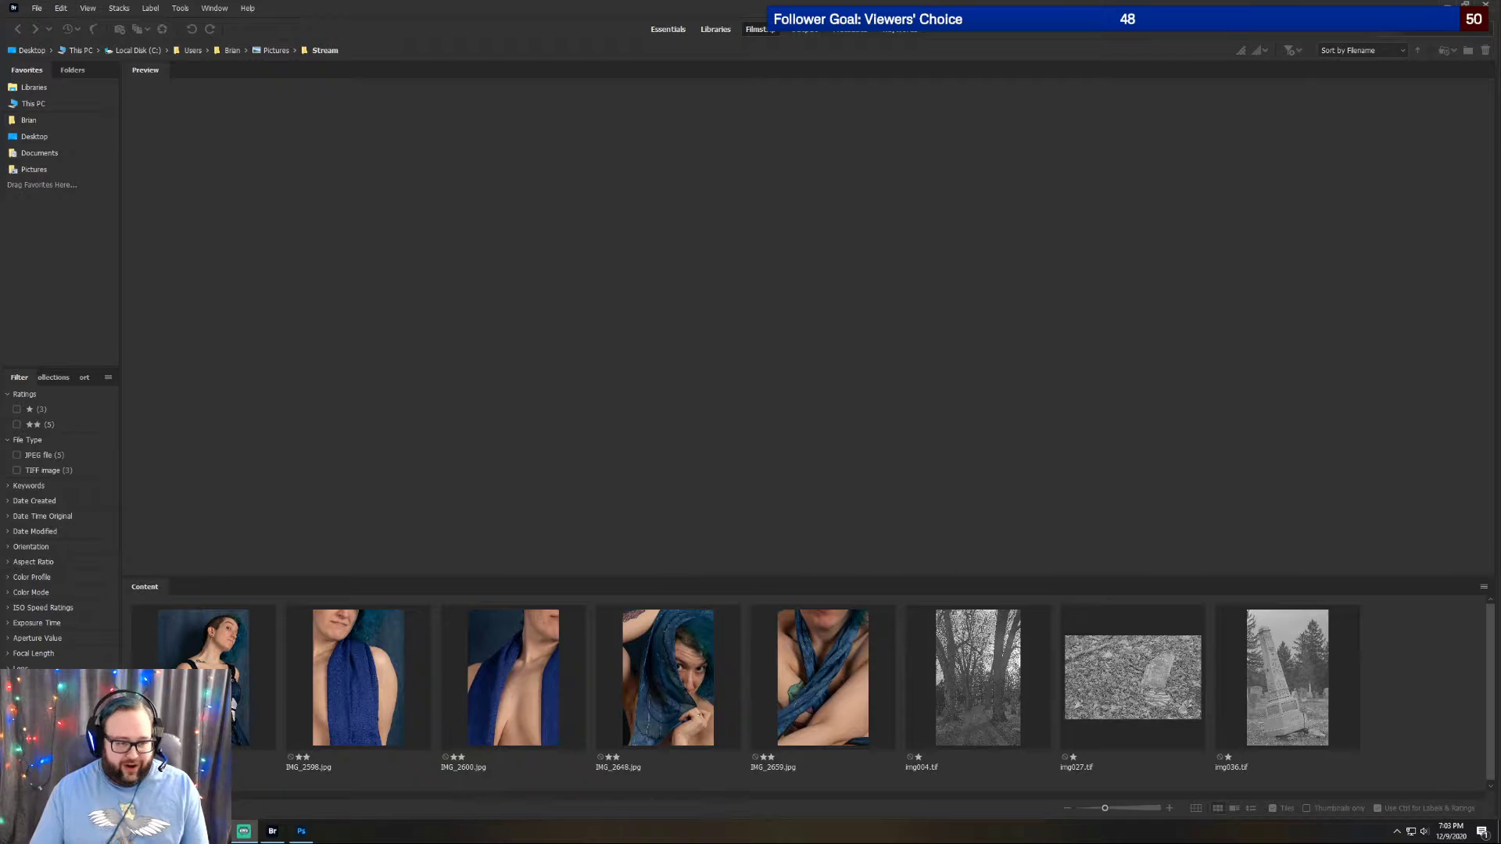
Preview the portrait IMG_2563.jpg and the black-and-white TIFF scans in the Stream folder
click(254, 678)
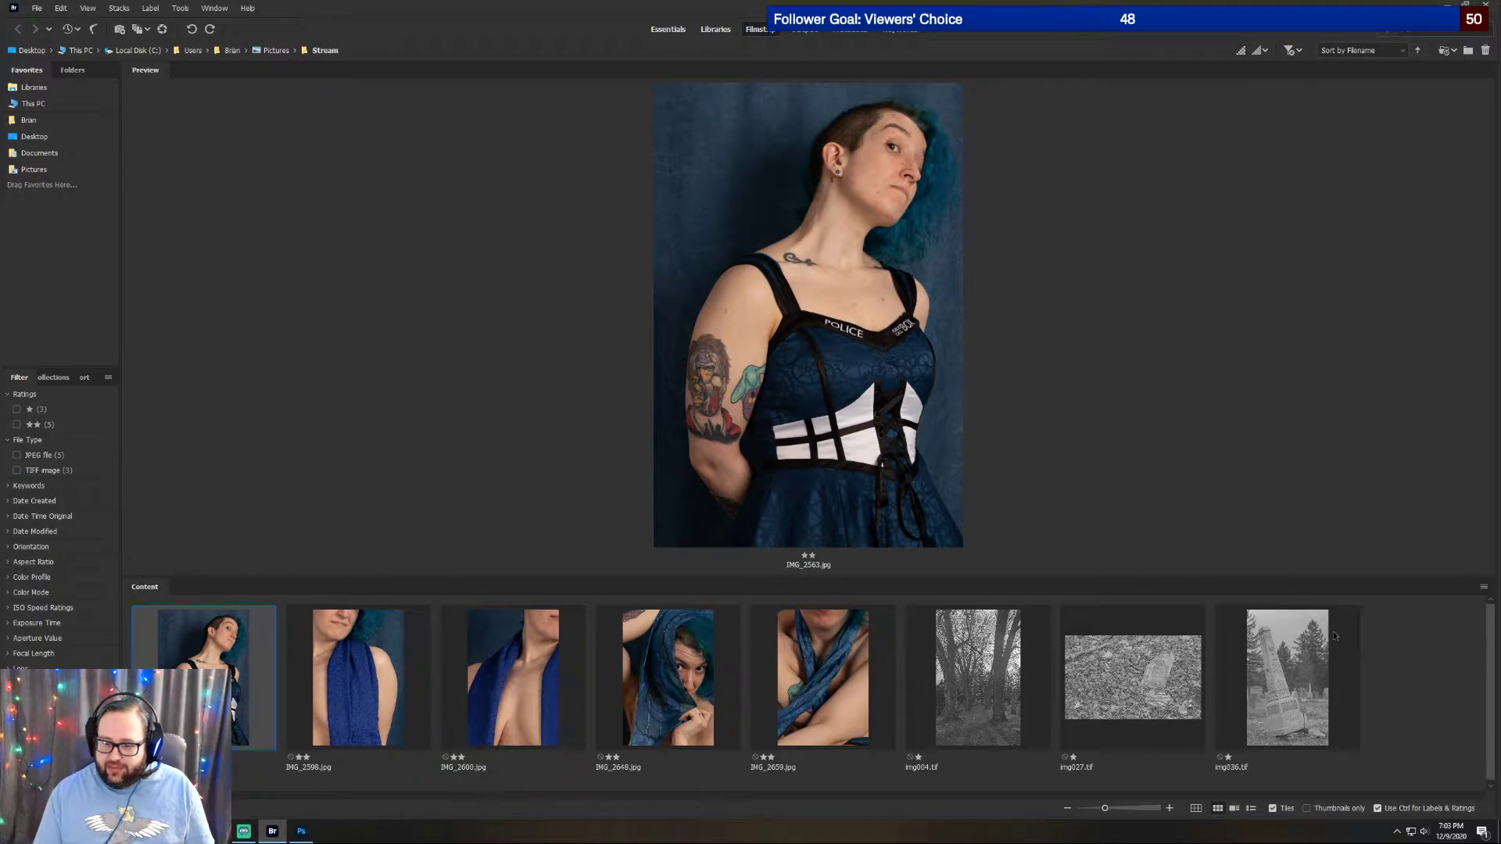
click(1445, 657)
click(1297, 668)
click(1134, 677)
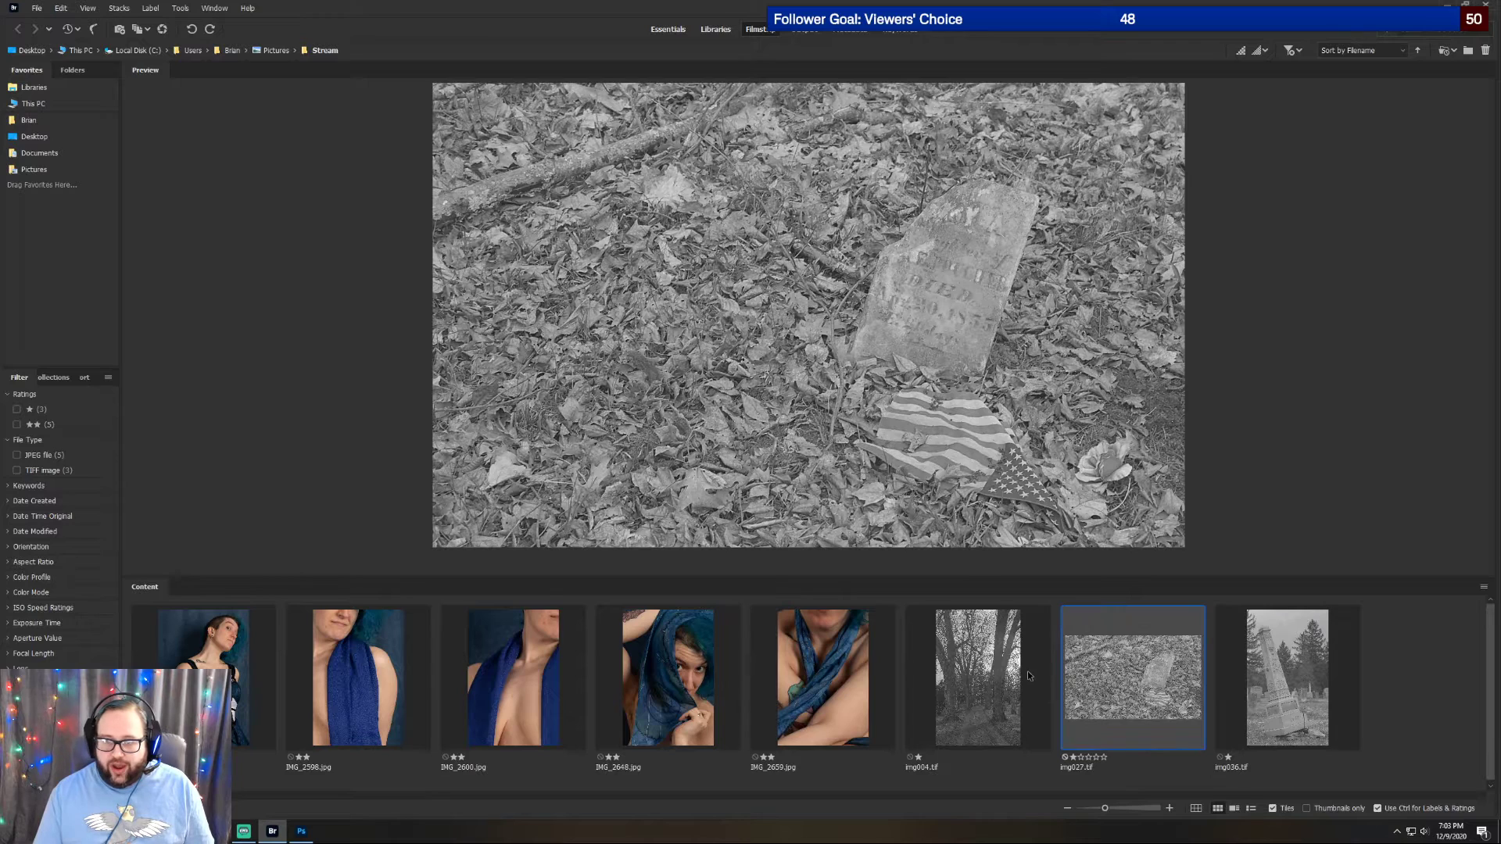
click(1018, 674)
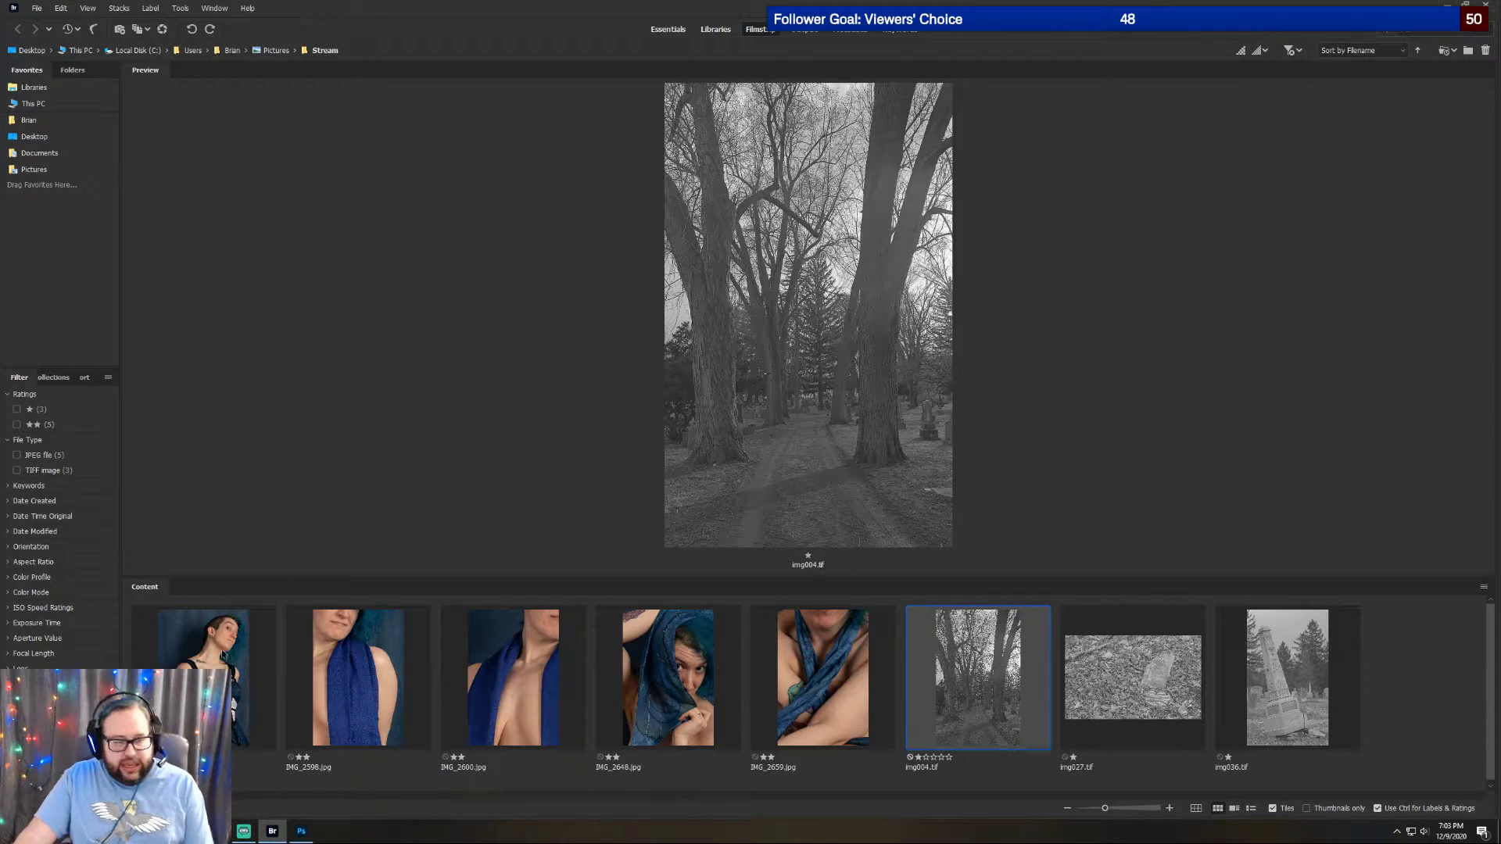
Open the five JPEG portraits, IMG_2563.jpg through IMG_2659.jpg, together in Adobe Photoshop 2021
click(224, 655)
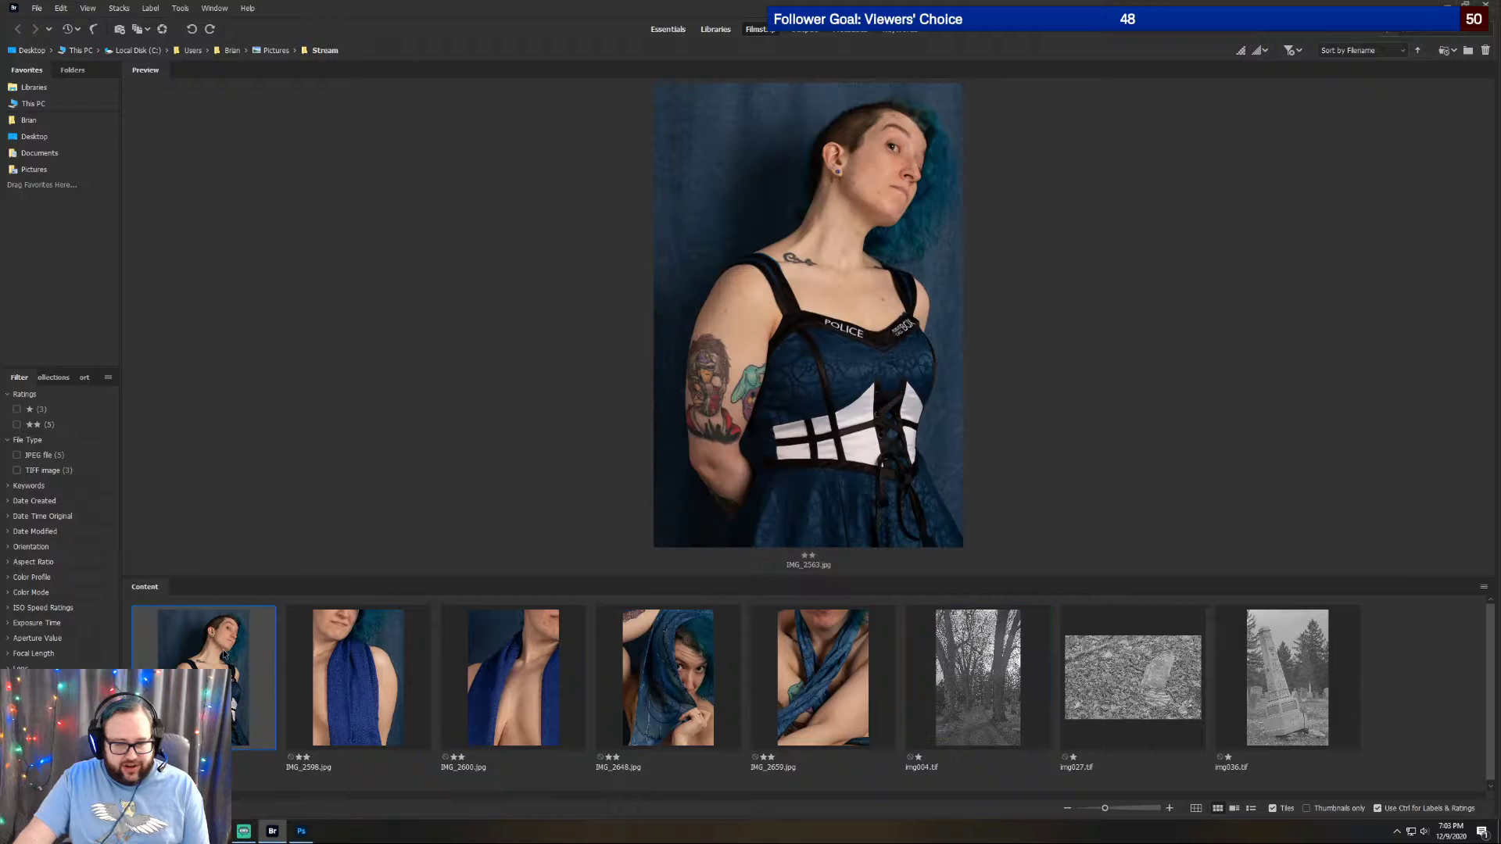
shift+click(815, 643)
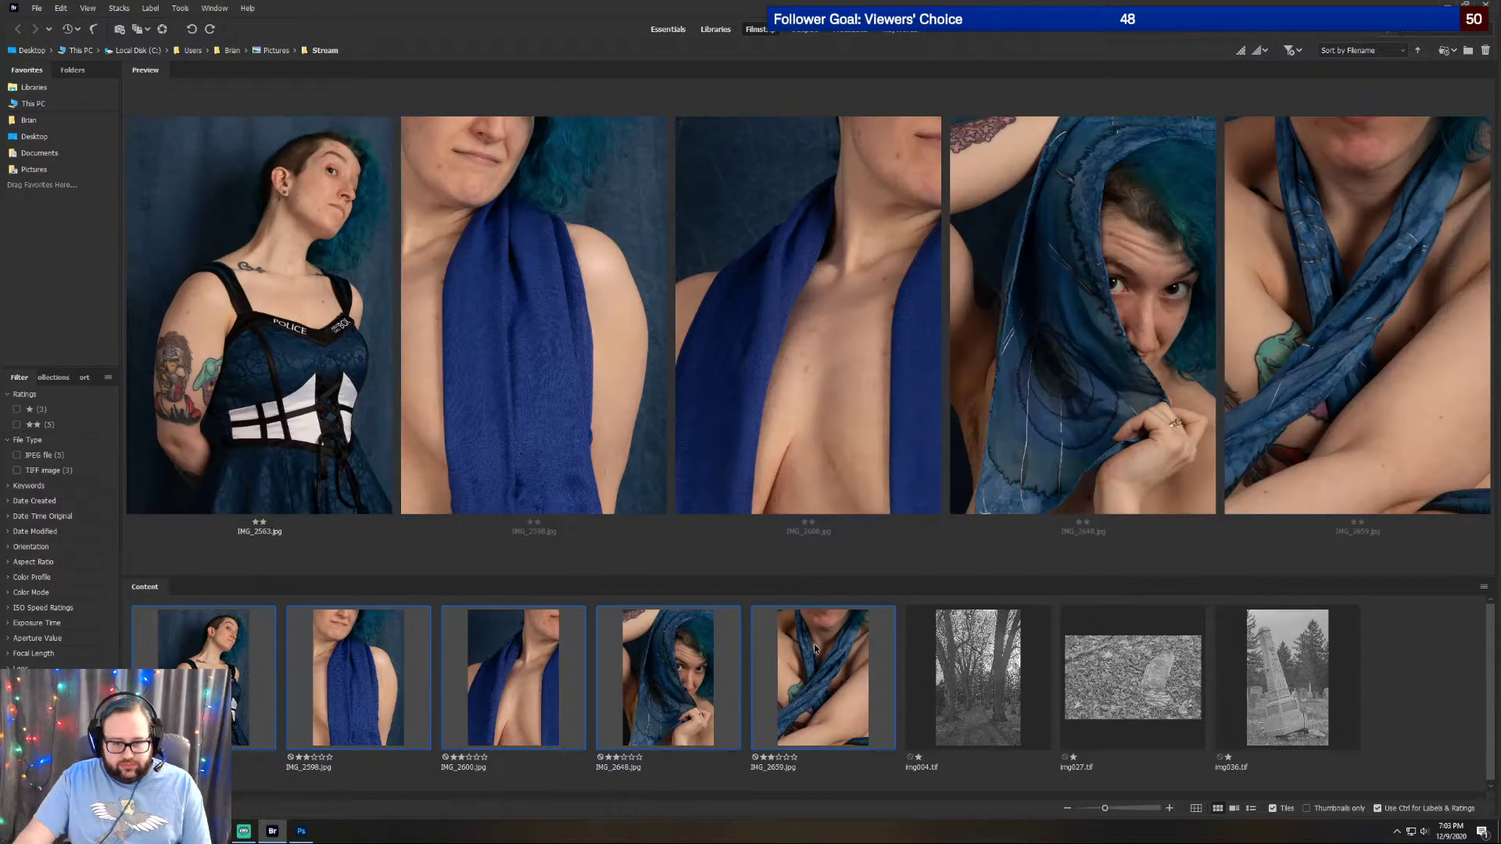
right_click(815, 644)
mouse_move(921, 305)
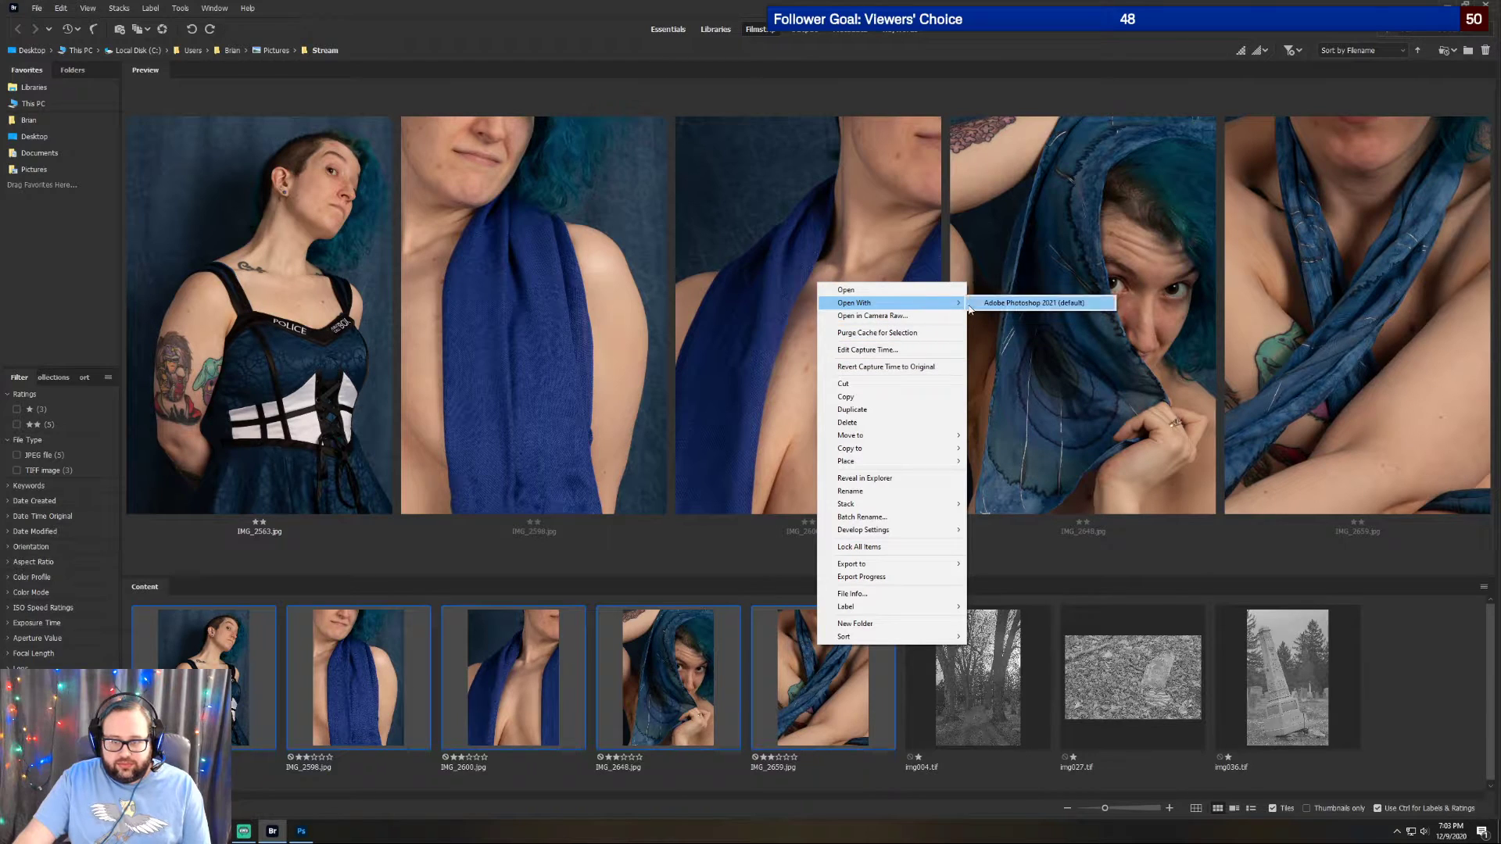
click(1016, 304)
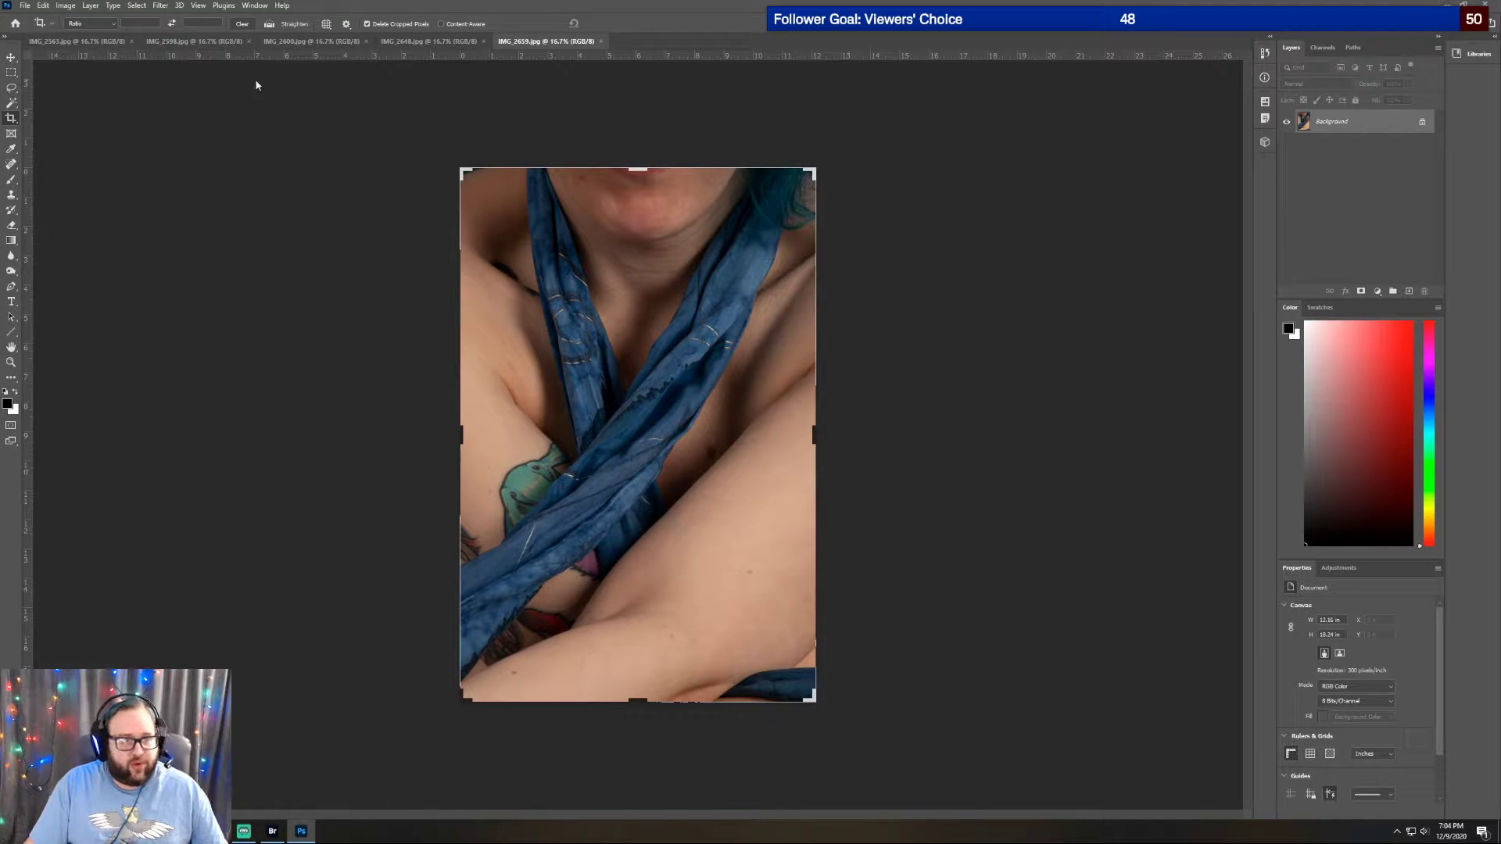
Bring up IMG_2563.jpg and duplicate its Background layer under the default copy name
click(82, 43)
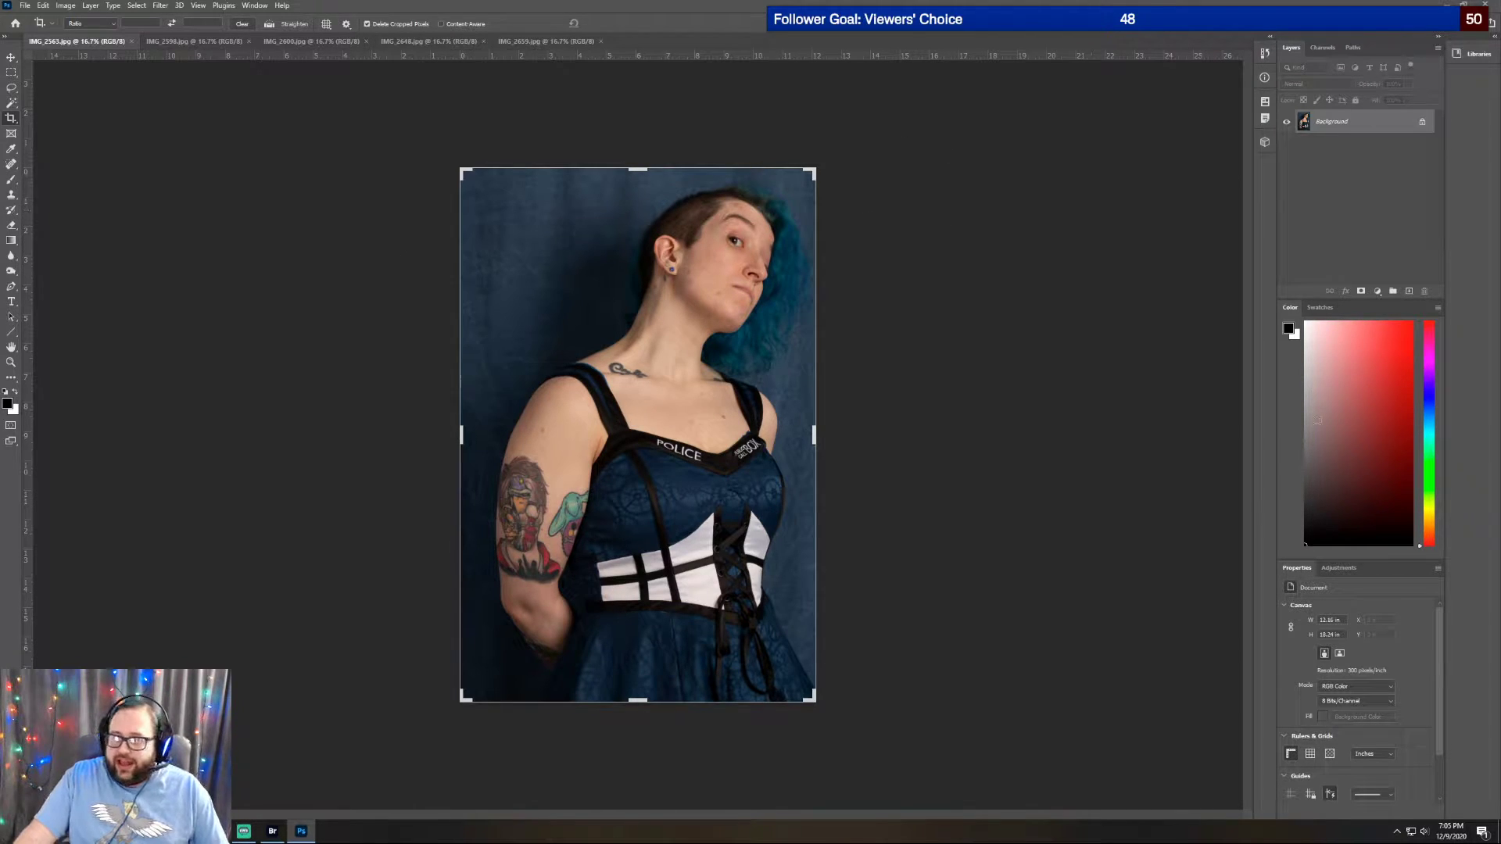
click(1339, 567)
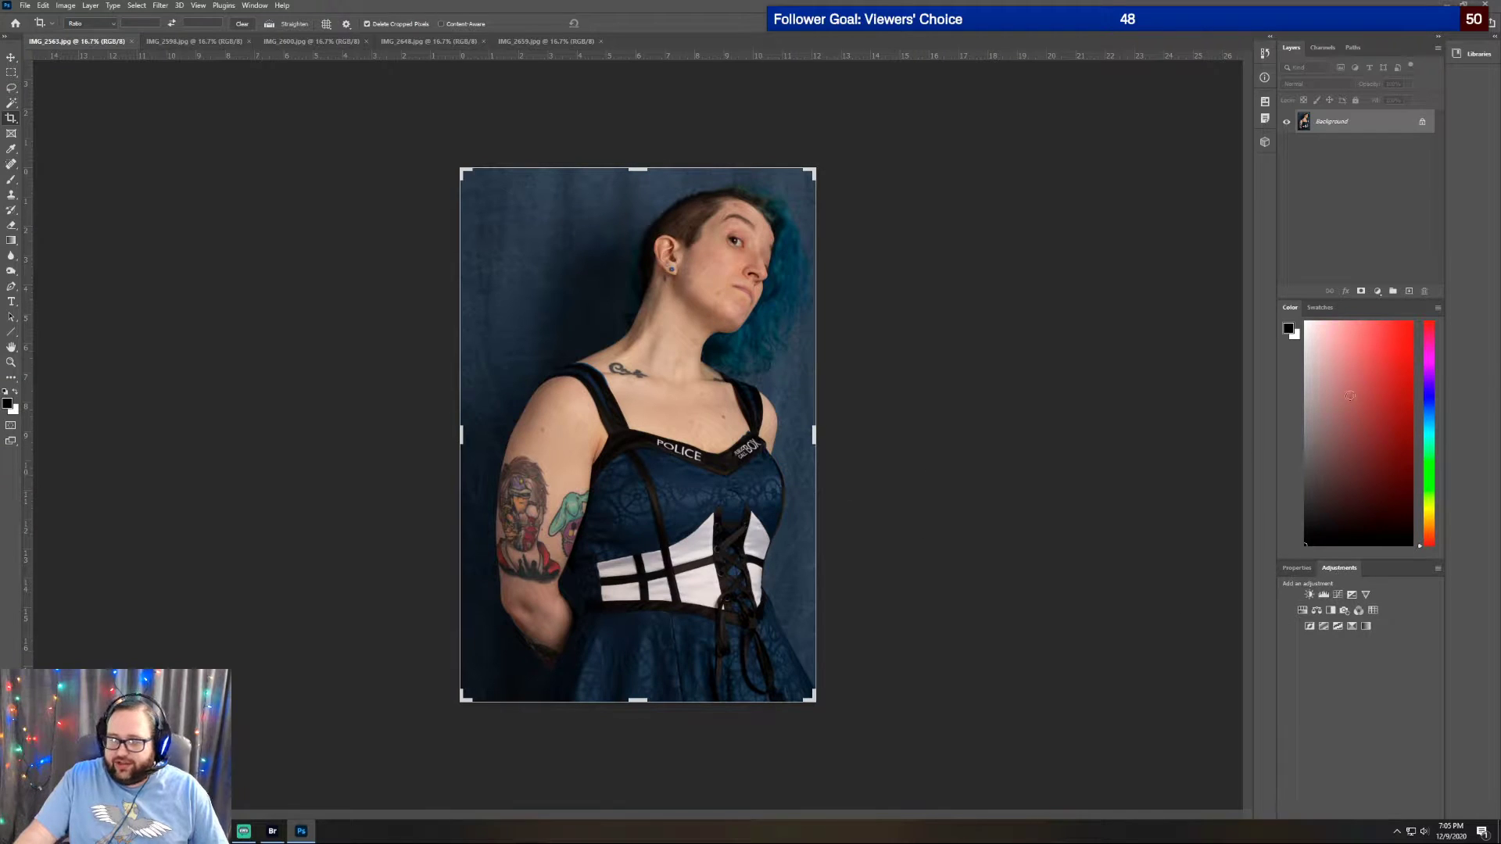
right_click(1354, 126)
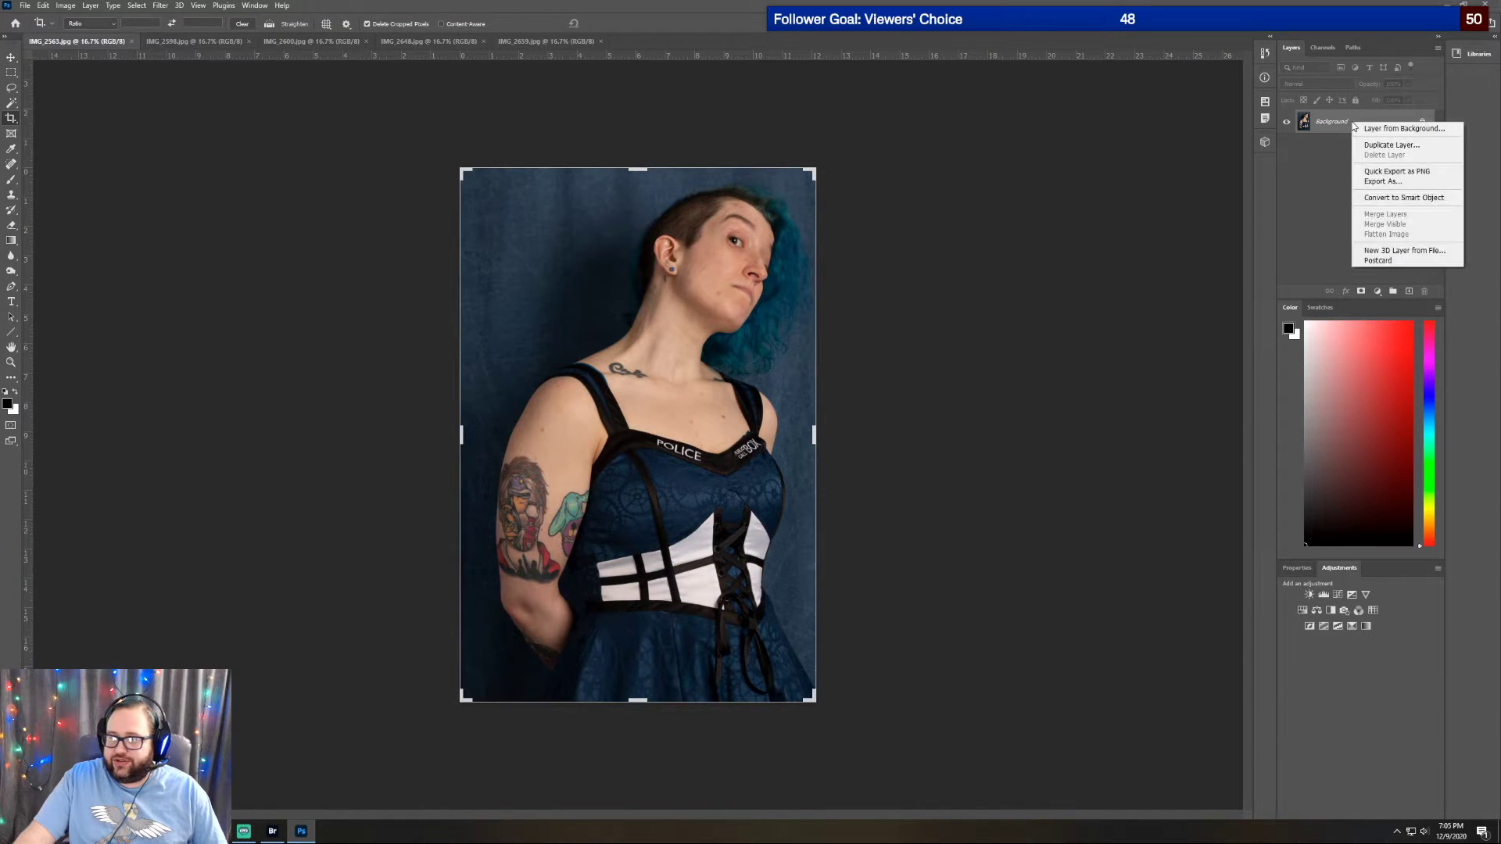
click(1392, 144)
click(657, 173)
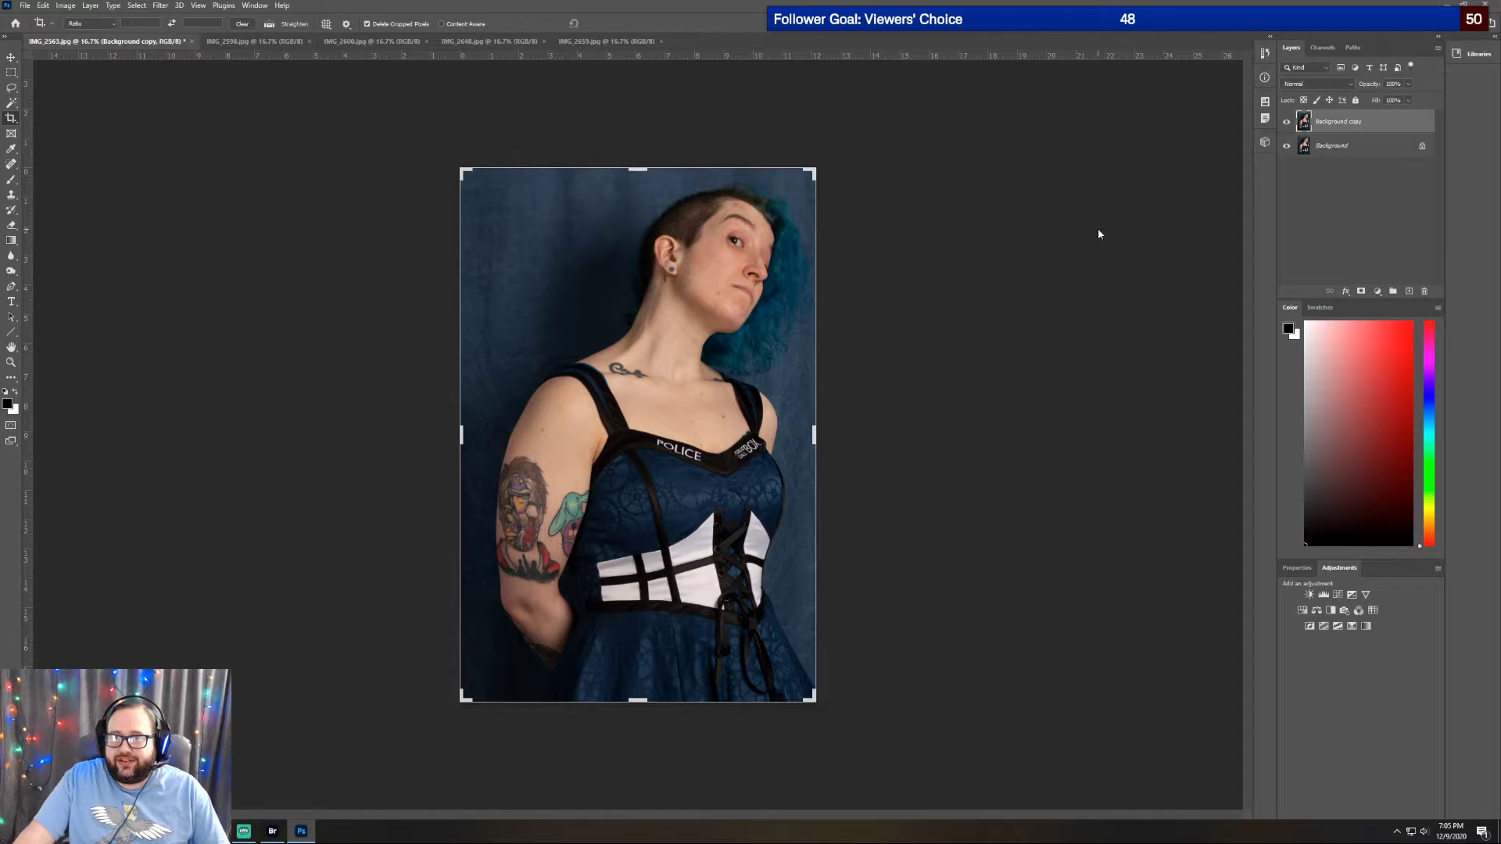
Add a Curves adjustment layer above the background copy and lower its white point input to about 225
click(1340, 592)
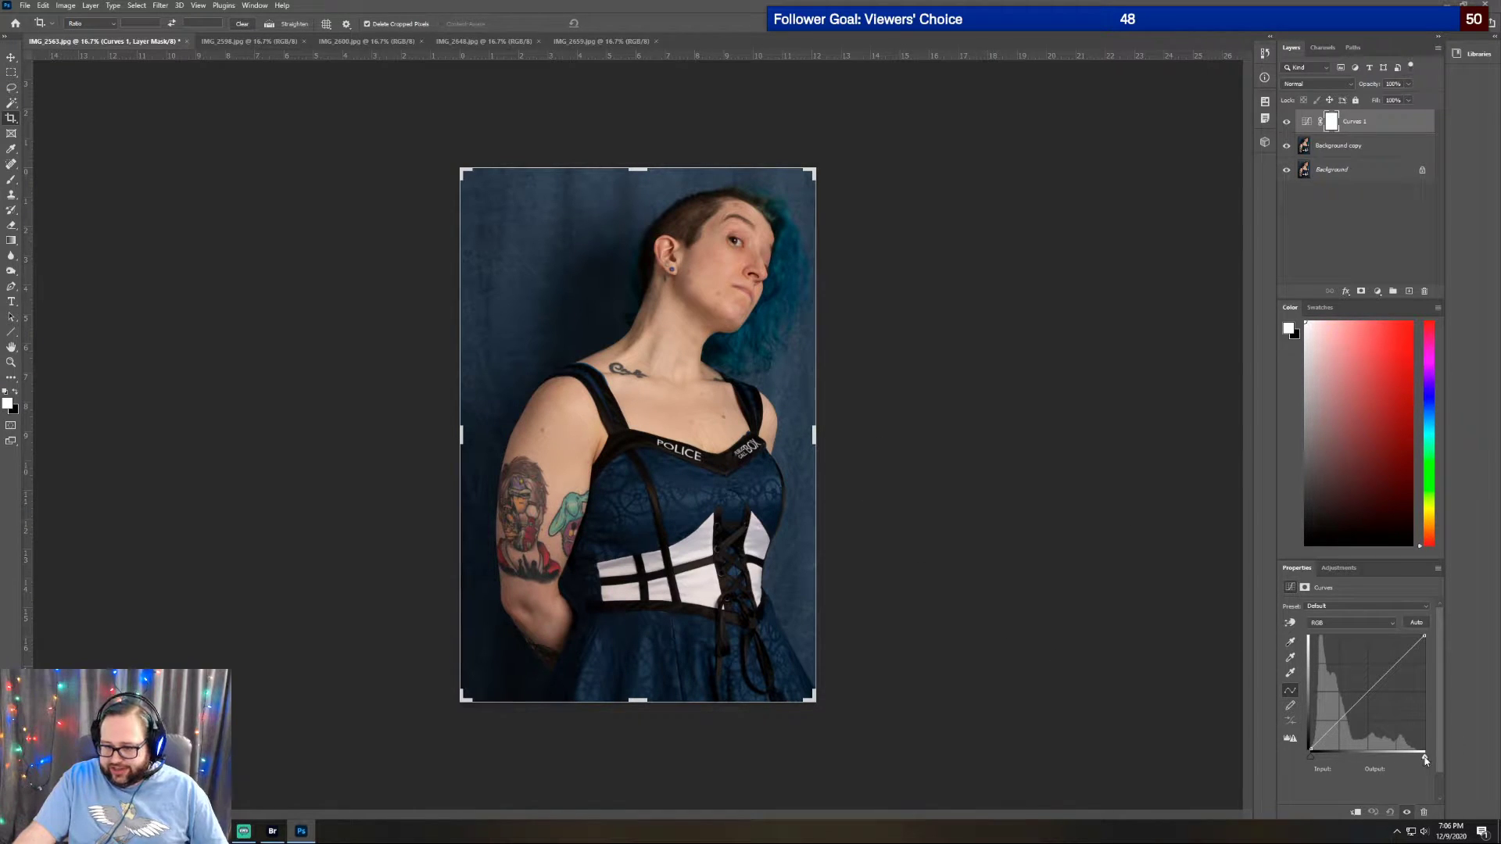
drag(1425, 760, 1419, 759)
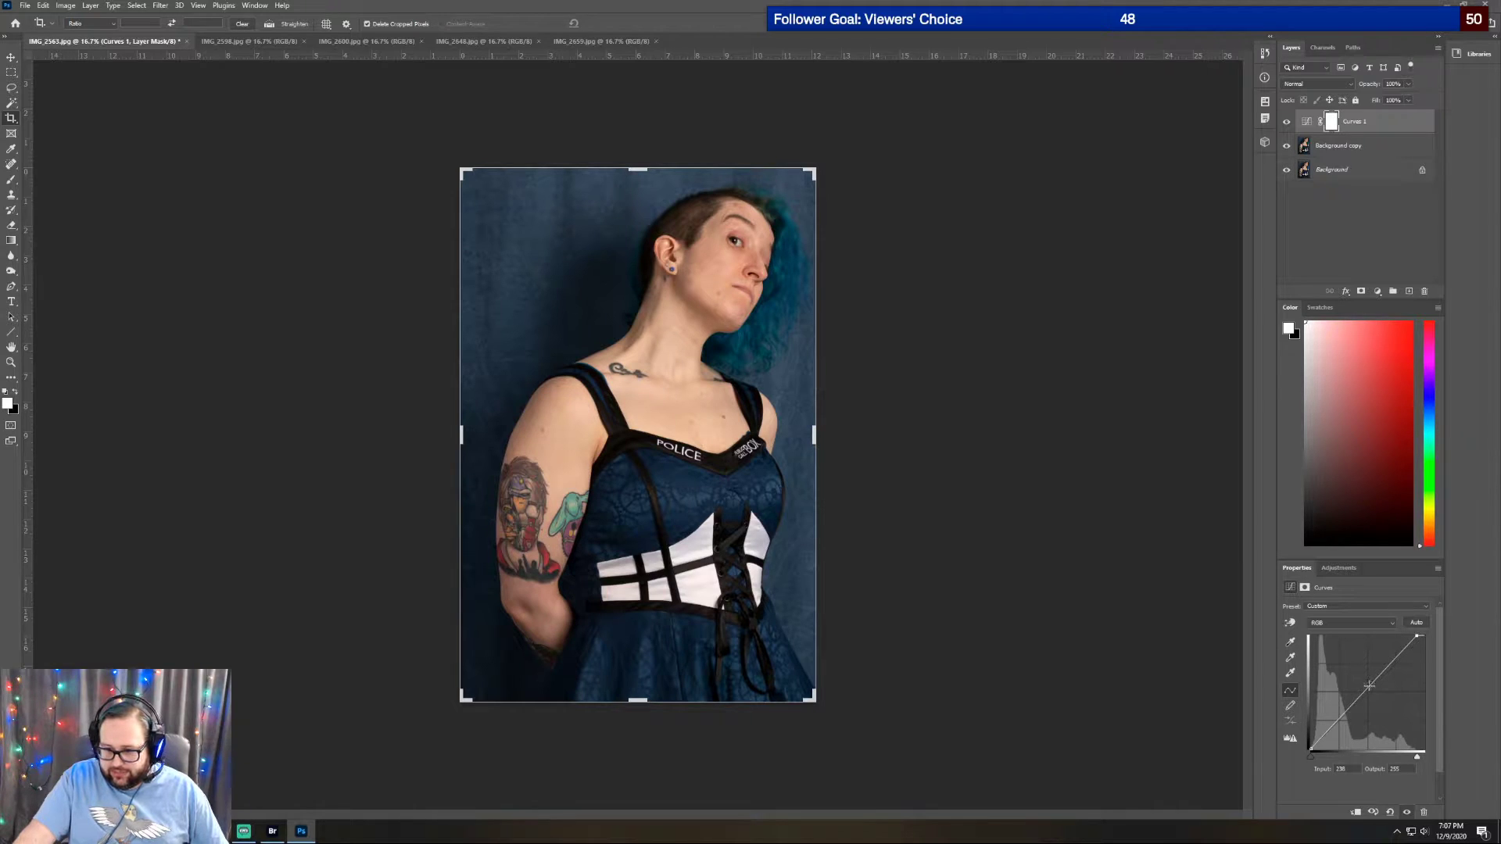
drag(1418, 760, 1411, 760)
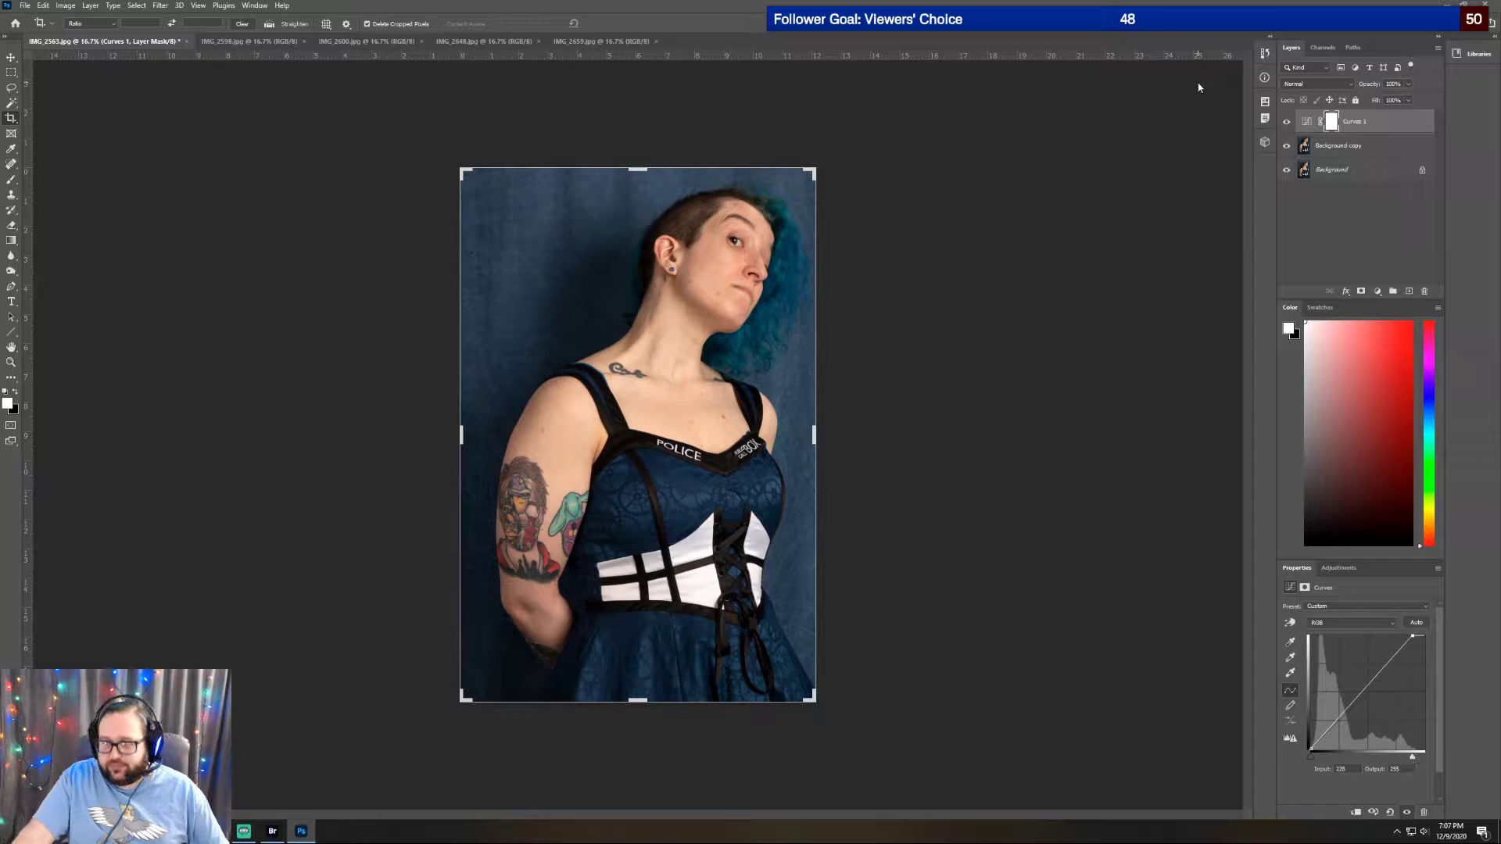
Add a Hue/Saturation adjustment layer with master saturation at about -15 and compare the image with and without it
click(1339, 568)
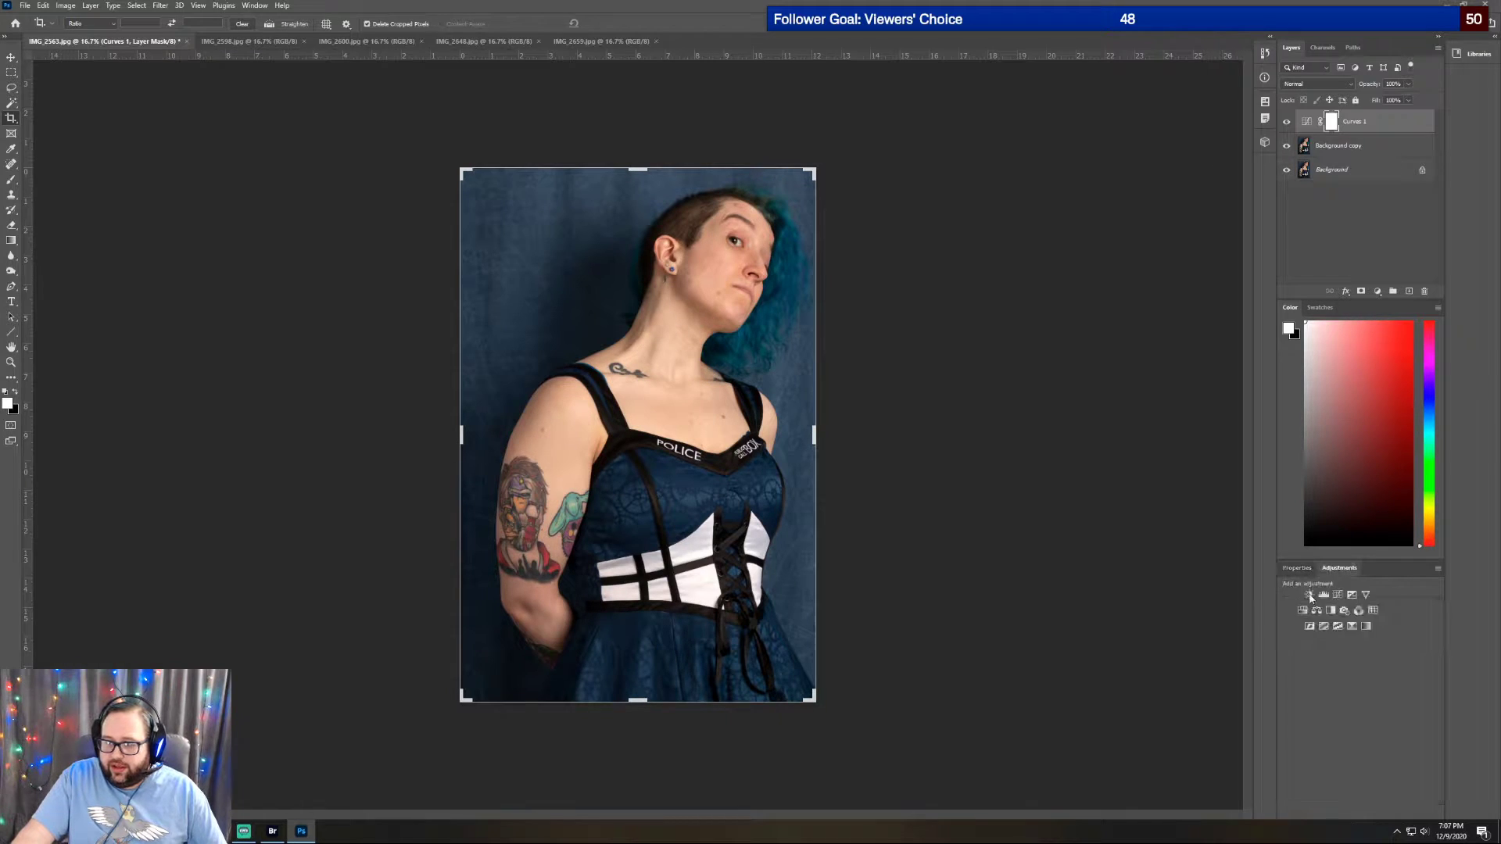
click(1304, 612)
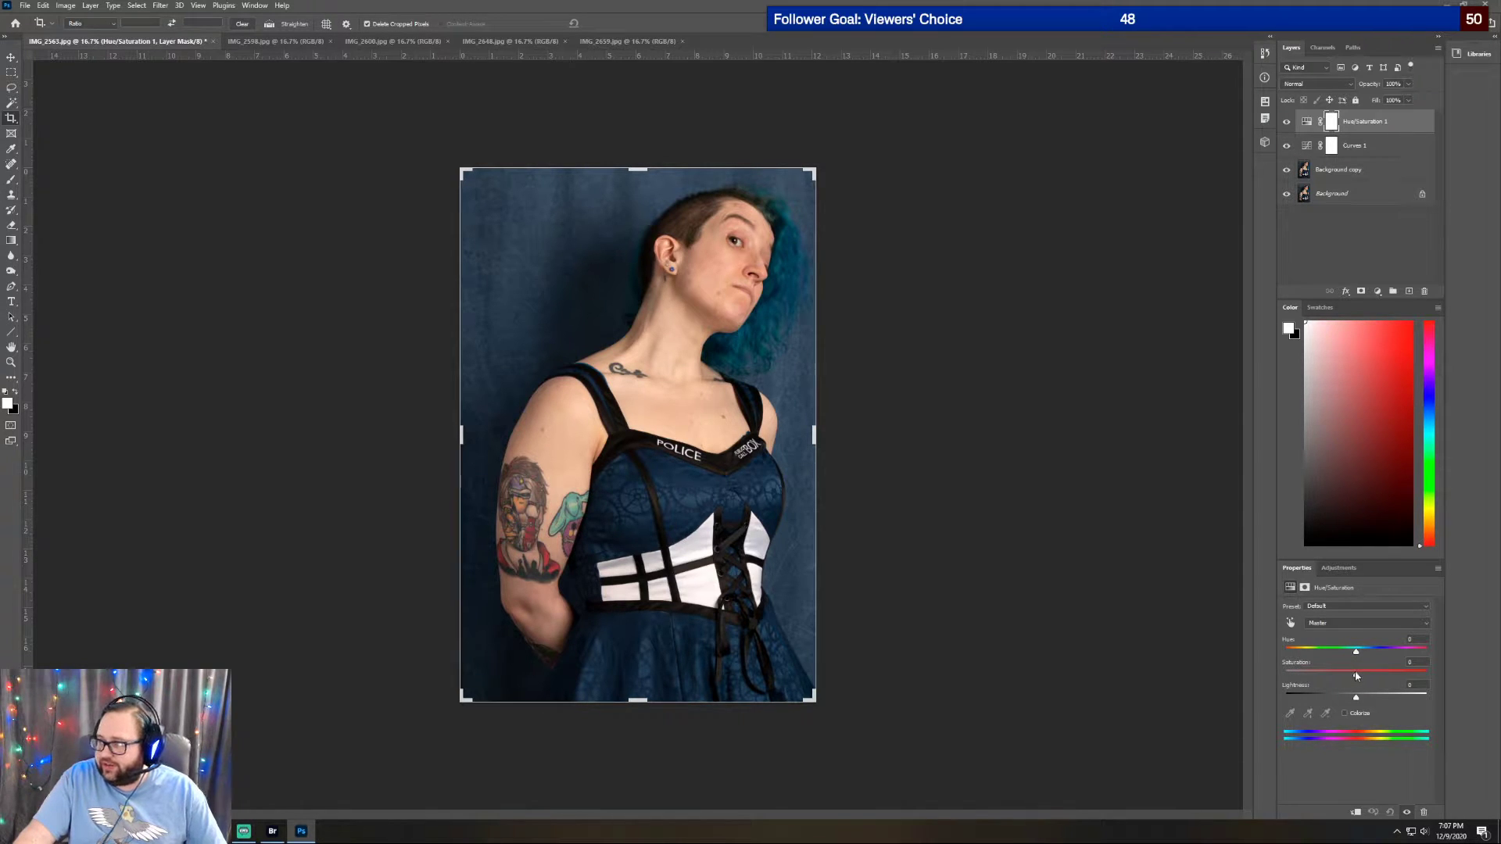
drag(1356, 678, 1346, 674)
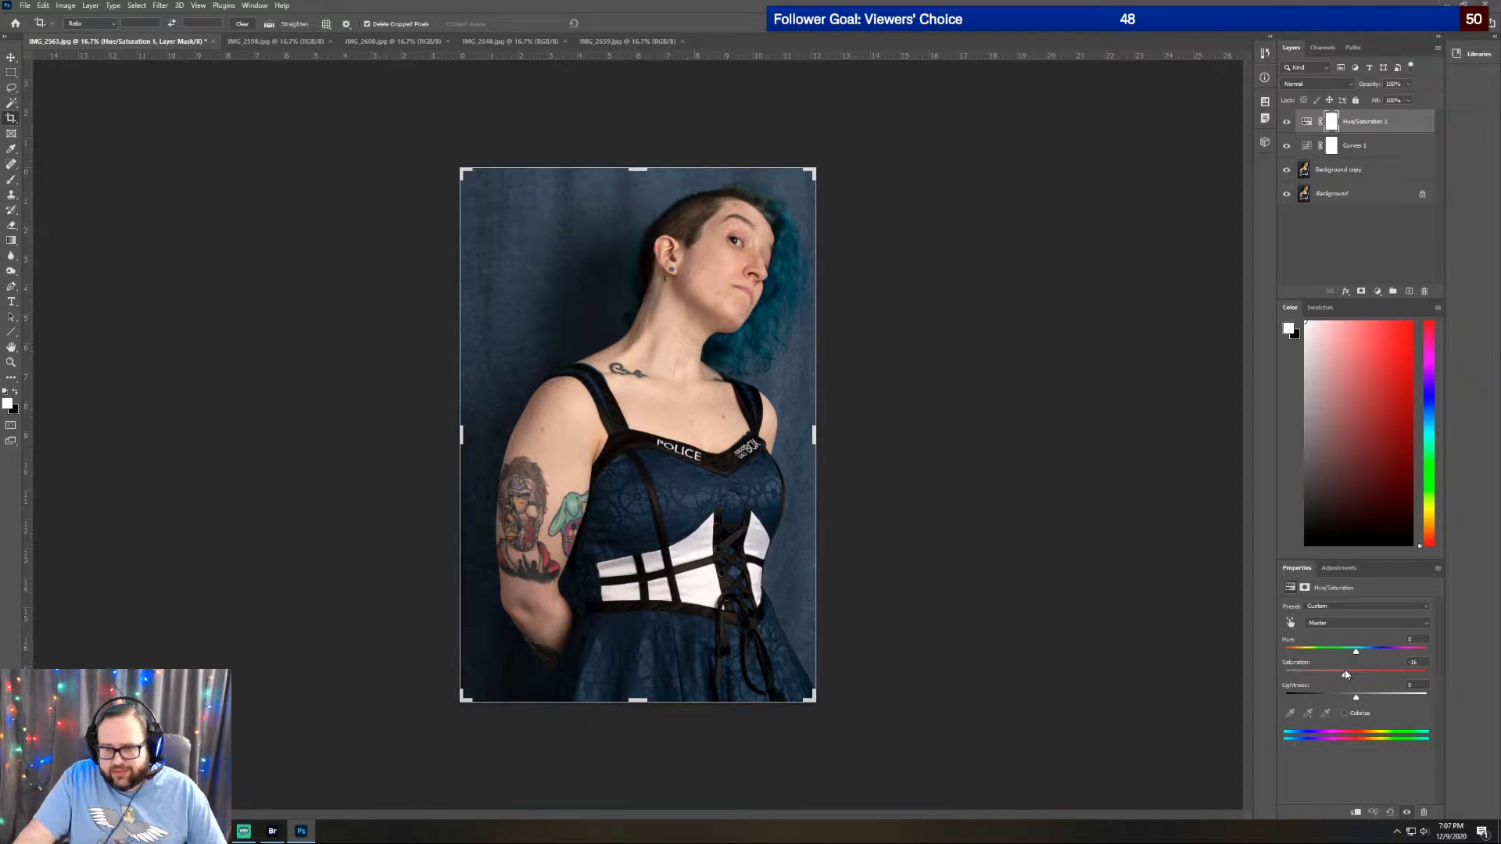
click(1287, 121)
click(1287, 121)
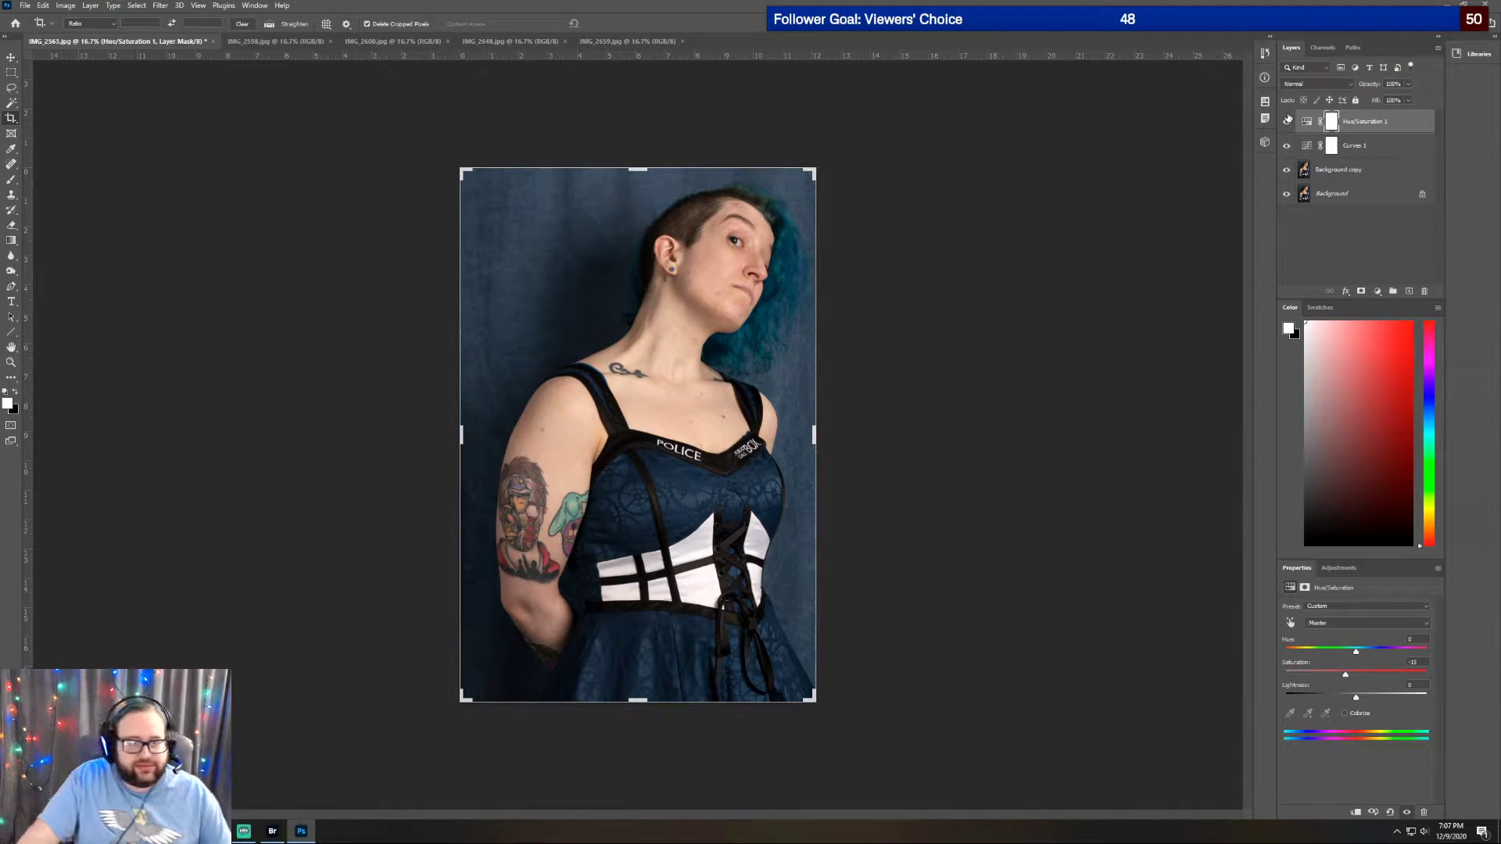
Raise the saturation of the Blues to about +50 in the Hue/Saturation adjustment
click(1335, 623)
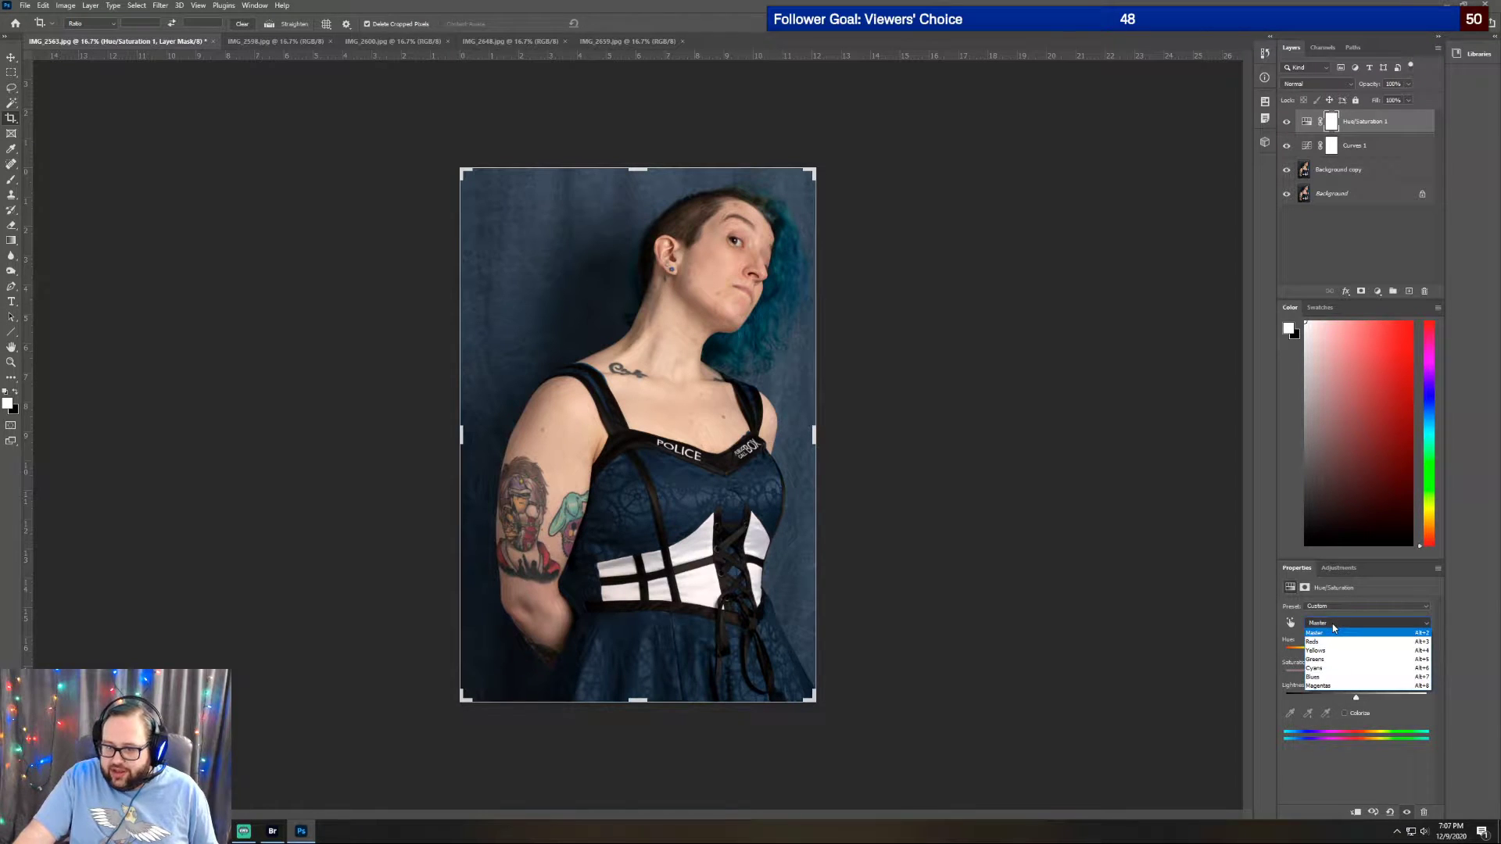
click(1336, 678)
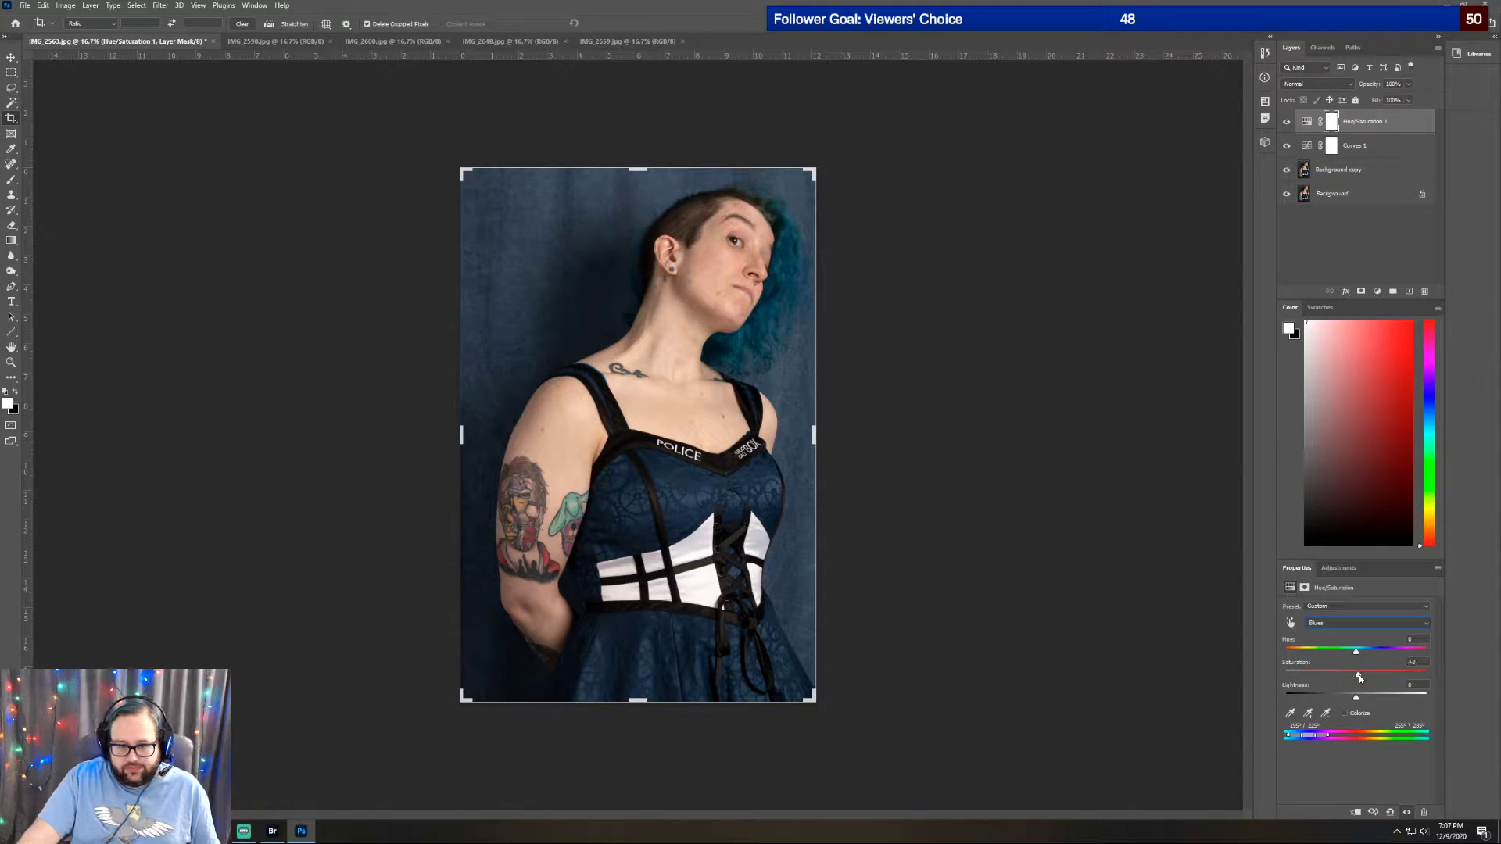
mouse_move(1402, 677)
mouse_down()
mouse_move(1374, 674)
mouse_move(1392, 673)
mouse_up()
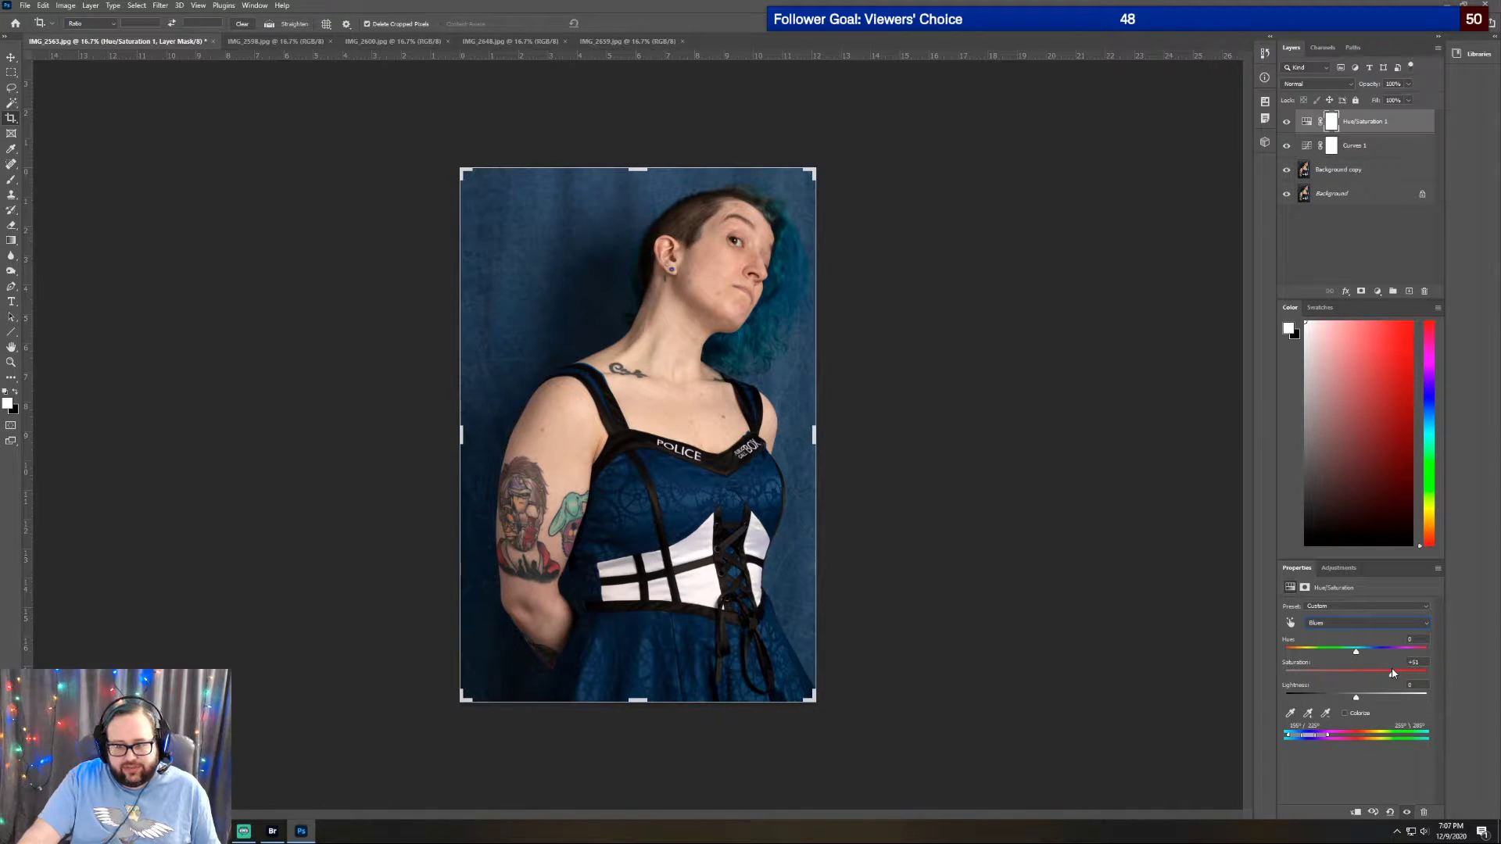
mouse_move(1393, 673)
mouse_down()
mouse_move(1438, 672)
mouse_move(1391, 674)
mouse_up()
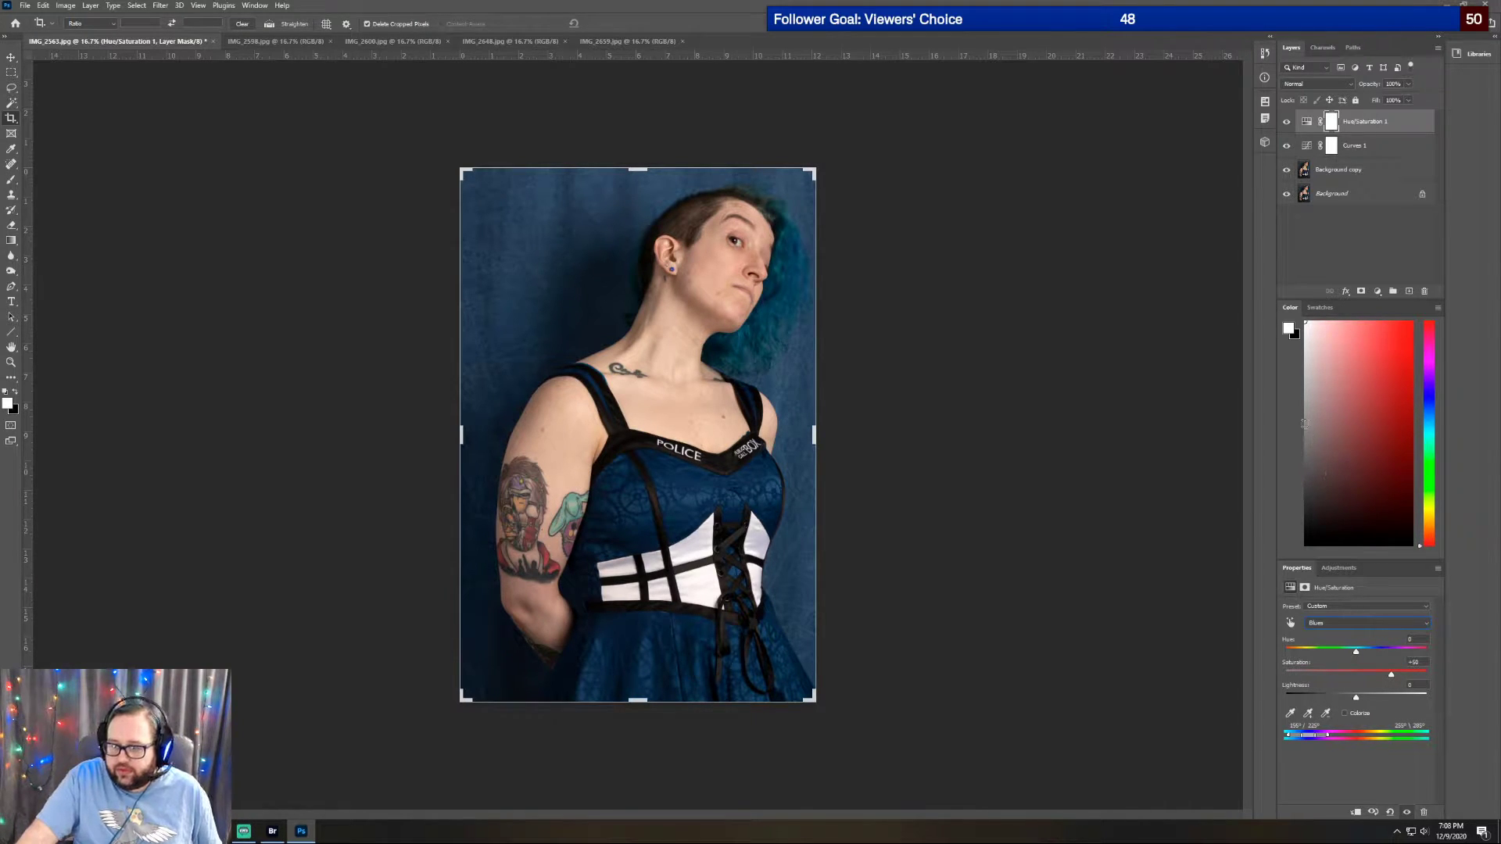
click(1321, 308)
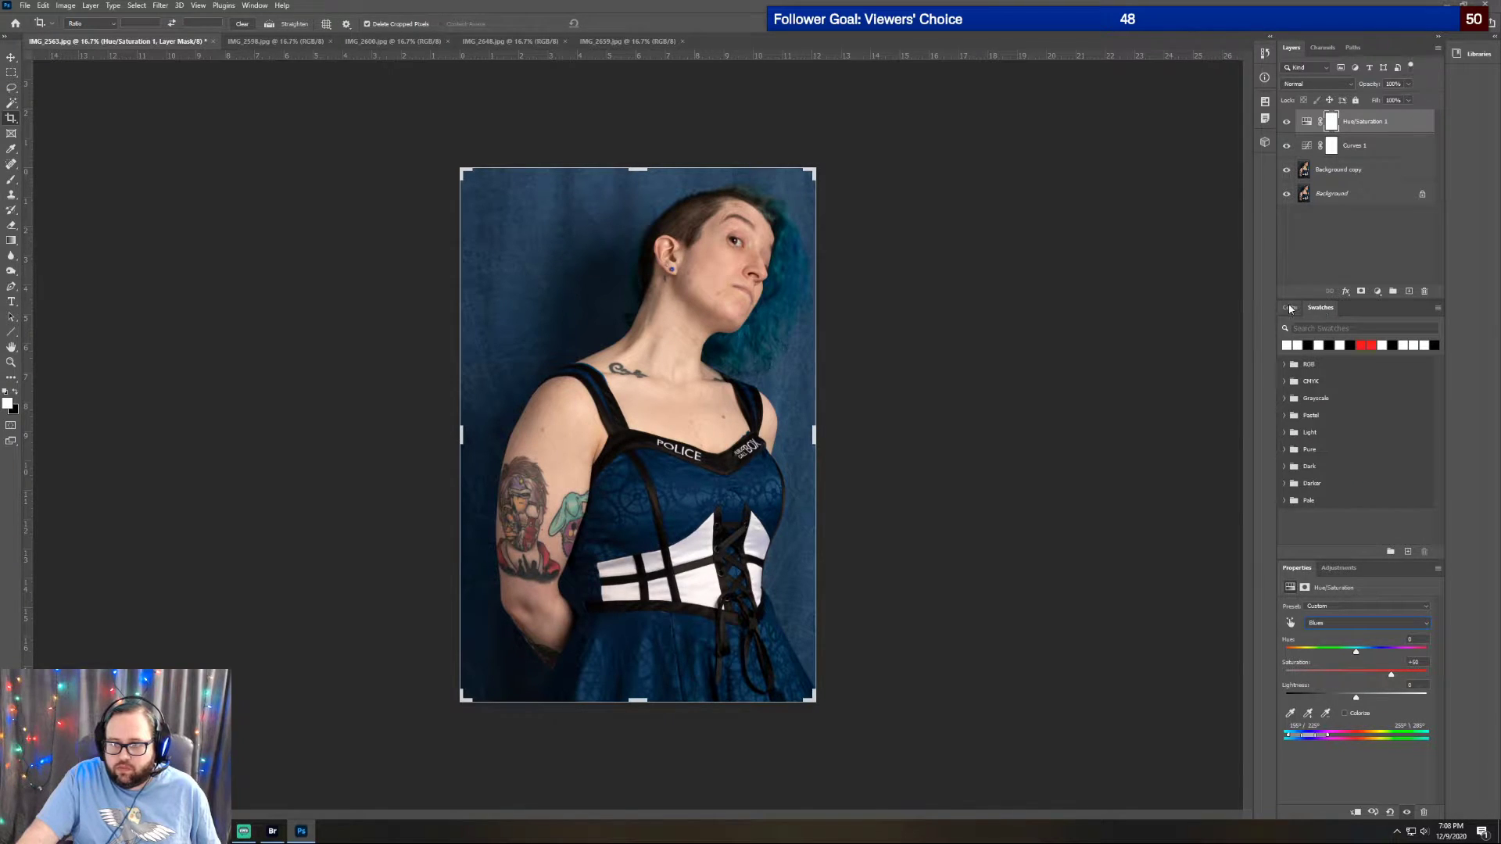
click(1290, 307)
click(1316, 308)
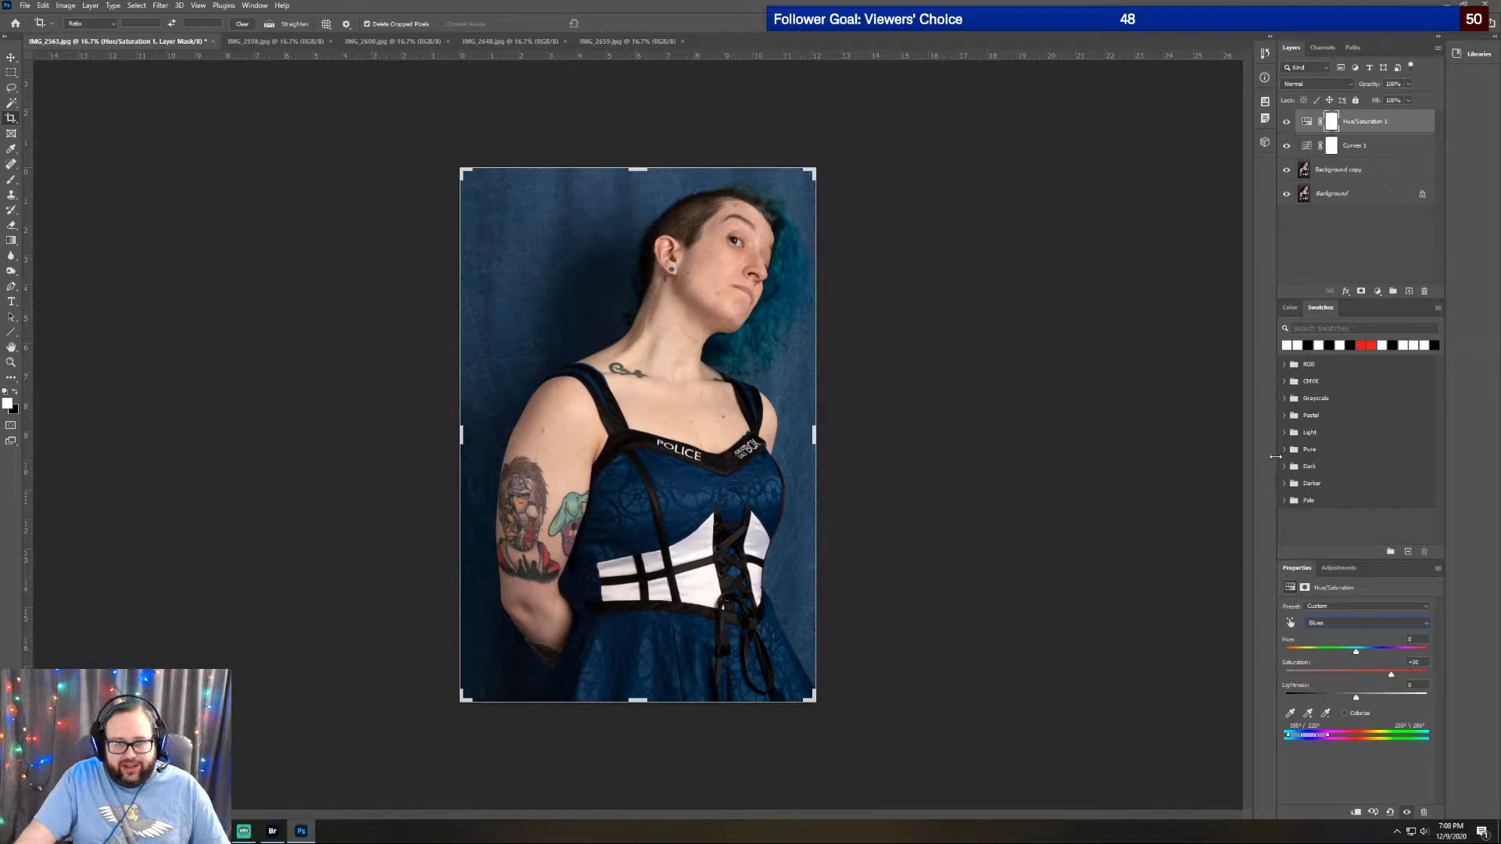
Add a Selective Color adjustment layer and raise the black amount in the Blacks to about +5%
click(1345, 567)
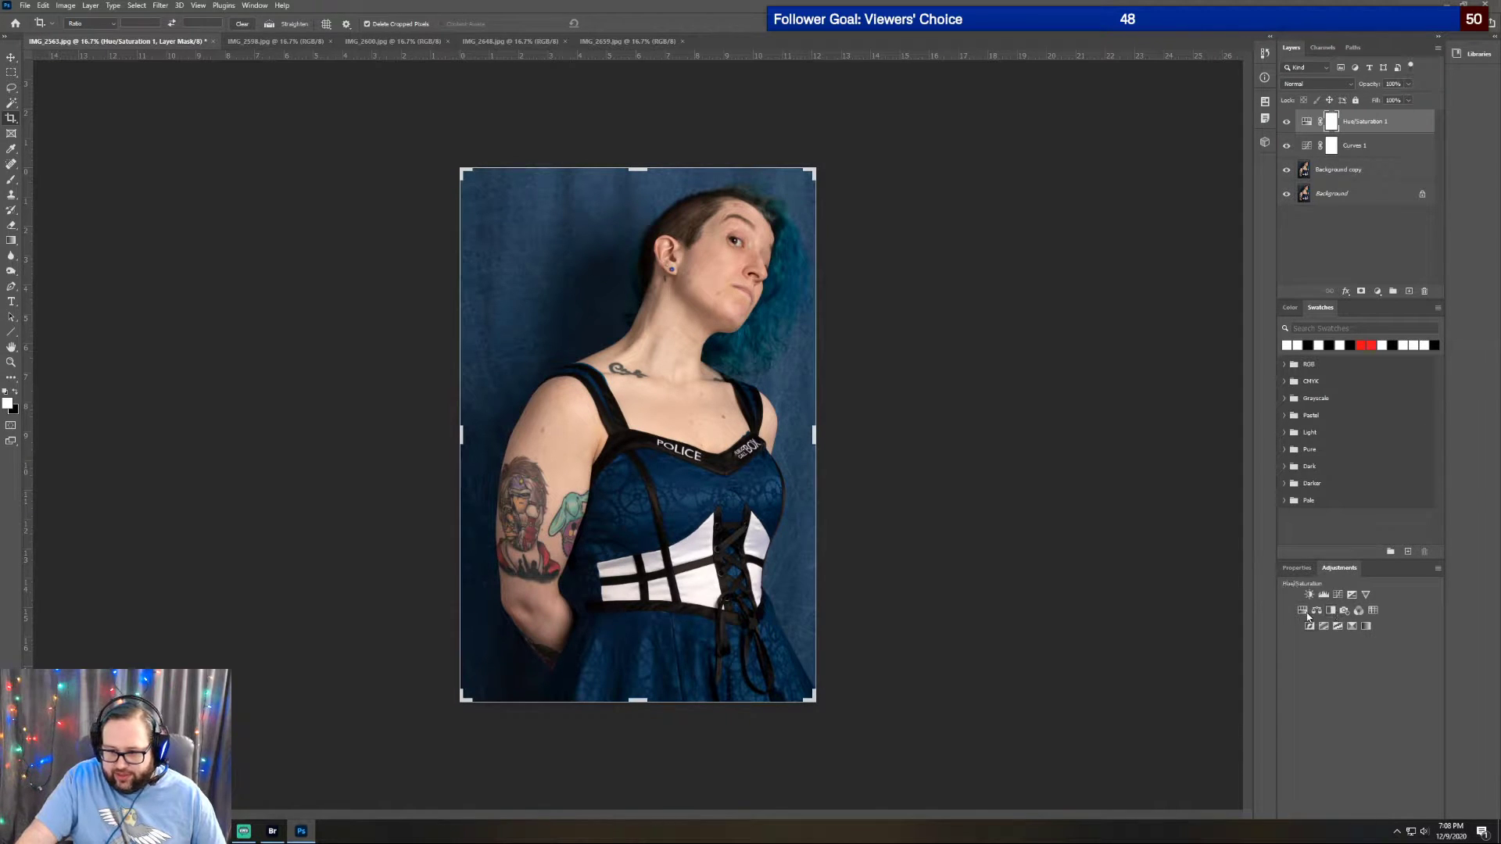
click(1350, 626)
click(1357, 627)
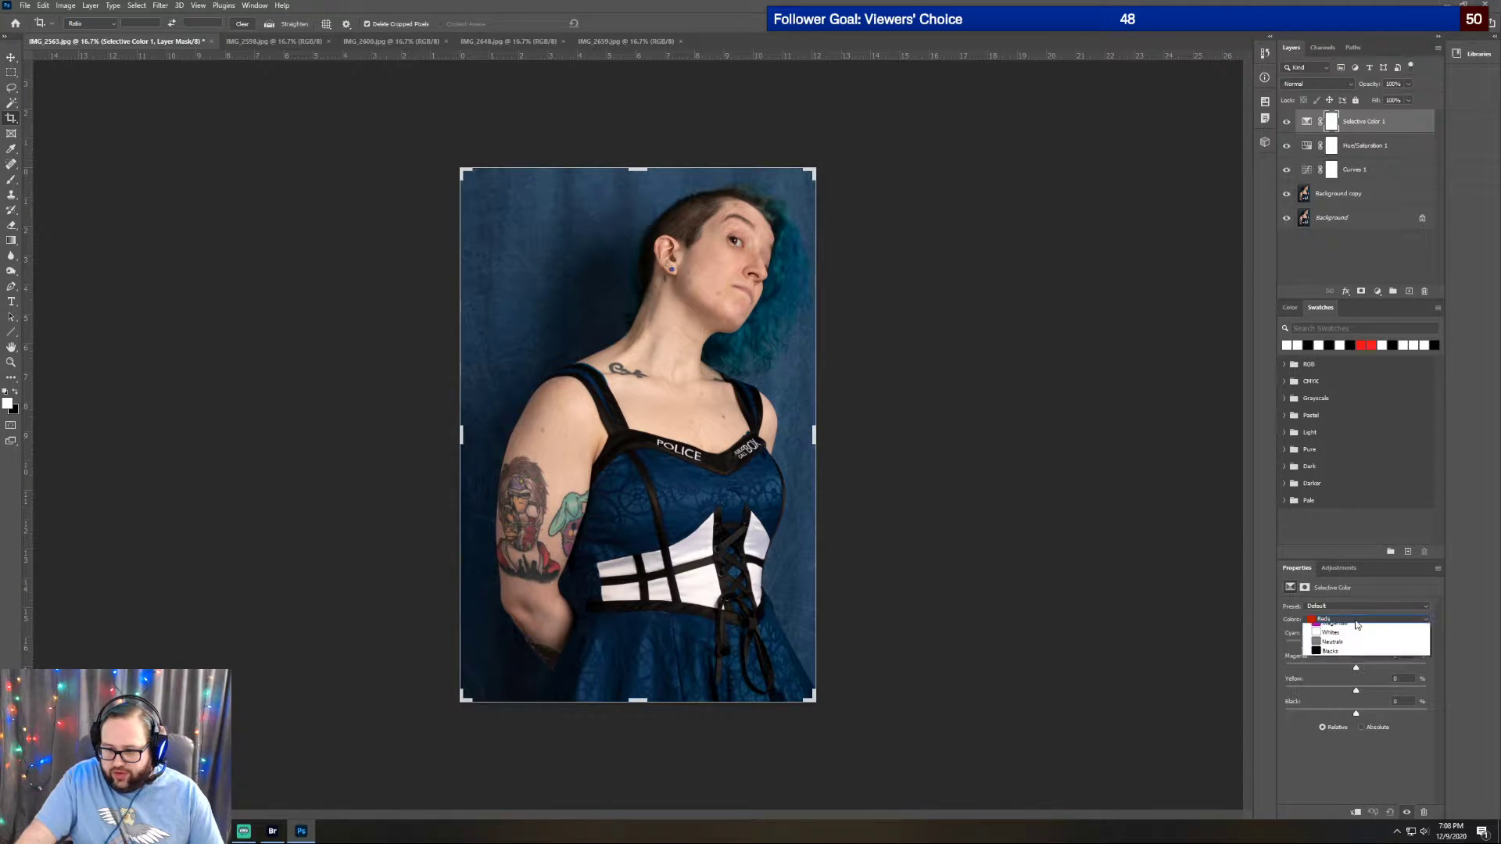
click(1344, 702)
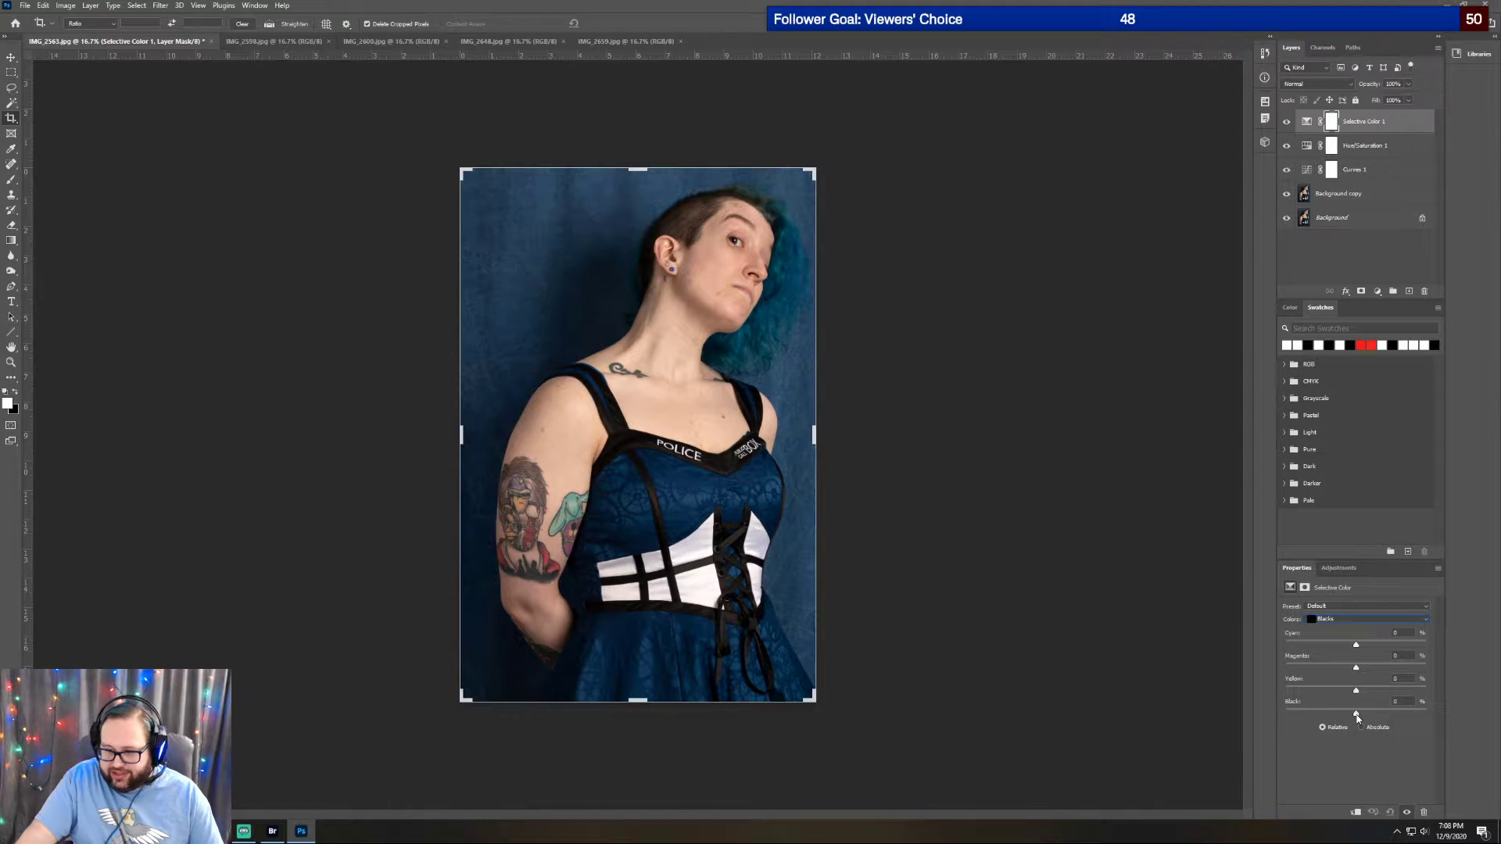
drag(1357, 716, 1360, 718)
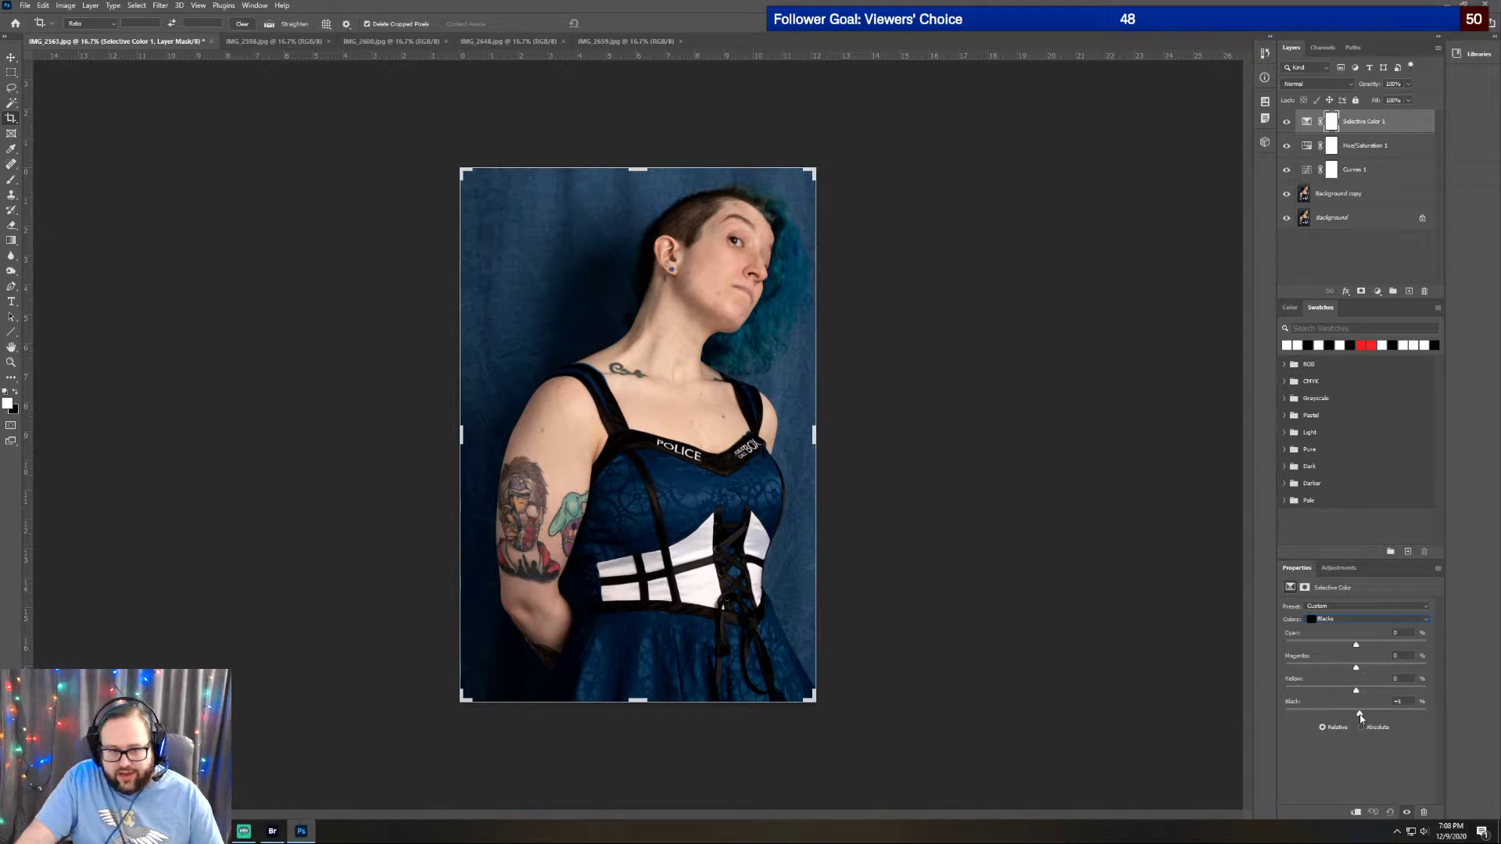
drag(1360, 716, 1360, 716)
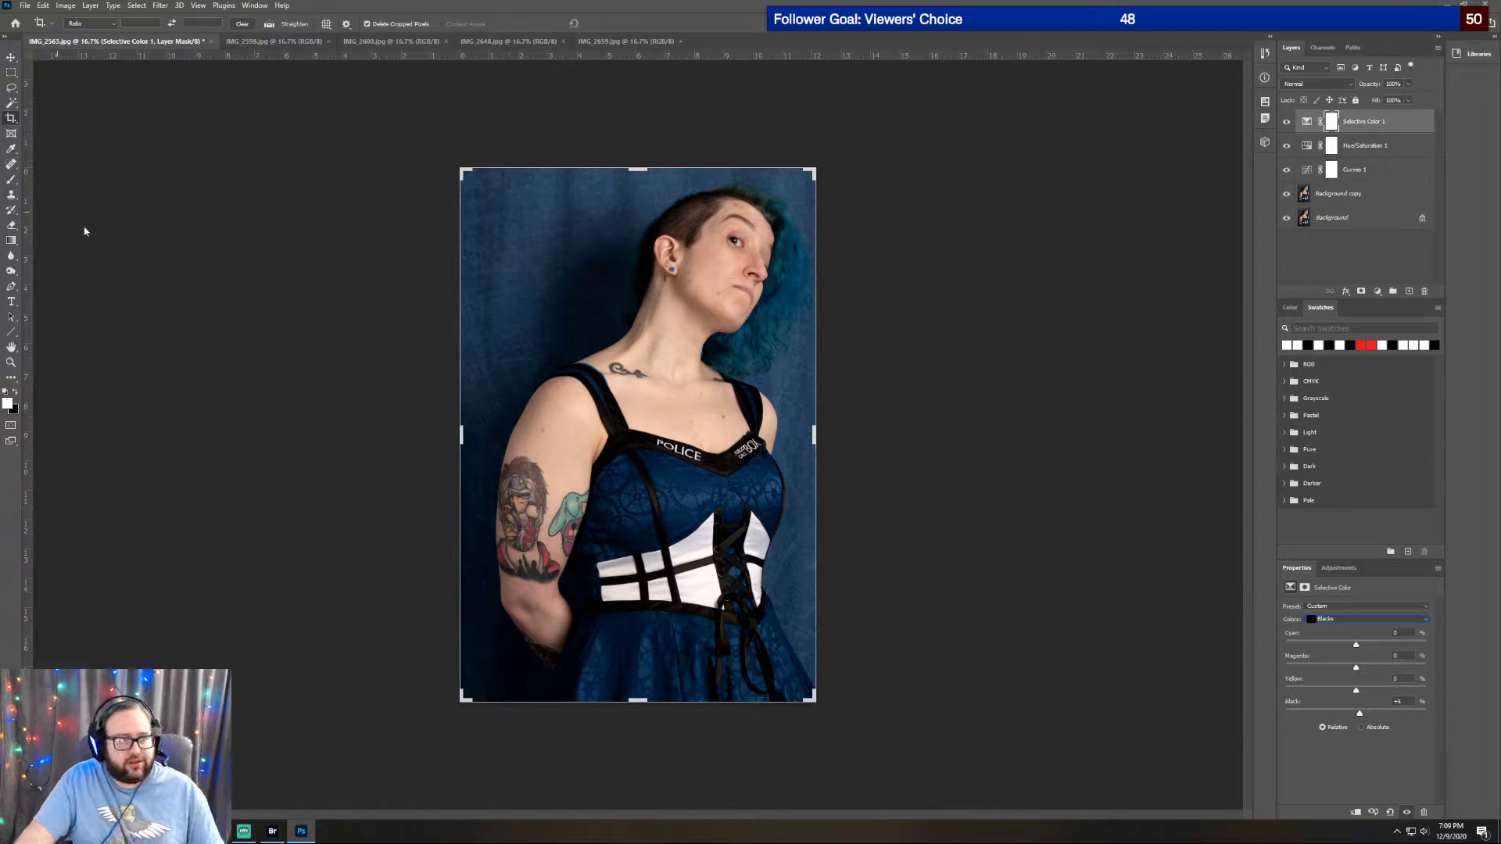
Darken the photo's upper-left, lower-right and lower-left corners with linear black-to-transparent gradients on the Background copy layer
click(1349, 569)
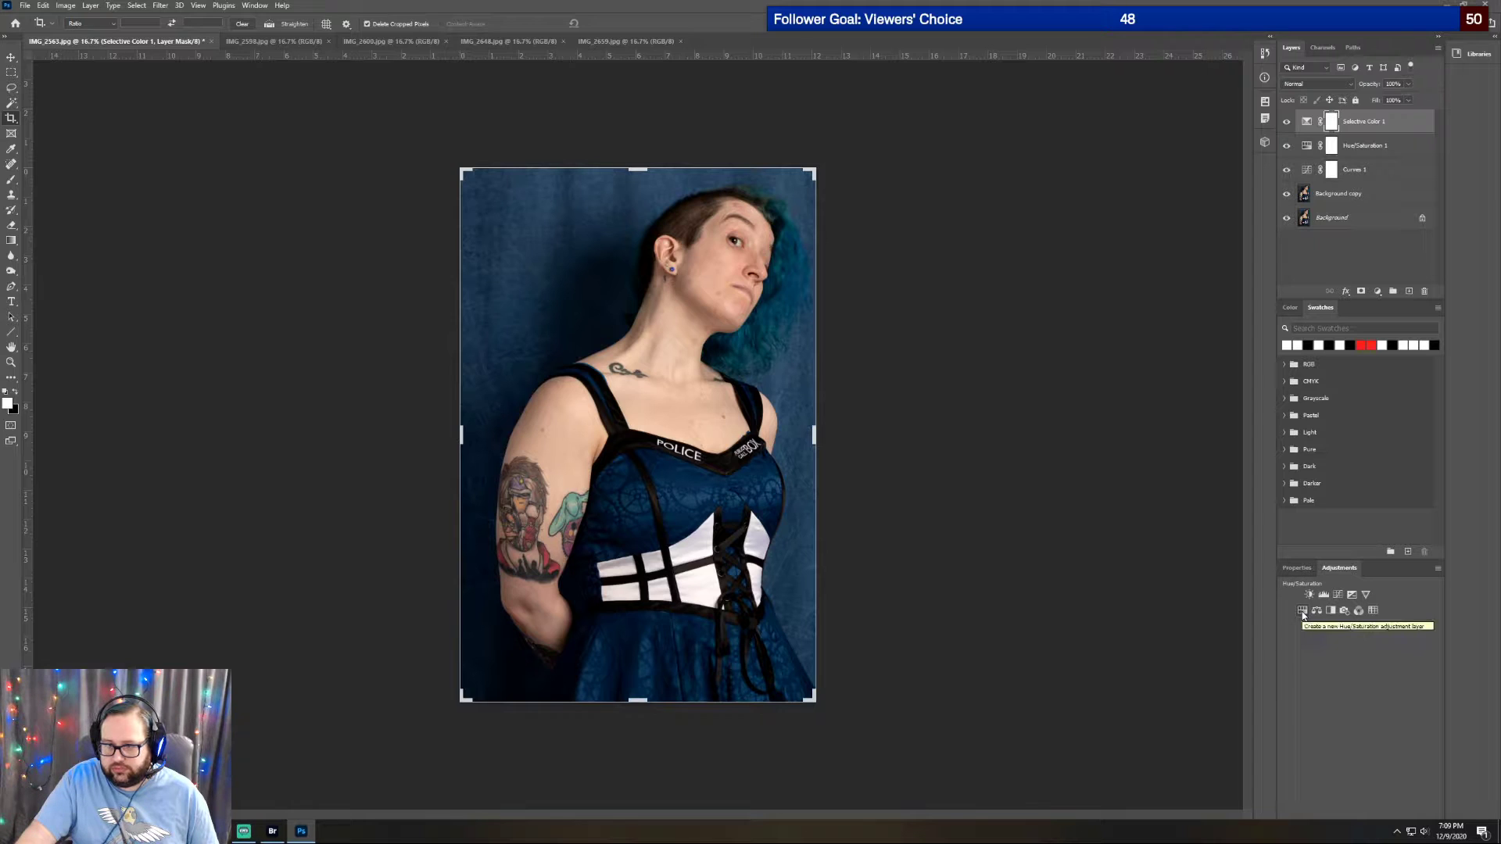
click(1358, 195)
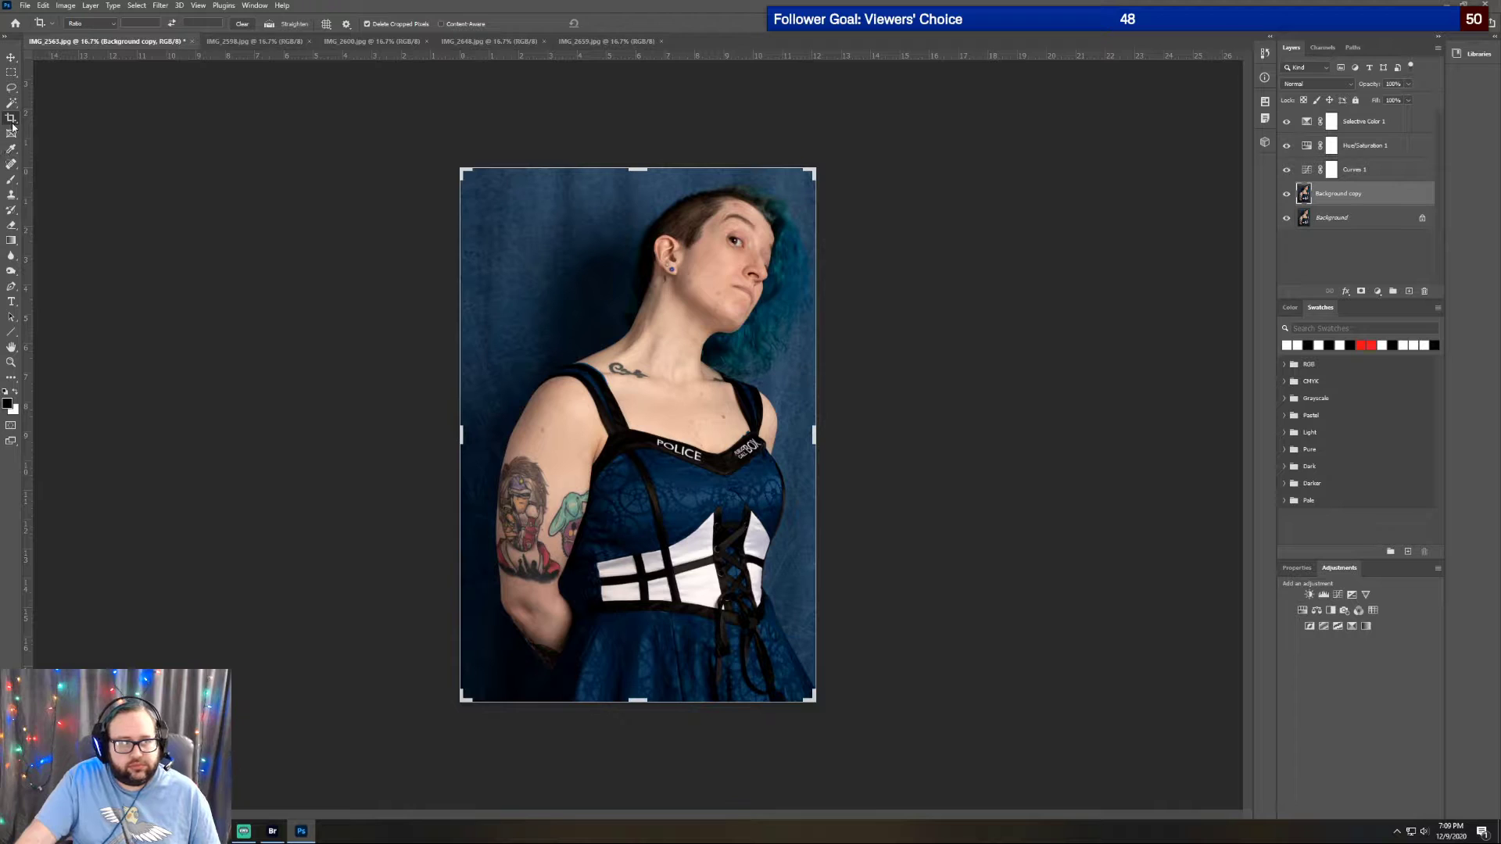
click(11, 241)
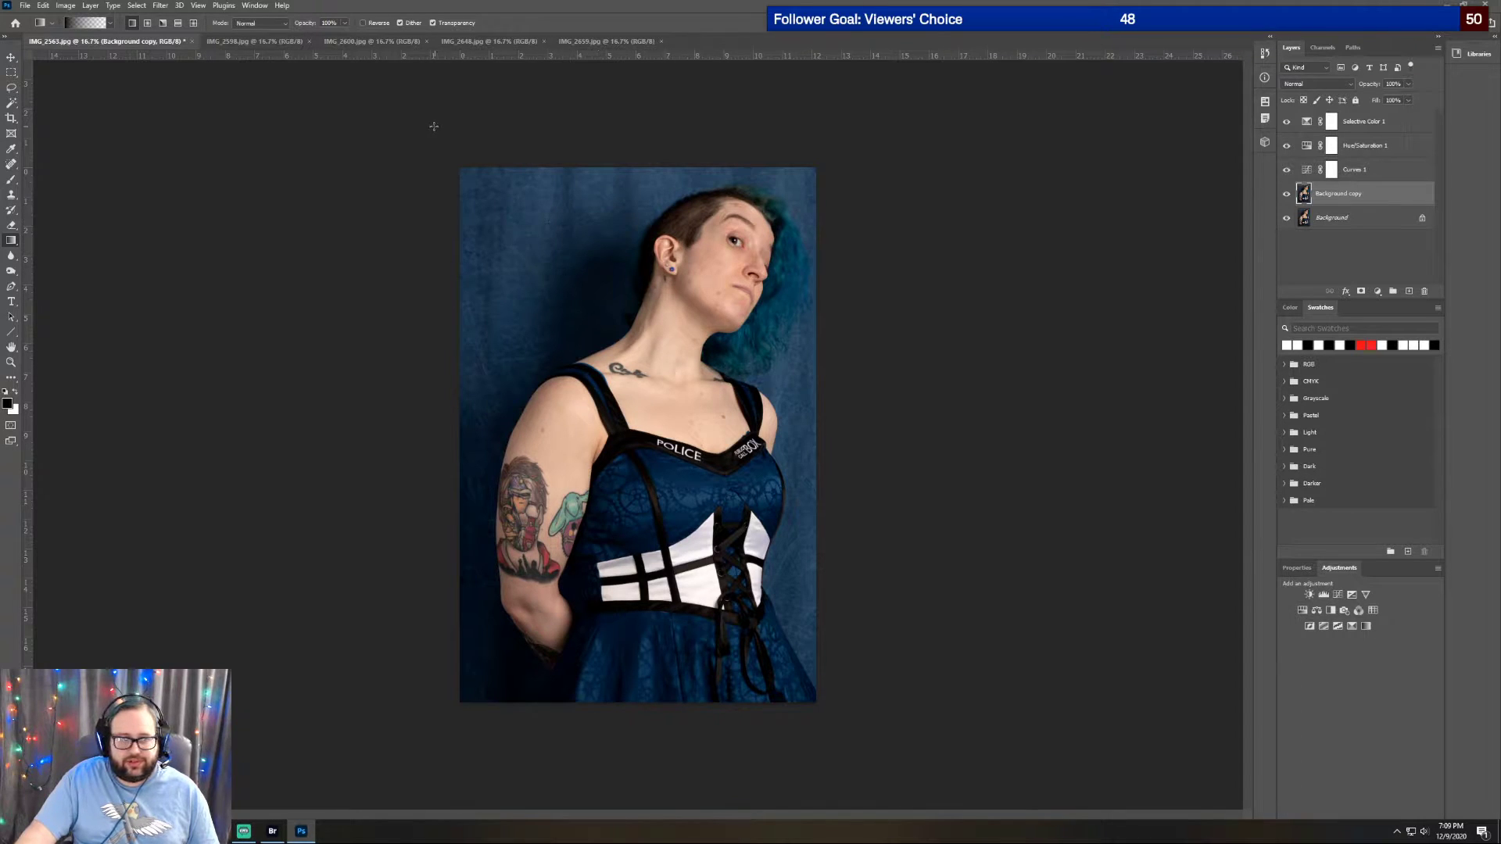
drag(422, 132, 647, 341)
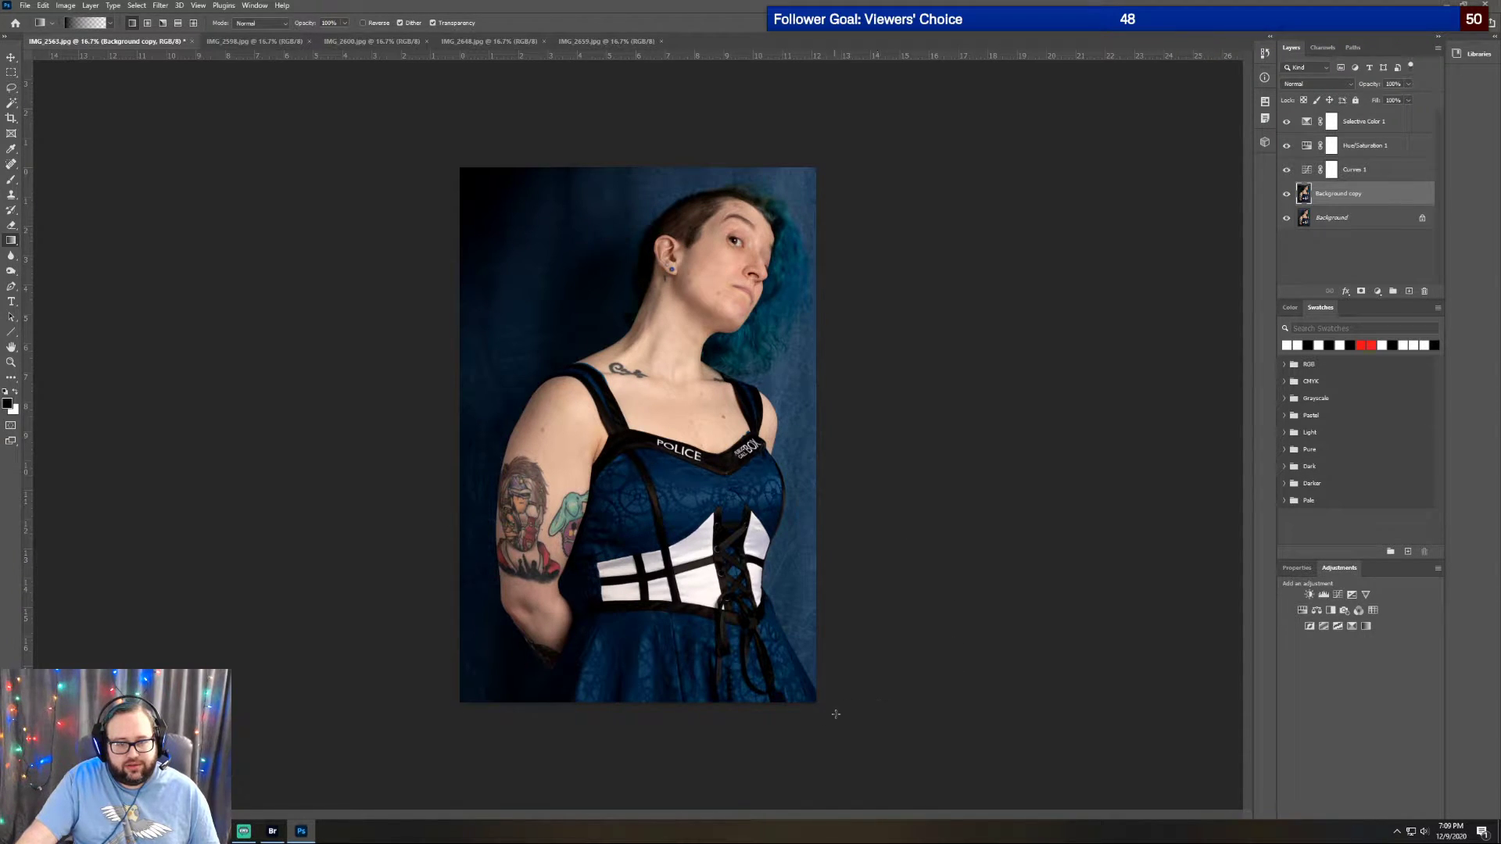
drag(834, 713, 710, 578)
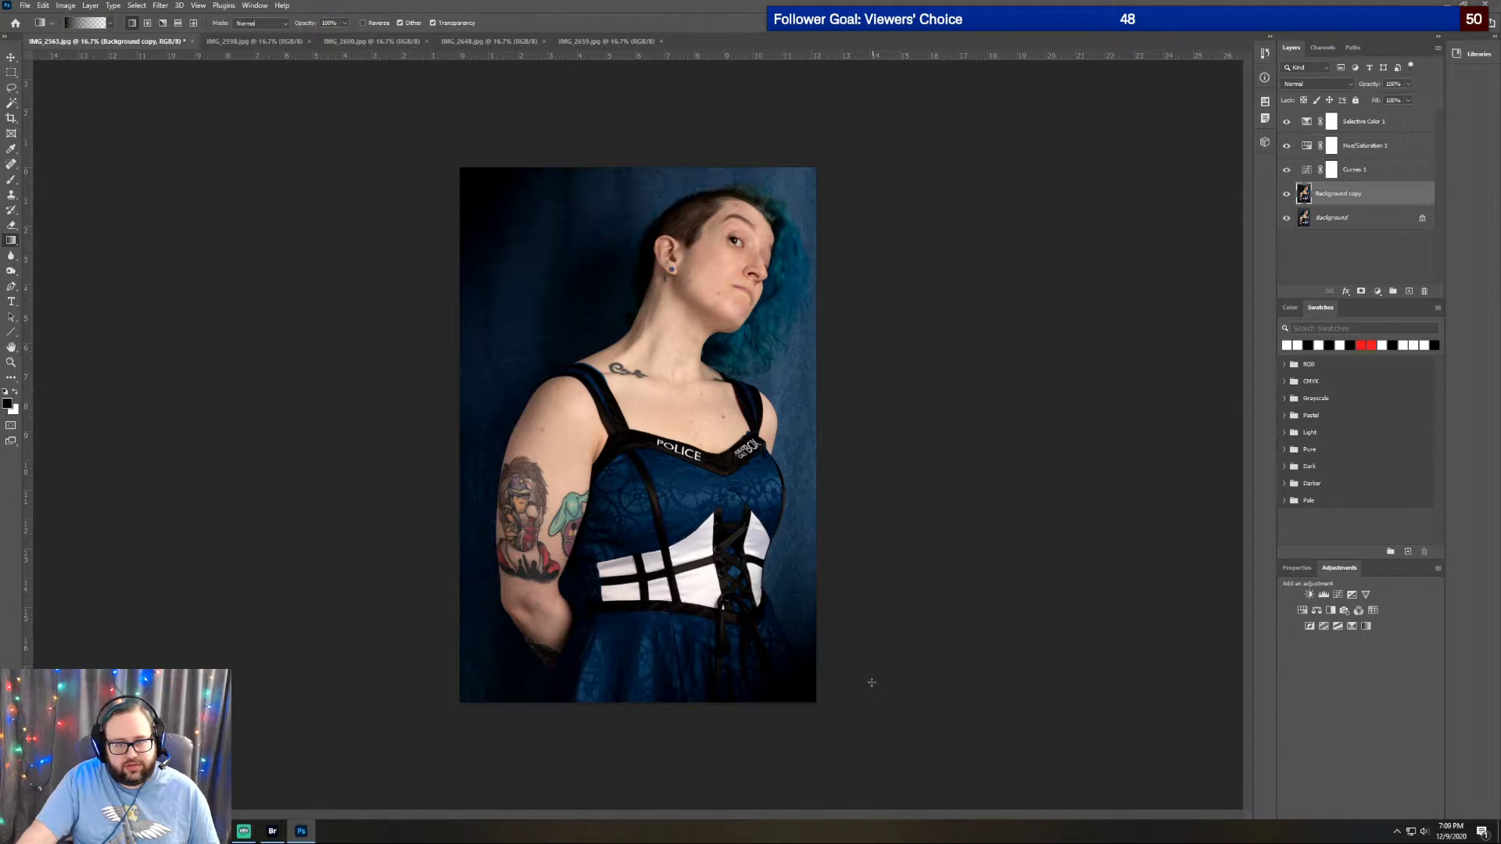
drag(443, 742, 552, 606)
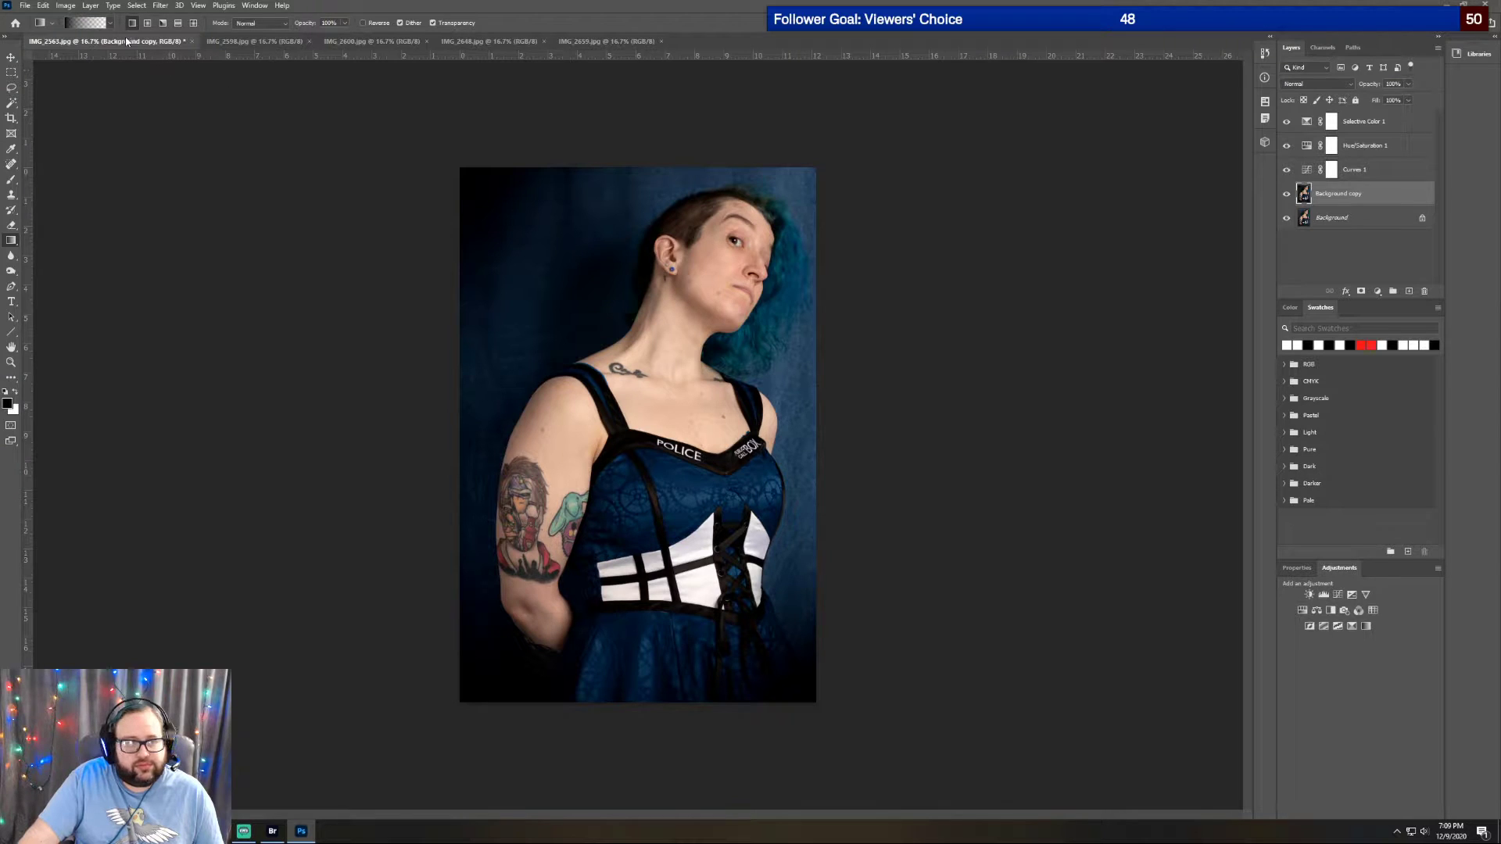
Save the edited colour portrait as a Photoshop file named 2563 in the Stream folder
click(25, 6)
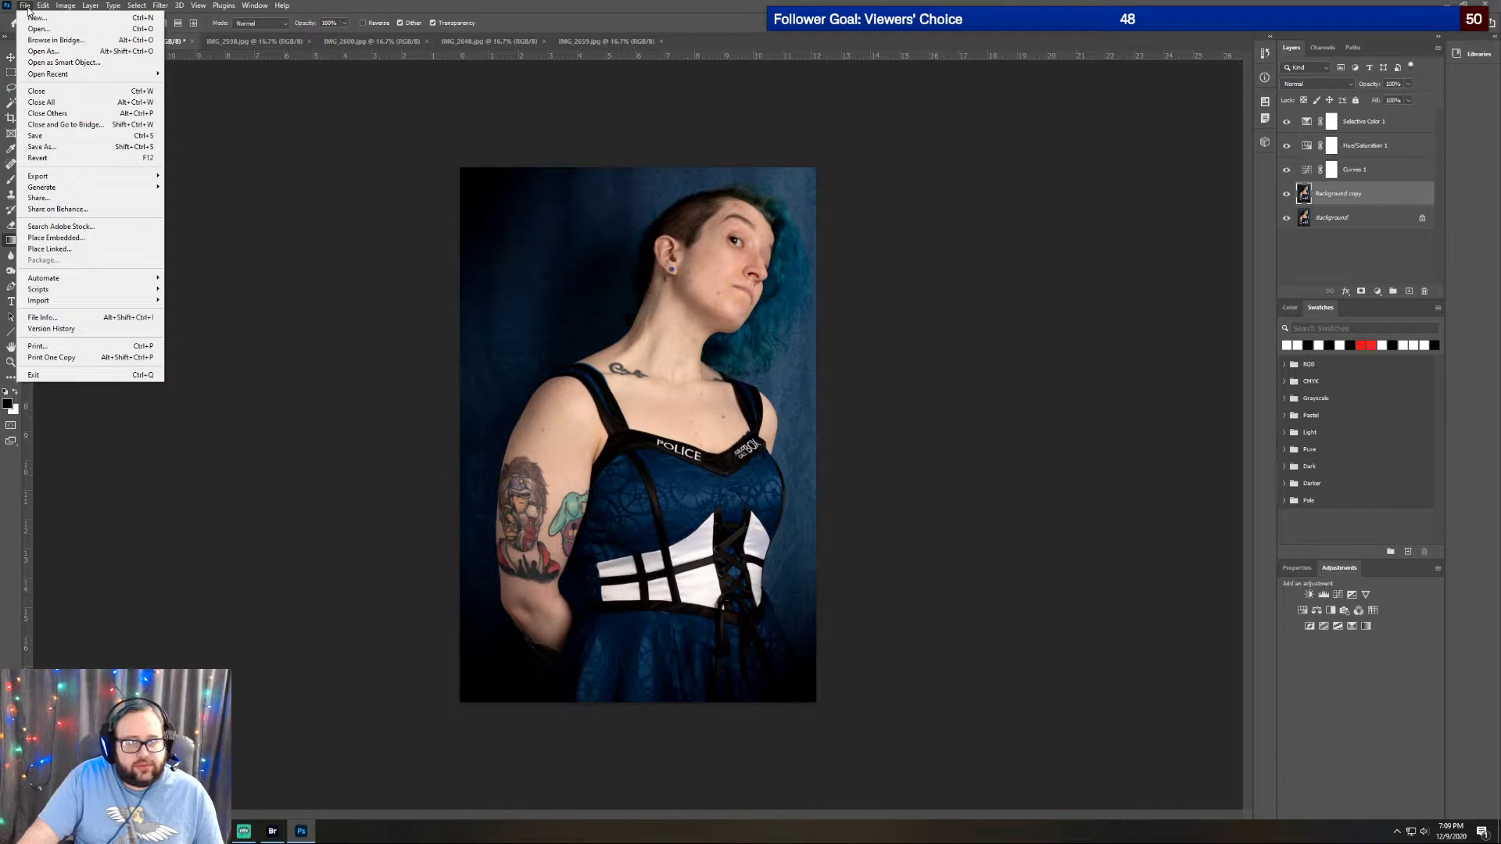
click(49, 147)
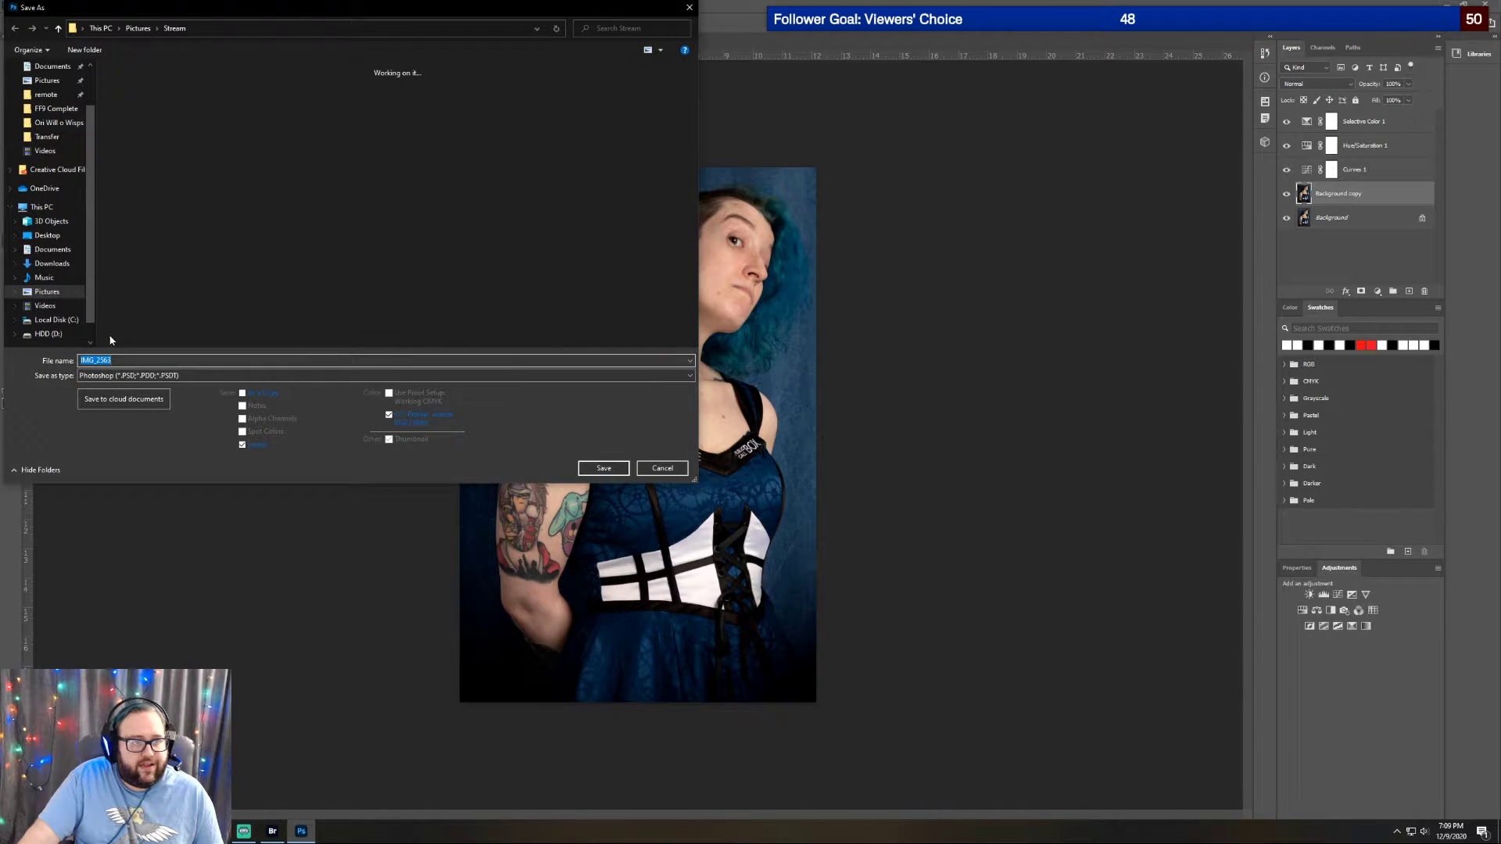
click(97, 361)
key(BackSpace)
key(BackSpace)
key(BackSpace)
key(BackSpace)
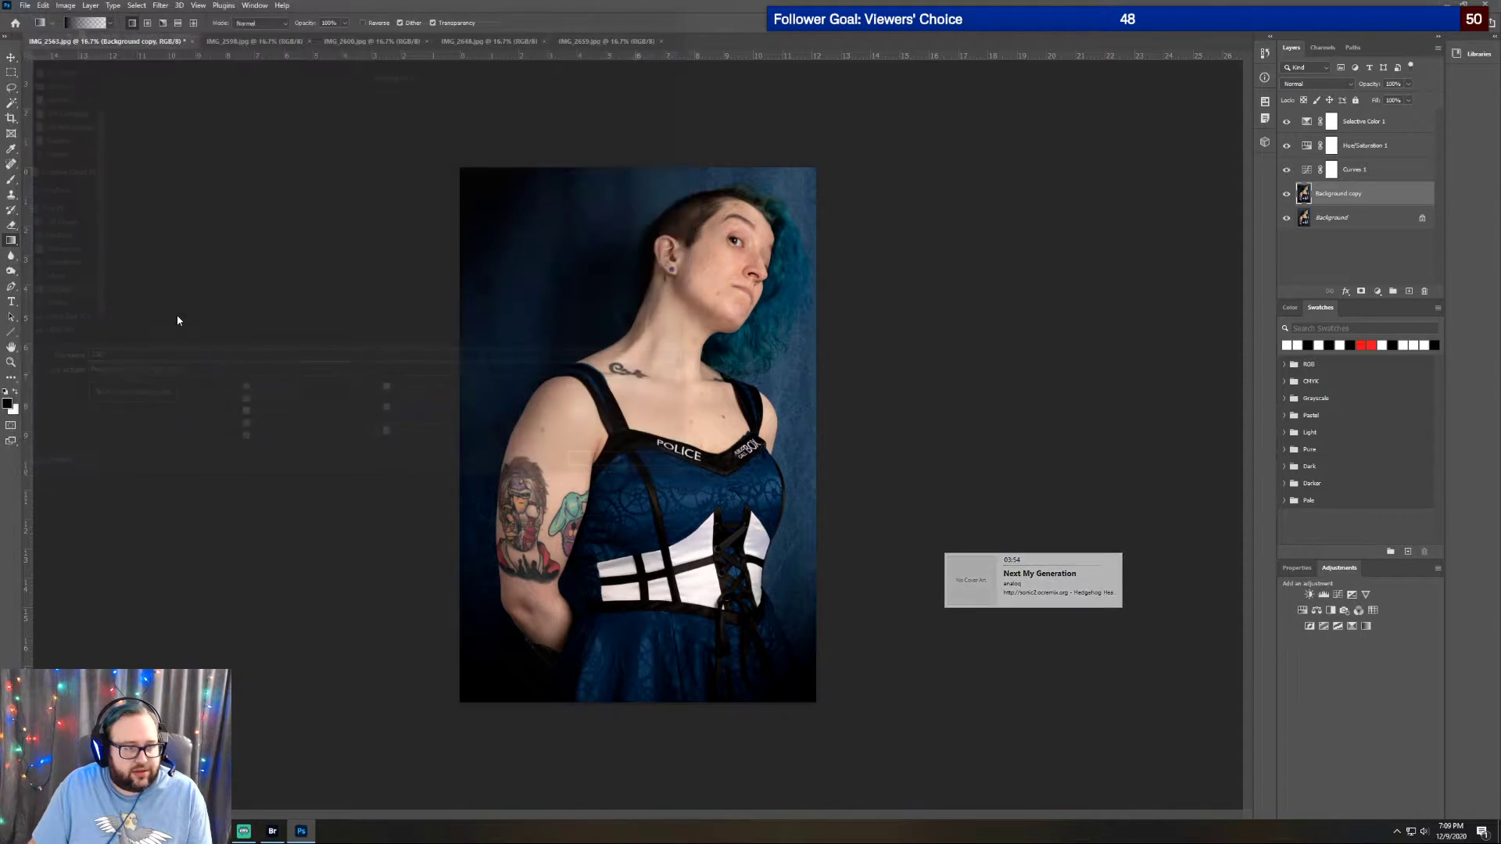
key(Return)
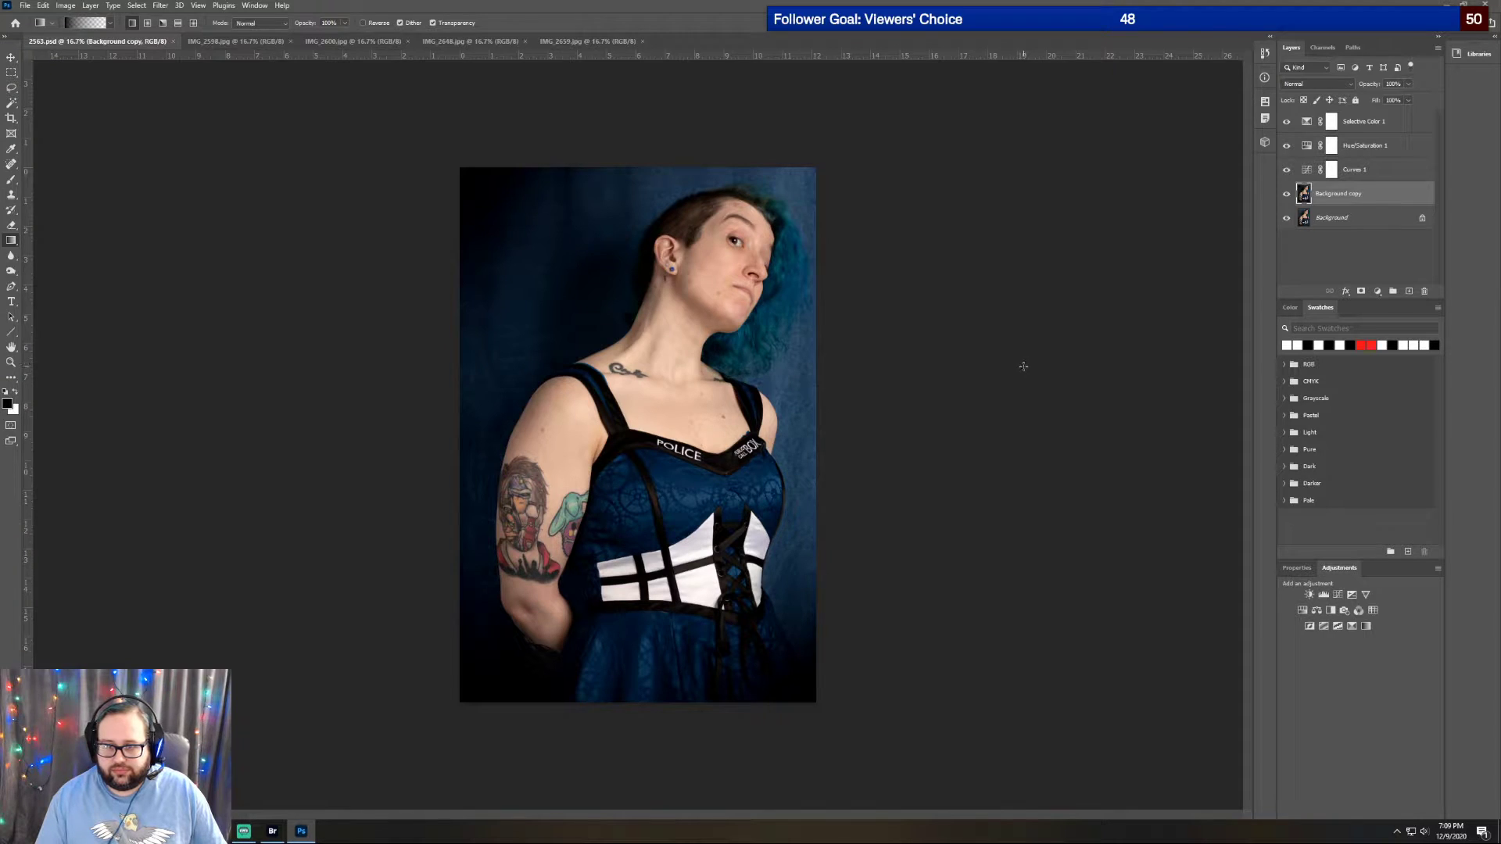
Add a Black & White adjustment layer above the Selective Color layer using the Maximum Black preset
click(1297, 568)
click(1368, 120)
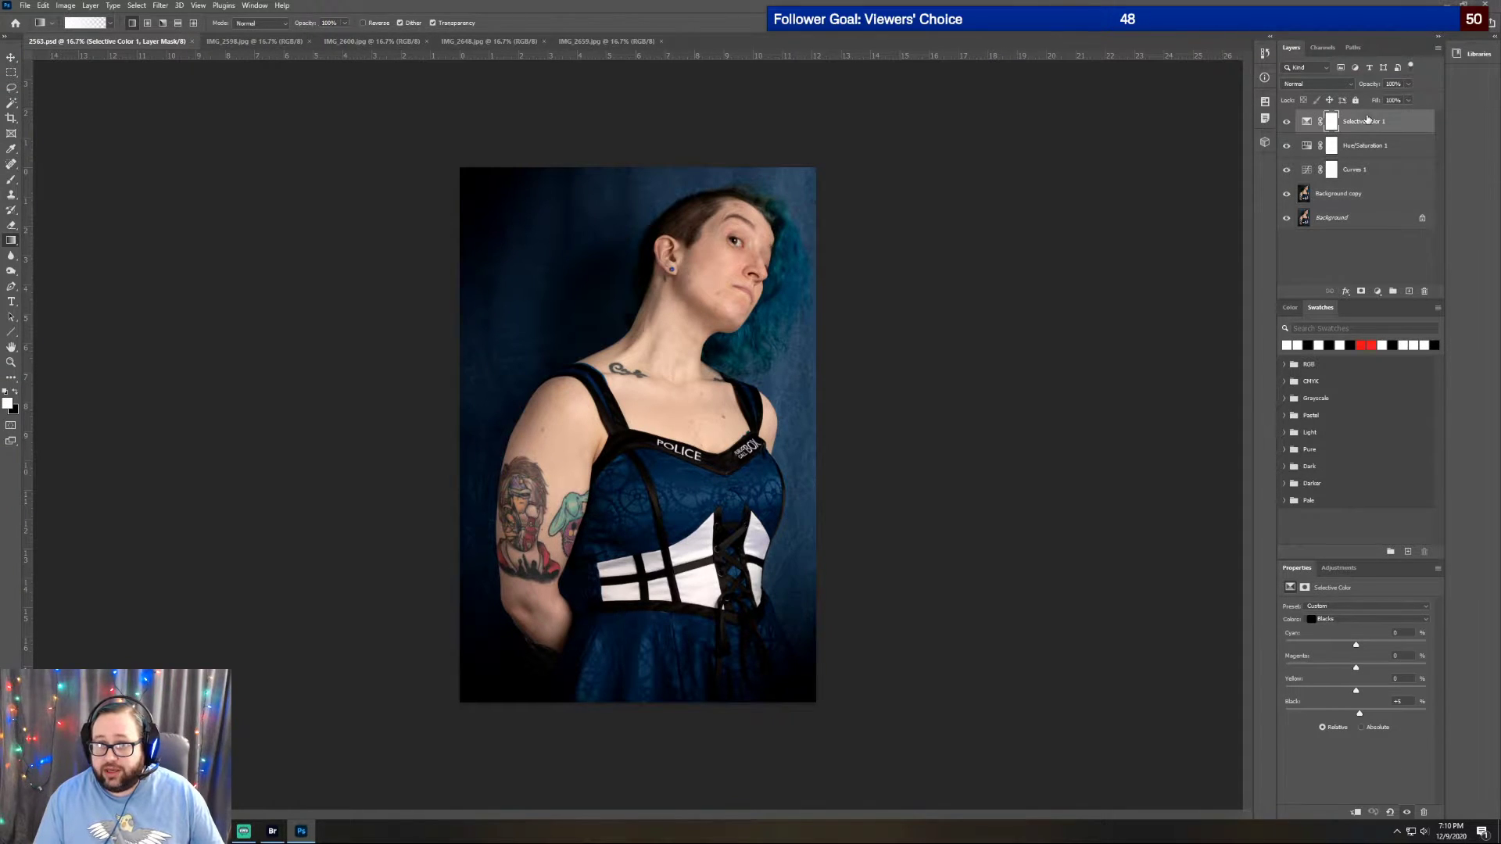
click(1344, 572)
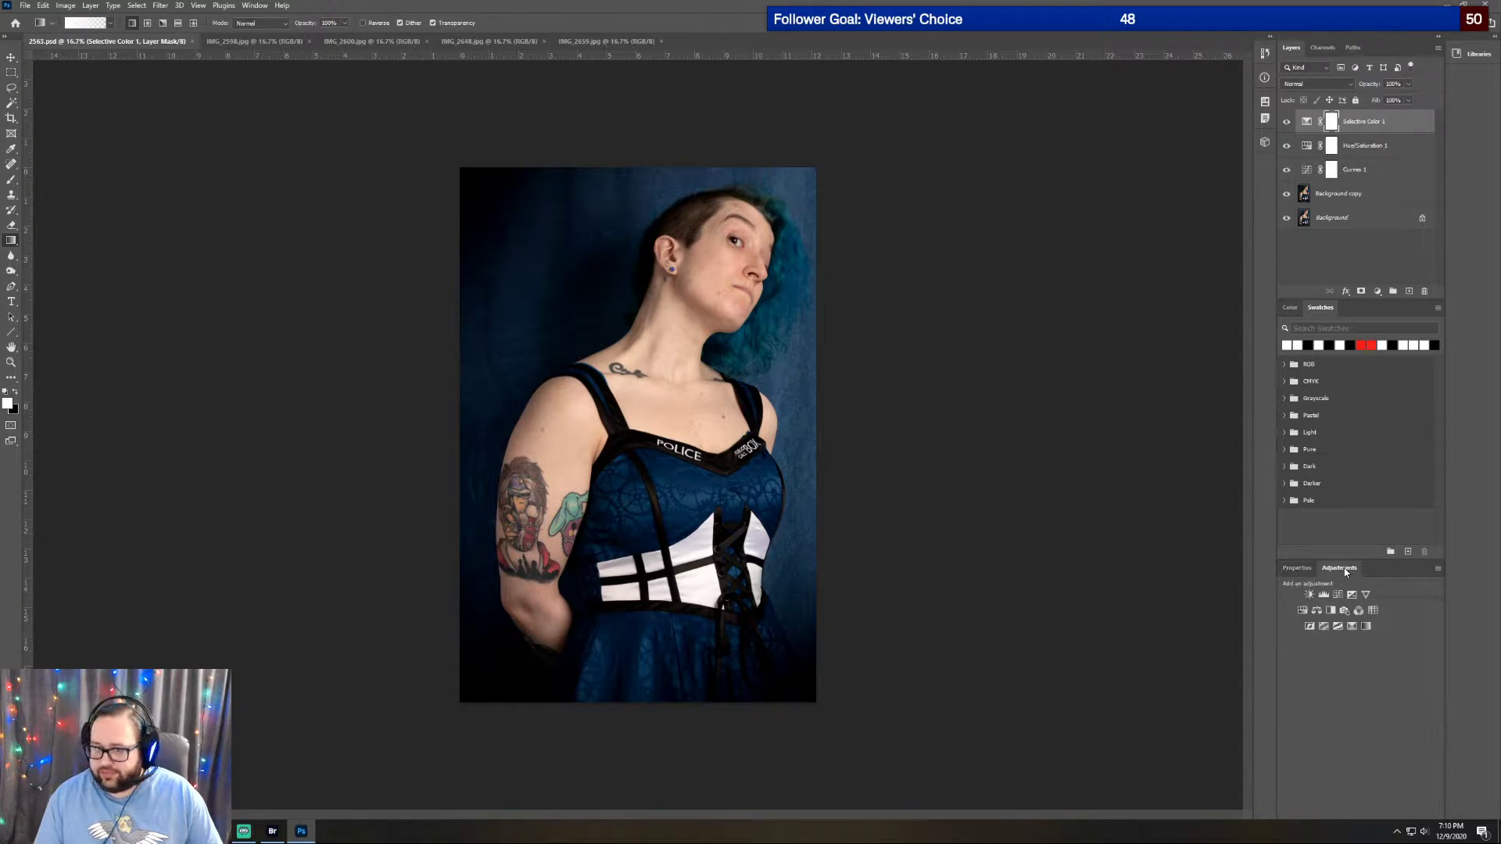
click(1331, 611)
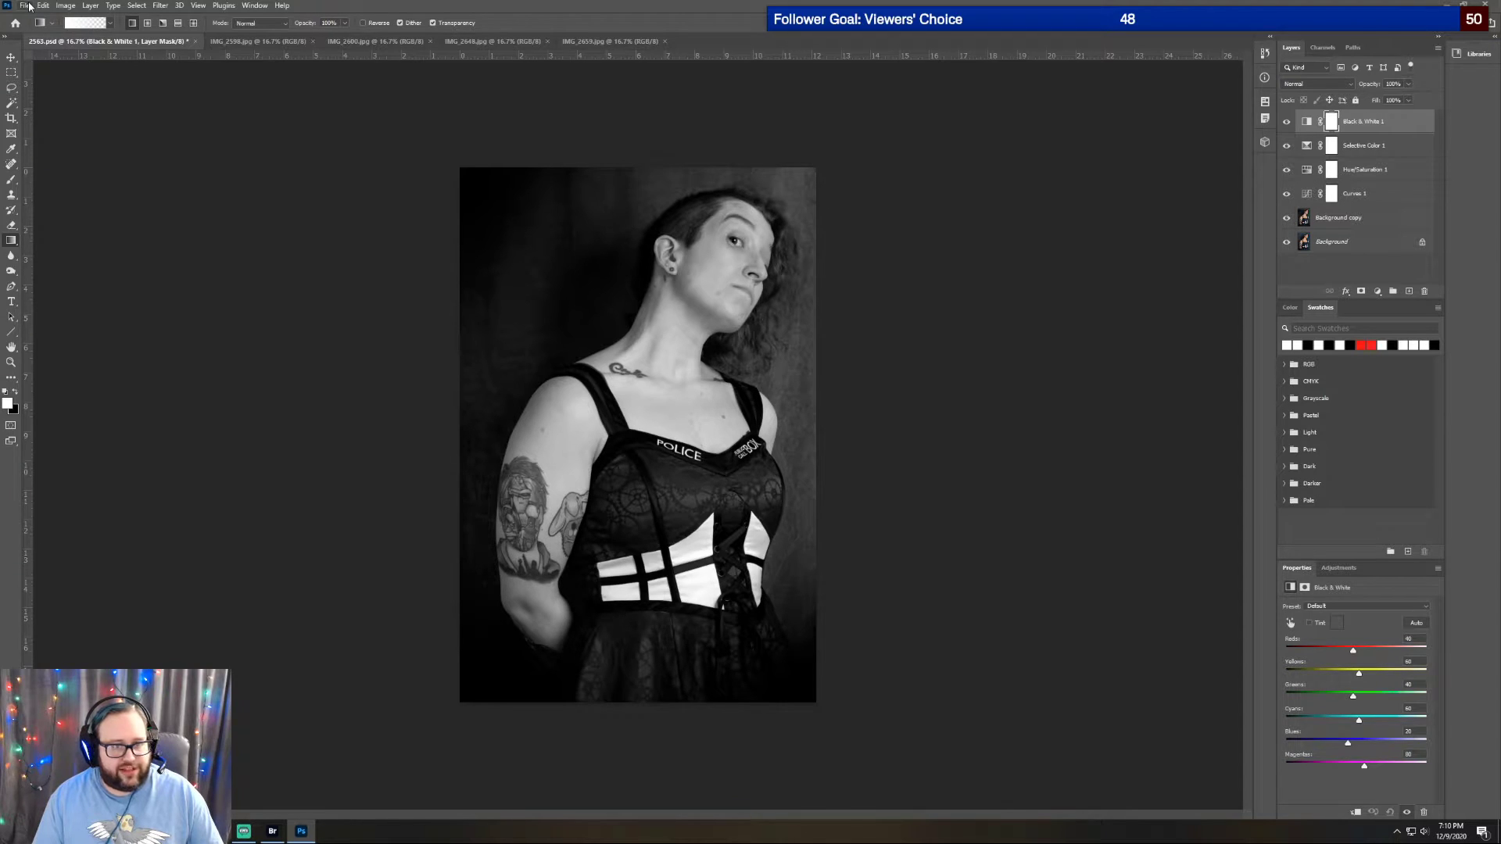
click(1314, 607)
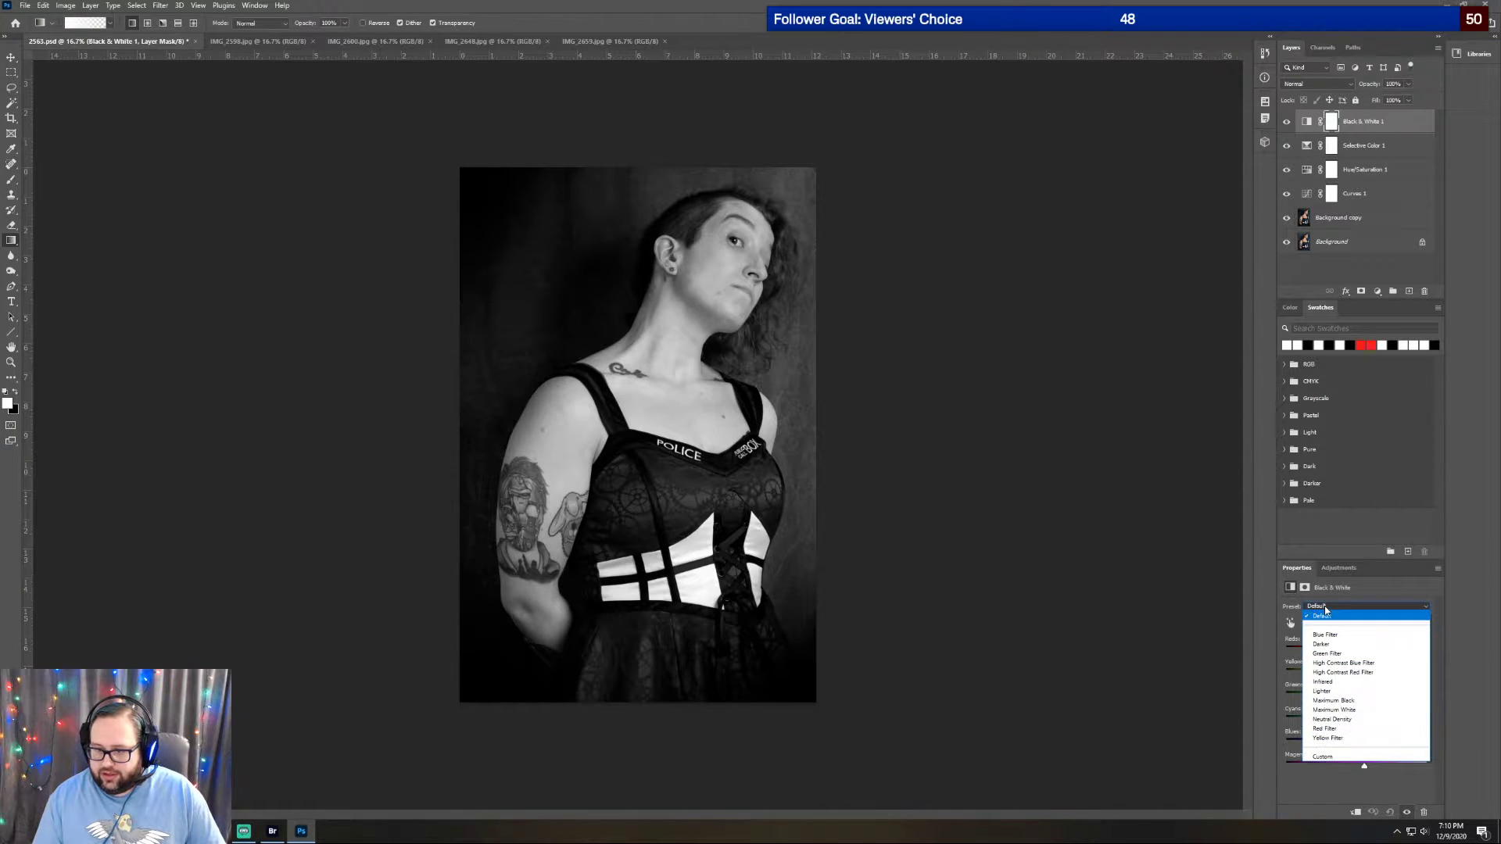
click(1343, 701)
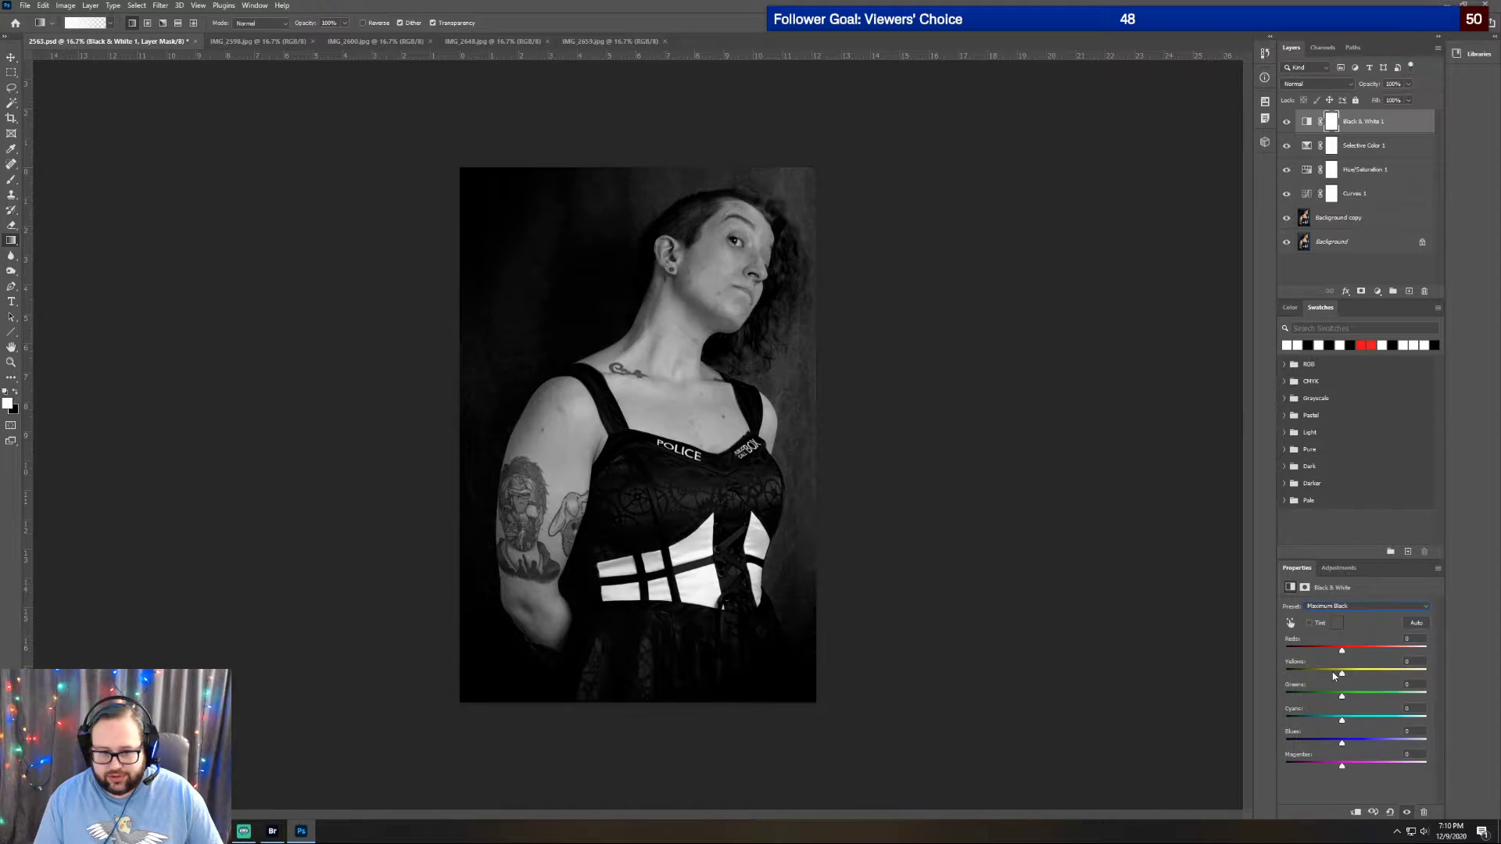
In the Black & White adjustment, lower the Reds to about -33 and raise the Blues to about 78
drag(1342, 650, 1330, 653)
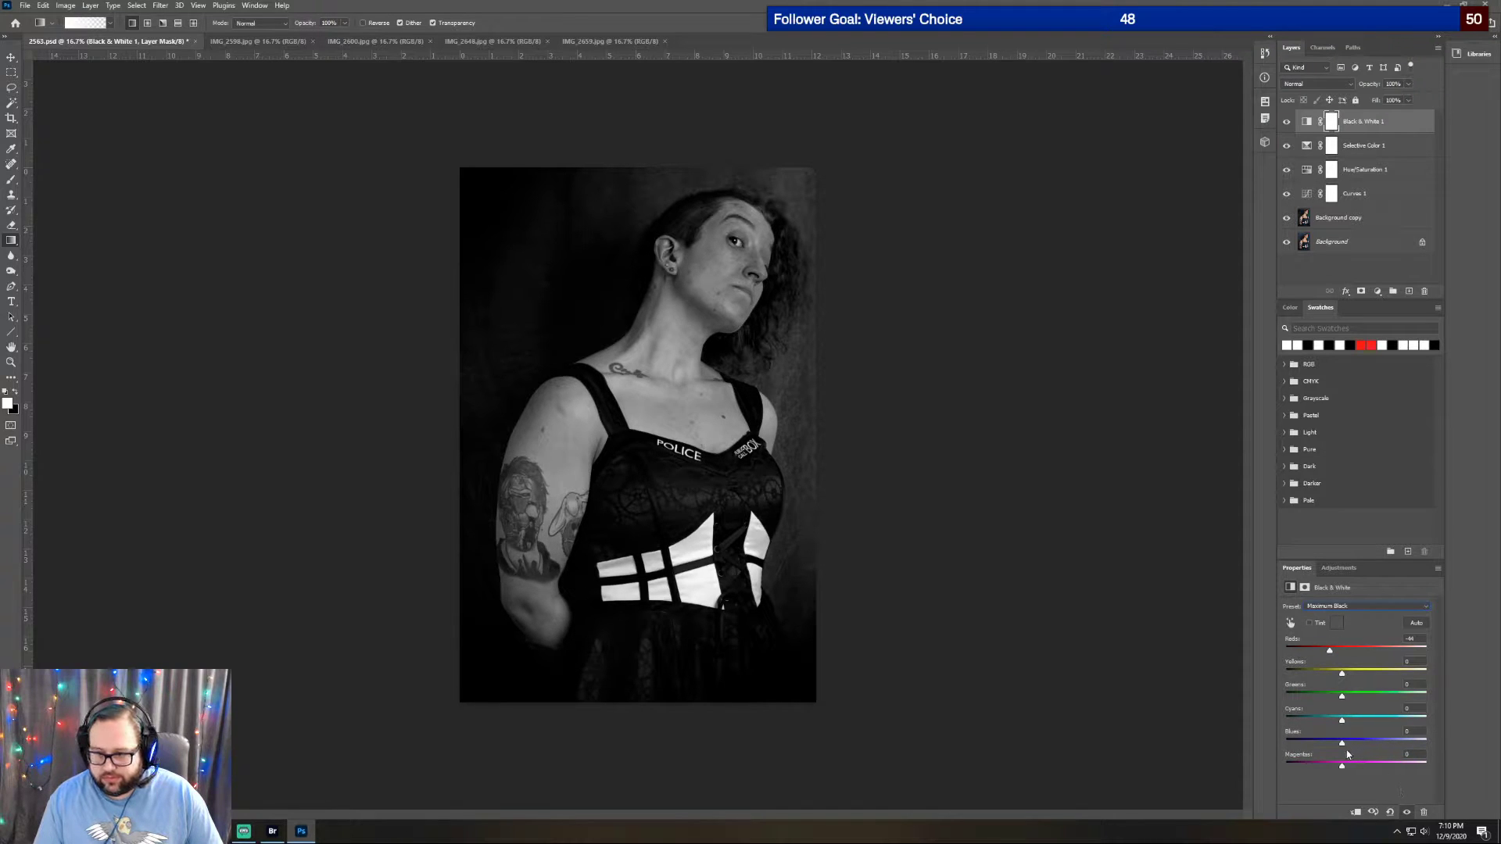
drag(1342, 742, 1361, 744)
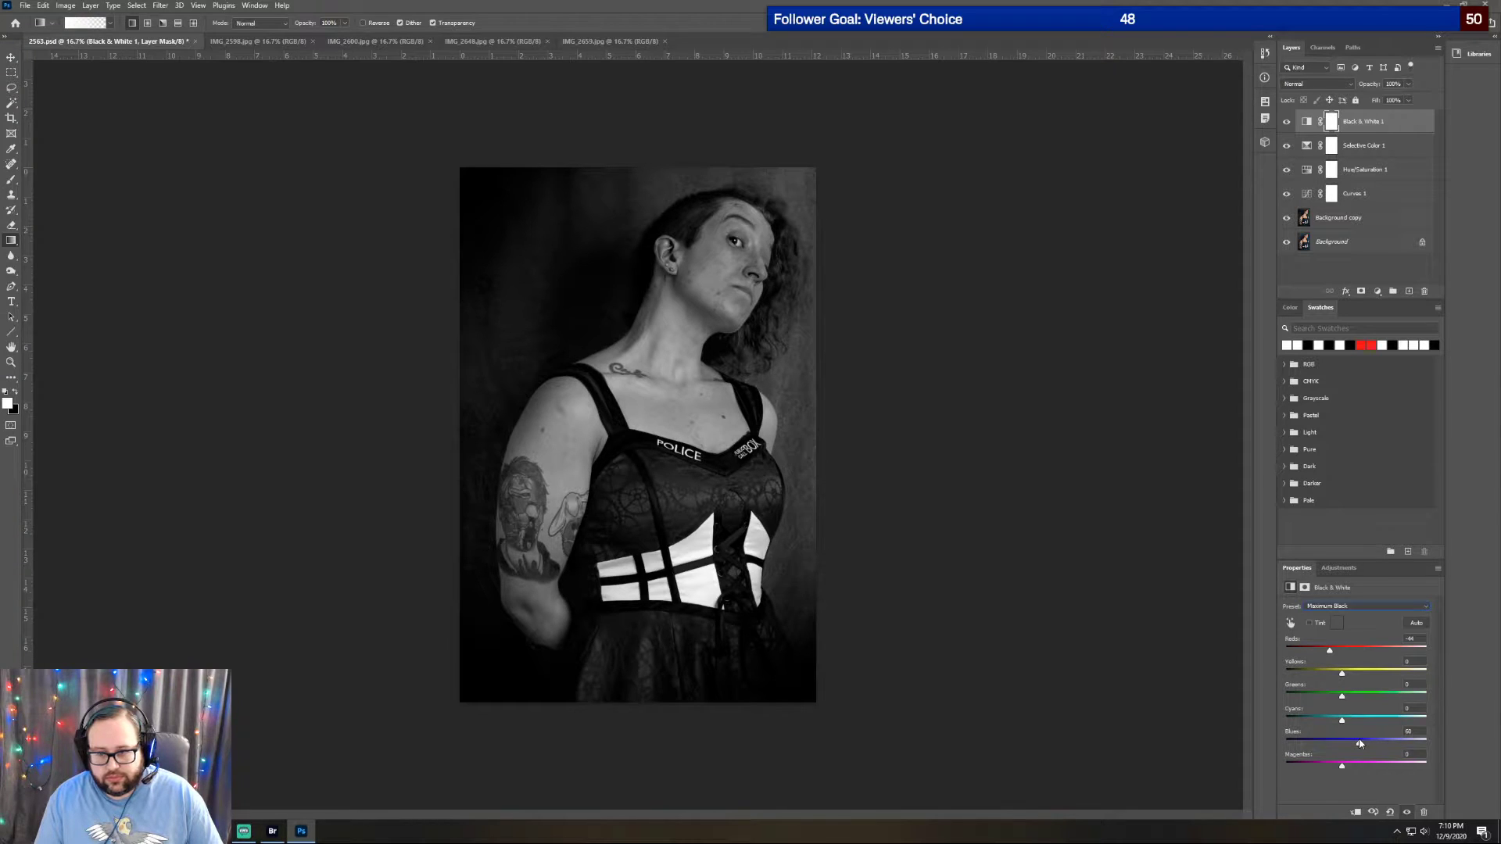
drag(1360, 743, 1365, 742)
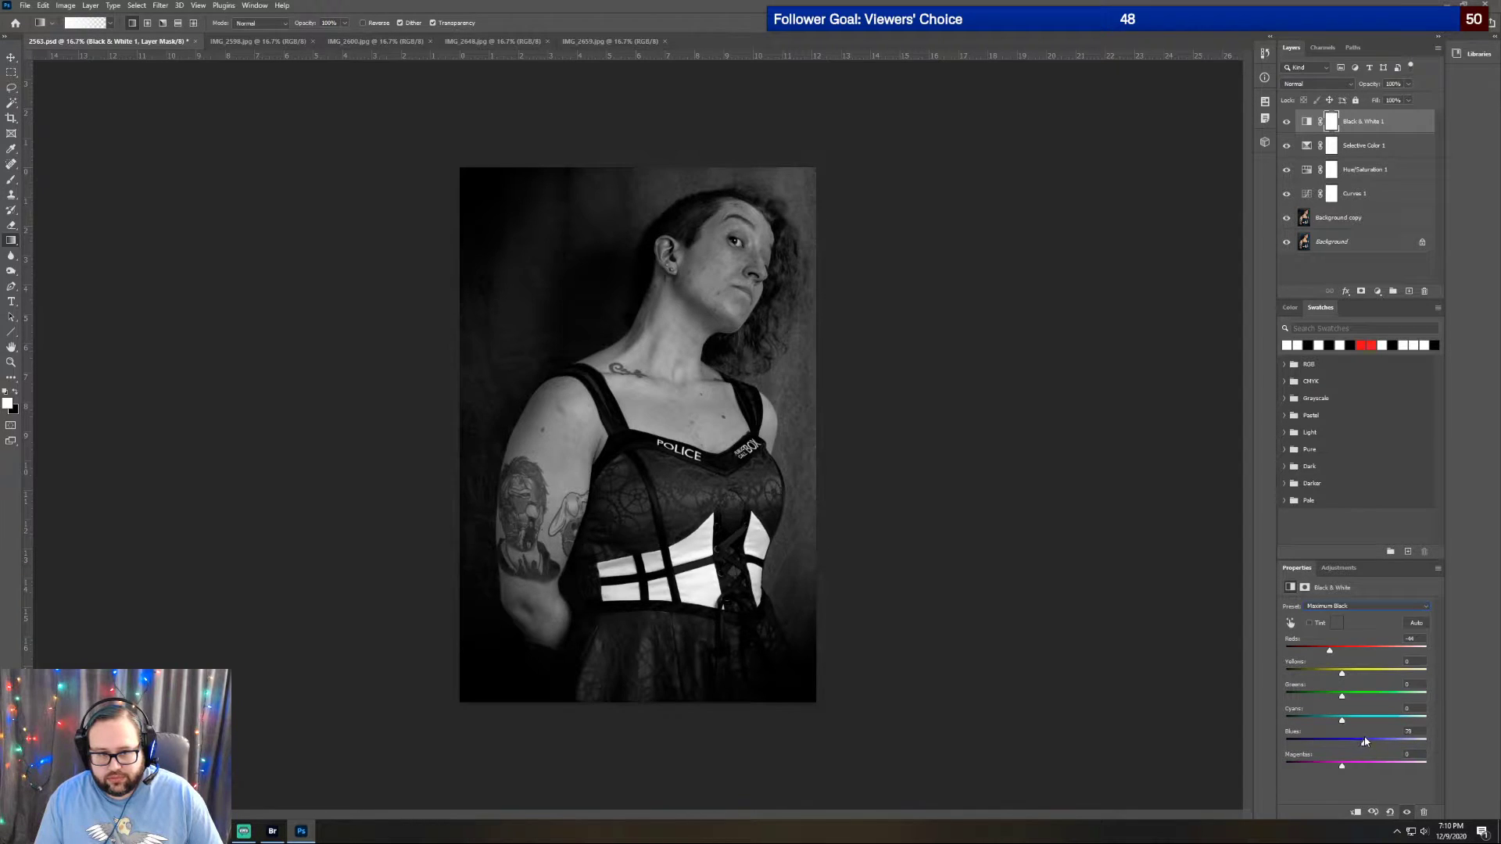
drag(1327, 650, 1333, 654)
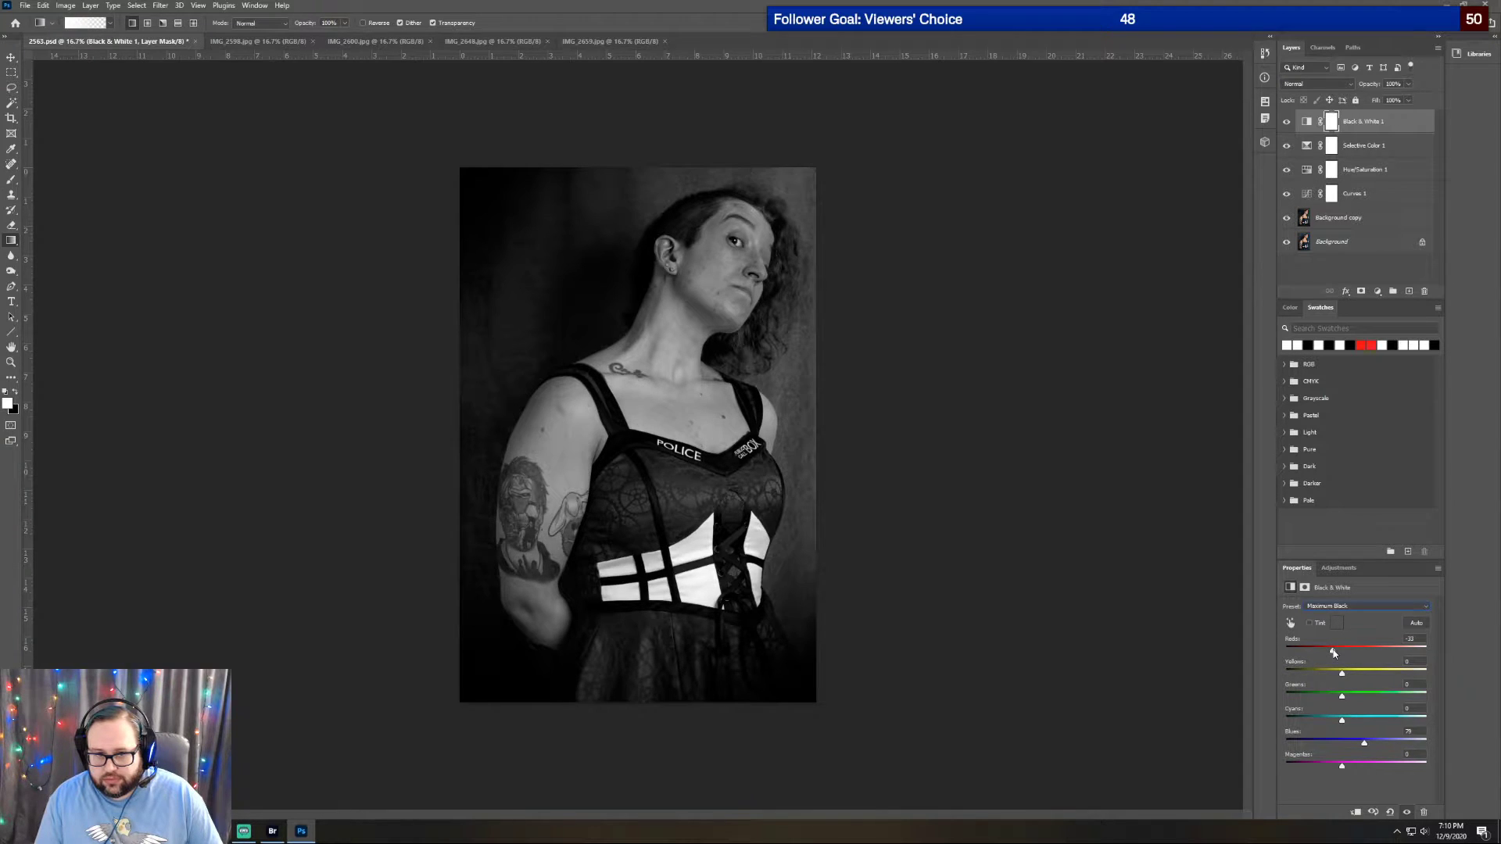
Add a Brightness/Contrast adjustment layer on top and raise the contrast to about 20
click(1338, 568)
click(1311, 597)
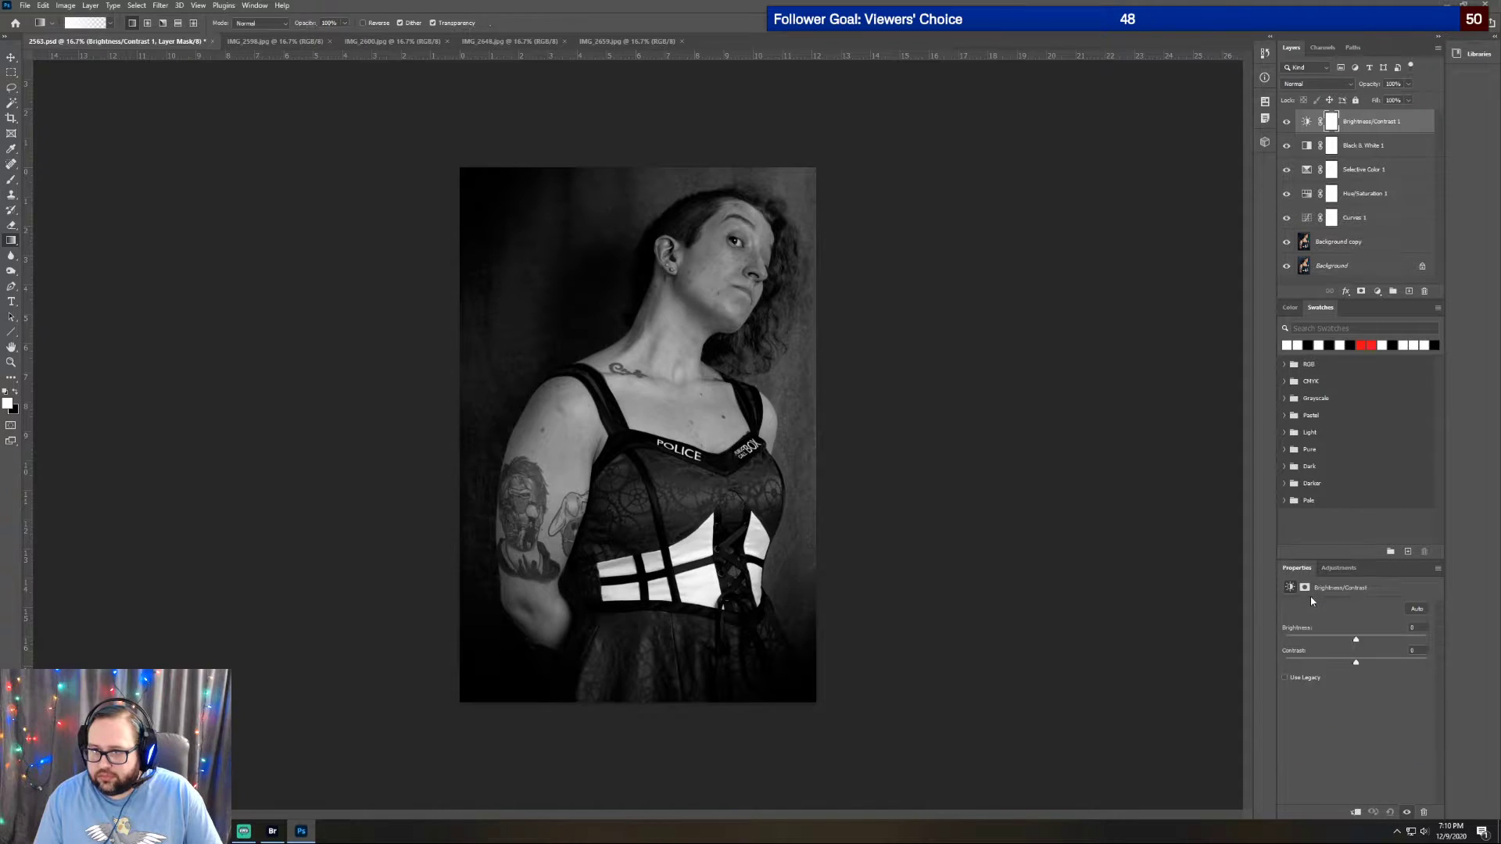
mouse_move(1358, 666)
mouse_down()
mouse_move(1400, 659)
mouse_move(1372, 661)
mouse_up()
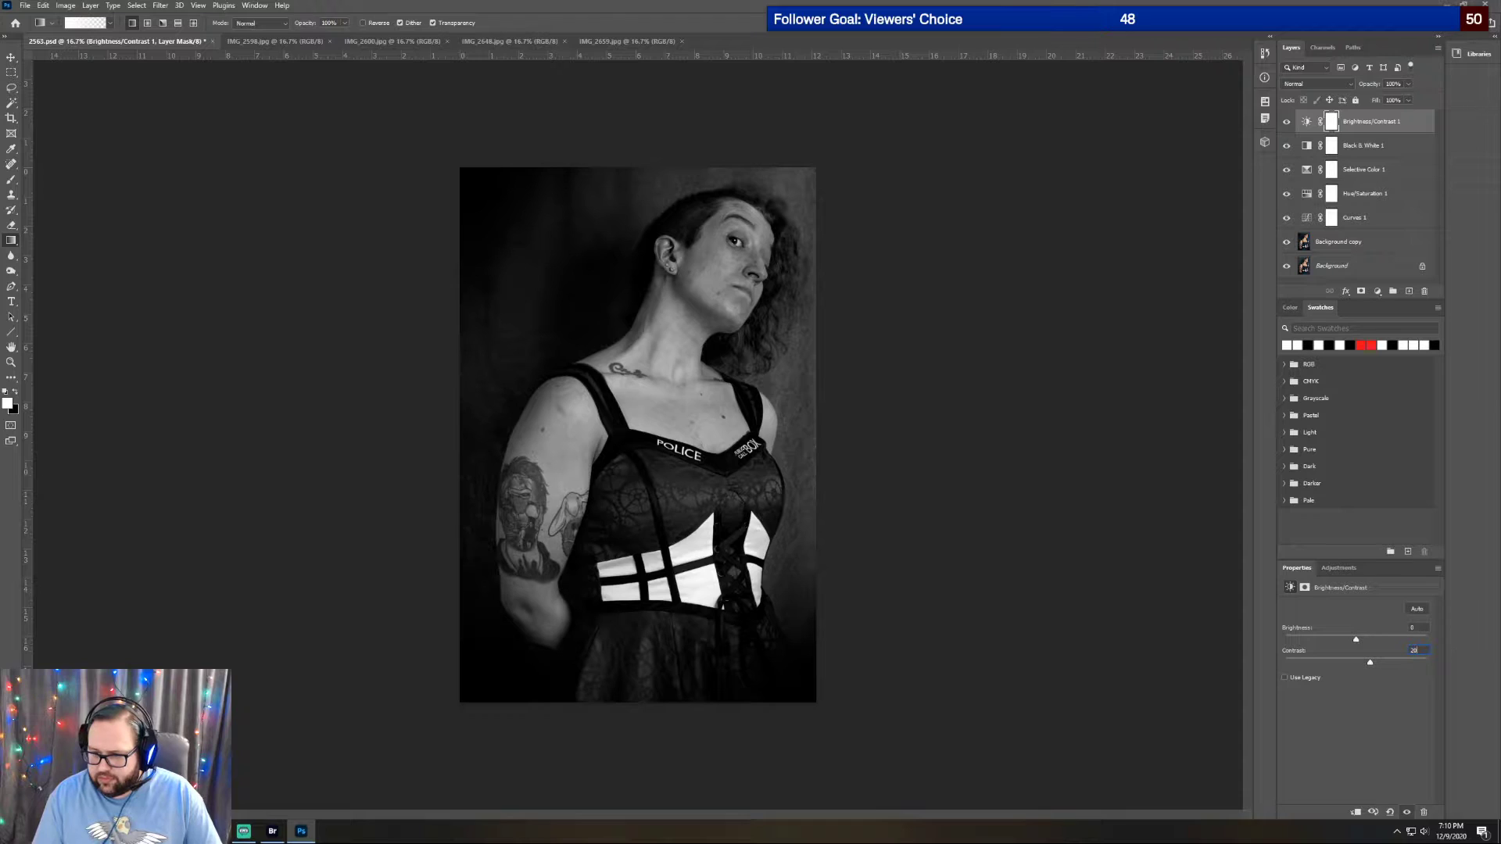
Set the Reds of the Black & White adjustment layer to -20
click(1373, 146)
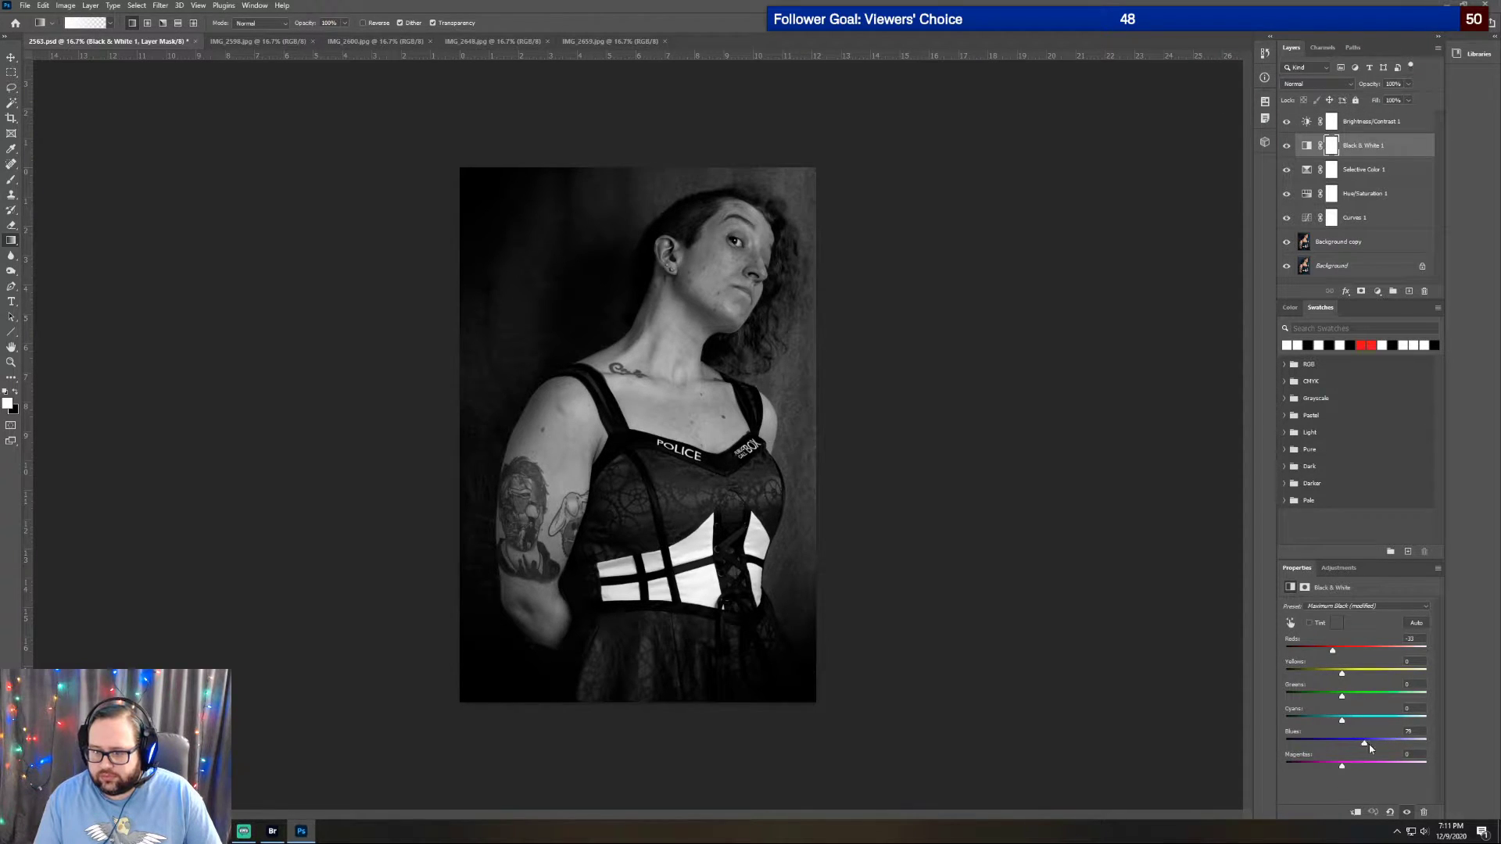
drag(1333, 655, 1338, 656)
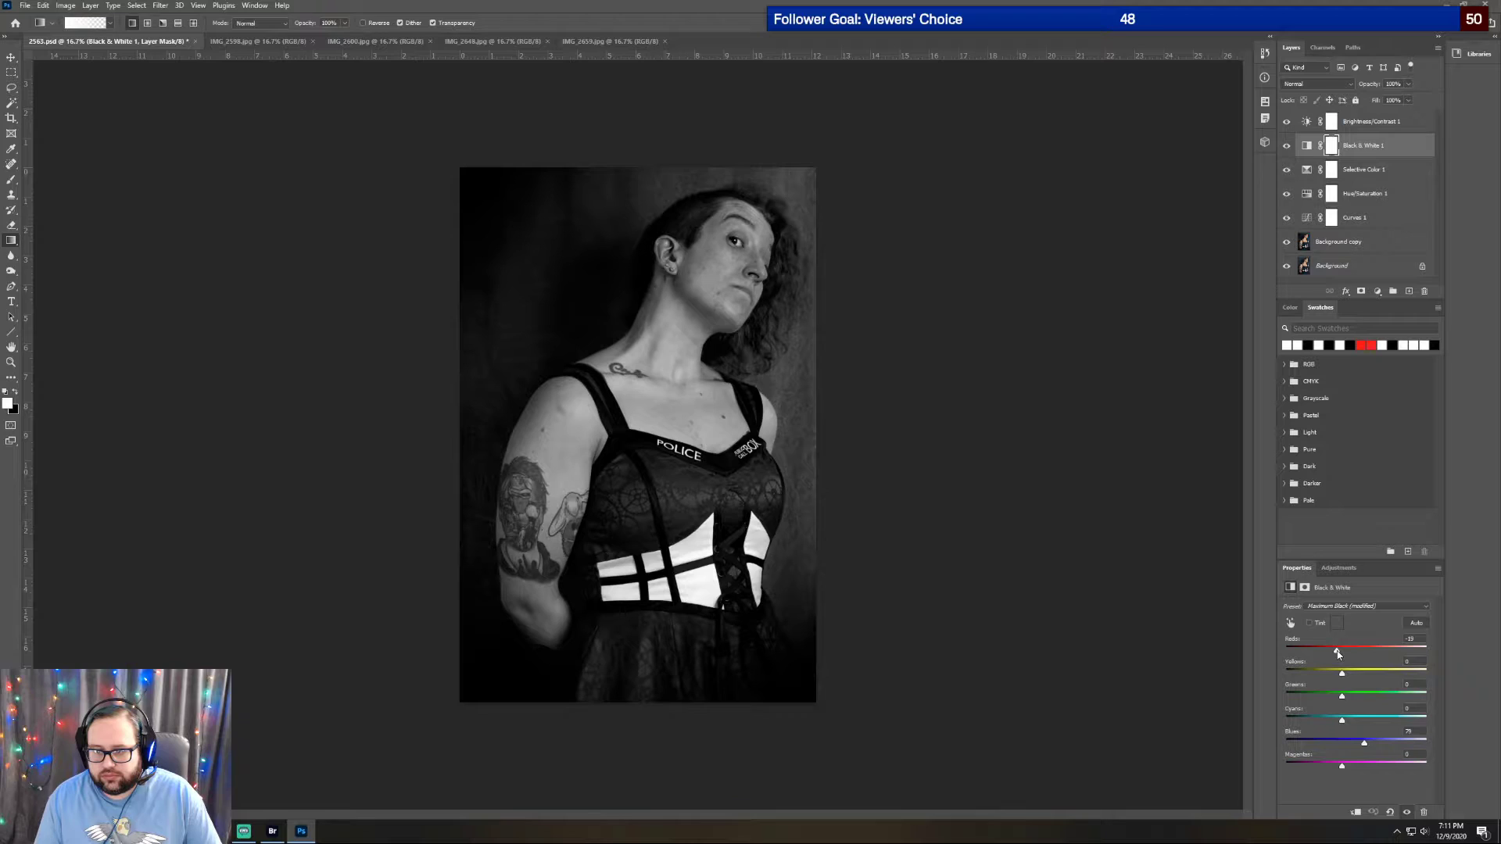
click(1420, 638)
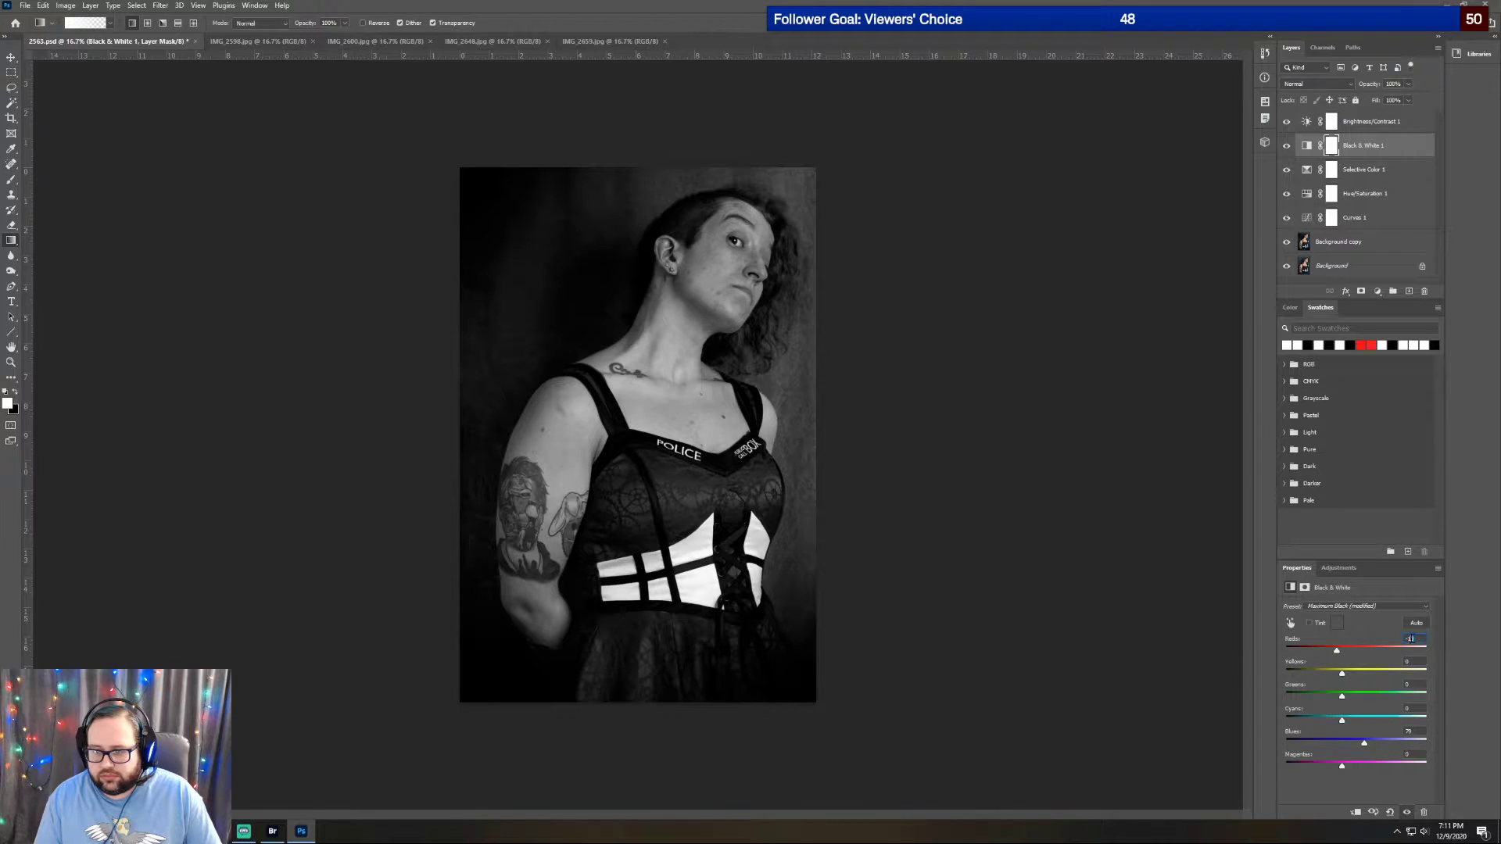
text(-20)
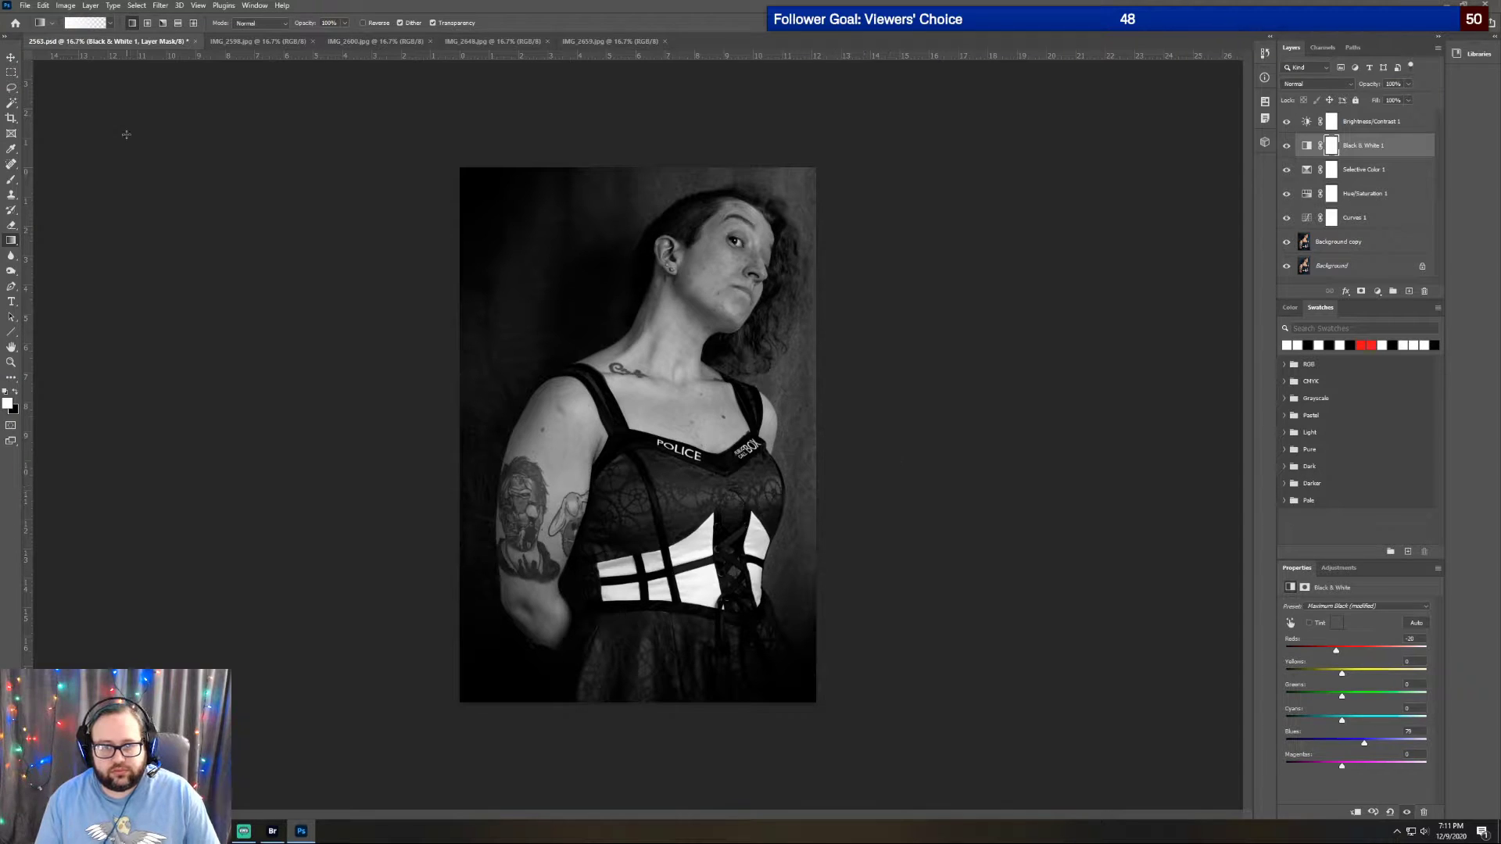
Save the black-and-white version as a separate Photoshop file named 2563 bw
click(26, 6)
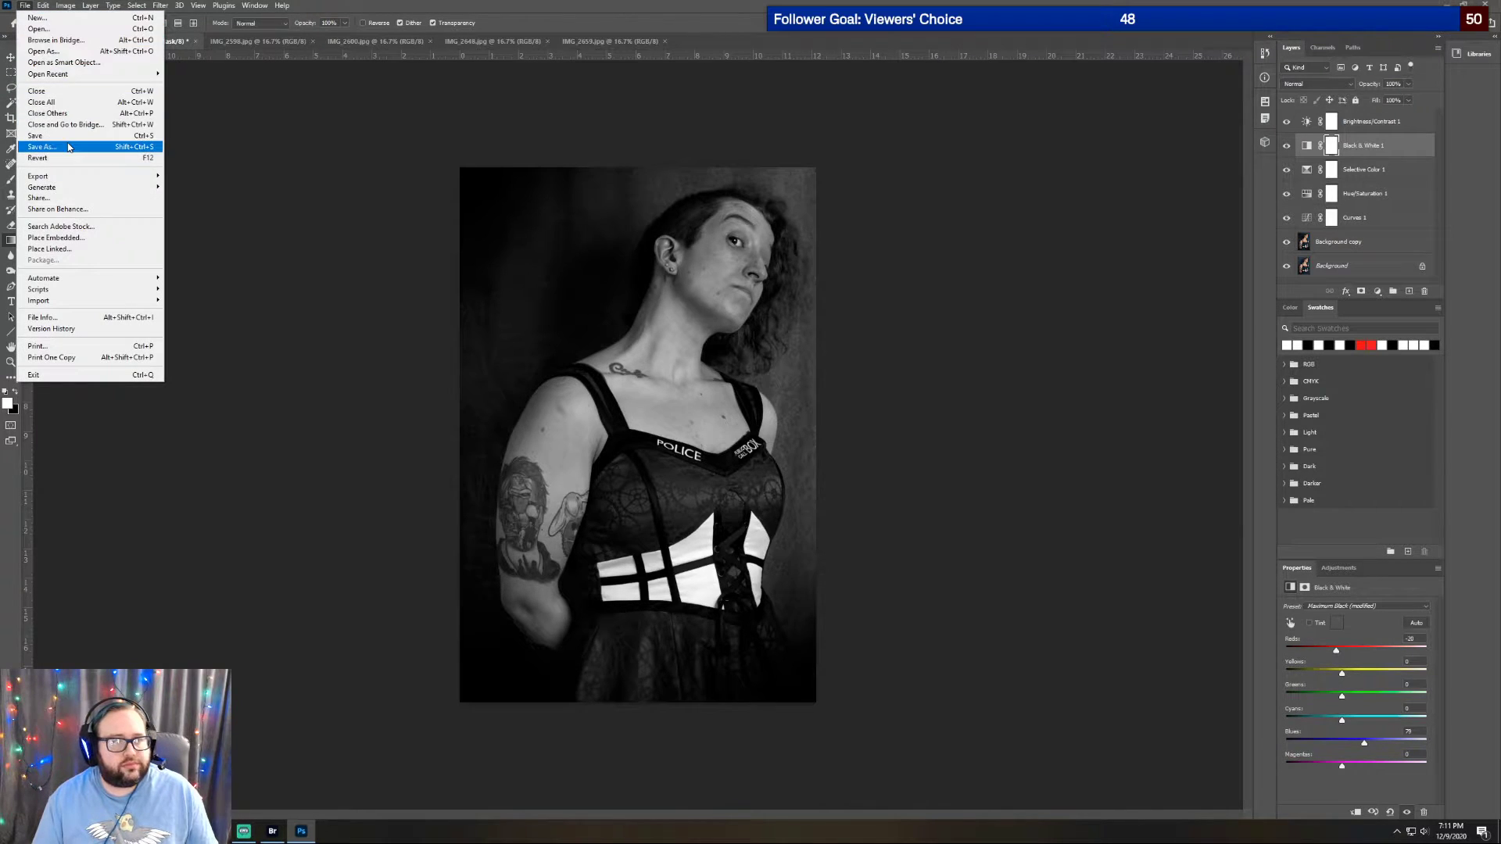
click(43, 146)
click(118, 360)
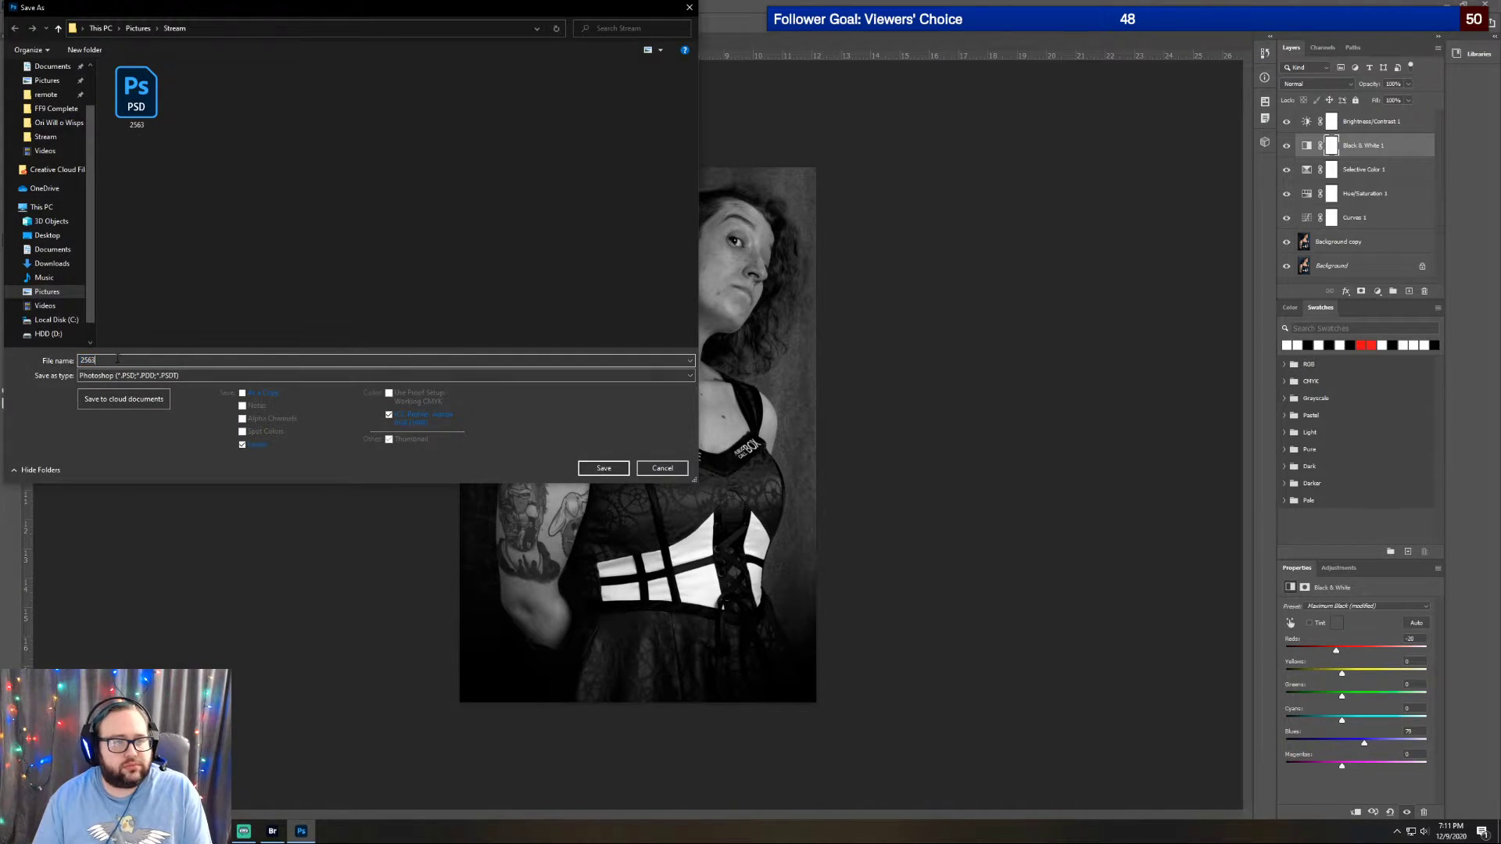
text(bw)
key(Return)
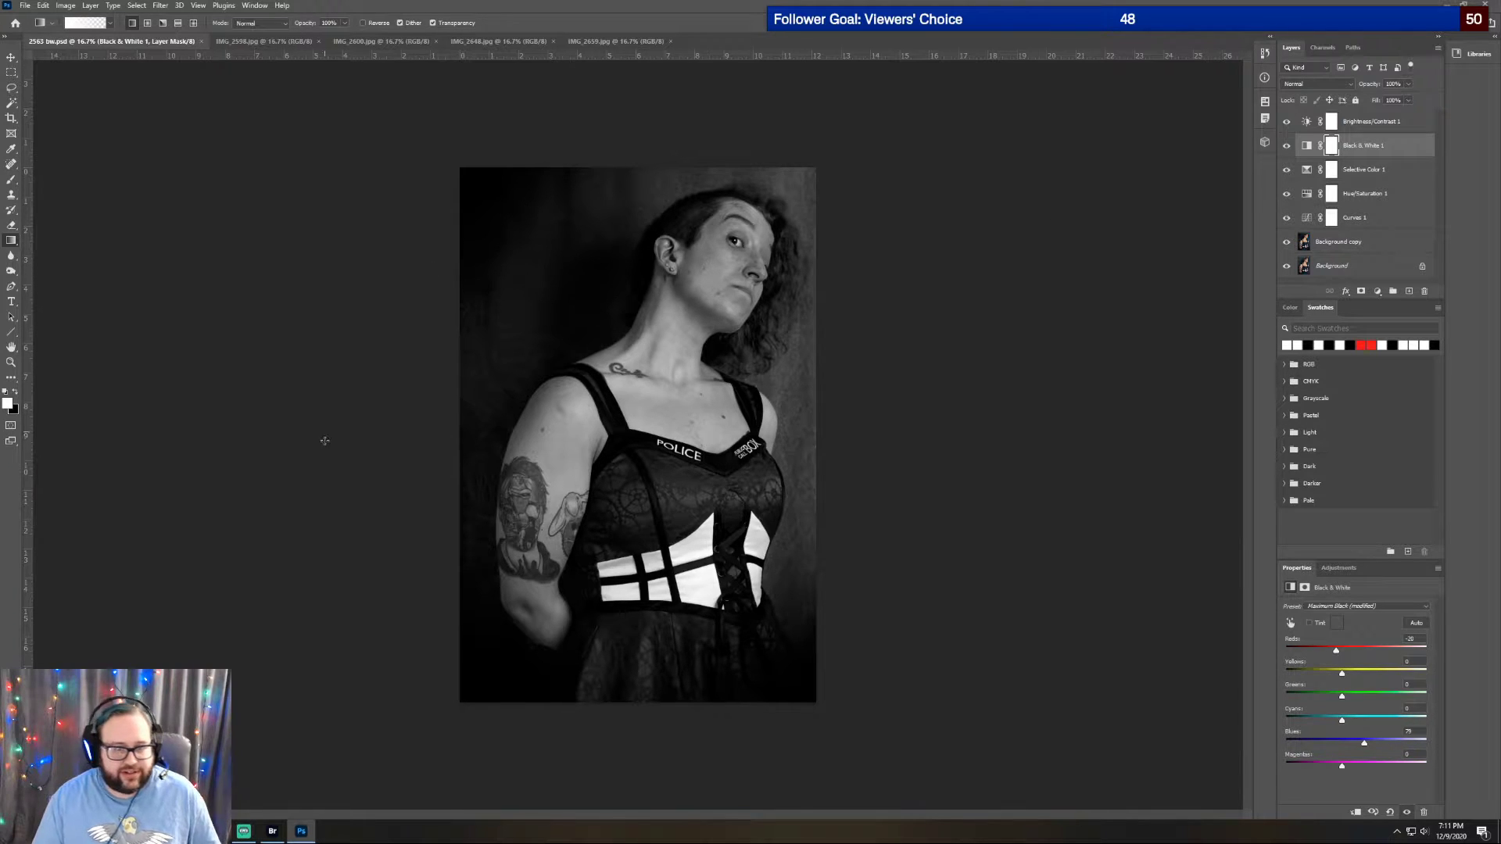
click(16, 227)
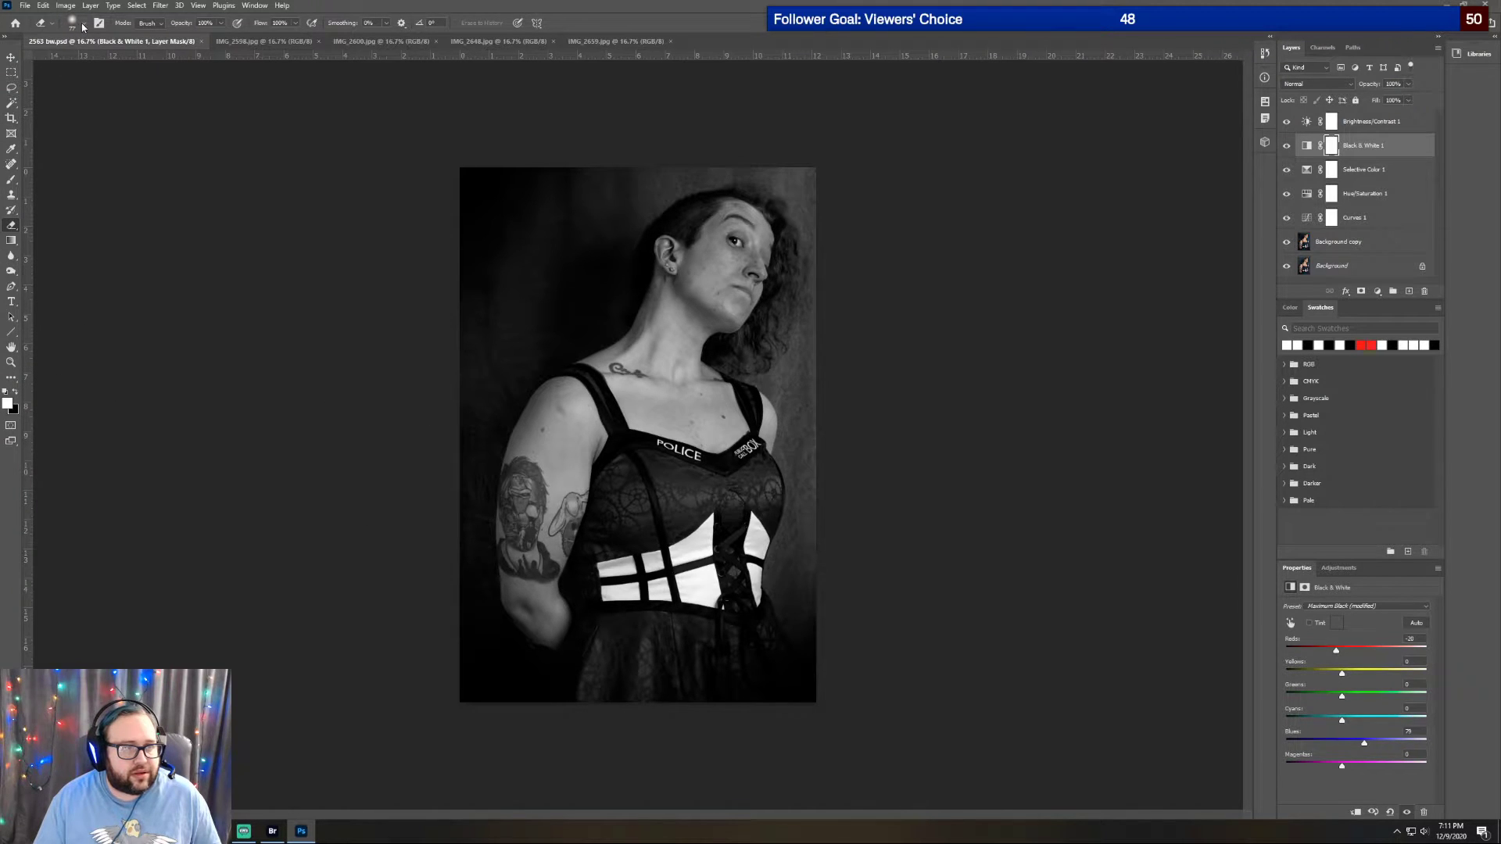
key(w)
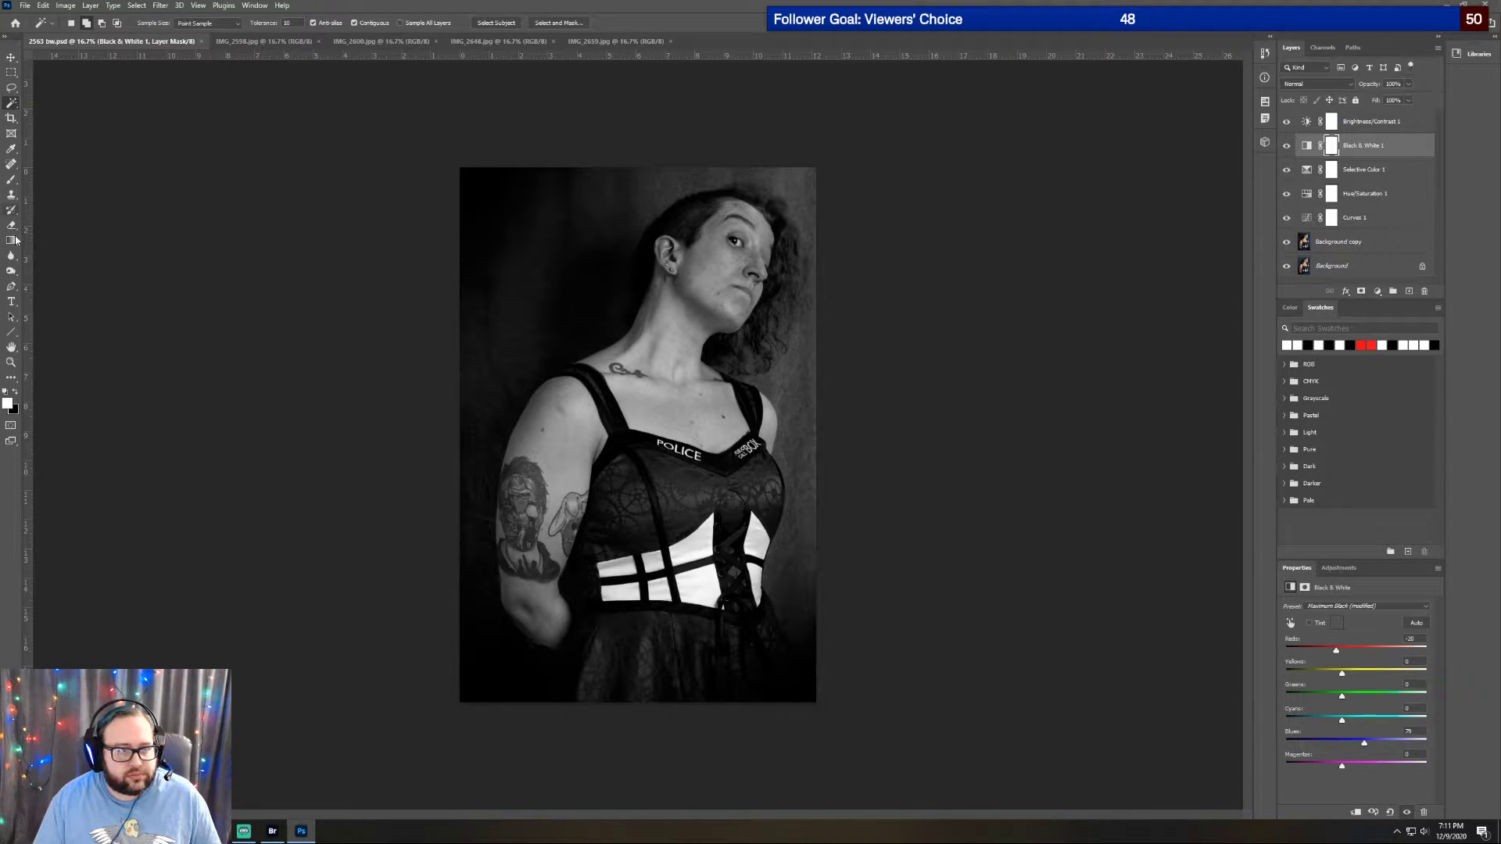
click(11, 362)
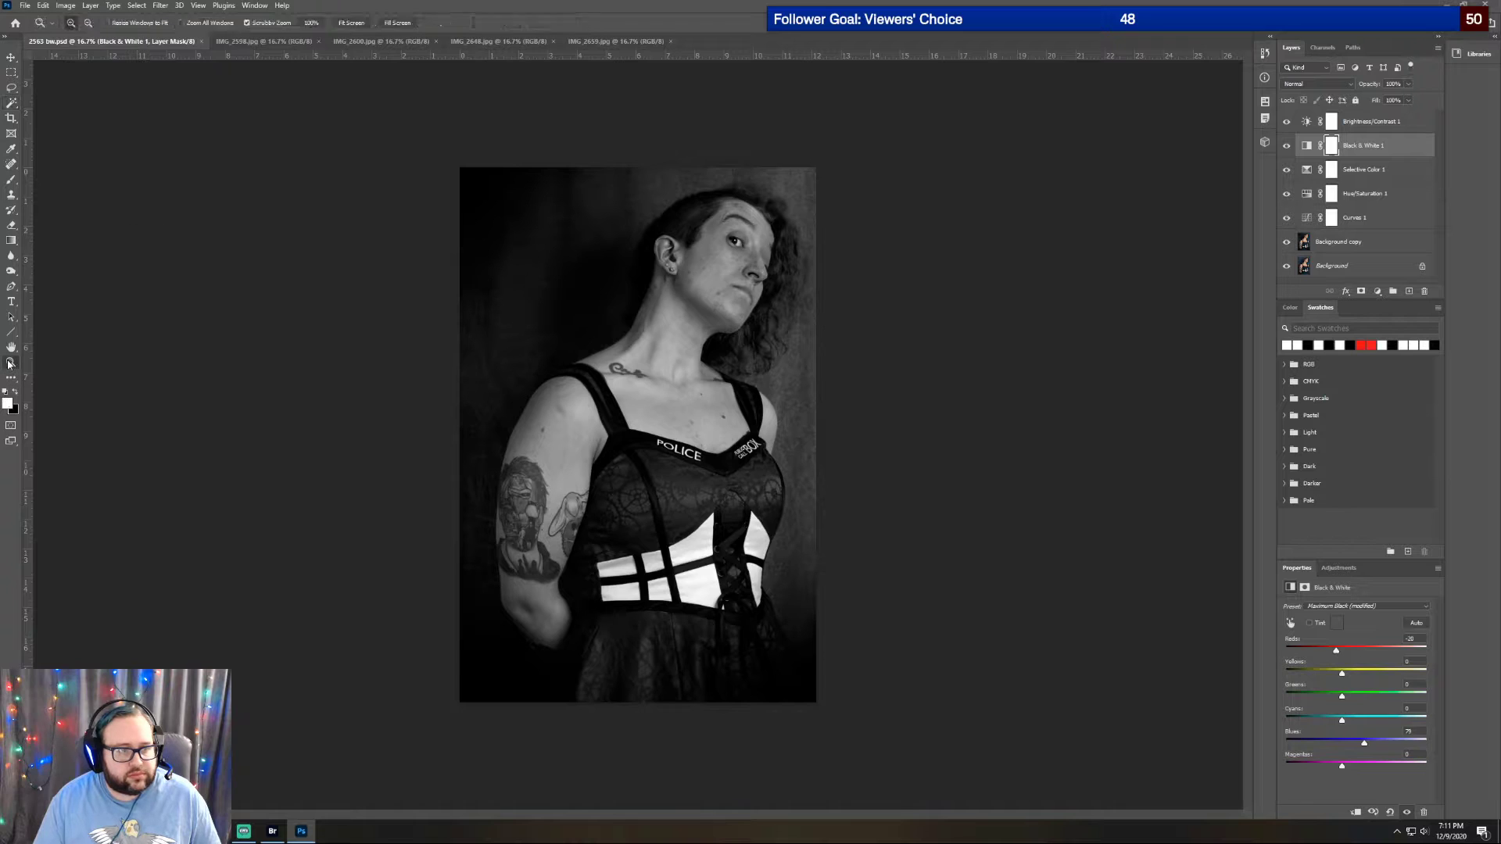
click(632, 436)
scroll(623, 440, up, 4)
scroll(622, 443, up, 1)
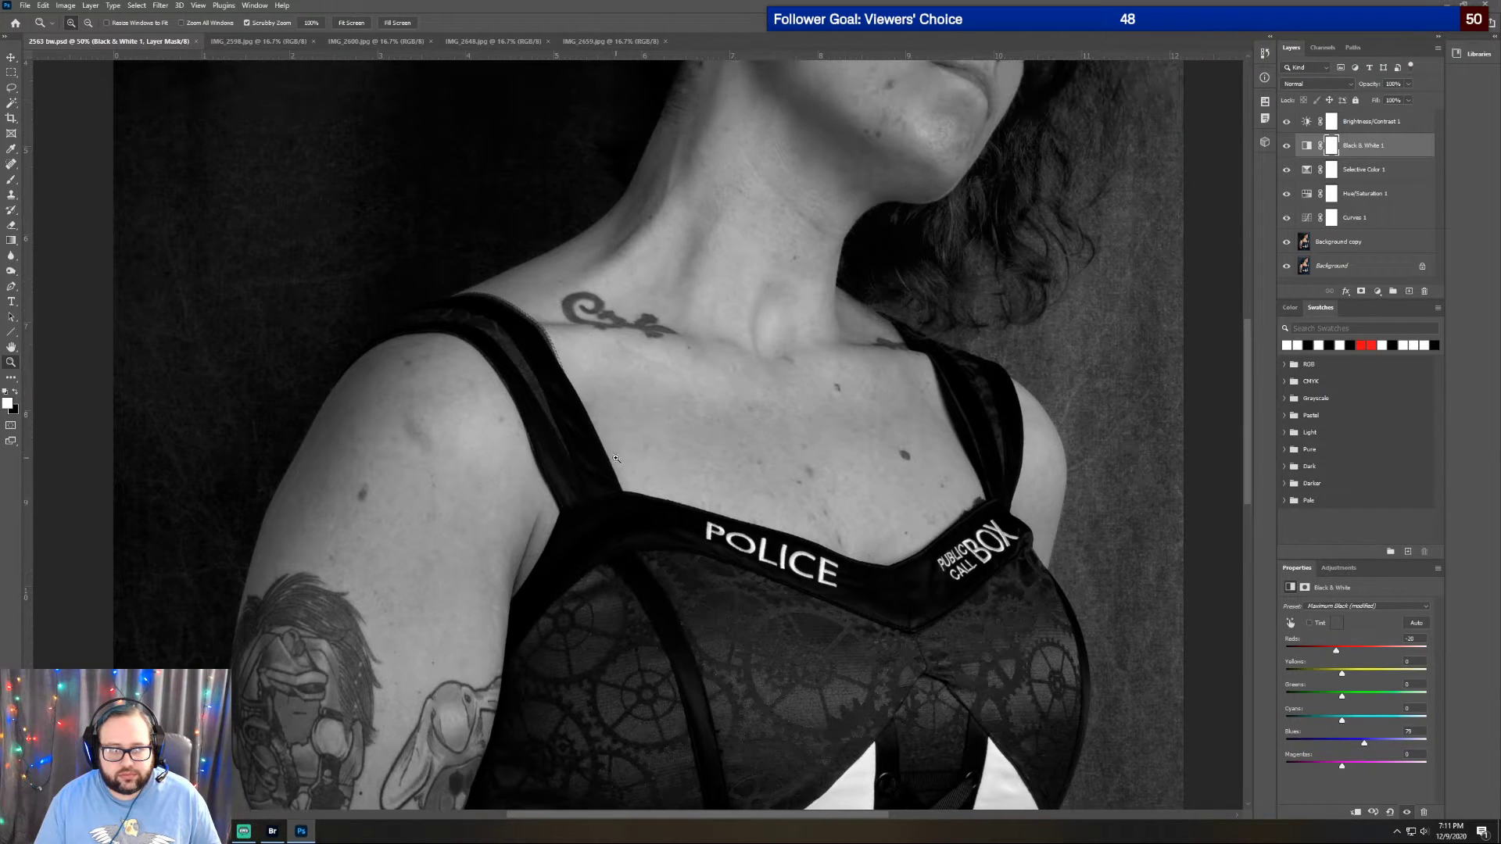
scroll(498, 367, down, 1)
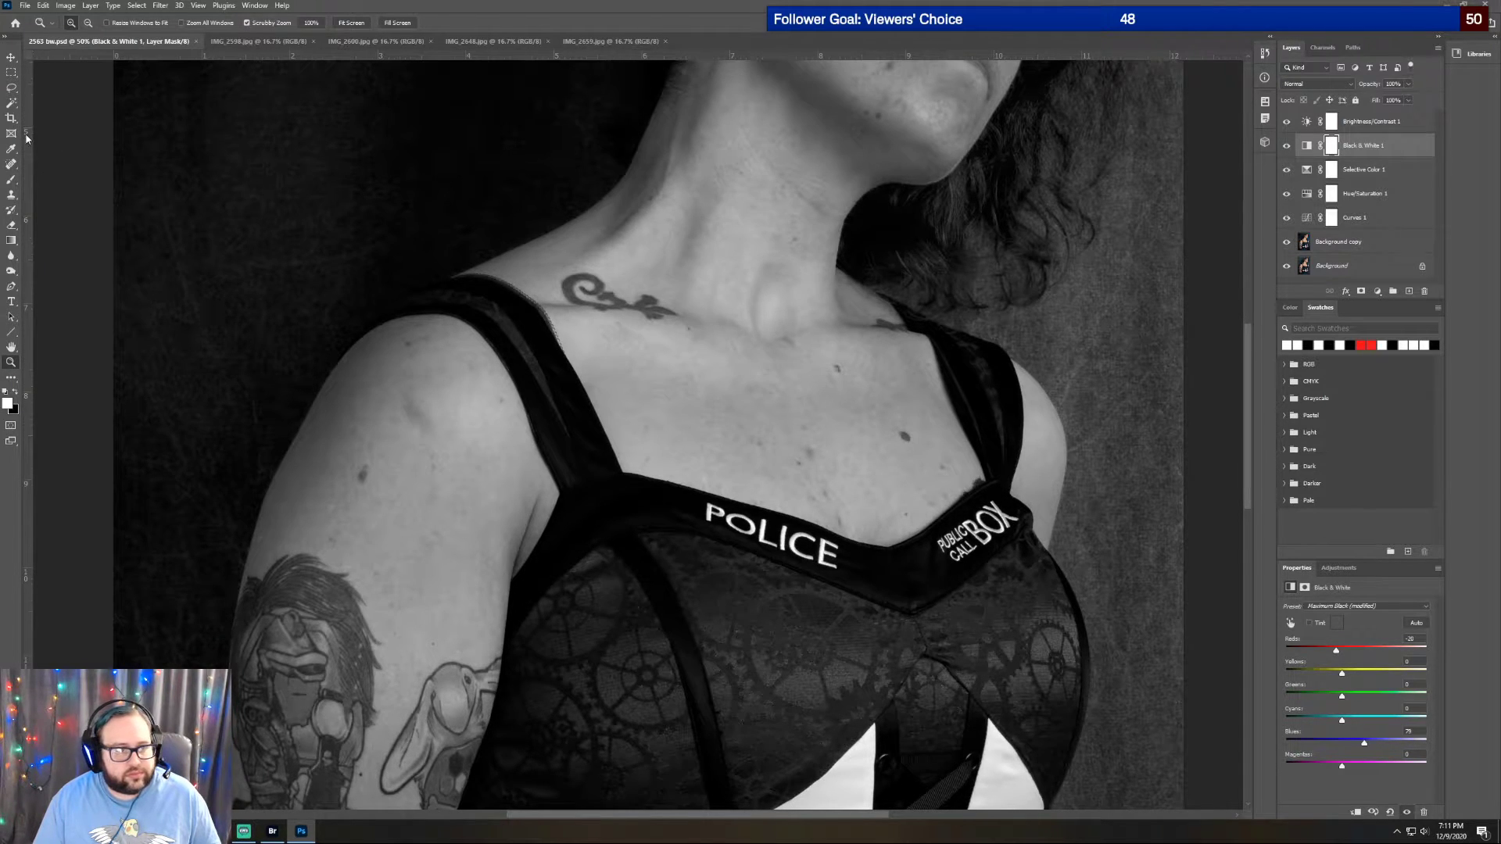
drag(19, 94, 67, 110)
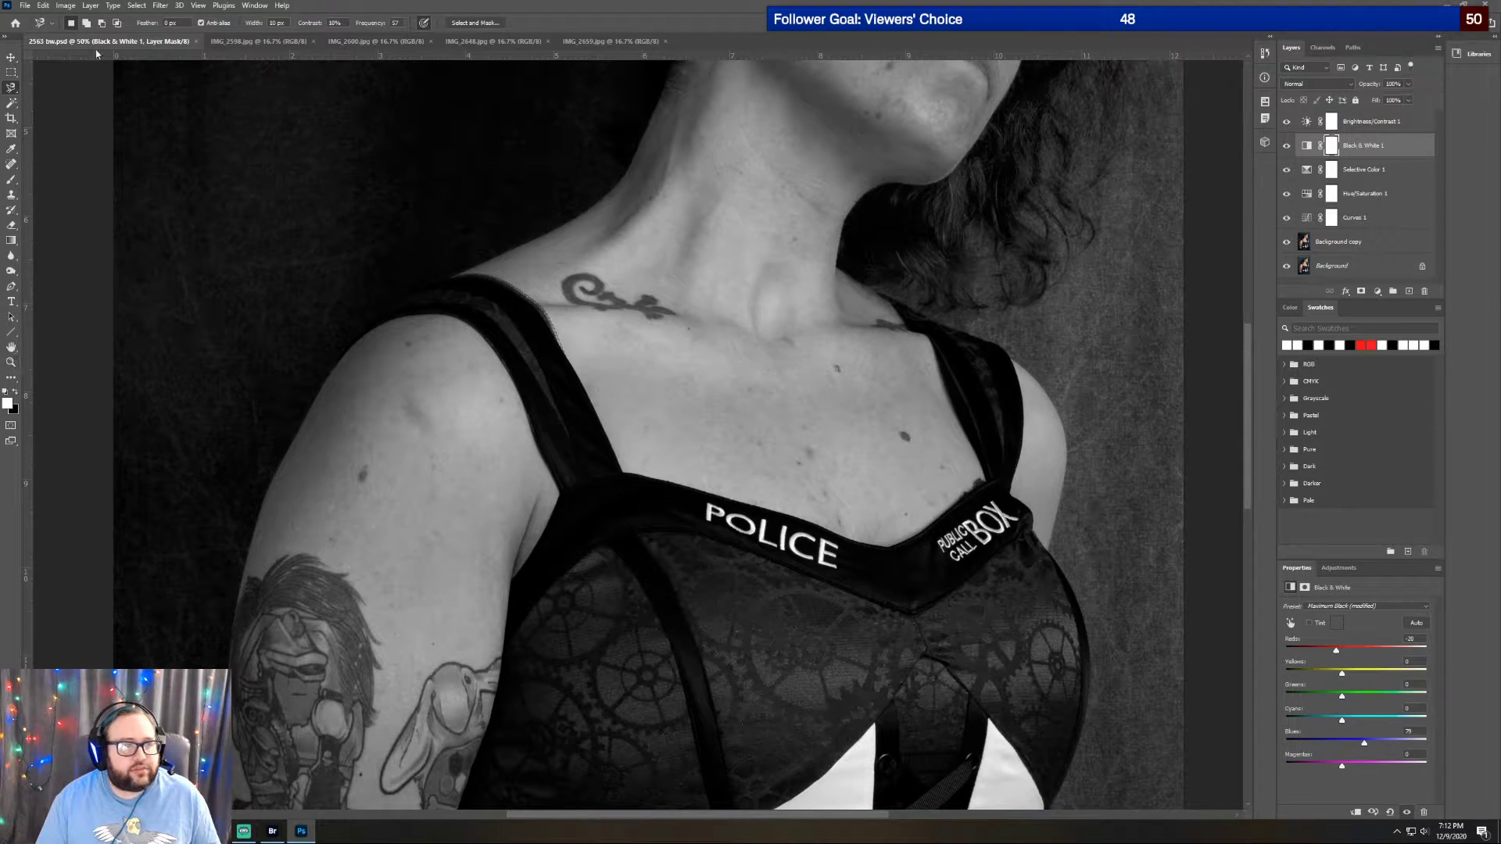
click(11, 363)
click(89, 23)
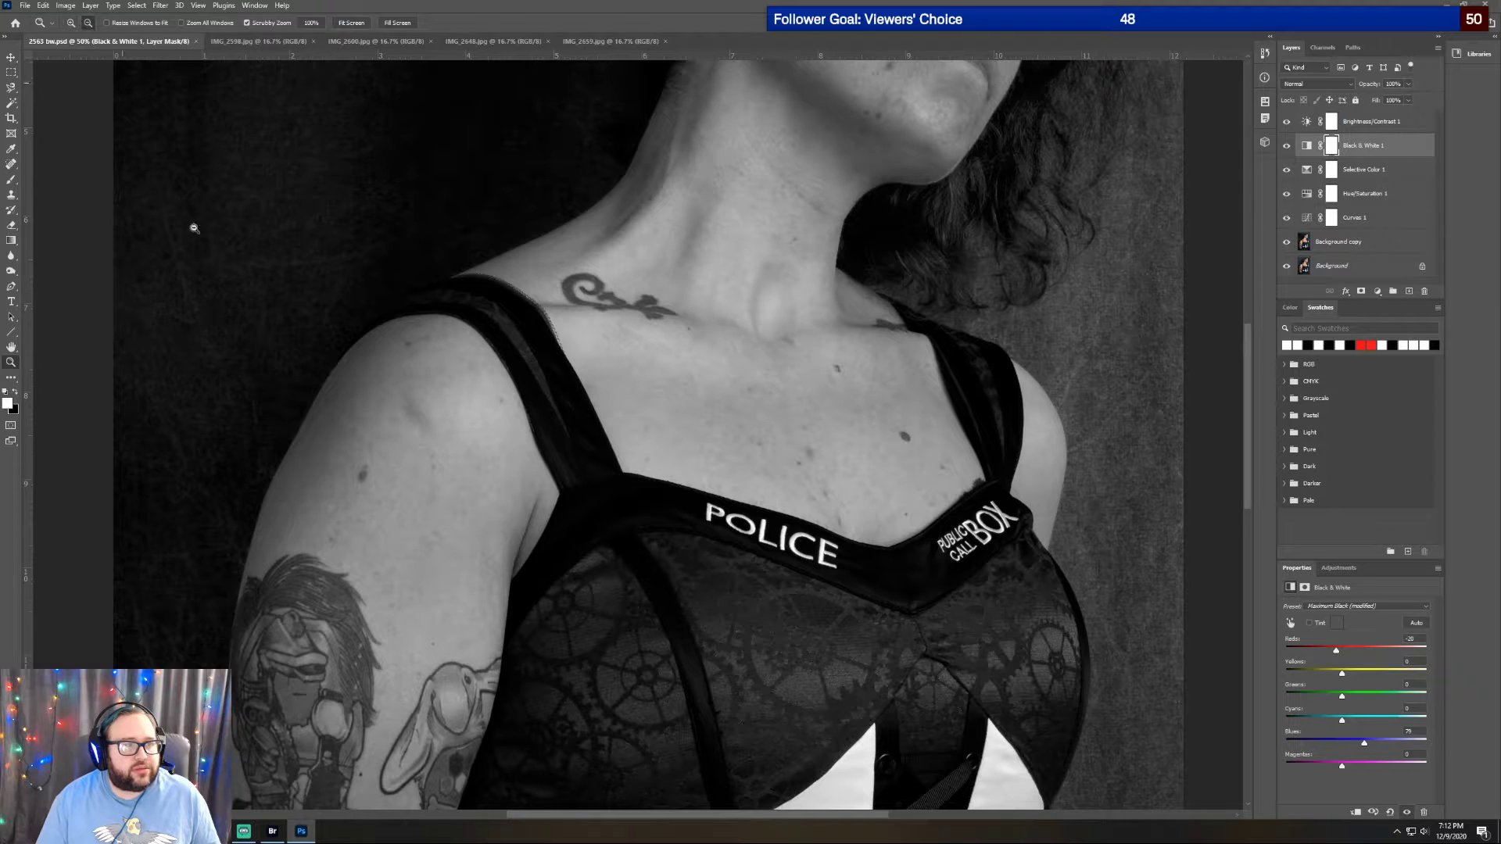
click(291, 352)
click(291, 352)
click(264, 384)
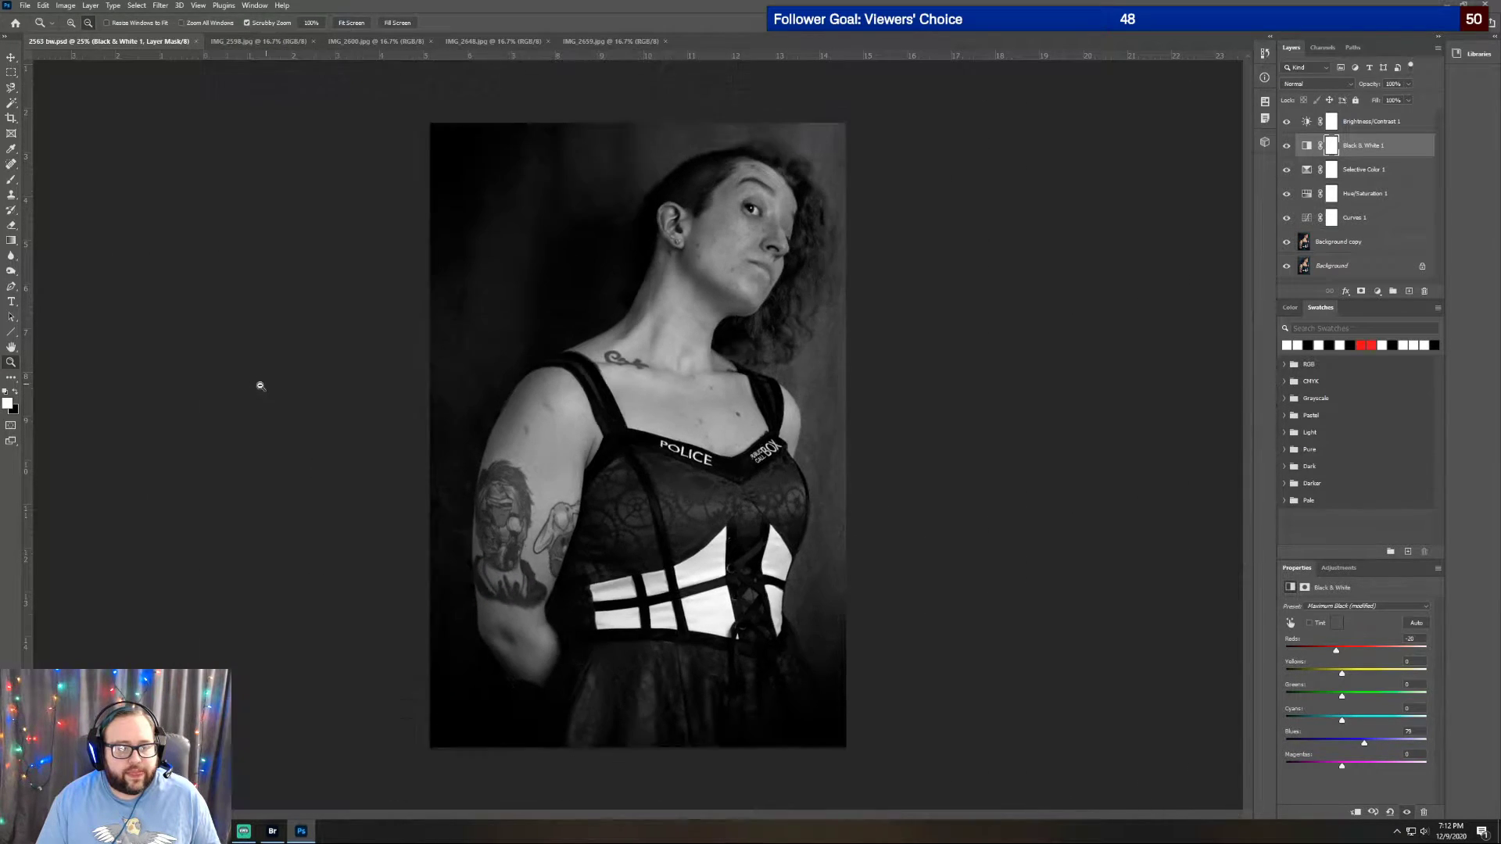
Select the whole dress, including both shoulder straps and the skirt, by tracing its outline with the Magnetic Lasso
click(69, 22)
click(283, 214)
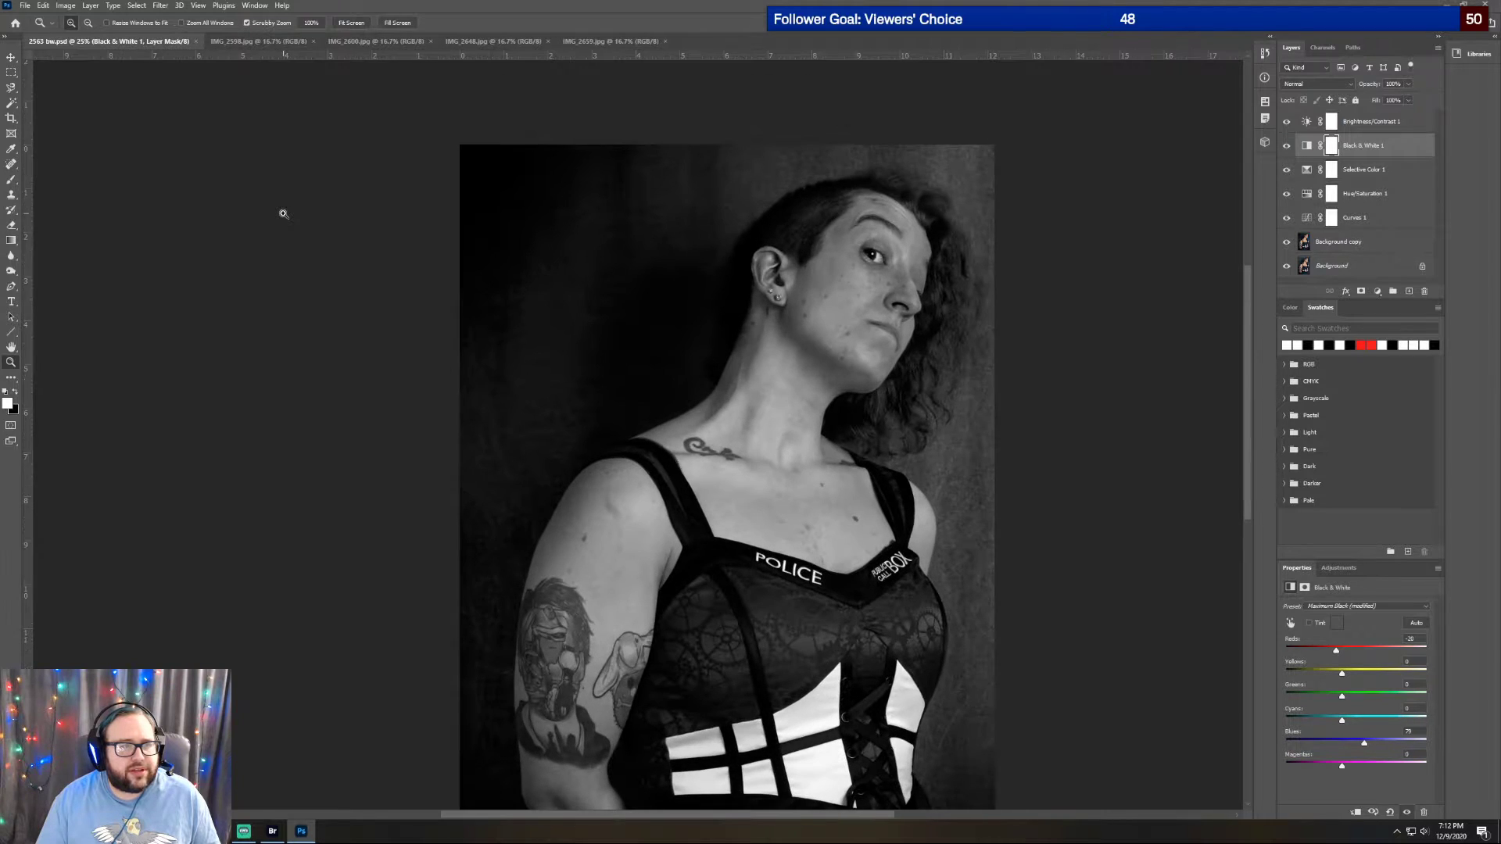
scroll(1052, 511, down, 5)
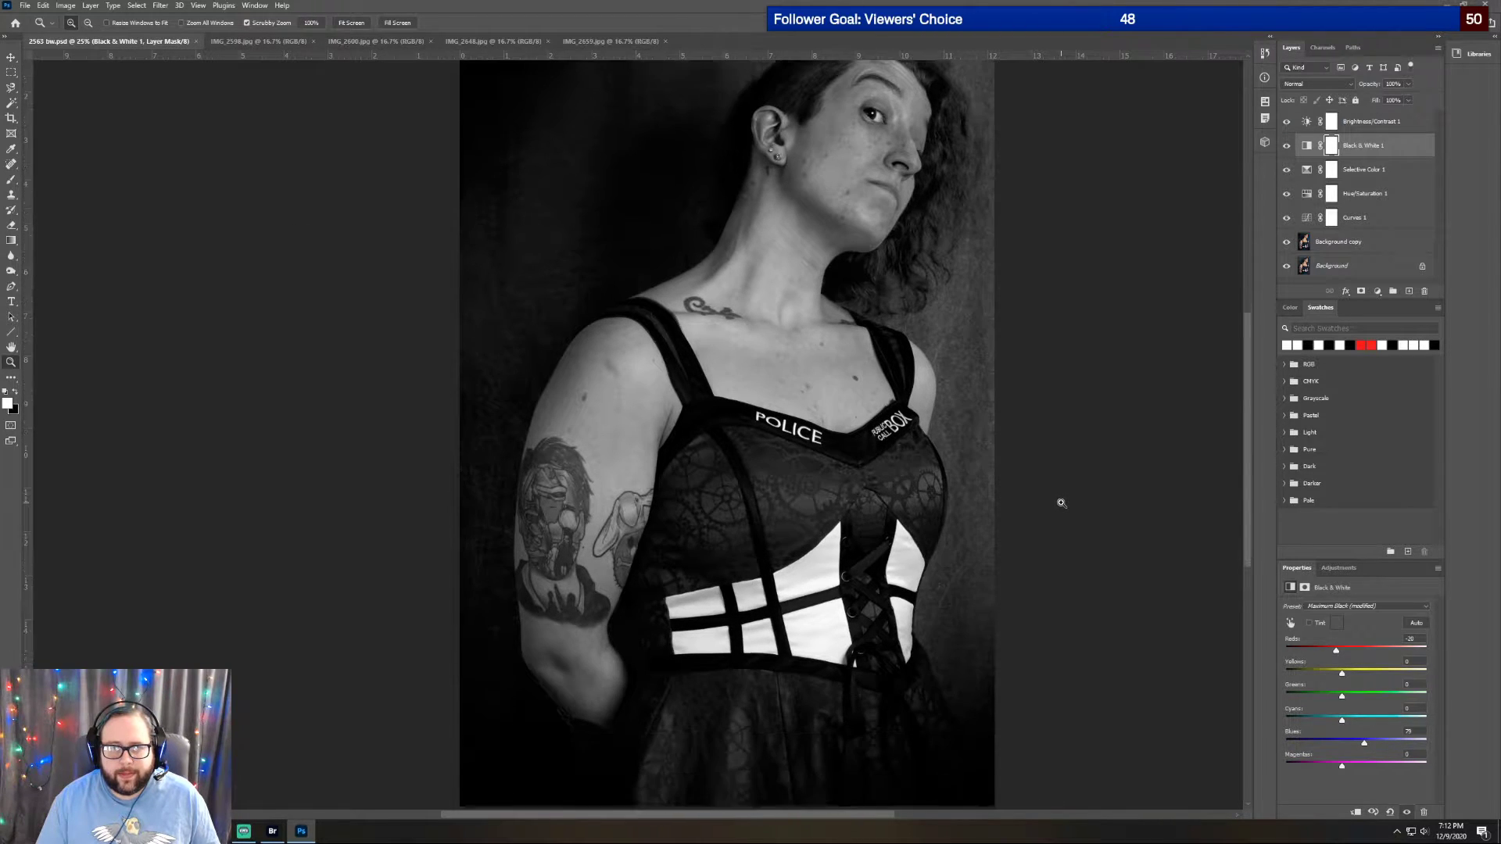
scroll(1061, 503, down, 1)
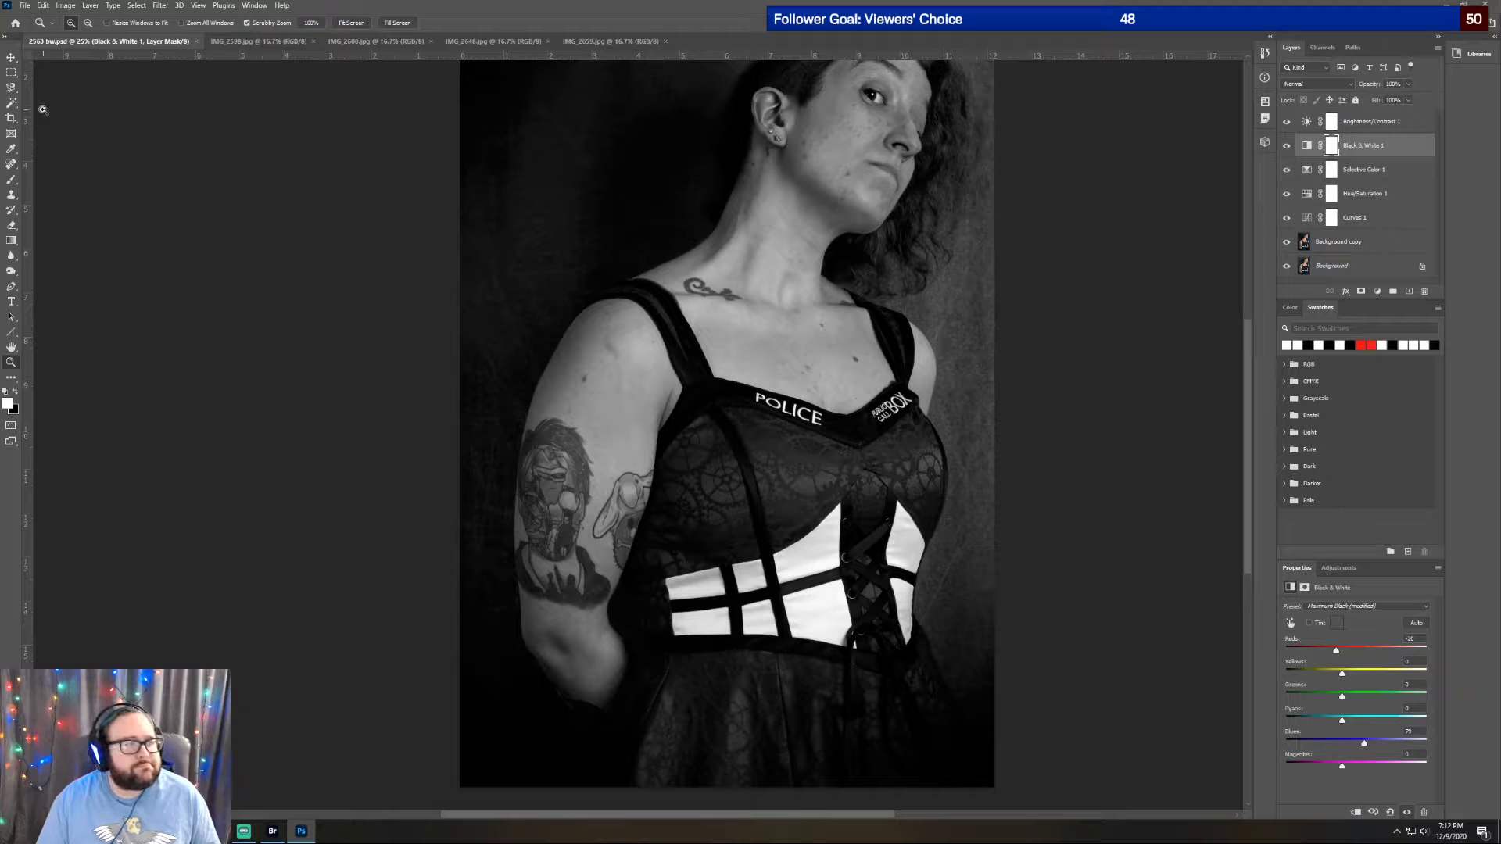
right_click(17, 92)
click(54, 112)
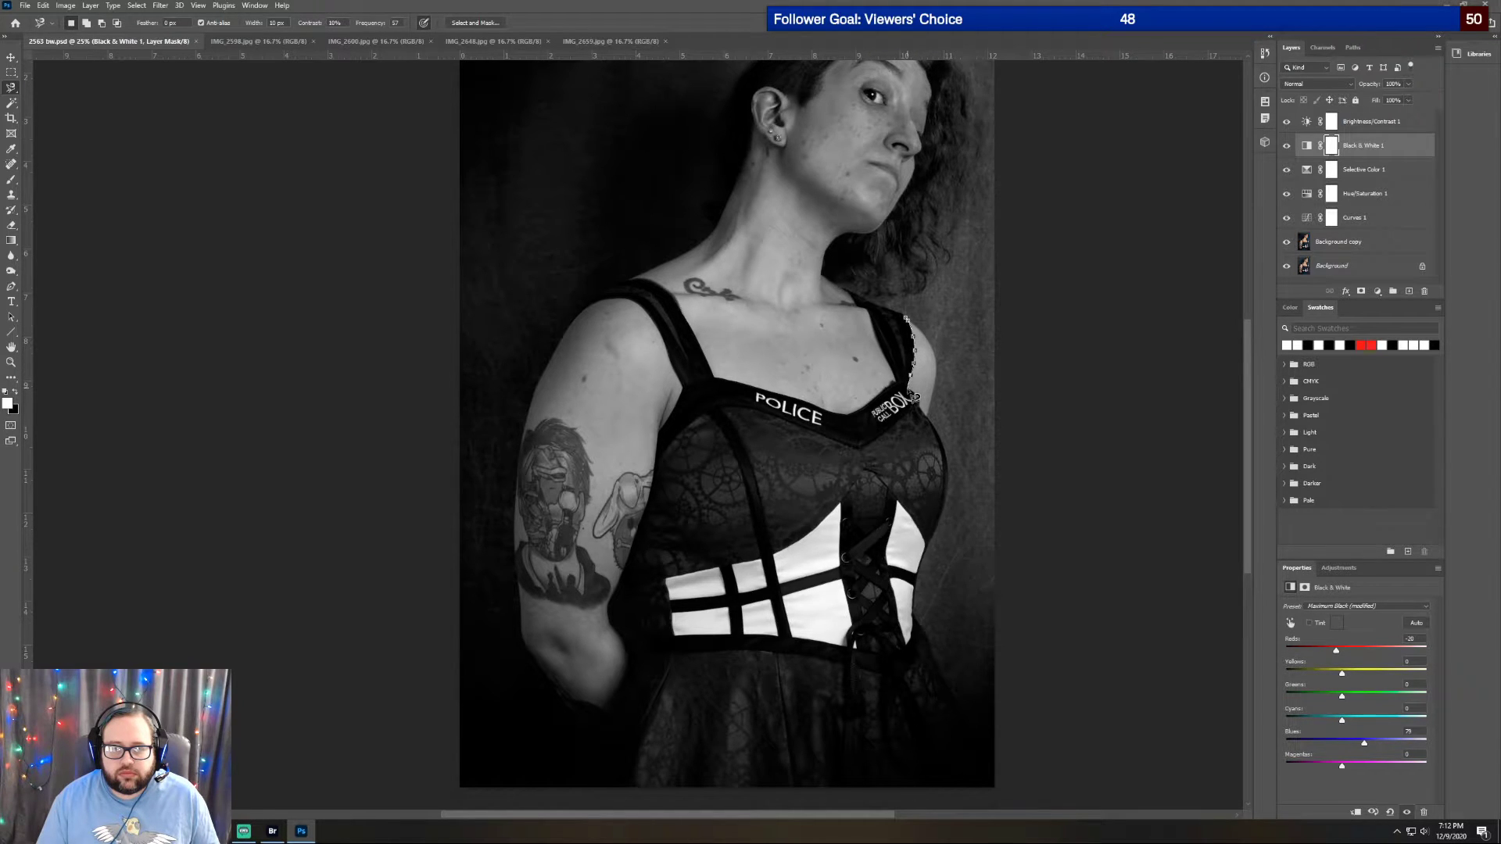
mouse_move(940, 434)
mouse_down()
mouse_move(954, 506)
mouse_move(922, 616)
mouse_up()
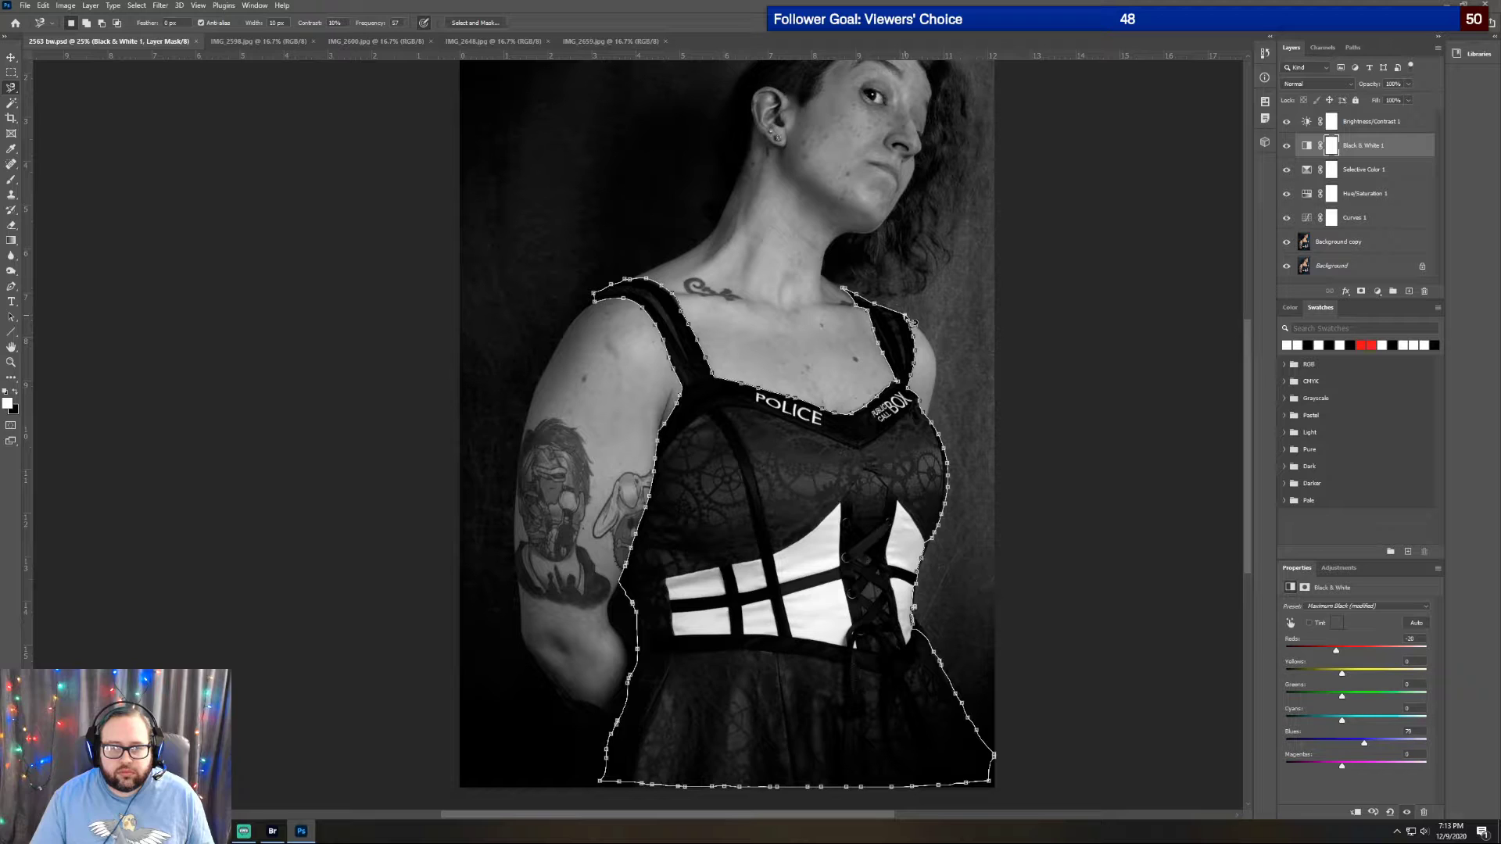
click(942, 443)
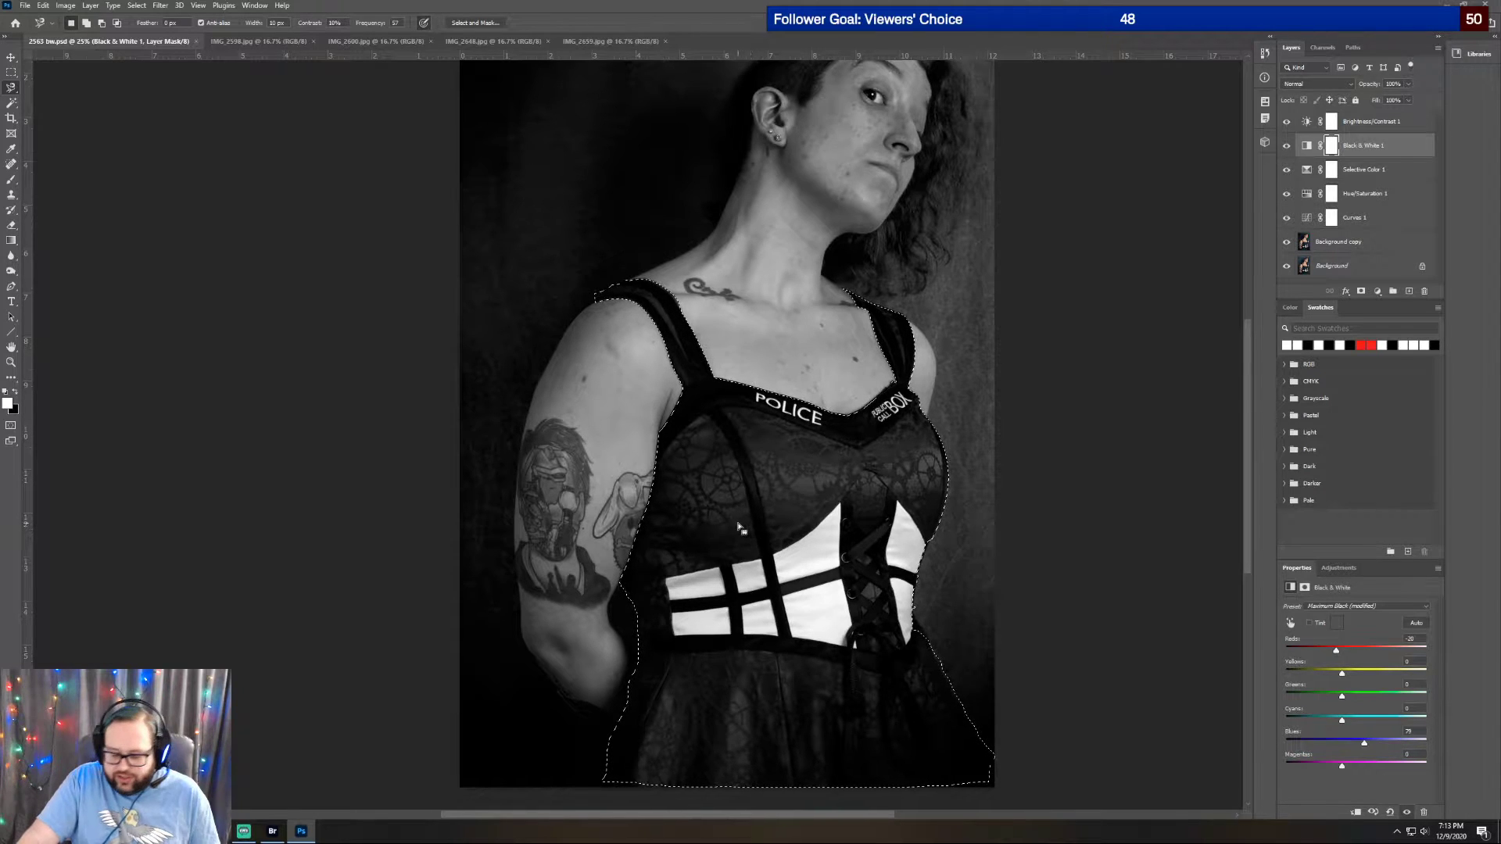
Try clearing the selected dress area from the Black & White layer mask, and undo it
key(Delete)
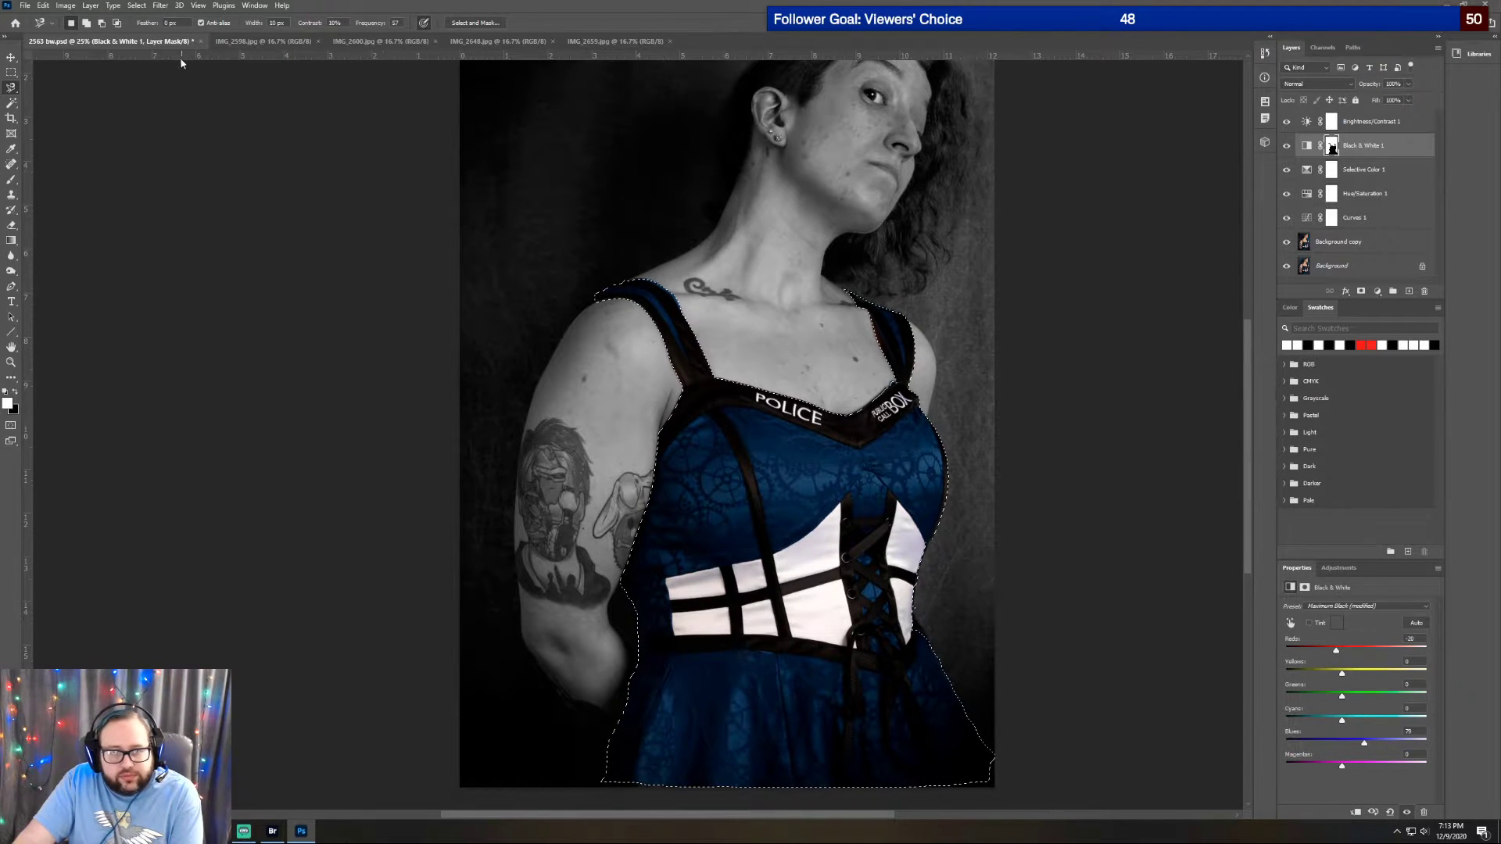
click(43, 6)
click(59, 20)
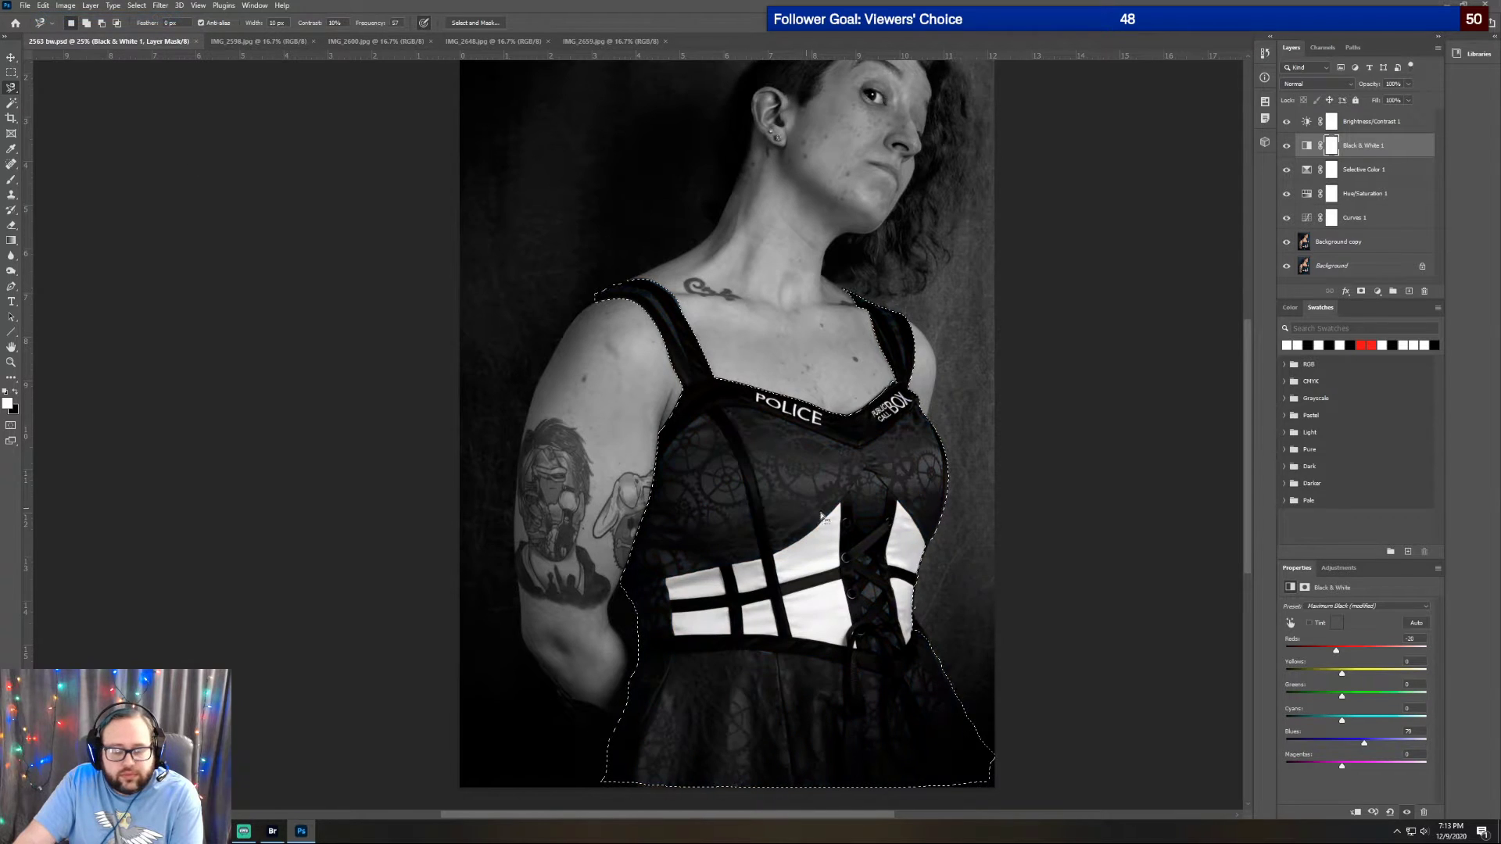
Add the missed lower corners of the skirt to the dress selection with the freehand Lasso
right_click(12, 87)
click(35, 88)
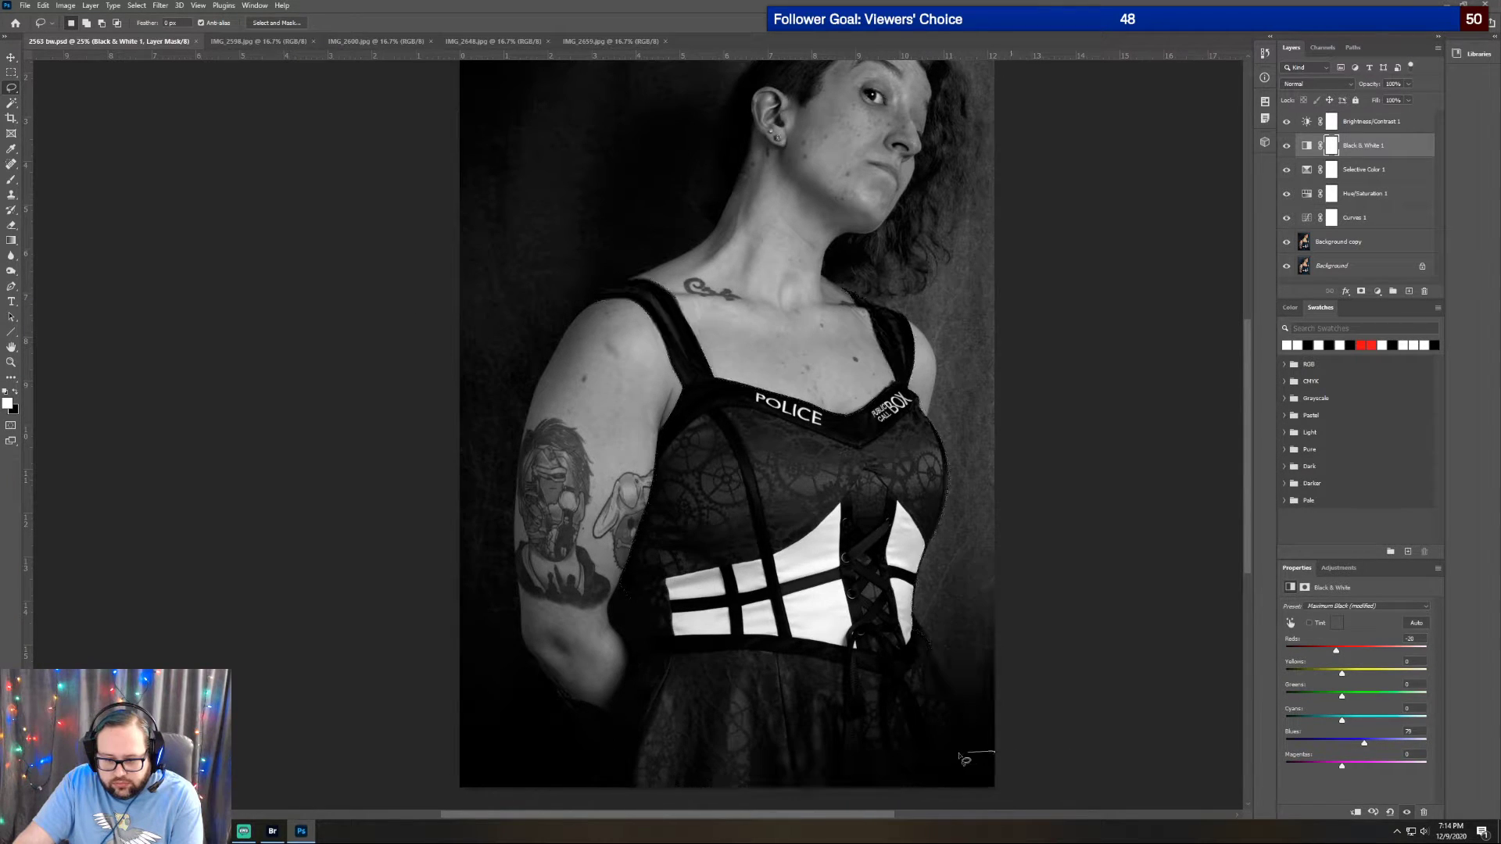
click(49, 8)
click(55, 22)
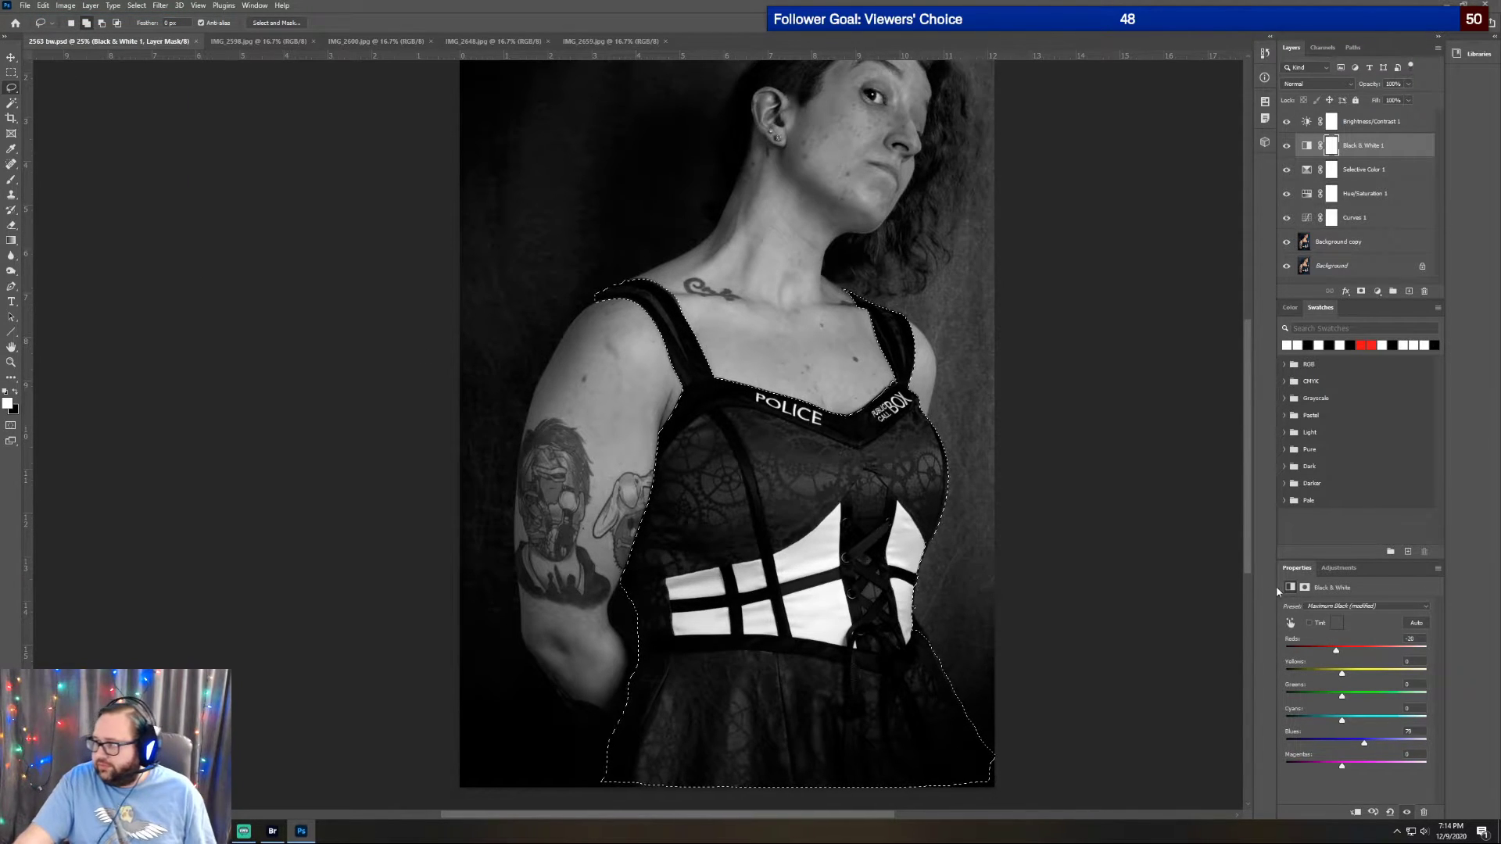
mouse_move(1016, 753)
mouse_down()
mouse_move(659, 766)
mouse_move(788, 823)
mouse_move(1051, 817)
mouse_up()
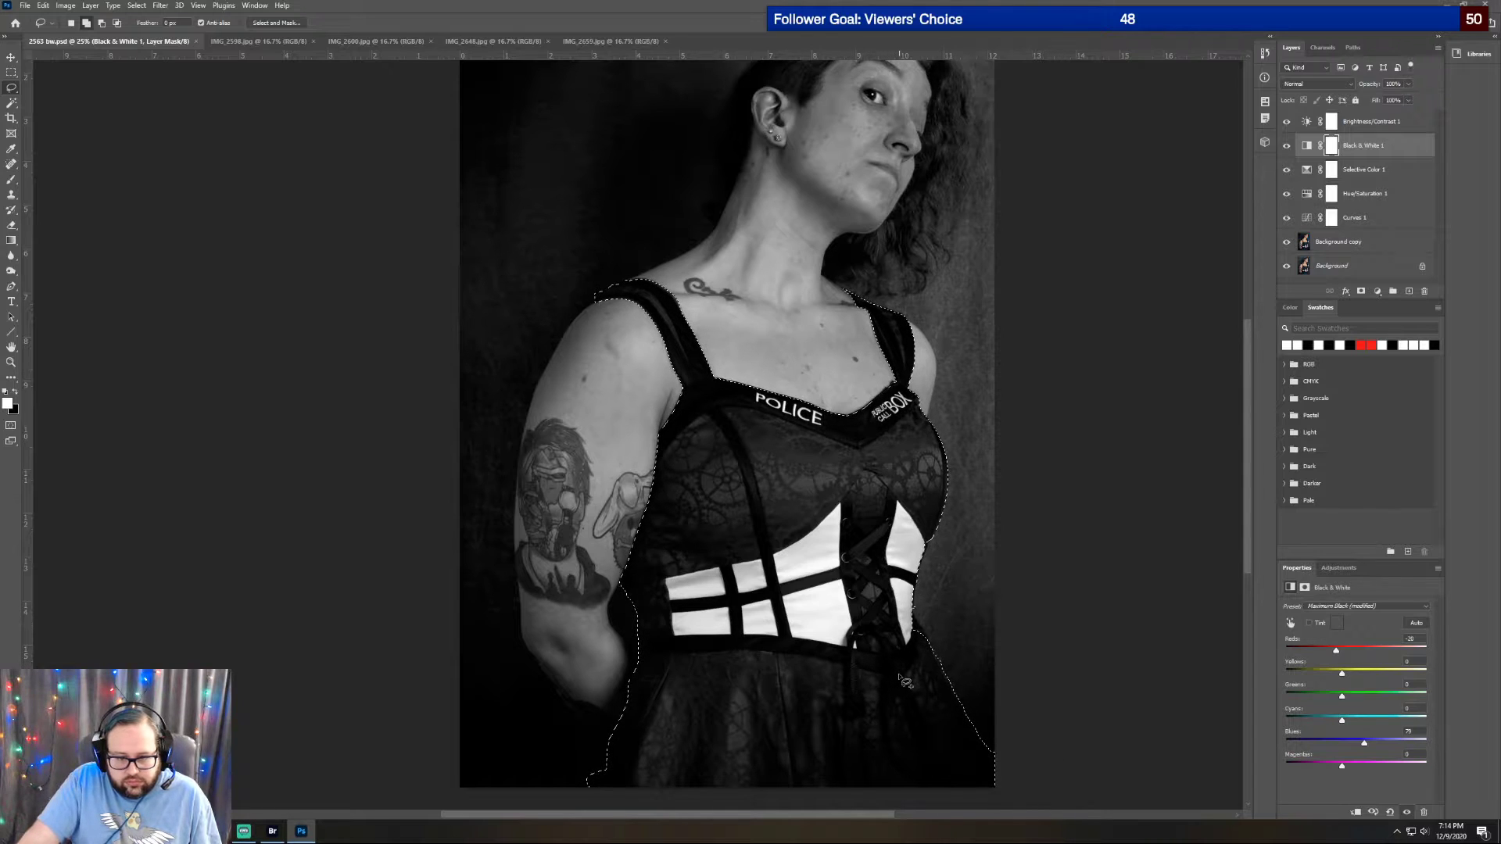
Refine the dress selection in Select and Mask with a radius of 2 px, smooth 2 and feather 2 px
click(269, 23)
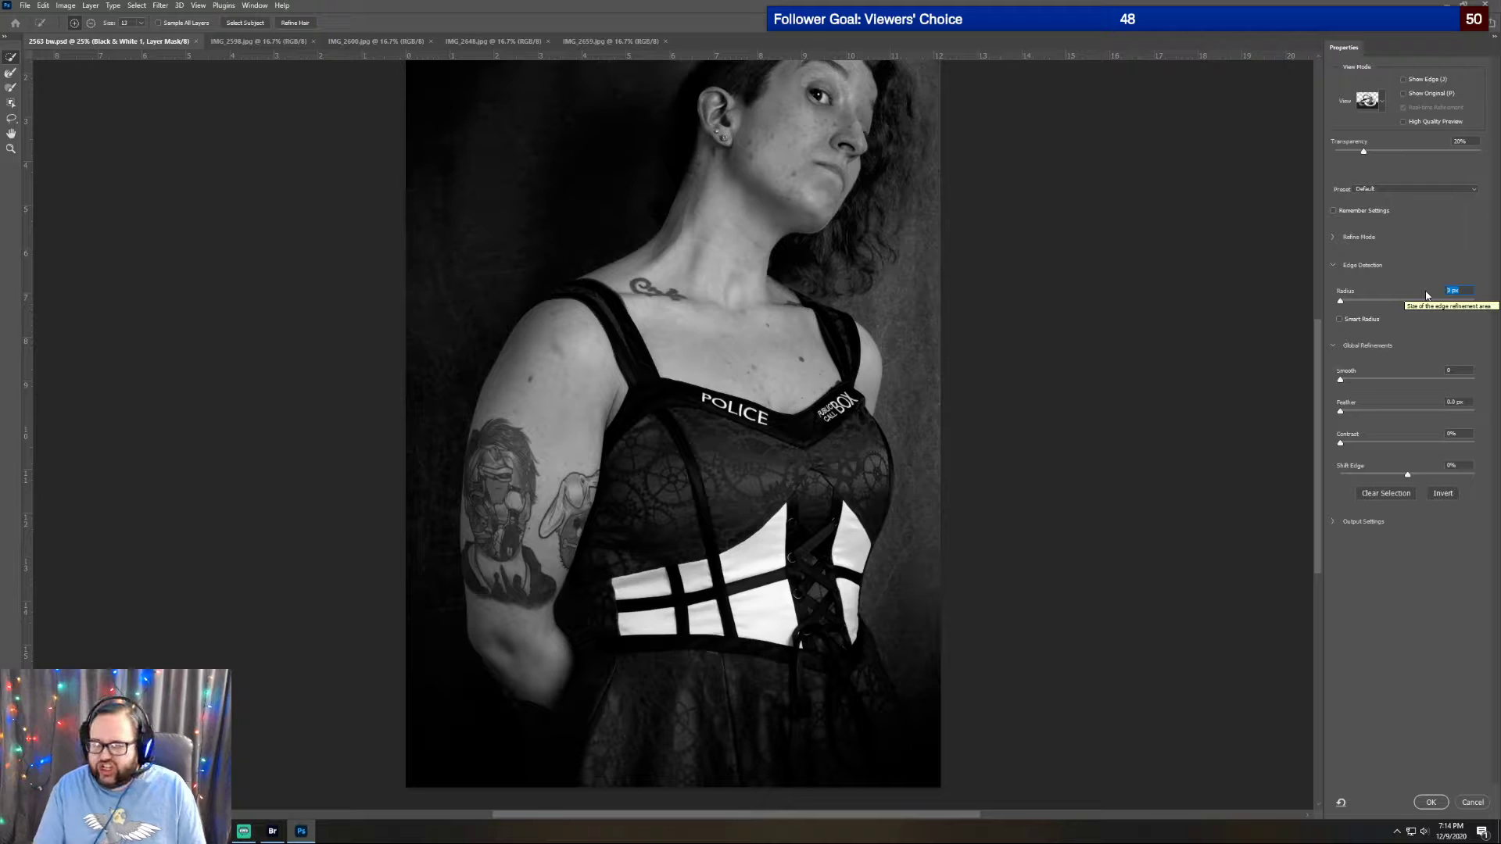
text(2)
key(Tab)
text(2)
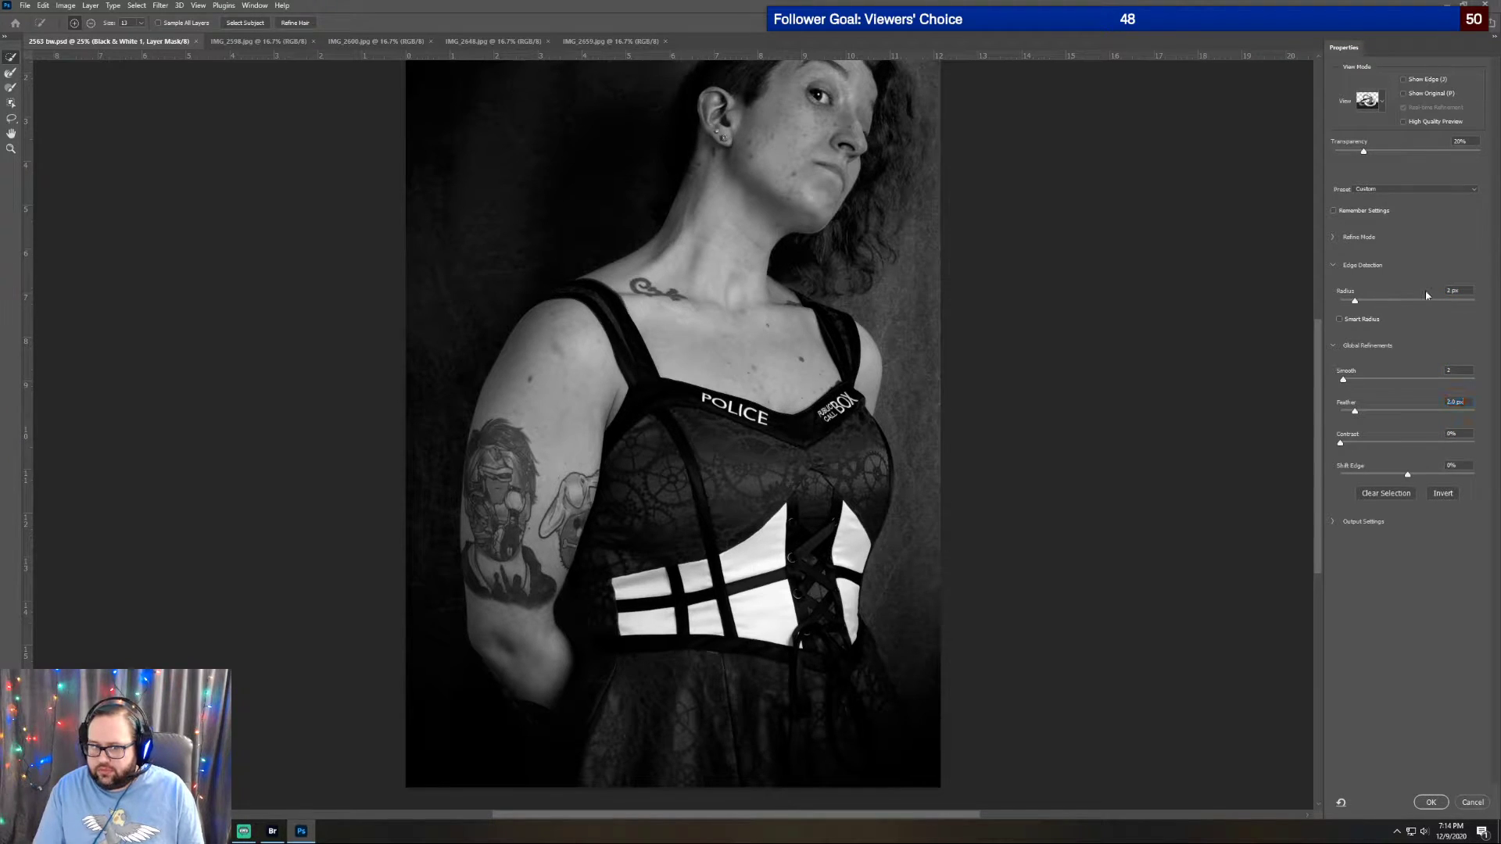
key(Return)
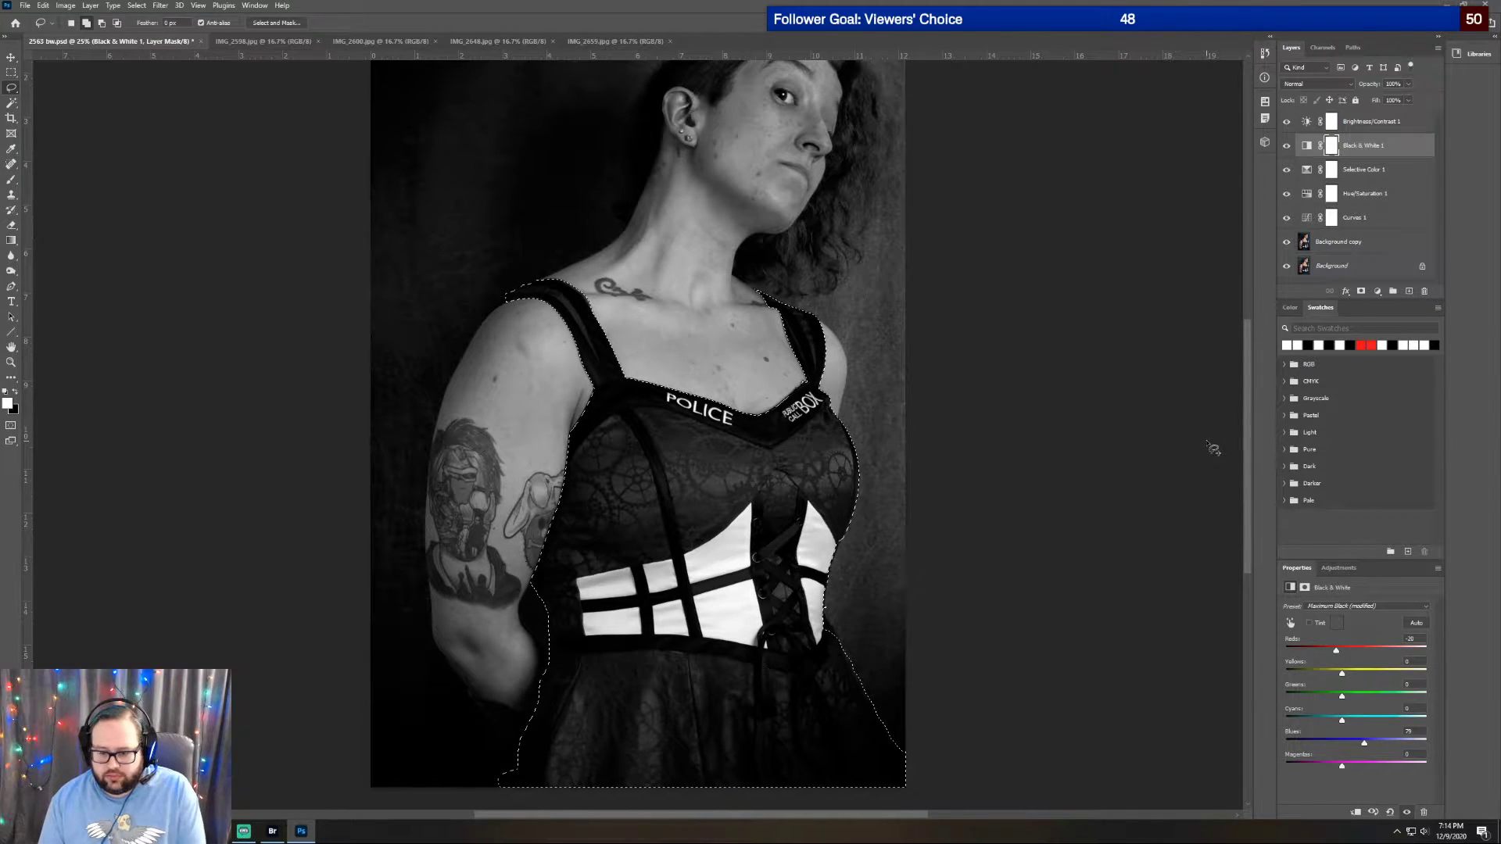
Fill the selected dress area with black on the Black & White layer mask to restore its colour, and deselect
key(ctrl+BackSpace)
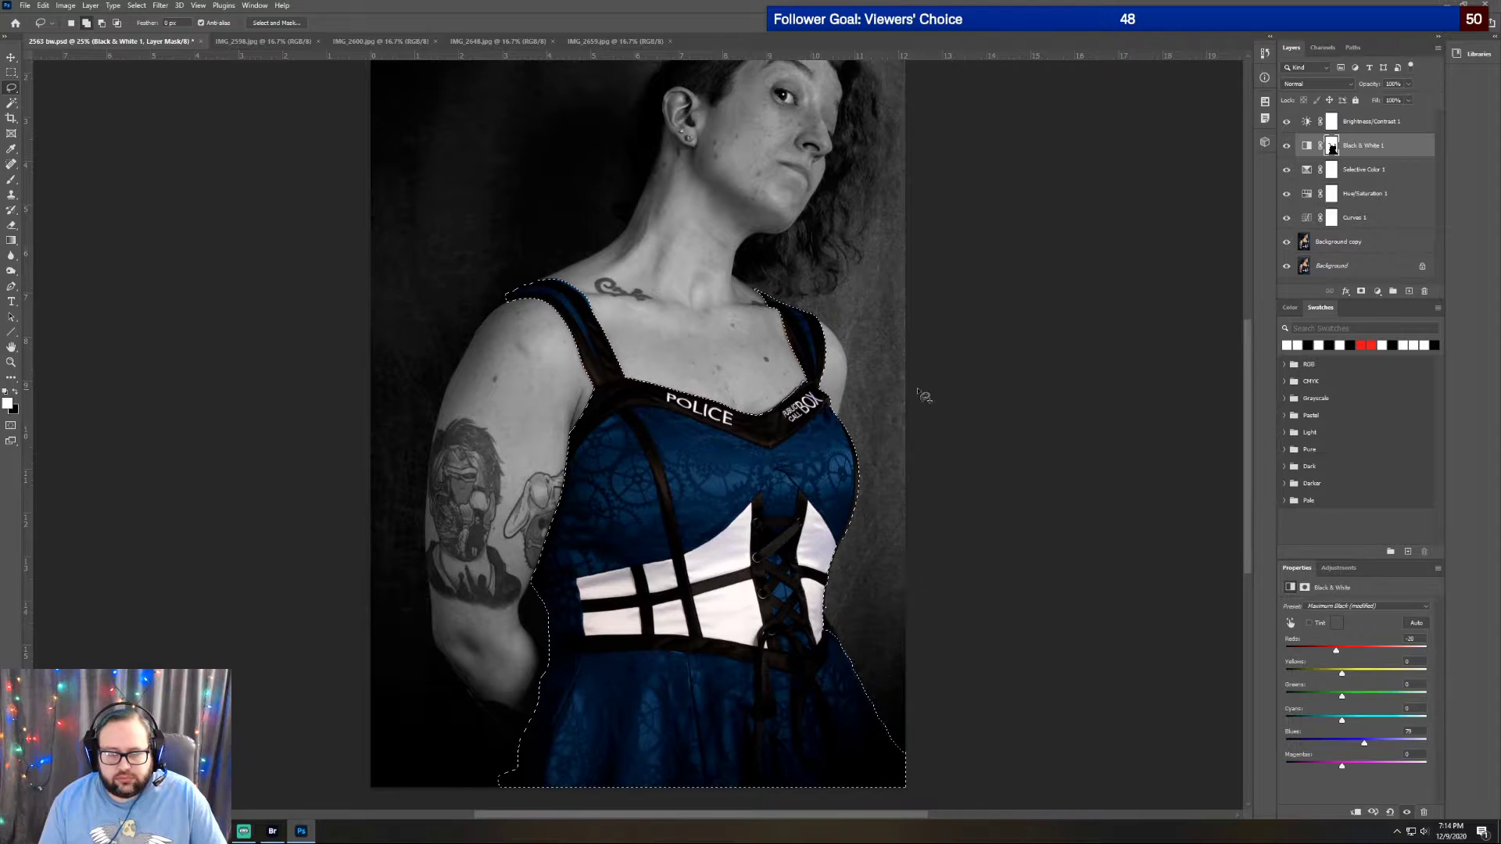
scroll(1040, 491, up, 3)
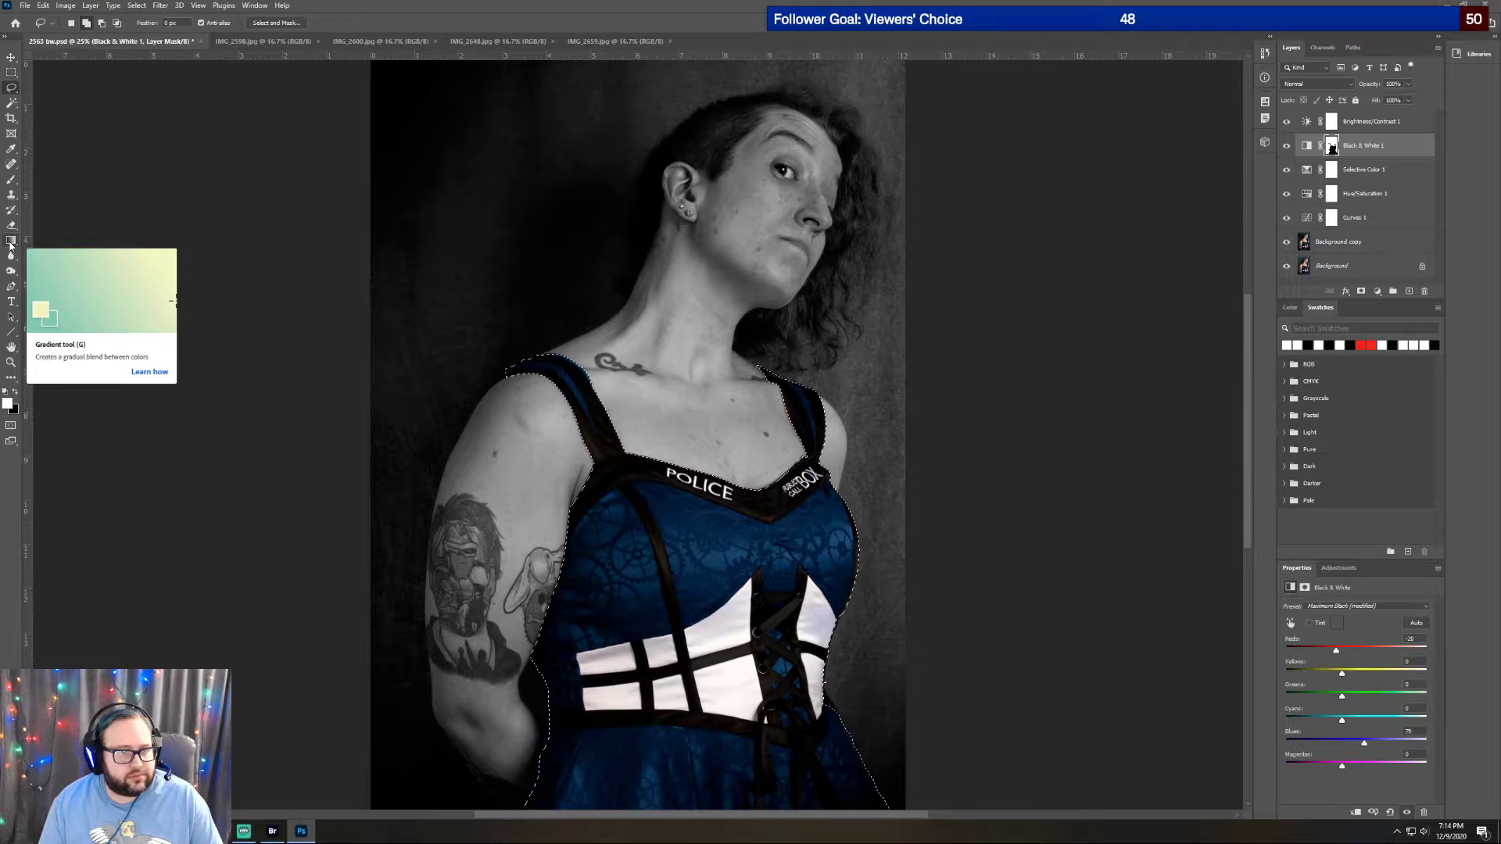
click(12, 102)
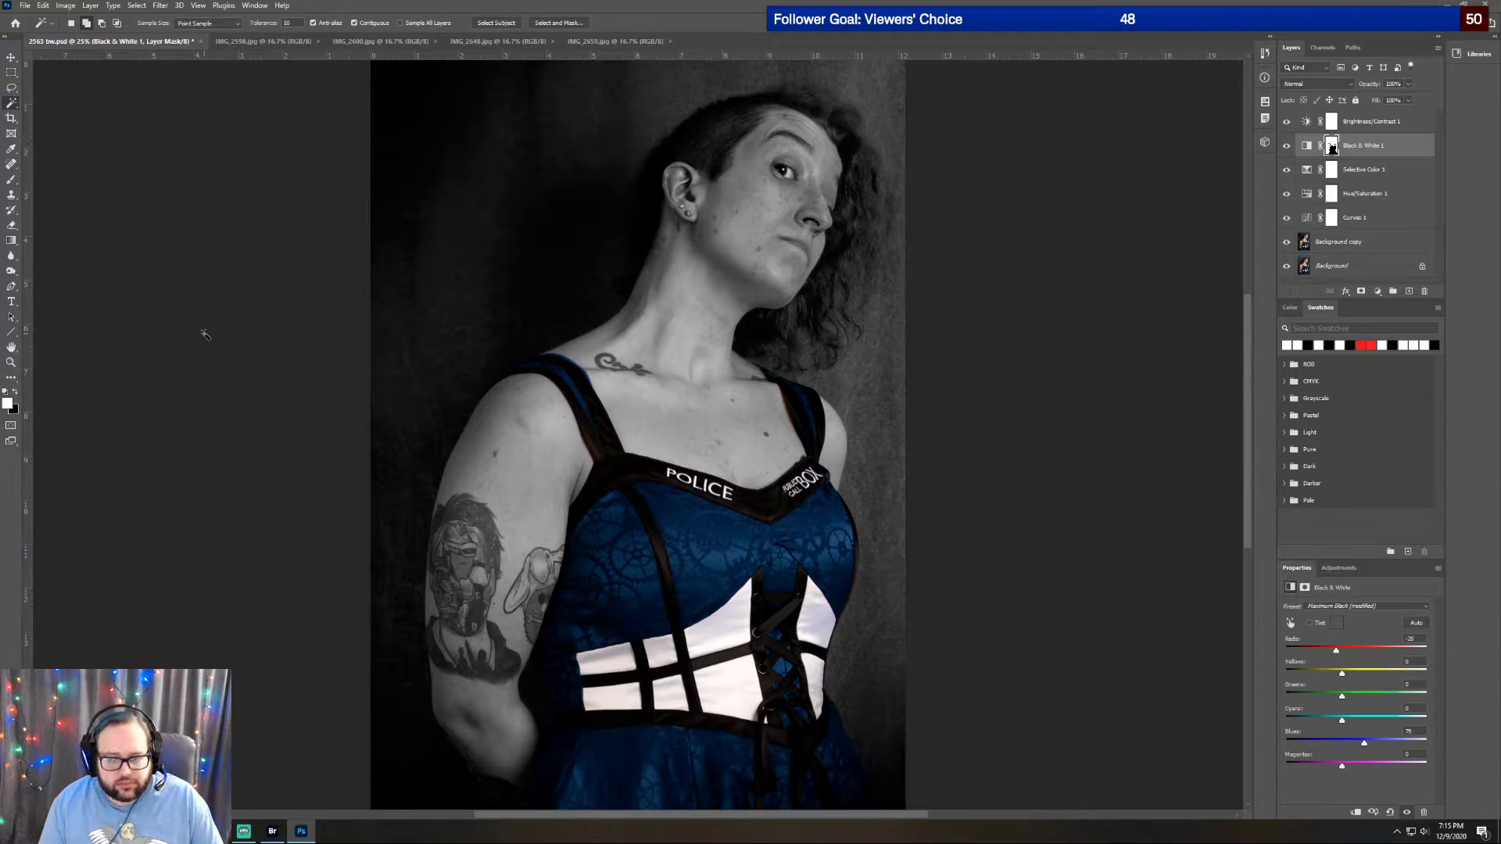
Examine the selective-colour portrait and compare it with the adjustment layers hidden and shown
scroll(205, 335, down, 1)
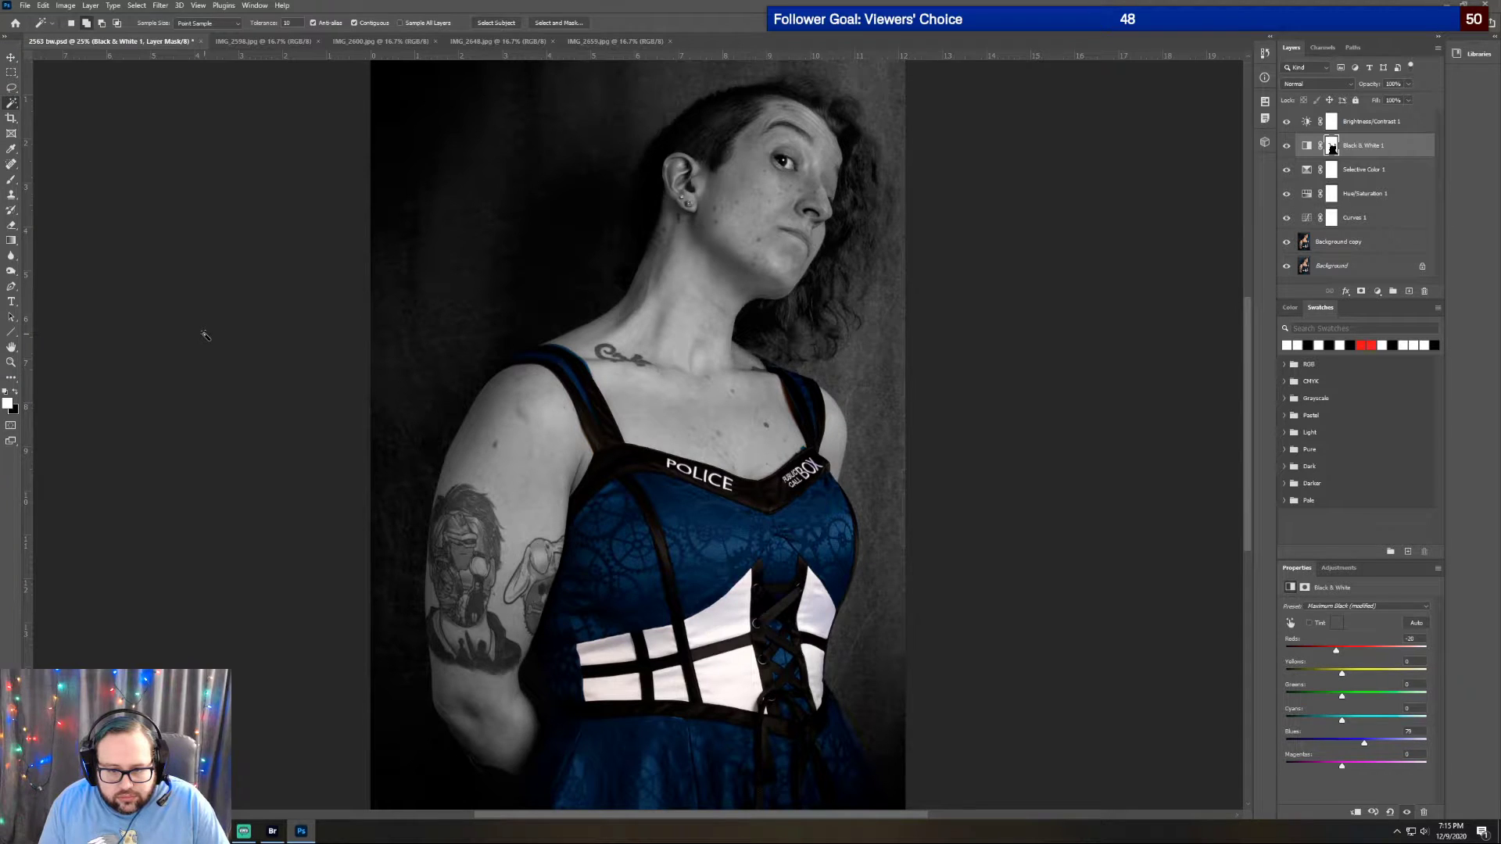
scroll(205, 335, down, 5)
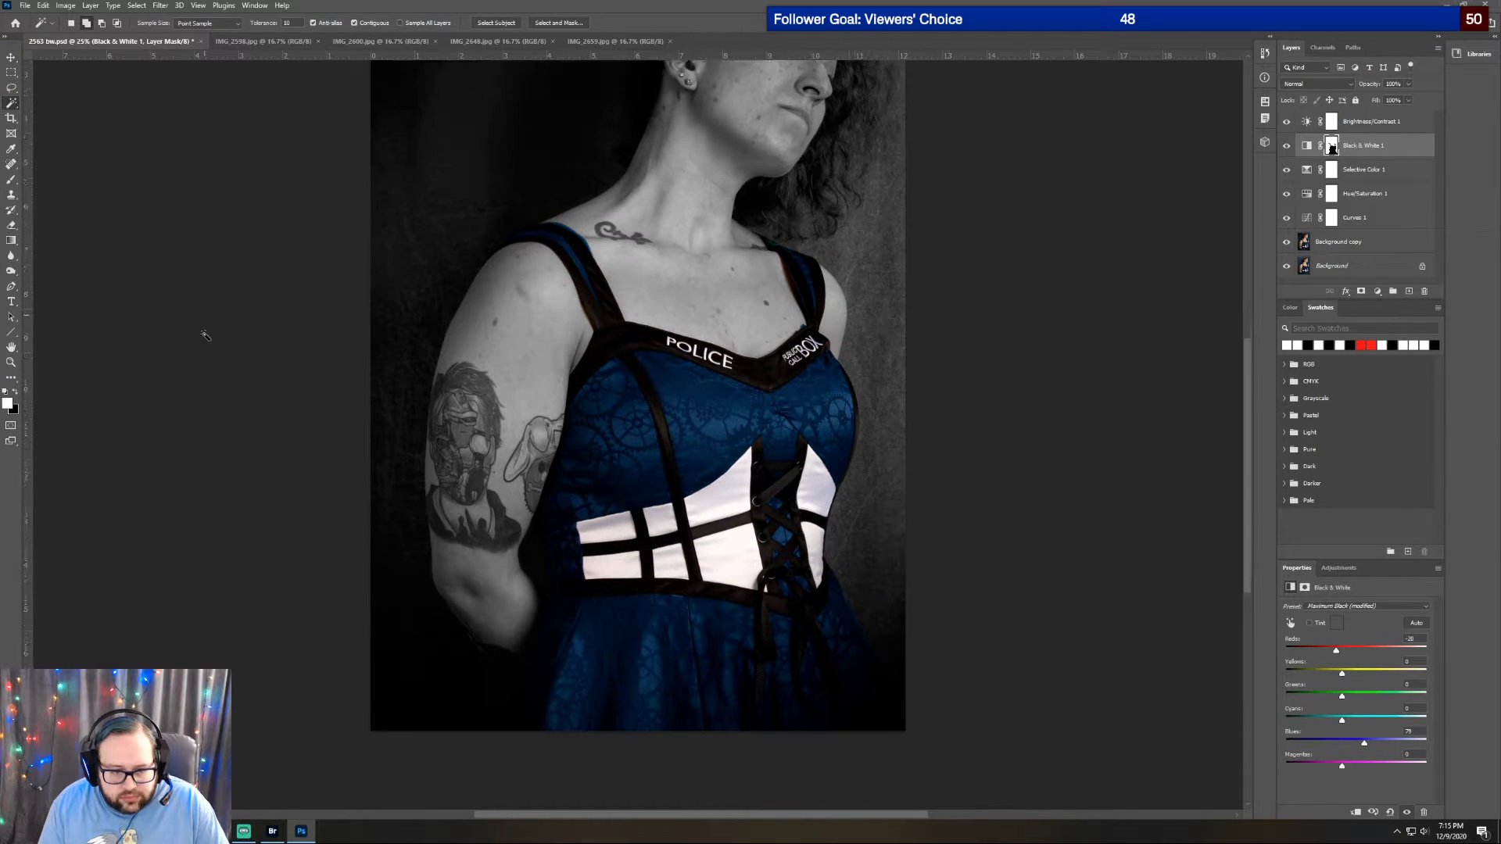
scroll(211, 383, up, 3)
scroll(217, 401, up, 2)
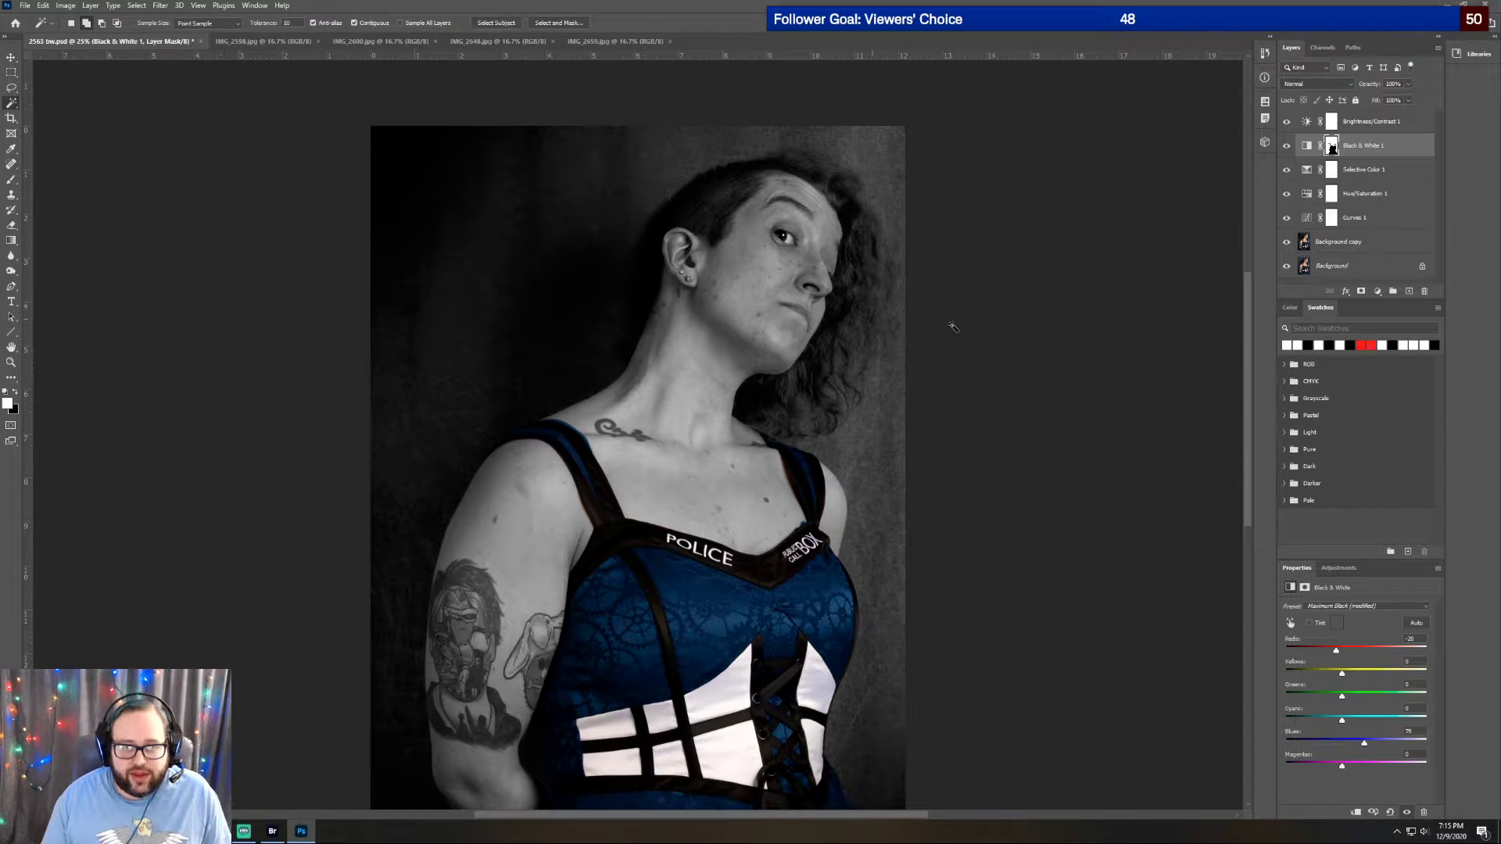
scroll(1038, 424, down, 2)
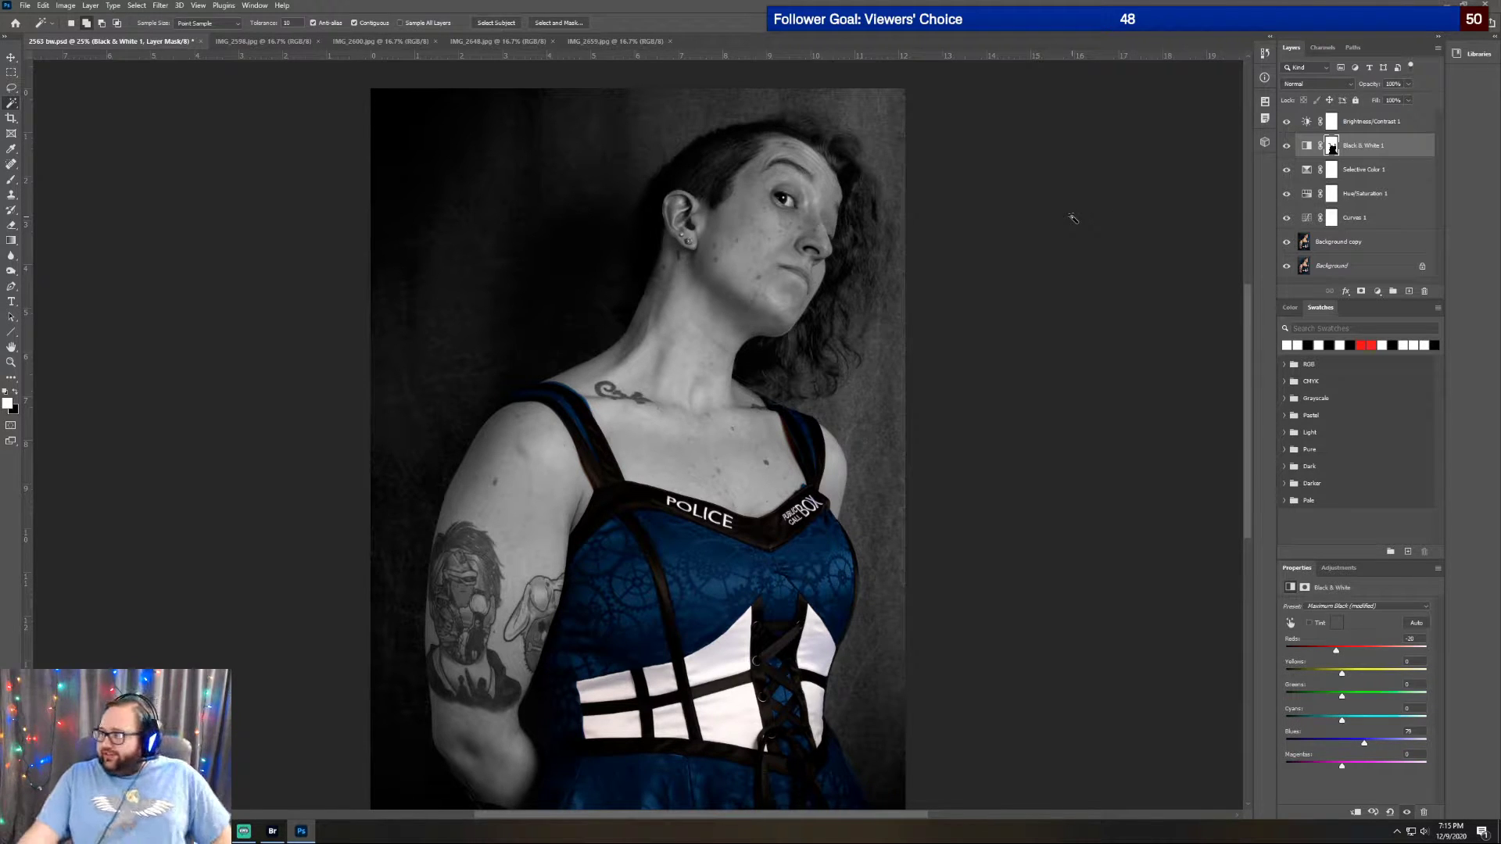
scroll(1093, 228, down, 2)
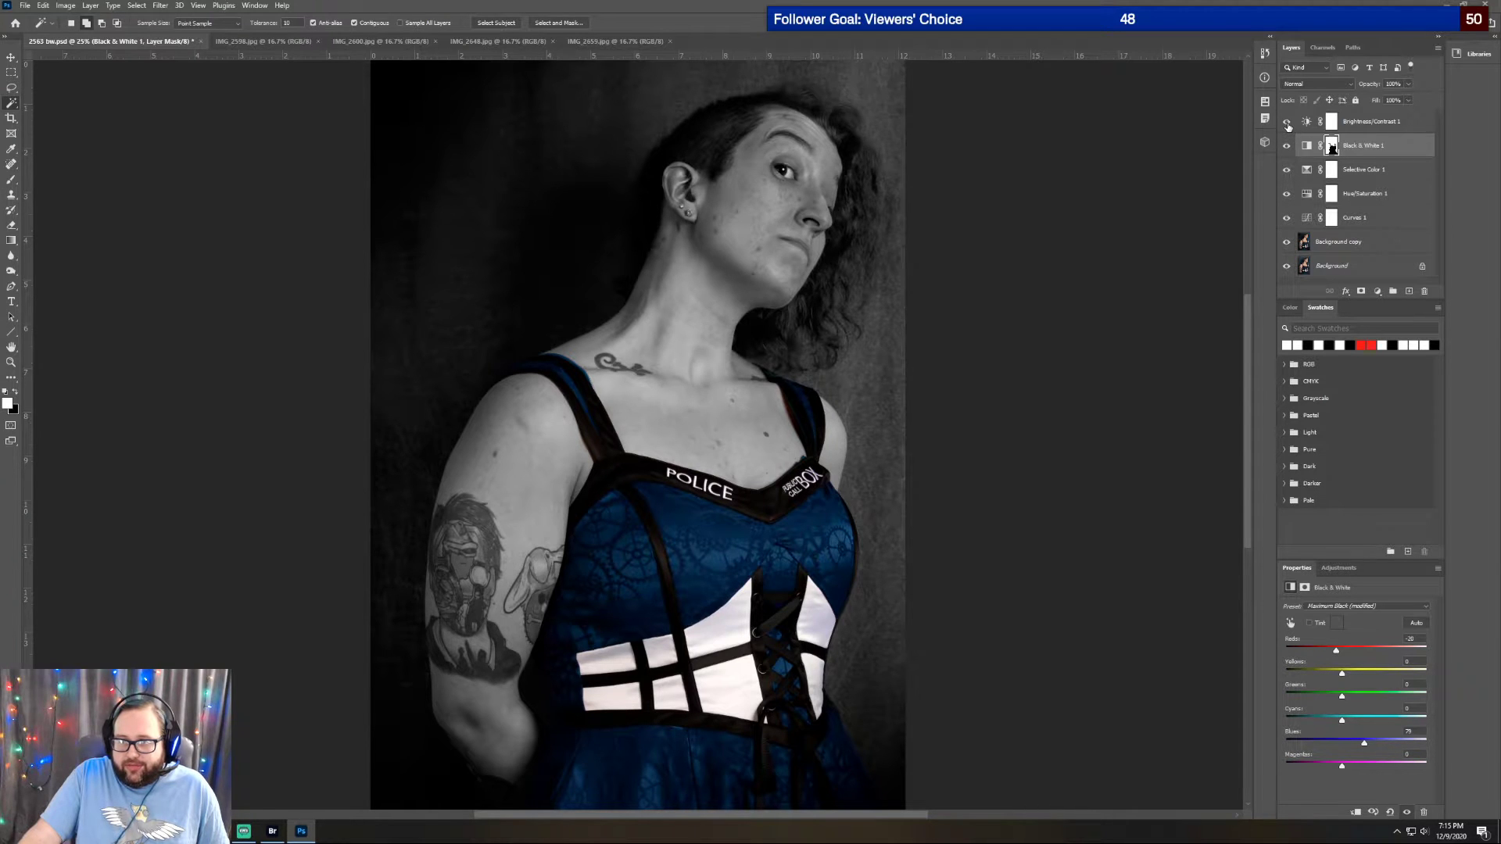
click(1287, 146)
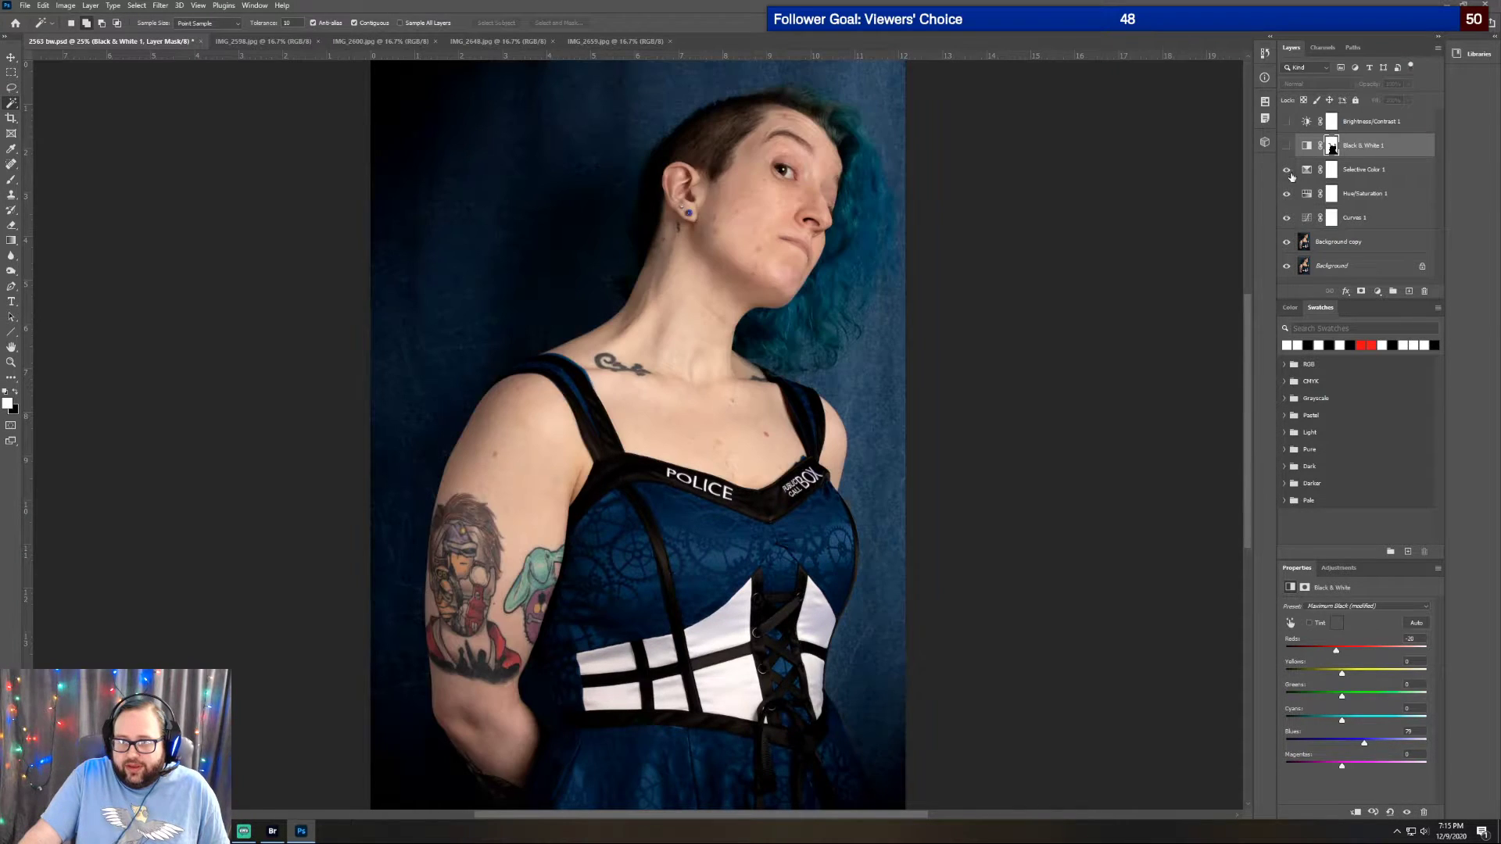
click(1286, 218)
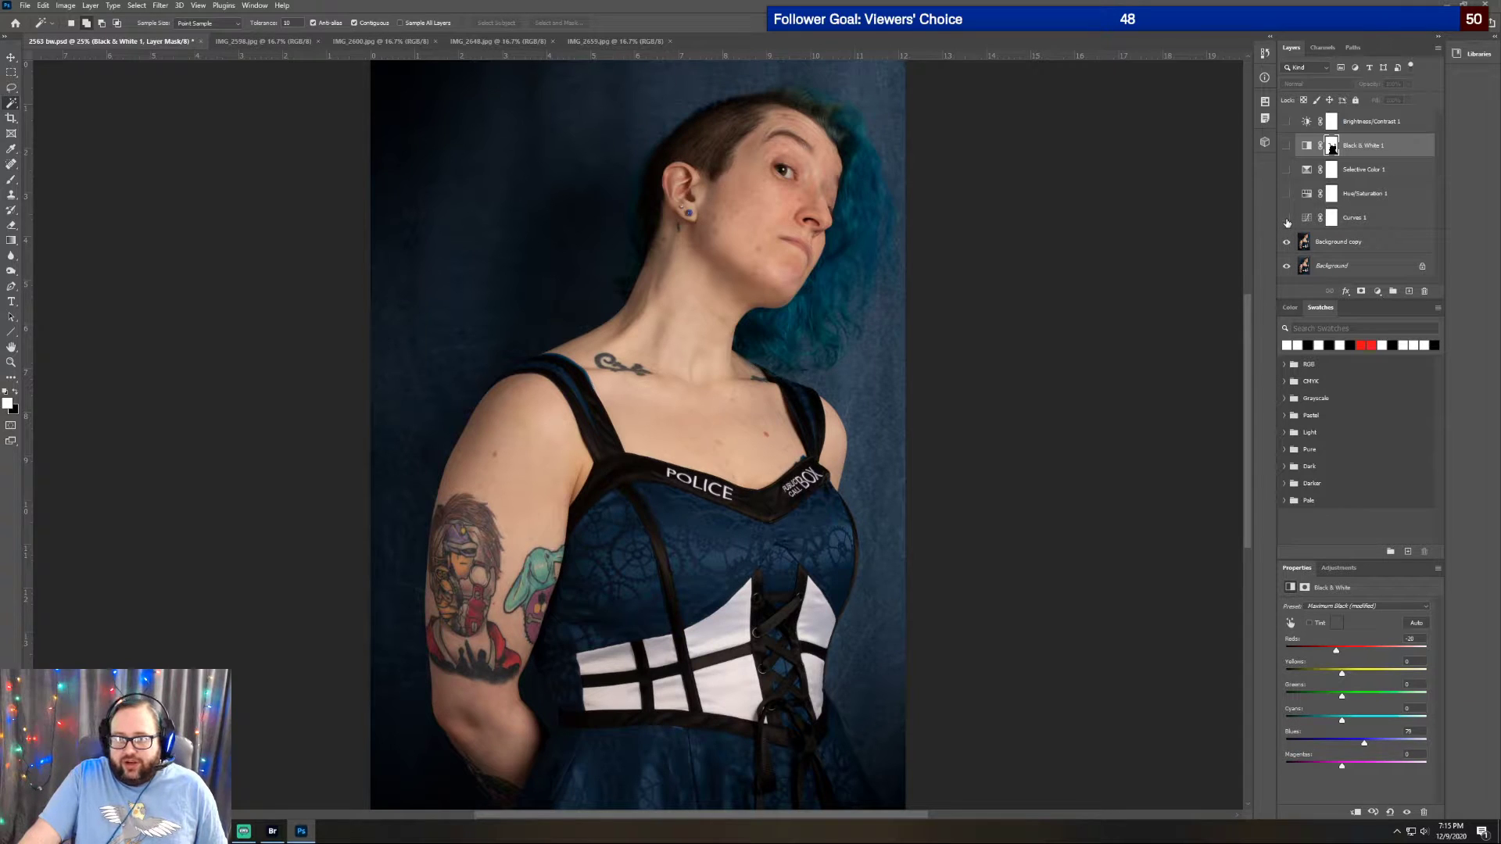
drag(1288, 222, 1282, 129)
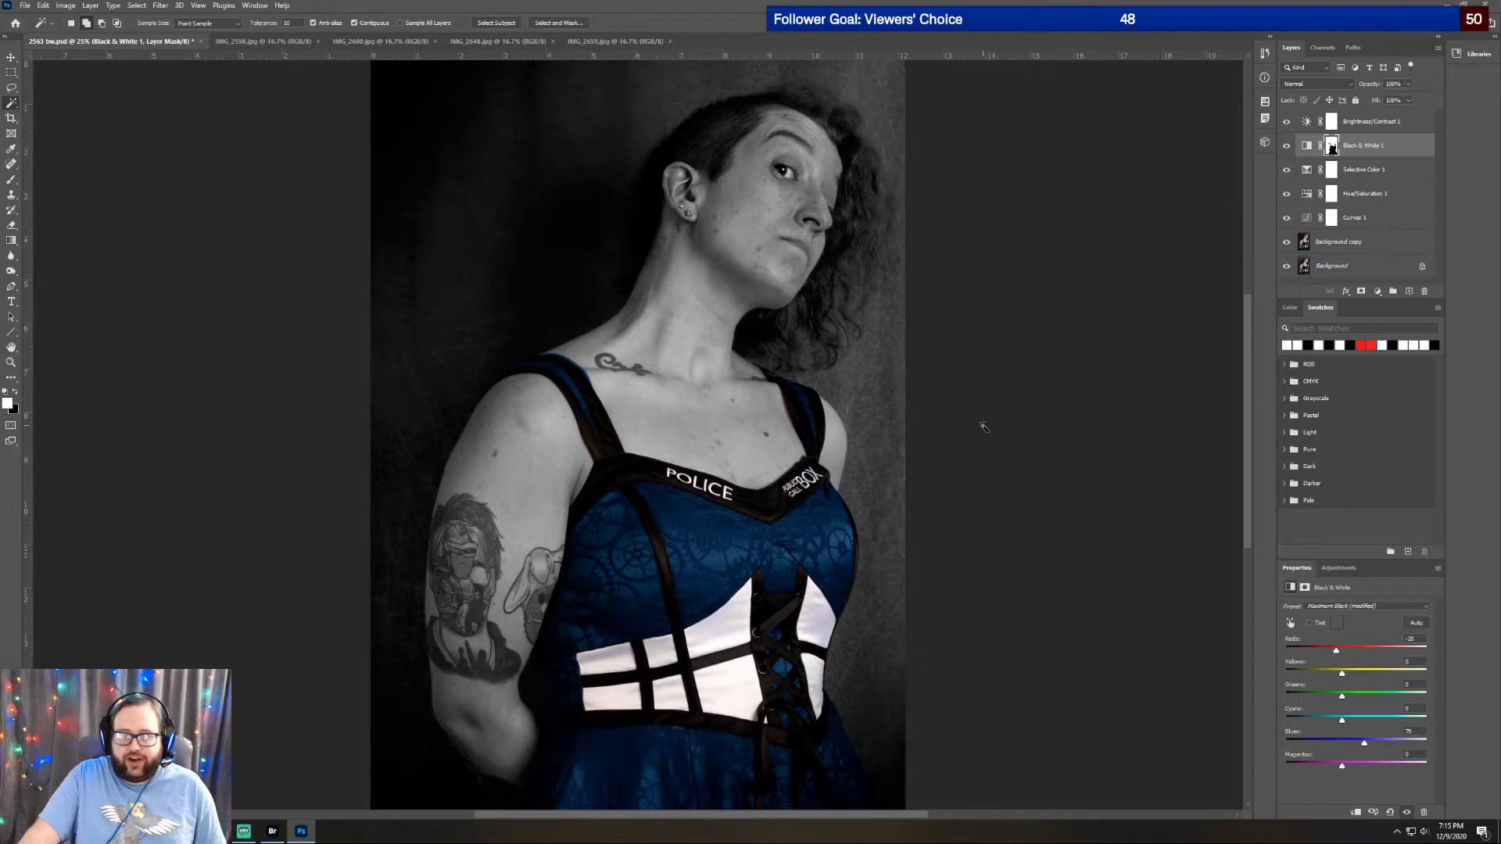
scroll(1021, 486, down, 2)
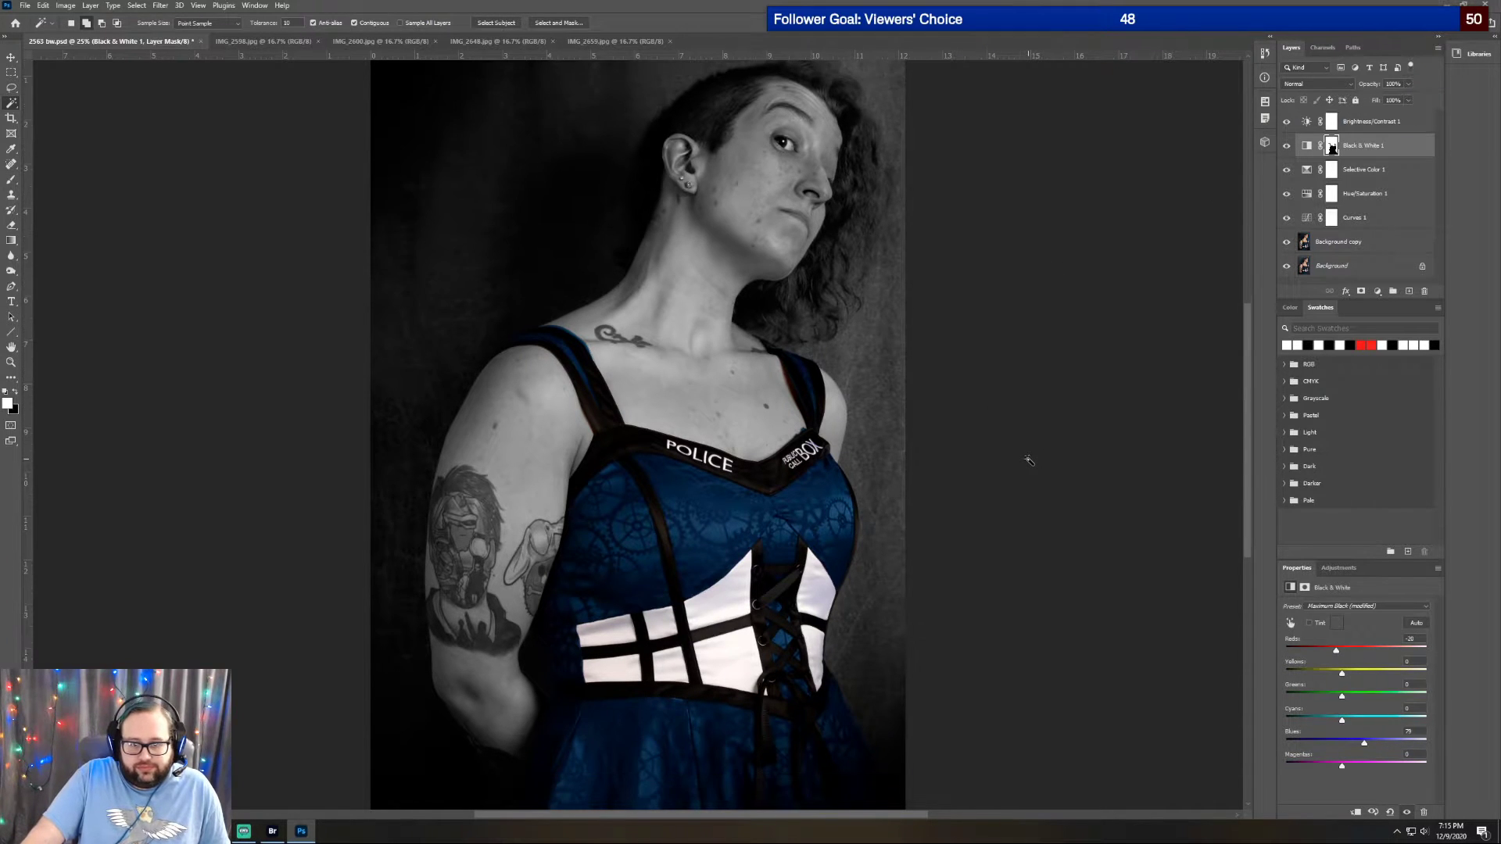
scroll(1031, 464, up, 4)
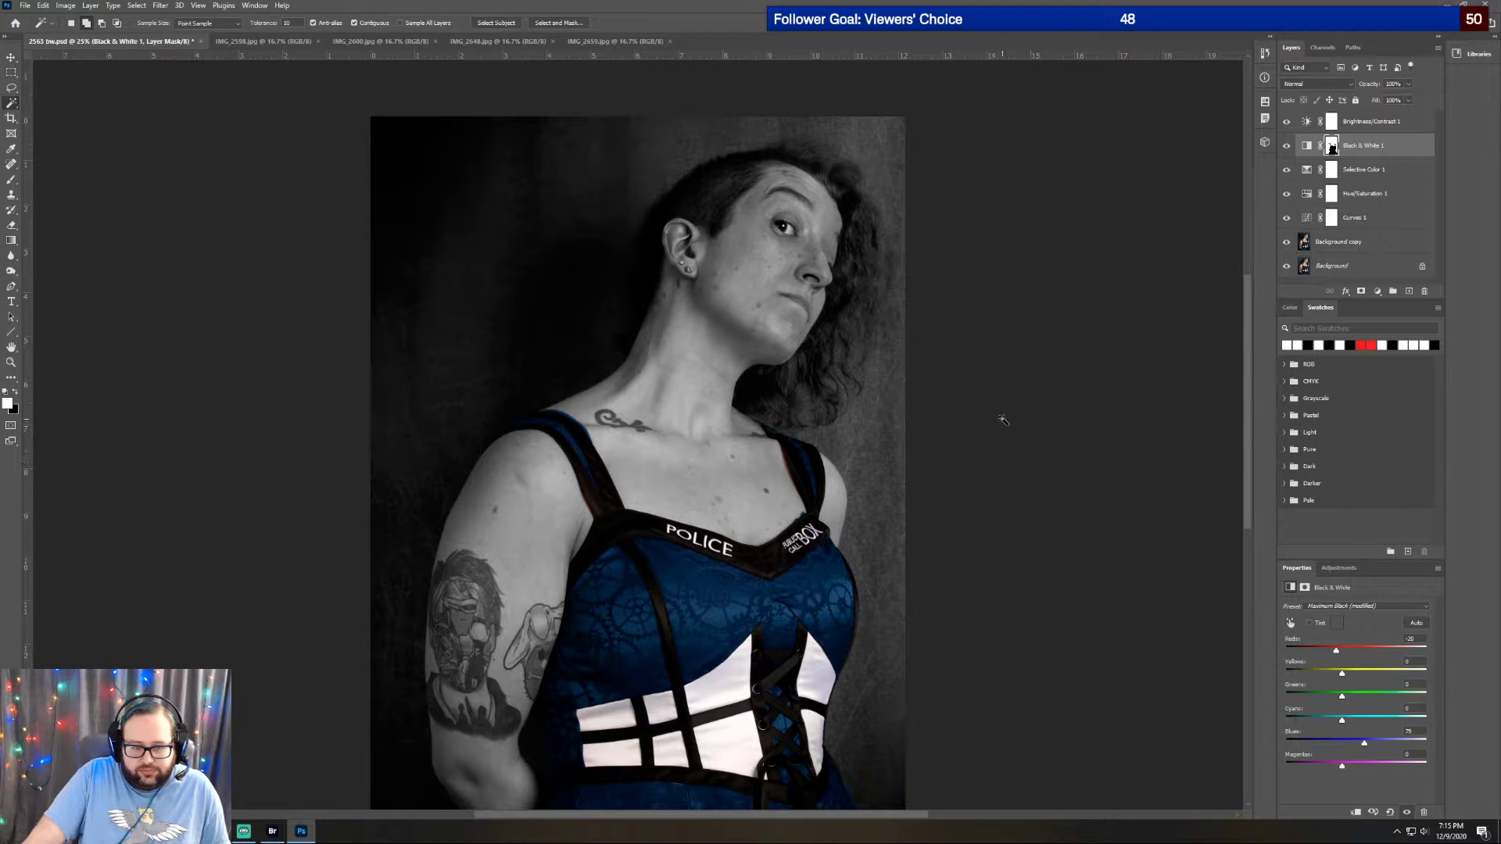
scroll(970, 425, up, 1)
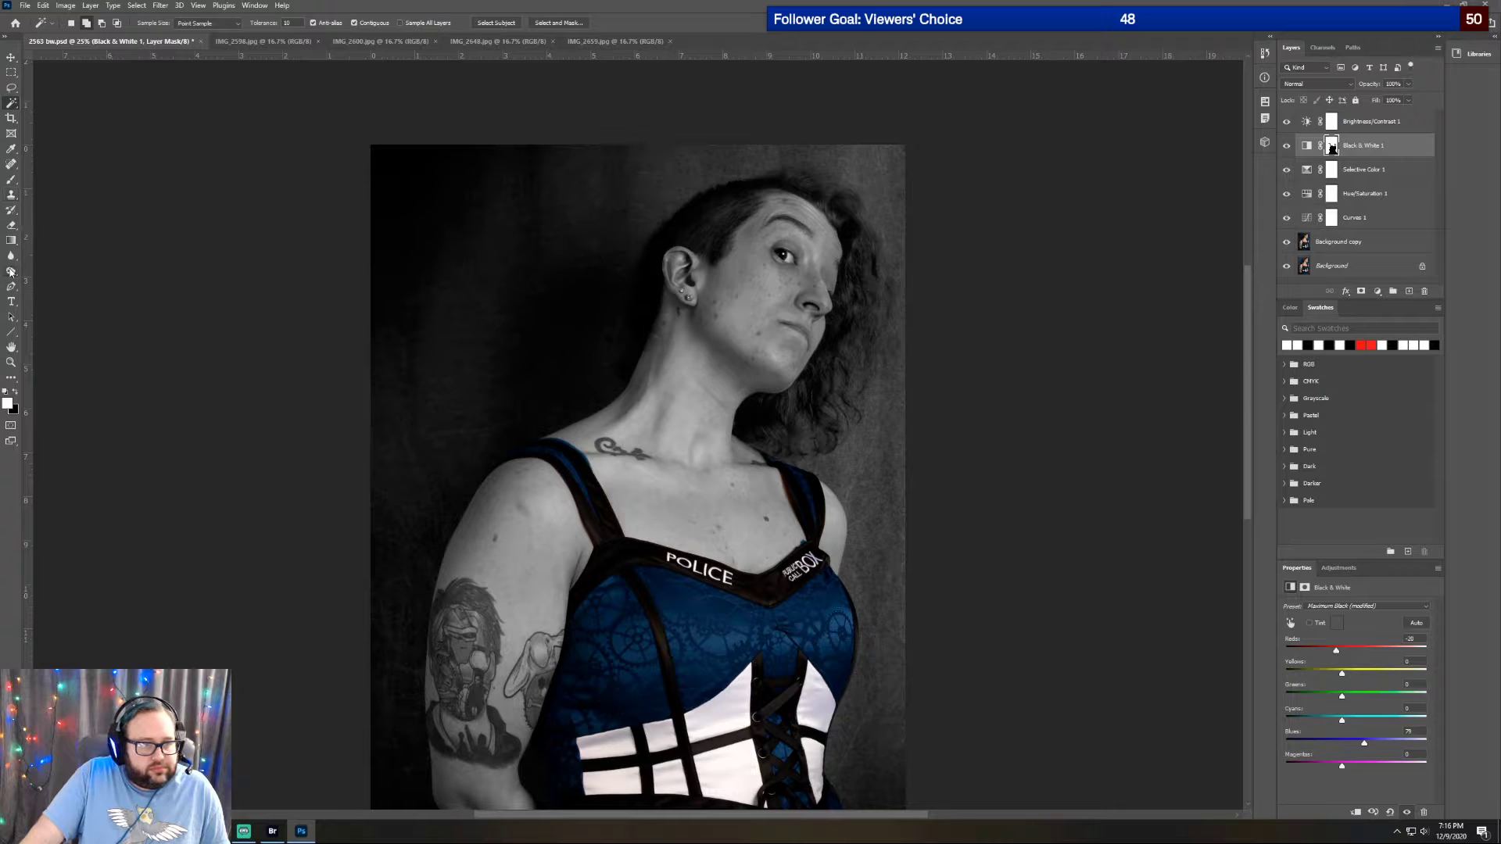
Erase the Black & White layer mask over the hair at the crown and beside the forehead and cheek with a soft Eraser to restore its blue
click(13, 364)
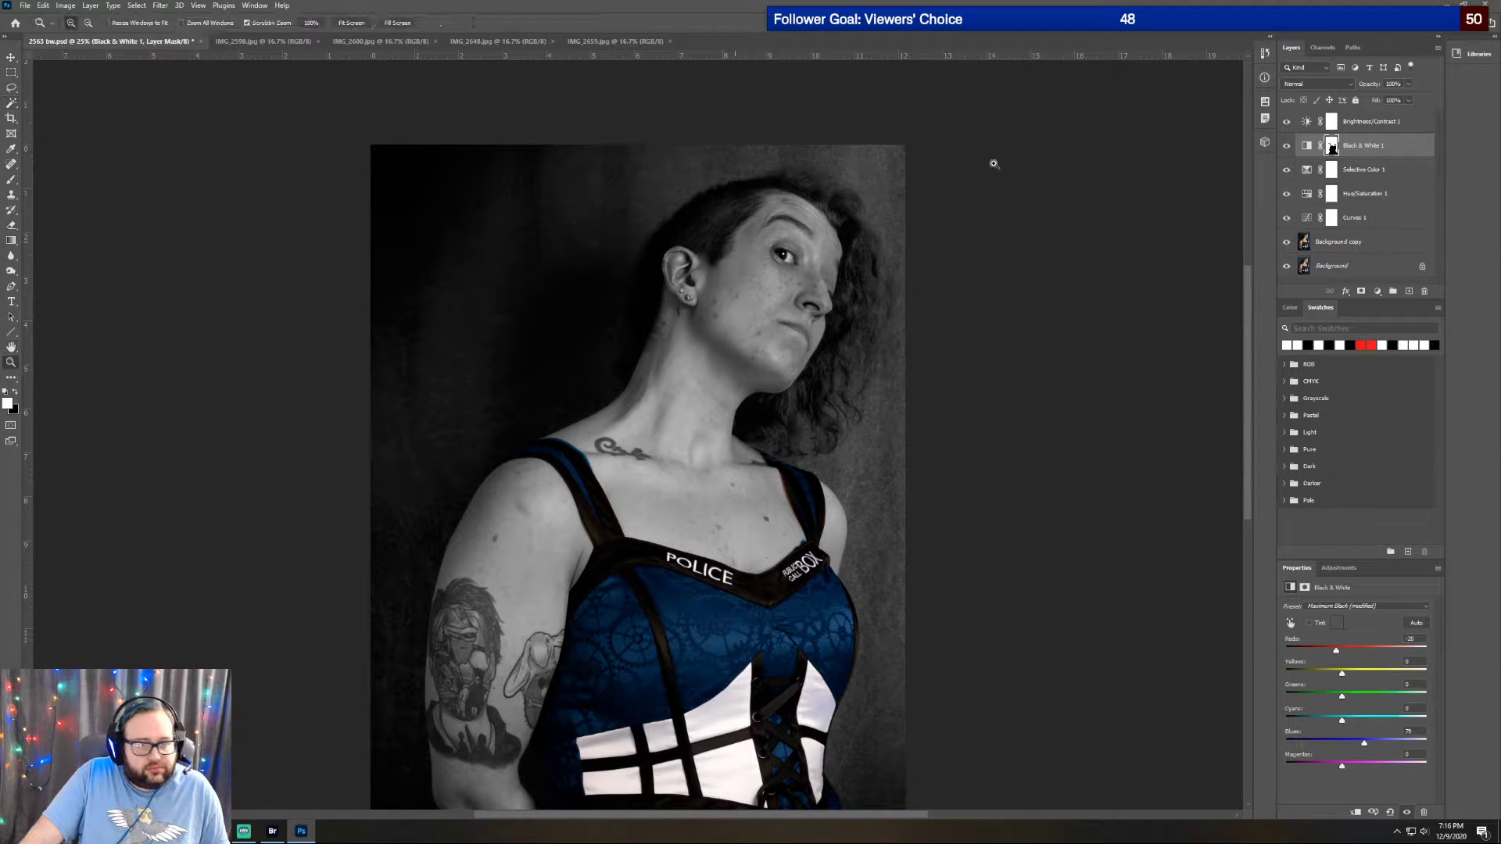
click(858, 226)
click(858, 226)
click(858, 226)
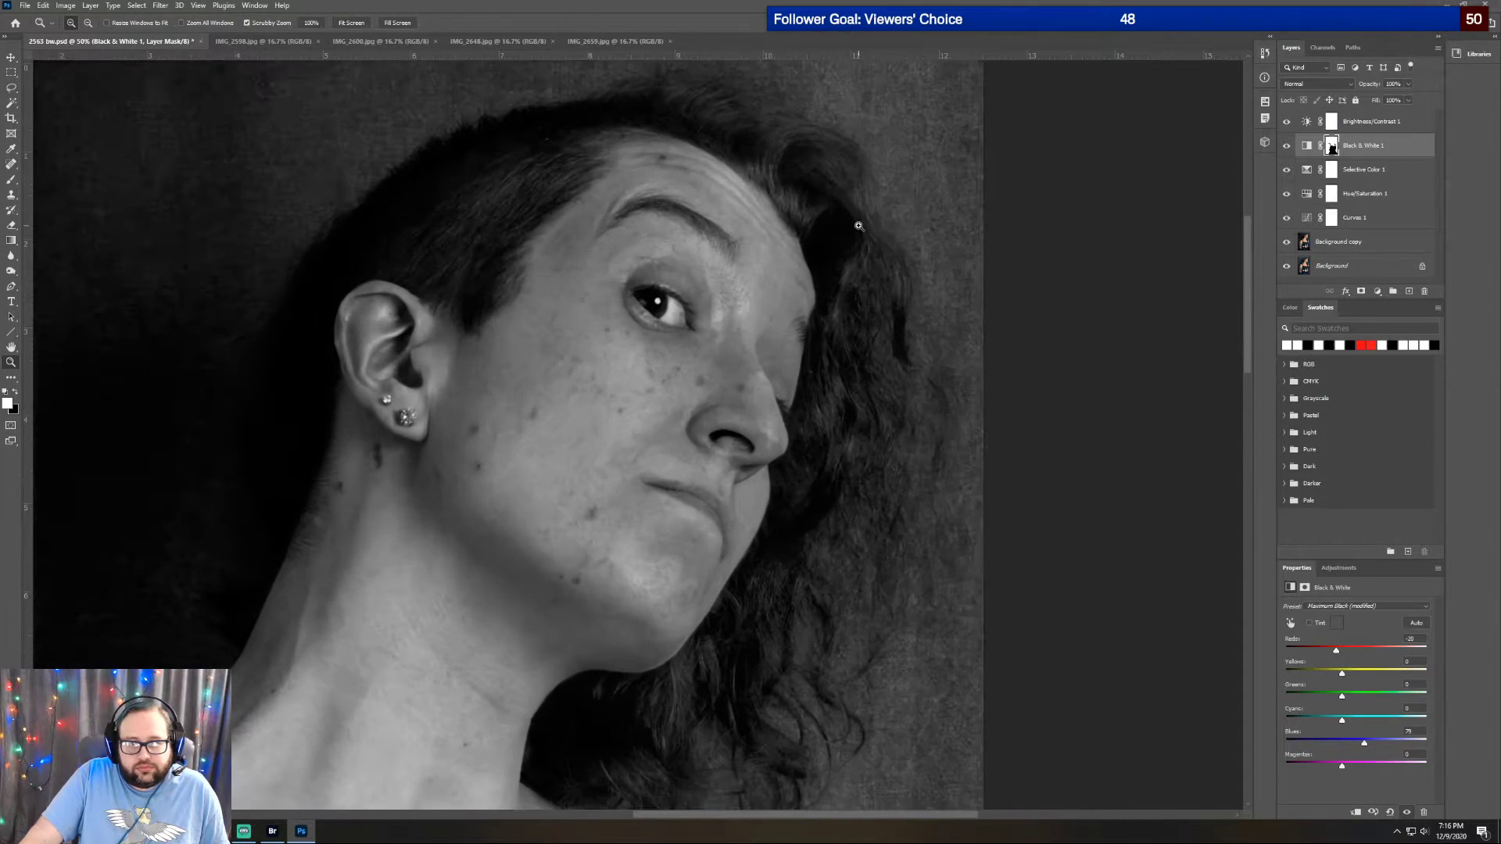
scroll(1025, 268, down, 1)
scroll(1025, 267, down, 1)
scroll(1025, 267, up, 2)
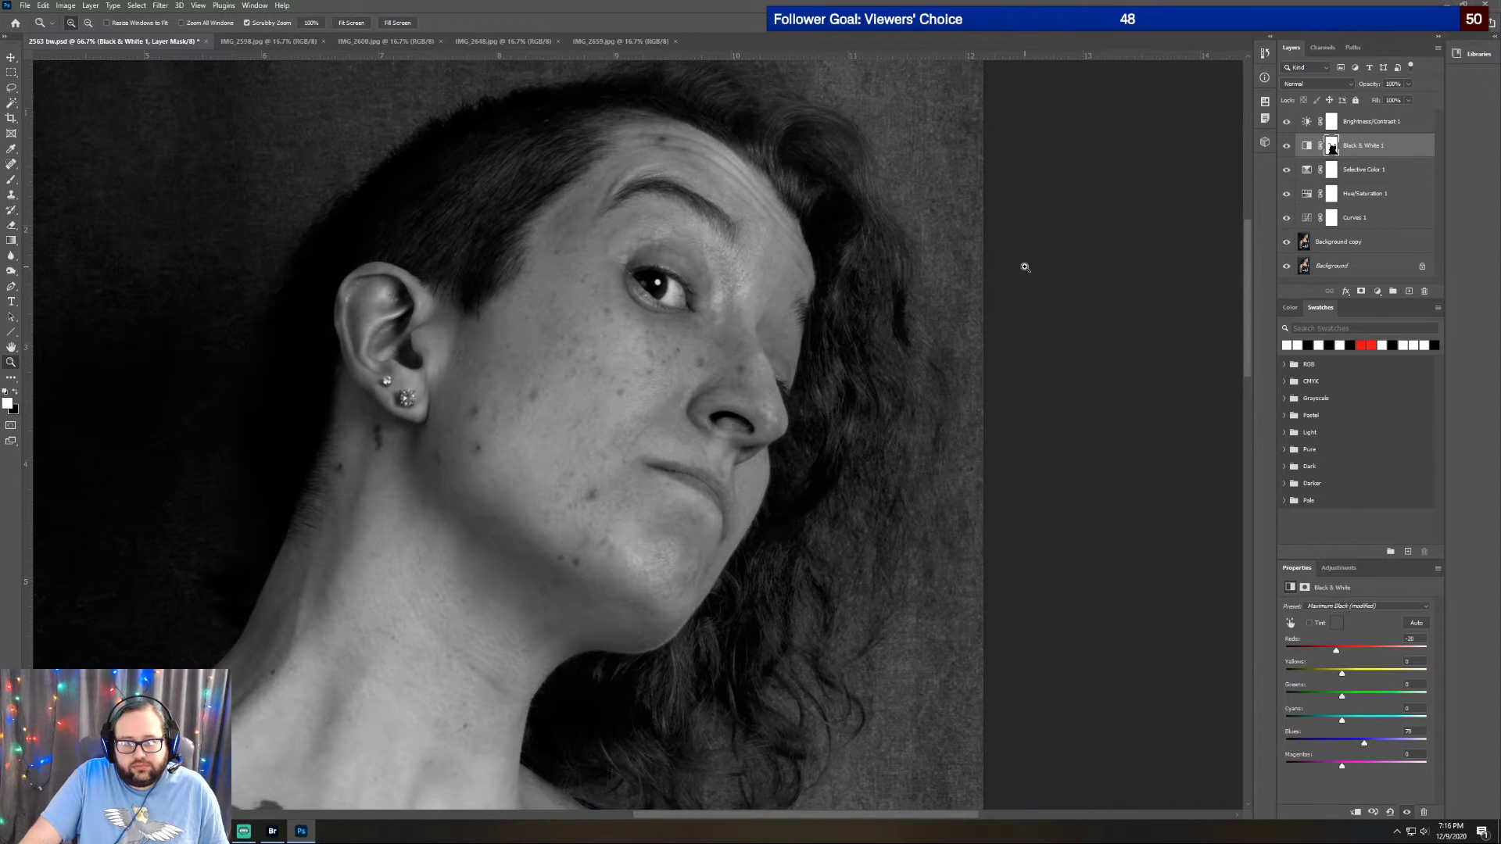
scroll(1024, 267, up, 1)
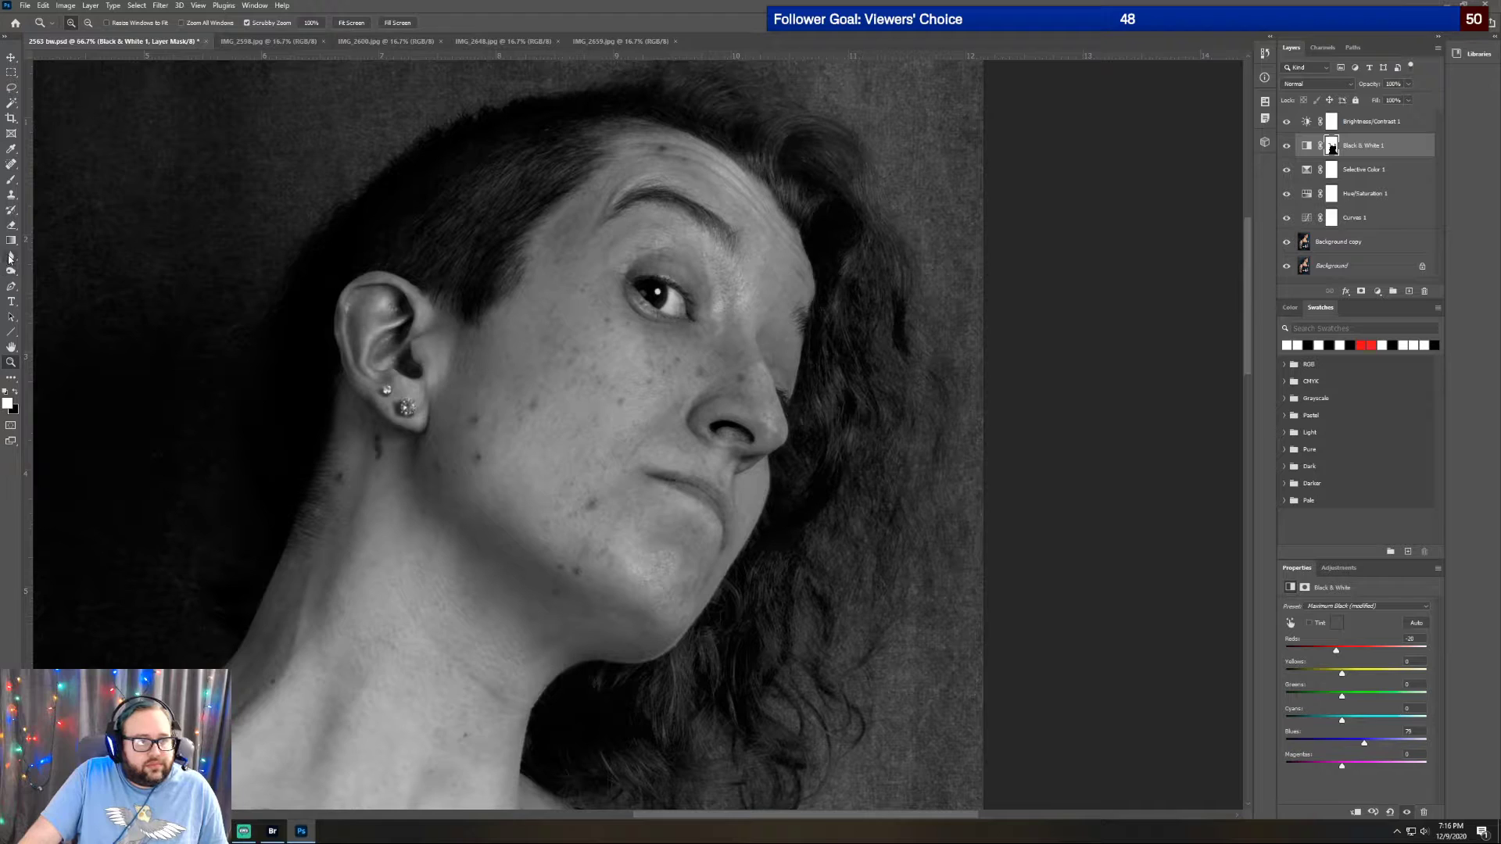
click(11, 229)
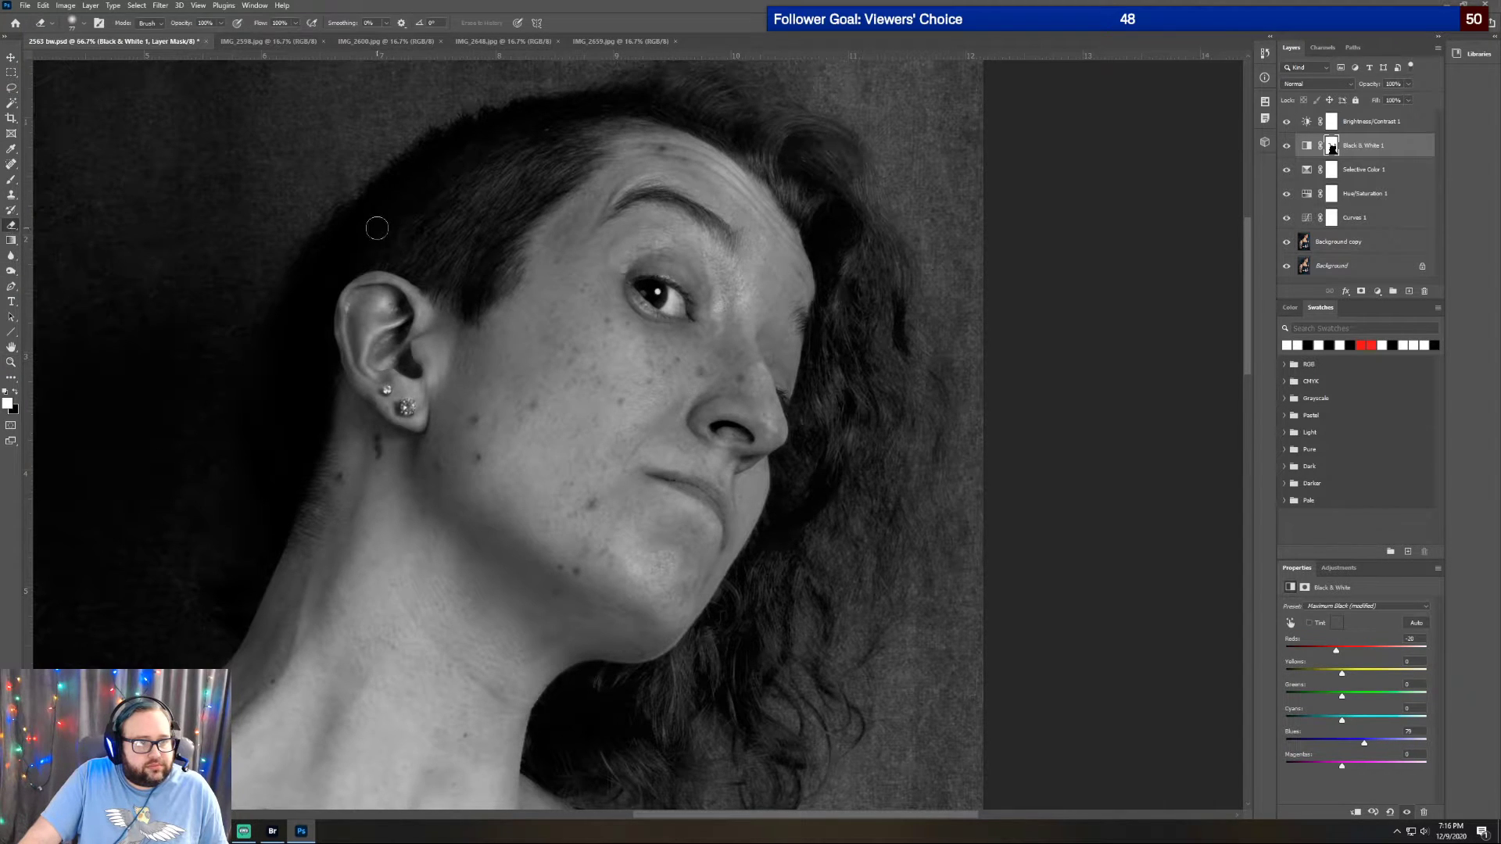
click(85, 24)
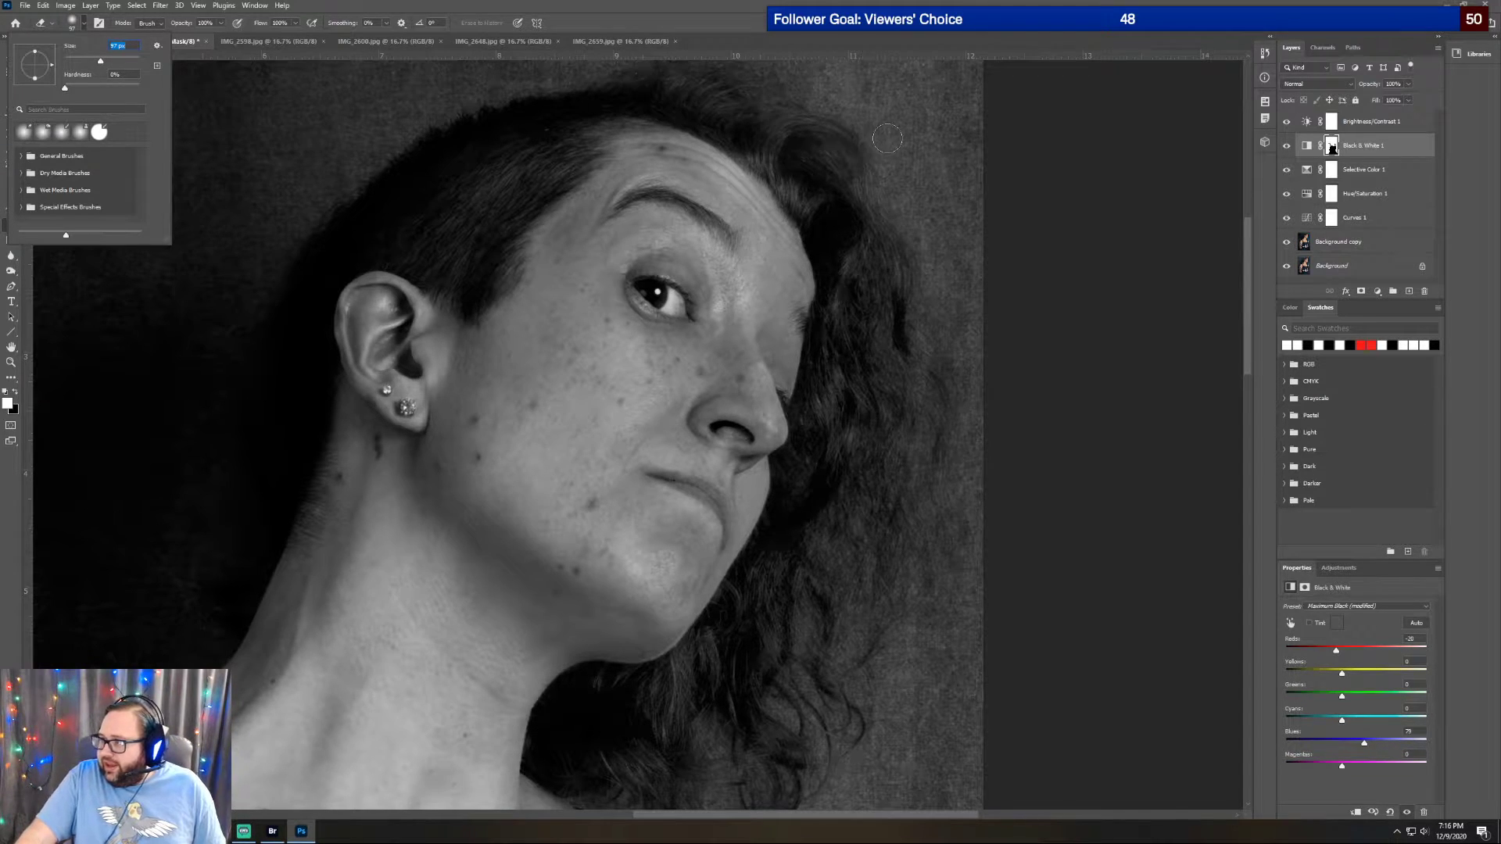
key(Return)
mouse_move(760, 143)
mouse_down()
mouse_move(810, 191)
mouse_move(870, 301)
mouse_move(865, 360)
mouse_move(863, 319)
mouse_move(842, 353)
mouse_move(839, 306)
mouse_move(823, 365)
mouse_move(826, 462)
mouse_move(849, 439)
mouse_up()
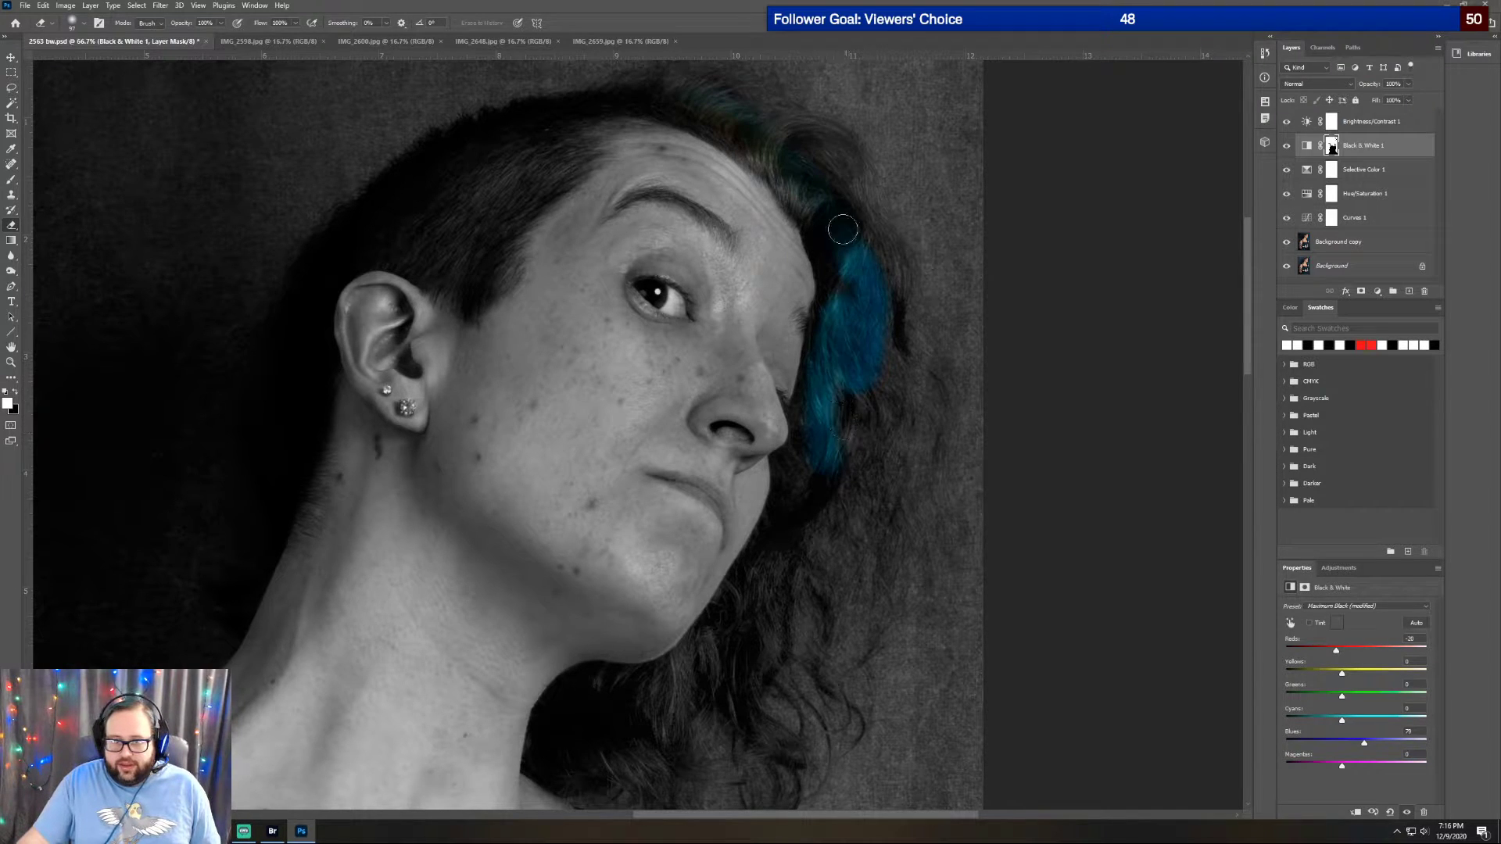
mouse_move(782, 145)
mouse_down()
mouse_move(818, 135)
mouse_move(840, 177)
mouse_move(776, 118)
mouse_move(694, 91)
mouse_move(743, 100)
mouse_up()
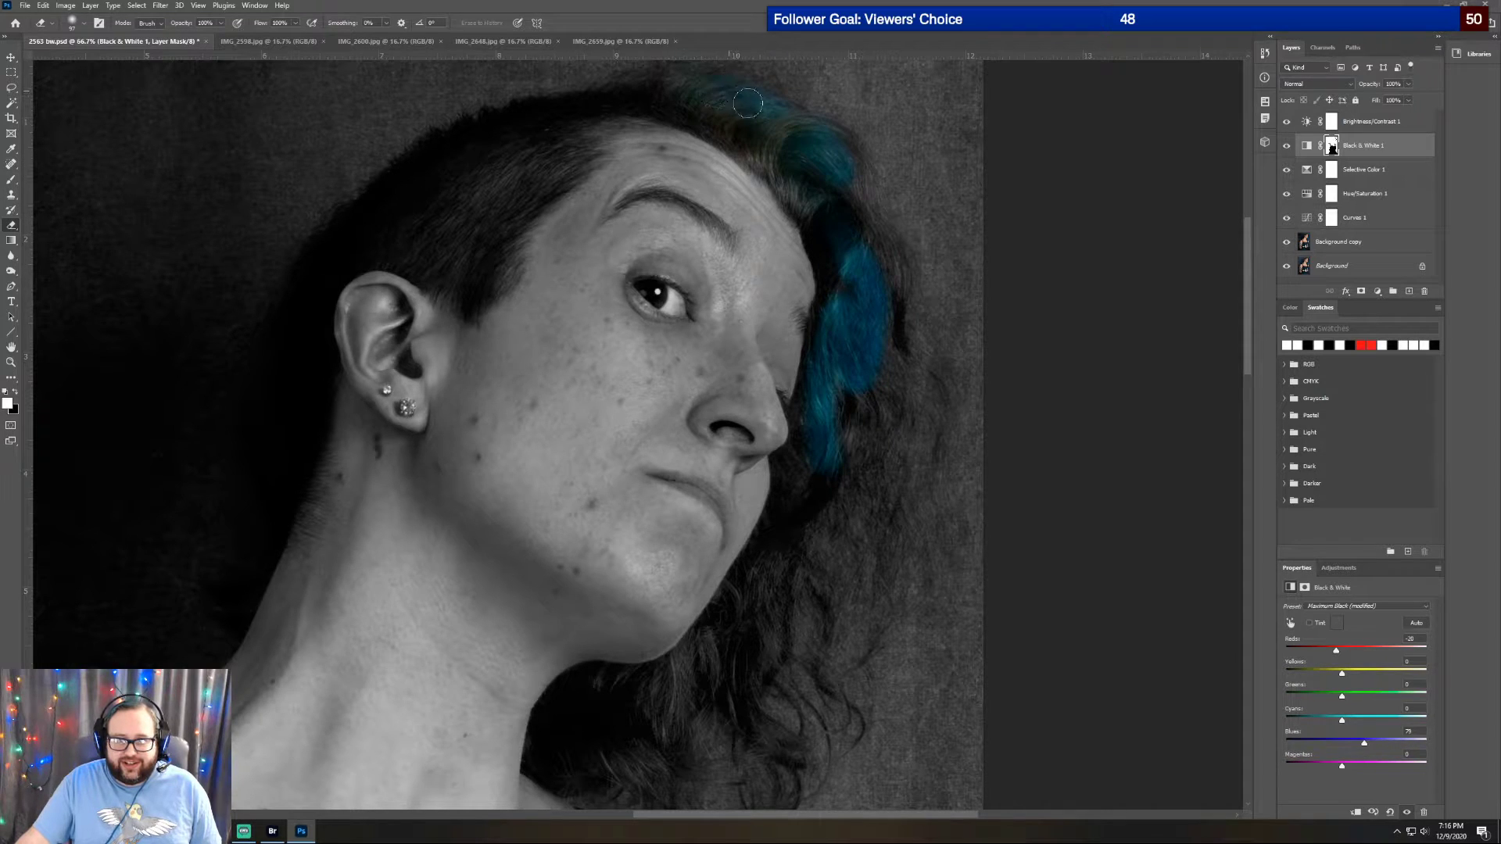
mouse_move(824, 141)
mouse_down()
mouse_move(887, 281)
mouse_move(823, 198)
mouse_up()
mouse_move(758, 159)
mouse_down()
mouse_move(827, 248)
mouse_move(835, 369)
mouse_move(816, 454)
mouse_move(841, 404)
mouse_move(851, 429)
mouse_move(827, 469)
mouse_move(812, 446)
mouse_move(805, 521)
mouse_up()
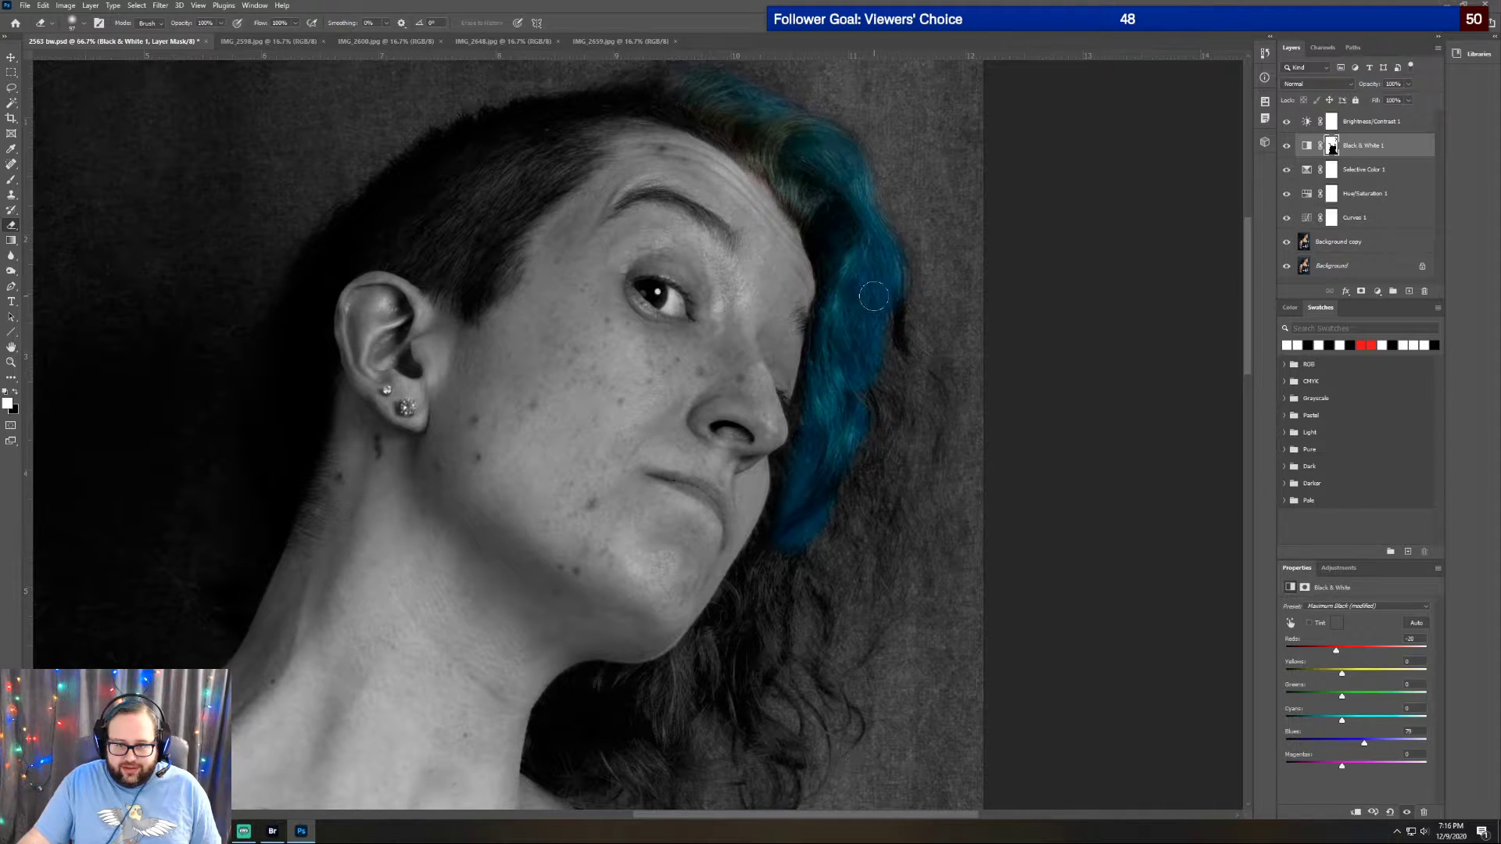
Erase the layer mask over the hair along the cheek and jaw and beneath the chin to restore its blue
scroll(914, 348, down, 1)
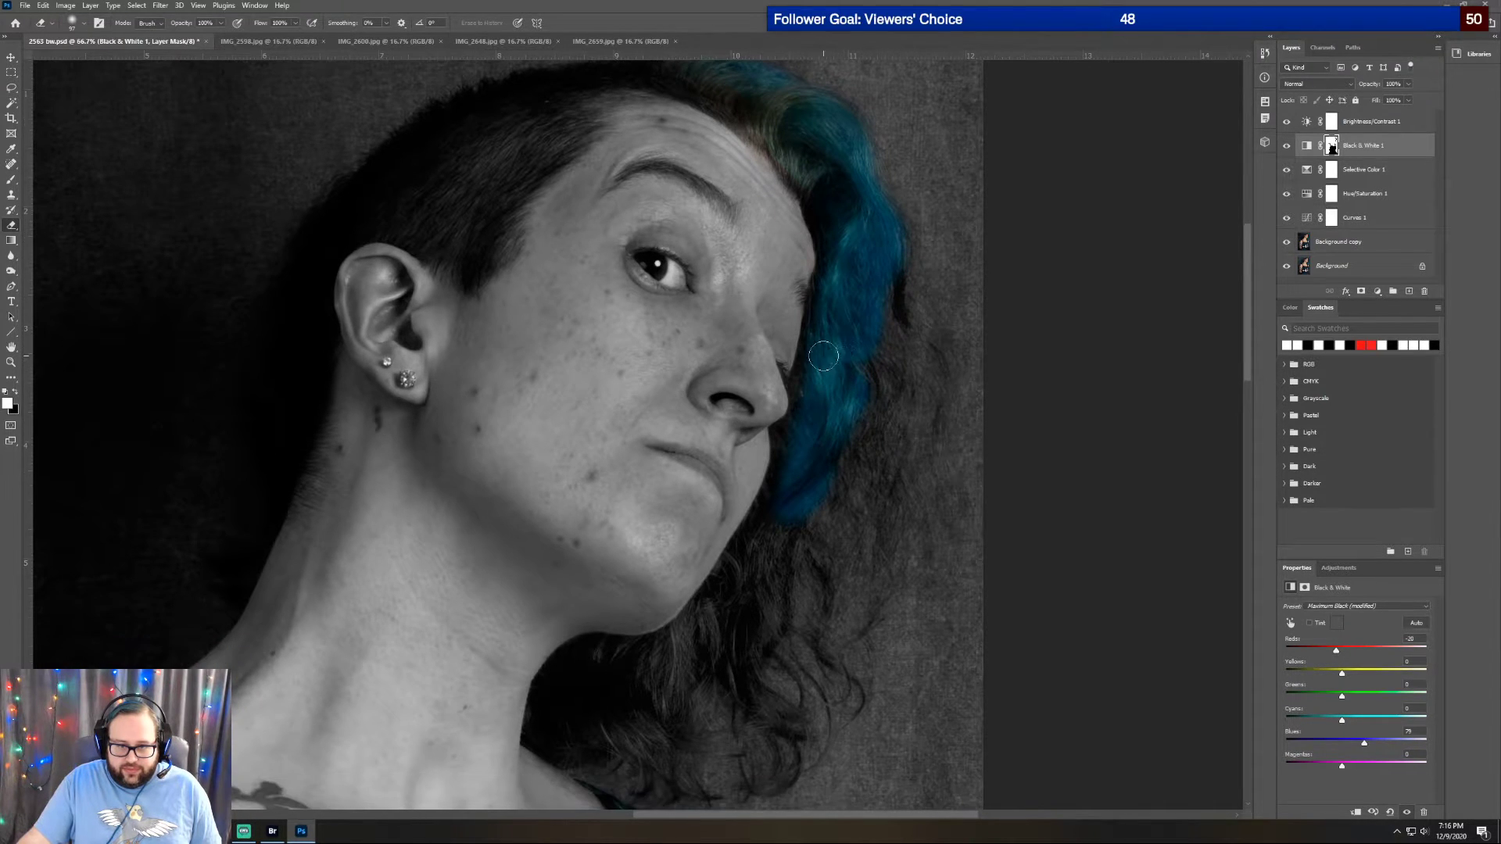
drag(806, 395, 735, 575)
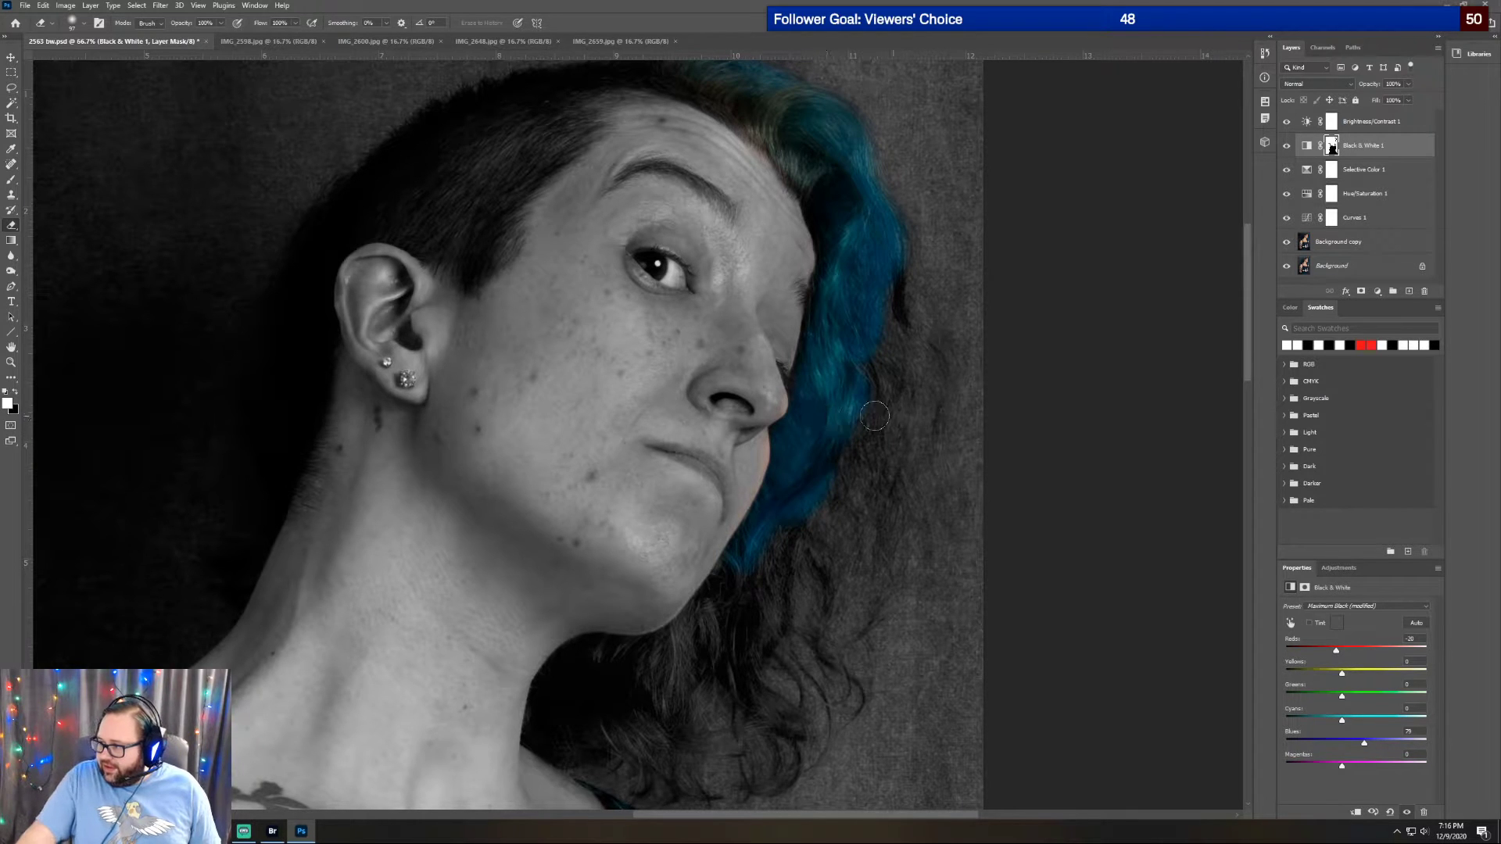
scroll(868, 414, down, 2)
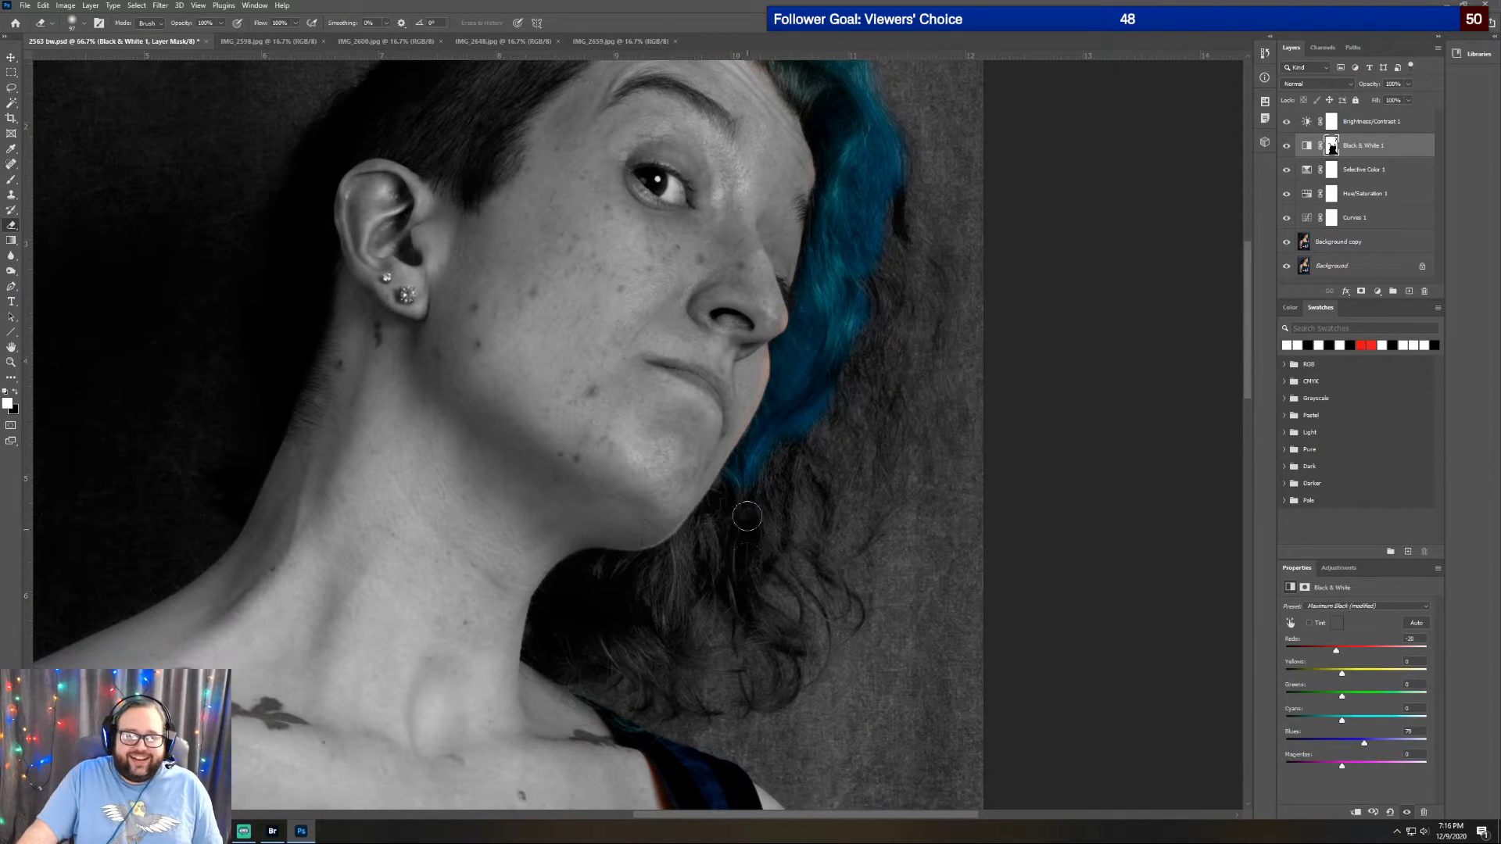
mouse_move(751, 468)
mouse_down()
mouse_move(707, 548)
mouse_move(601, 575)
mouse_move(570, 619)
mouse_move(584, 645)
mouse_move(582, 607)
mouse_move(608, 577)
mouse_move(701, 533)
mouse_move(673, 598)
mouse_move(630, 622)
mouse_up()
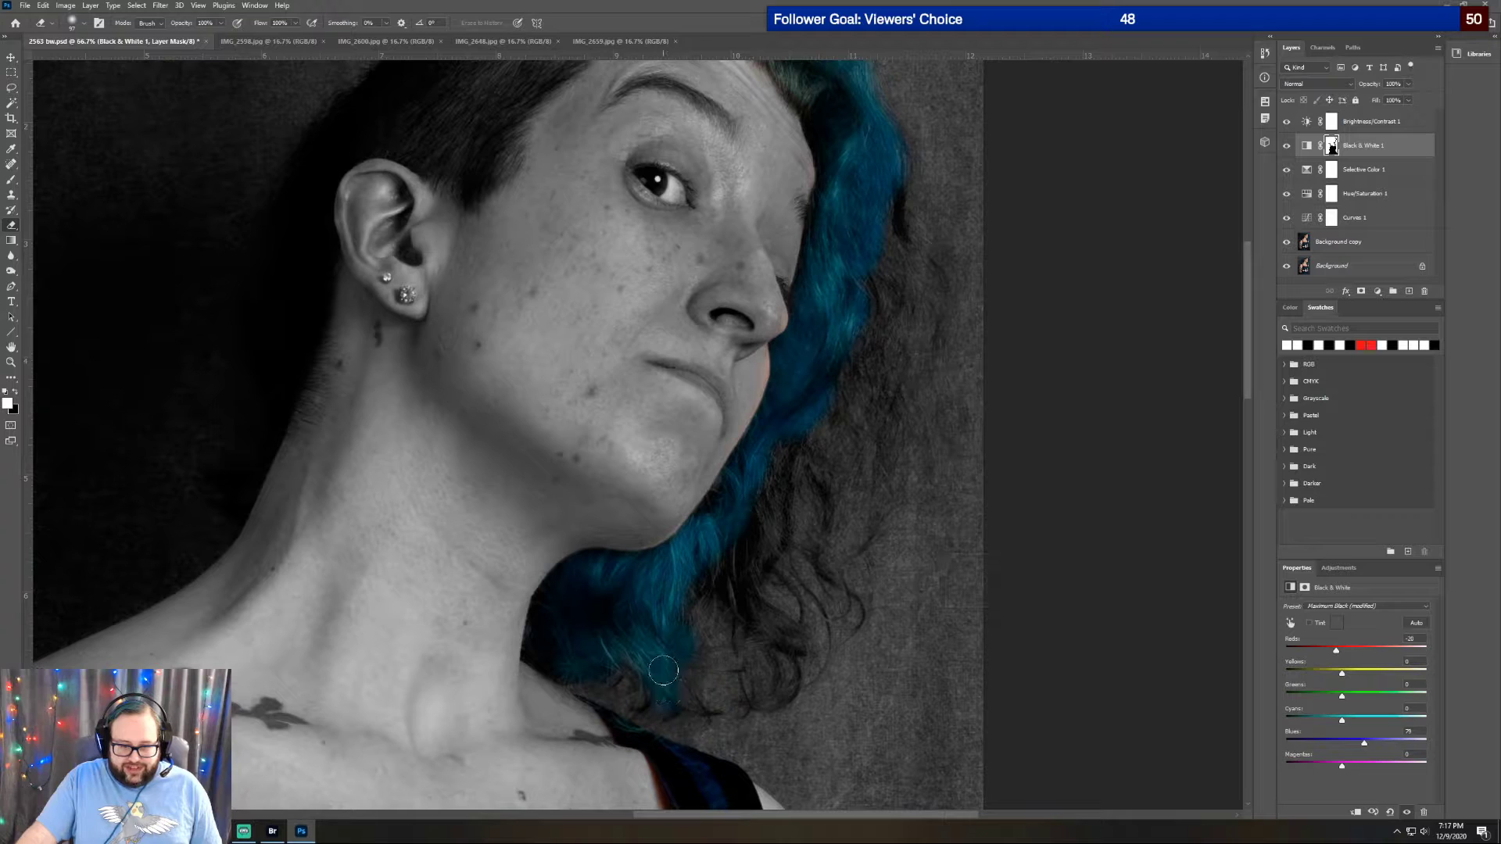
Restore colour to the outer curls and the curled lower hair tips by erasing the Black & White mask over them
mouse_move(898, 179)
mouse_down()
mouse_move(894, 300)
mouse_move(882, 282)
mouse_move(871, 291)
mouse_move(870, 369)
mouse_move(846, 383)
mouse_move(867, 316)
mouse_move(904, 316)
mouse_move(901, 350)
mouse_move(843, 374)
mouse_move(802, 426)
mouse_move(753, 568)
mouse_move(759, 524)
mouse_move(713, 524)
mouse_move(728, 491)
mouse_move(717, 537)
mouse_move(788, 662)
mouse_move(728, 590)
mouse_up()
mouse_move(823, 290)
mouse_down()
mouse_move(913, 262)
mouse_move(932, 313)
mouse_move(899, 311)
mouse_move(889, 328)
mouse_move(872, 442)
mouse_move(846, 407)
mouse_move(830, 461)
mouse_up()
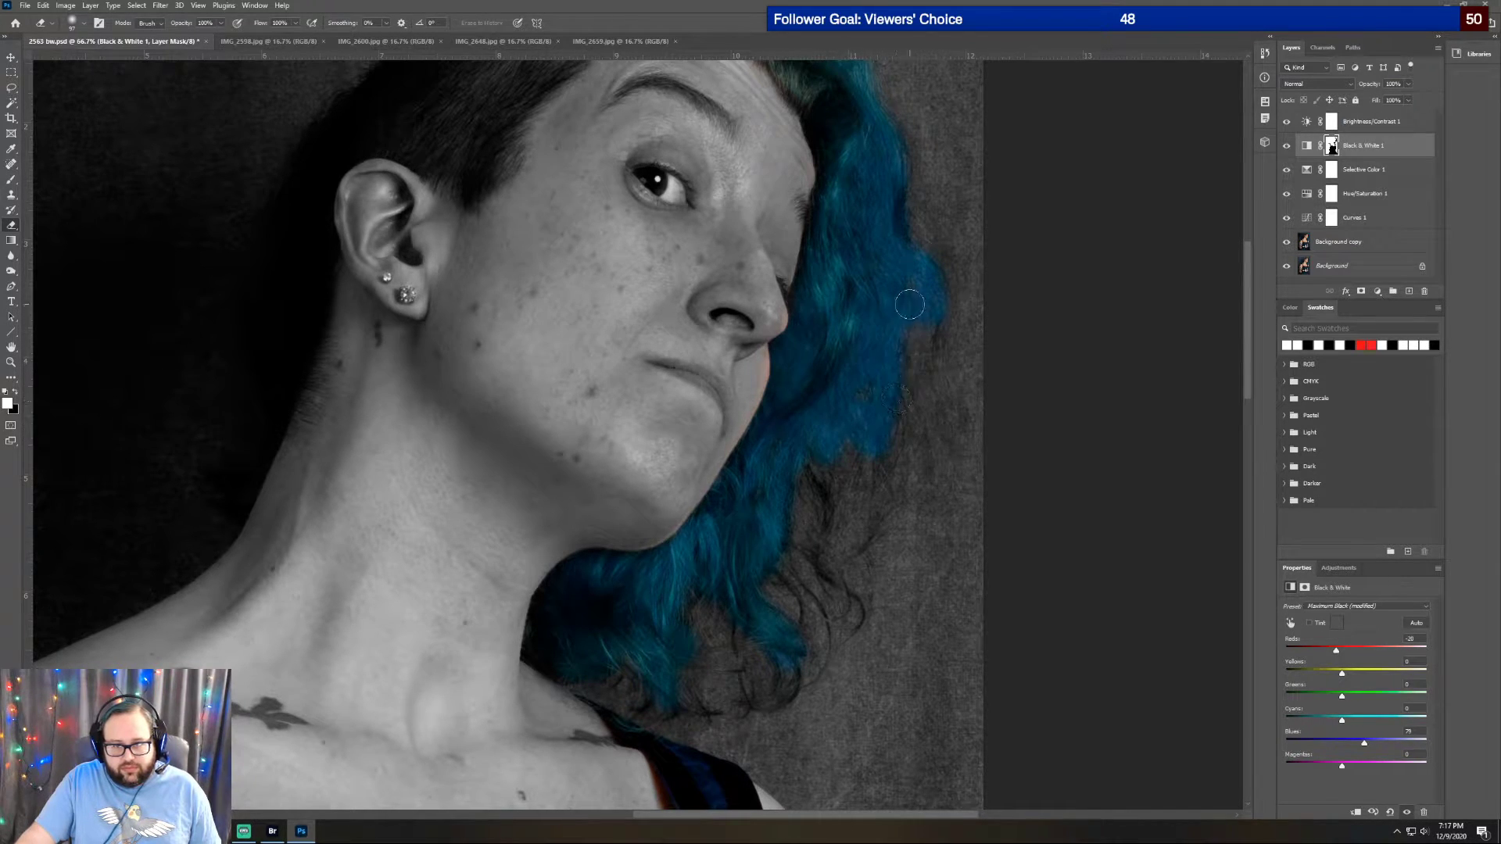
mouse_move(799, 469)
mouse_down()
mouse_move(812, 466)
mouse_move(824, 524)
mouse_move(814, 559)
mouse_move(852, 622)
mouse_up()
mouse_move(735, 688)
mouse_down()
mouse_move(635, 672)
mouse_move(638, 717)
mouse_move(655, 684)
mouse_move(701, 724)
mouse_move(682, 688)
mouse_move(729, 723)
mouse_move(776, 670)
mouse_move(747, 707)
mouse_move(746, 684)
mouse_move(788, 699)
mouse_move(792, 651)
mouse_up()
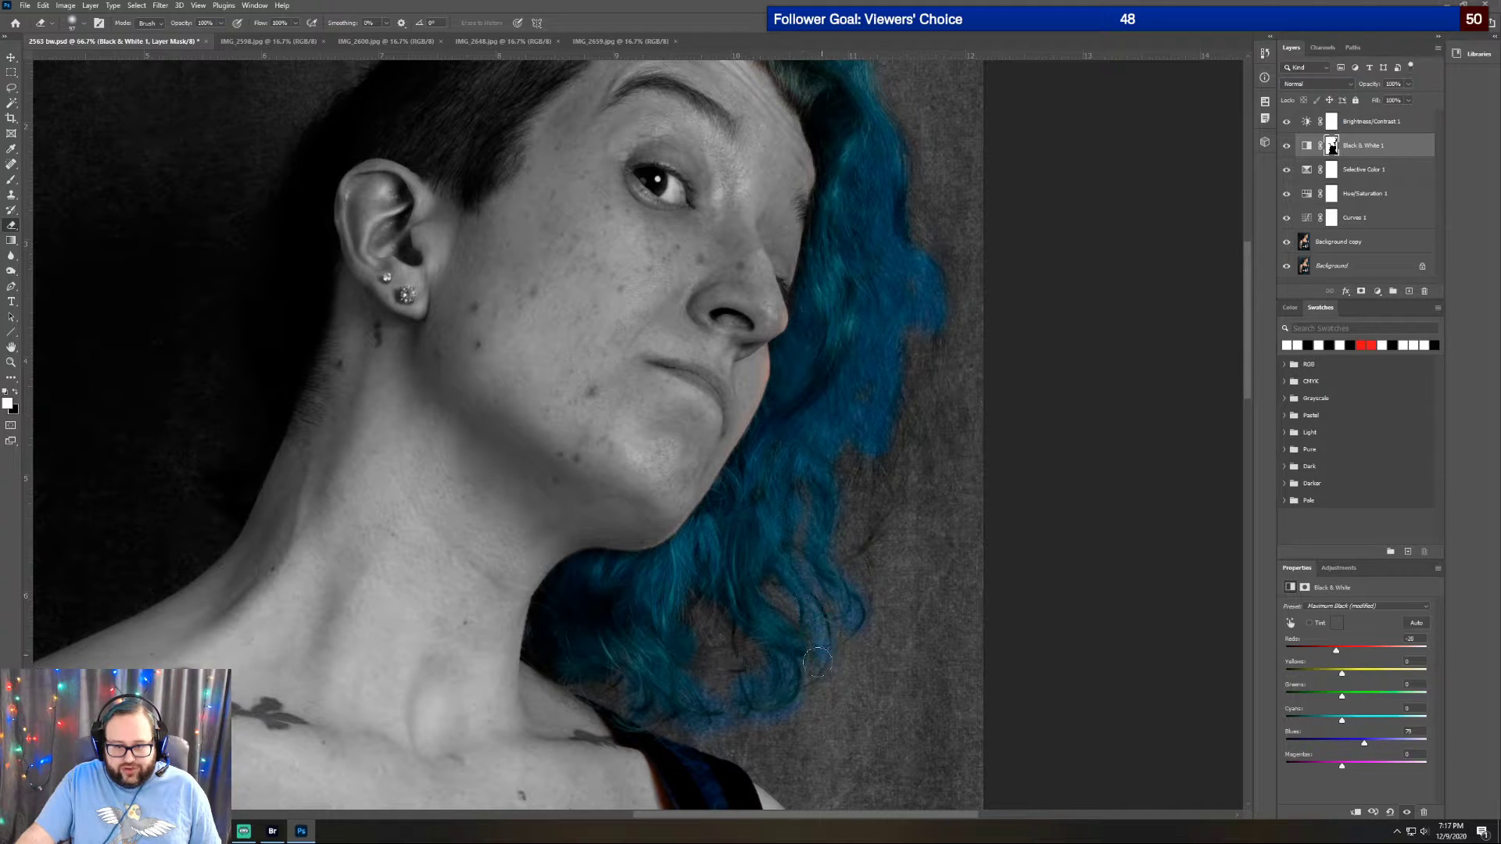
Touch up the mask over the remaining outer strands and the upper hair beside the forehead with the Eraser
scroll(860, 608, up, 1)
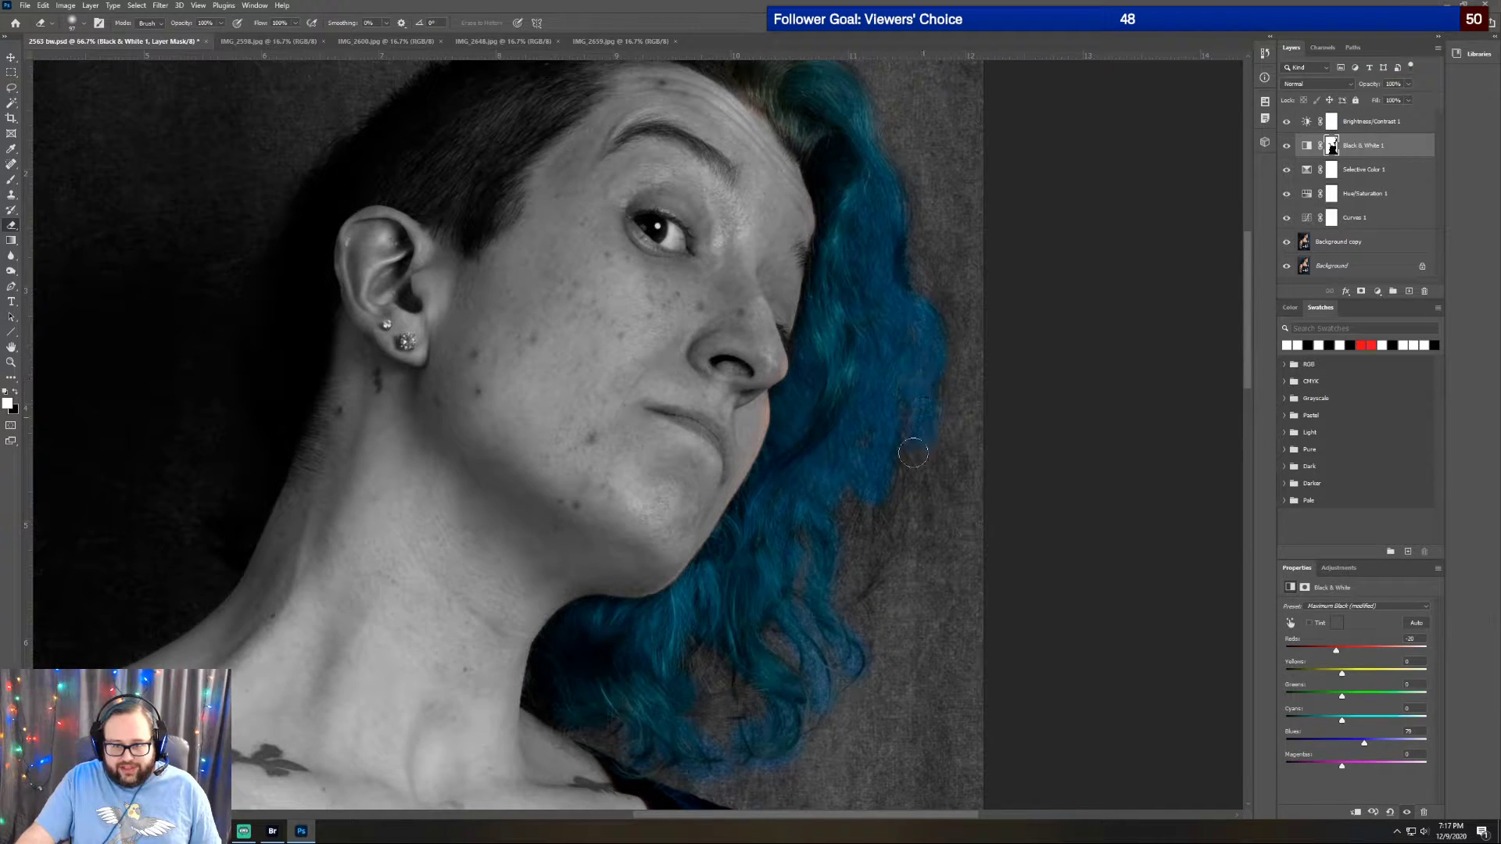
scroll(902, 472, up, 2)
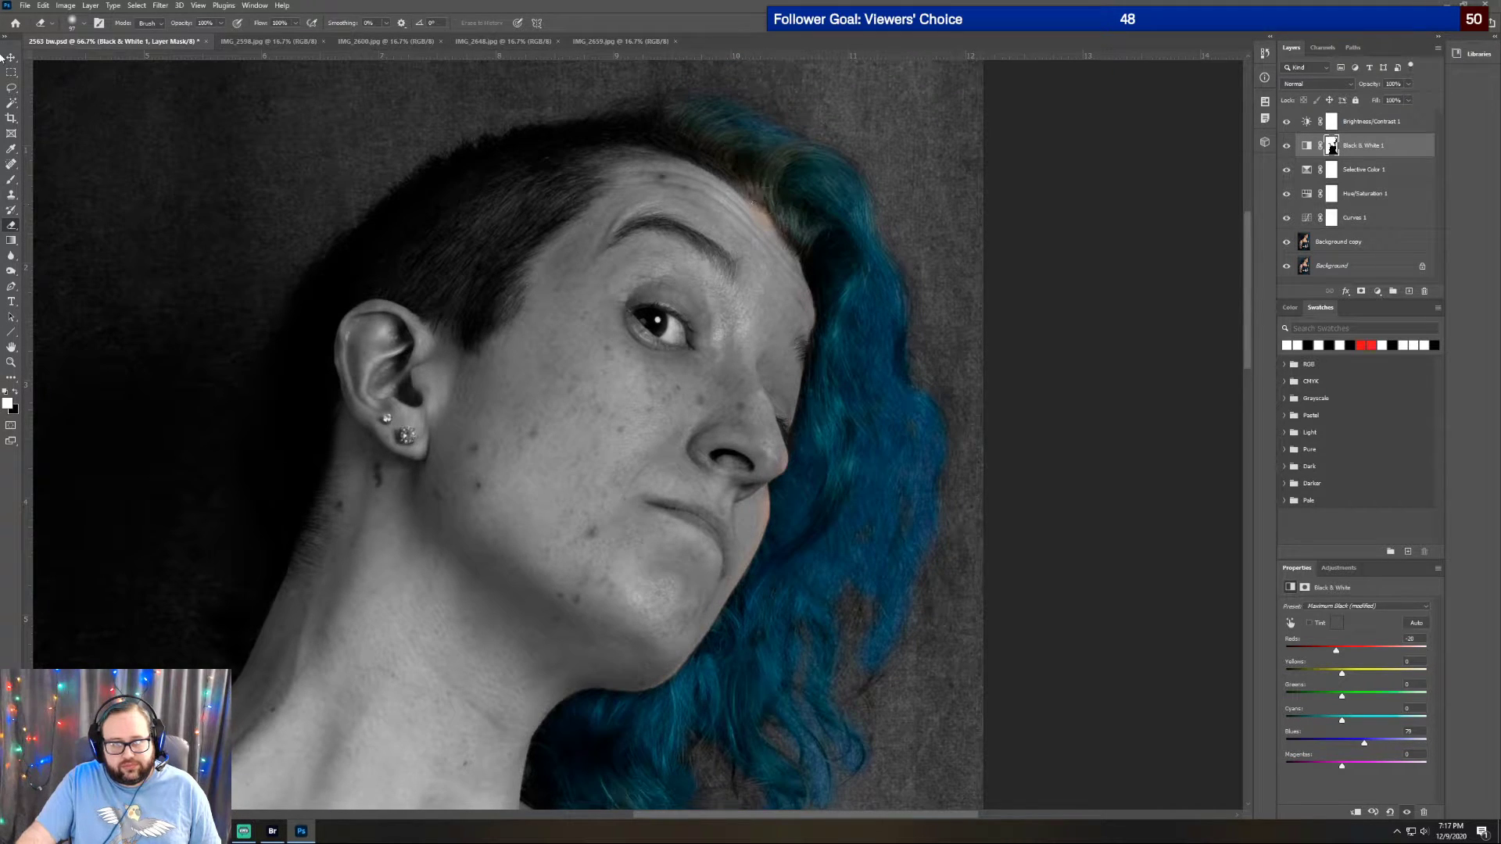
click(43, 6)
click(52, 18)
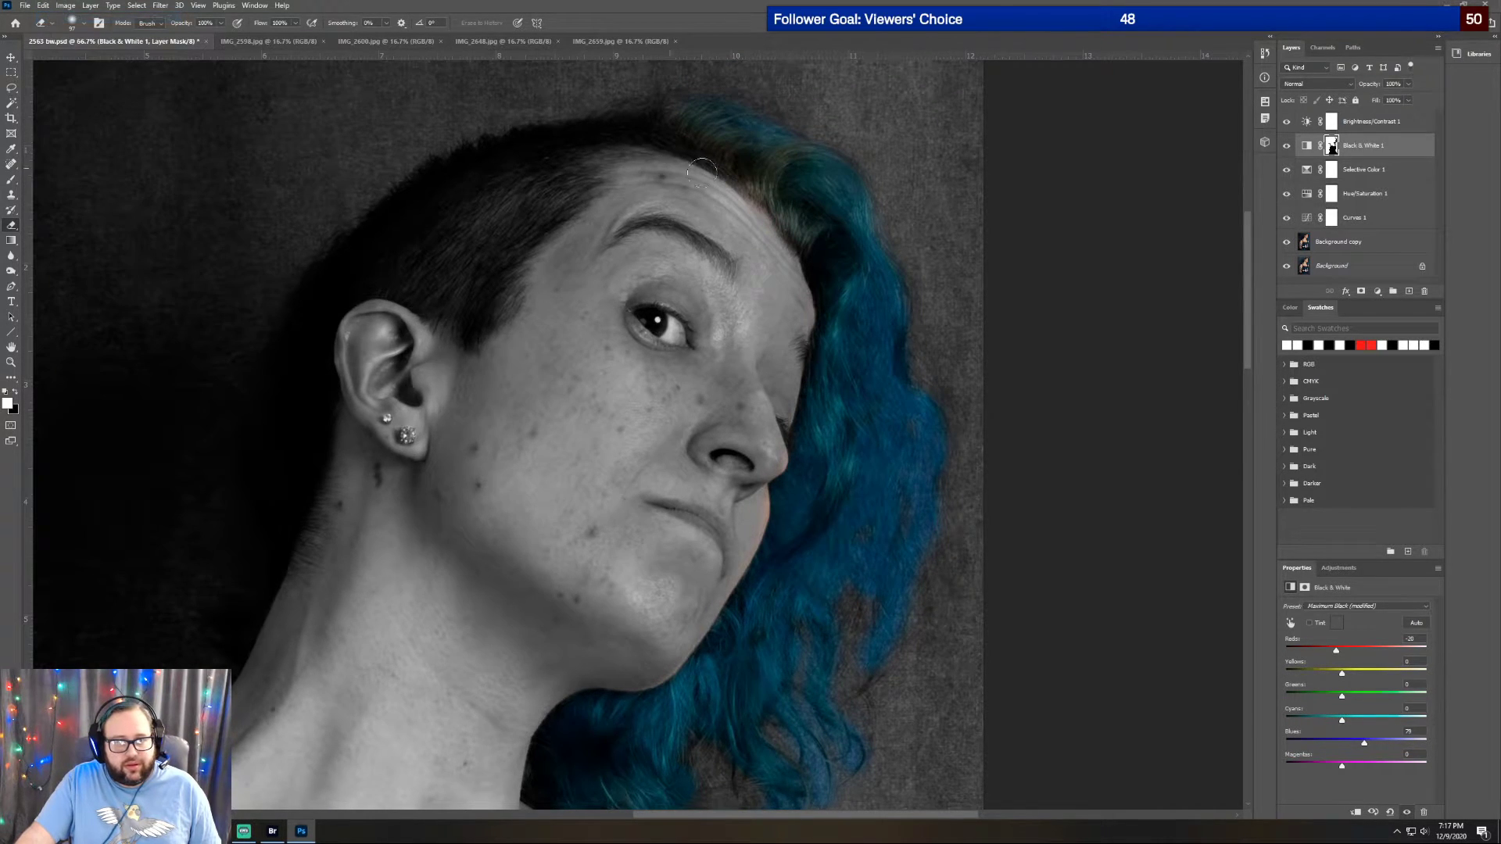
drag(758, 187, 877, 296)
scroll(876, 503, down, 3)
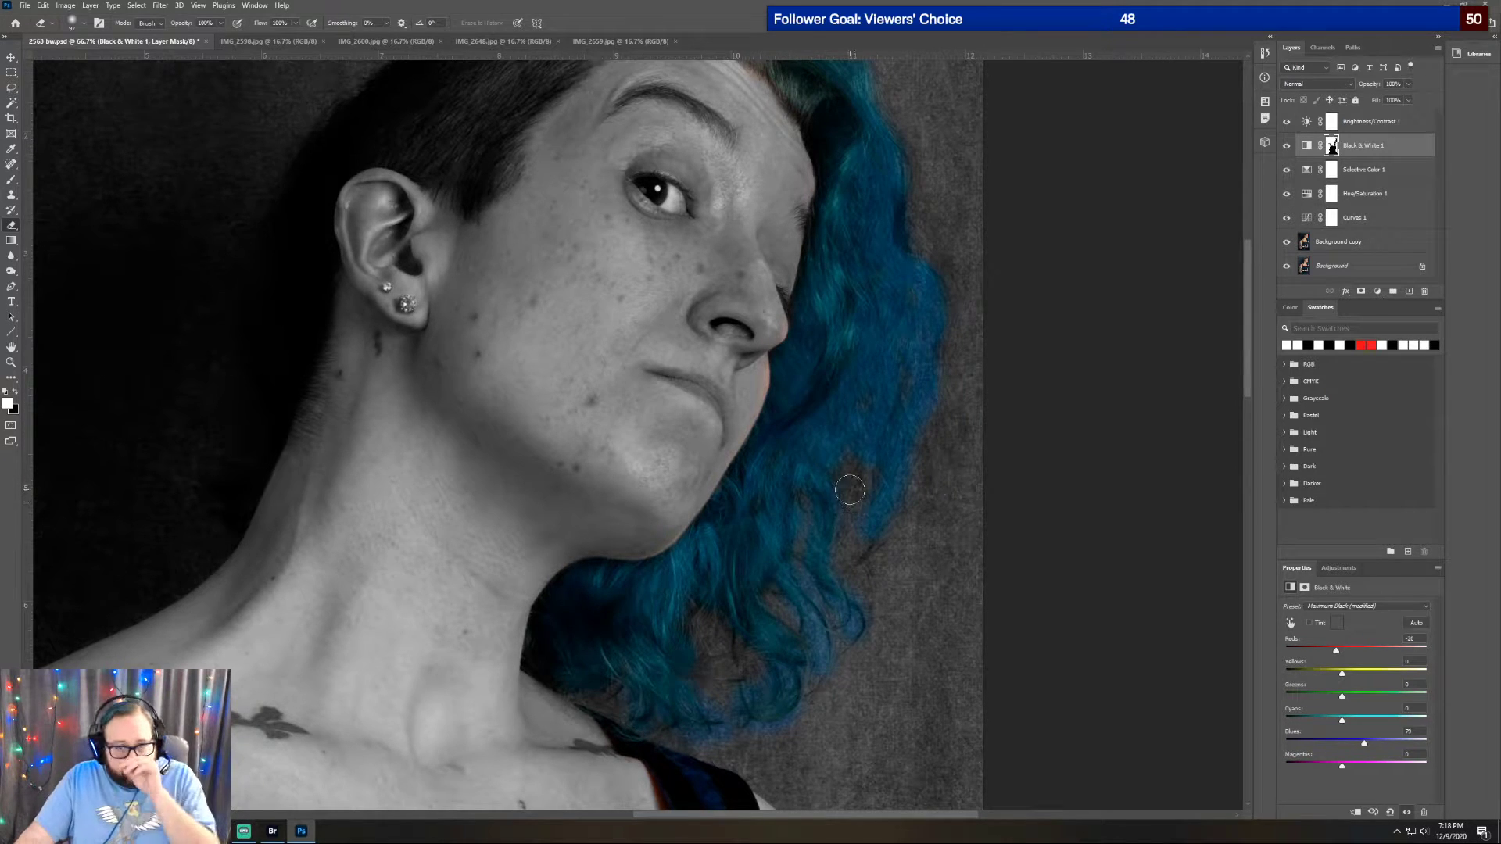
scroll(847, 497, up, 1)
scroll(569, 446, down, 2)
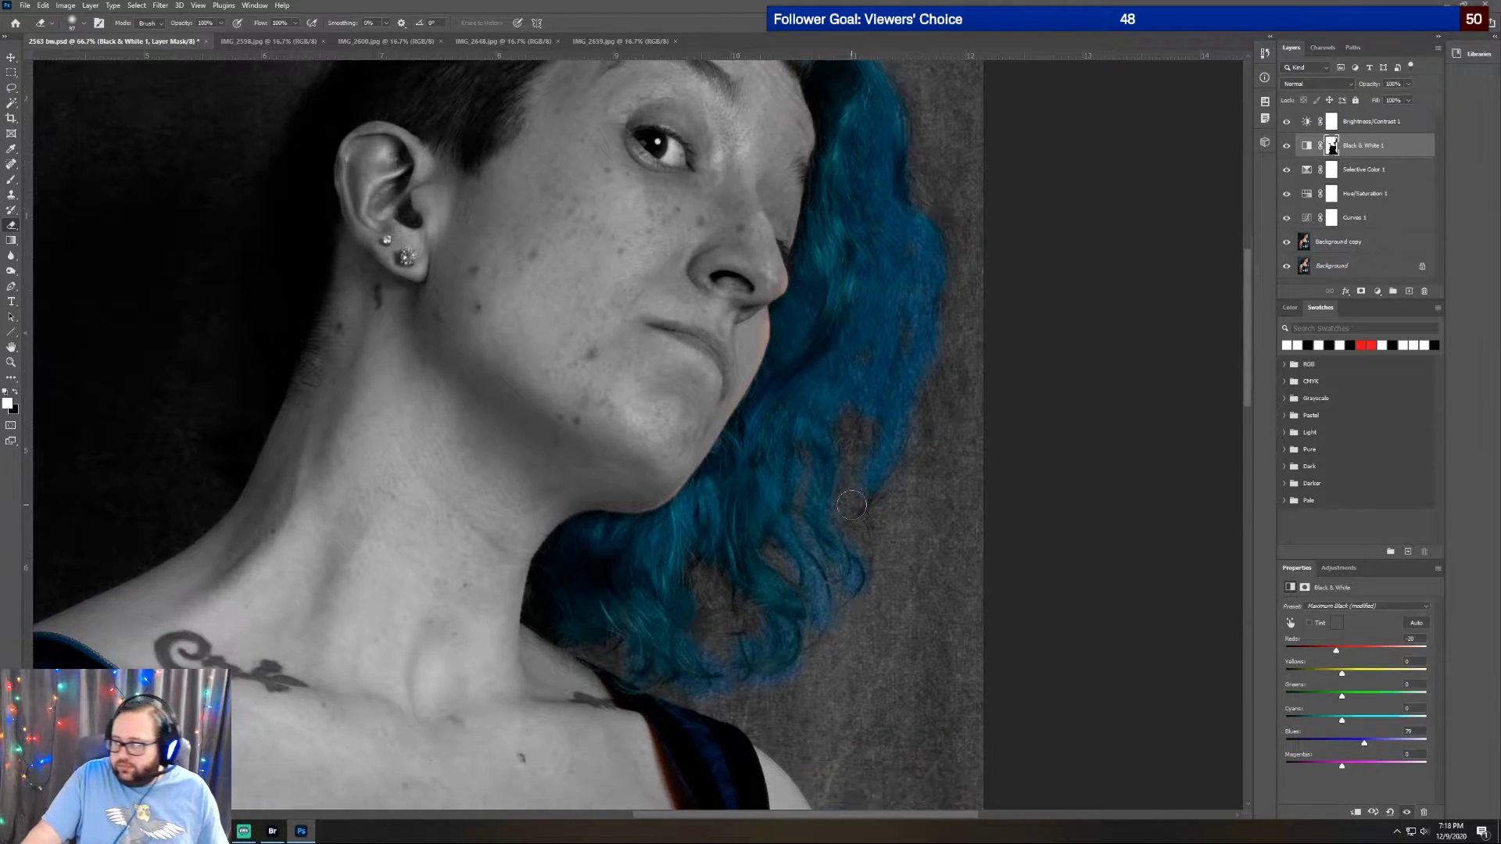
Swap the foreground and background colours and erase the blue spill around the lower hair tips and loose outer strands to return them to grey
click(11, 364)
click(90, 23)
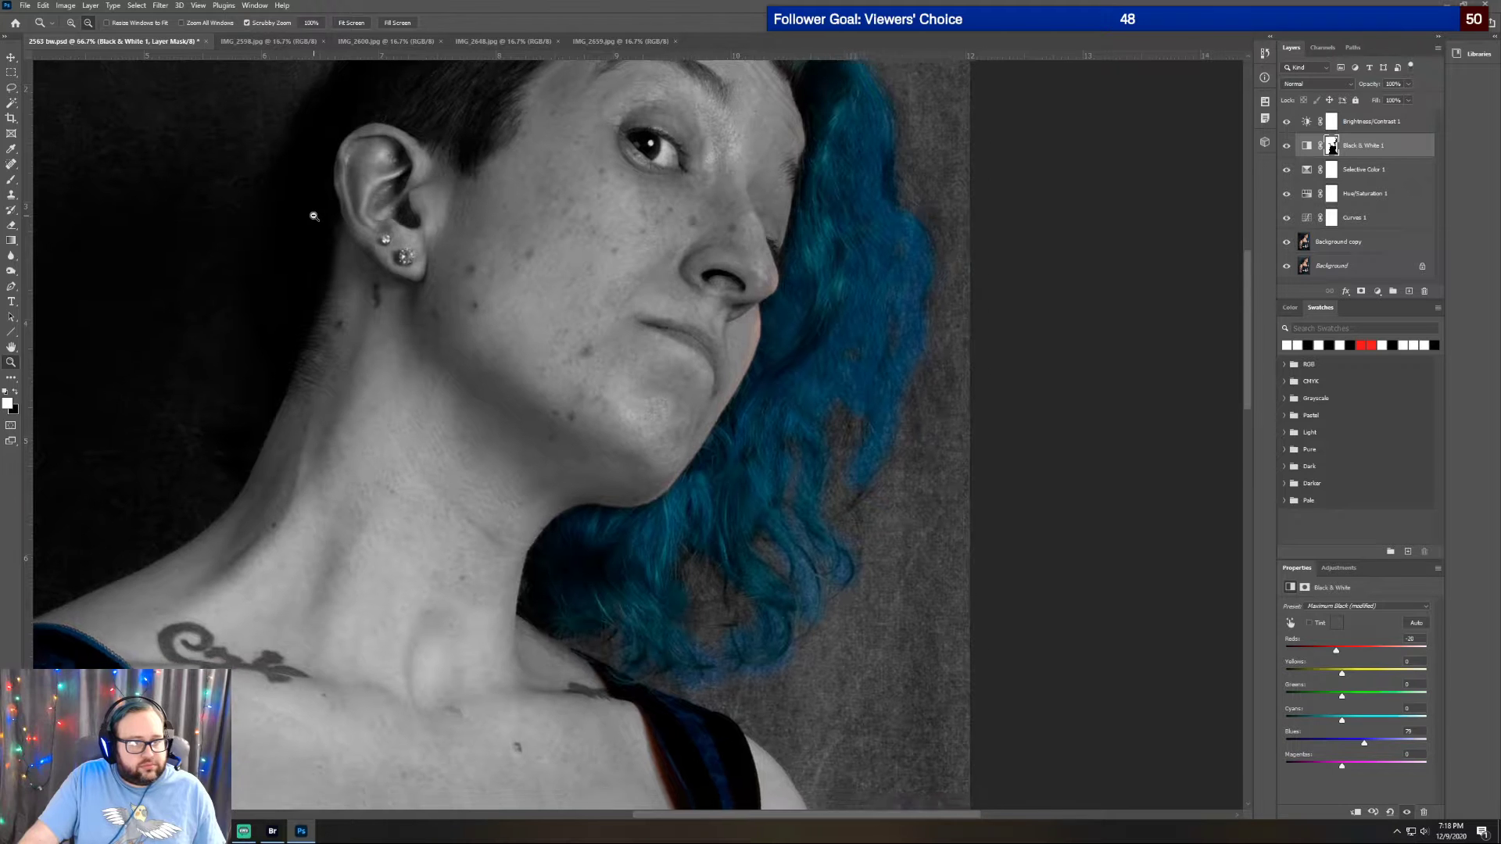
click(313, 216)
click(313, 217)
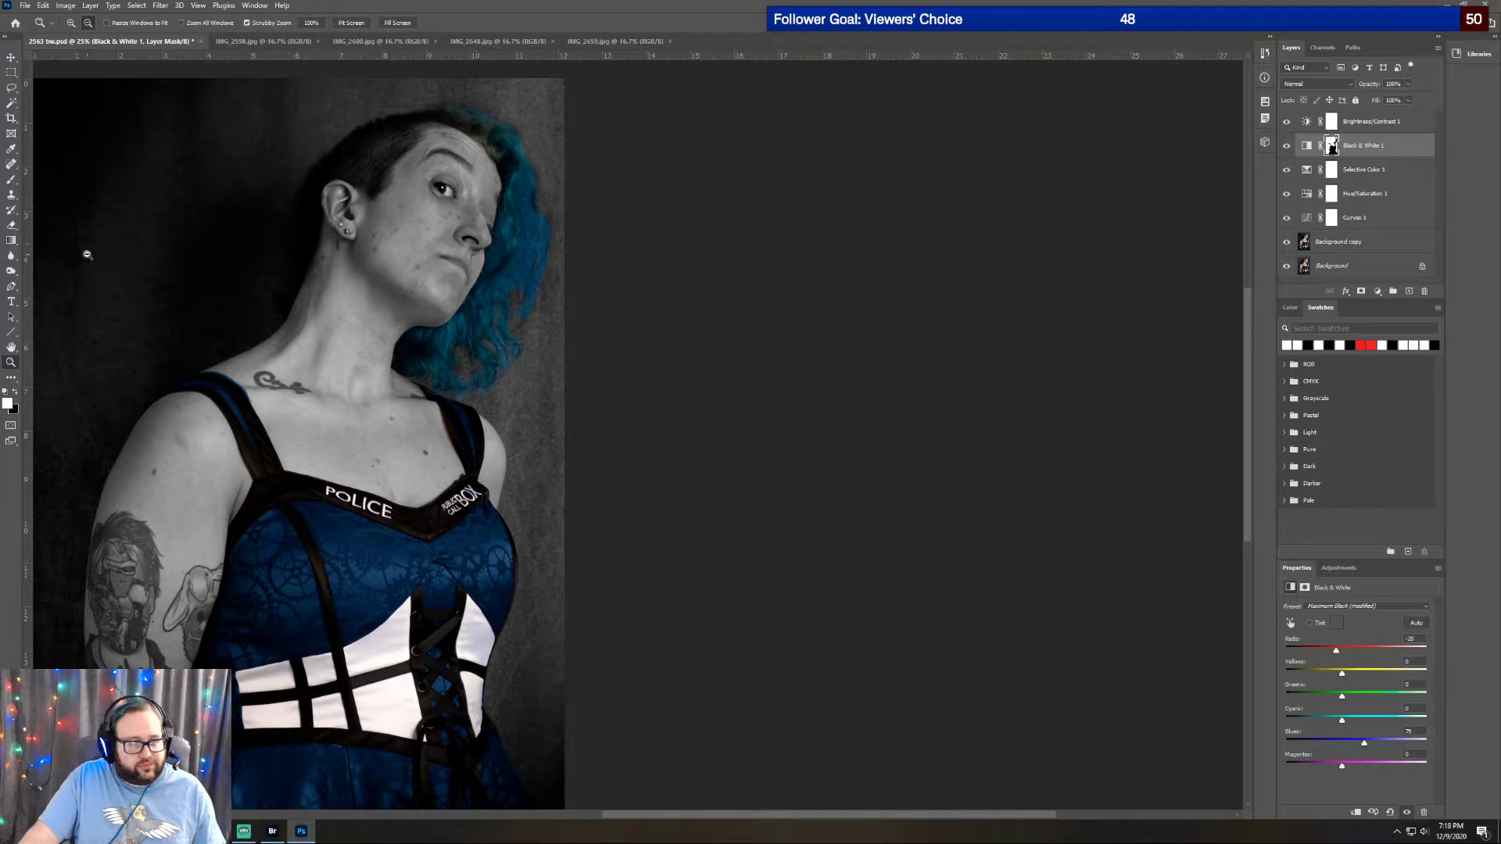
click(71, 23)
drag(409, 285, 511, 386)
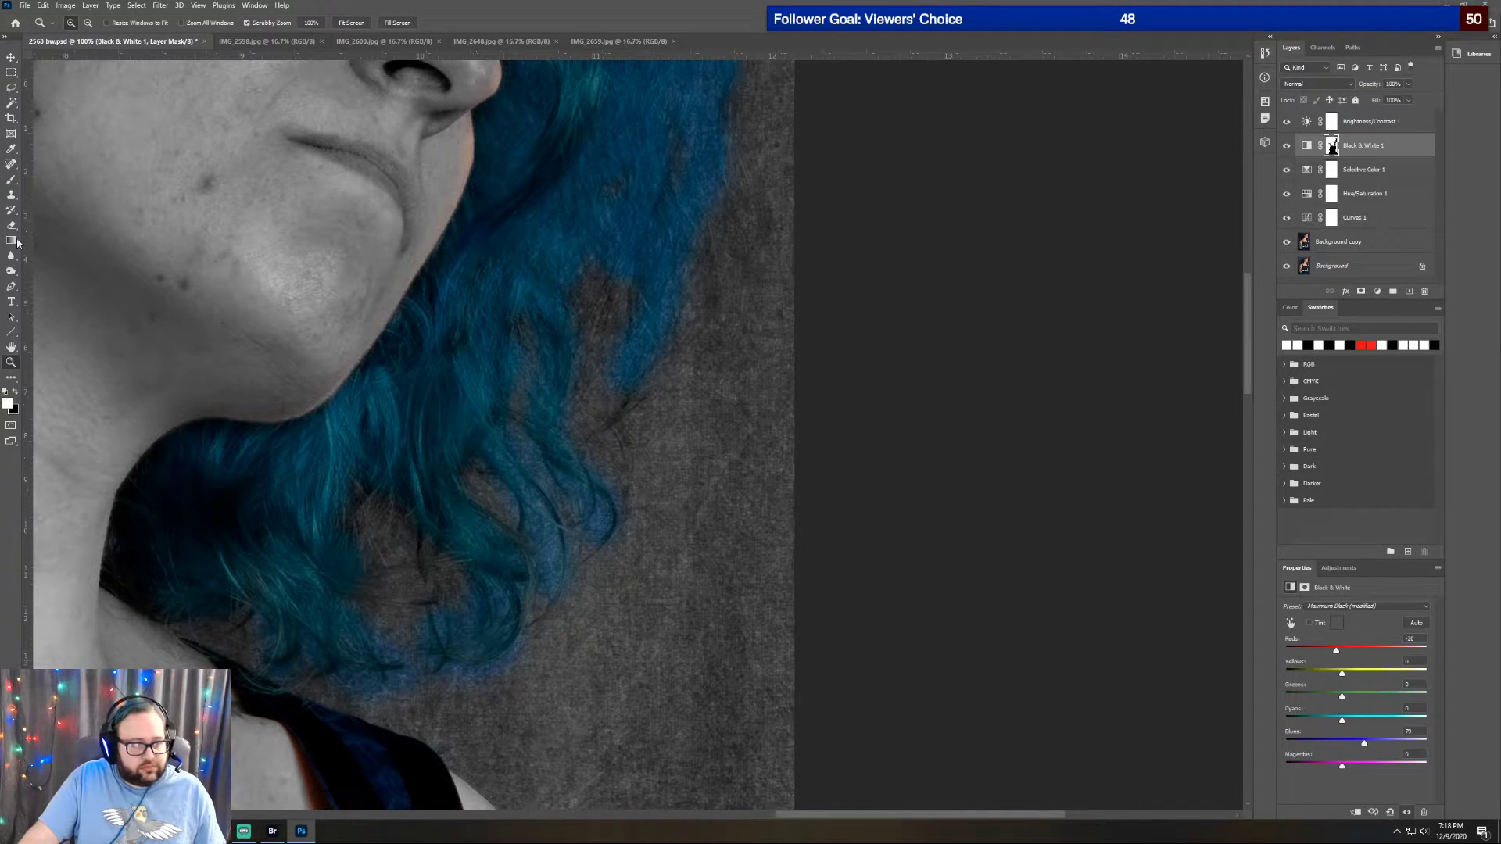
click(18, 395)
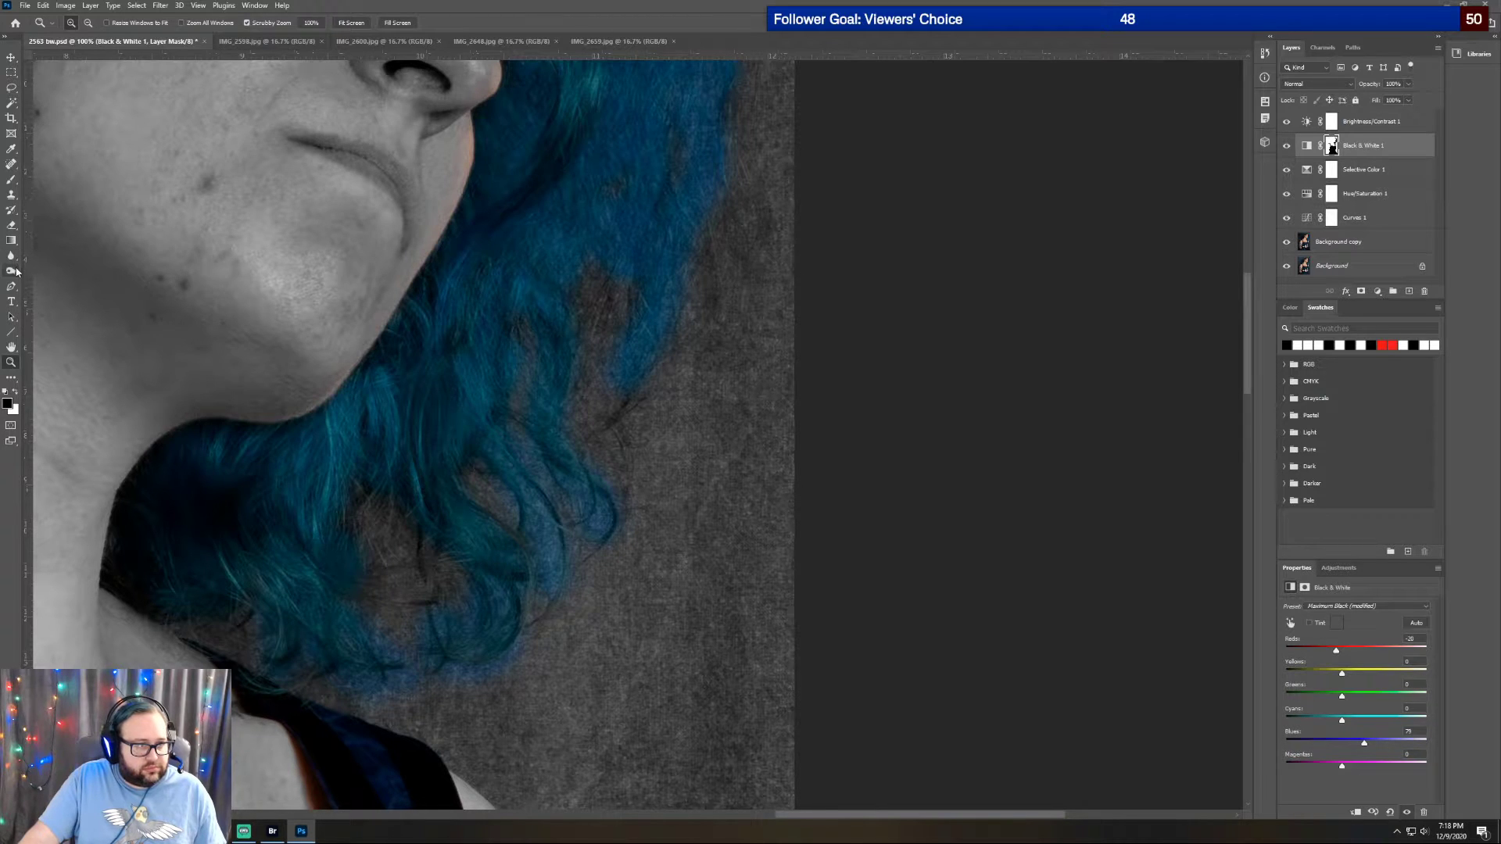
click(11, 225)
mouse_move(515, 671)
mouse_down()
mouse_move(373, 706)
mouse_move(390, 658)
mouse_move(345, 693)
mouse_move(303, 677)
mouse_up()
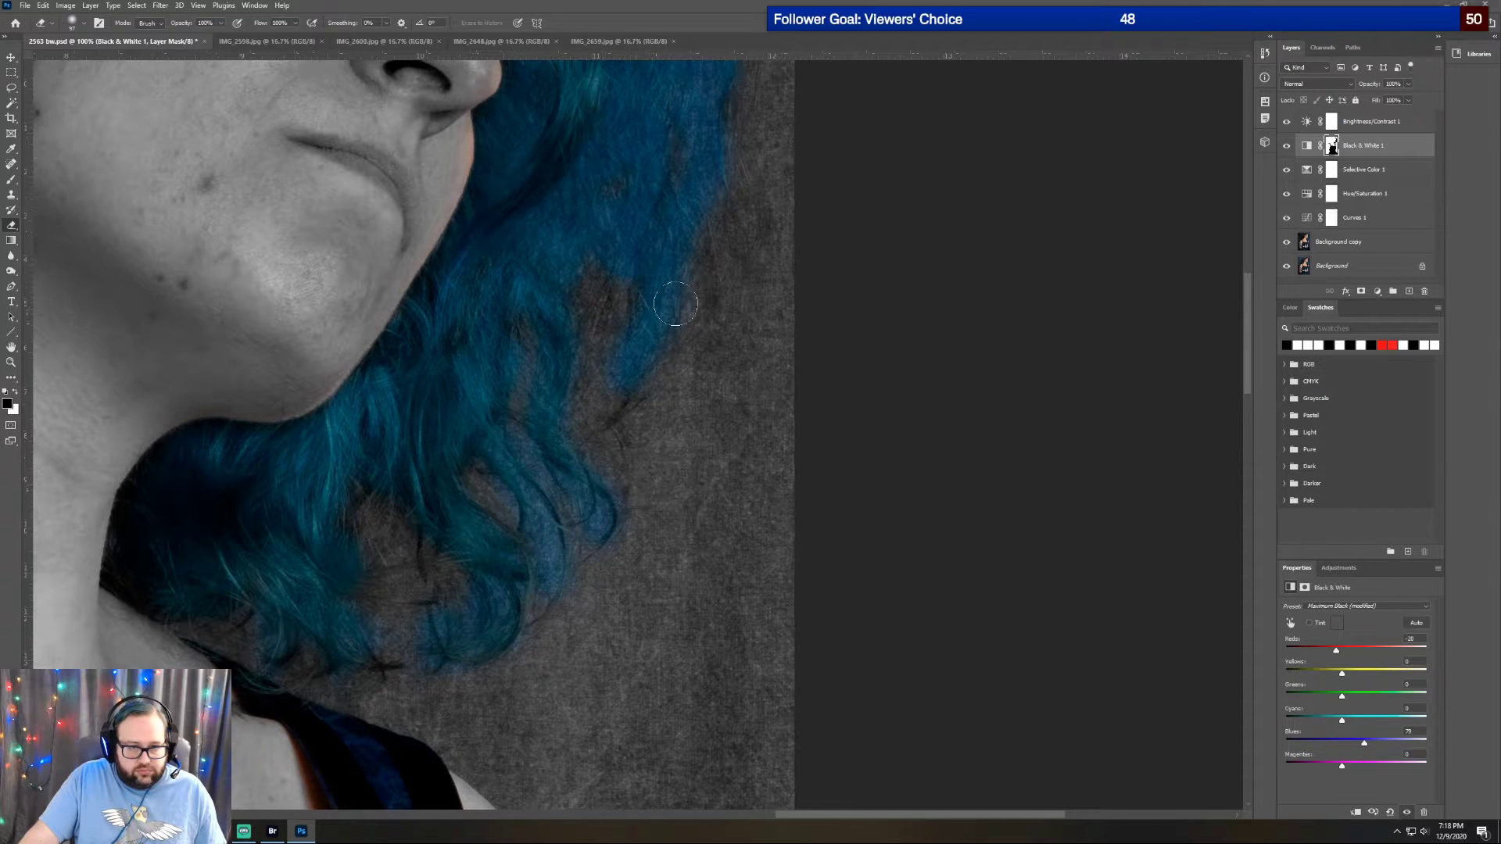
mouse_move(638, 370)
mouse_down()
mouse_move(661, 298)
mouse_move(628, 317)
mouse_move(664, 341)
mouse_move(638, 364)
mouse_up()
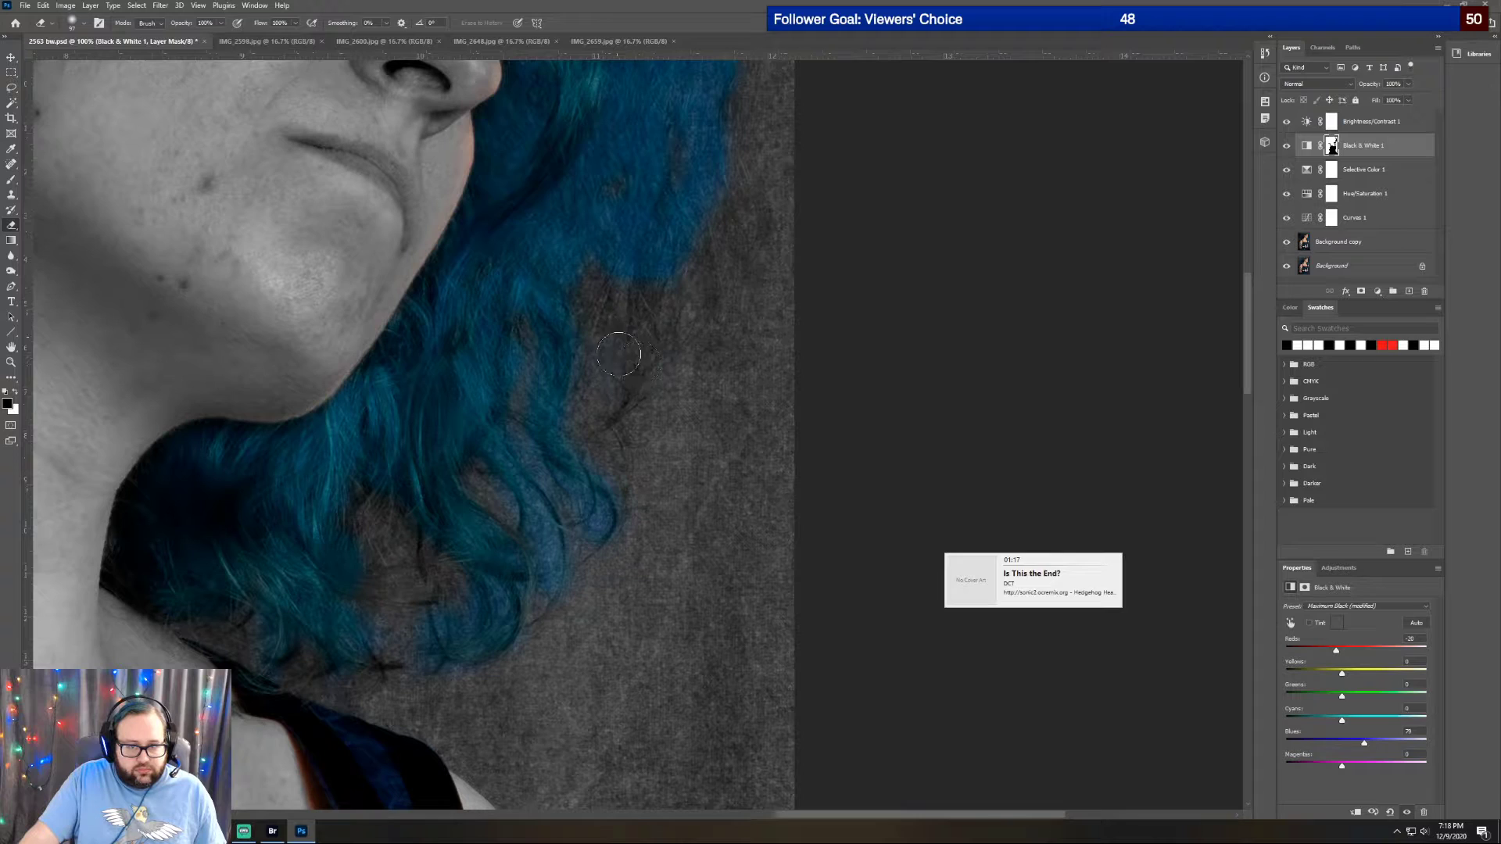
mouse_move(525, 431)
mouse_down()
mouse_move(555, 571)
mouse_move(543, 598)
mouse_move(520, 446)
mouse_move(526, 481)
mouse_up()
Examine the edges of the coloured hair against the face and backdrop from the crown down to the tips
scroll(637, 433, up, 1)
scroll(638, 432, up, 10)
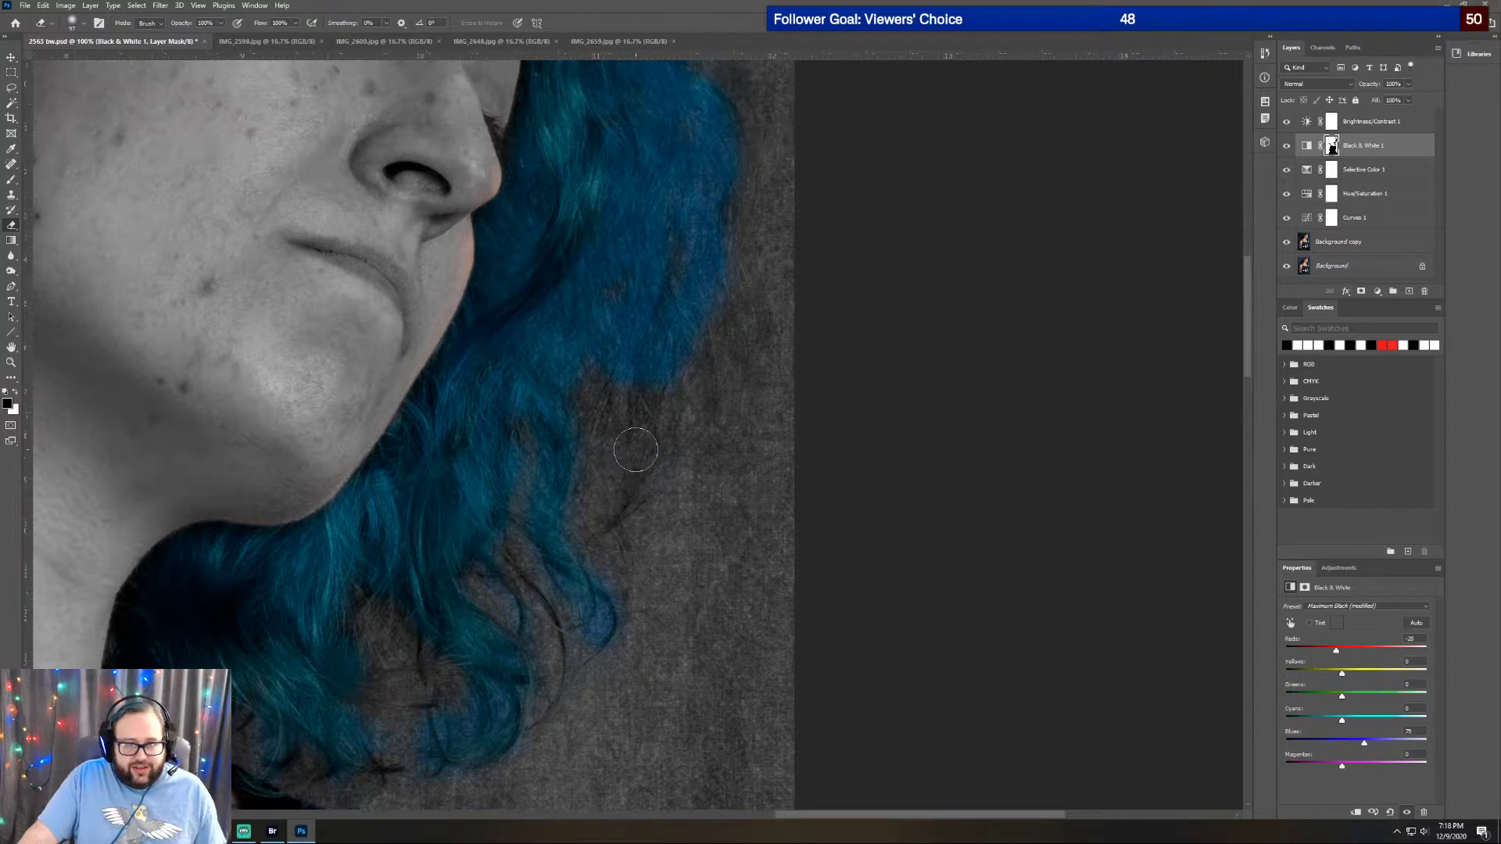
scroll(697, 532, up, 3)
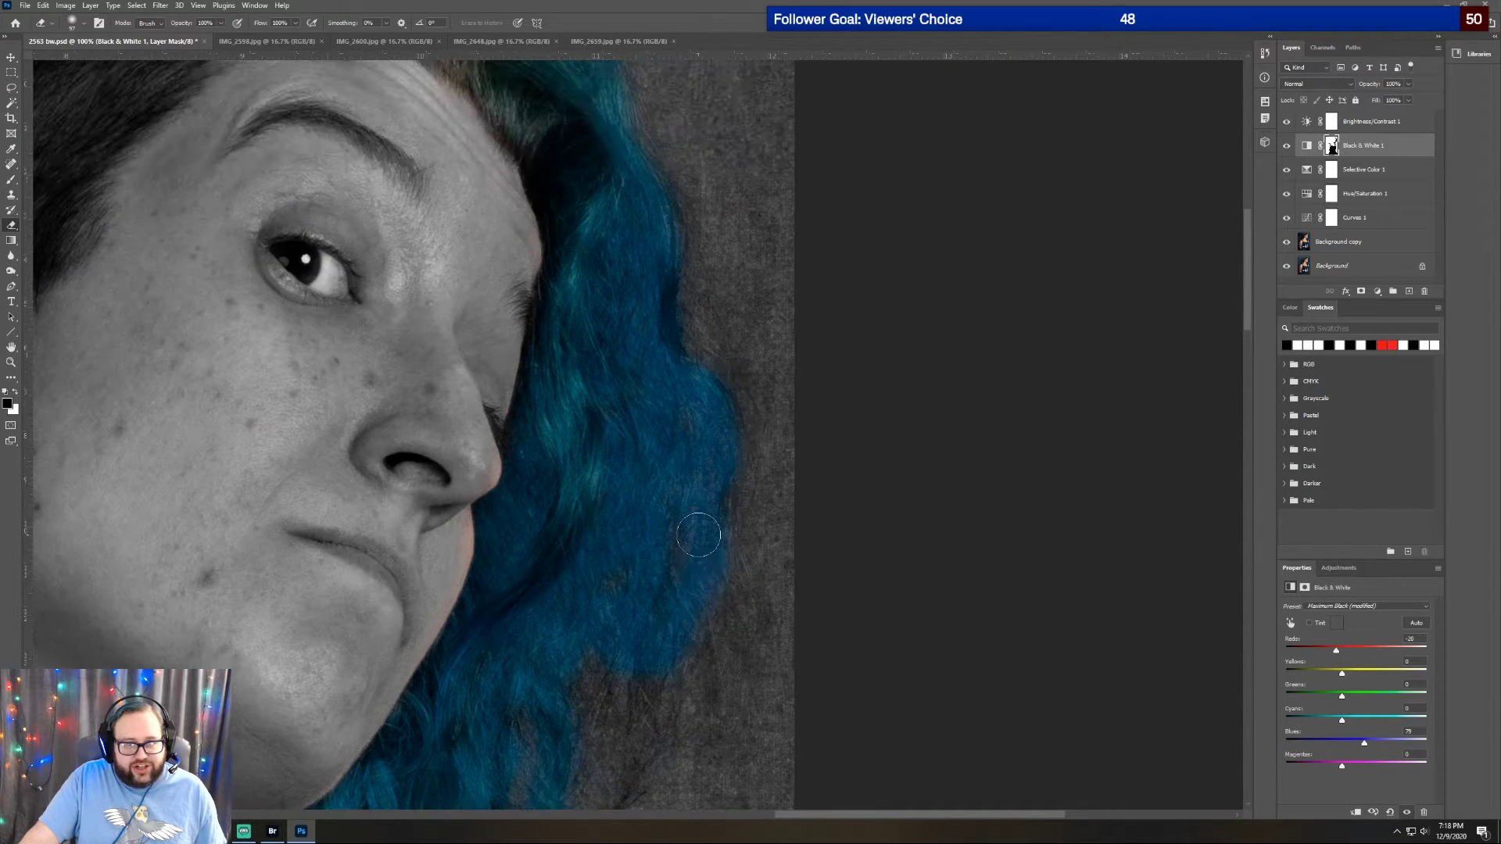
scroll(626, 375, down, 1)
scroll(629, 462, down, 1)
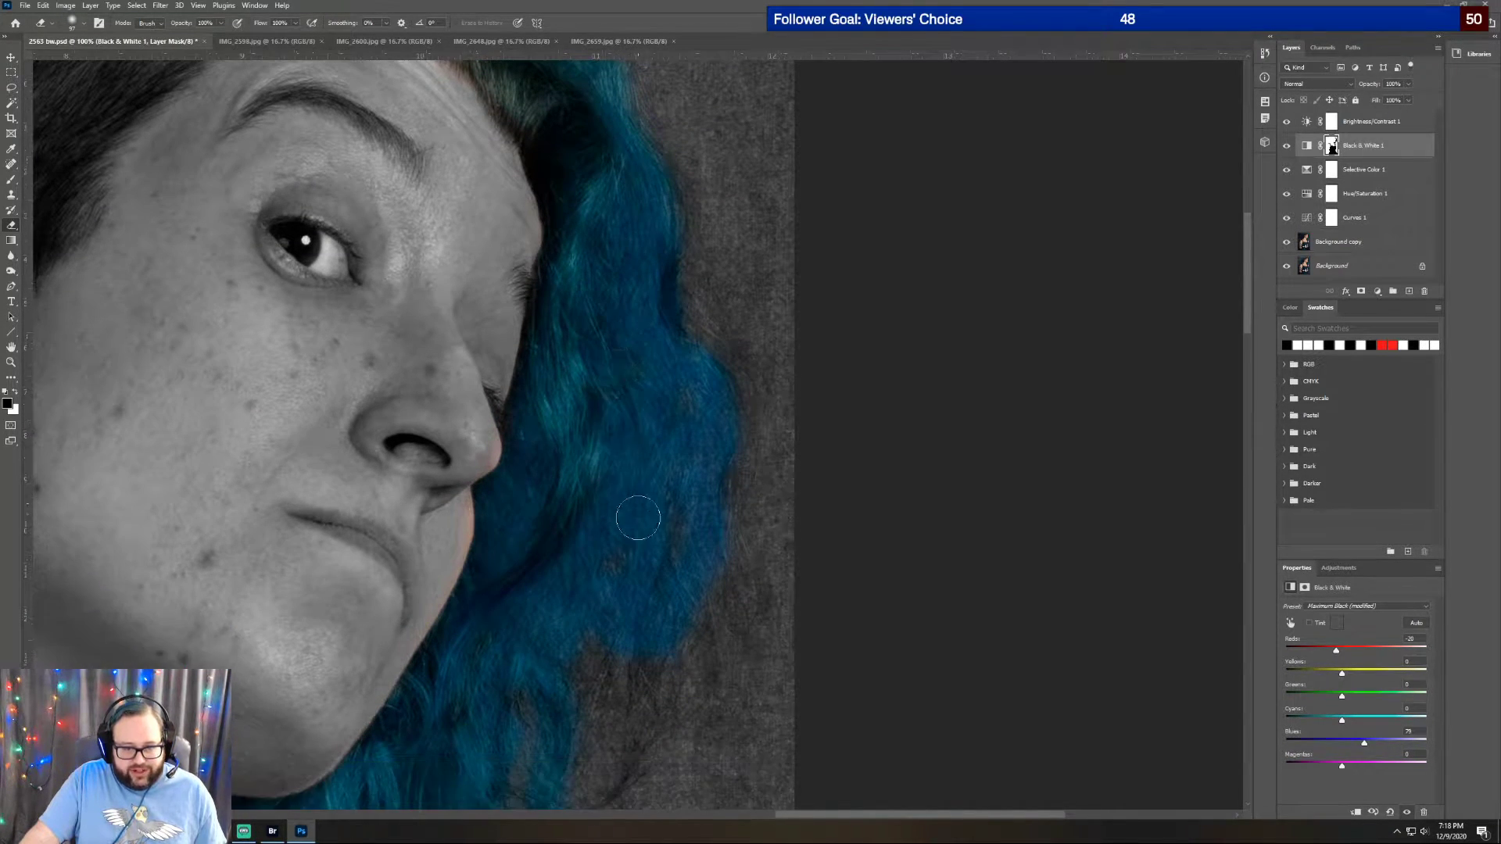
scroll(654, 606, down, 1)
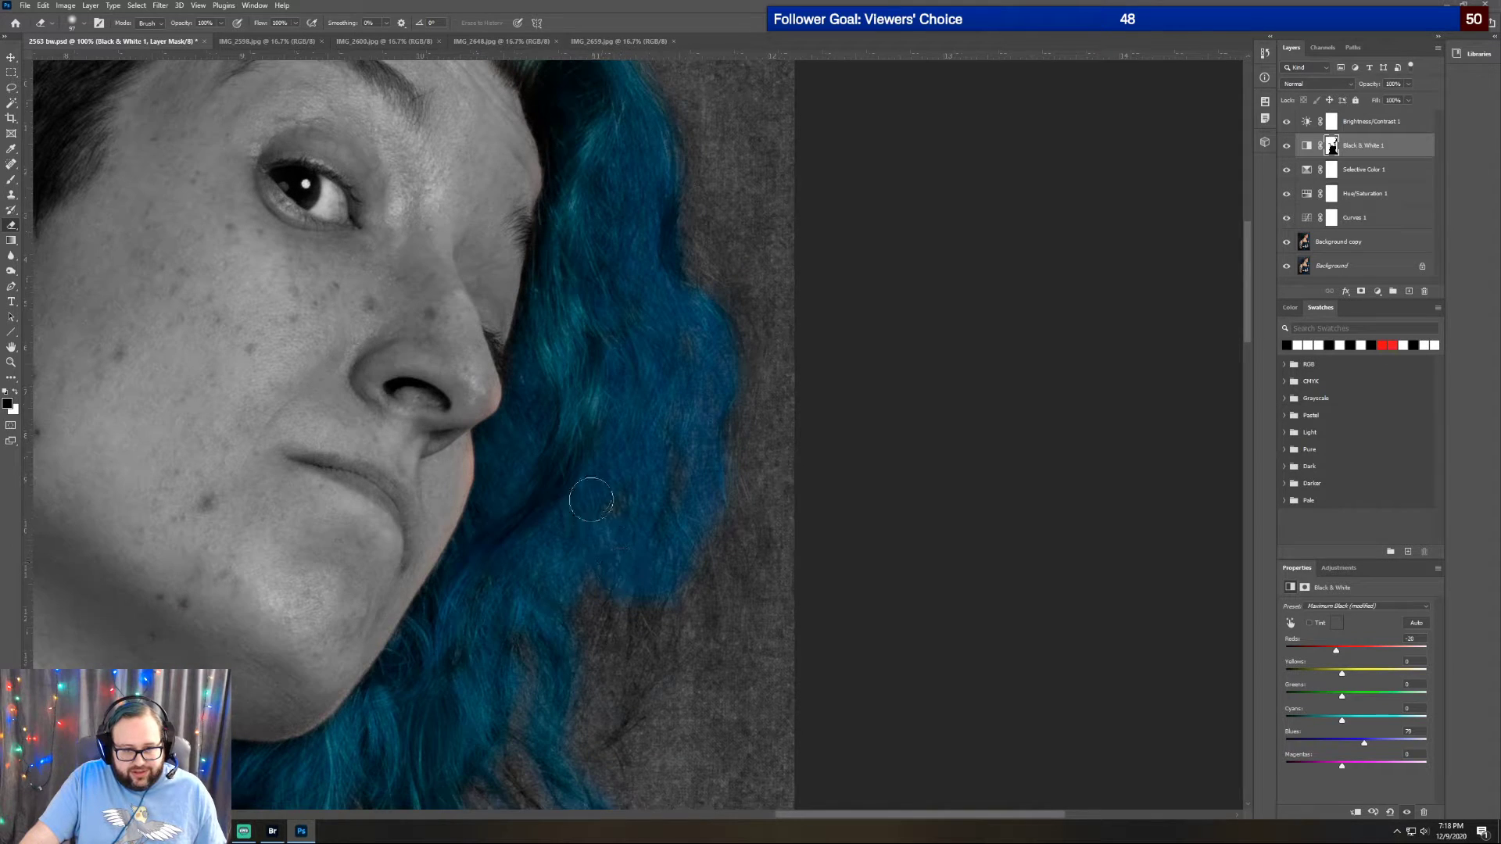
scroll(590, 469, down, 3)
scroll(591, 492, down, 2)
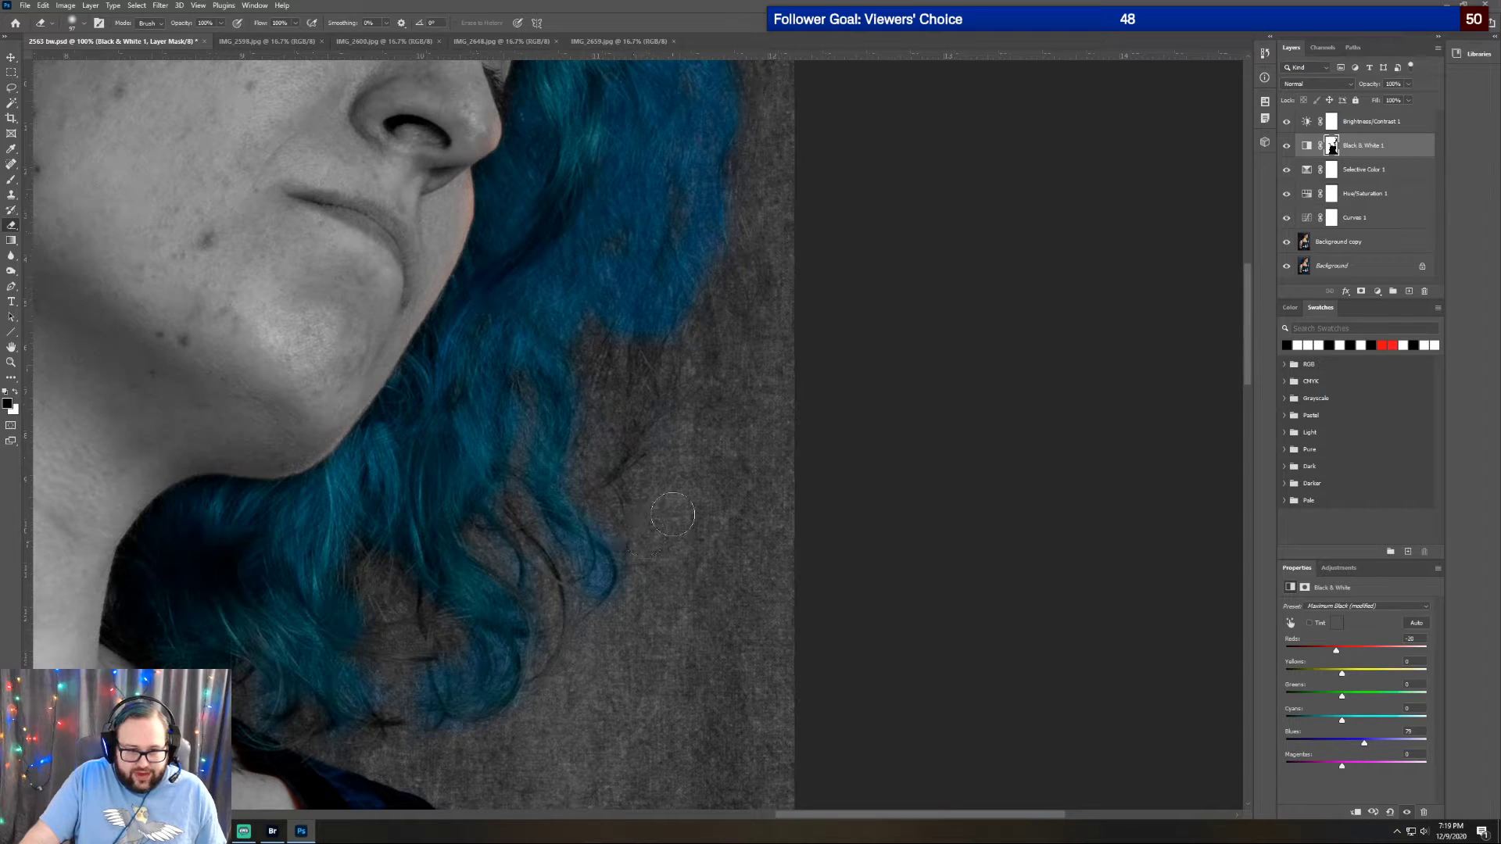
scroll(674, 513, up, 1)
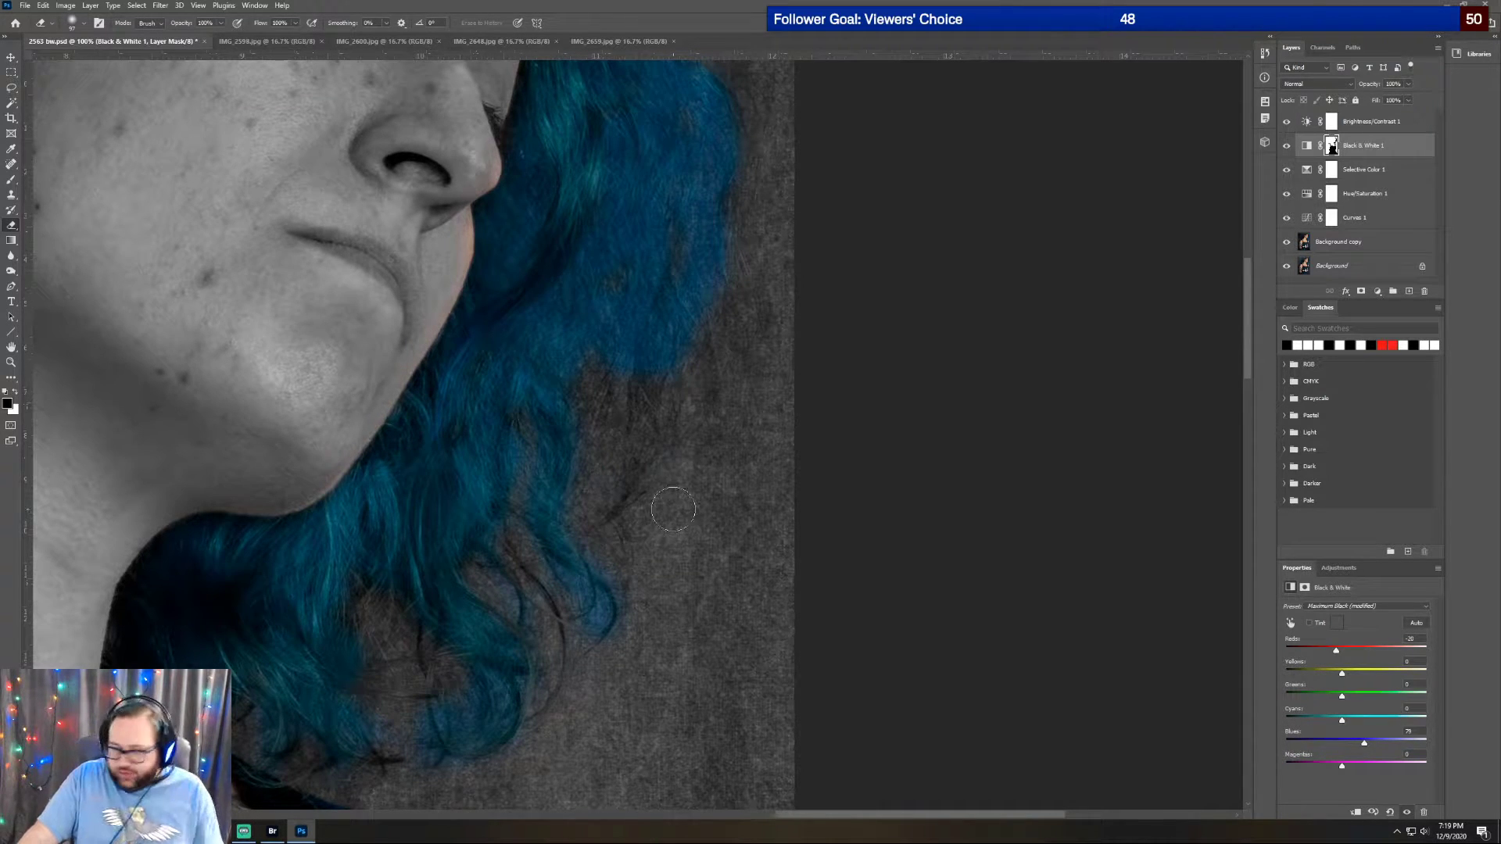
scroll(674, 516, up, 5)
scroll(688, 543, up, 4)
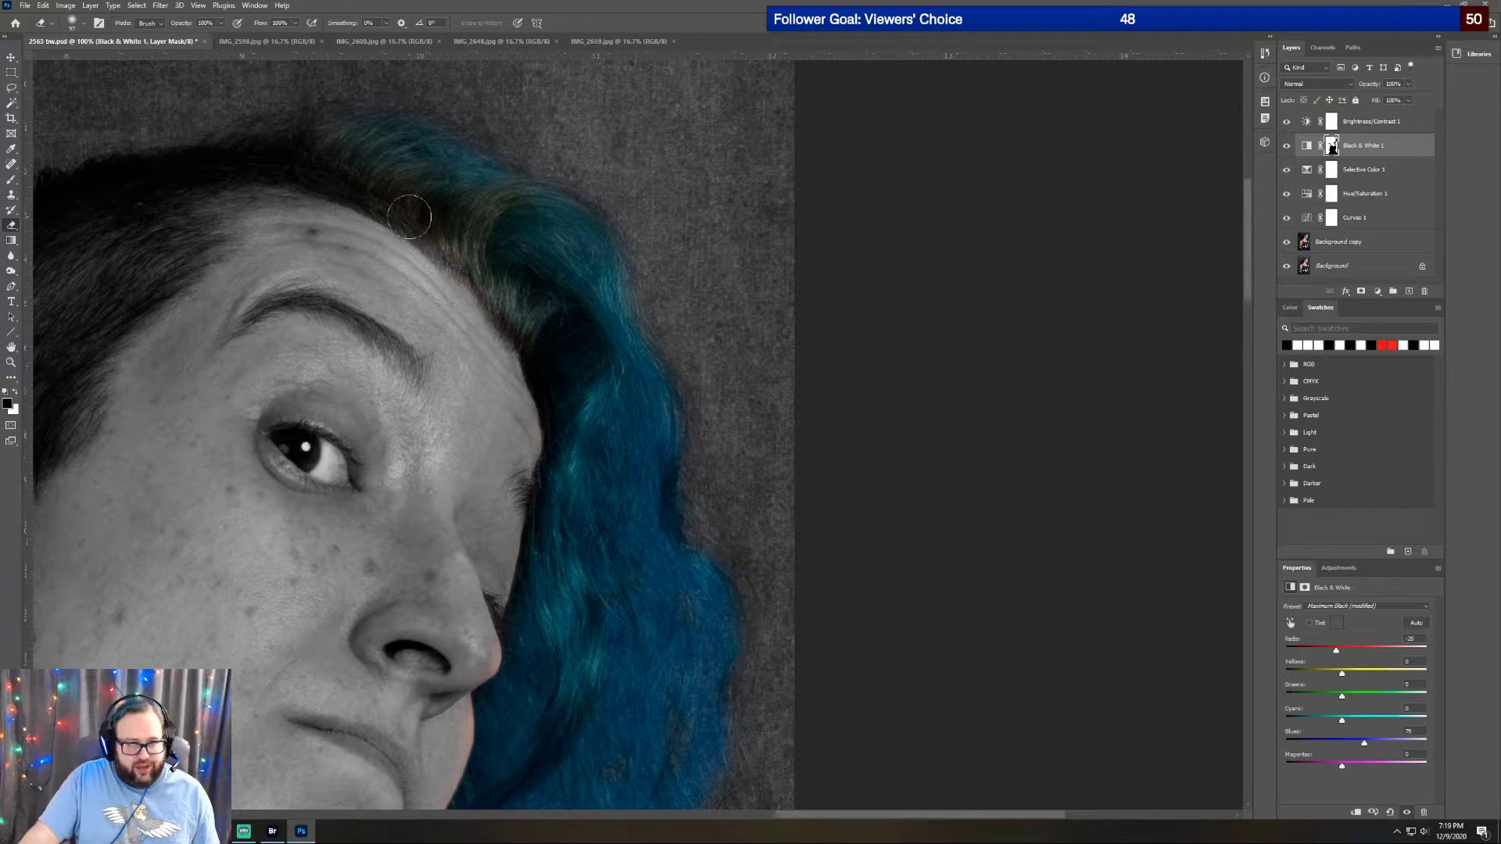
scroll(586, 346, down, 5)
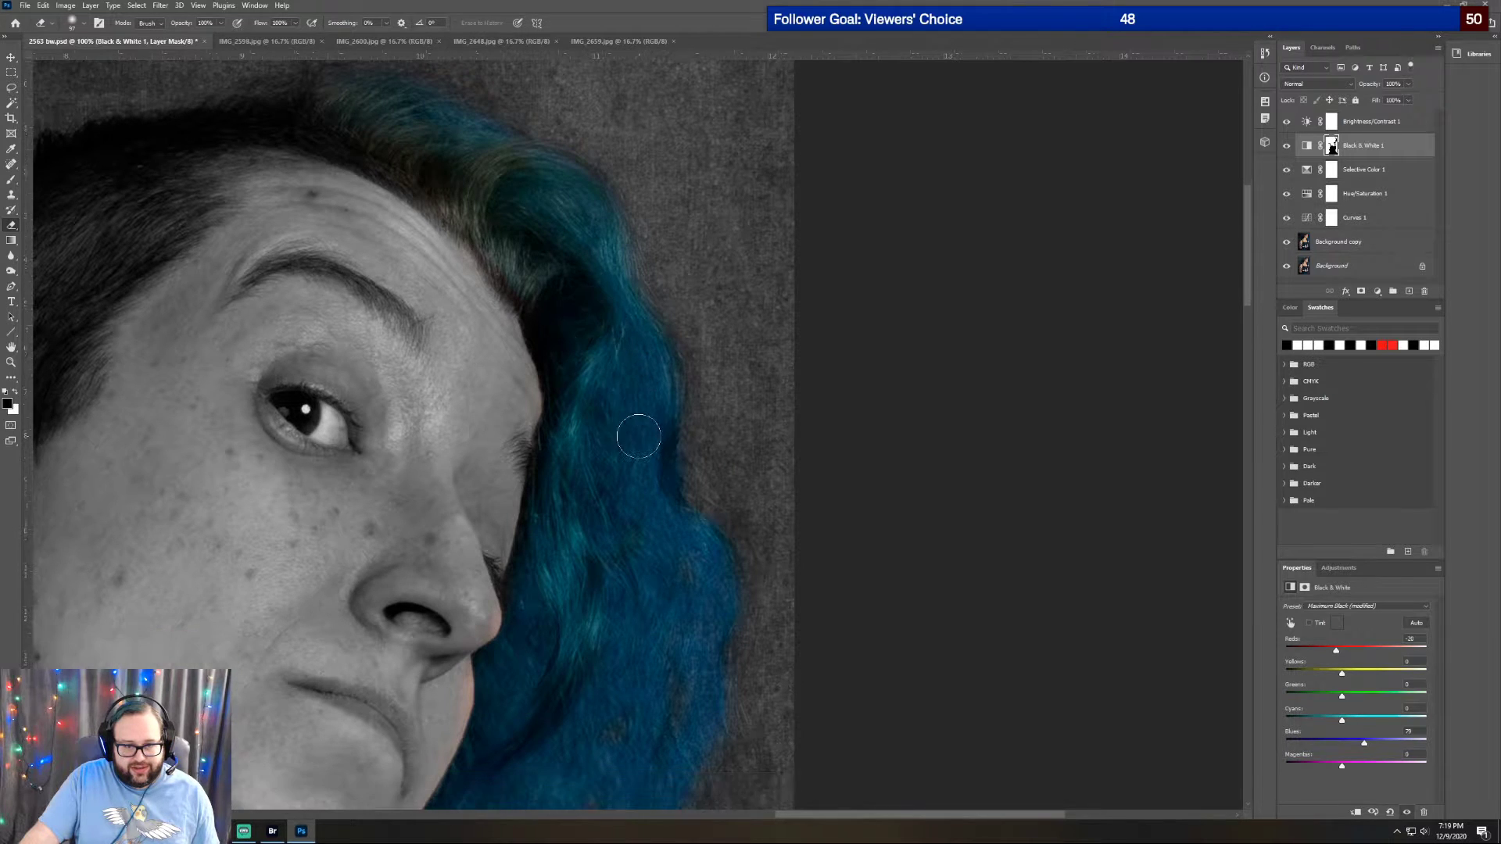
scroll(636, 446, down, 1)
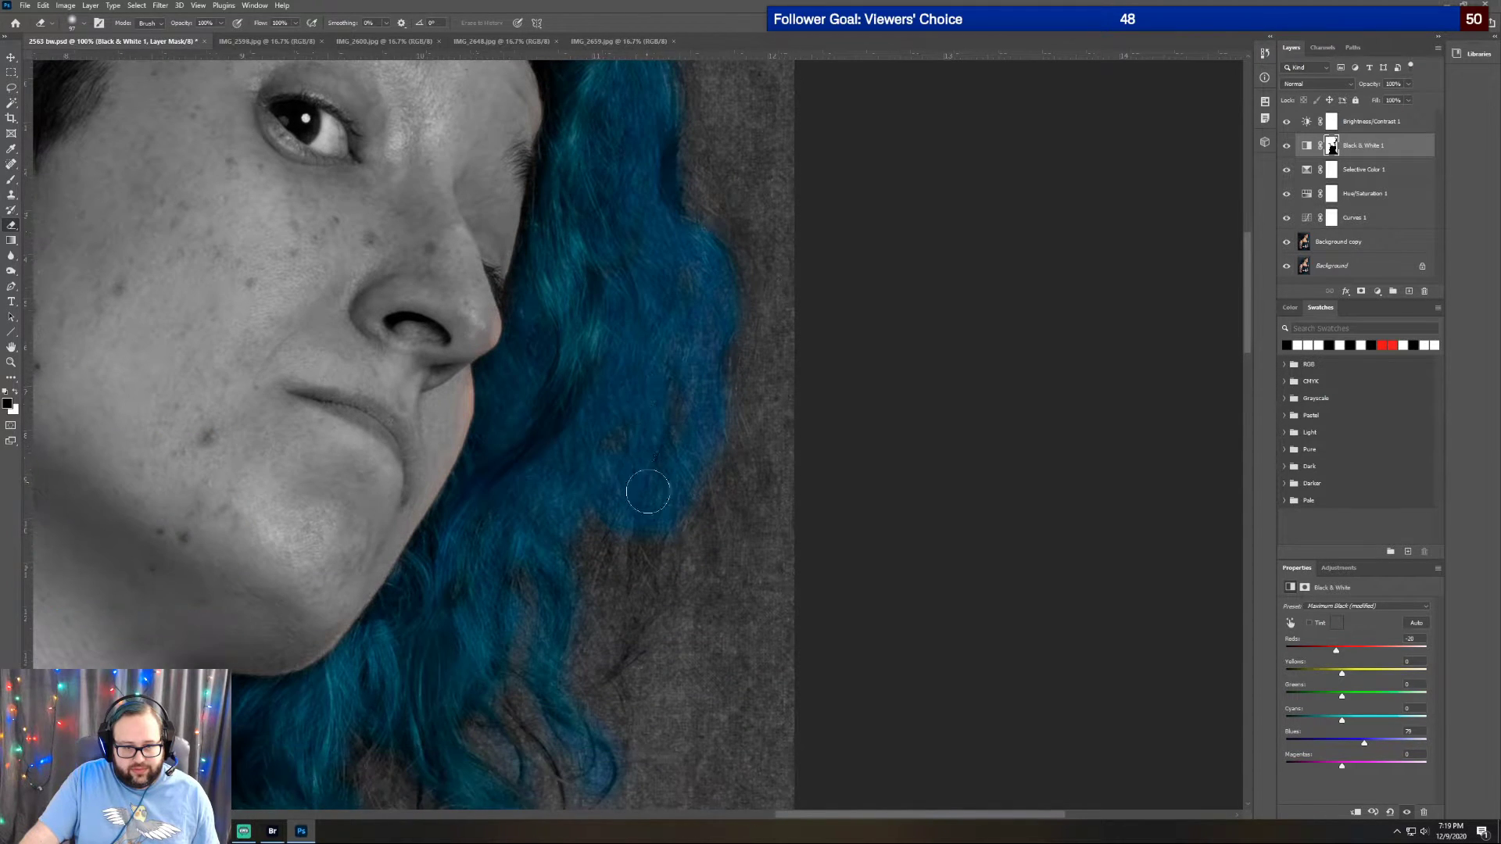
Erase the blue spill along the lower outer edge of the coloured curls so the backdrop there returns to grey
mouse_move(687, 510)
mouse_down()
mouse_move(730, 418)
mouse_move(685, 497)
mouse_up()
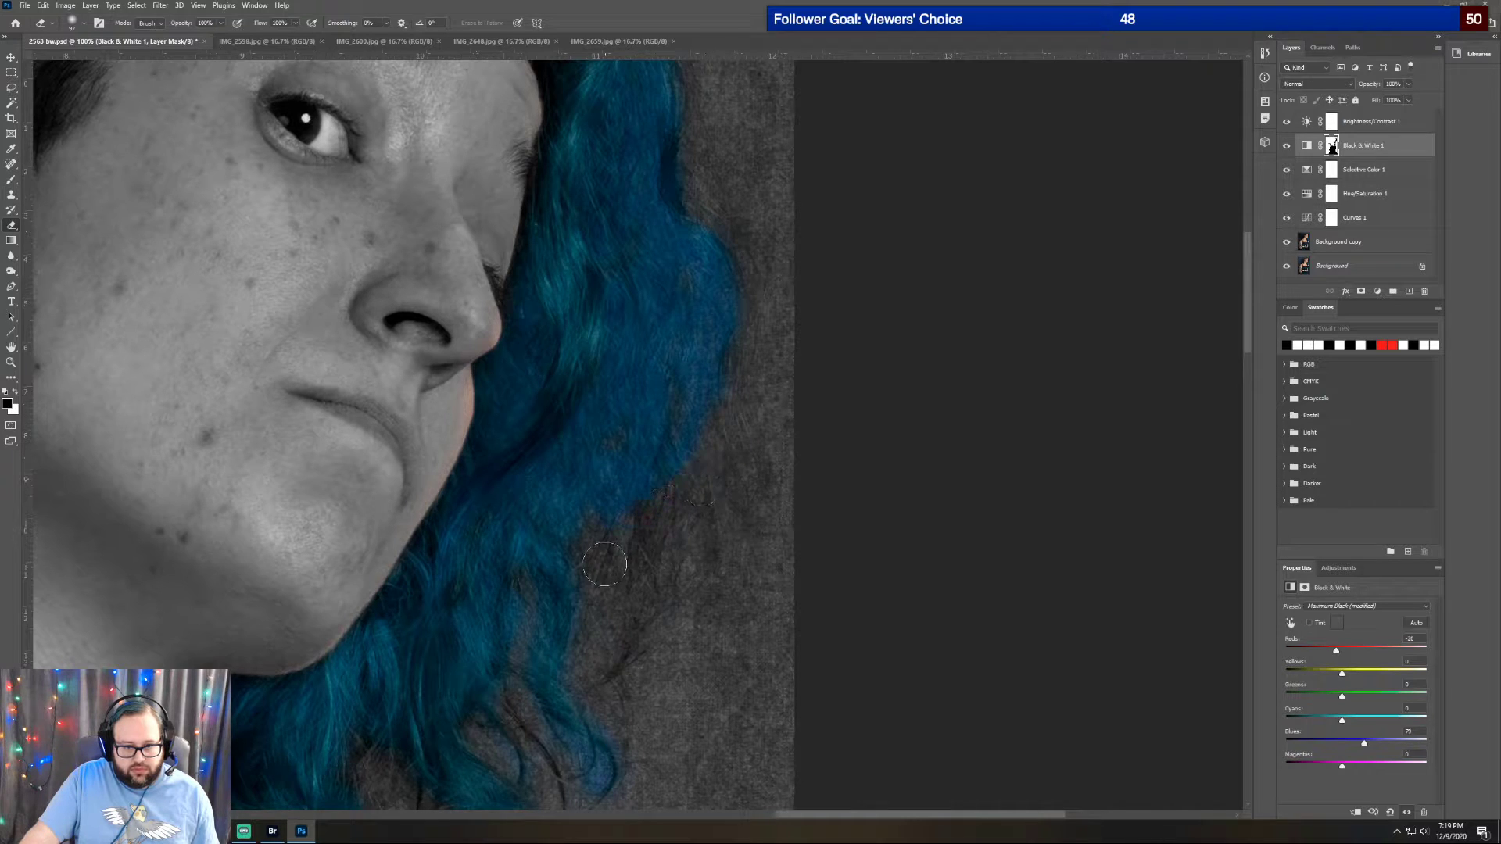
scroll(693, 484, down, 3)
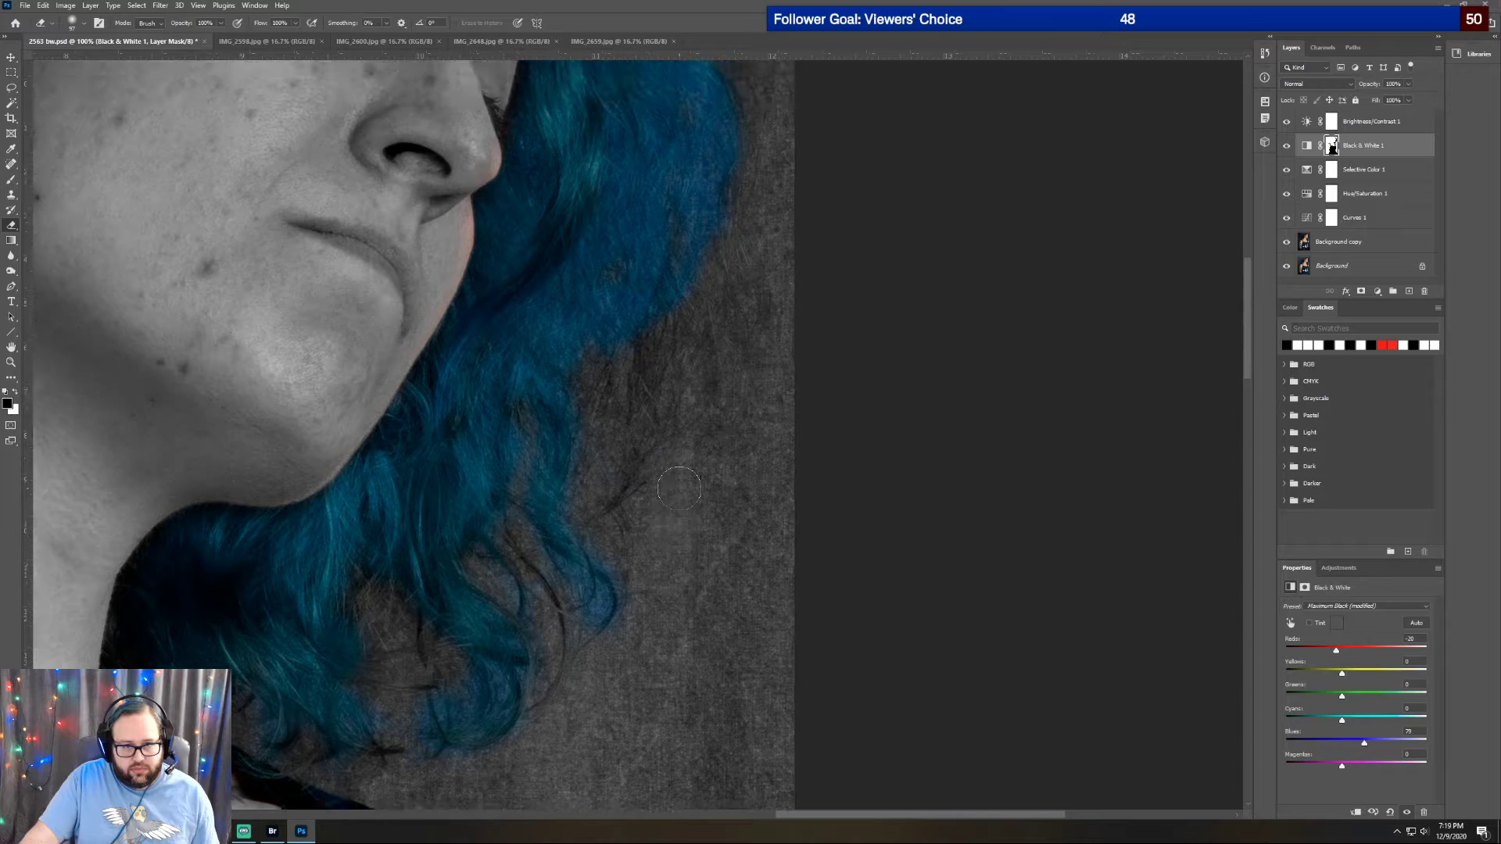
scroll(678, 489, up, 1)
scroll(679, 489, up, 1)
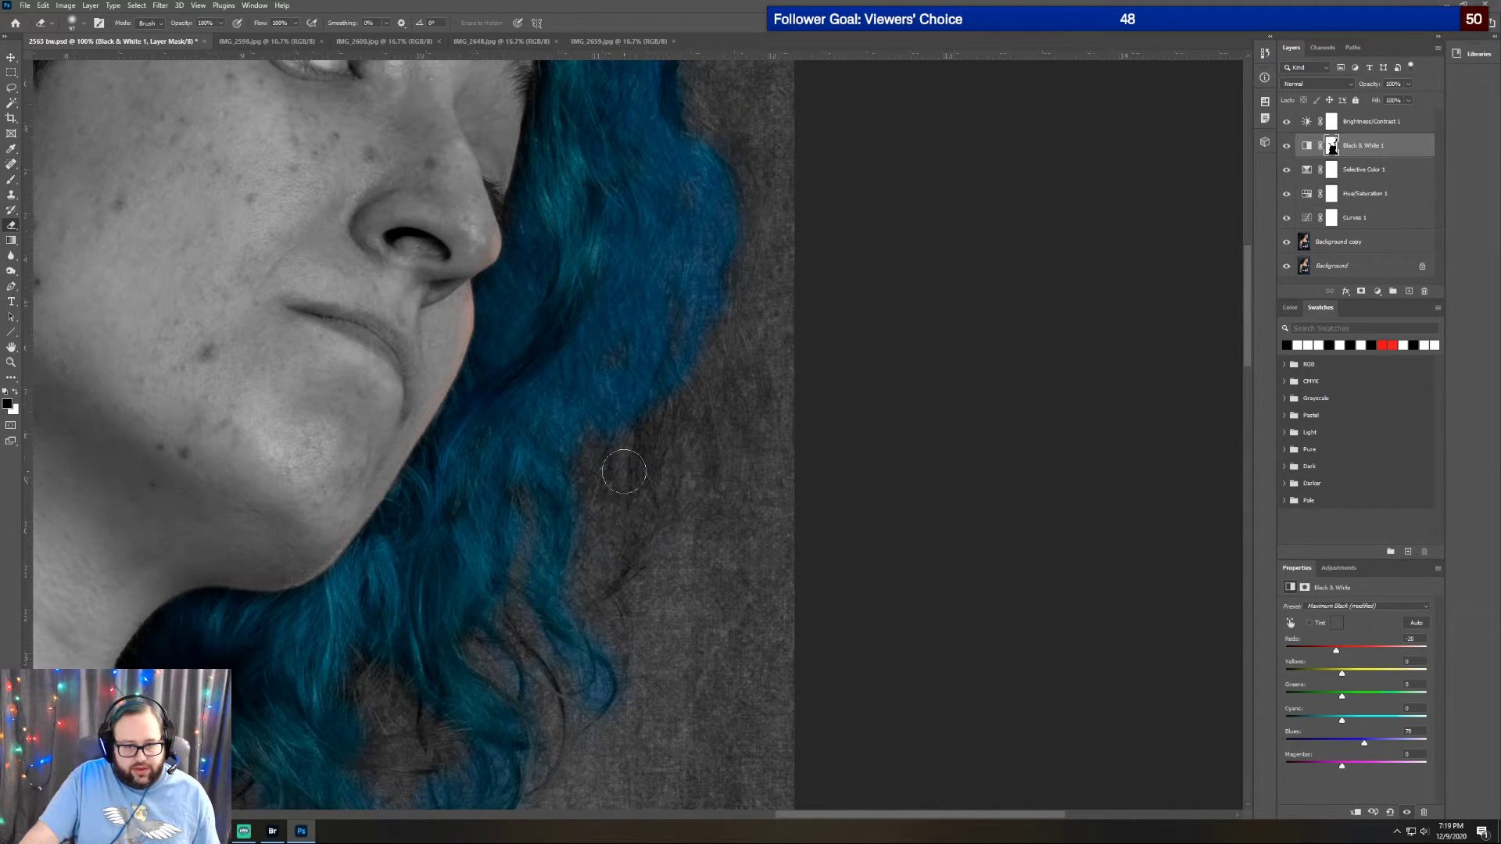
Examine the coloured hair's edges against the face and backdrop, and check the selective-colour effect on the whole portrait
scroll(576, 446, down, 3)
scroll(588, 505, up, 3)
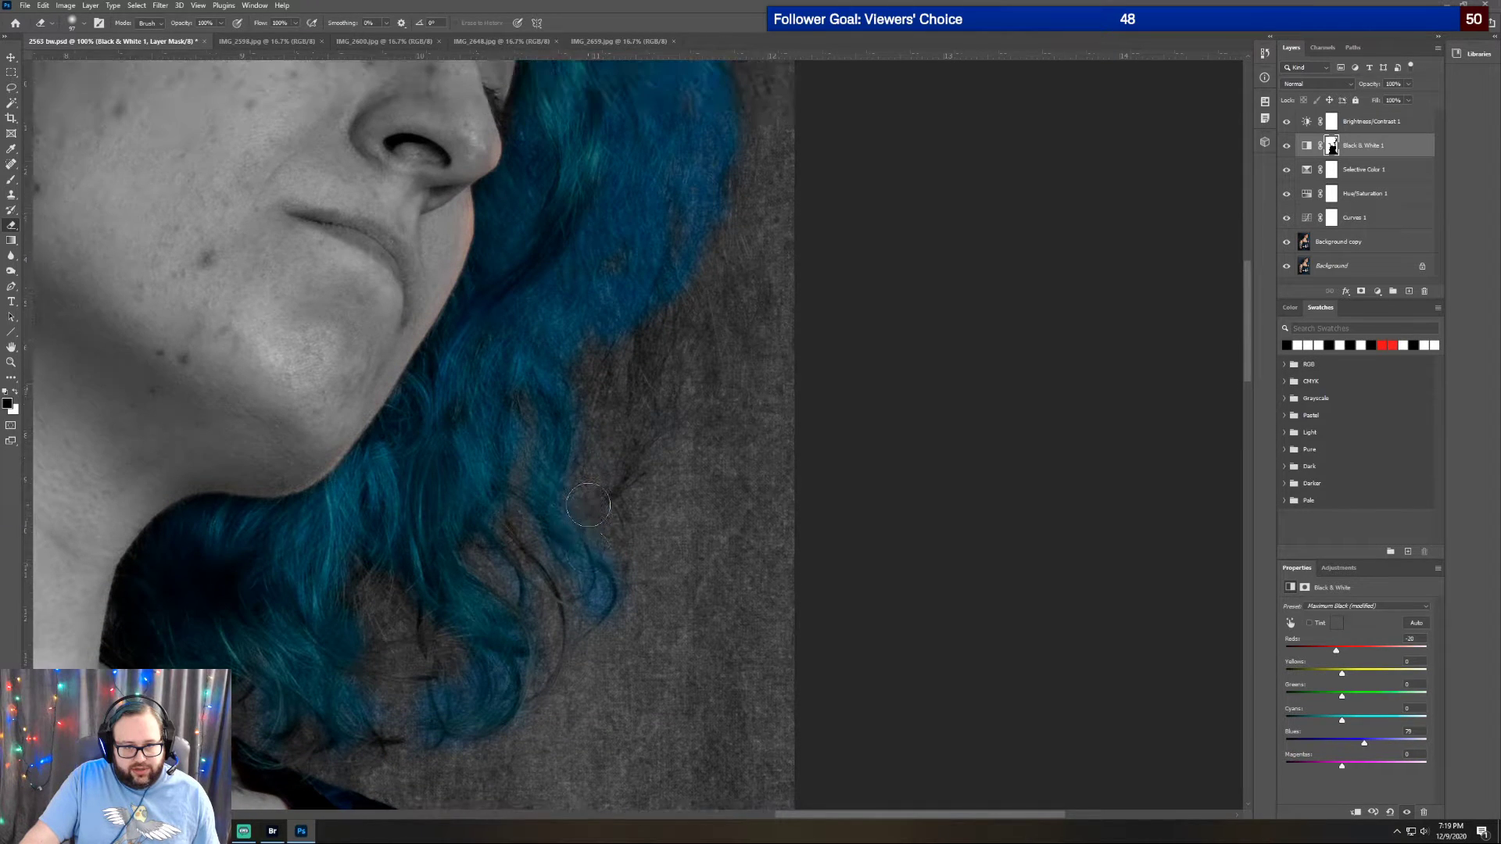
scroll(731, 615, up, 3)
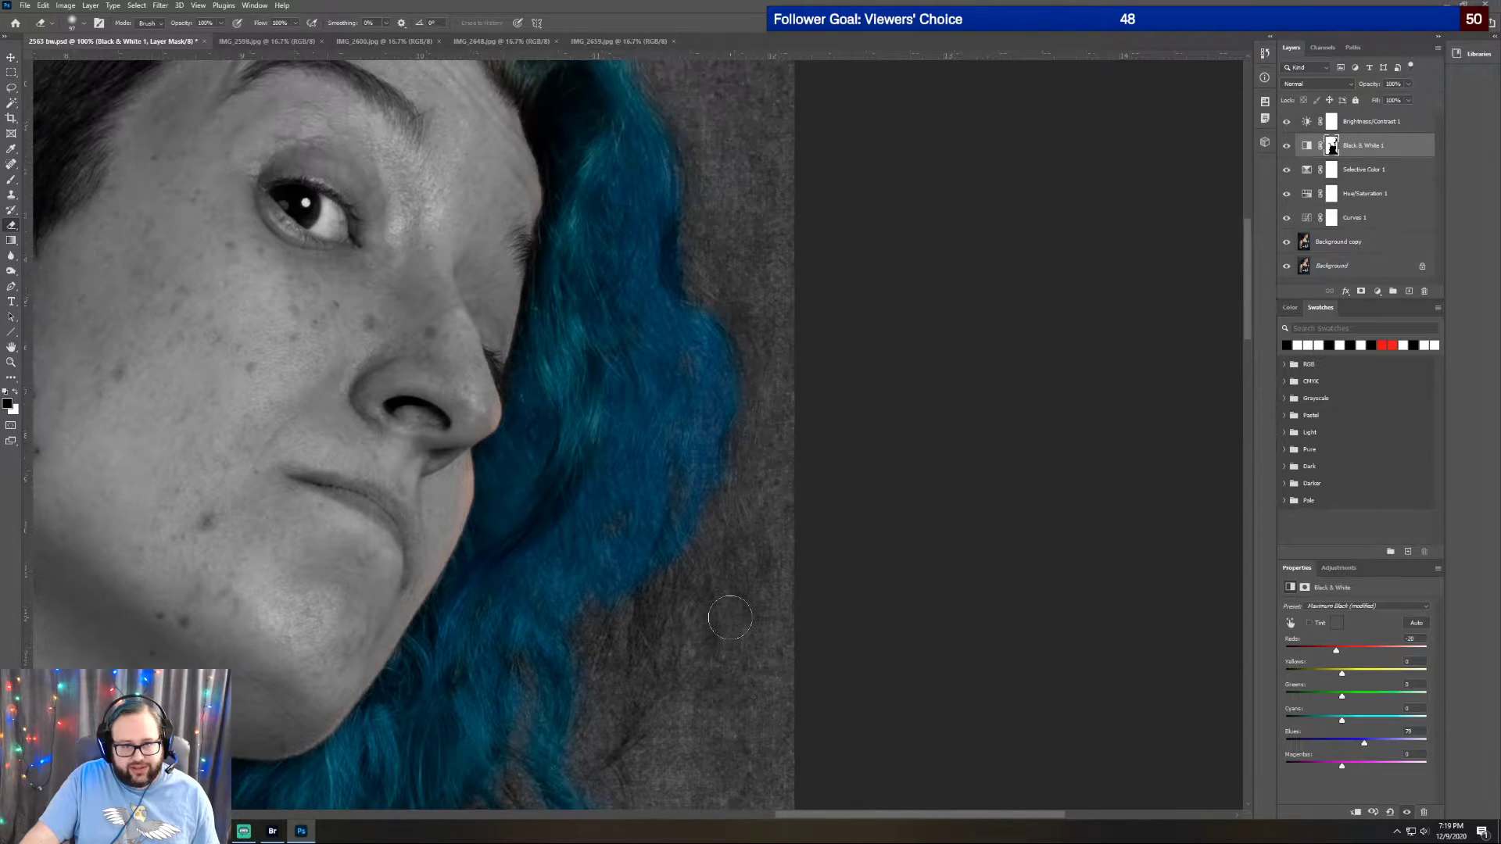
scroll(610, 485, down, 2)
scroll(602, 481, up, 3)
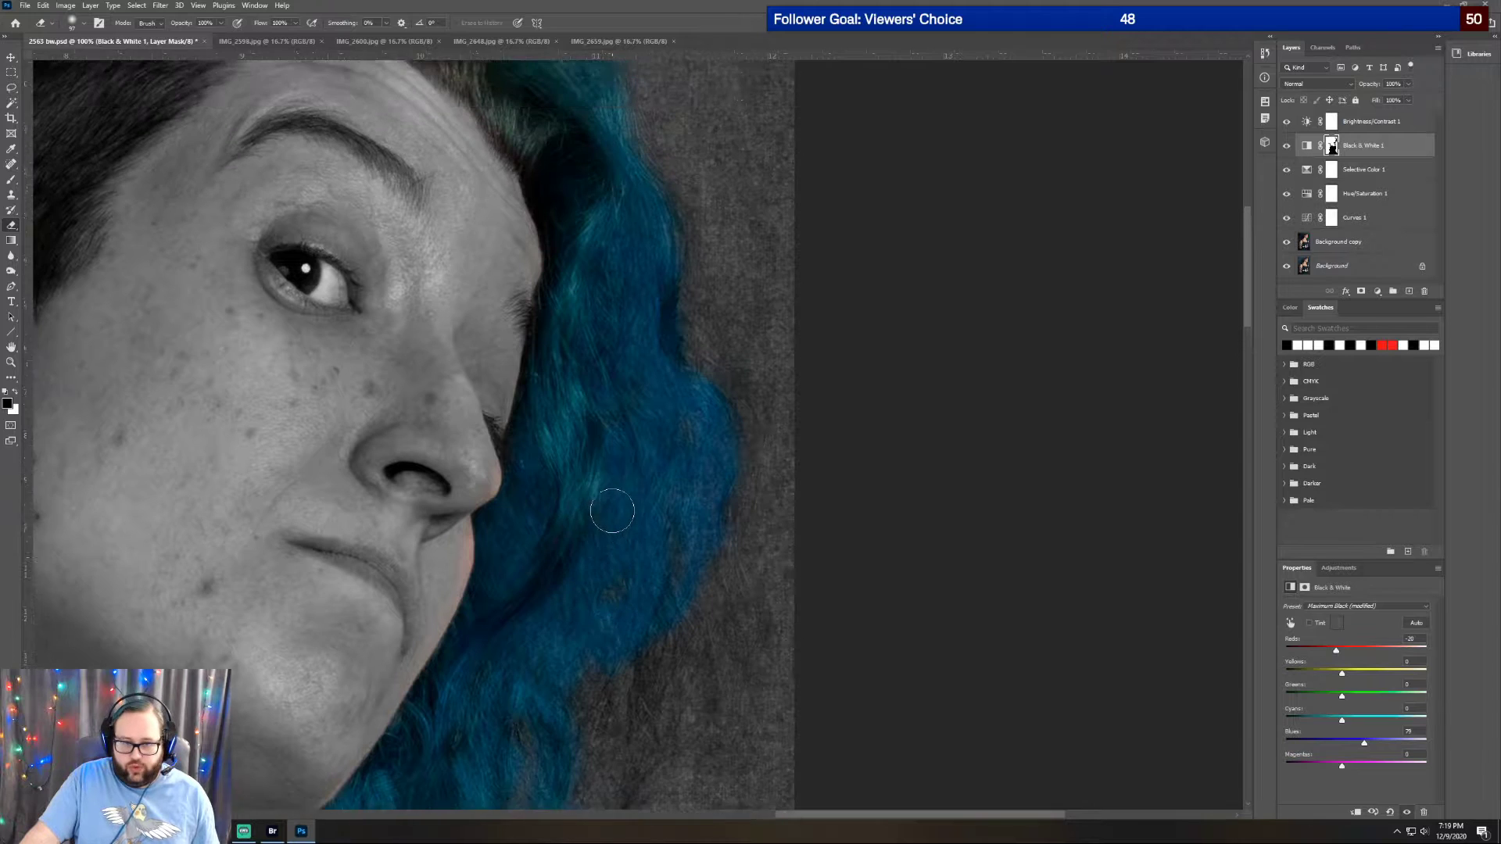
scroll(612, 511, down, 3)
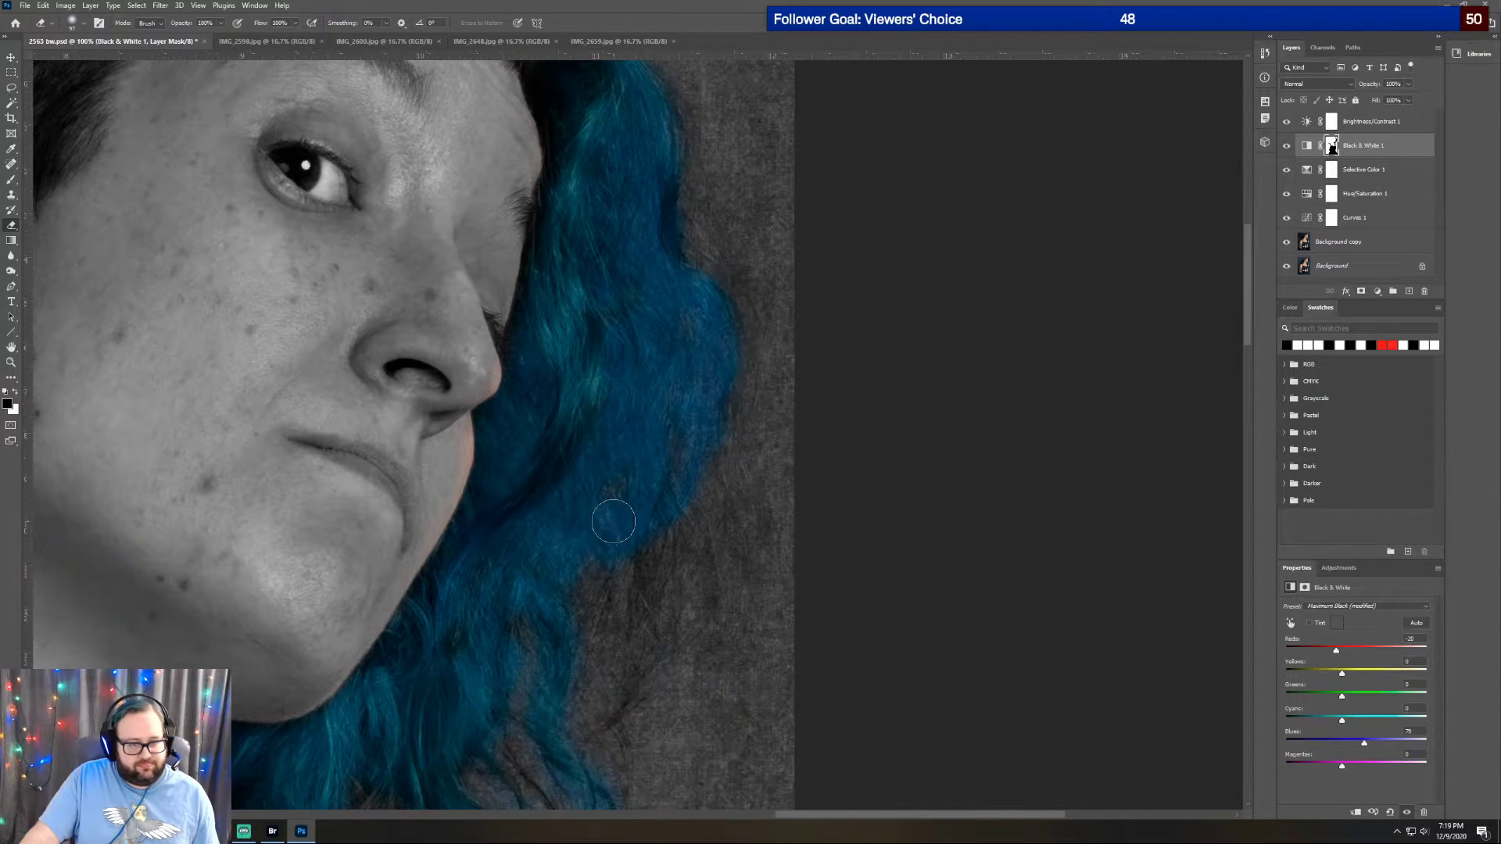
click(11, 362)
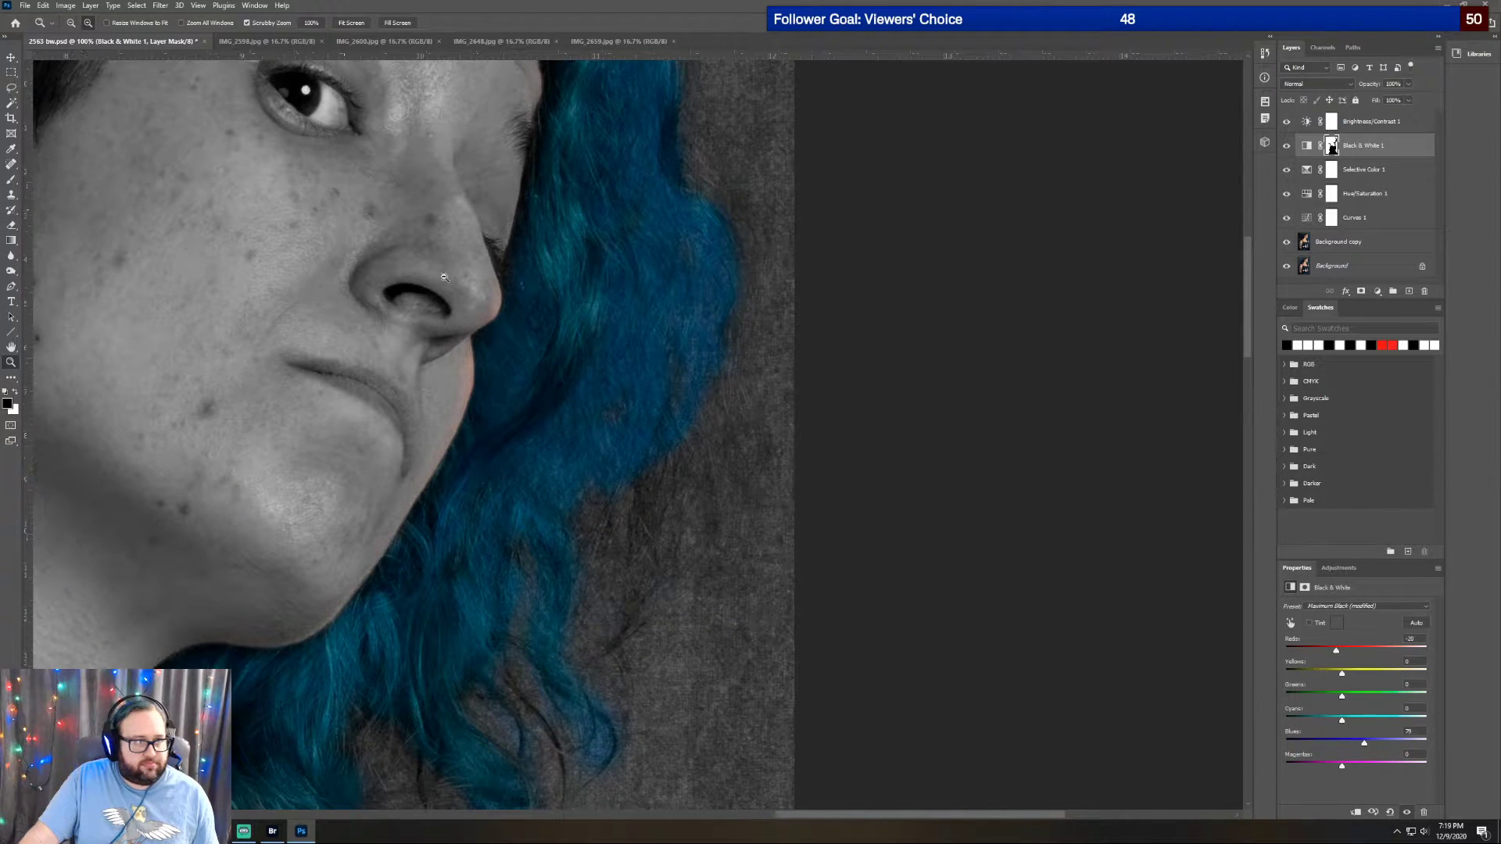
alt+click(515, 311)
alt+click(515, 311)
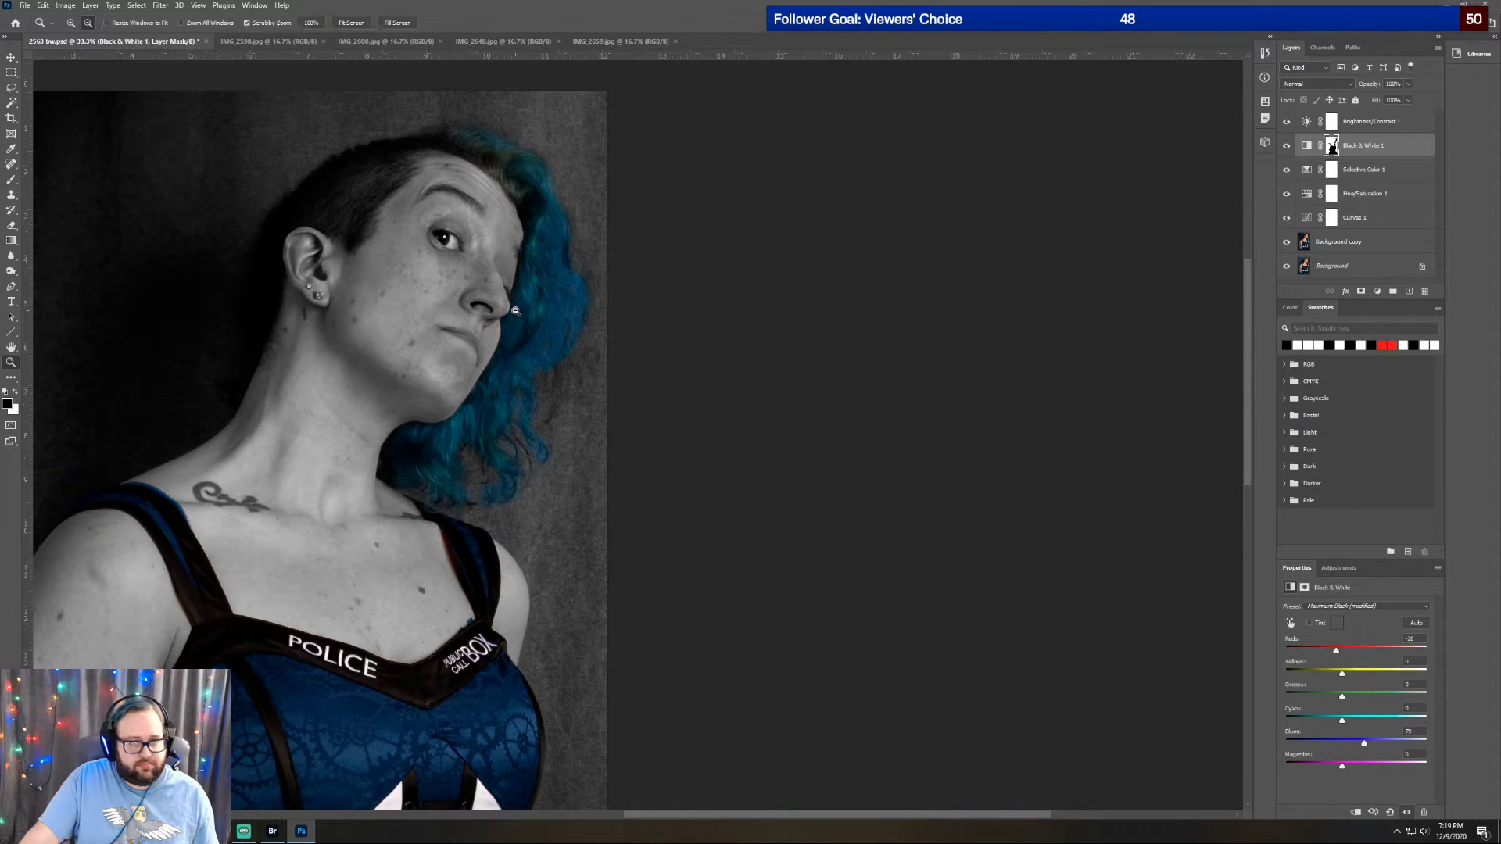
alt+click(515, 311)
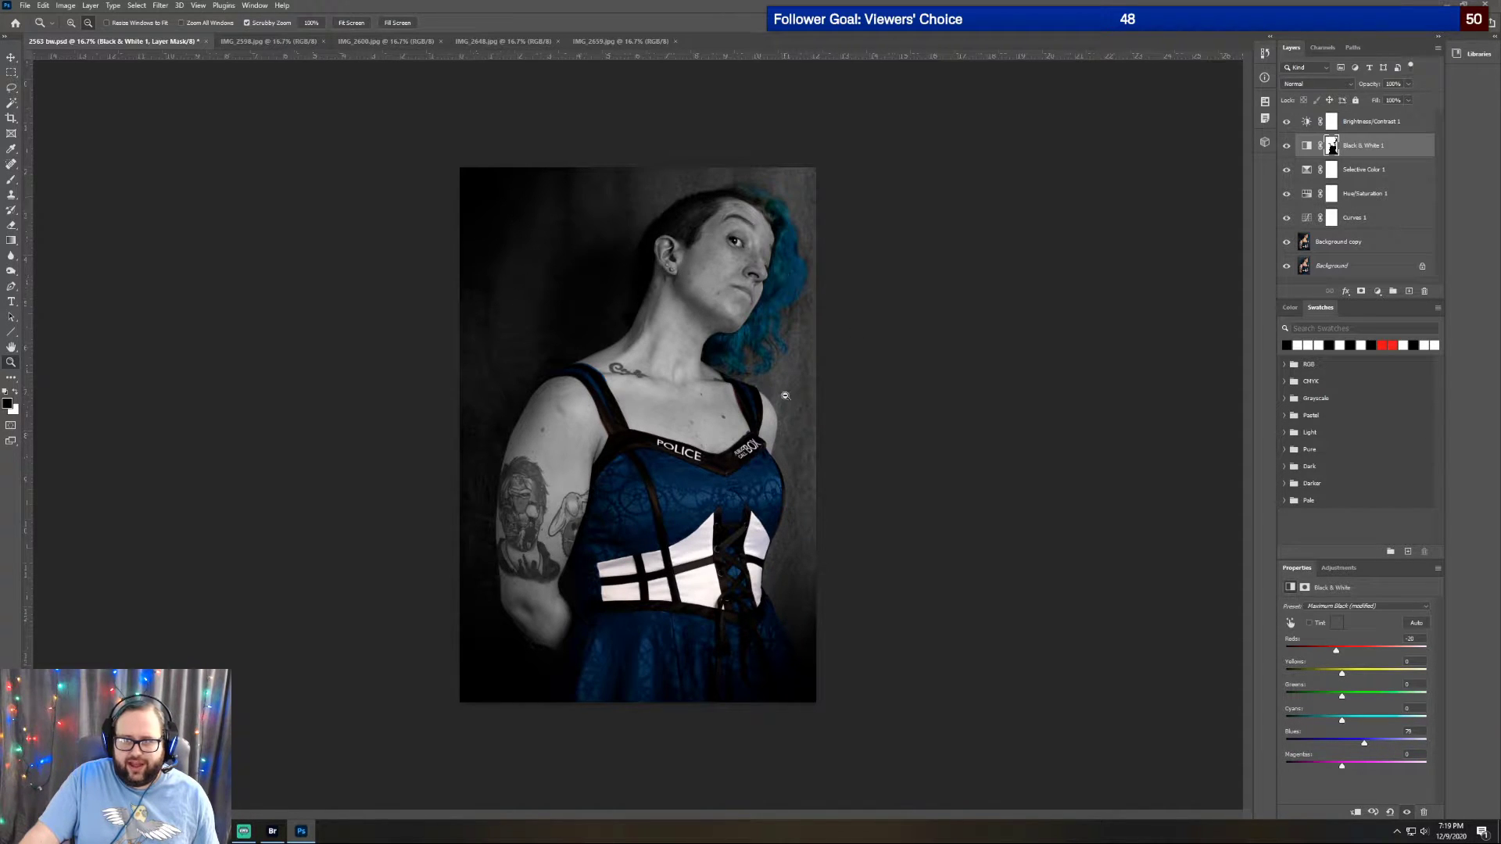
Save the portrait as a new Photoshop file named 2563 selective color with Maximize Compatibility on
click(26, 5)
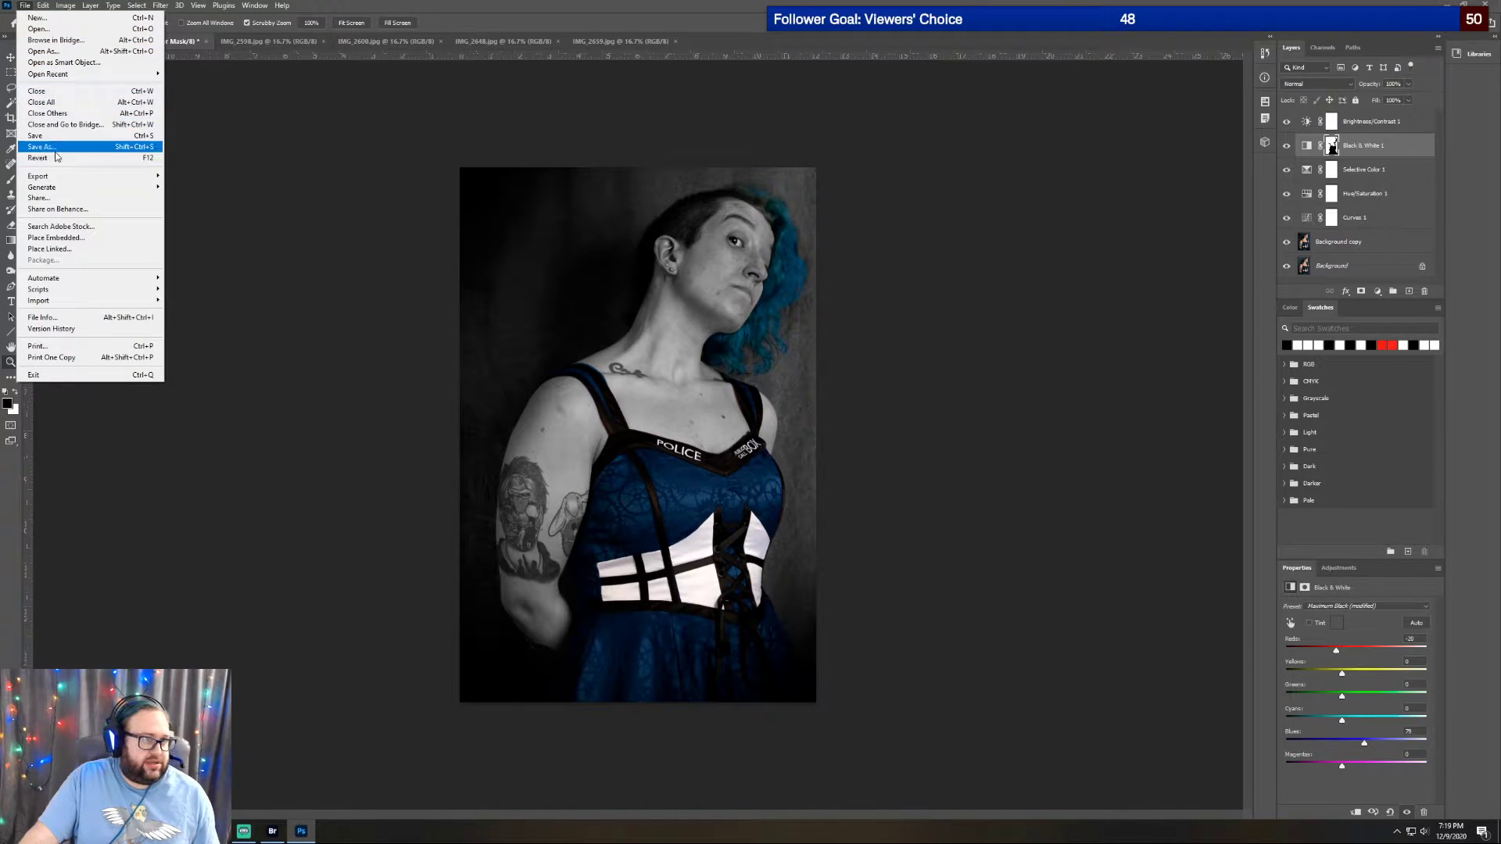
click(55, 150)
text(2563 selective color)
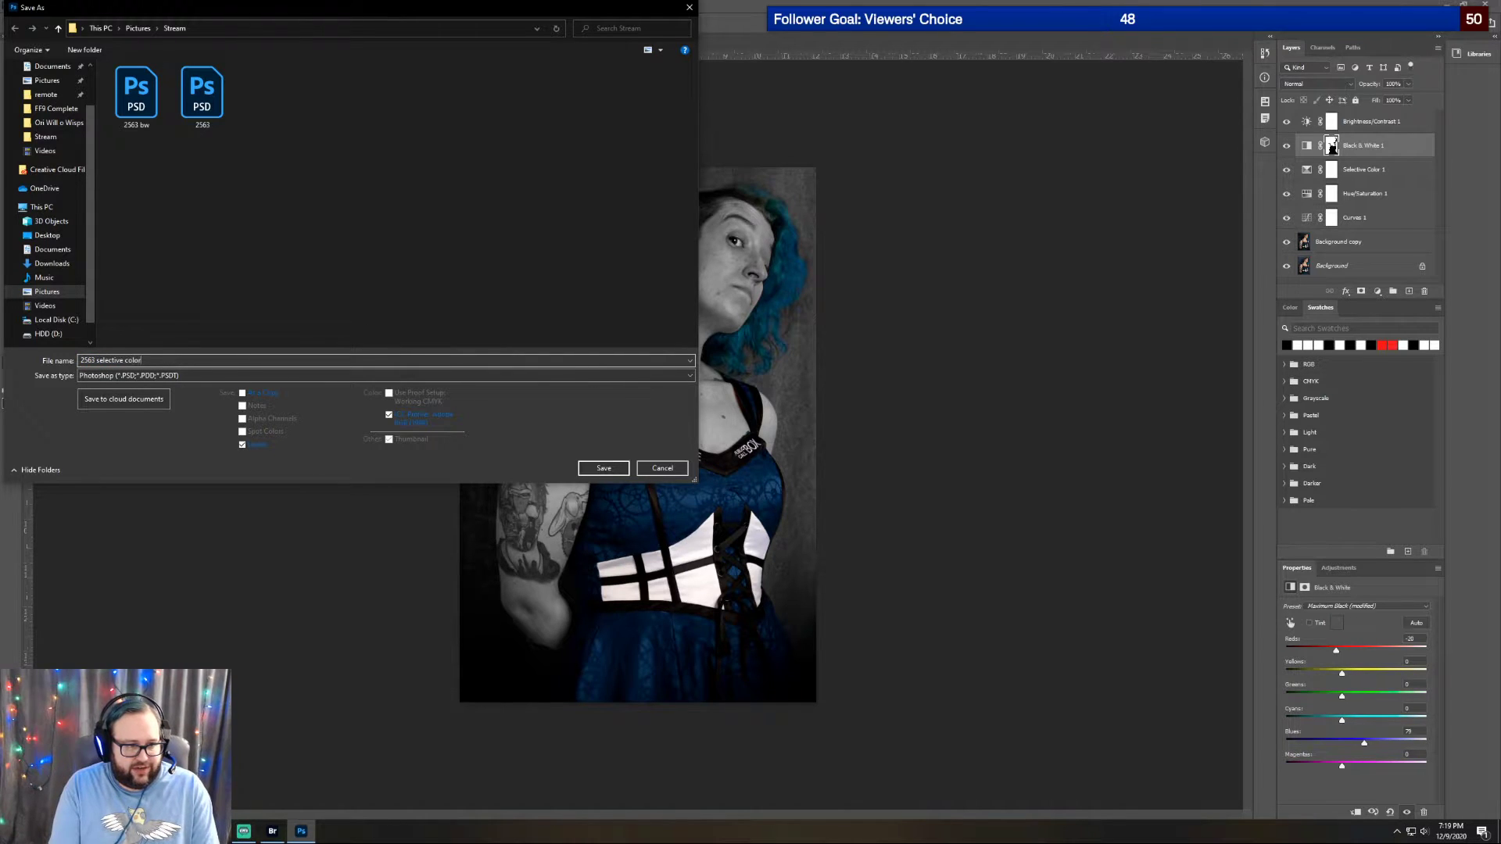
key(Return)
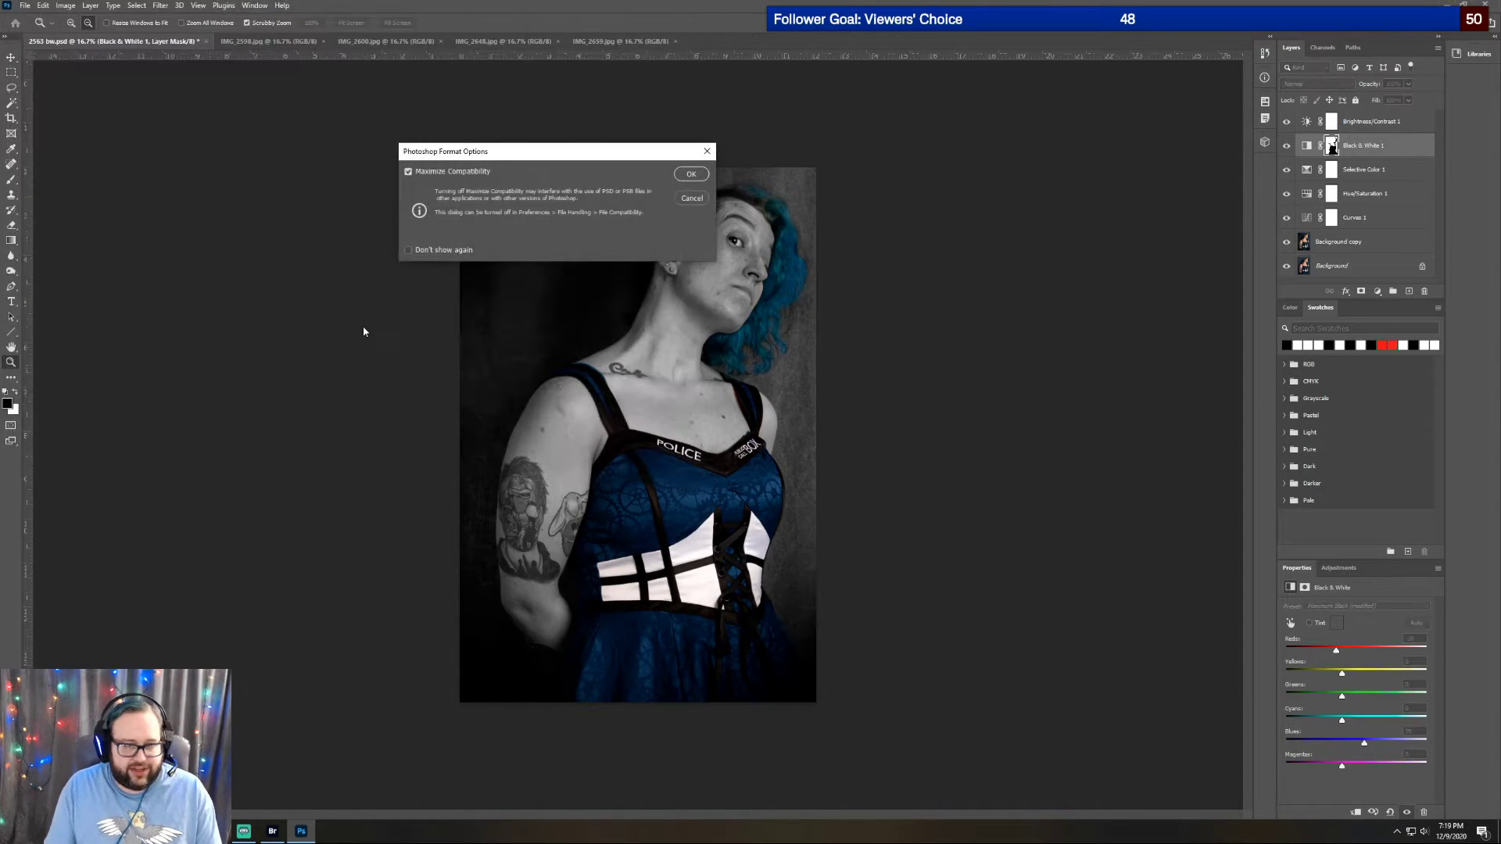
key(Return)
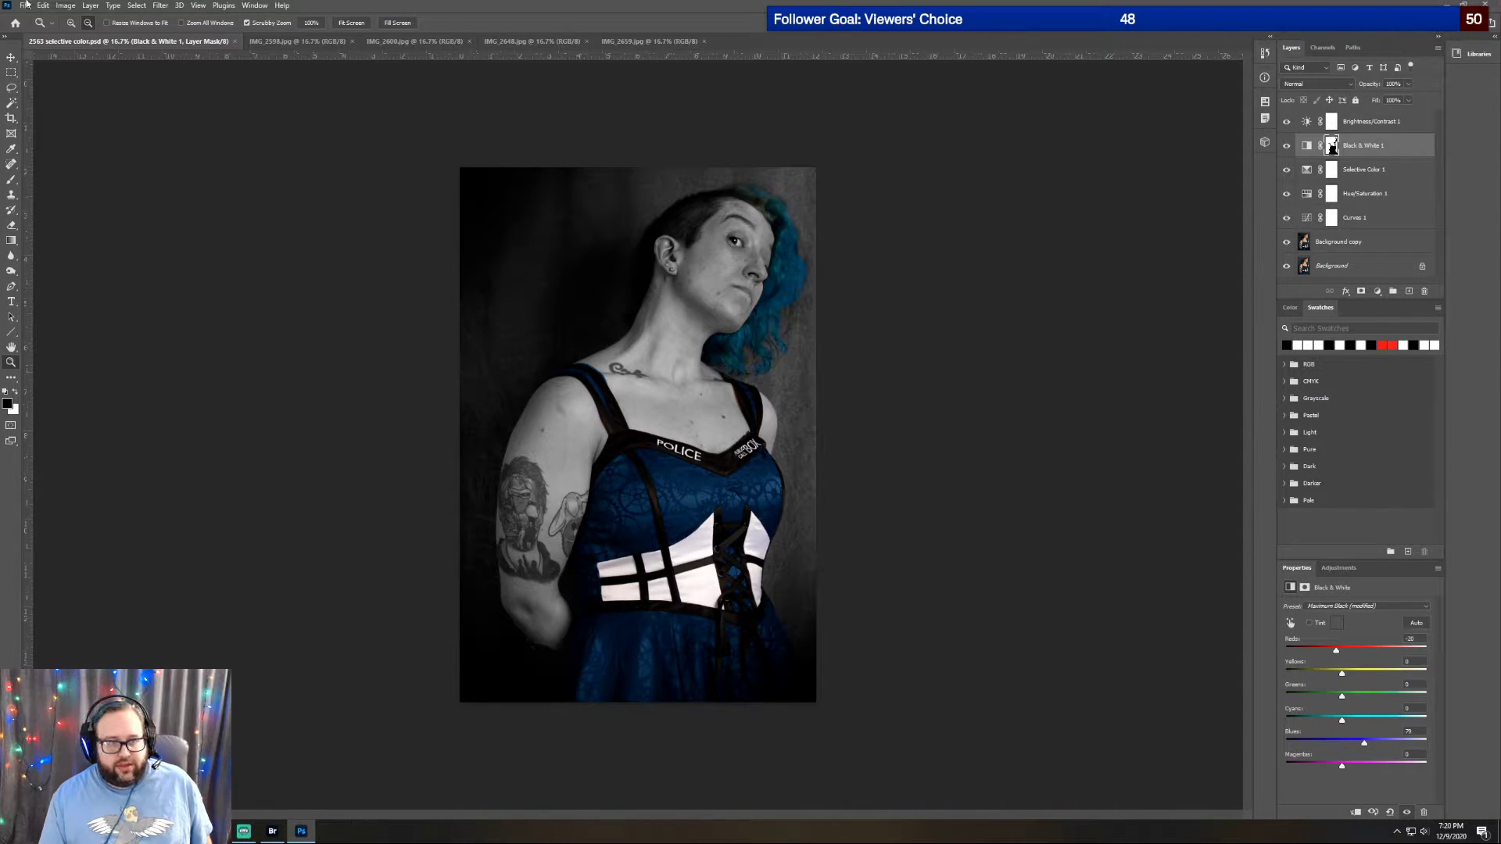
Compare the head and hair at close range with the Black & White 1 adjustment layer hidden and shown
click(790, 282)
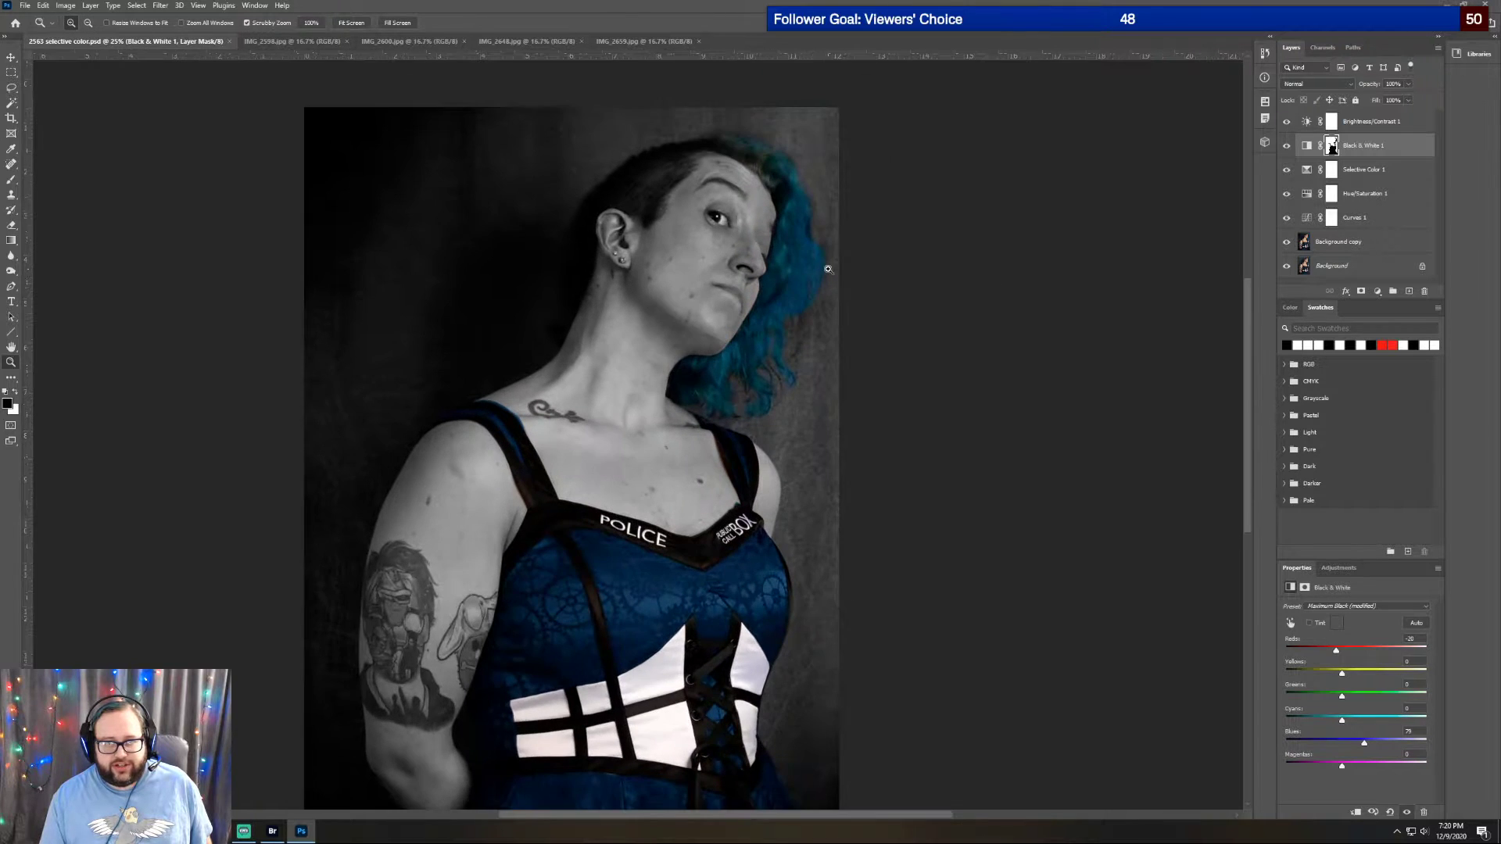
click(822, 268)
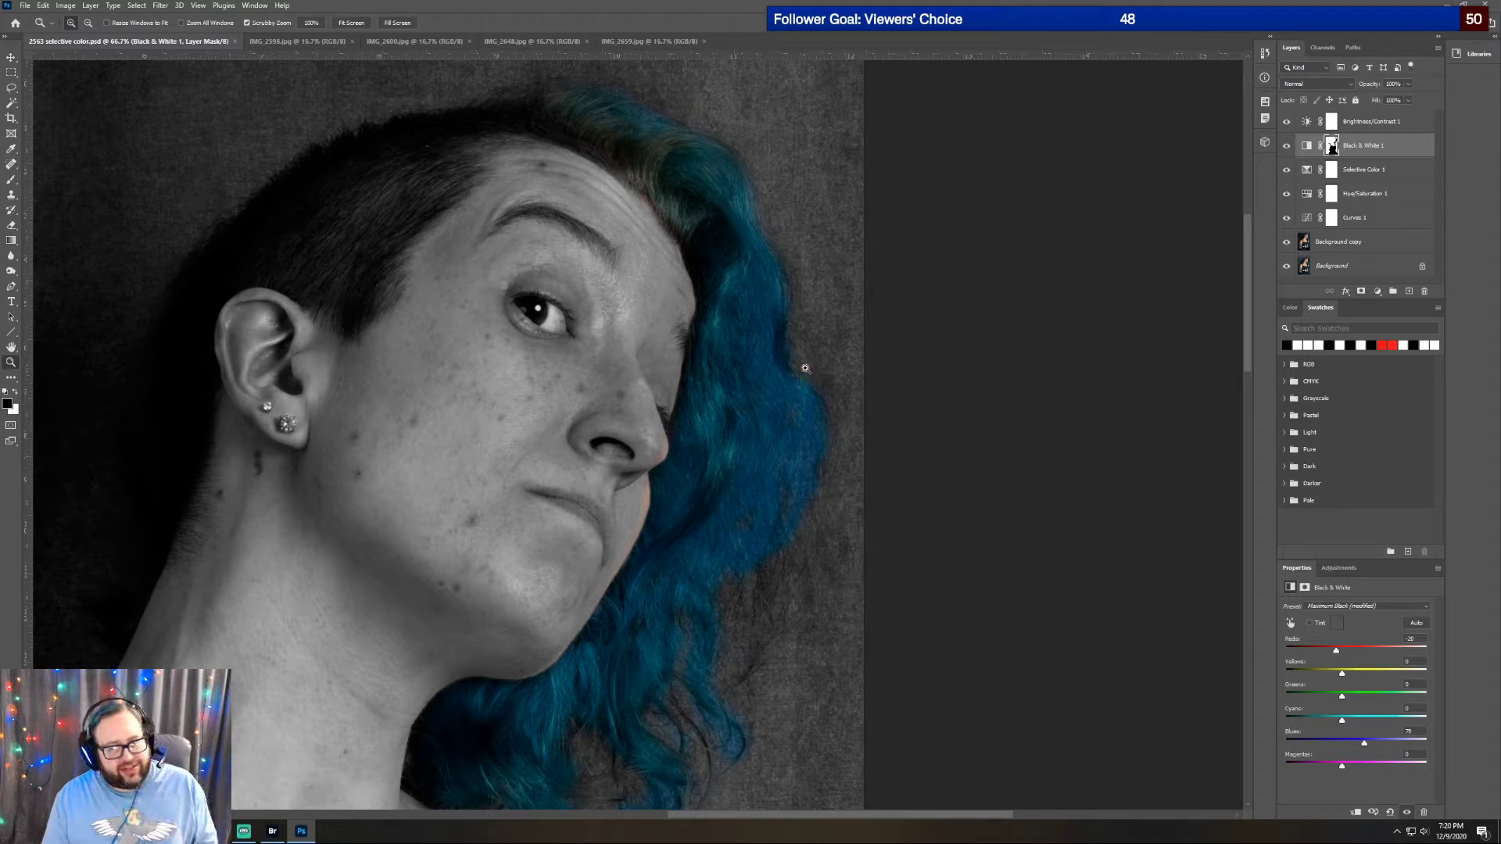
scroll(715, 344, down, 3)
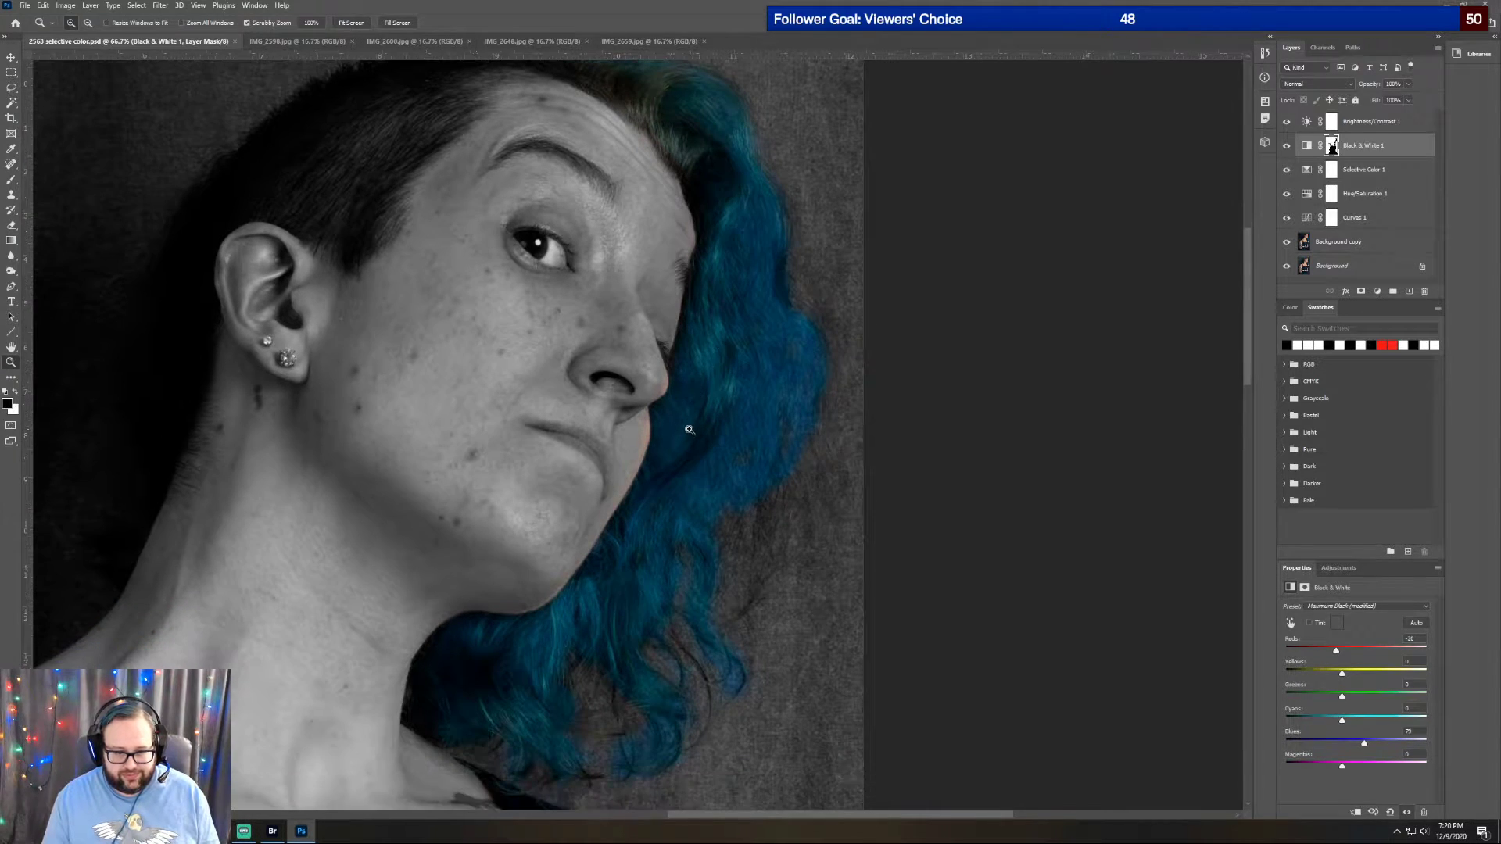
scroll(689, 429, down, 2)
scroll(757, 410, down, 3)
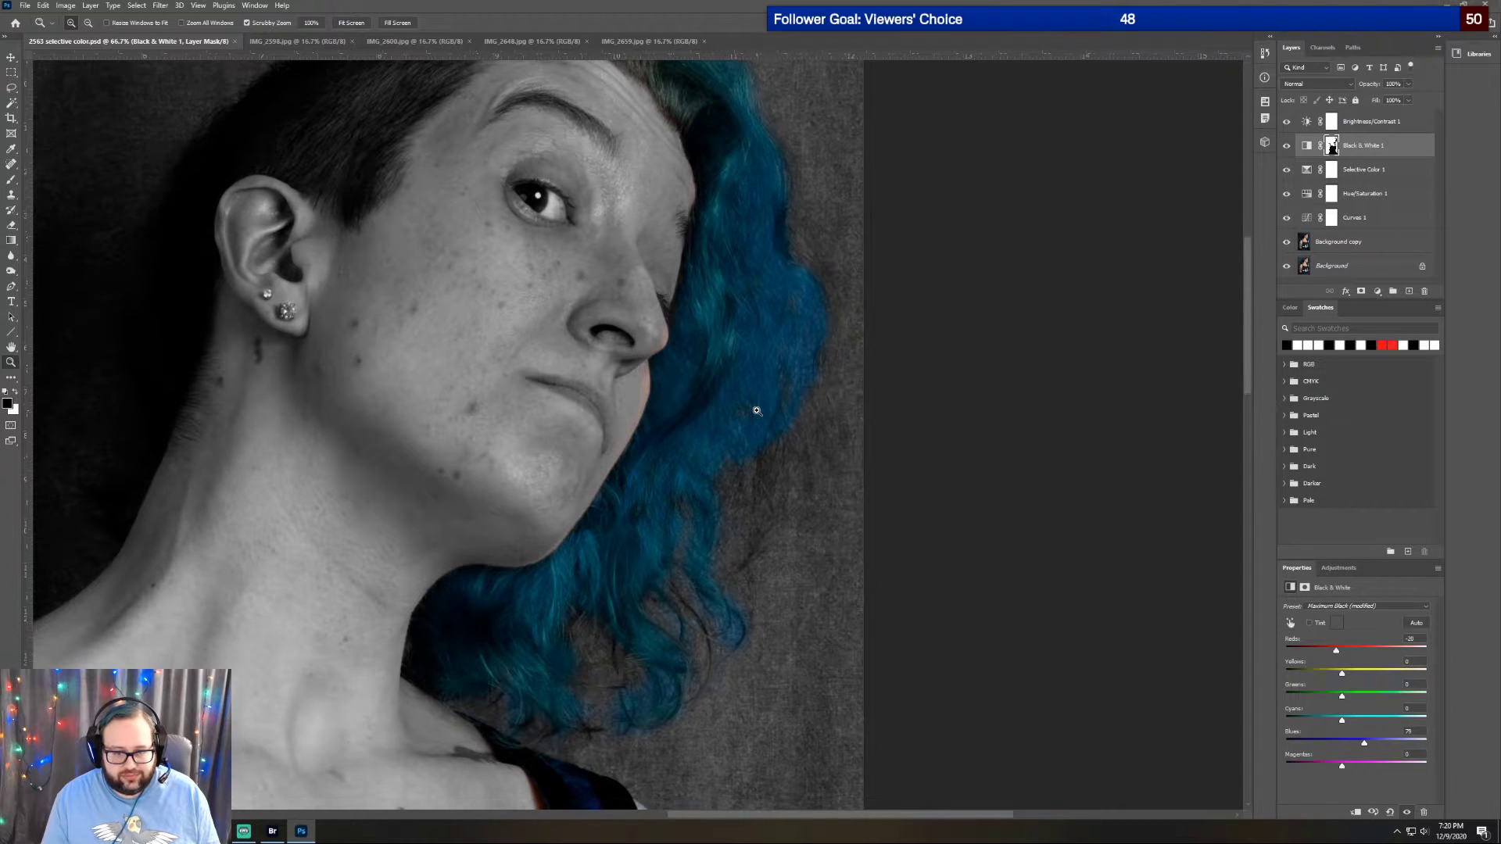
scroll(756, 412, up, 4)
scroll(739, 432, up, 5)
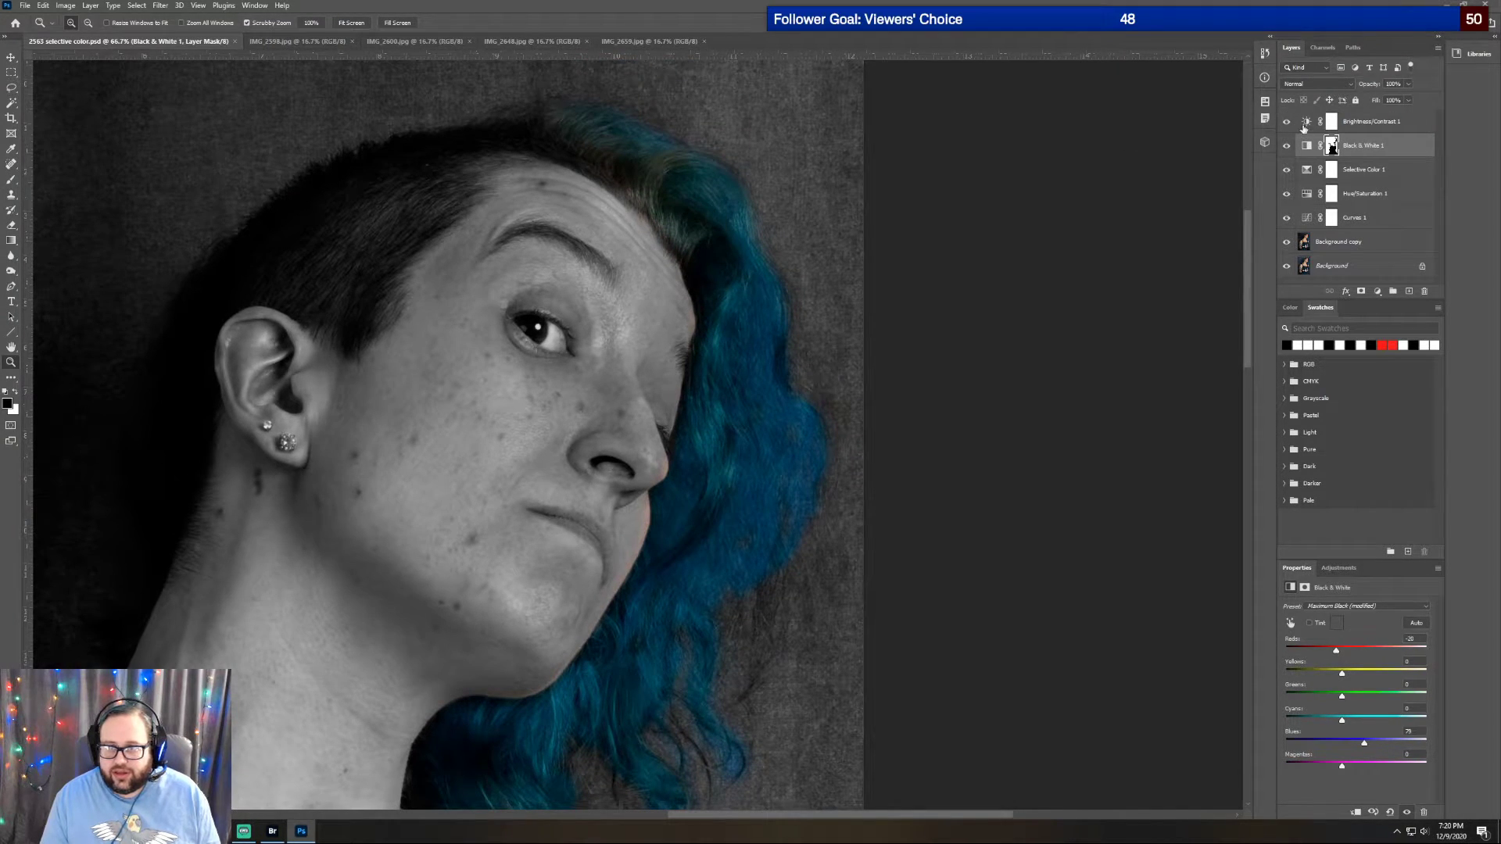
click(1288, 147)
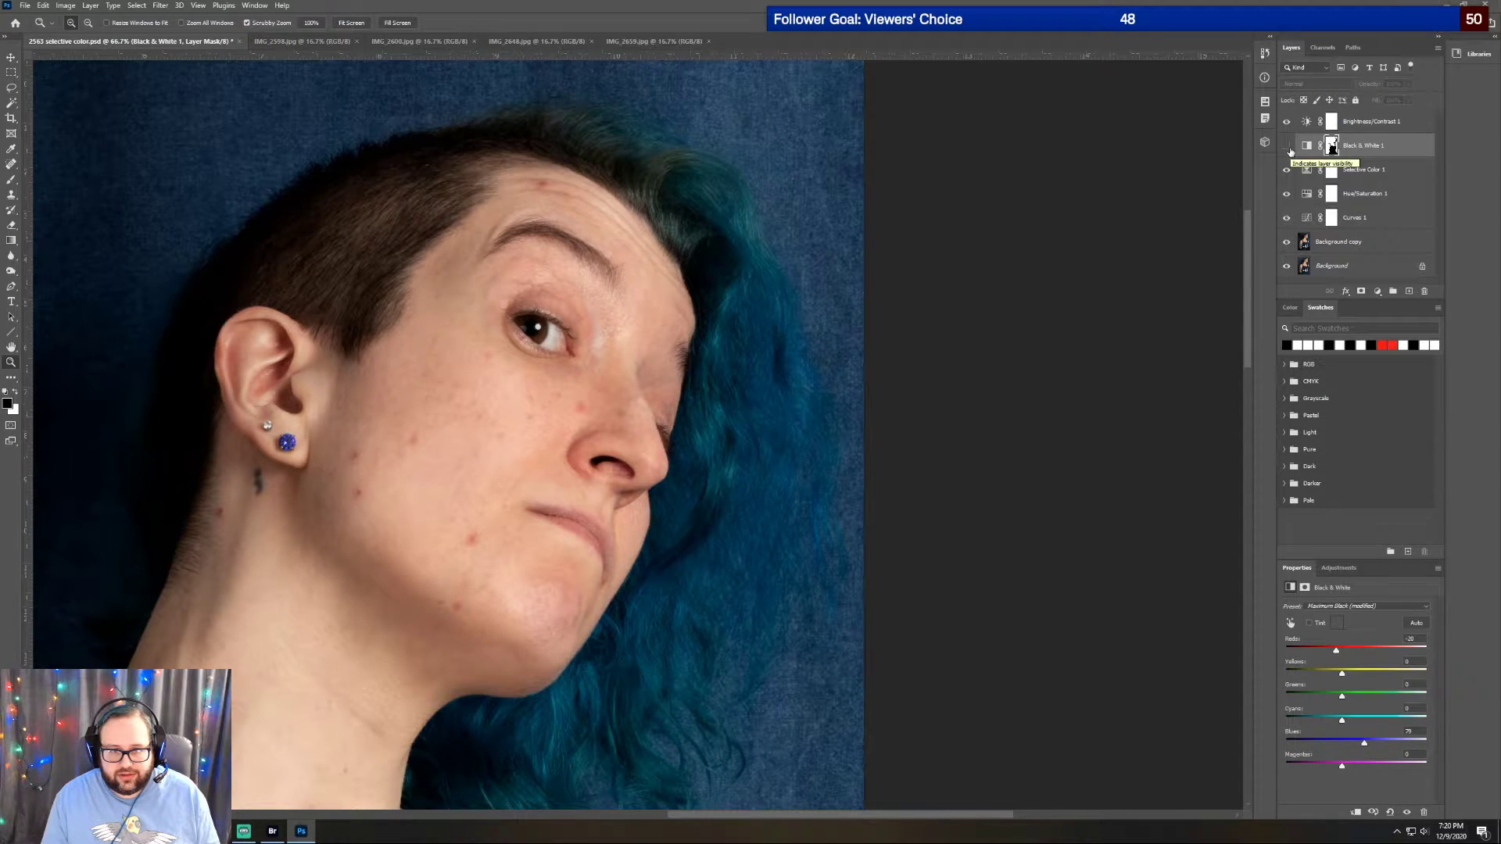
click(1288, 147)
click(1287, 147)
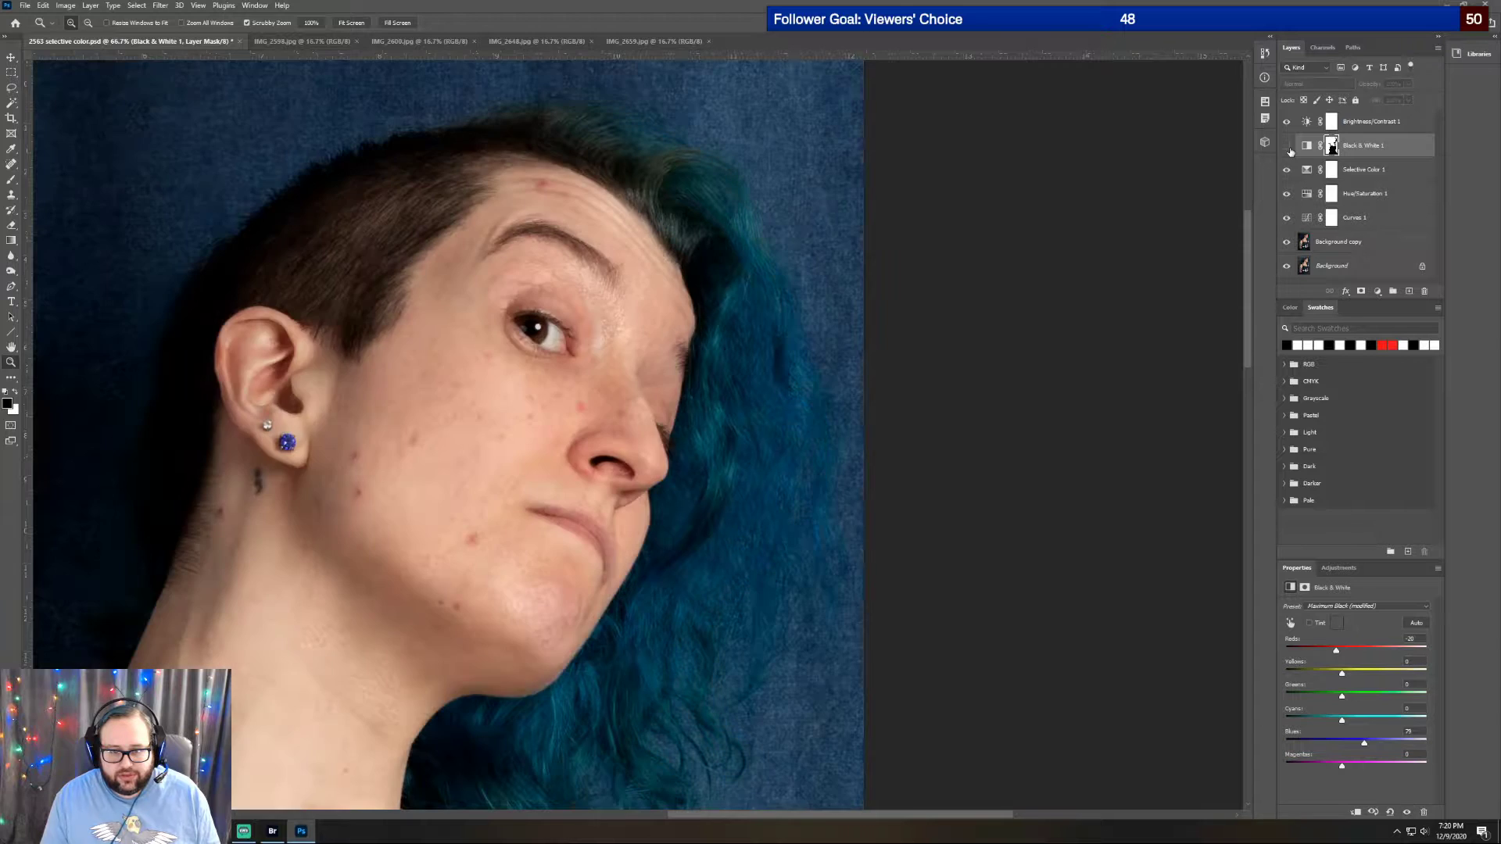
click(1288, 147)
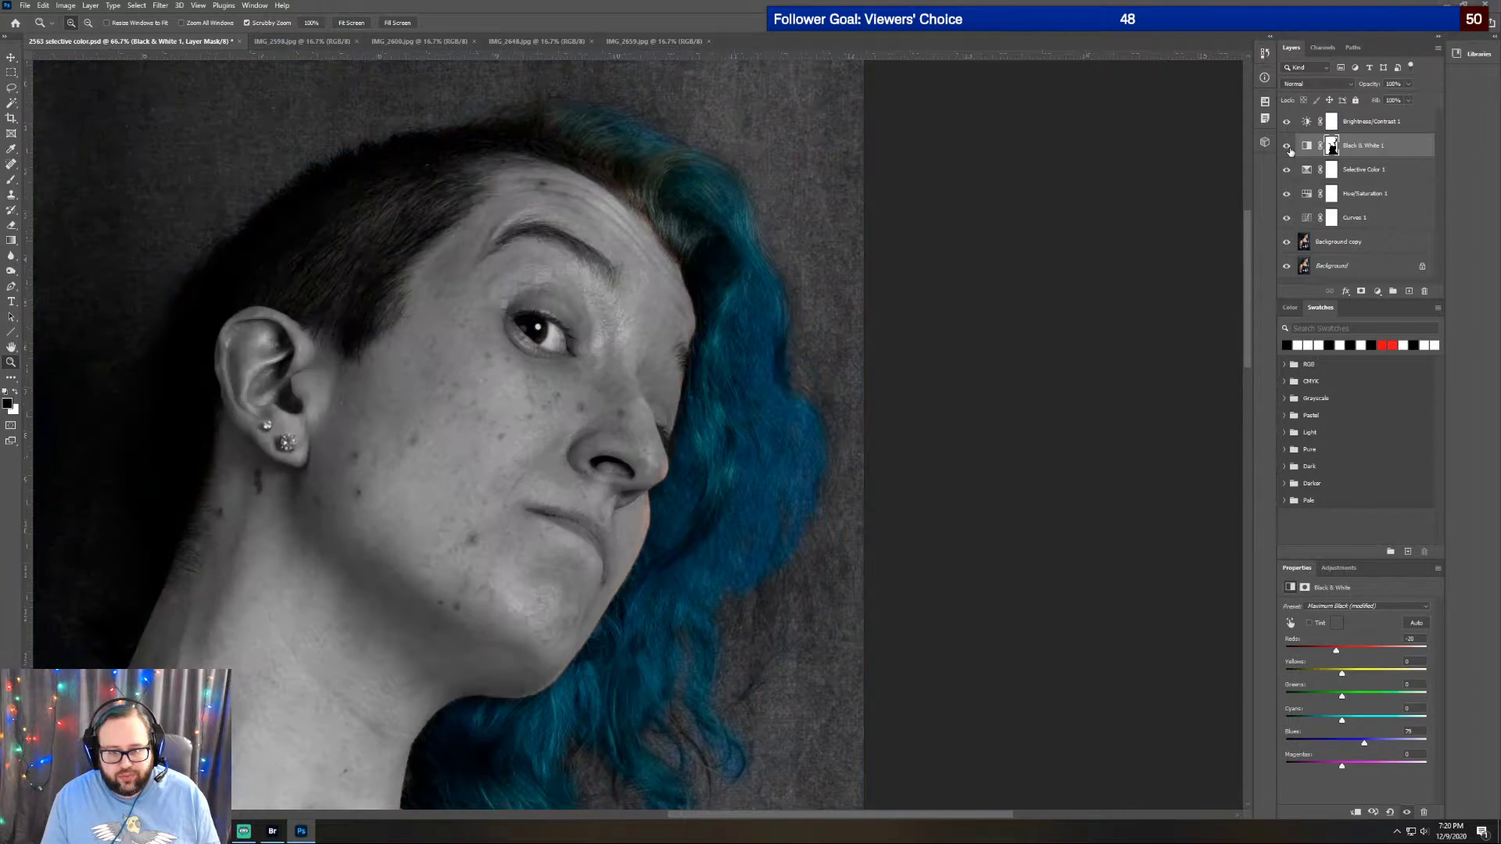
Examine the masked hair from the crown down to the lower tips and the shoulder strap
scroll(750, 387, down, 2)
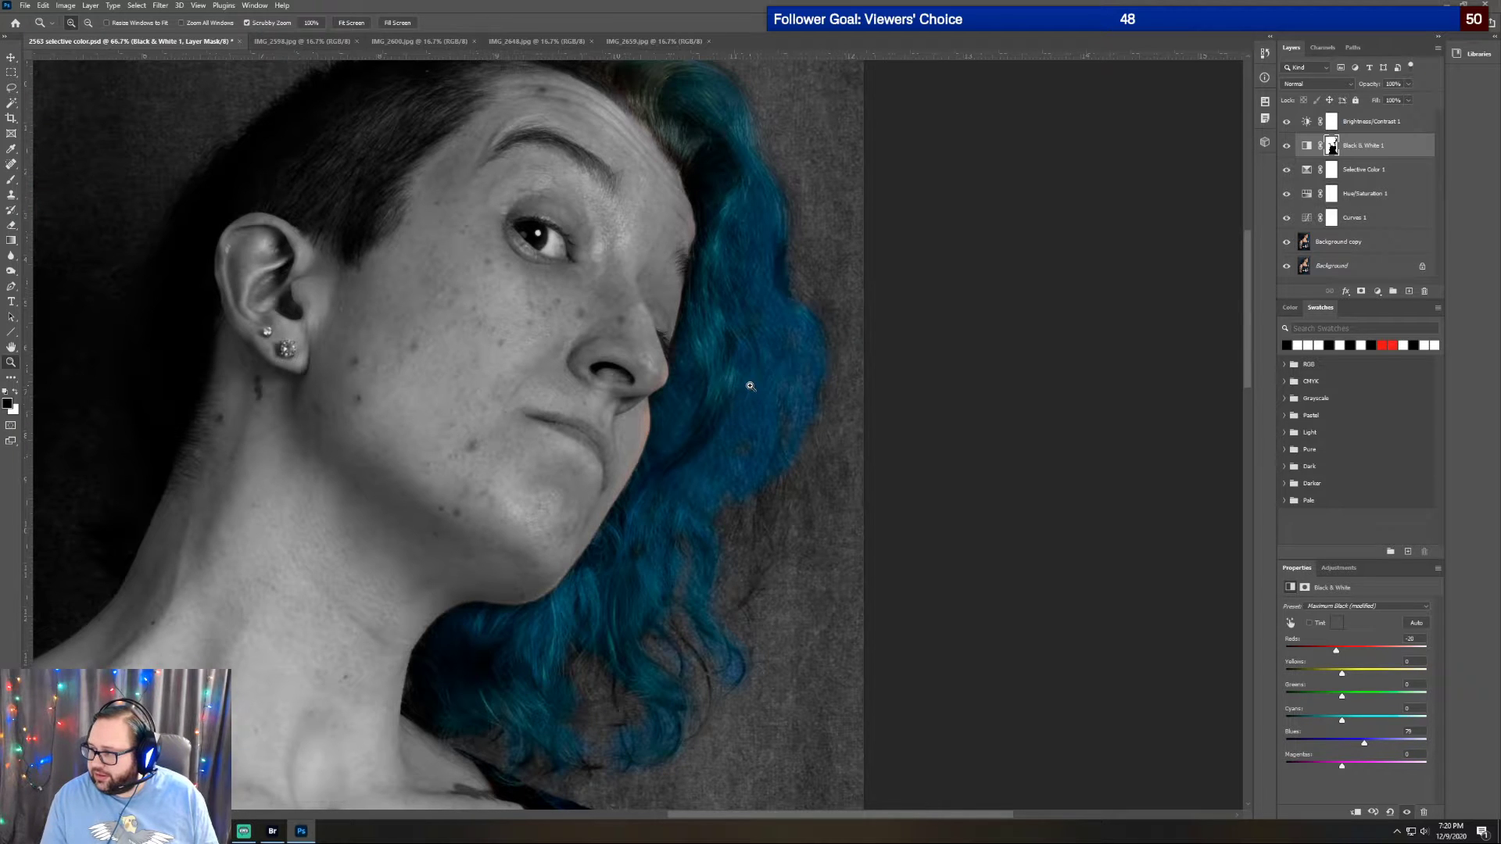
scroll(751, 387, down, 2)
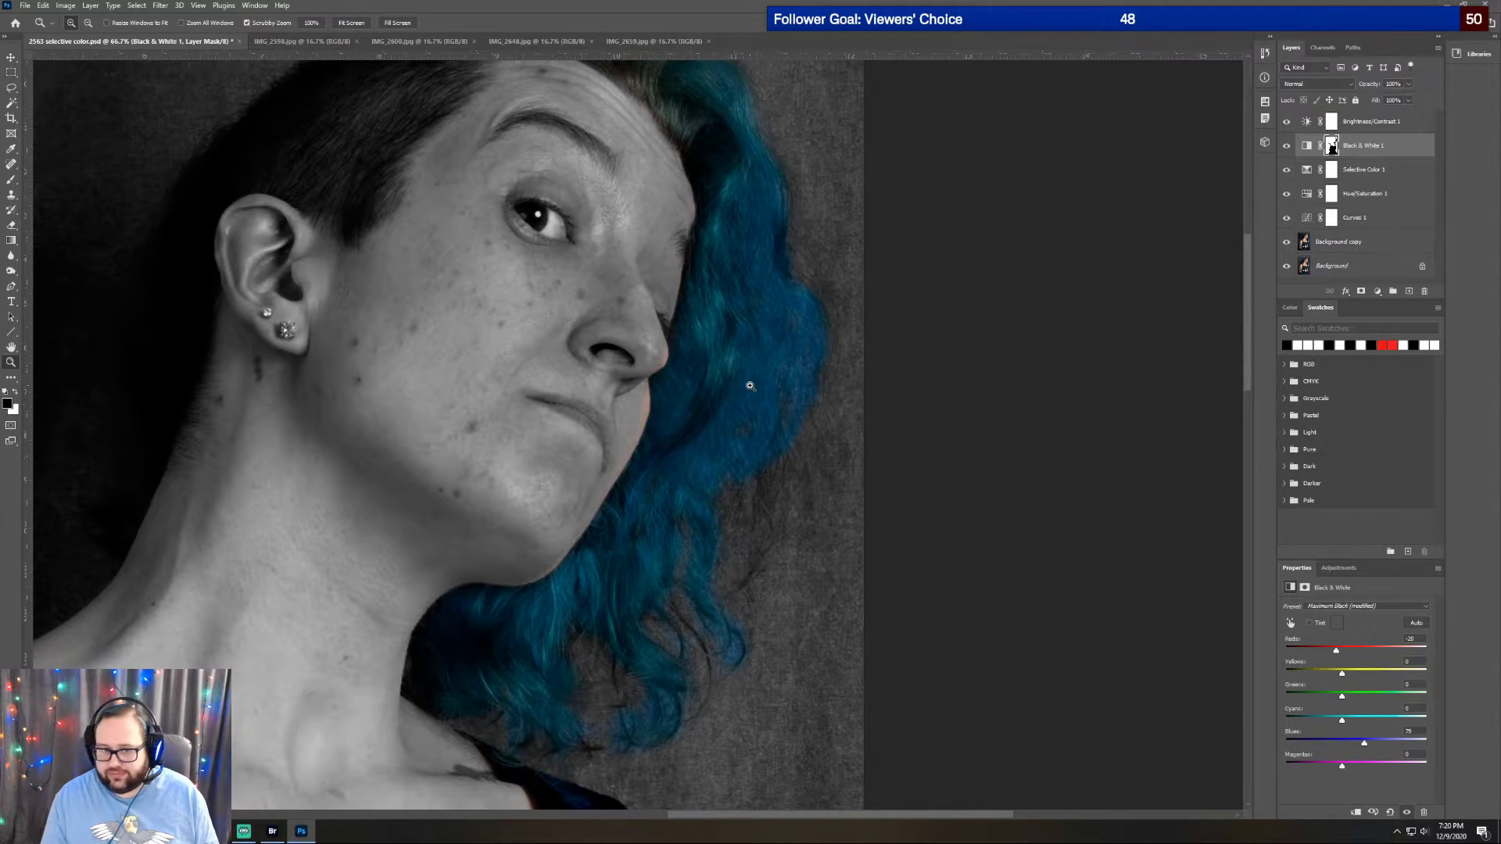
scroll(751, 386, up, 3)
scroll(750, 386, up, 1)
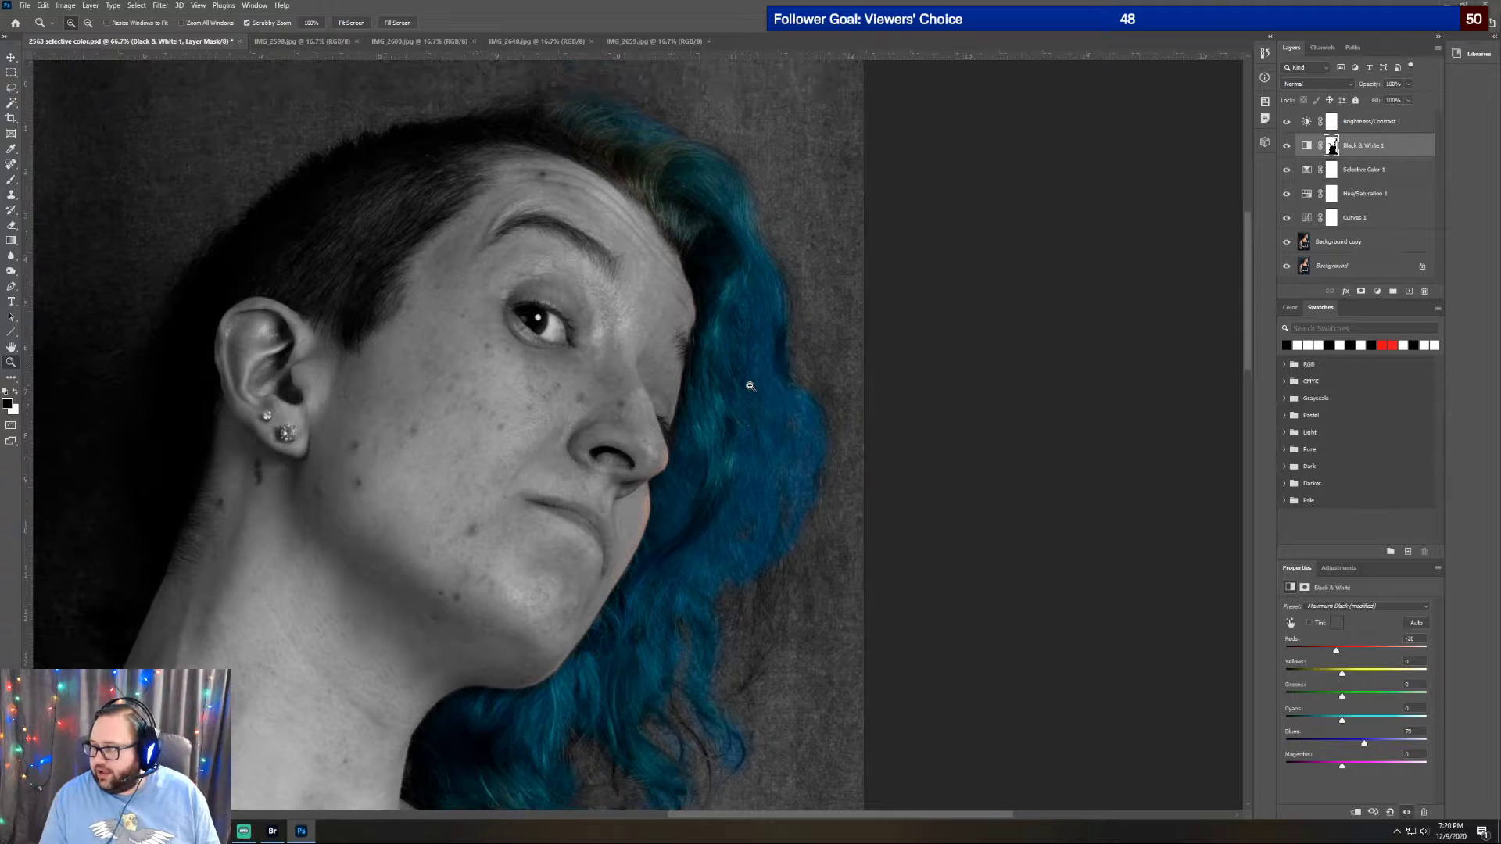
scroll(751, 386, down, 1)
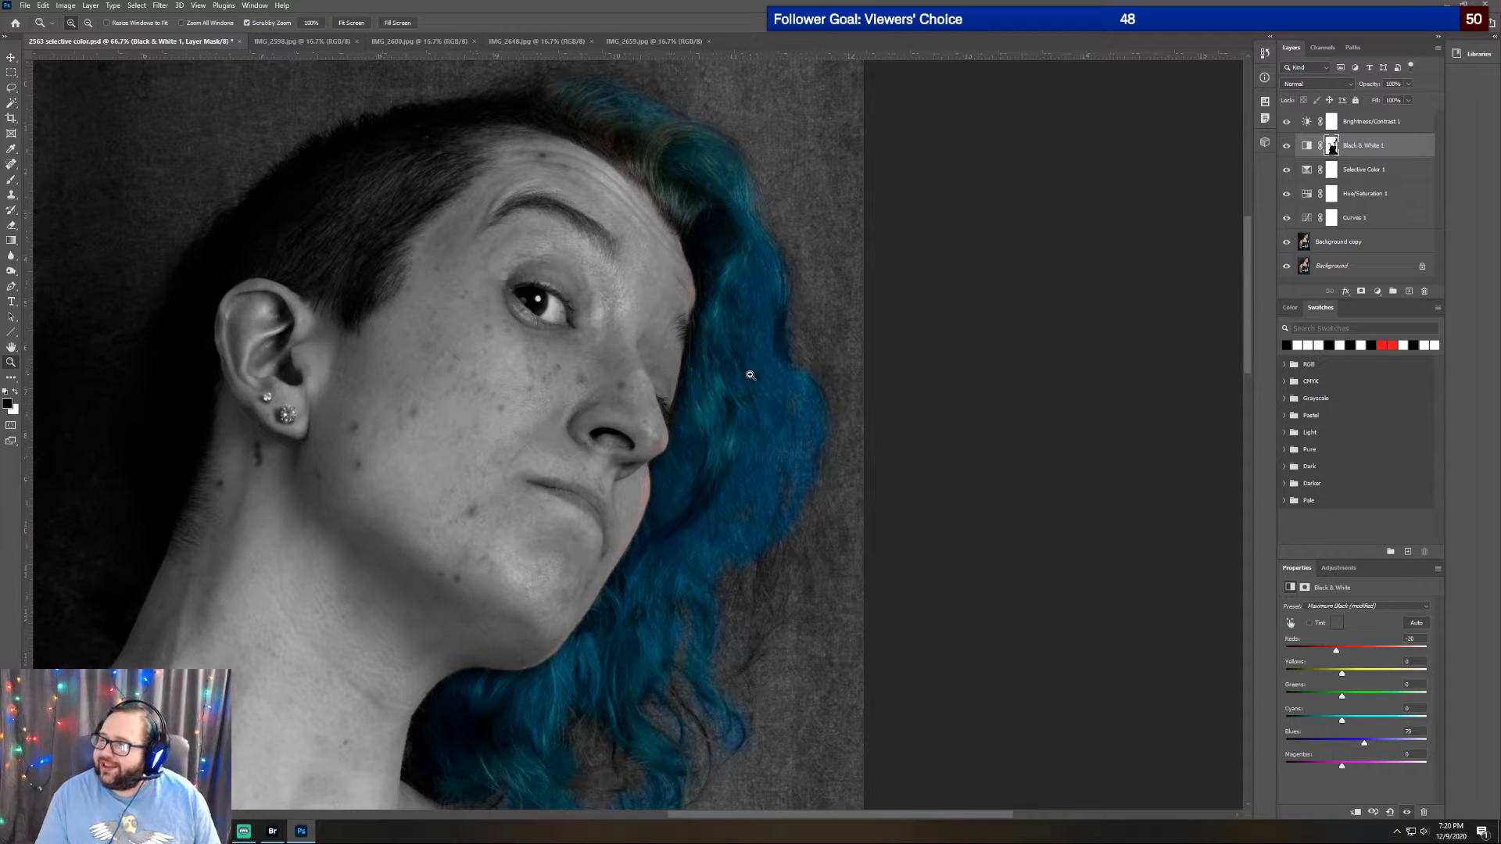
scroll(750, 376, down, 2)
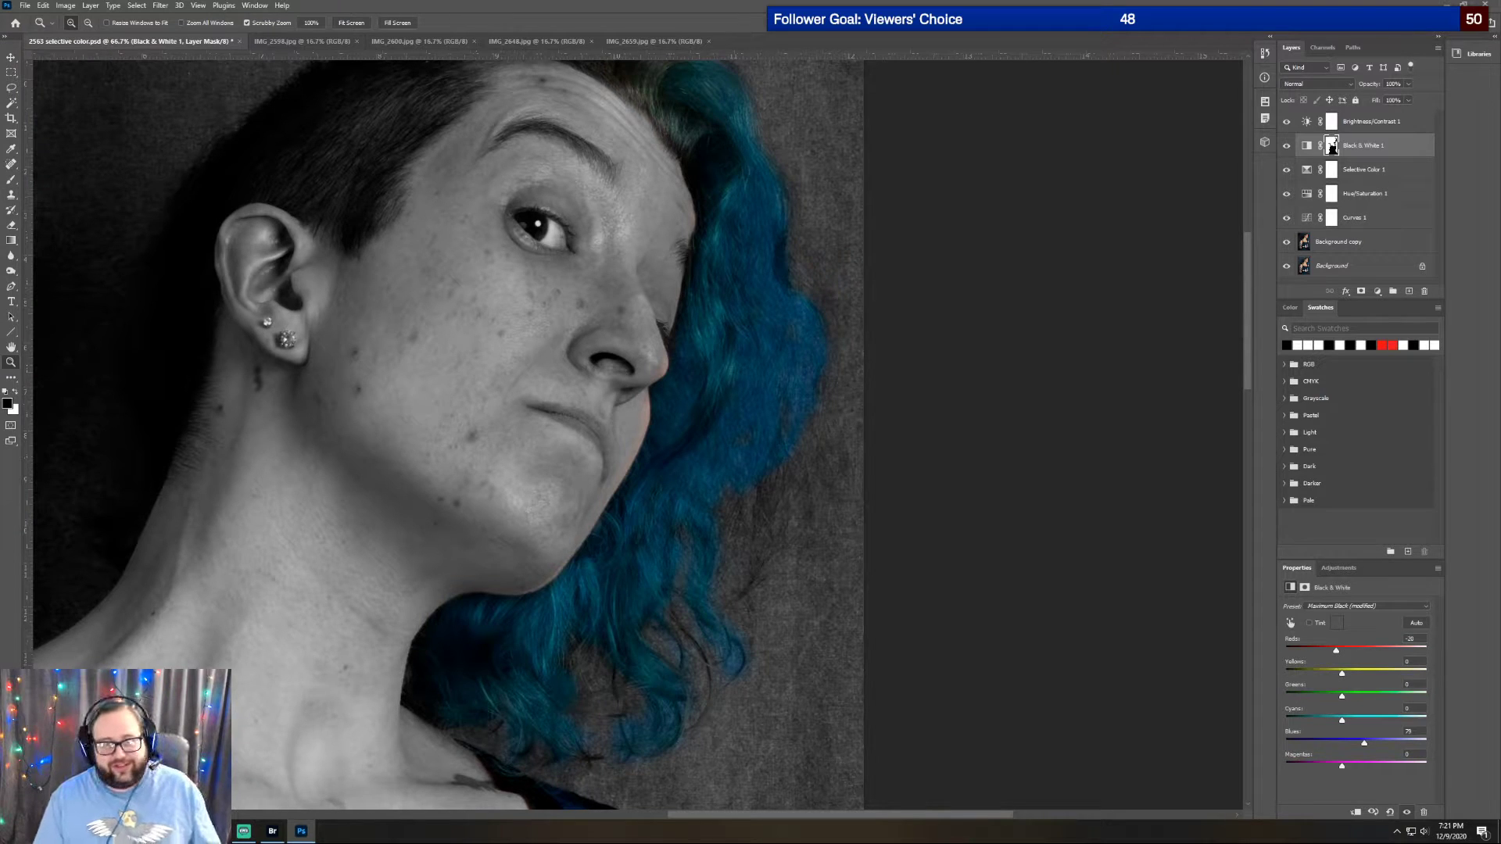
scroll(831, 291, down, 5)
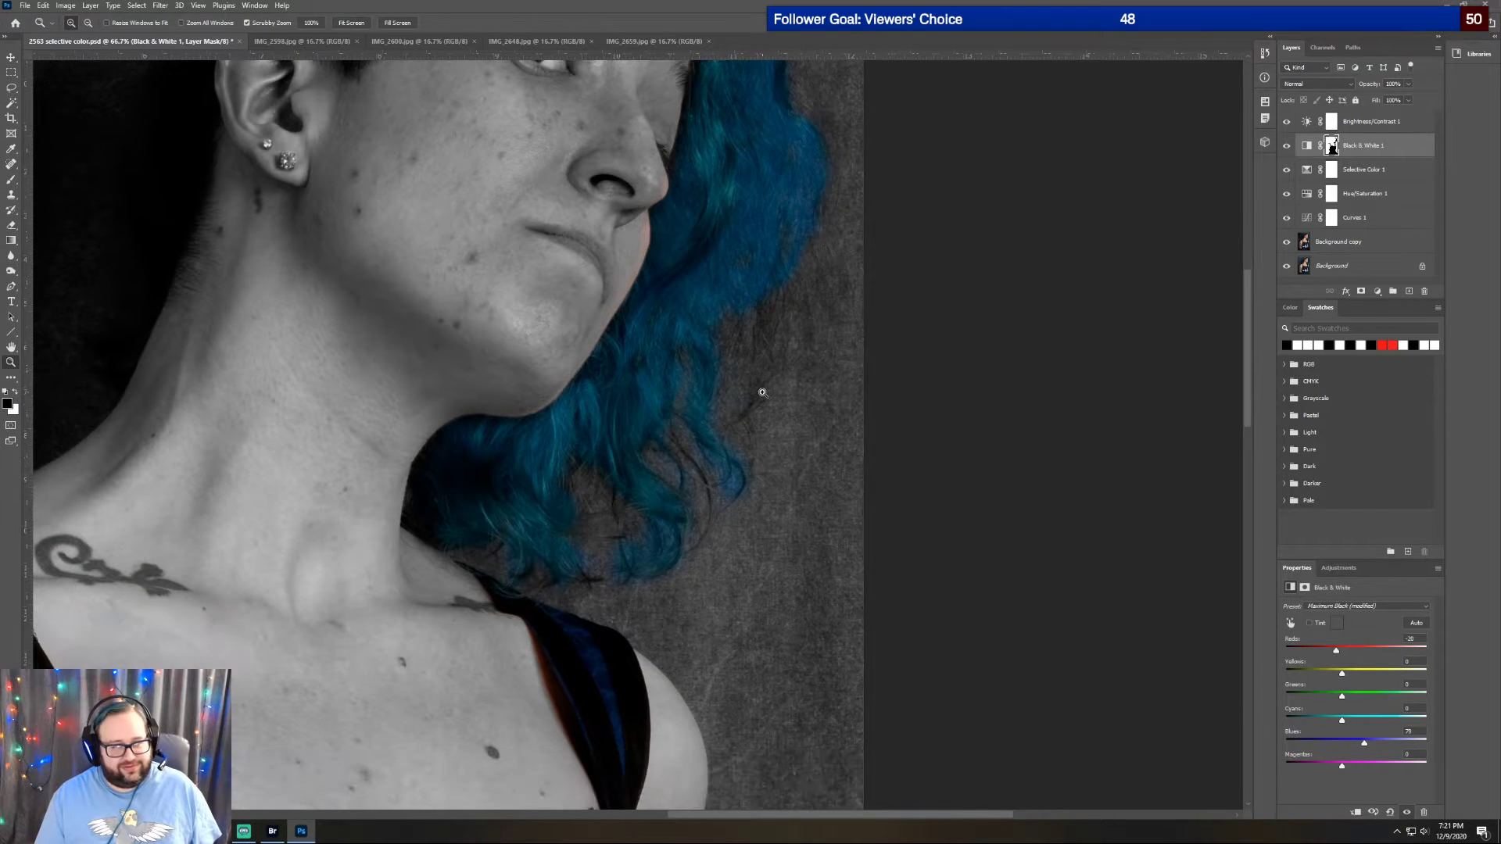
scroll(762, 392, up, 7)
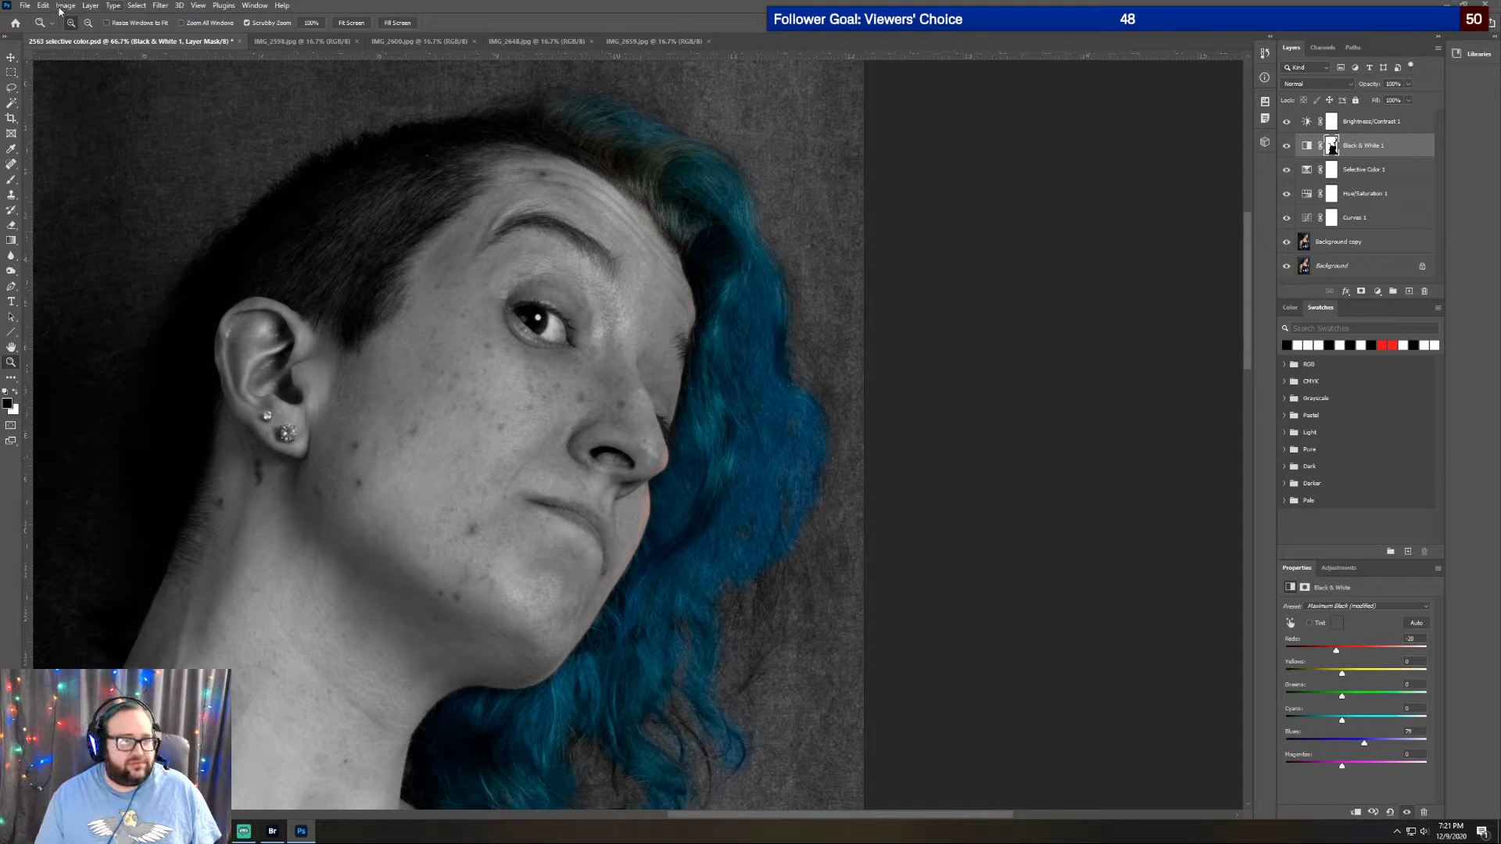
Save the 2563 selective color file again and switch to Adobe Bridge
click(35, 8)
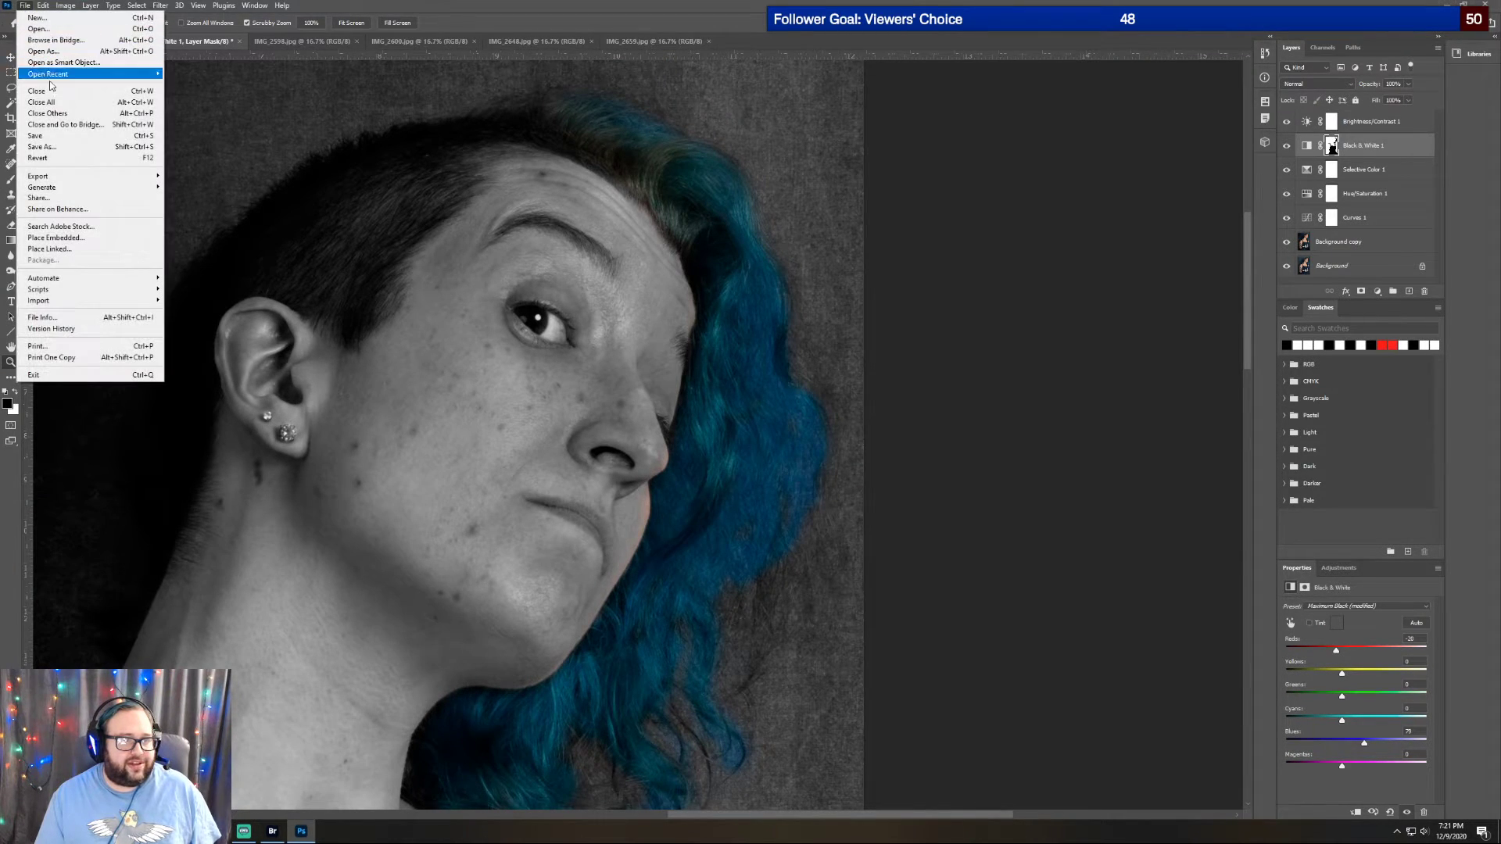
click(56, 137)
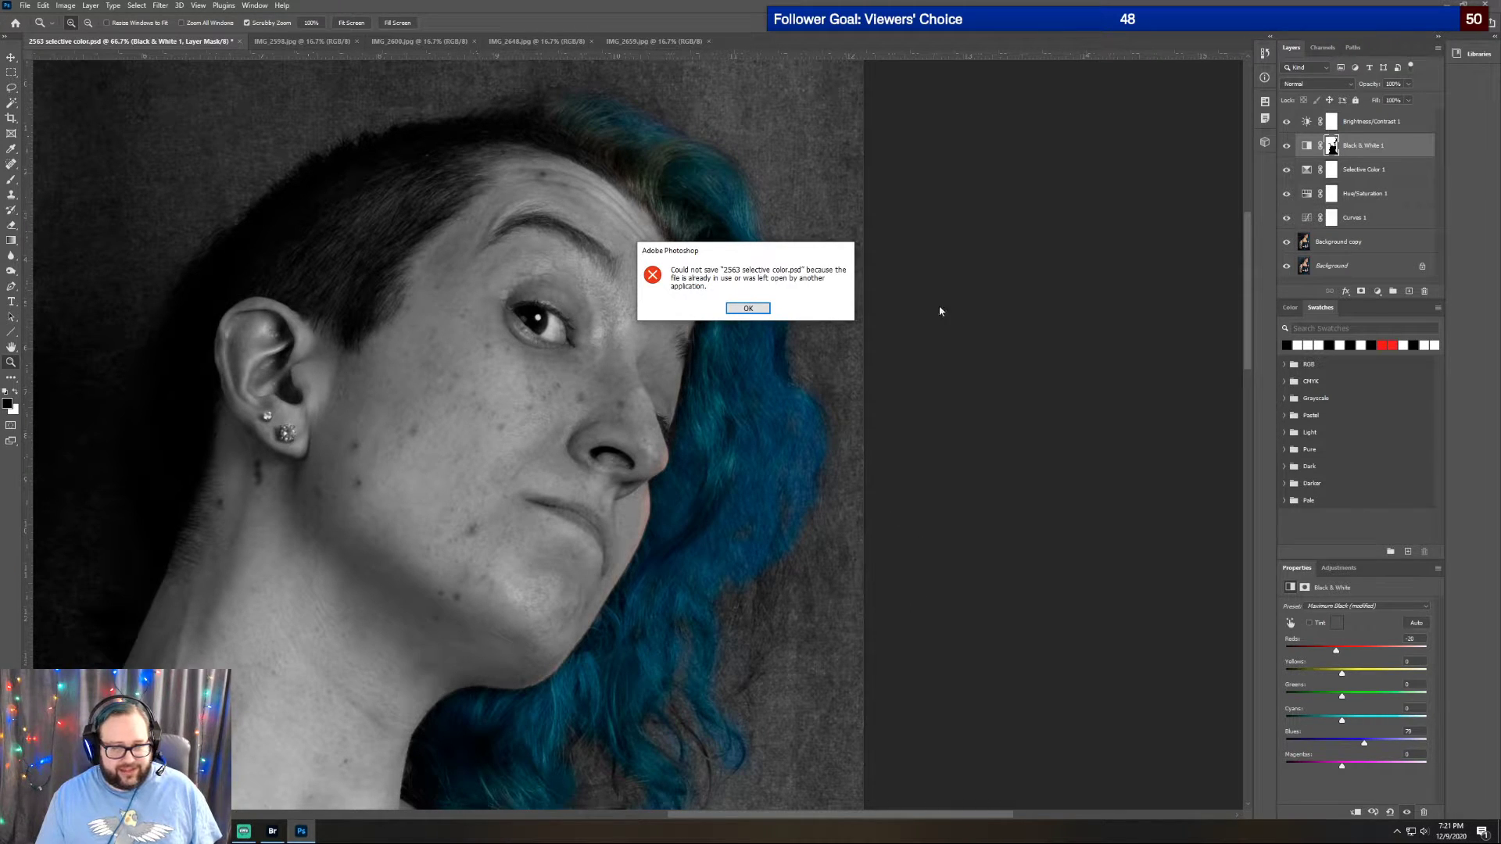
click(737, 310)
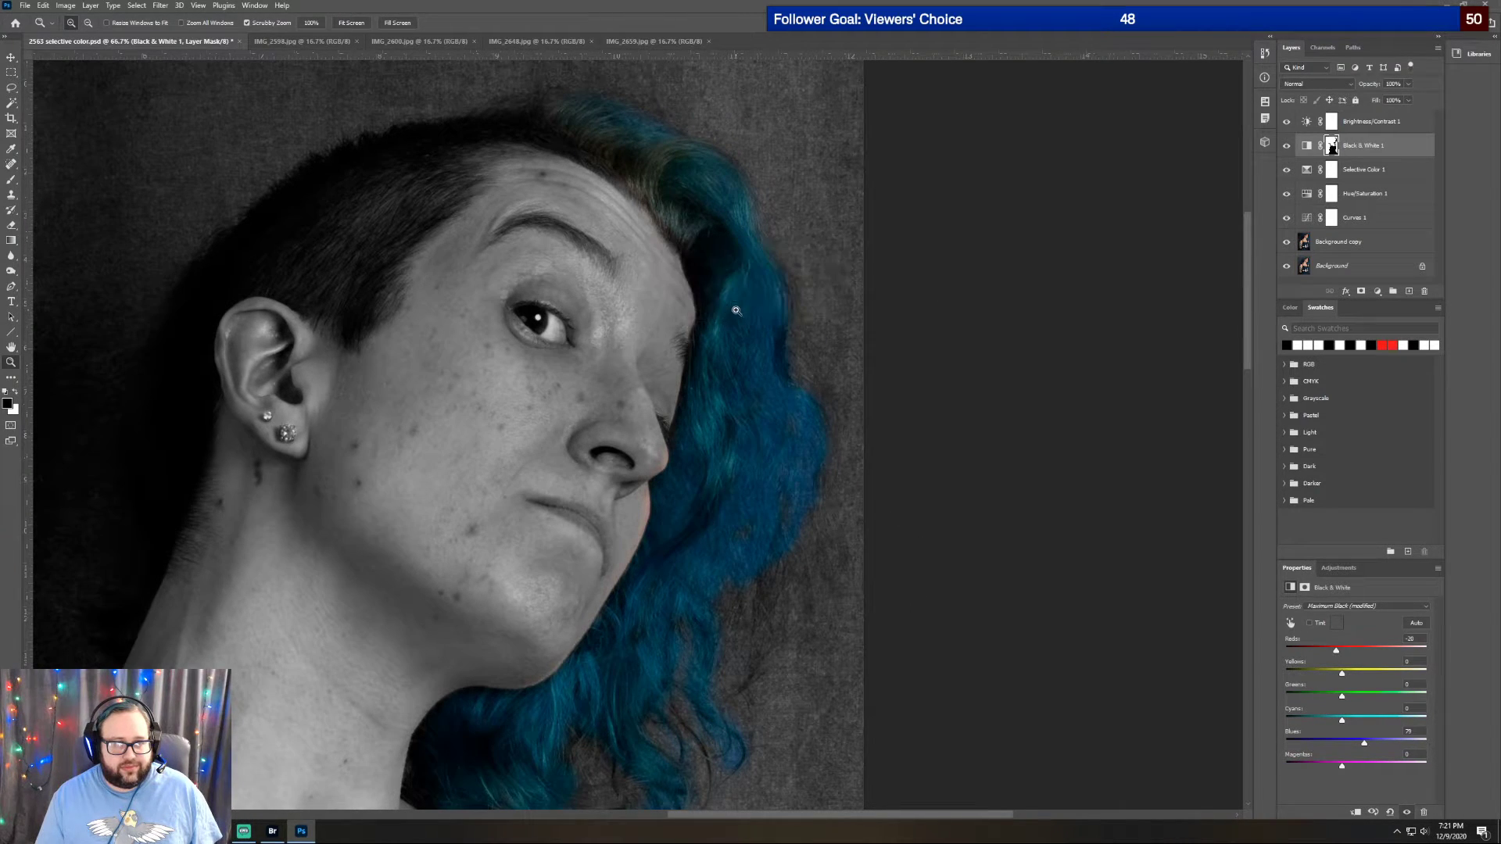
click(698, 172)
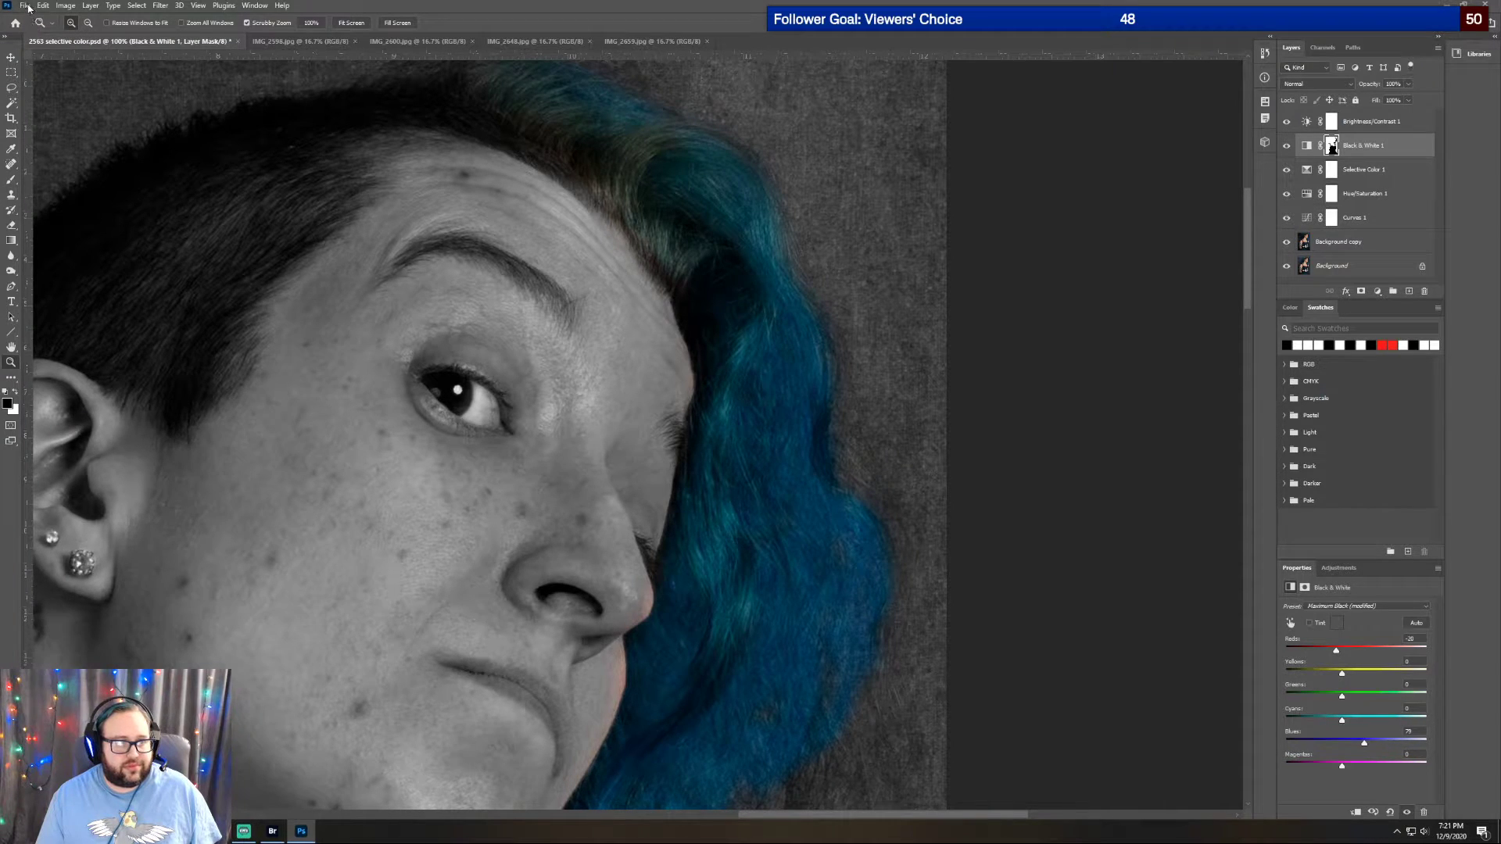
click(26, 5)
click(54, 135)
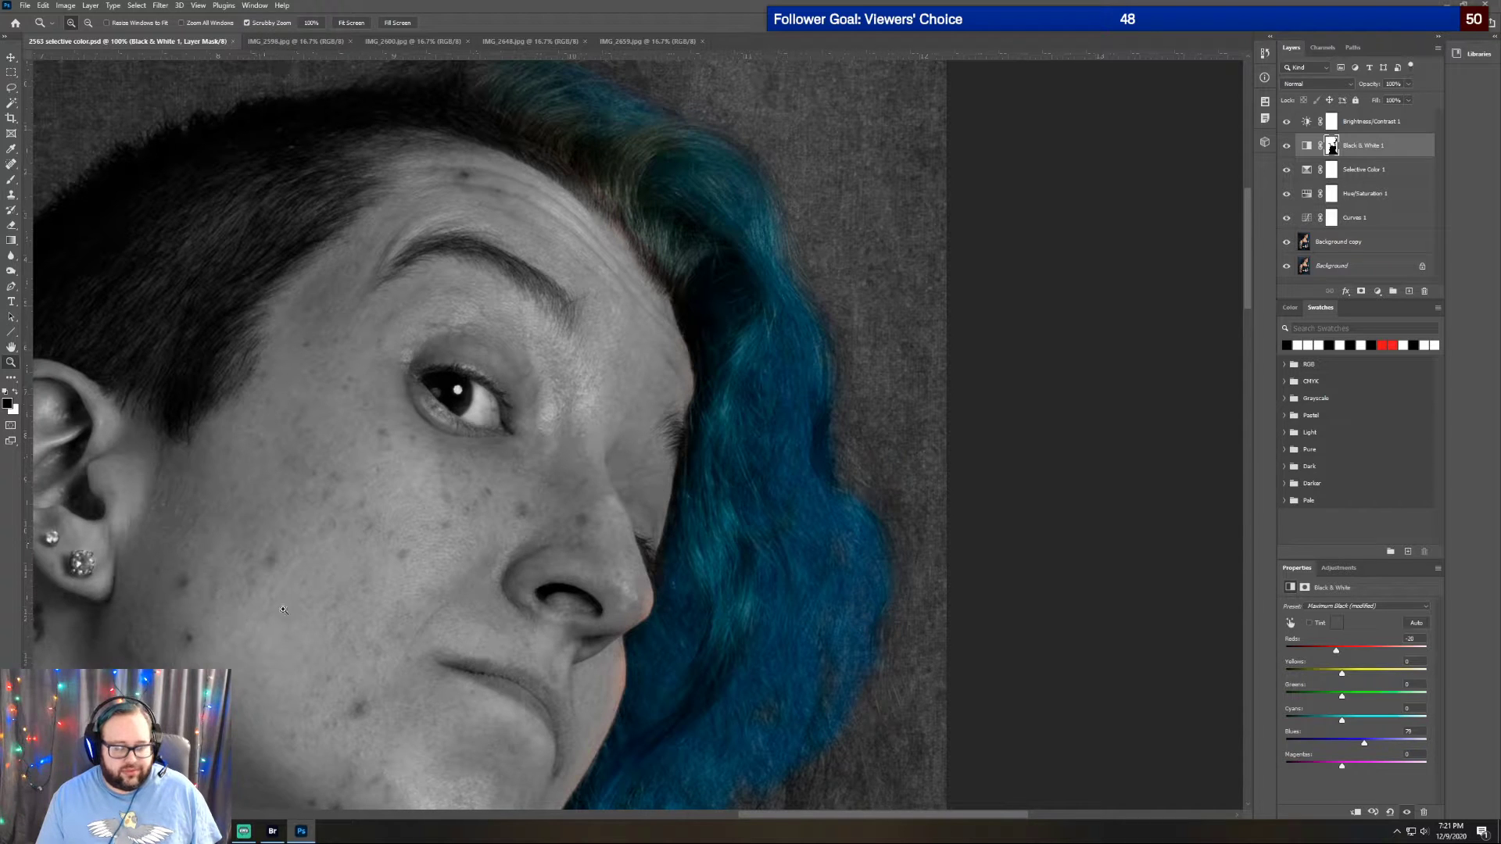
click(273, 829)
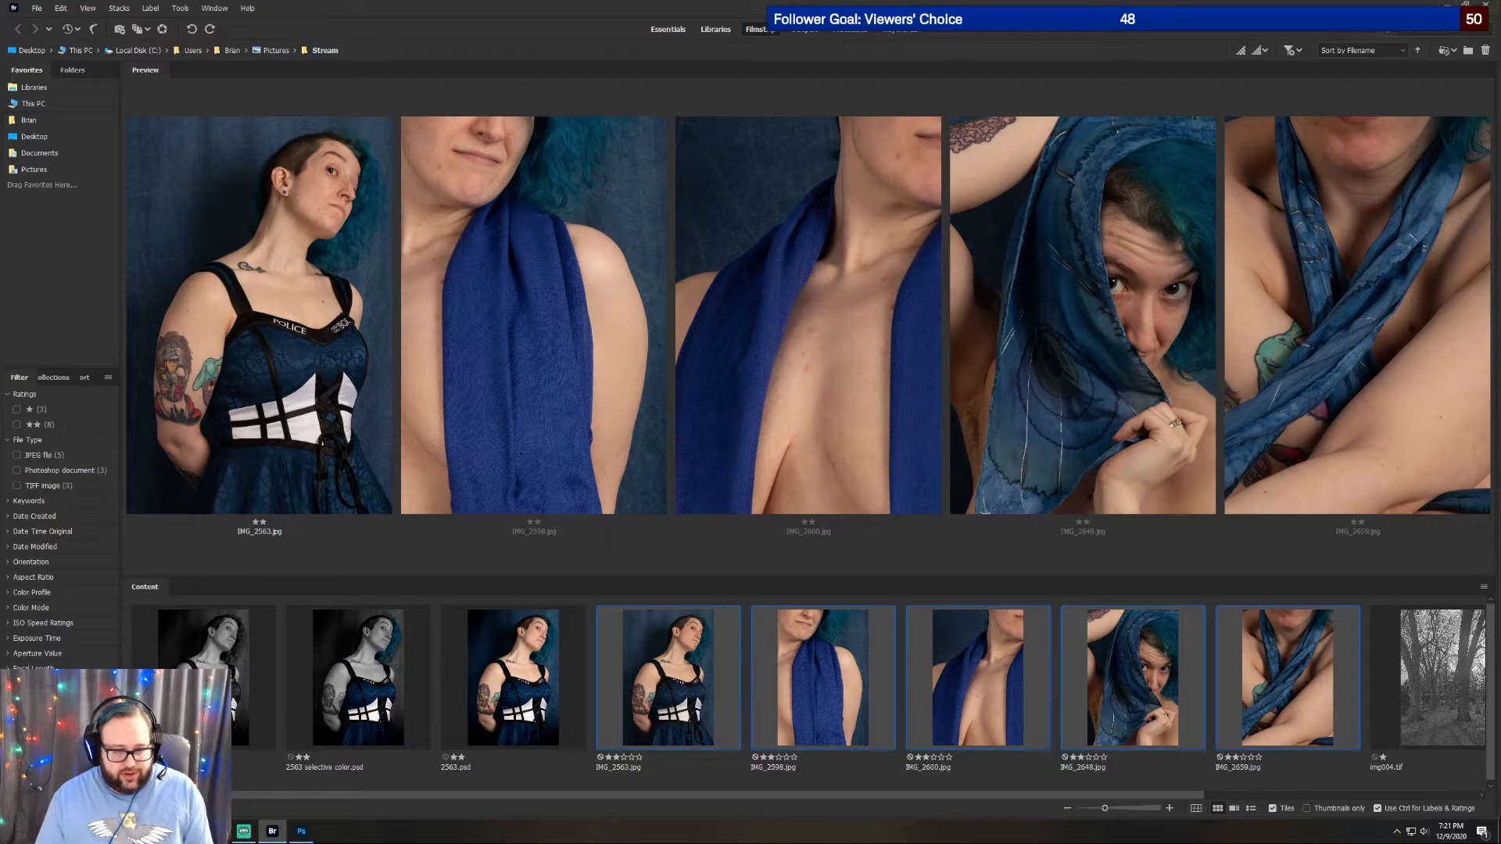
Compare the three 2563 versions side by side, switch to Photoshop and close the 2563 selective color file
click(250, 703)
shift+click(509, 701)
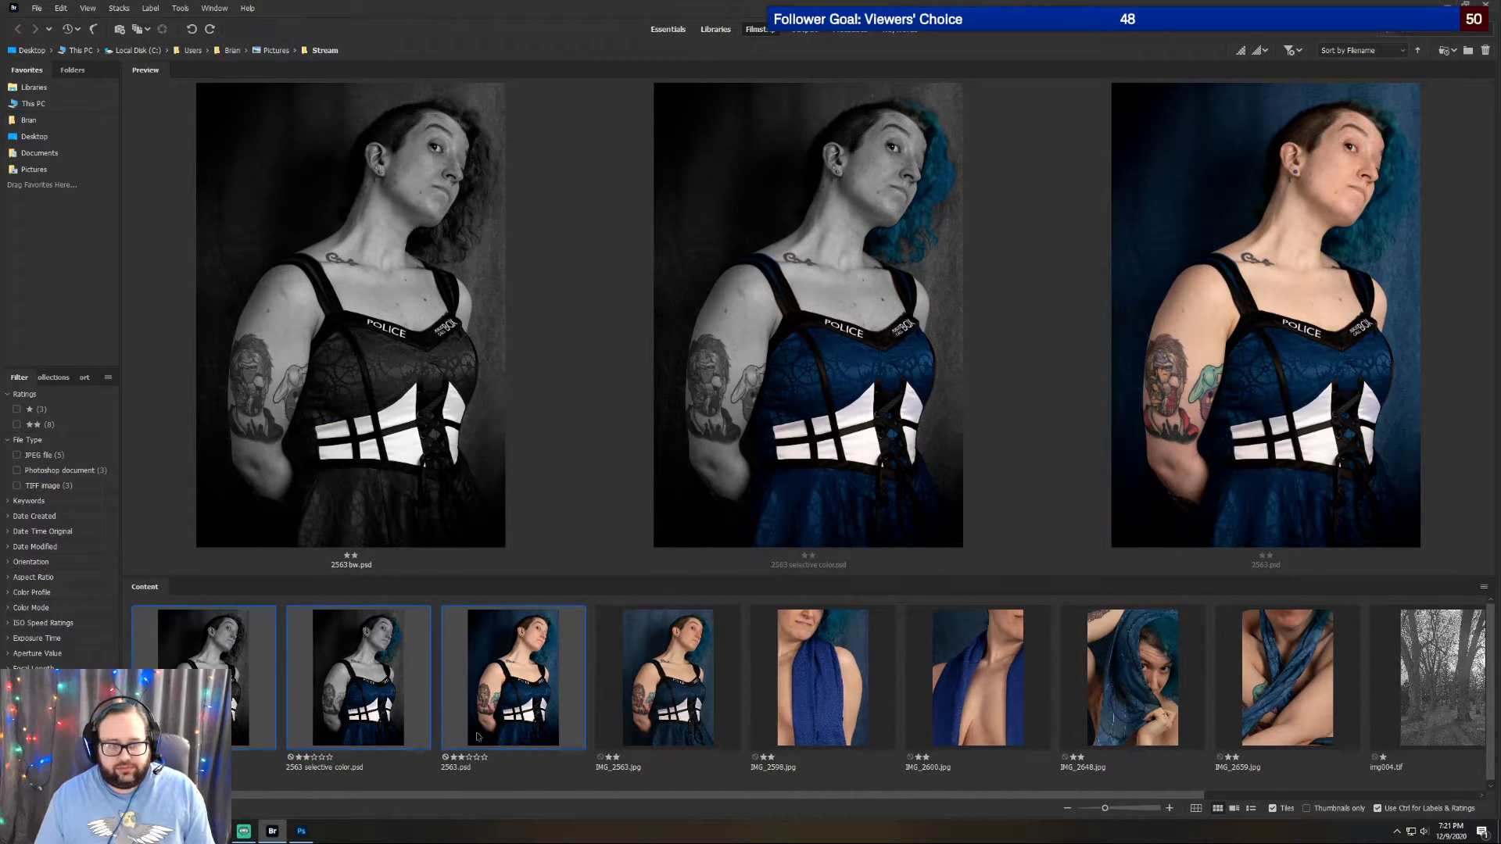
click(305, 833)
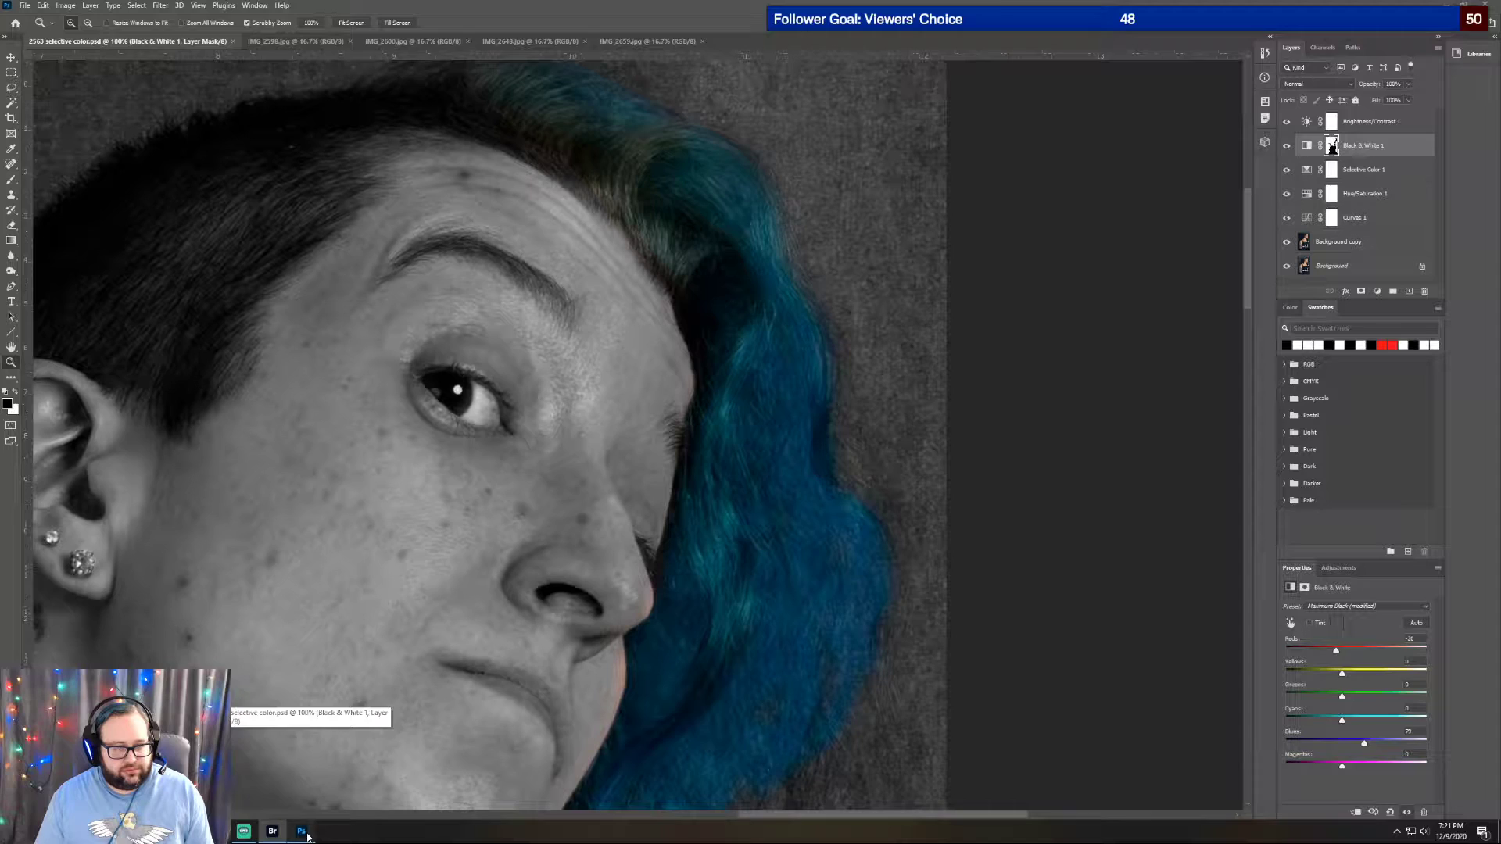
click(233, 42)
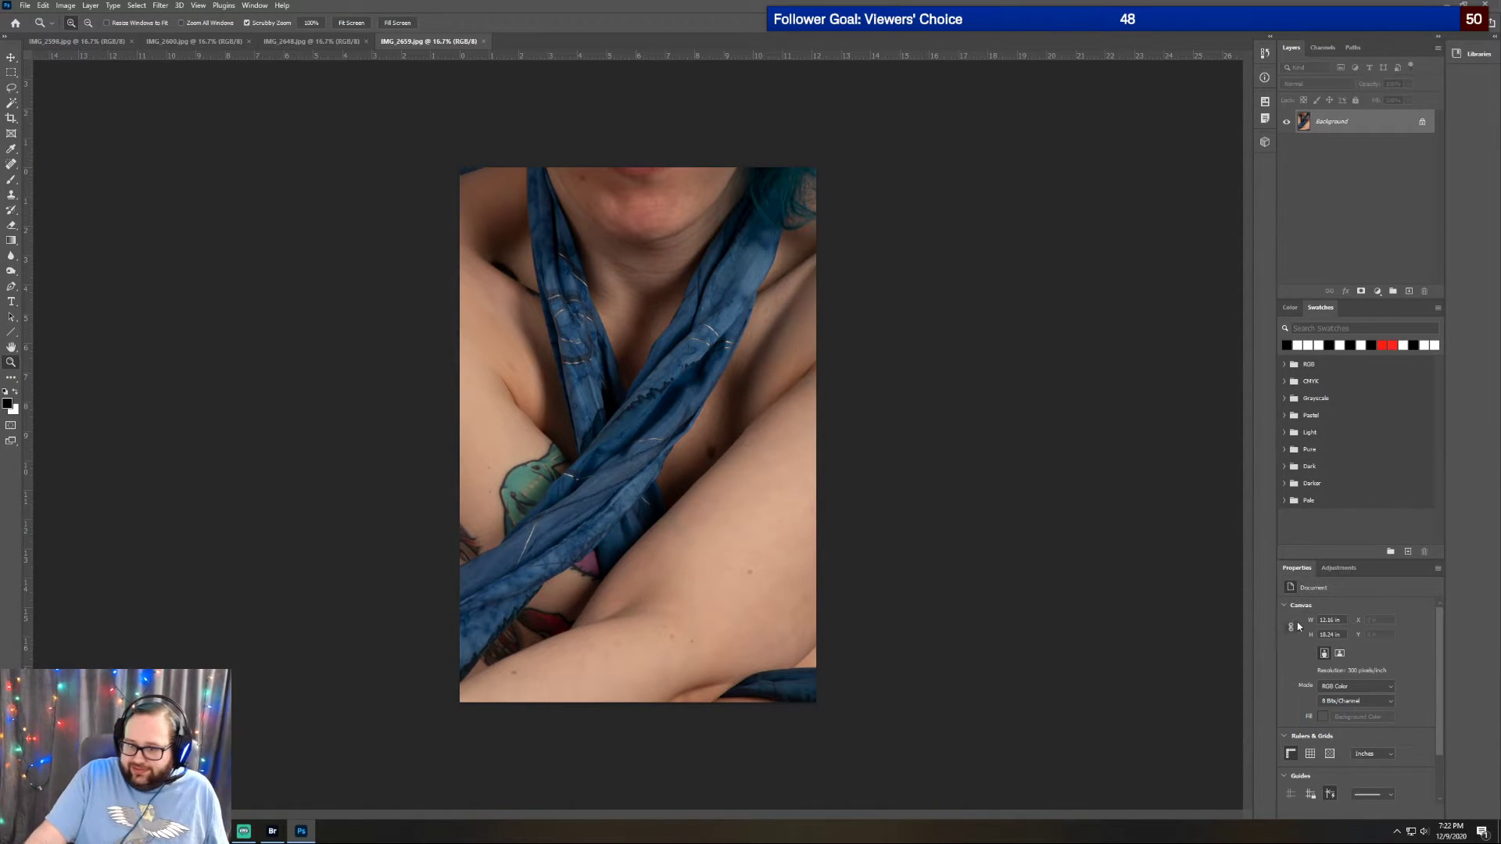
Duplicate the Background layer of IMG_2659.jpg under the default copy name
right_click(1345, 126)
click(1385, 149)
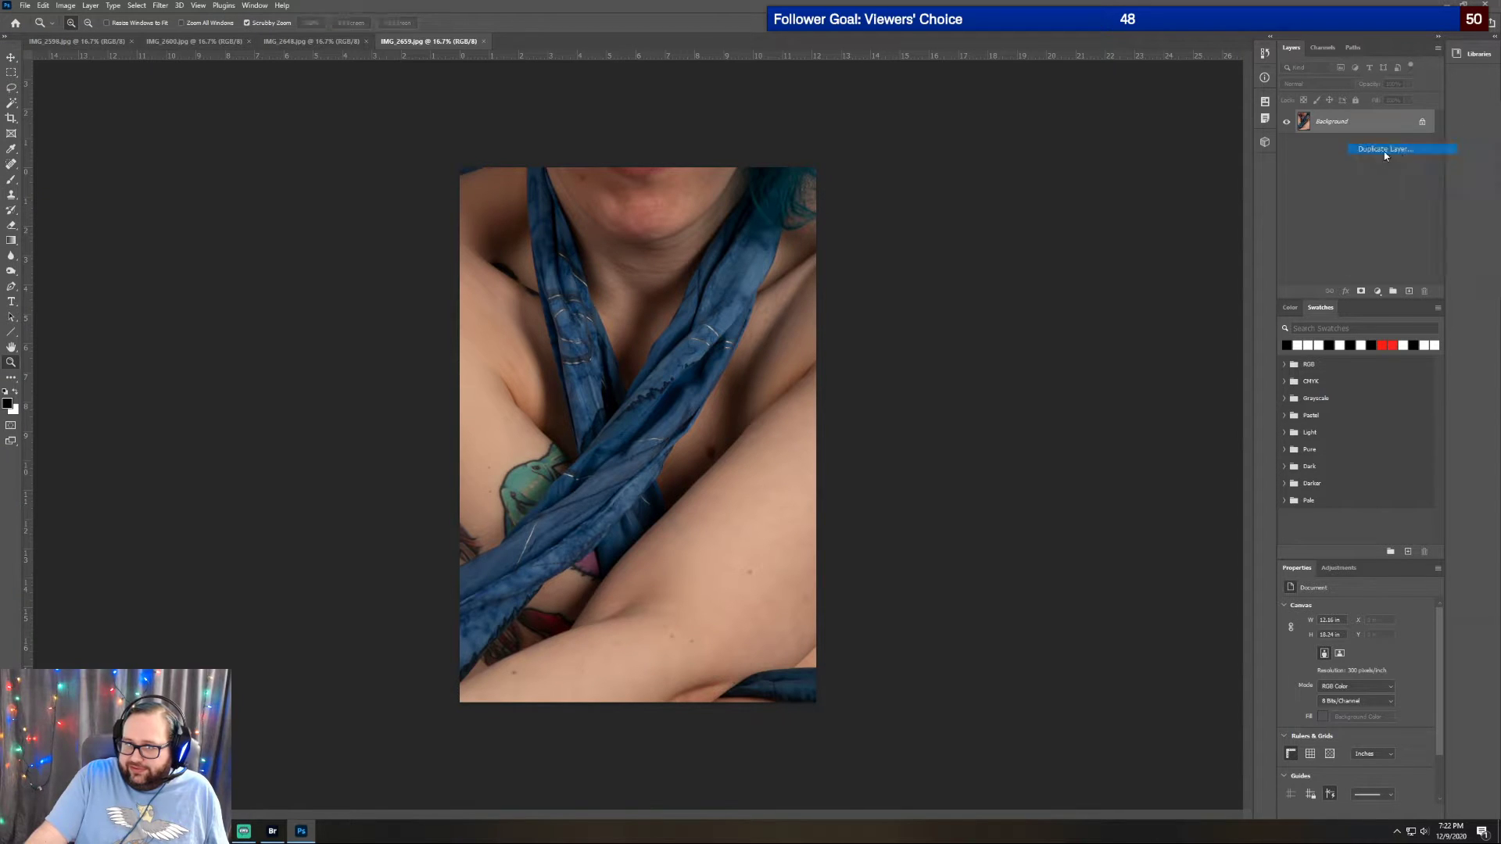
click(659, 171)
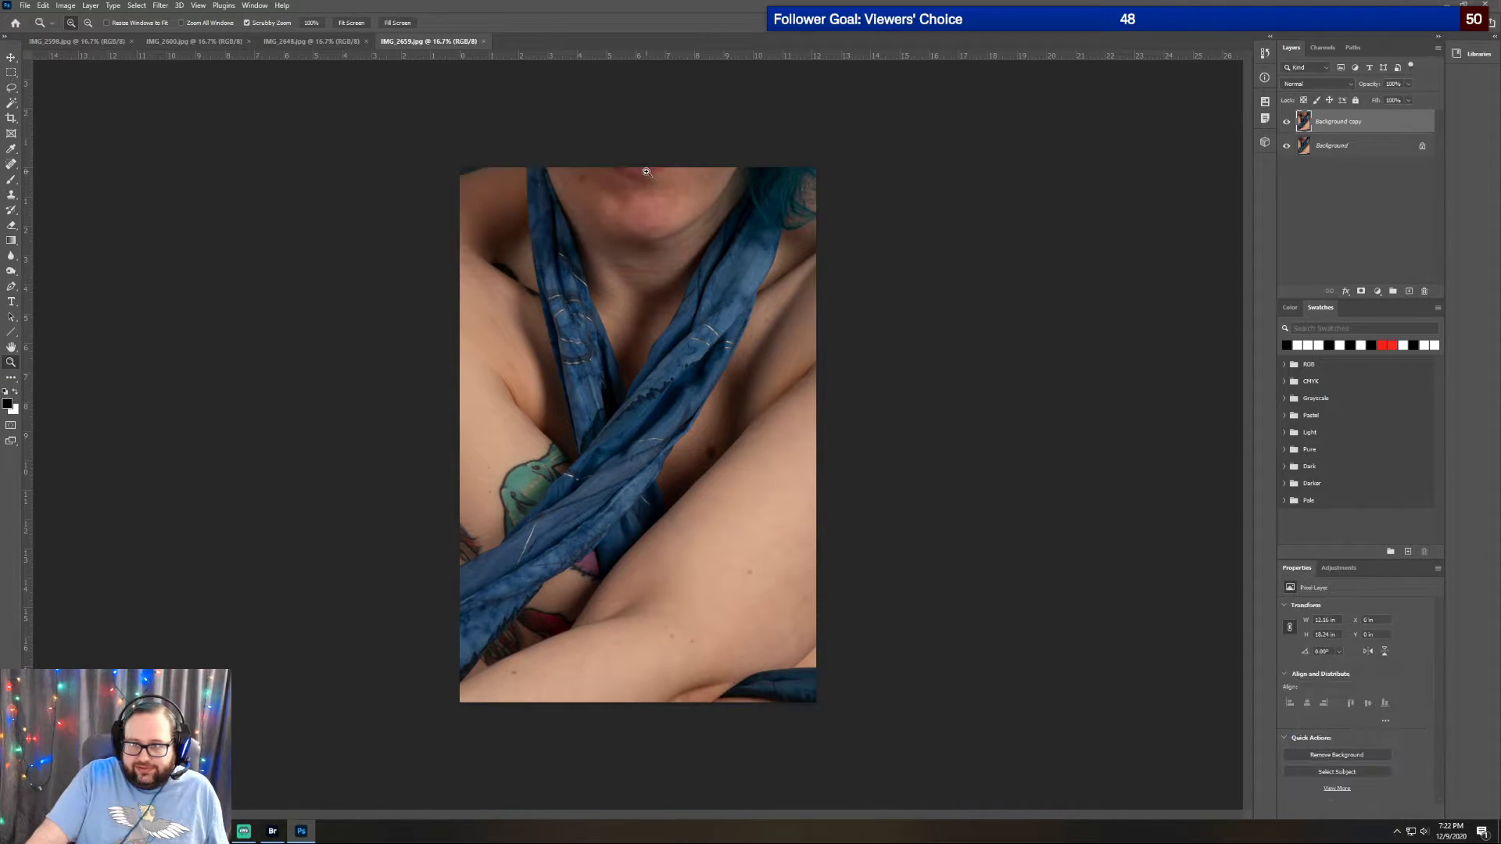
Add a Curves adjustment layer and pull the RGB white point inward to brighten the highlights, keeping its output at 255
click(1340, 569)
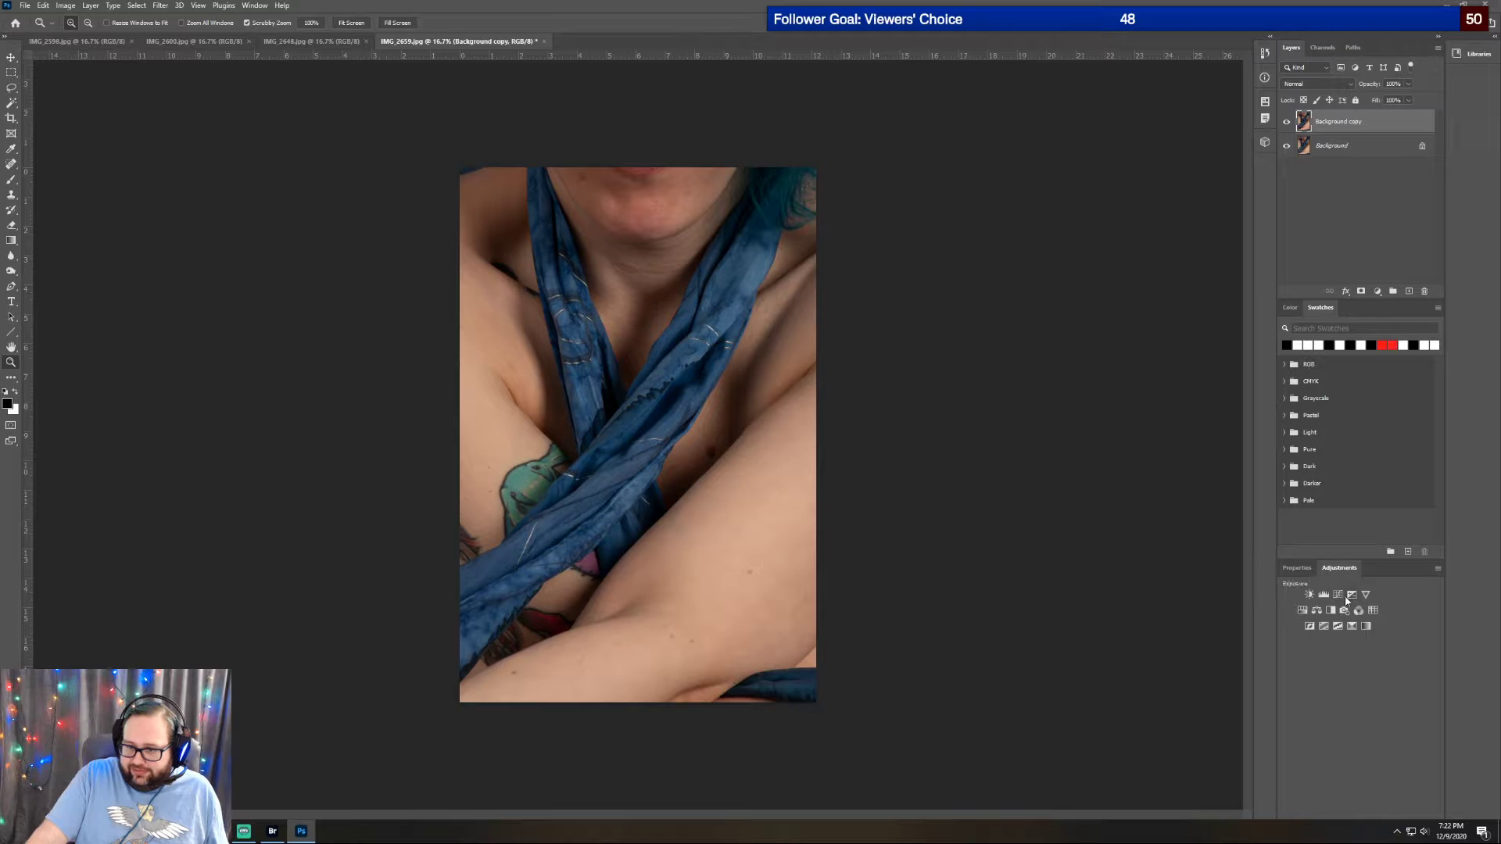
click(1341, 594)
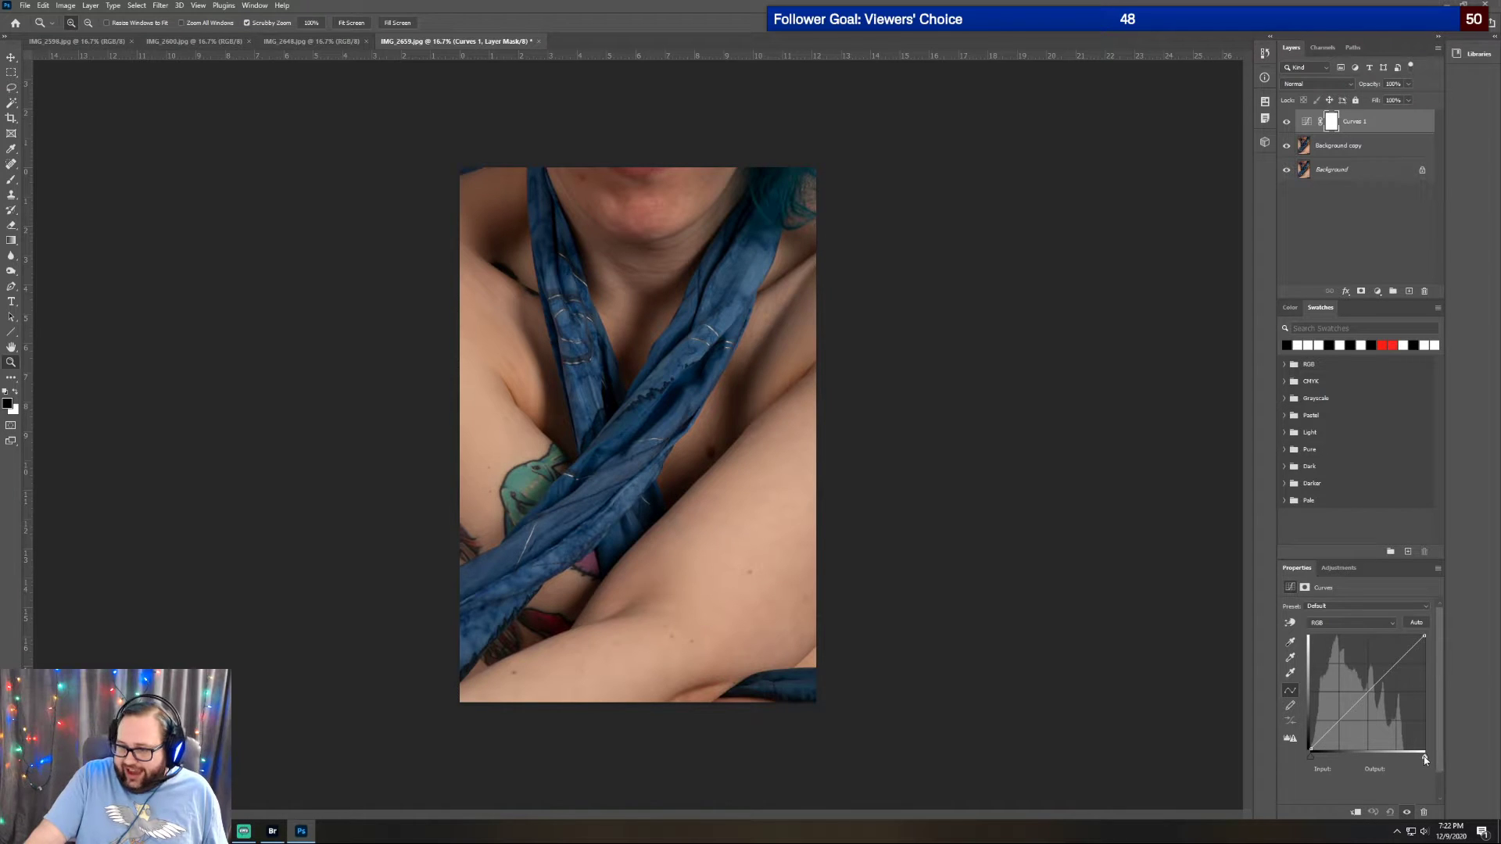
drag(1424, 759, 1408, 759)
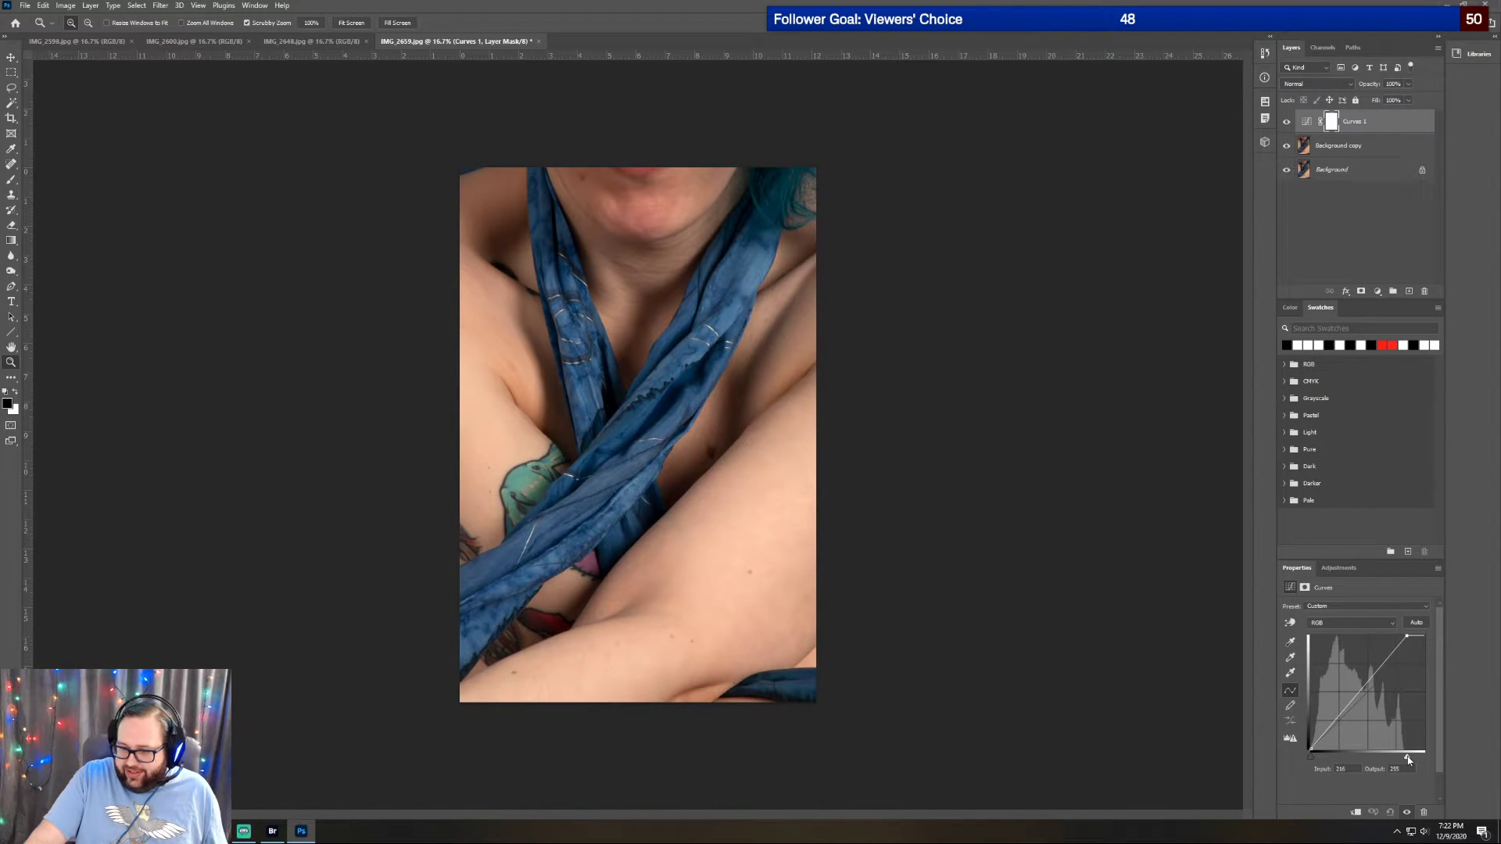
drag(1408, 760, 1407, 759)
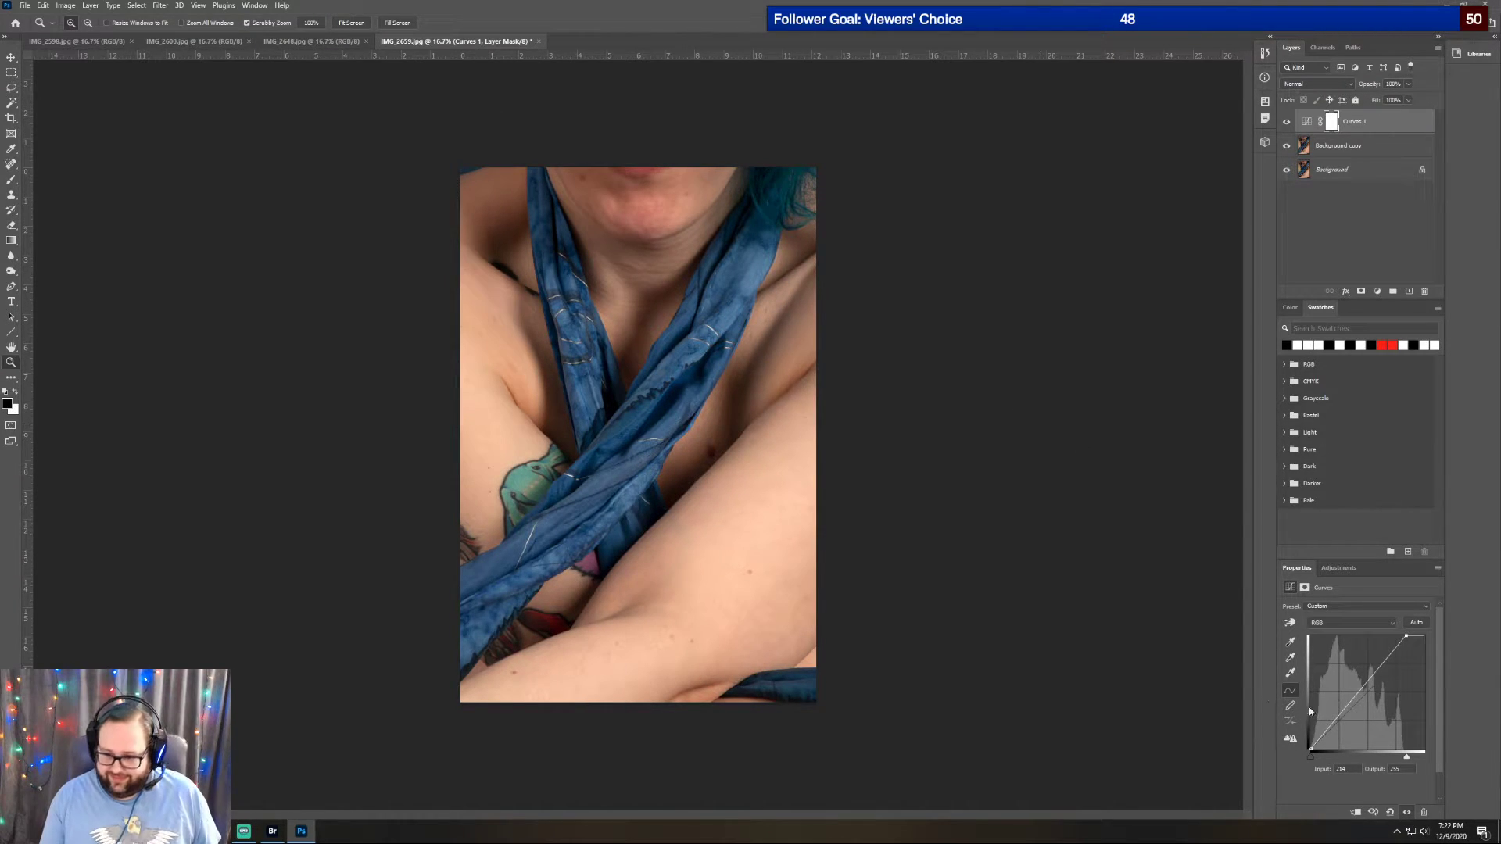
drag(1408, 757, 1404, 760)
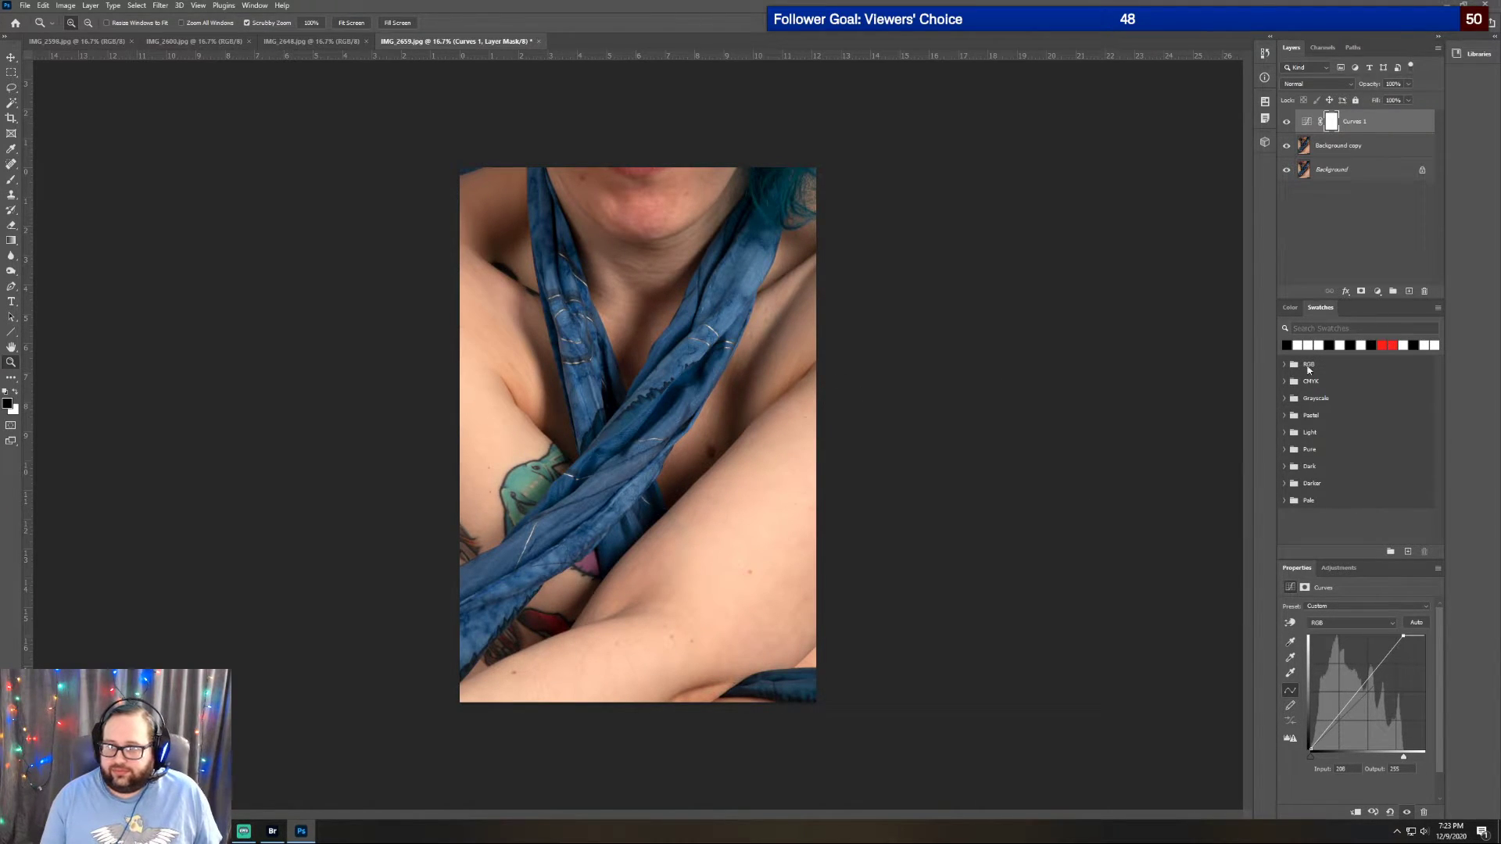
Add a Hue/Saturation adjustment layer with Master saturation at -20 and compare the photo with the layer hidden and shown
click(1346, 569)
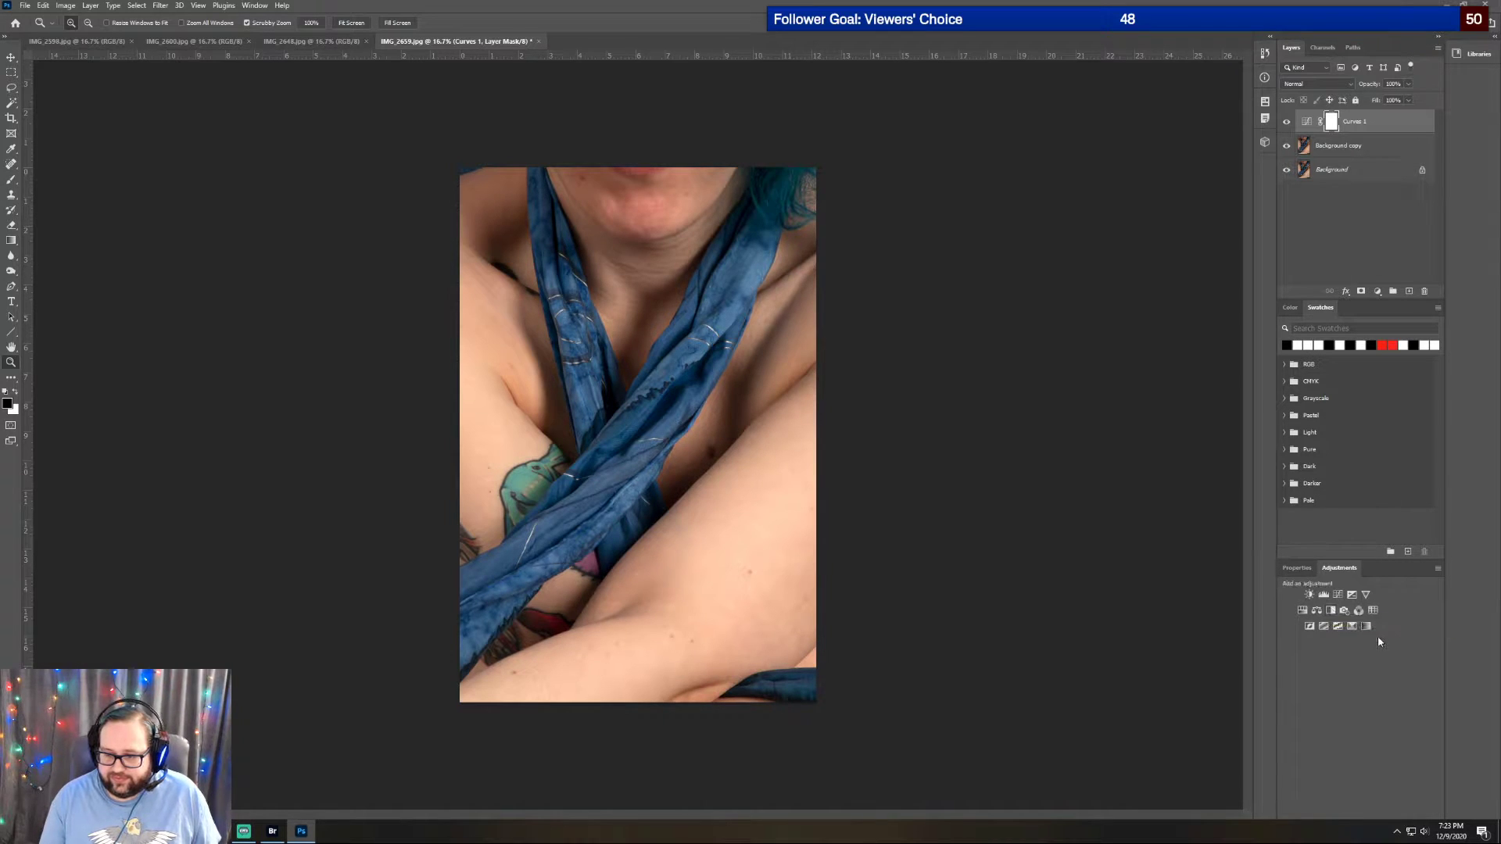
click(1303, 610)
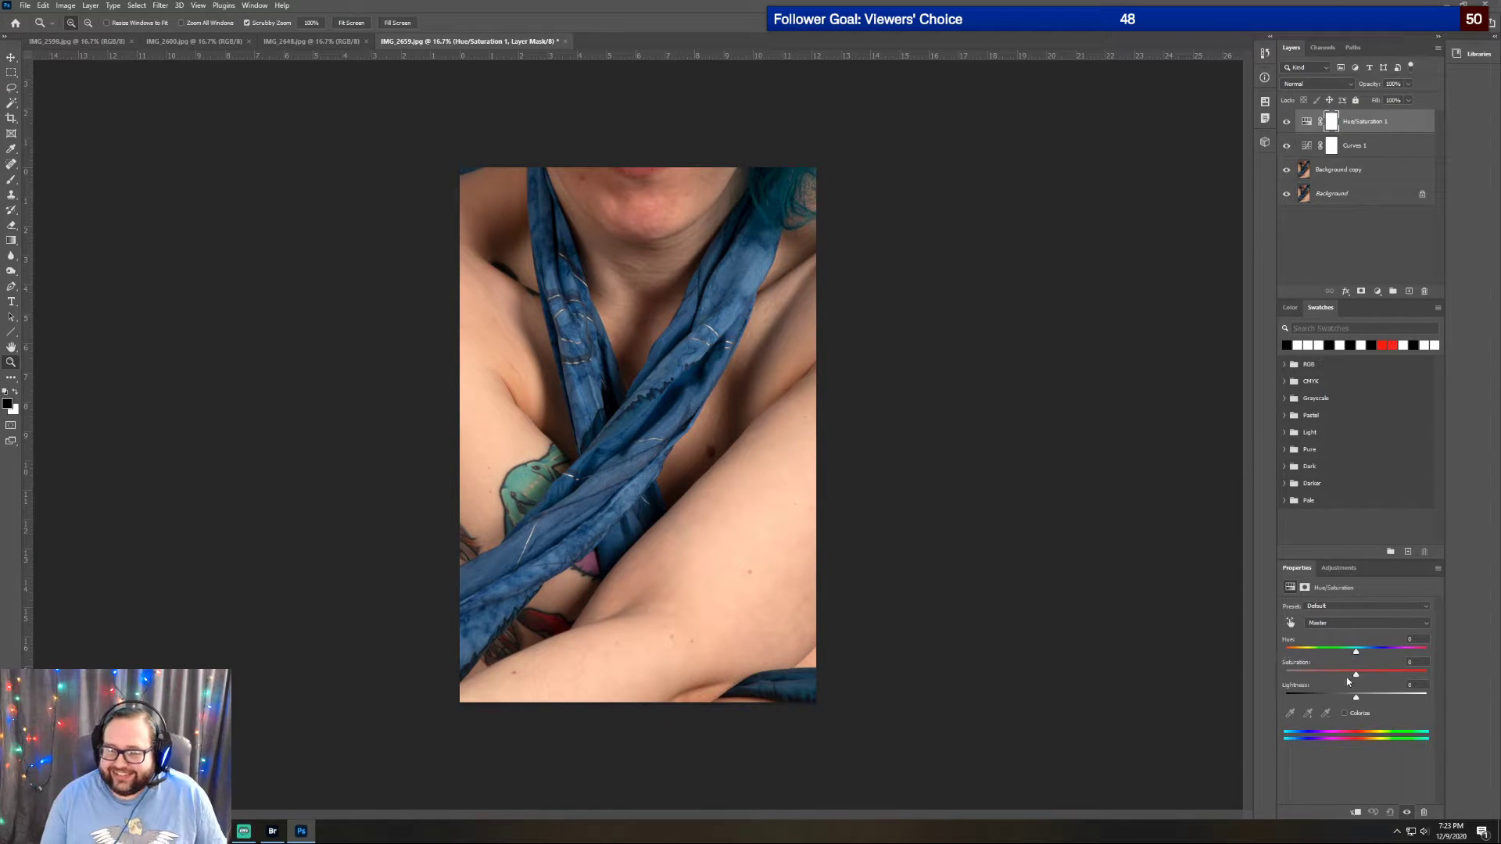
drag(1360, 676, 1343, 676)
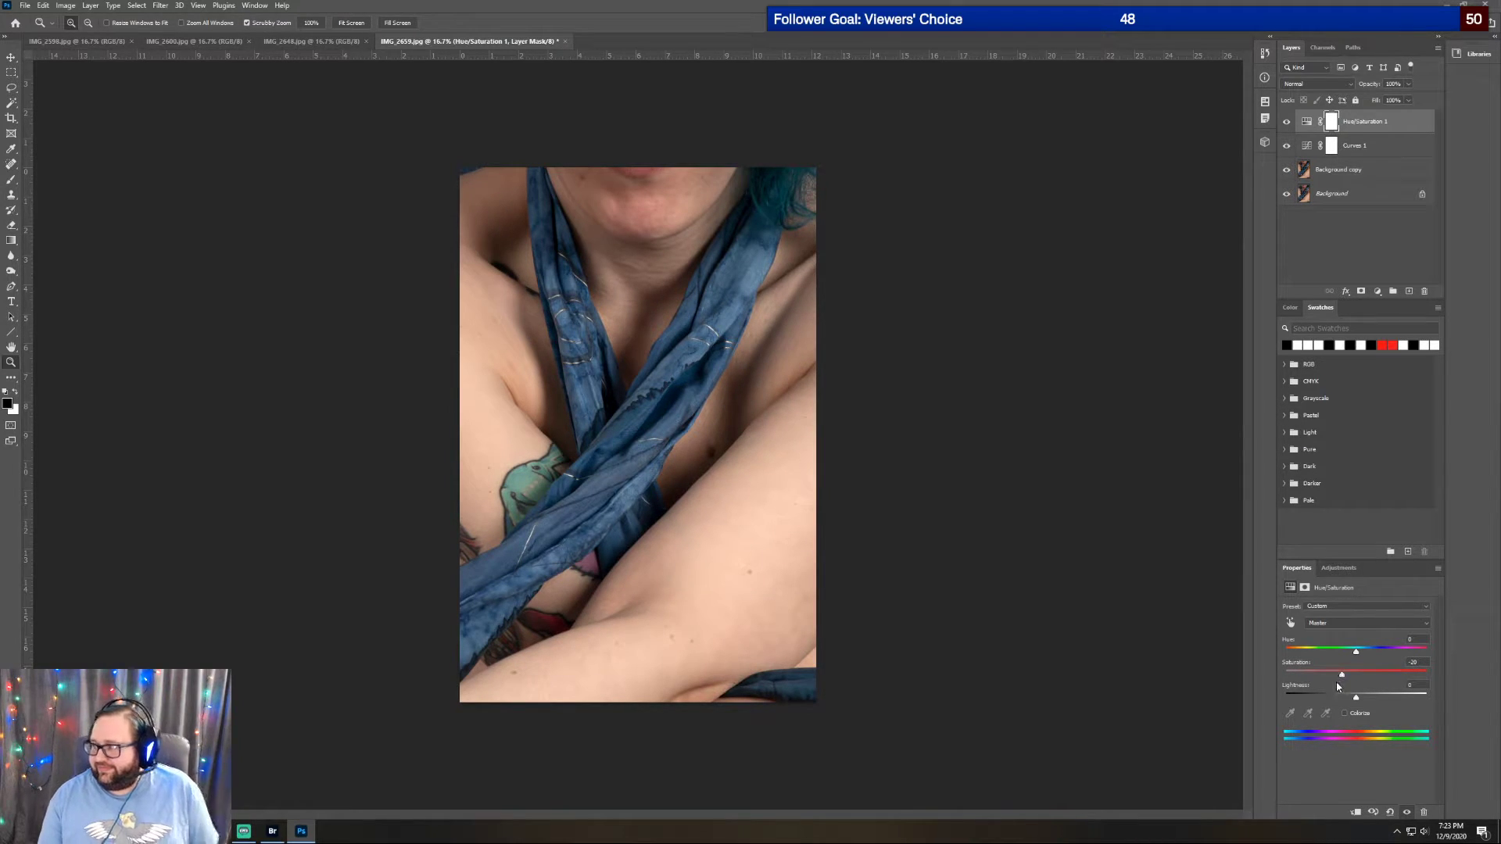
click(1286, 122)
click(1286, 123)
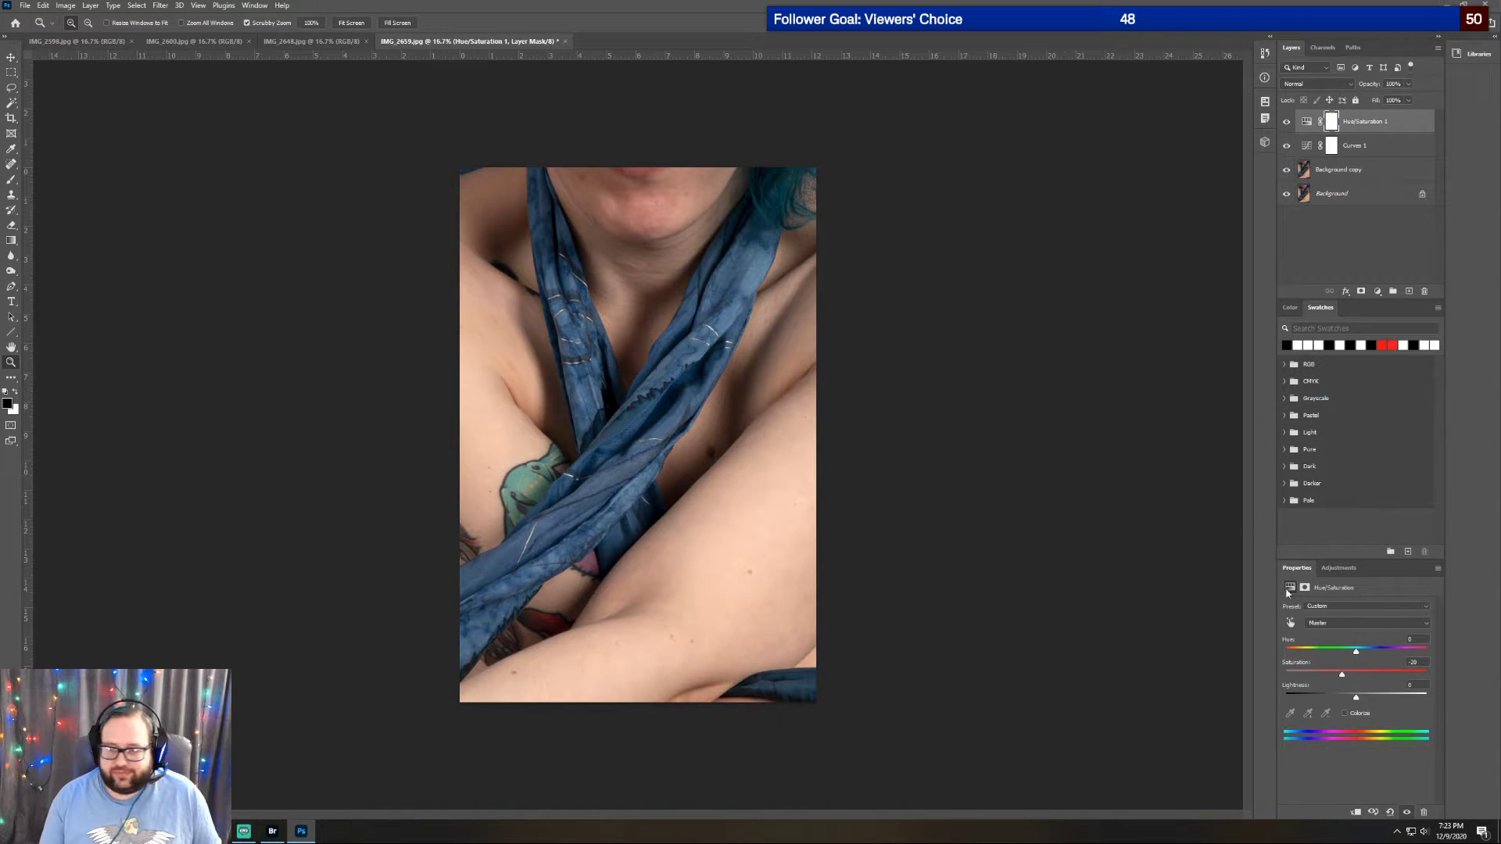
Raise the saturation of the Blues range to +40 in the Hue/Saturation layer
click(1347, 624)
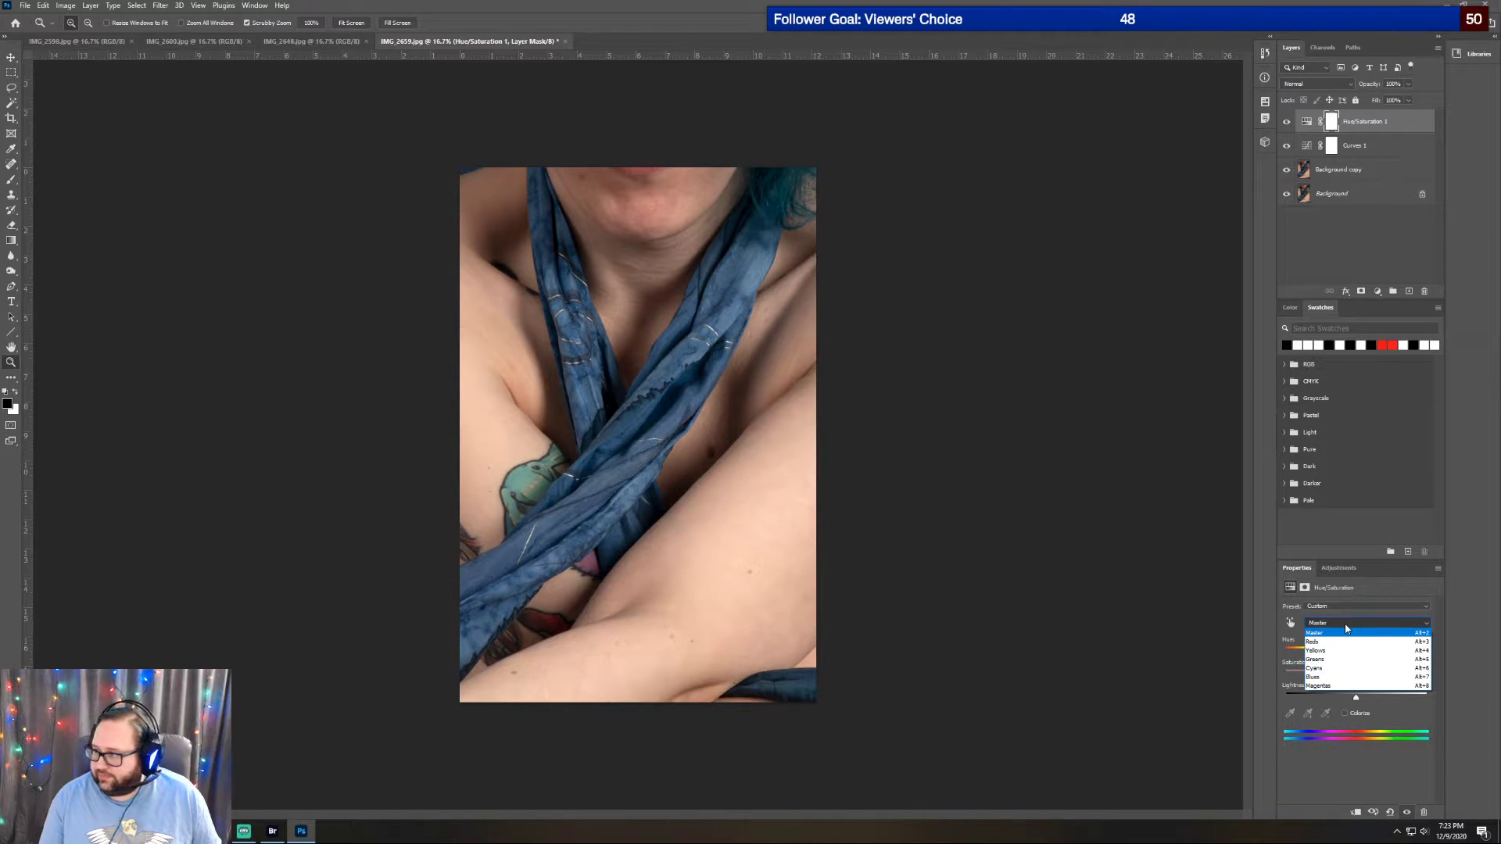
click(1334, 677)
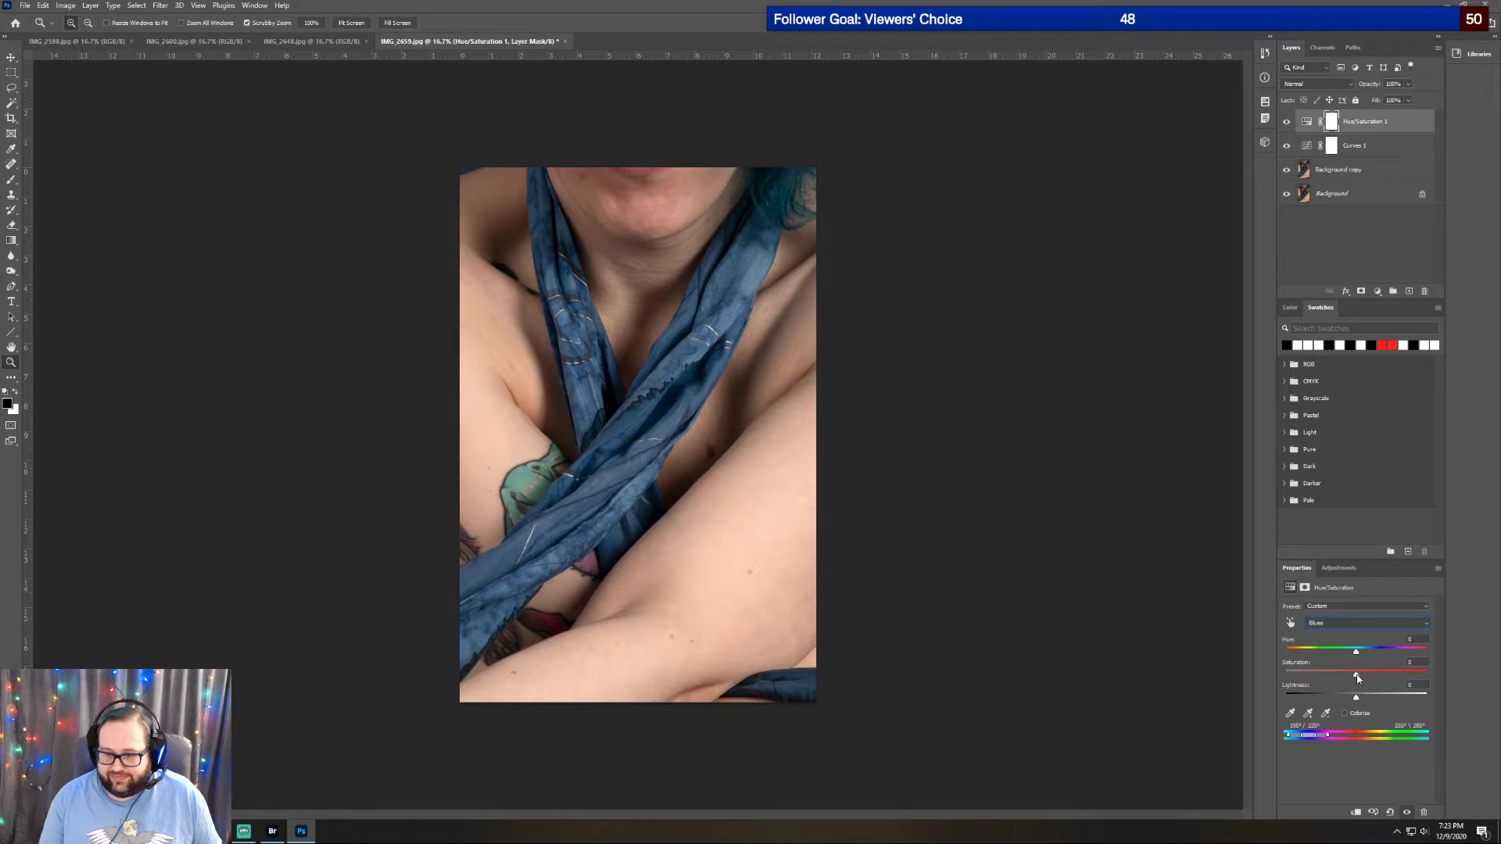
drag(1376, 674, 1384, 675)
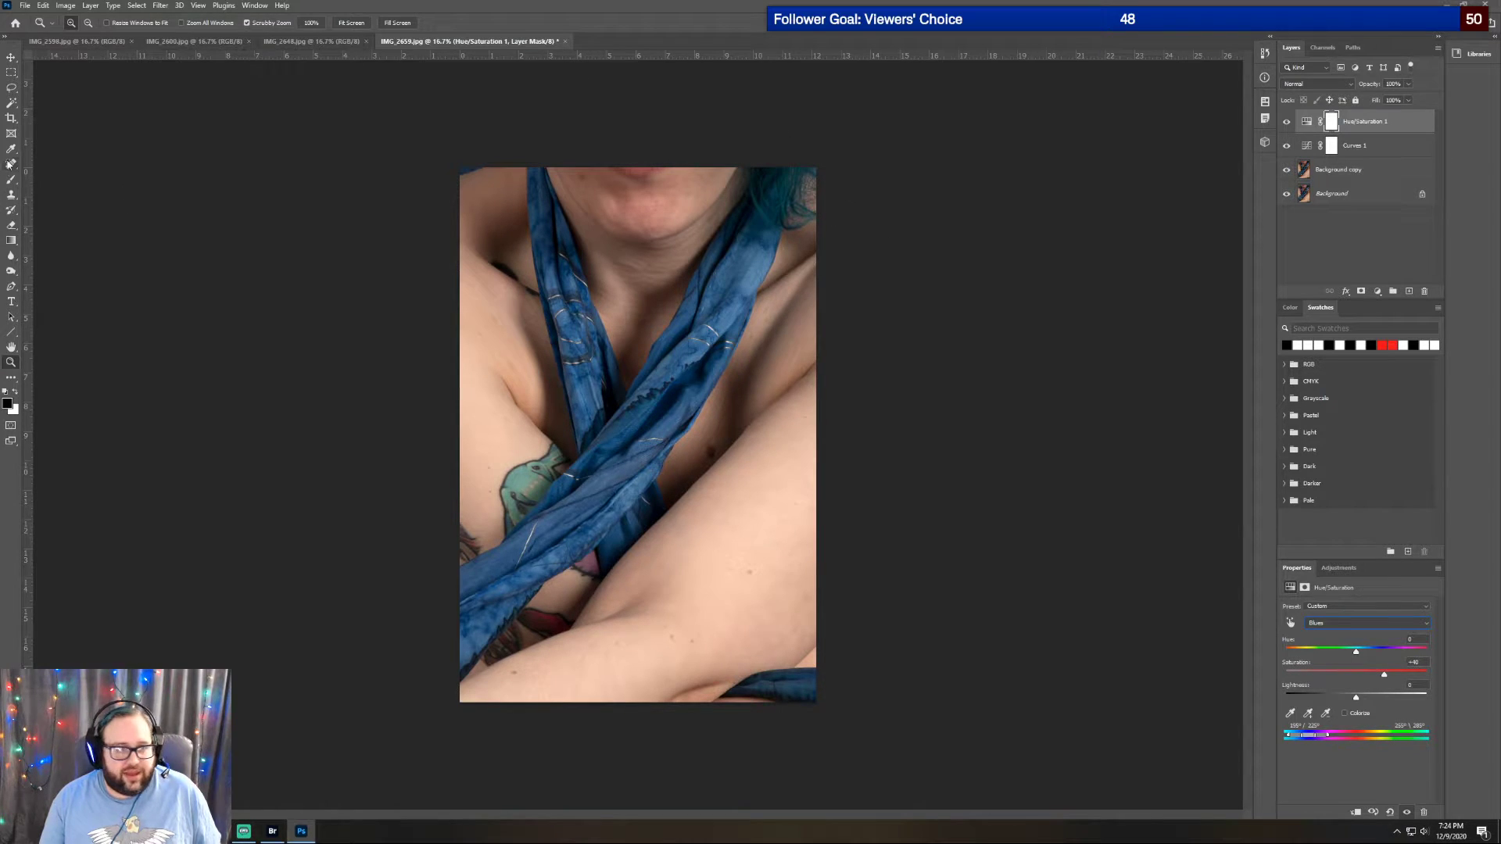
Crop a thin strip off the photo's upper edge at the lips, leaving it about 17.8 in high
click(12, 117)
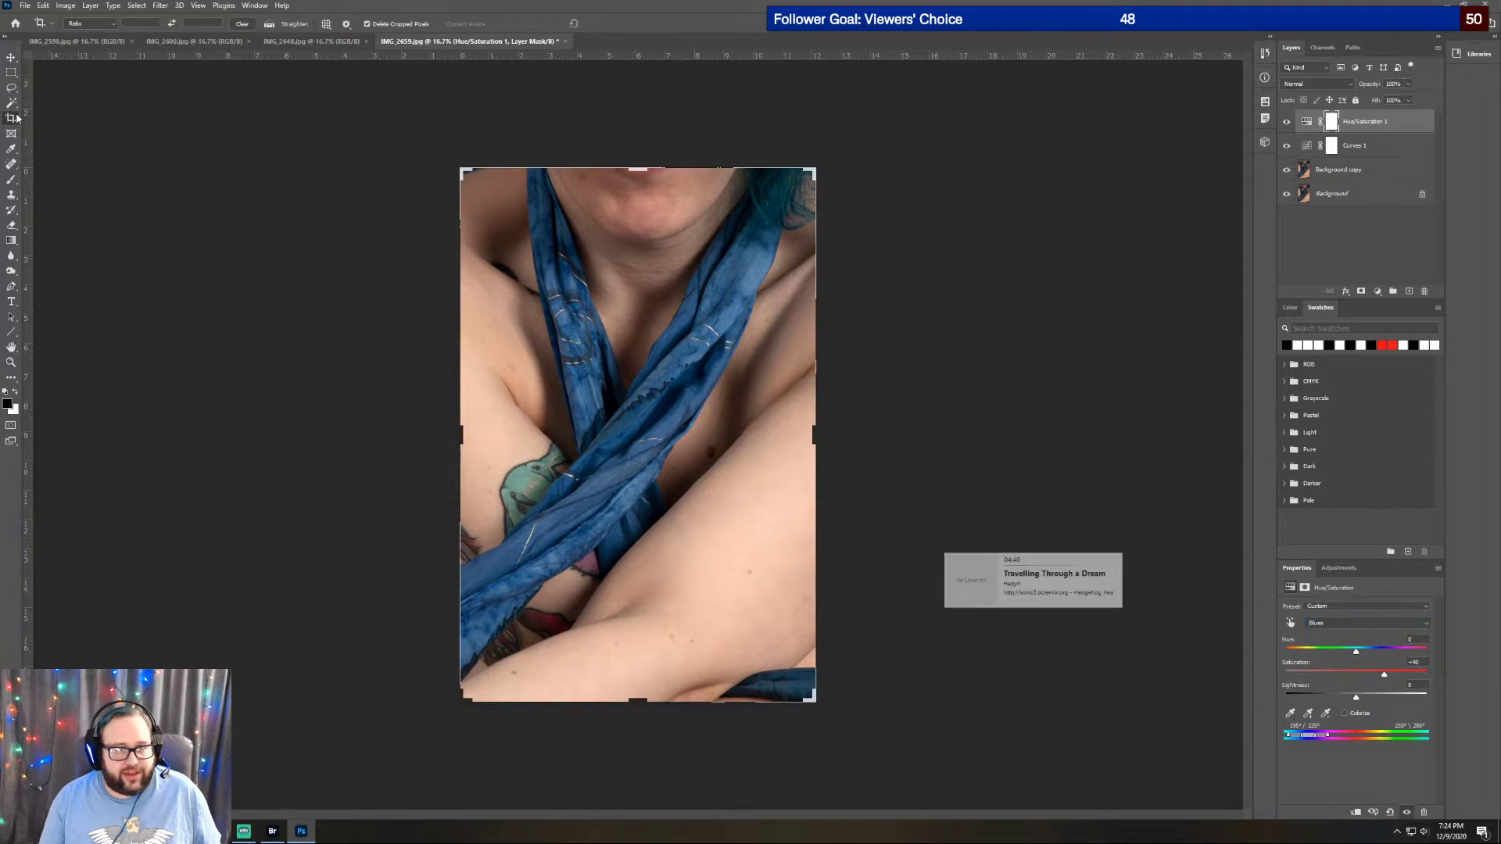
drag(642, 169, 658, 178)
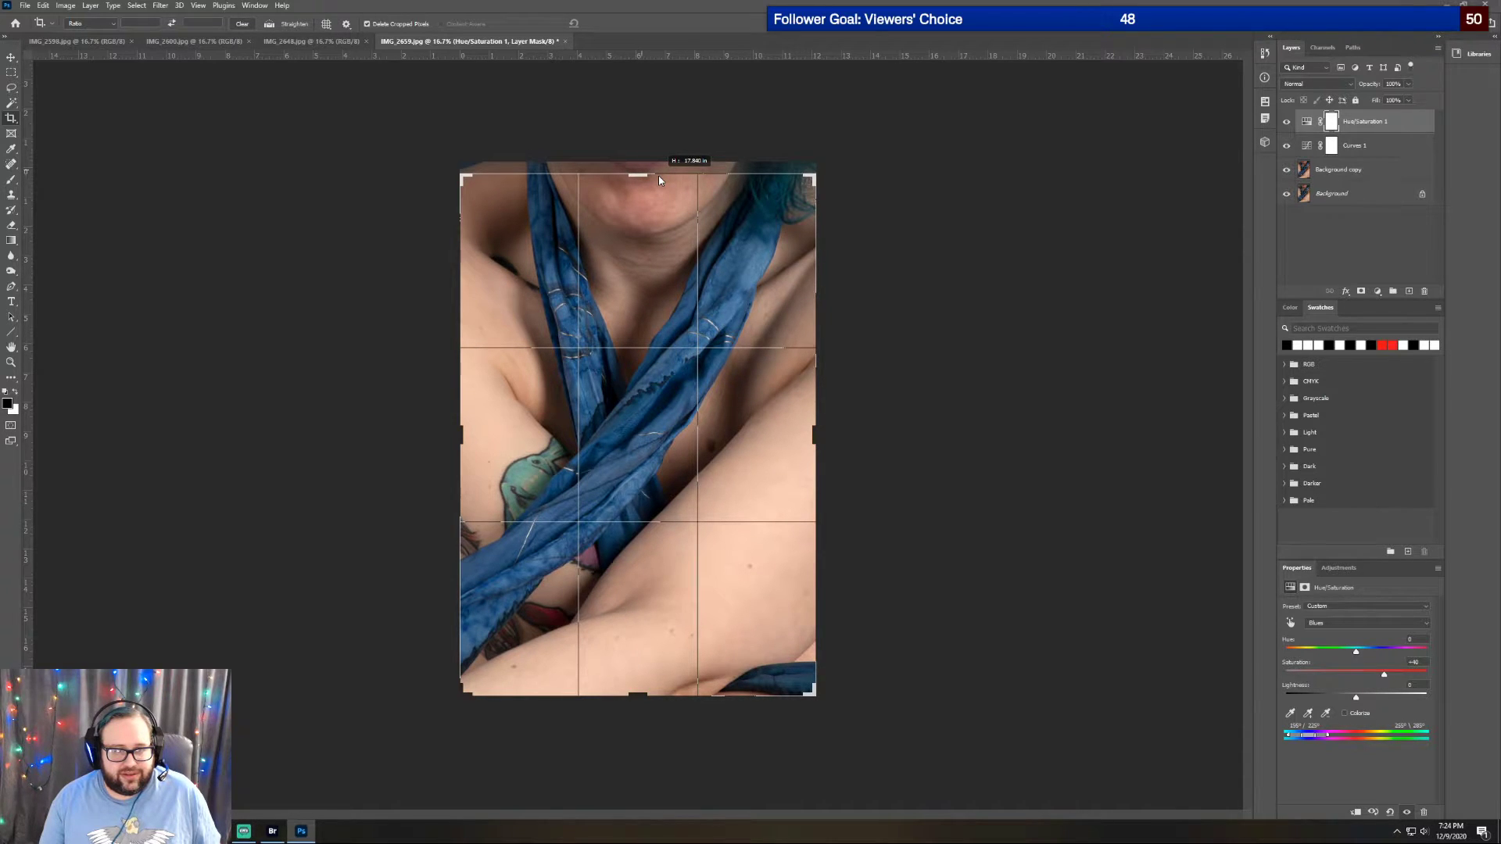
drag(659, 177, 657, 174)
click(614, 24)
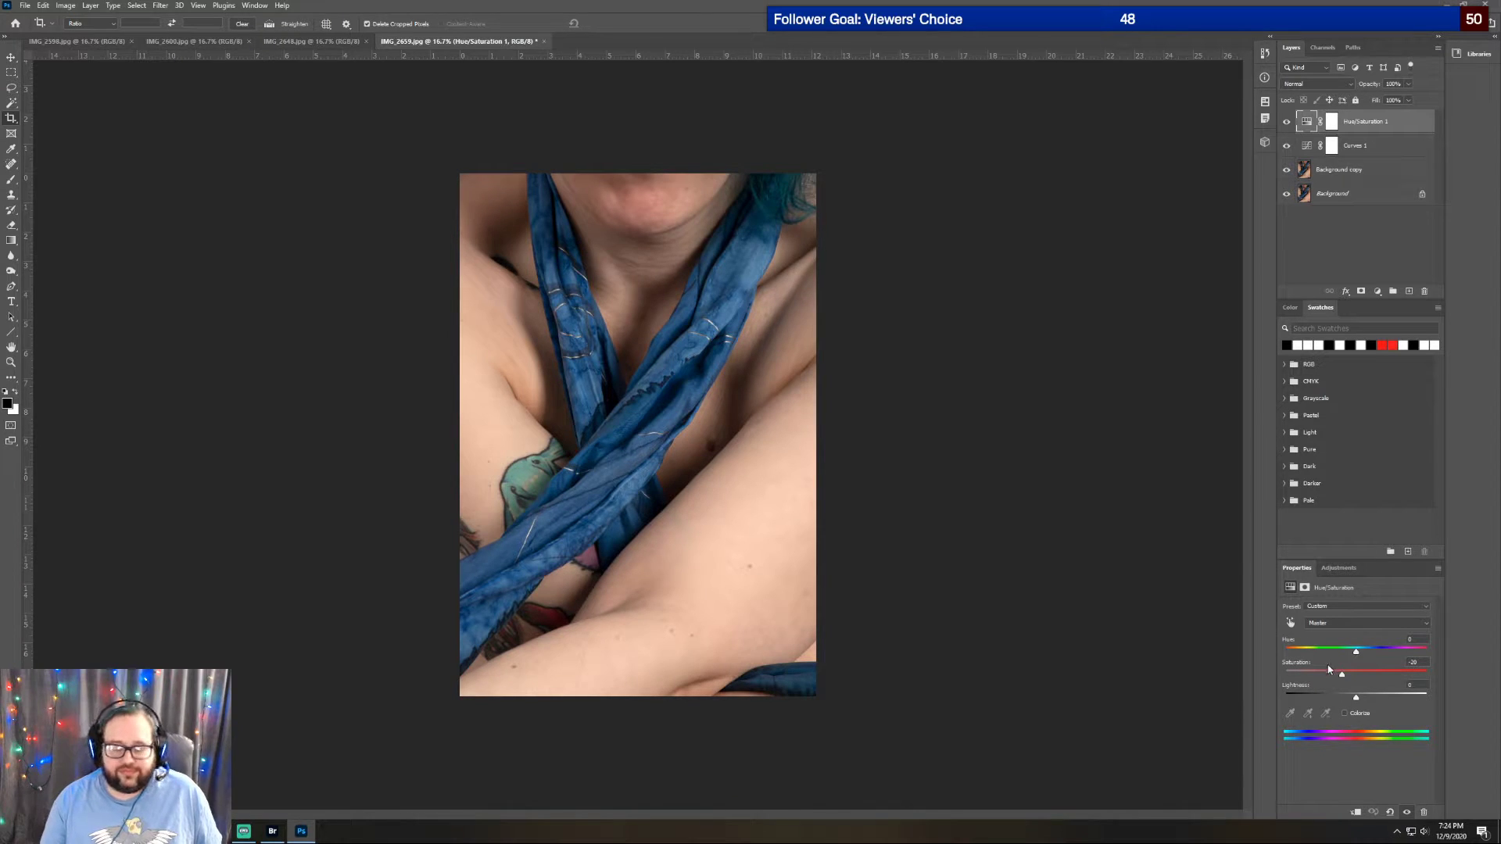
Add a Selective Color adjustment layer and set Black to +5% for the Blacks range
click(1330, 622)
click(1330, 623)
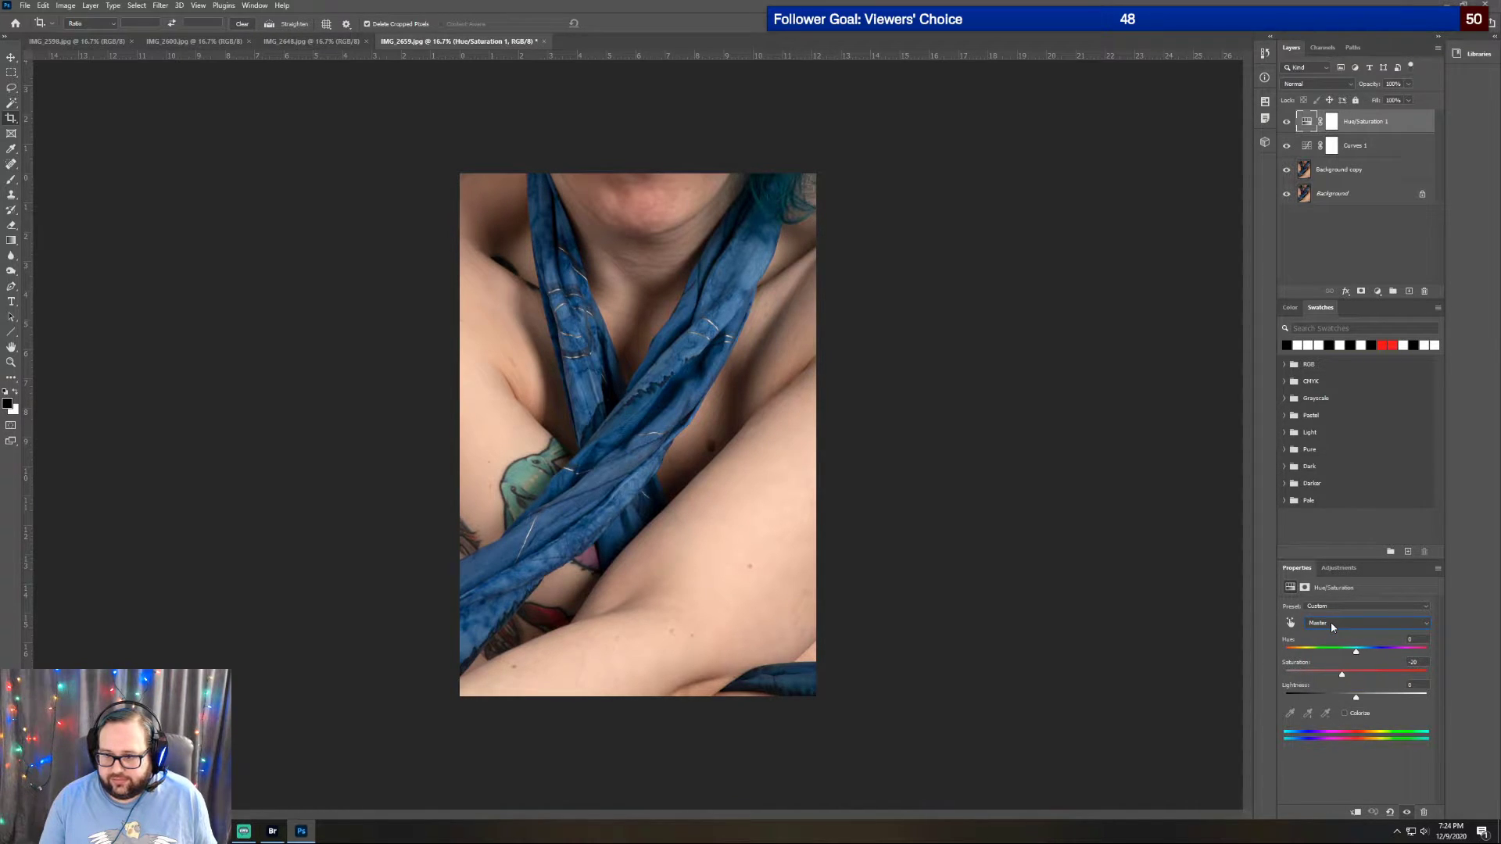
click(1337, 569)
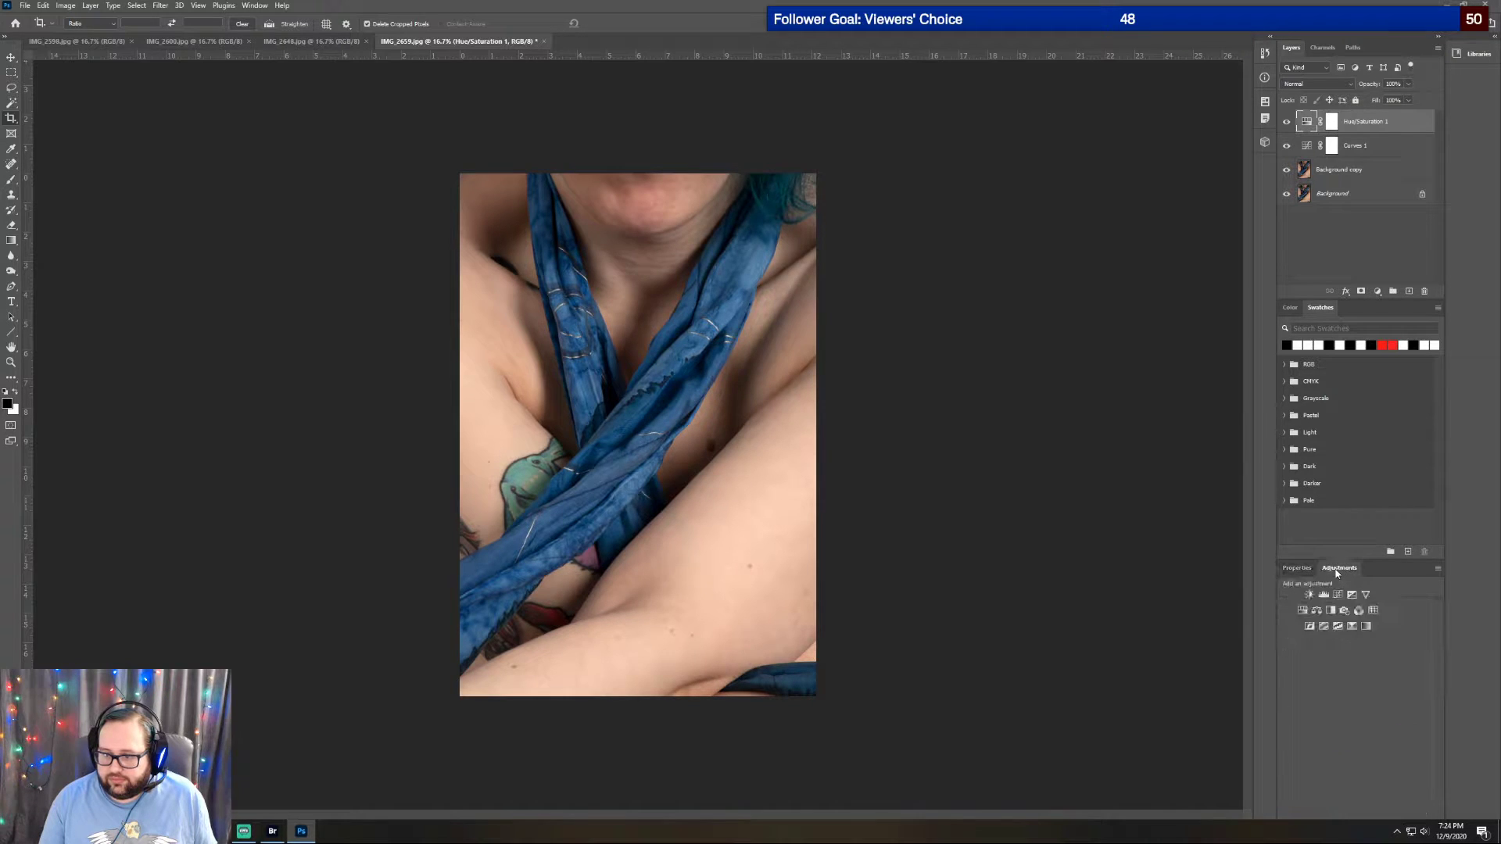
click(1354, 625)
click(1352, 621)
click(1353, 621)
drag(1356, 713, 1363, 714)
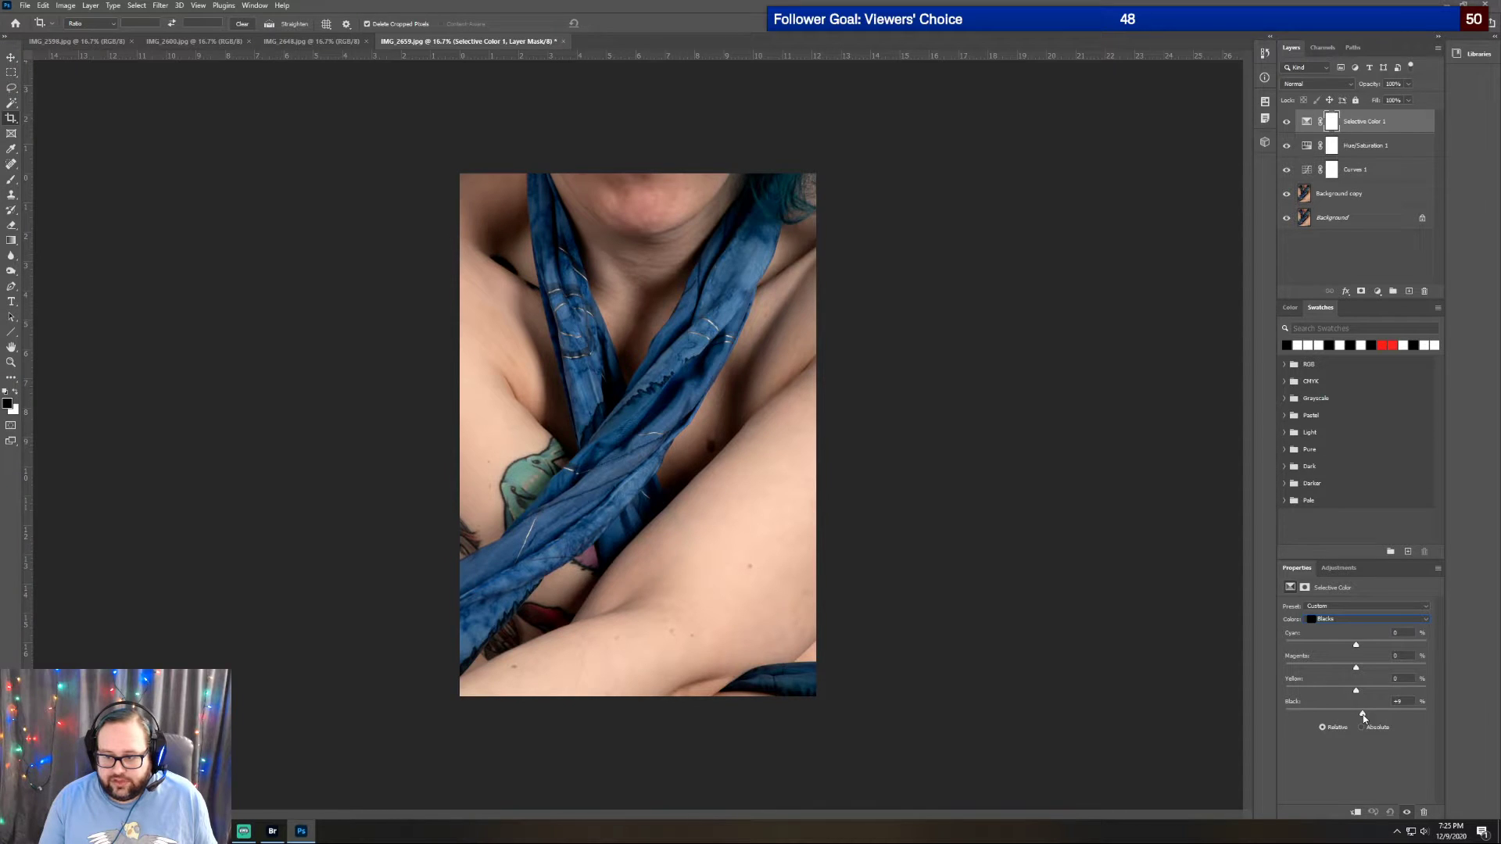
drag(1363, 715, 1364, 717)
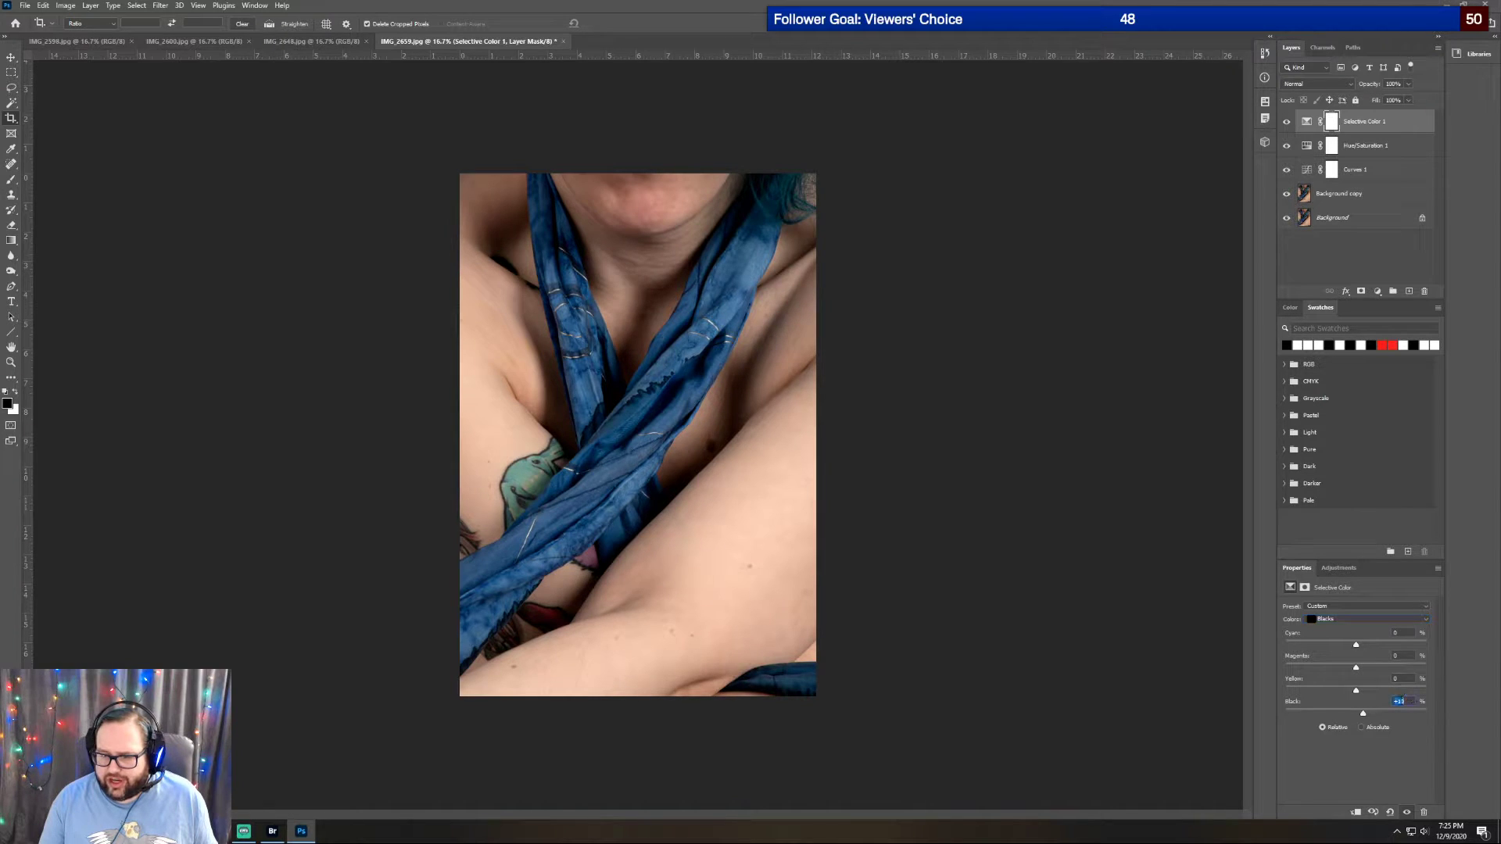
text(5)
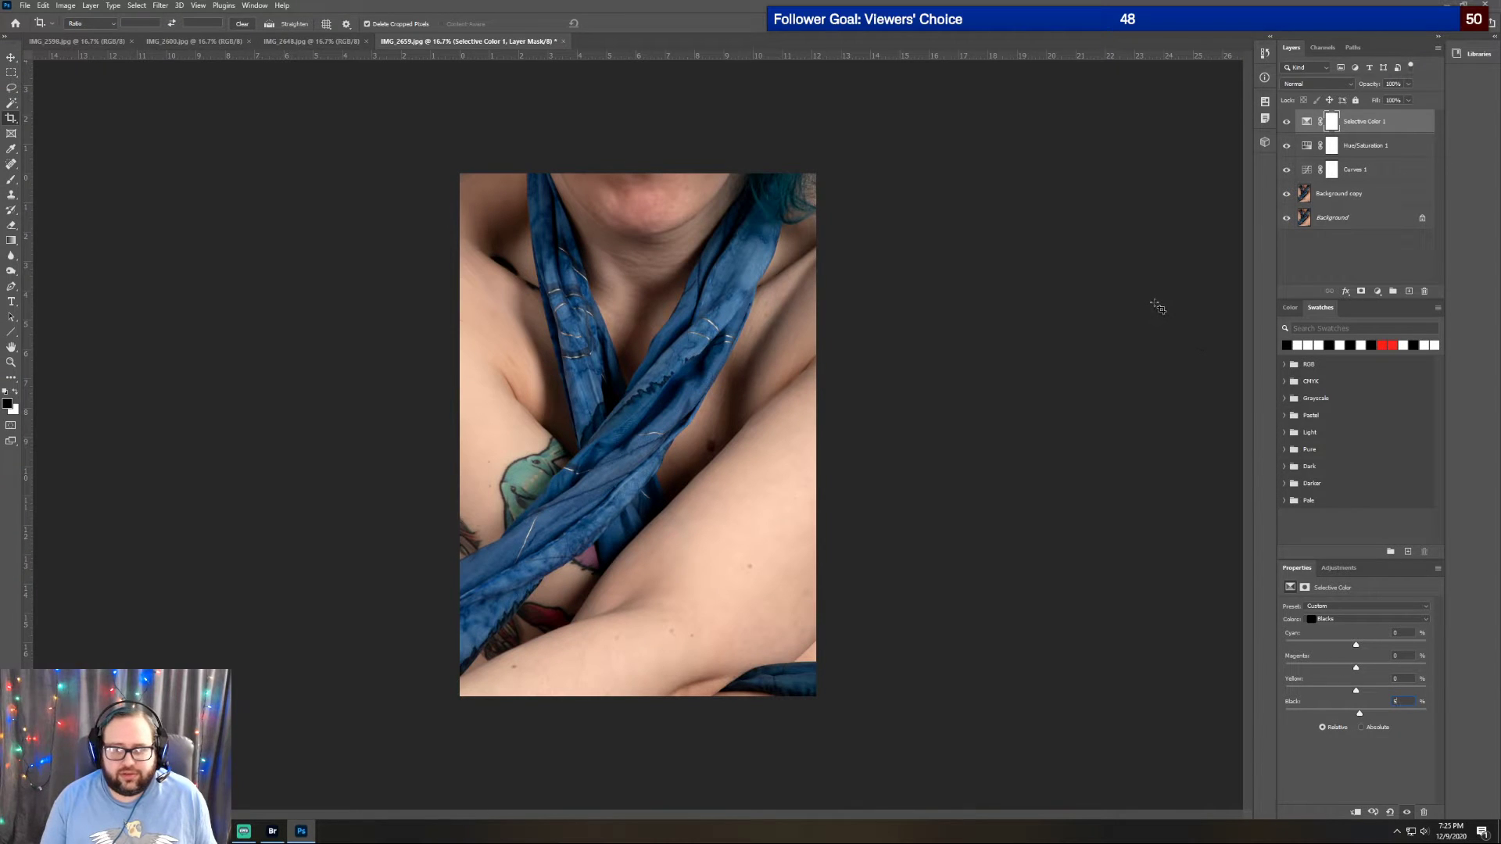
Try Black at +100% for the Blacks range and set it back to +5%
click(1360, 714)
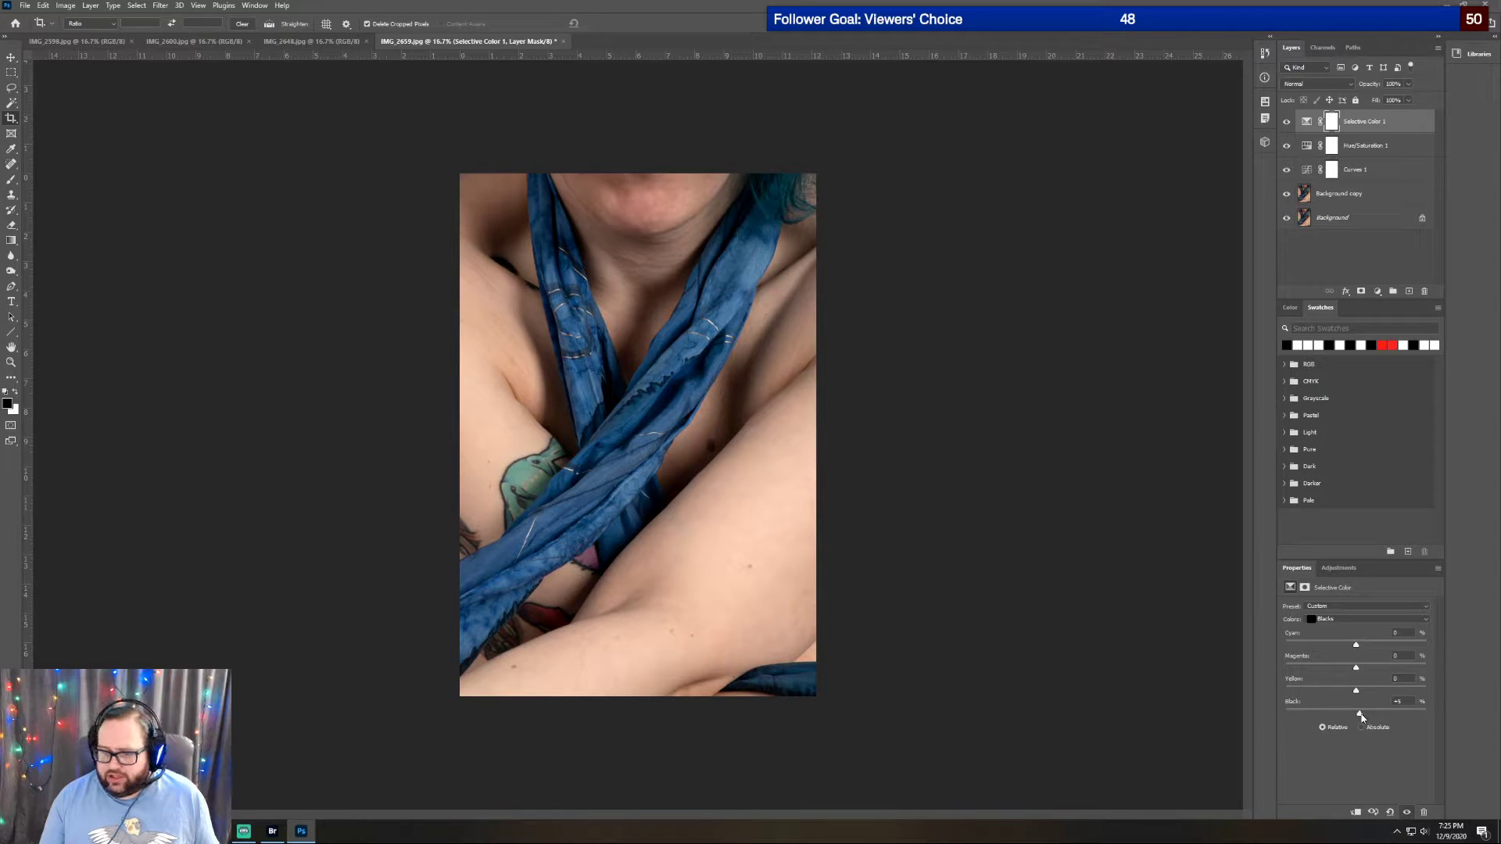
drag(1361, 716, 1433, 712)
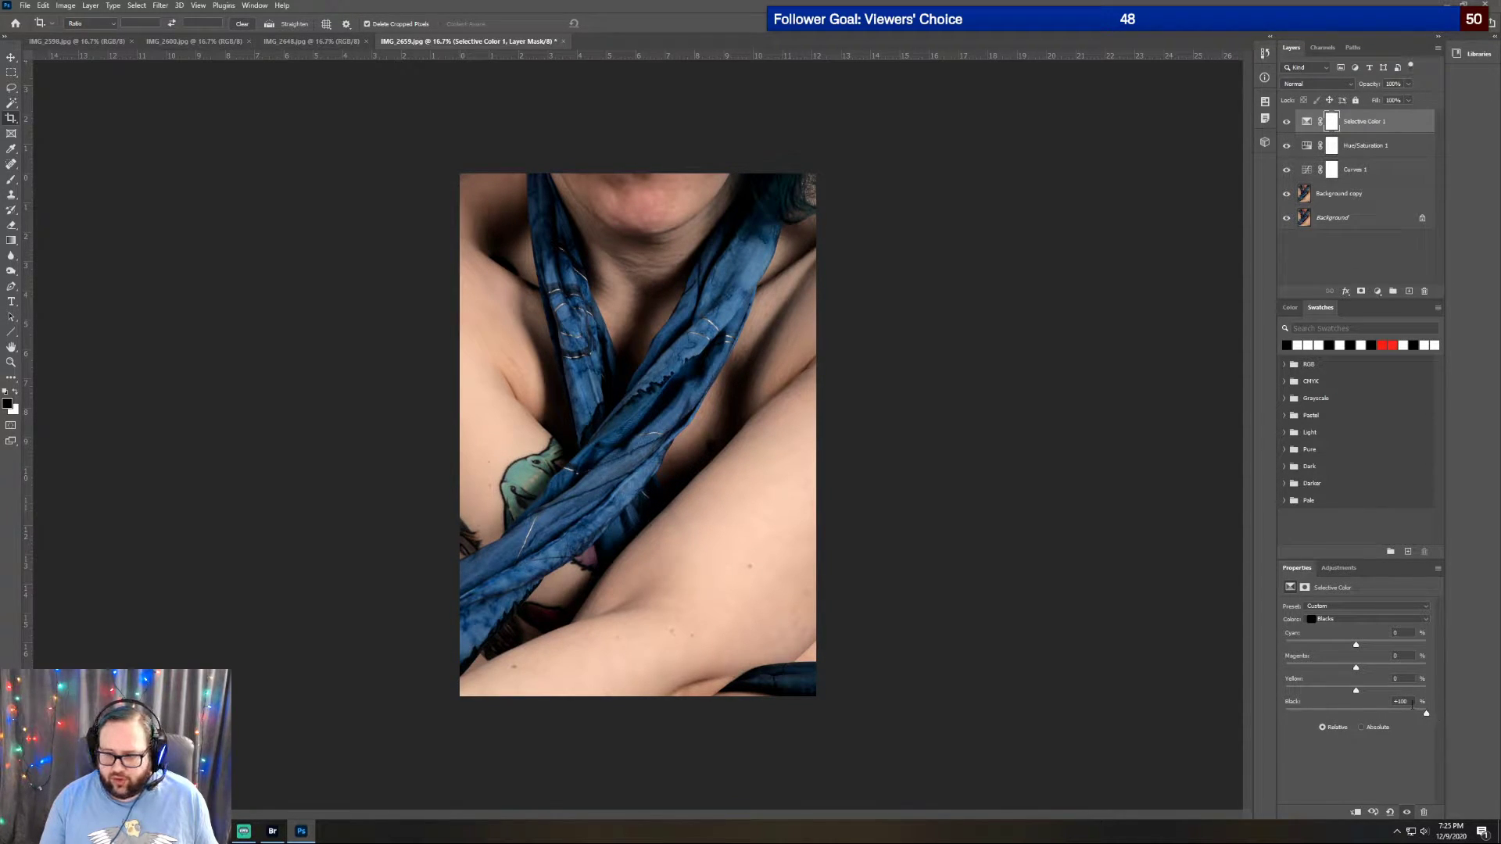
double_click(1403, 702)
text(5)
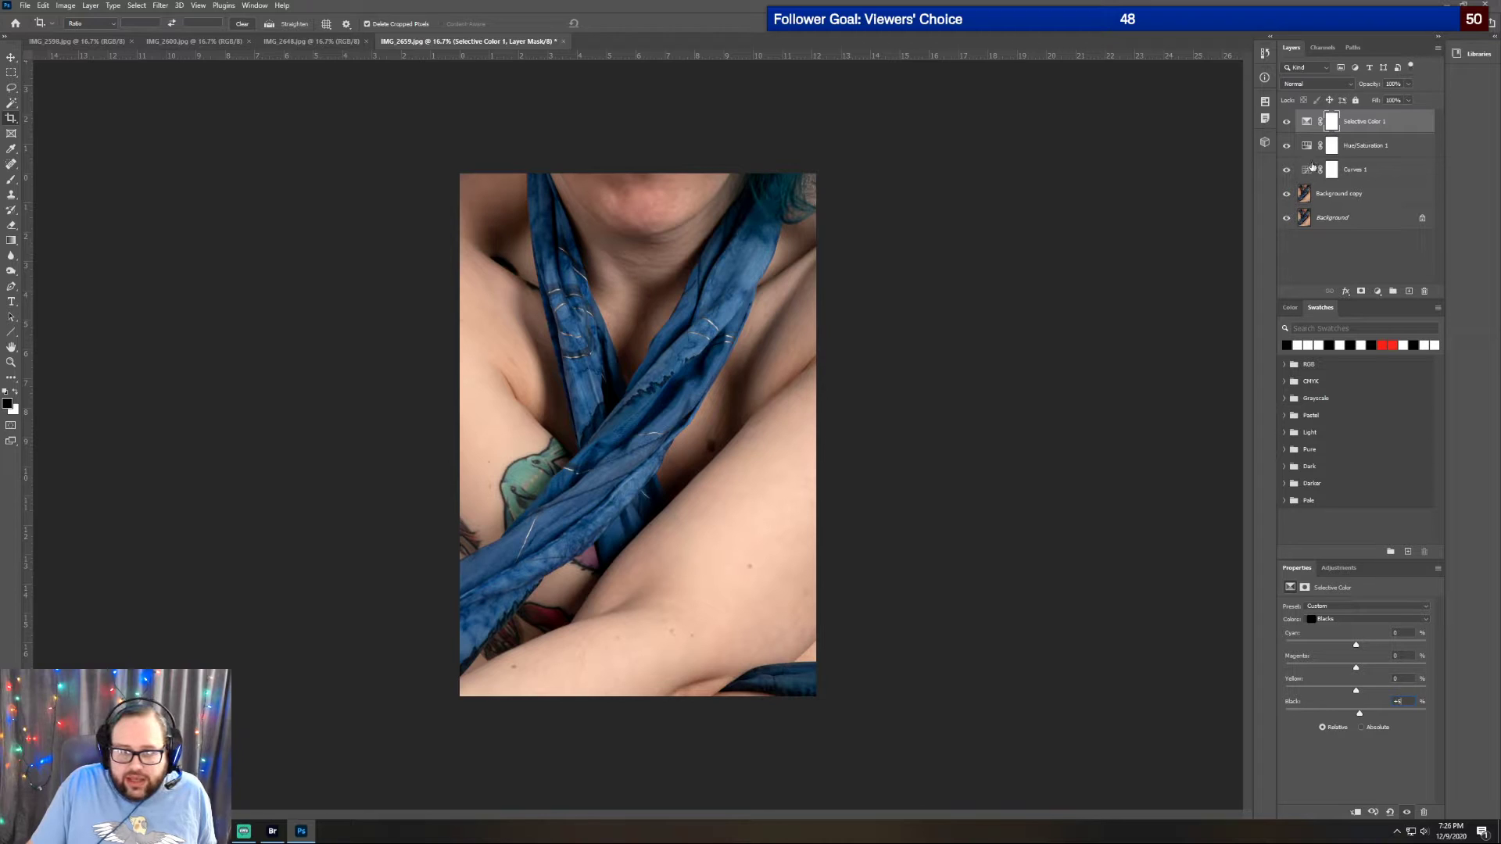
Add a Brightness/Contrast adjustment layer above Selective Color and set its contrast to 10
click(1339, 569)
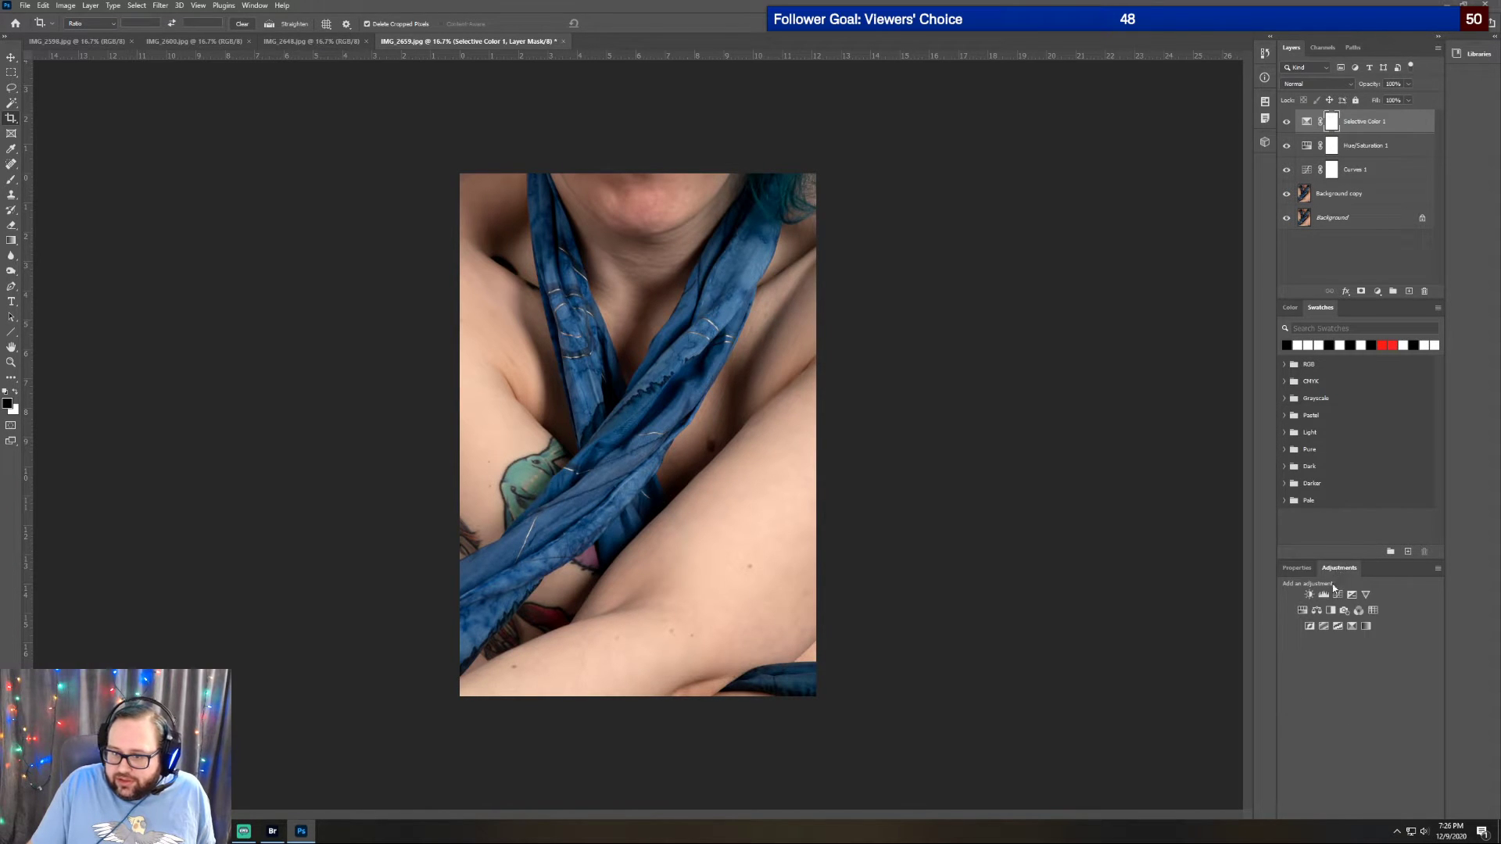
click(1309, 593)
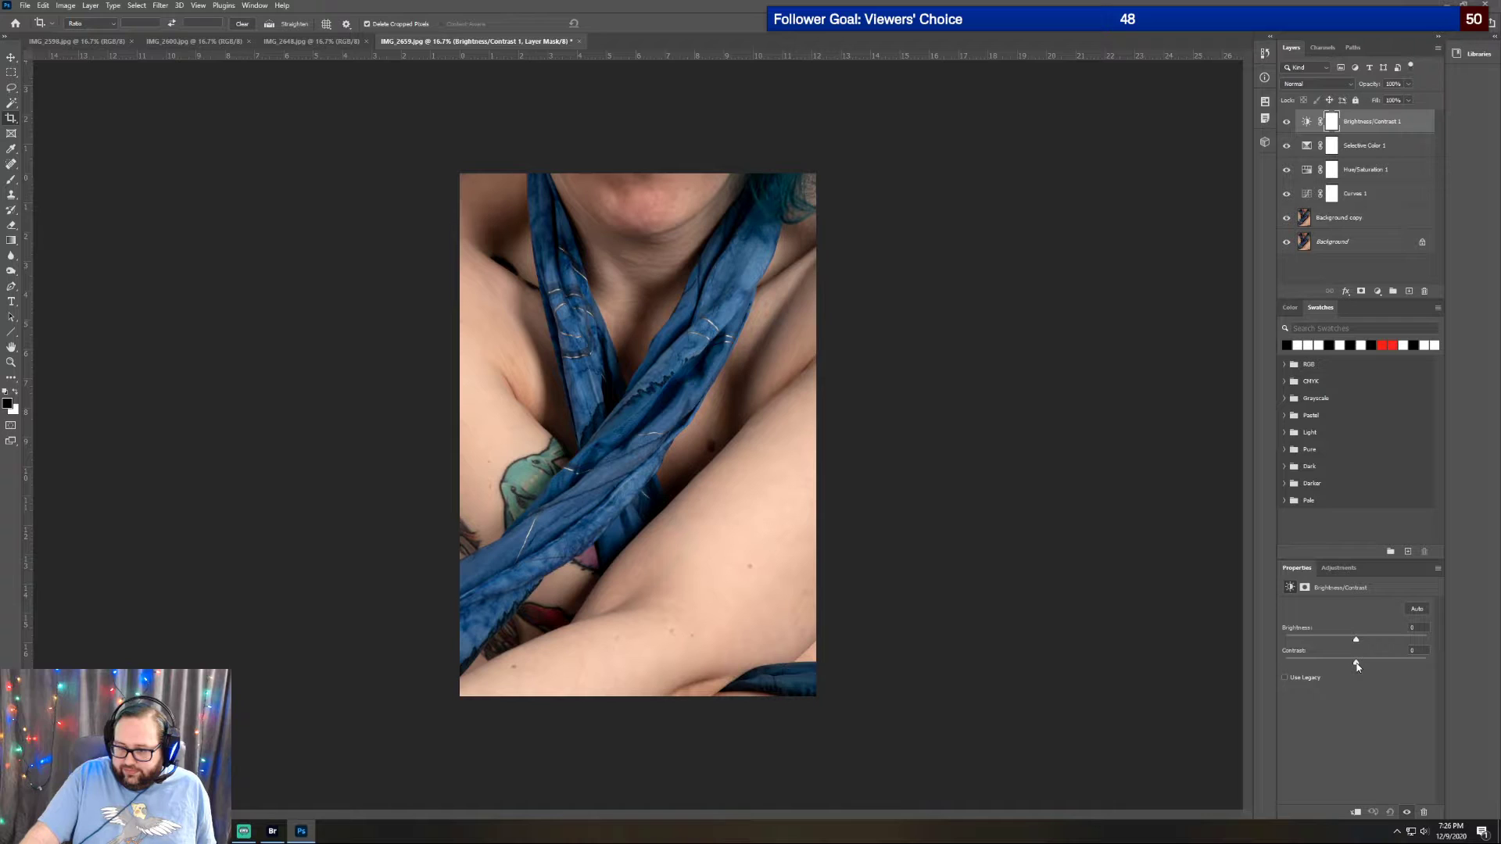
mouse_move(1358, 664)
mouse_down()
mouse_move(1374, 661)
mouse_move(1357, 663)
mouse_up()
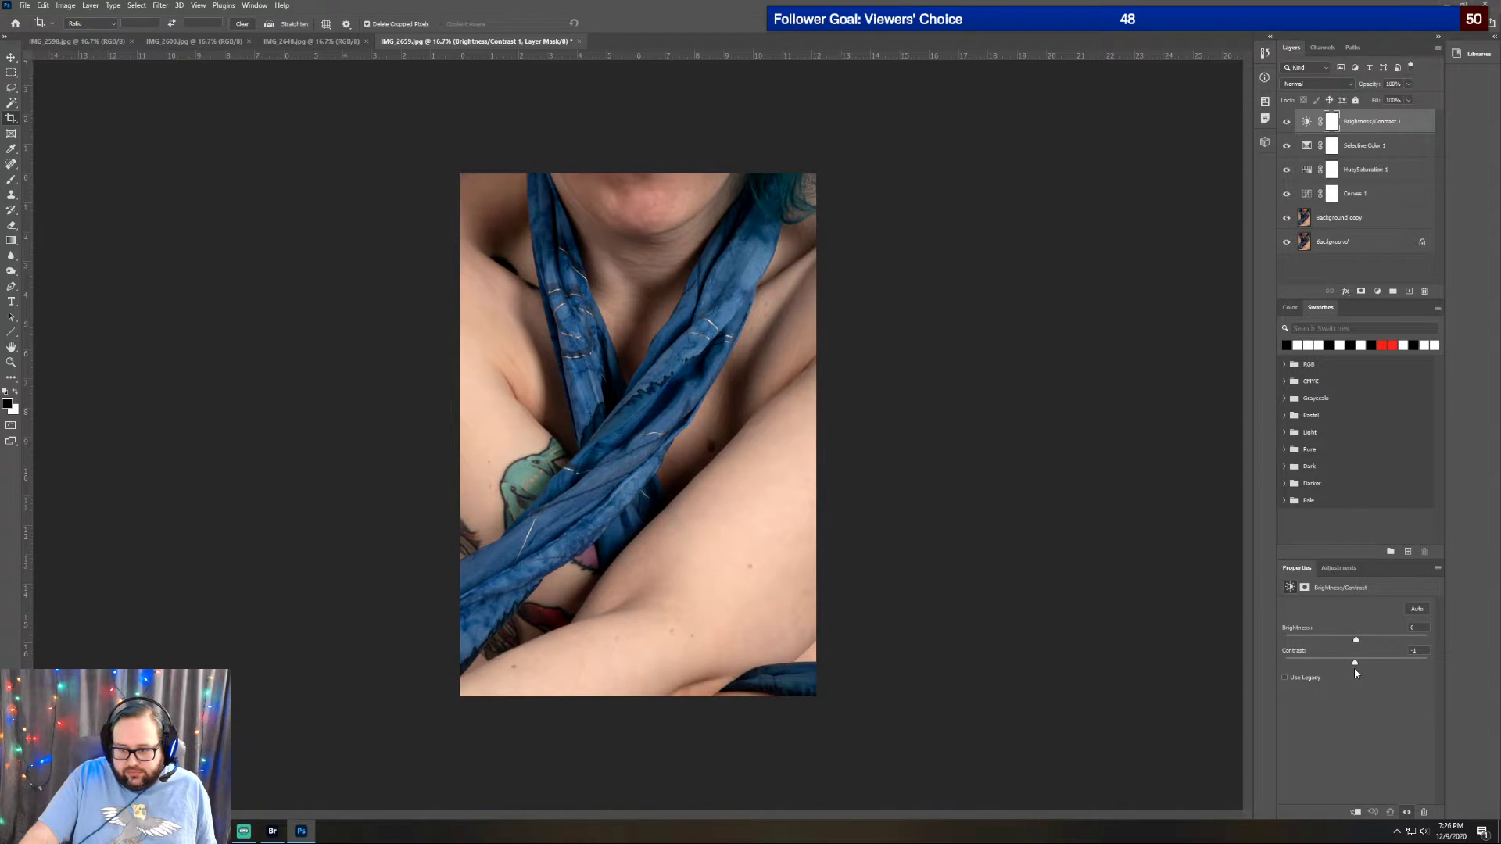
drag(1358, 673, 1364, 674)
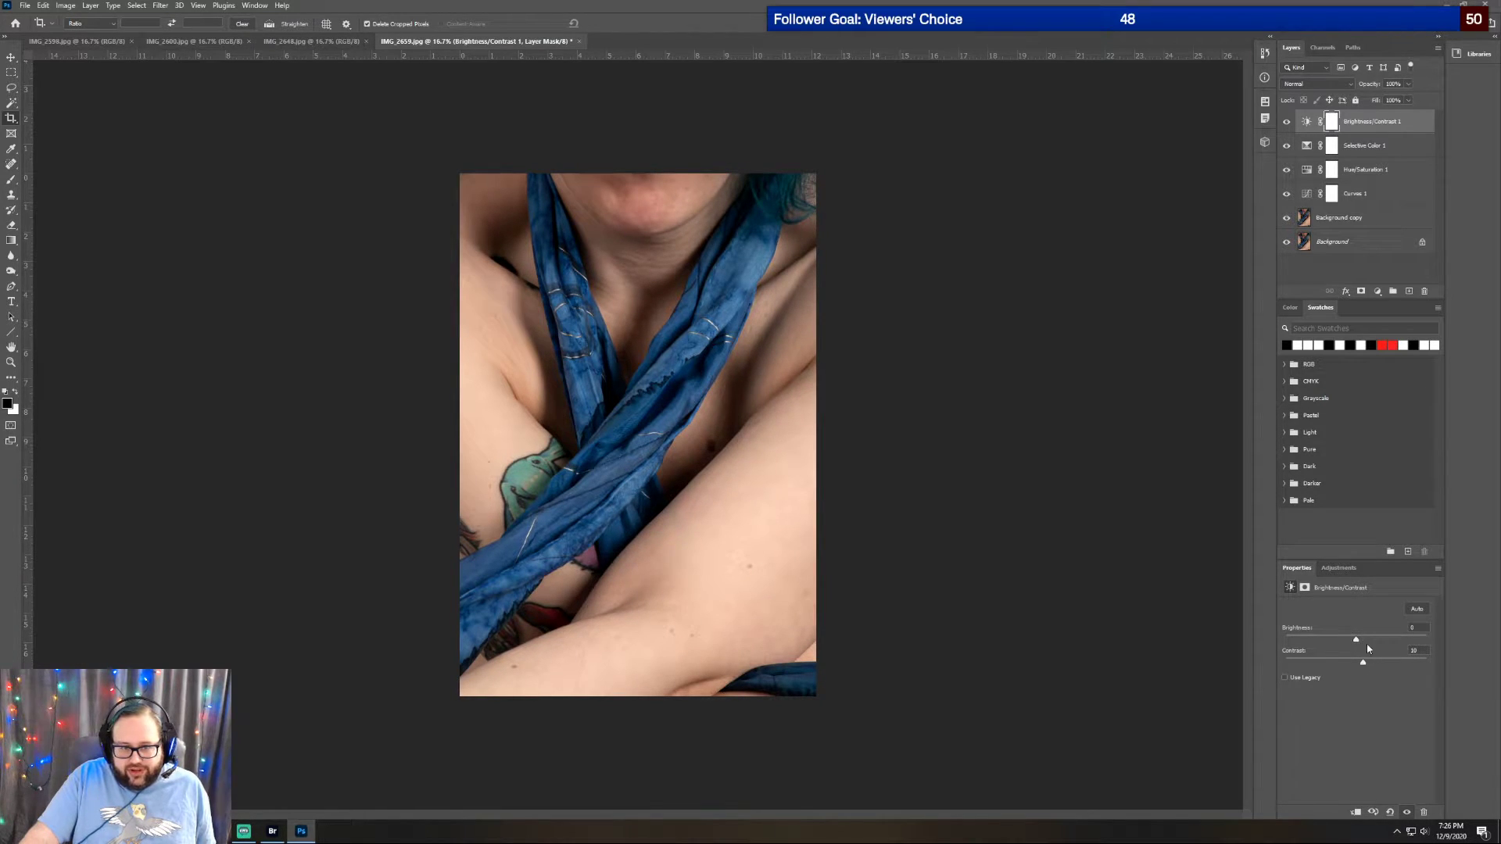
Lower the Master saturation of the Hue/Saturation 1 layer to -30
click(1380, 175)
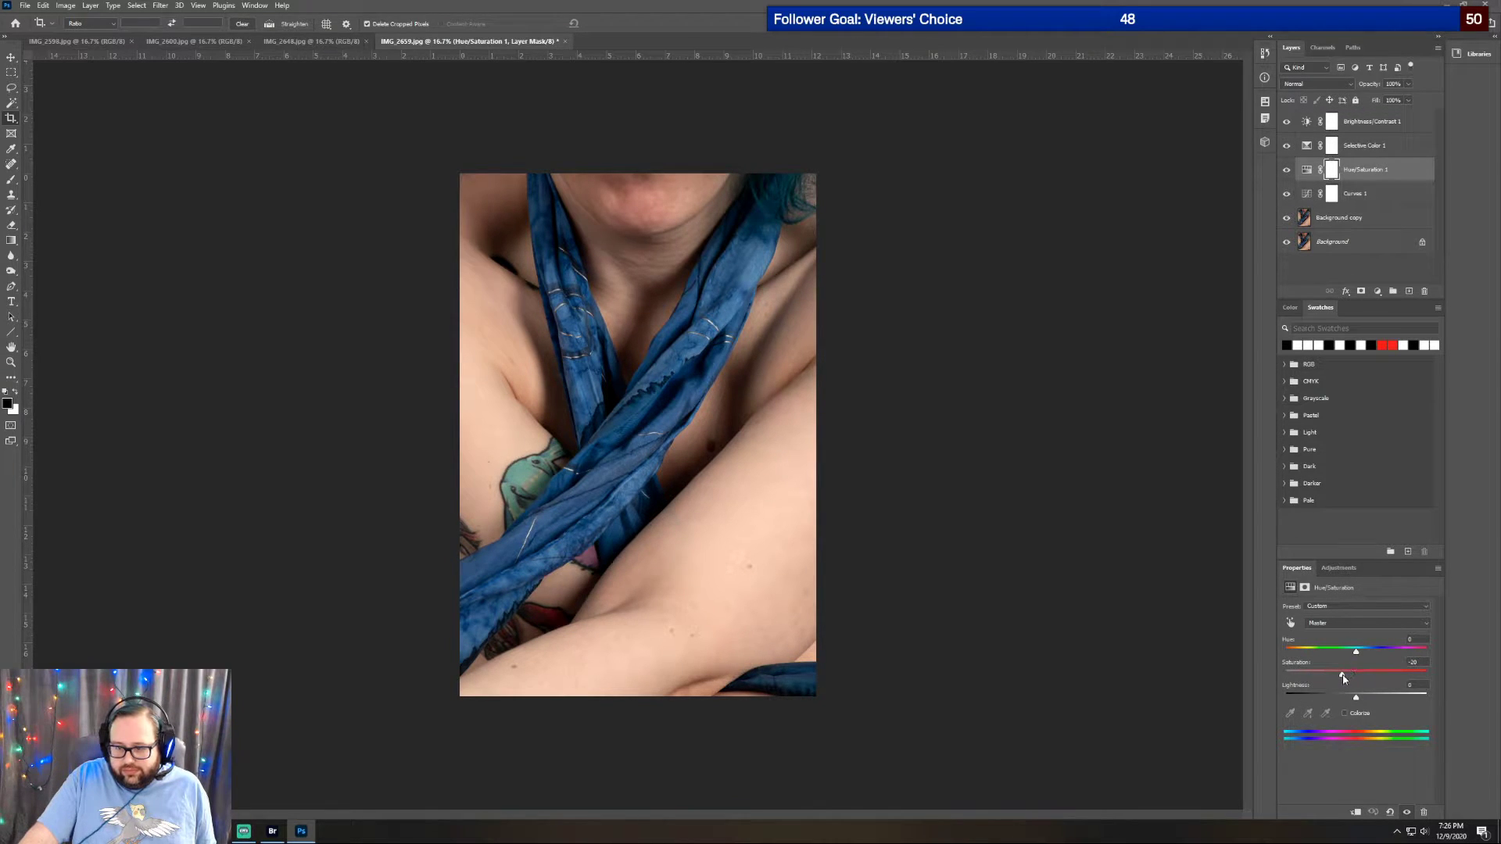
drag(1344, 679, 1337, 681)
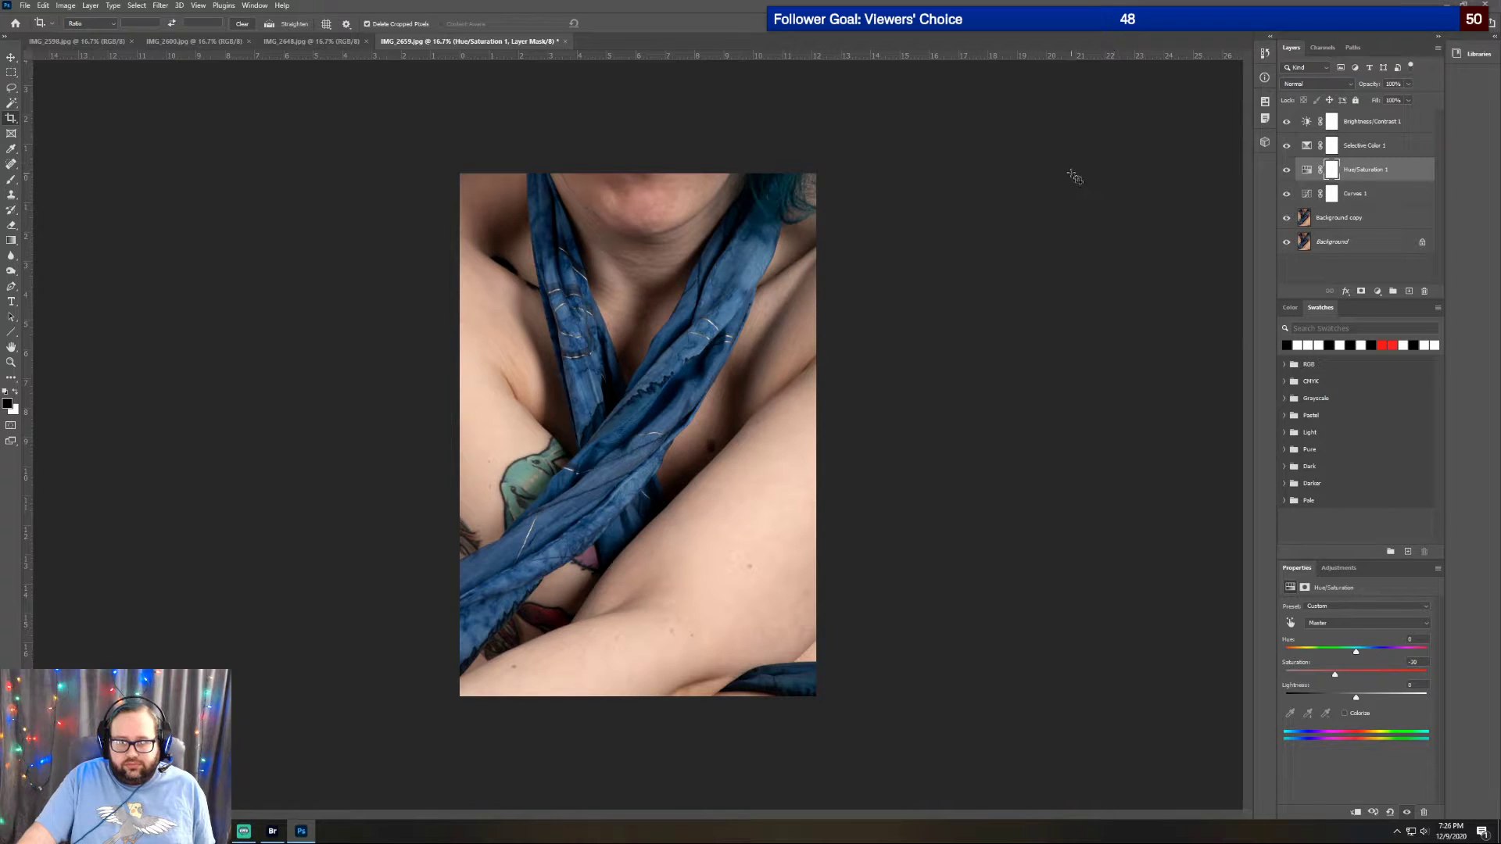
Save the image as the Photoshop file 2659 in the Stream folder, keeping Maximize Compatibility on
click(26, 10)
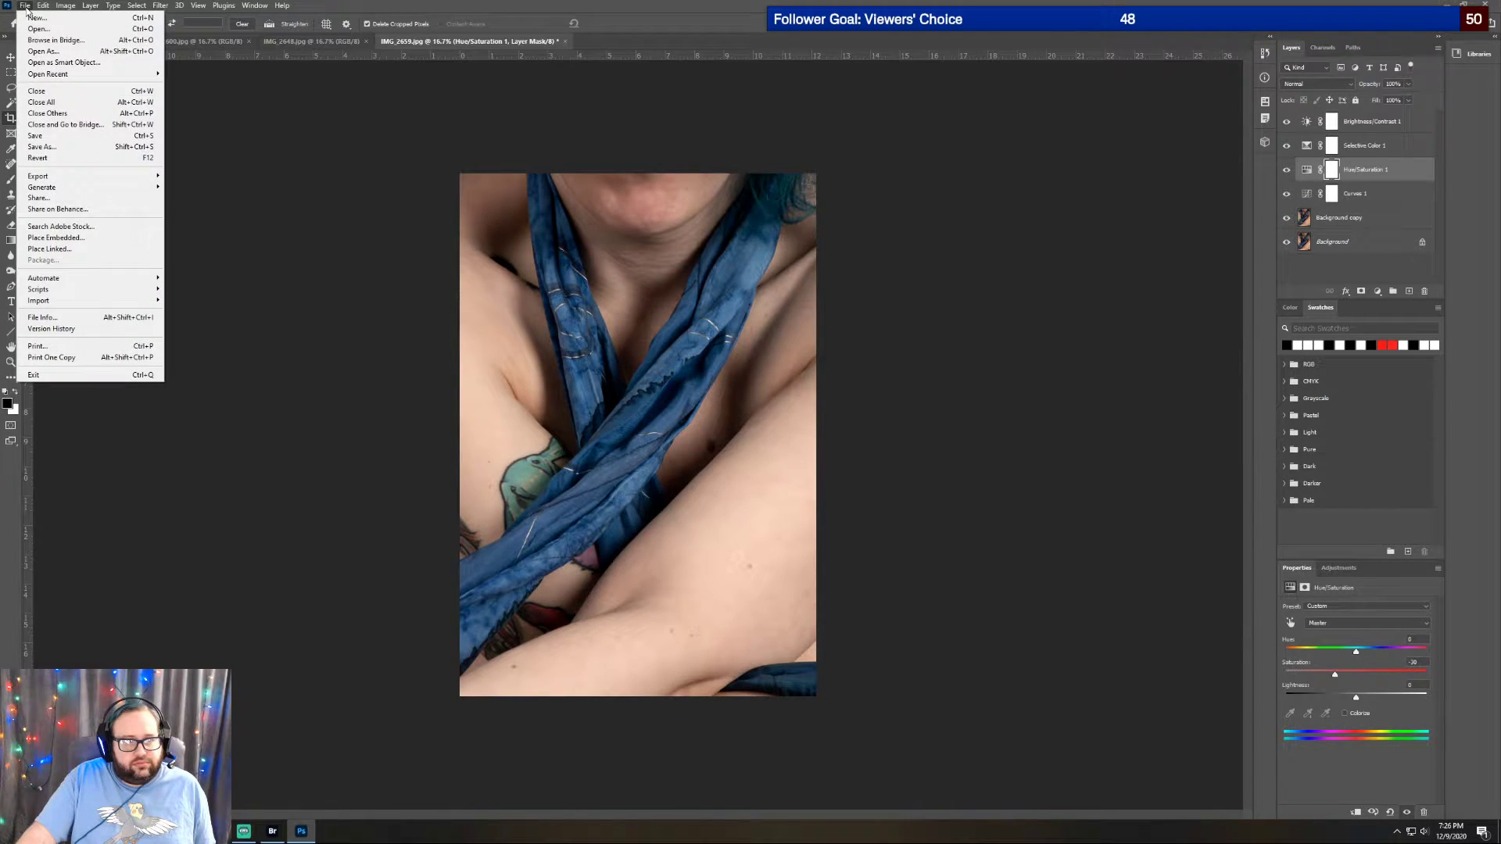
click(77, 147)
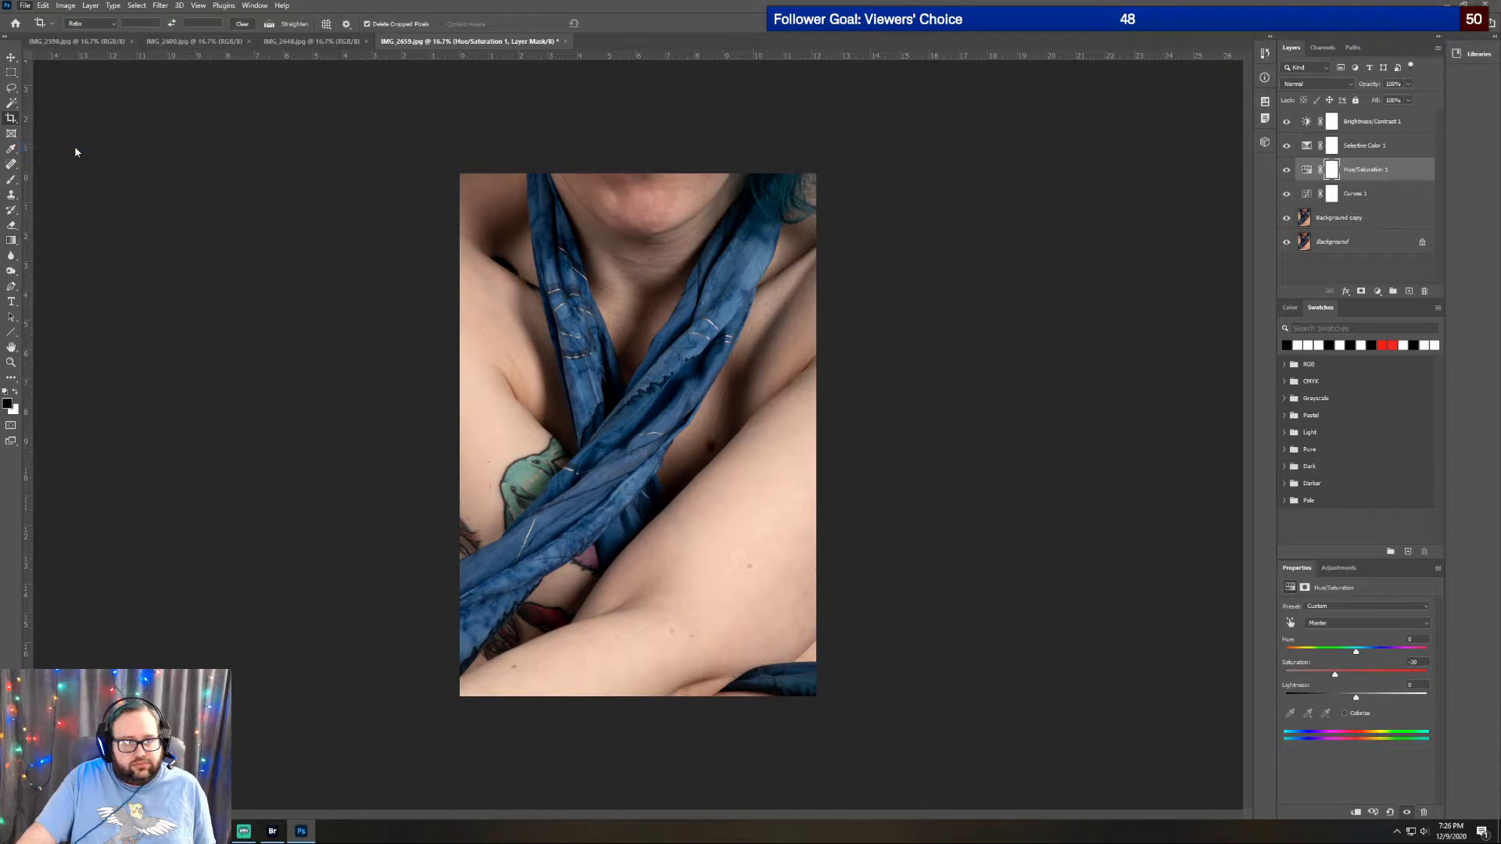
key(Home)
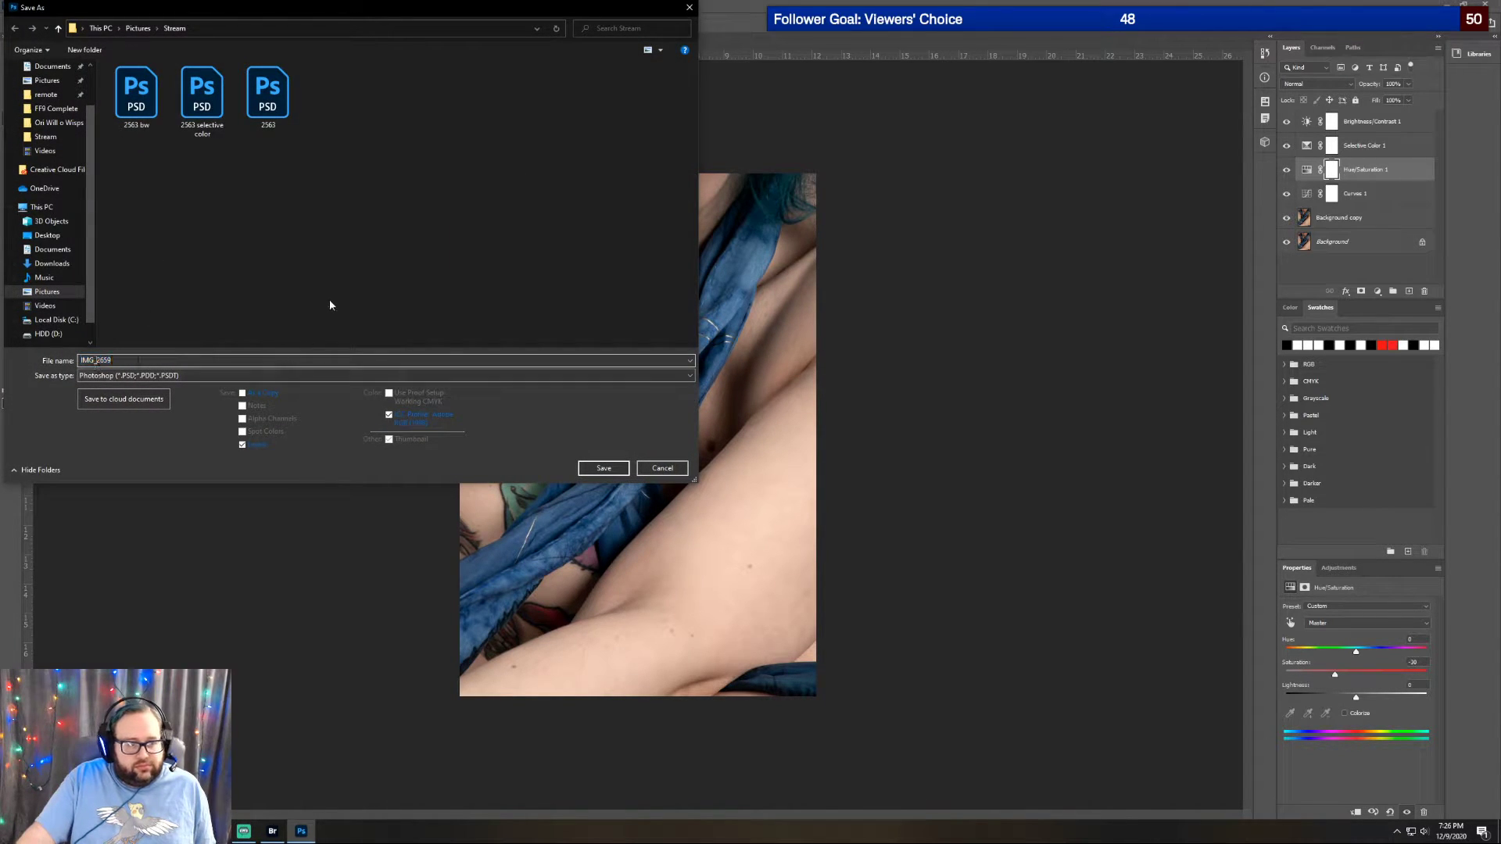
key(Delete)
key(Delete)
key(Delete)
key(Delete)
key(Return)
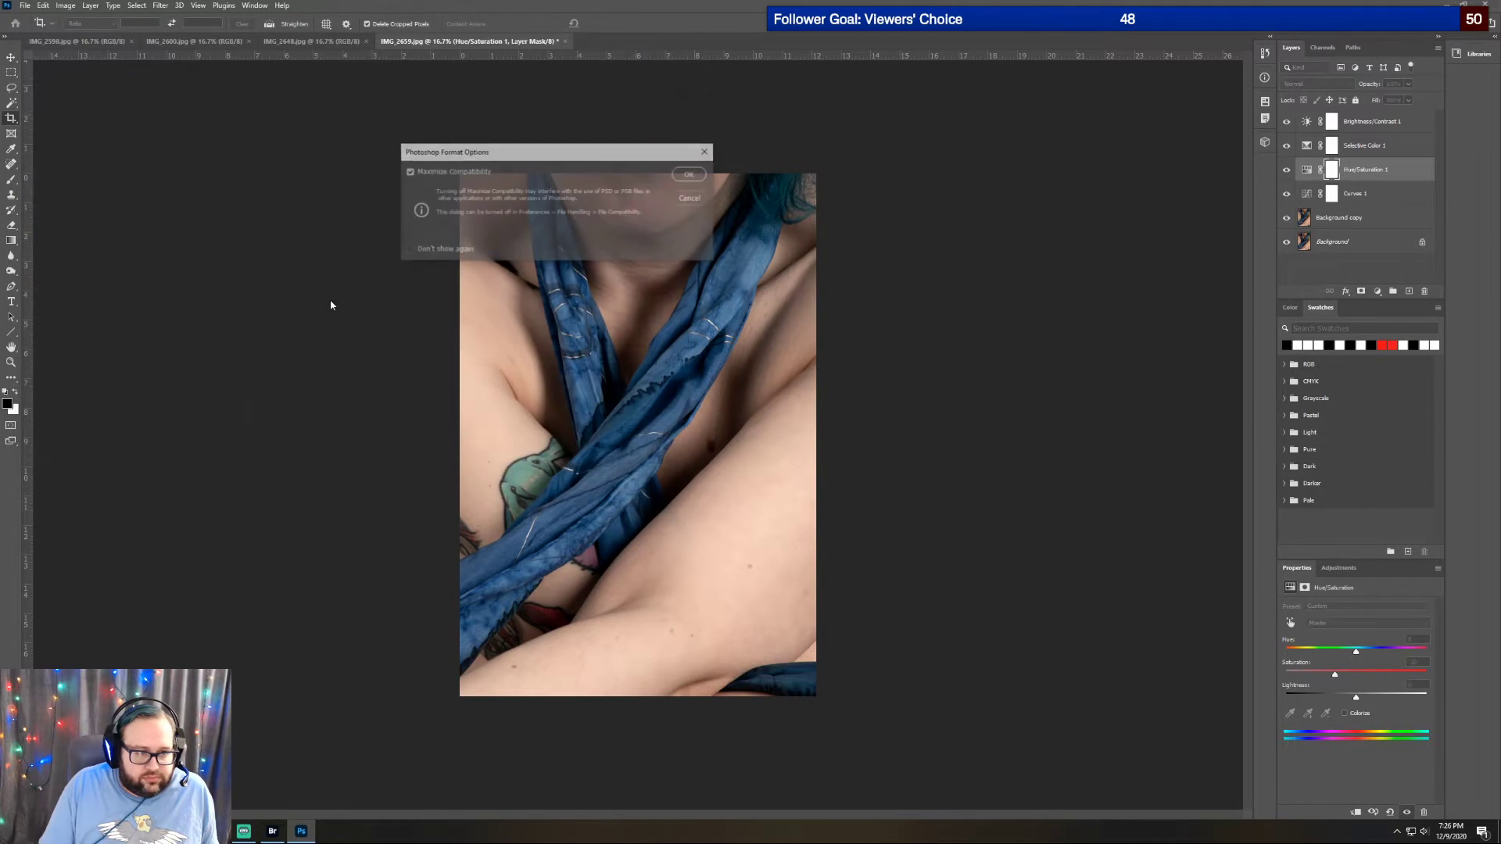
key(Return)
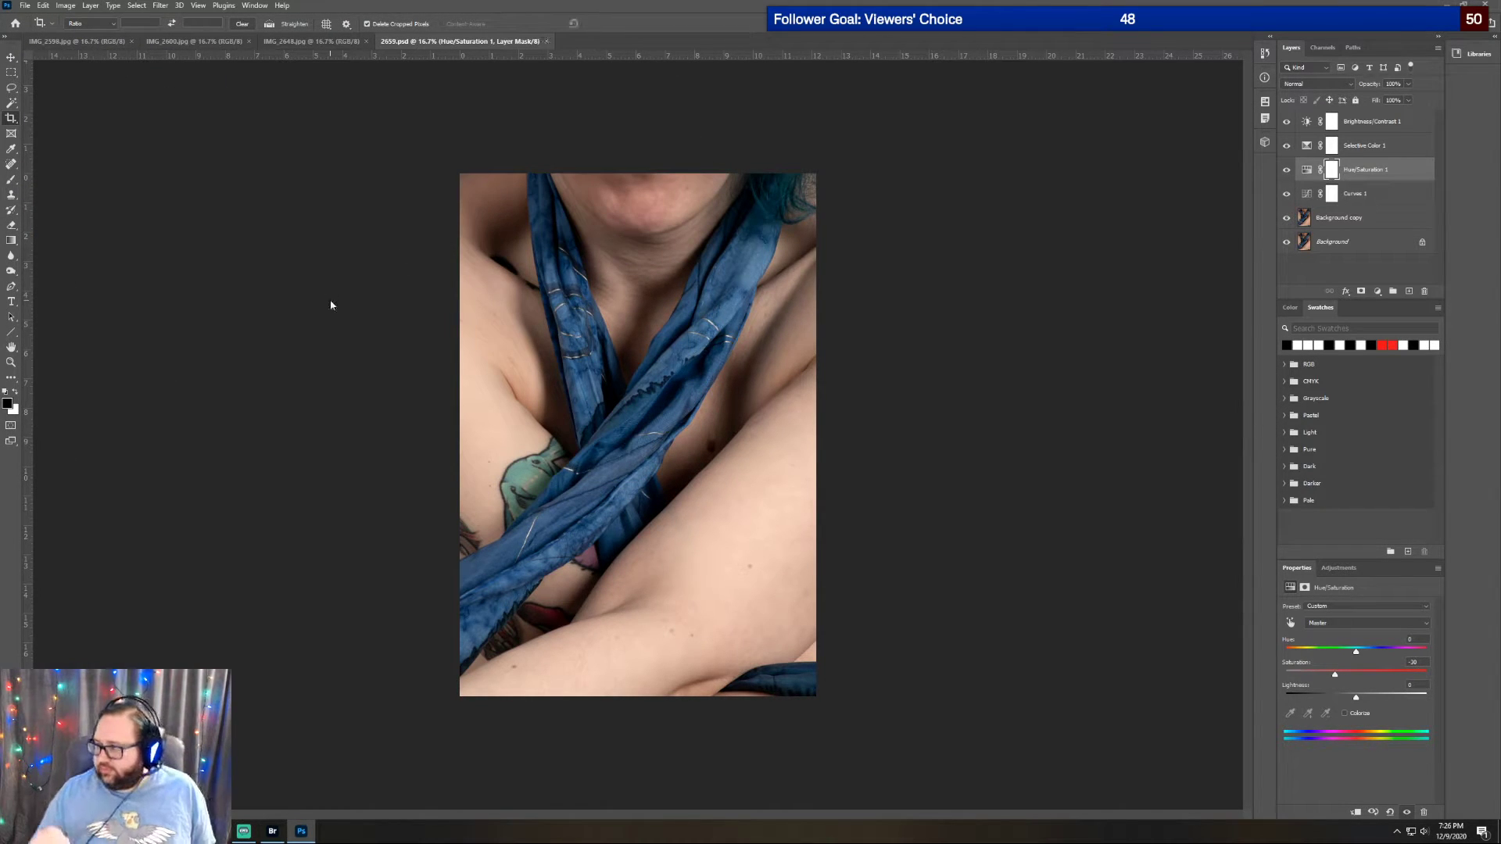
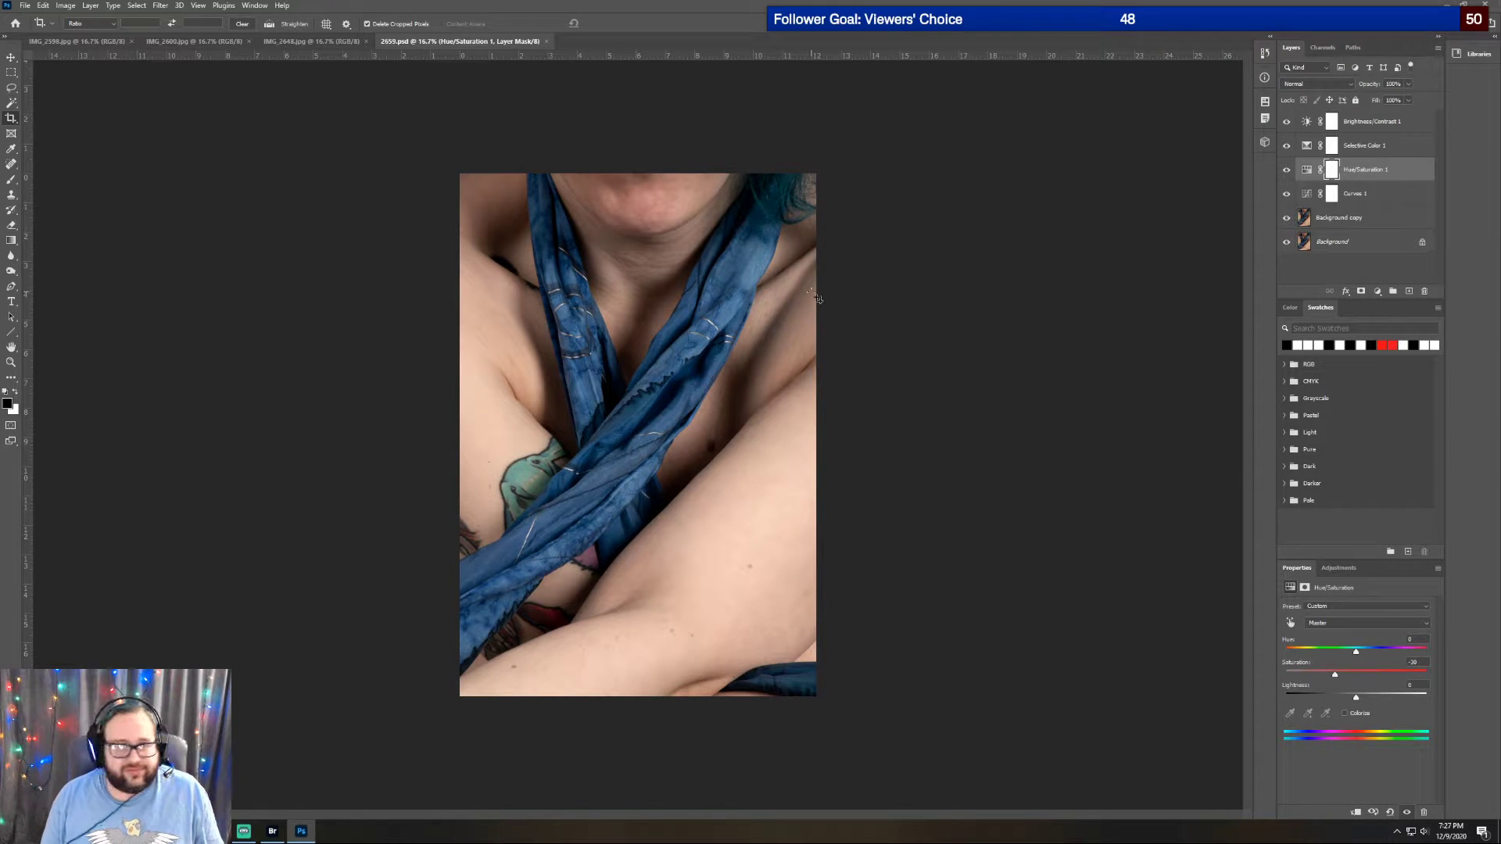
Add a Black & White adjustment layer above Brightness/Contrast 1 with the Maximum Black preset, raising Blues slightly and setting Reds to -27
click(1379, 123)
click(1340, 569)
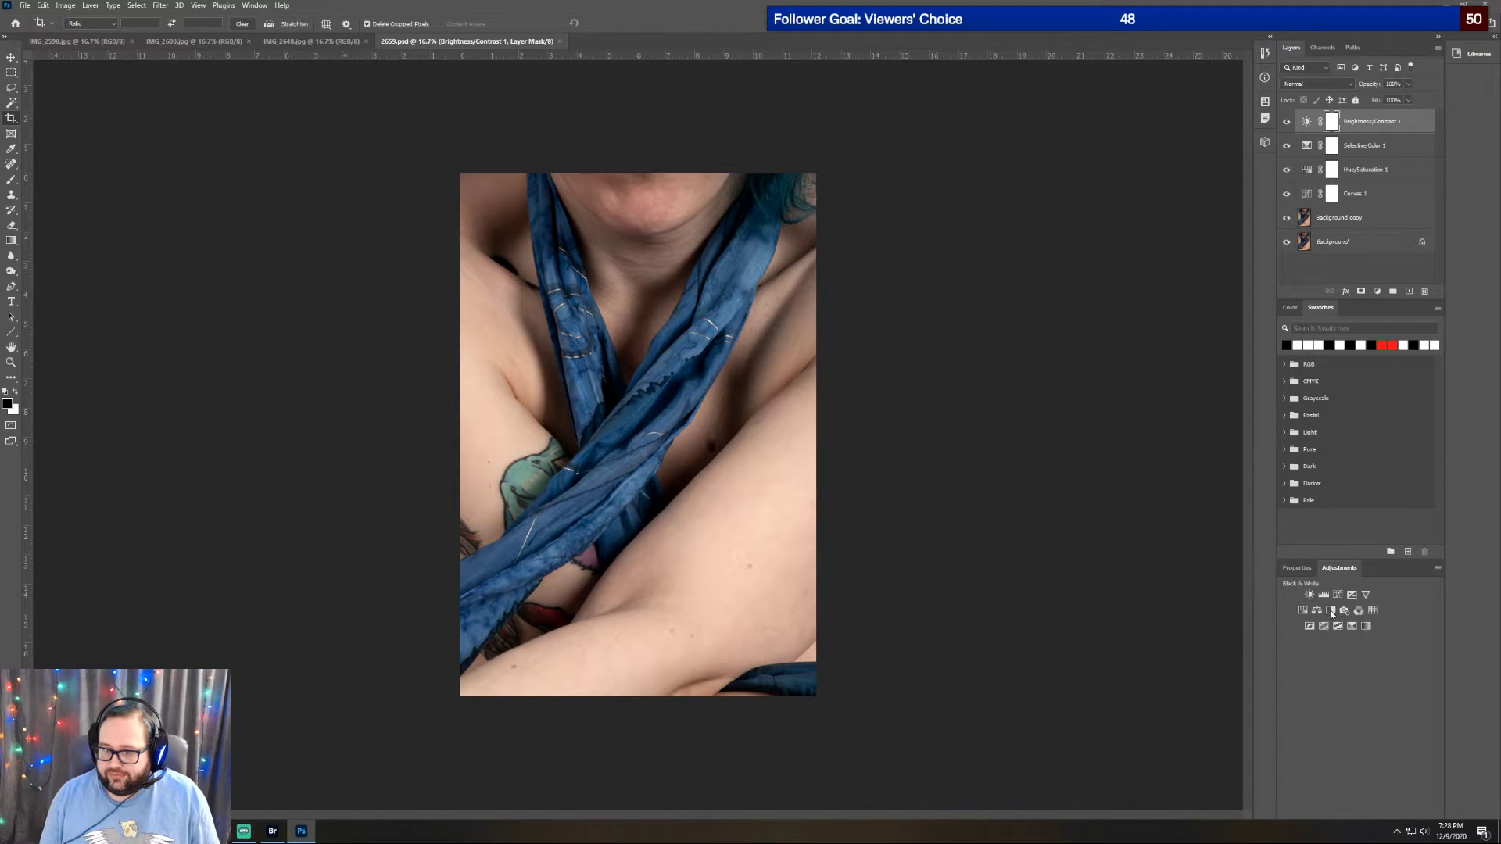
click(1332, 612)
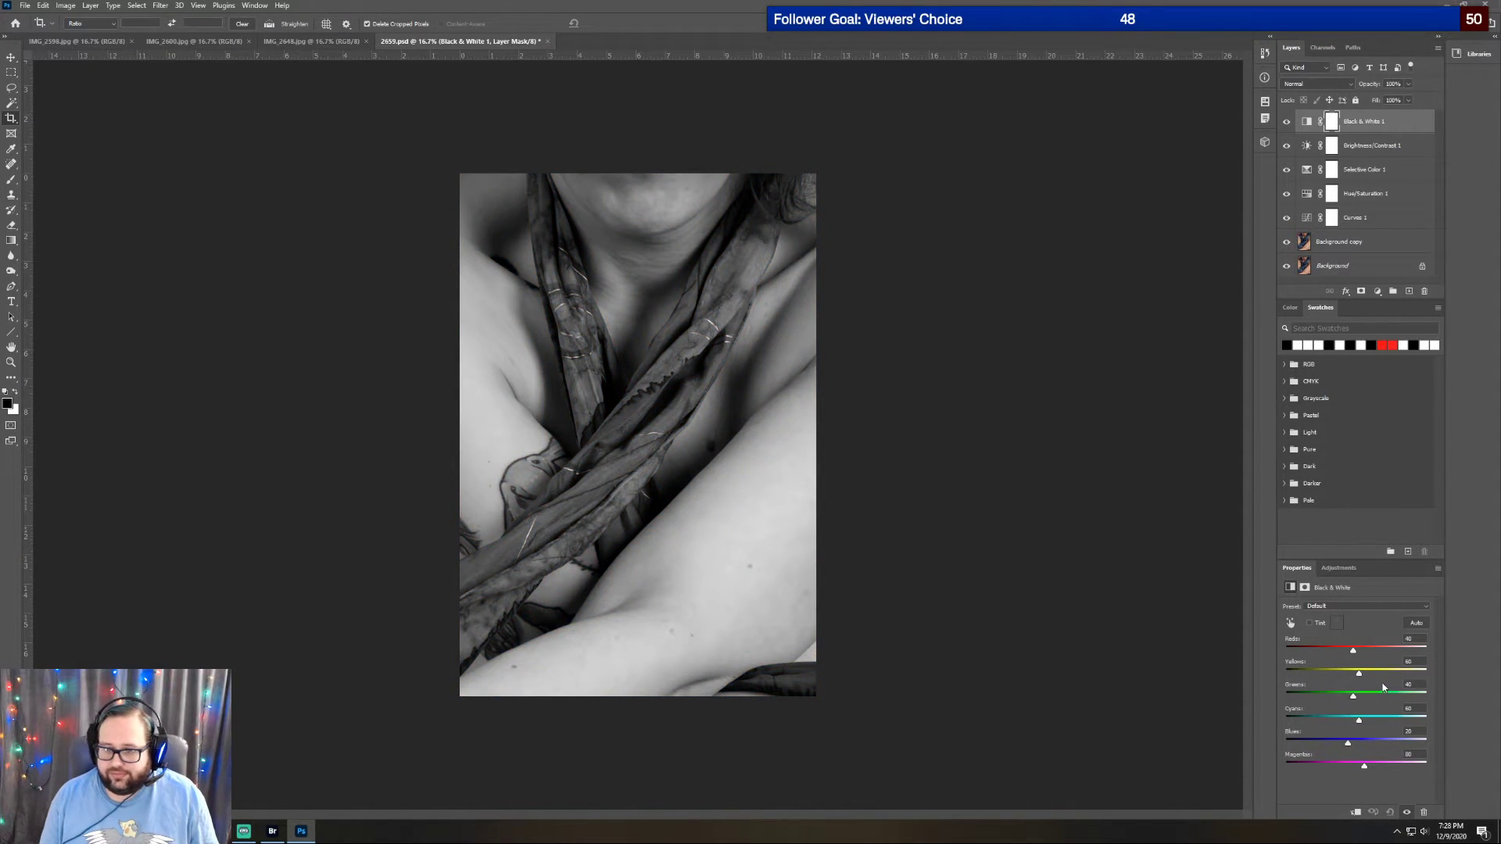
click(1377, 607)
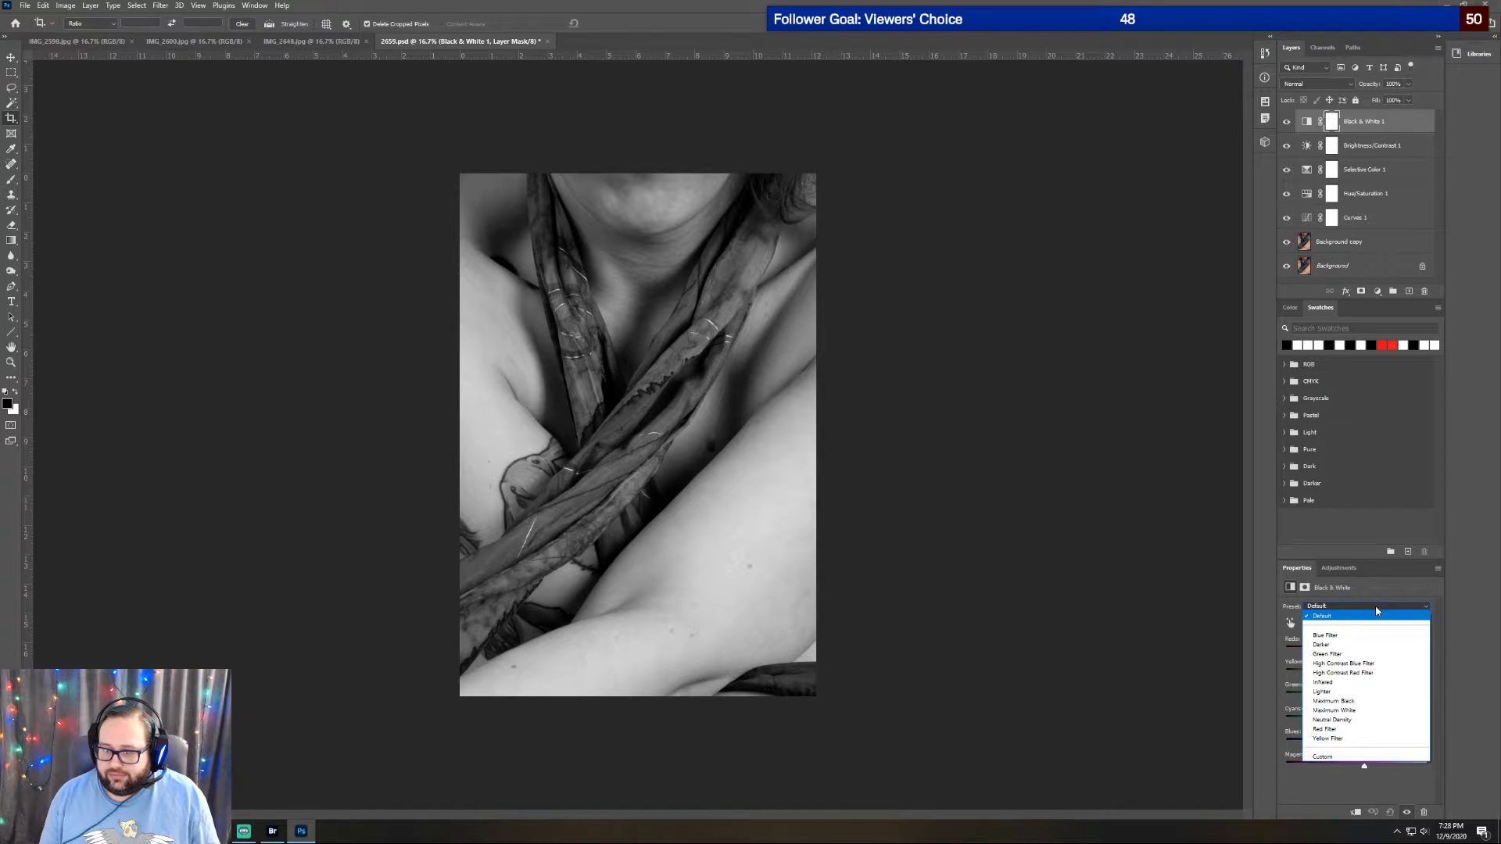
click(1357, 706)
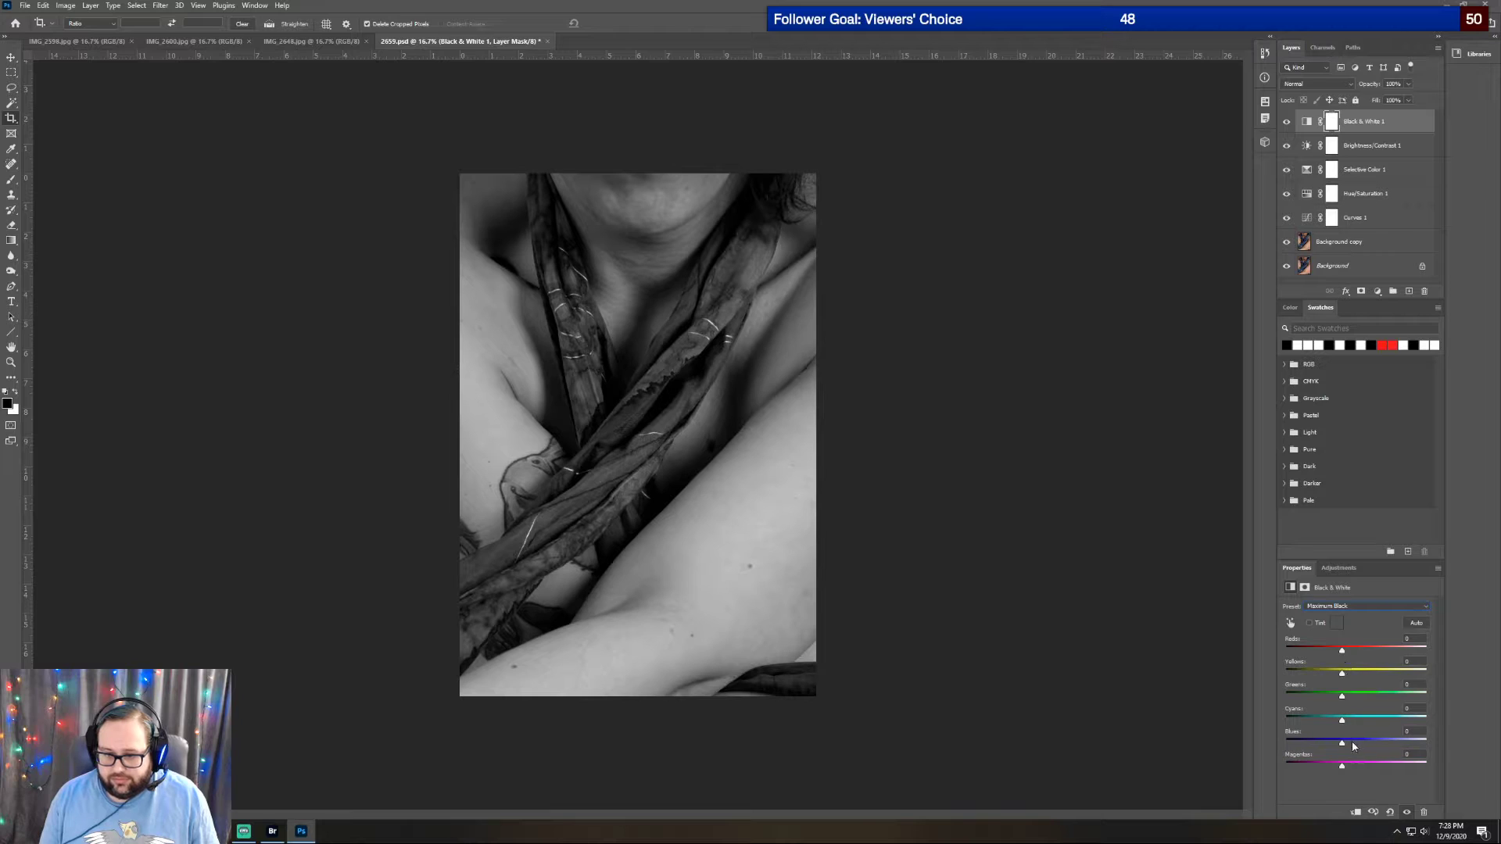
drag(1343, 742, 1354, 747)
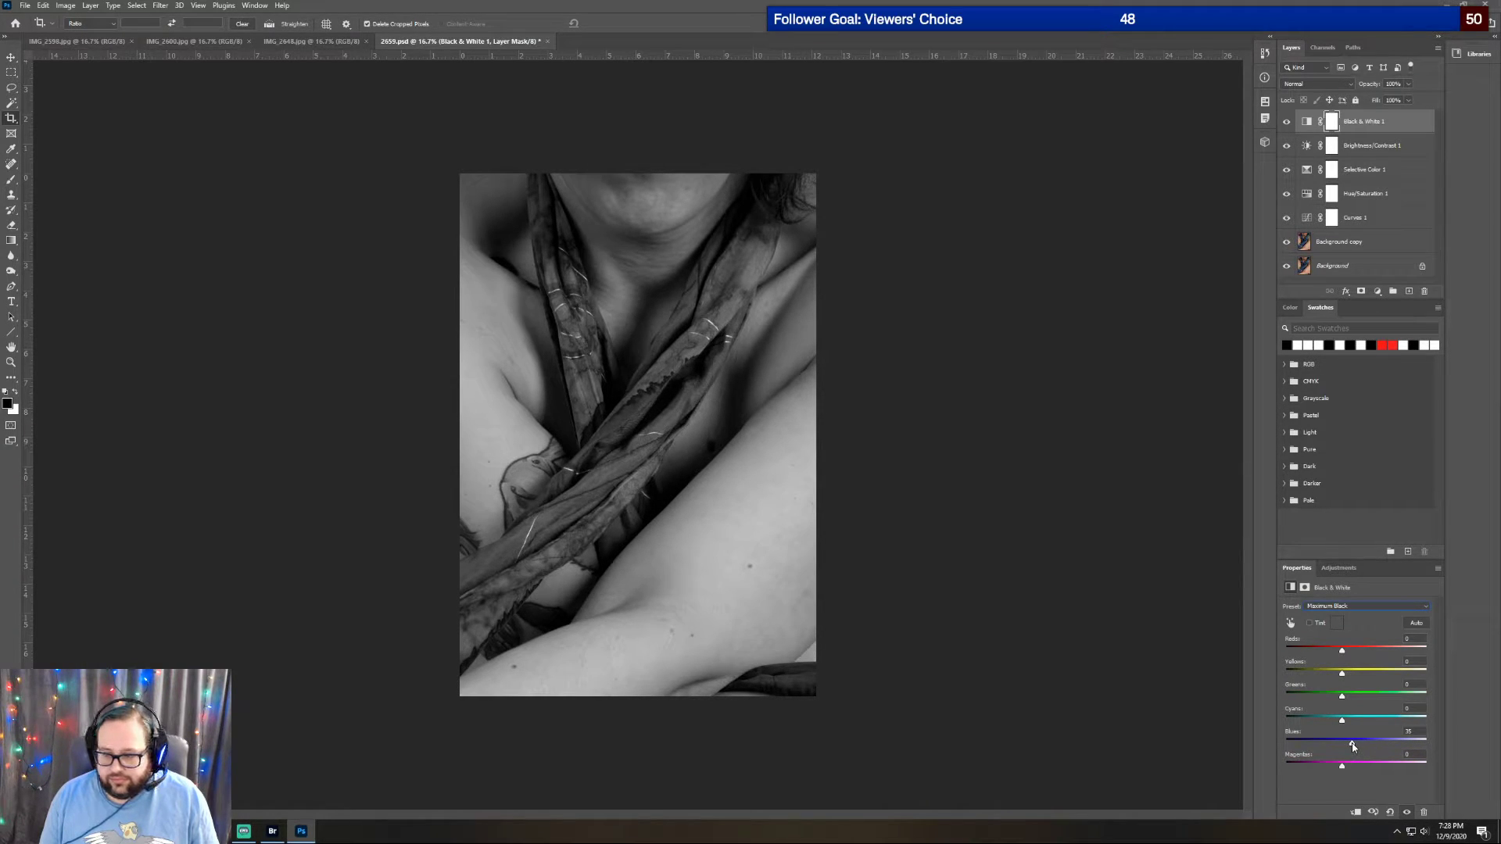
drag(1343, 654, 1336, 656)
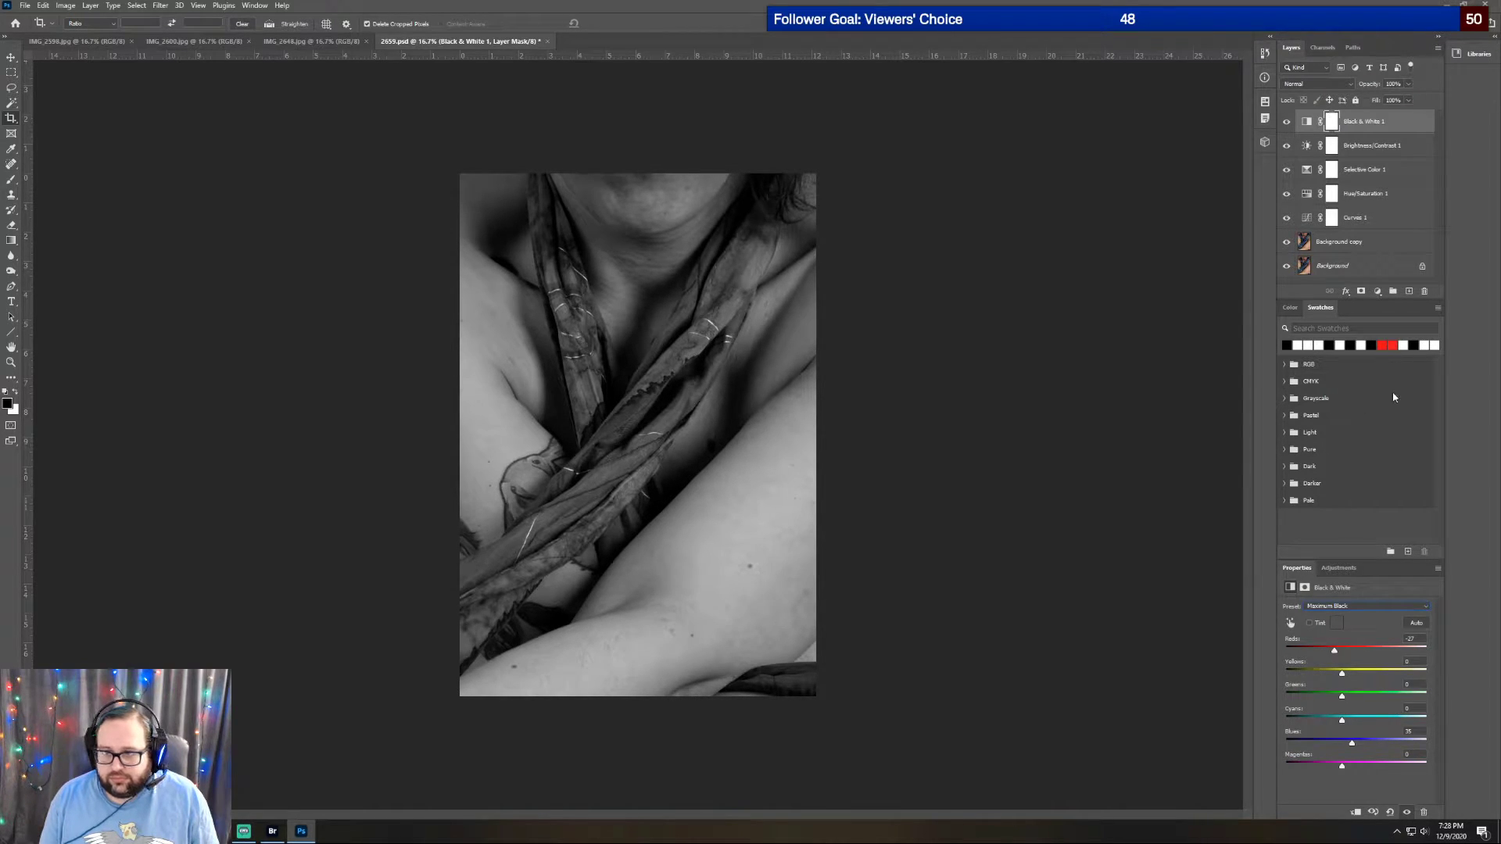
Add a Curves adjustment layer above Black & White 1 and pull the RGB white point in to an input of about 191
click(1339, 568)
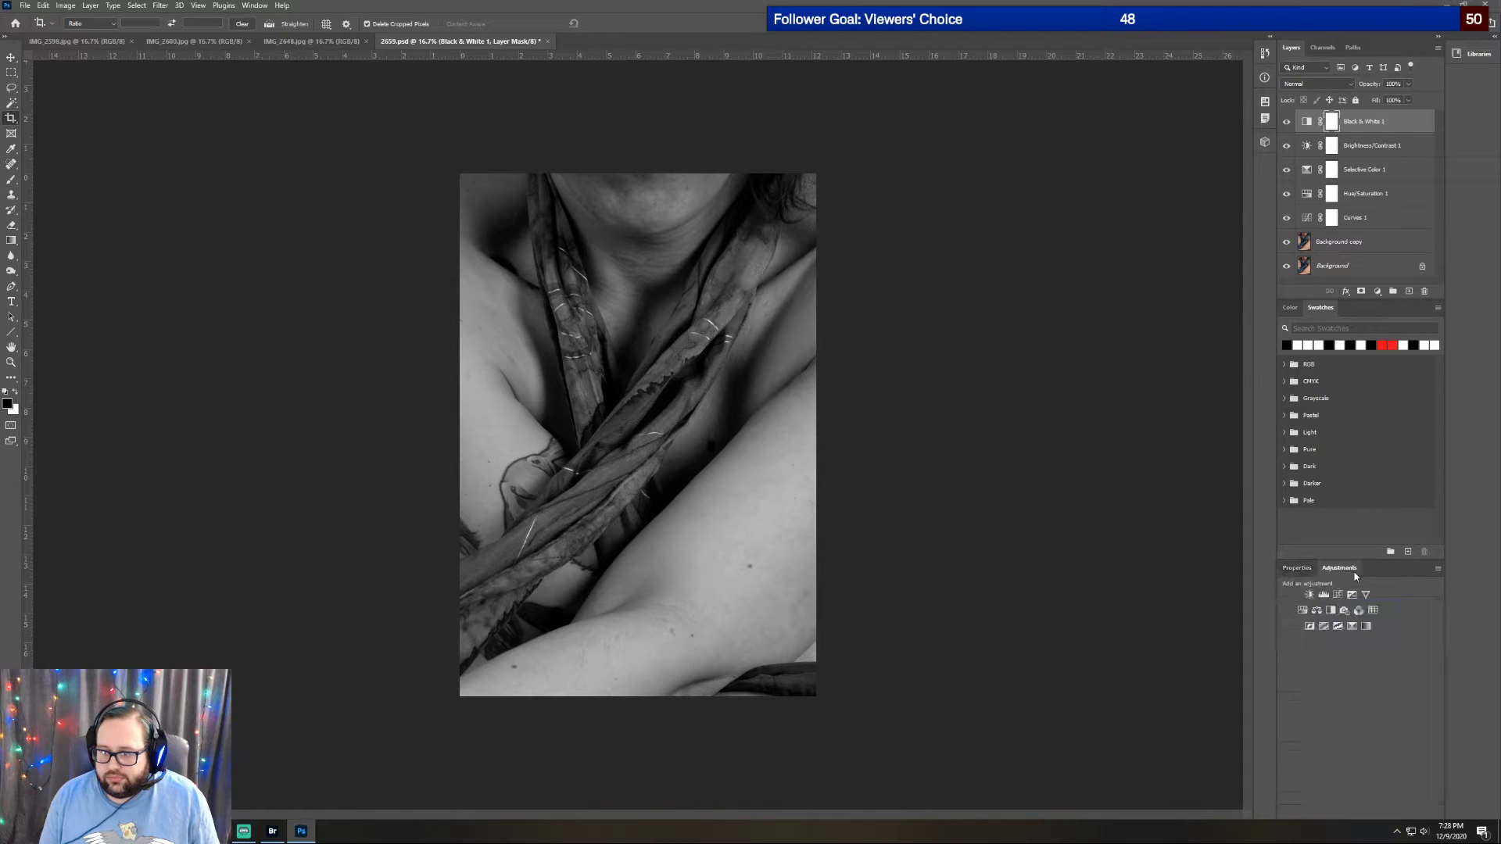
click(1331, 610)
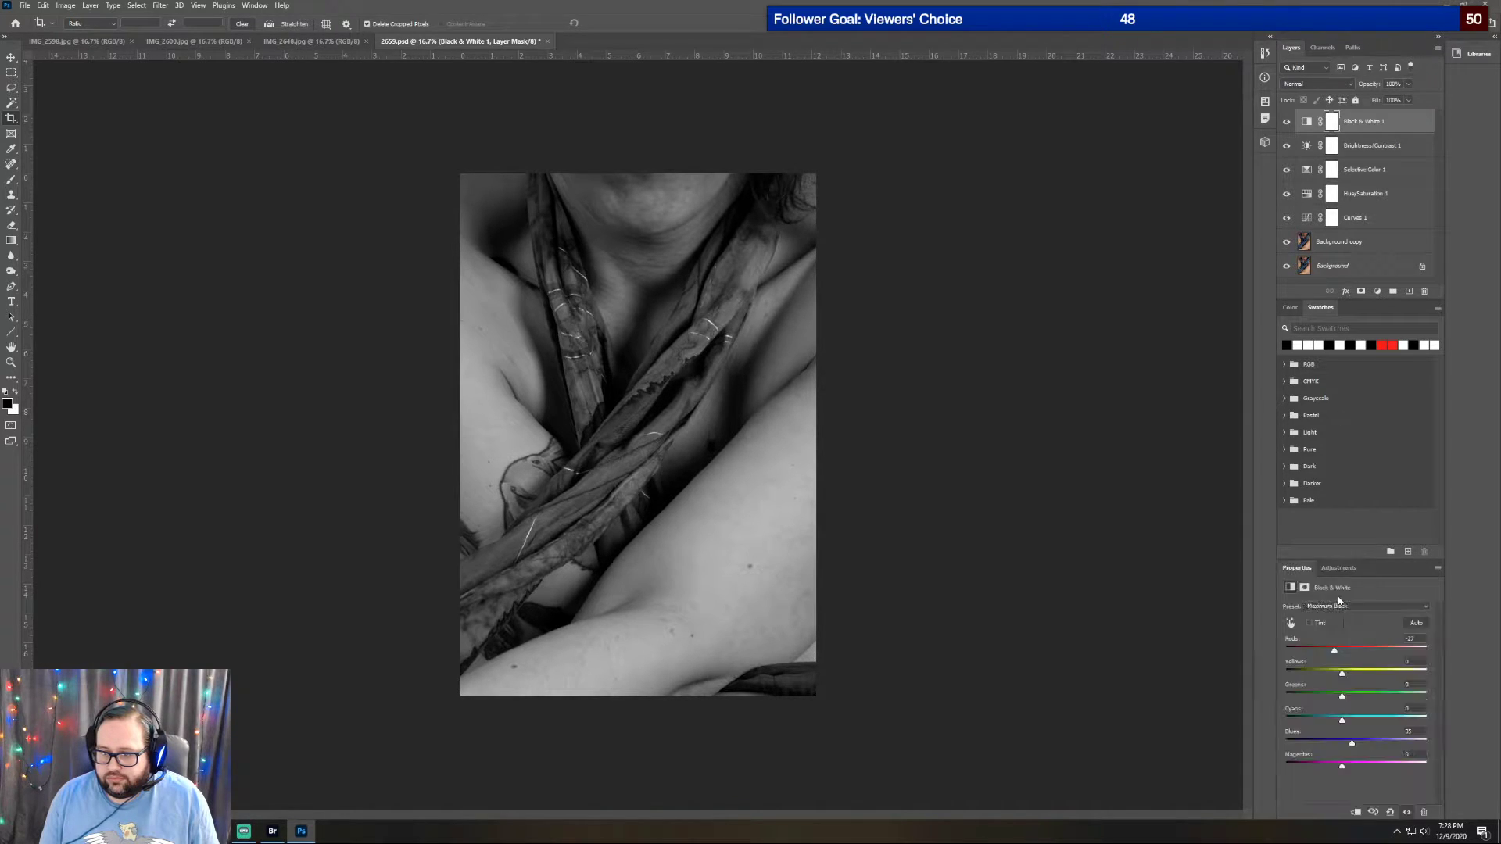
drag(1425, 758, 1395, 760)
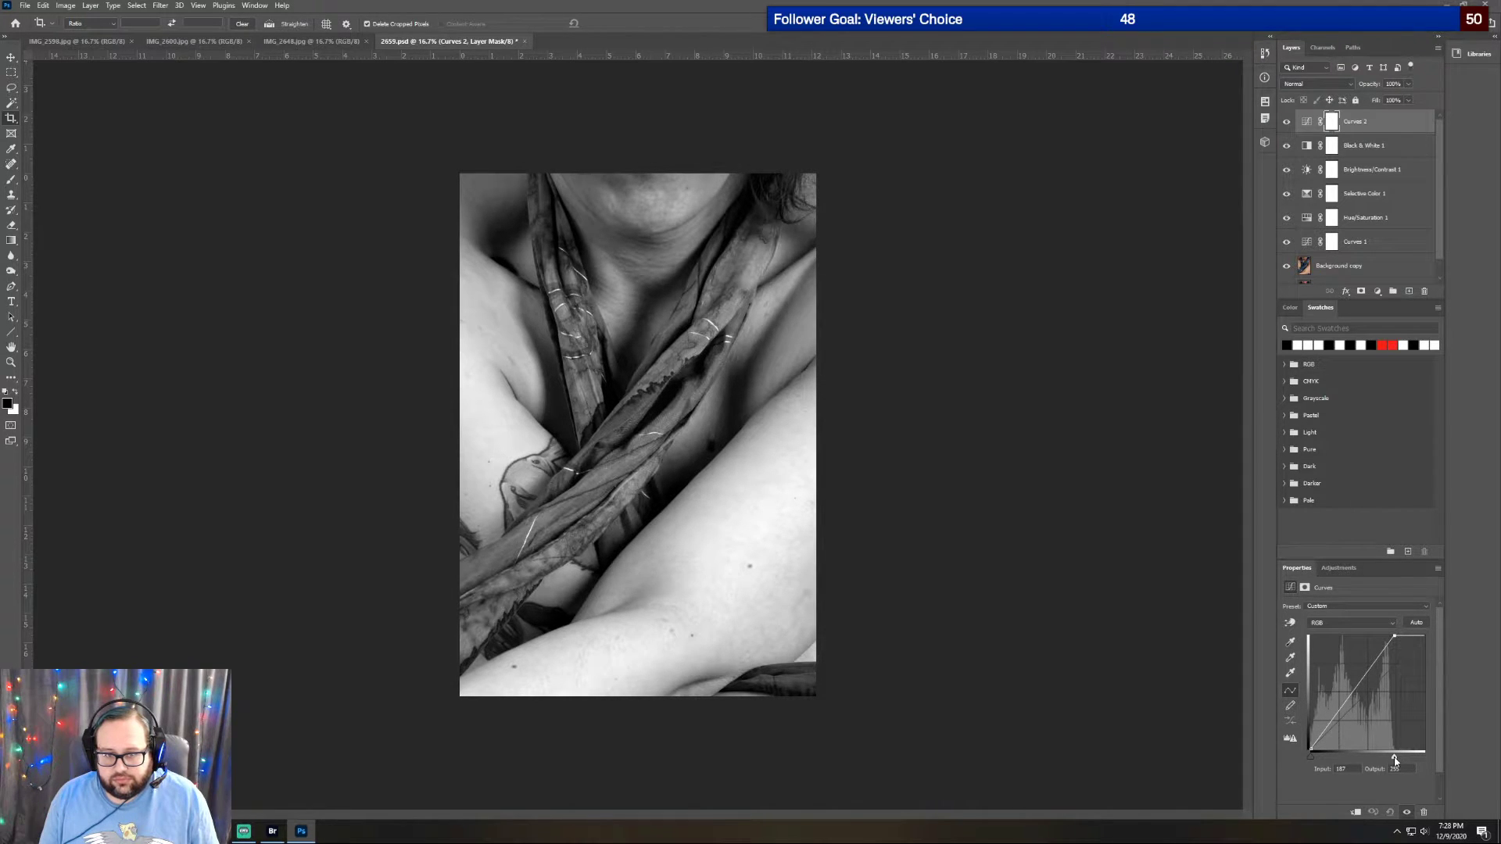
drag(1395, 759, 1397, 759)
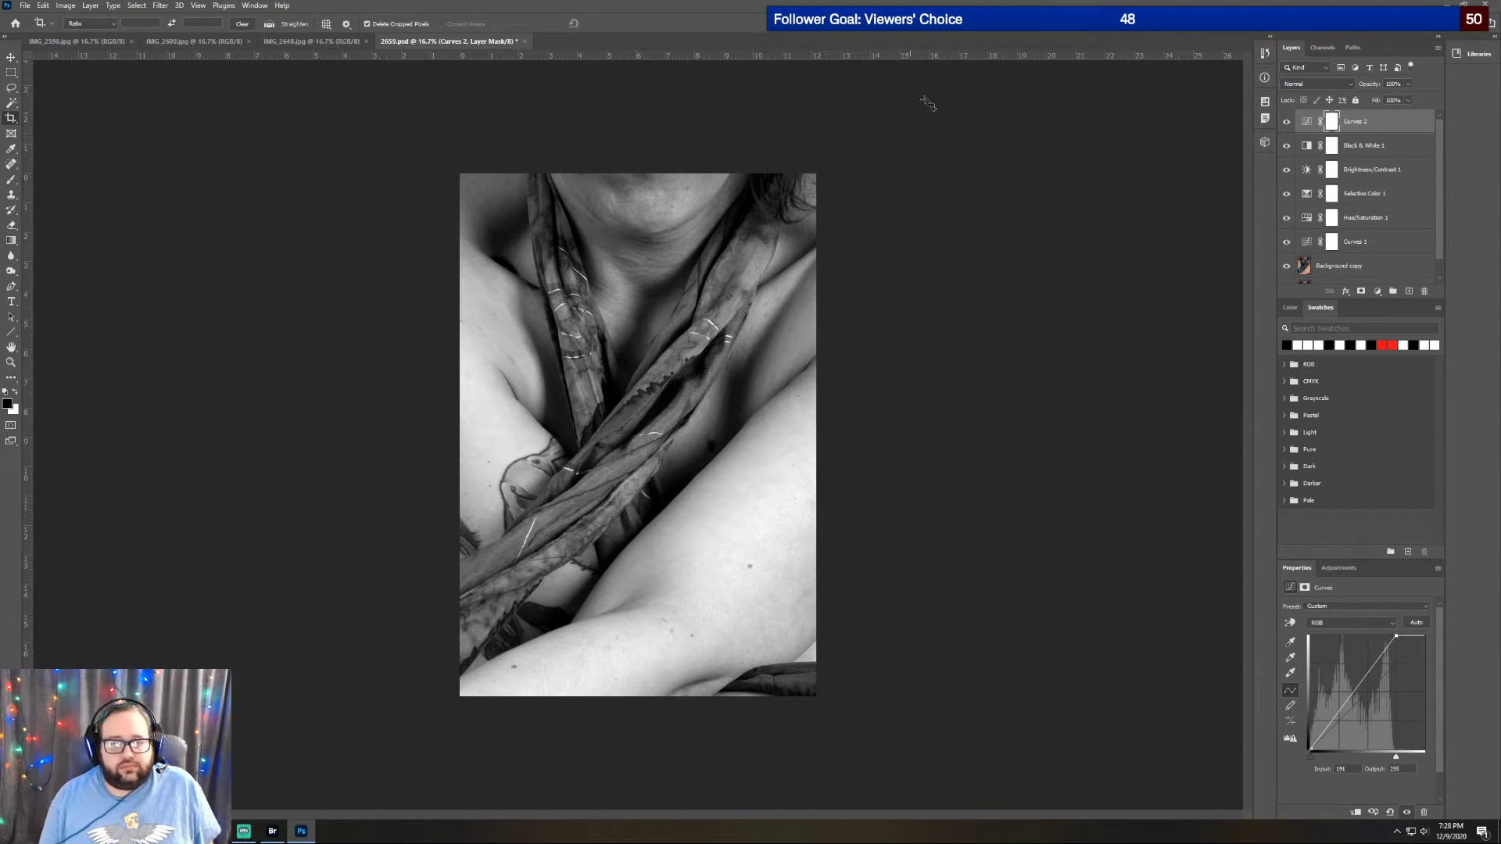
Make the Black & White 1 adjustment layer active to work on the scarf area
click(1379, 147)
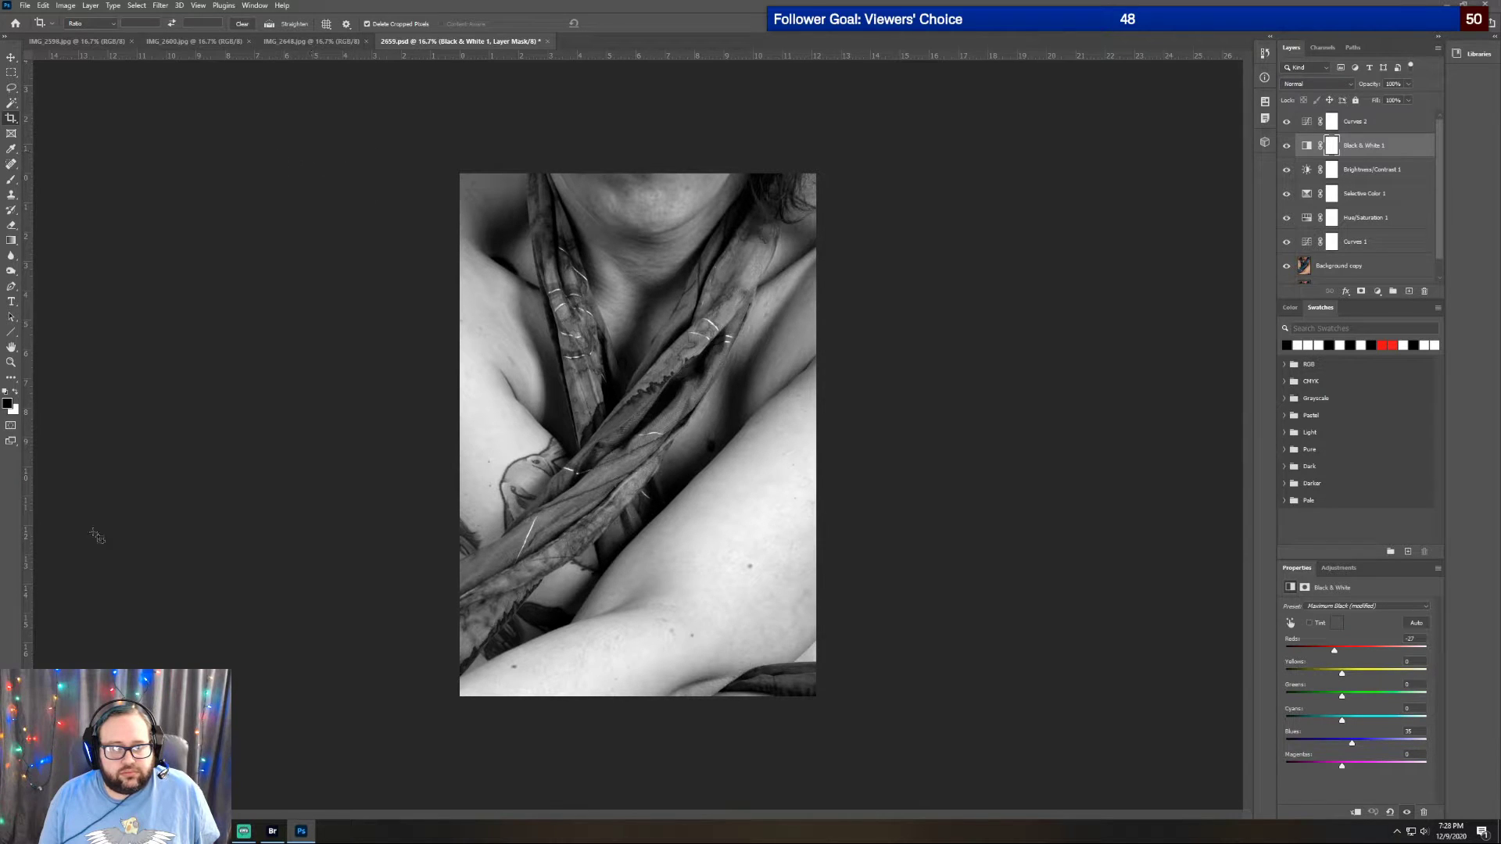
click(11, 362)
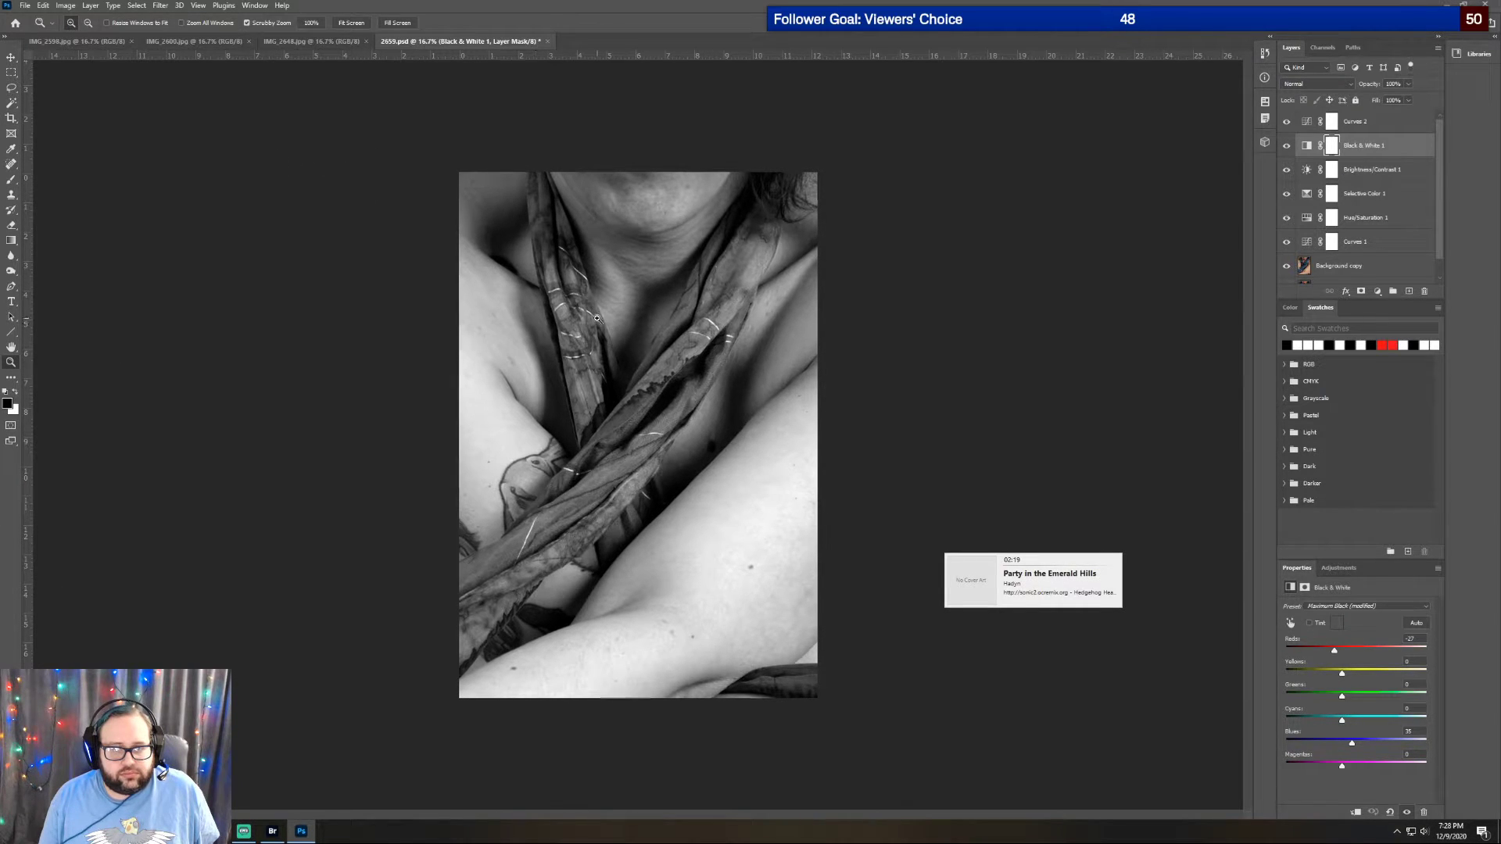
click(596, 318)
scroll(554, 334, down, 1)
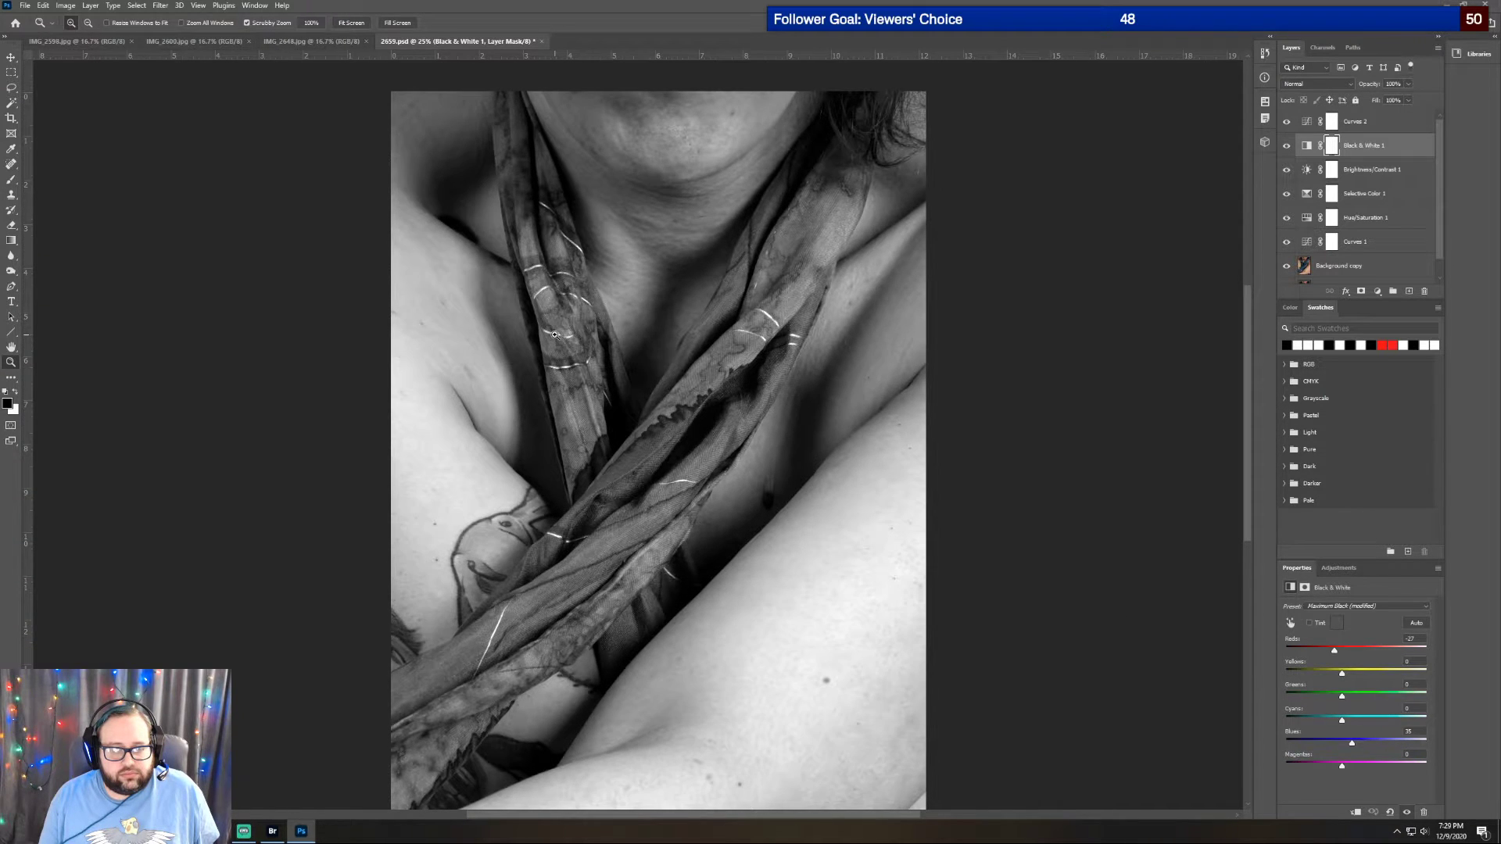
scroll(554, 334, up, 2)
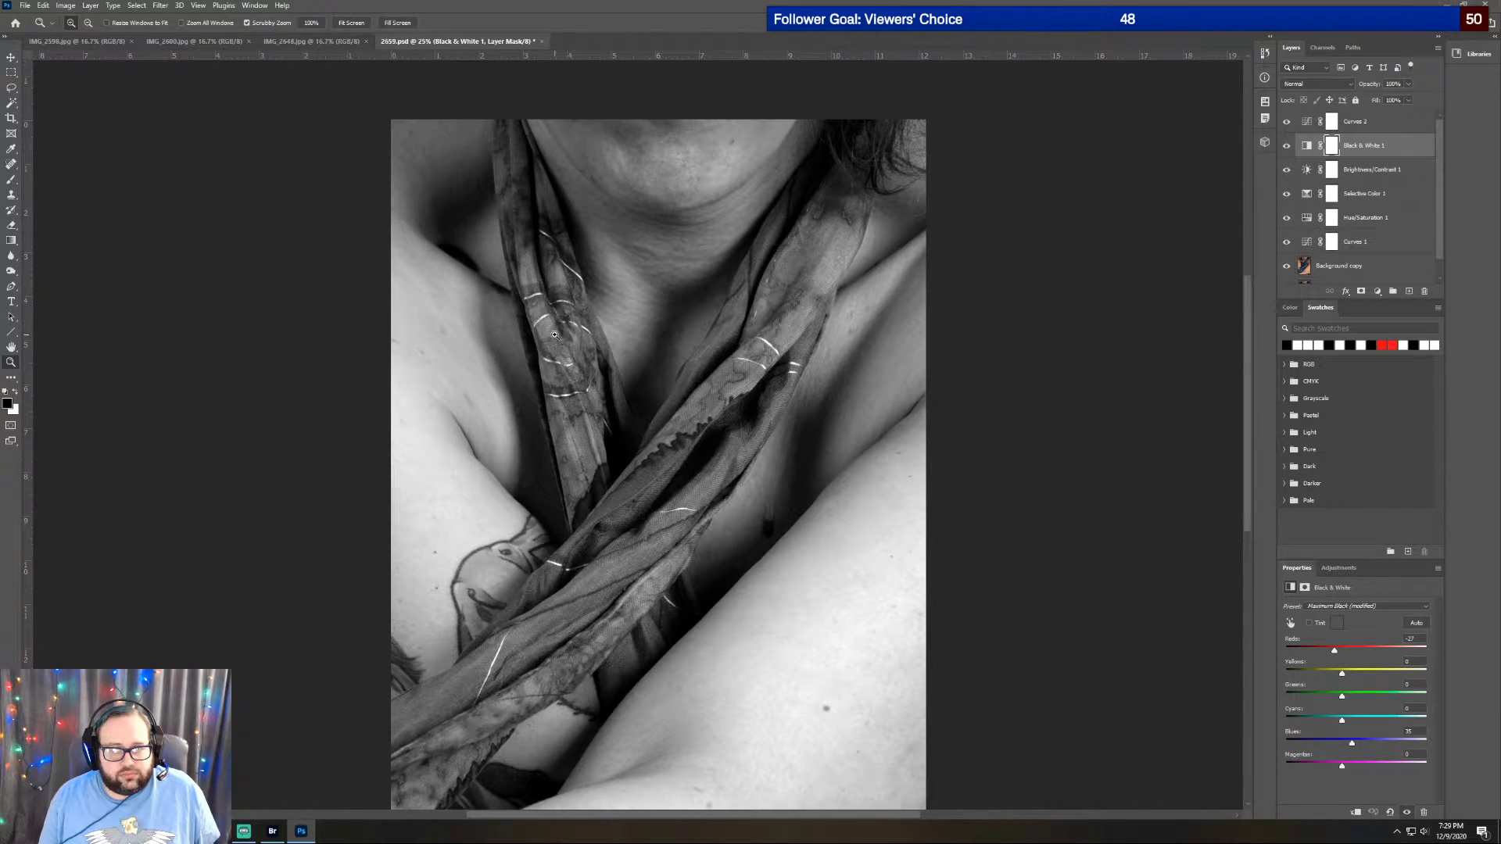
scroll(552, 335, down, 1)
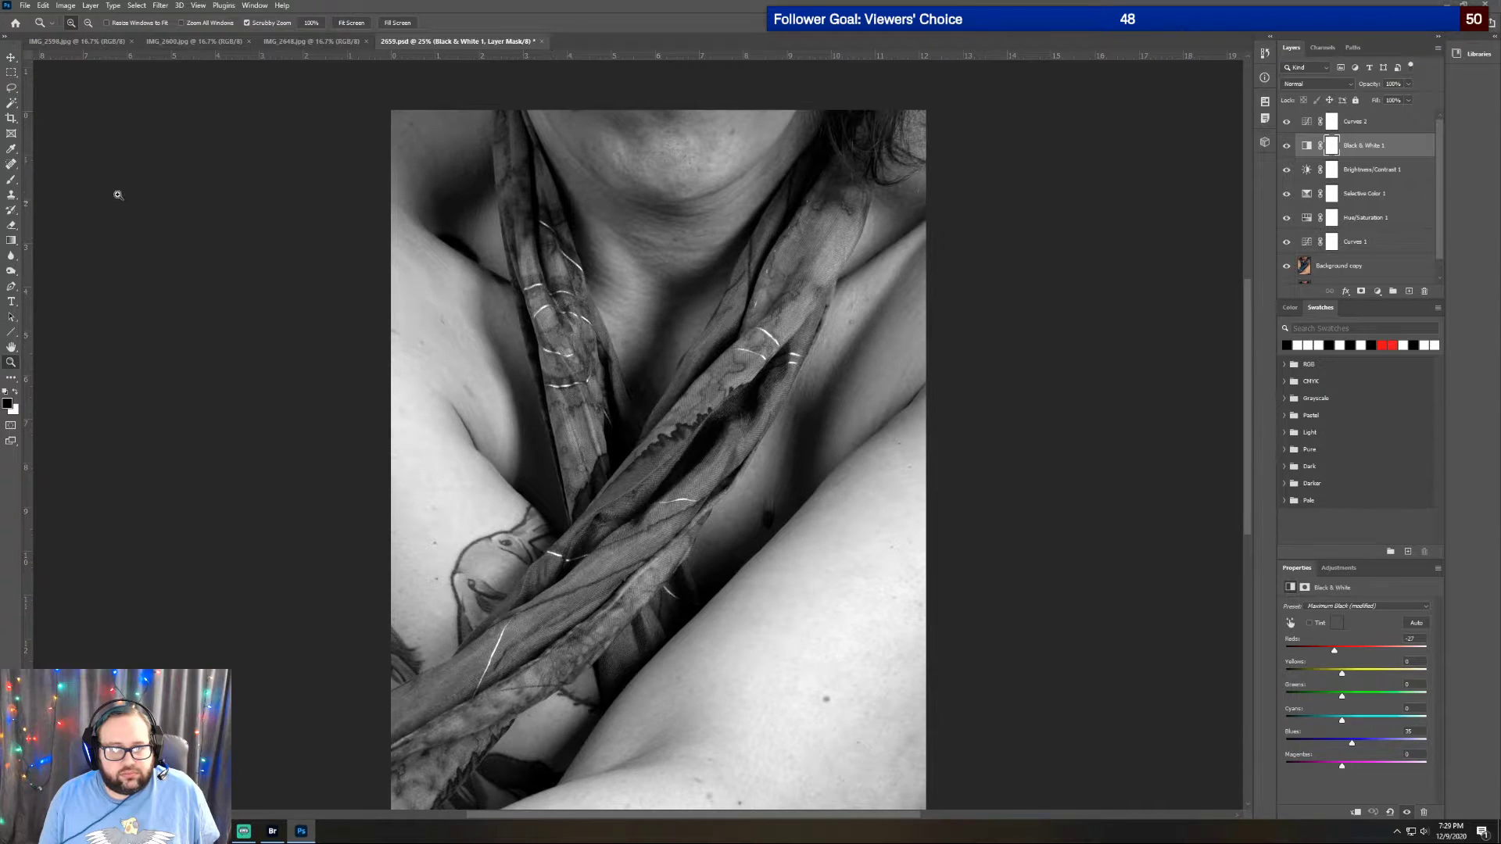
click(12, 88)
click(67, 110)
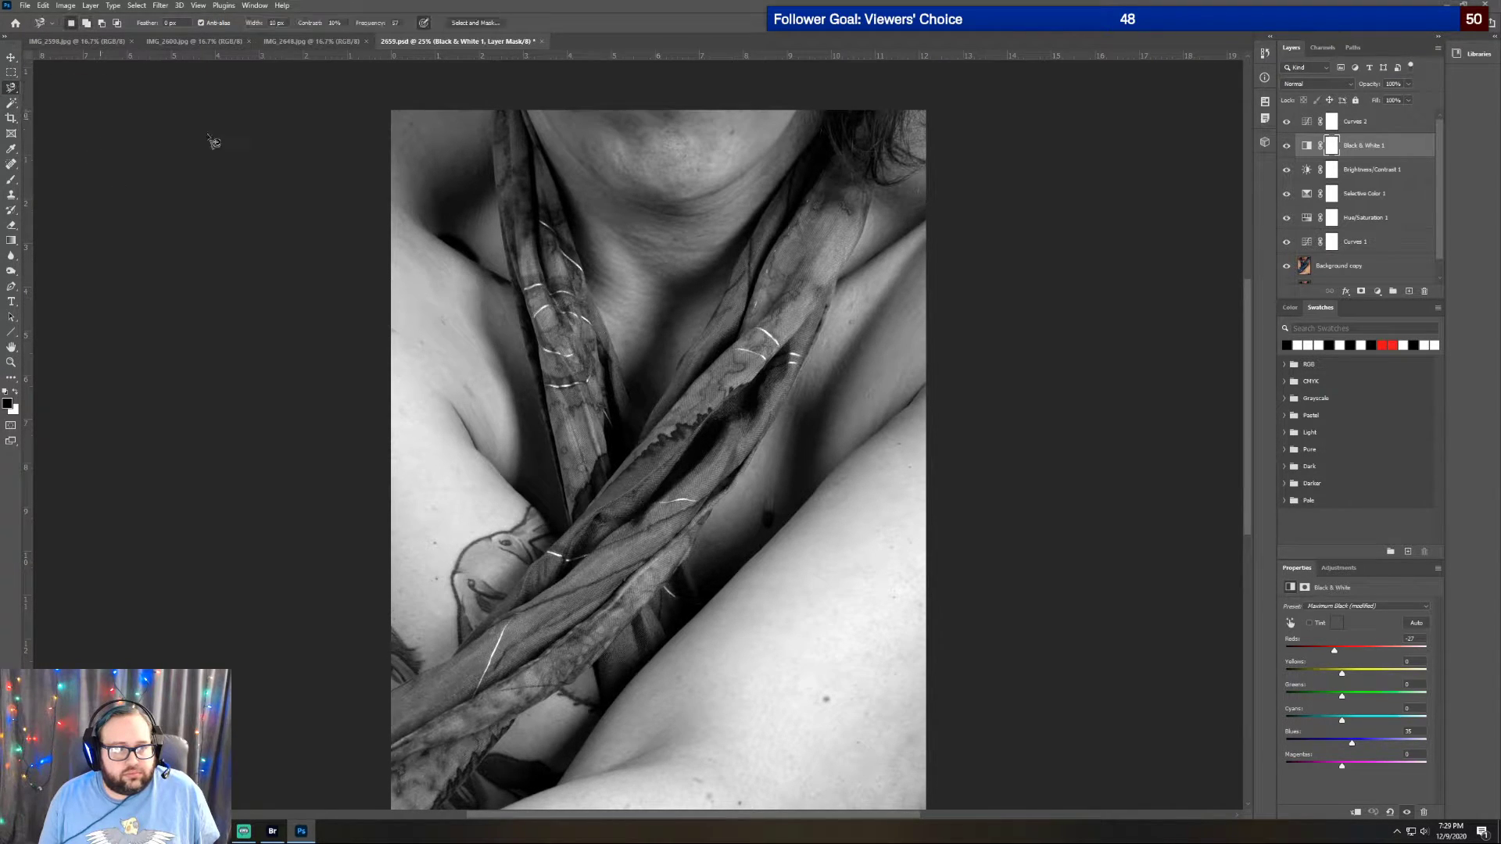
click(491, 111)
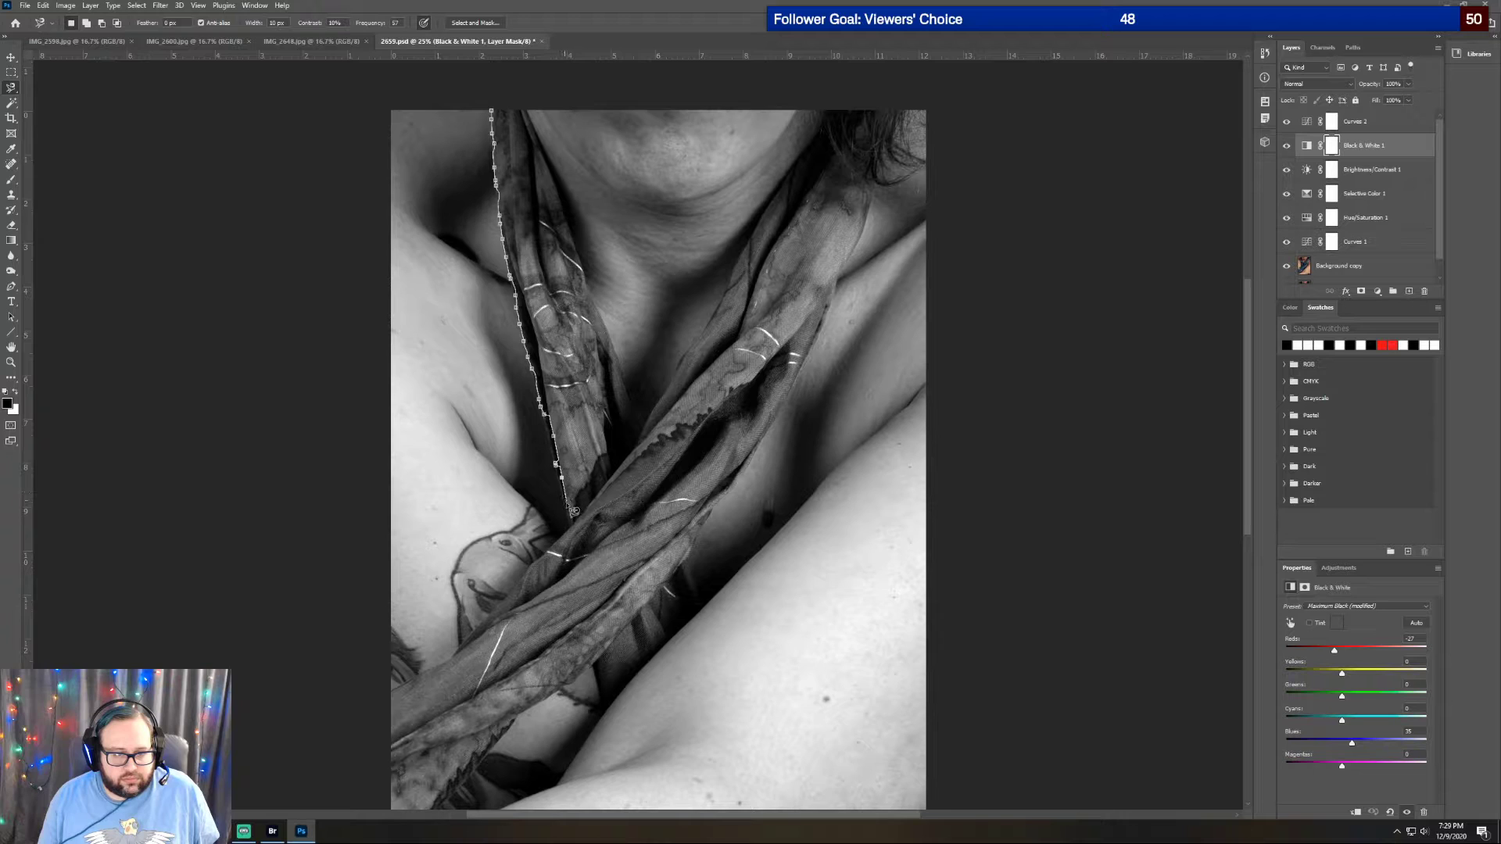
key(Escape)
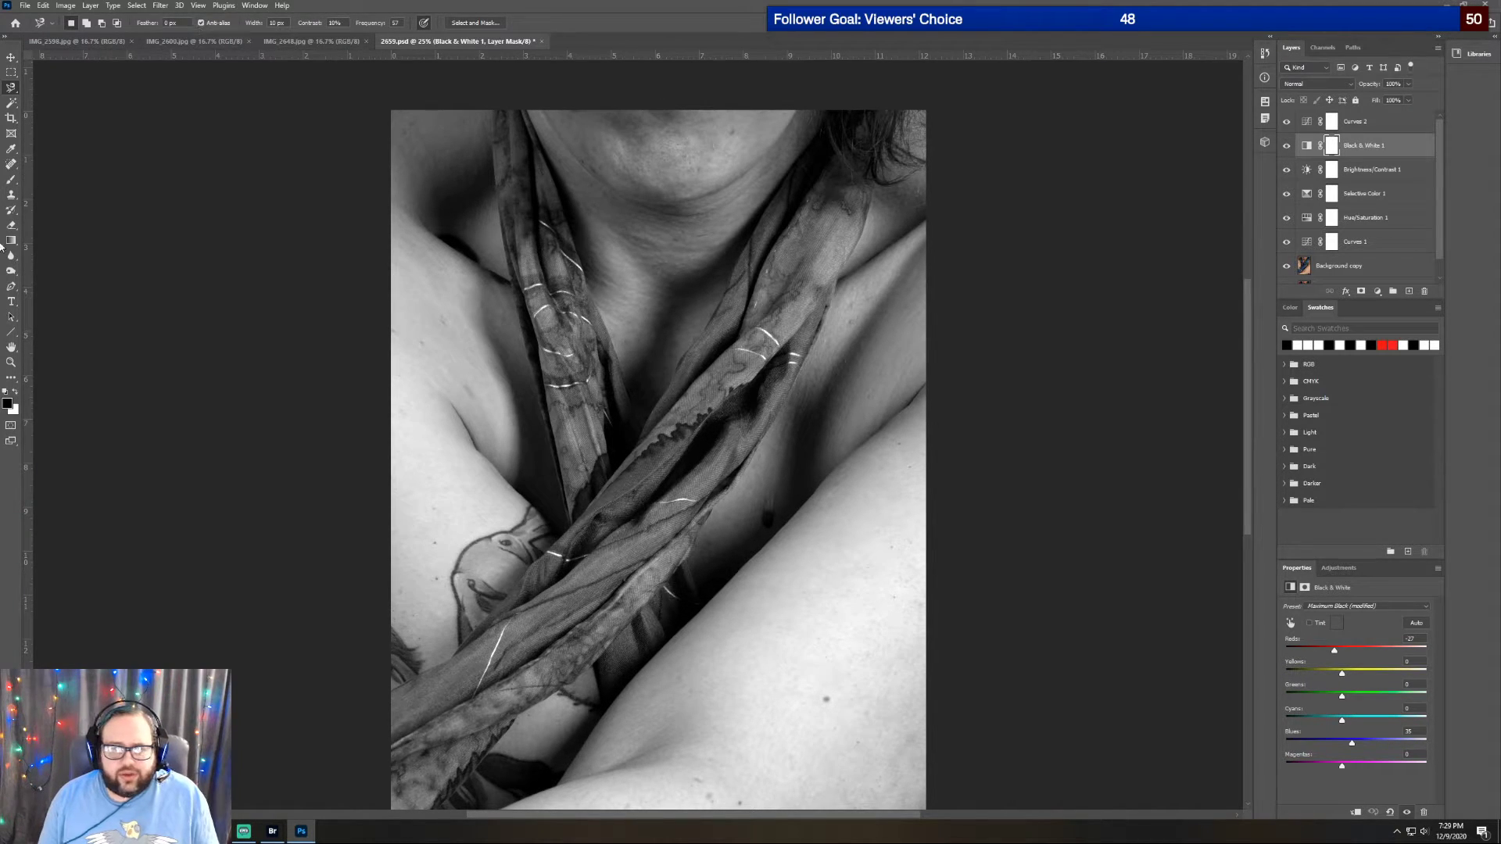
Try to select the scarf with the Magic Wand using a 3 by 3 Average sample size, then clear the selection
click(11, 102)
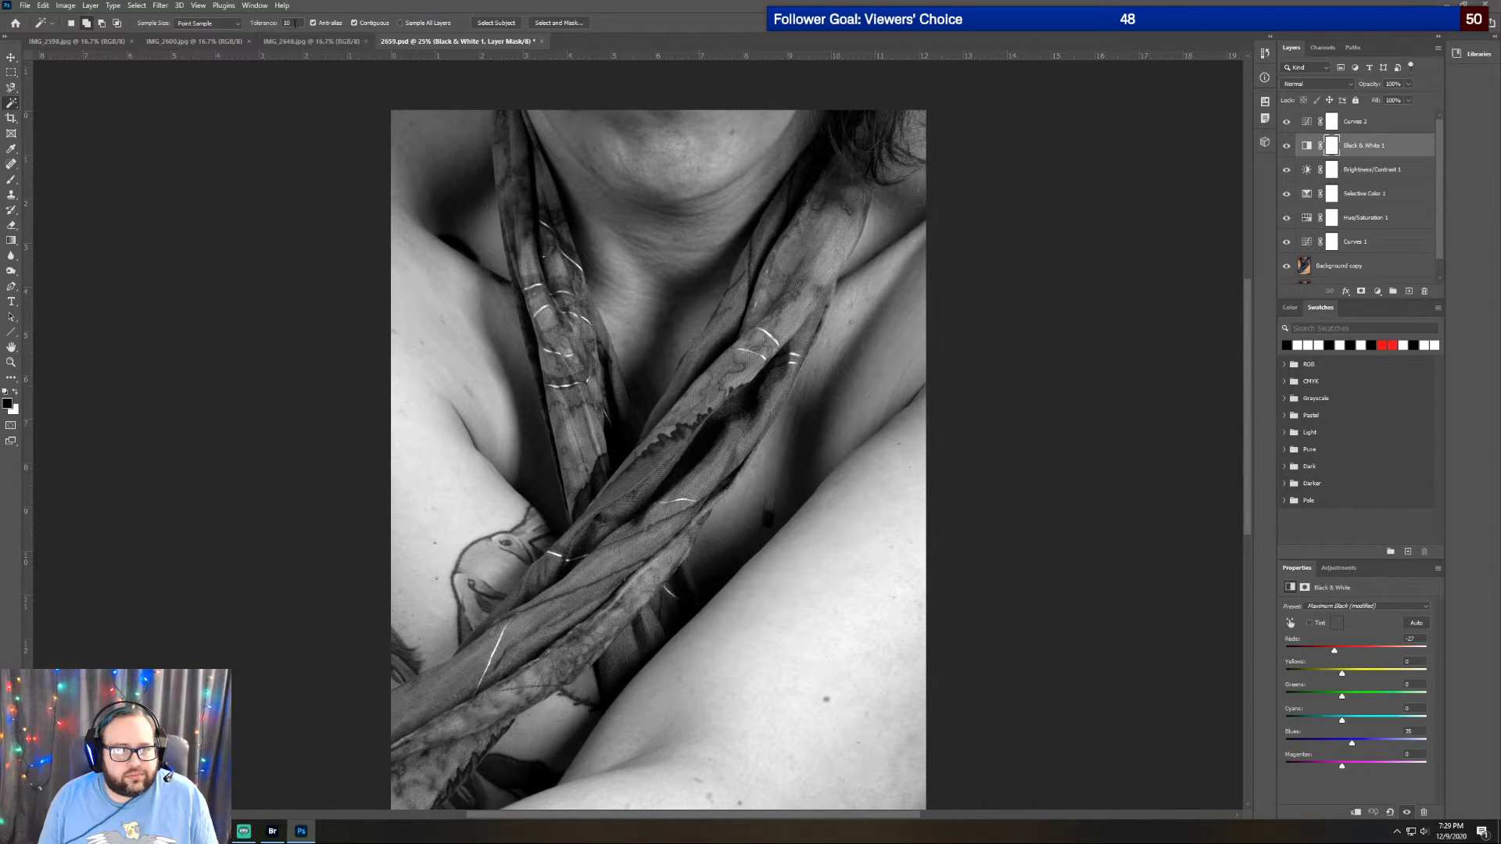
click(232, 28)
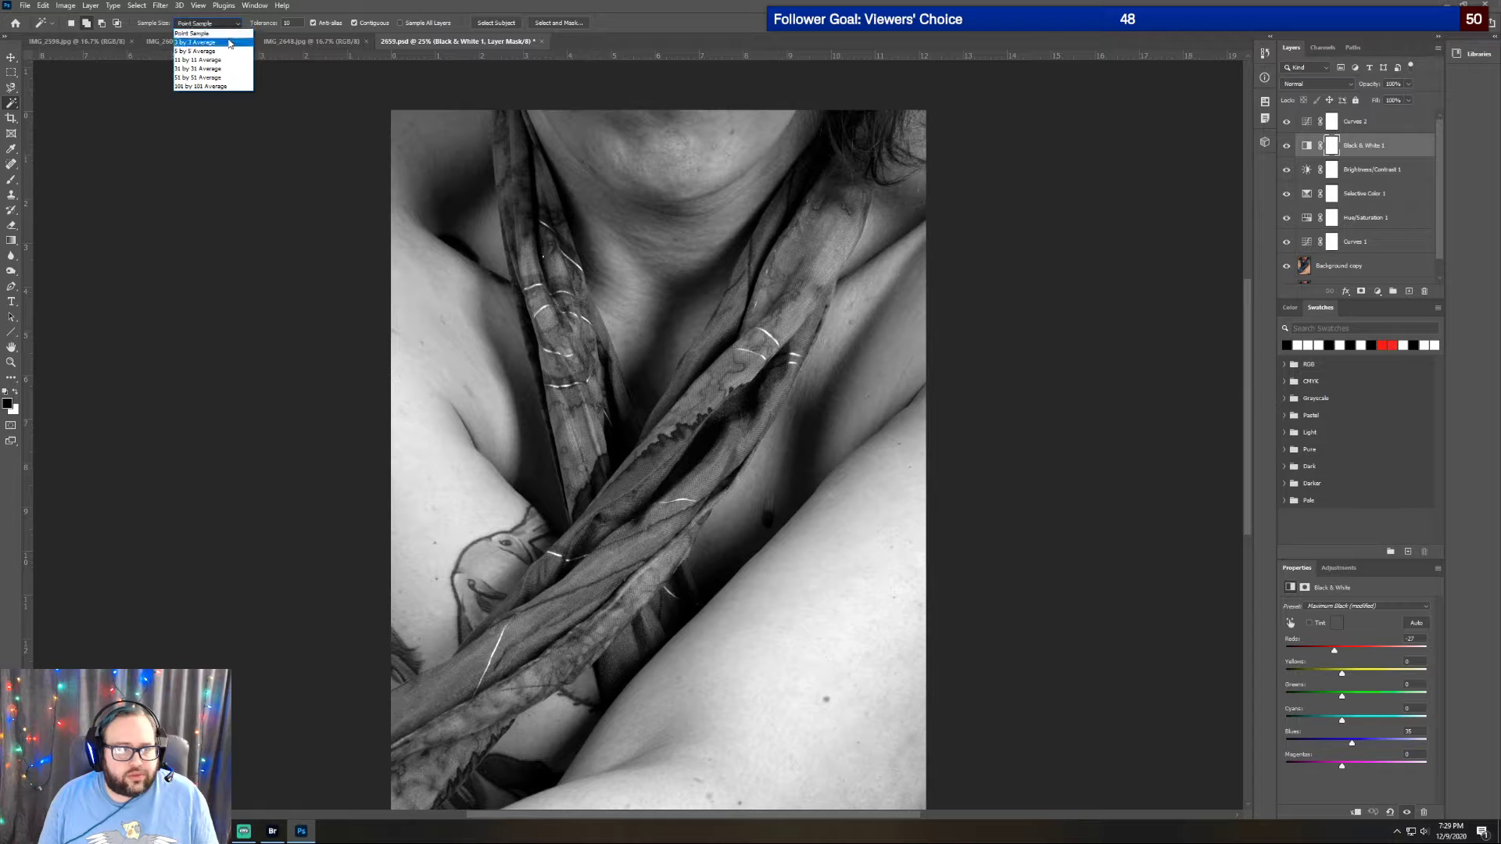
click(204, 41)
click(563, 271)
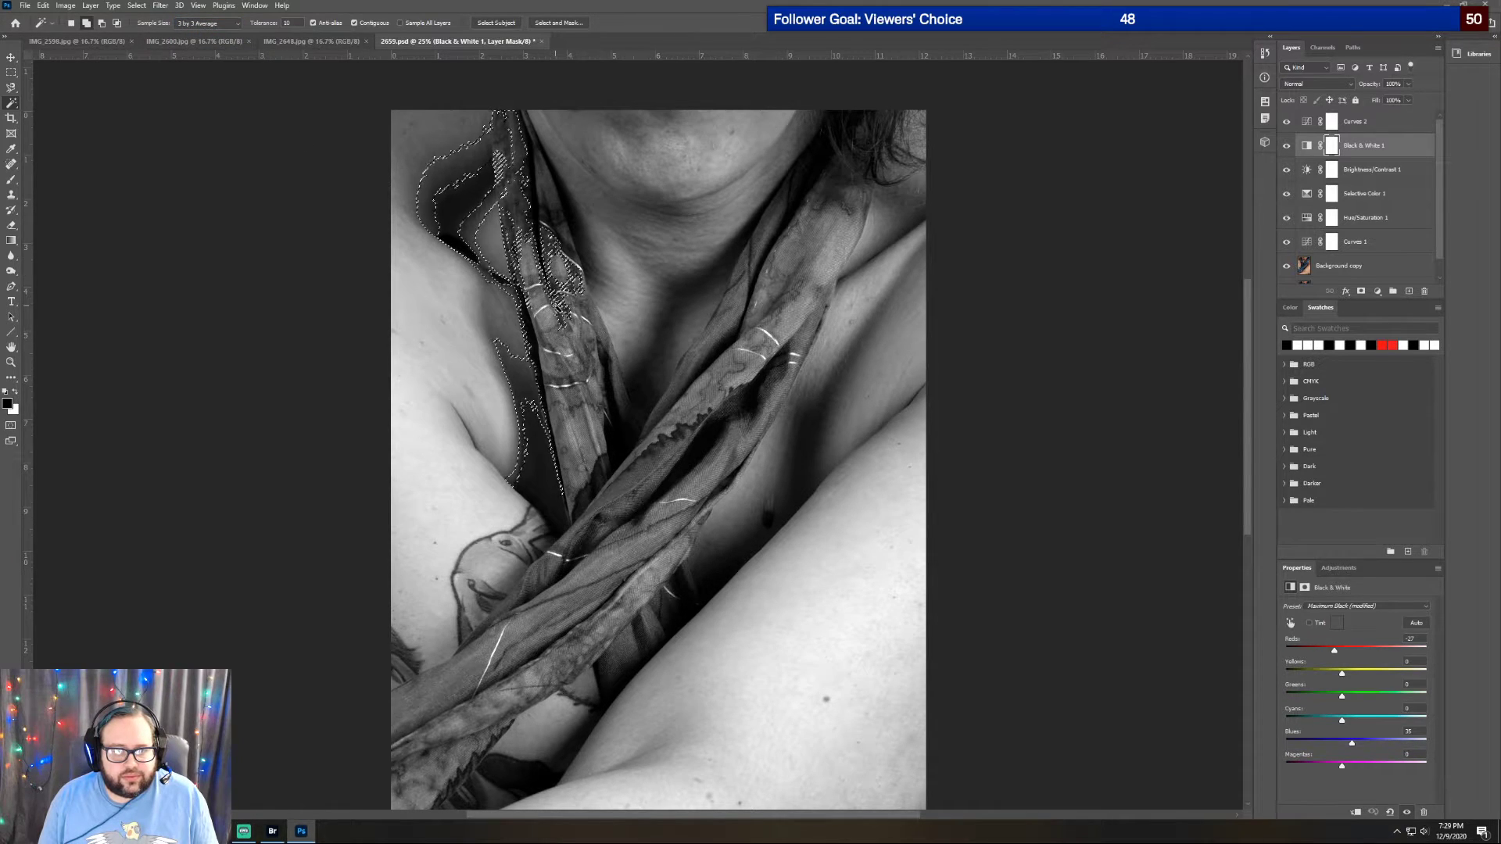
key(ctrl+d)
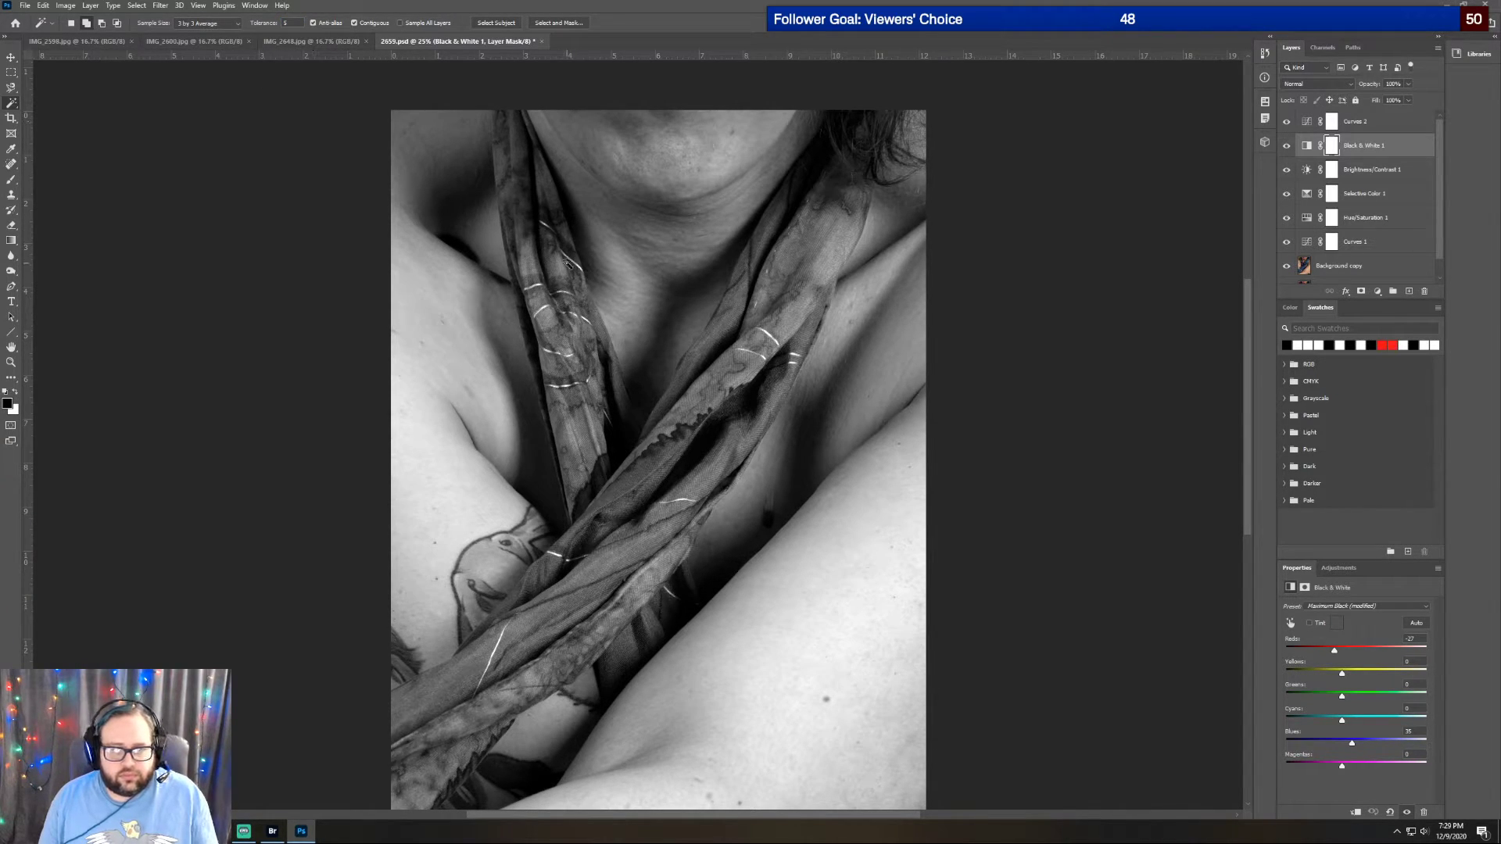
click(561, 268)
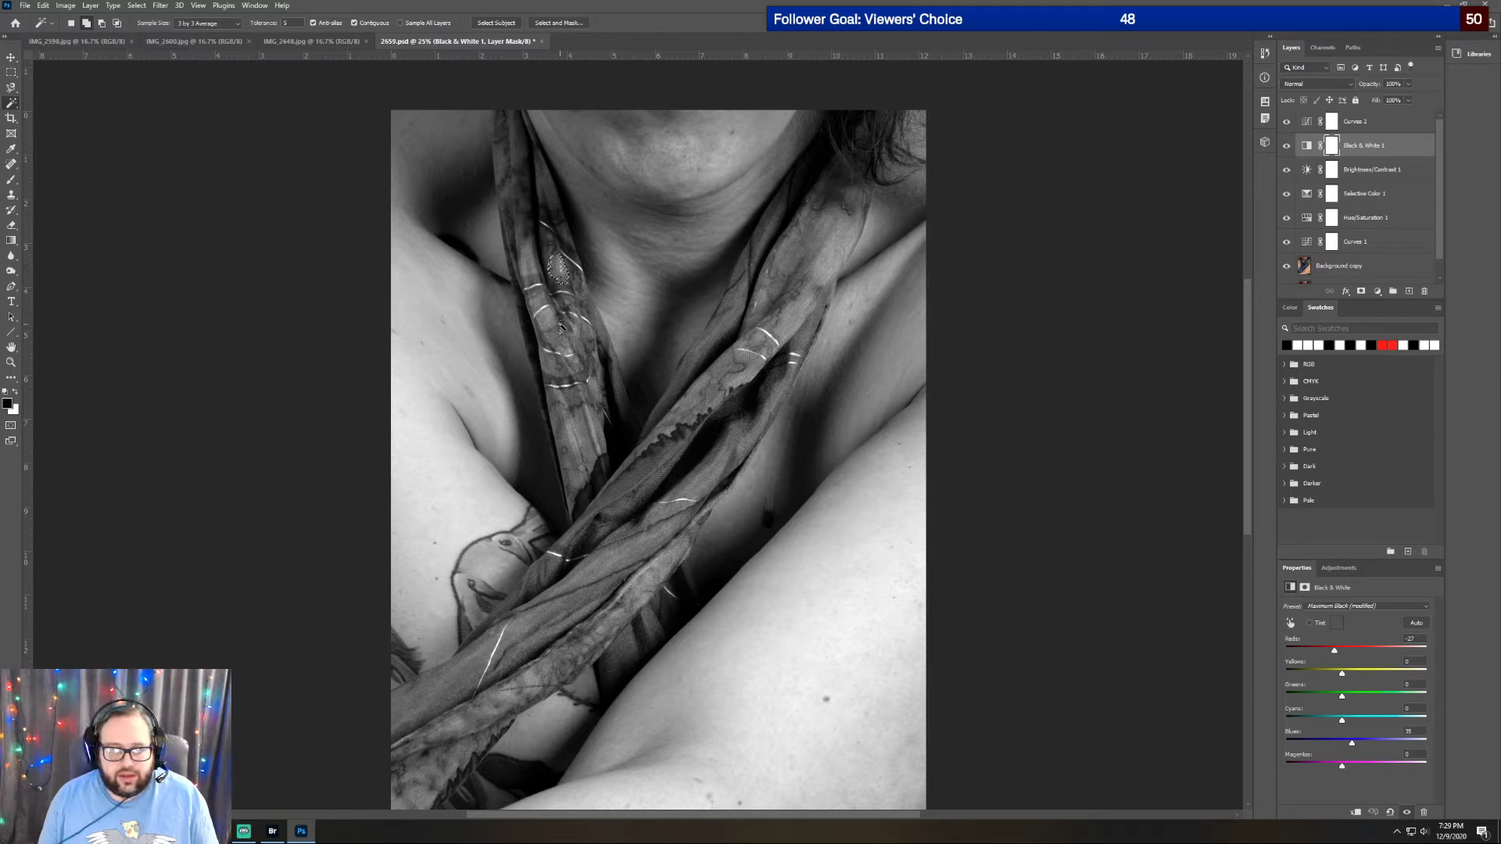
click(530, 234)
click(352, 22)
key(ctrl+d)
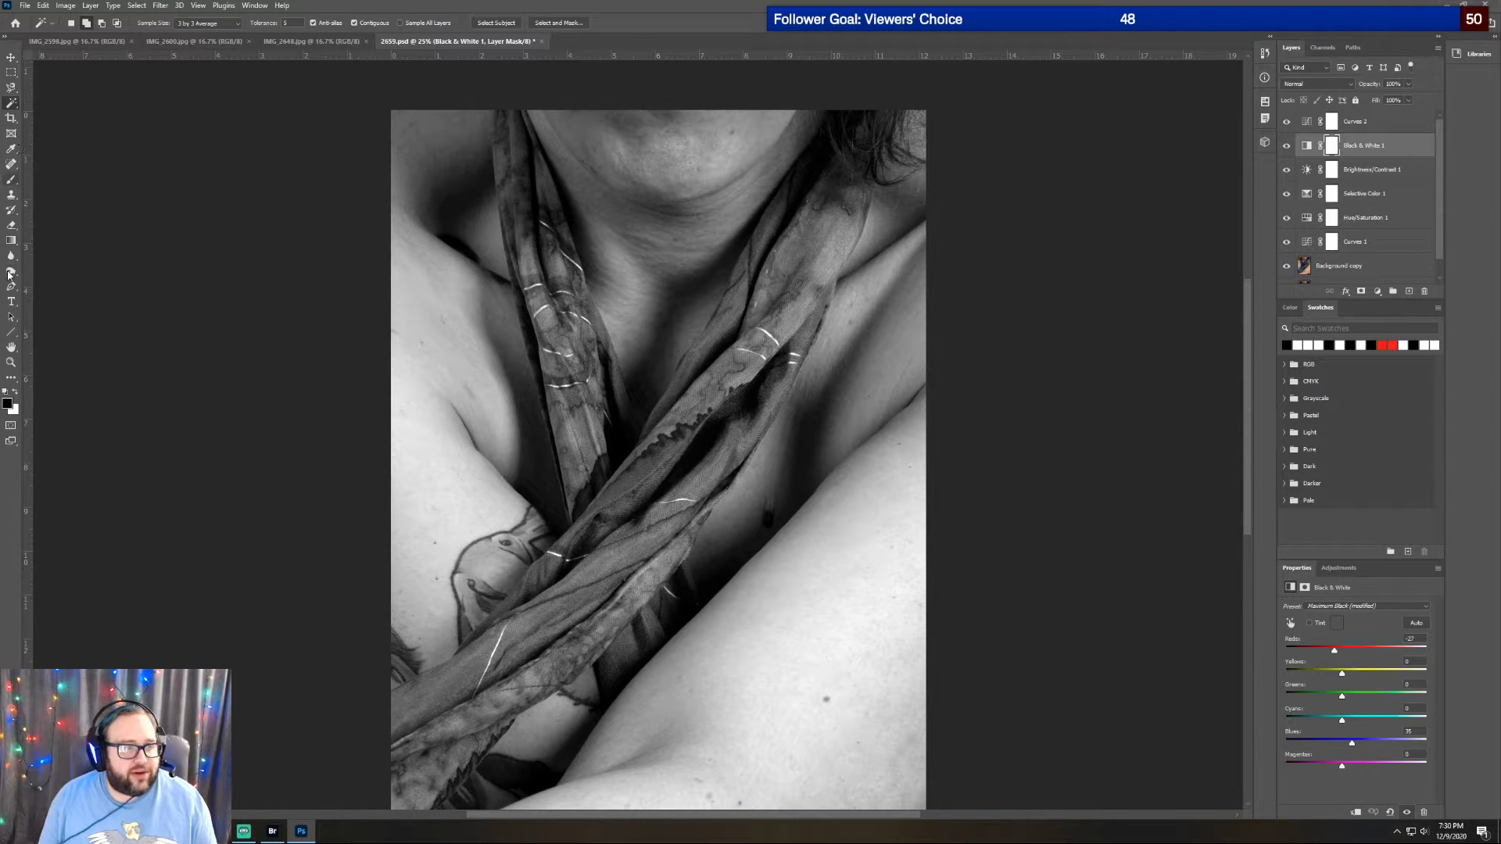
Trace the scarf's outline with the Magnetic Lasso, including both neck strands and the hair at the upper edge, and close the selection
mouse_move(12, 87)
mouse_down()
mouse_move(74, 90)
mouse_move(79, 110)
mouse_up()
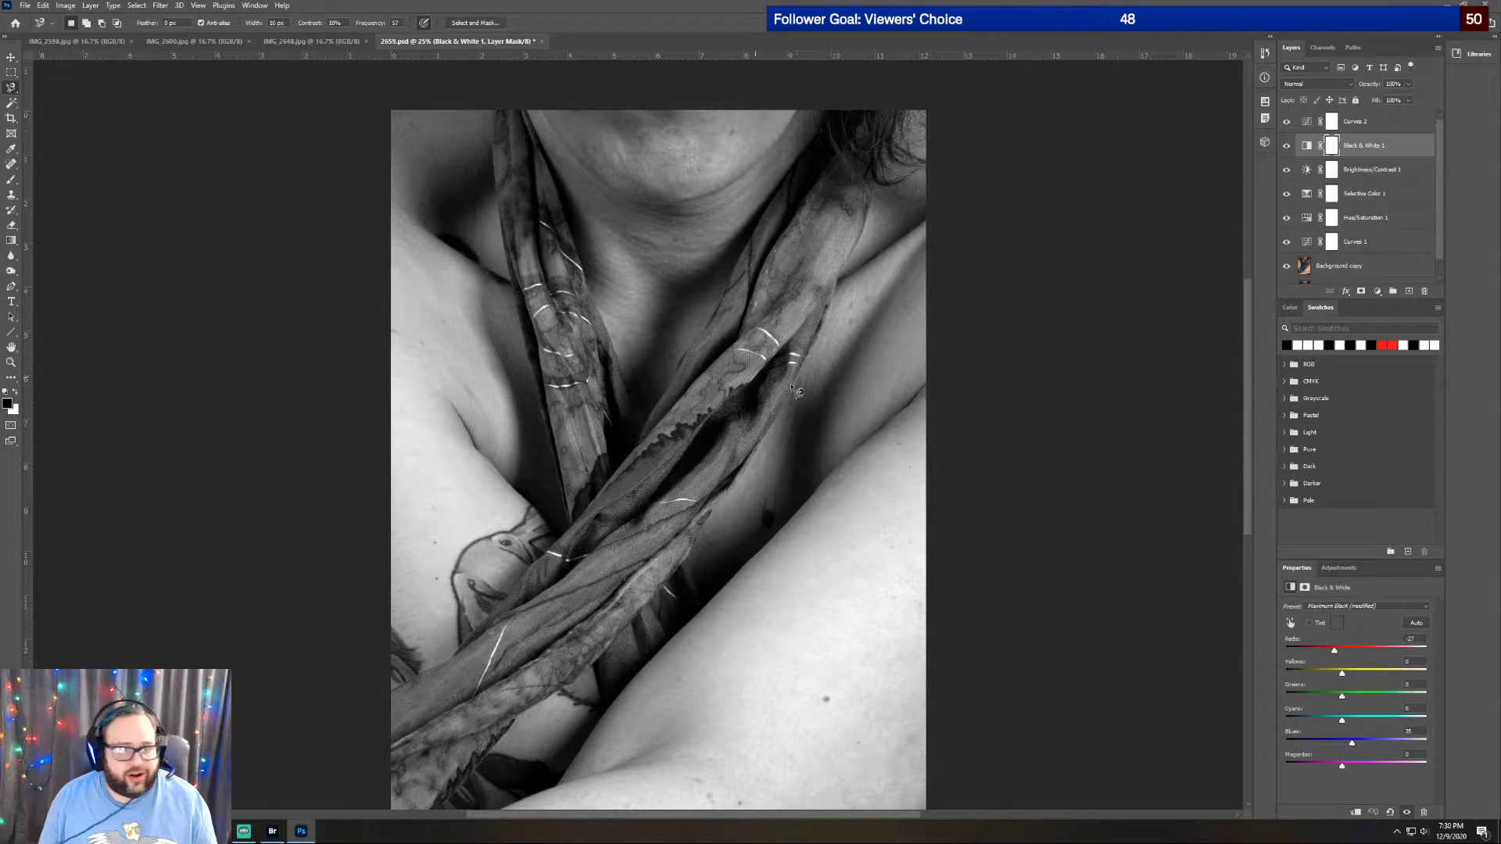
click(490, 110)
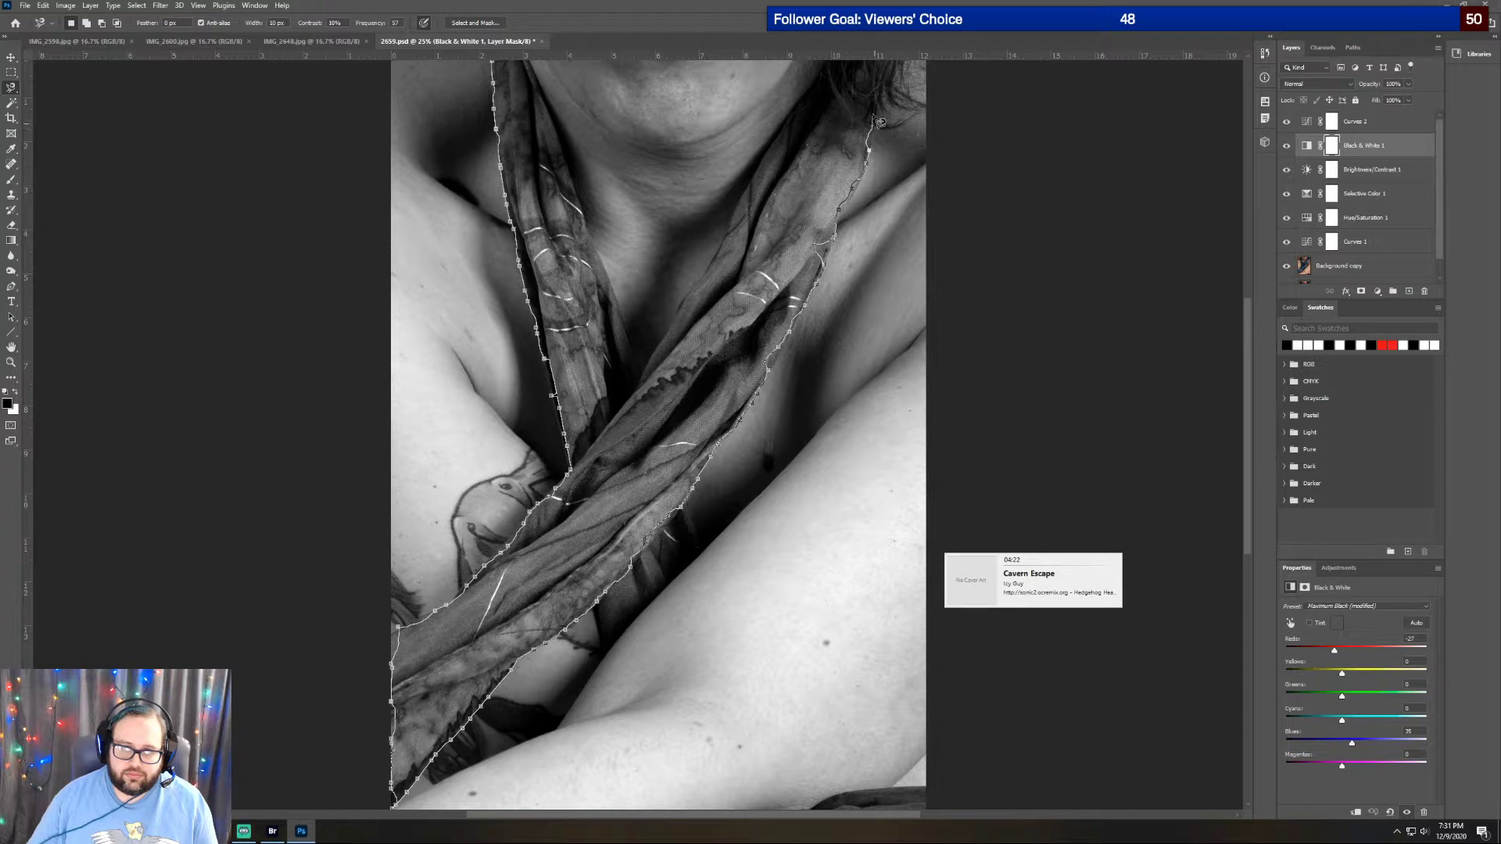
scroll(888, 70, up, 2)
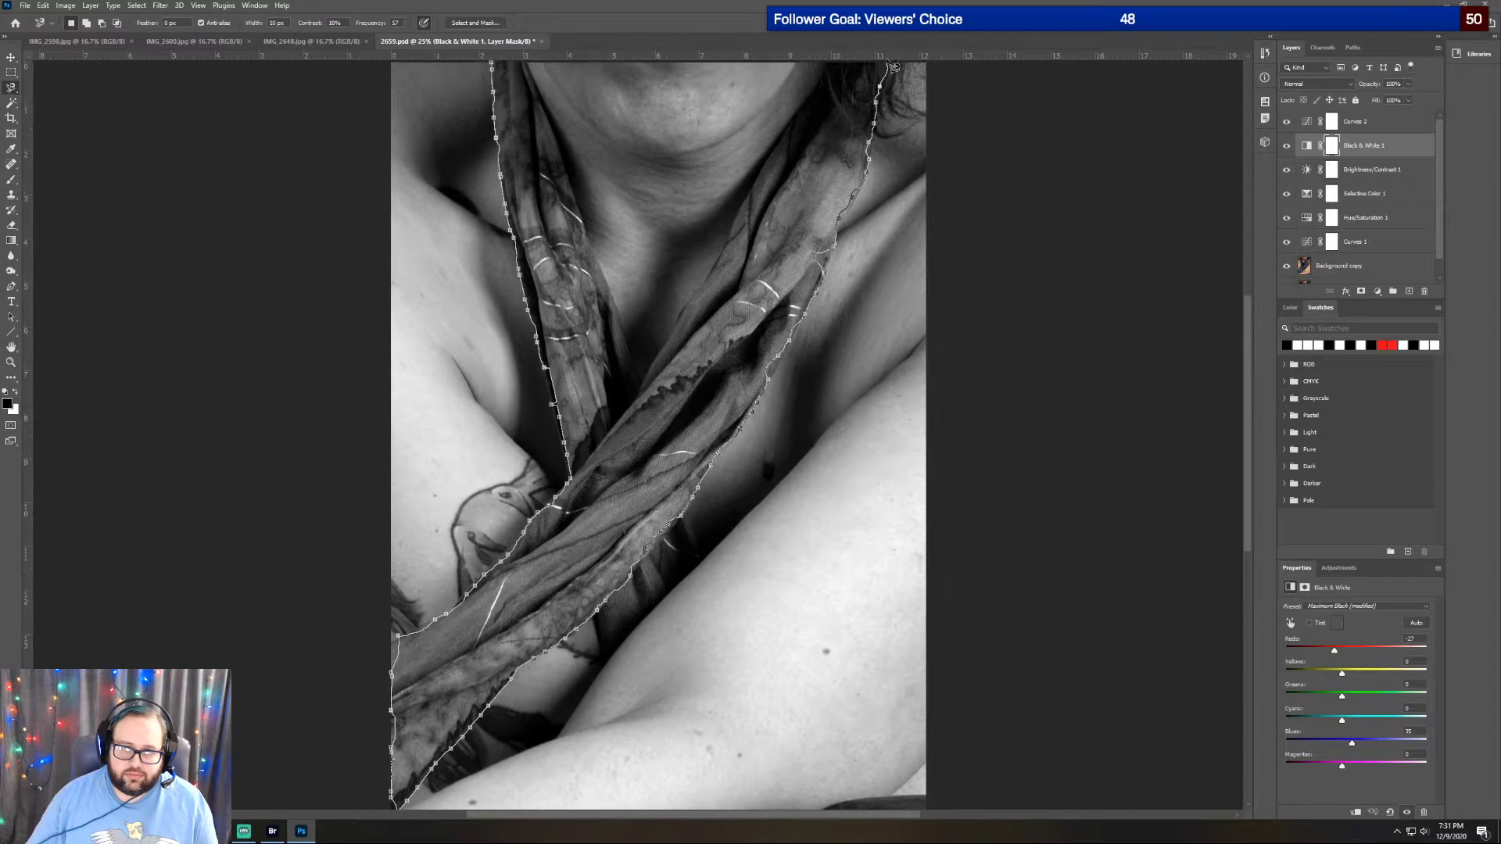
click(888, 70)
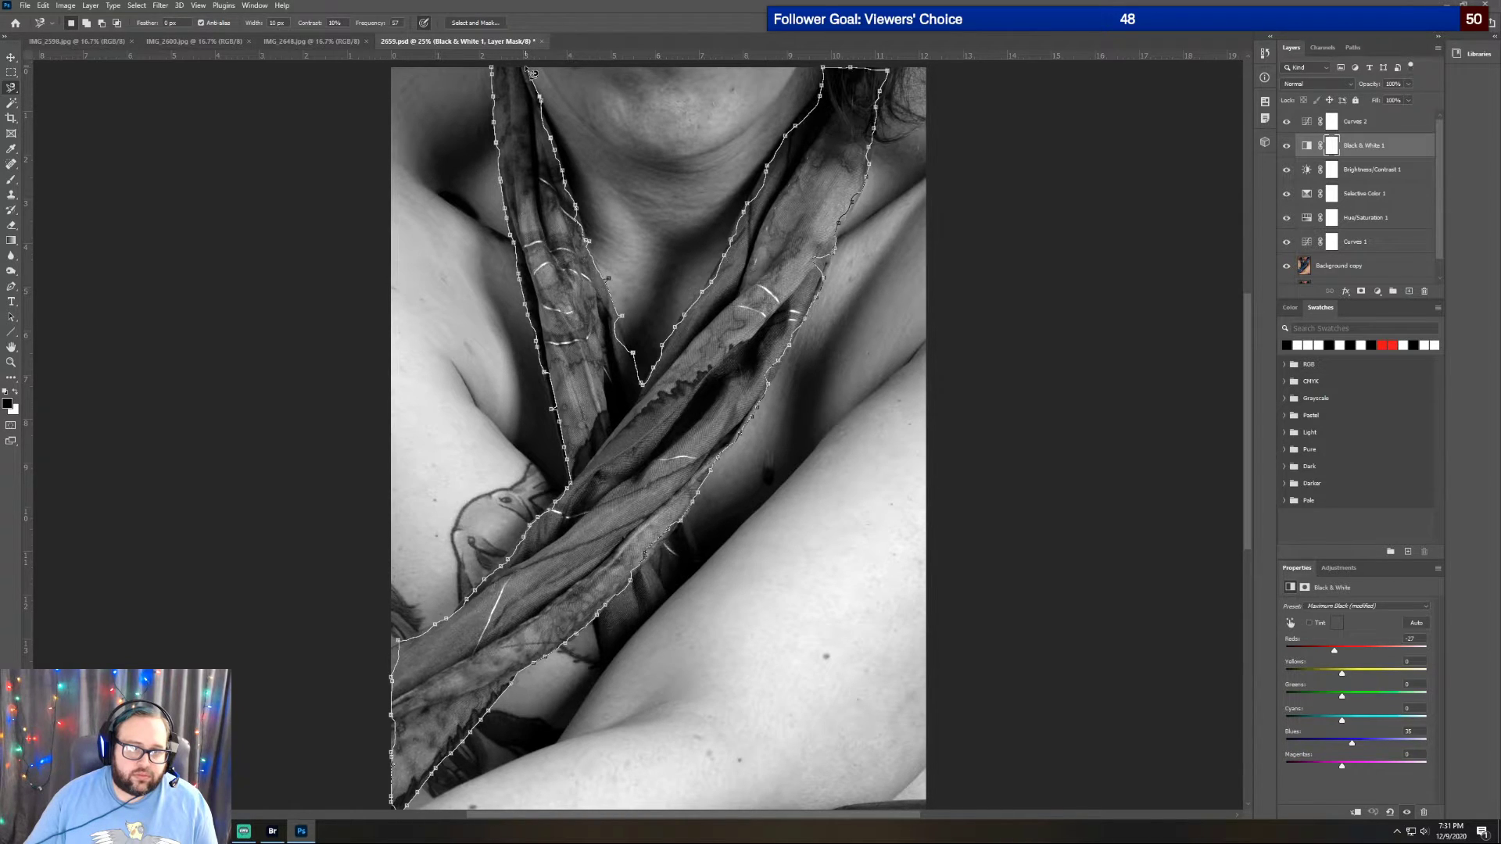
click(493, 69)
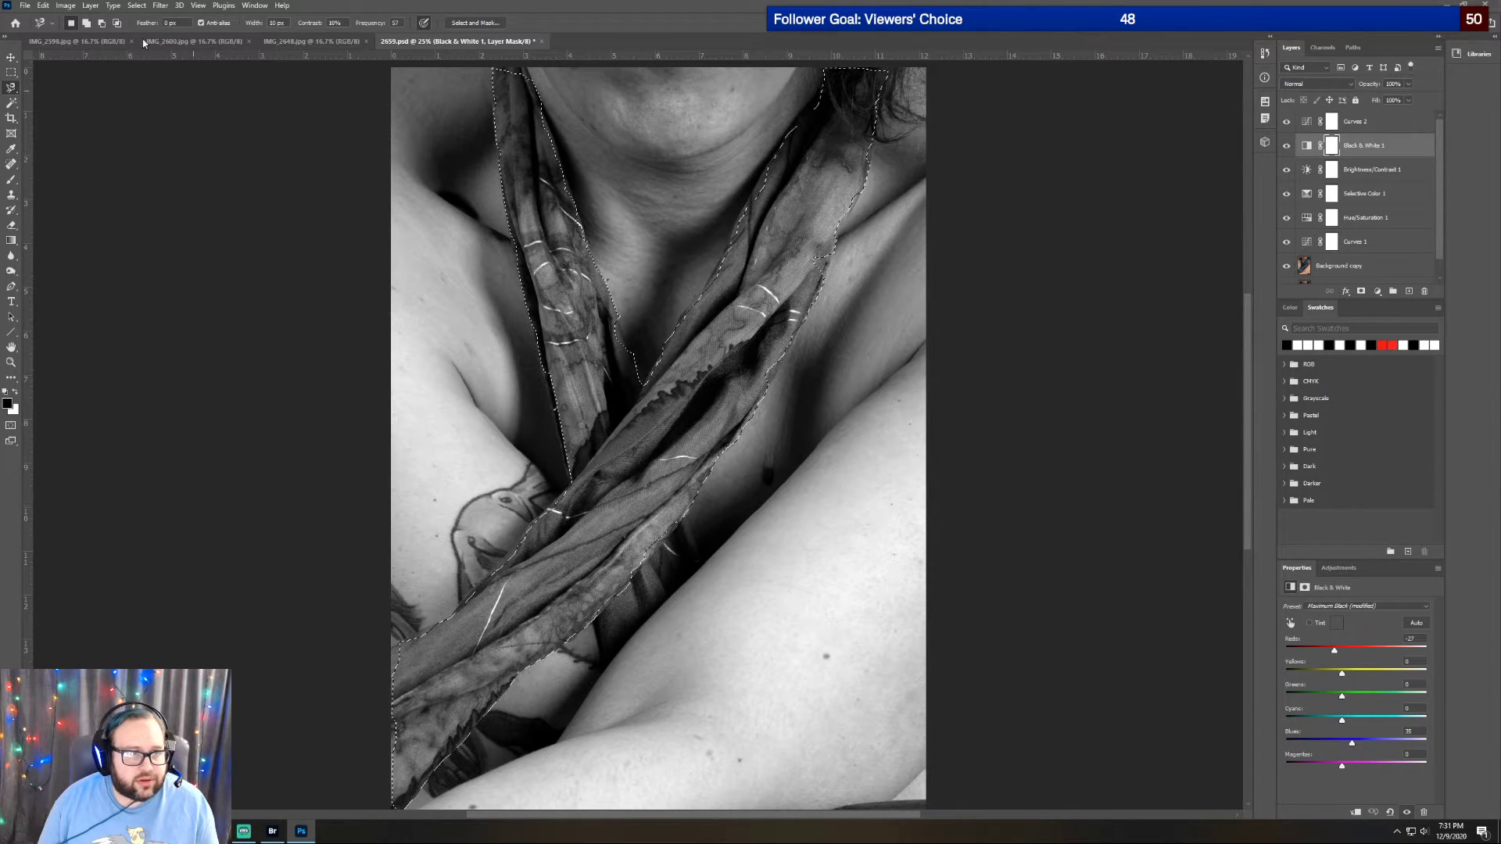
Add the scarf piece hanging below the diagonal strand, above the forearm, to the existing selection with the Magnetic Lasso
click(86, 23)
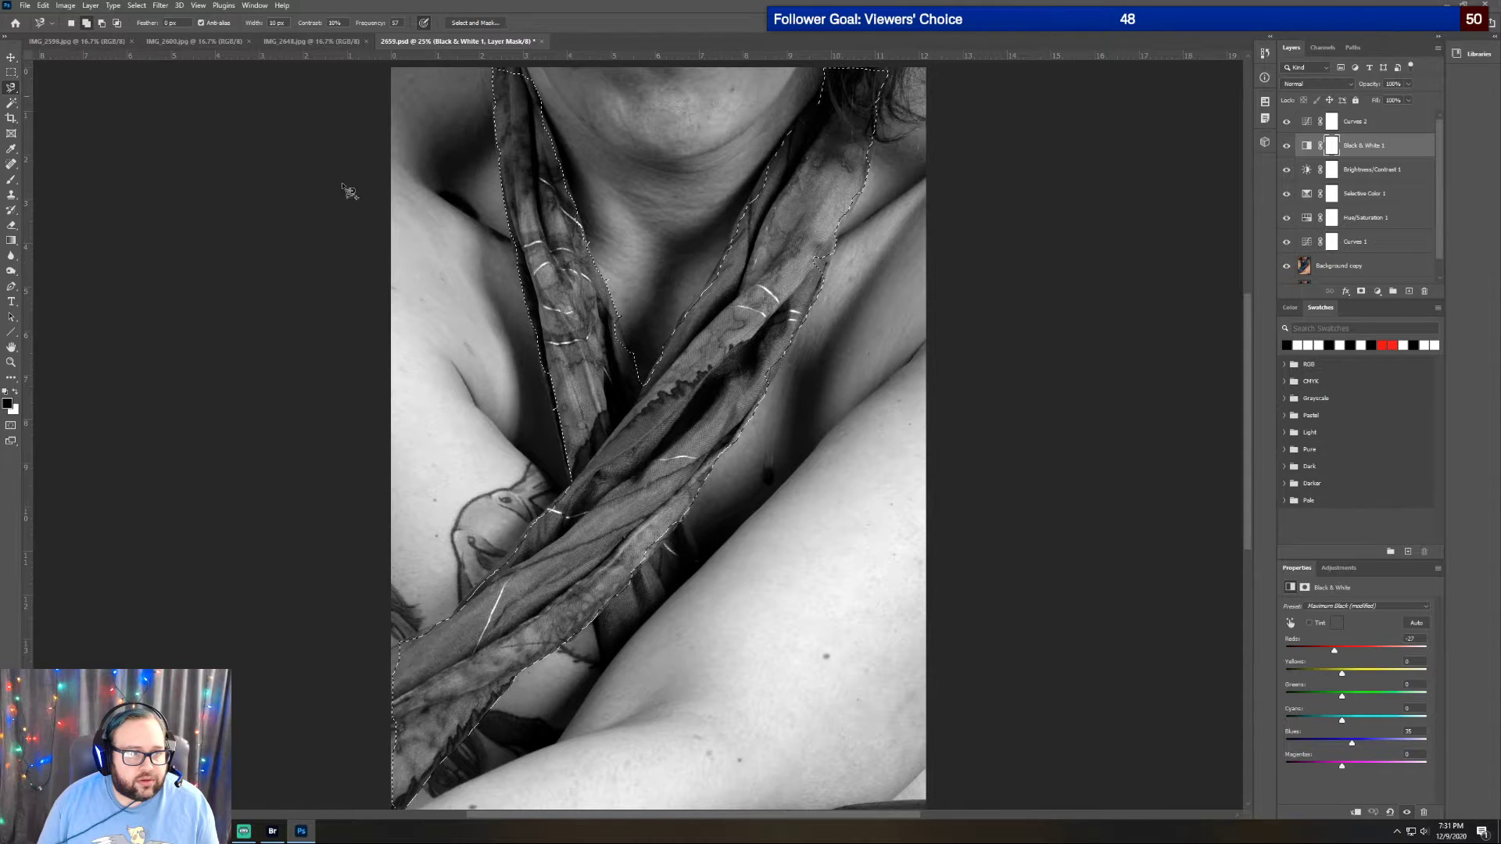
click(683, 502)
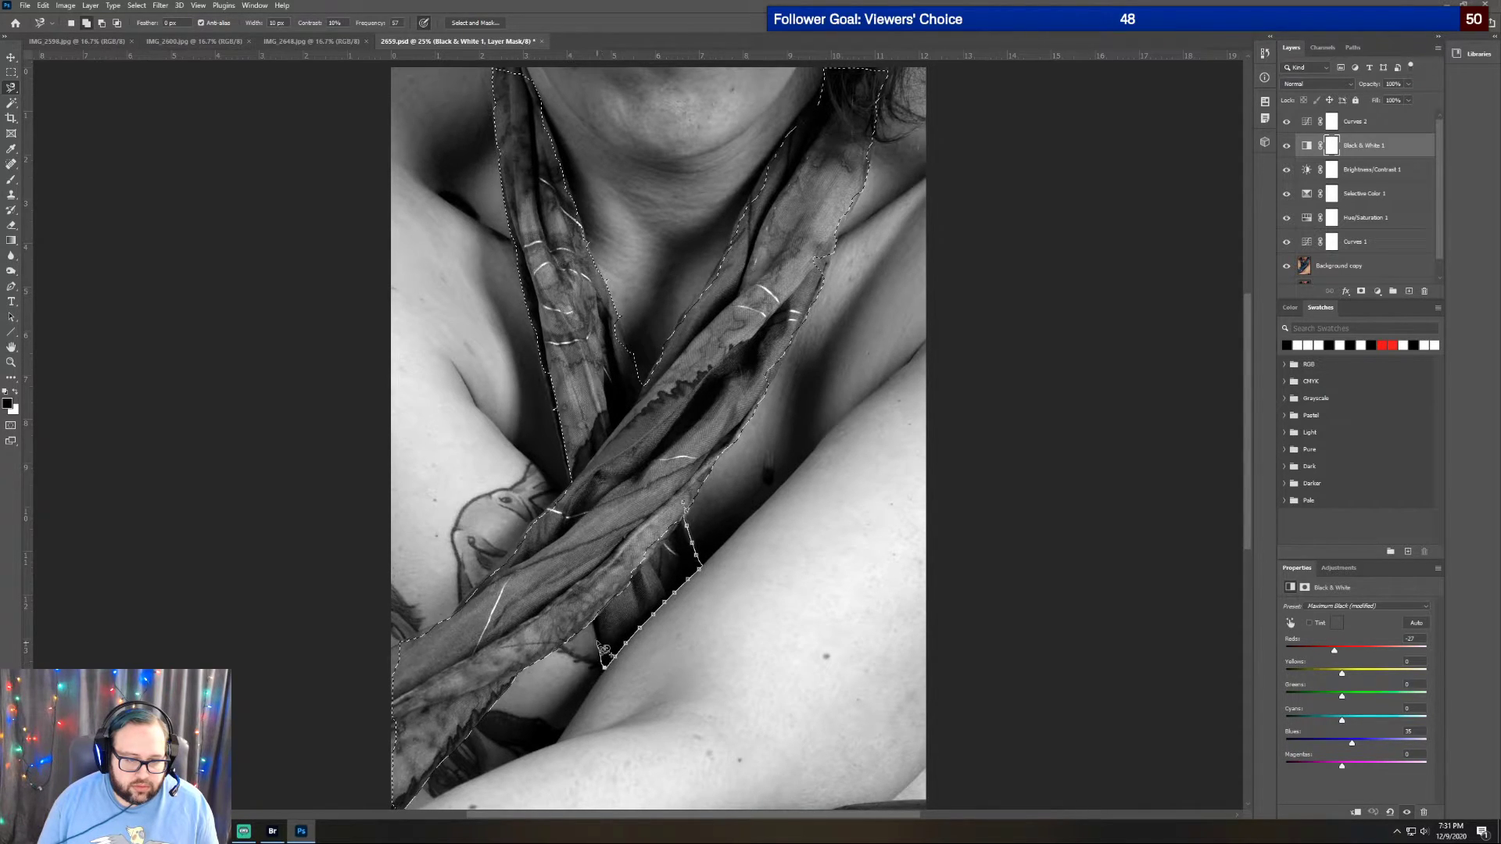
double_click(586, 593)
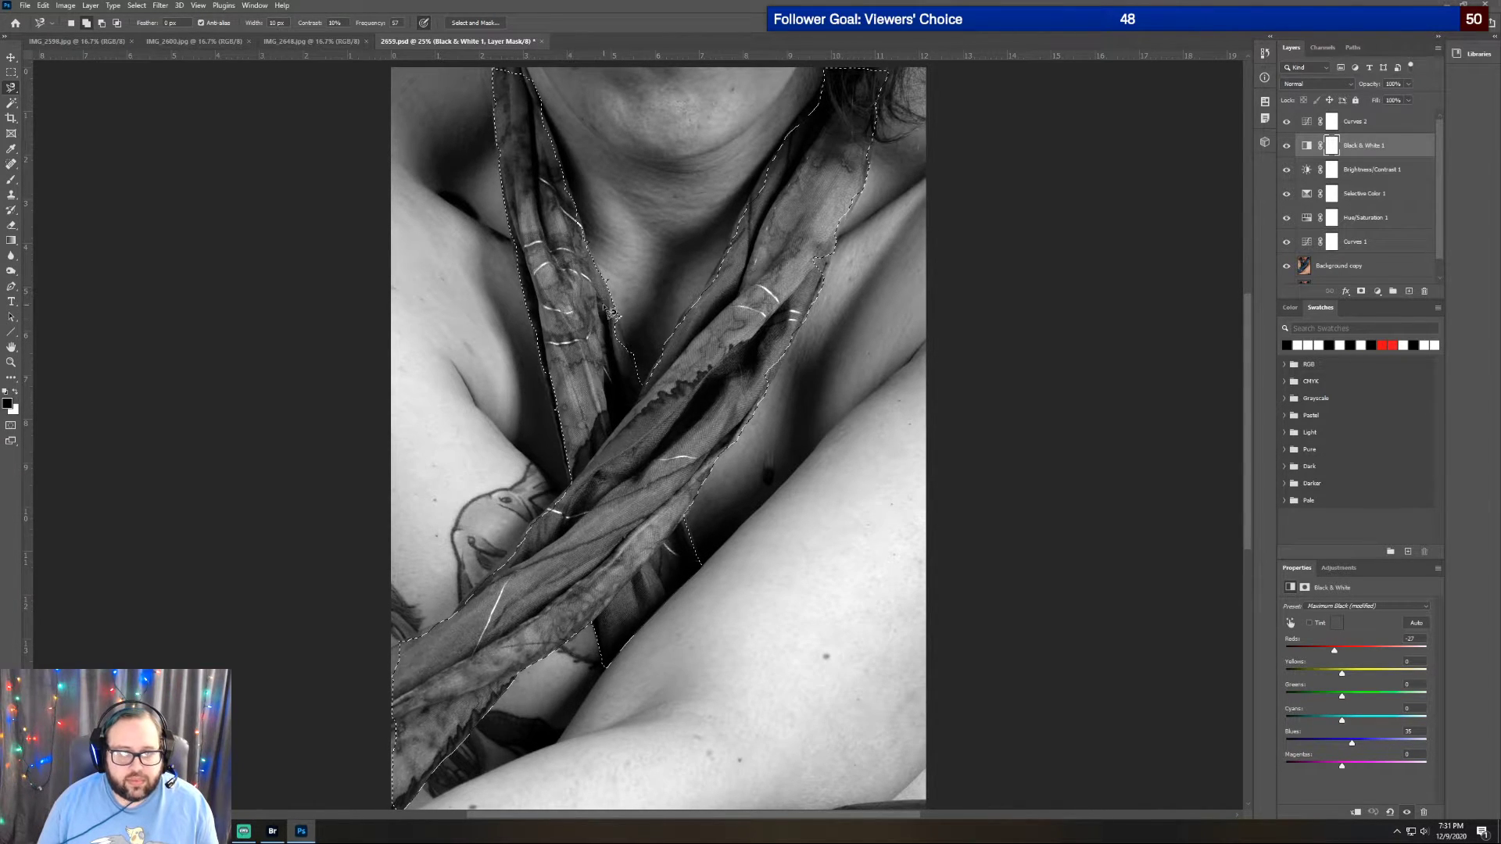
Refine the scarf selection in Select and Mask with a 5 px edge radius plus slight smoothing and feathering
click(492, 26)
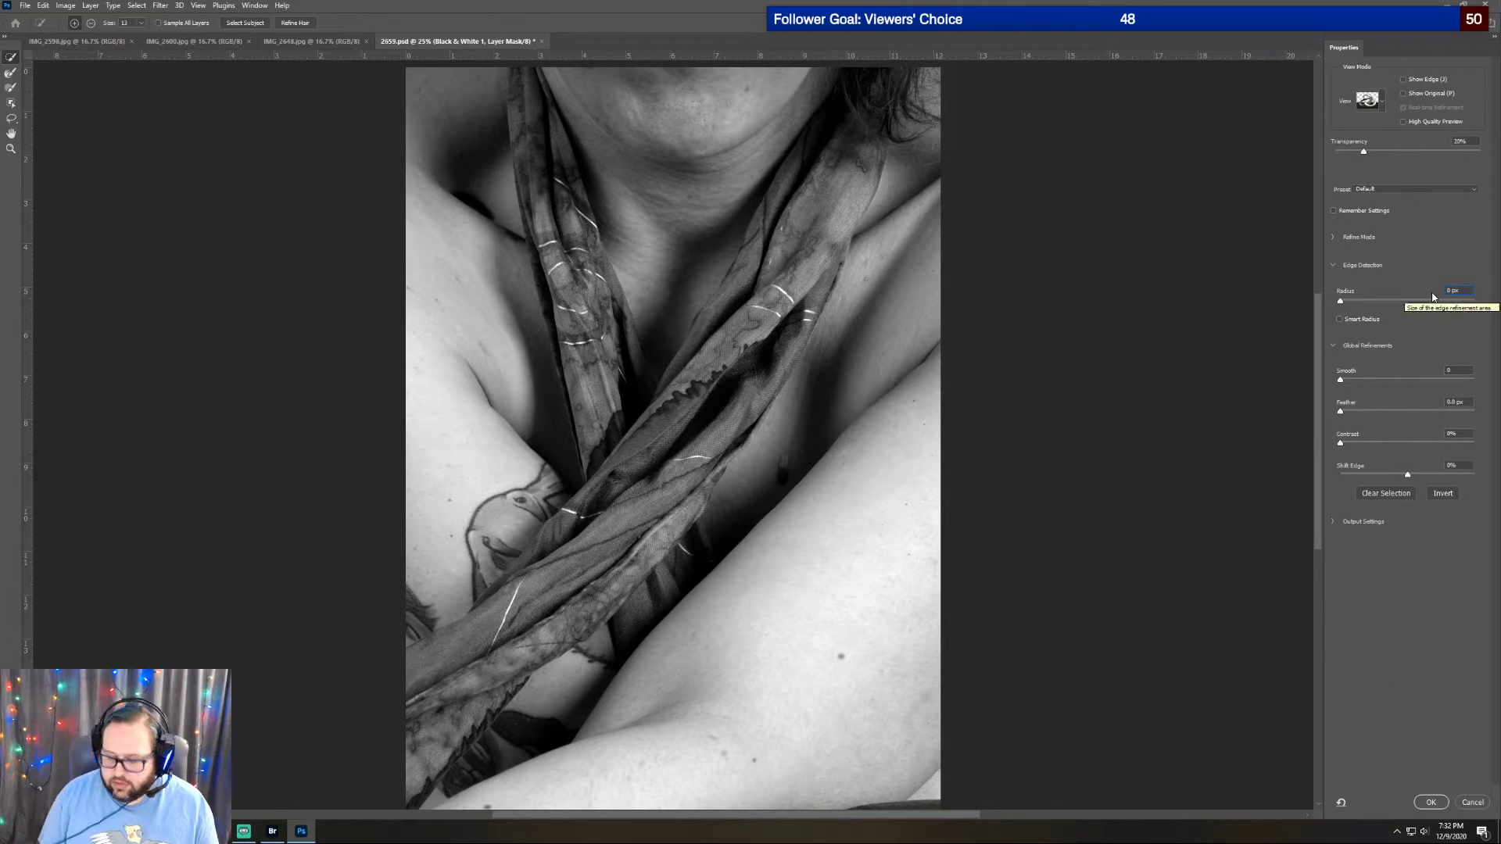
click(1458, 290)
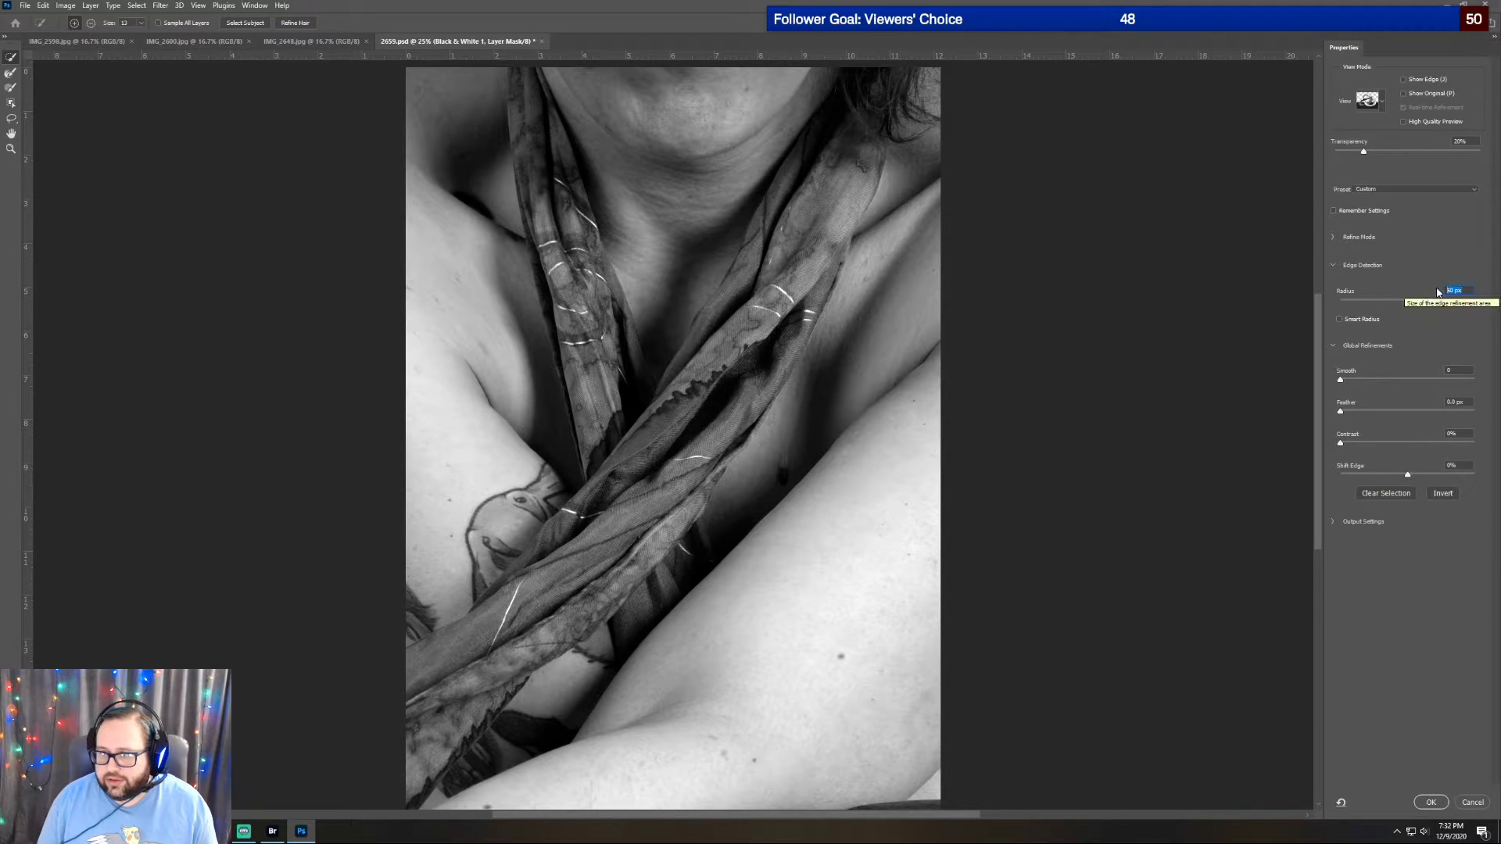
text(5)
key(Return)
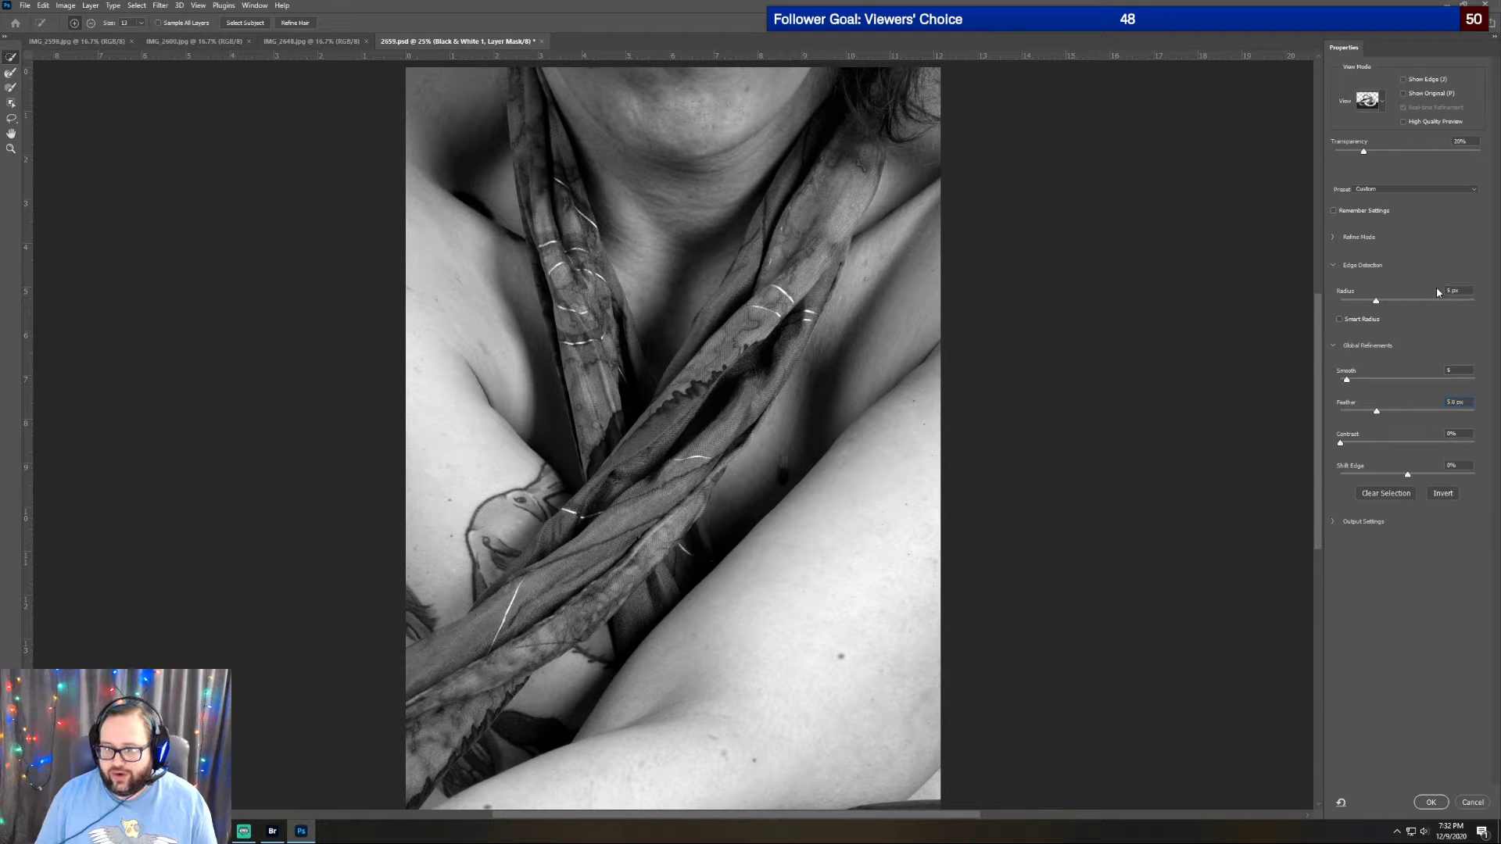
key(Return)
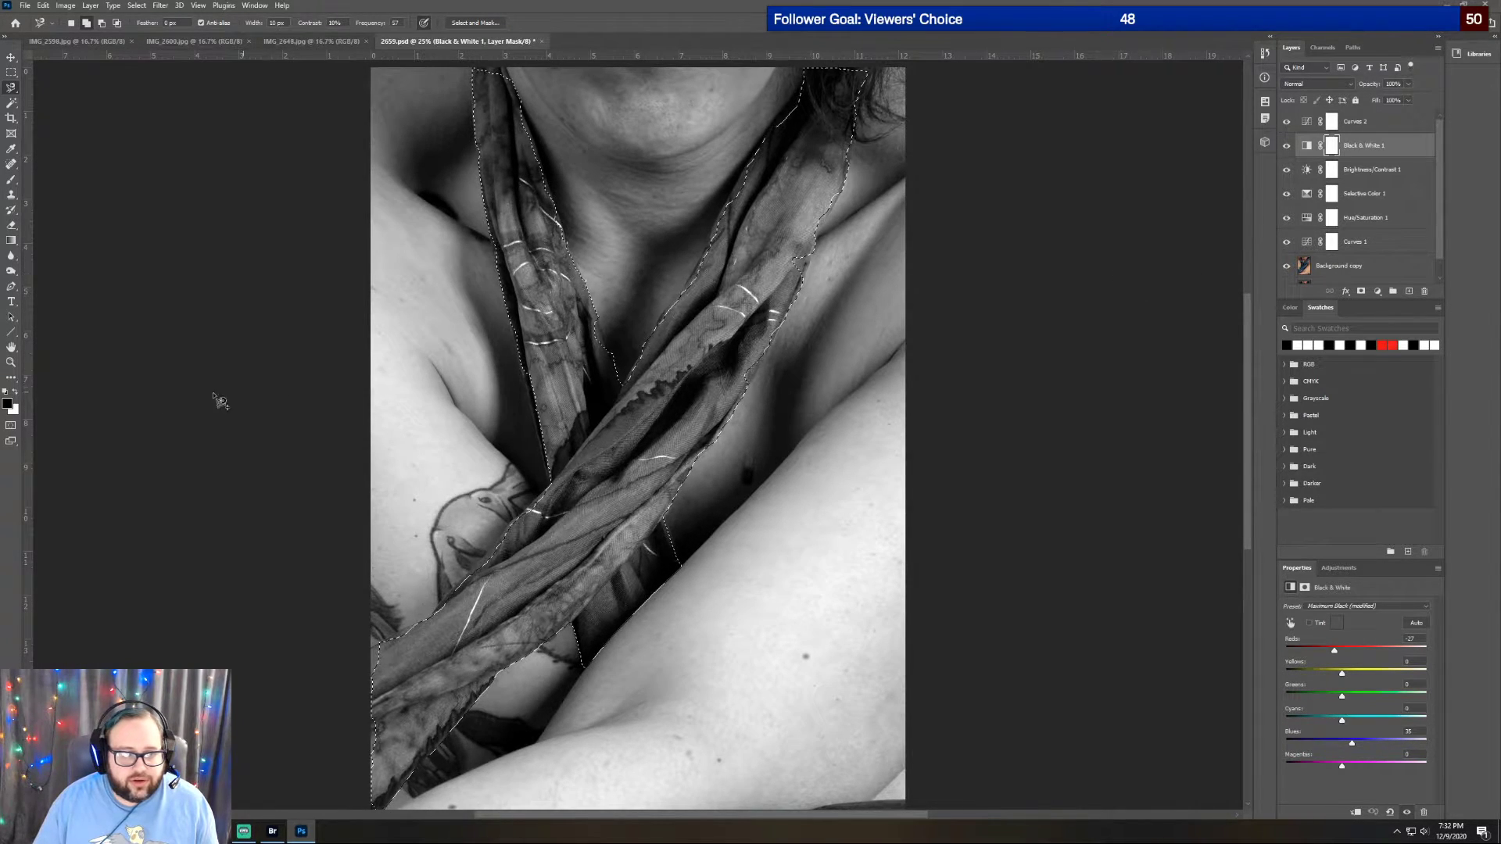
Fill the scarf selection with black on the Black & White 1 mask to bring back its blue color, and deselect
click(15, 395)
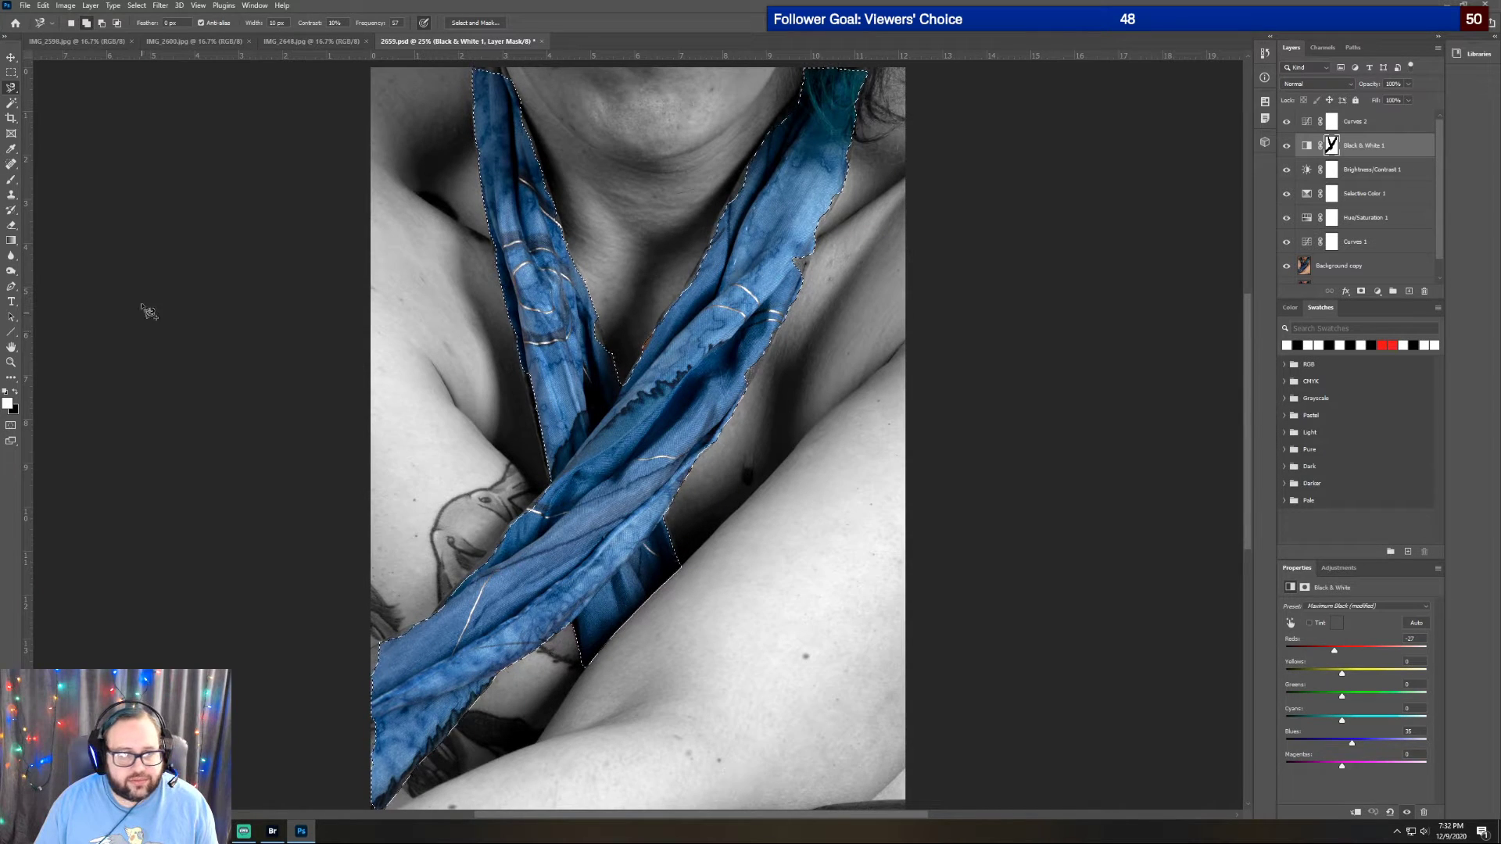
scroll(139, 244, left, 5)
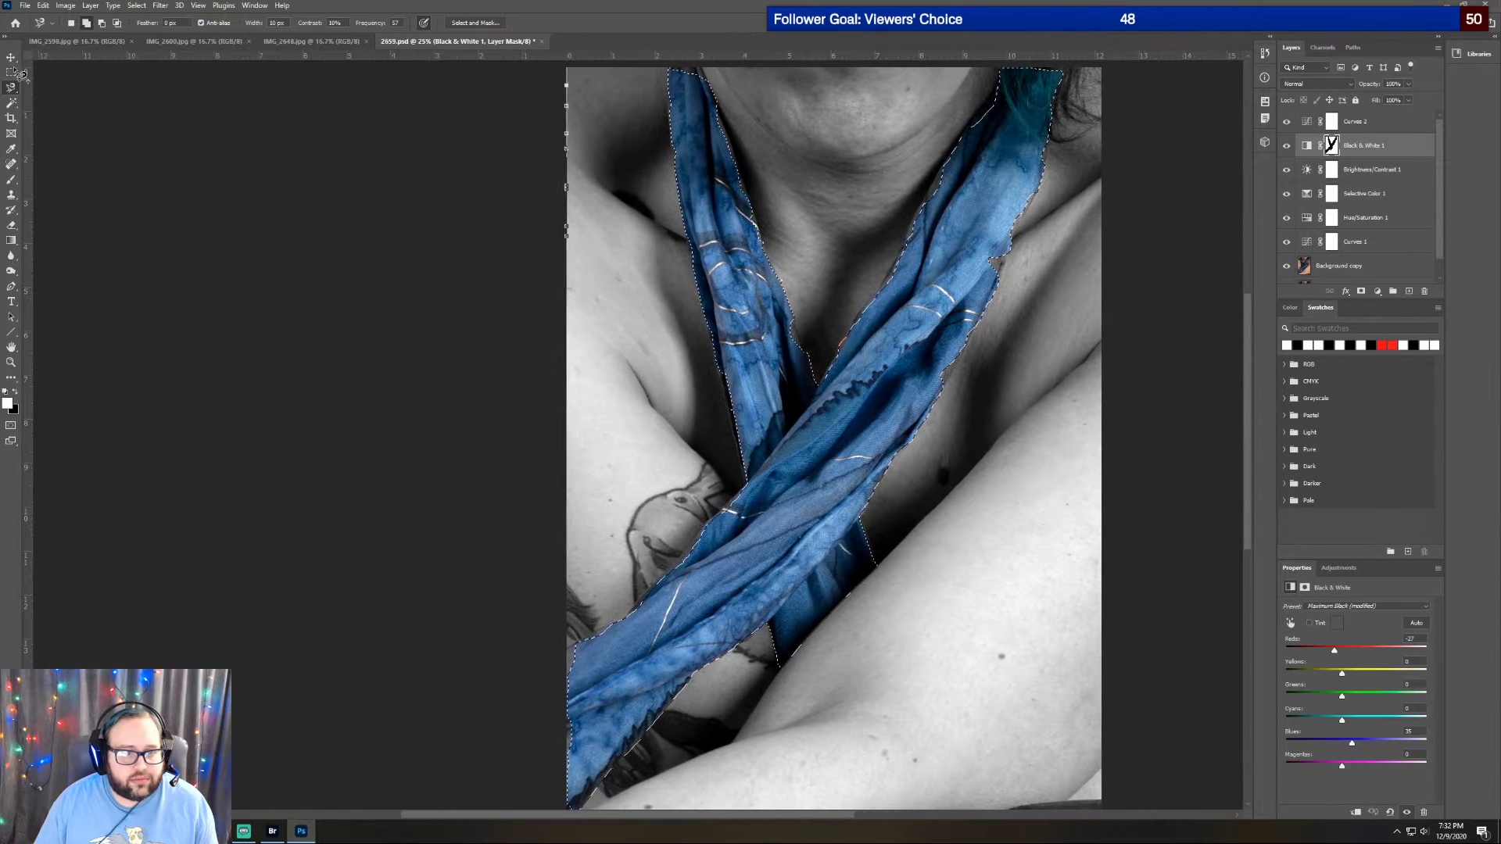
key(m)
key(ctrl+d)
Erase along the edges of the upper narrow neck strand on the Black & White 1 mask to restore its missing blue
scroll(479, 362, up, 3)
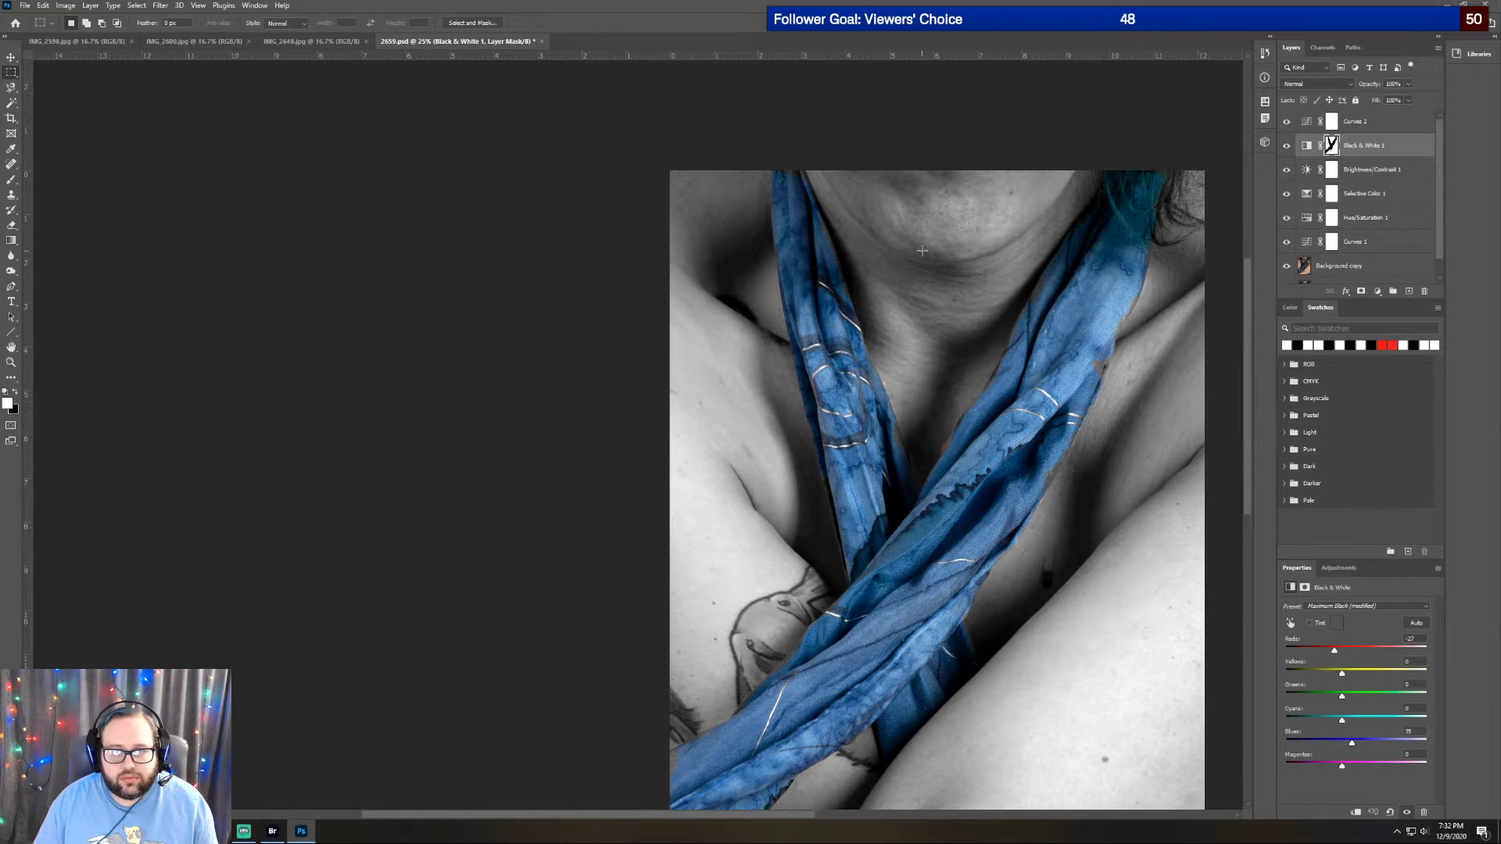
click(11, 363)
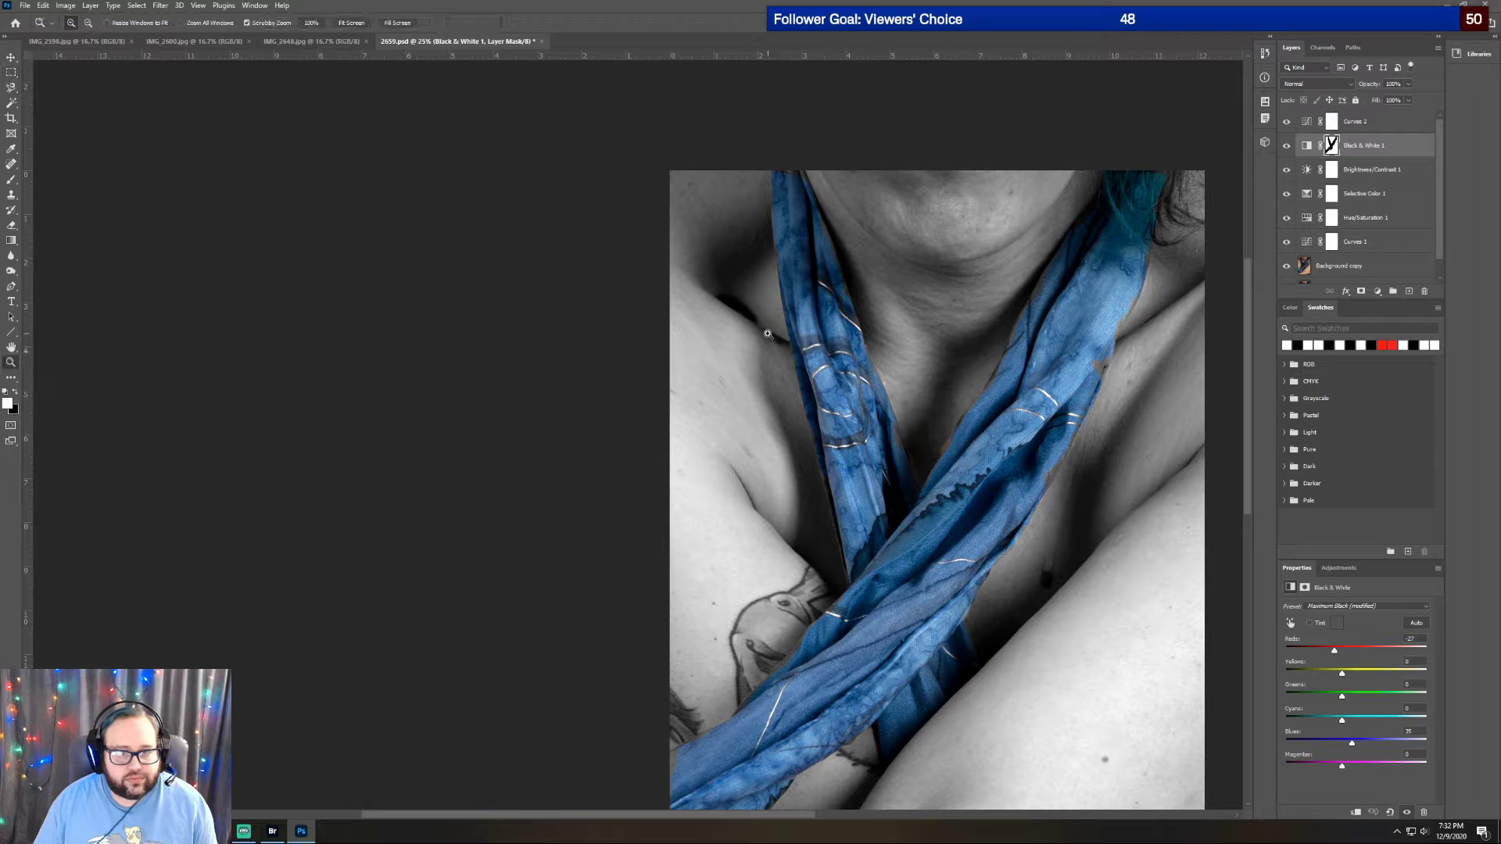
drag(768, 334, 921, 301)
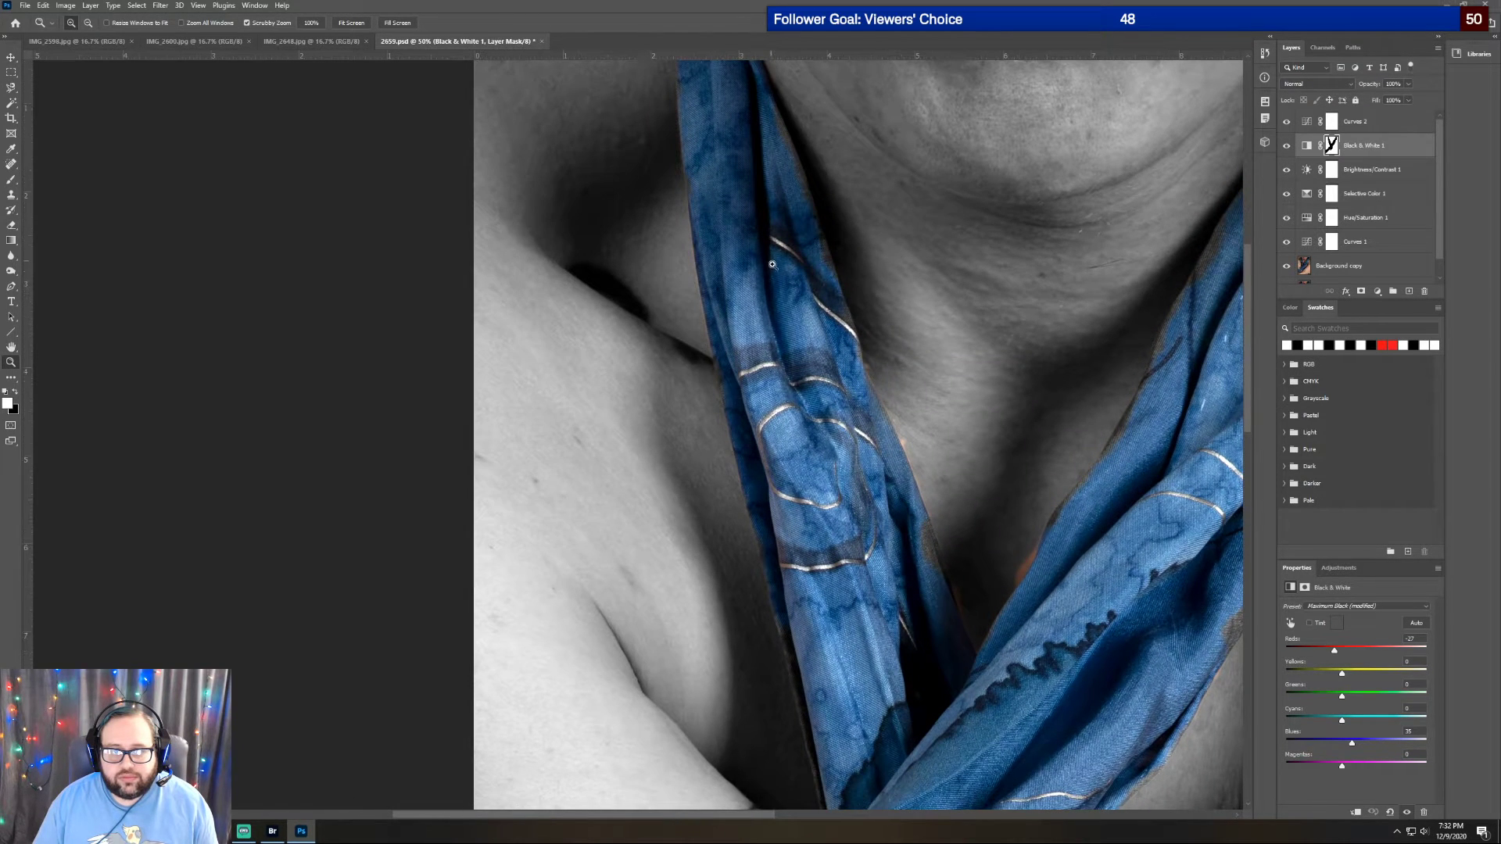
scroll(770, 261, up, 5)
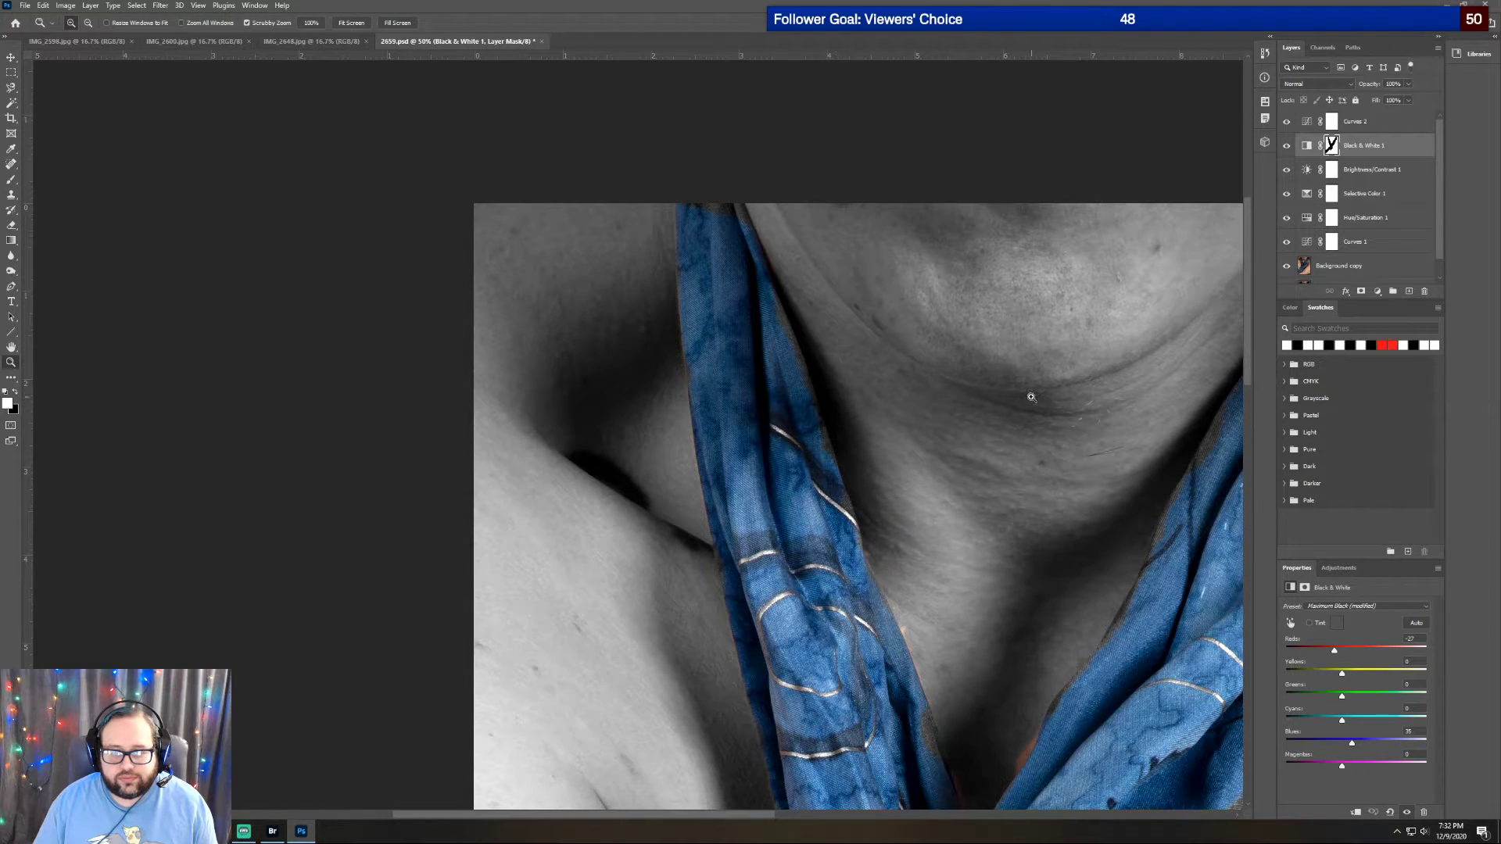
click(961, 333)
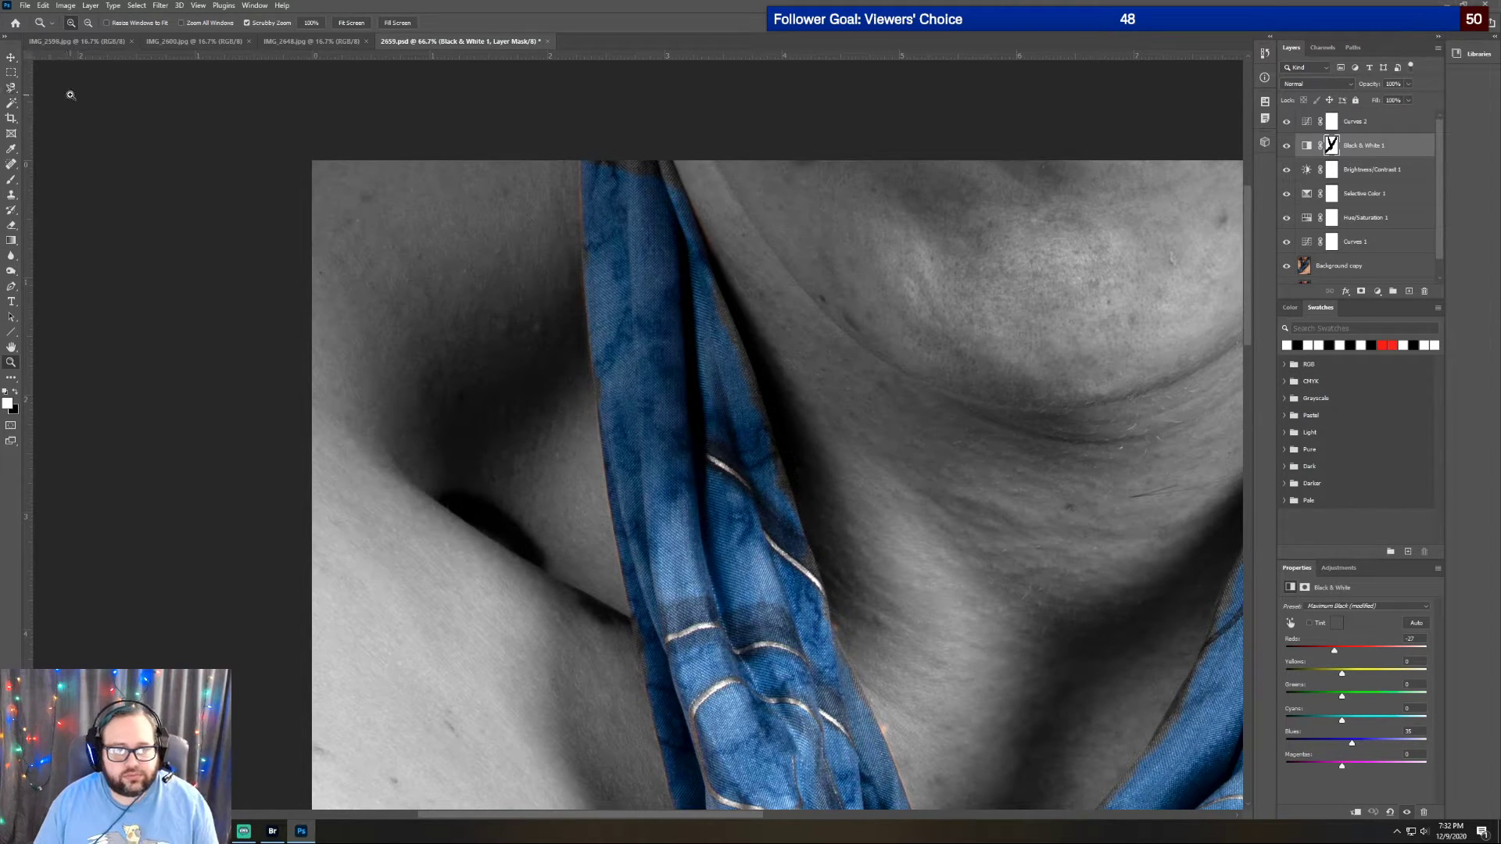
click(11, 227)
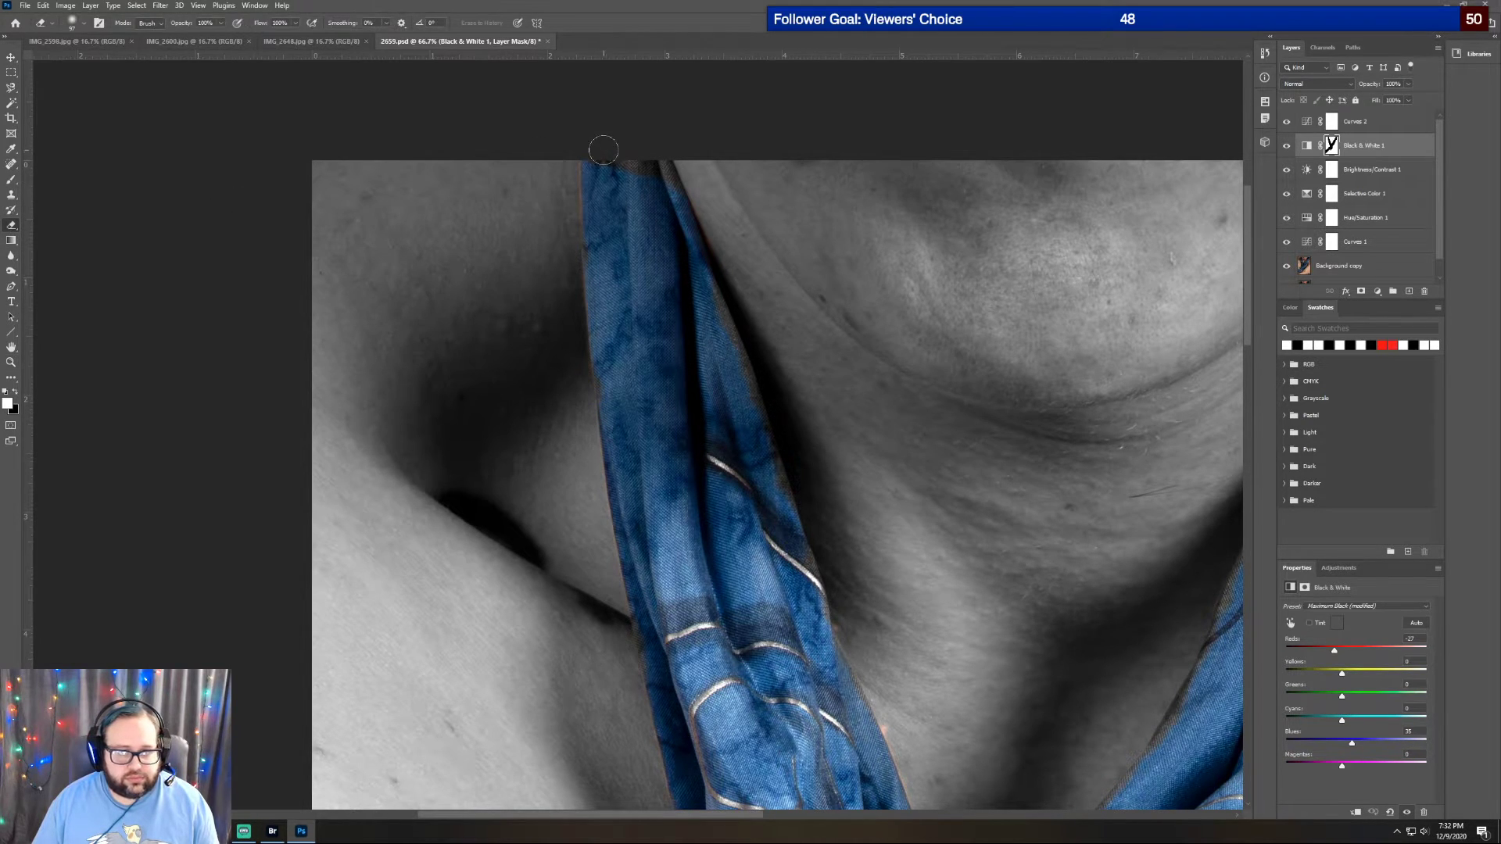
mouse_move(641, 161)
mouse_down()
mouse_move(664, 195)
mouse_move(658, 160)
mouse_move(630, 165)
mouse_up()
mouse_move(573, 274)
mouse_down()
mouse_move(622, 324)
mouse_move(612, 355)
mouse_up()
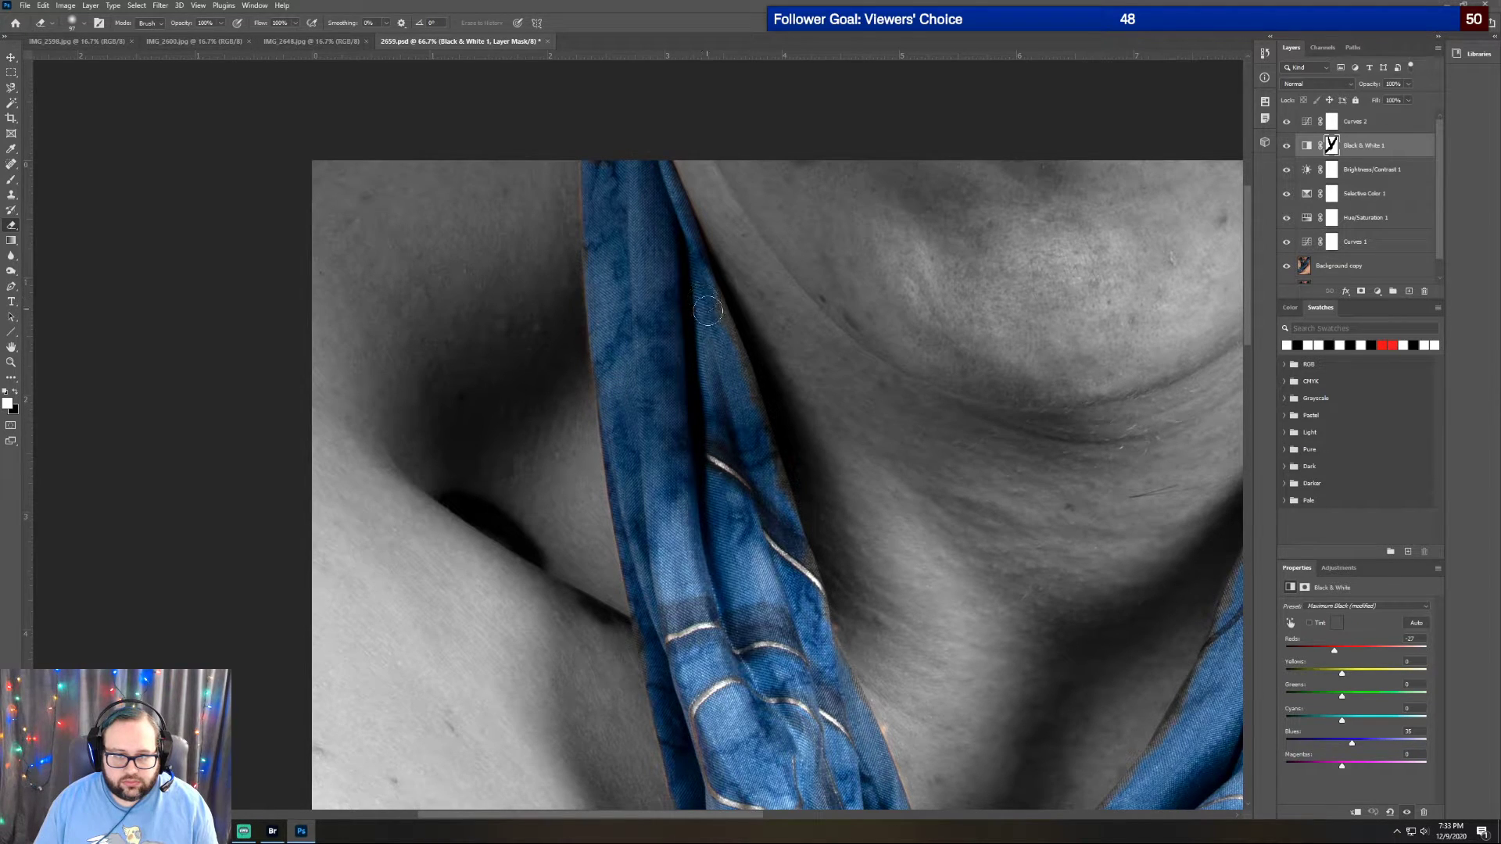
drag(727, 348, 783, 506)
Continue erasing the mask along both edges of the middle and lower narrow neck strand to recover the remaining gray patches
scroll(642, 253, down, 2)
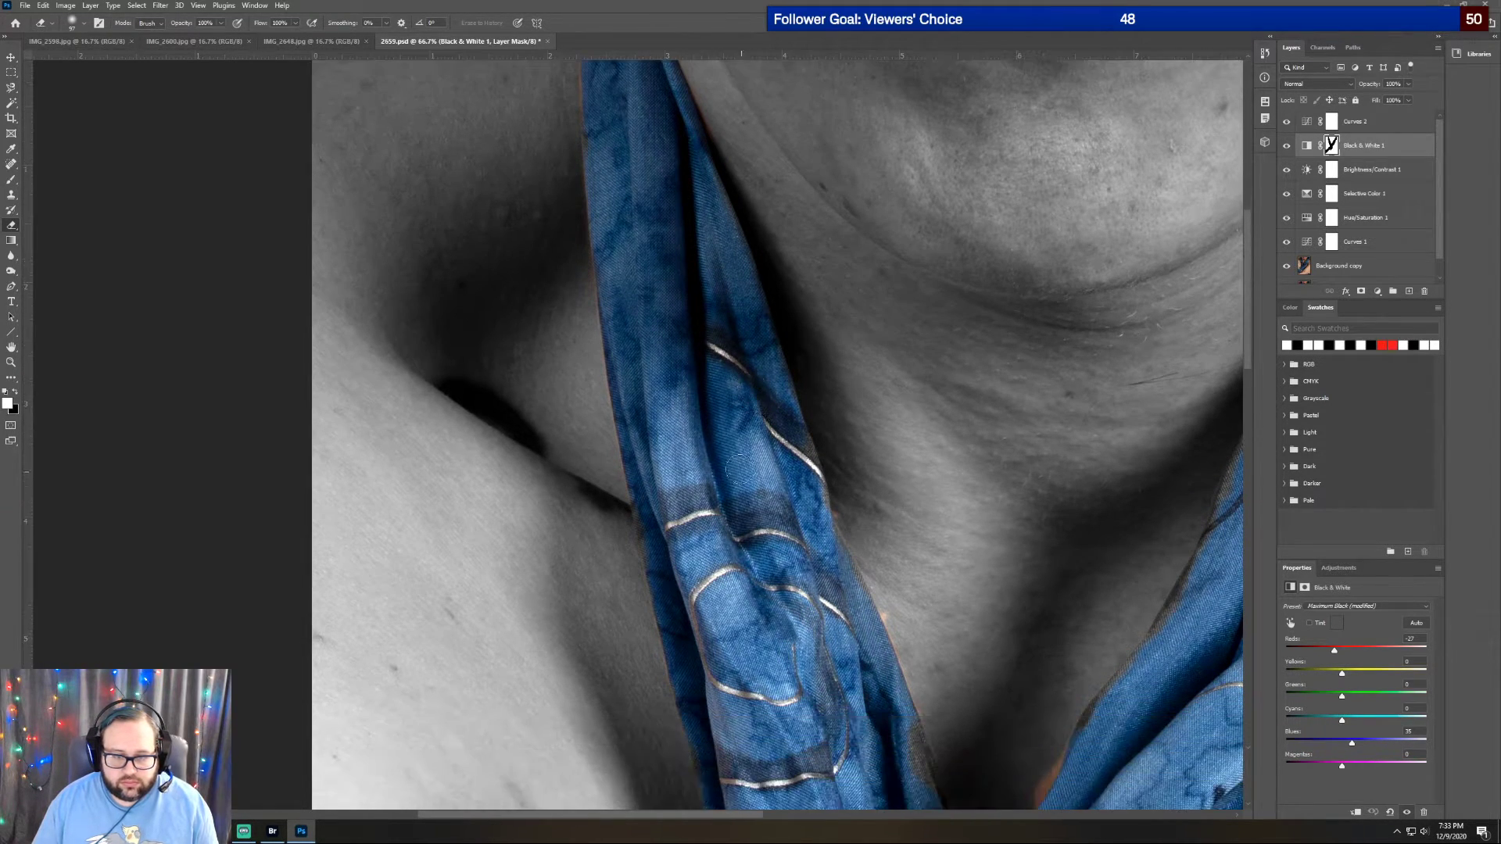
drag(645, 507, 656, 554)
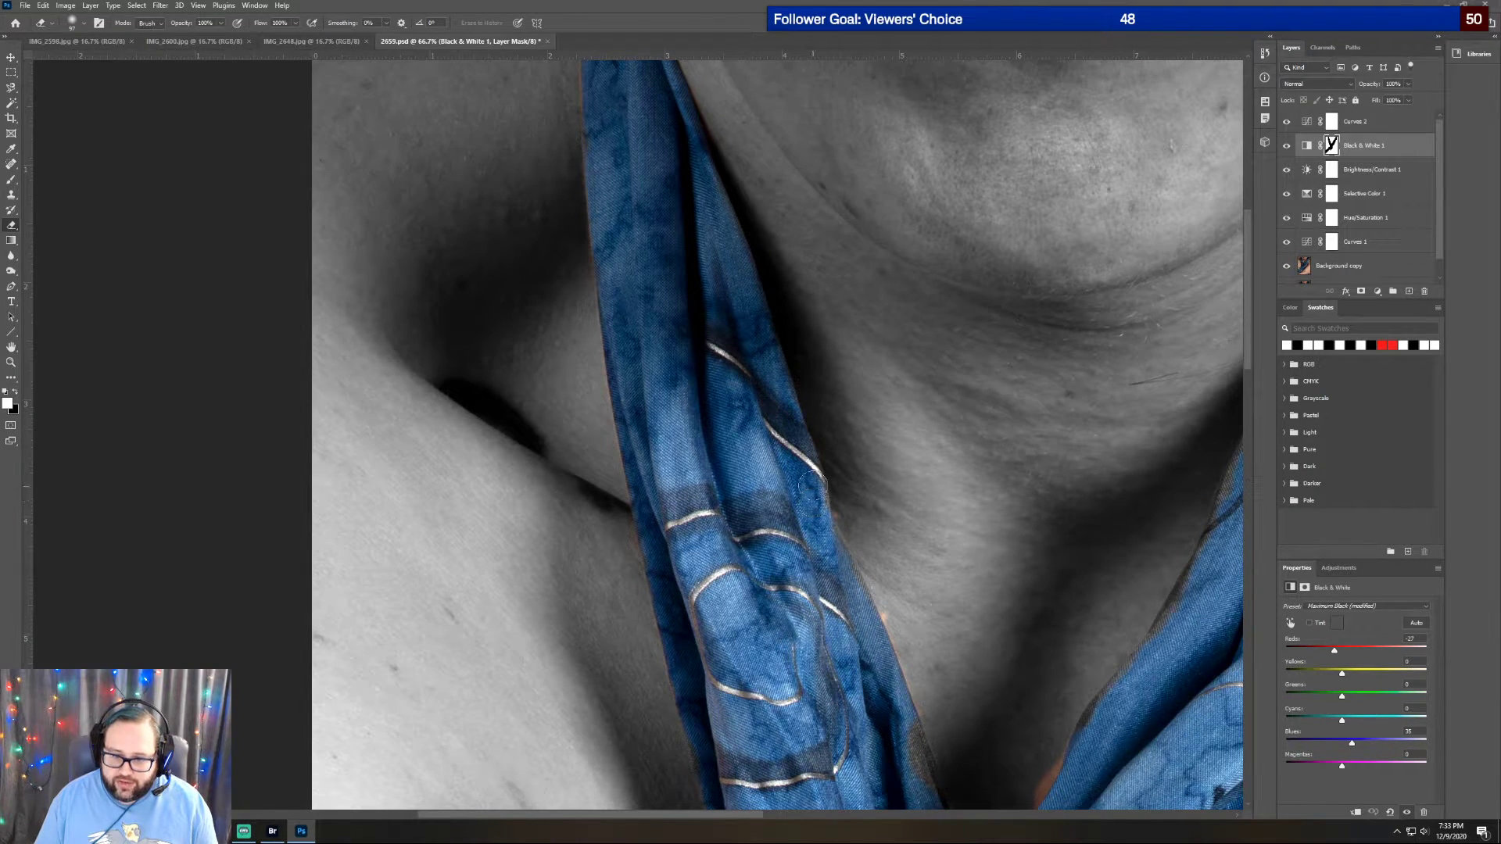
scroll(811, 489, down, 5)
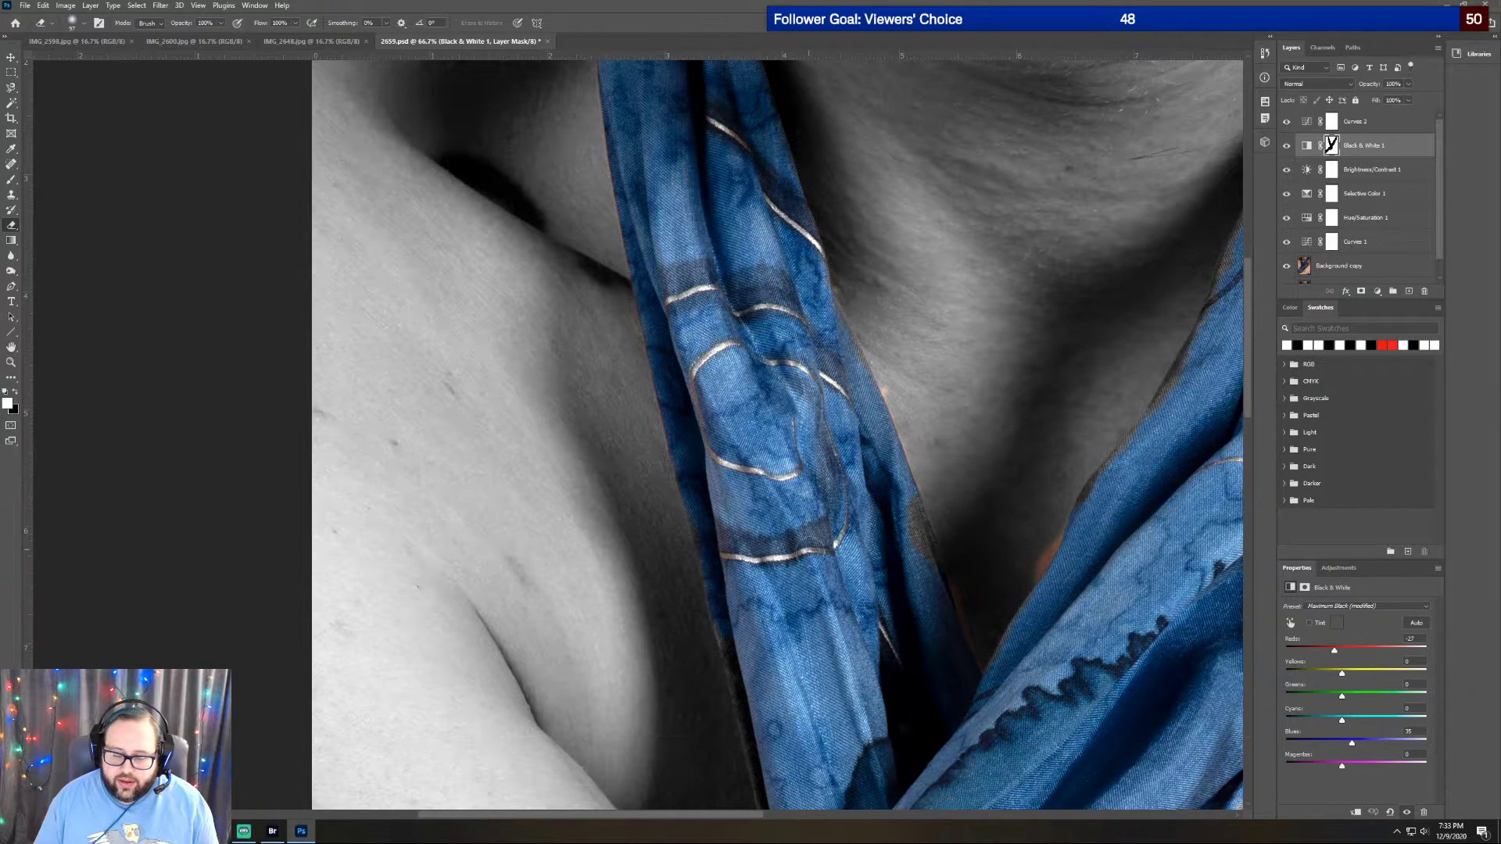
drag(903, 507, 942, 591)
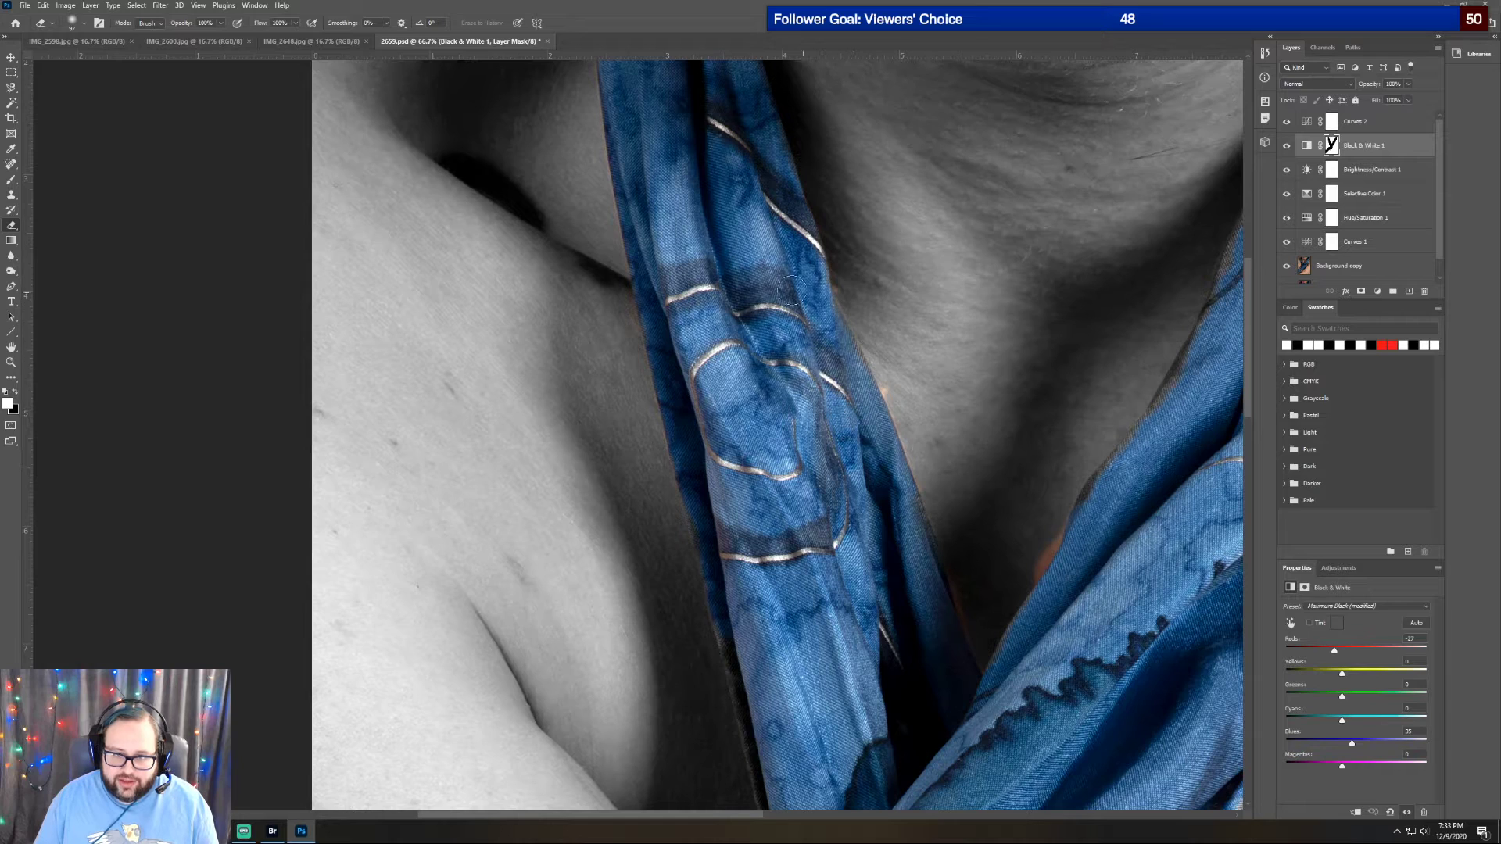
scroll(784, 422, down, 1)
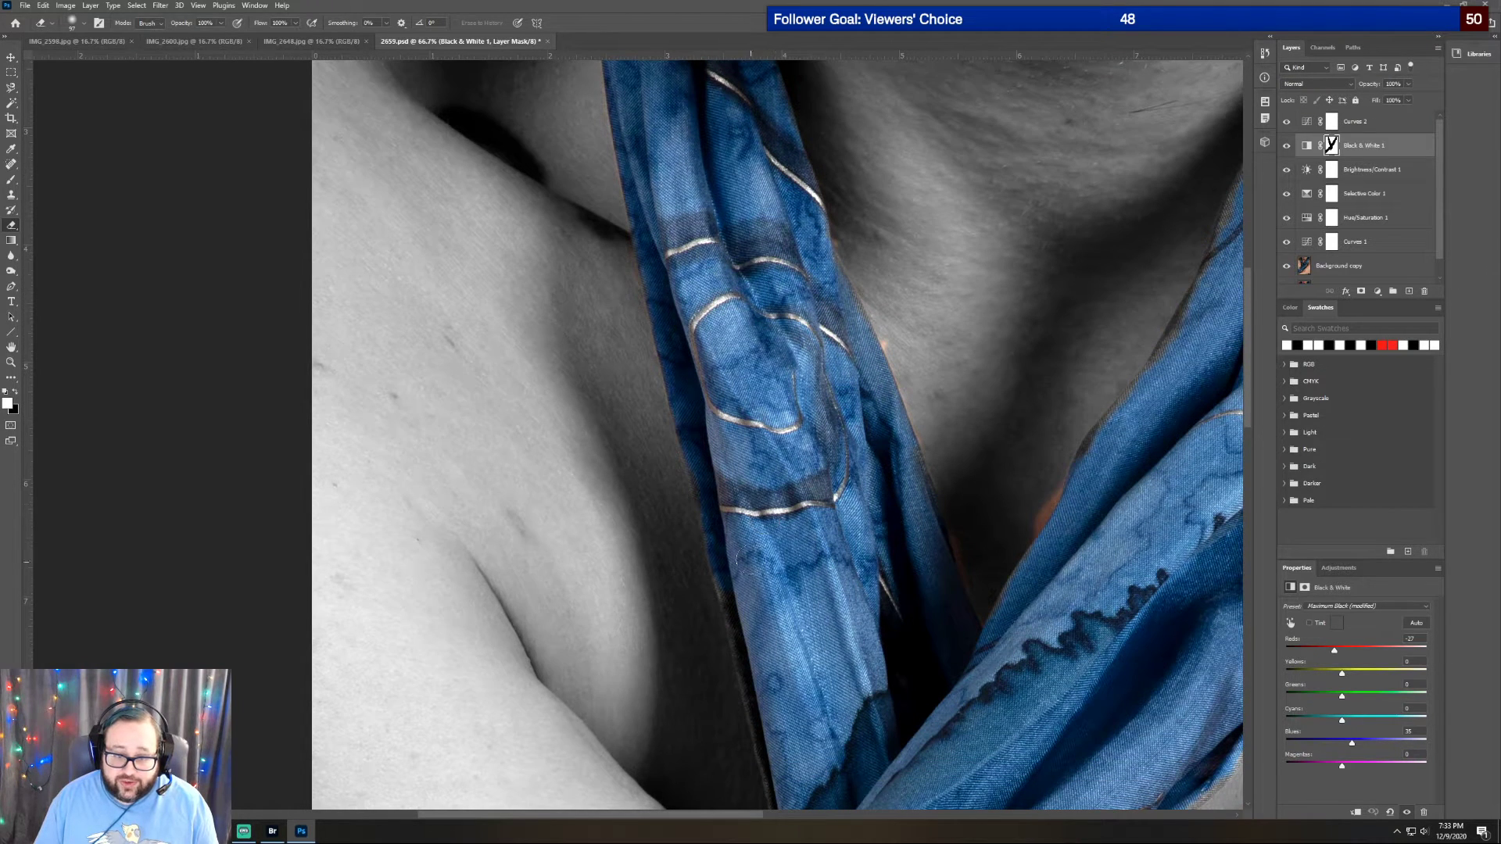
drag(722, 561, 778, 801)
scroll(849, 553, up, 3)
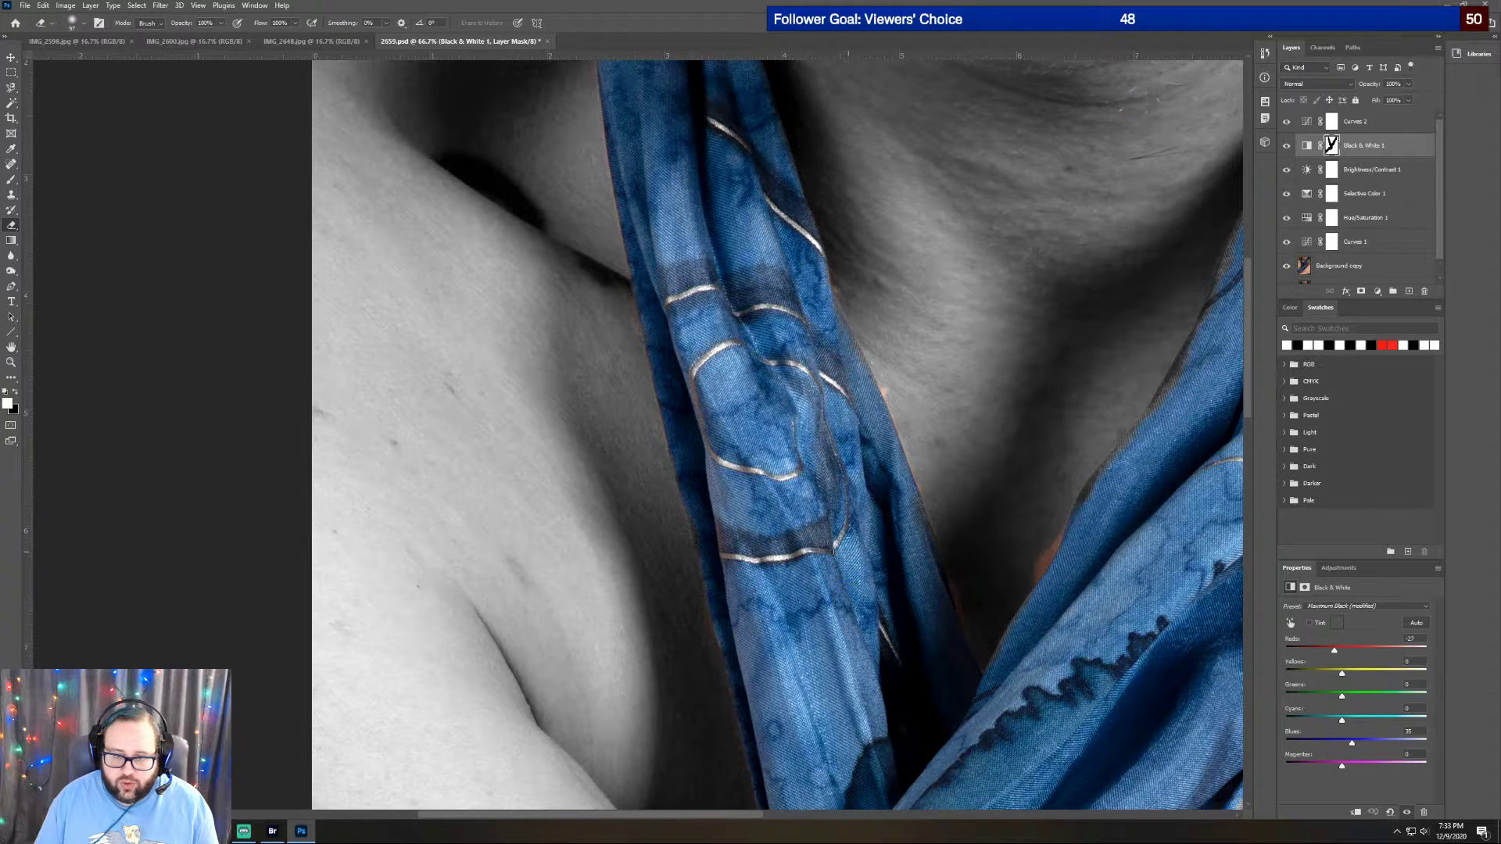
scroll(837, 582, up, 2)
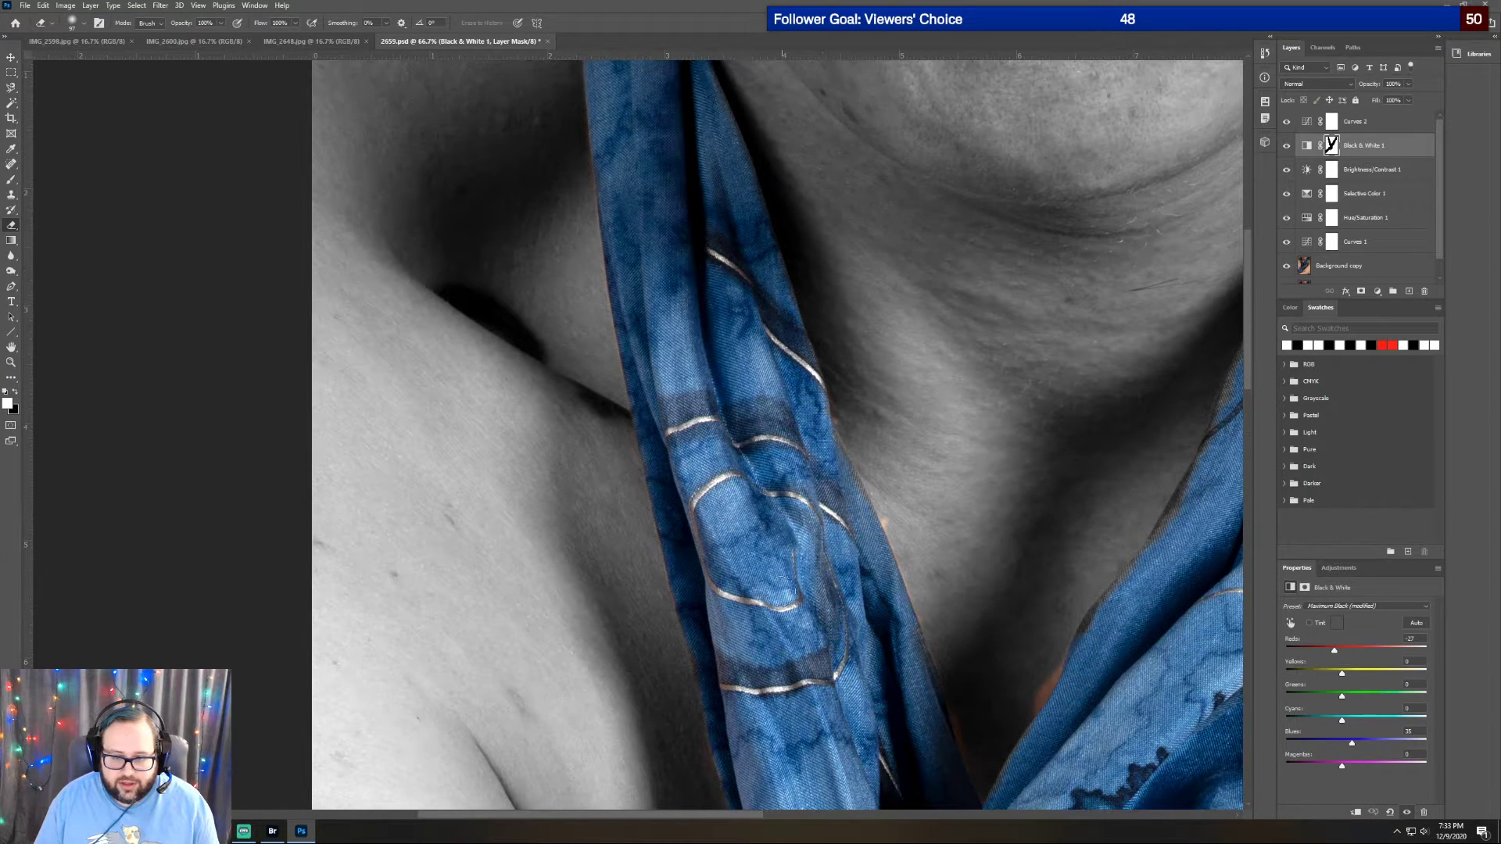
scroll(982, 660, down, 2)
drag(958, 603, 966, 622)
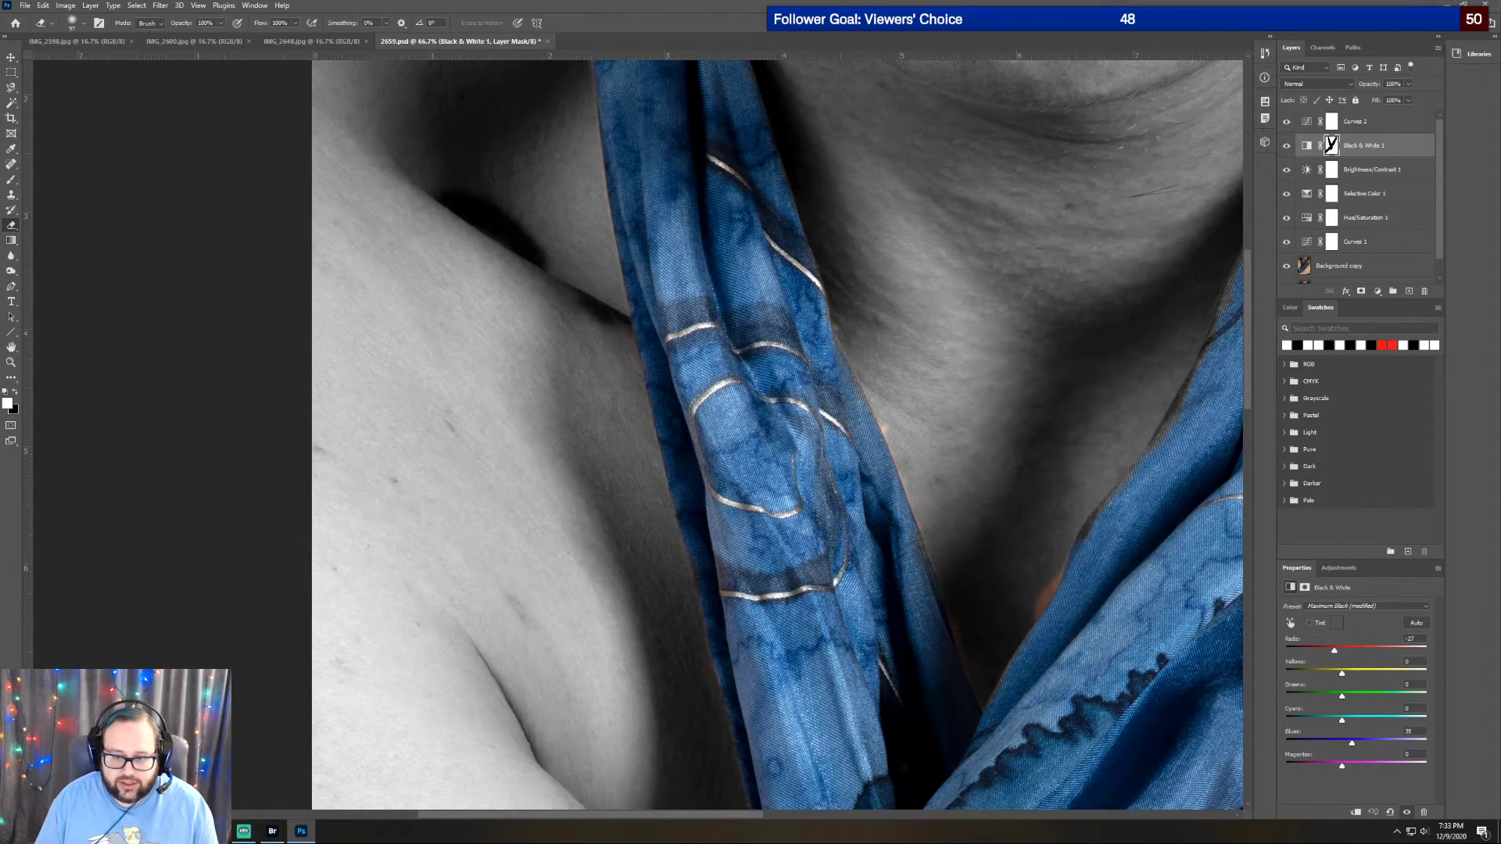
Swap the mask colors and erase the orange skin fringe between the two neck strands back to black and white
drag(757, 819, 837, 814)
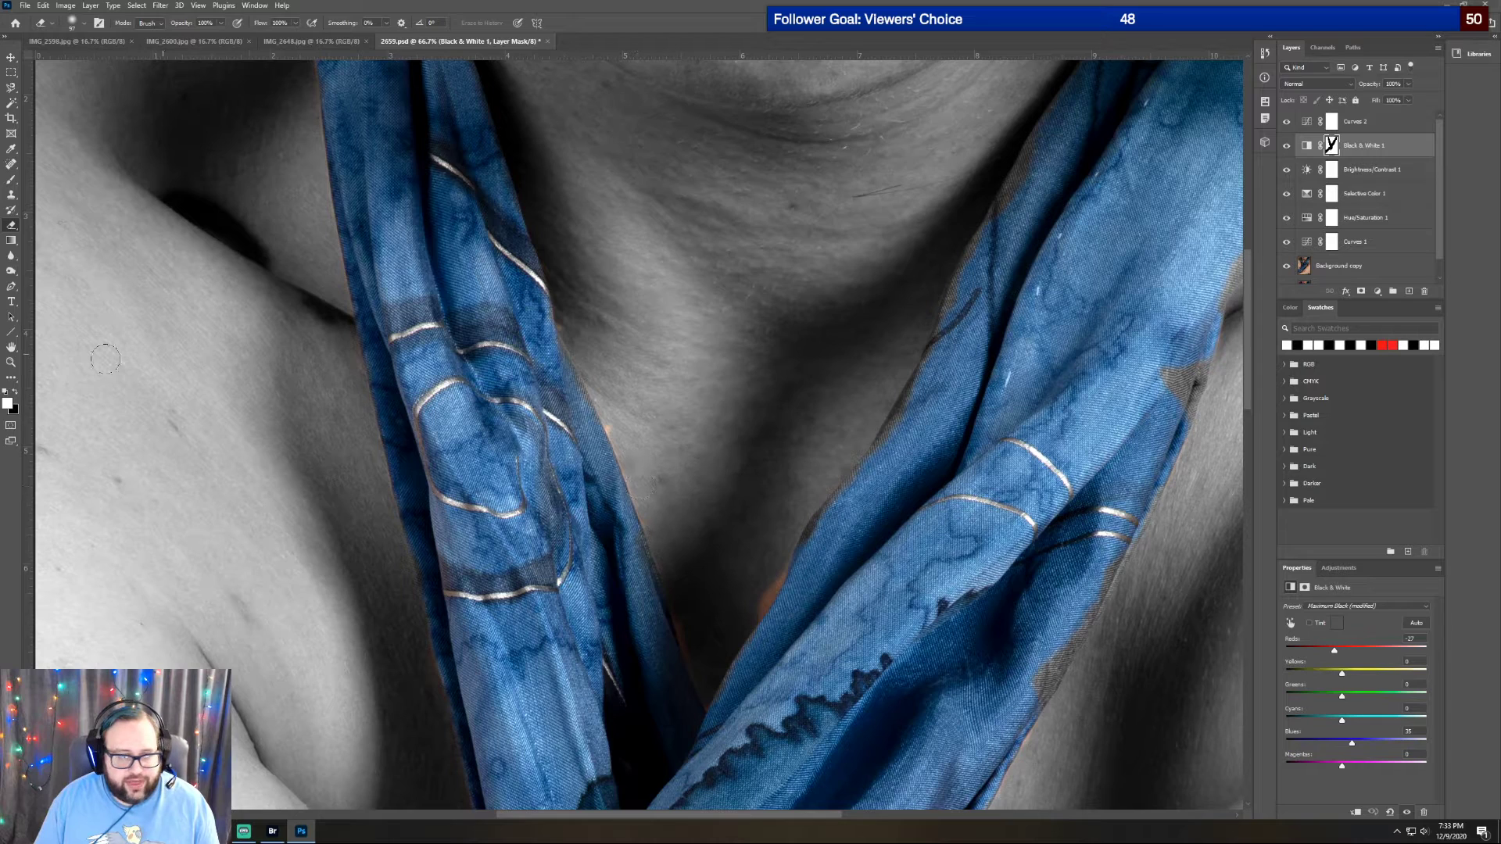
click(15, 392)
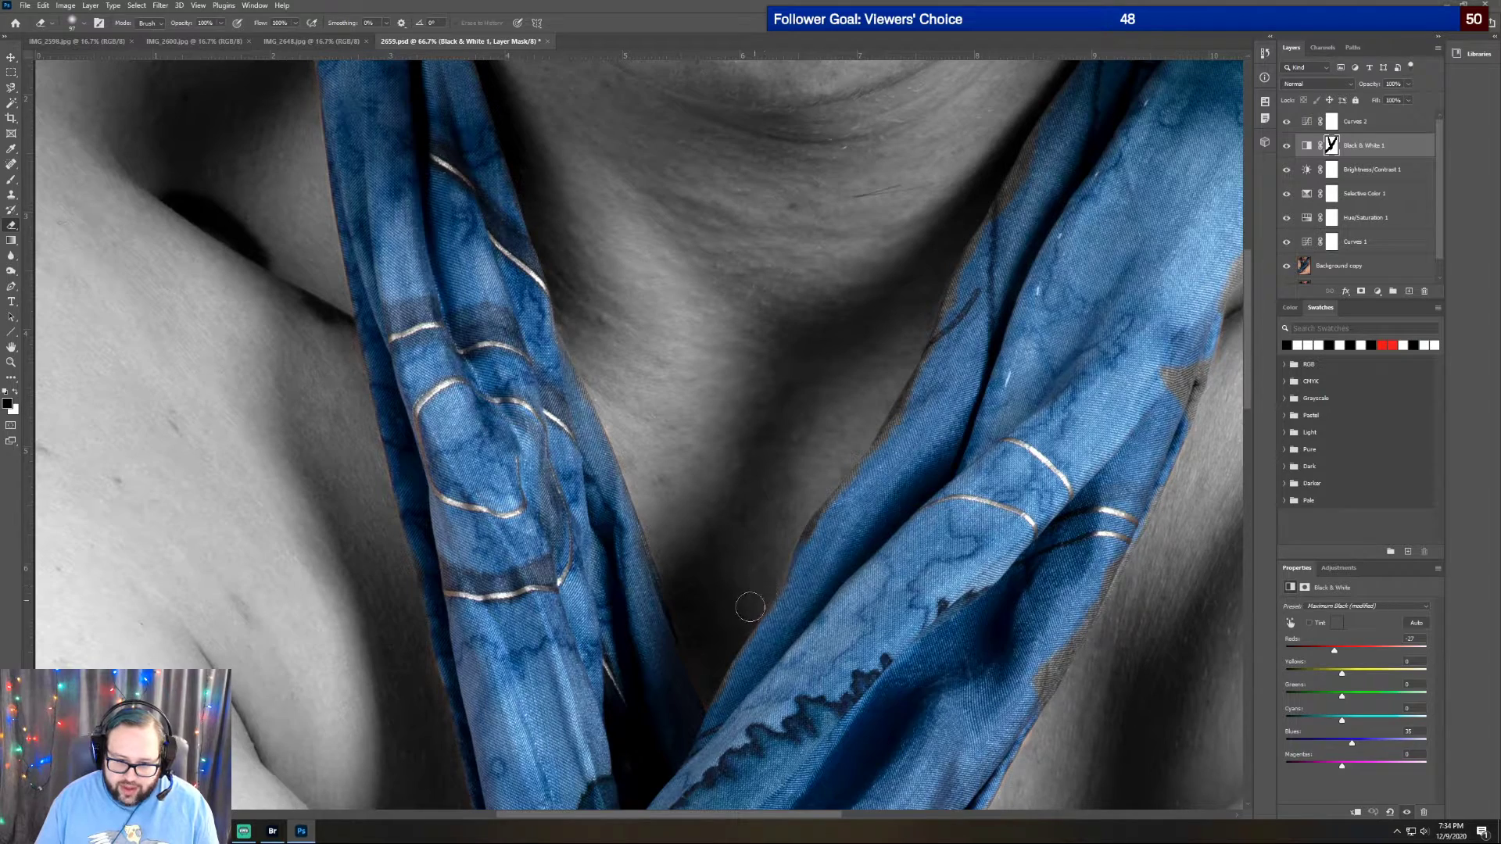
scroll(782, 395, down, 3)
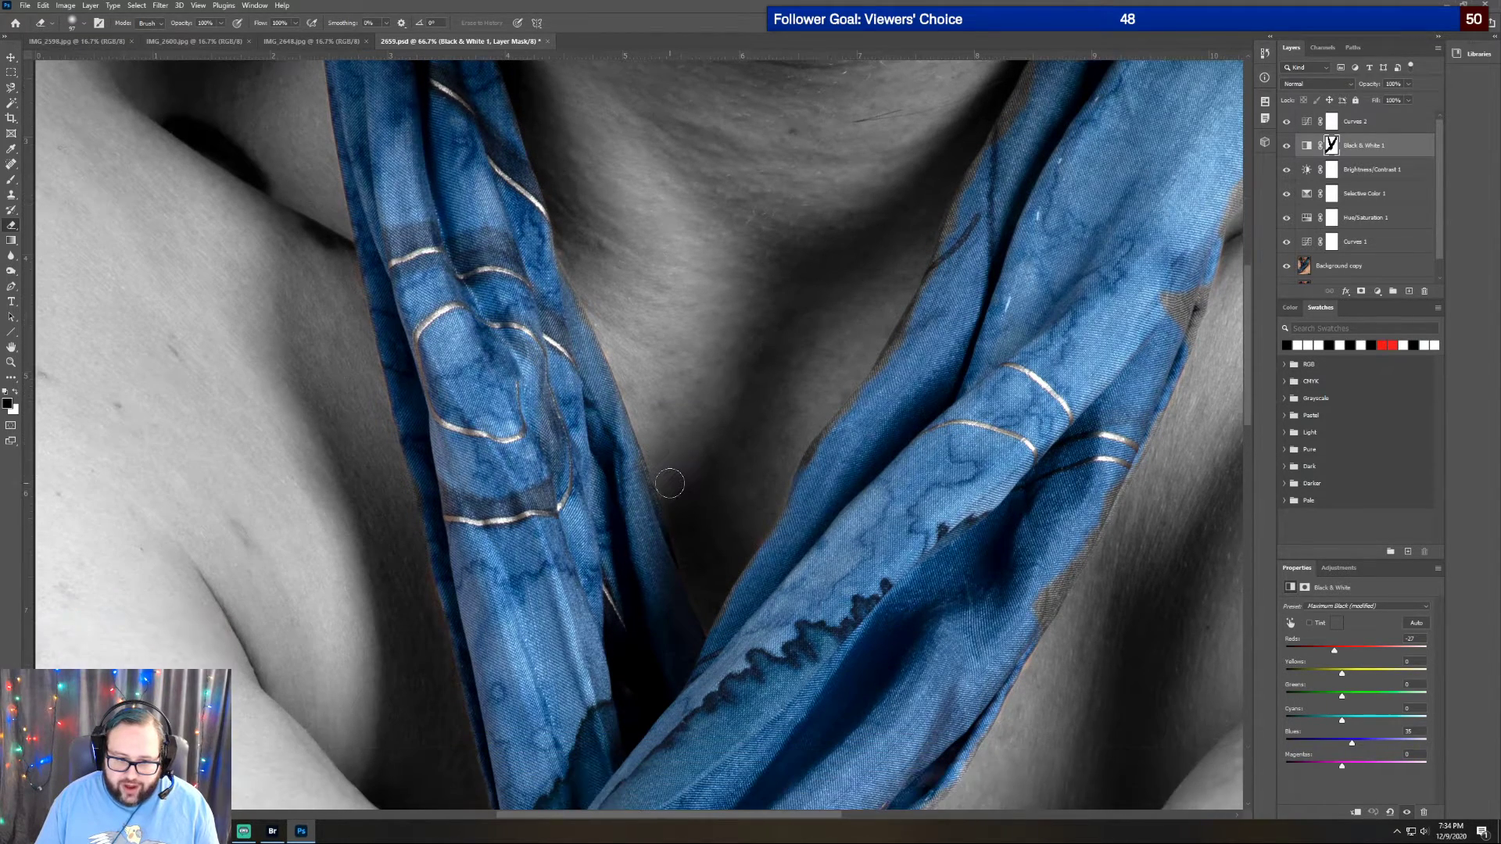
scroll(703, 469, down, 2)
scroll(703, 469, down, 3)
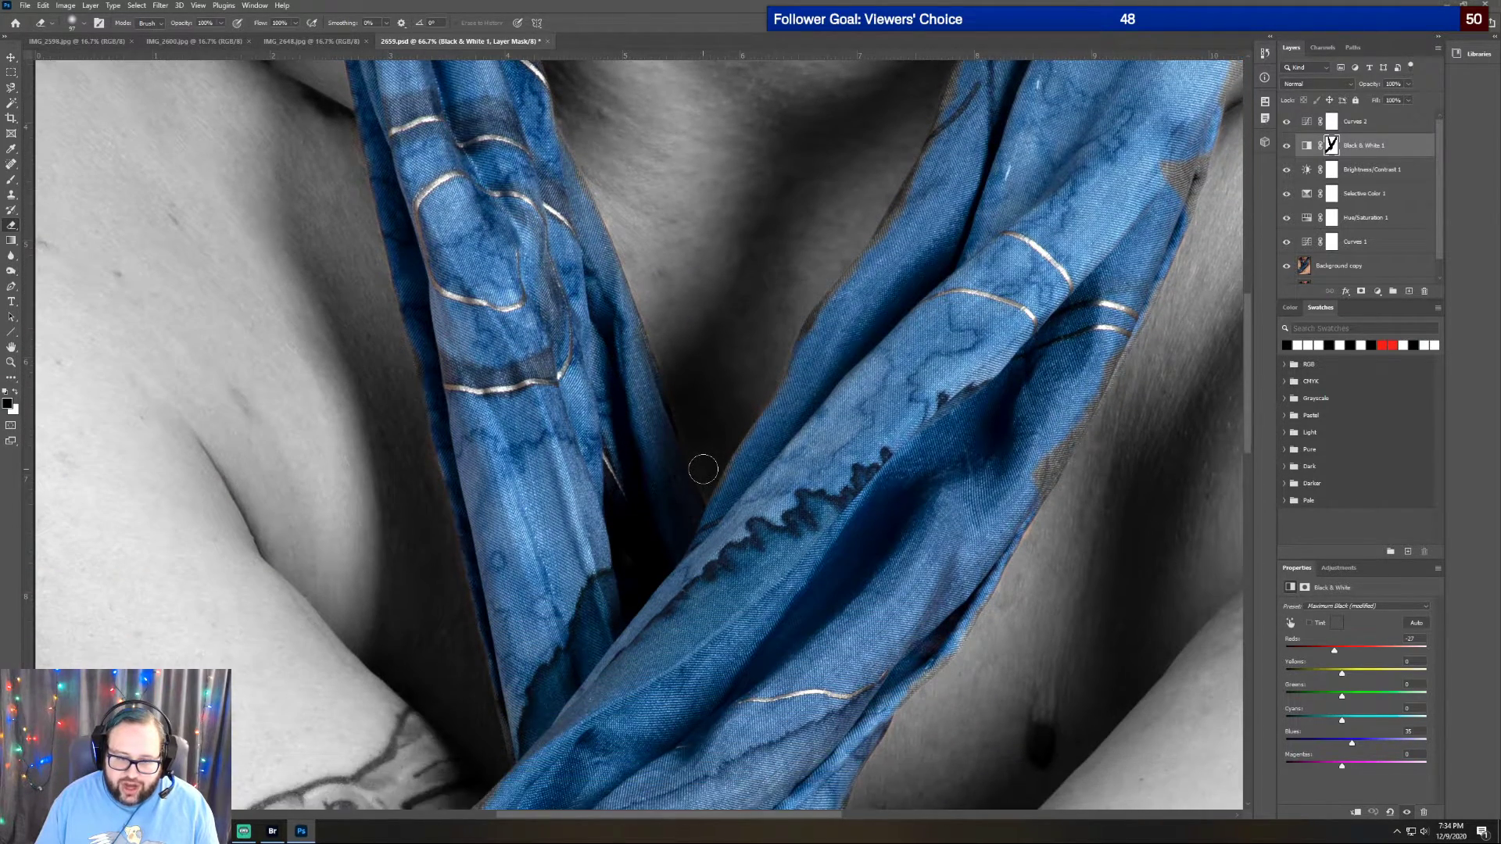
scroll(670, 455, down, 1)
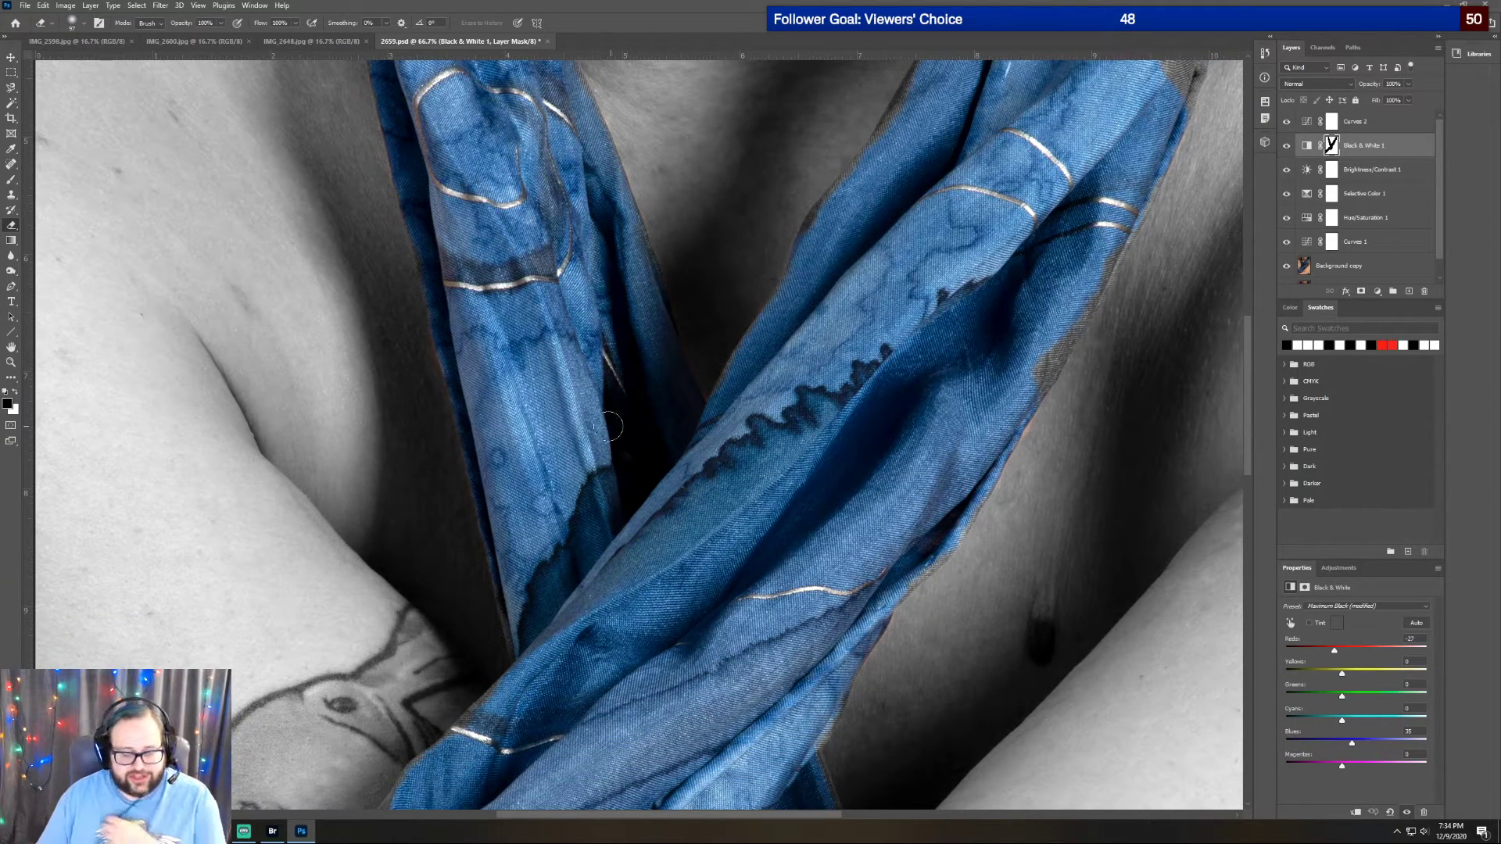
scroll(547, 458, down, 3)
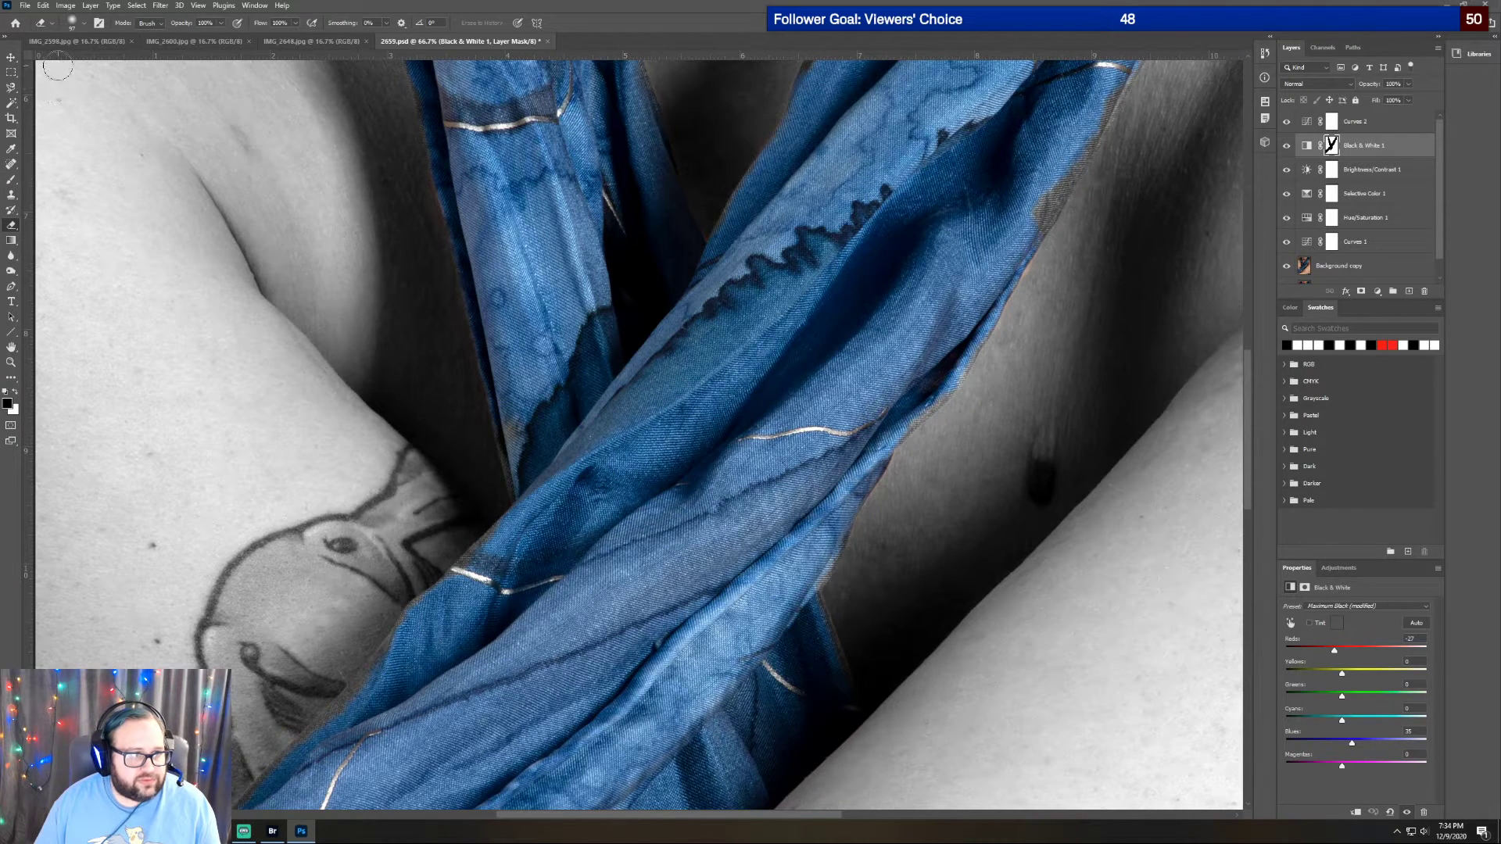
Swap the mask colors back and erase to restore blue at the narrow strand's lower end and the diagonal strand's tattoo-side edge
click(15, 391)
mouse_move(509, 427)
mouse_down()
mouse_move(516, 518)
mouse_move(486, 557)
mouse_up()
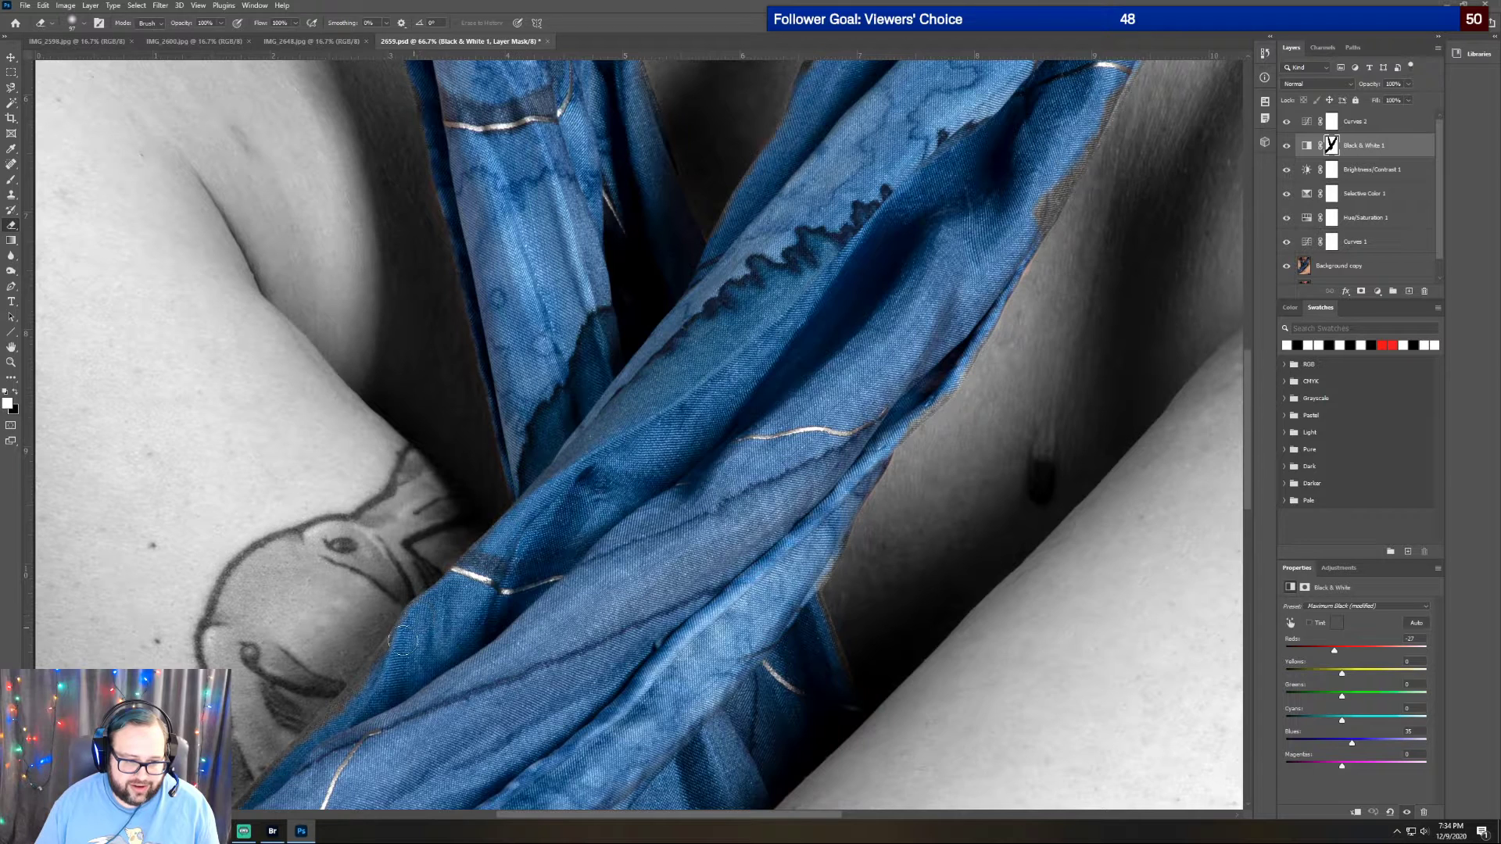
drag(394, 657, 321, 724)
scroll(310, 739, down, 5)
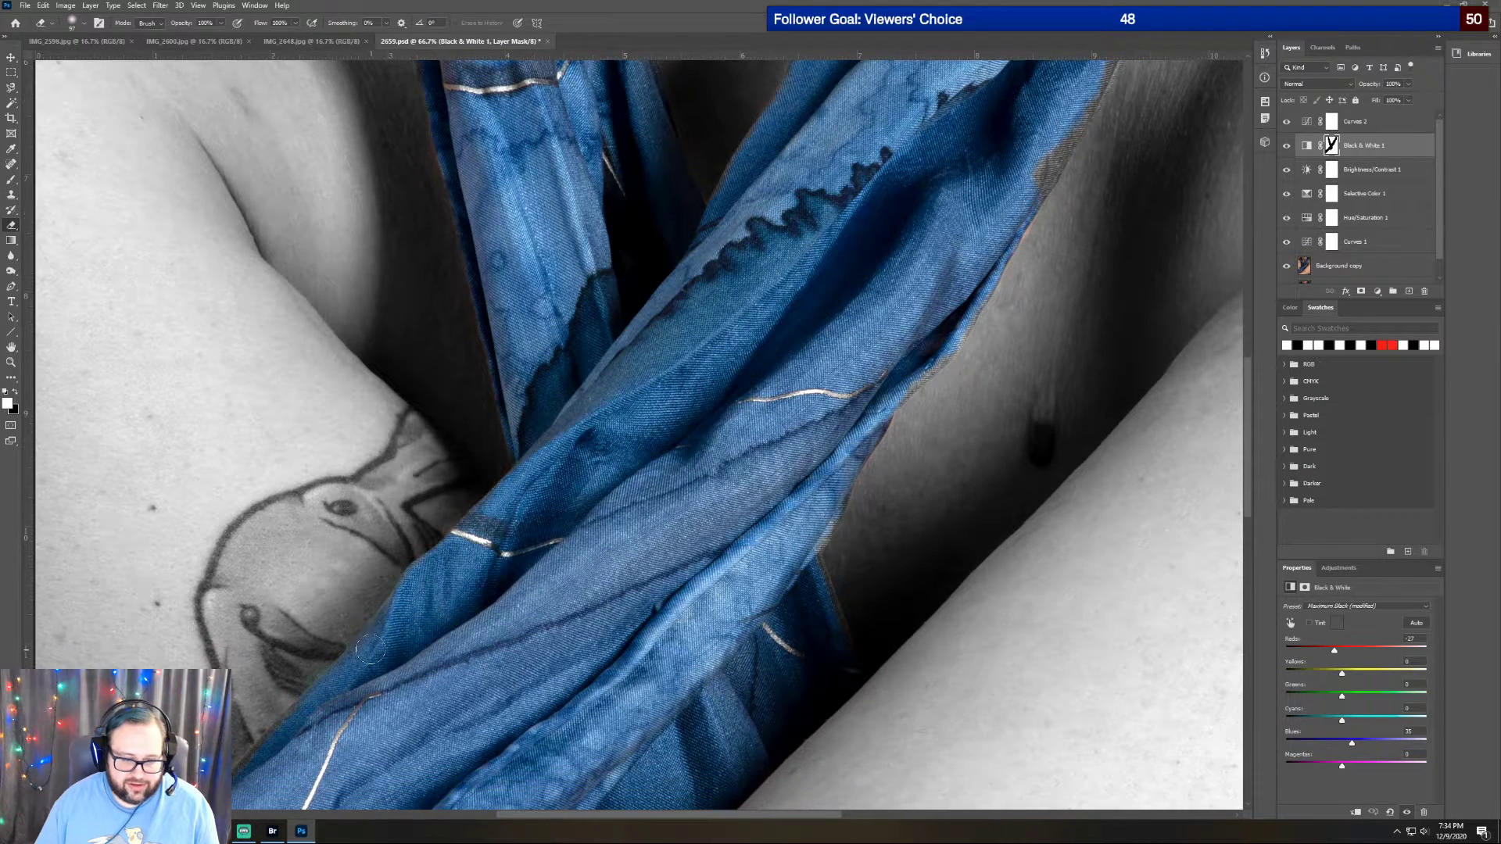
scroll(366, 643, down, 2)
scroll(488, 335, up, 1)
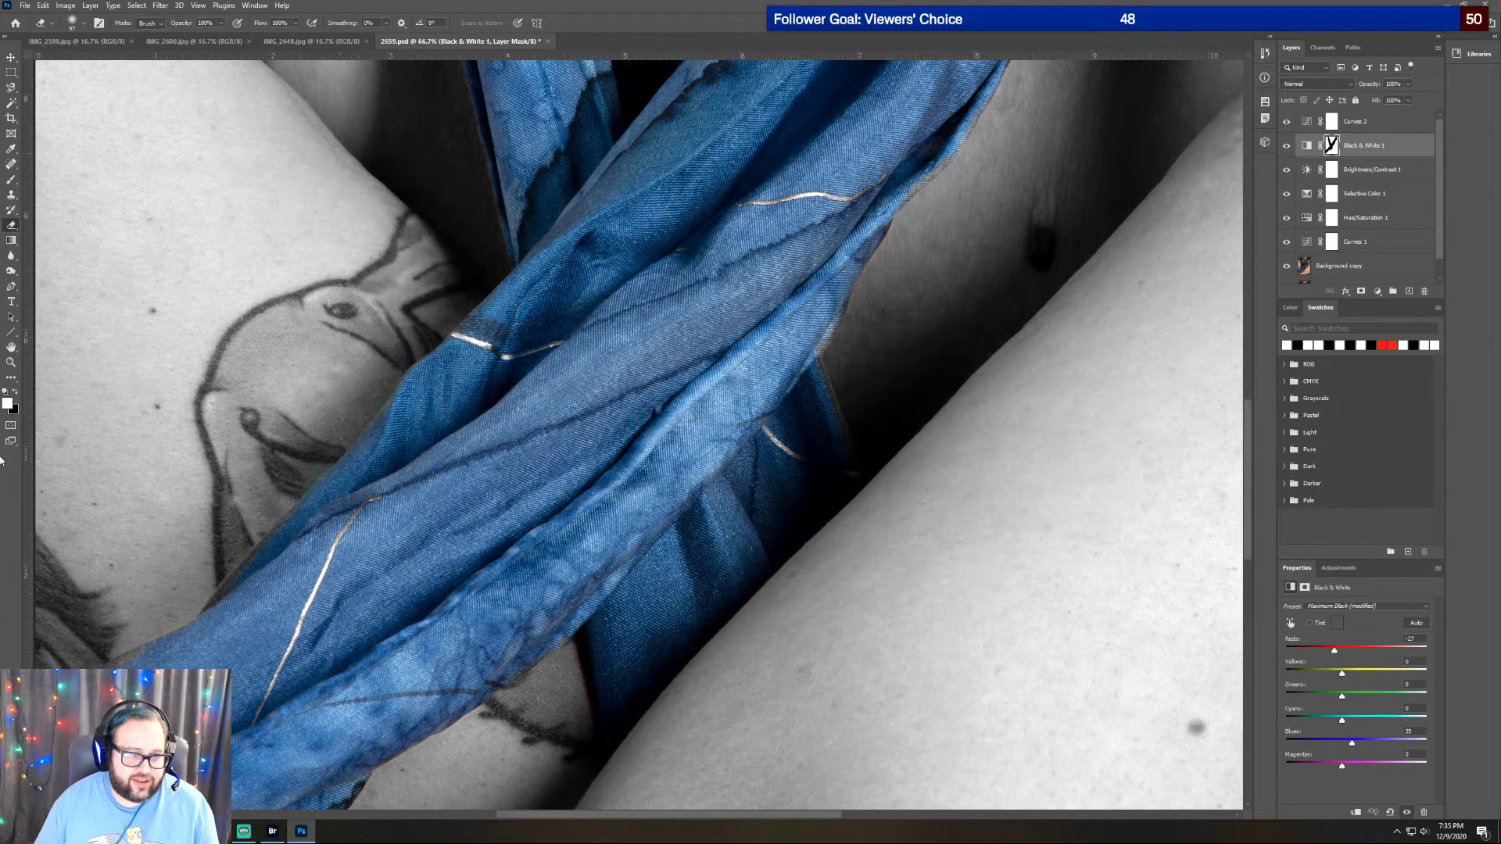
Swap the mask colors as needed and erase the Black & White 1 mask to restore the diagonal strand's blue at the photo's left border
click(19, 396)
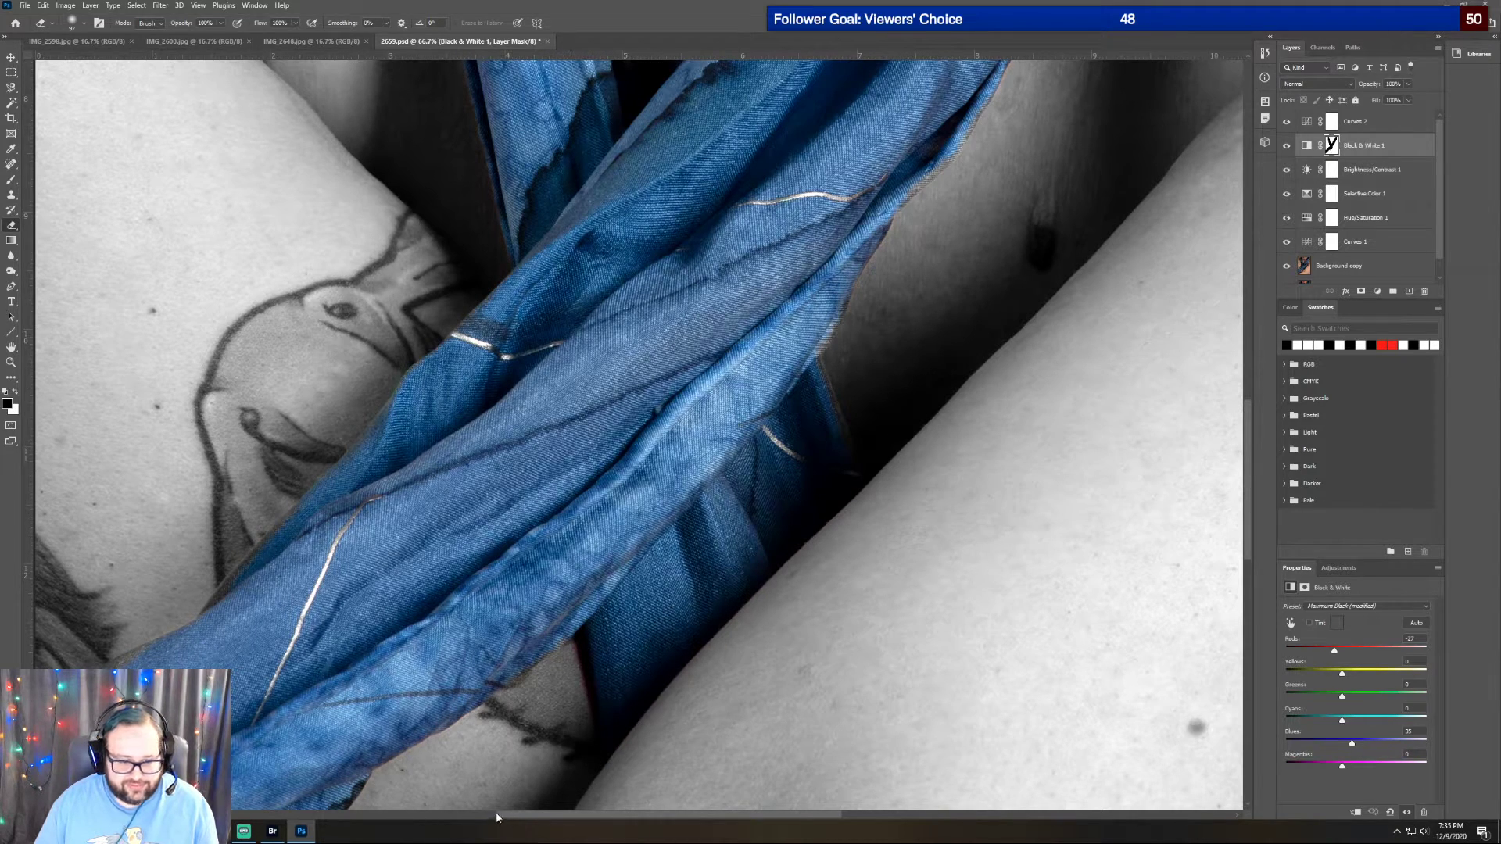
drag(516, 815, 402, 813)
scroll(584, 522, down, 1)
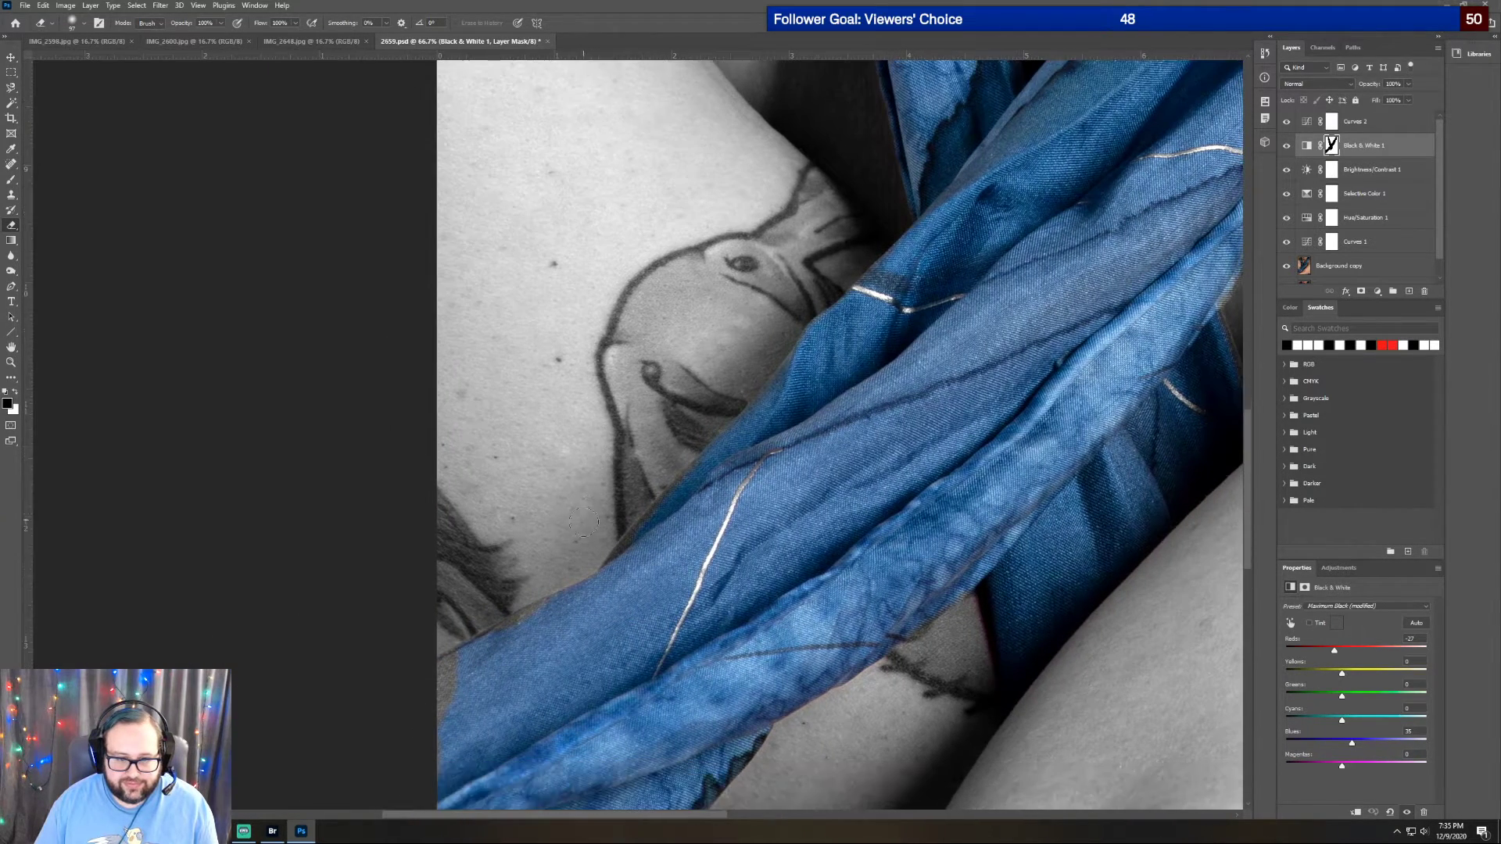
scroll(584, 521, down, 3)
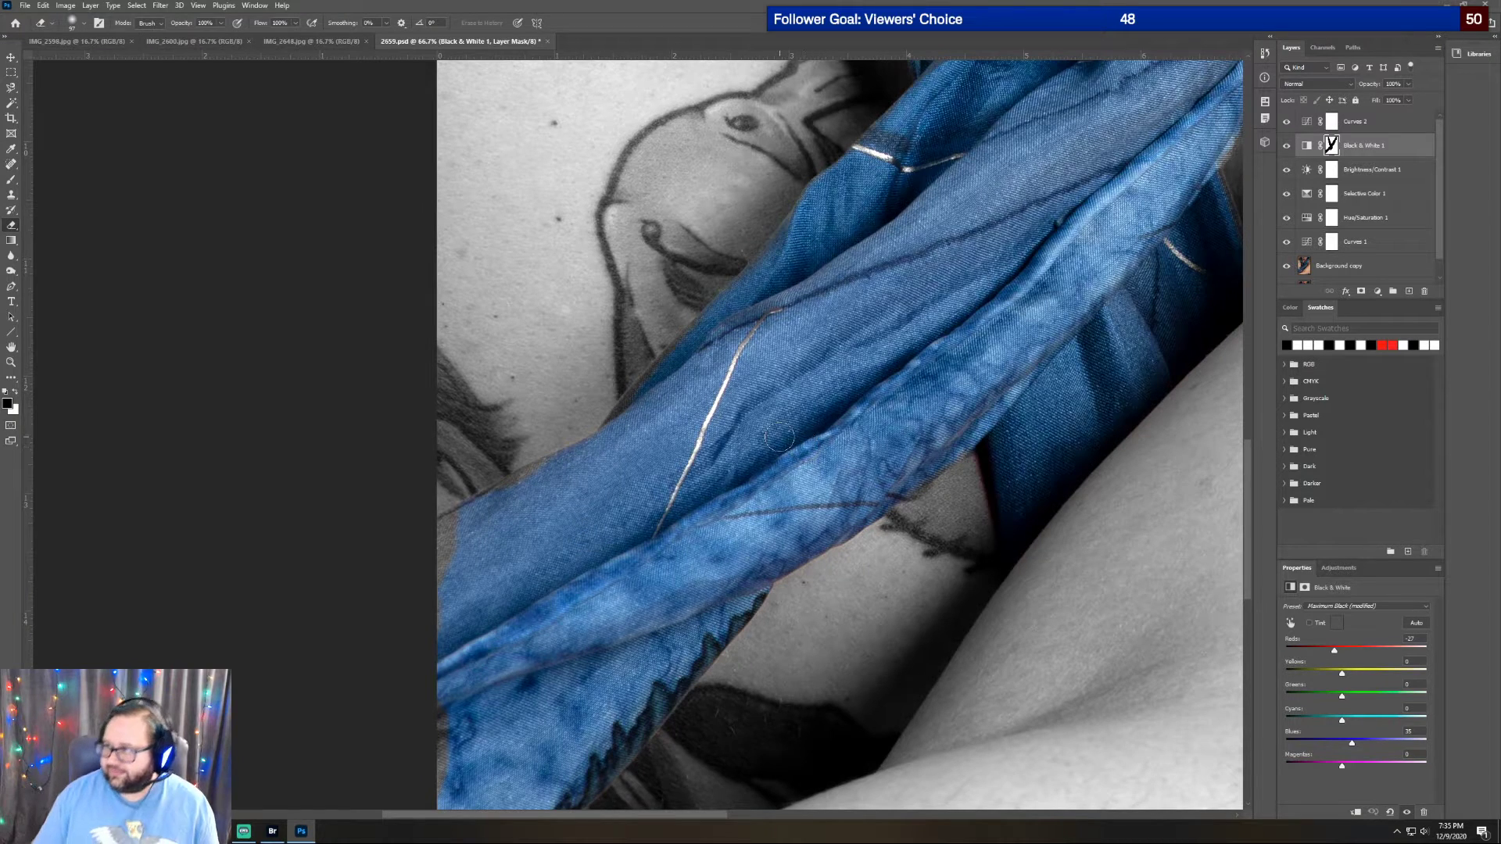
scroll(780, 438, down, 1)
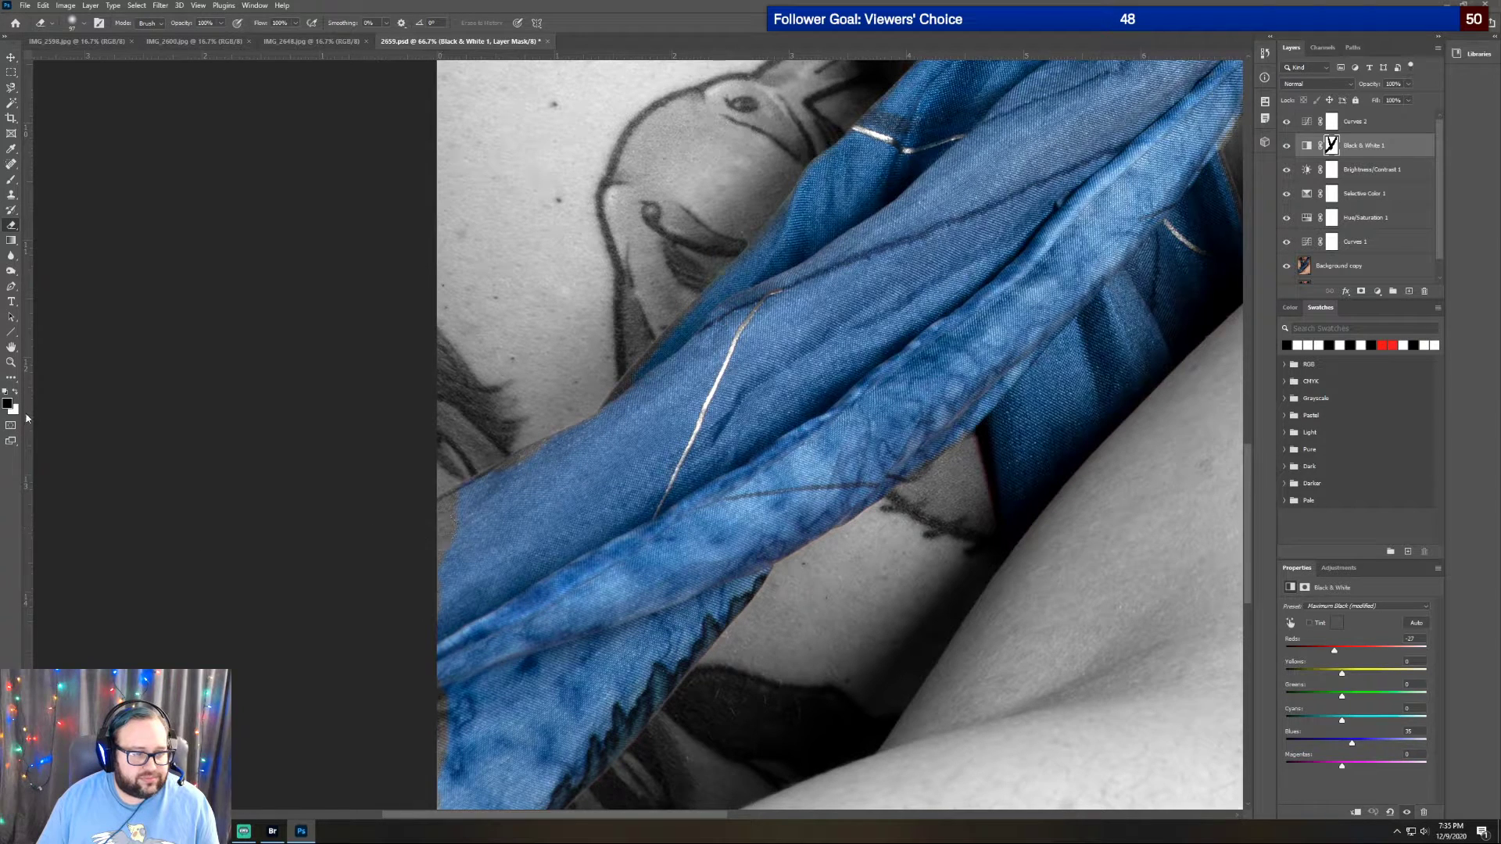
click(15, 392)
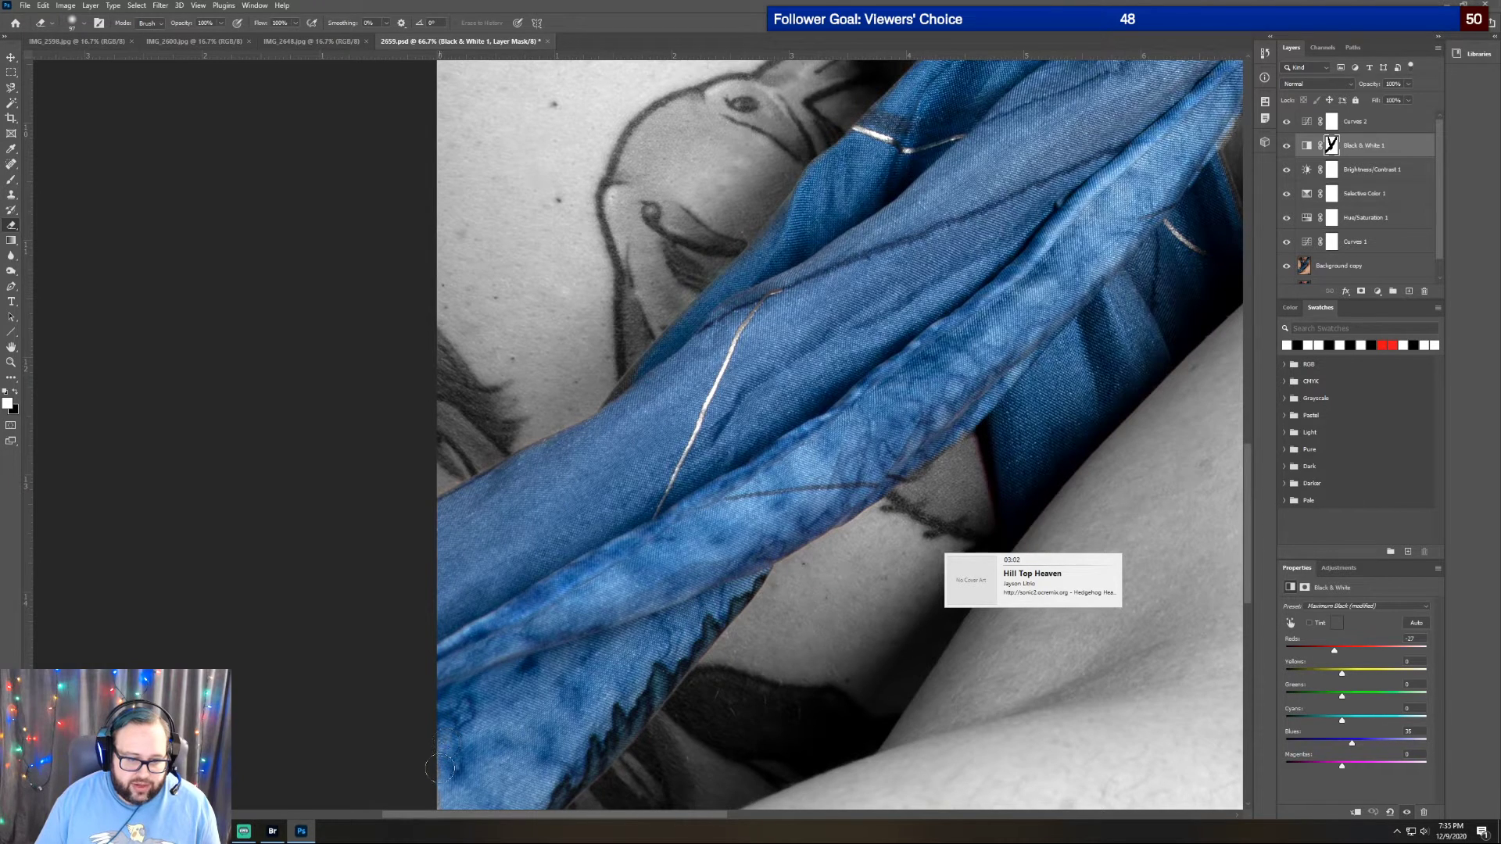
scroll(382, 657, down, 3)
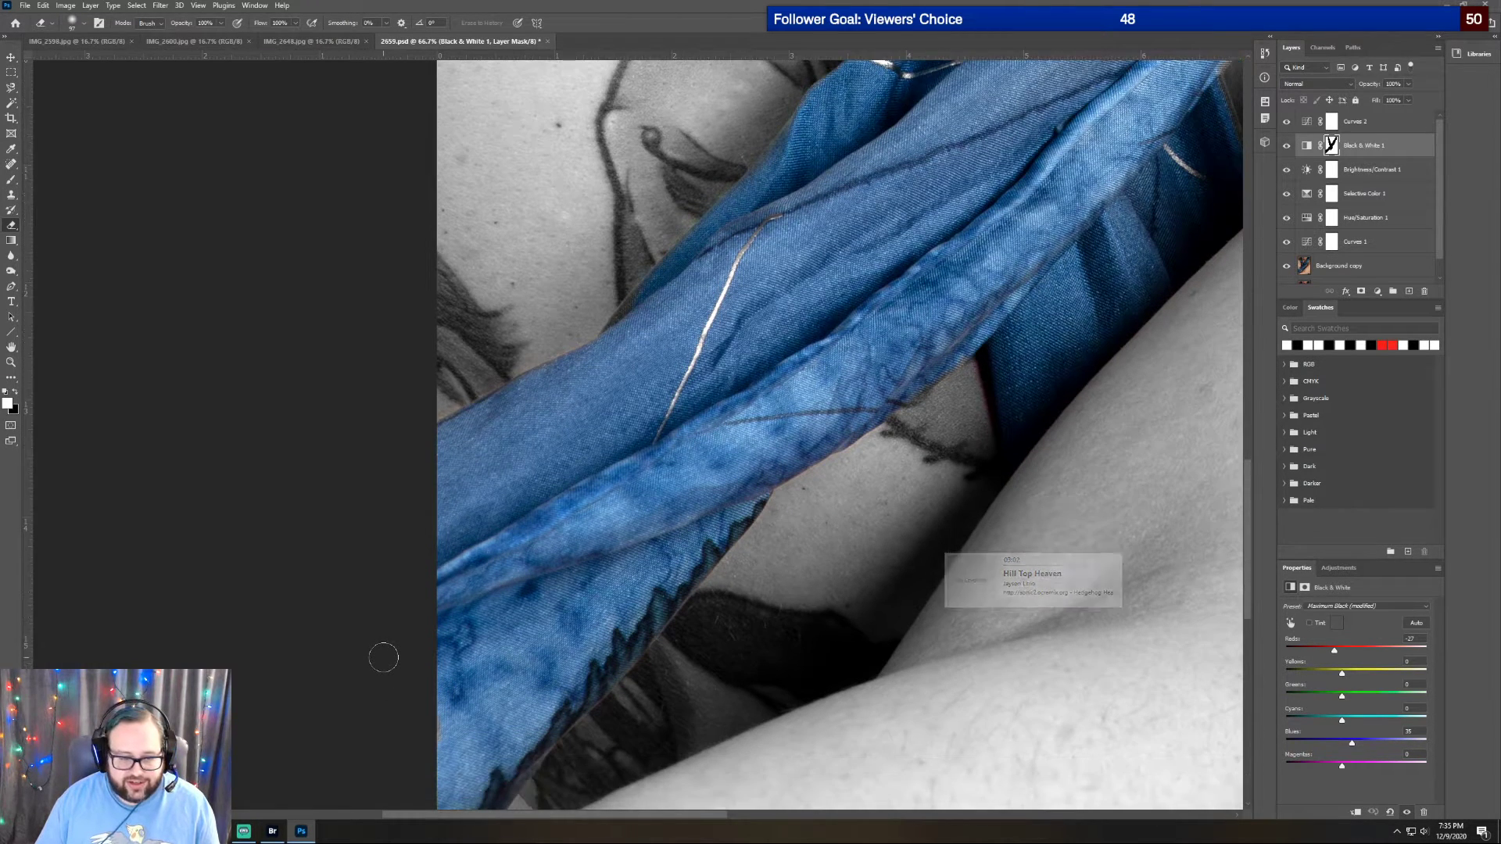
scroll(426, 659, down, 1)
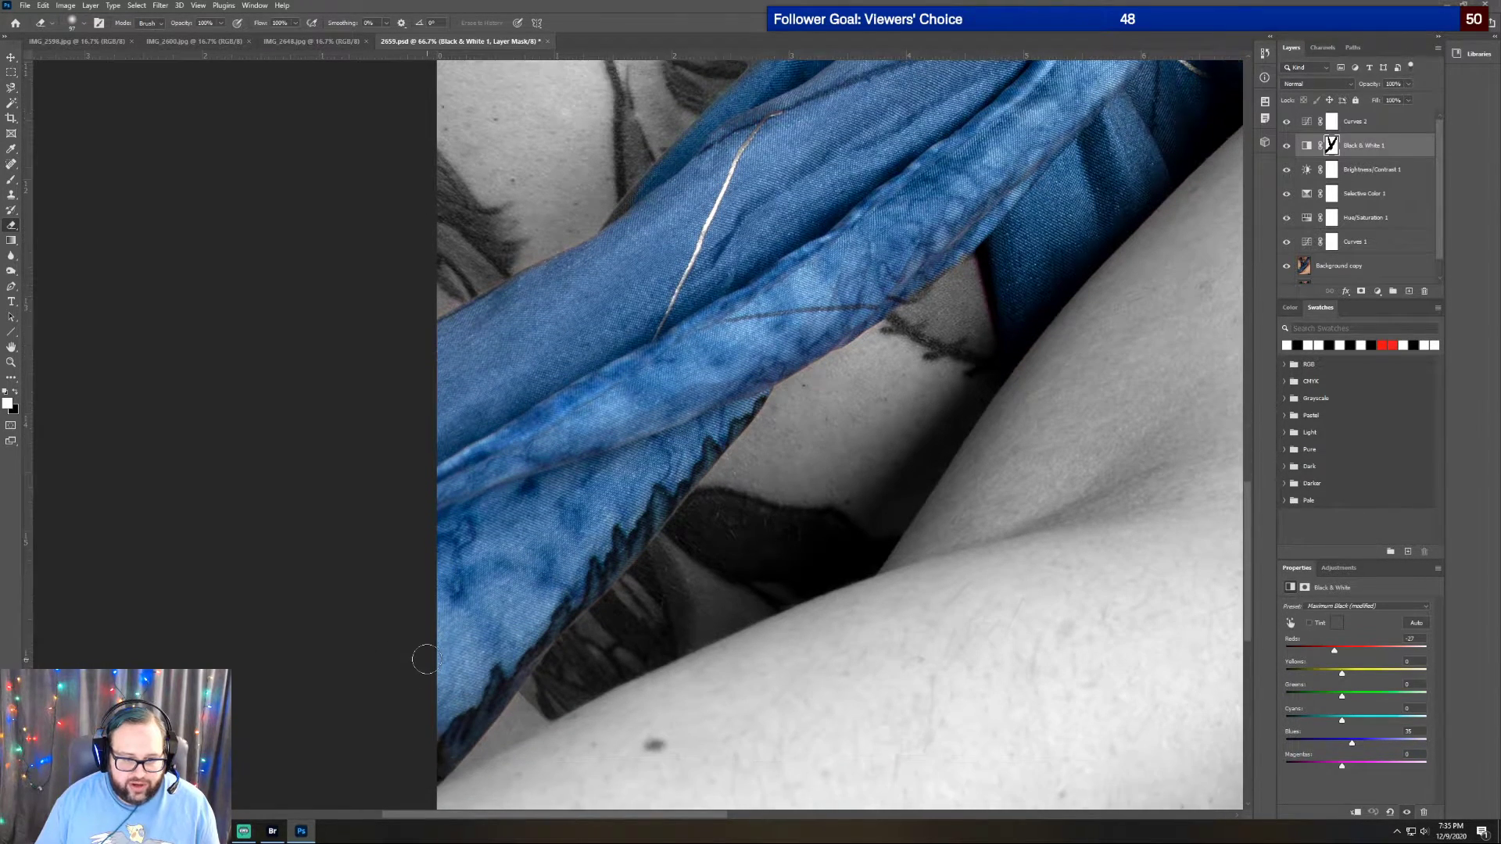
scroll(394, 573, up, 2)
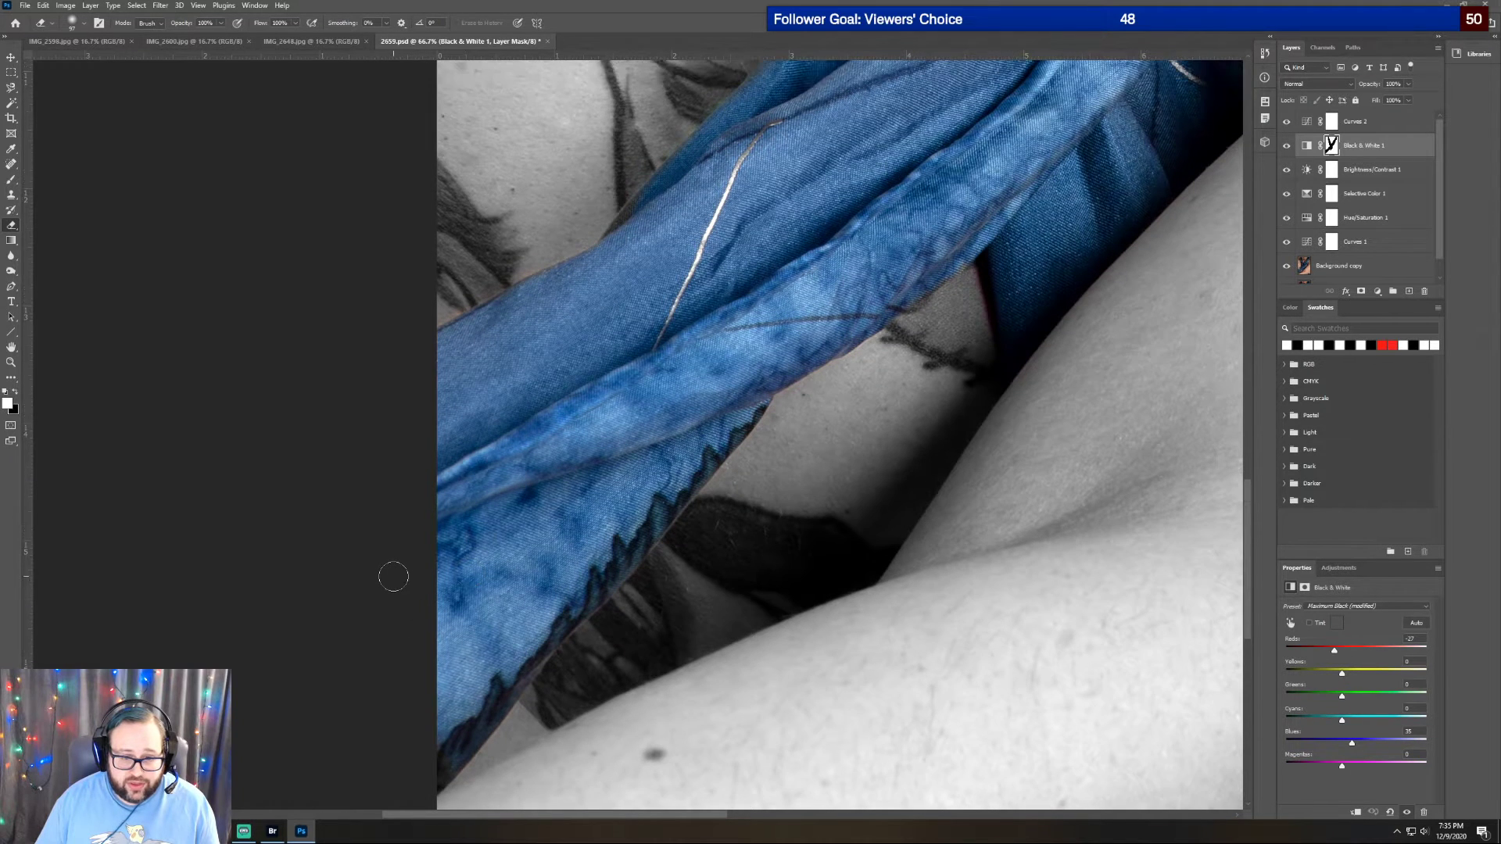
scroll(394, 574, up, 4)
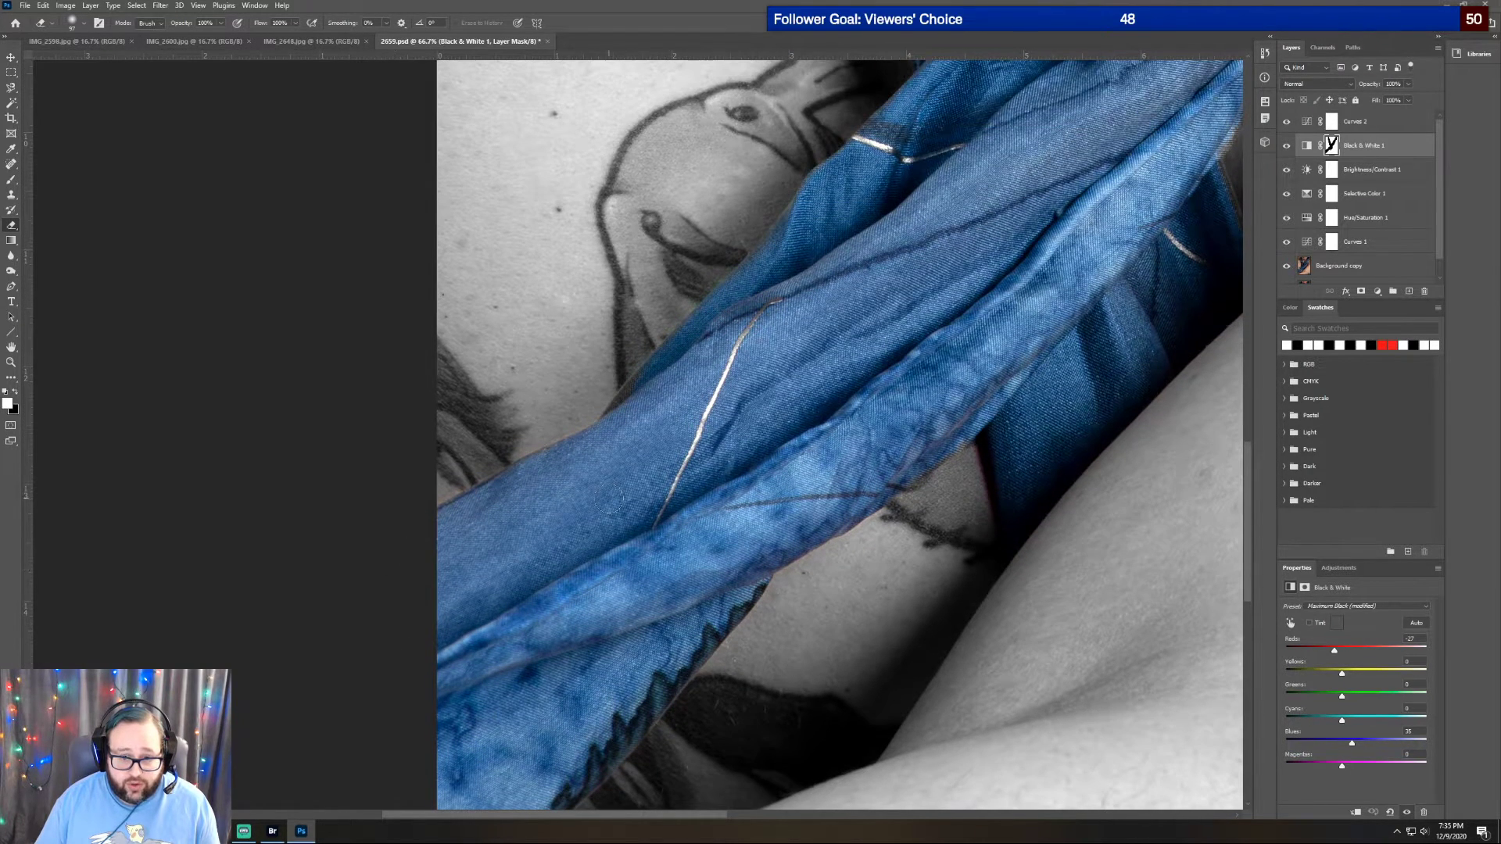
scroll(691, 555, up, 3)
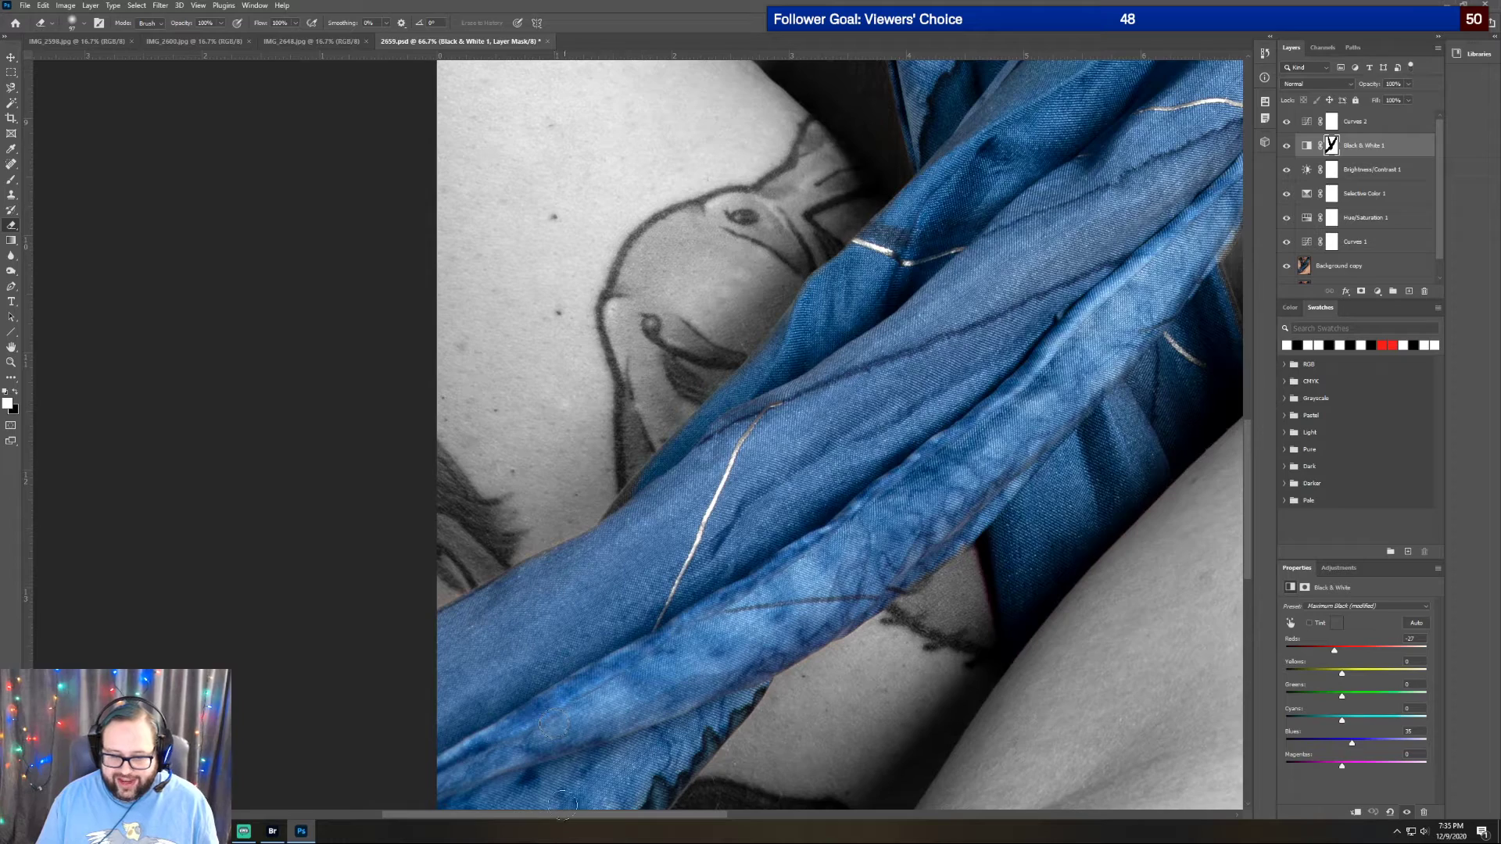
Erase the mask along the outer edge of the short tail beneath the knot and of the diagonal strand above it to restore missing blue
drag(562, 818, 743, 801)
scroll(705, 648, up, 3)
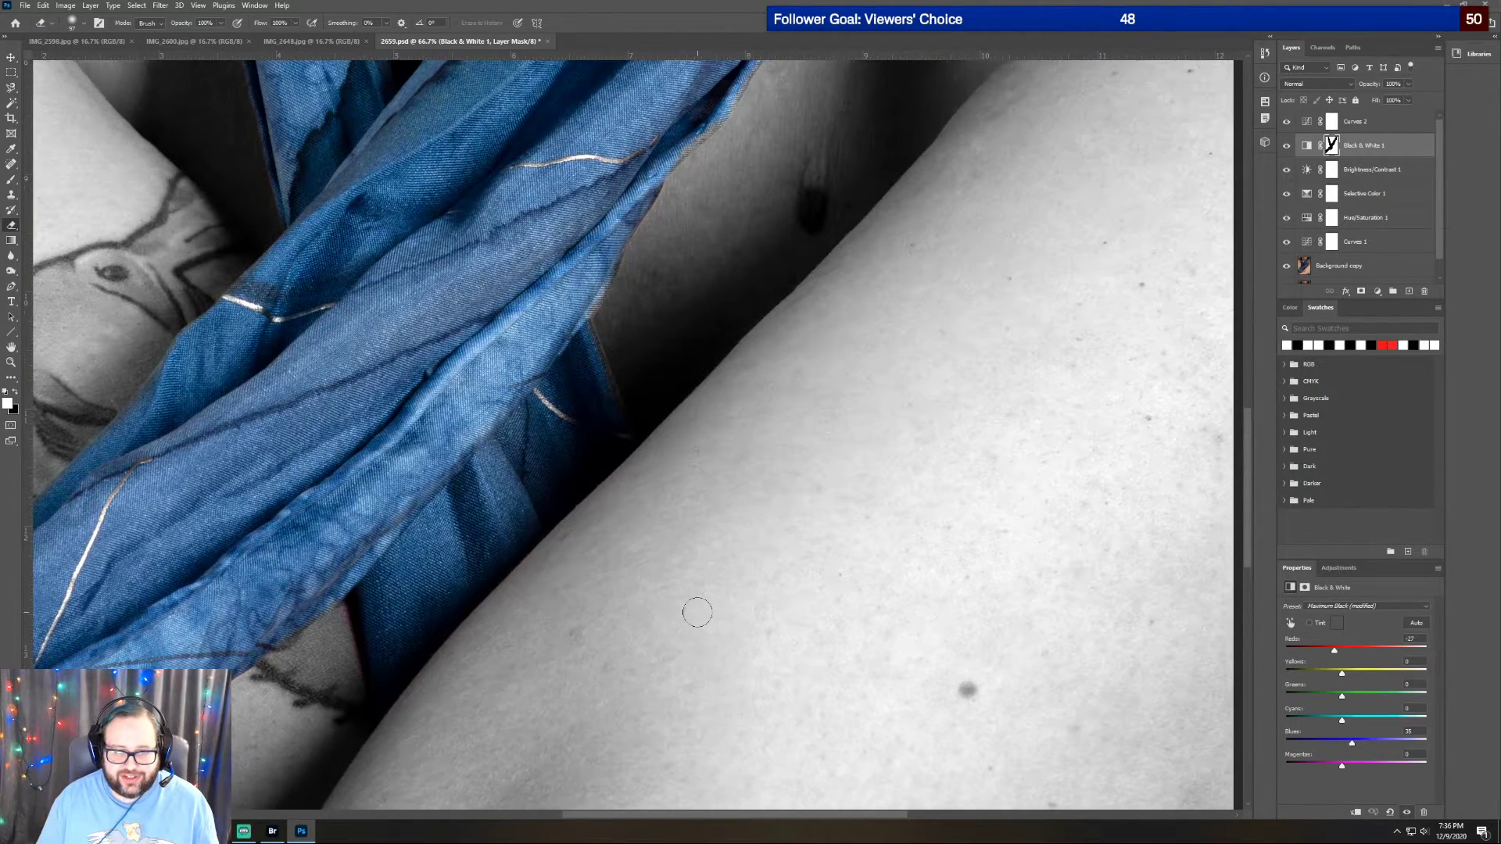
drag(575, 389, 610, 473)
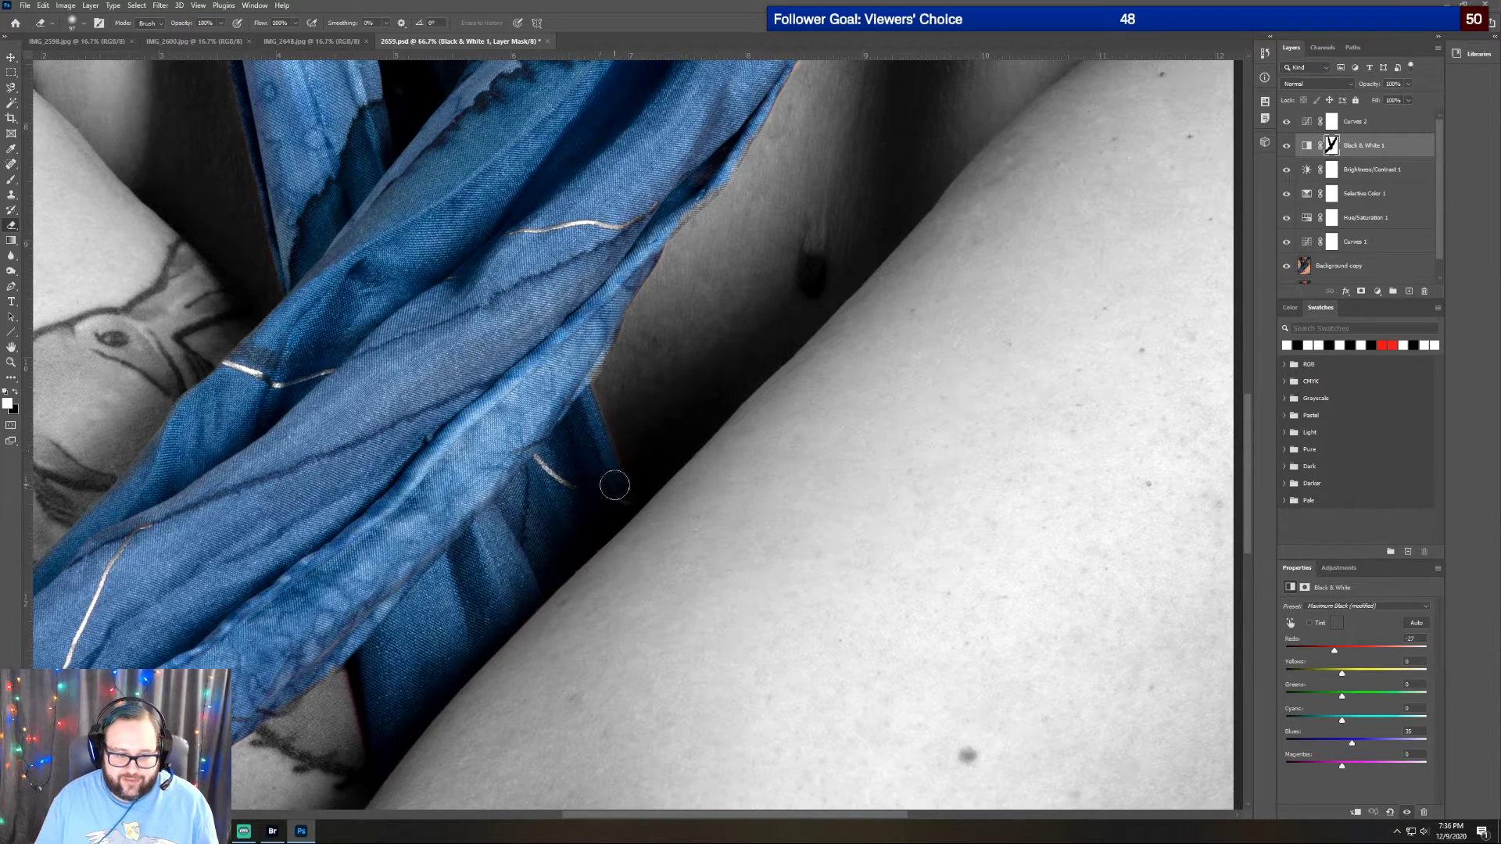
scroll(466, 554, up, 3)
scroll(467, 551, up, 8)
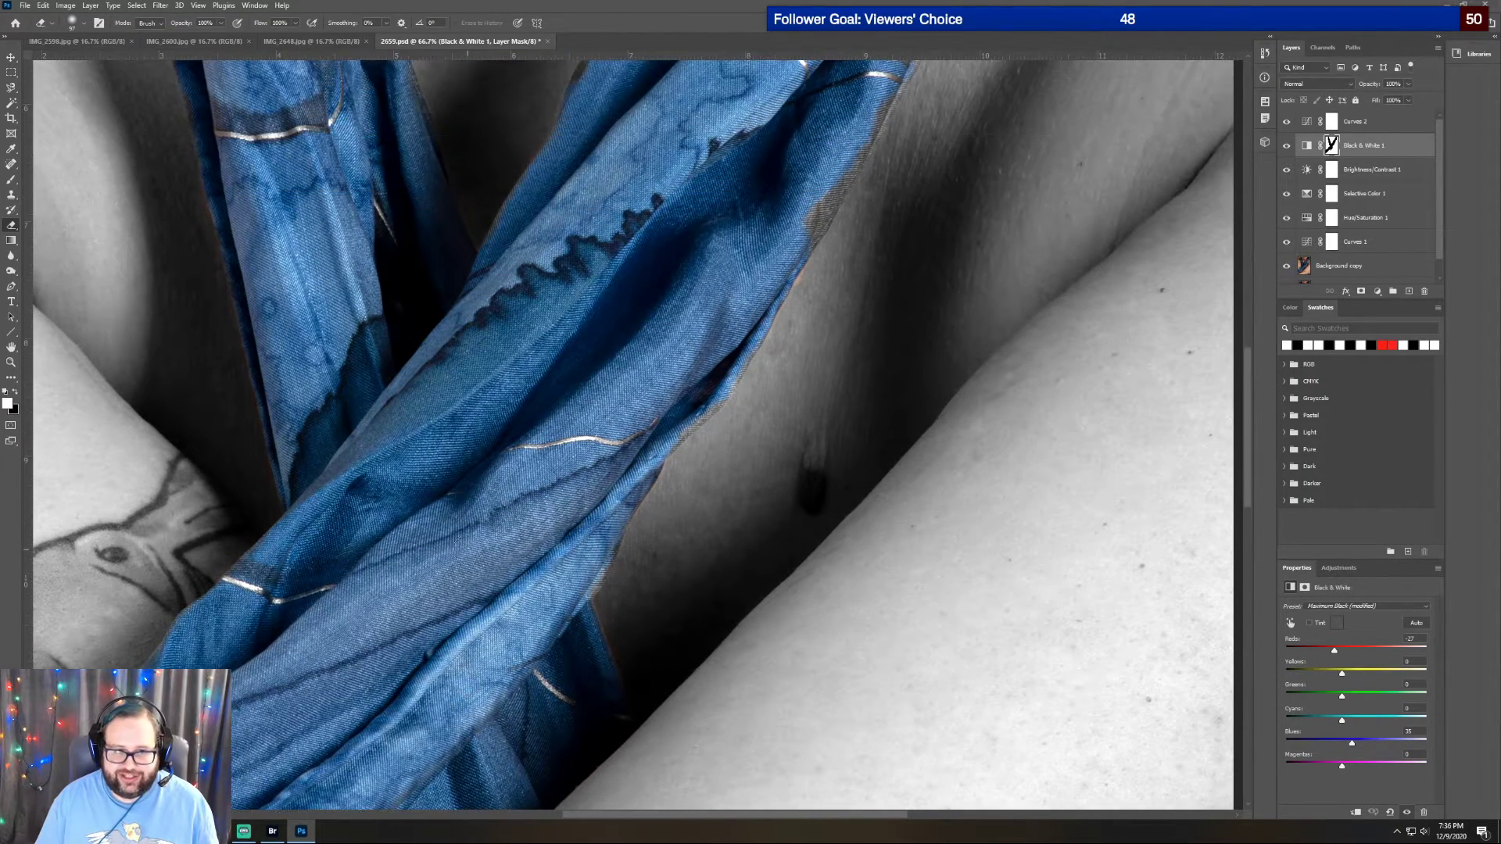
scroll(467, 551, up, 2)
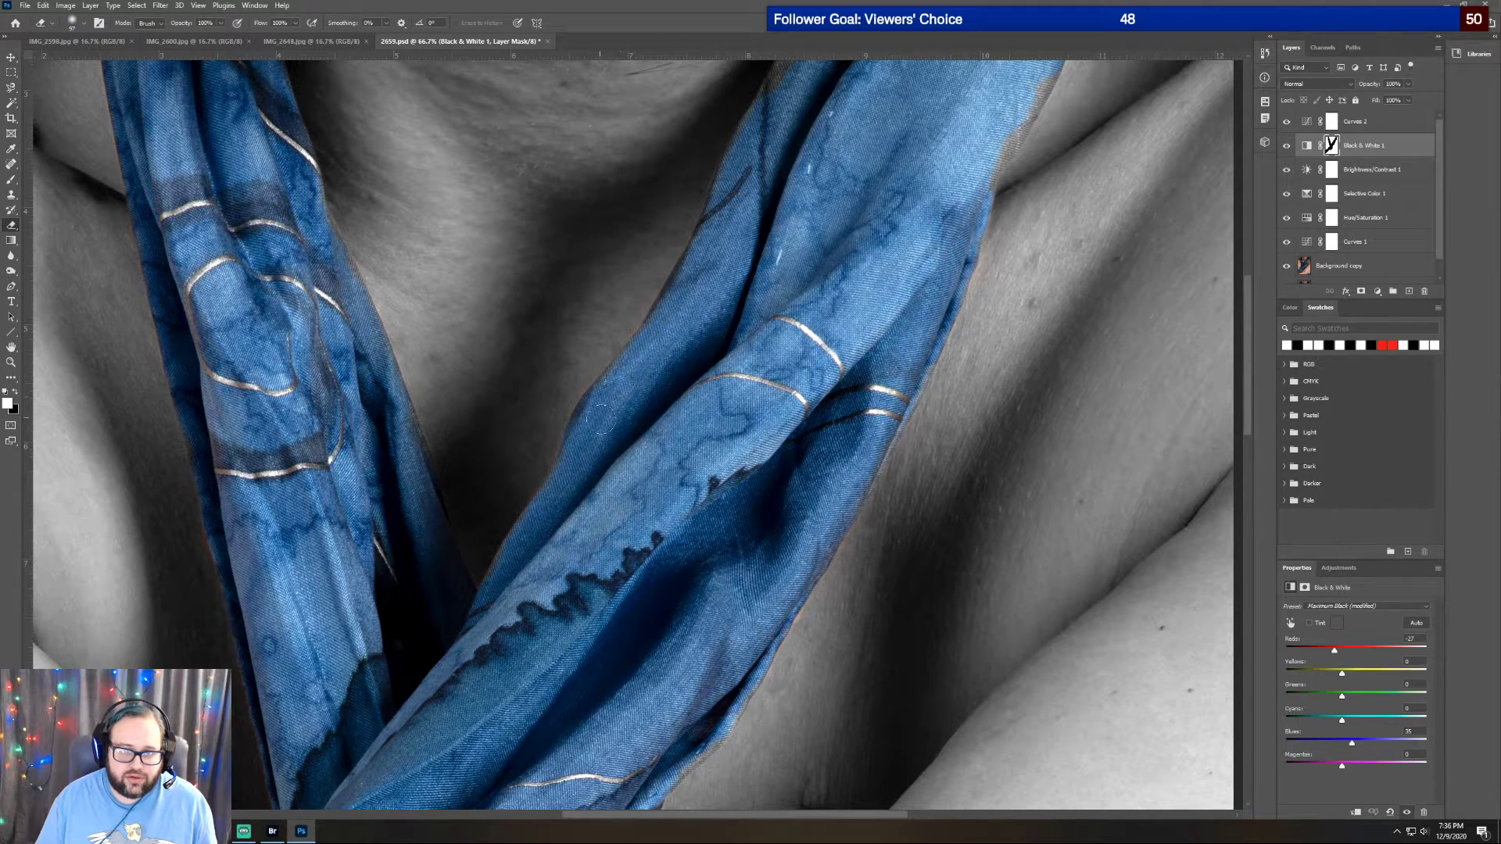
Erase the mask on the upper right neck strand, clearing the brownish patches on its inner edge and its outer edge below the hair
scroll(813, 168, up, 3)
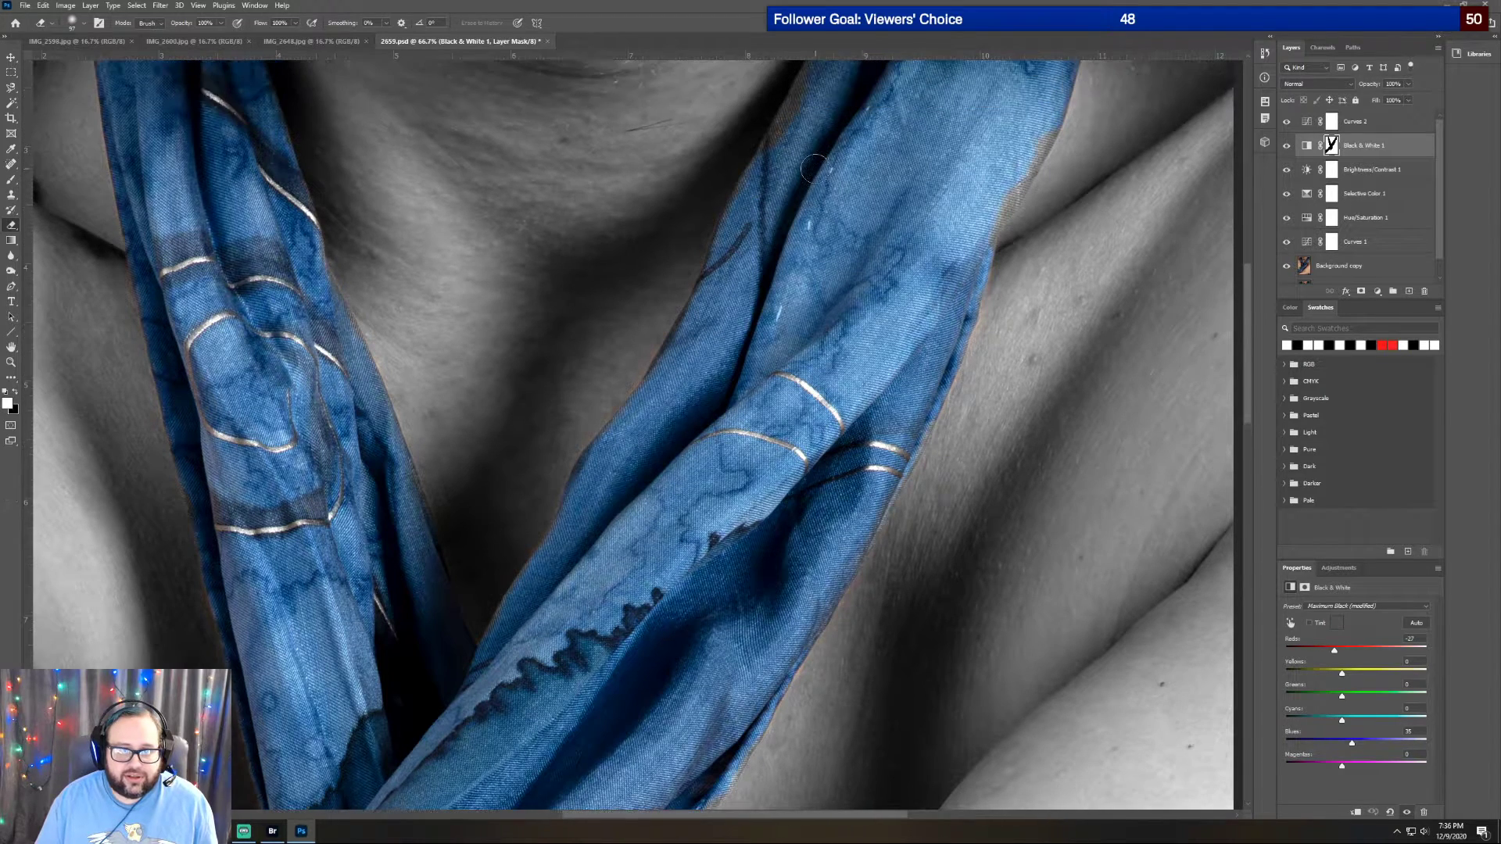
scroll(817, 157, up, 2)
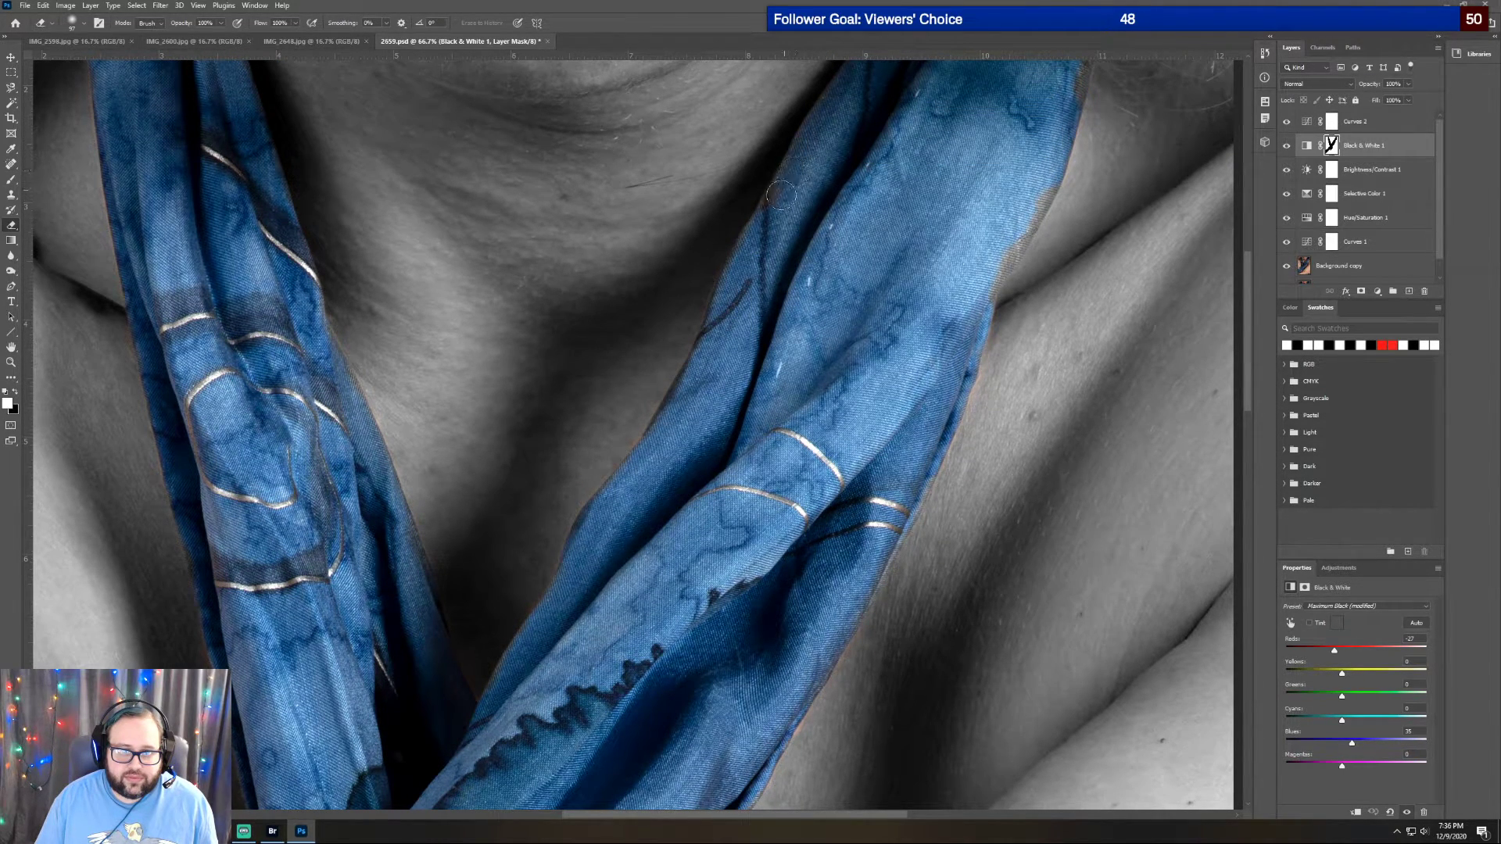
scroll(758, 317, down, 2)
scroll(758, 317, down, 2)
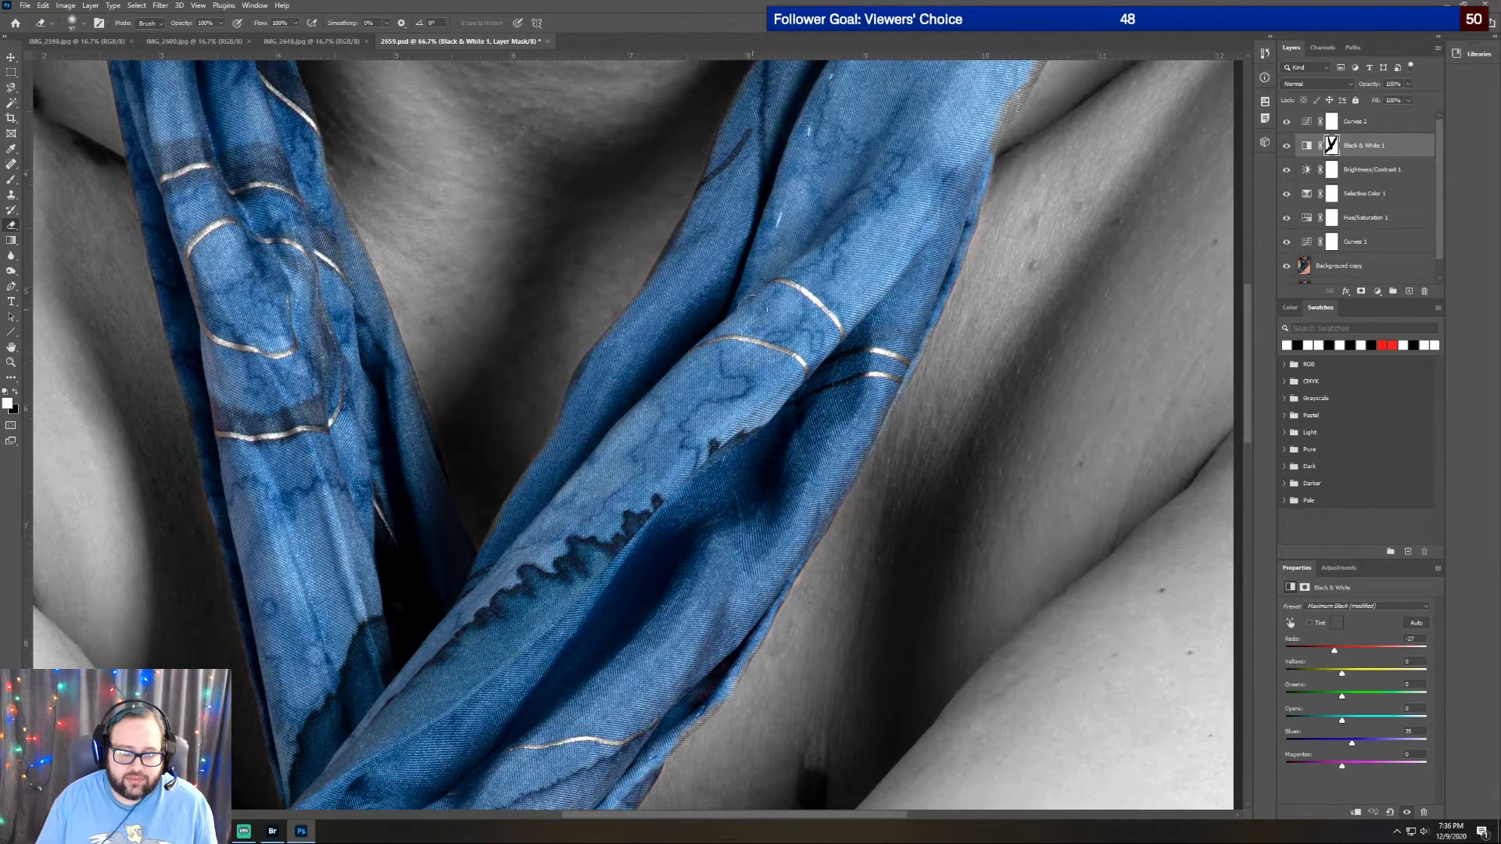
scroll(752, 307, up, 4)
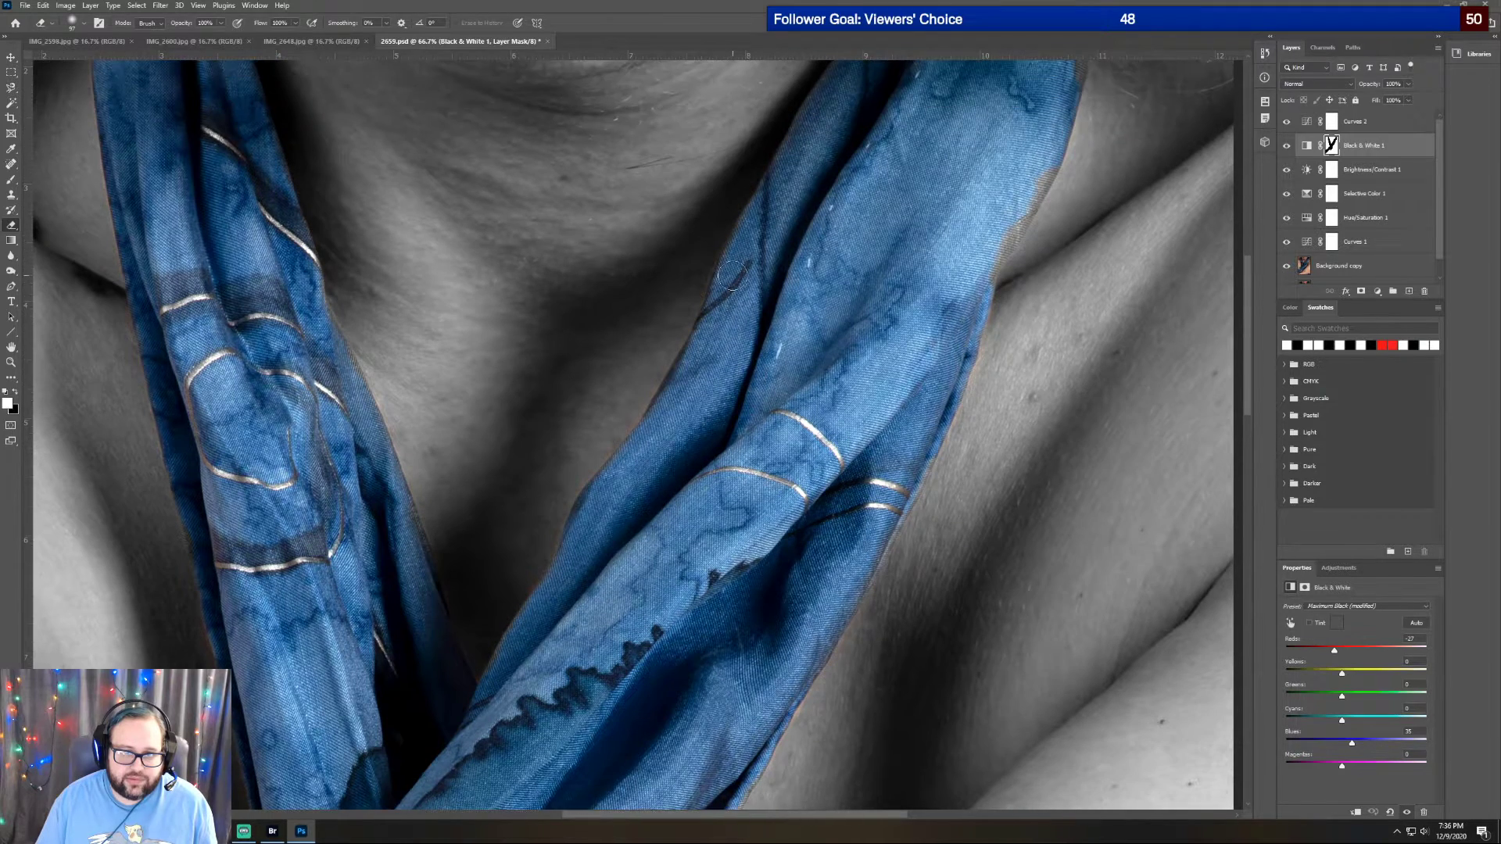
scroll(732, 275, up, 5)
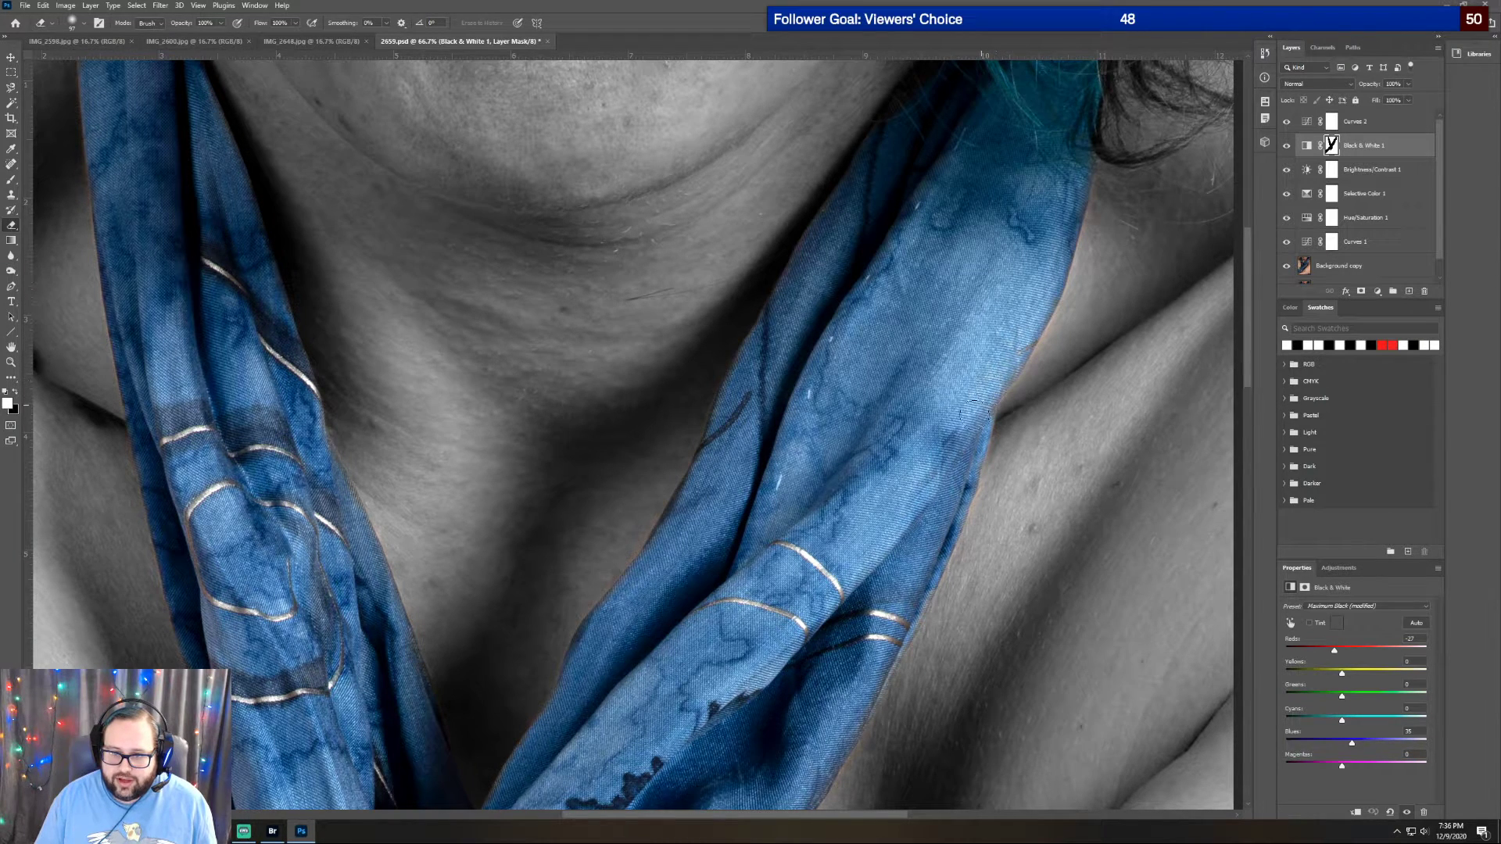
Examine the right strand's edges from the neck down to the knot and back up for leftover gray patches or skin-colored fringe
scroll(1016, 325, down, 5)
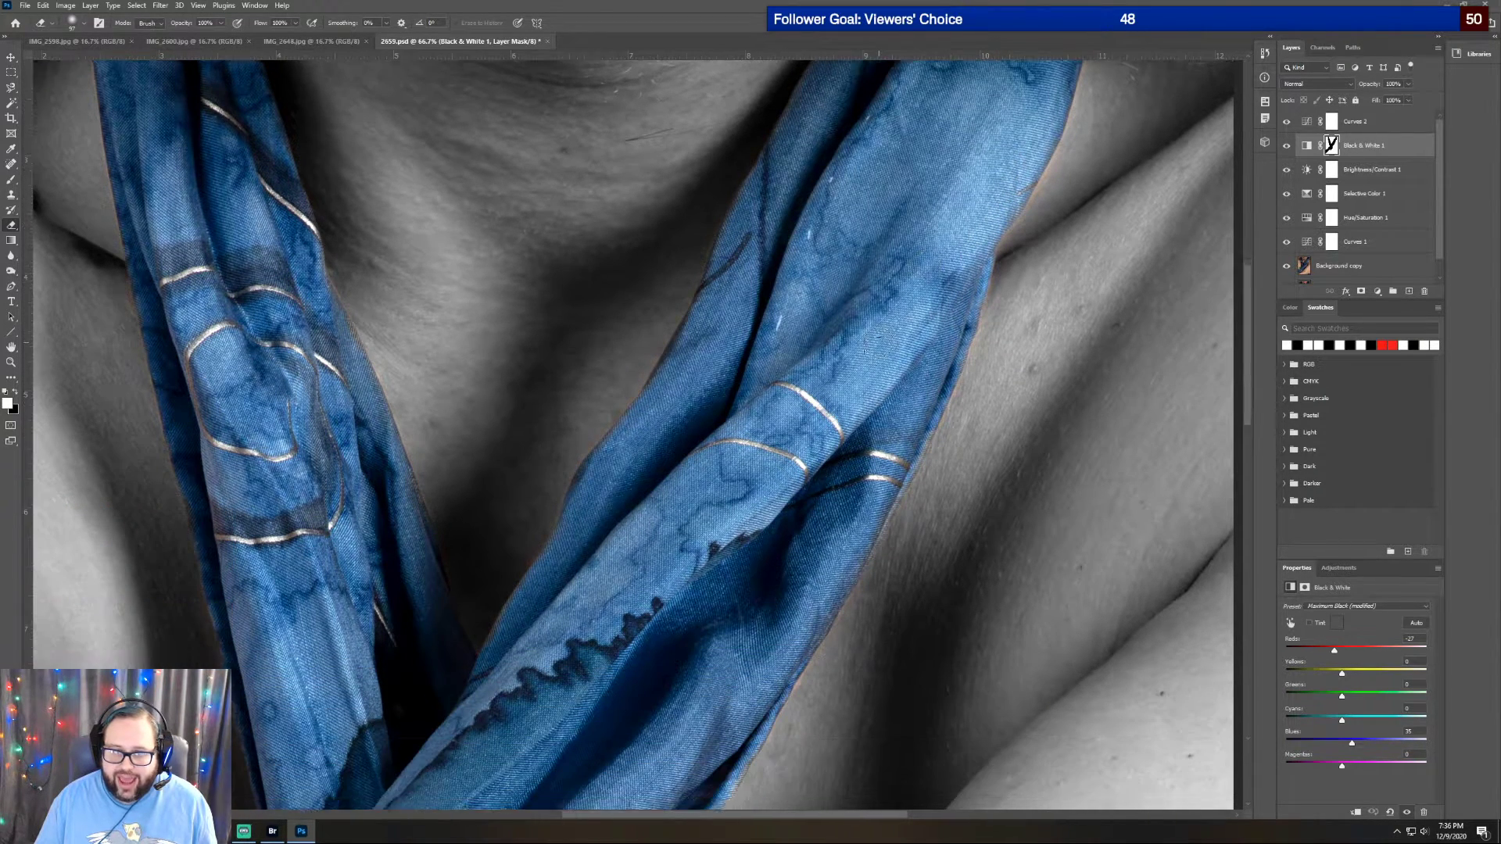
scroll(876, 358, down, 2)
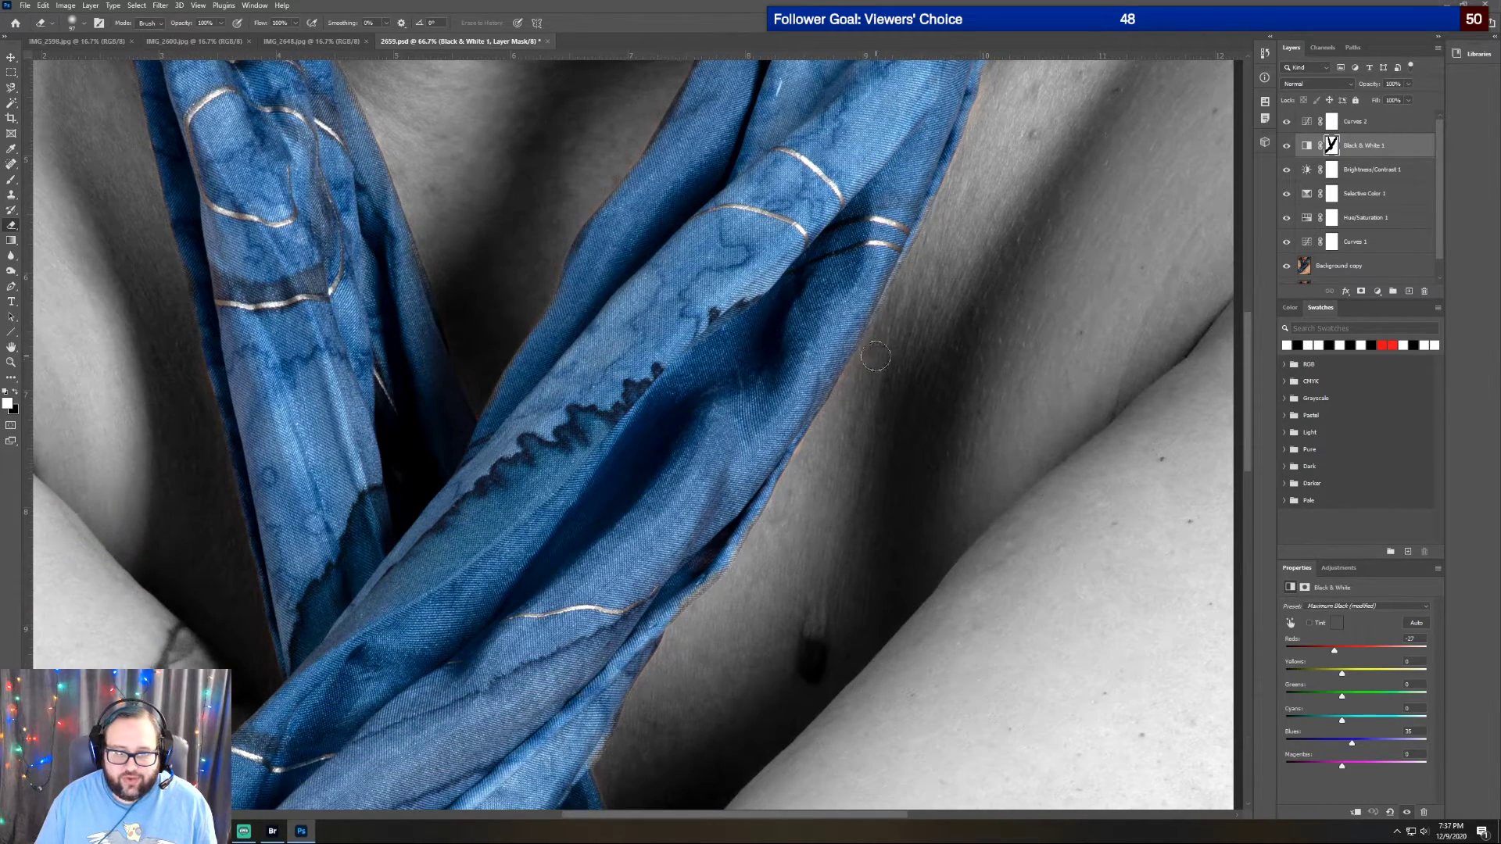
scroll(719, 149, down, 3)
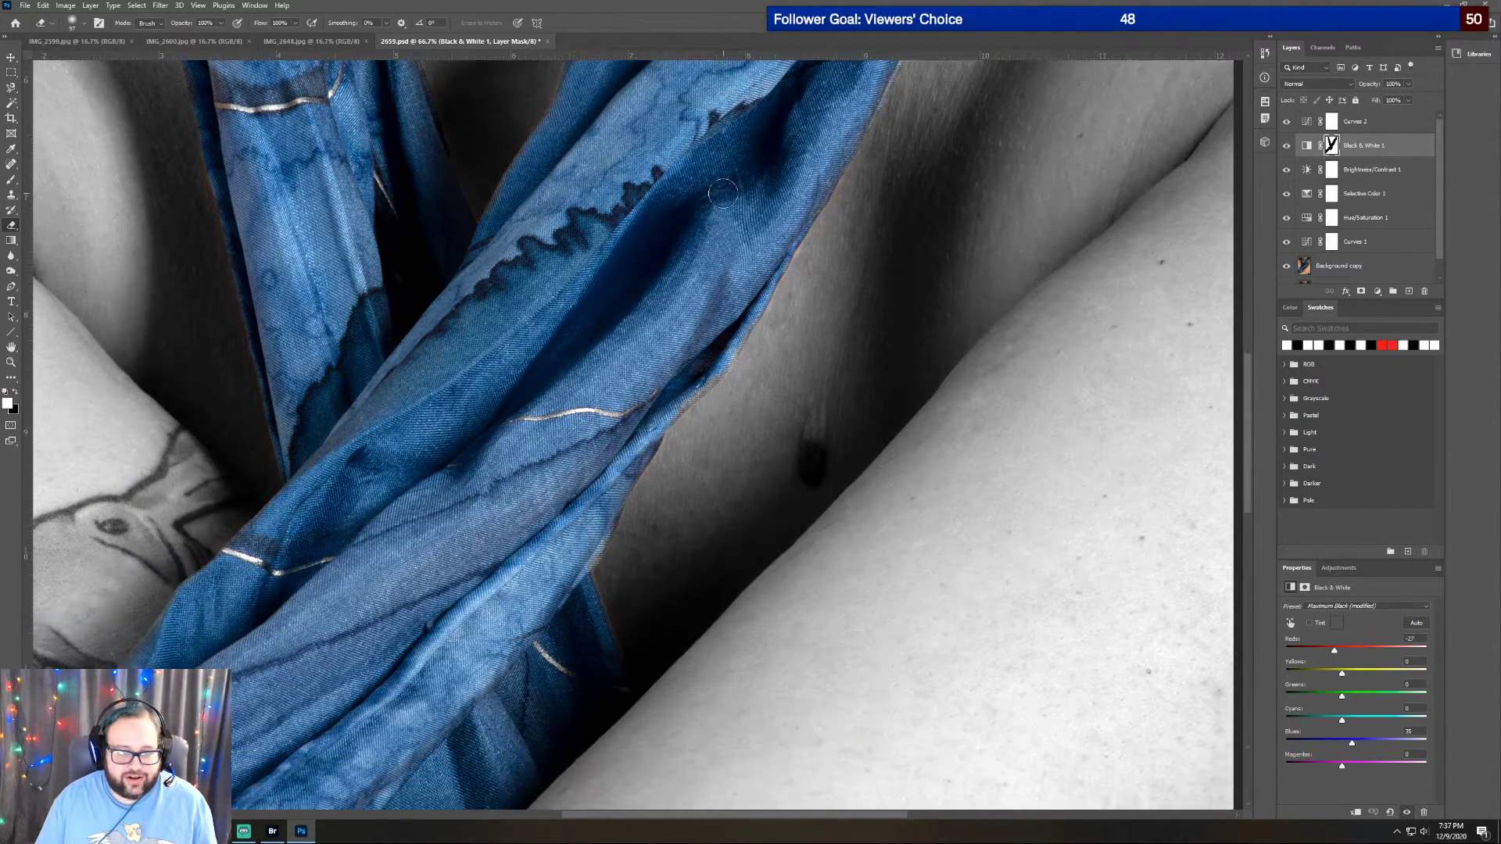
scroll(724, 193, down, 1)
scroll(723, 193, down, 1)
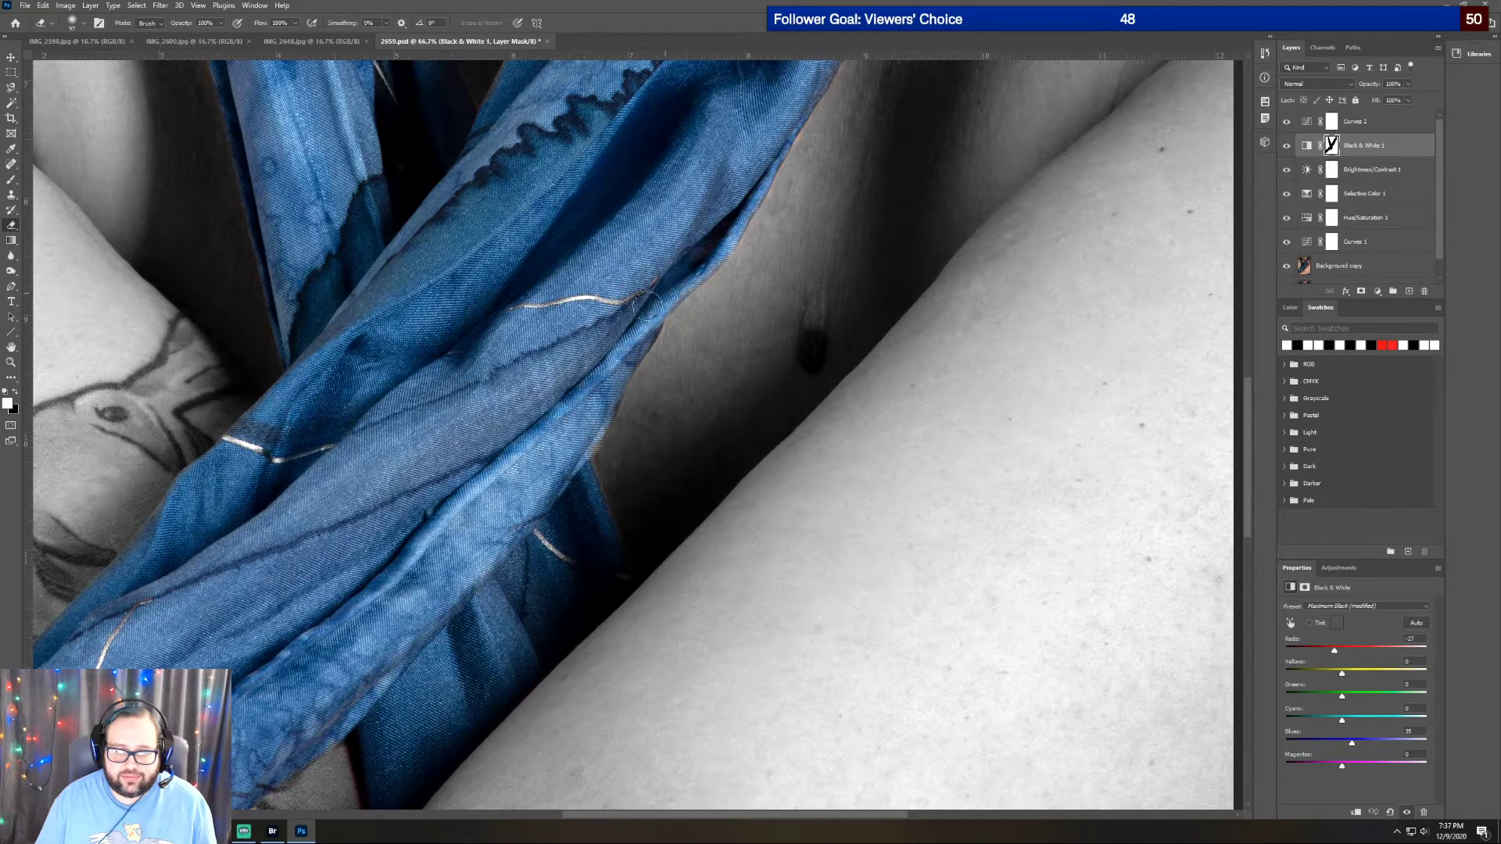
scroll(633, 434, down, 3)
scroll(633, 435, up, 6)
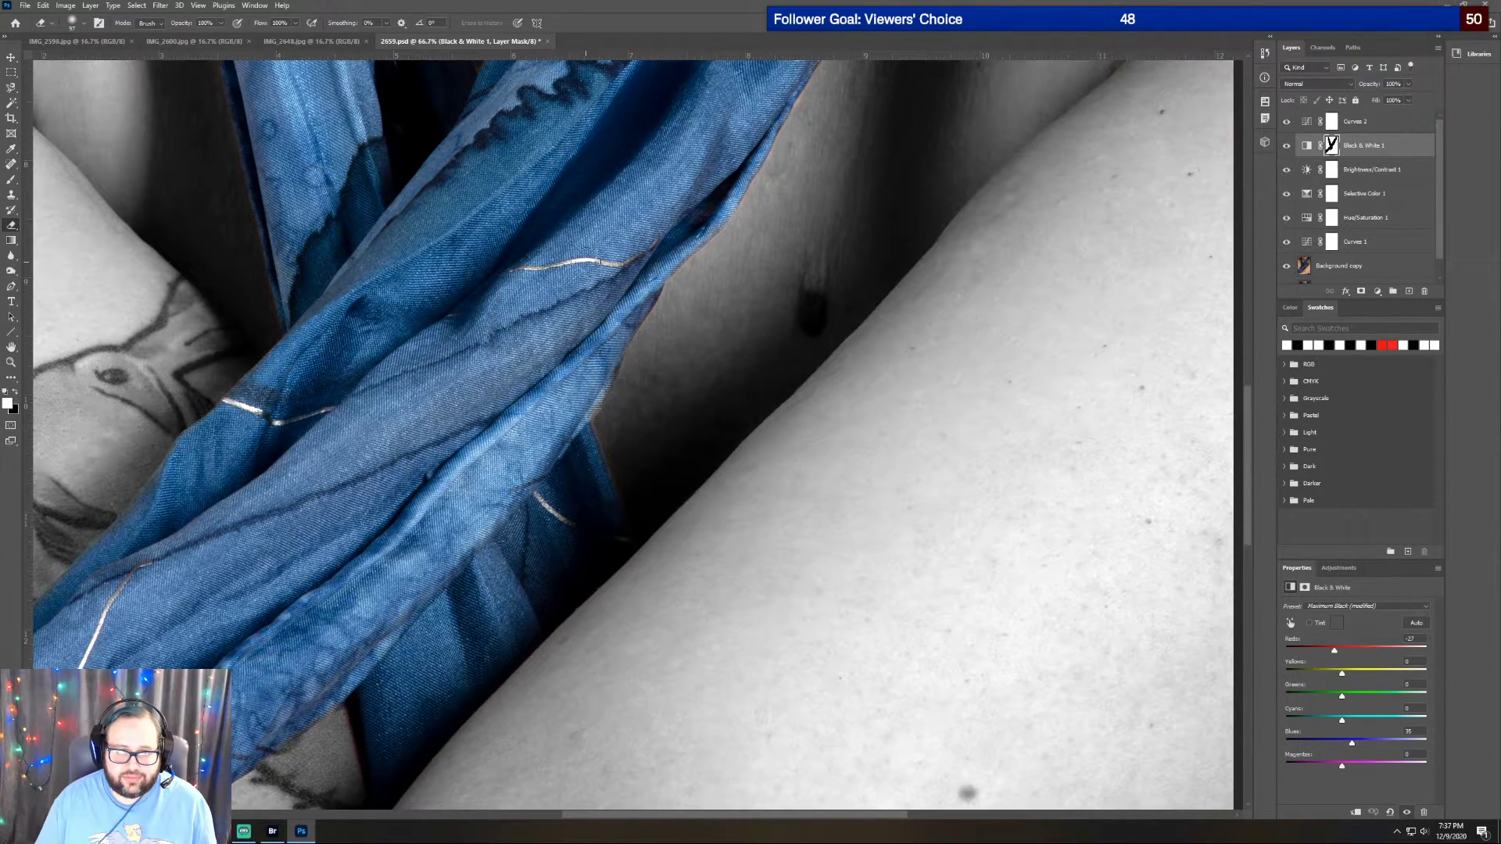
scroll(693, 288, up, 10)
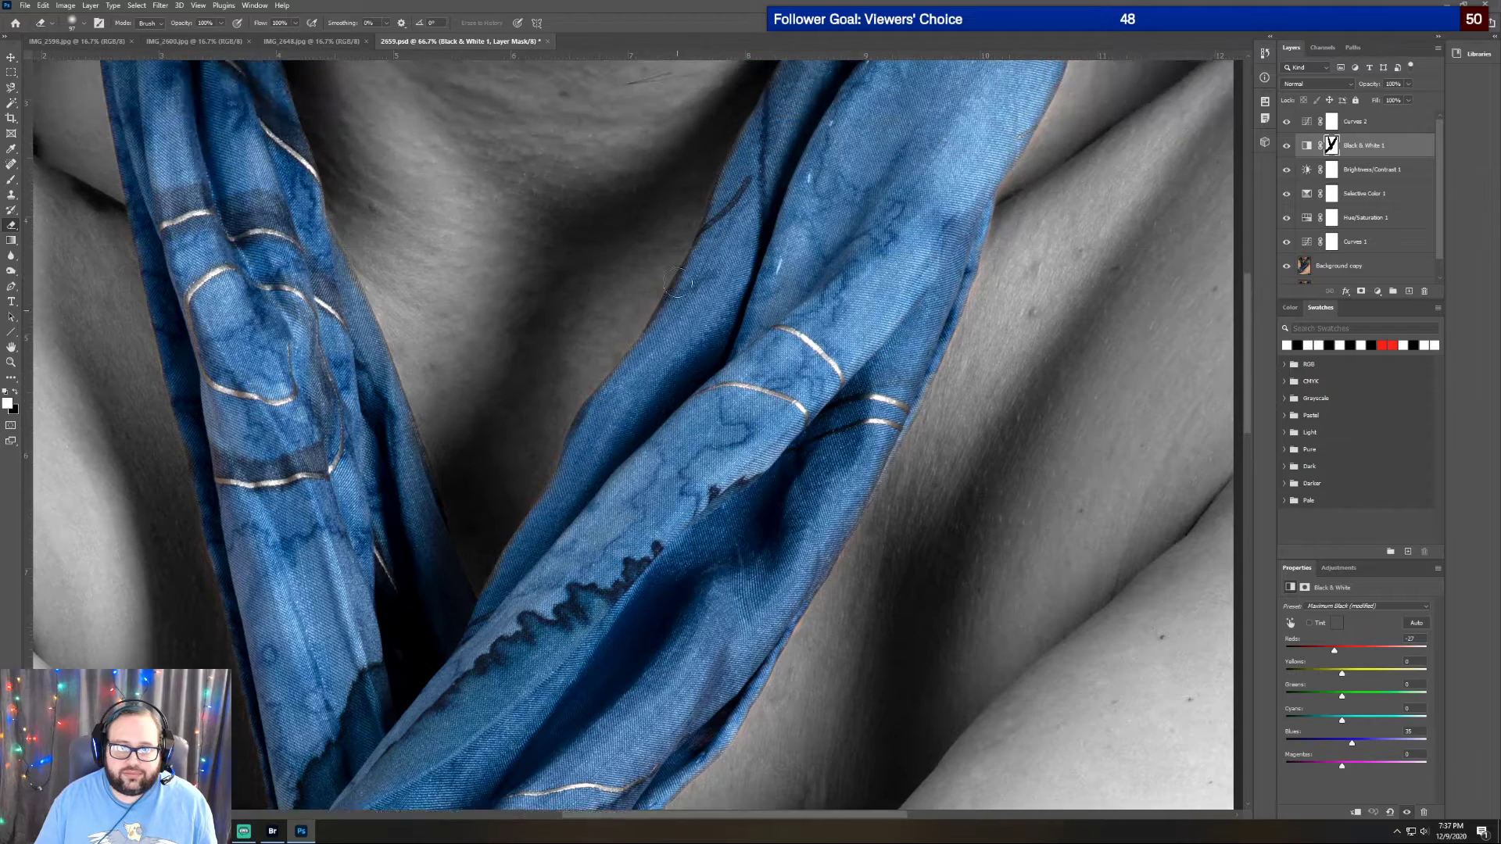
scroll(694, 289, up, 10)
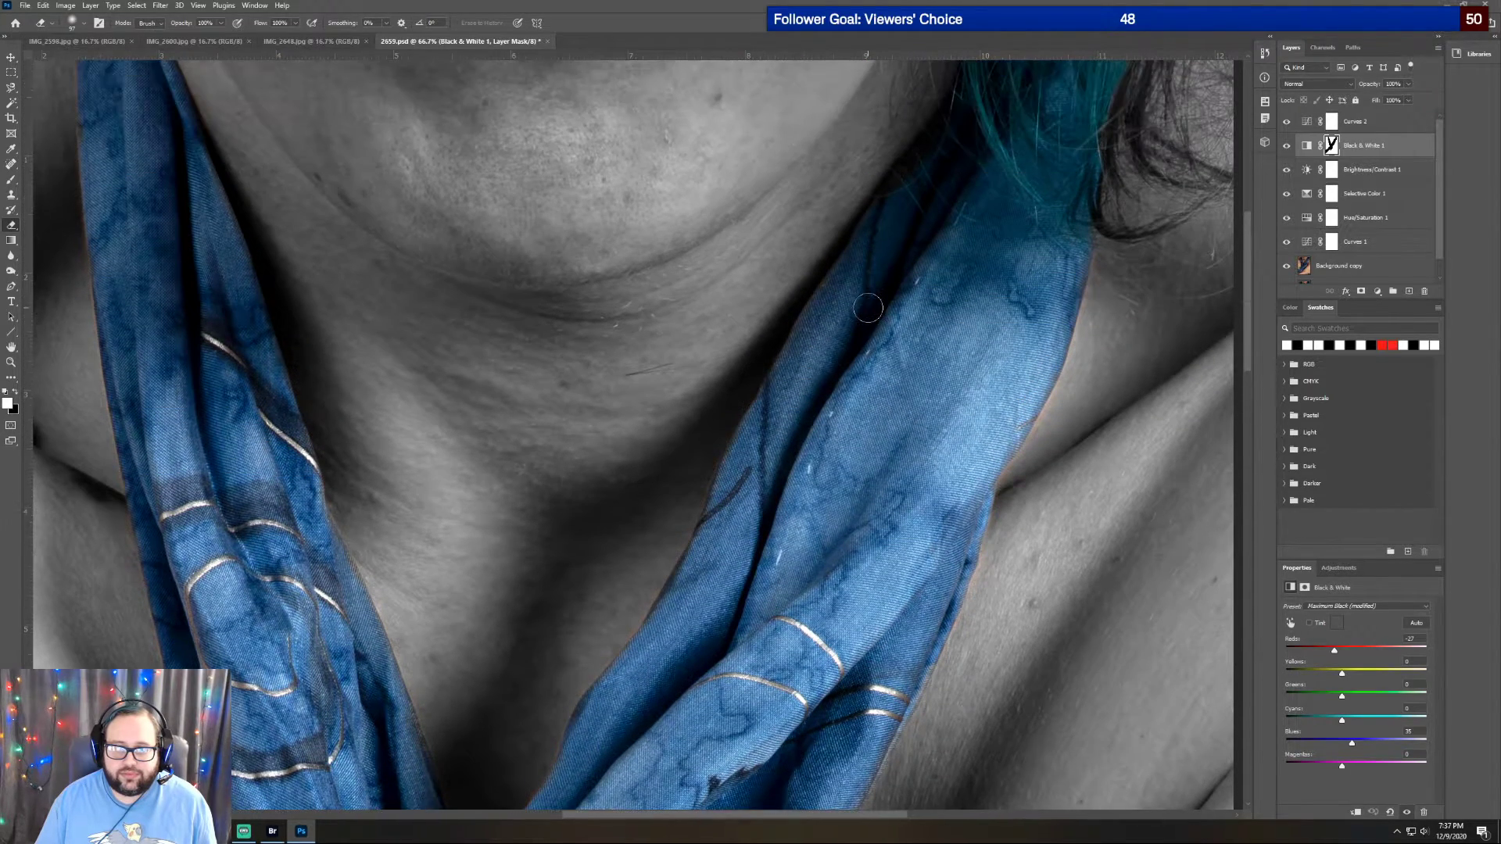
Examine the teal hair and the upper parts of both neck strands for areas where the color masking still needs cleanup
scroll(880, 311, up, 2)
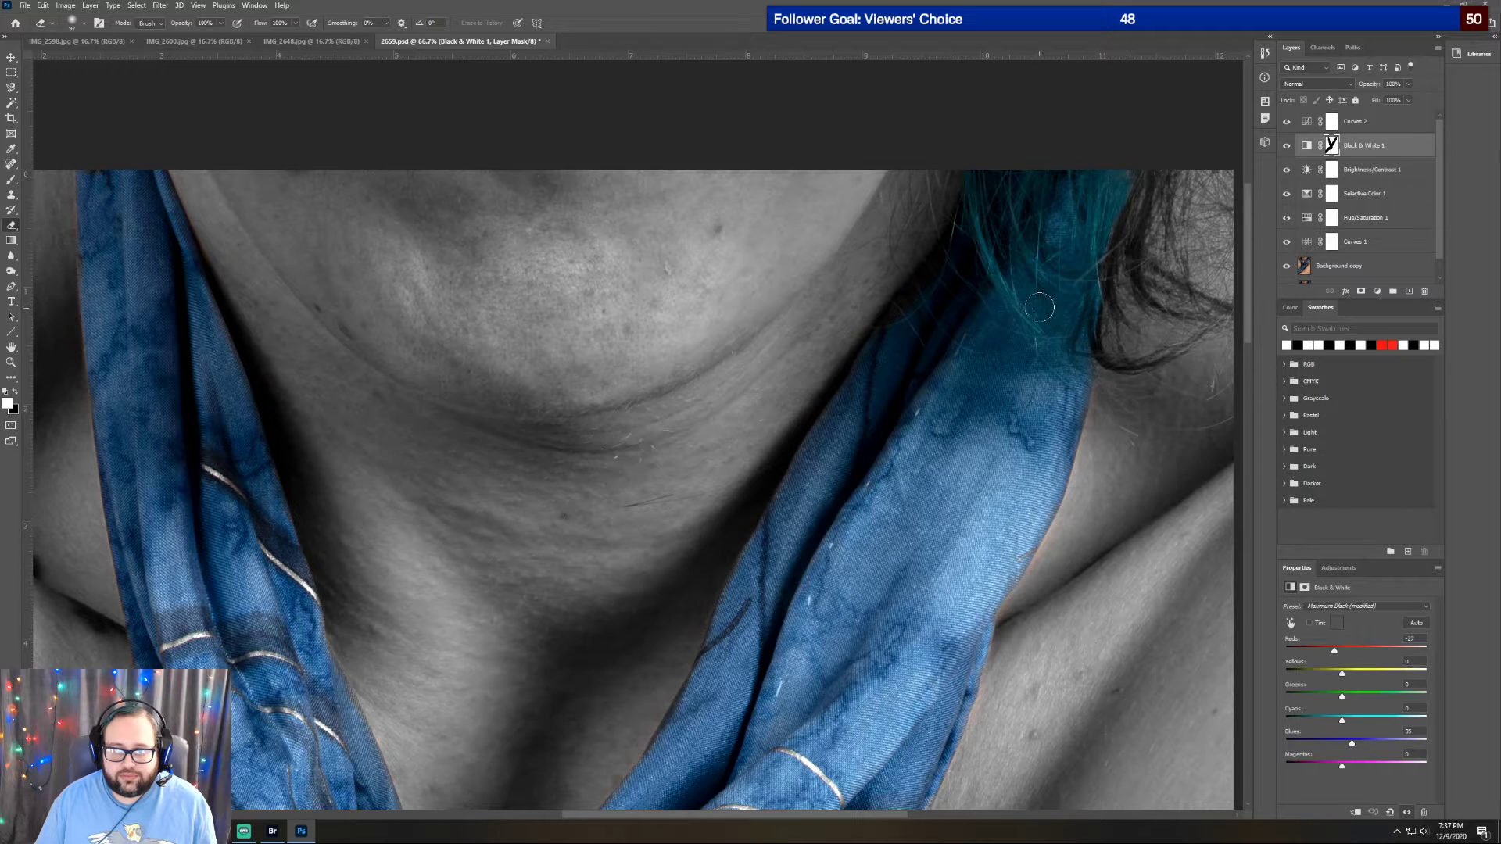
scroll(1040, 307, down, 3)
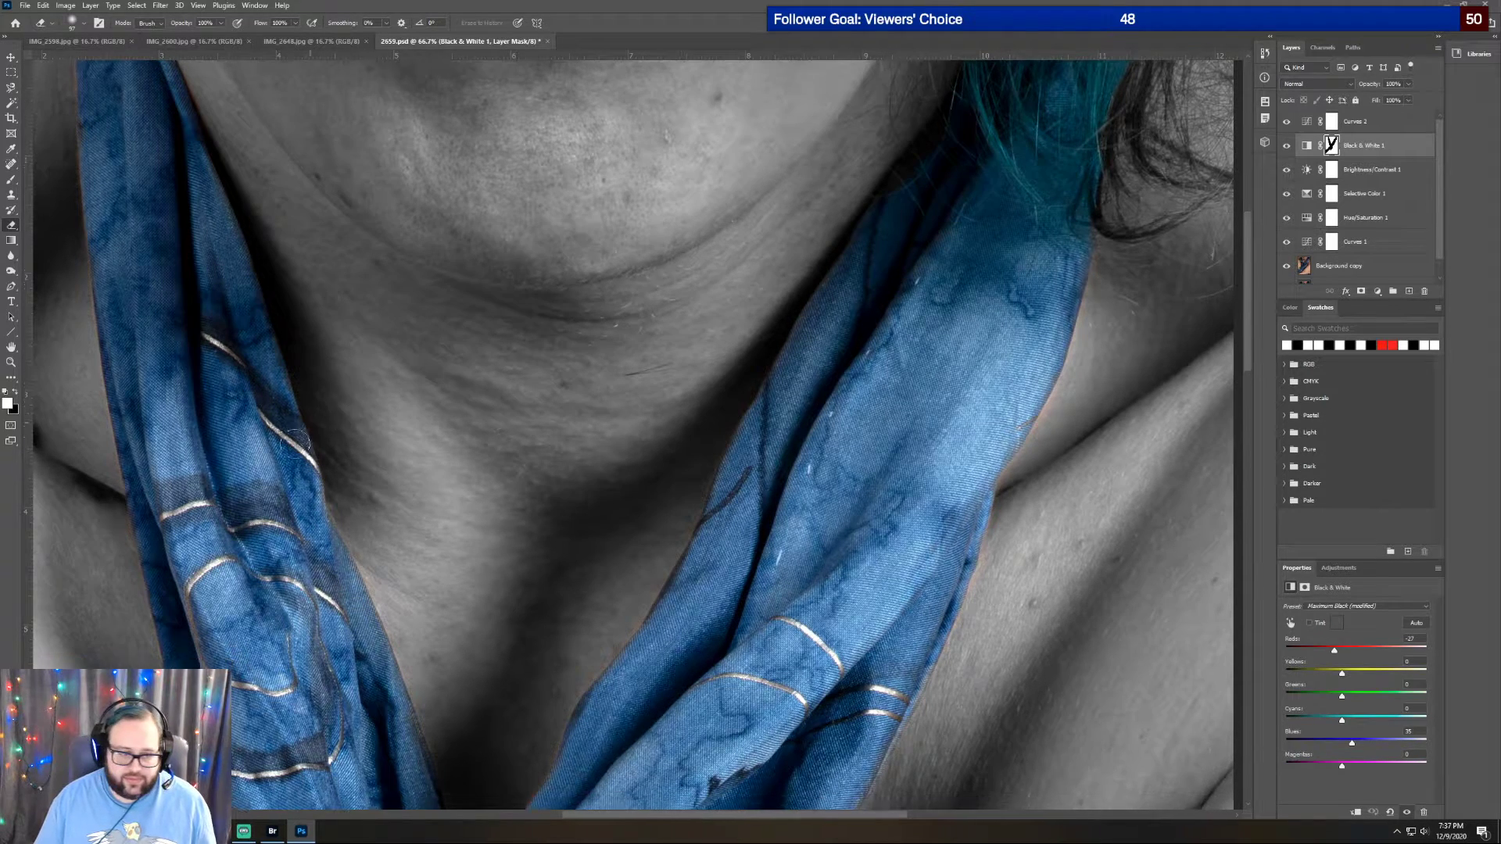
scroll(301, 442, down, 5)
scroll(632, 435, down, 1)
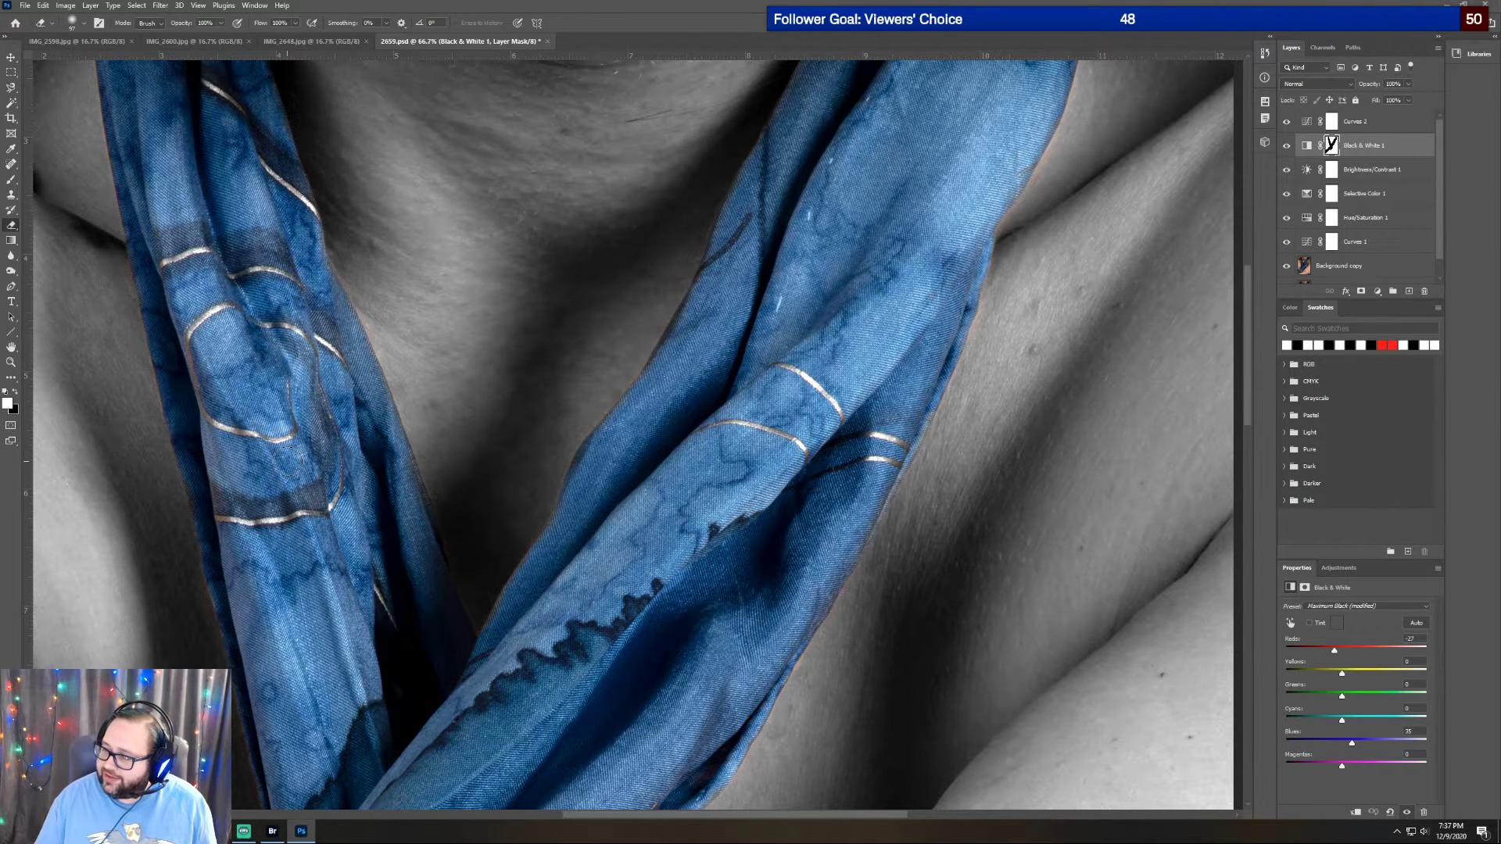
scroll(293, 461, down, 5)
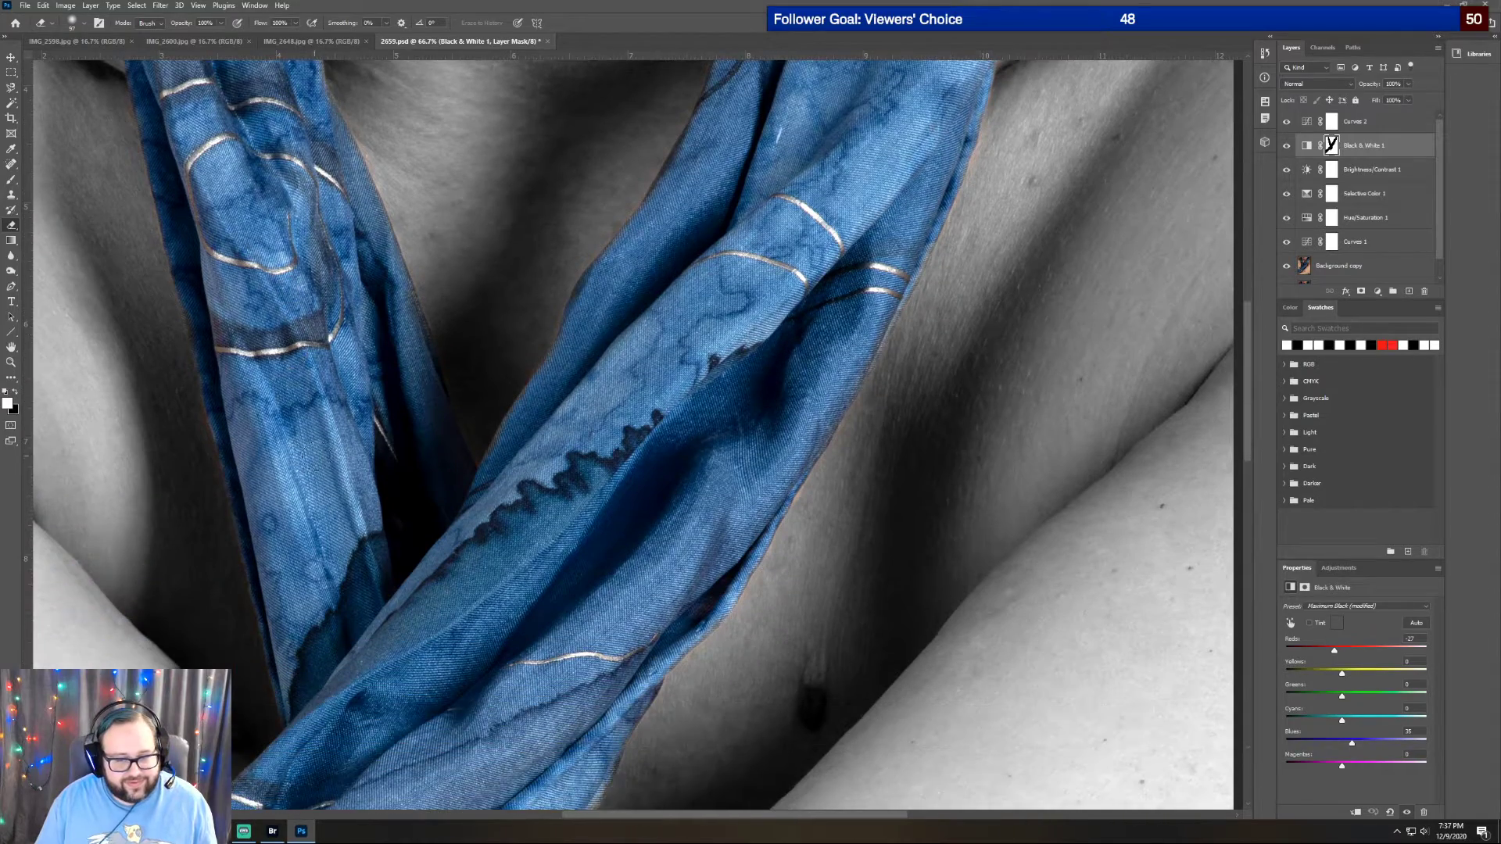
scroll(357, 455, up, 6)
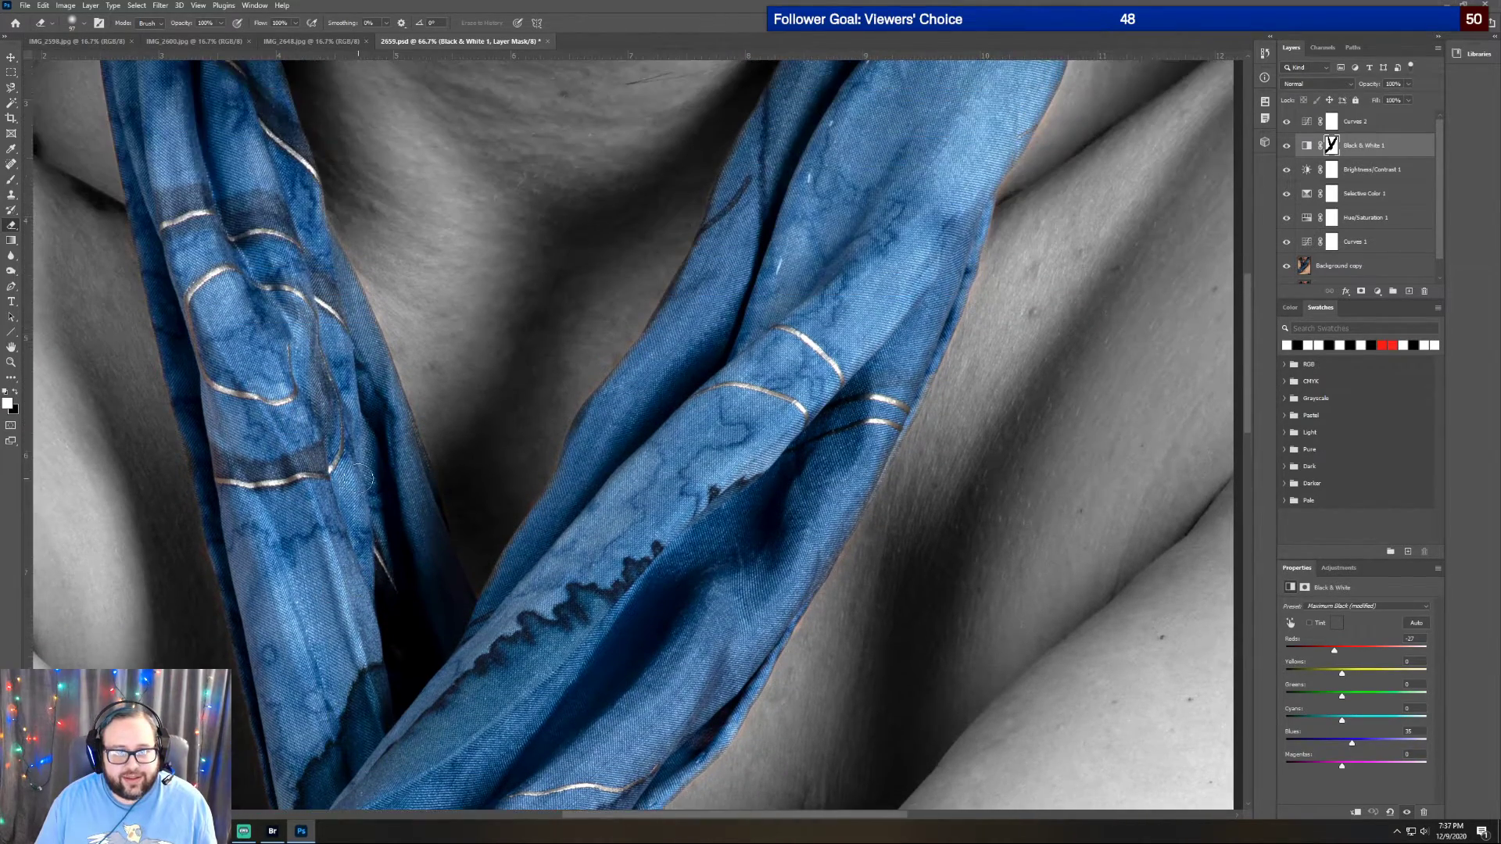
scroll(361, 483, up, 2)
scroll(361, 482, down, 1)
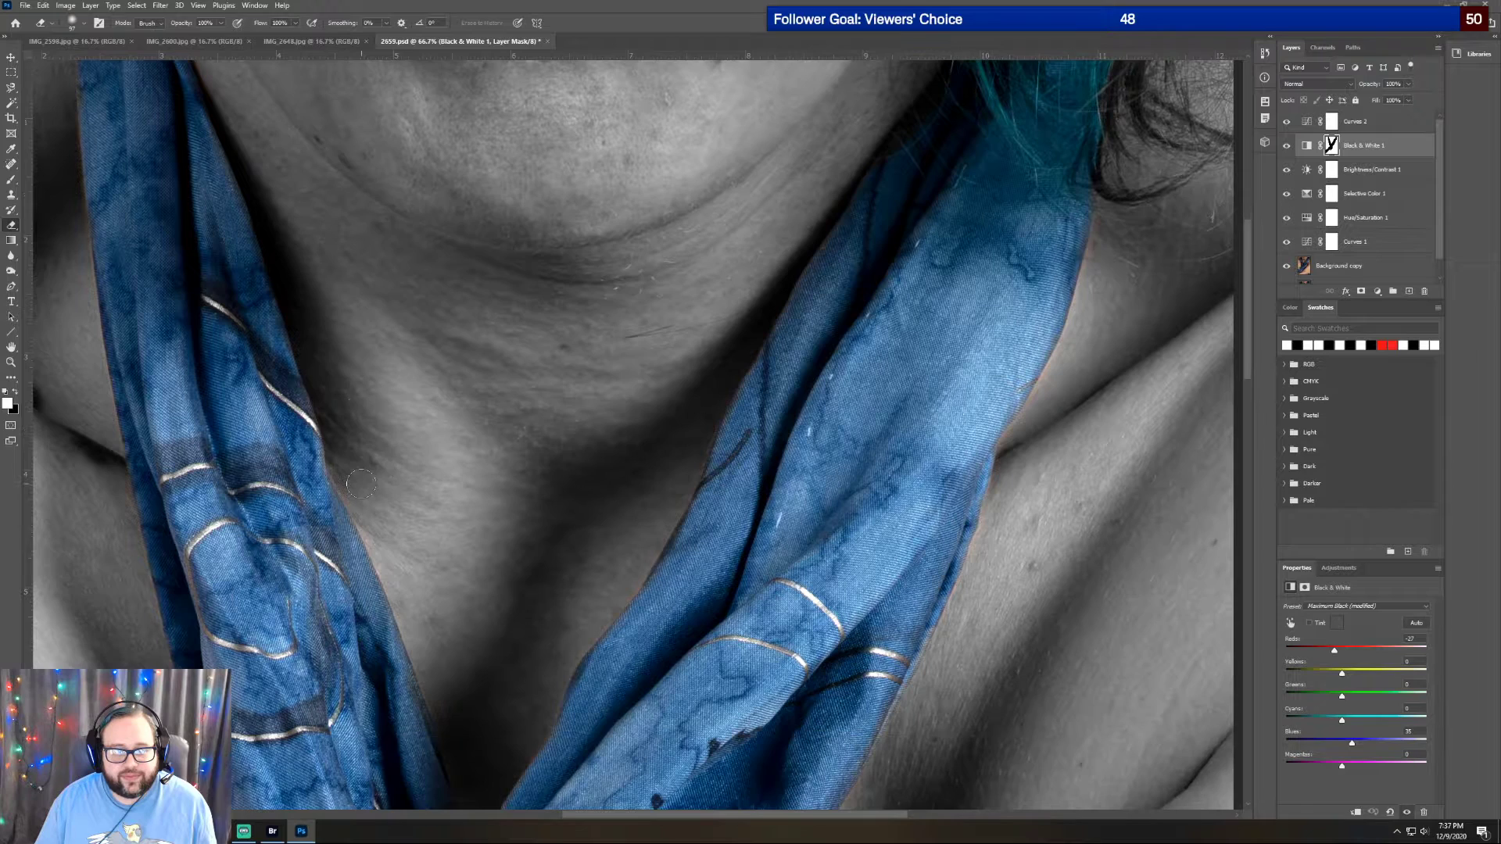
scroll(1012, 443, down, 2)
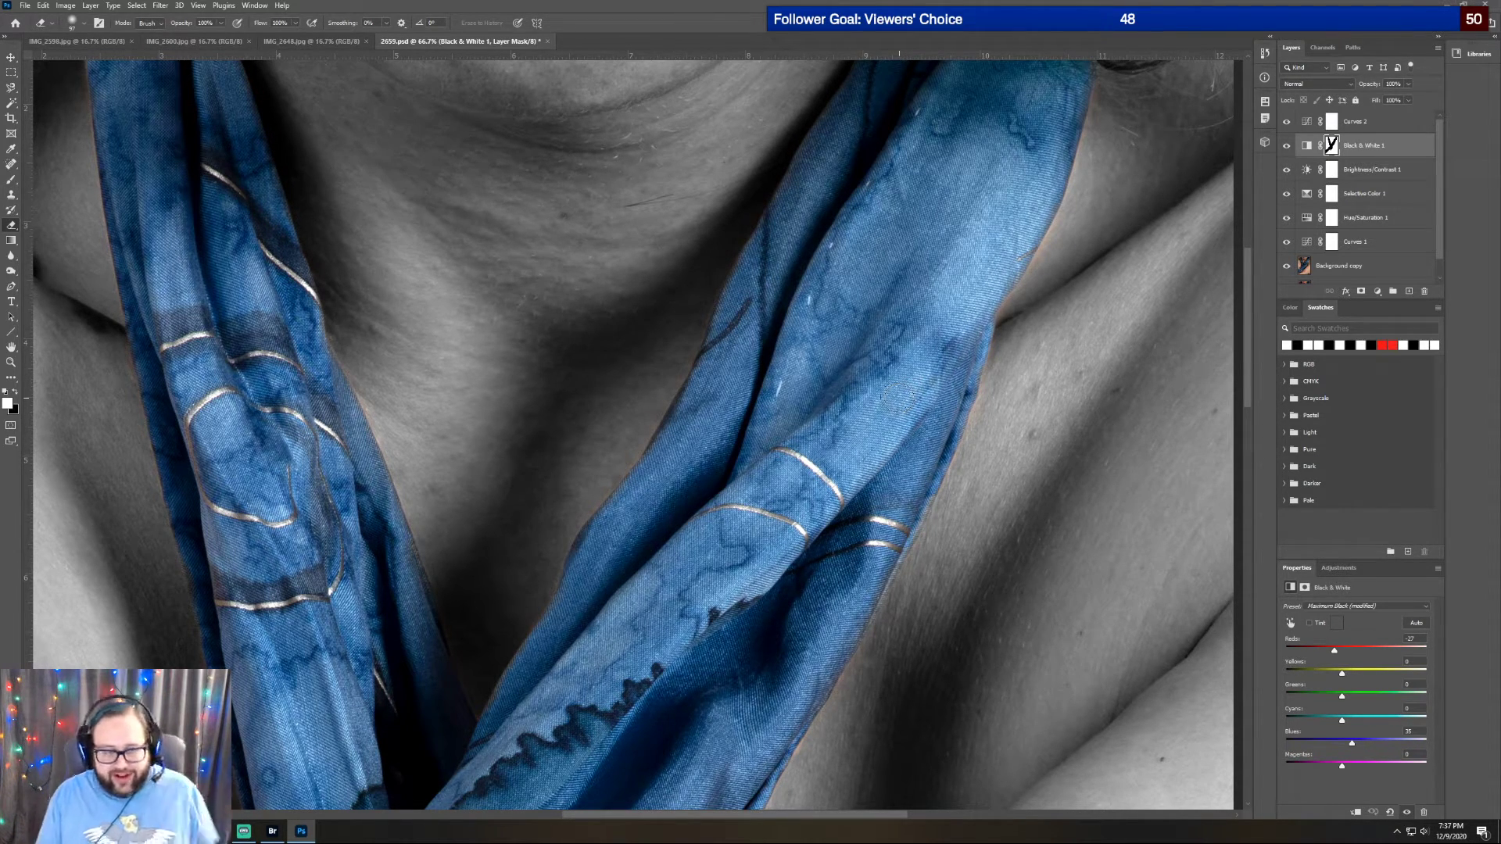
scroll(610, 232, down, 2)
scroll(610, 232, up, 6)
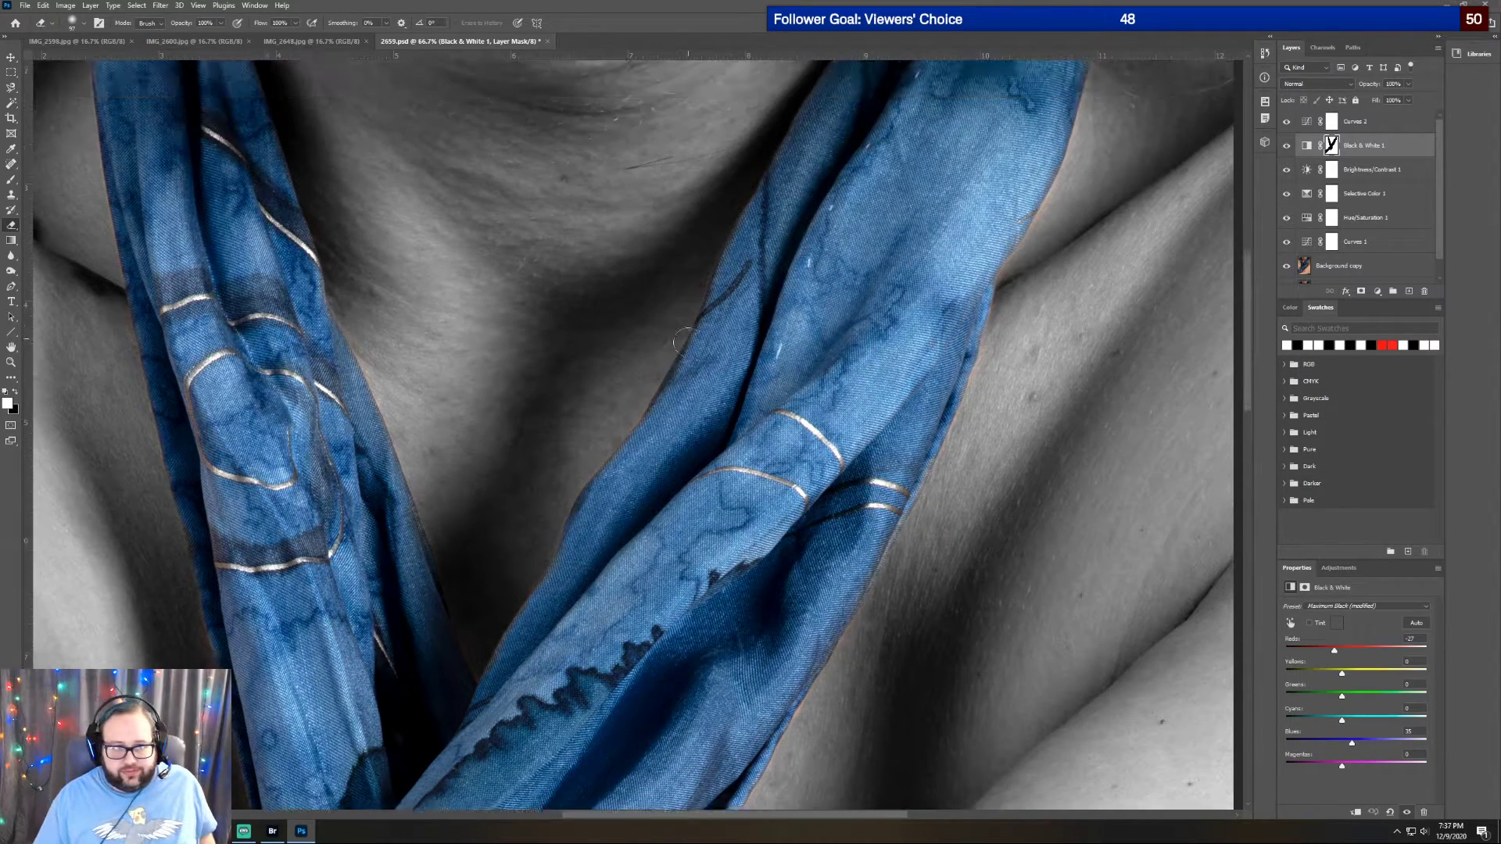
scroll(669, 367, up, 2)
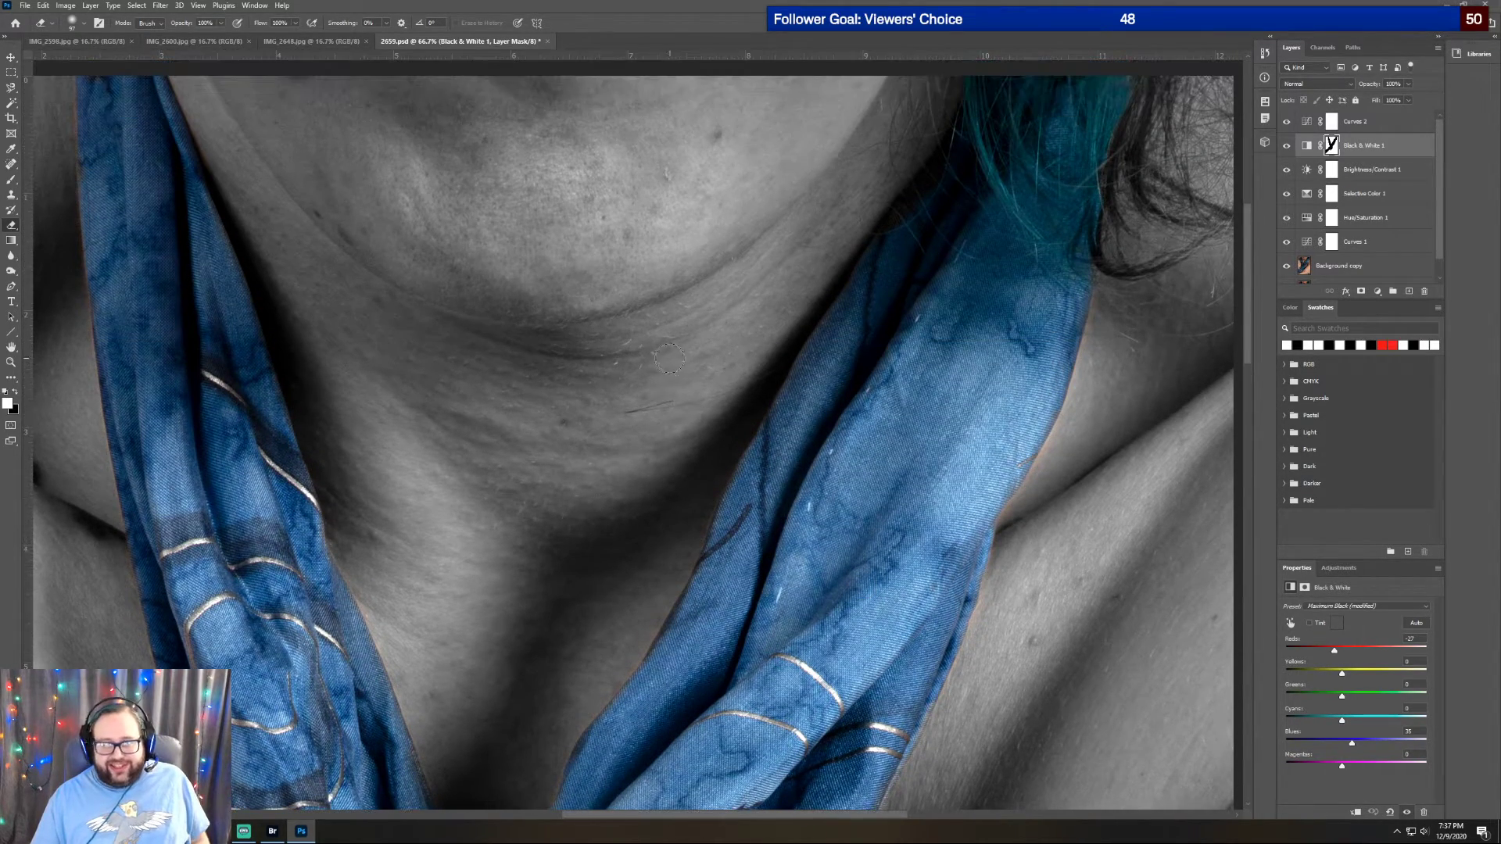
scroll(669, 359, down, 3)
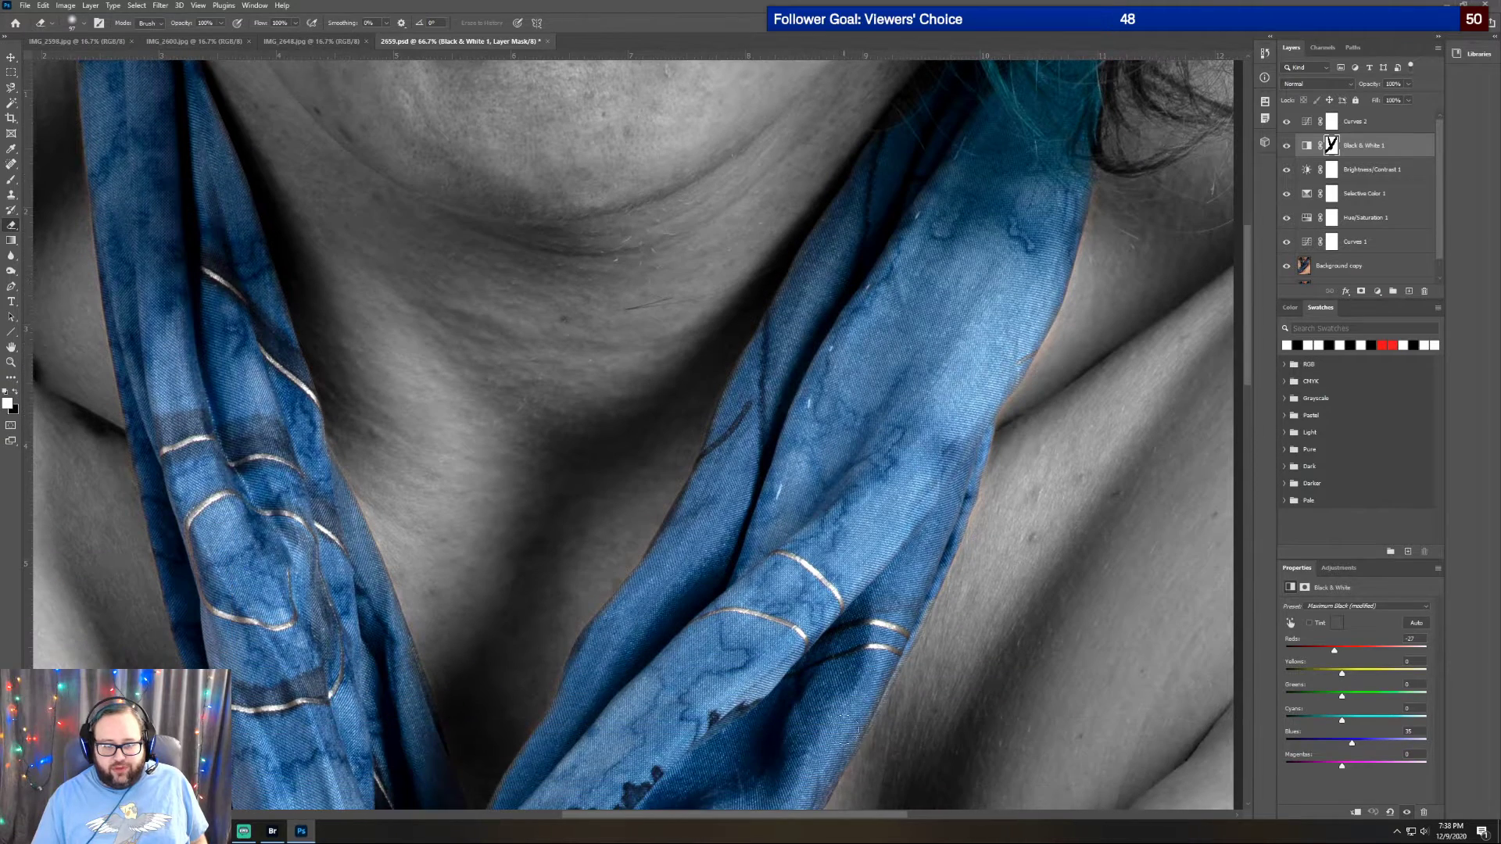
Examine the left neck strand's outer edge down to the knot beside the arm tattoo for remaining mask flaws
drag(867, 816, 668, 815)
scroll(672, 701, down, 2)
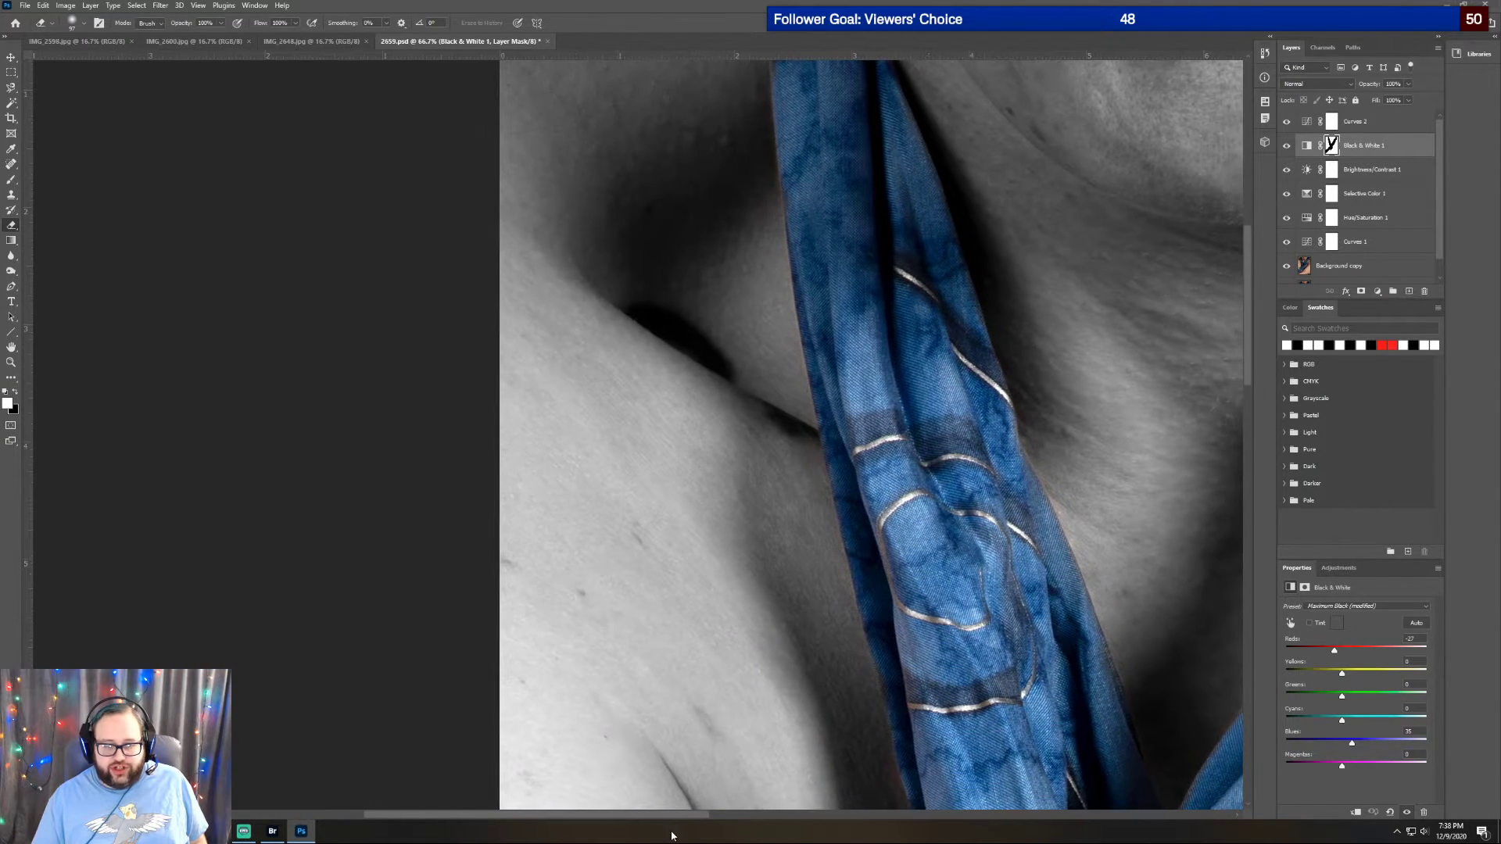
scroll(673, 702, down, 10)
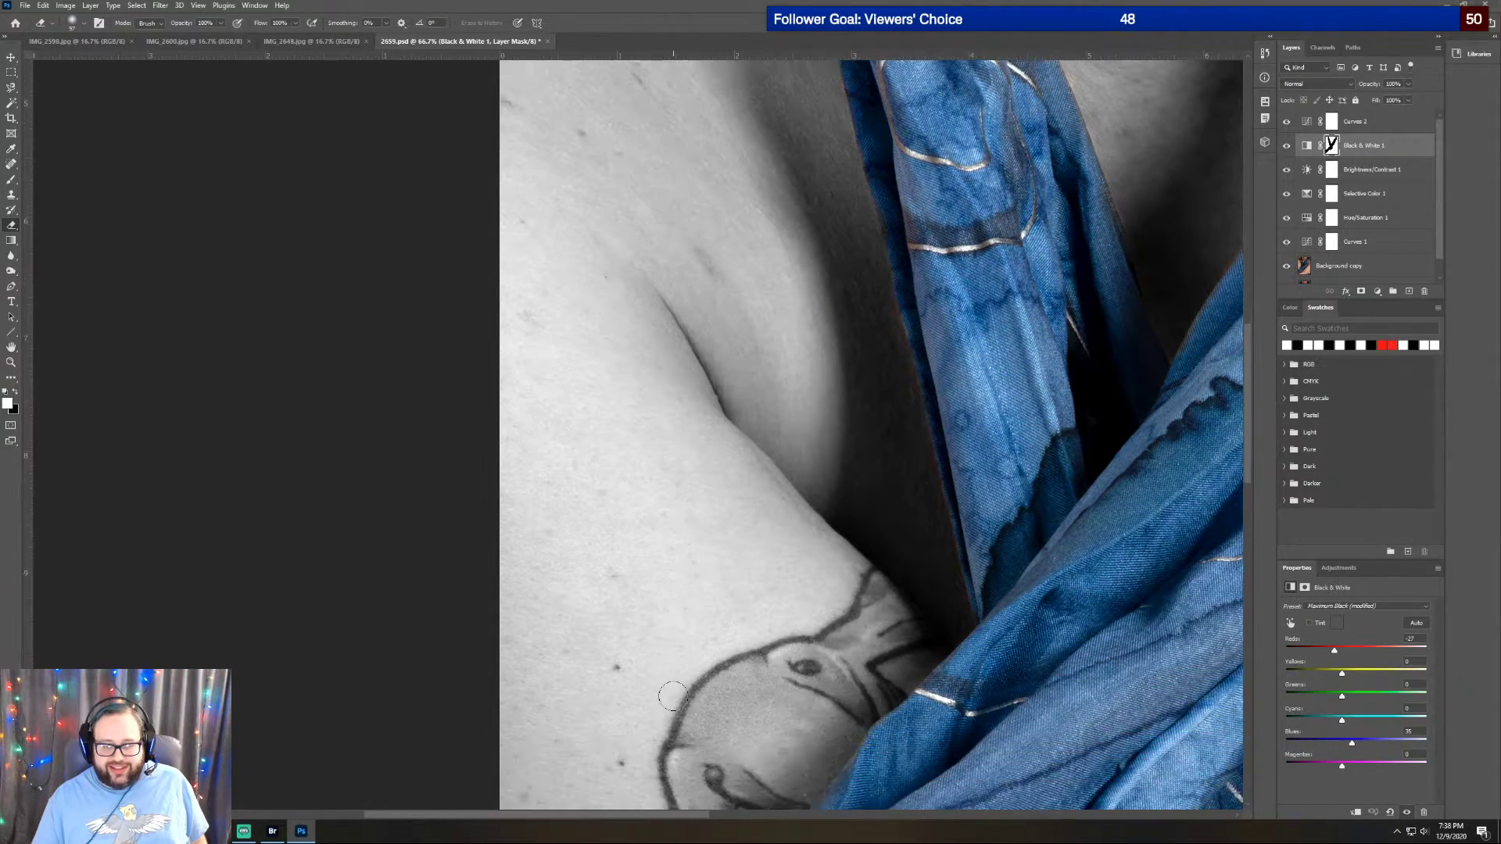
scroll(674, 696, down, 2)
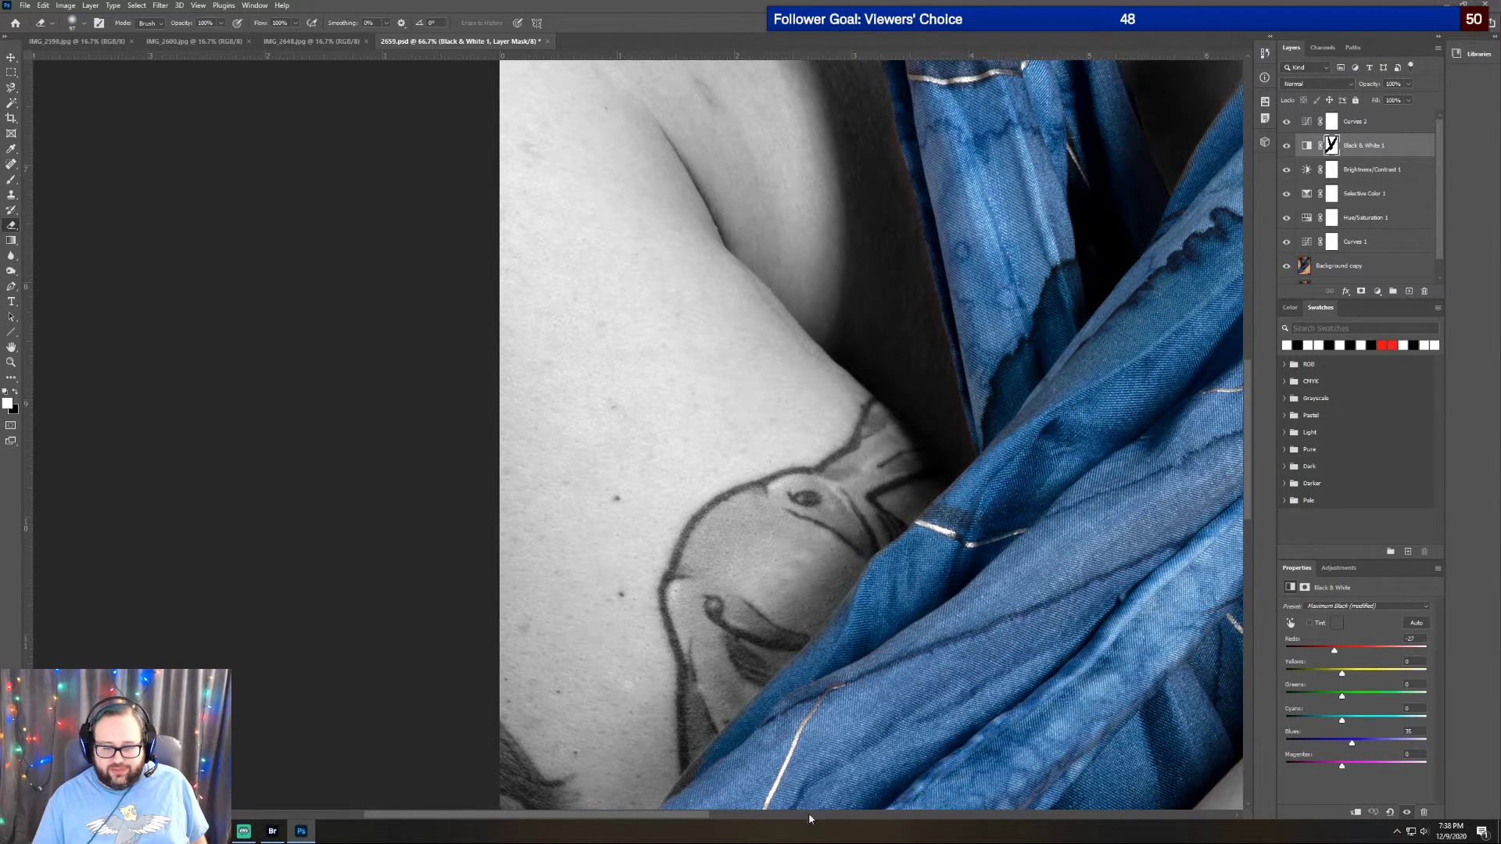
Inspect the blue scarf's masked edges and the rest of the photo for fabric still missing its colour
drag(704, 816, 914, 816)
scroll(552, 584, up, 9)
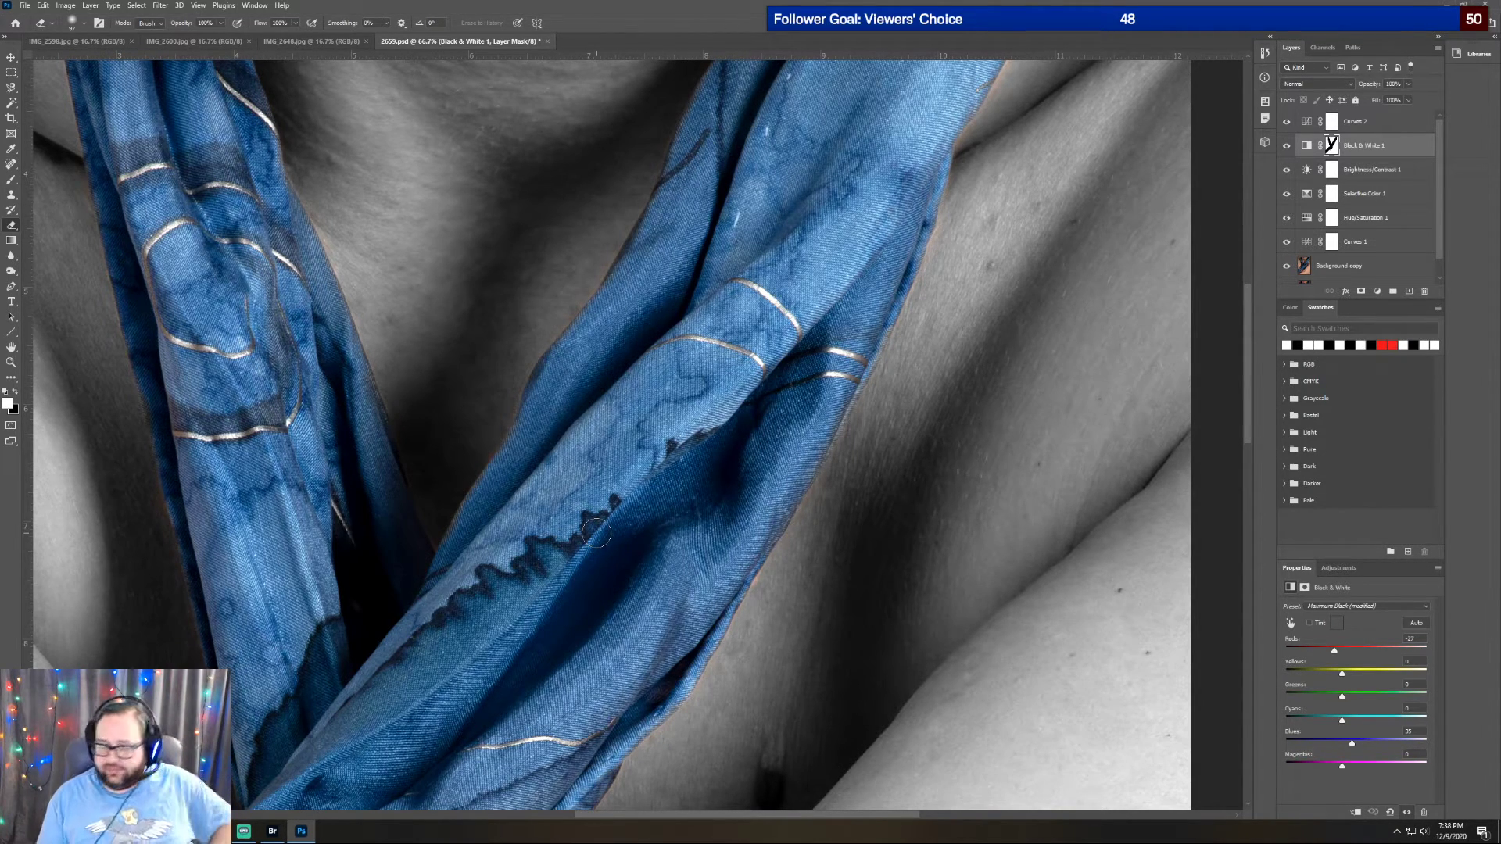
scroll(596, 534, down, 5)
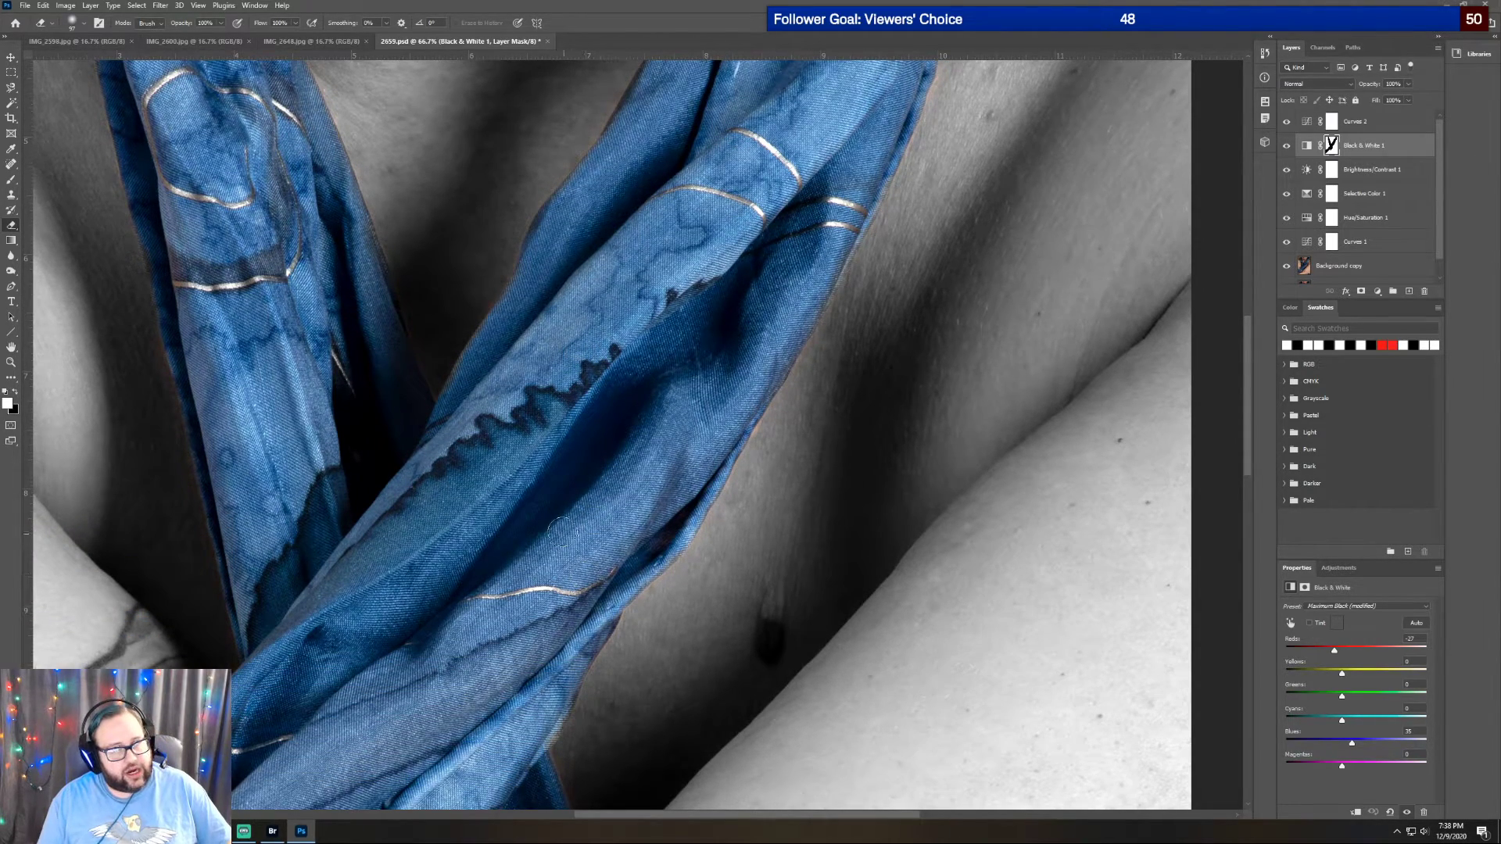
scroll(560, 533, down, 5)
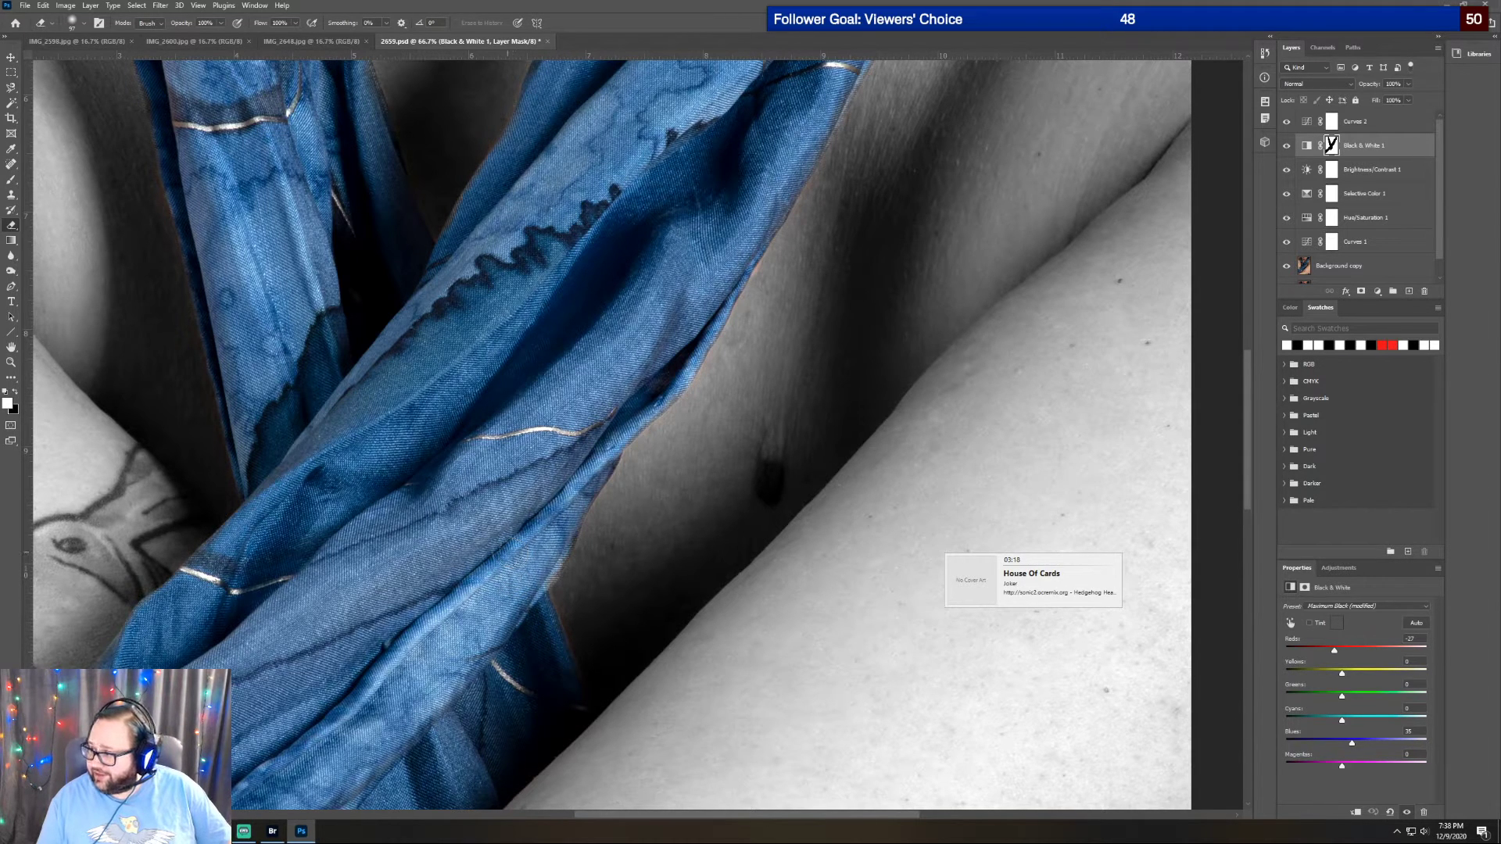
scroll(506, 552, down, 3)
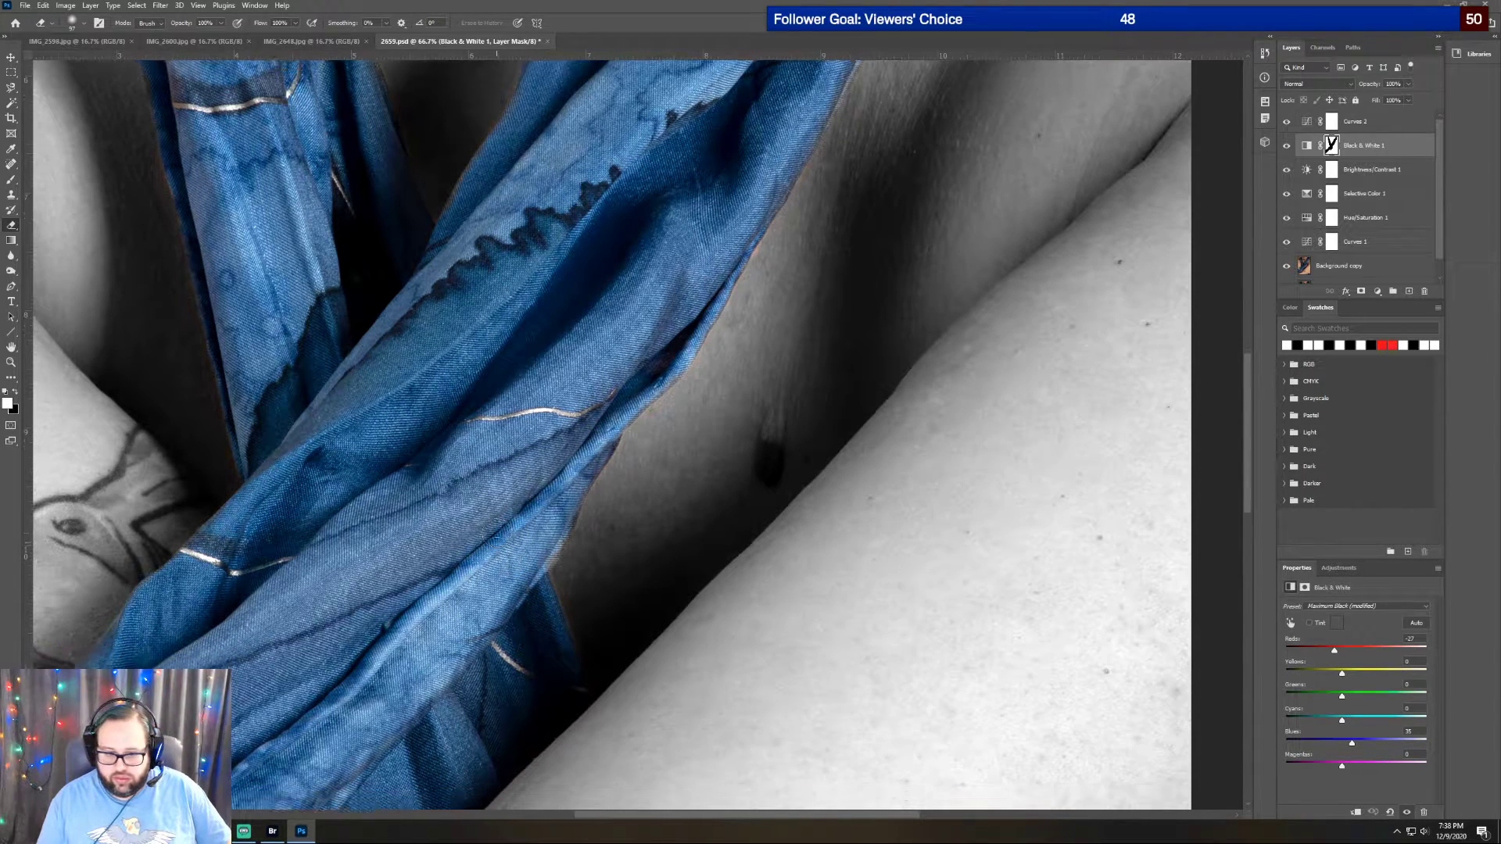
scroll(500, 551, down, 10)
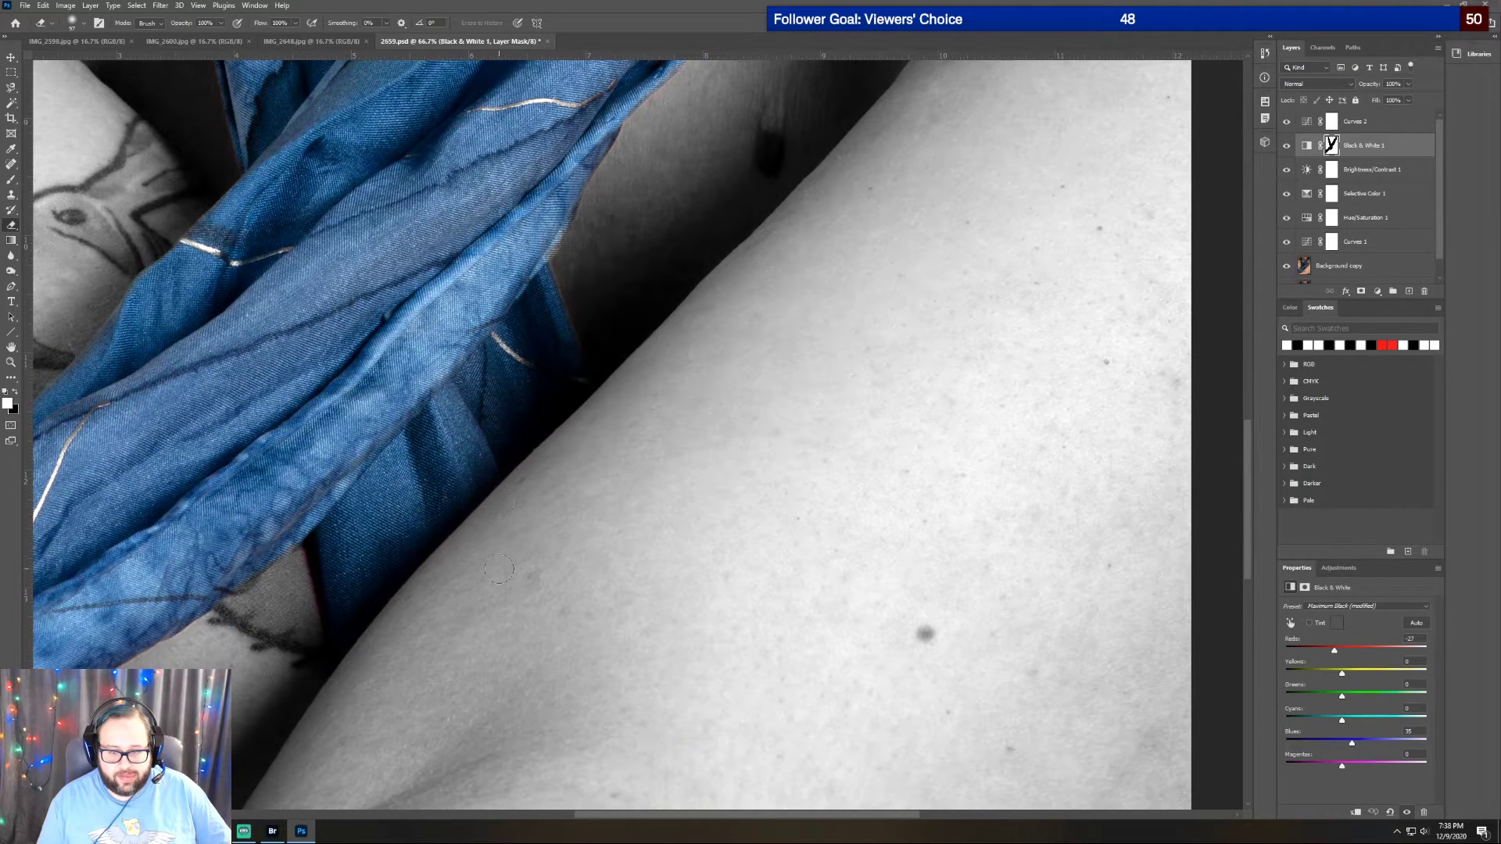
click(13, 362)
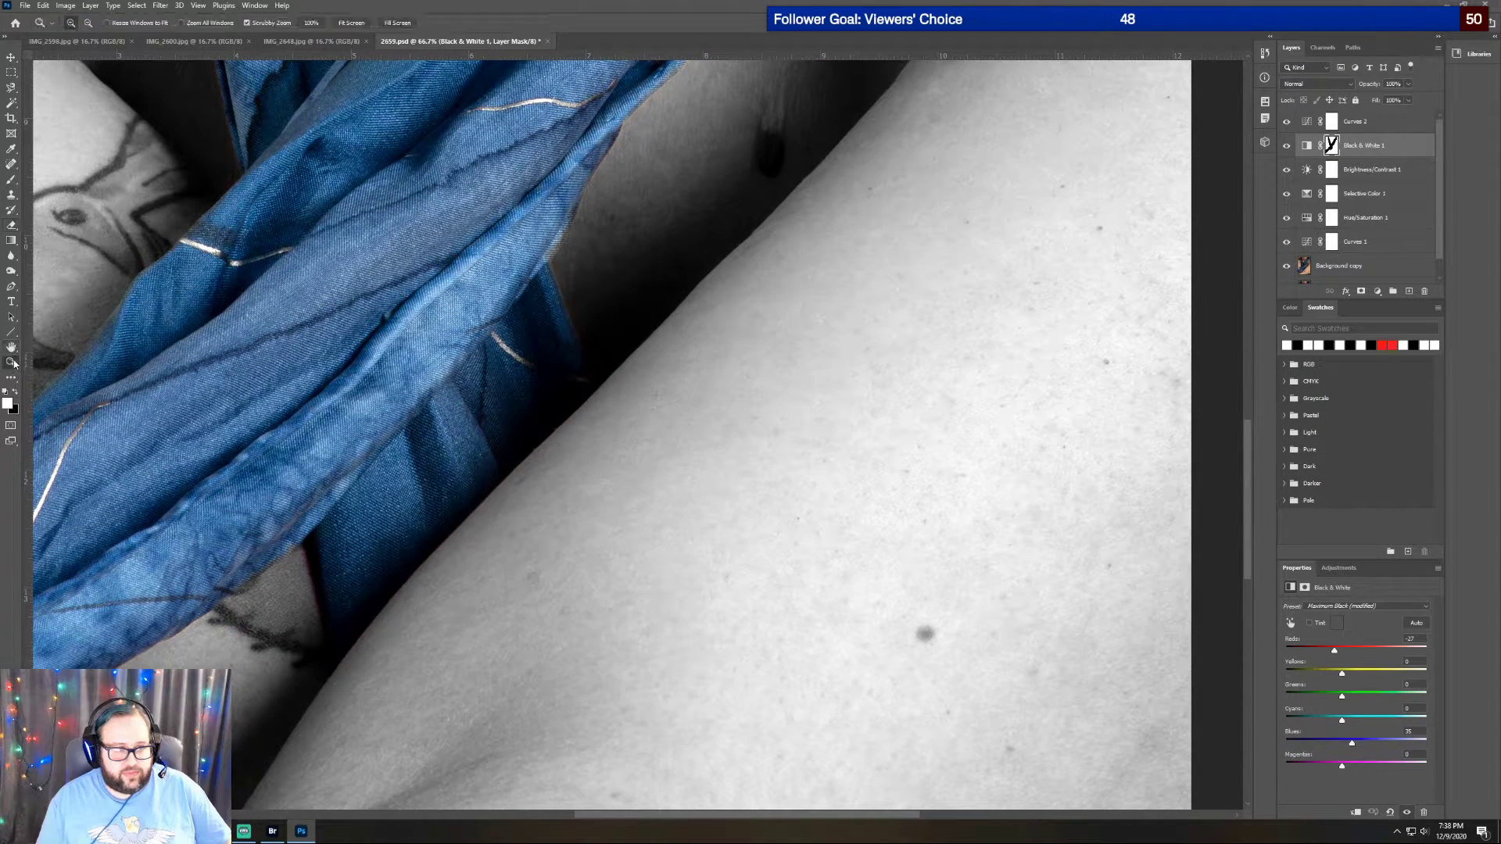
click(89, 23)
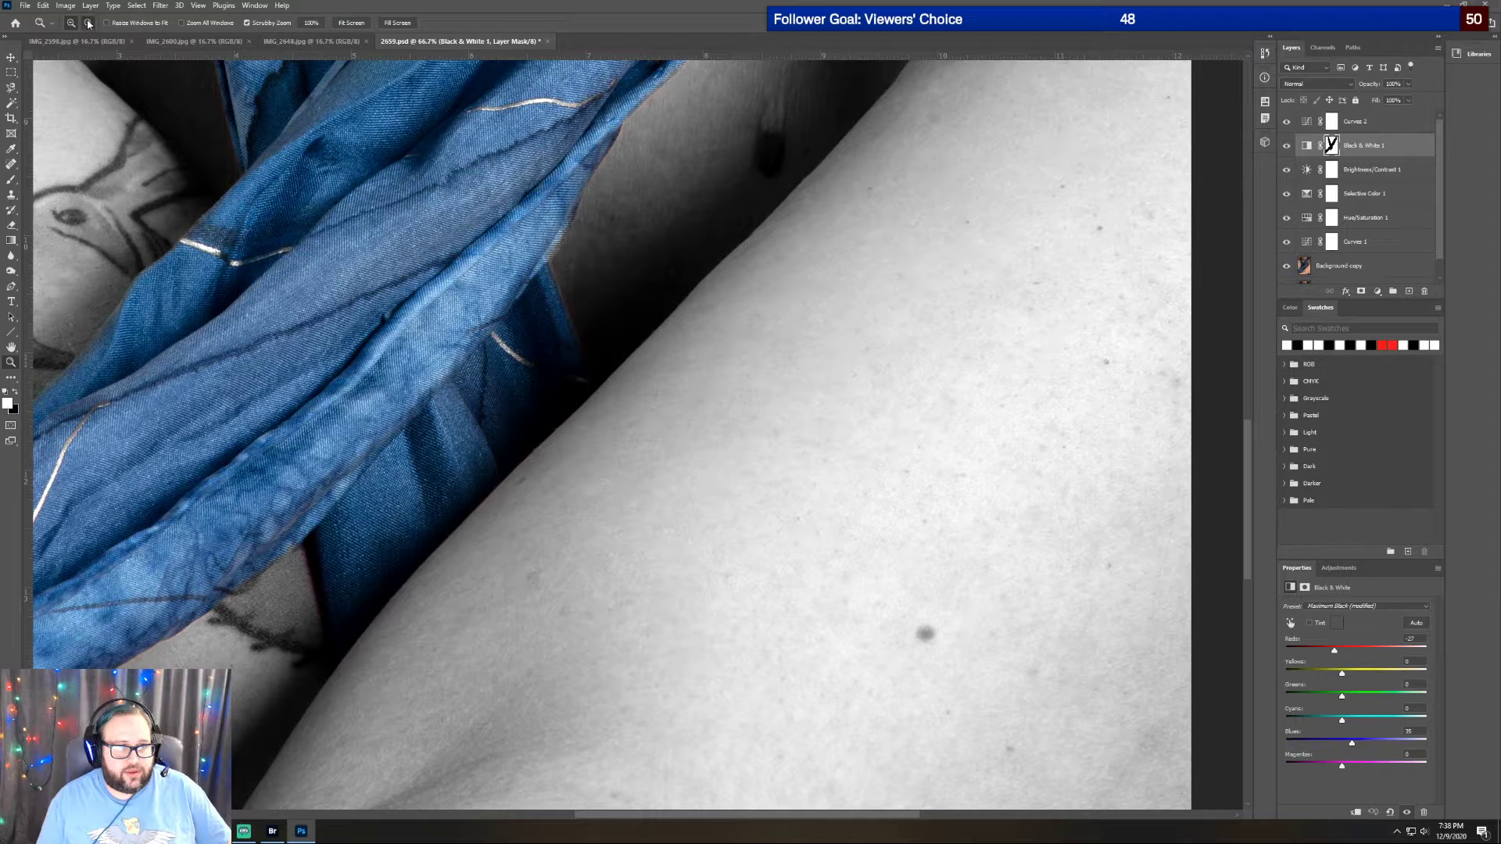
click(266, 305)
click(289, 352)
click(313, 399)
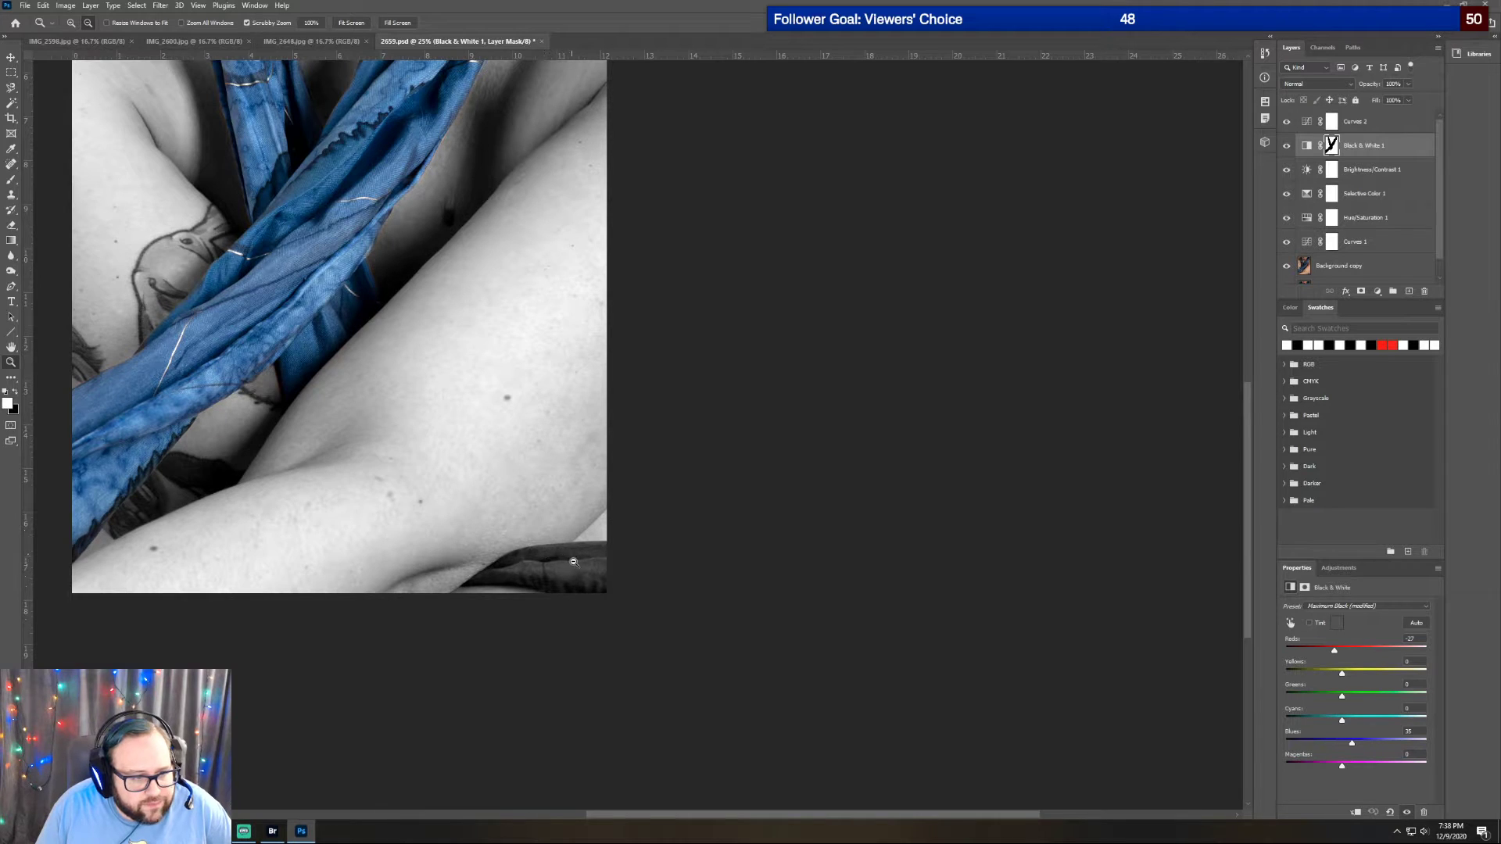
scroll(592, 569, up, 5)
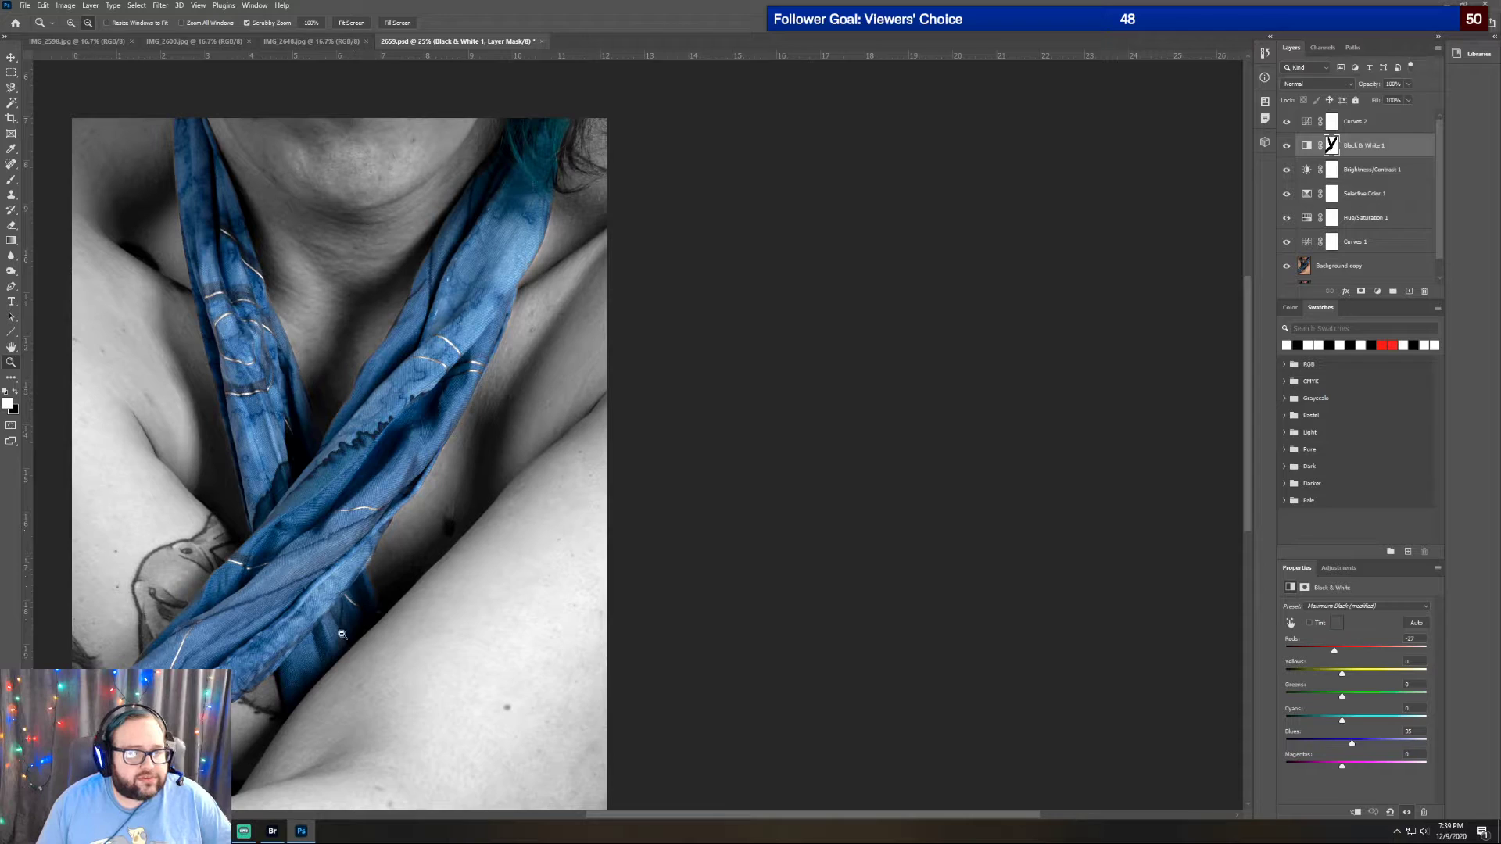
scroll(329, 655, down, 1)
scroll(328, 654, down, 2)
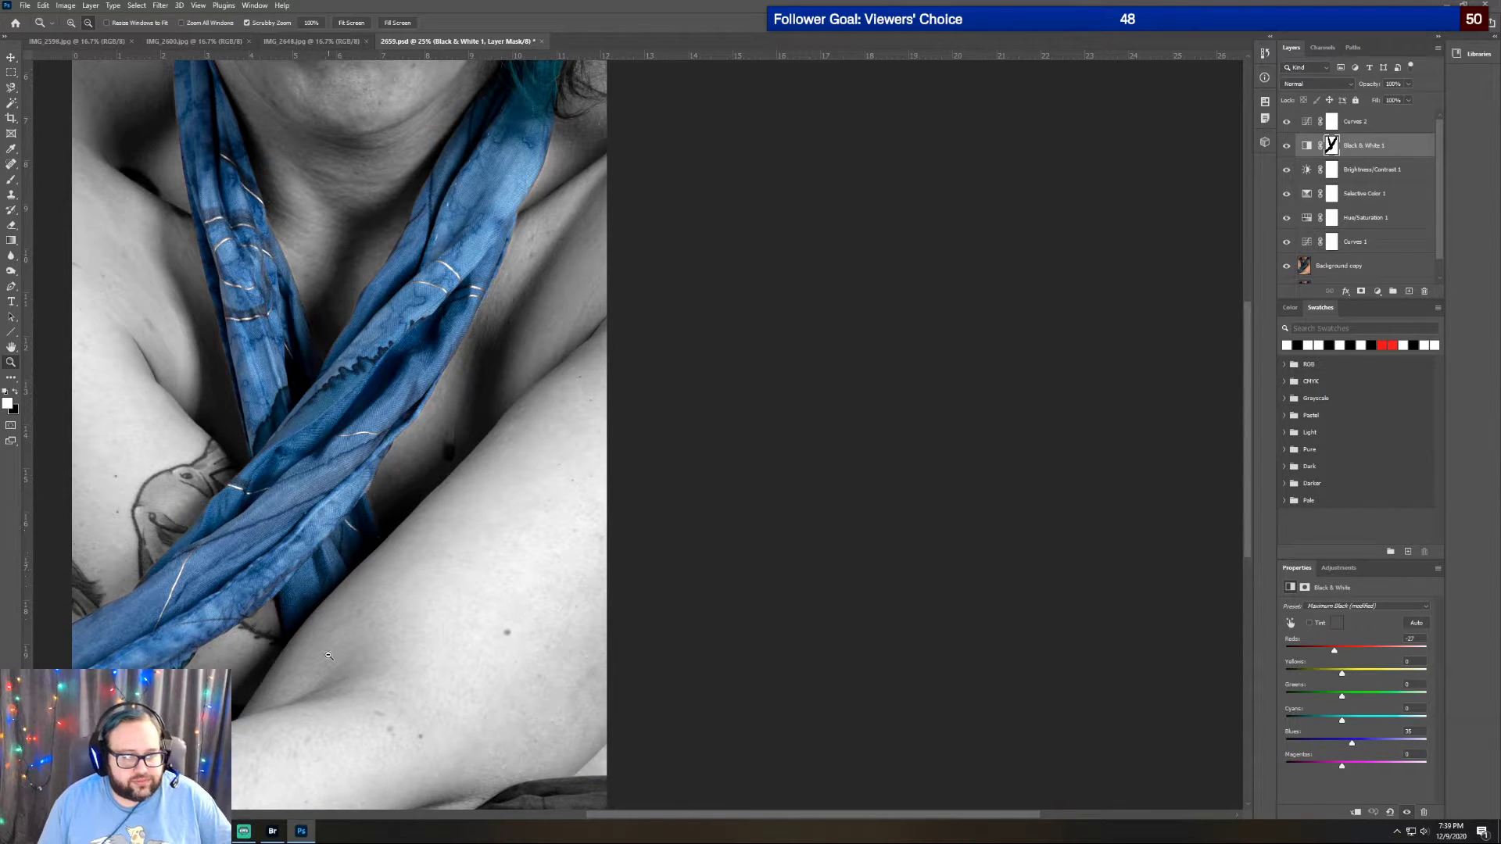
scroll(328, 654, down, 5)
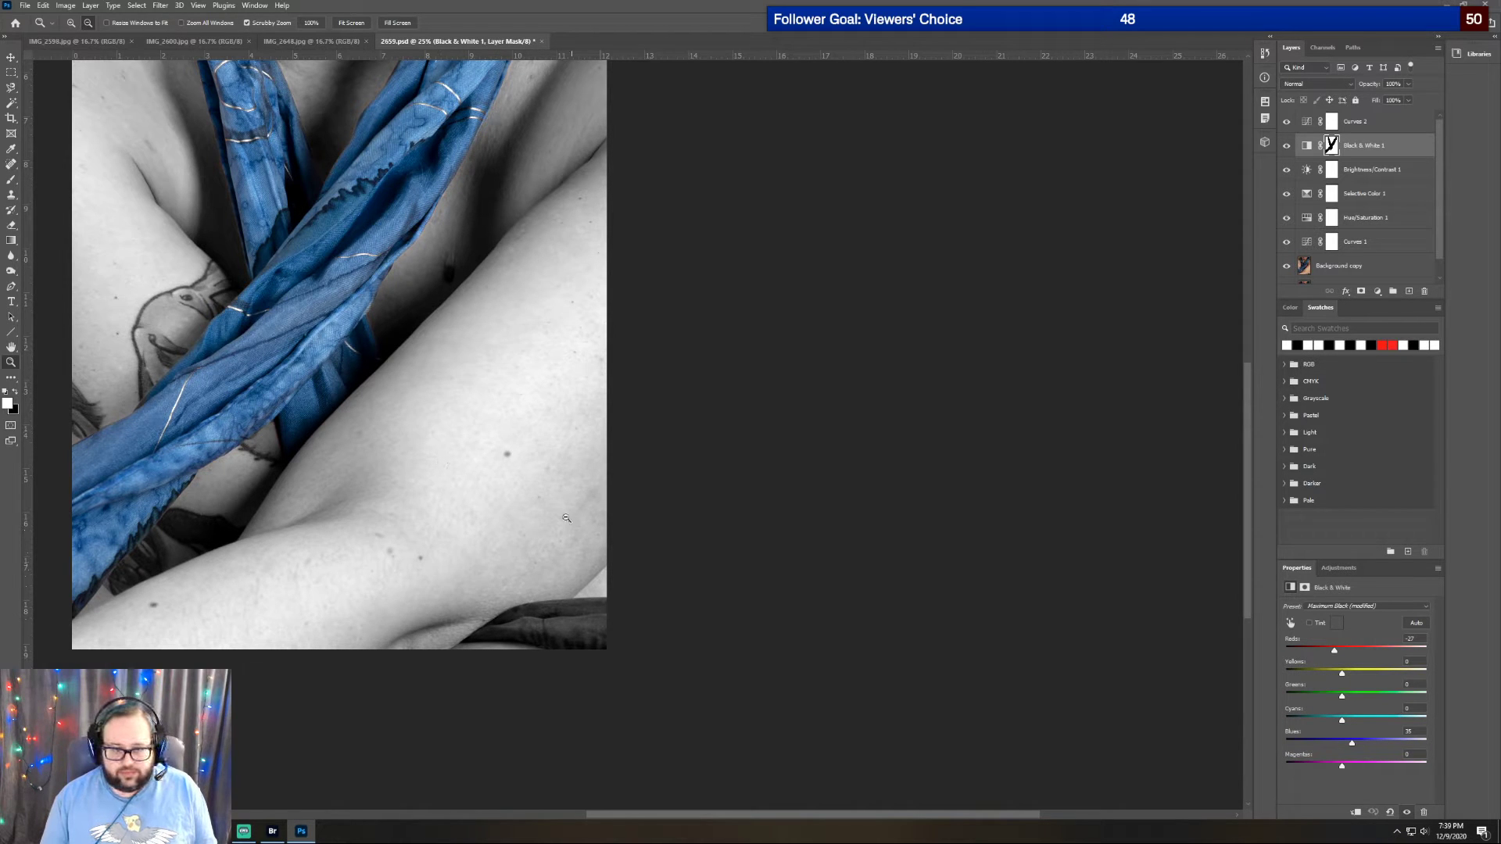
Select the gray denim fabric in the photo's lower-right corner by tracing its outline with the Magnetic Lasso
click(572, 580)
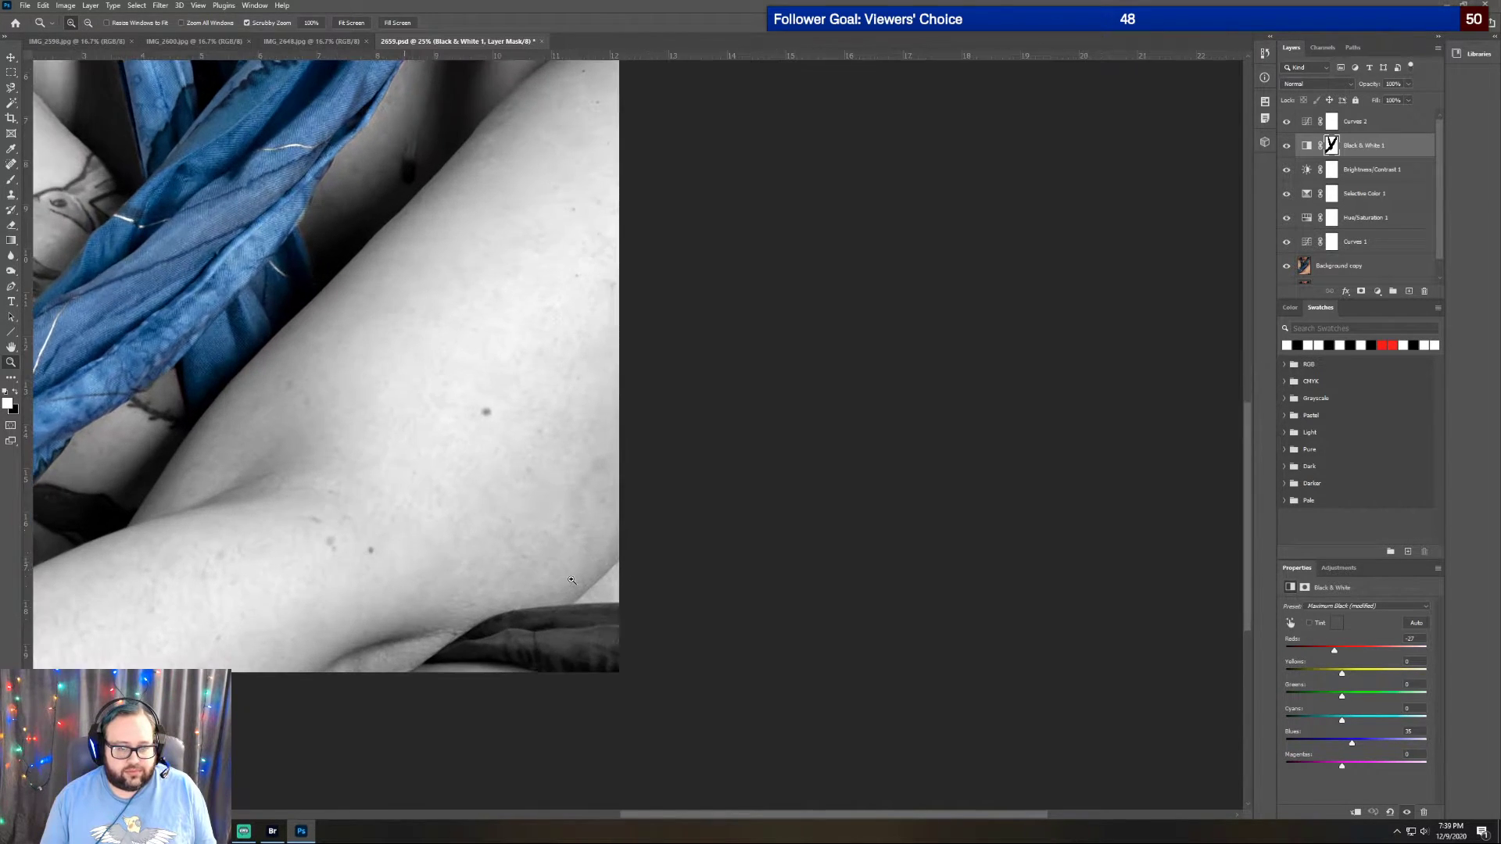
click(572, 581)
scroll(494, 627, down, 2)
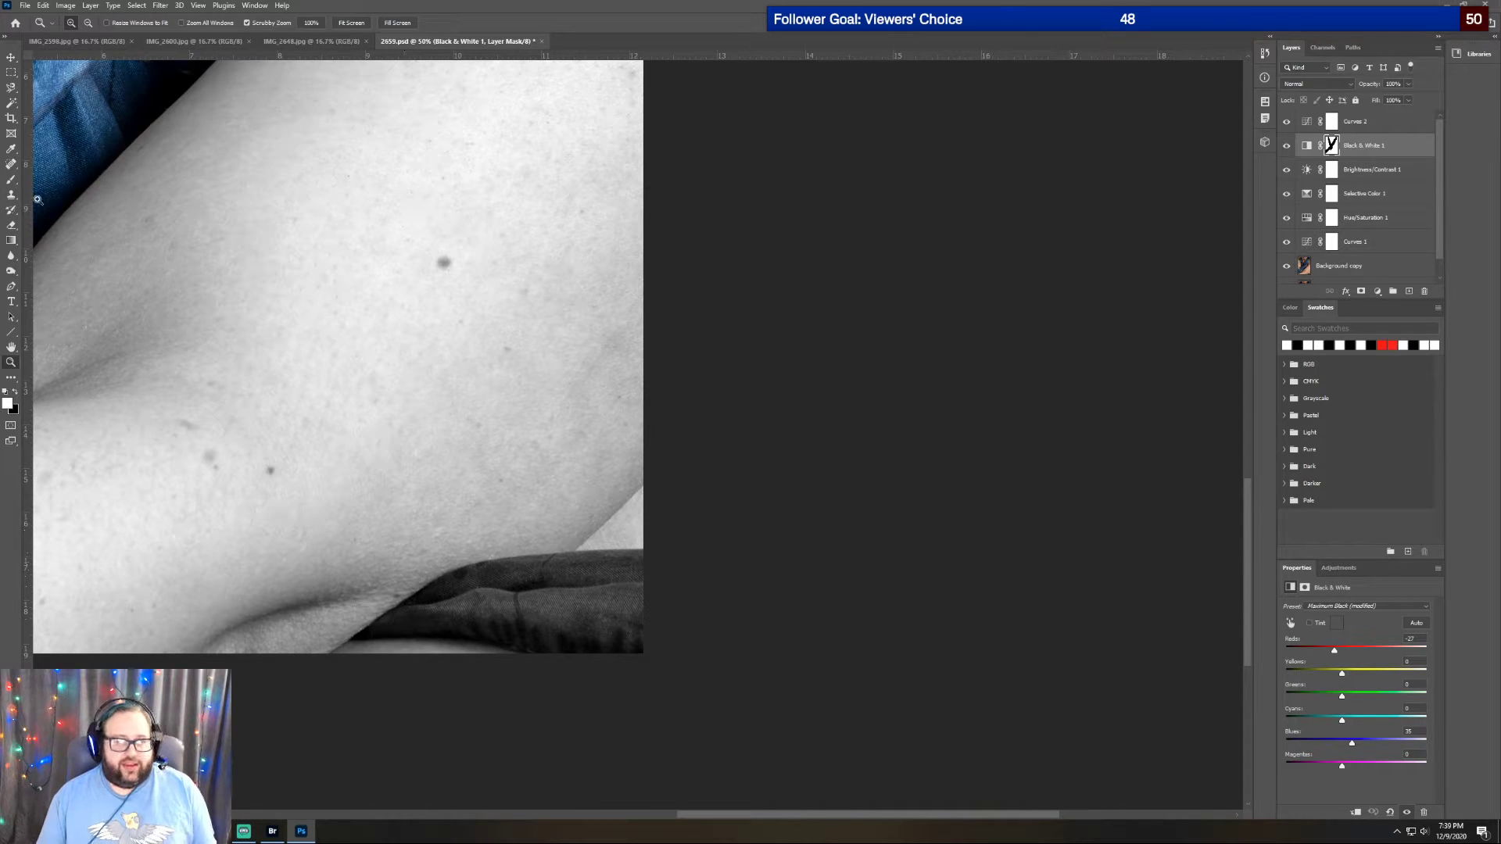
click(11, 87)
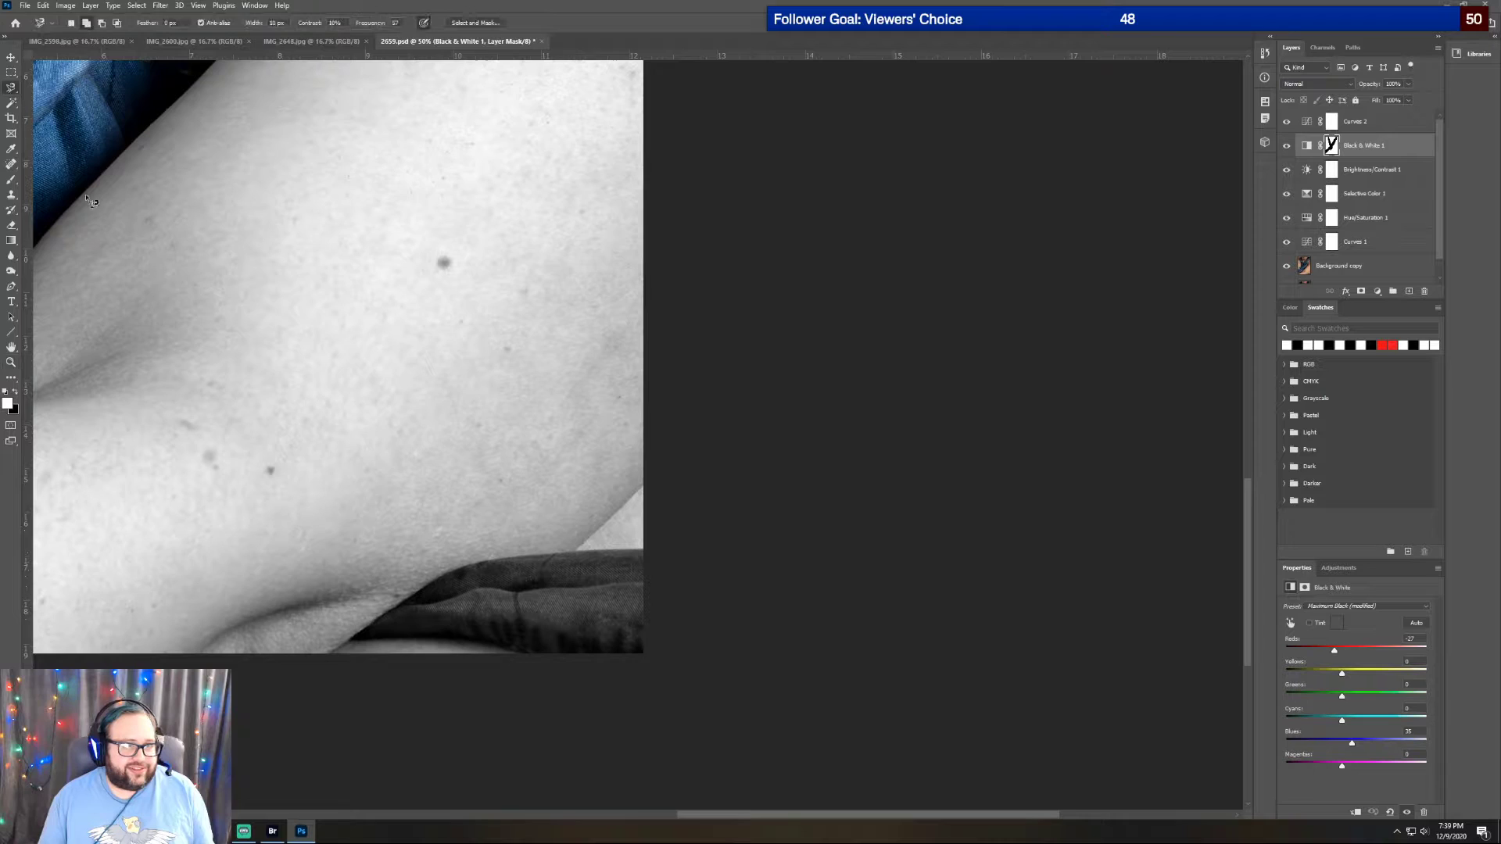
click(454, 569)
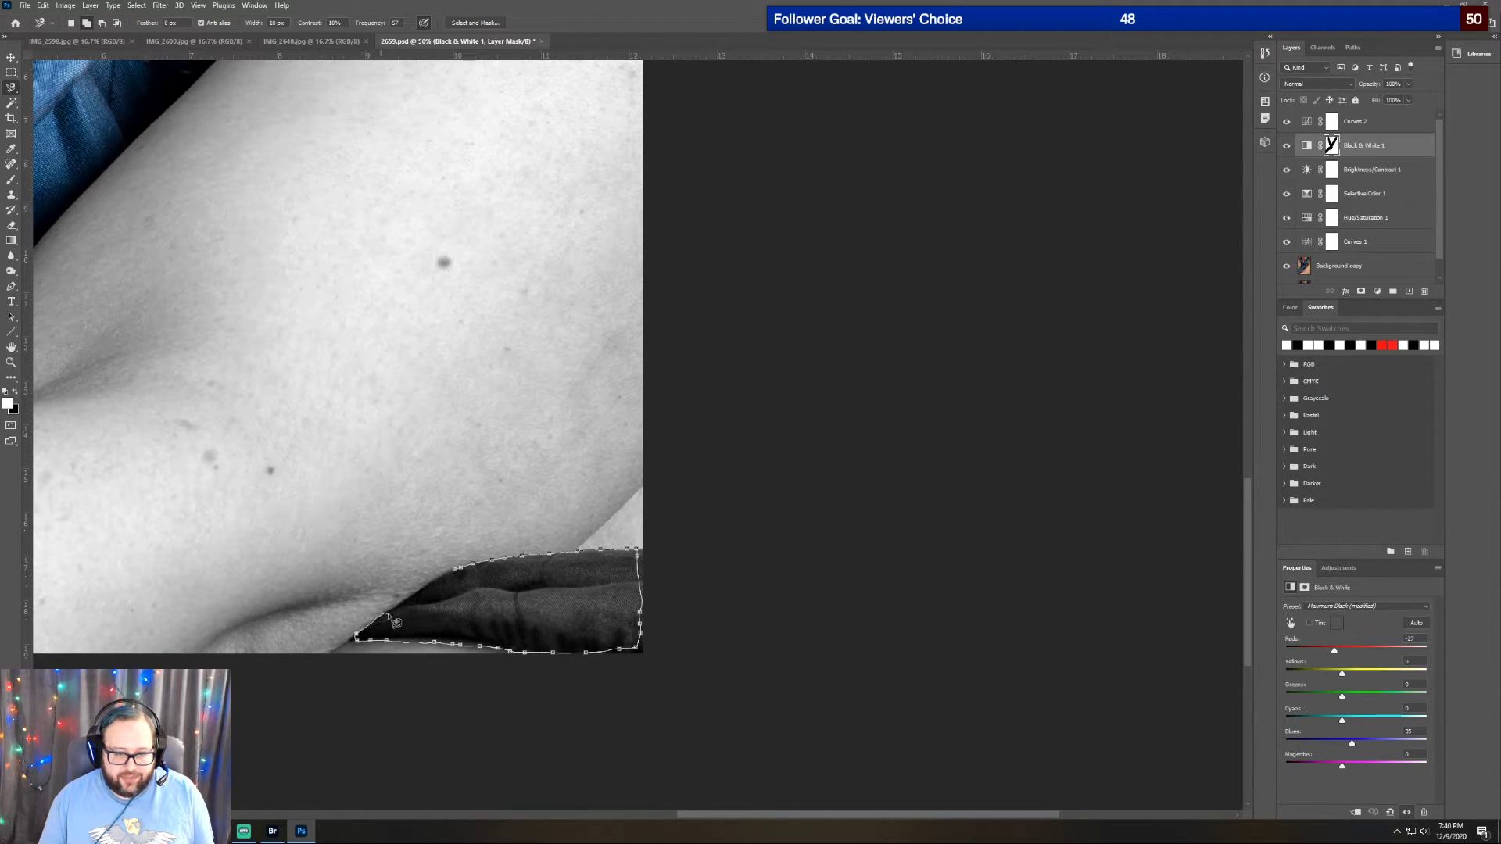
click(462, 576)
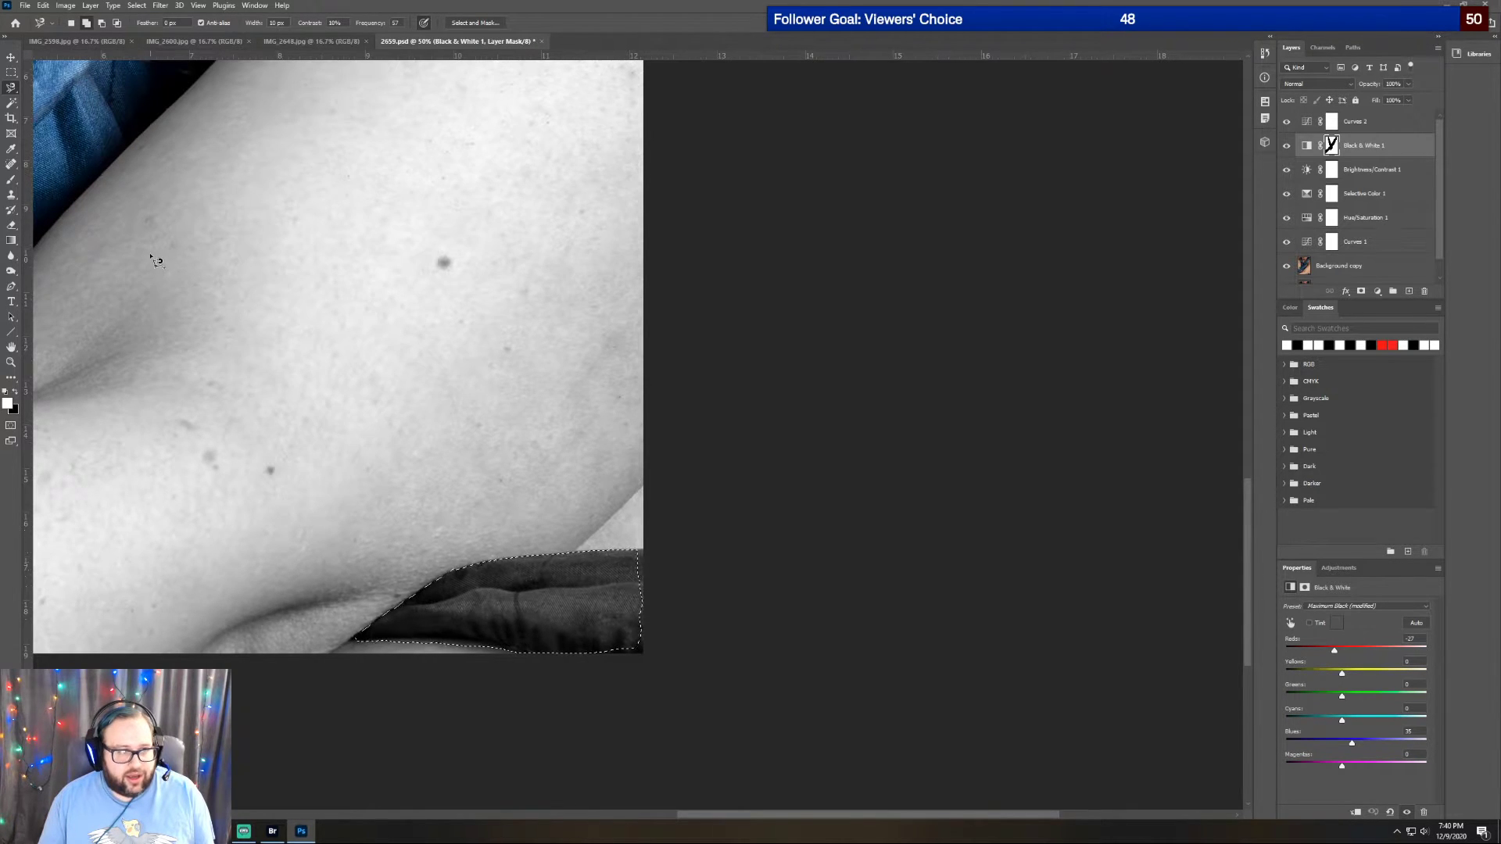
Extend the fabric selection out to the photo's right and bottom edges with the Lasso tool in add mode
right_click(14, 93)
click(49, 86)
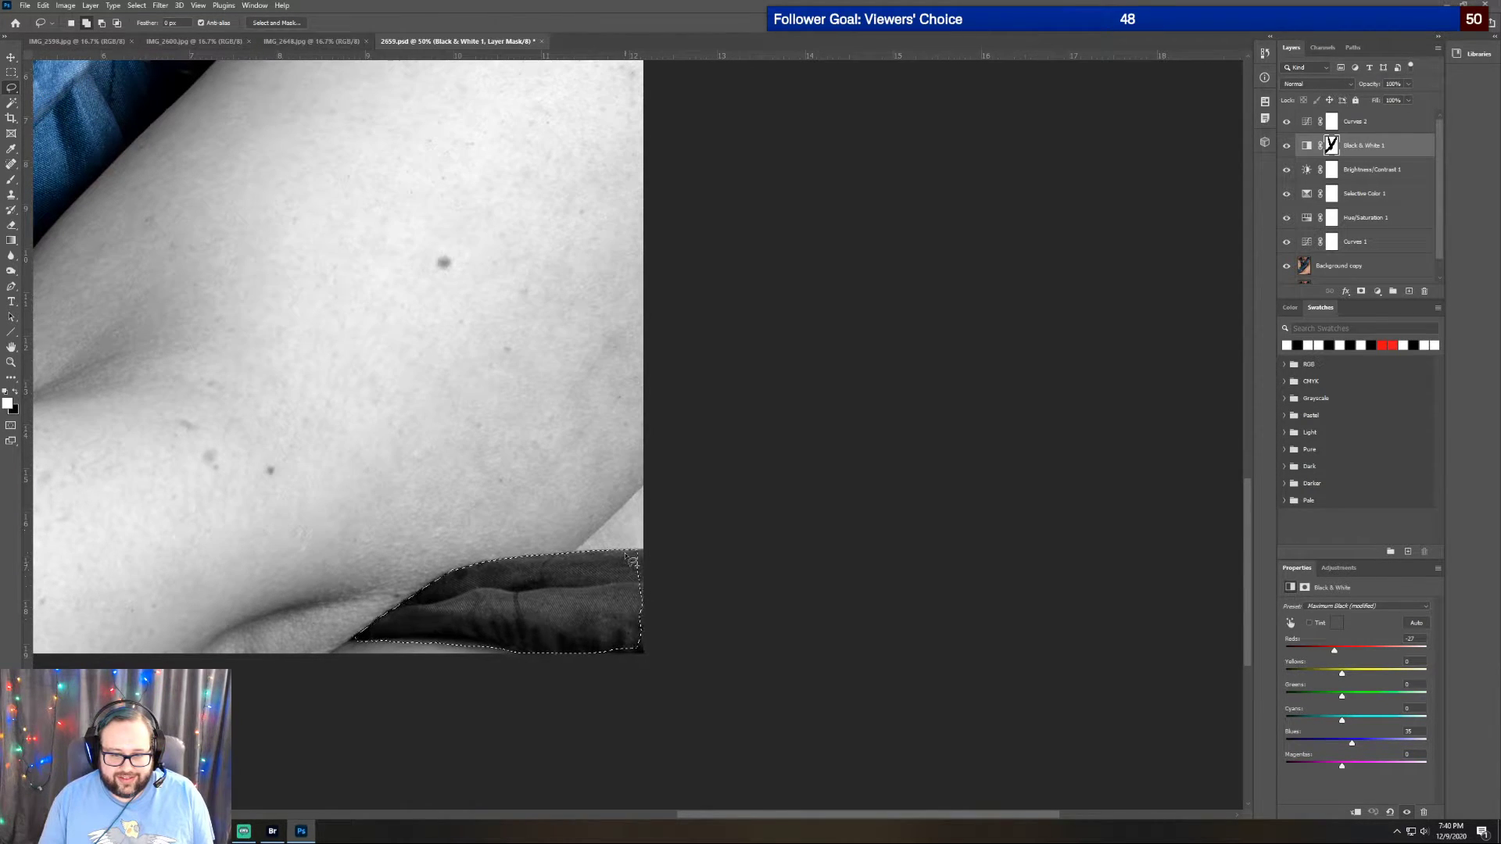
mouse_move(661, 554)
mouse_down()
mouse_move(680, 703)
mouse_move(603, 664)
mouse_up()
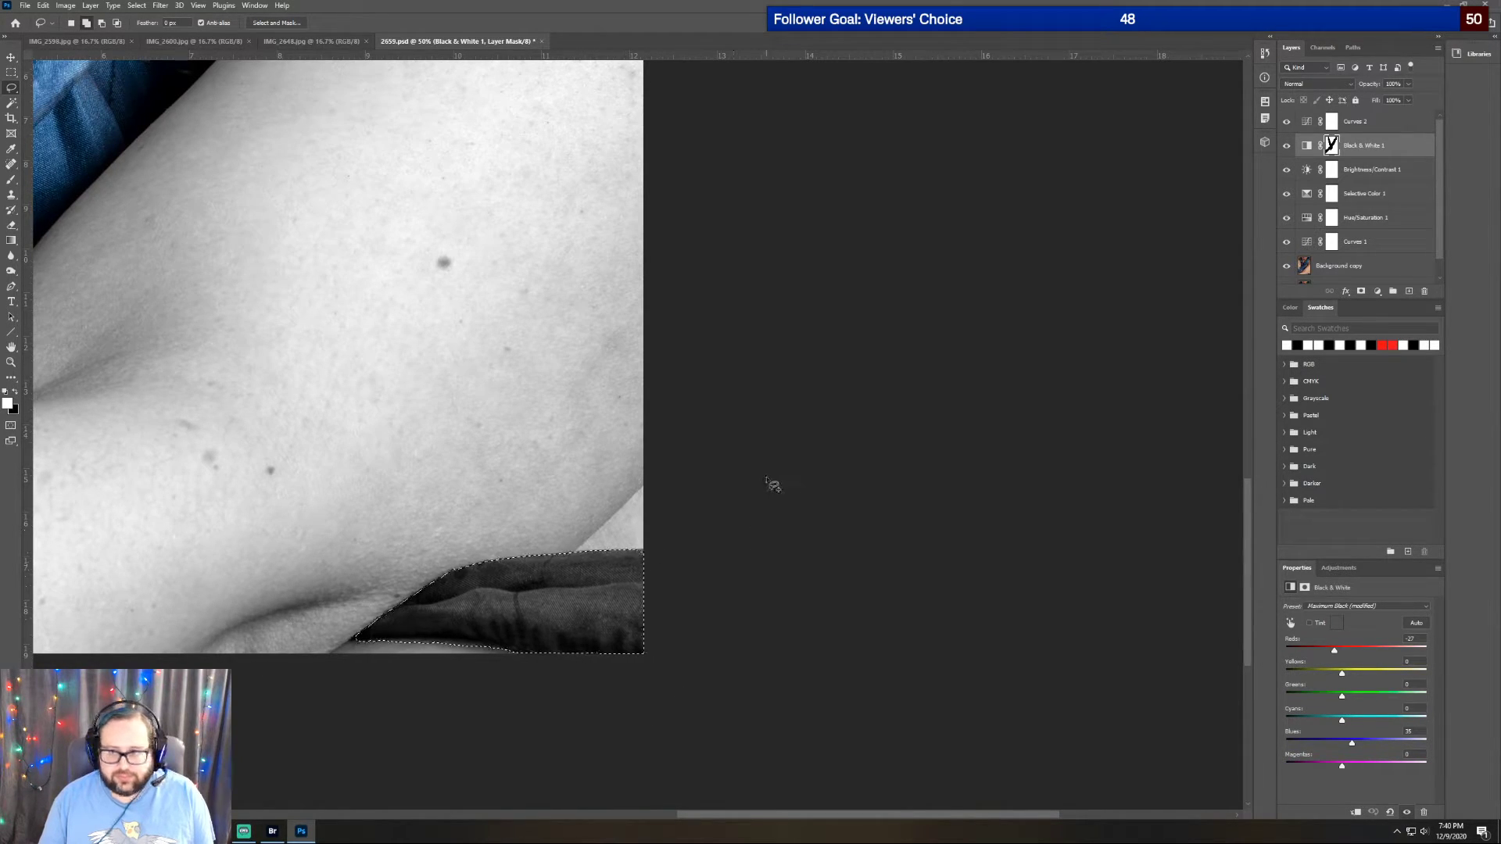
Fill the selected corner fabric with the black background colour on the Black & White layer mask, and deselect
key(ctrl+BackSpace)
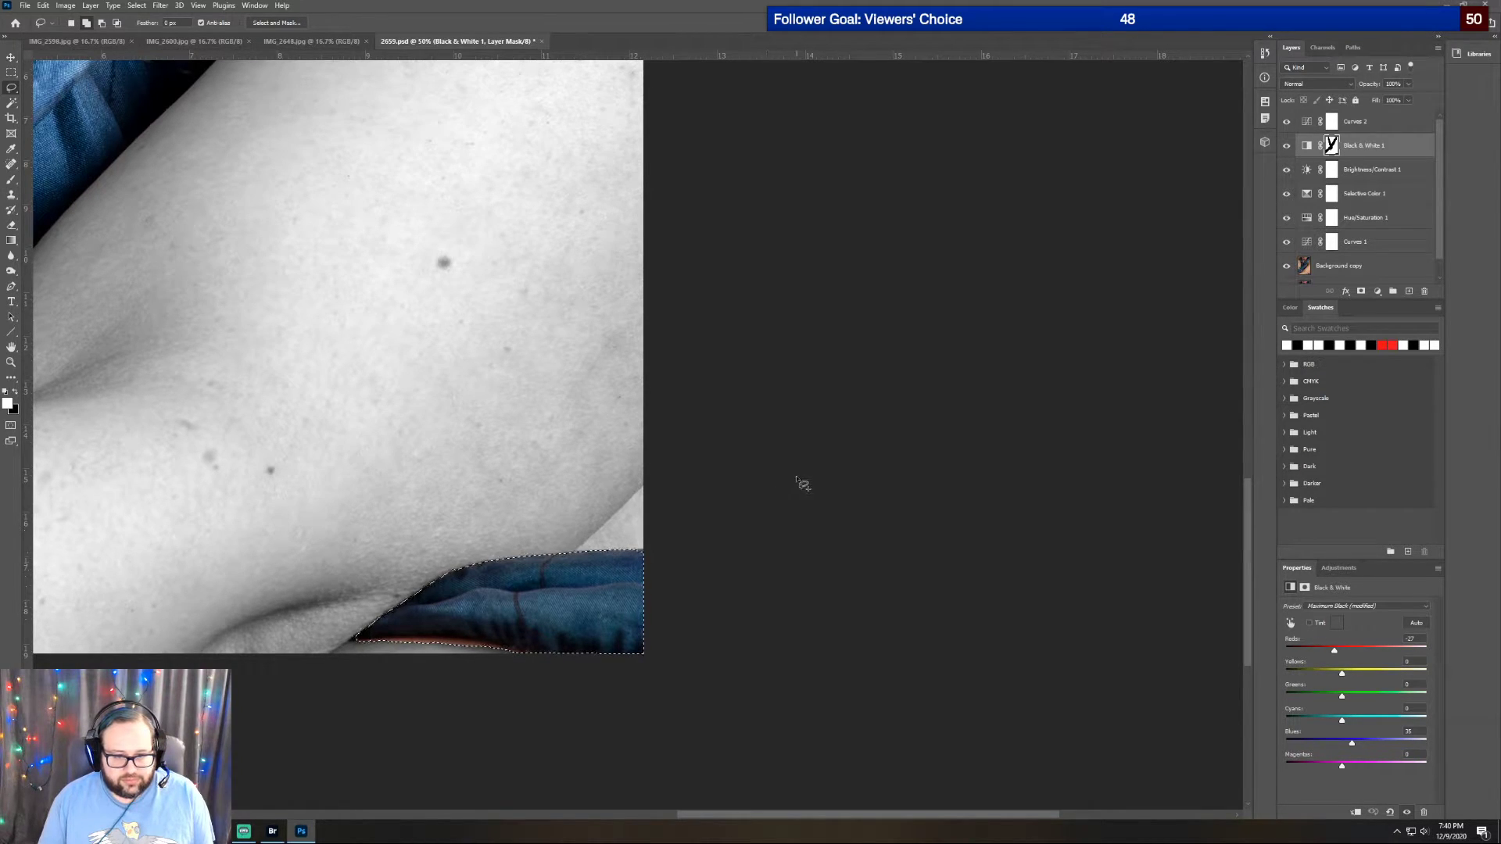
click(8, 74)
click(7, 74)
key(ctrl+d)
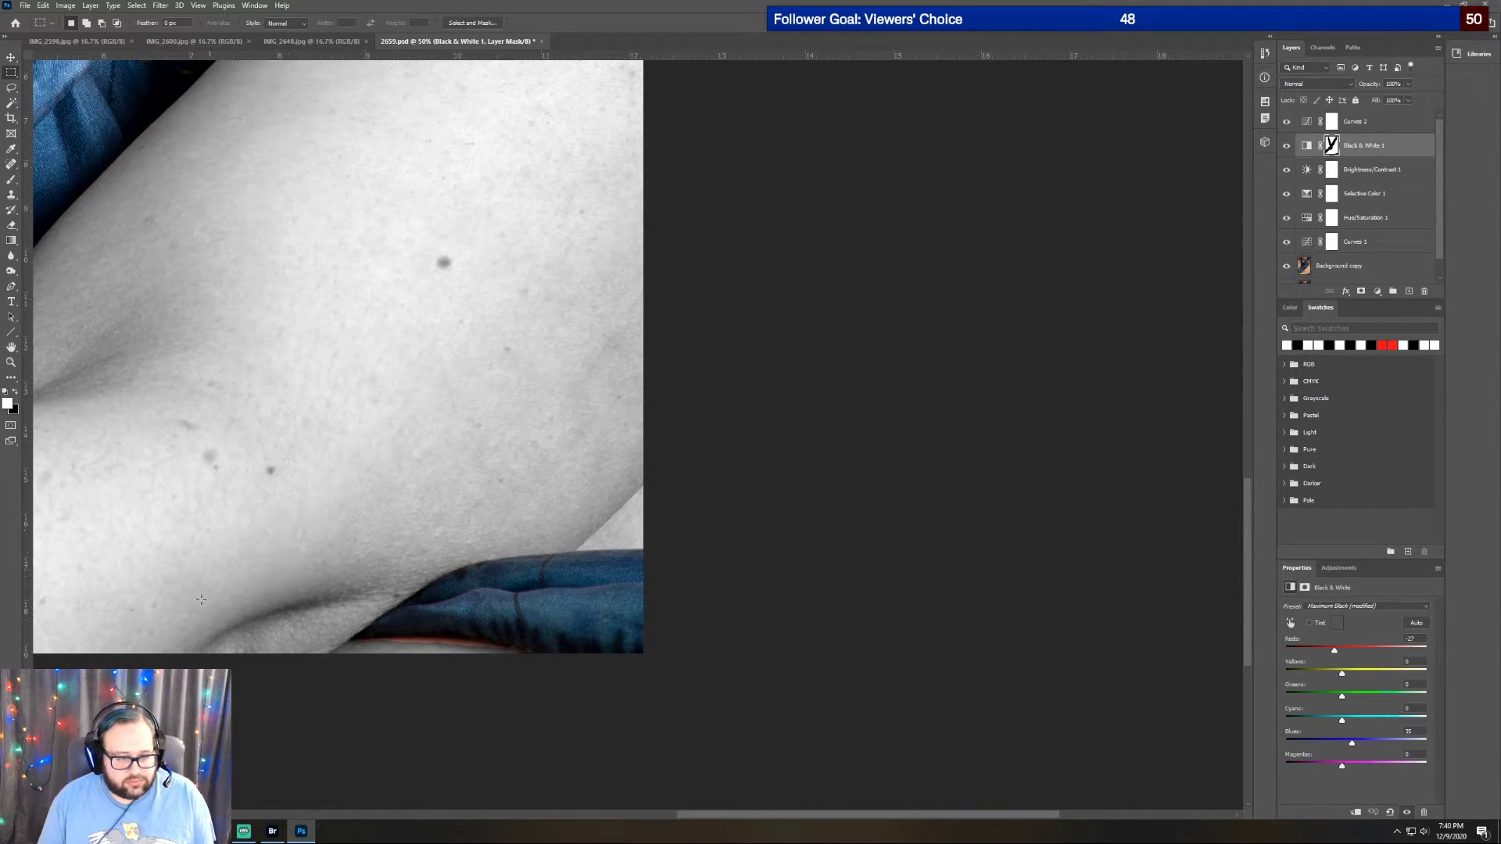
Erase on the Black & White mask with white as background colour to turn the orange skin fringes around the corner fabric gray
click(11, 362)
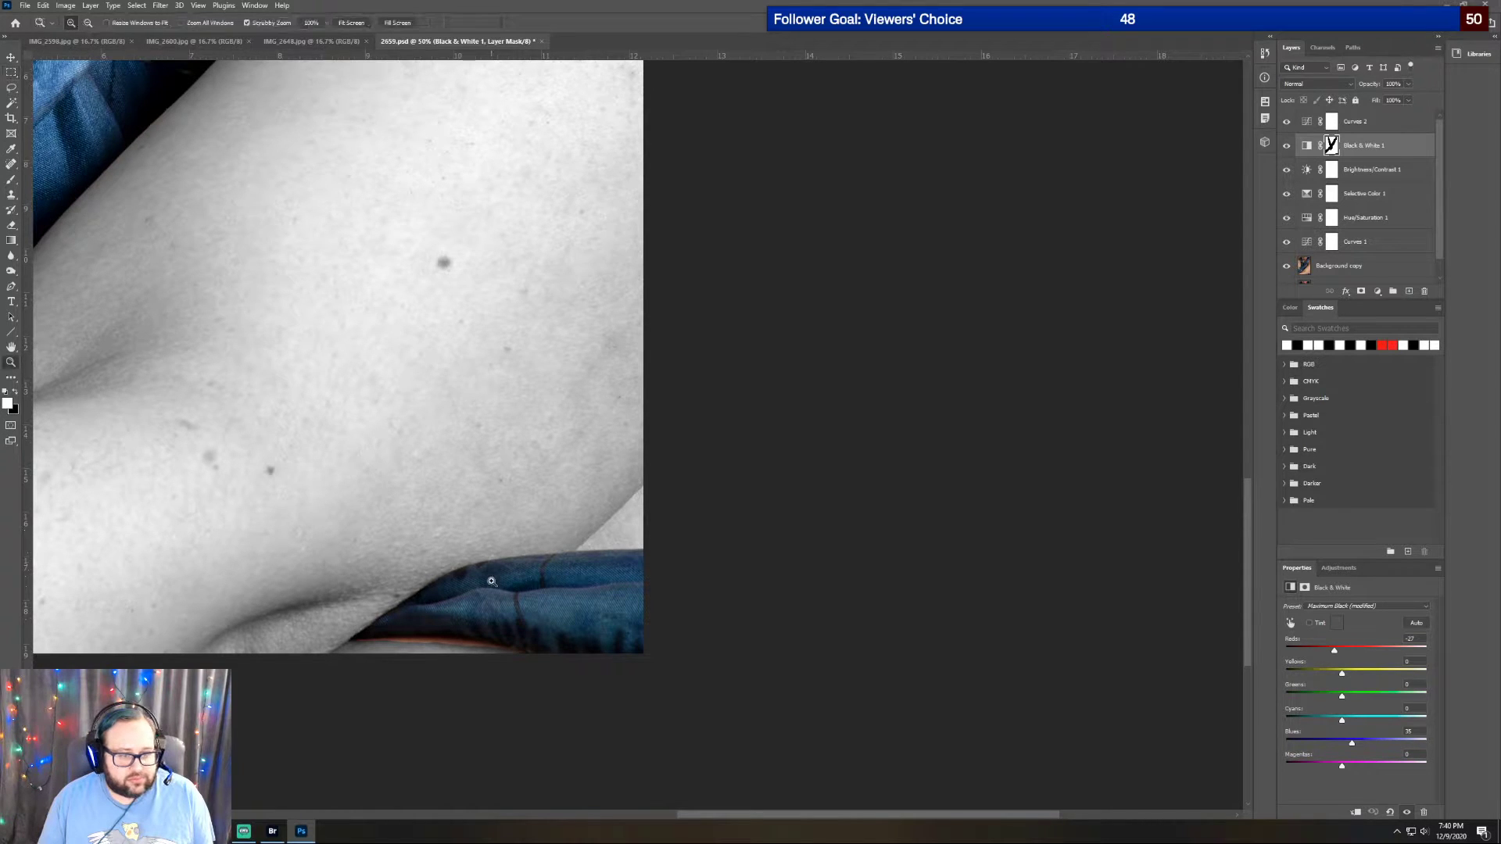
click(493, 582)
click(493, 581)
scroll(535, 591, down, 5)
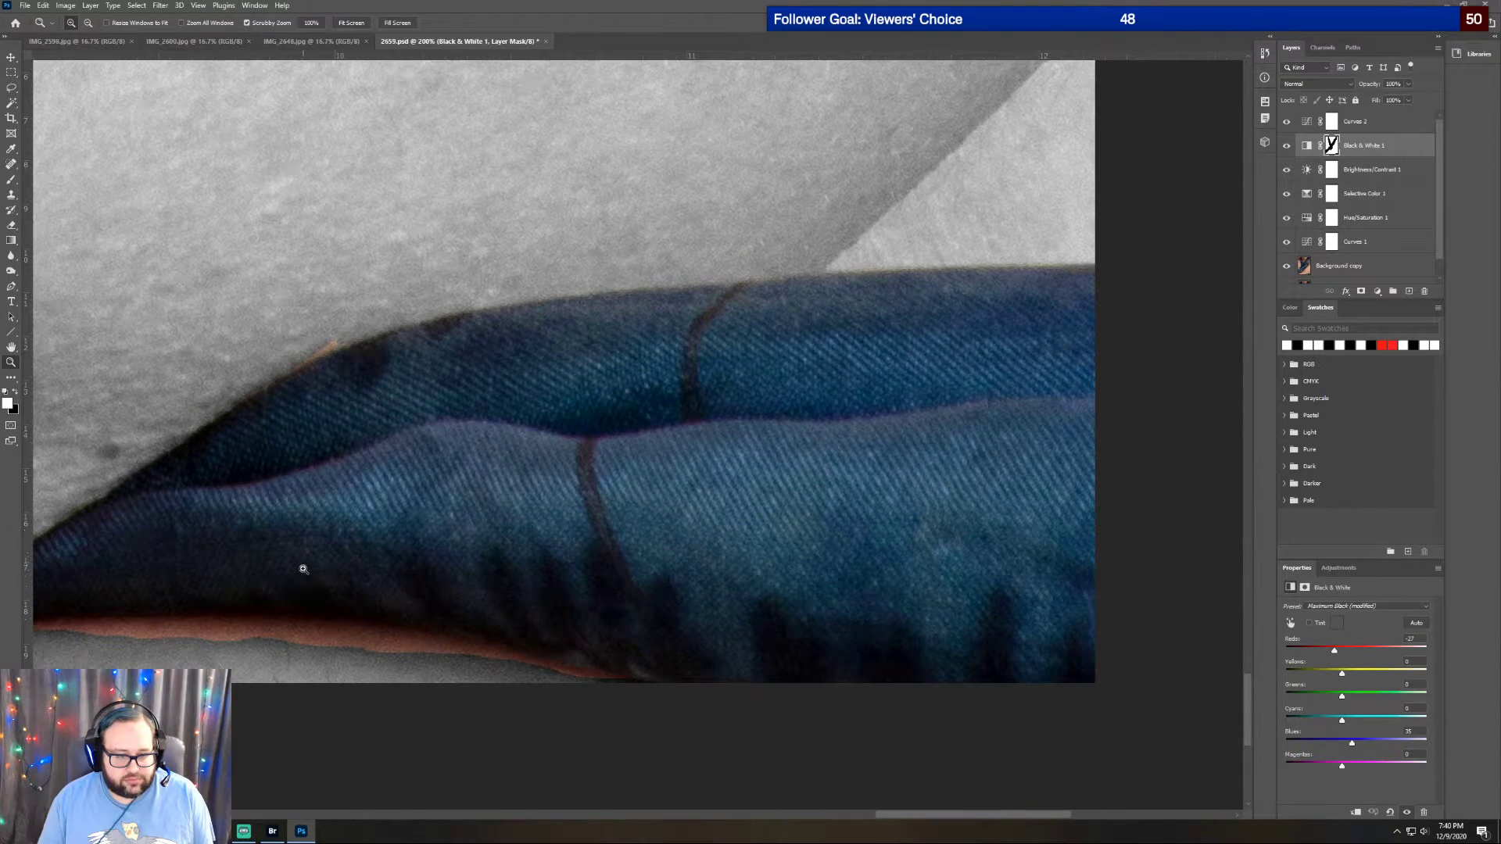
drag(912, 815, 860, 815)
click(89, 23)
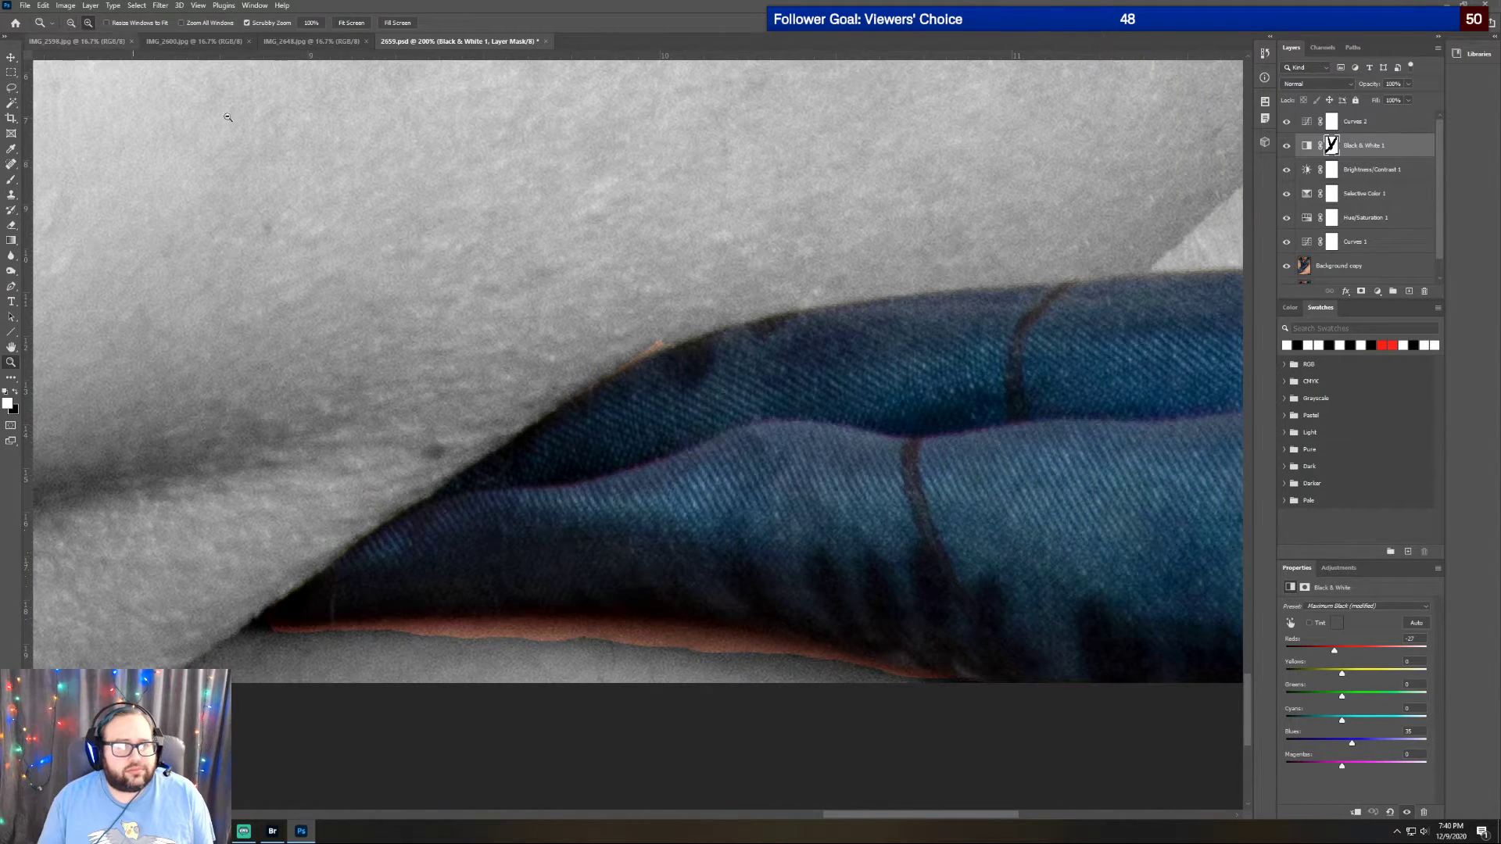
click(662, 287)
scroll(661, 286, up, 3)
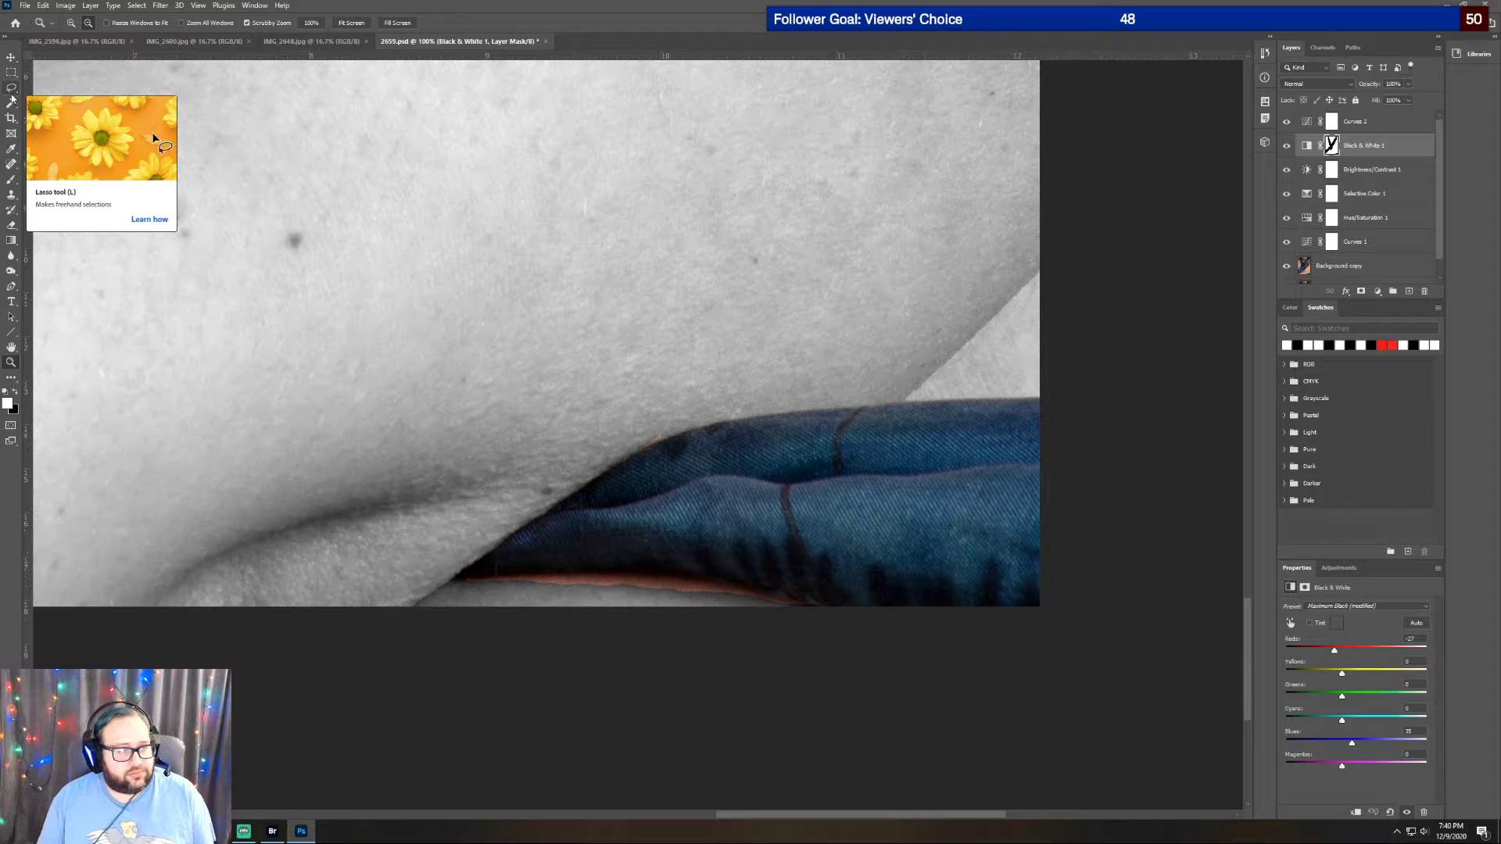
click(11, 225)
click(638, 600)
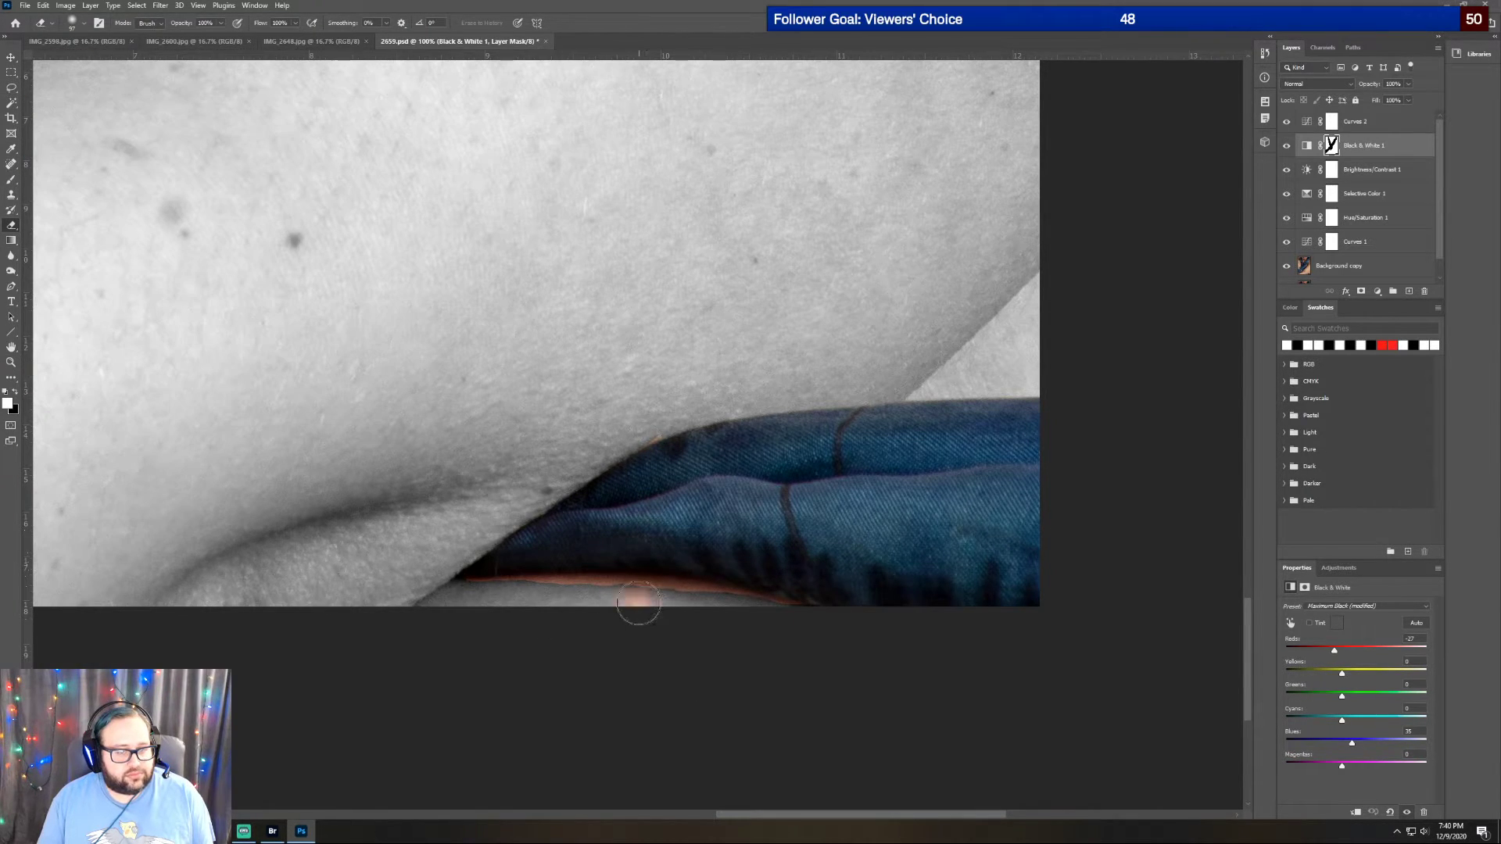
click(17, 392)
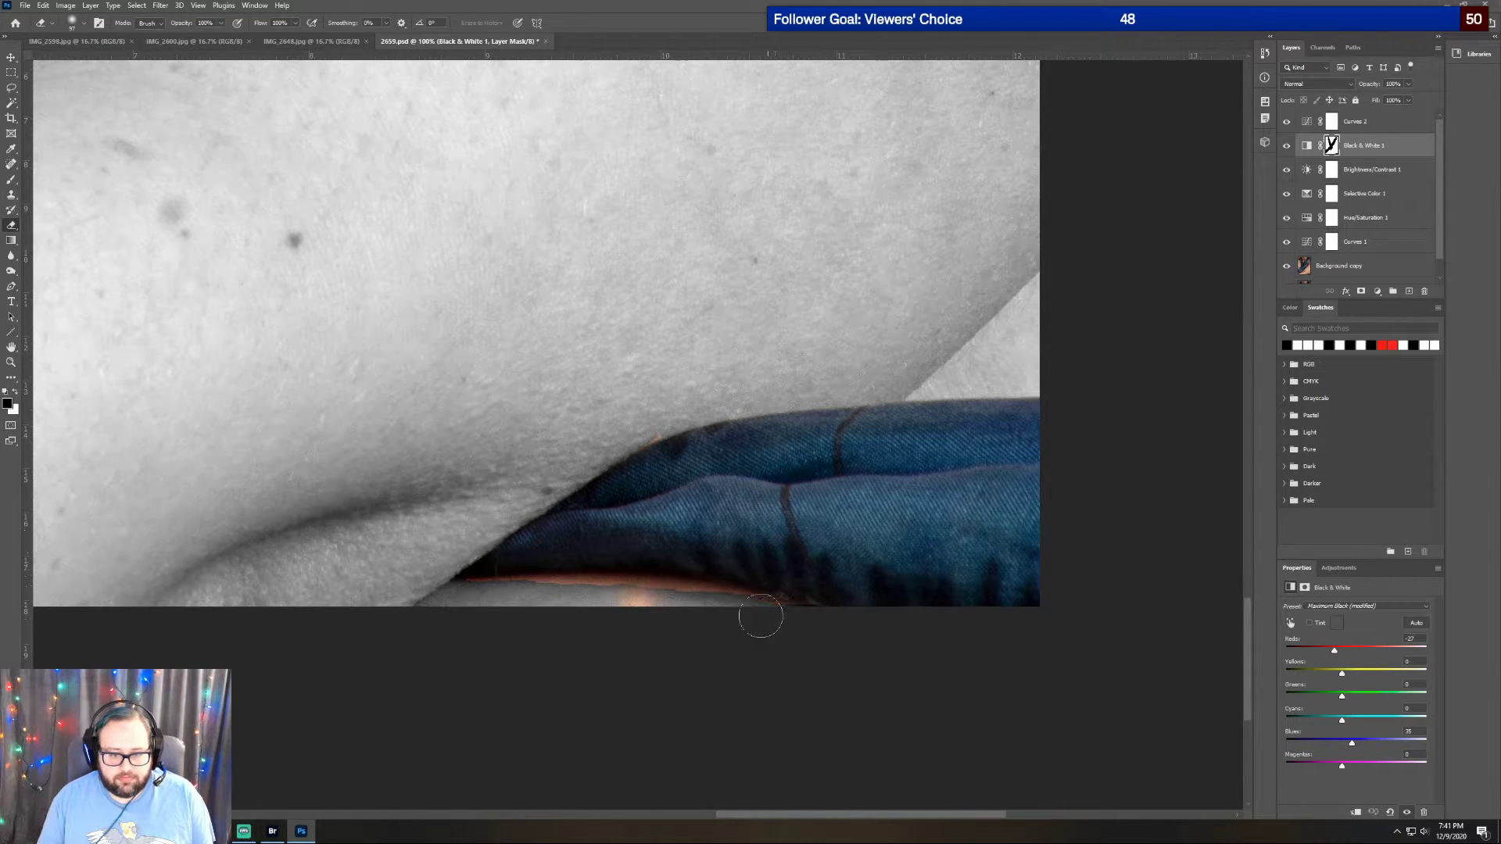
mouse_move(684, 613)
mouse_down()
mouse_move(476, 598)
mouse_move(760, 611)
mouse_up()
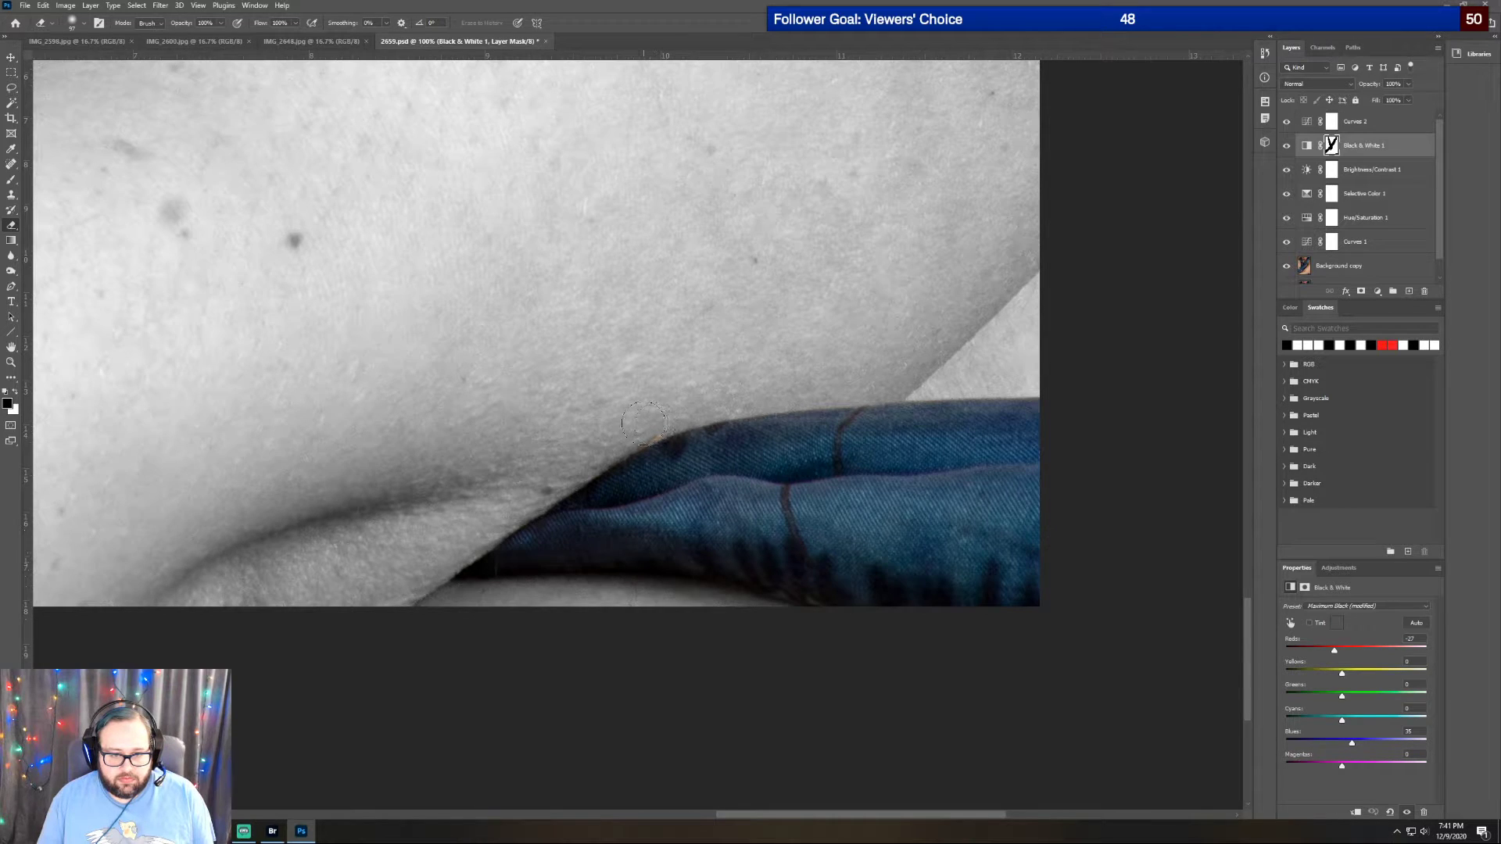
drag(645, 423, 647, 417)
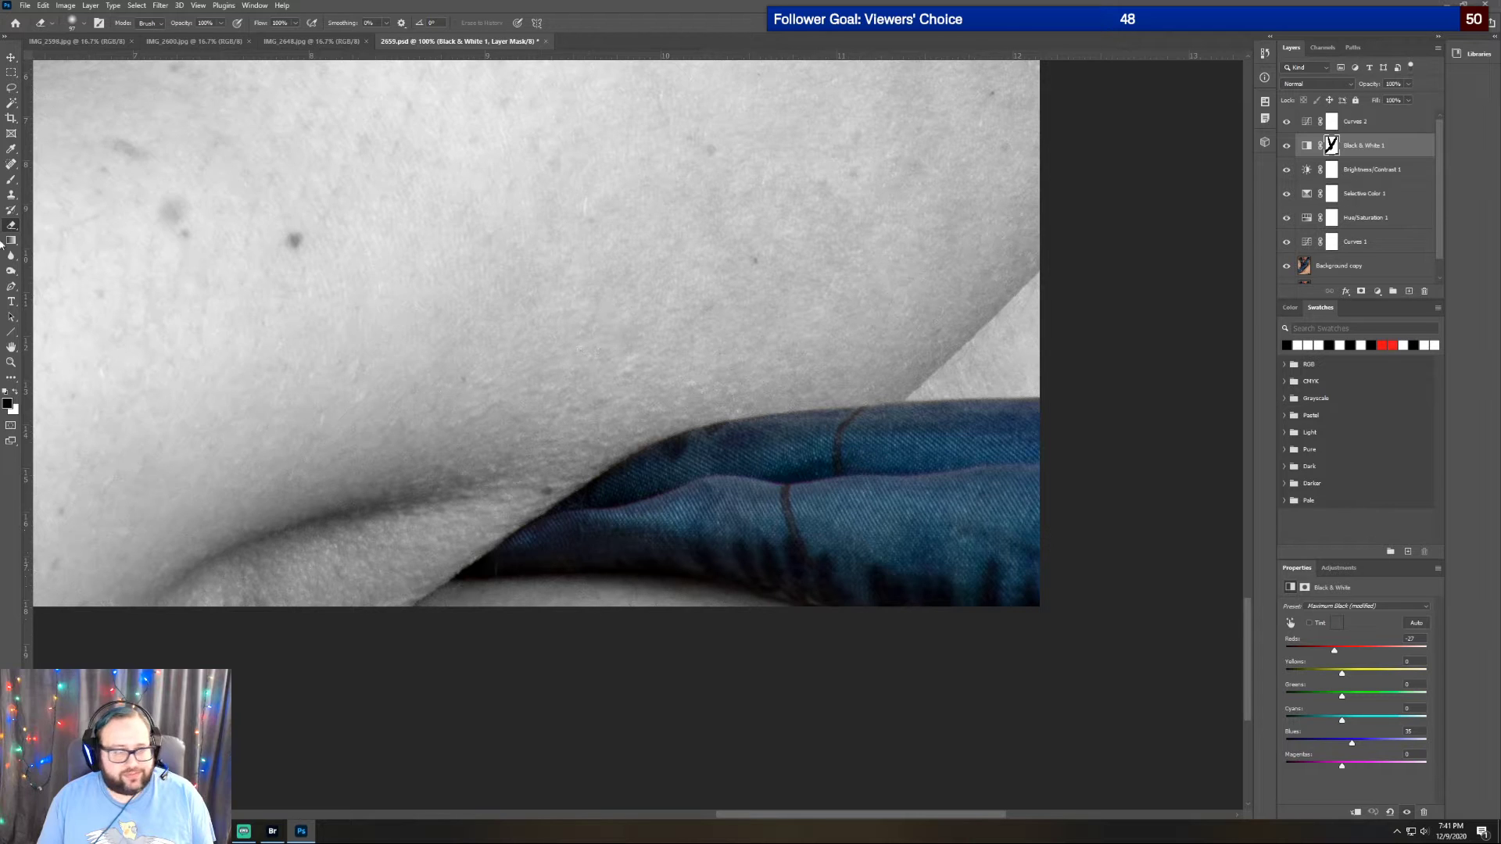
Save the selective-colour version as a separate Photoshop file named "2659 selective color" in the Stream folder, keeping Maximize Compatibility on
click(11, 362)
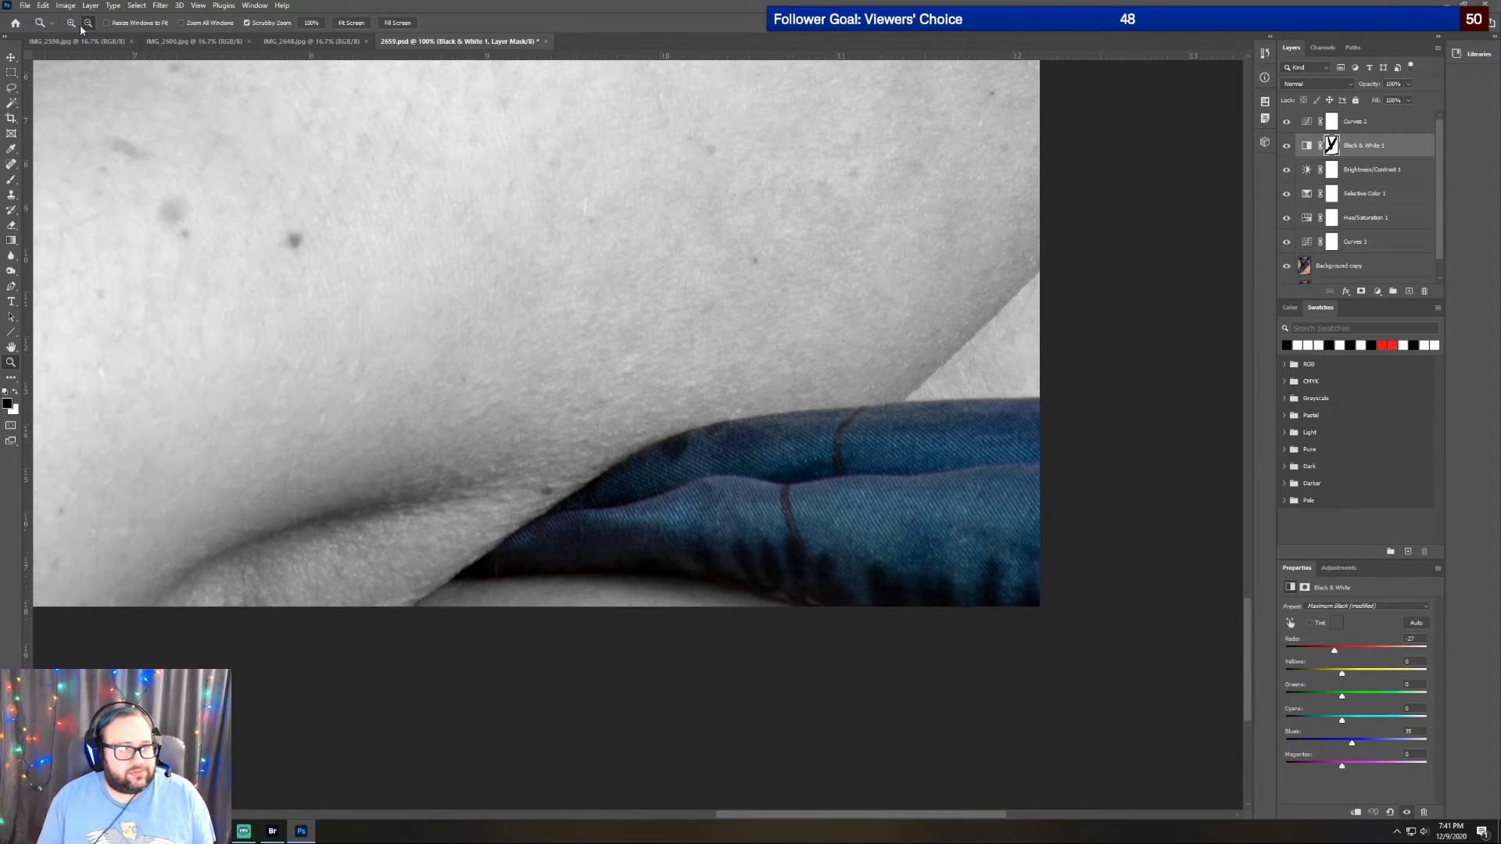
click(351, 23)
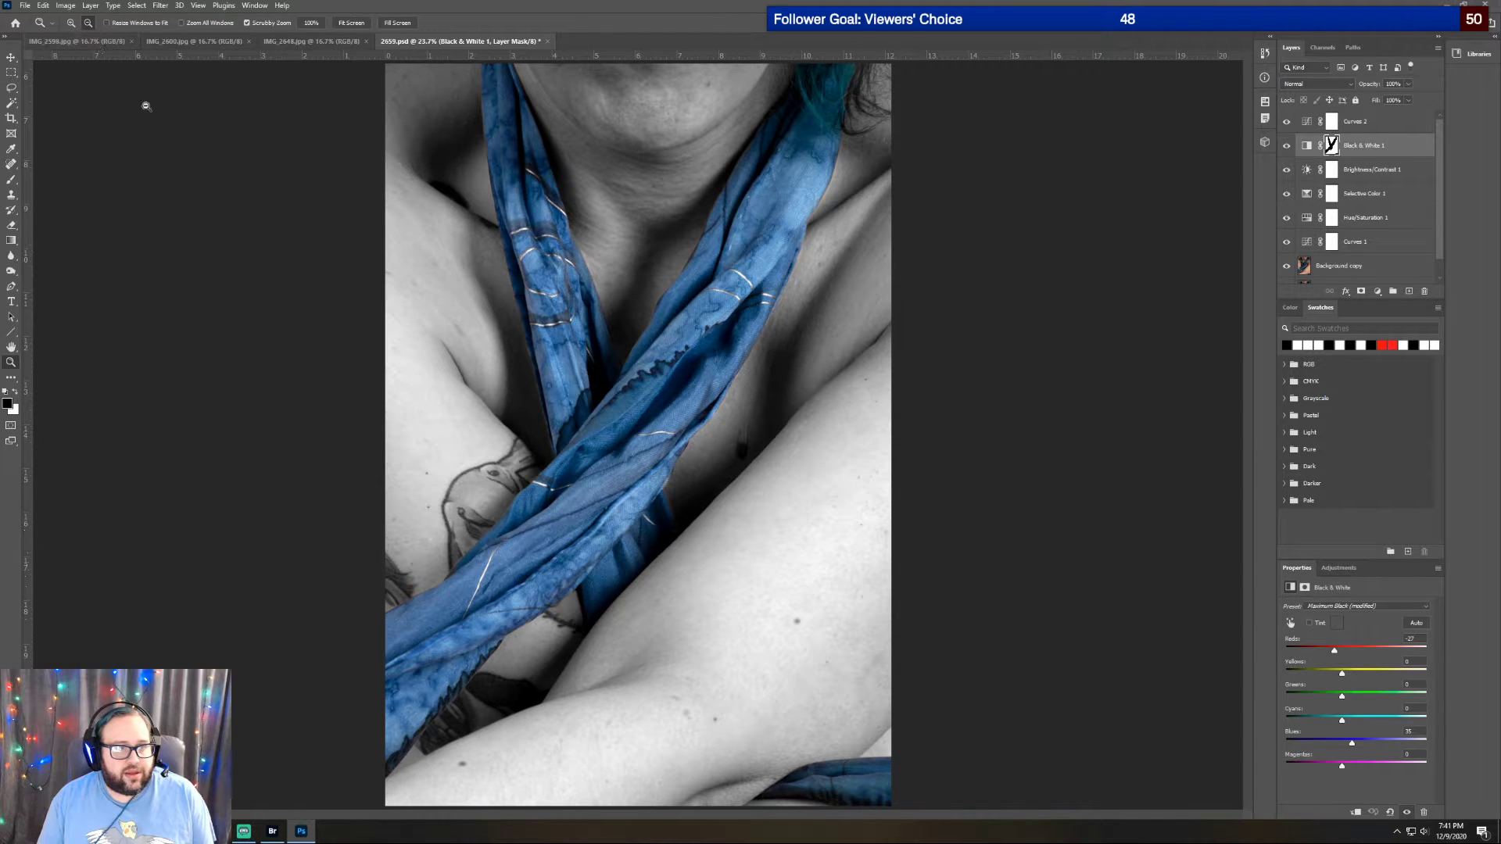
click(277, 247)
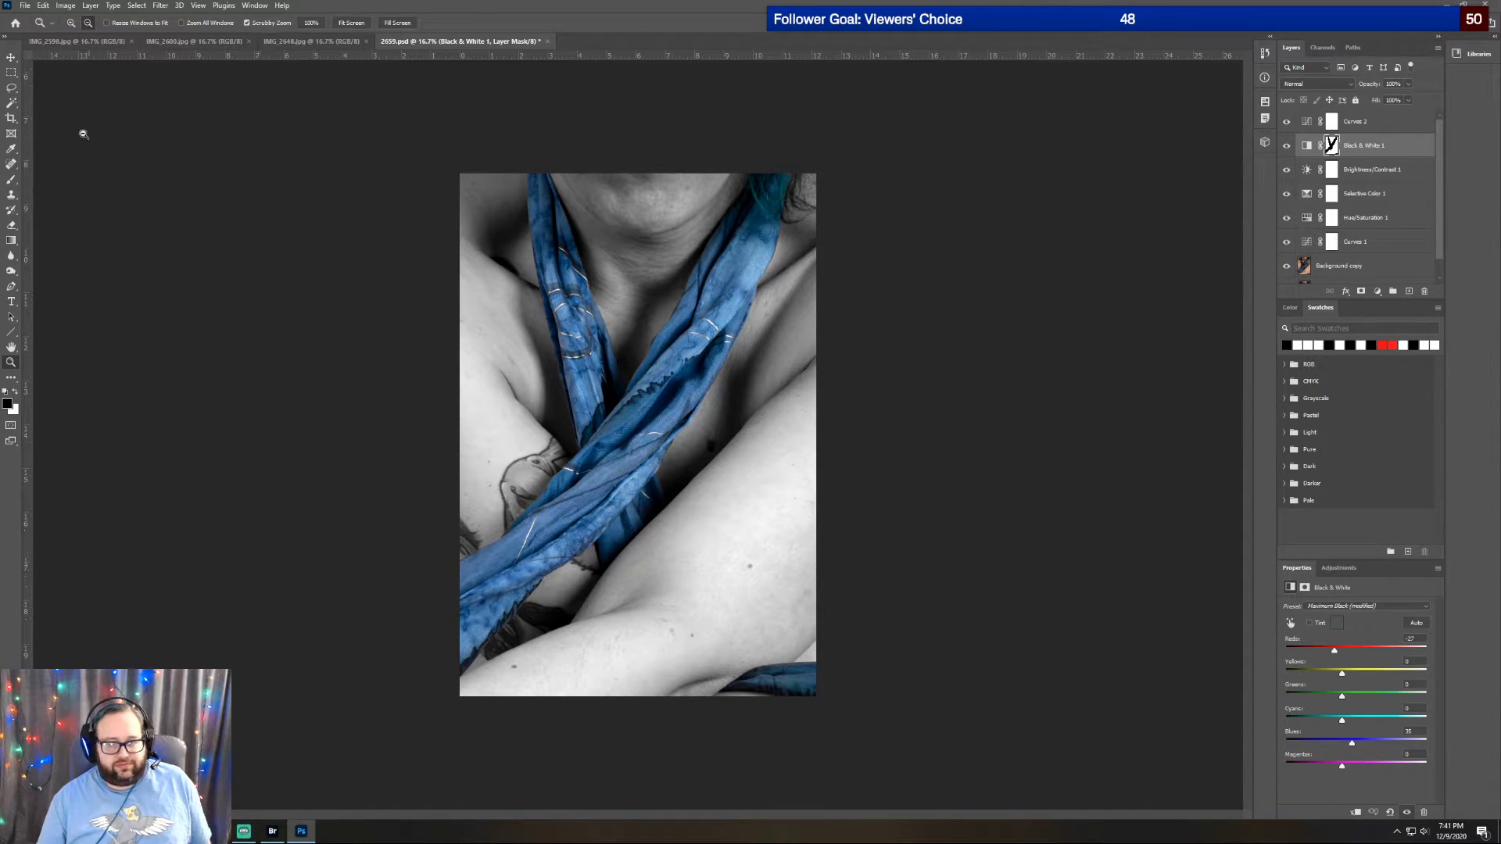
click(25, 6)
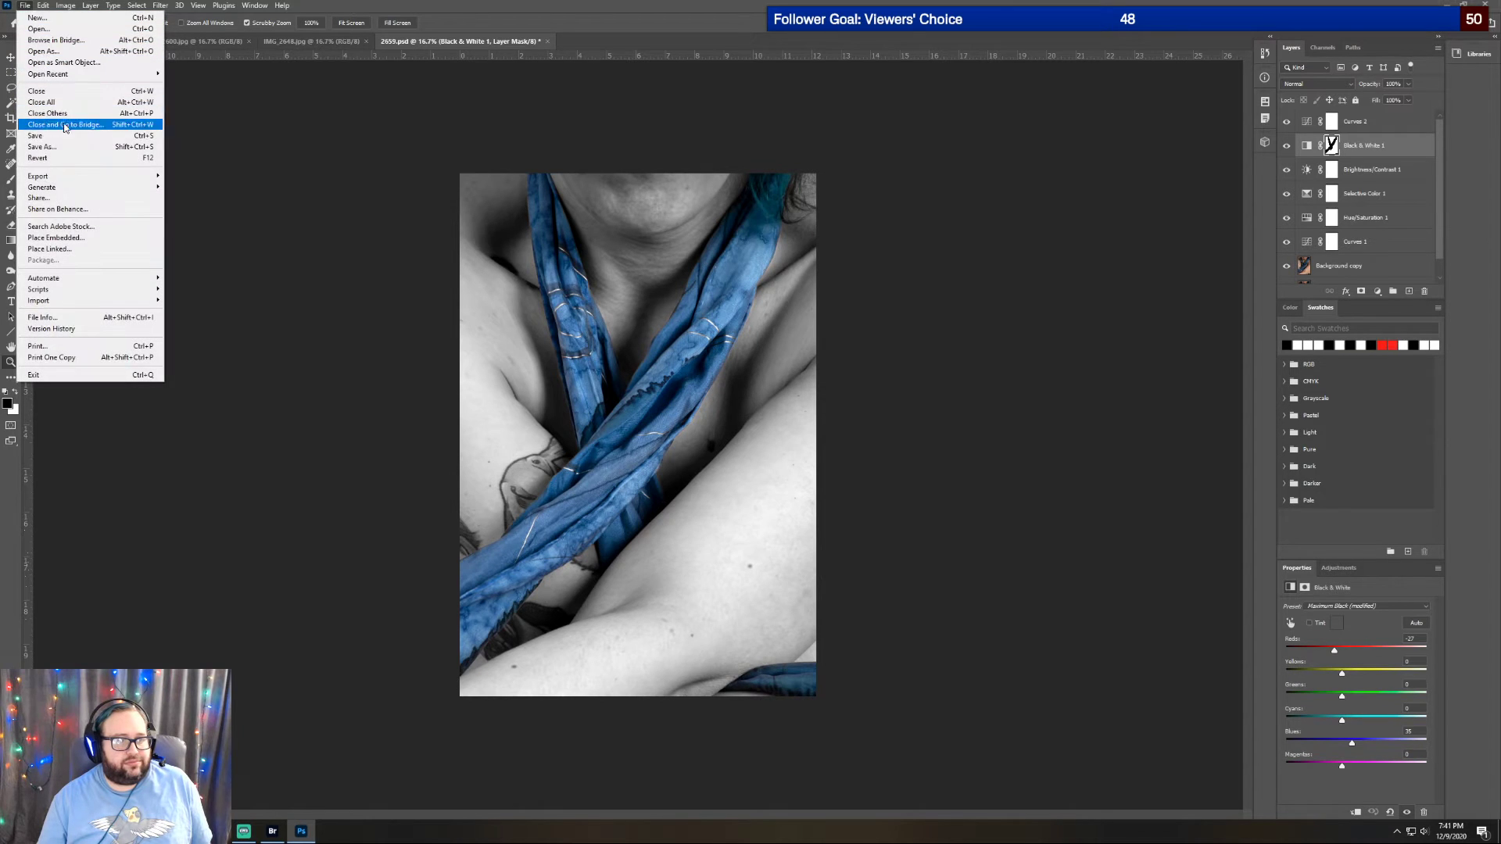
click(42, 147)
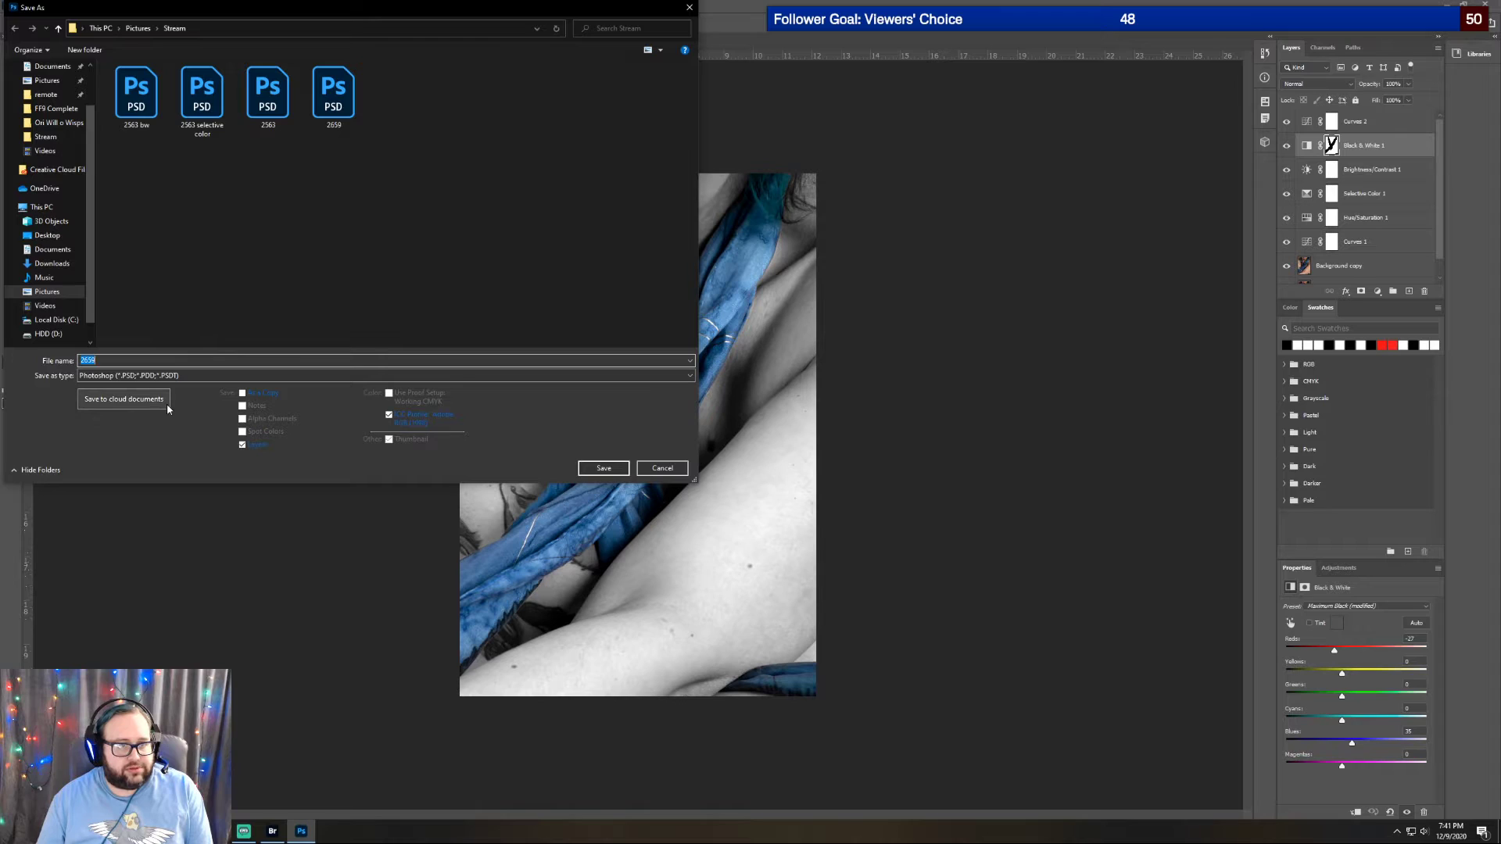
click(111, 362)
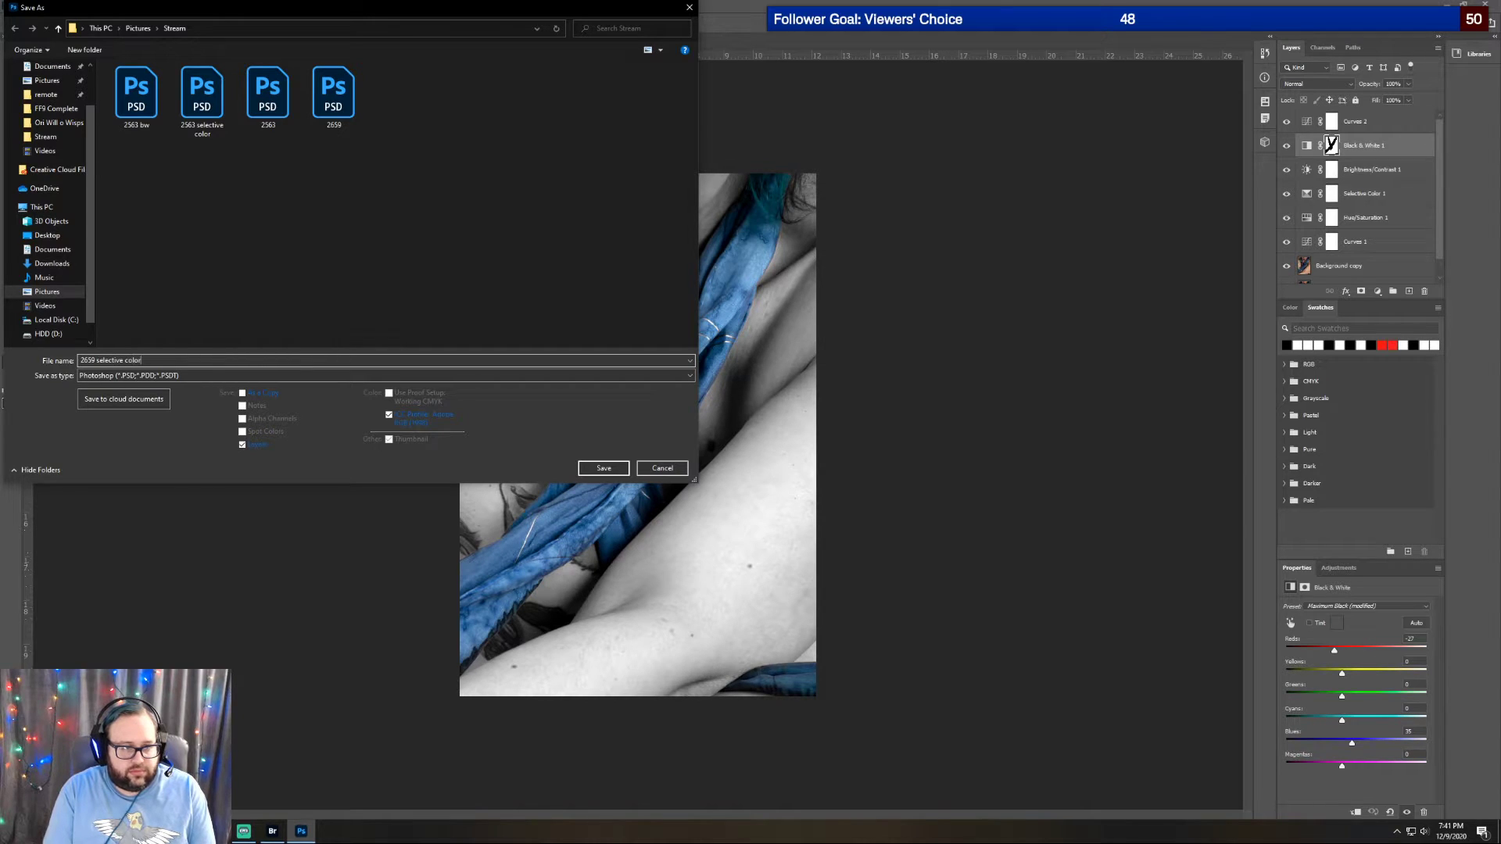
key(Return)
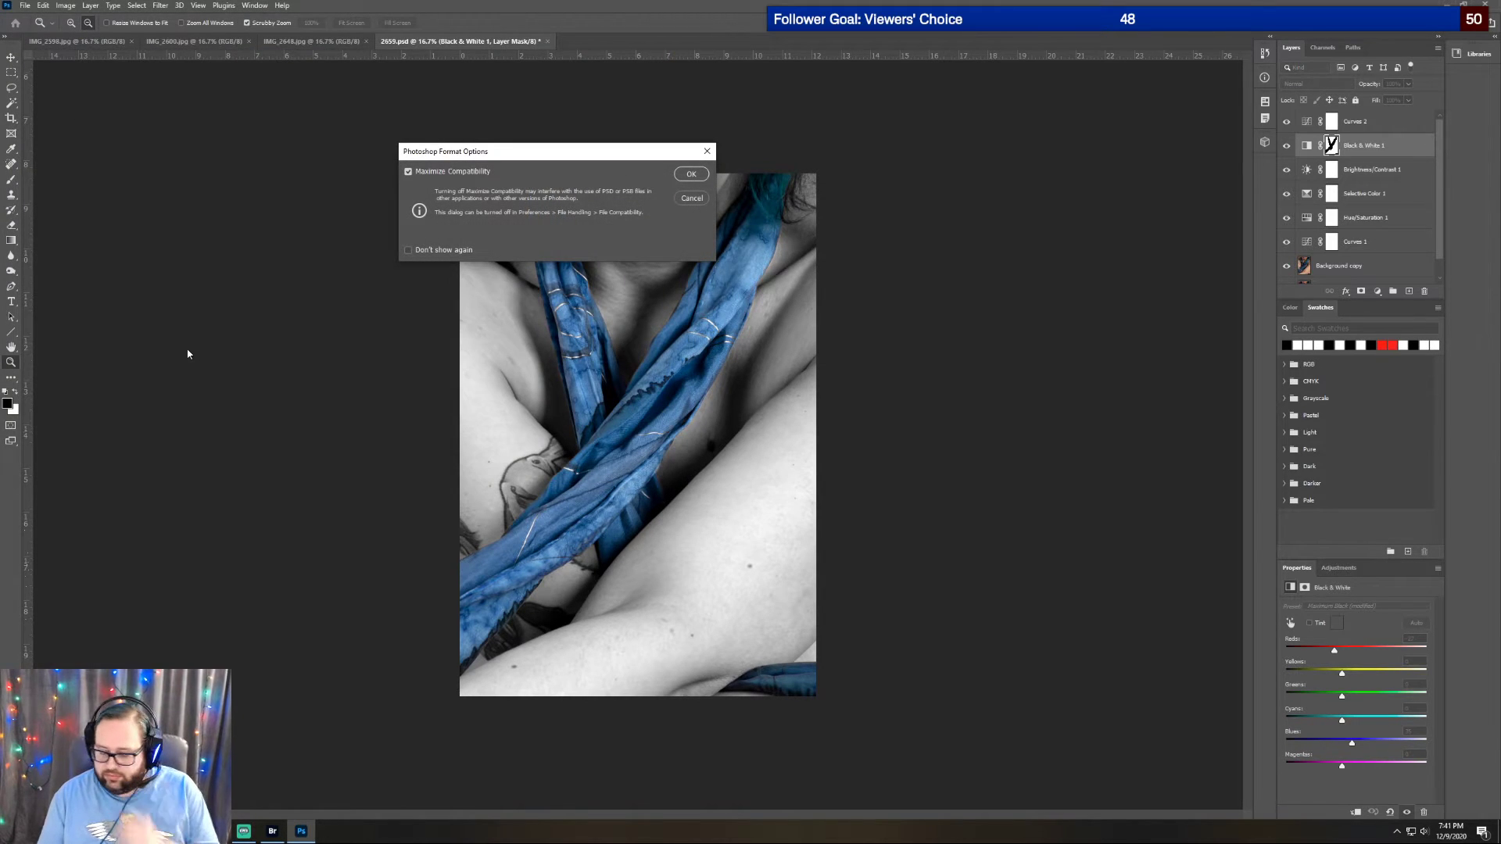
key(Return)
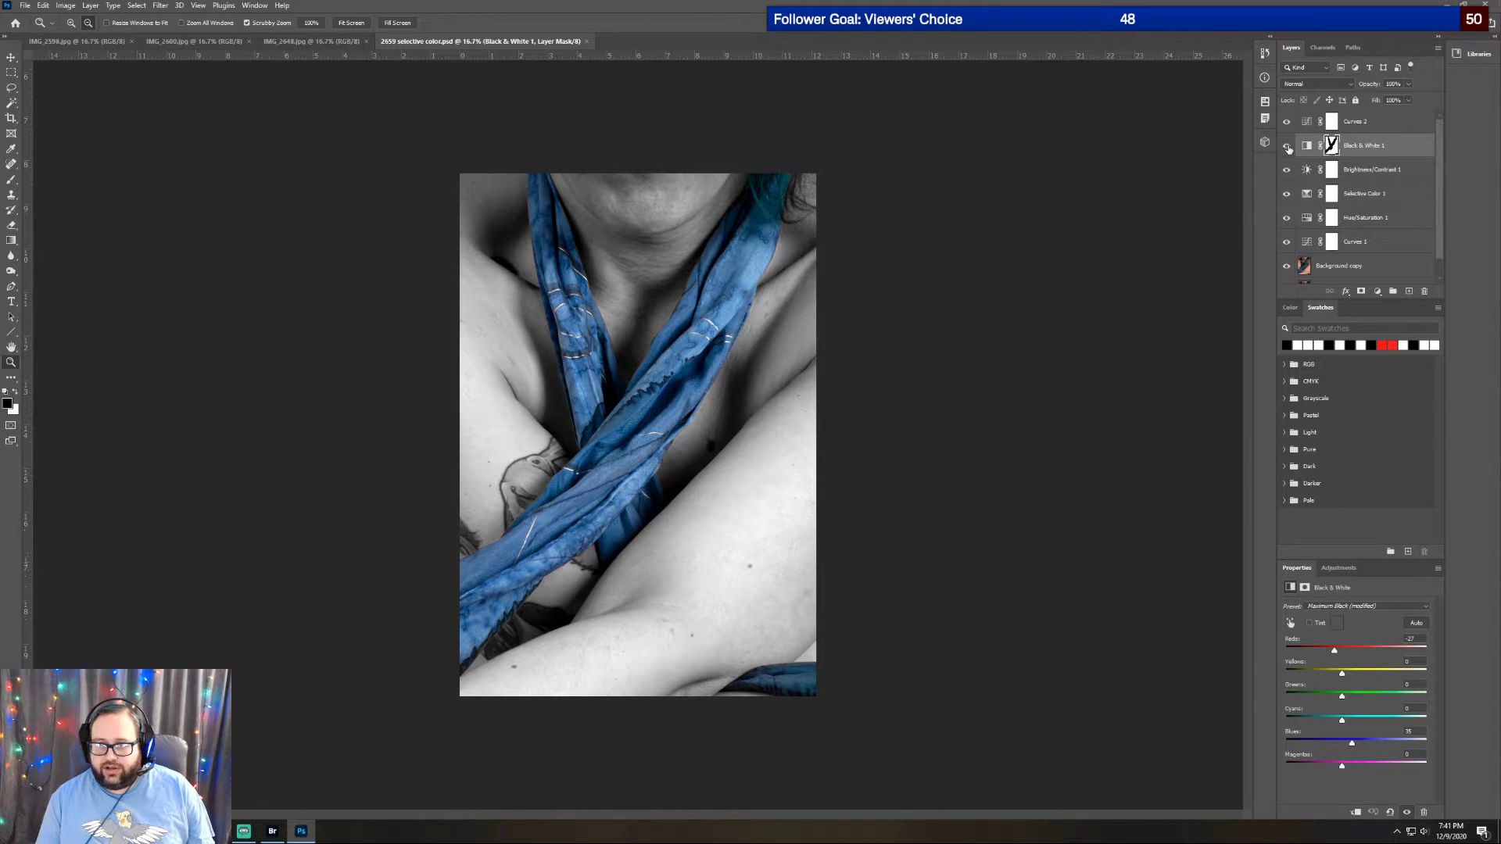
Hide the masked Black & White layer and add an unmasked one using the Maximum Black preset, with Reds at -42 and Blues raised slightly
click(1343, 574)
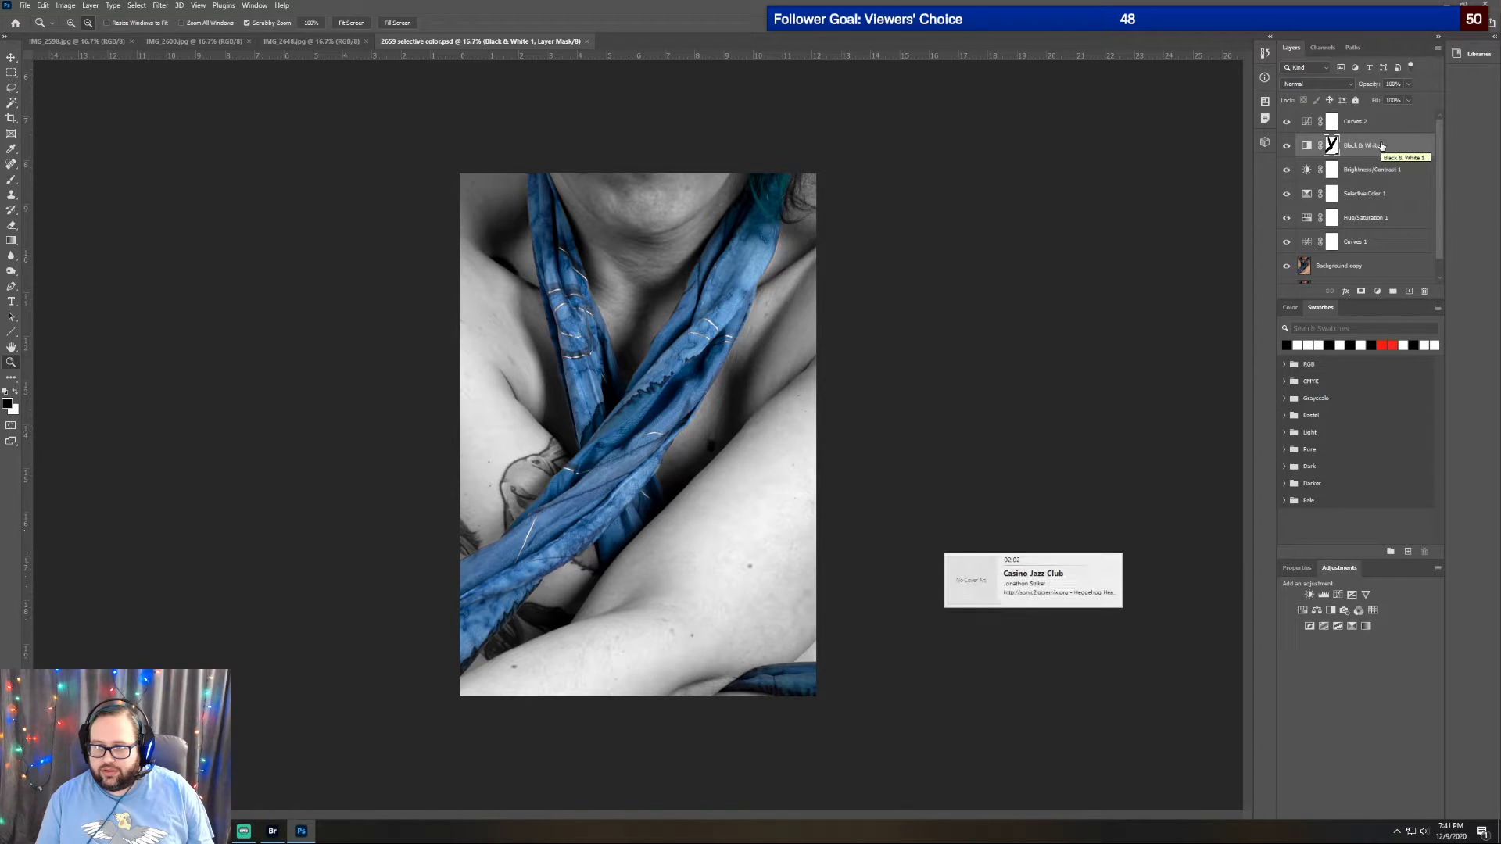
click(1286, 147)
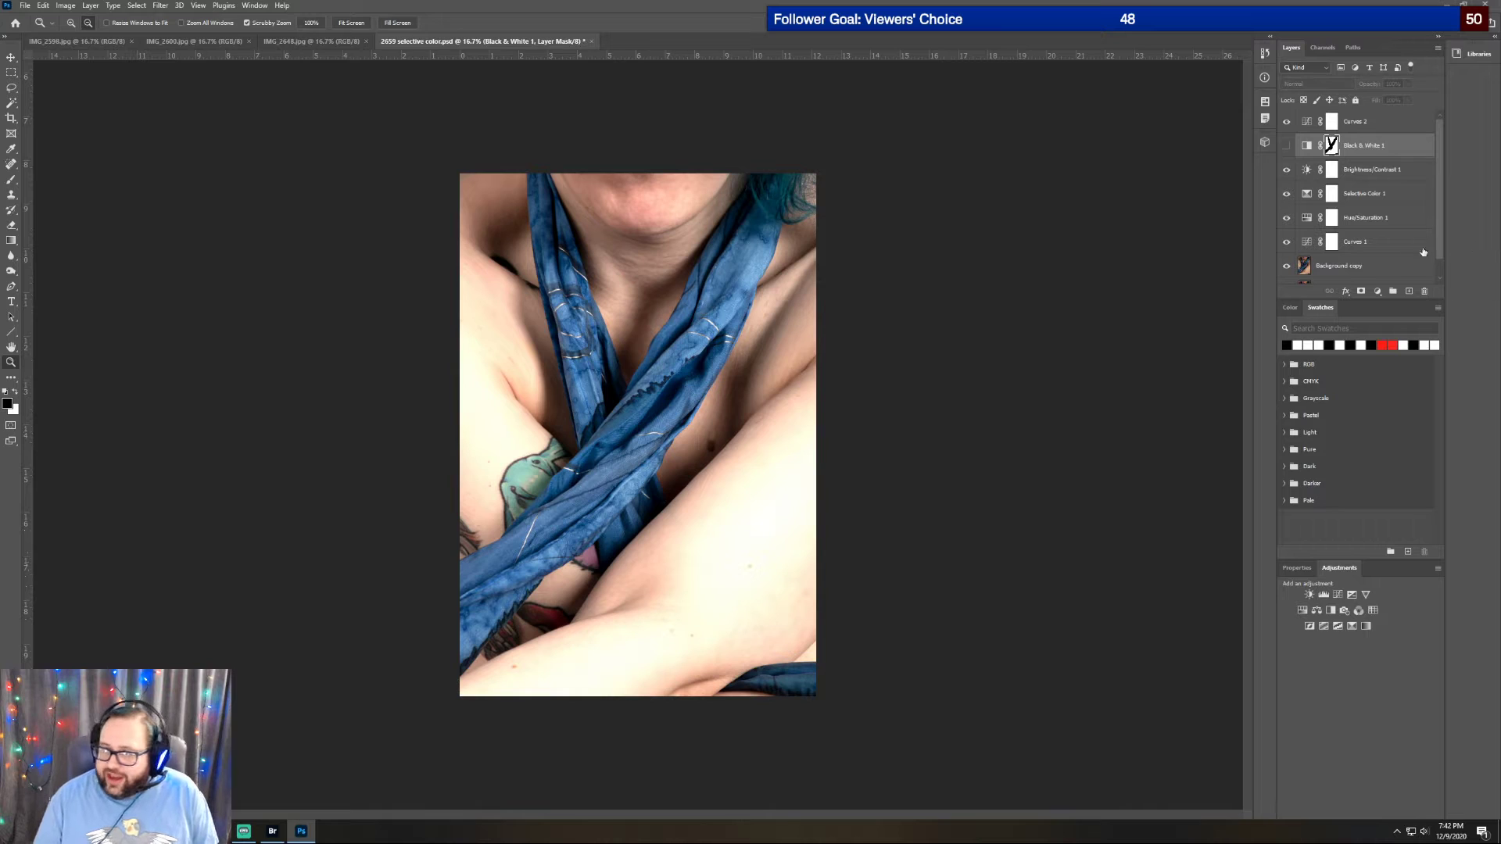
click(1333, 611)
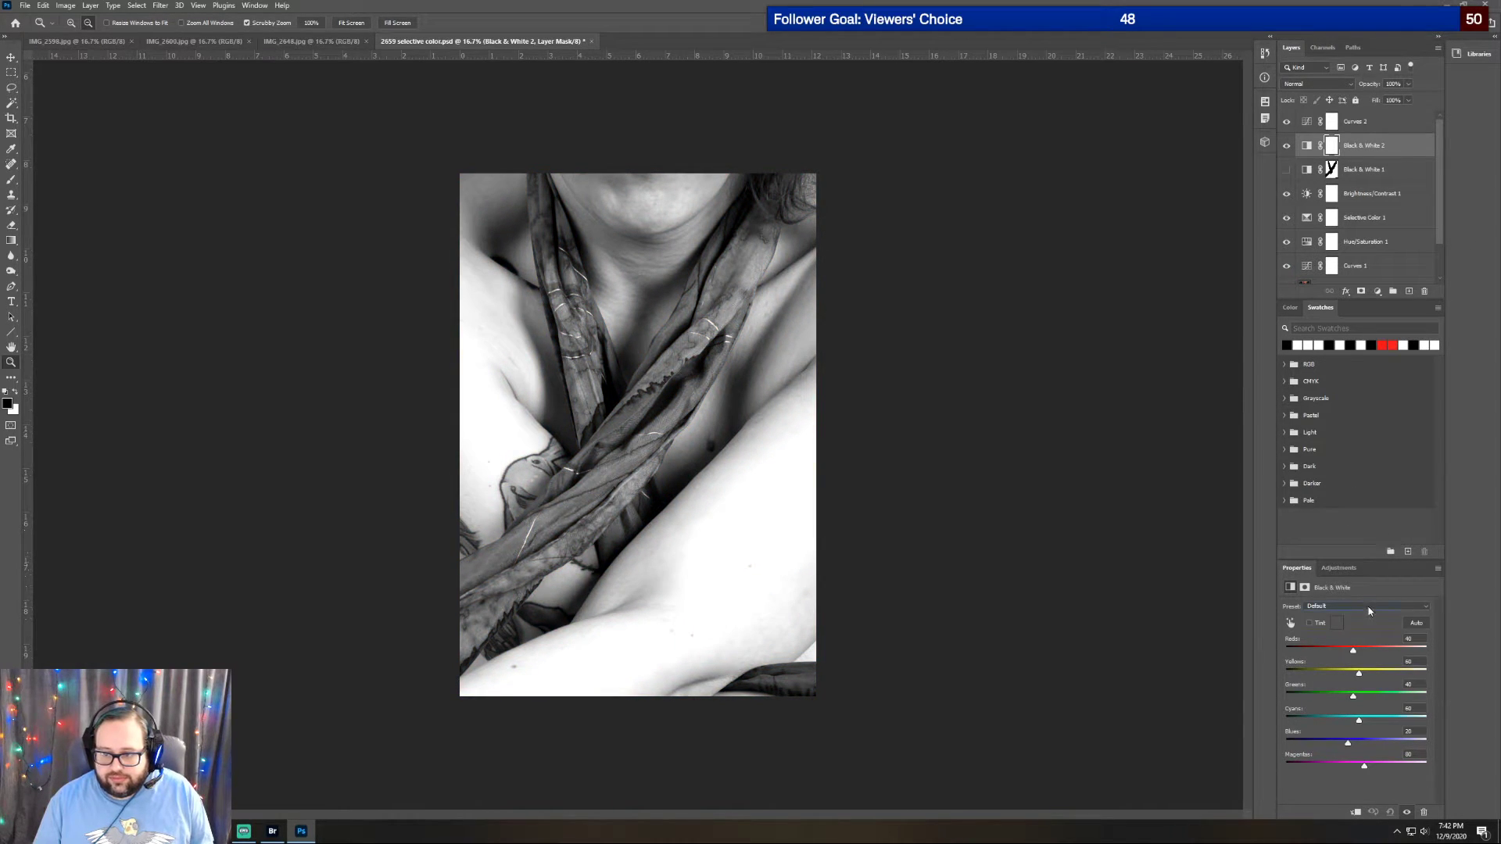
click(1372, 607)
click(1351, 700)
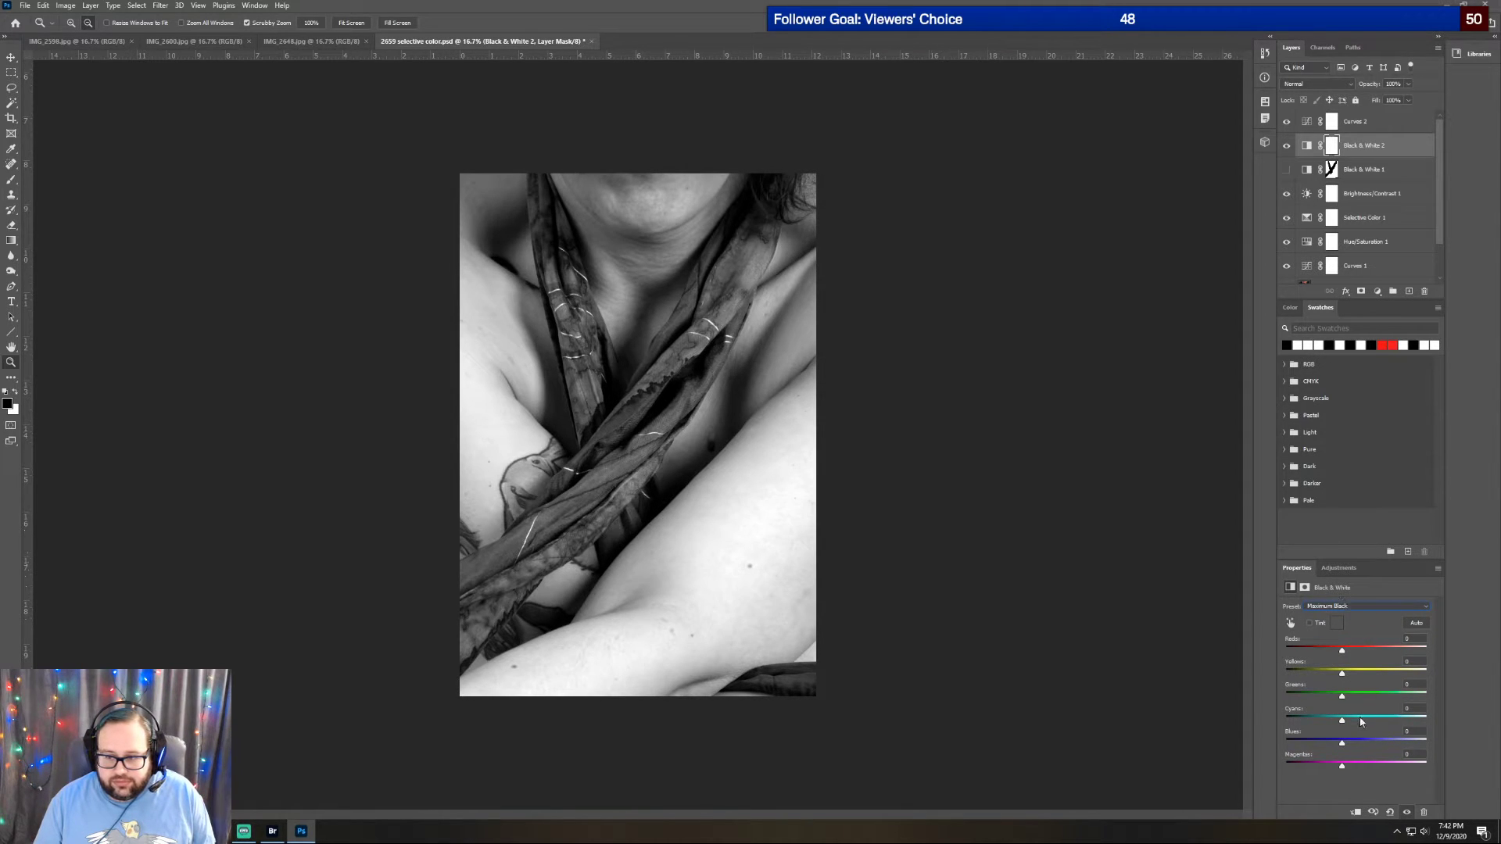
drag(1342, 652, 1331, 651)
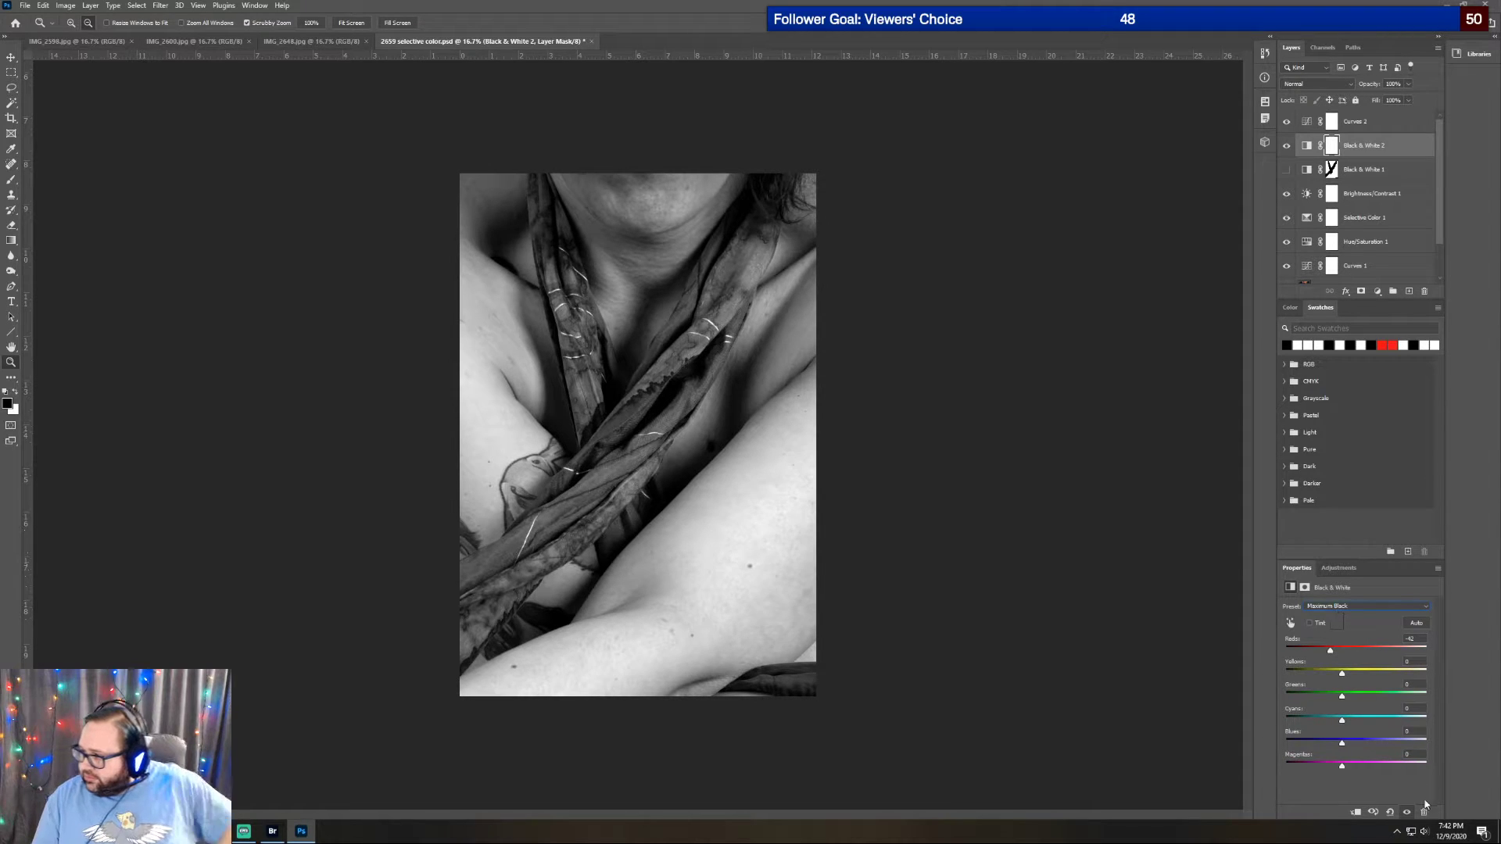
mouse_move(1341, 742)
mouse_down()
mouse_move(1362, 743)
mouse_move(1345, 745)
mouse_up()
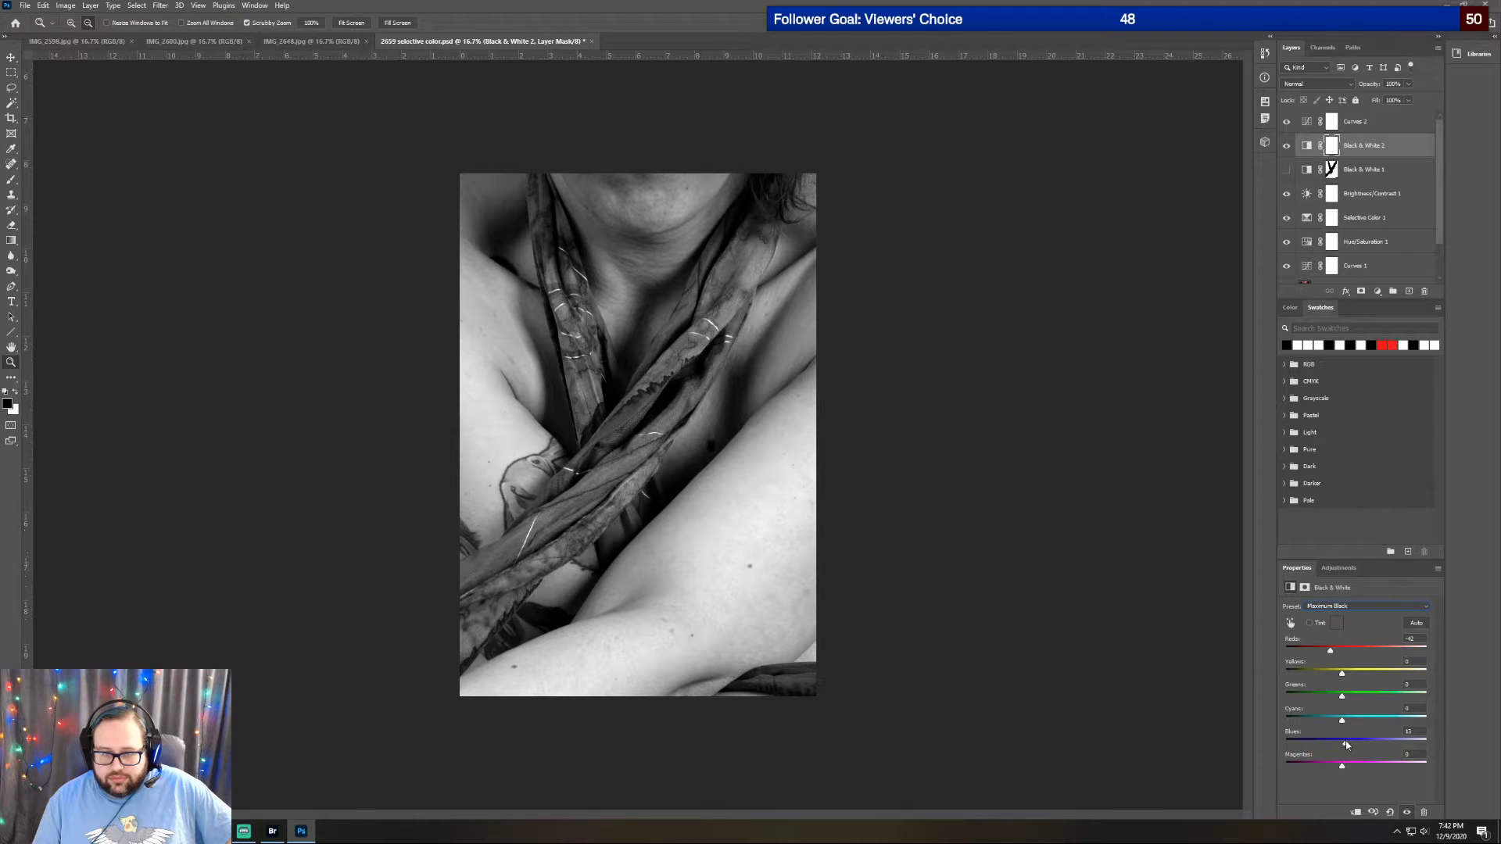
Save the fully black-and-white version as a Photoshop file named "2659 bw" with Maximize Compatibility on, and close the document
click(24, 6)
click(61, 150)
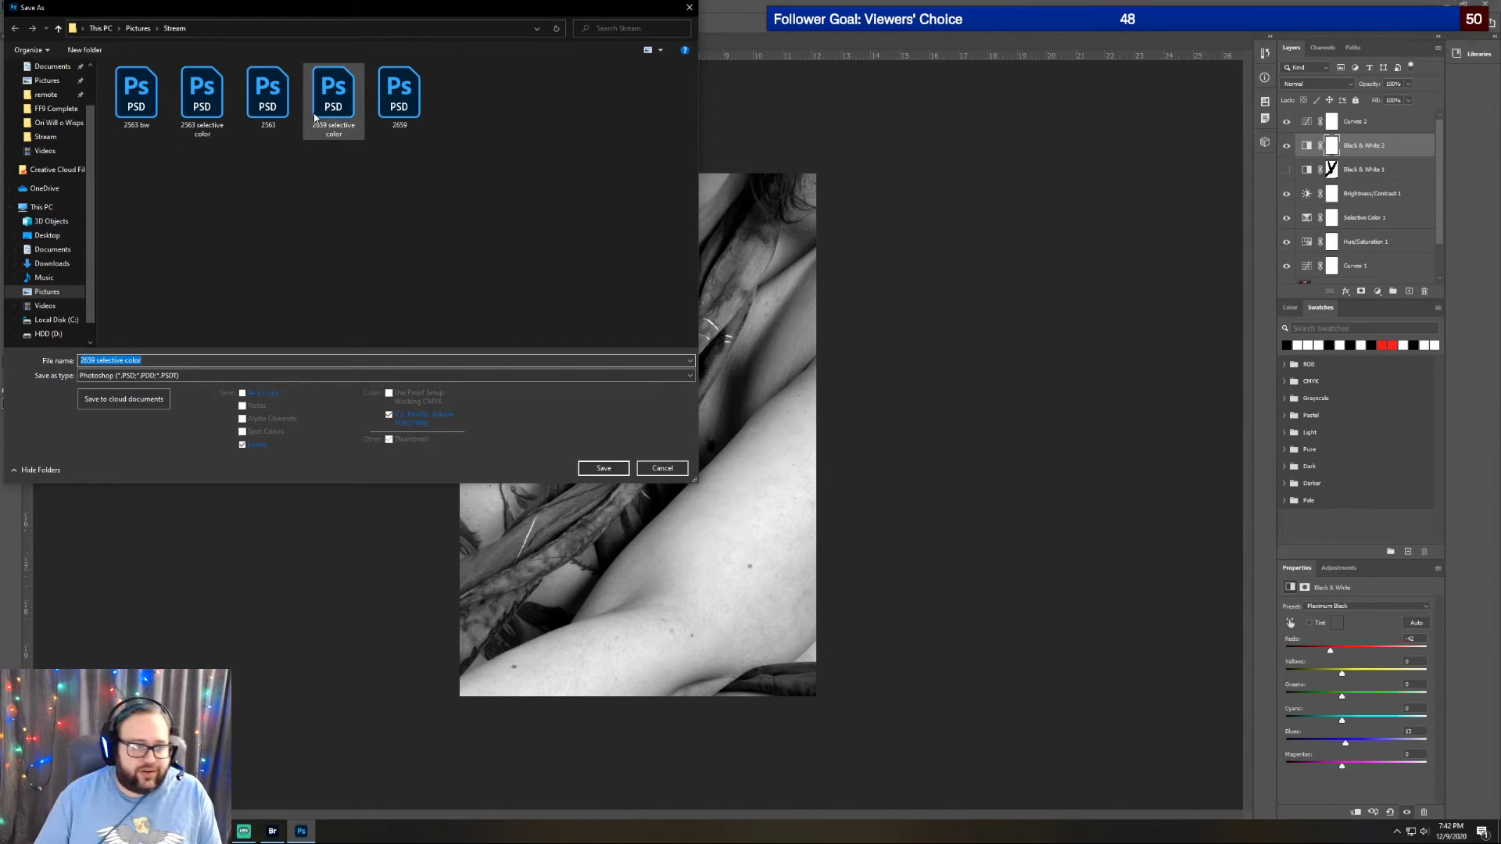
click(190, 359)
drag(167, 359, 97, 361)
text(bw)
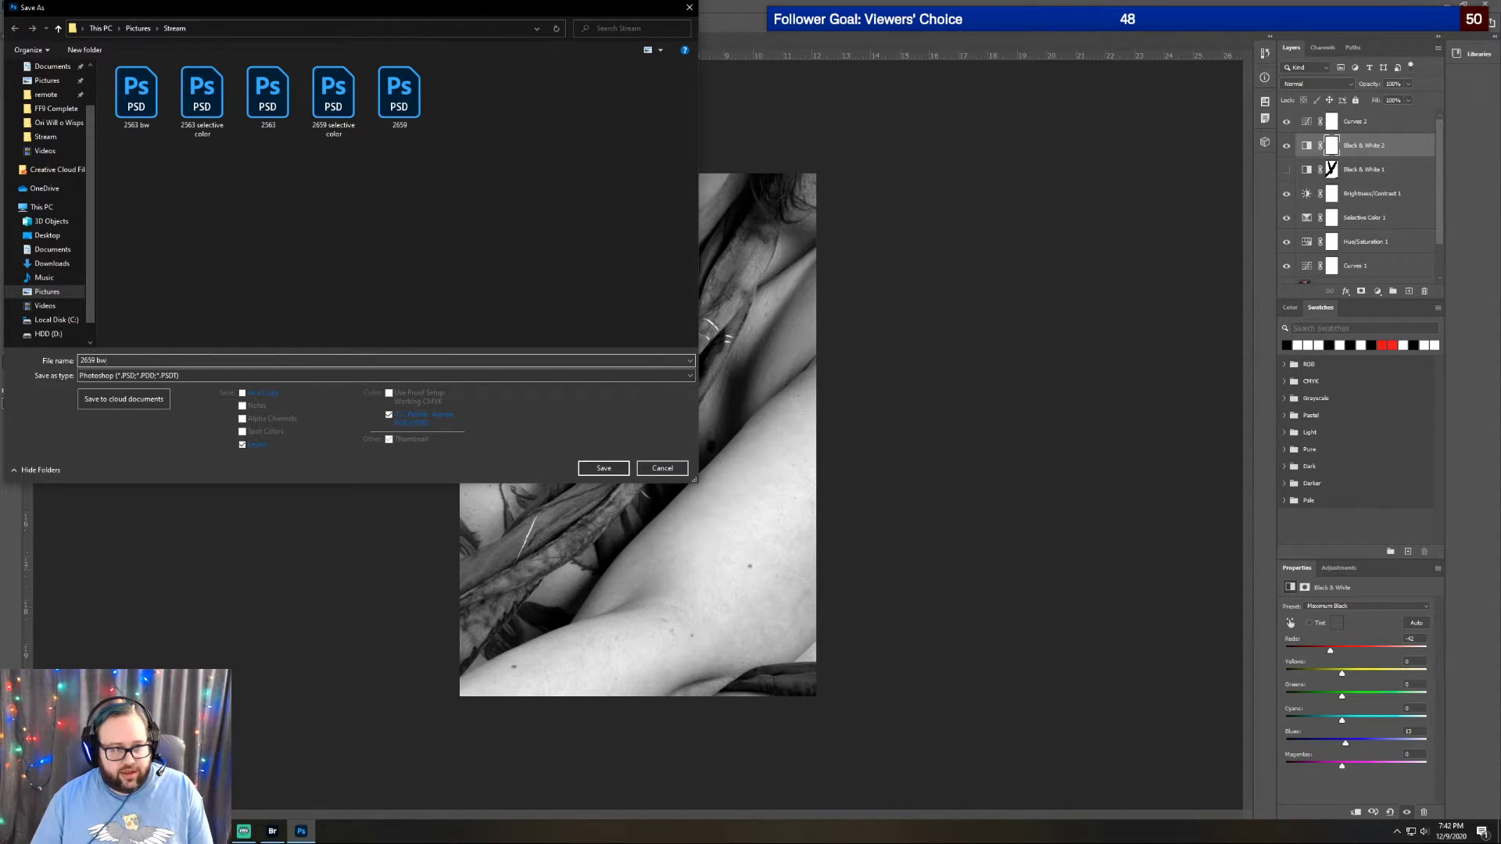
key(Return)
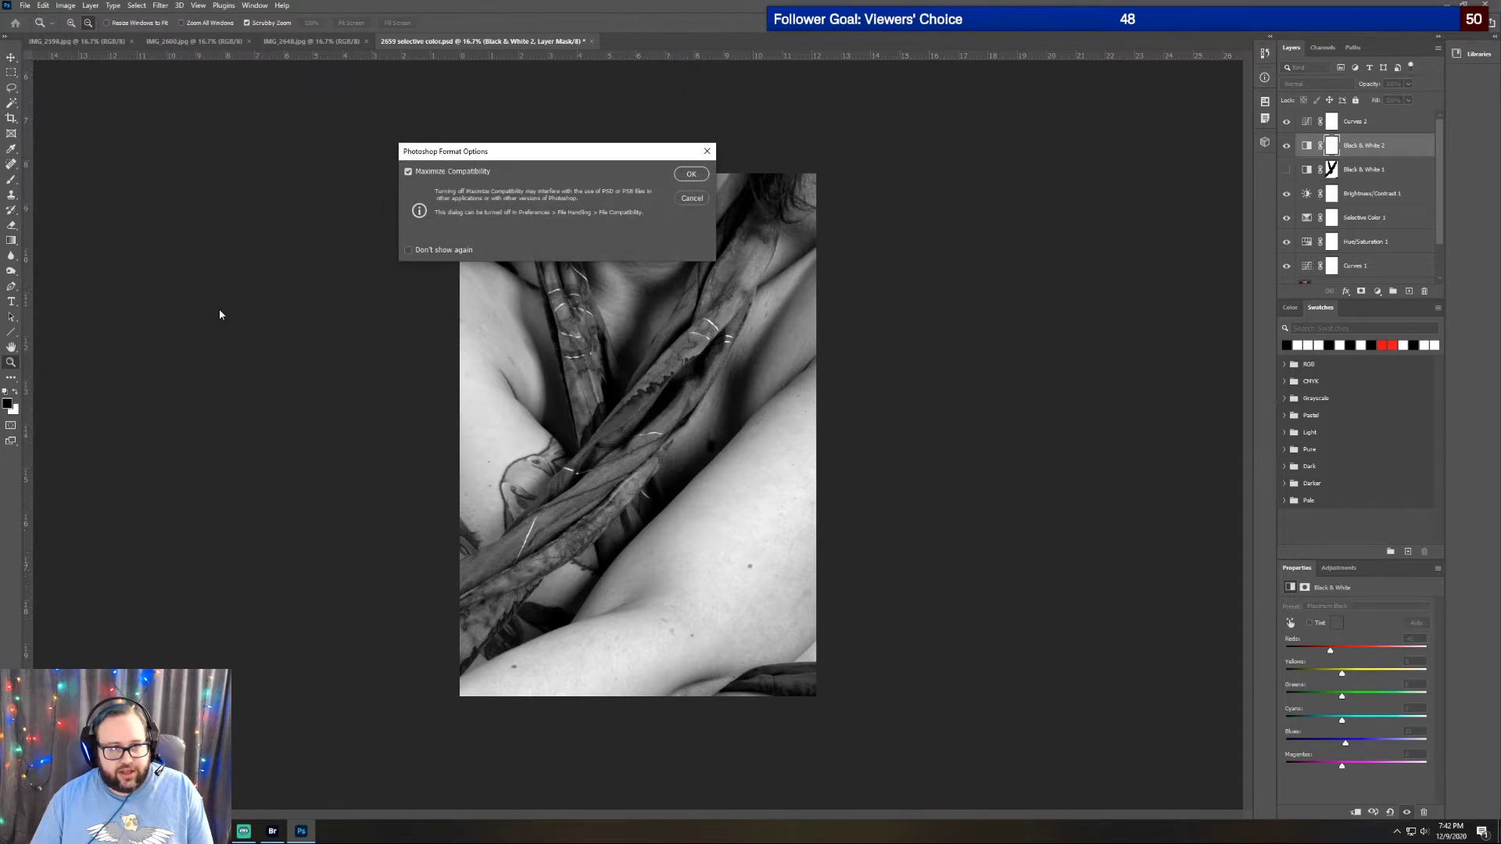
key(Return)
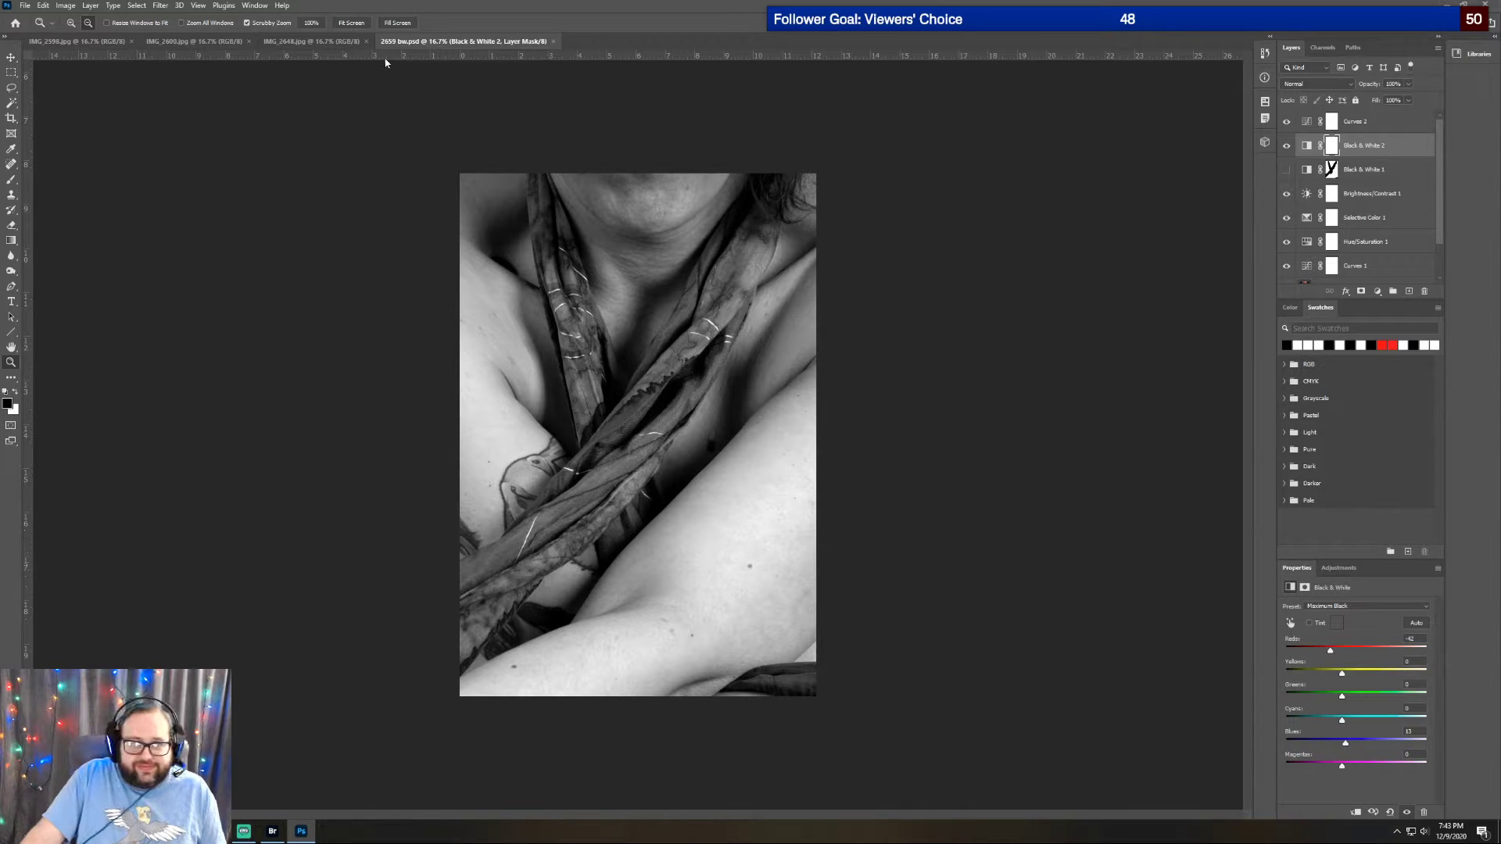
click(553, 45)
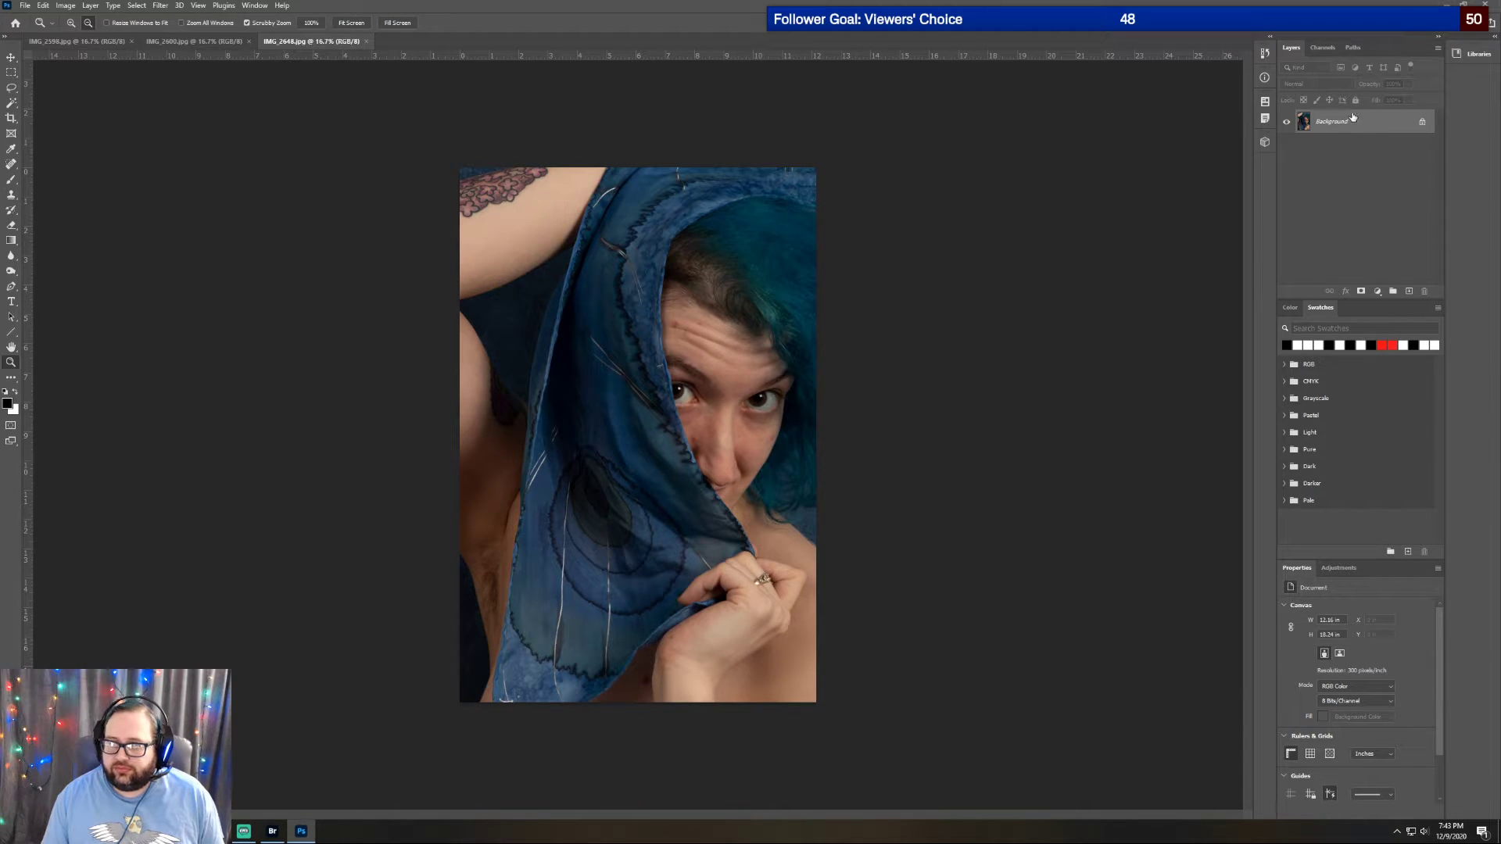
Duplicate the Background layer of IMG_2648.jpg as "Background copy" in the same document
right_click(1354, 120)
click(1392, 139)
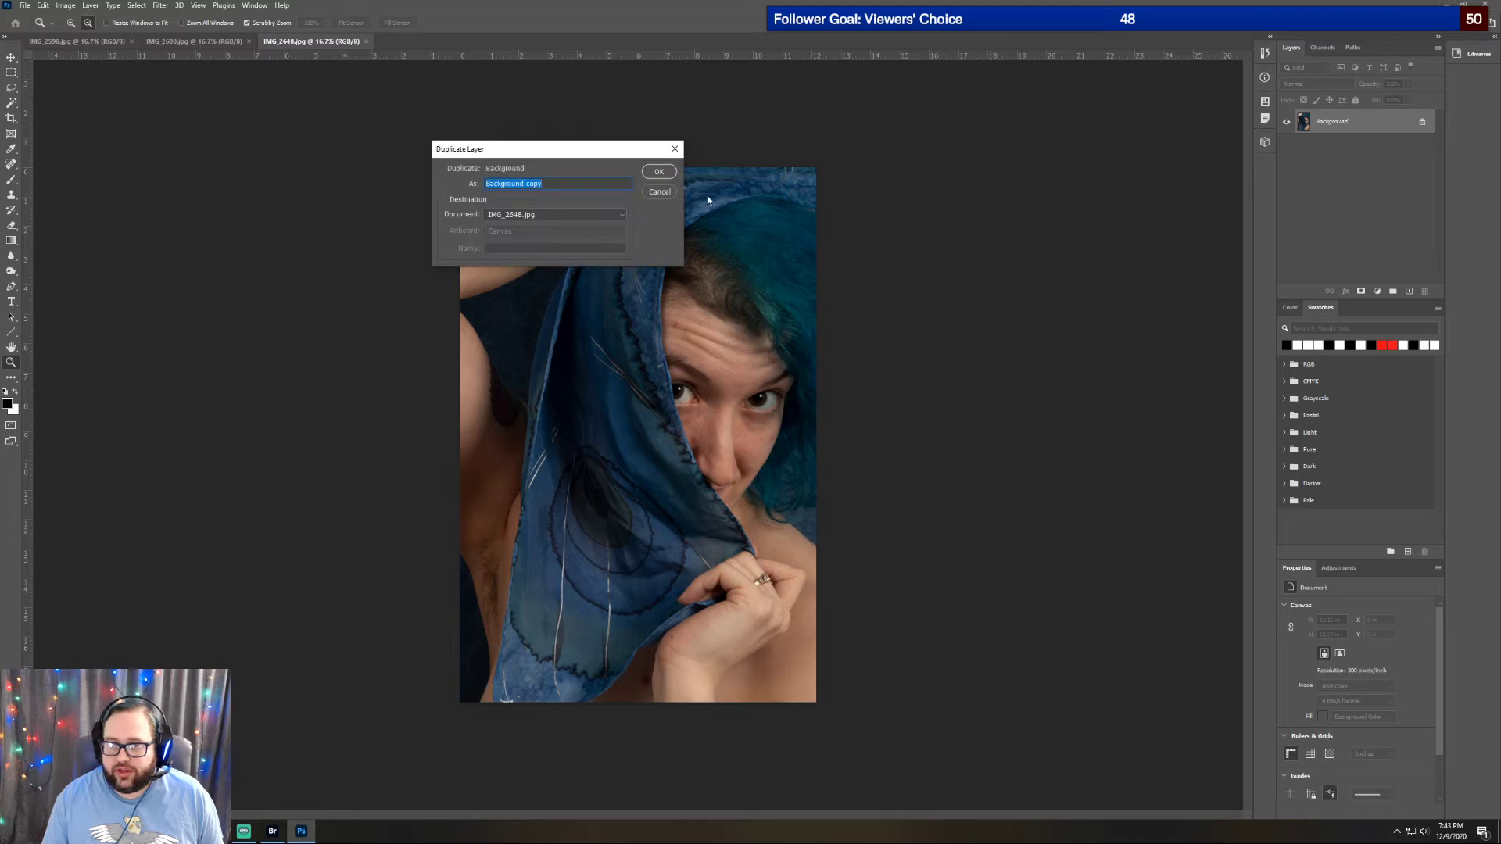
click(661, 172)
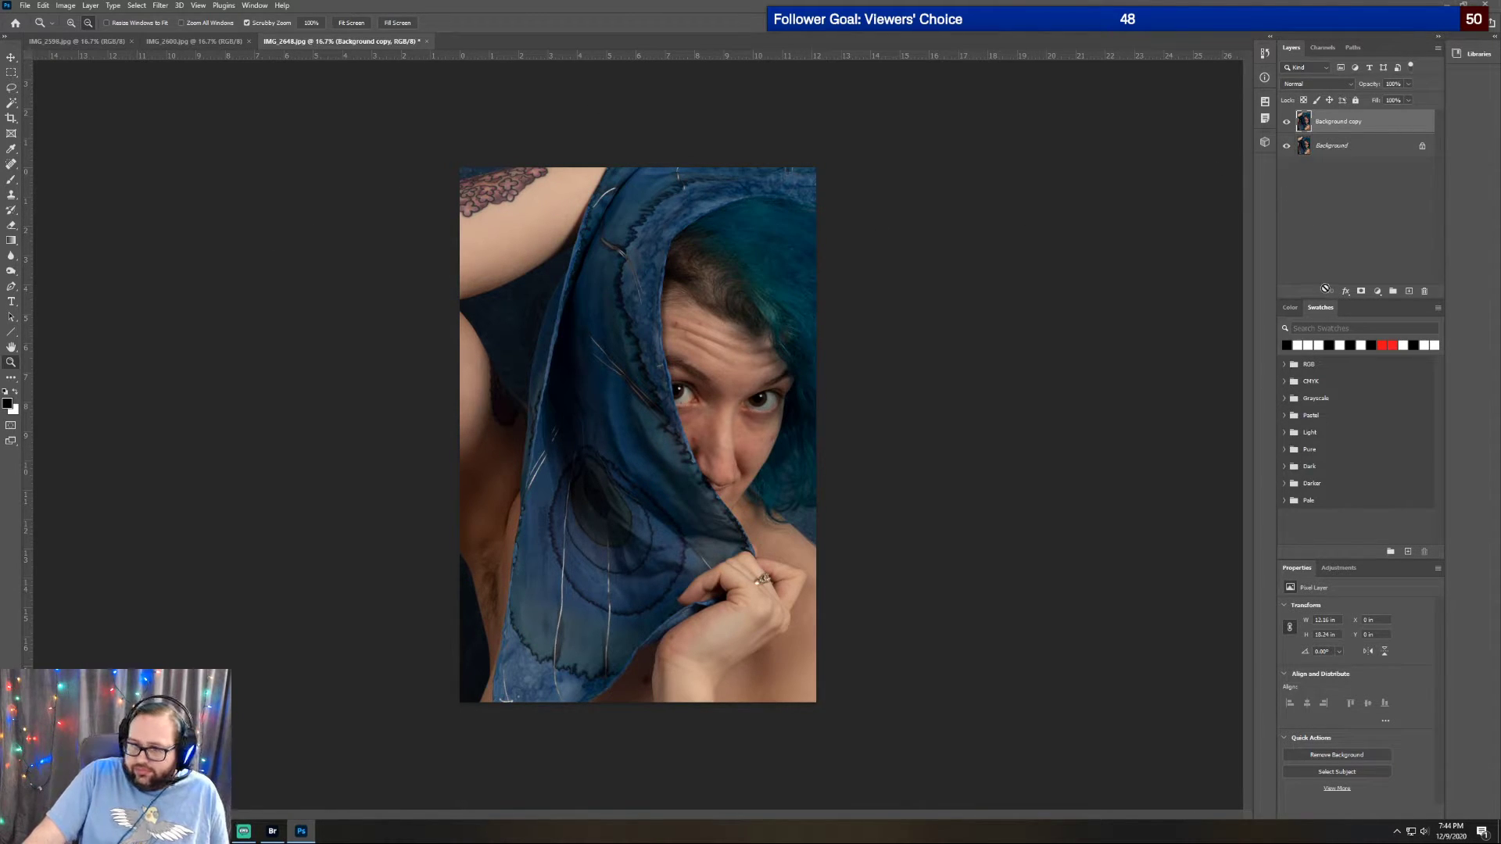
Add a Curves adjustment layer and brighten the portrait by moving the RGB white point in to an input of about 214
click(1289, 308)
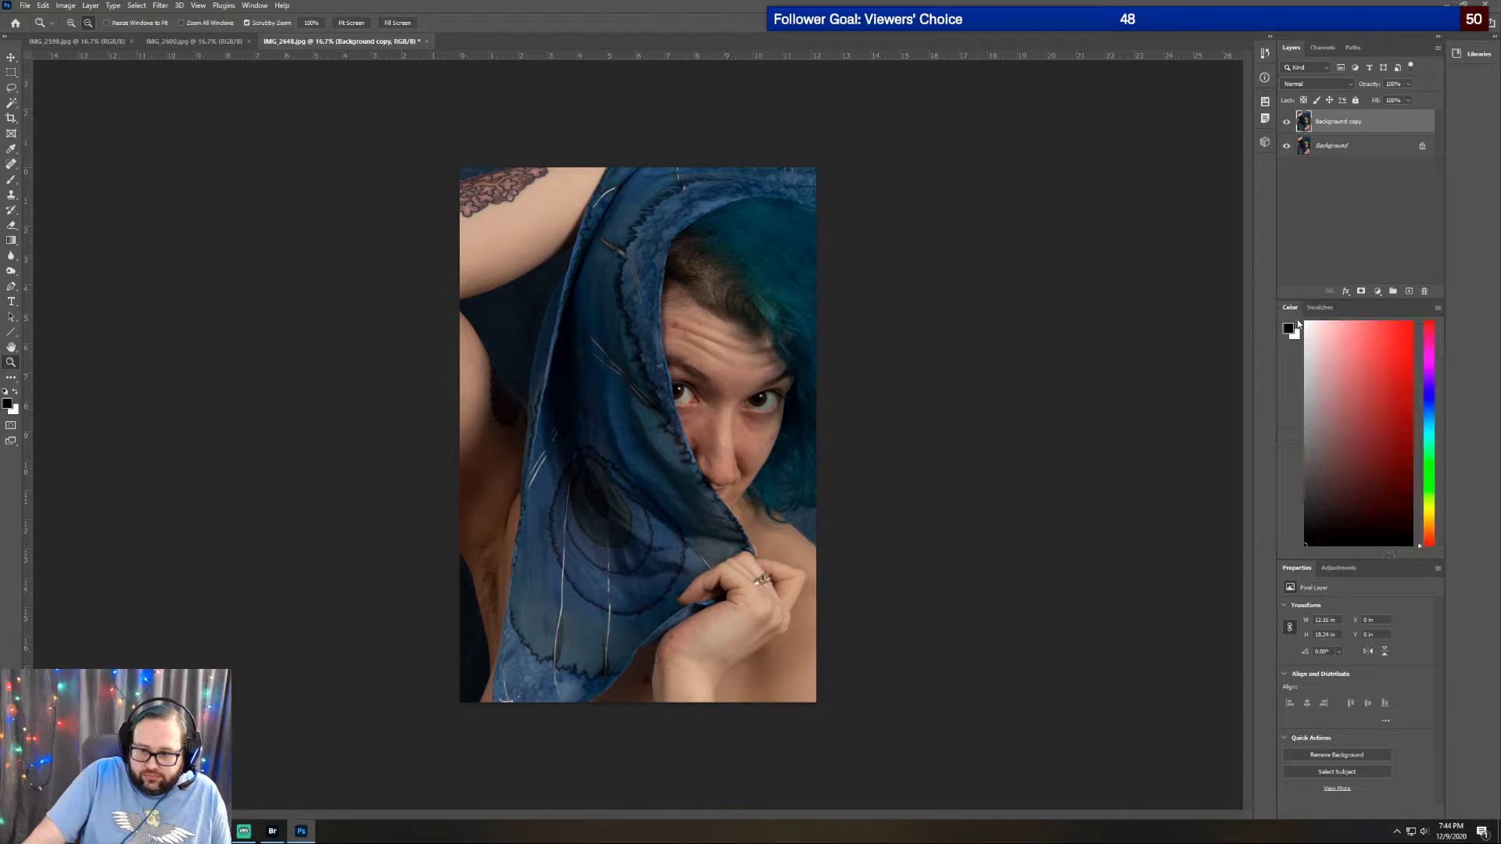
click(1345, 573)
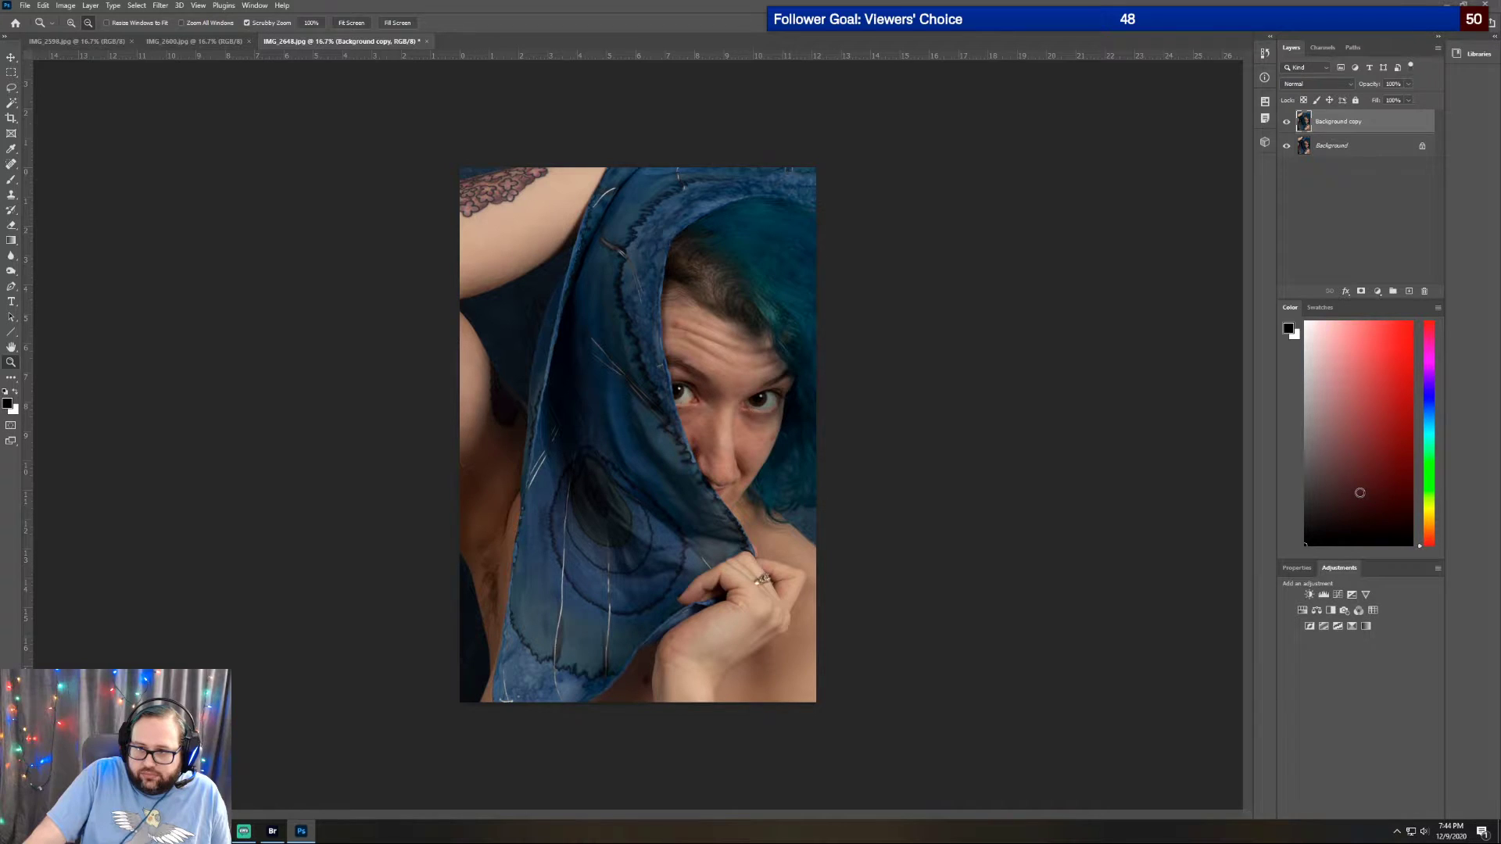
click(1339, 595)
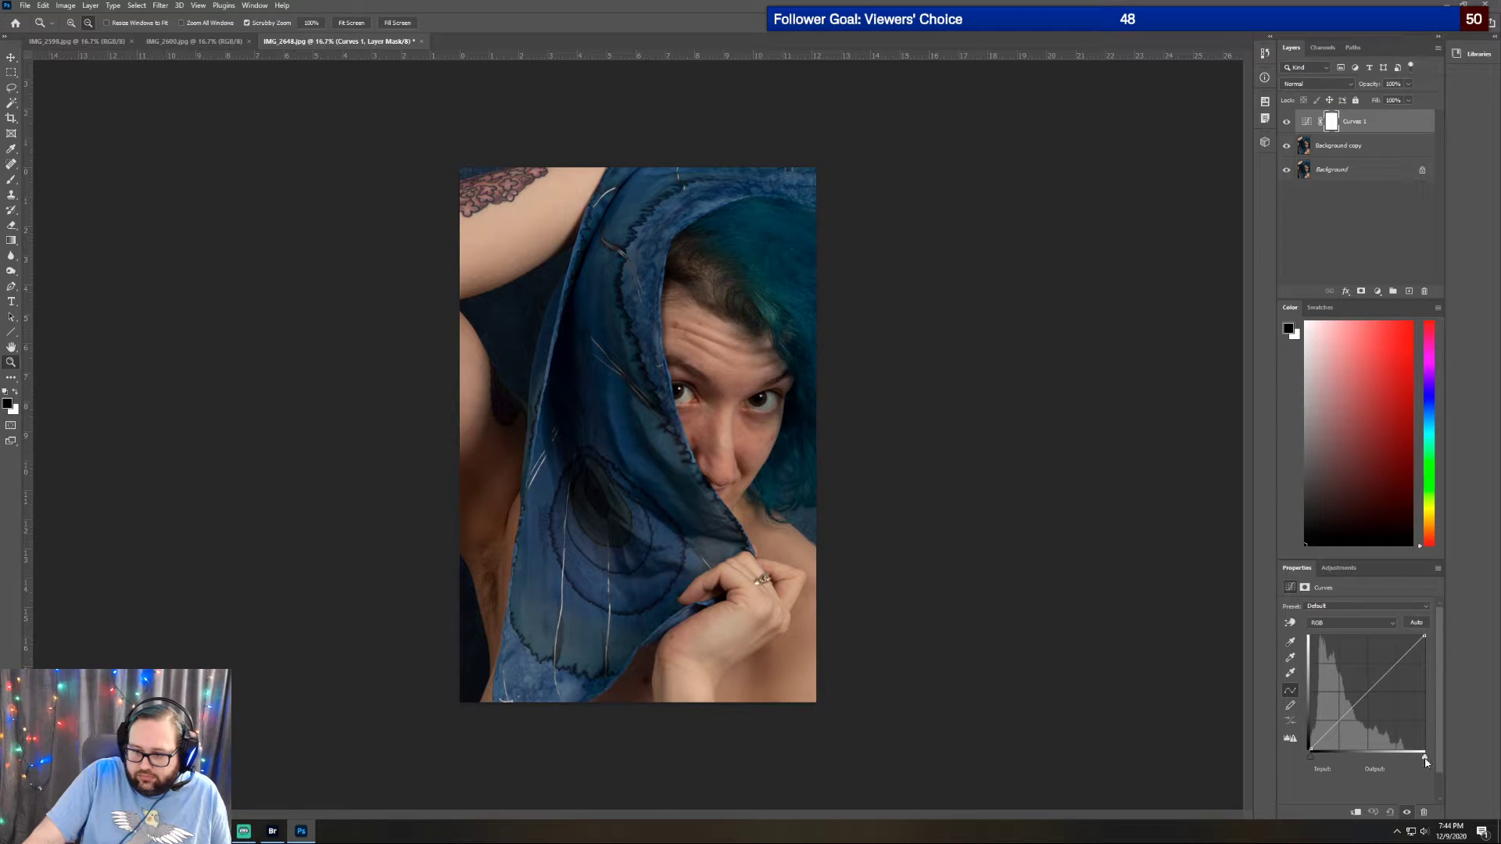
drag(1425, 759, 1406, 759)
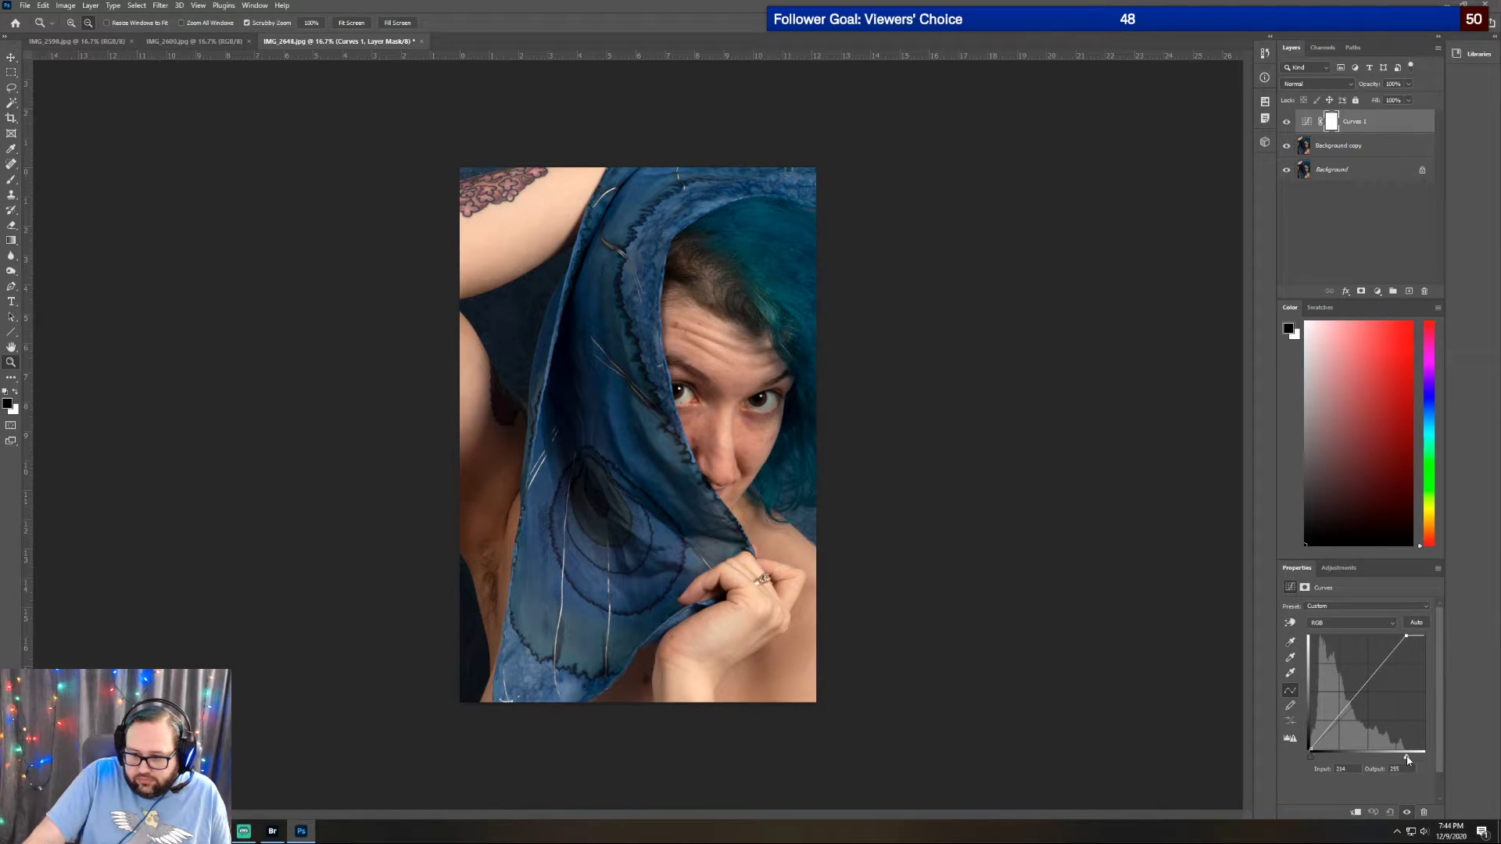
drag(1408, 759, 1406, 760)
Add a Hue/Saturation adjustment layer and reduce the Master saturation to about -20
click(1333, 569)
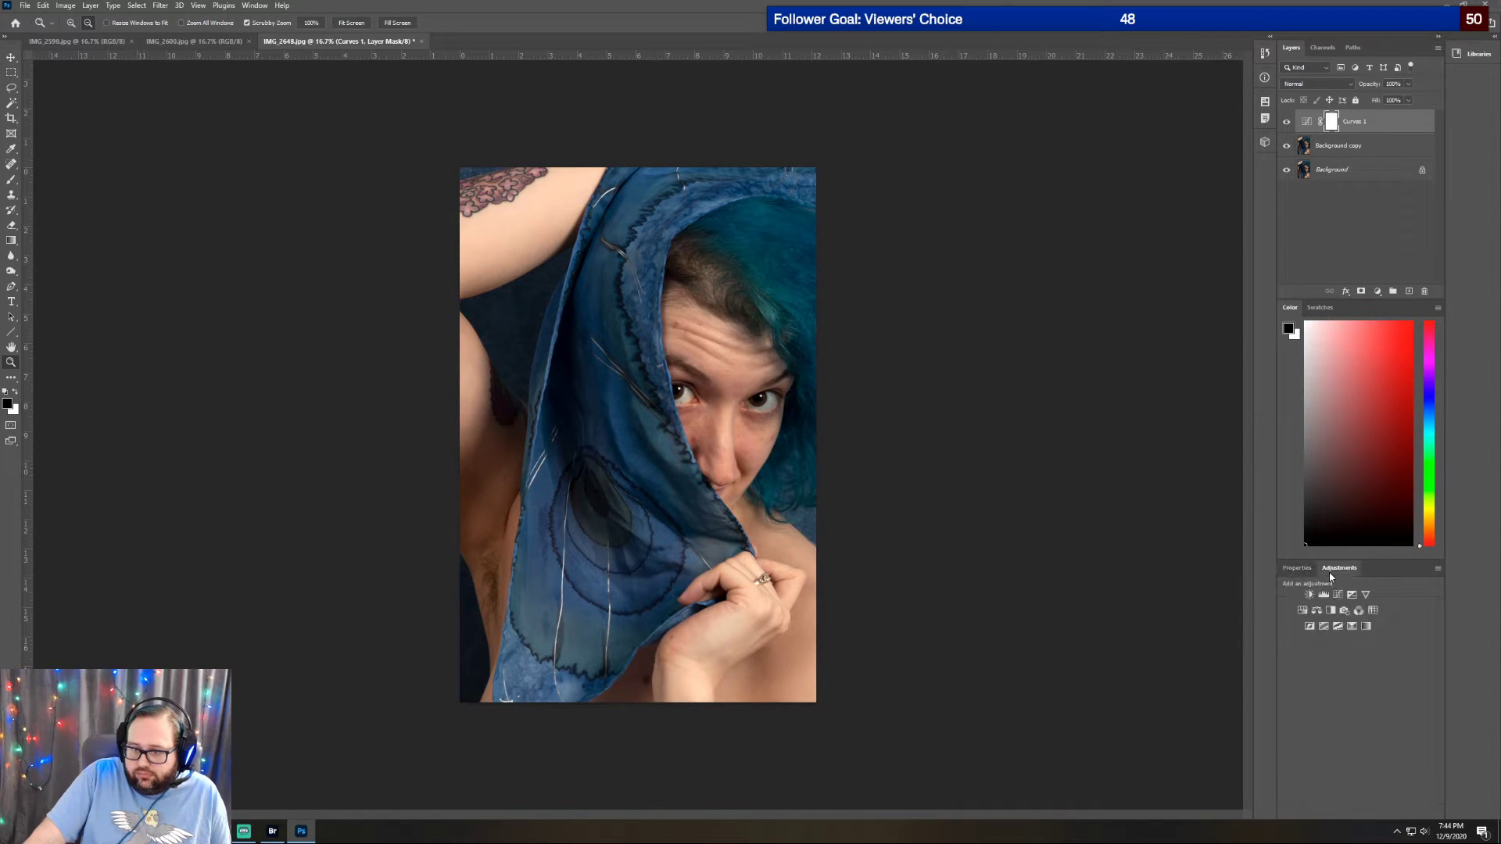
click(1303, 611)
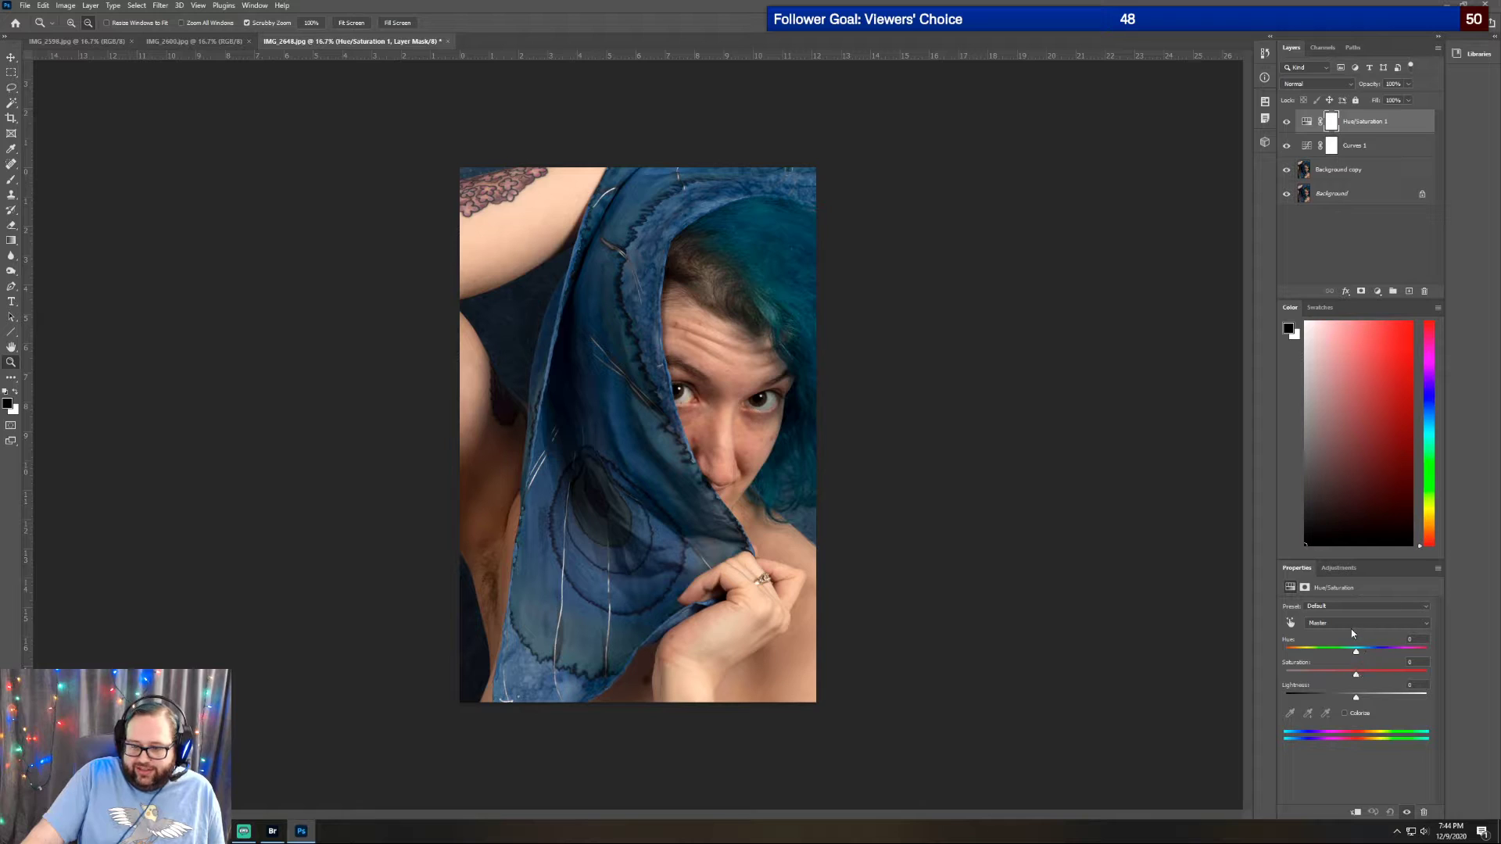
drag(1356, 677, 1351, 679)
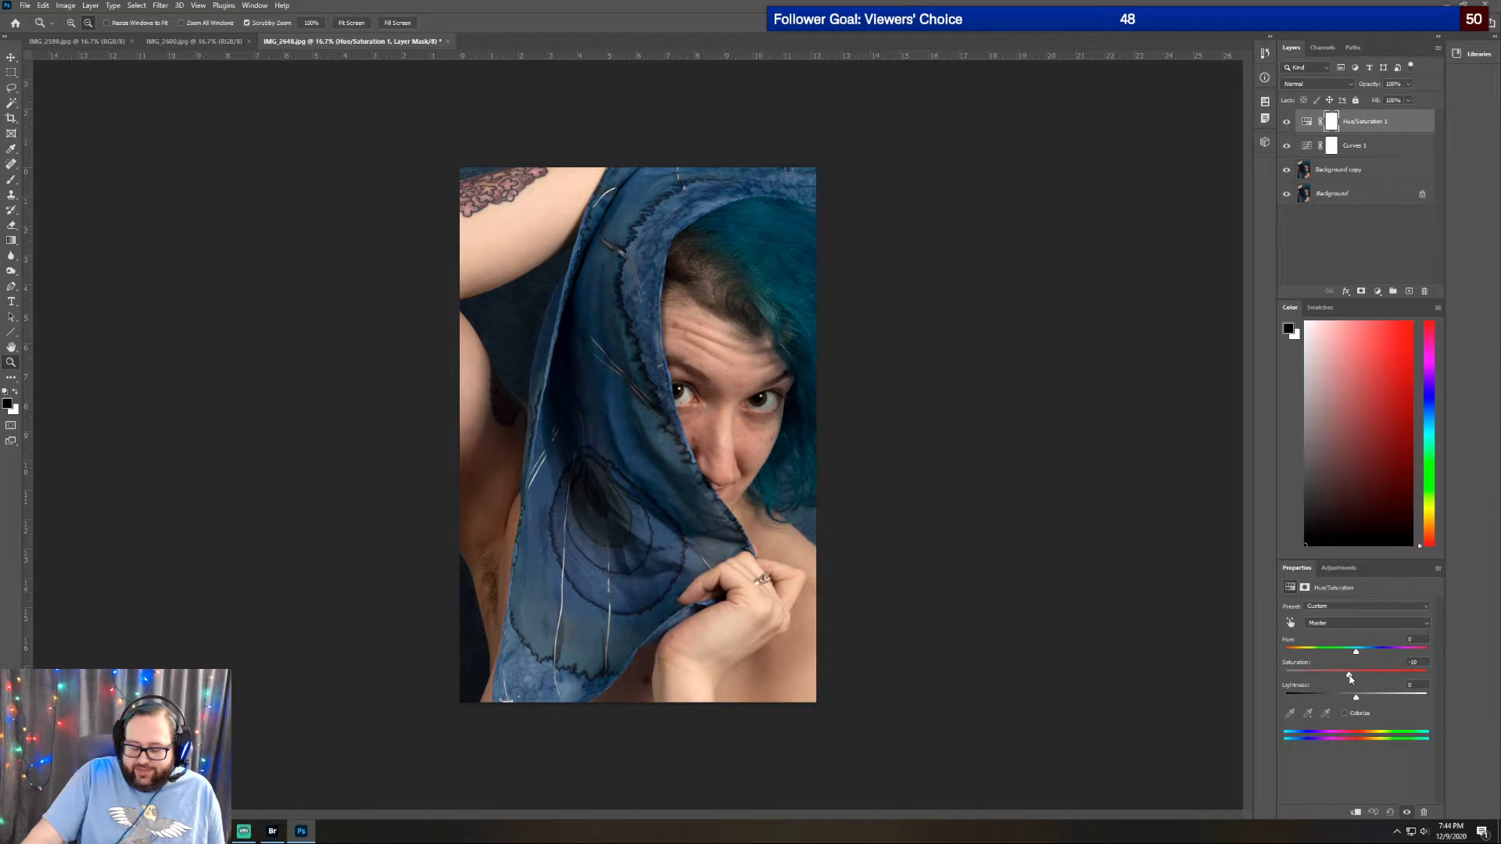
drag(1351, 678, 1342, 680)
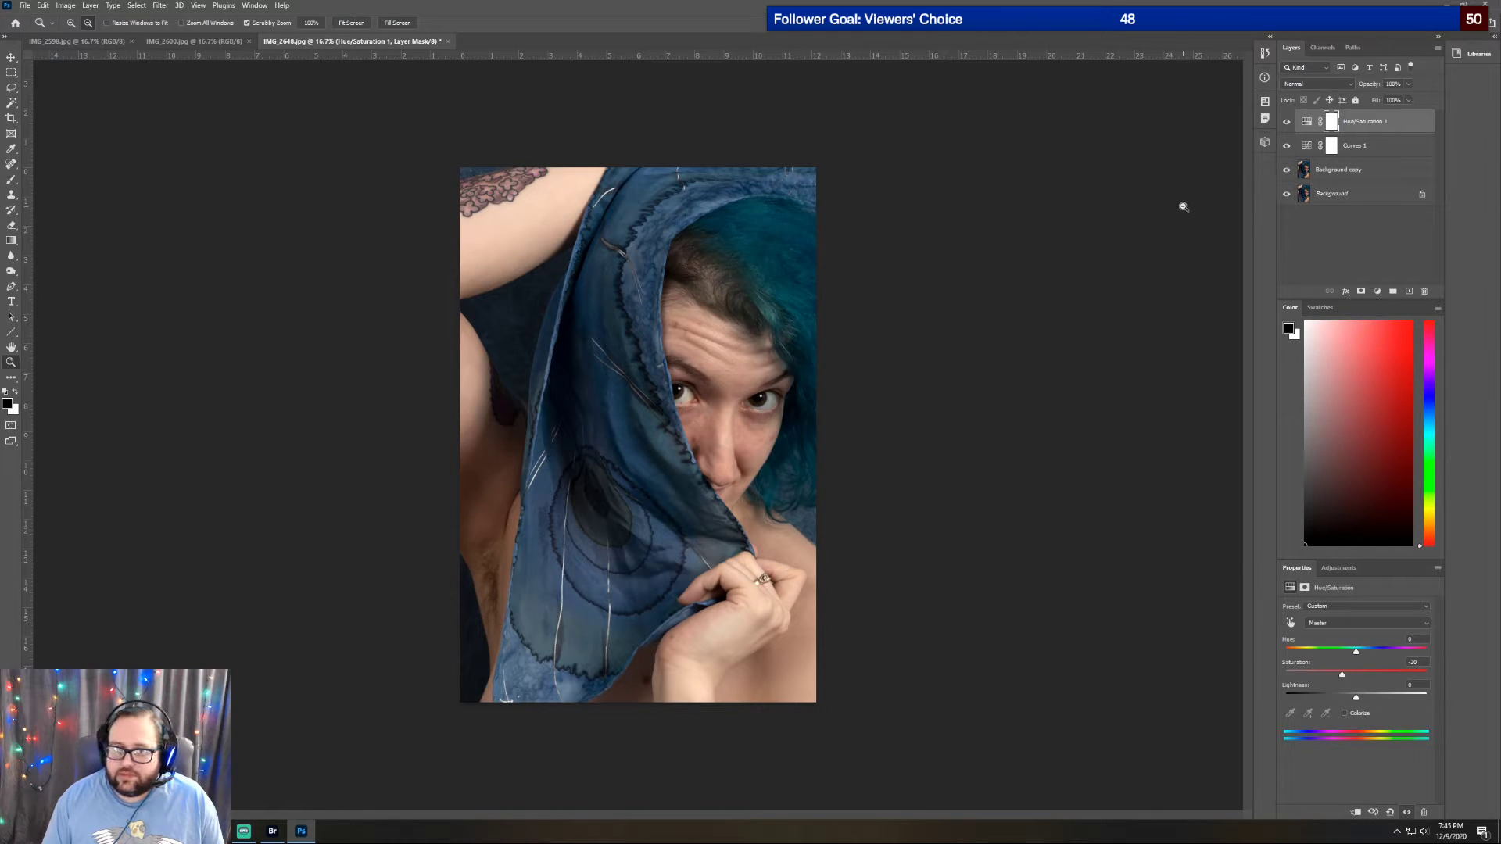
Raise the Blues saturation to about +43 in the Hue/Saturation adjustment, and compare the photo with the layer hidden and shown
click(1362, 622)
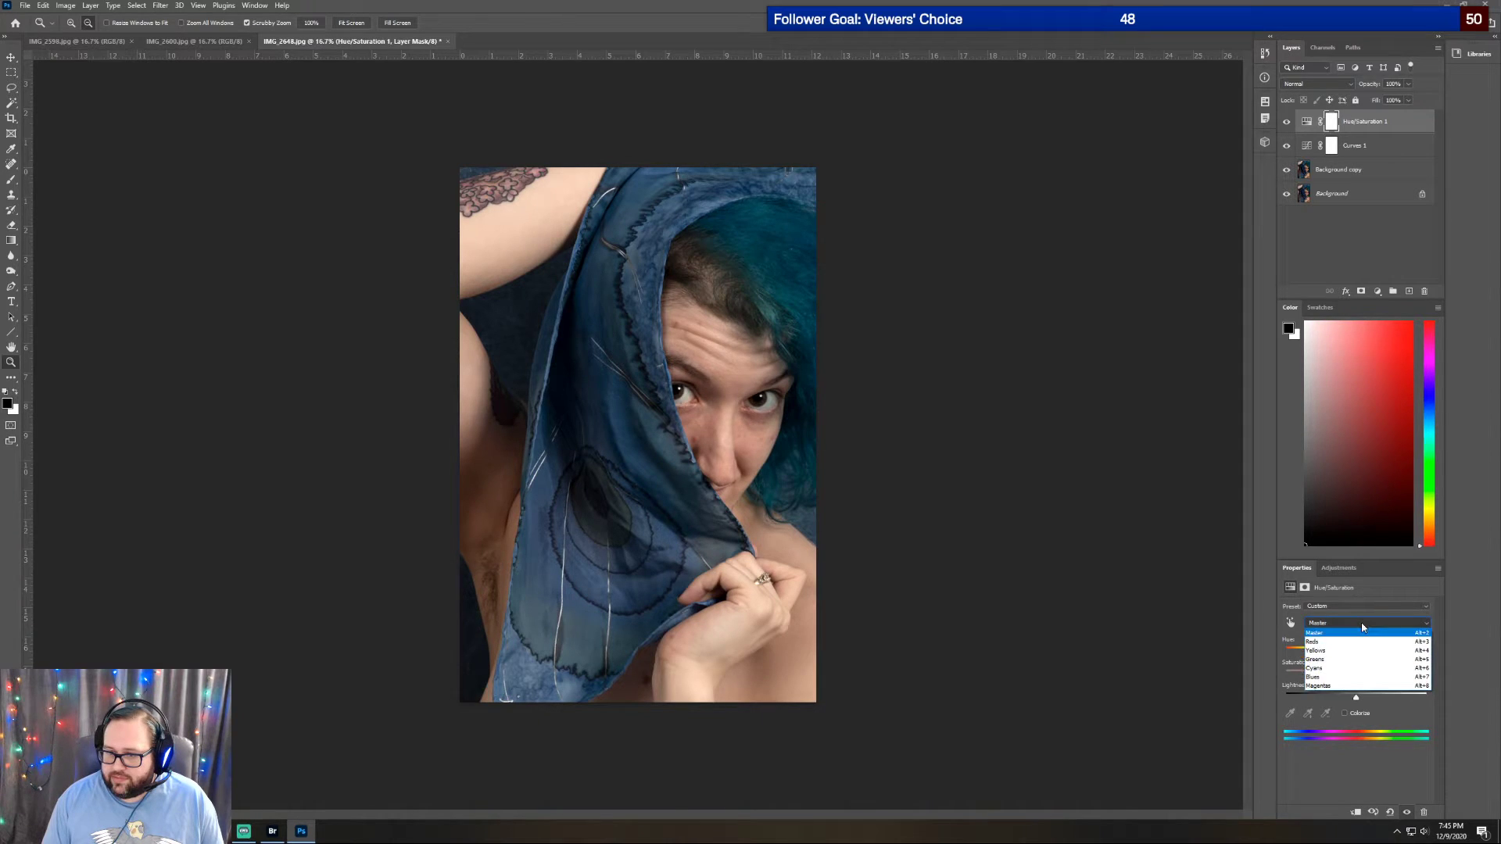
click(1335, 677)
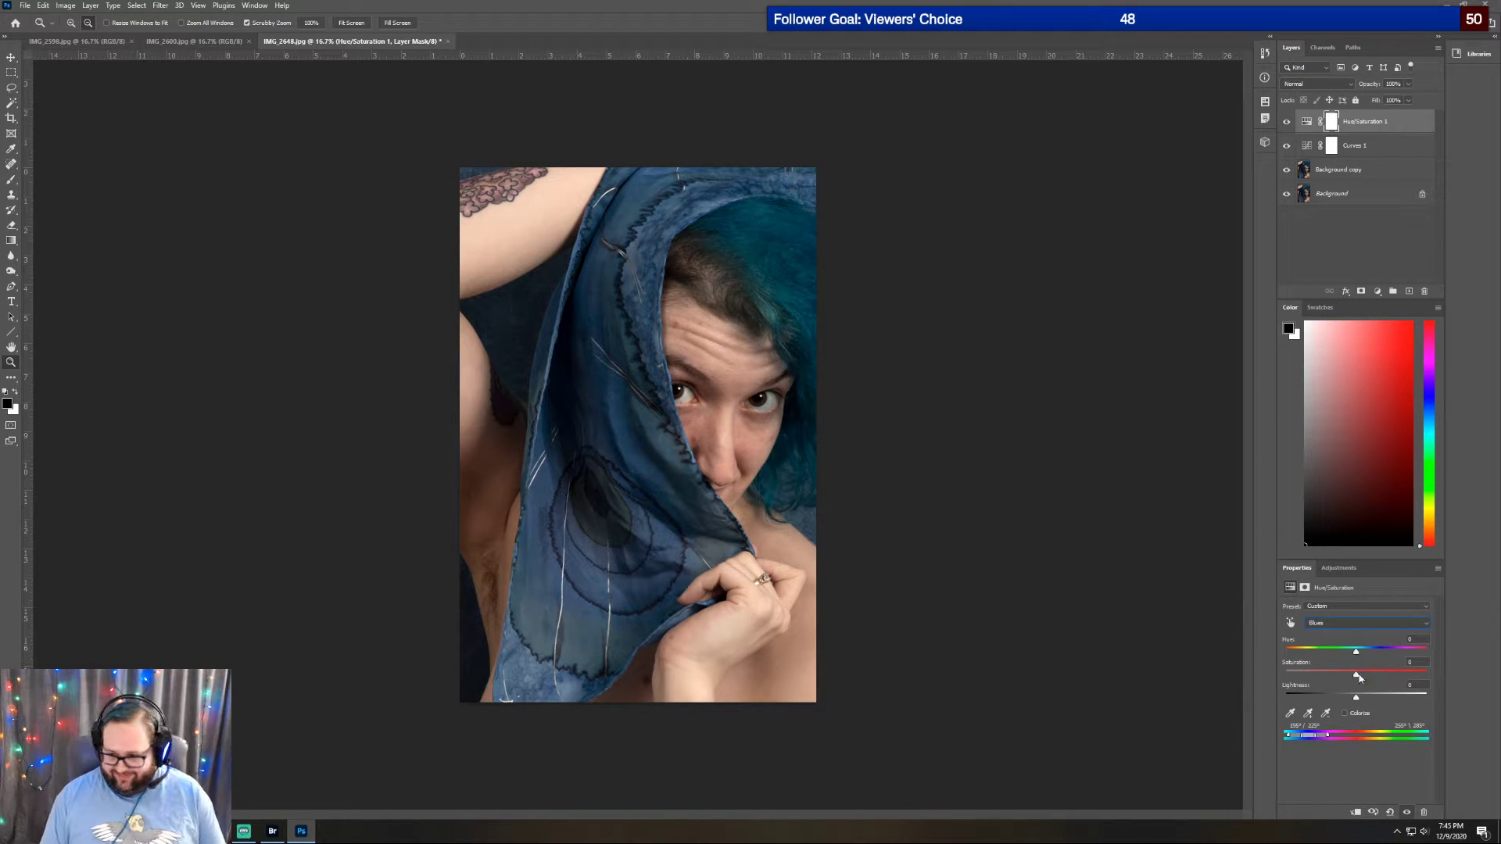
drag(1357, 679, 1388, 671)
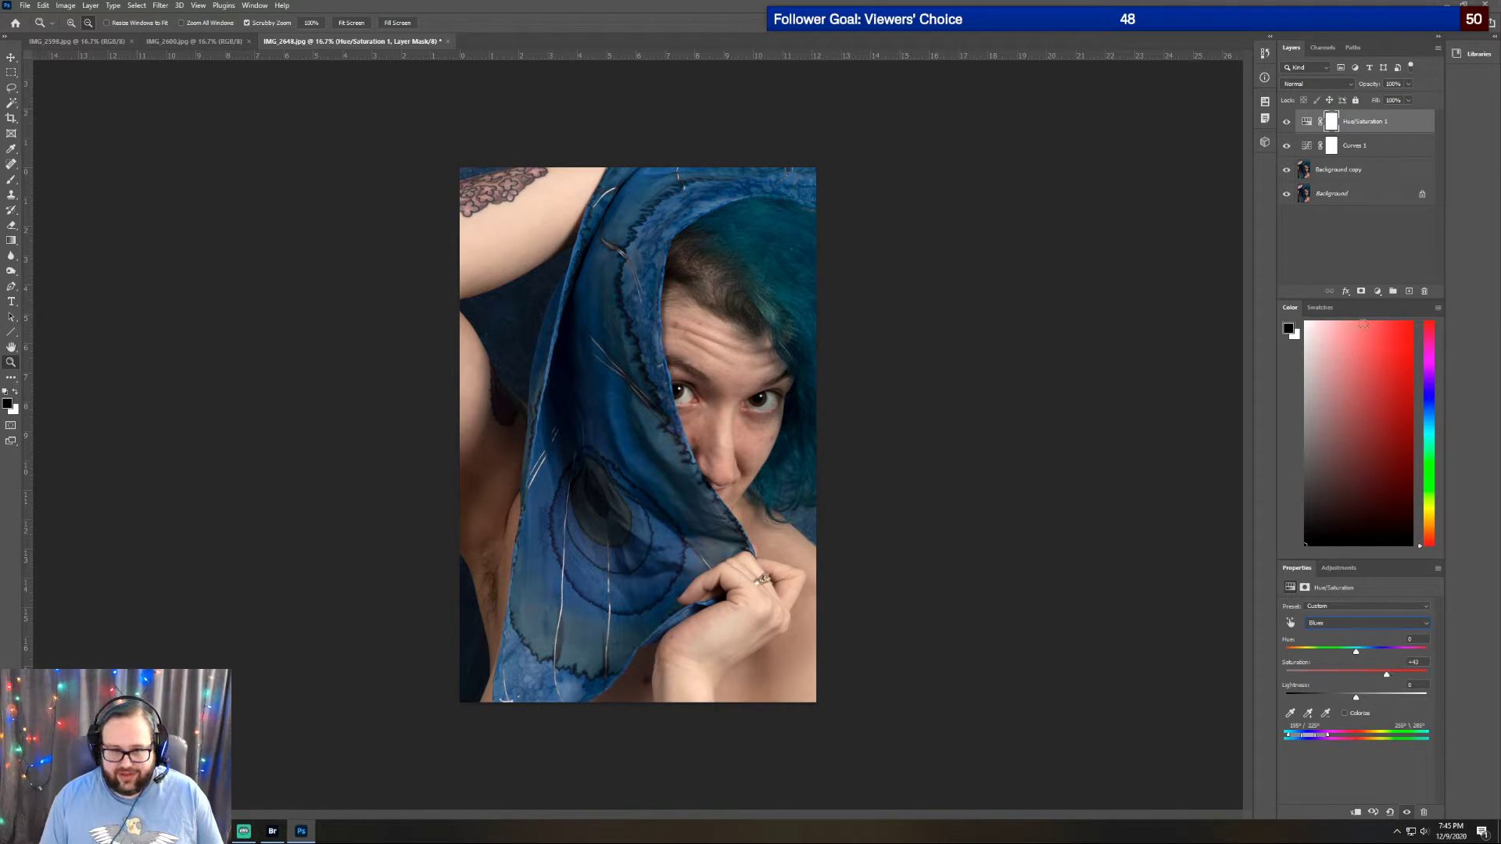
click(1287, 123)
click(1286, 122)
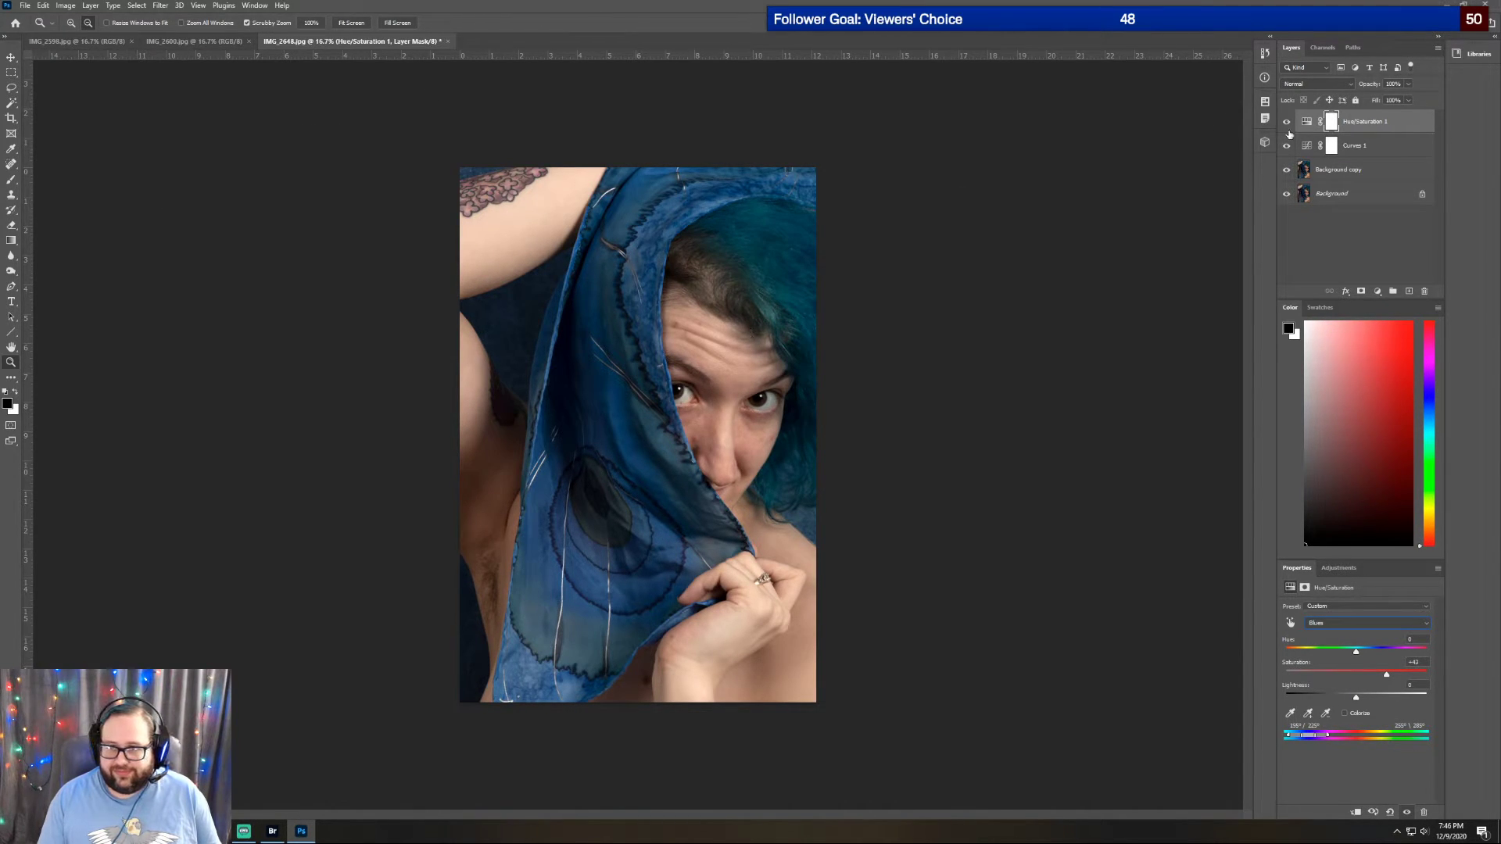
On the Background copy layer, darken the photo's lower-right, upper-left and lower-left corners with black-to-transparent gradients drawn inward from each corner
click(1353, 172)
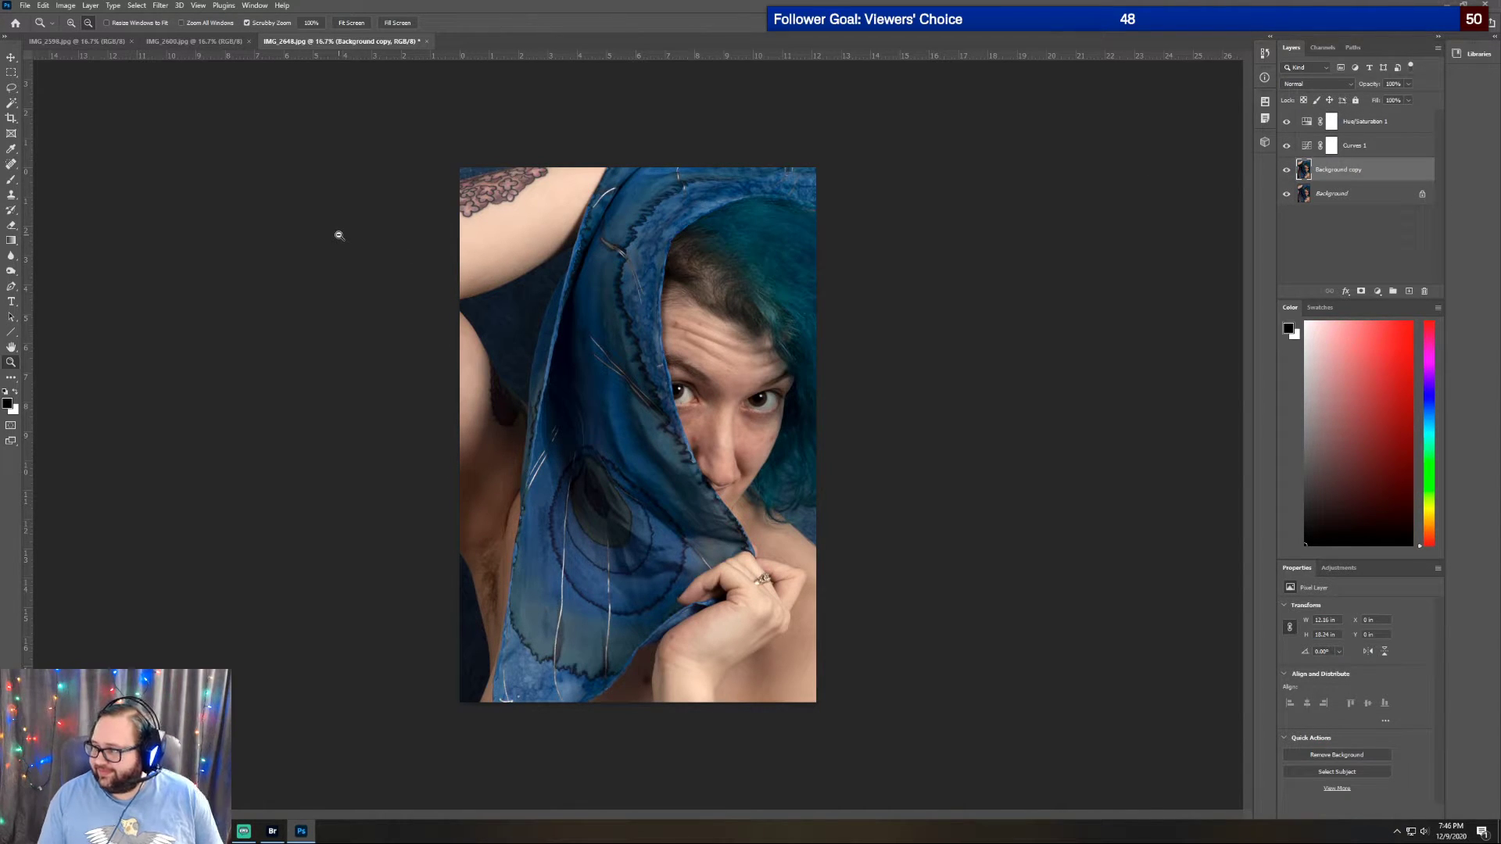
click(12, 241)
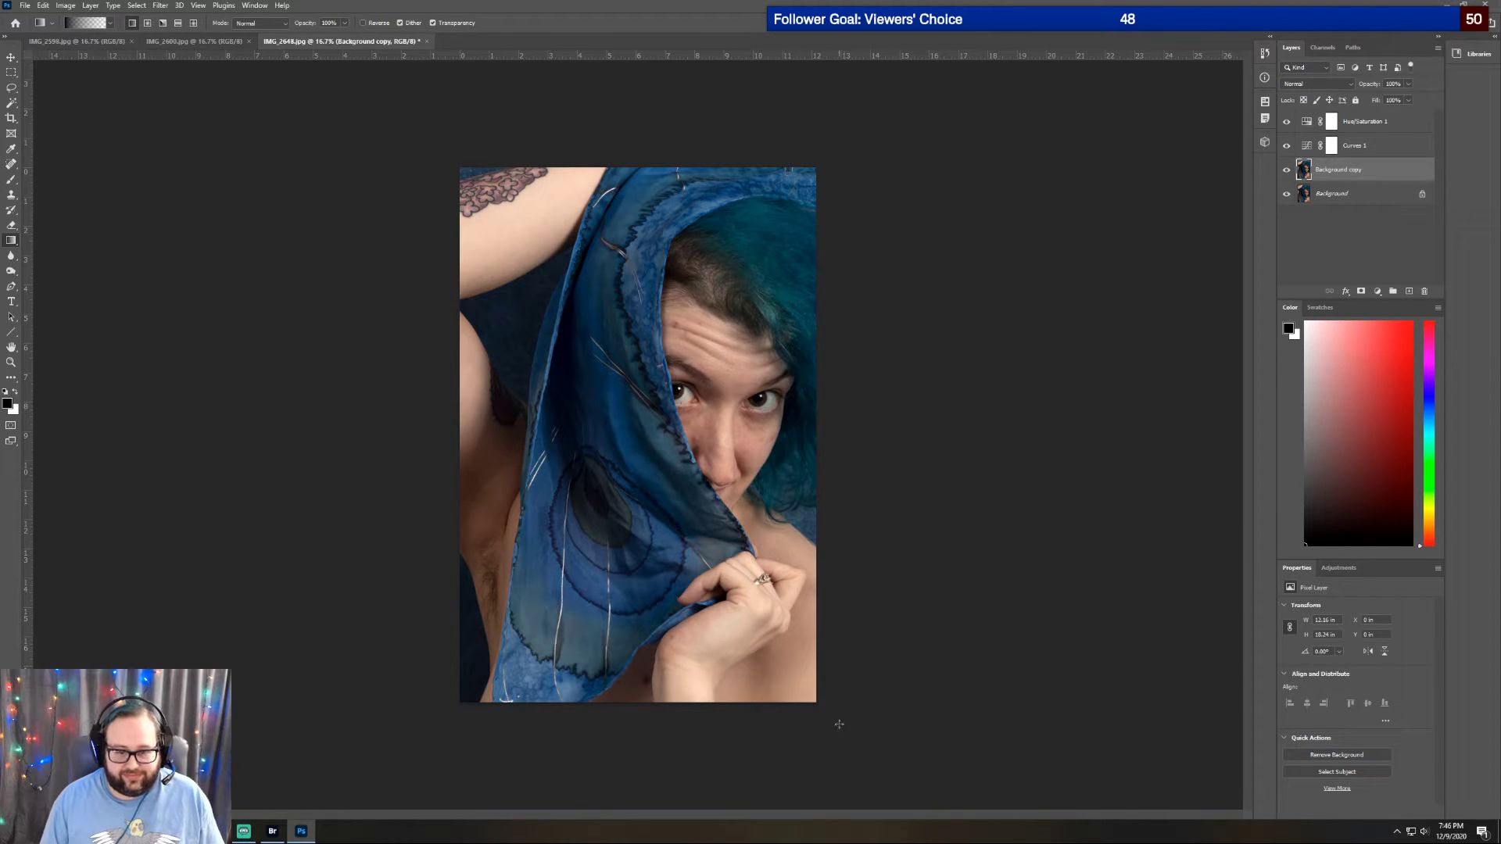
drag(838, 721, 712, 563)
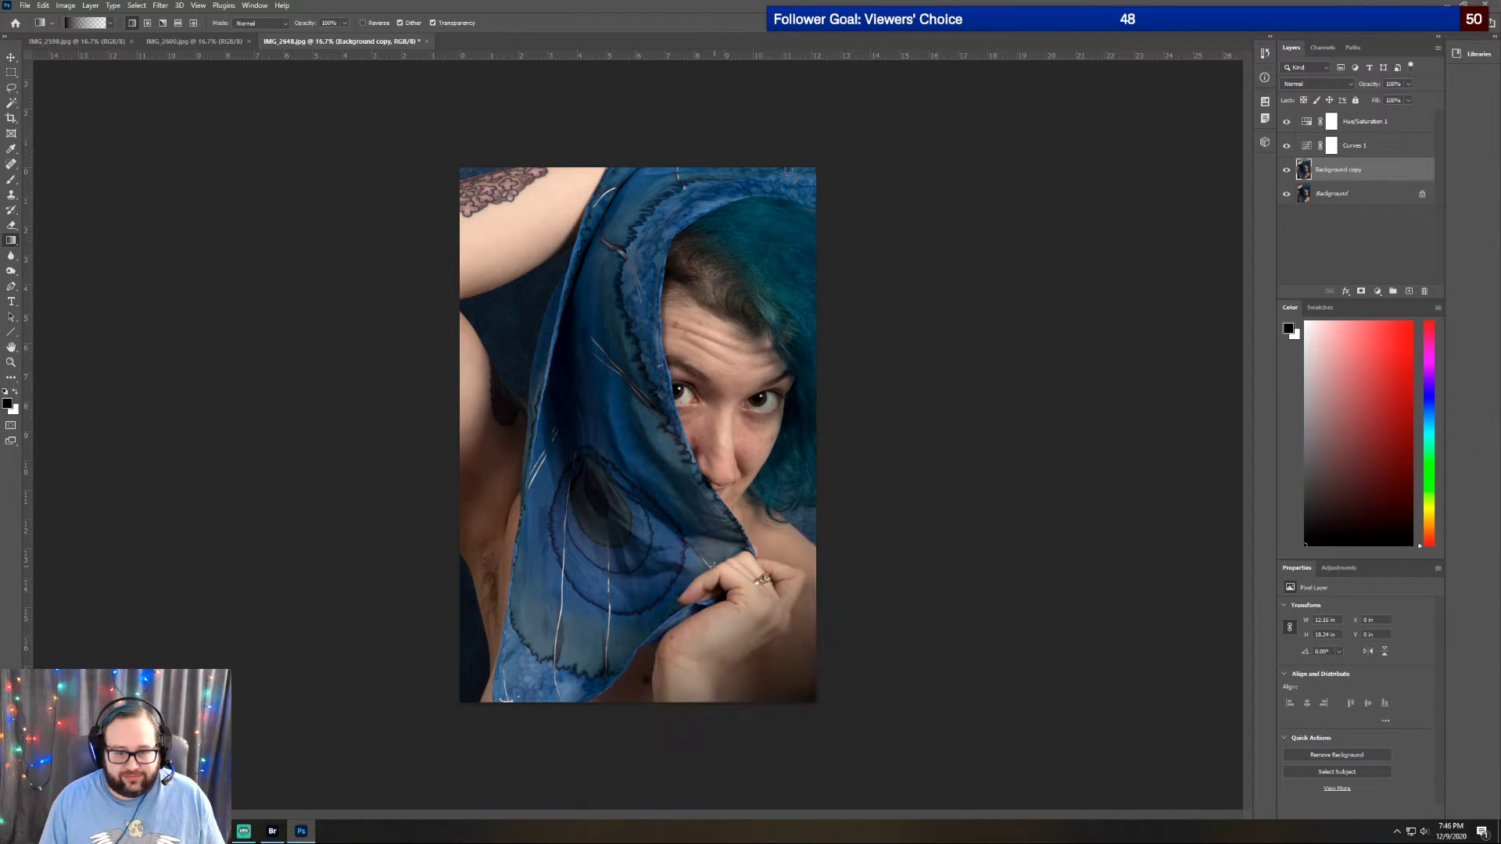
drag(434, 134, 626, 344)
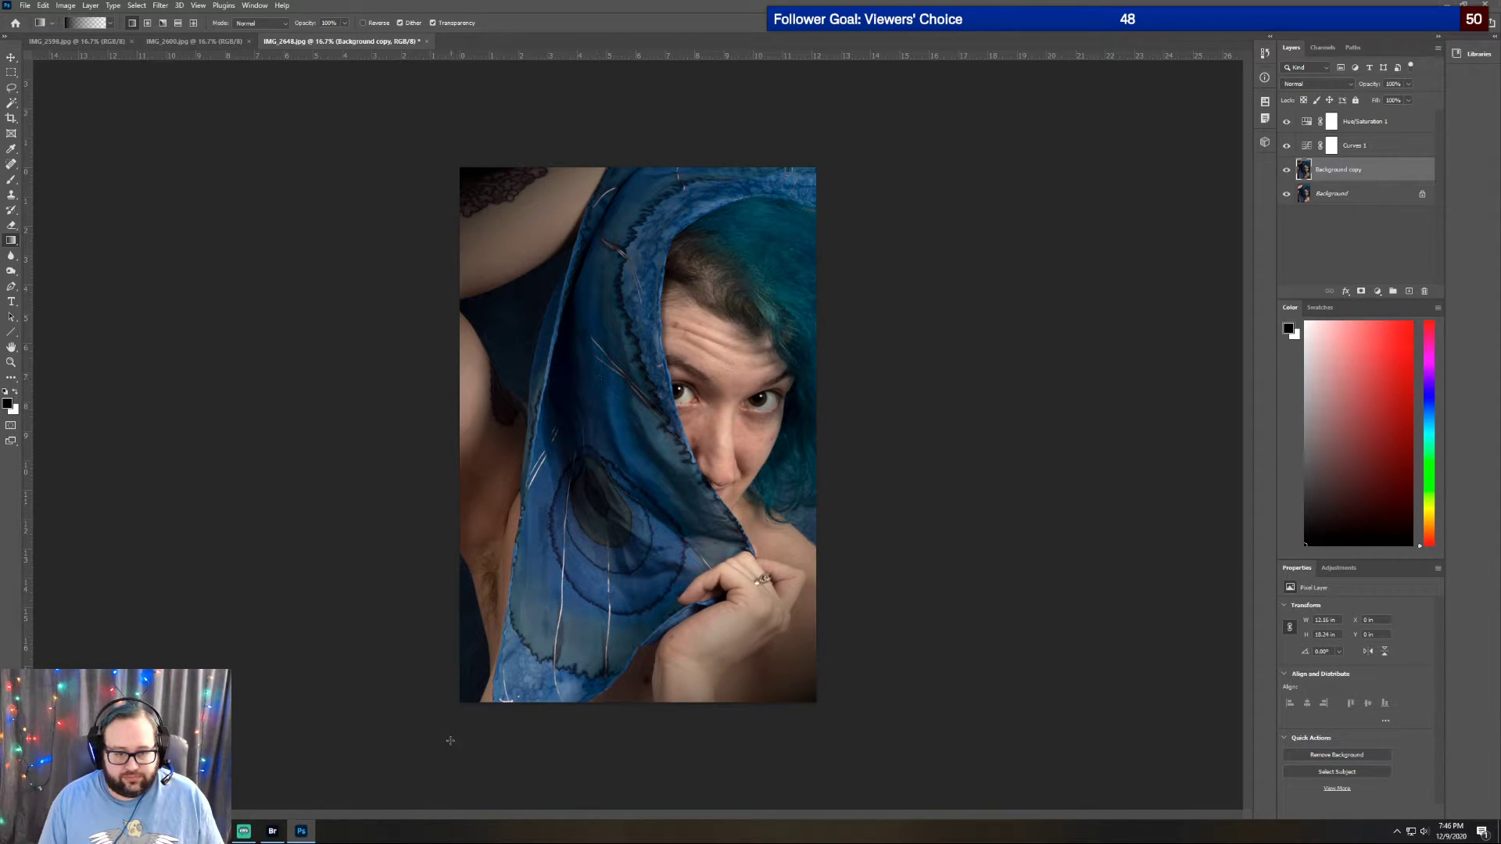
drag(452, 717, 579, 579)
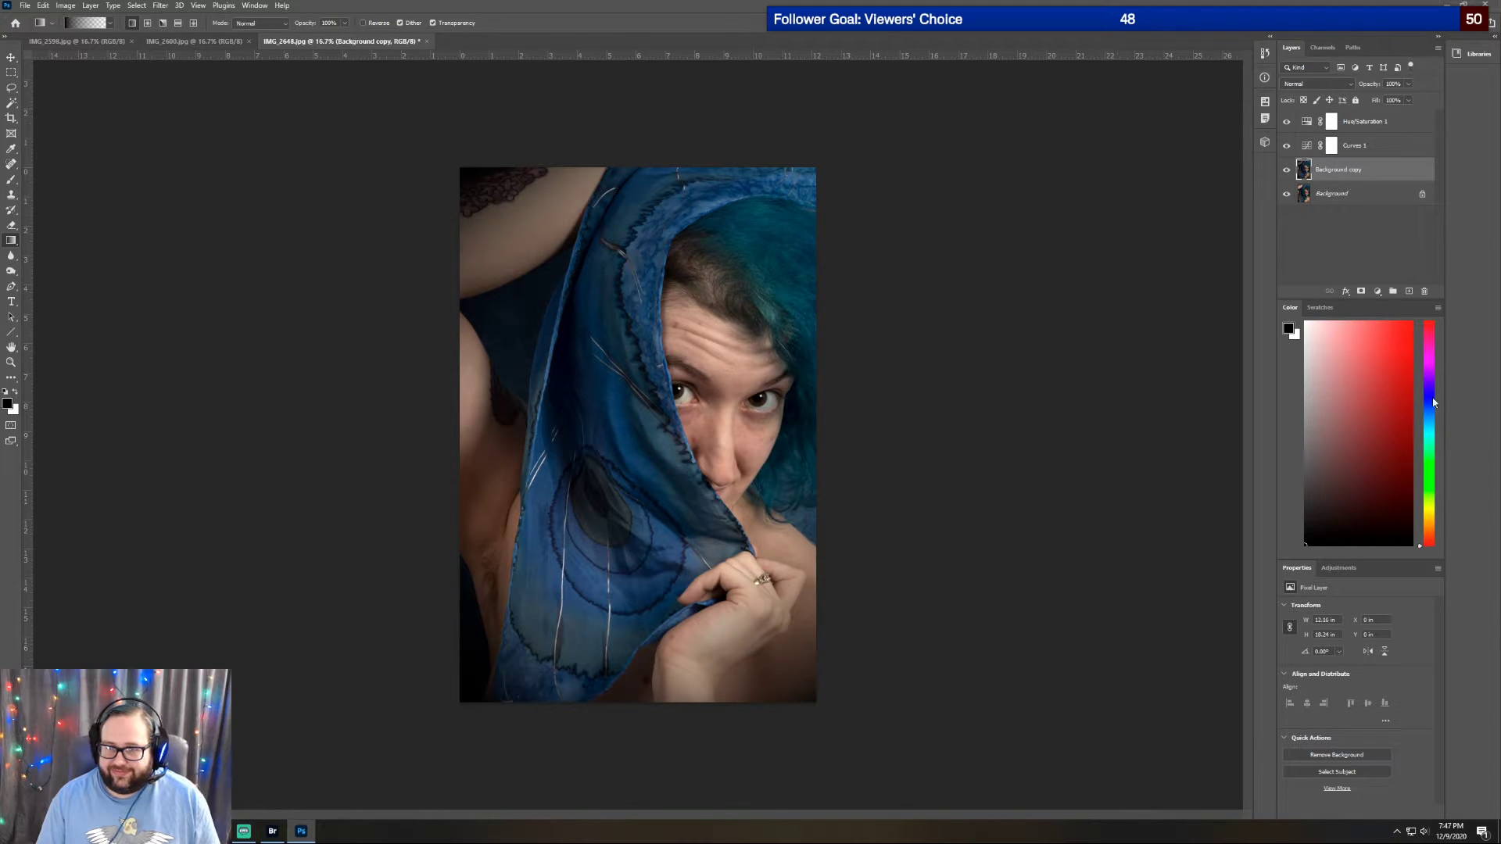
Reopen the Hue/Saturation adjustment settings and try altering the Cyans saturation
click(1340, 569)
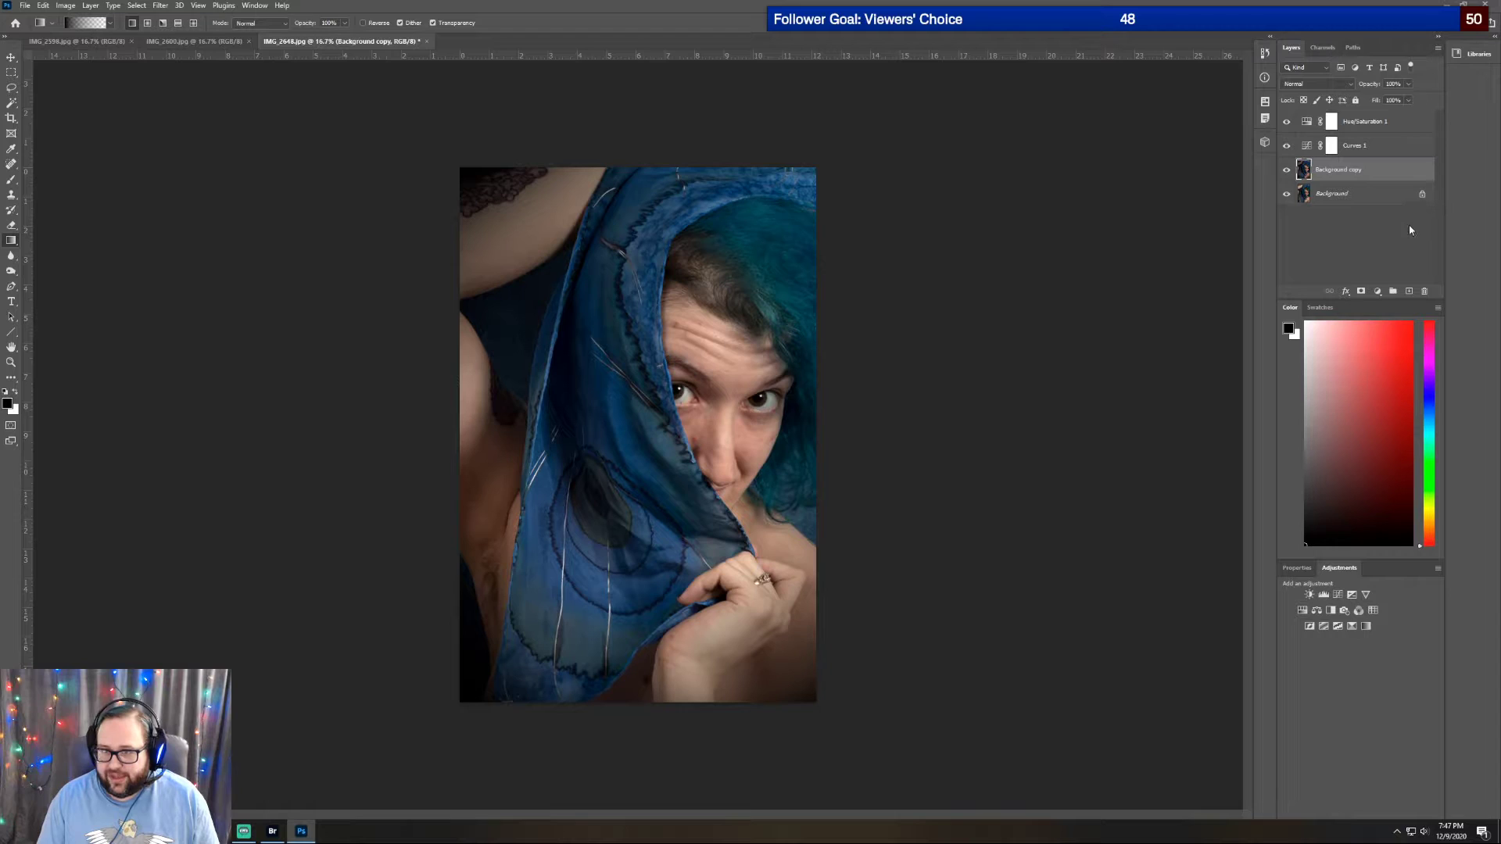
click(1365, 125)
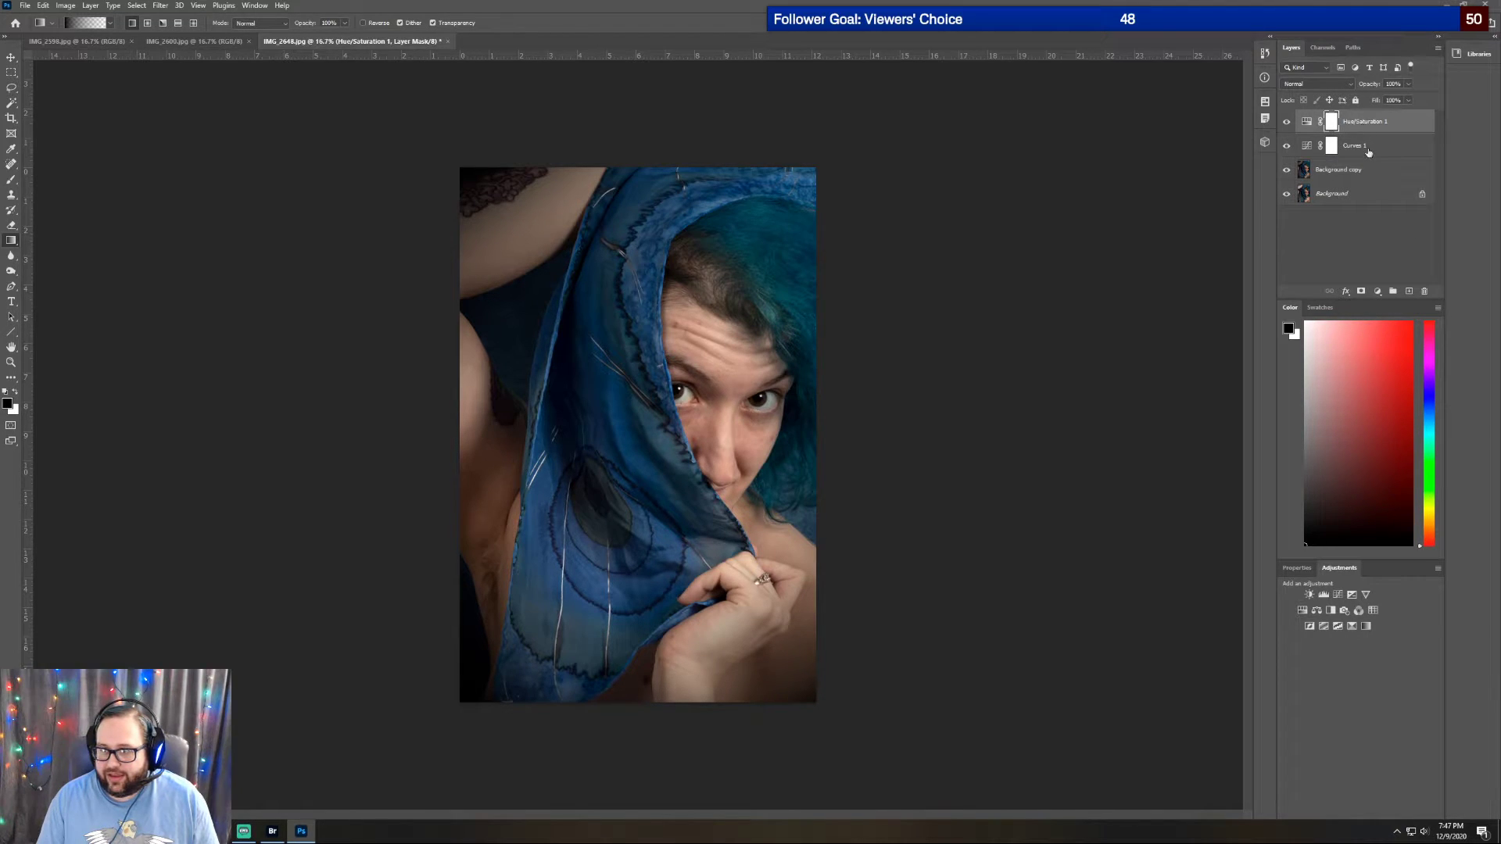
double_click(1386, 123)
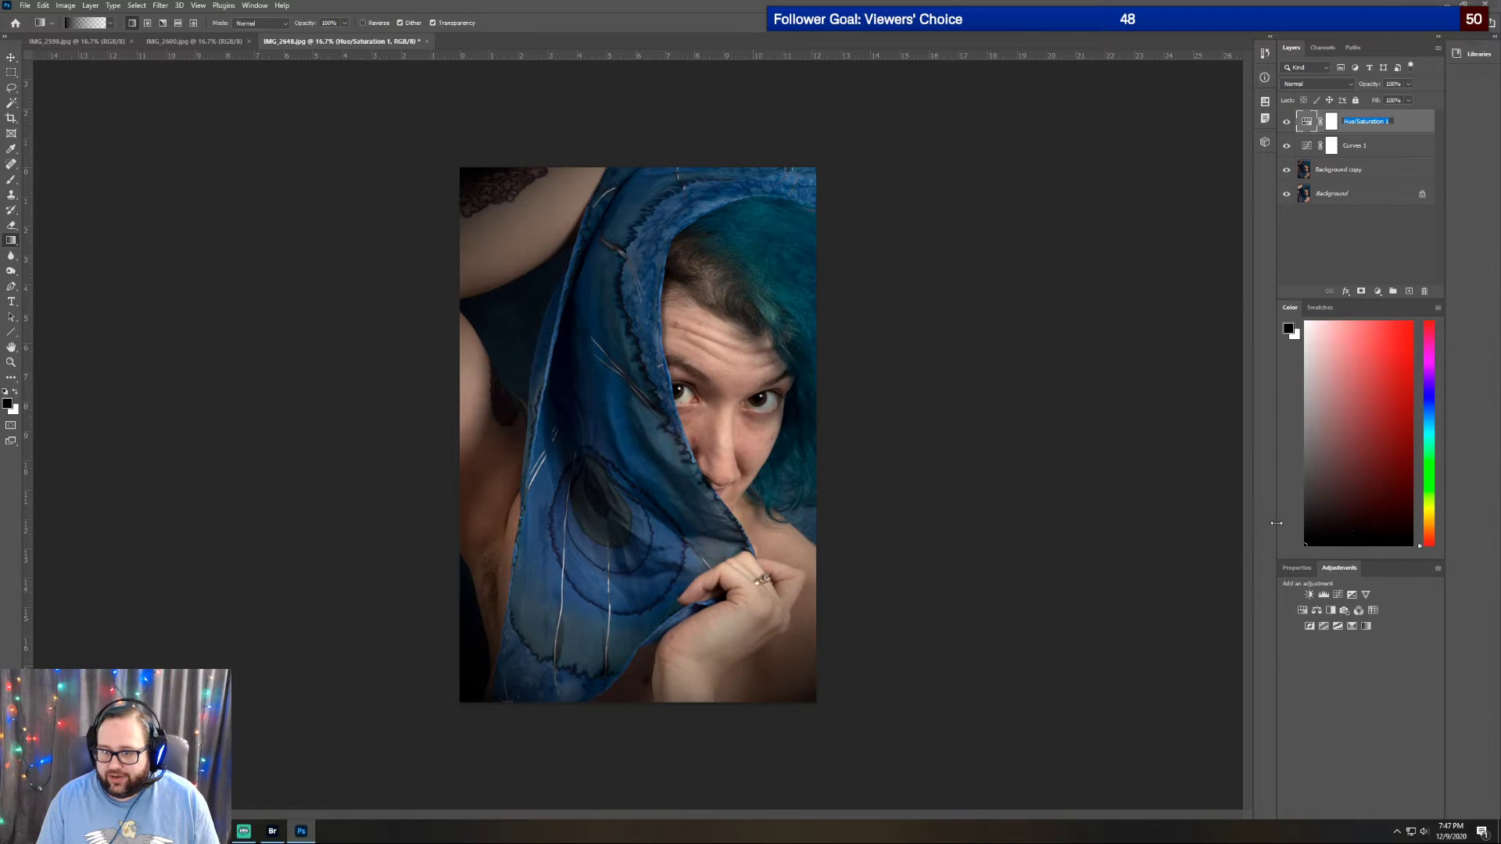
click(1320, 124)
click(1332, 125)
click(1306, 122)
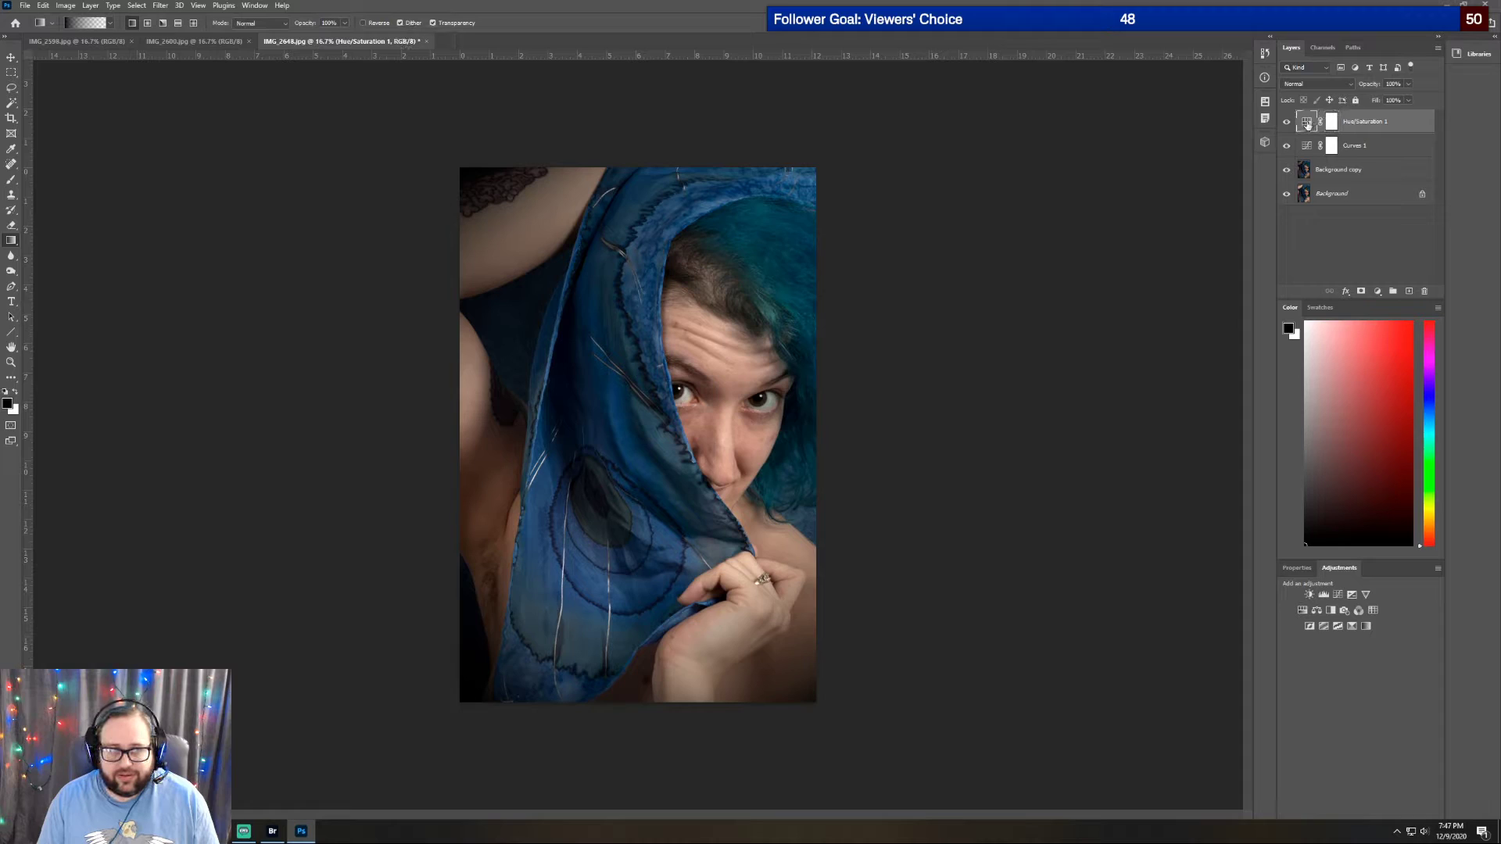
click(1307, 569)
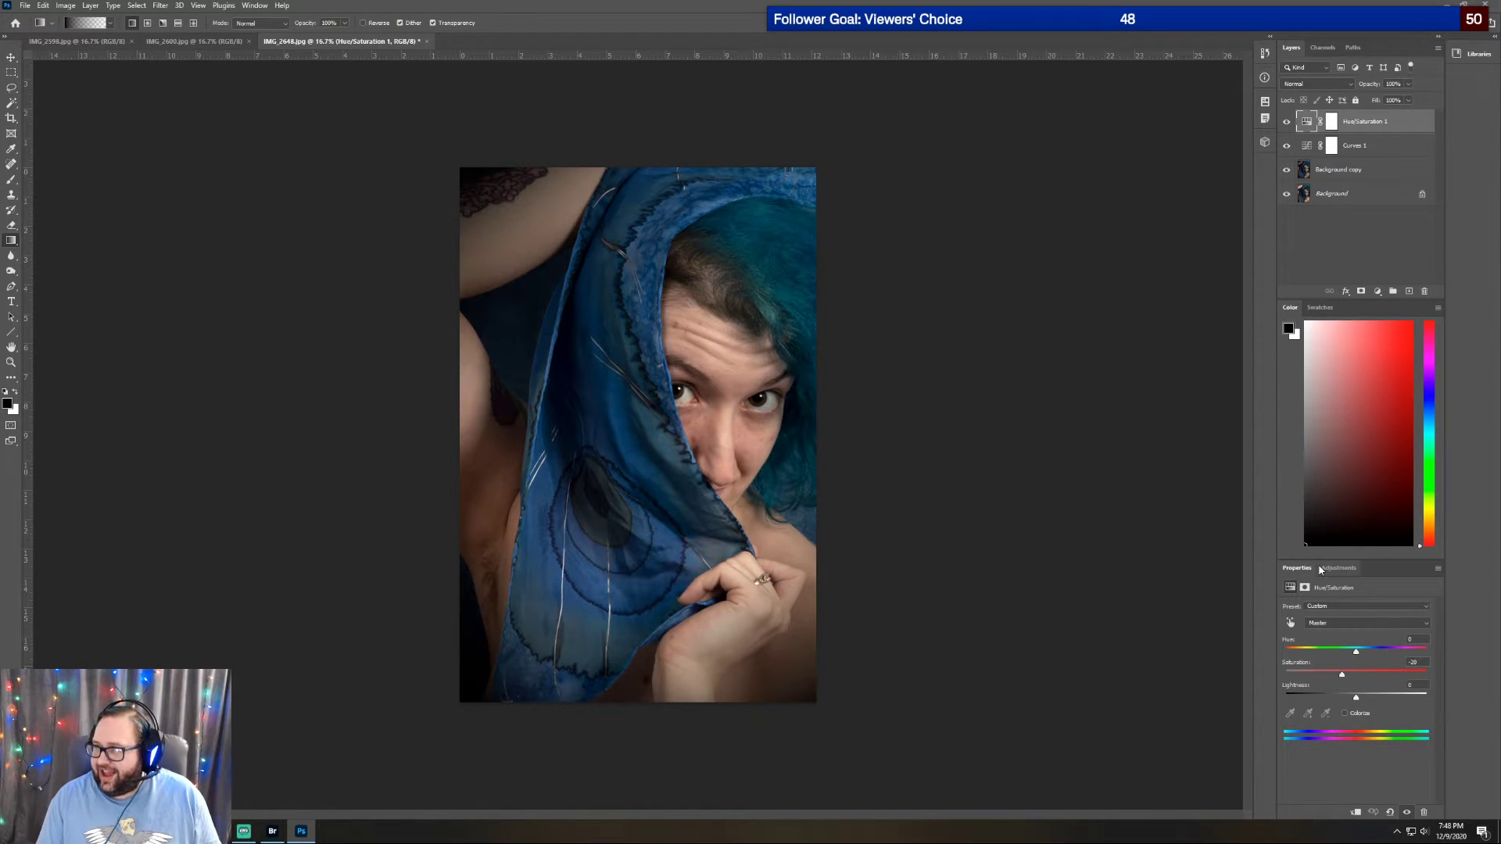
click(1366, 624)
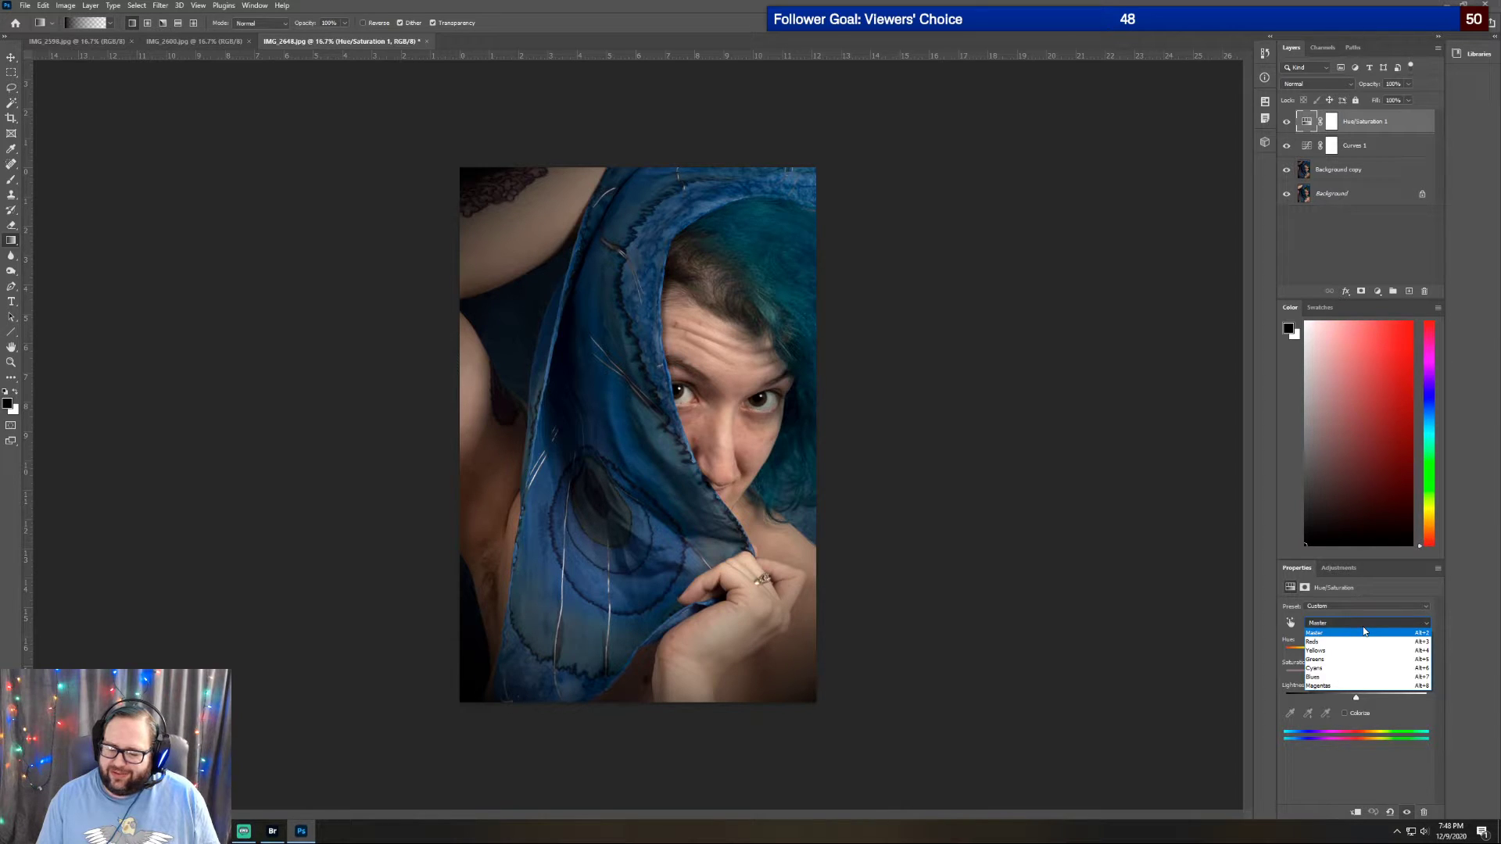
click(1343, 670)
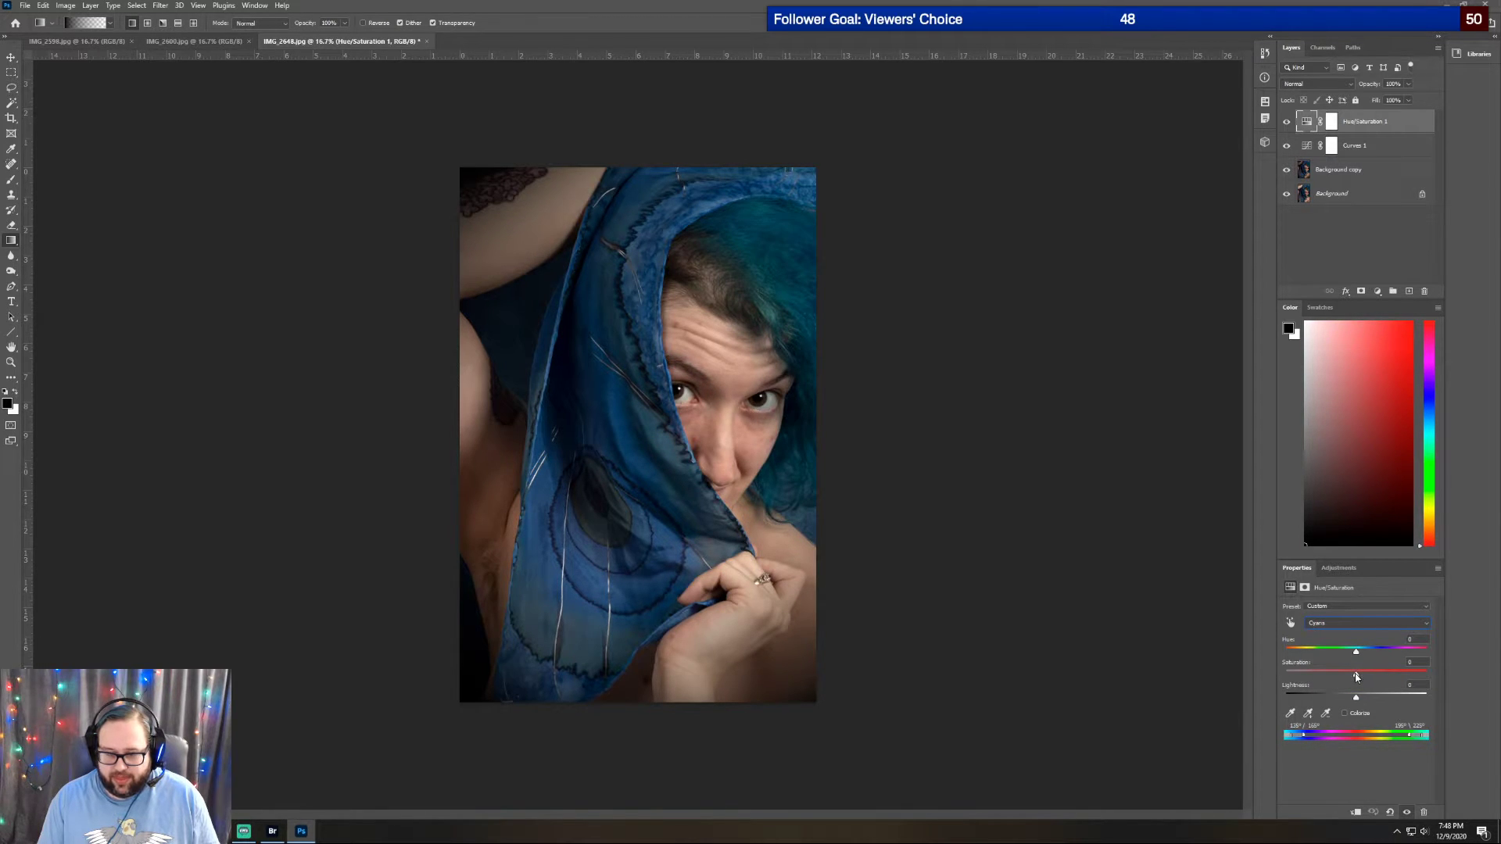
mouse_move(1385, 670)
mouse_down()
mouse_move(1459, 669)
mouse_move(1361, 683)
mouse_up()
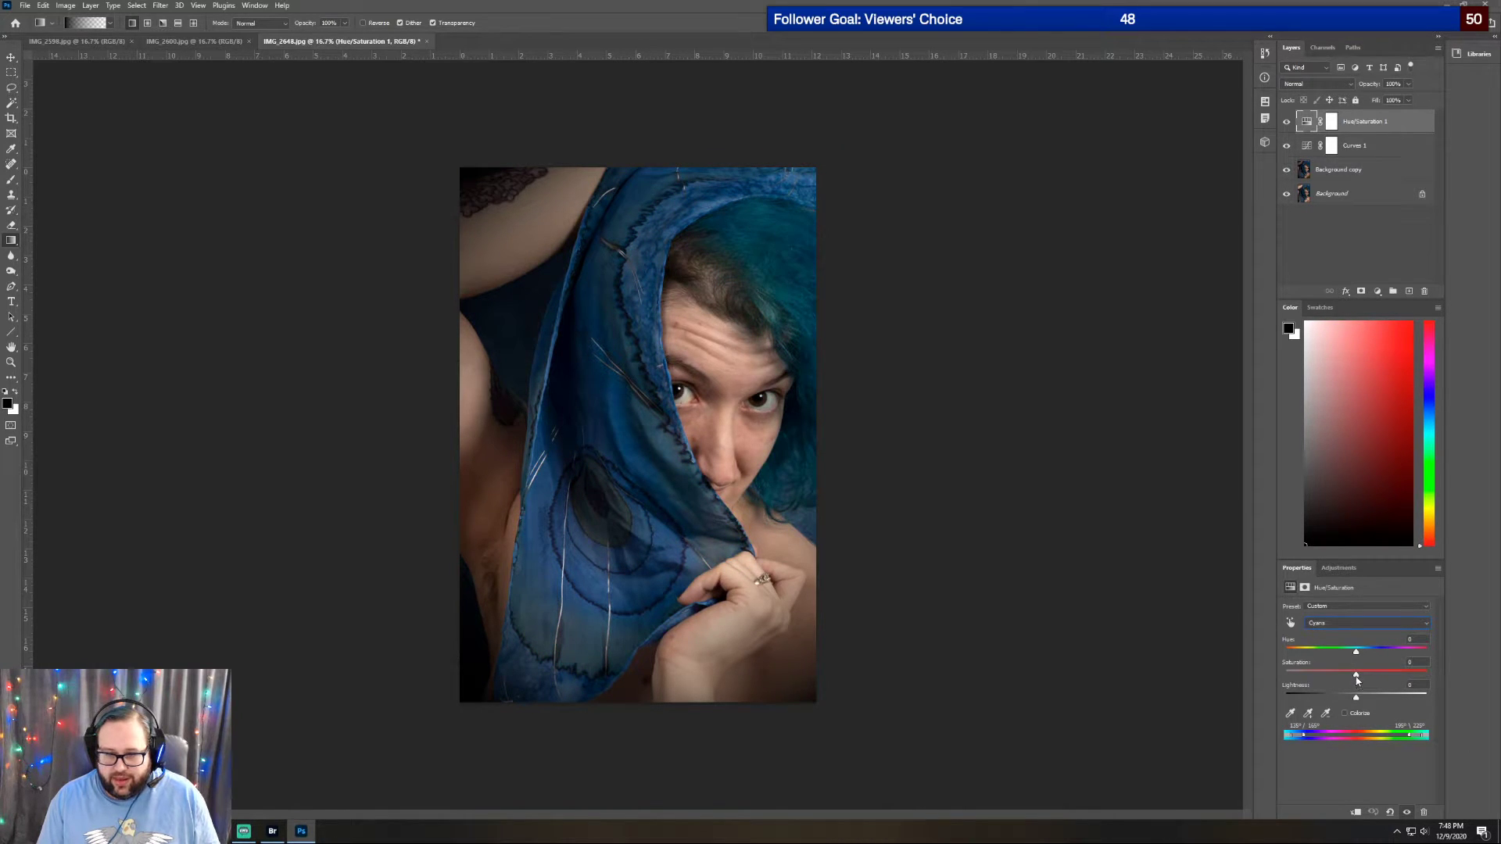
Try strong Master hue shifts in both directions, up to +180, in the Hue/Saturation adjustment and reset the hue to 0
click(1349, 624)
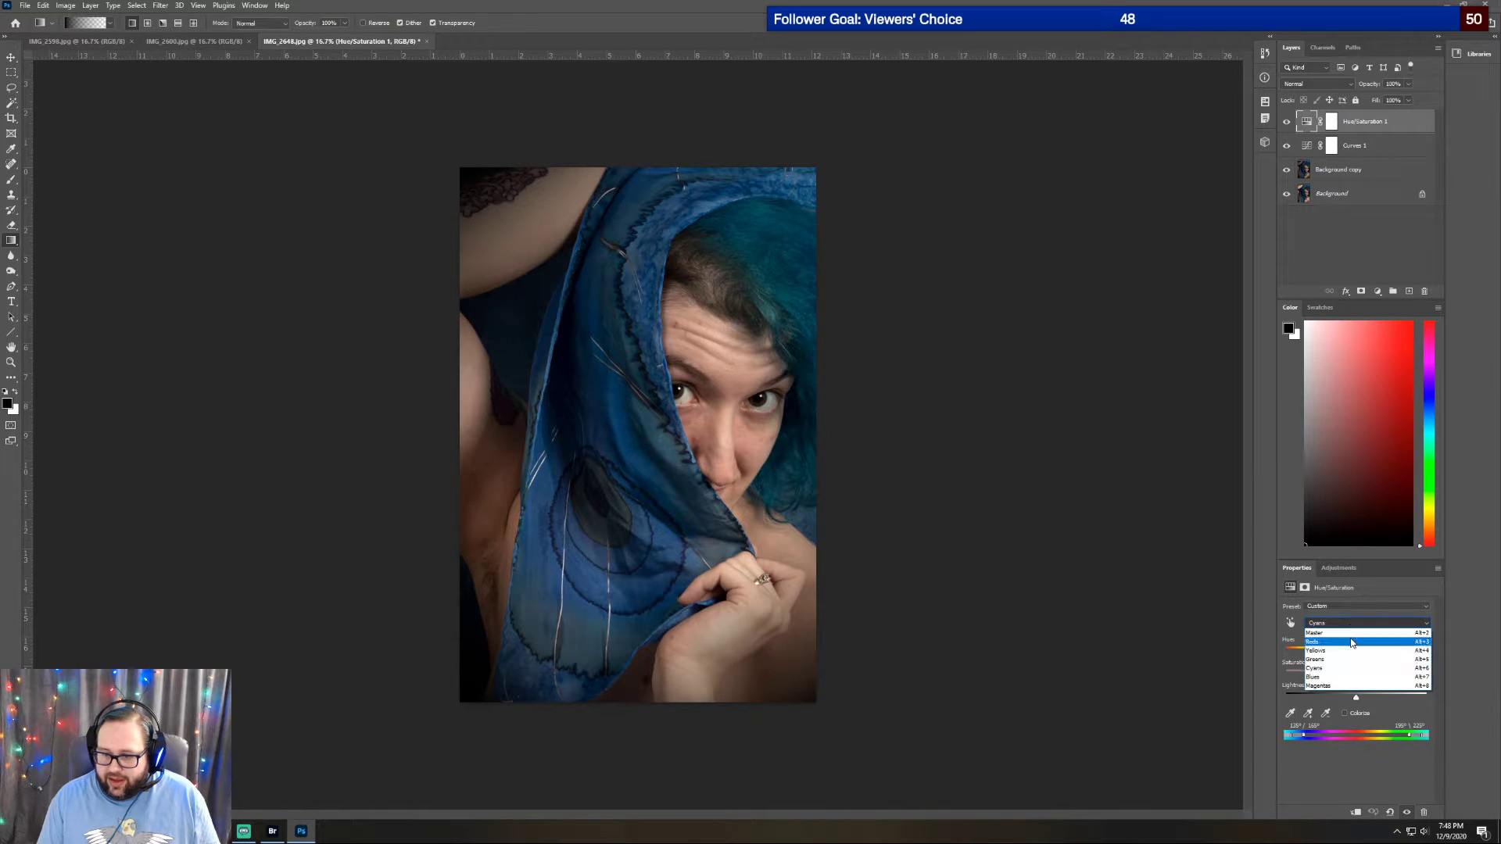
click(1350, 633)
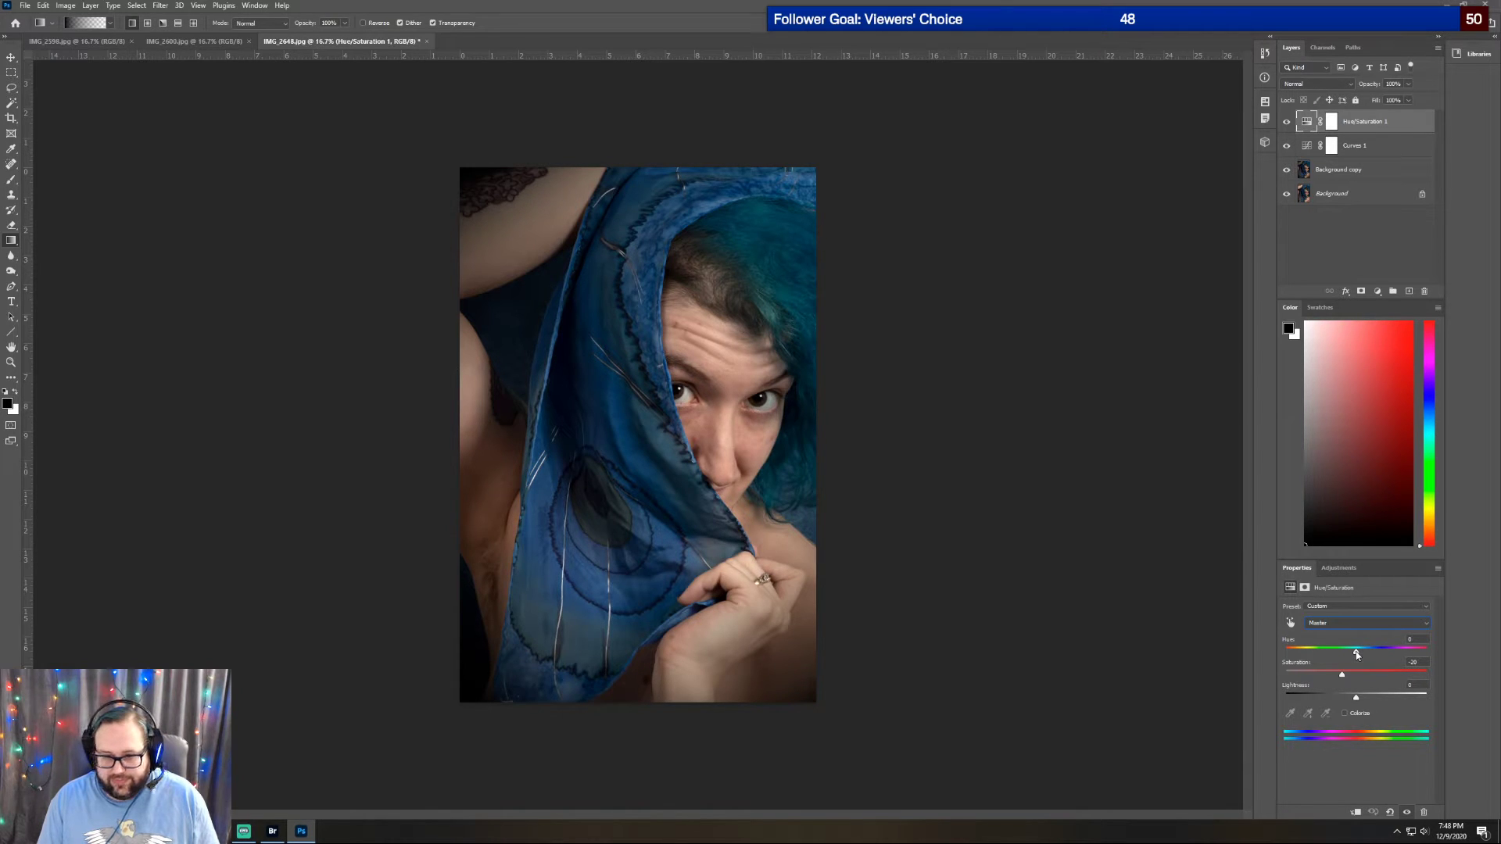
drag(1357, 656, 1308, 670)
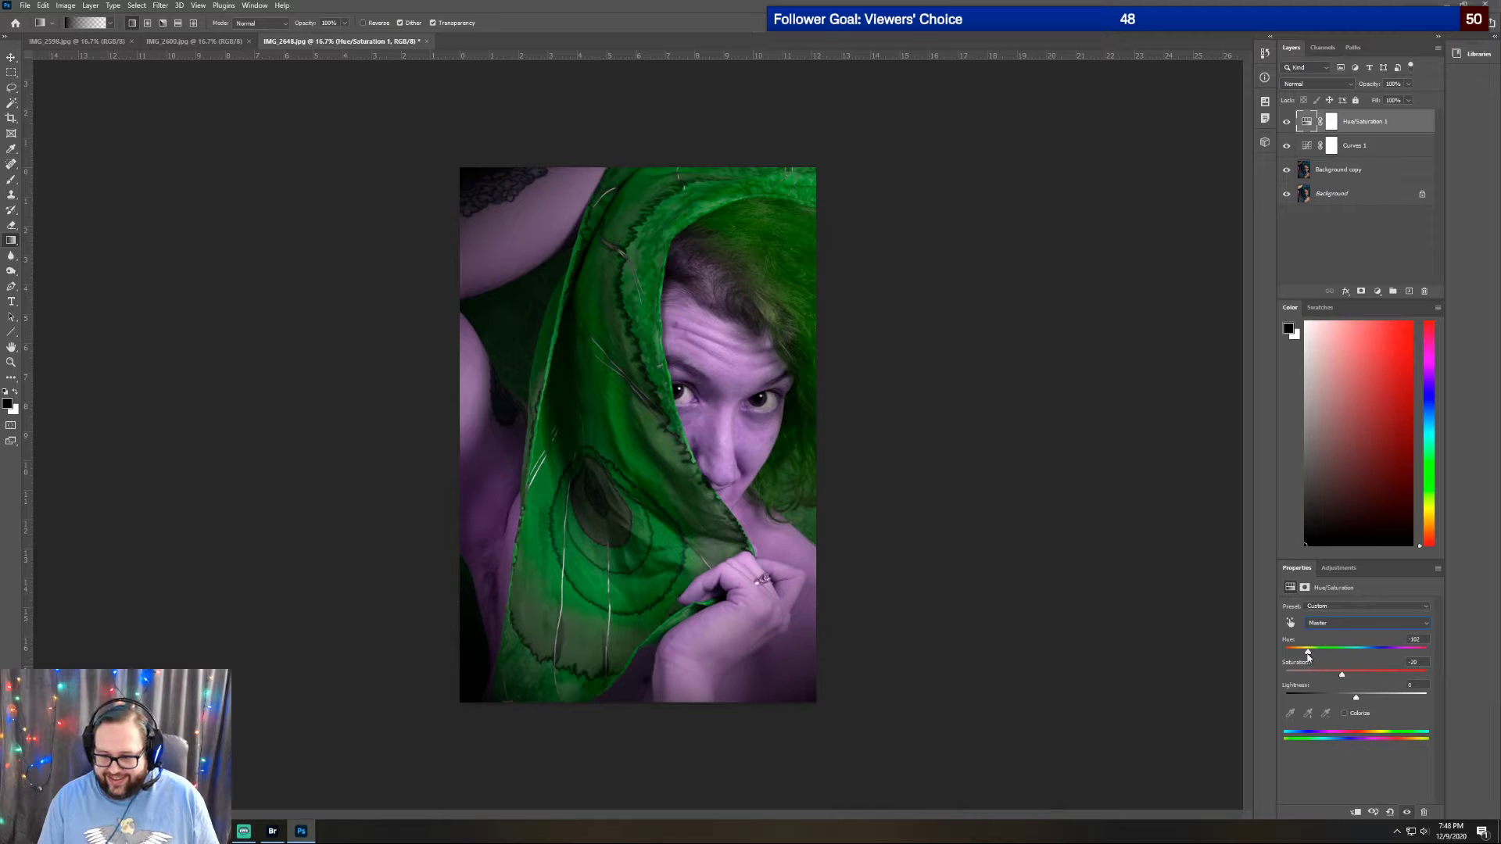
drag(1307, 659, 1443, 656)
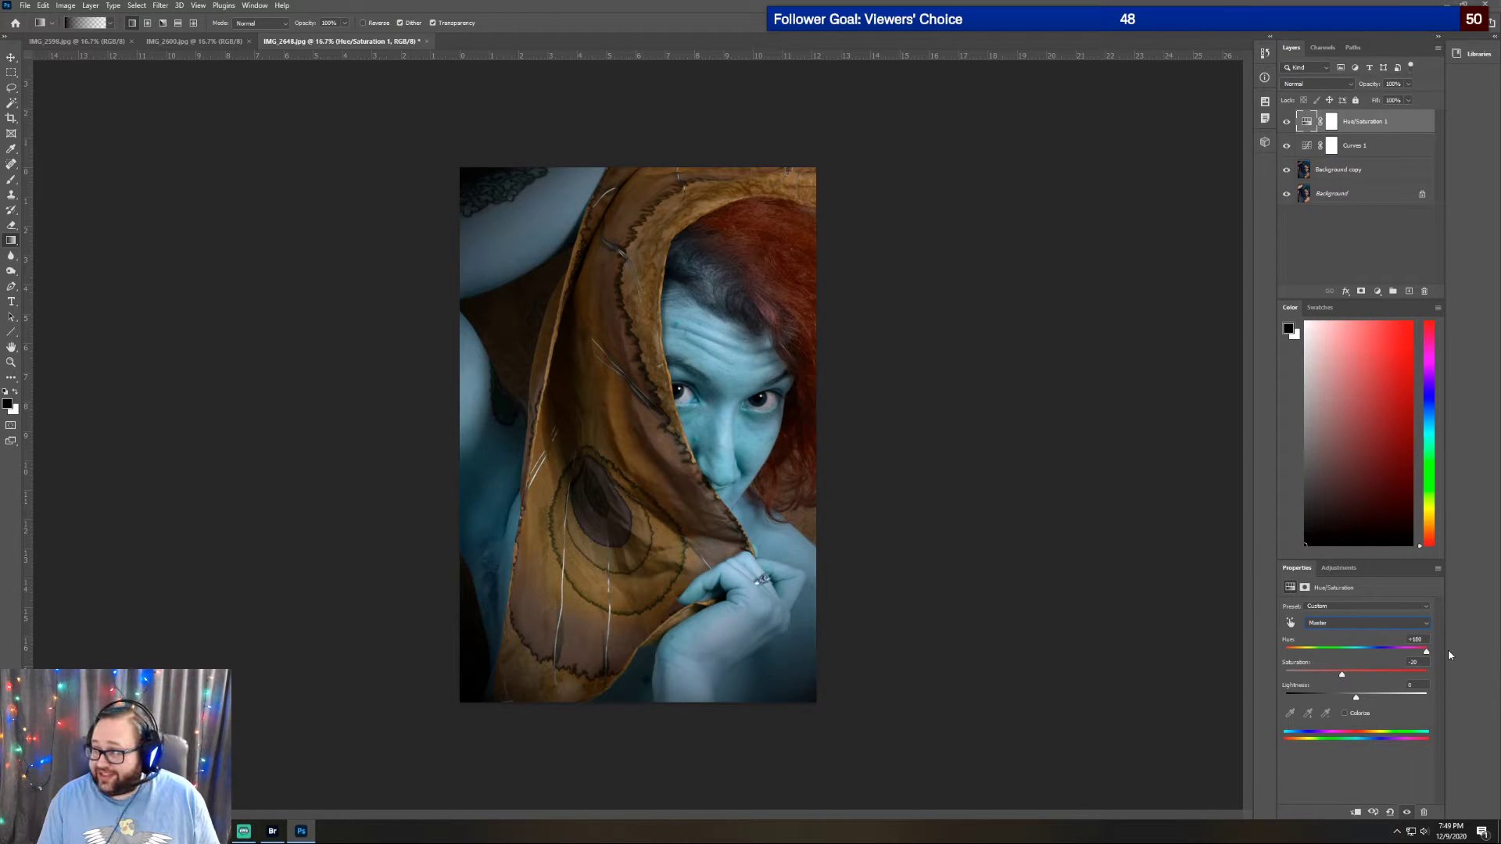
double_click(1422, 639)
text(0)
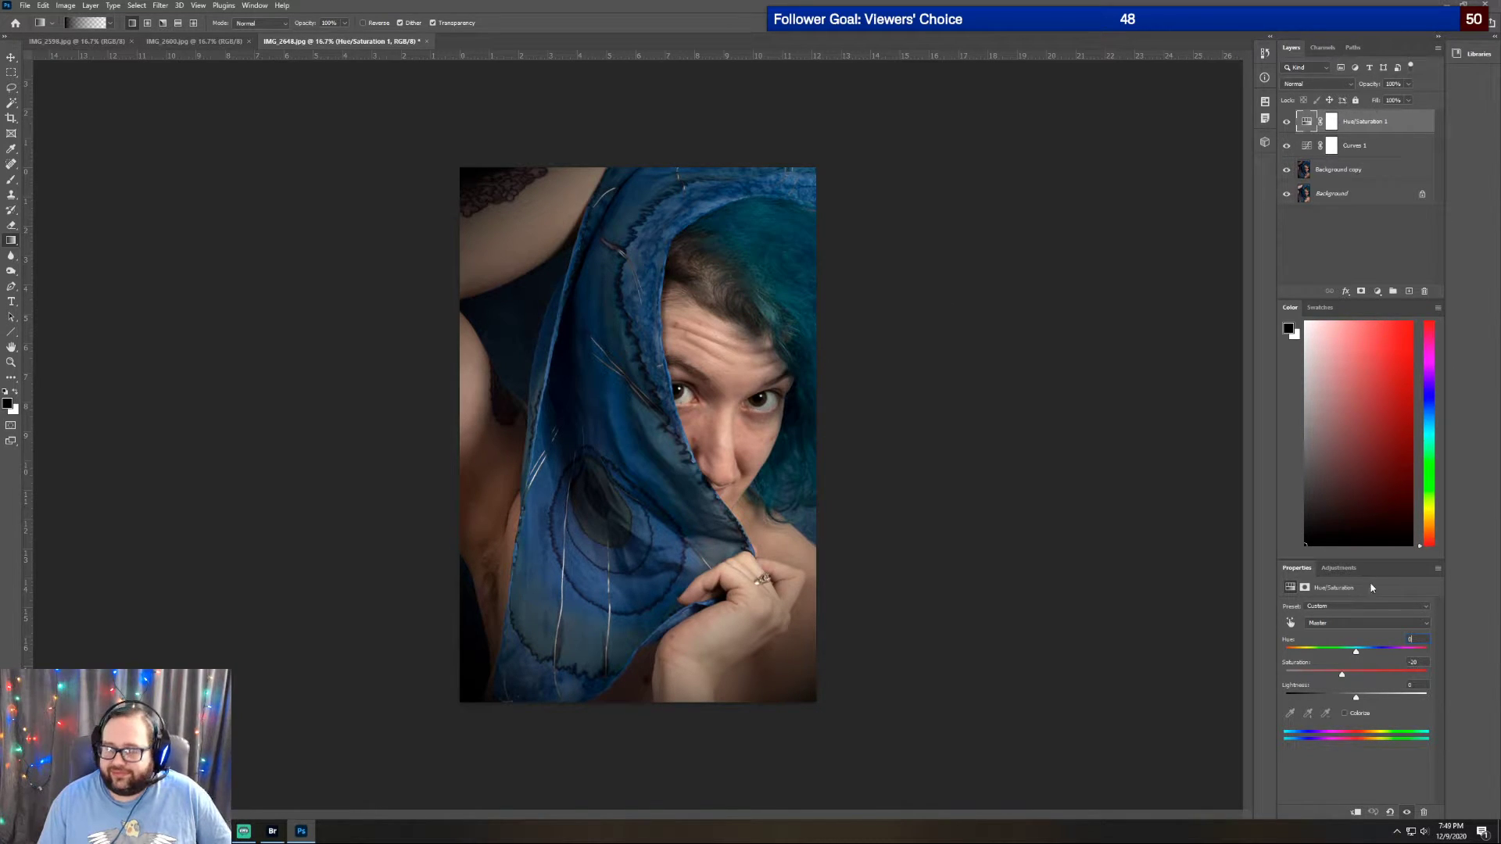
Add a Selective Color adjustment layer and raise the black amount in the Blacks slightly, to about +5%
click(1354, 569)
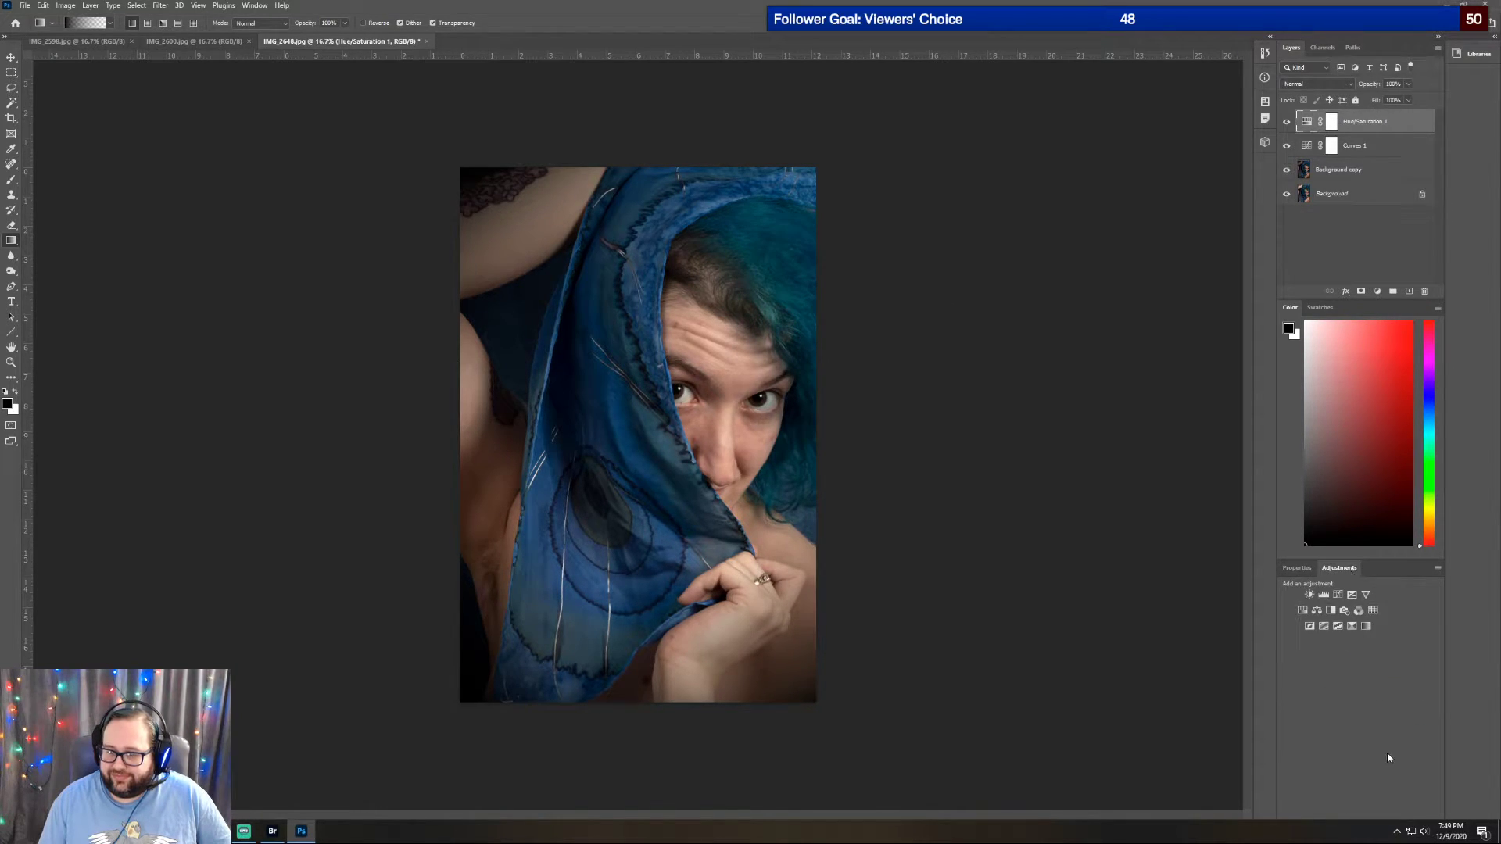
click(1365, 627)
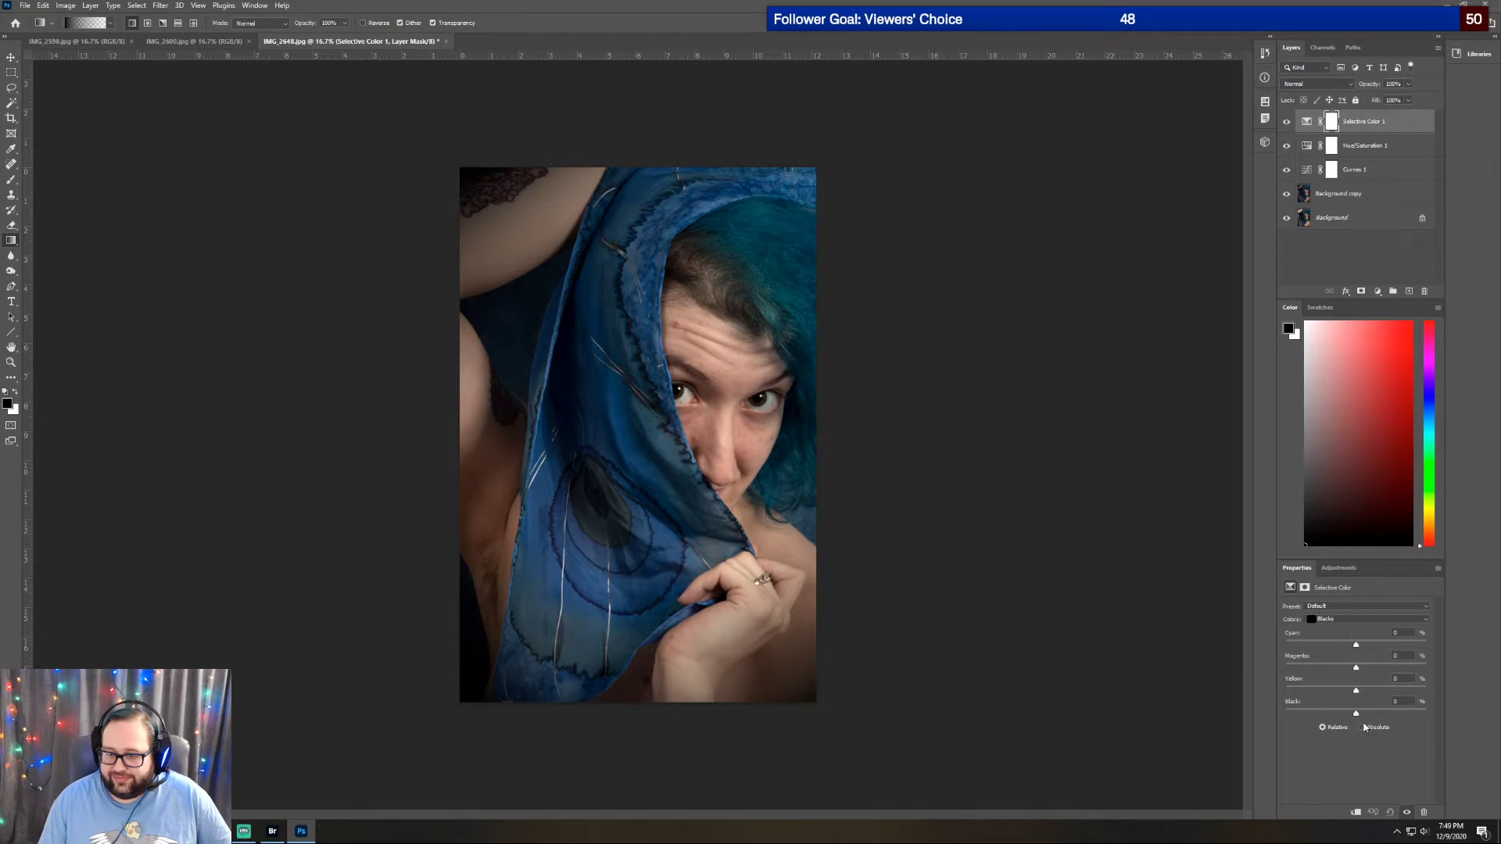
drag(1357, 714, 1360, 715)
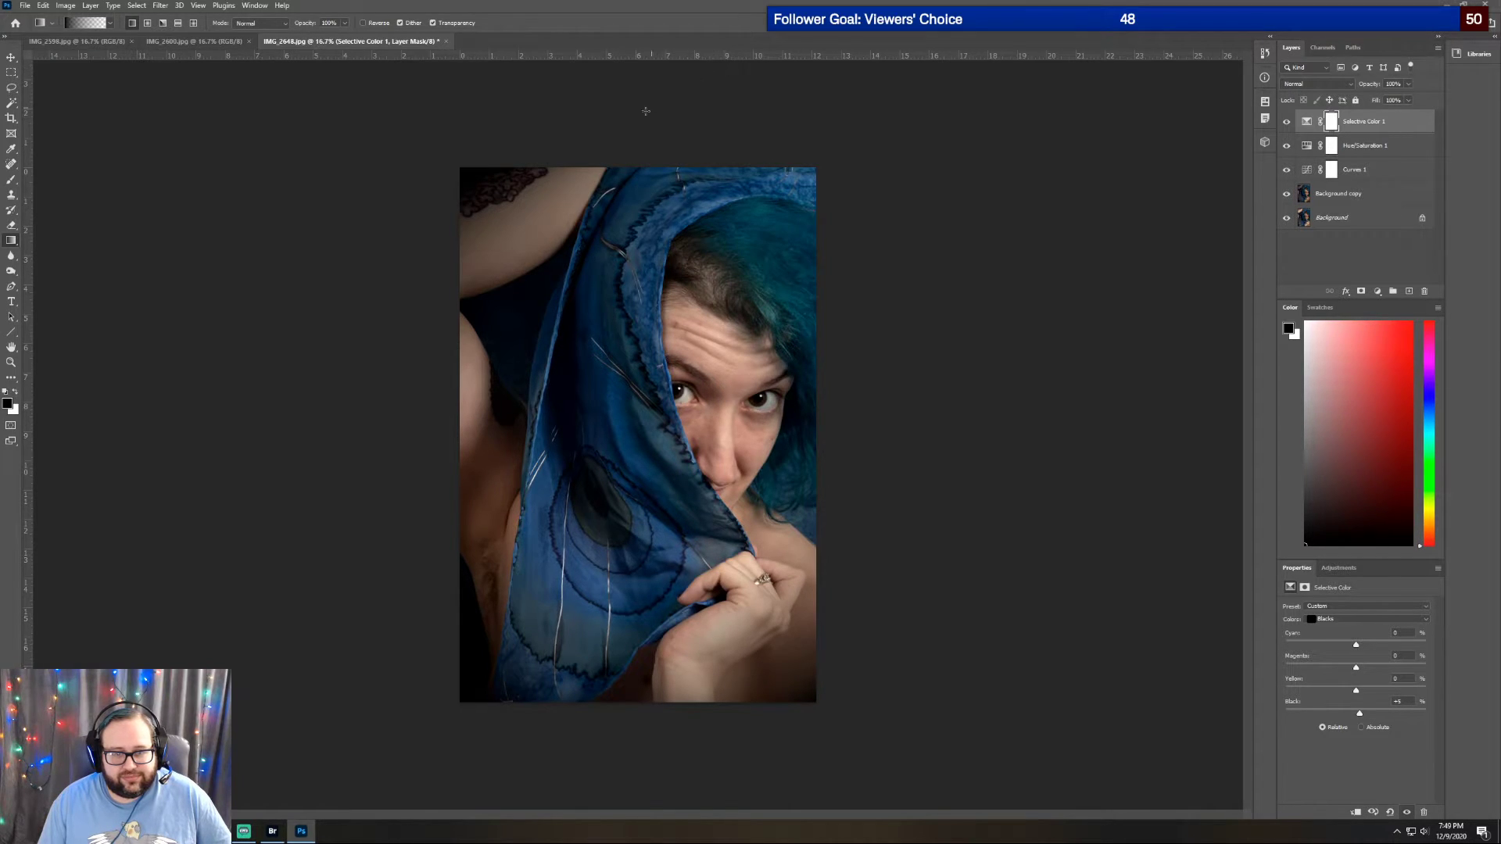
Save the edited portrait as a Photoshop file named 2648 in the Stream folder
click(25, 5)
click(46, 146)
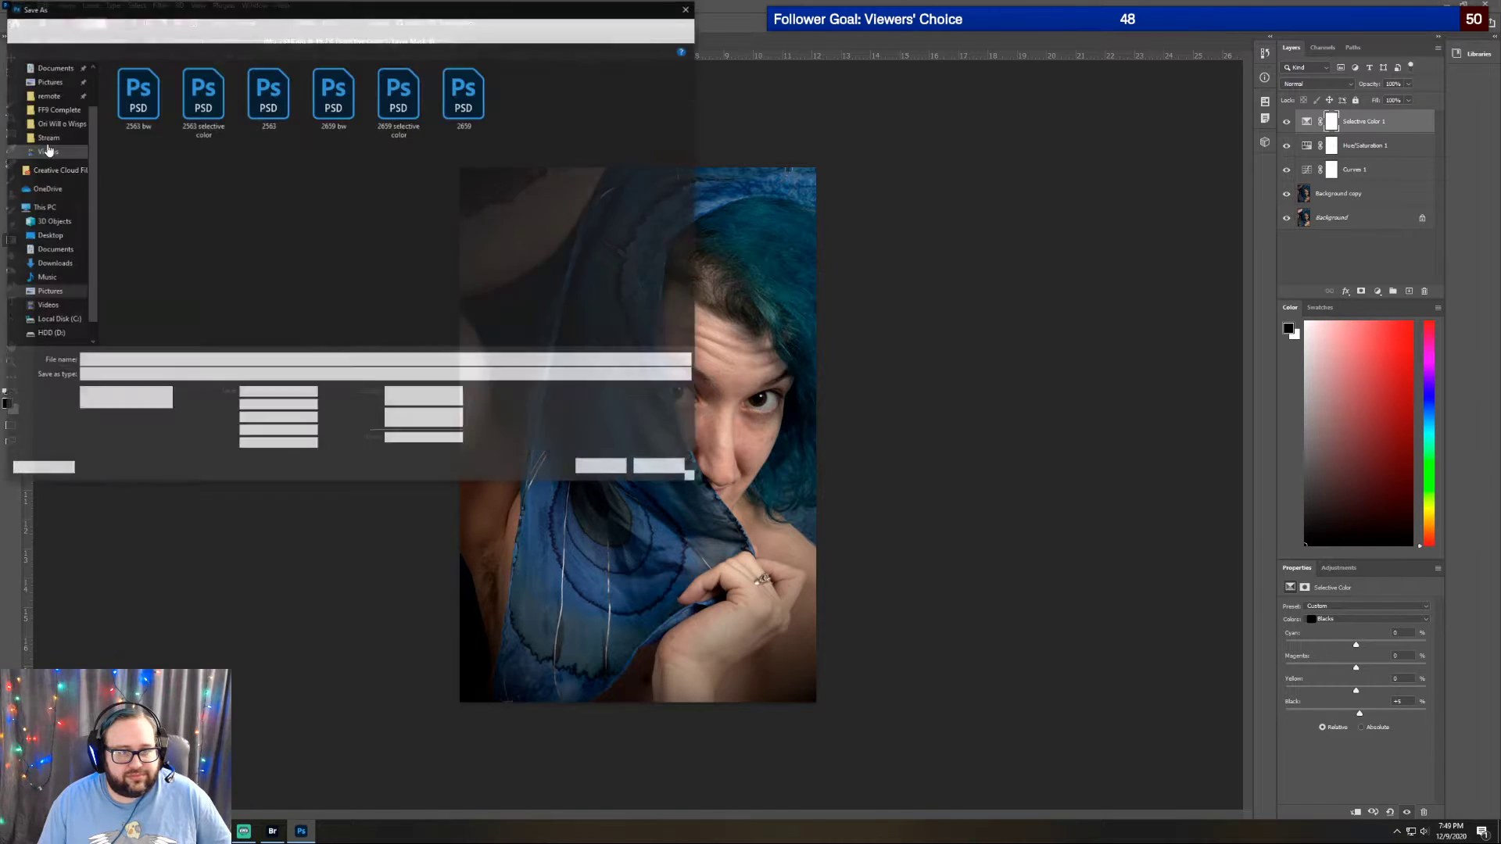
click(97, 361)
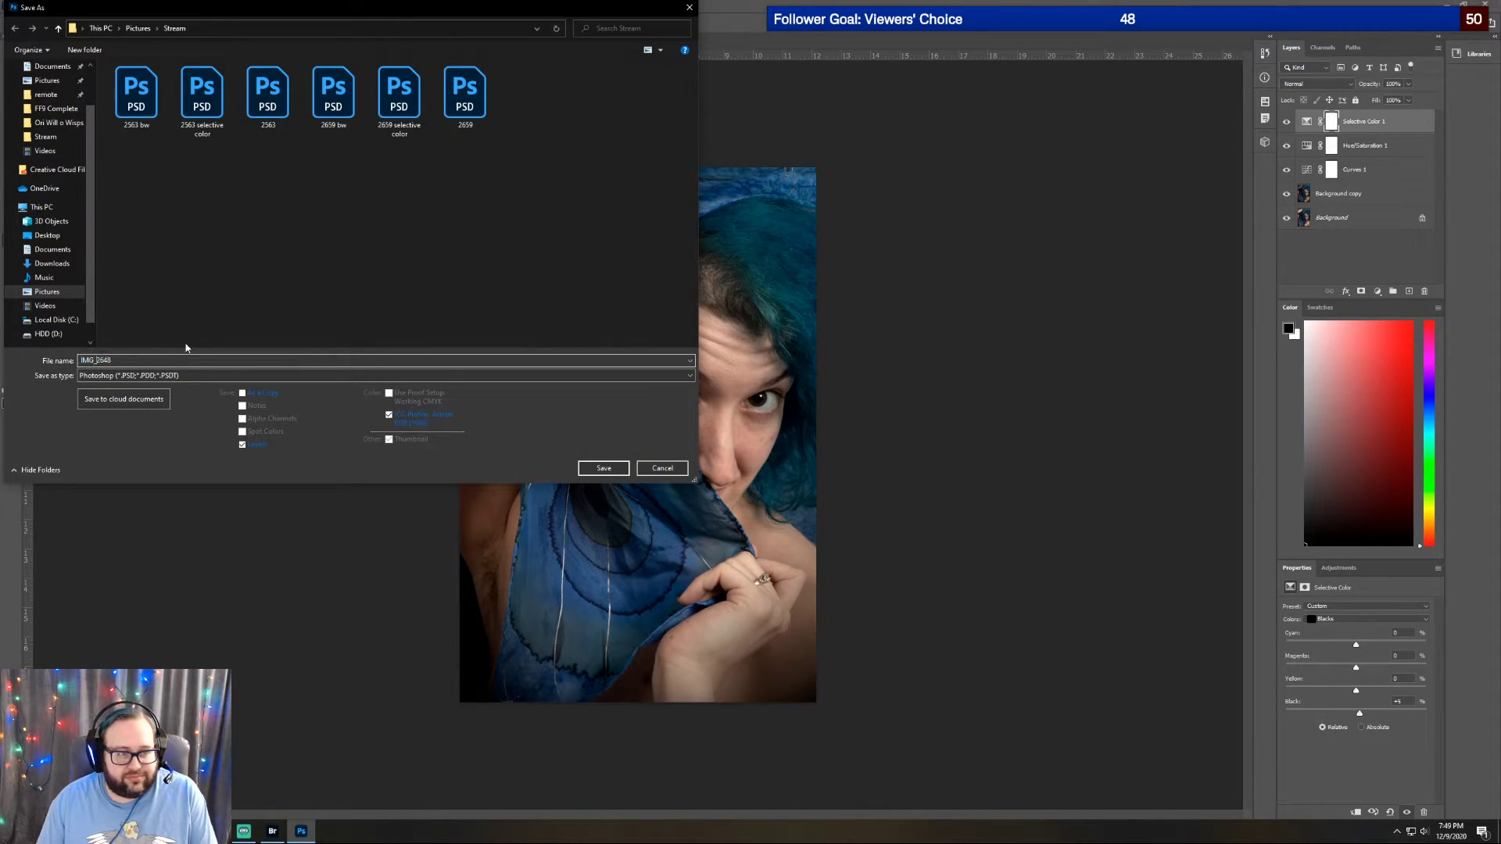
key(BackSpace)
key(BackSpace)
key(BackSpace)
key(BackSpace)
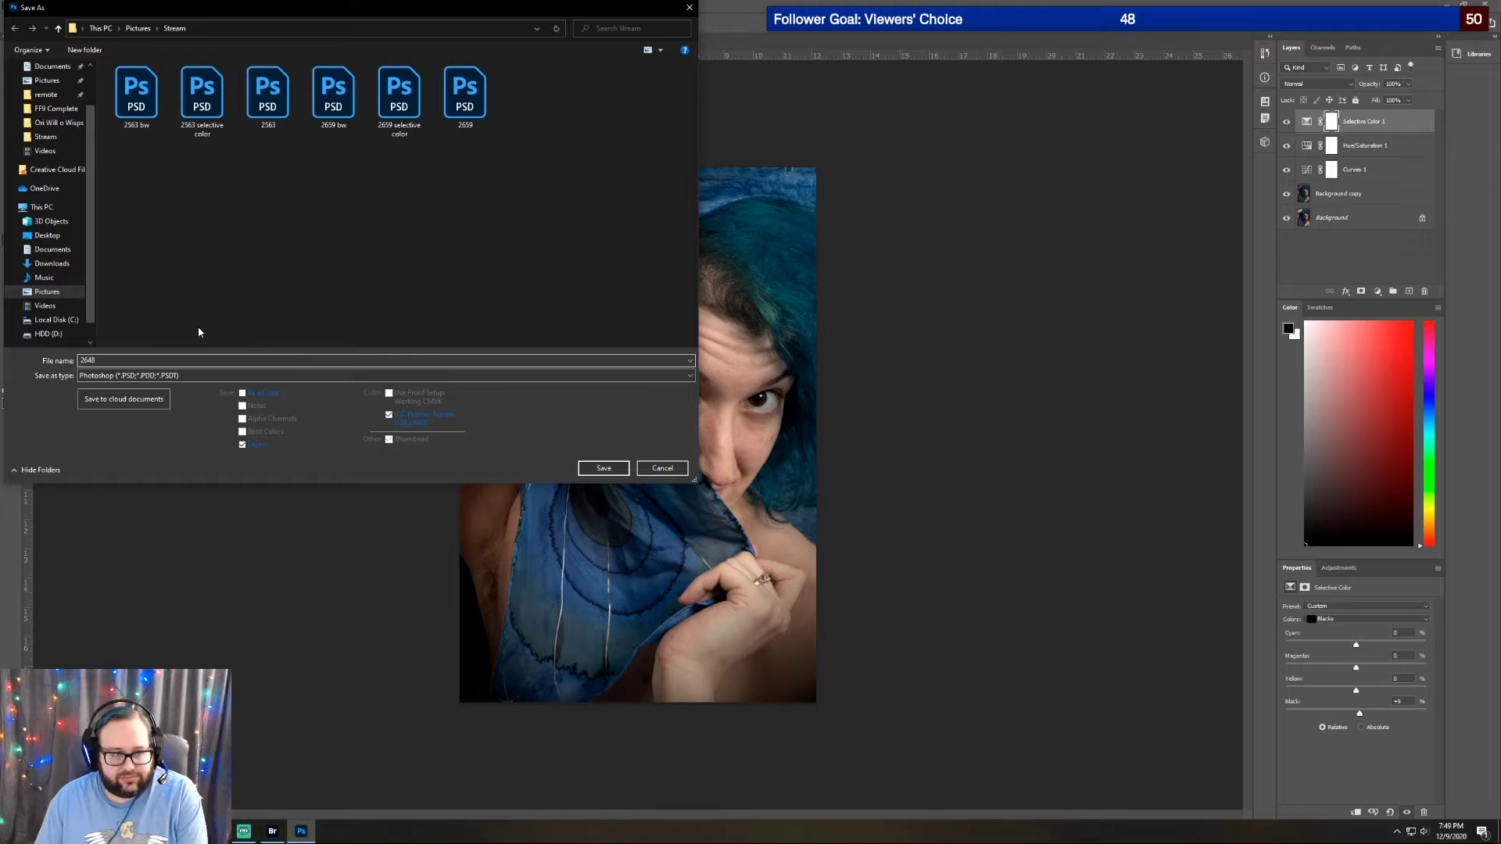
key(Return)
key(Return)
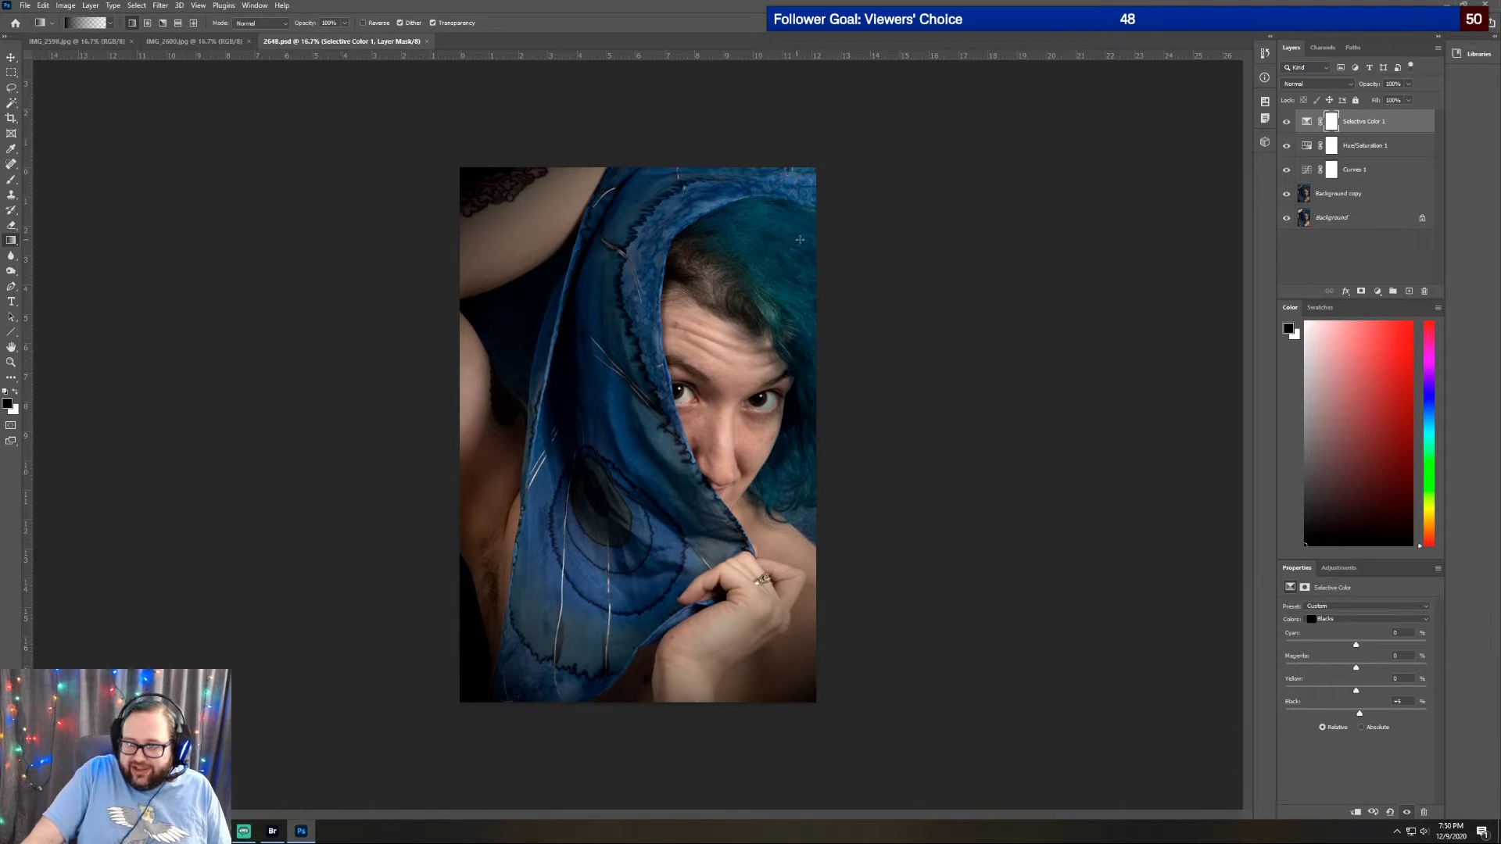
Add a Black & White adjustment layer and apply the Maximum Black preset
click(1354, 569)
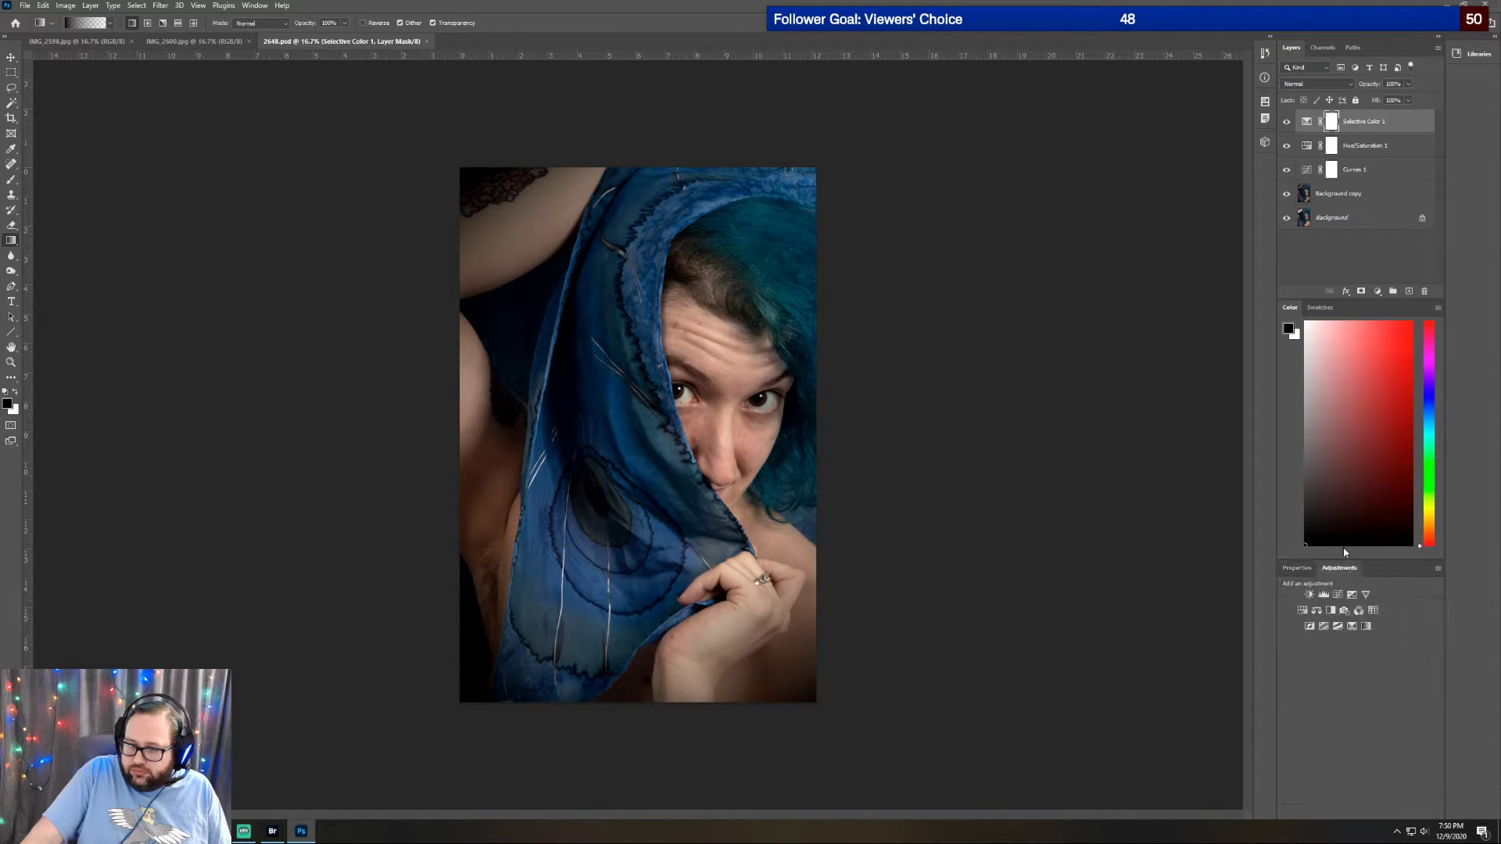
click(1332, 614)
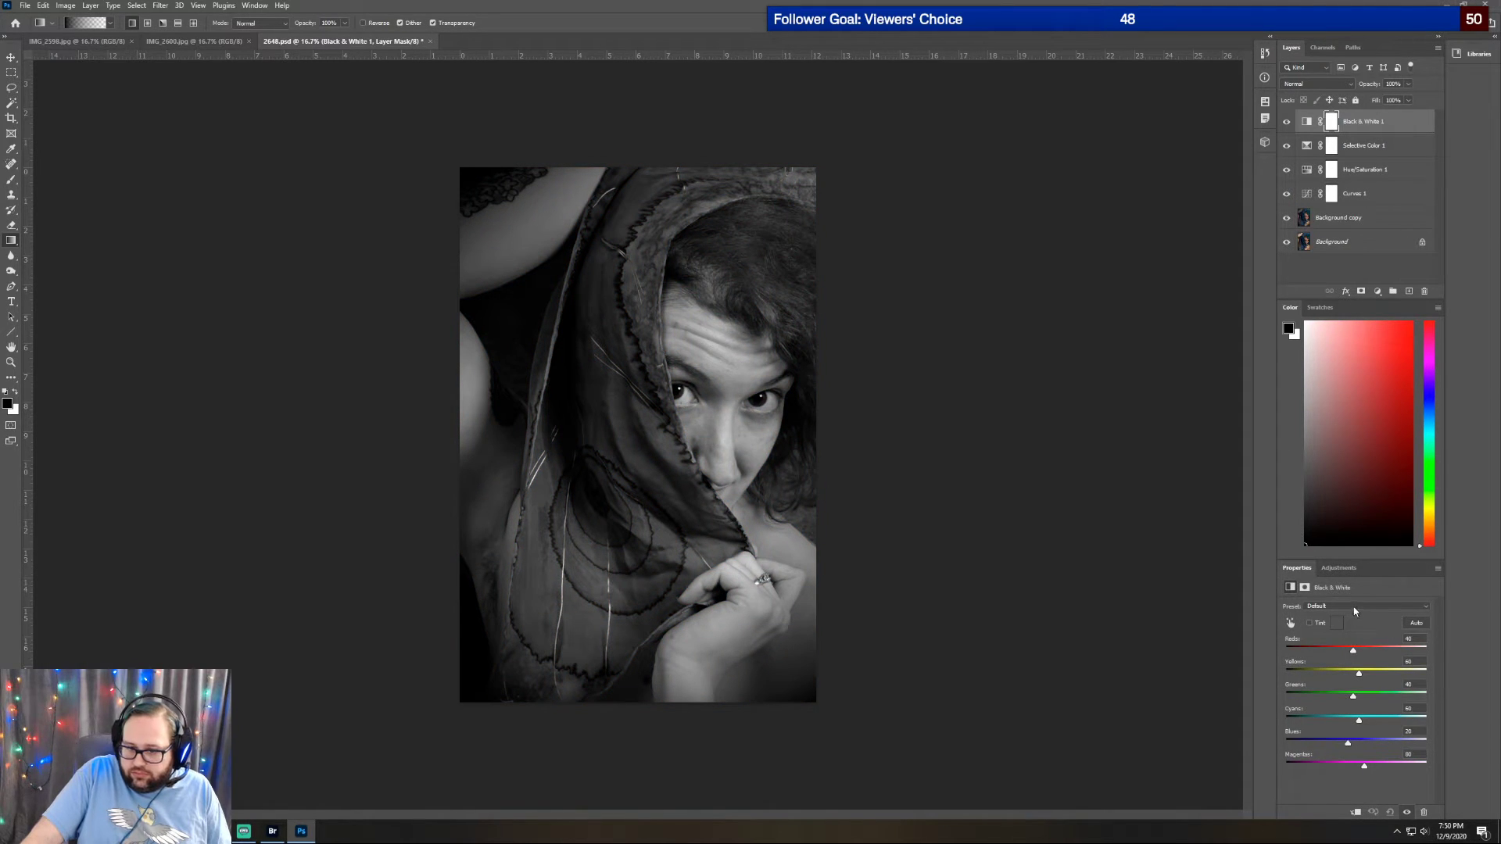
click(1353, 606)
click(1364, 701)
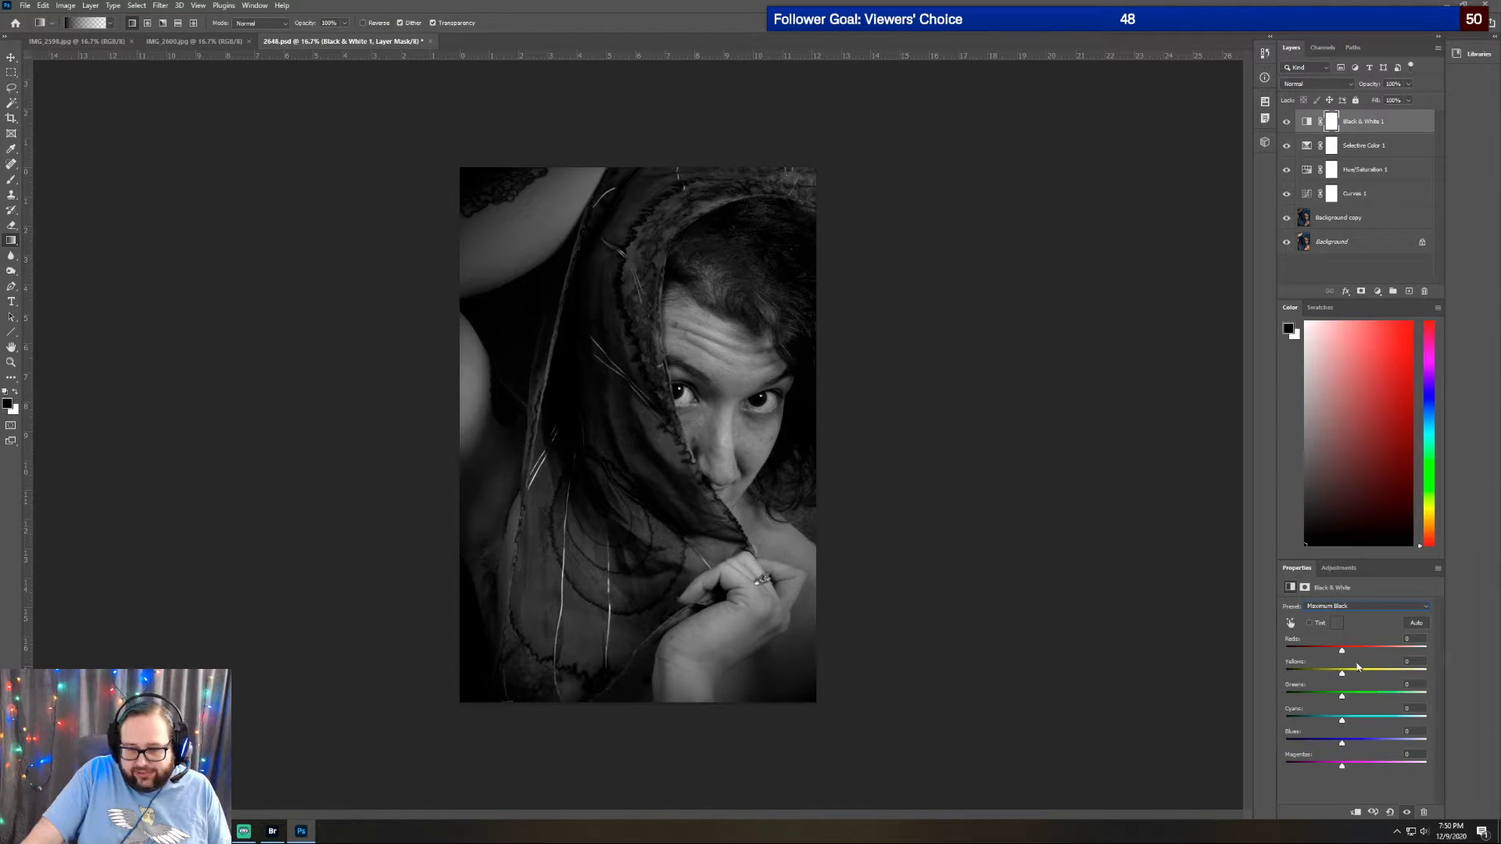
Brighten tones in the Black & White adjustment by setting Yellows to about 128 and both Reds and Blues to about 29
drag(1343, 673, 1392, 677)
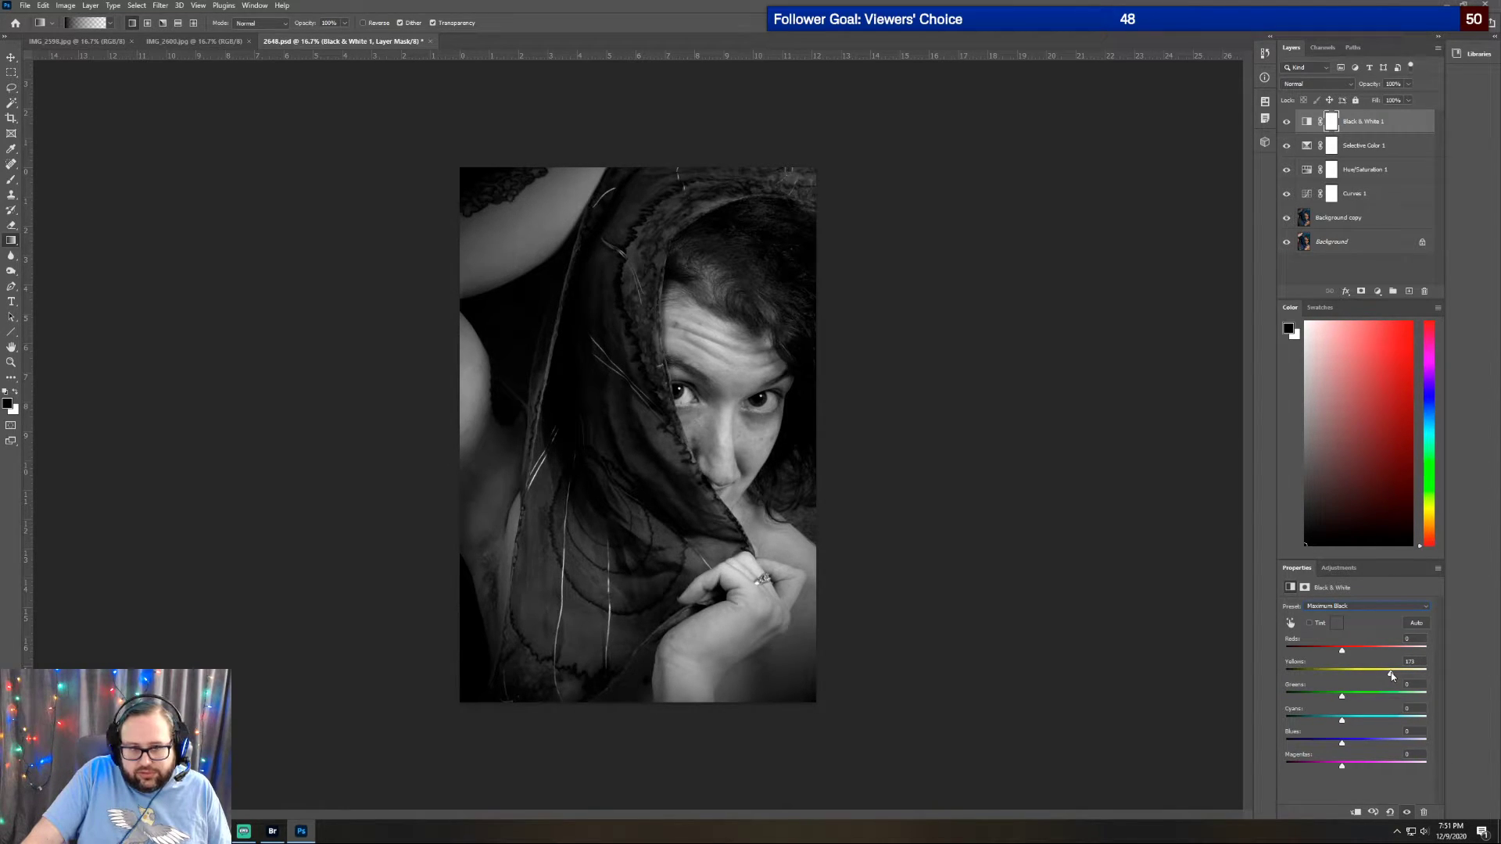
drag(1384, 673, 1377, 676)
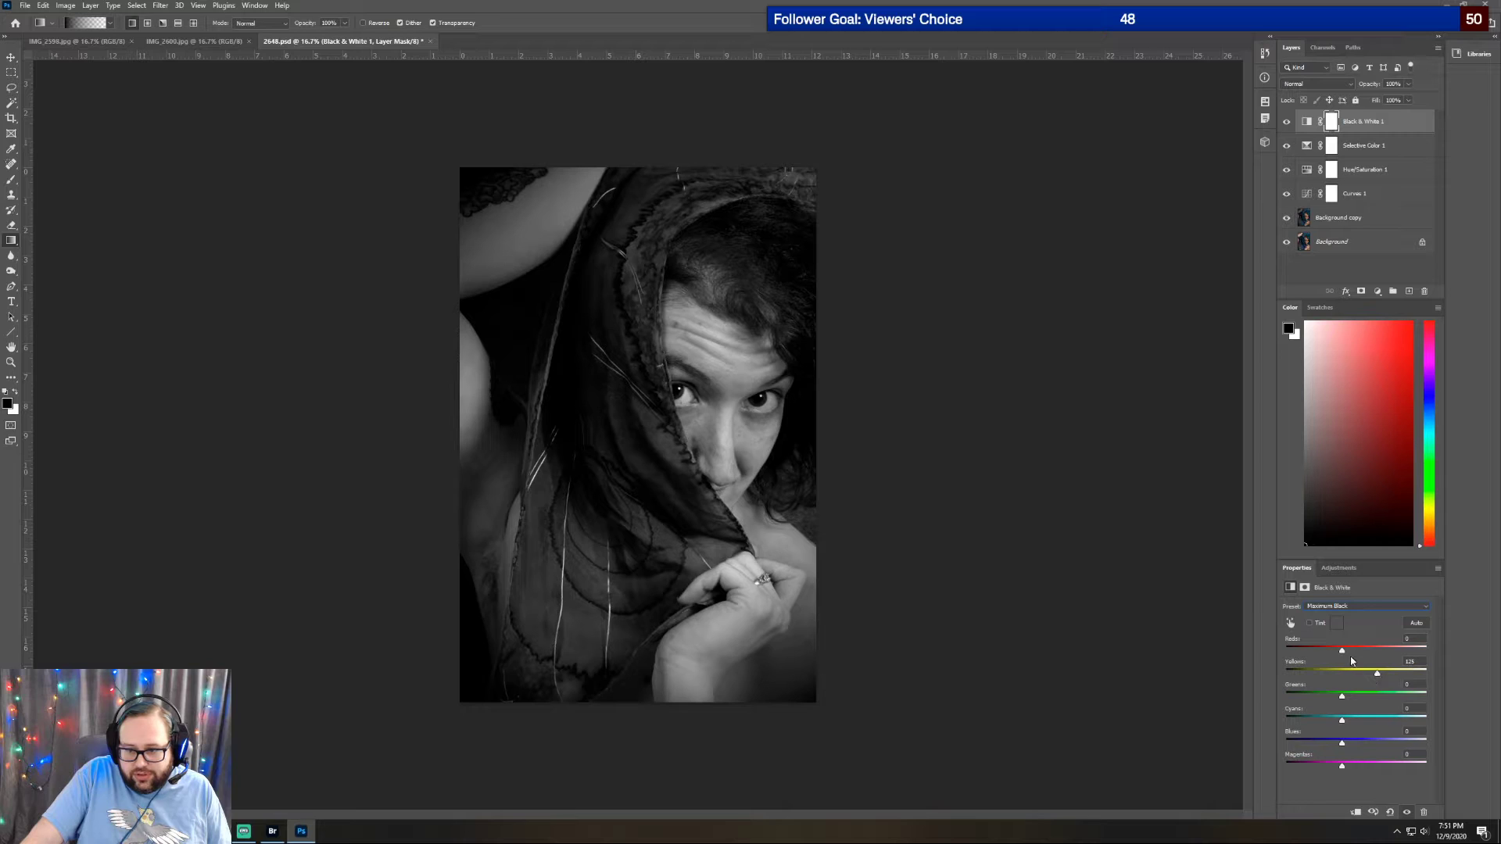
mouse_move(1342, 650)
mouse_down()
mouse_move(1373, 649)
mouse_move(1352, 654)
mouse_up()
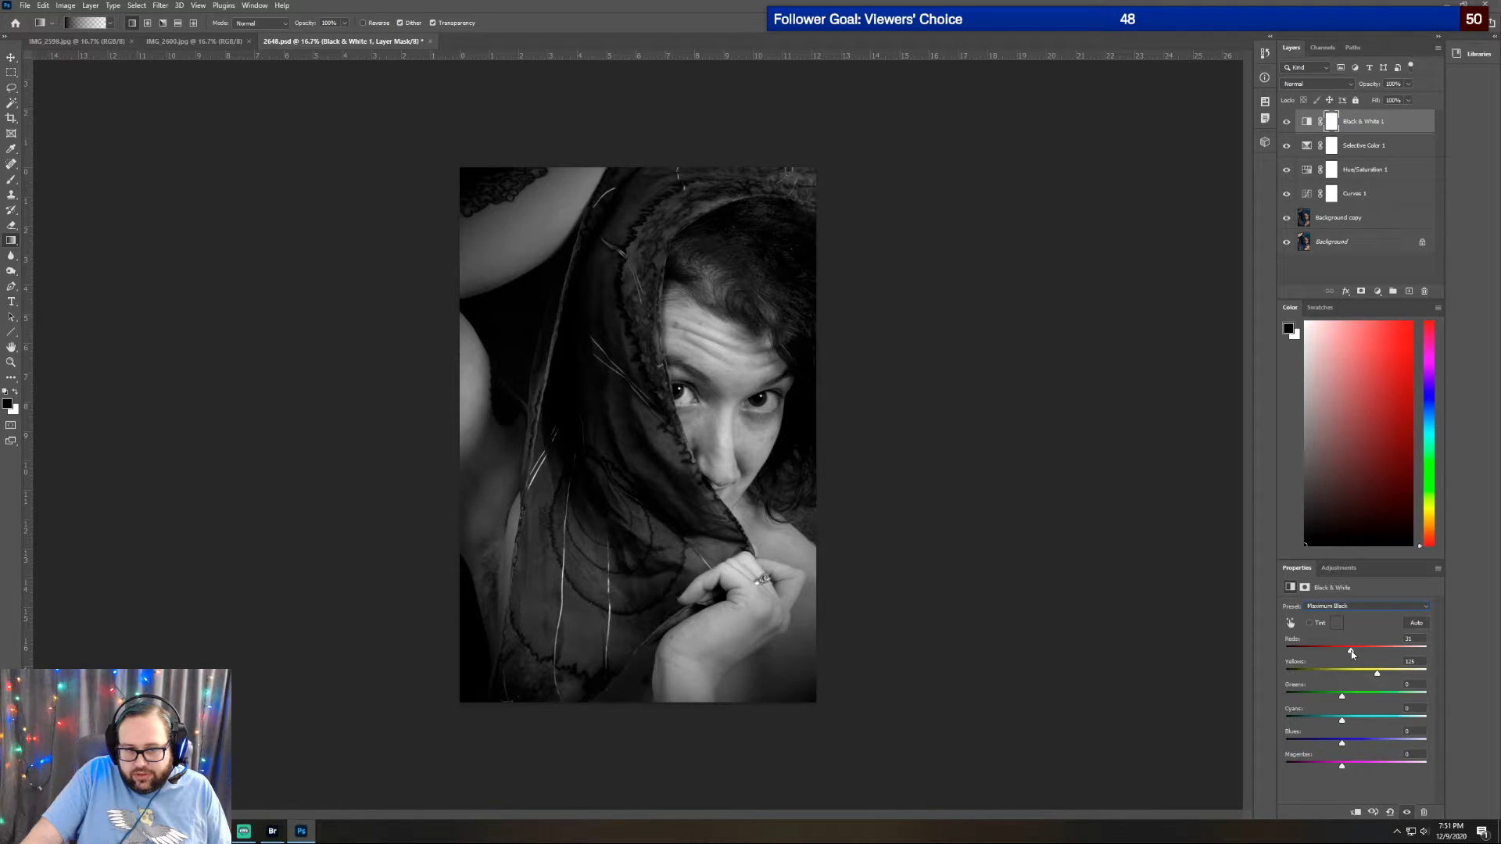
drag(1351, 653, 1349, 652)
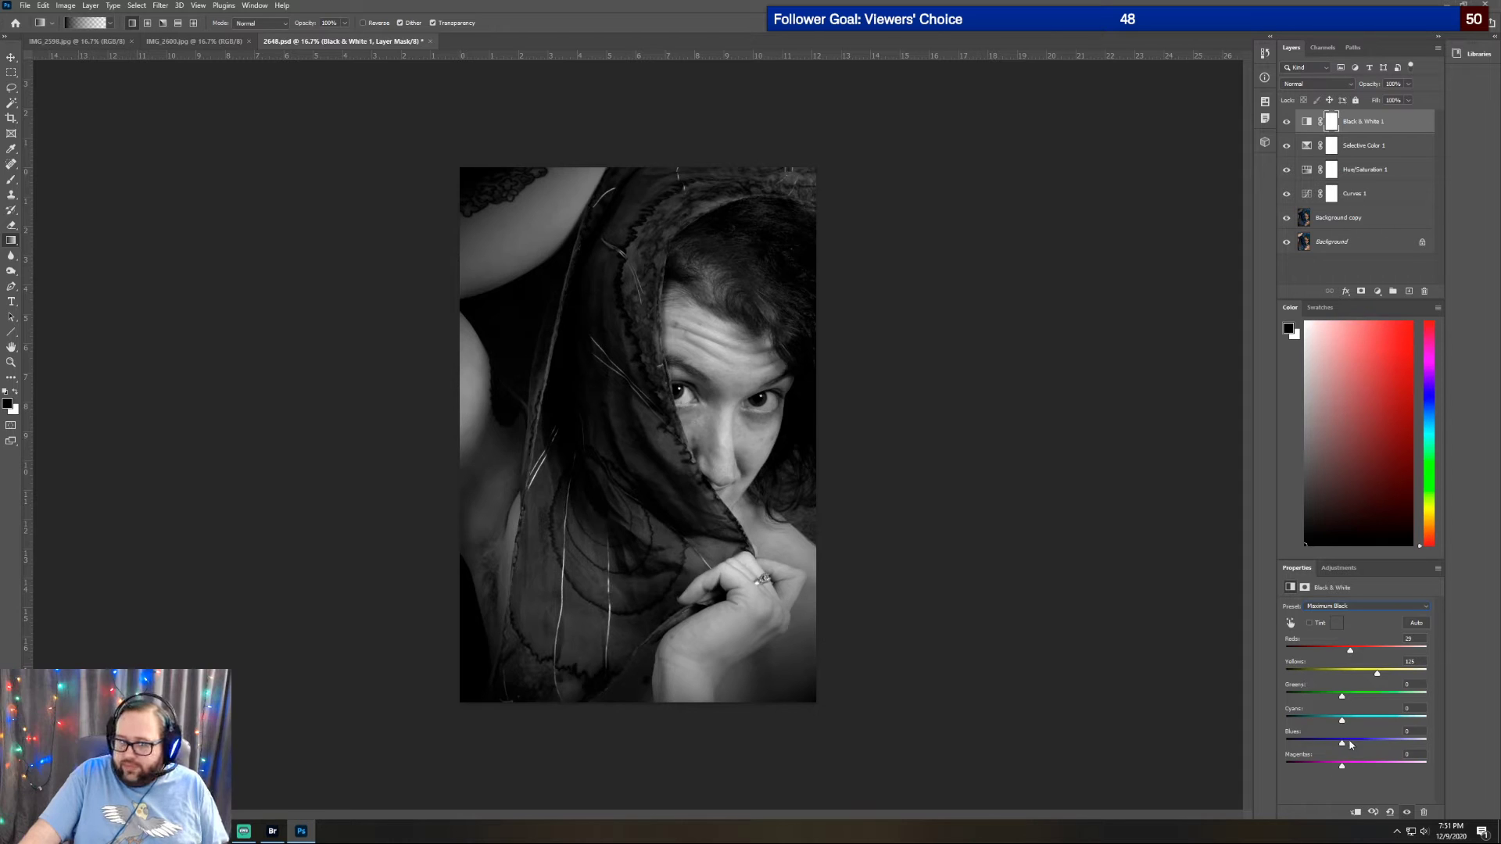
drag(1343, 747, 1350, 748)
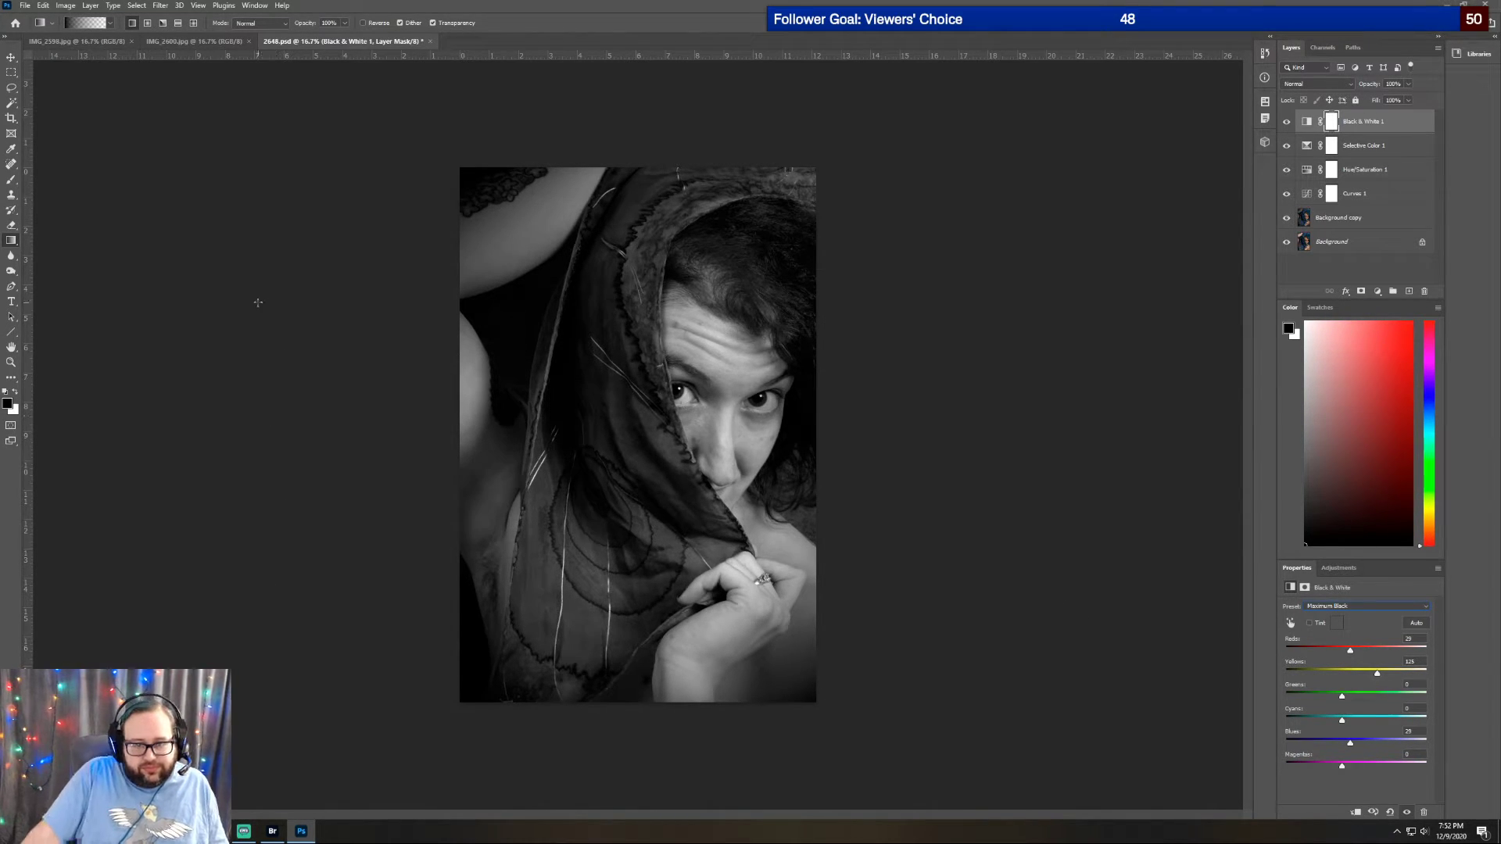
Save the black-and-white version as a separate Photoshop file named 2648 bw in the Stream folder
click(25, 5)
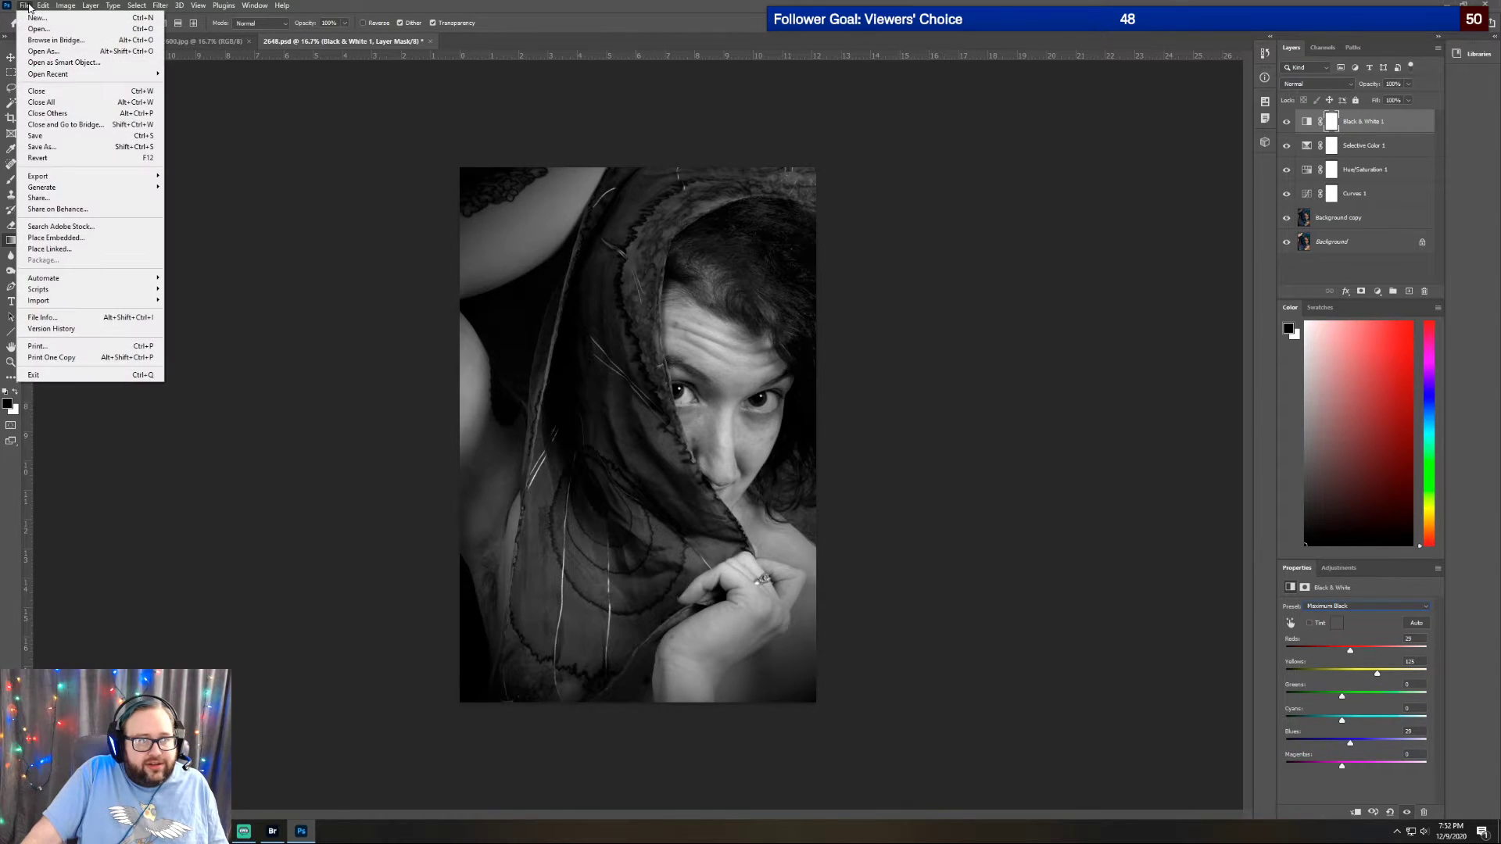
click(50, 149)
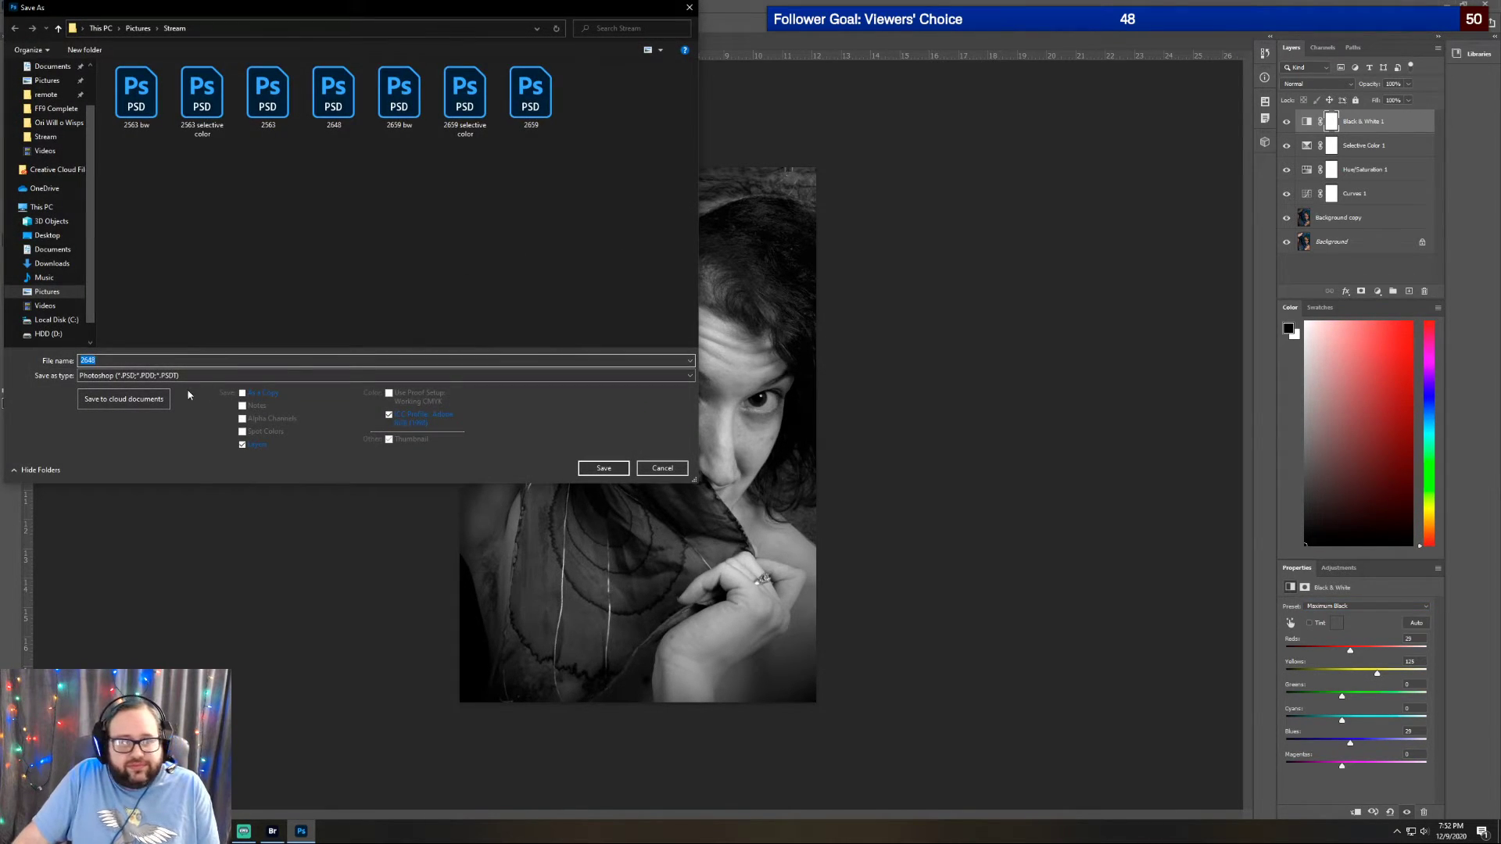
click(134, 361)
key(Return)
key(Return)
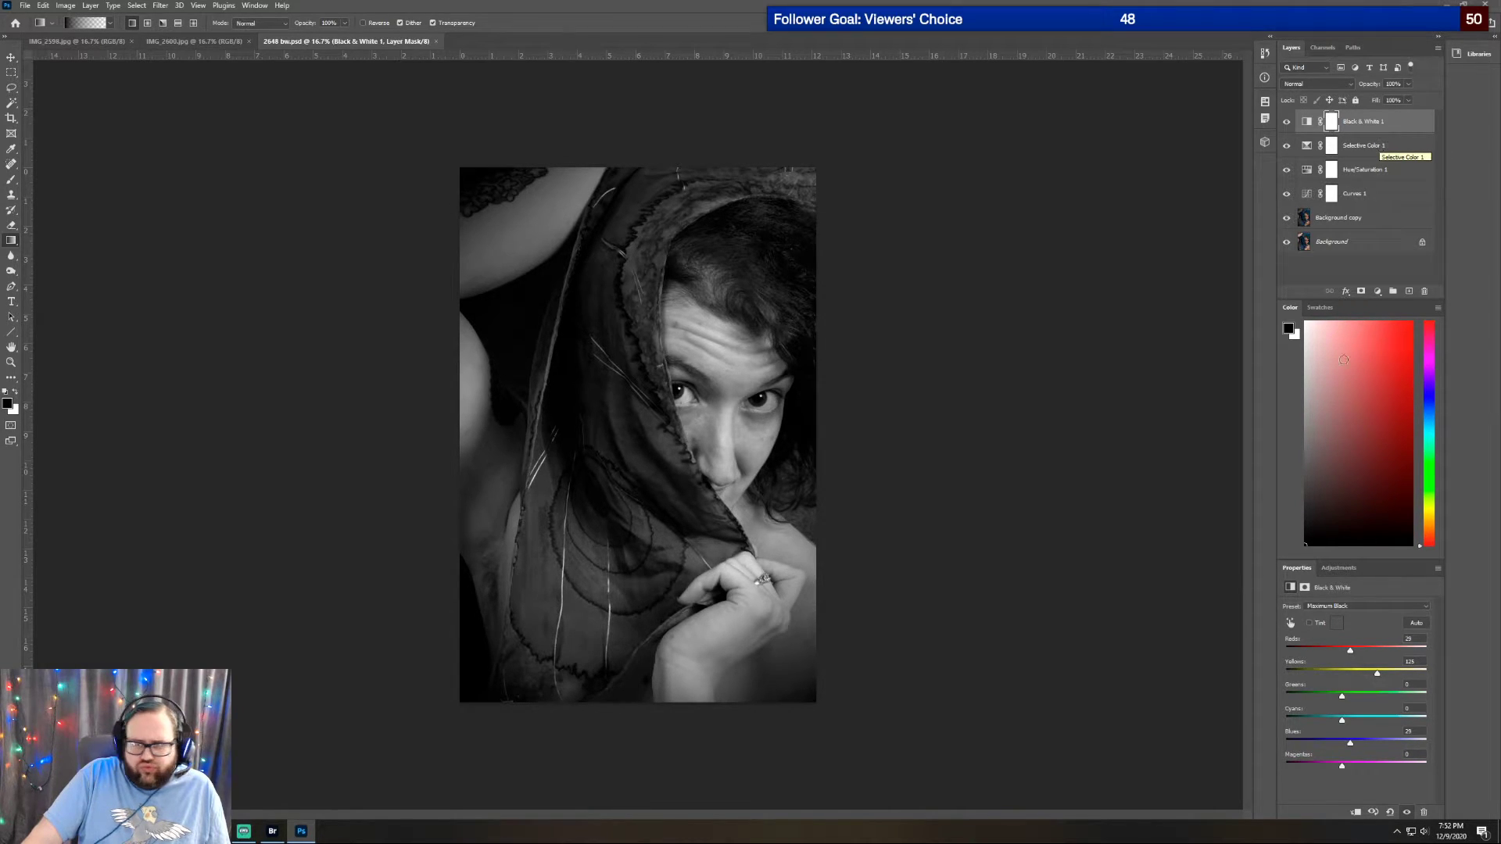
Add a Curves adjustment layer above the Black & White layer, lower its white input point to about 225, and save the file
click(1351, 573)
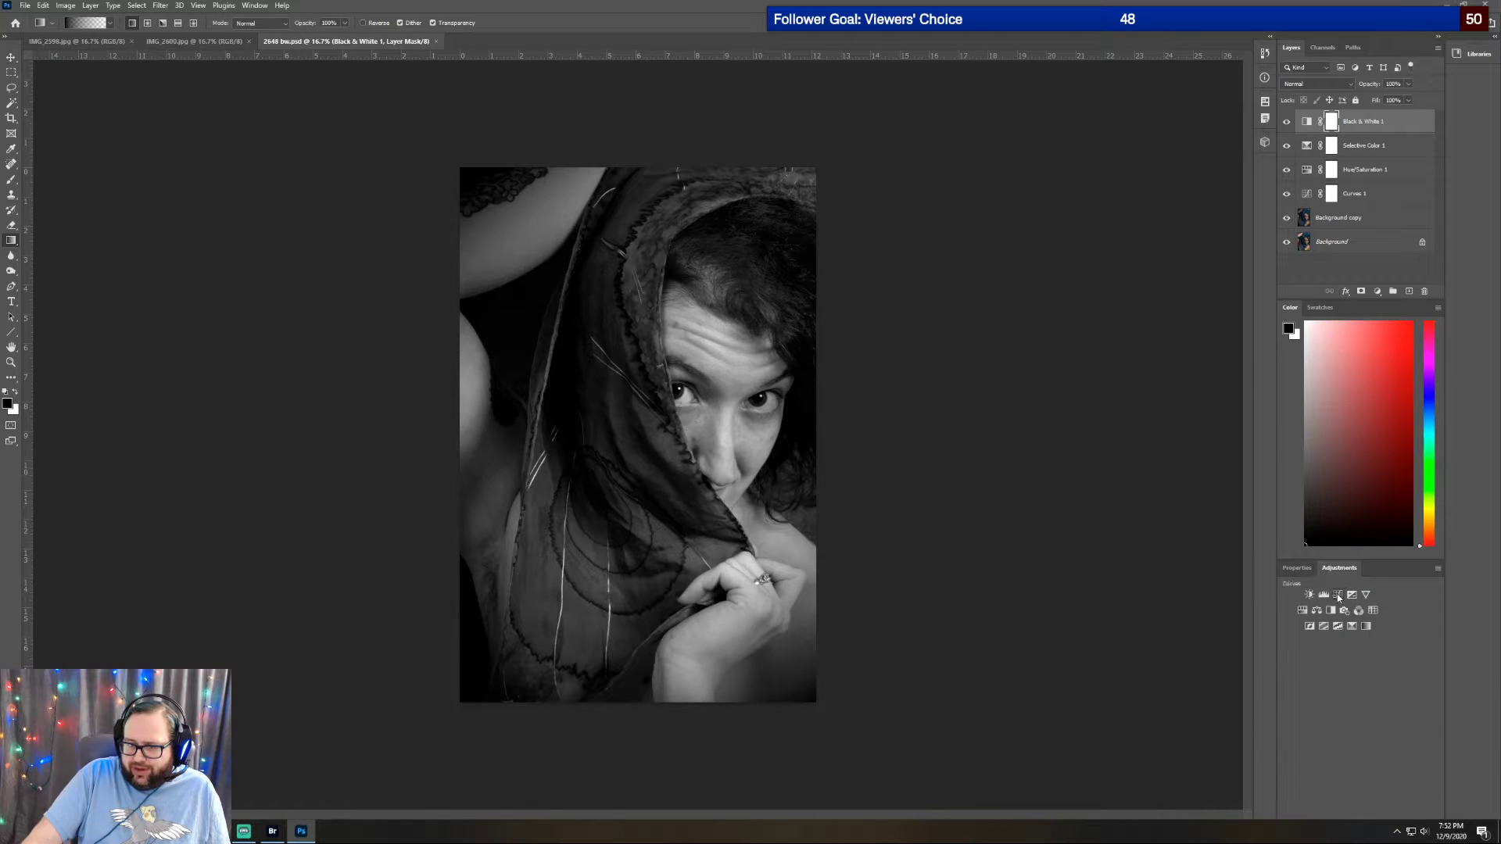
click(1337, 595)
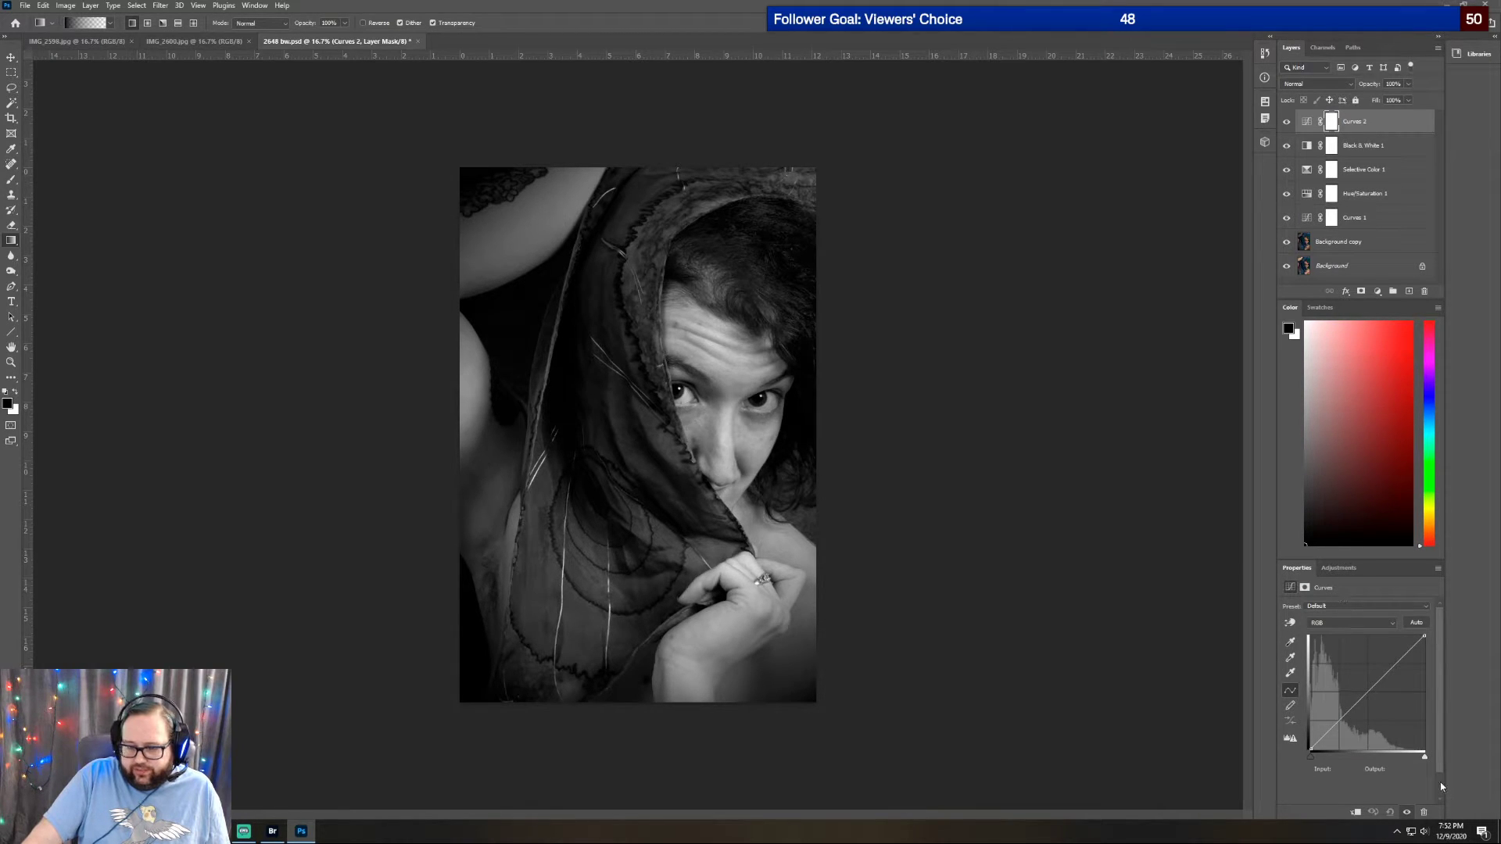
drag(1426, 757, 1405, 759)
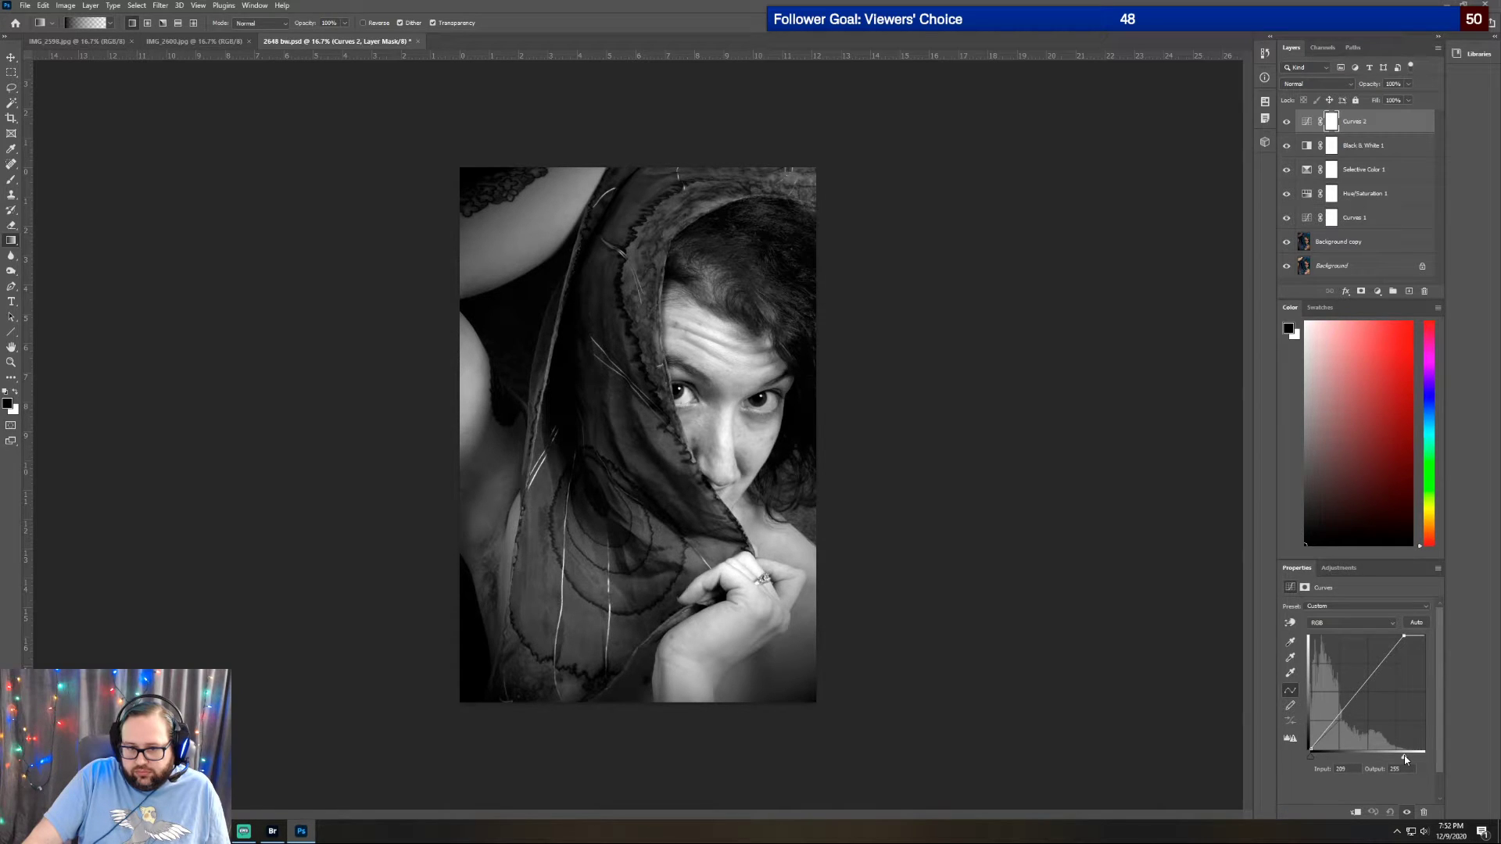
drag(1405, 759, 1412, 760)
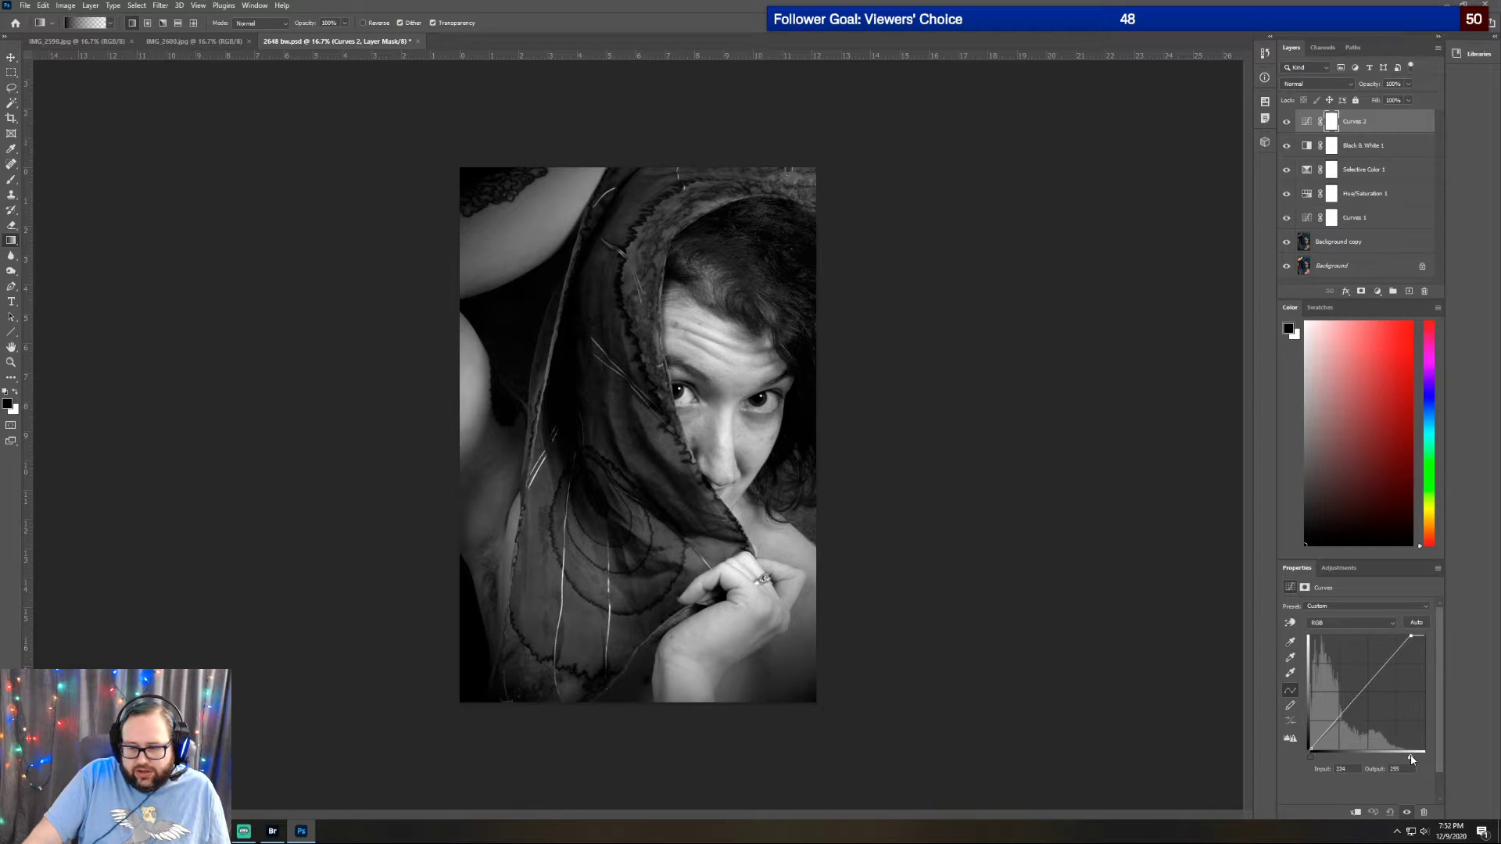
drag(1412, 759, 1413, 759)
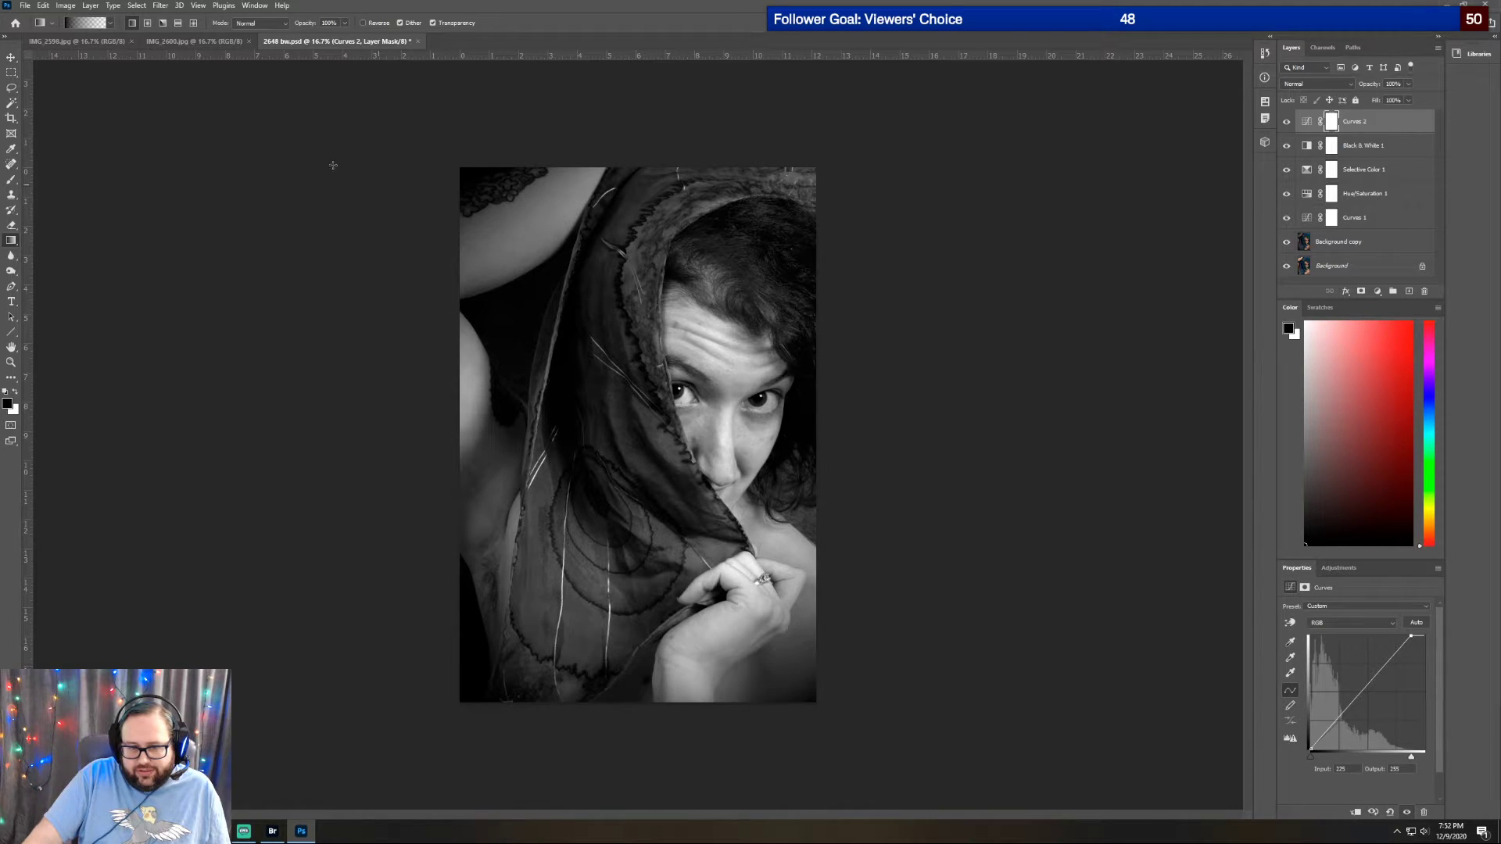
click(28, 6)
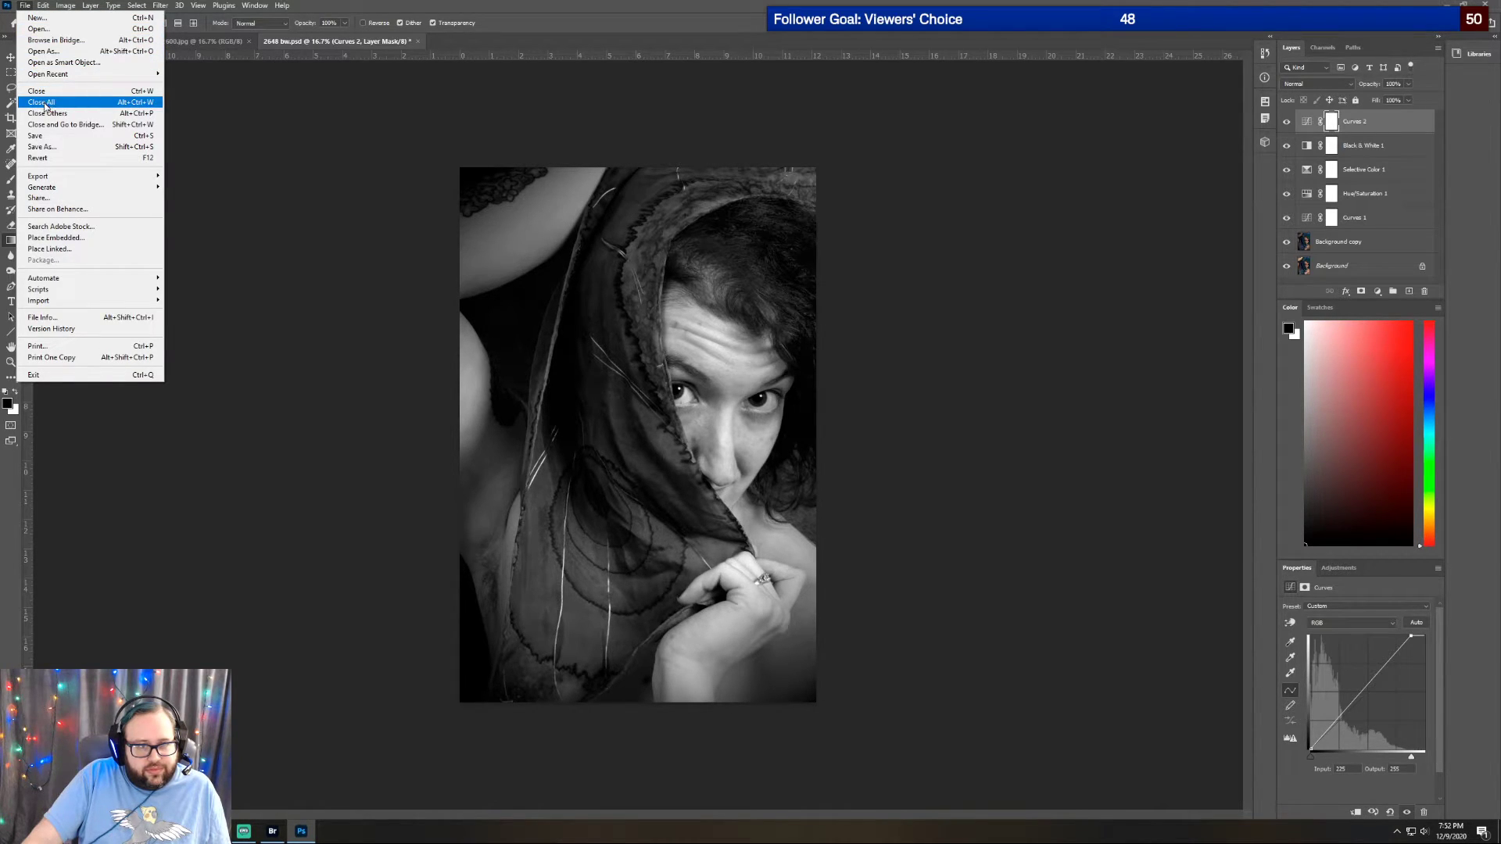
click(56, 135)
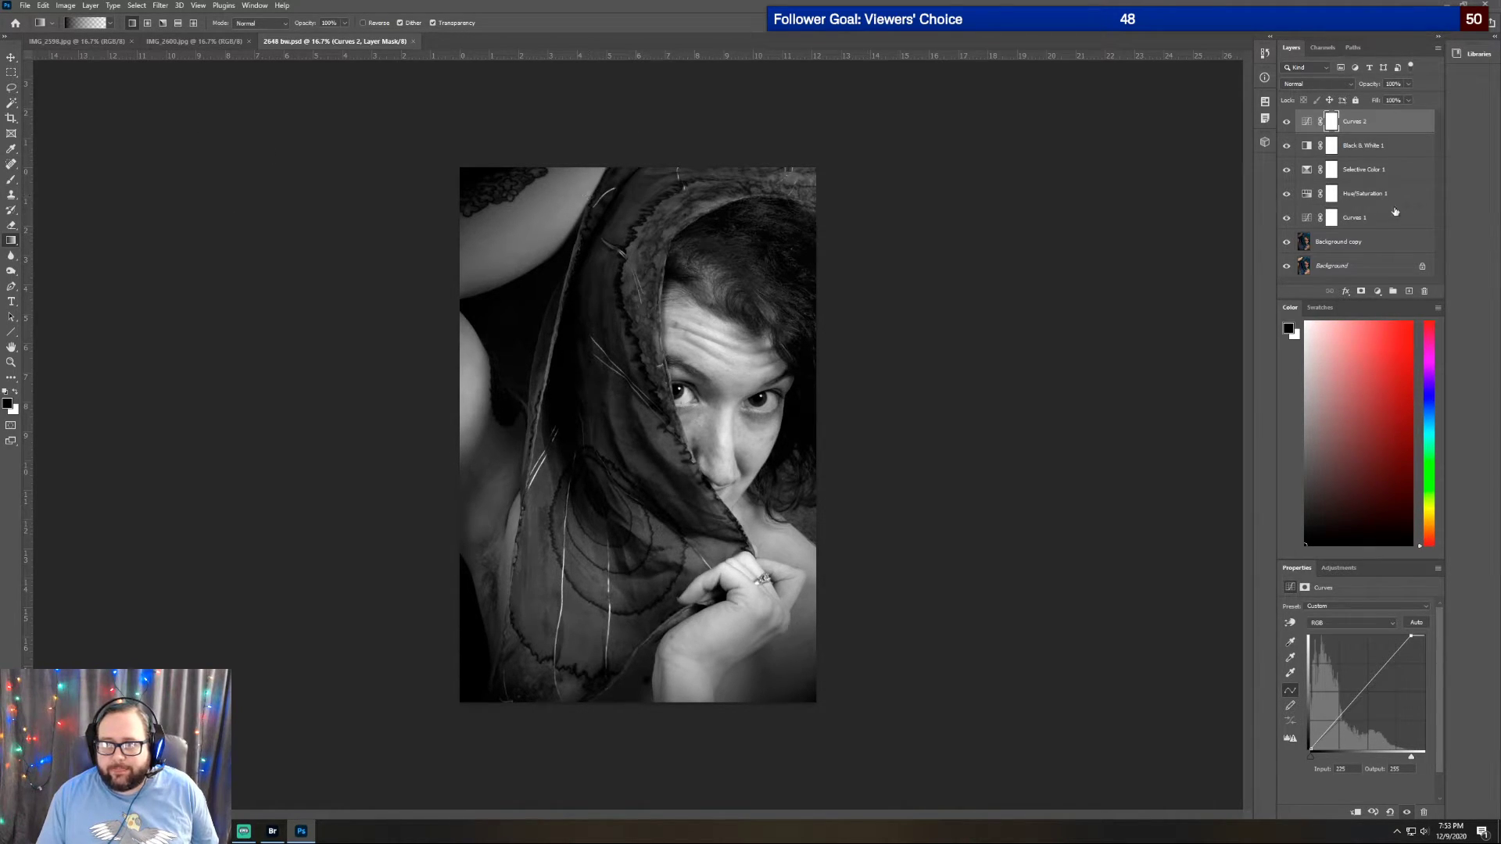
Activate the Black & White layer's mask and try a Magnetic Lasso trace around the hair beside the face
click(1358, 147)
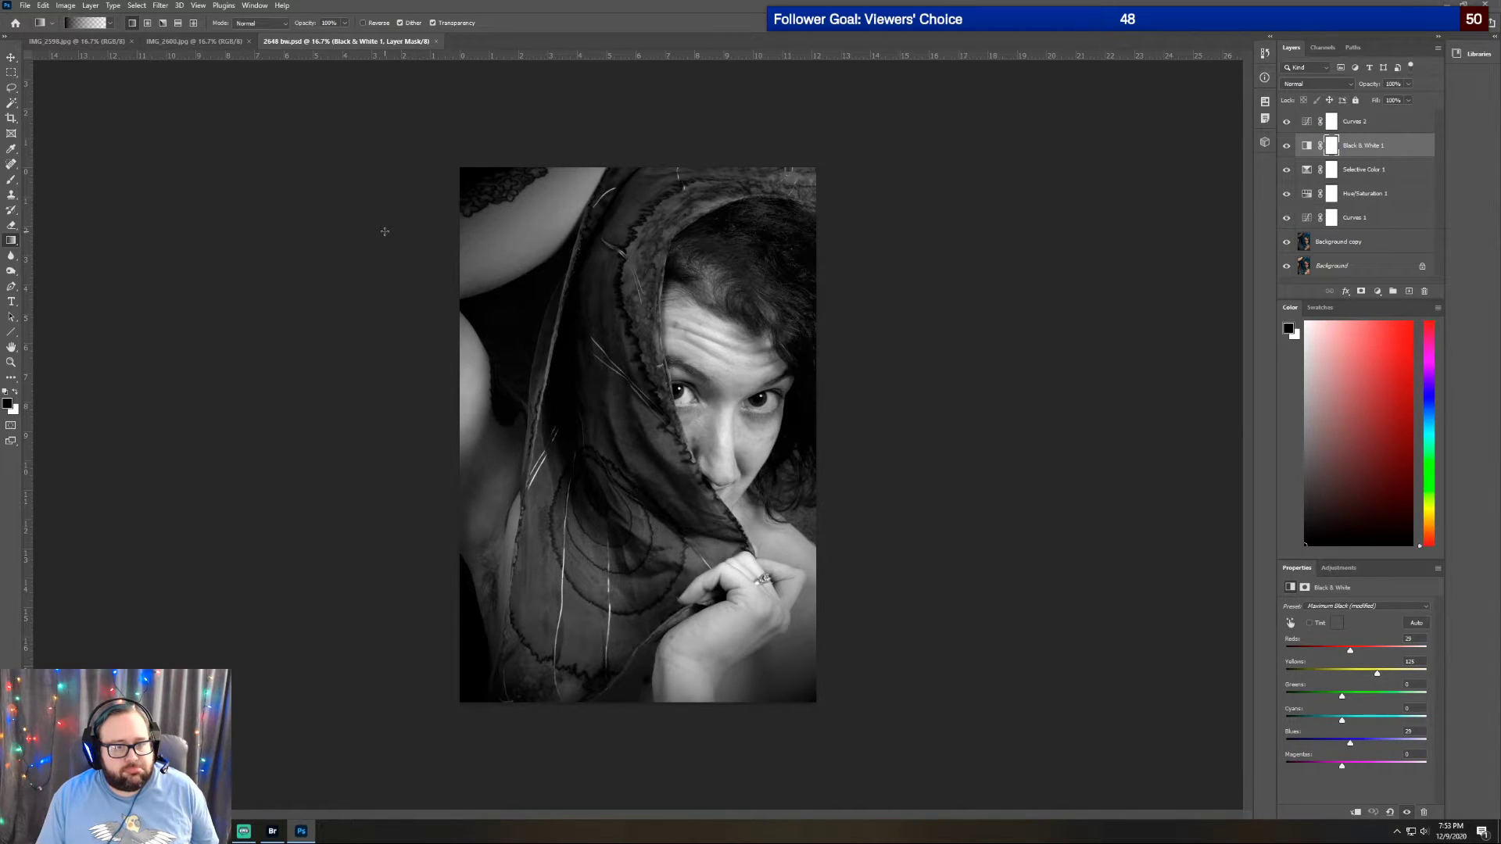
click(13, 90)
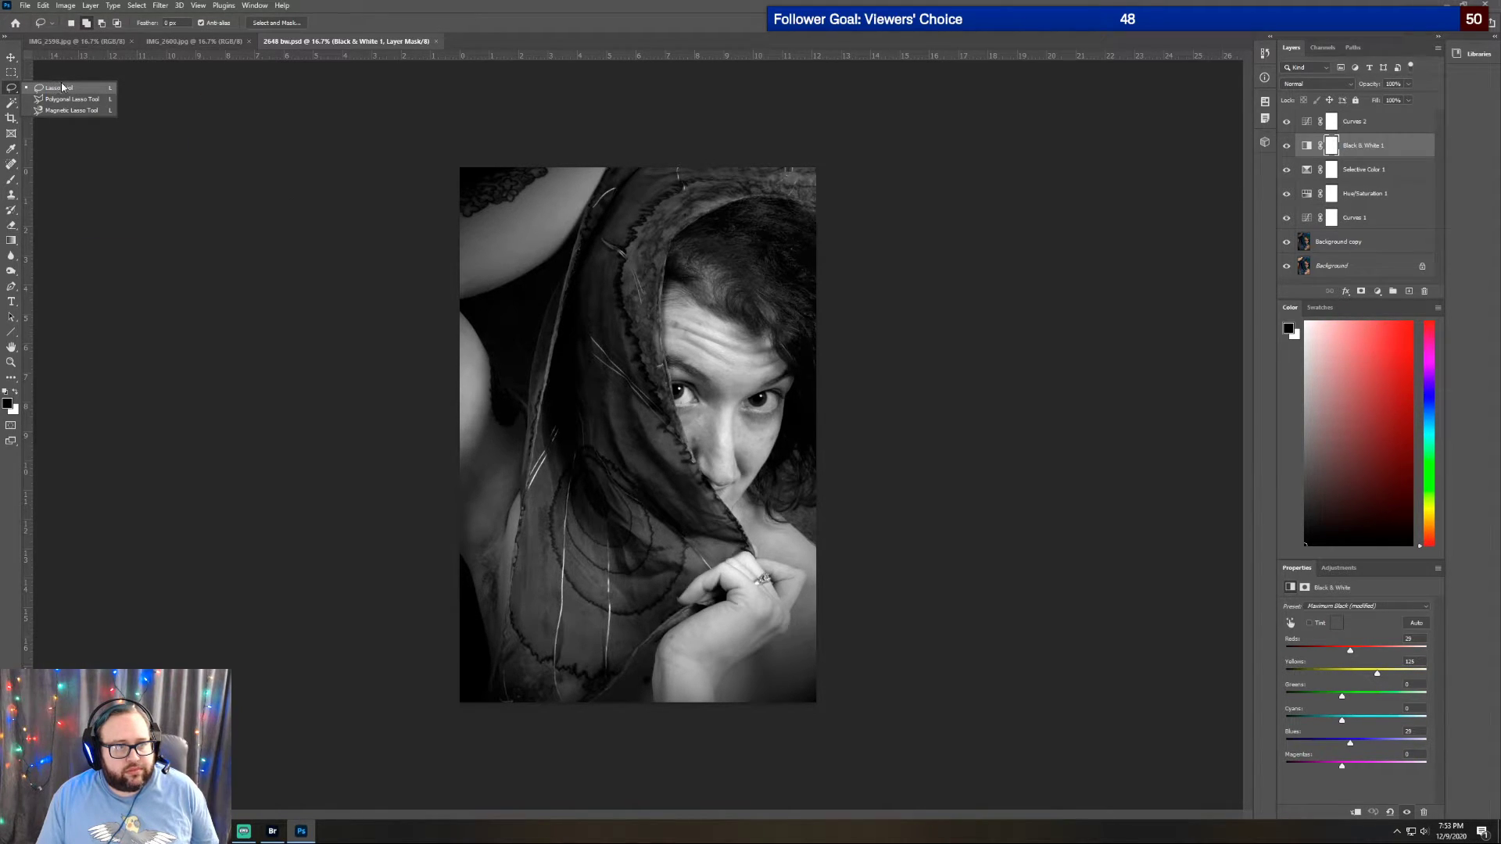
click(69, 110)
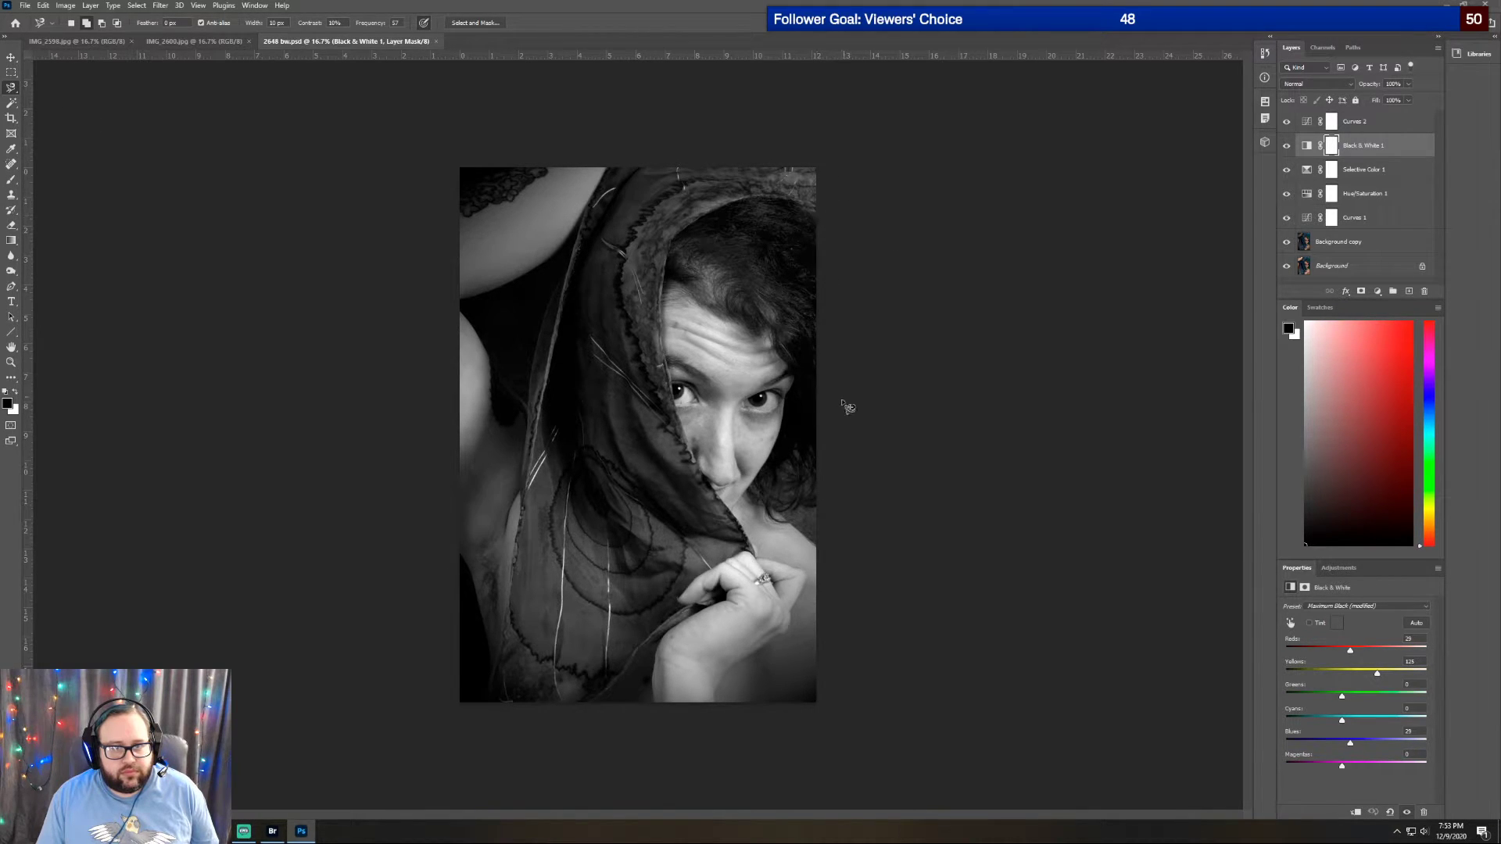
click(756, 479)
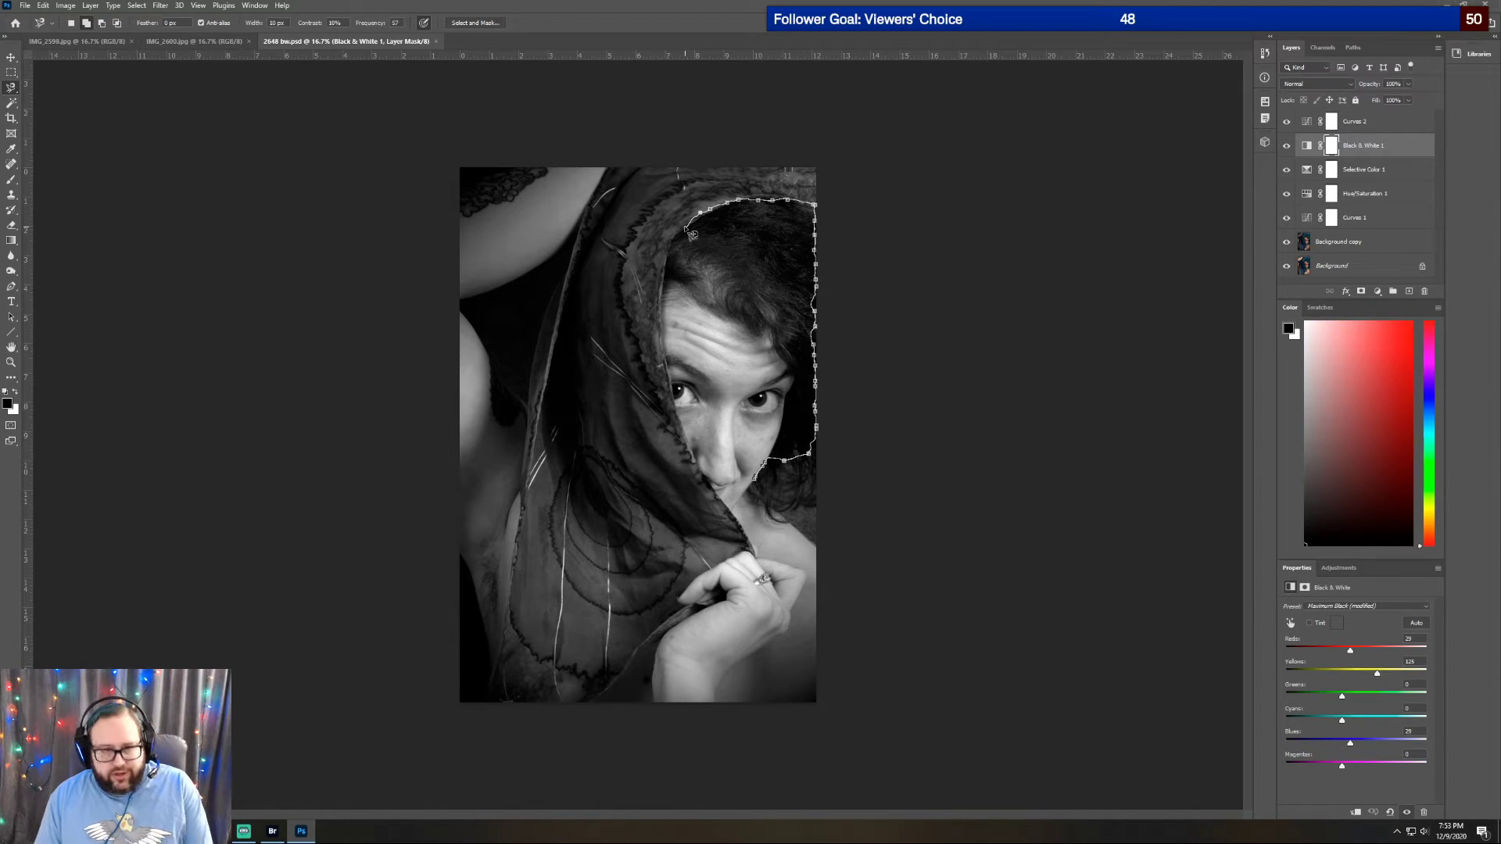
key(Escape)
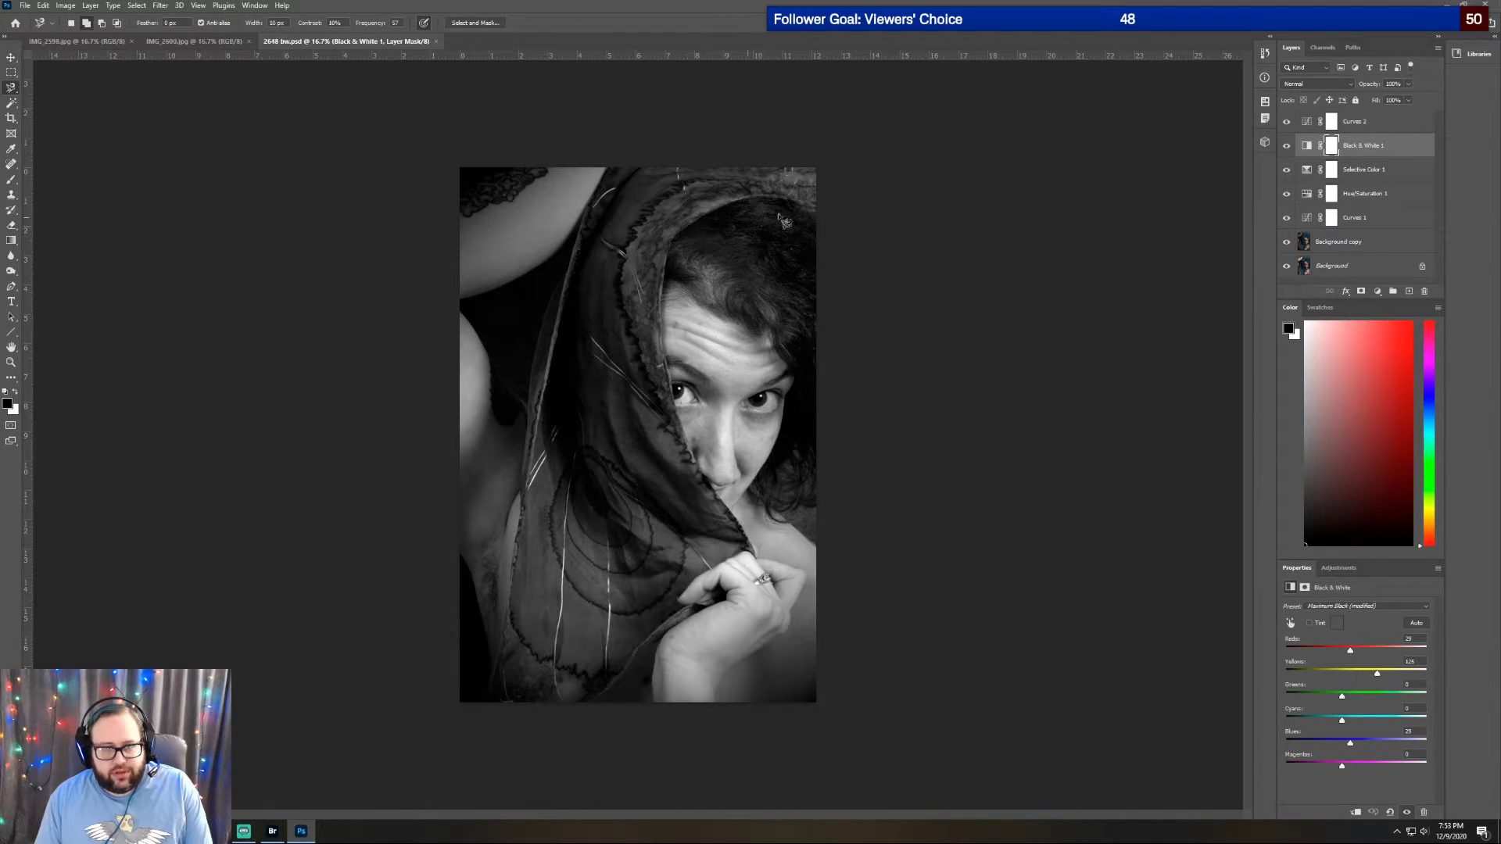
Try to restore the scarf's colour by tracing it together with part of the hair and filling that mask area with black
click(816, 169)
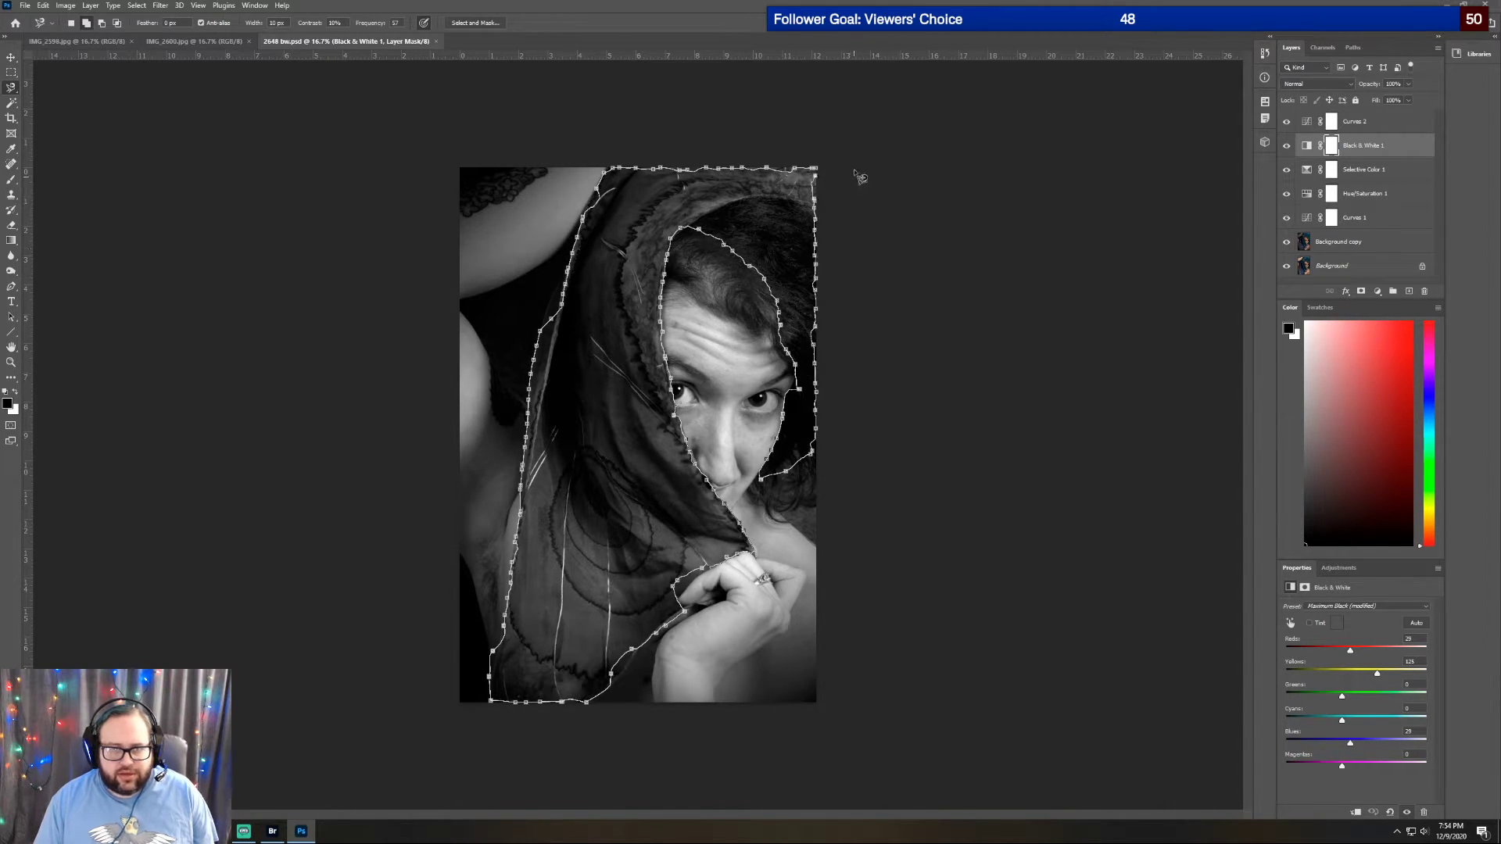
click(822, 178)
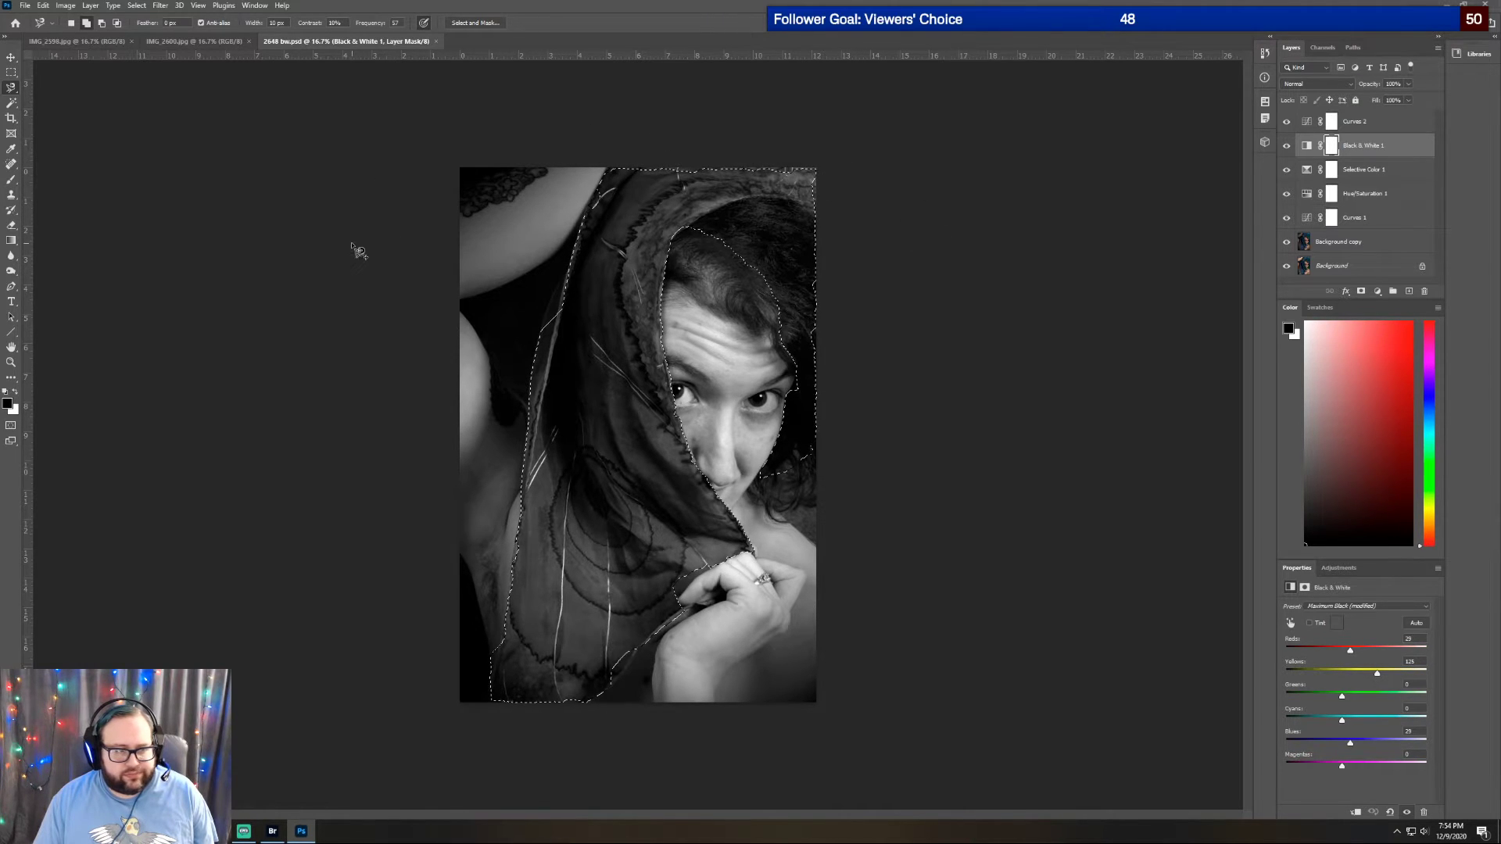
click(17, 393)
key(Delete)
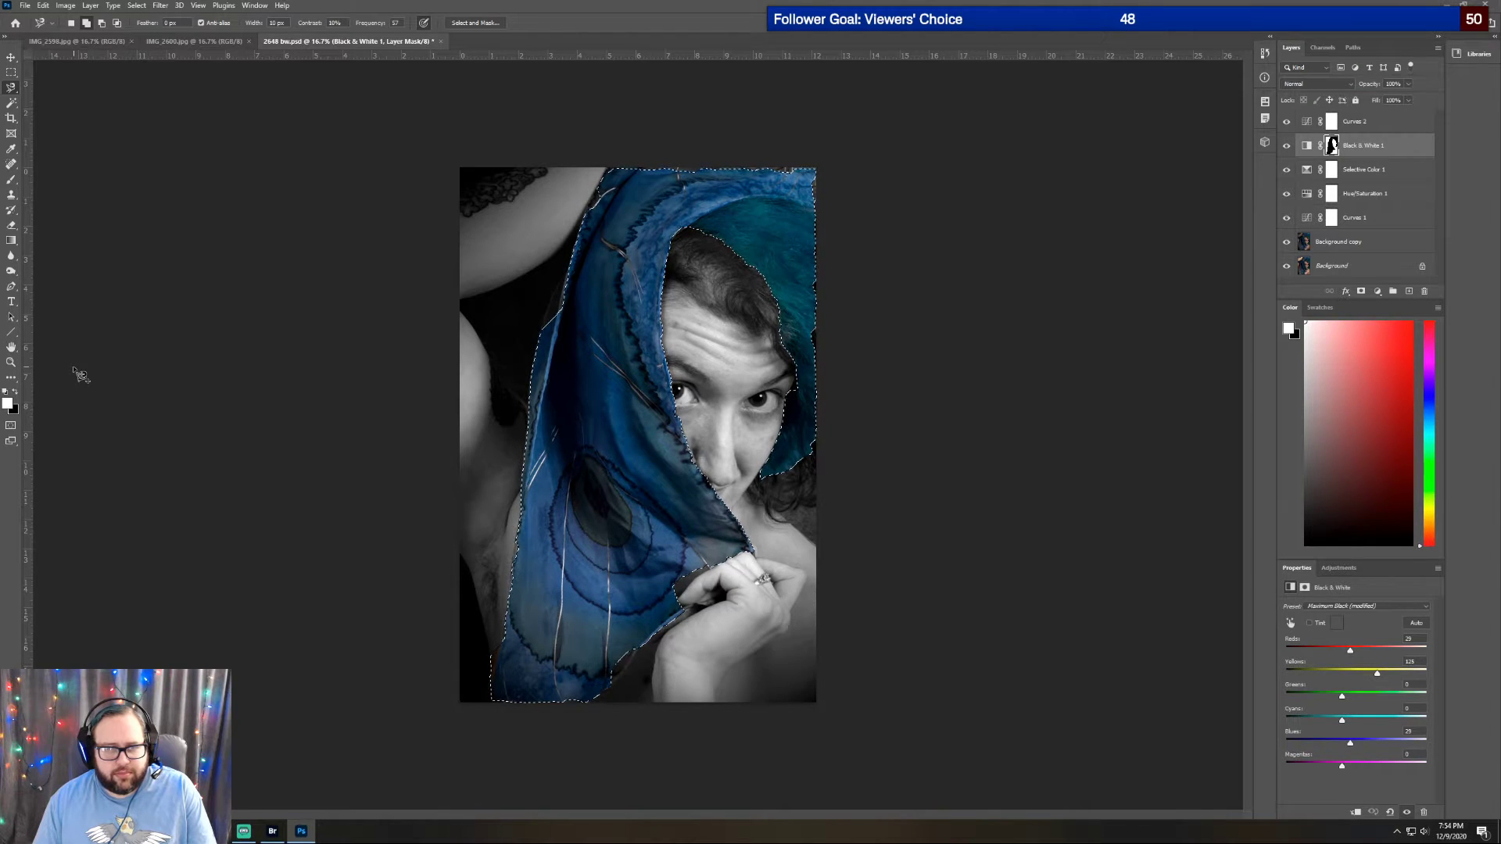
Undo the mask fill and the scarf selection
click(44, 6)
click(49, 18)
click(44, 6)
click(50, 17)
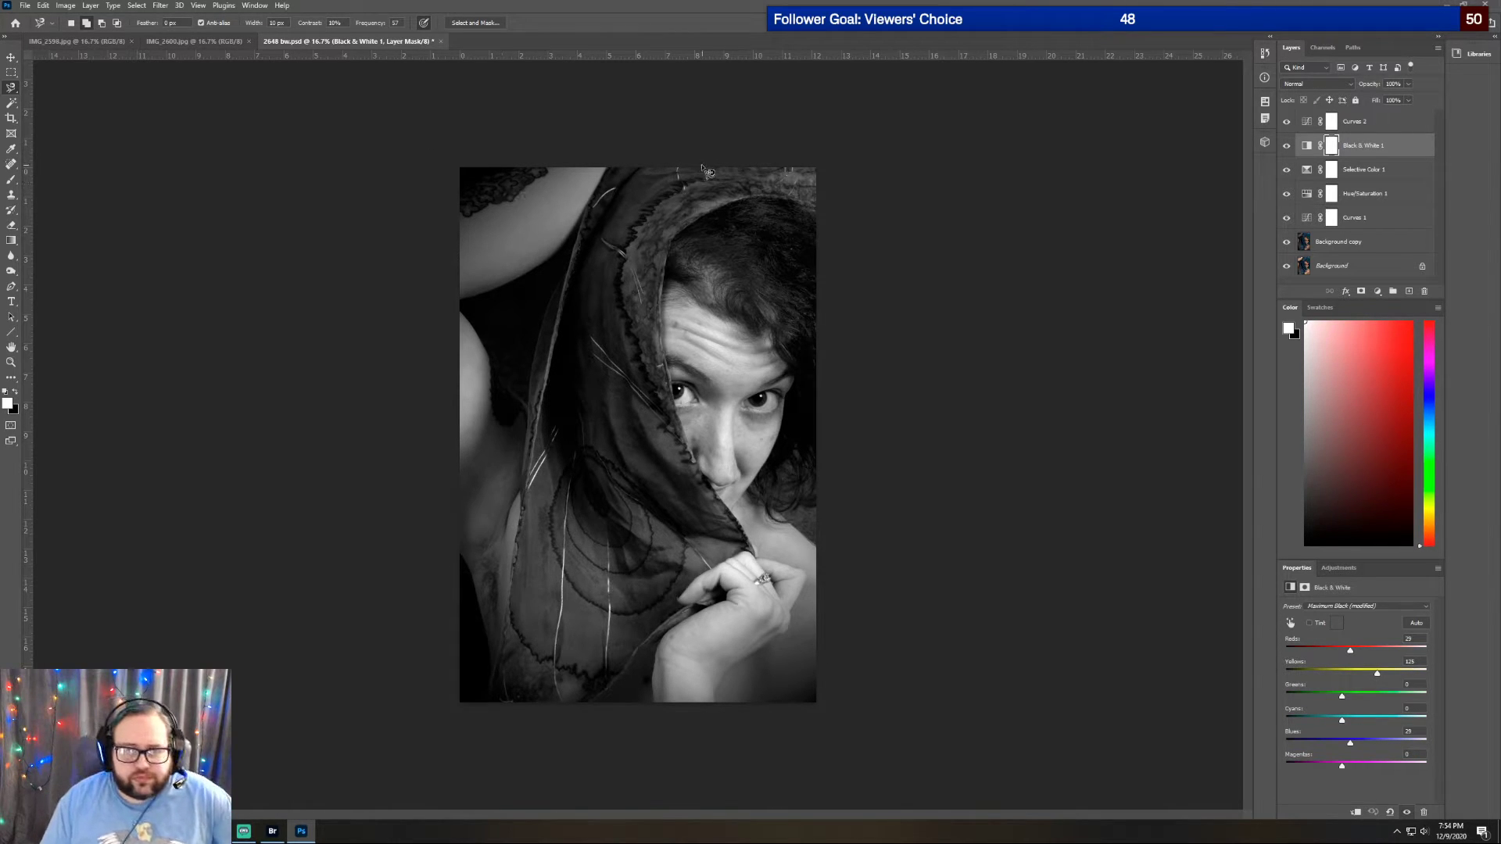
Set the Magnetic Lasso contrast to 20% and trace a closed selection around the scarf only, excluding the hair, face and hand
click(11, 362)
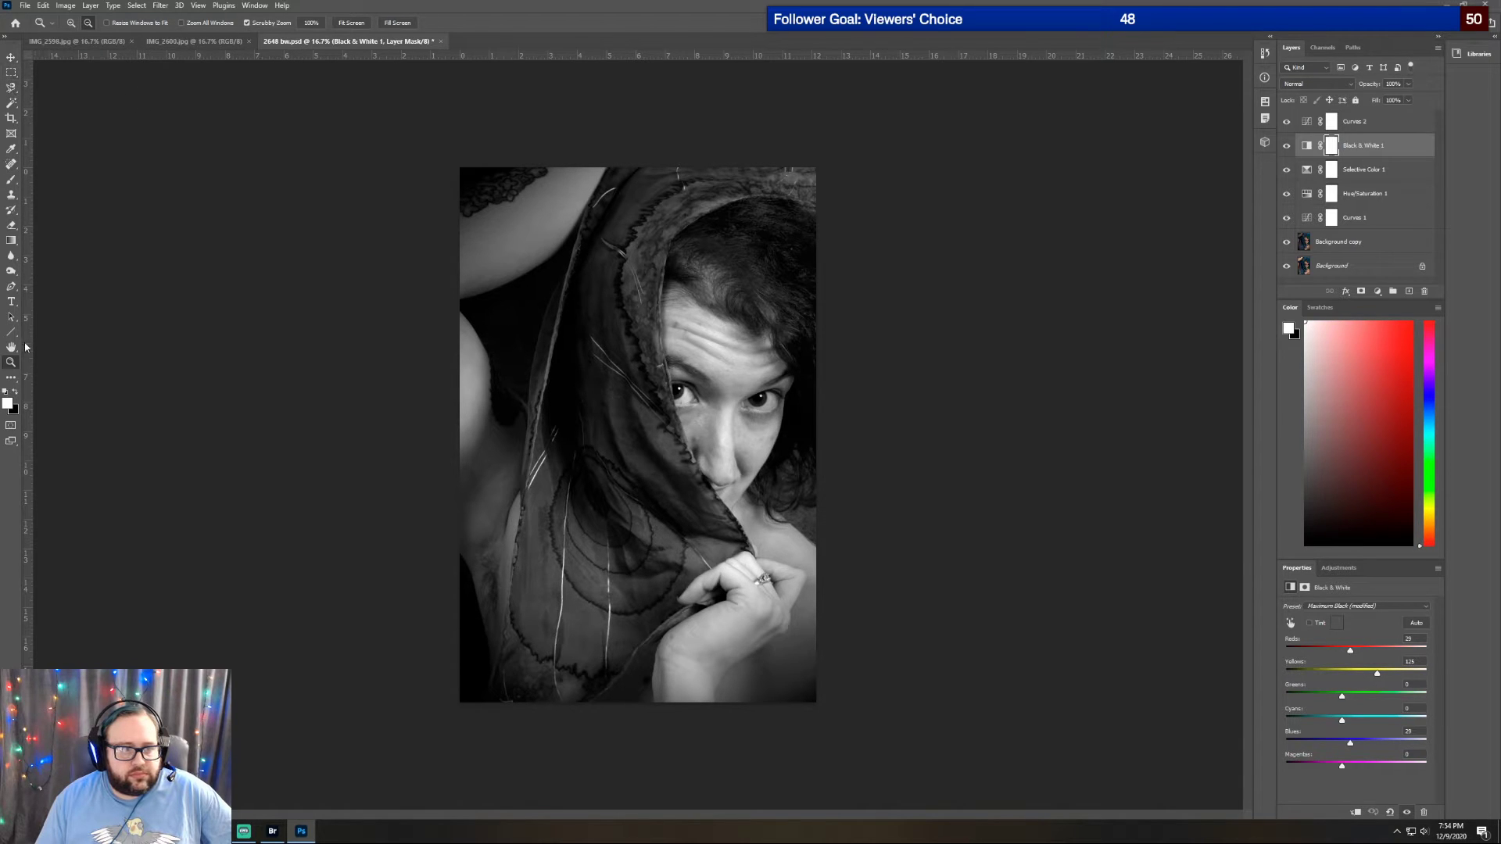
click(537, 106)
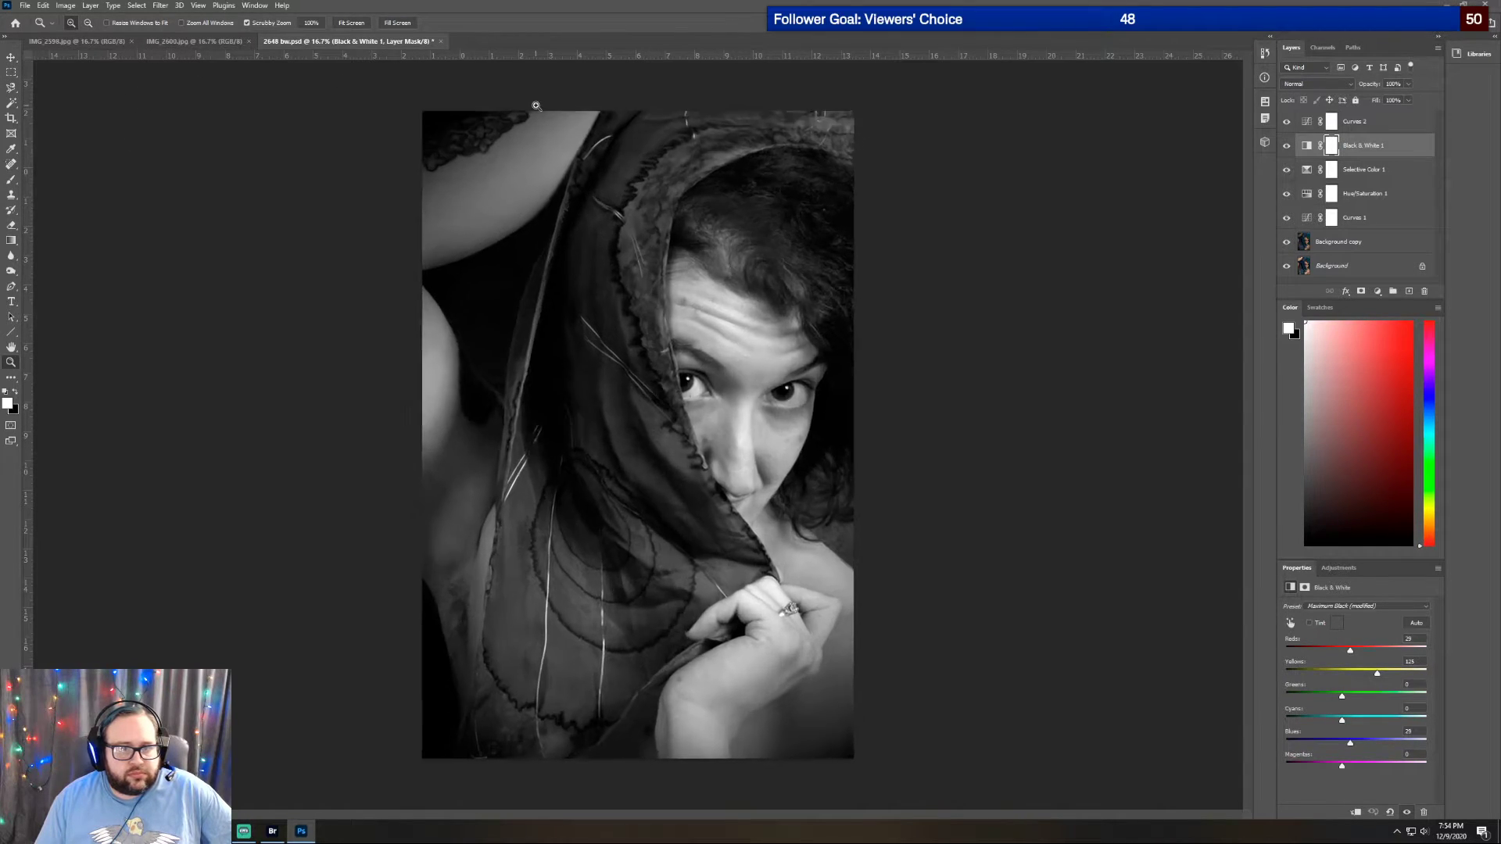
scroll(1003, 428, up, 2)
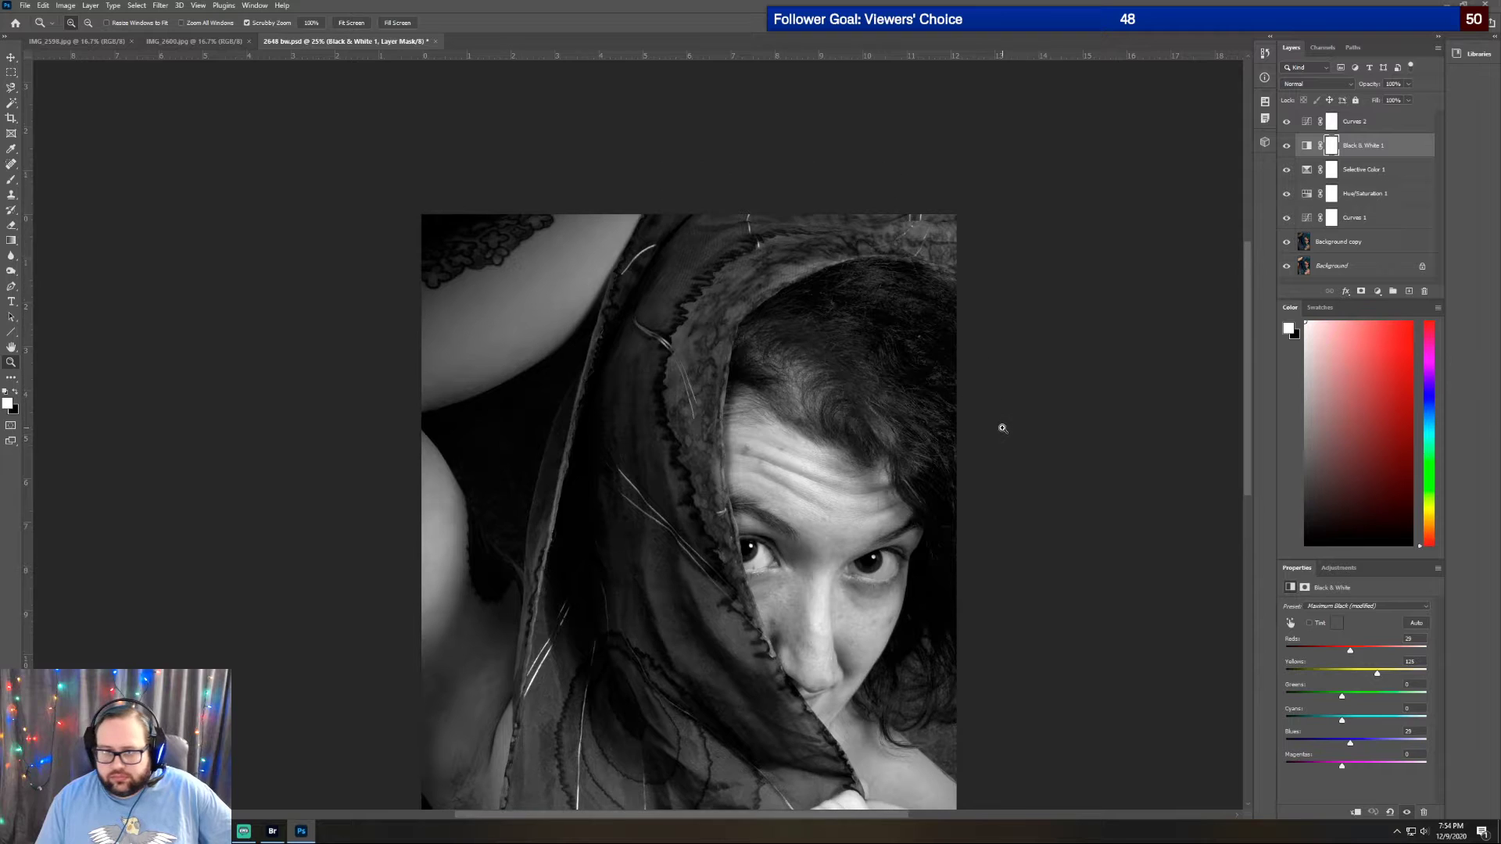
scroll(1000, 427, up, 1)
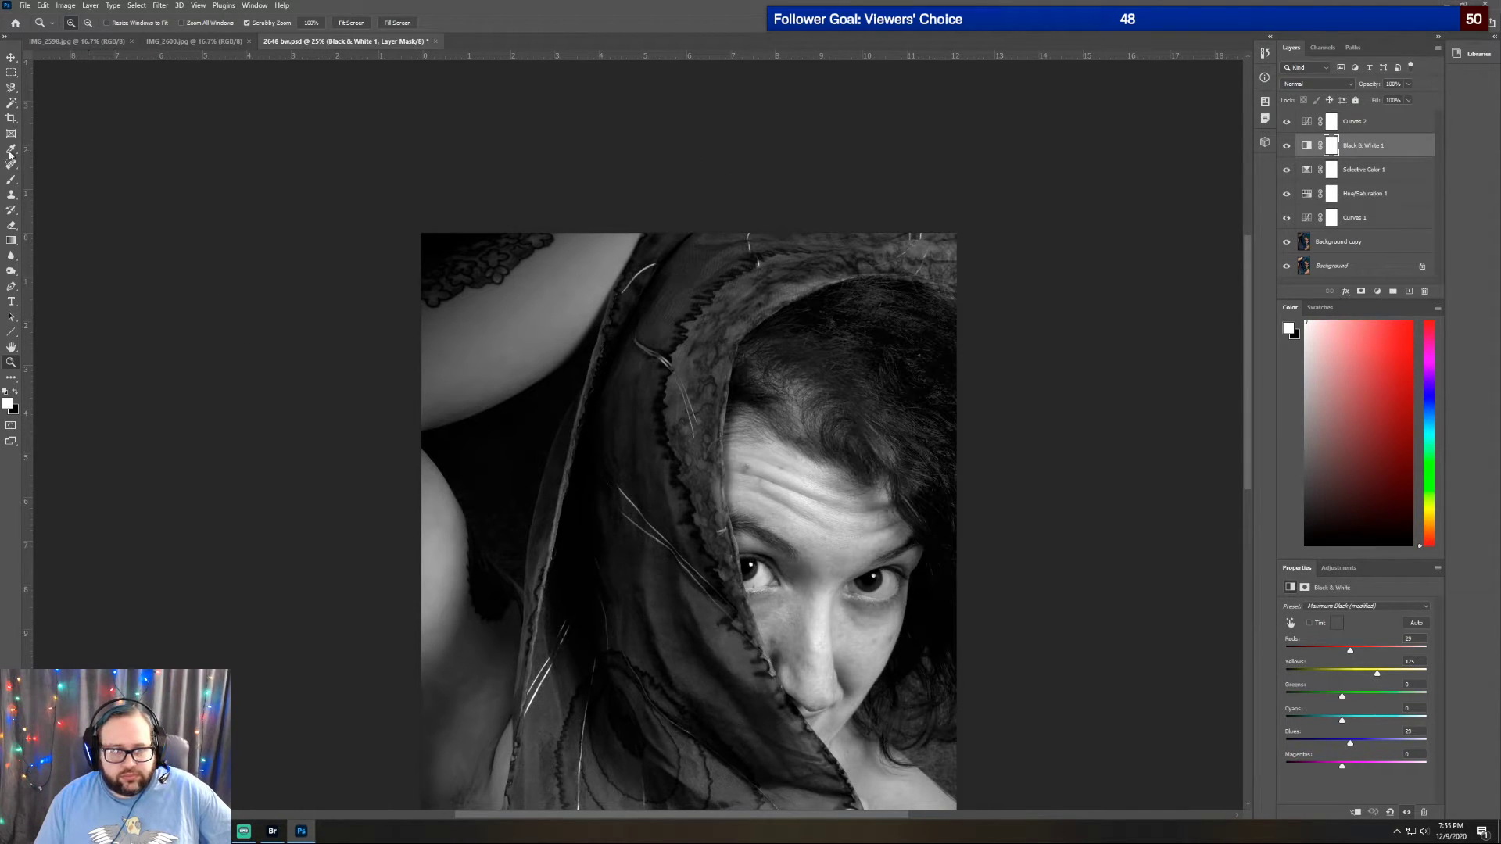
click(11, 87)
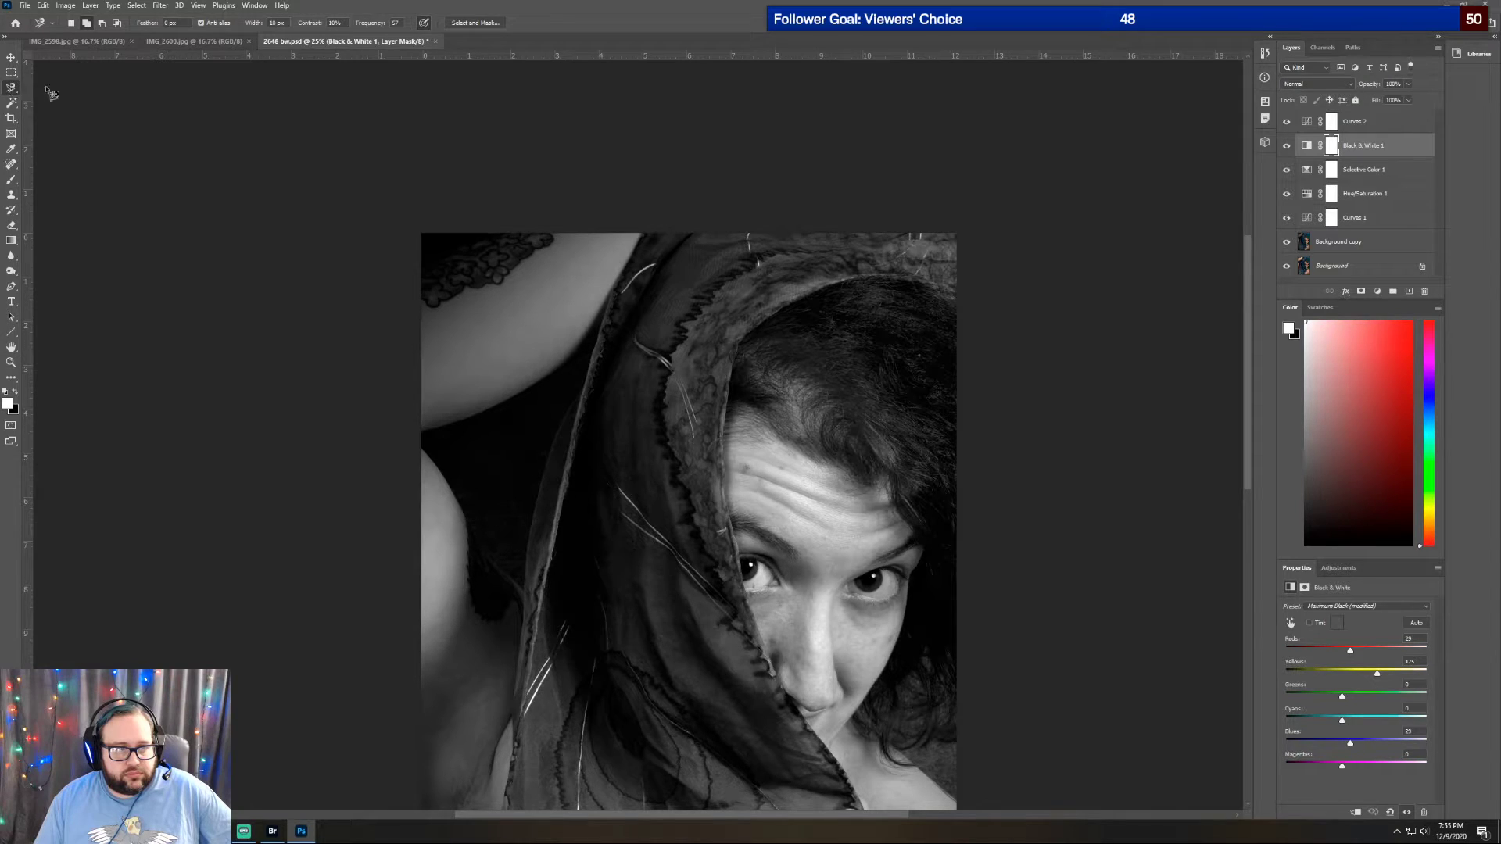
click(334, 22)
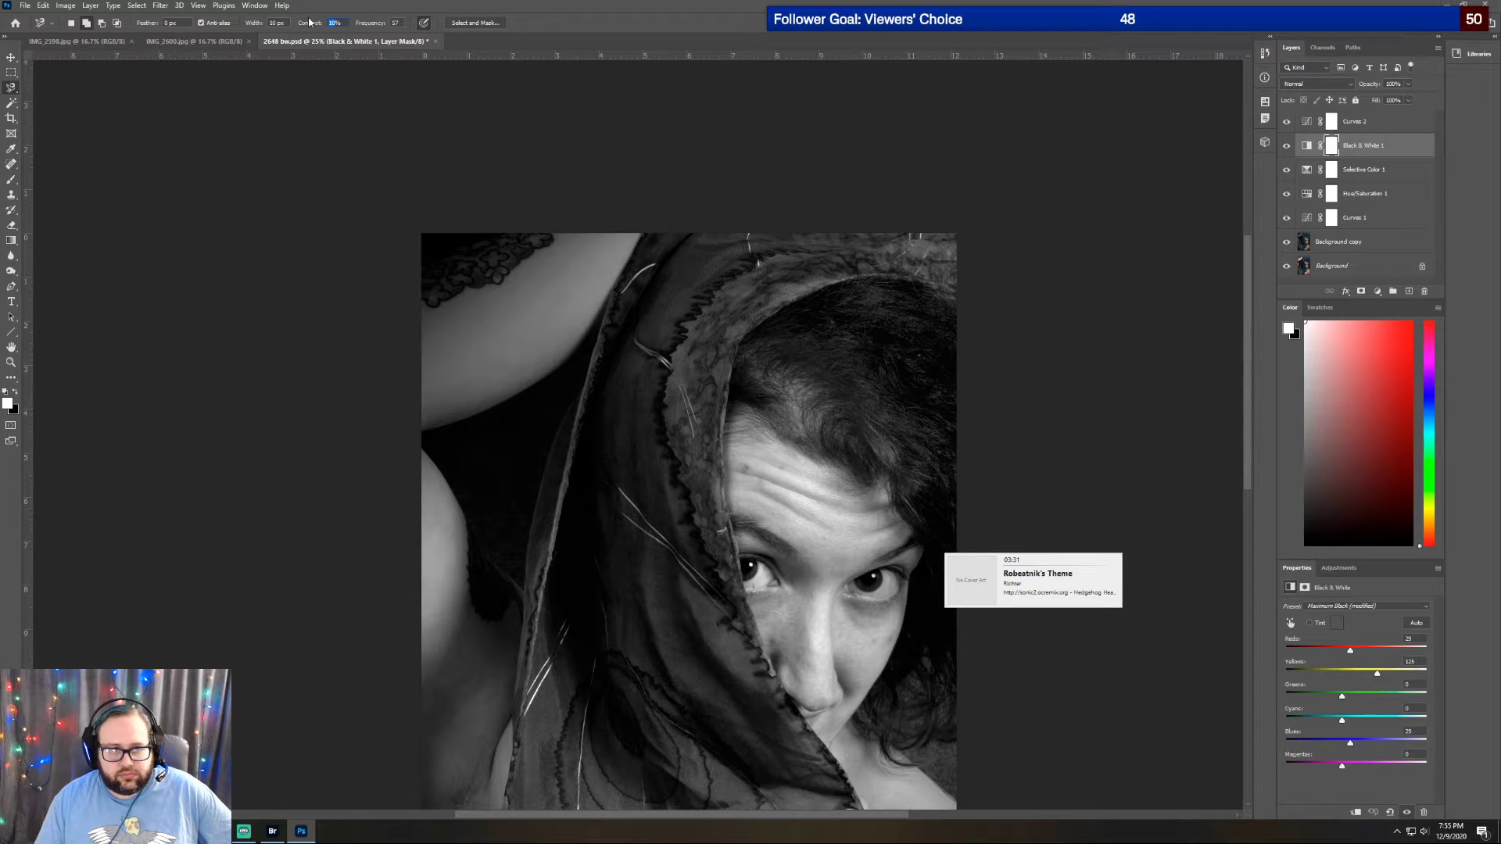
text(25)
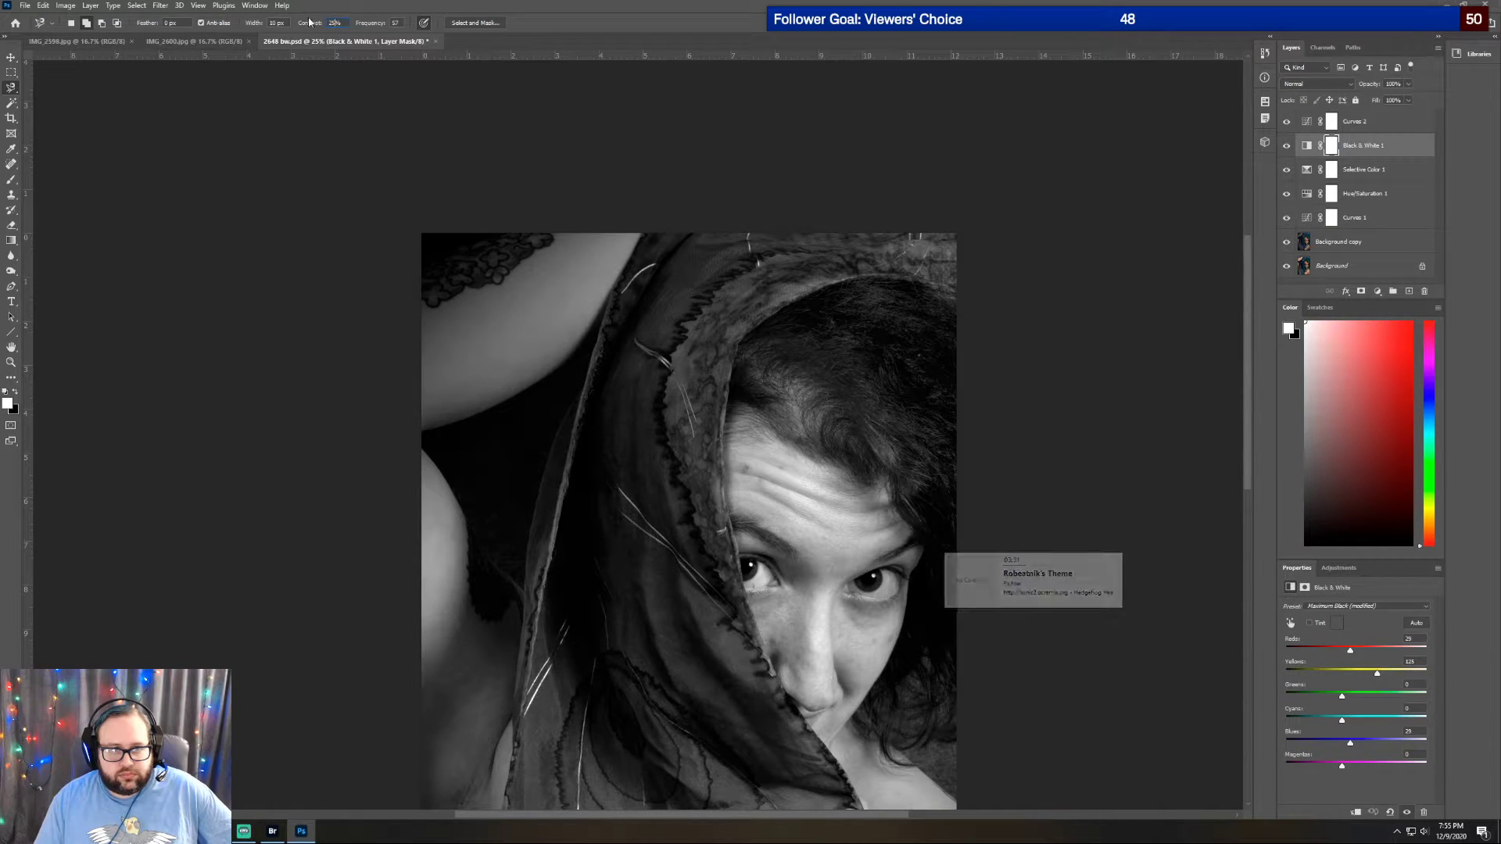
click(941, 234)
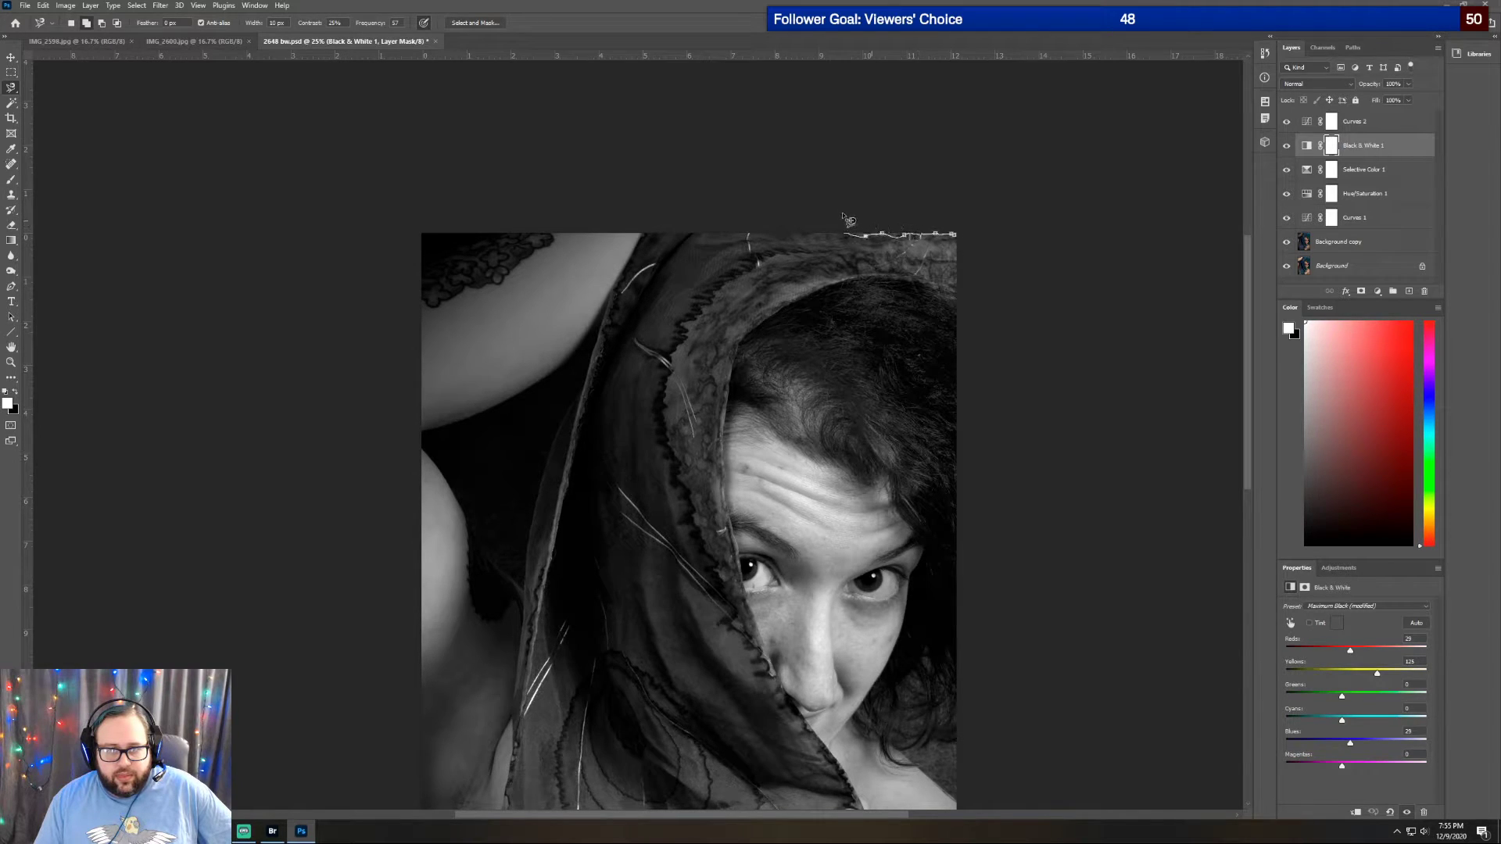
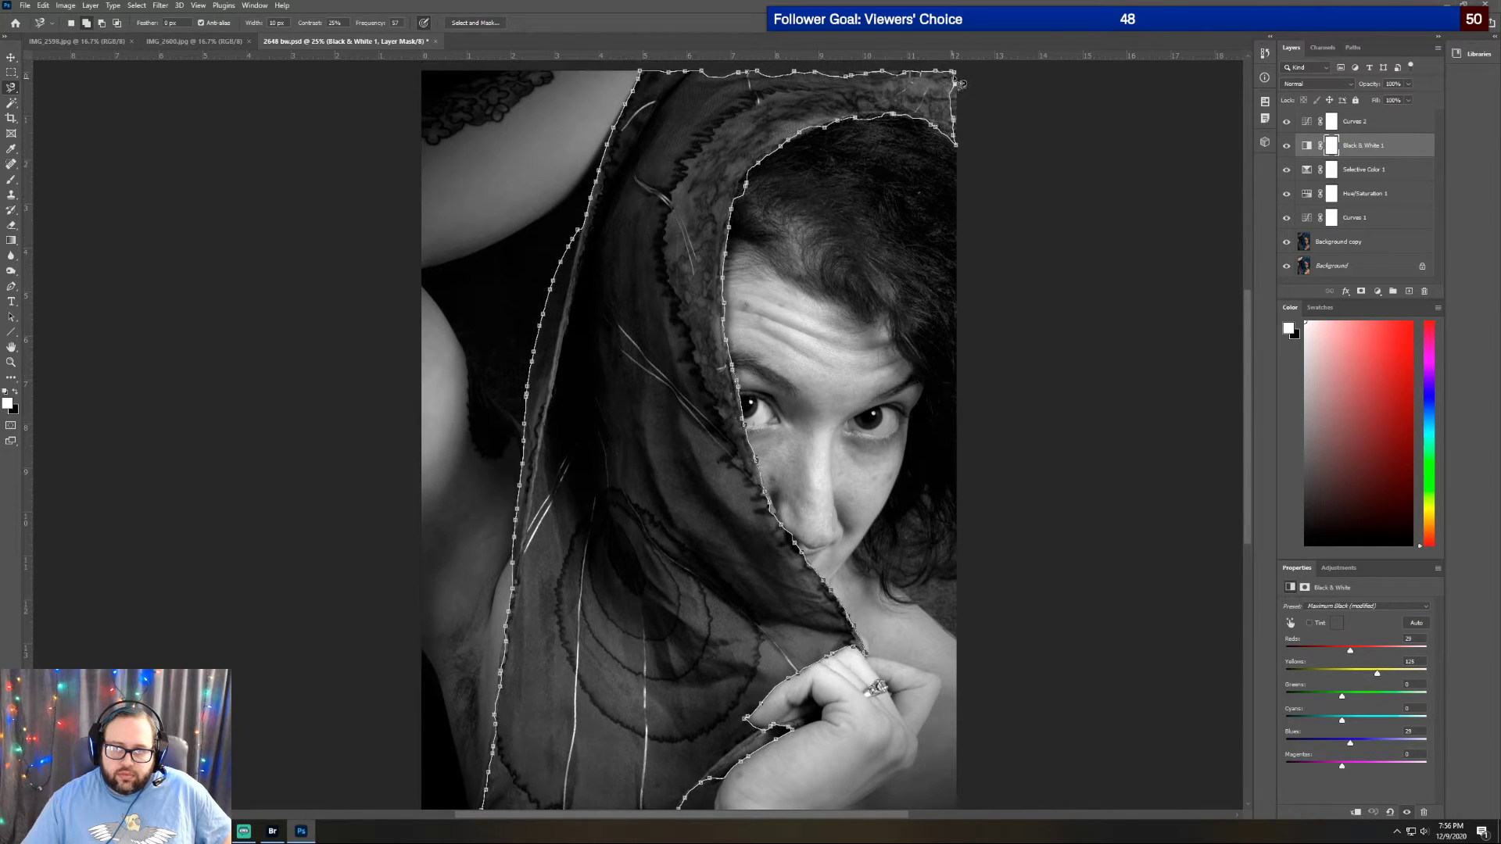
click(955, 73)
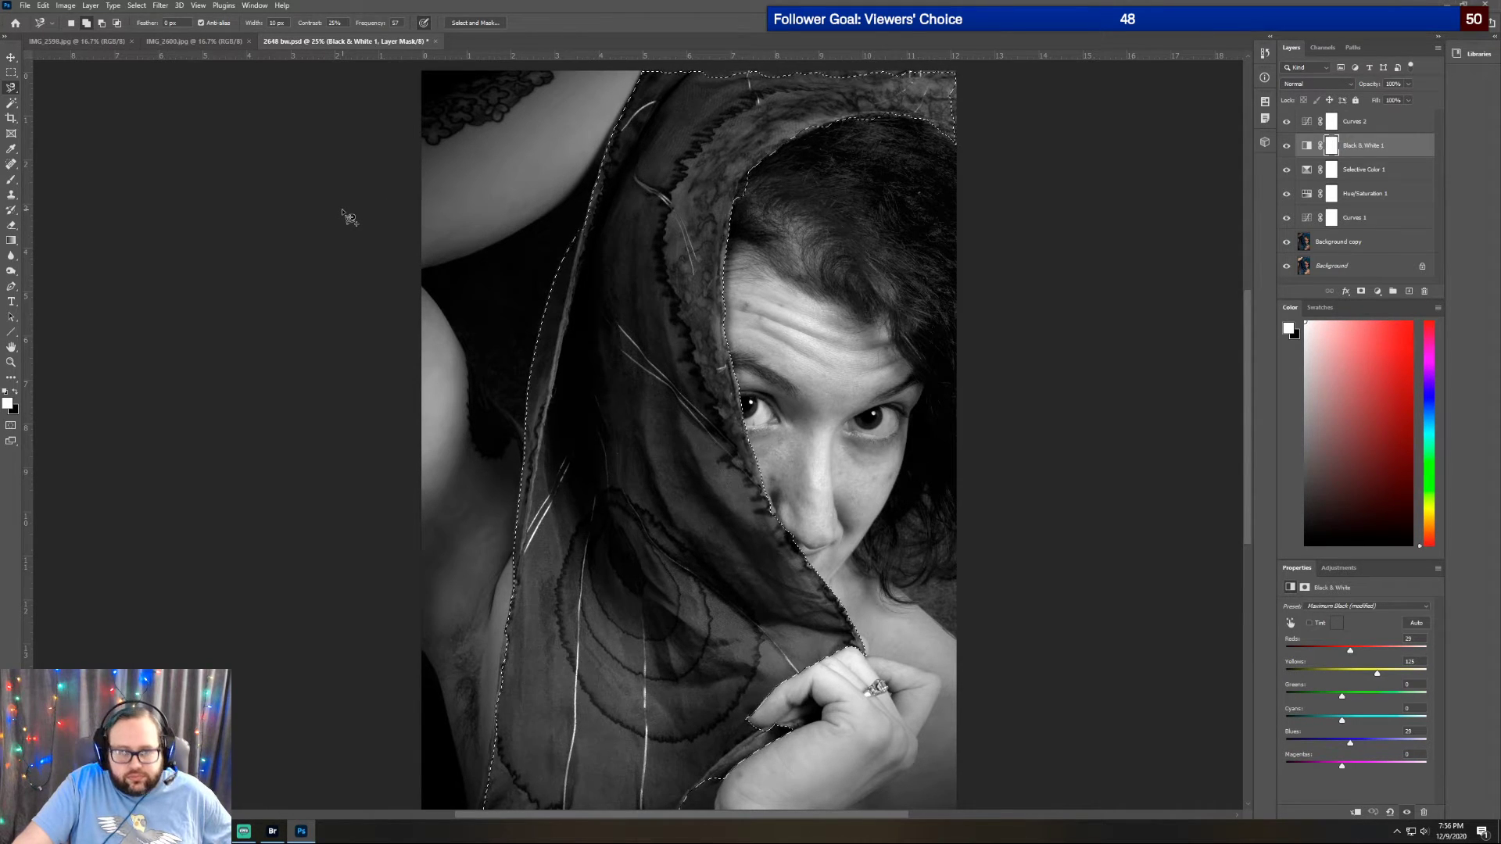
Refine the scarf selection in Select and Mask with edge radius 5 px, Smooth 5 and Feather 5 px
click(467, 24)
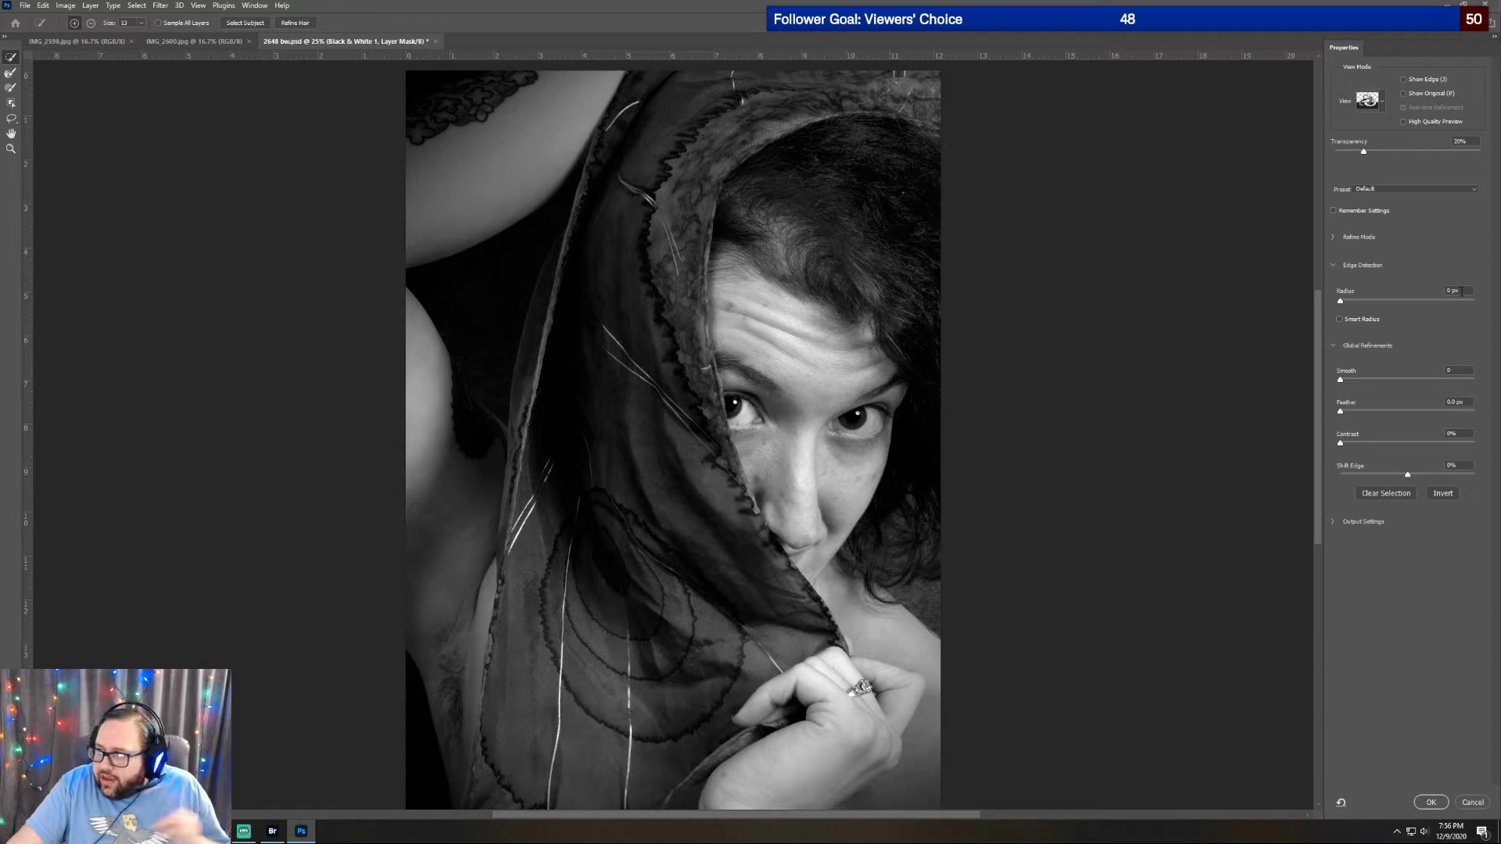
drag(1453, 291, 1439, 292)
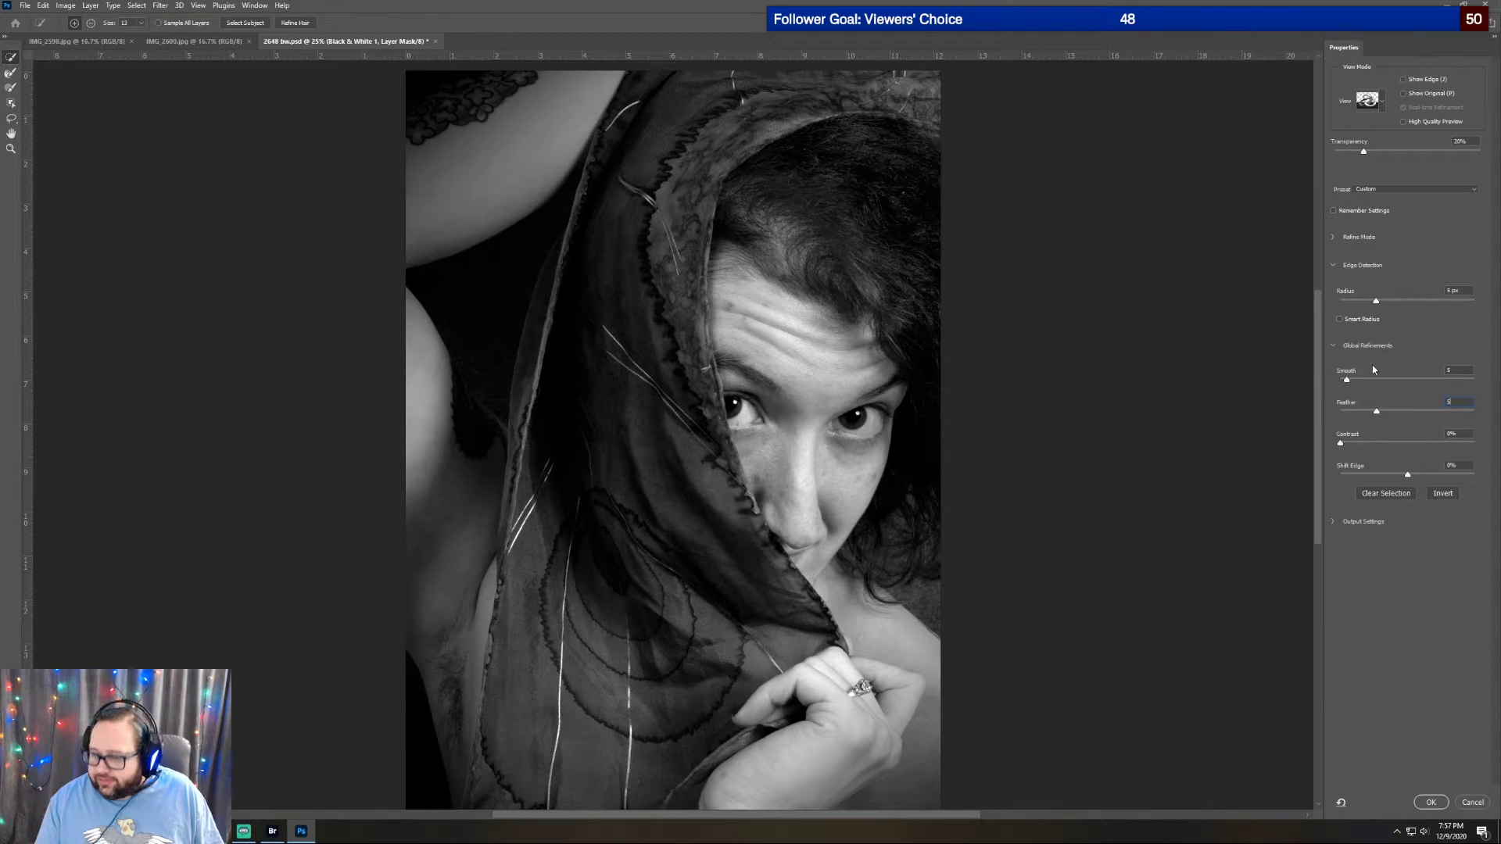
key(Return)
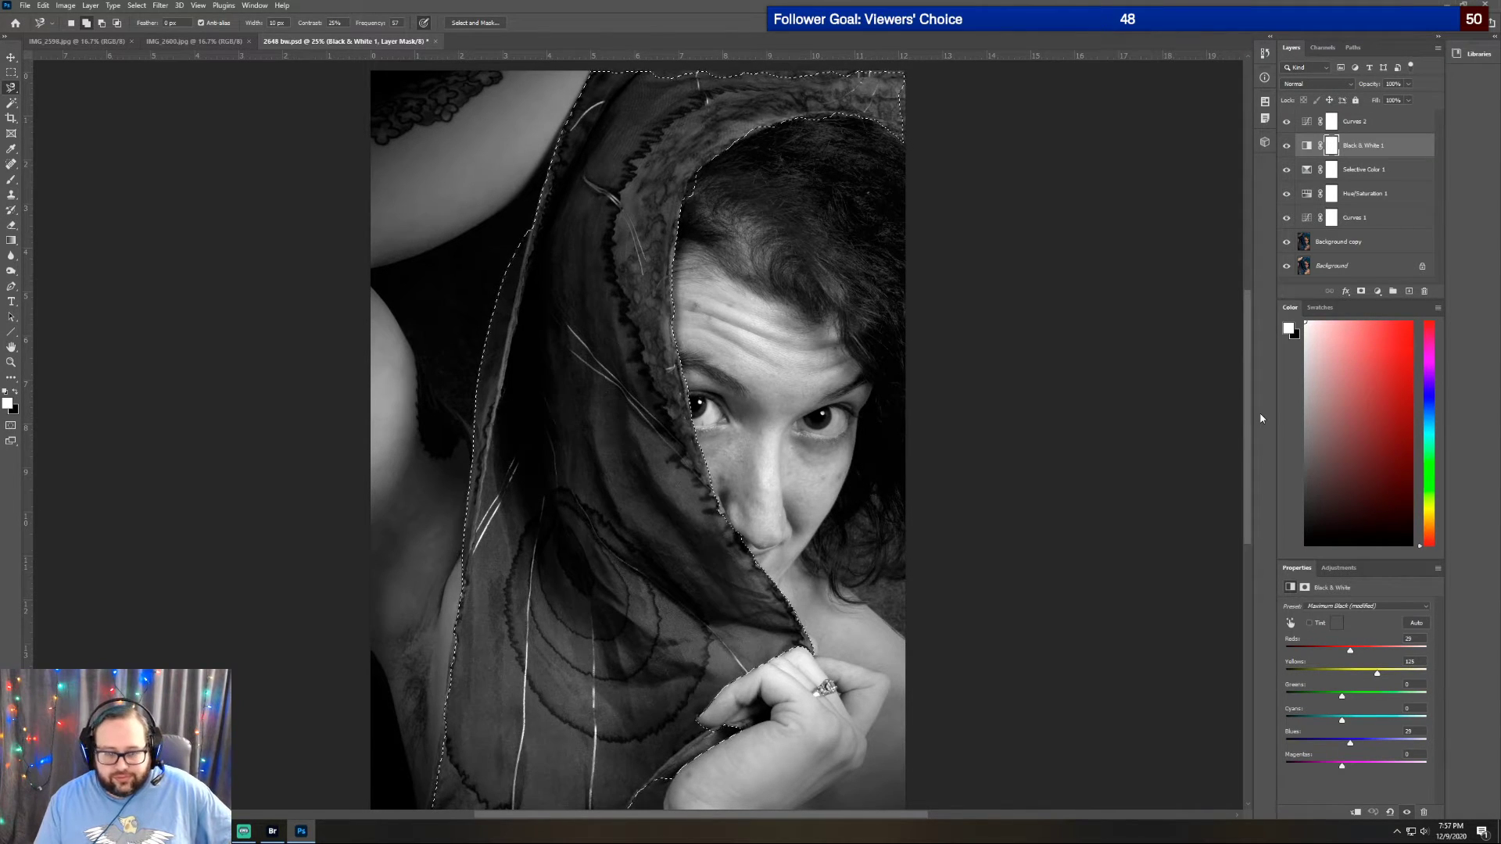
Fill the scarf selection on the Black & White layer's mask with black to restore the scarf's blue colour
key(ctrl+BackSpace)
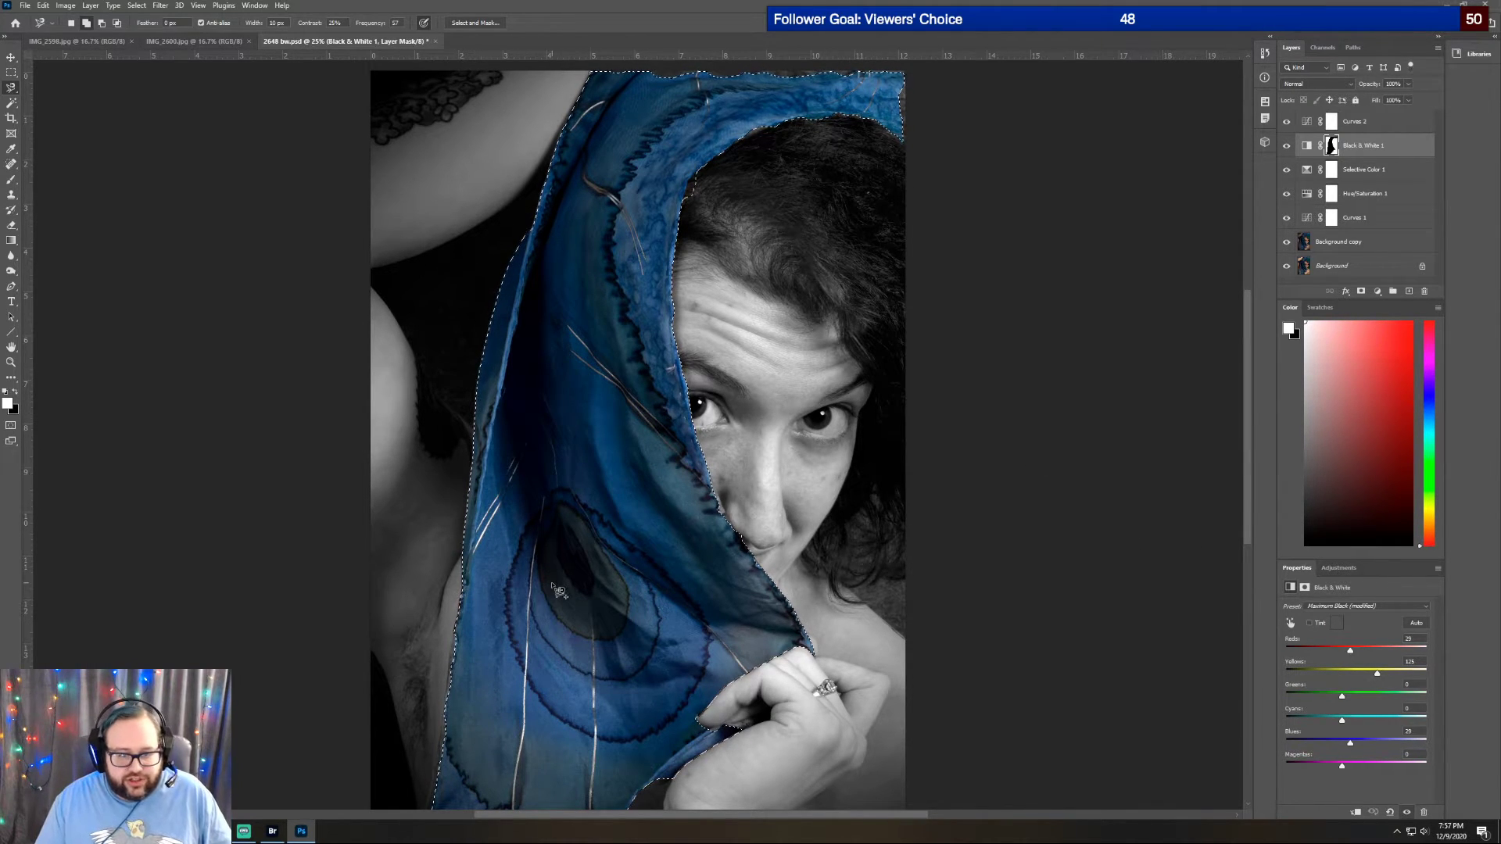
scroll(569, 596, down, 2)
scroll(569, 597, down, 2)
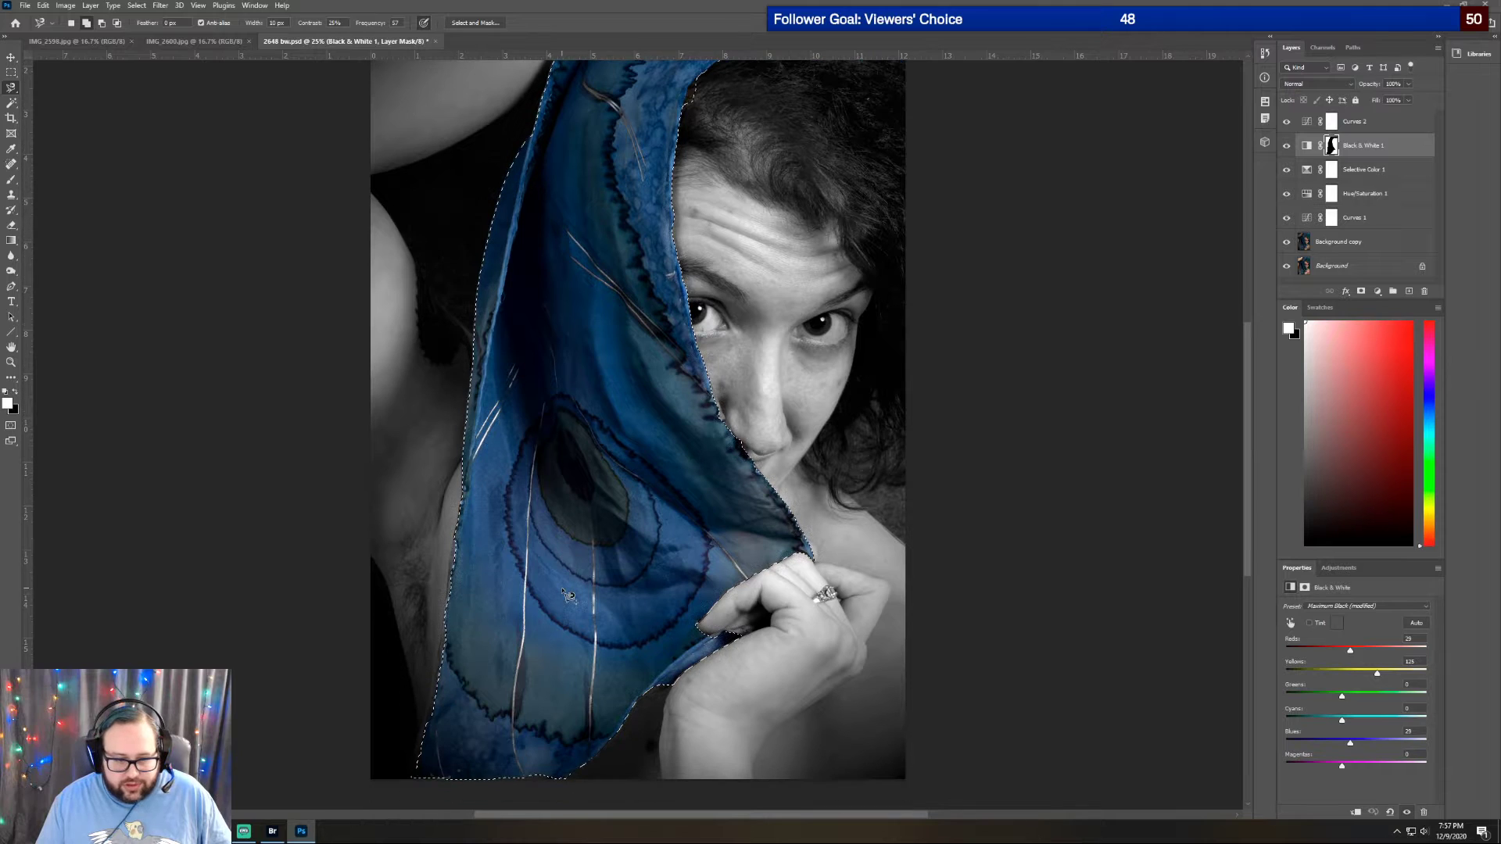
scroll(561, 576, up, 4)
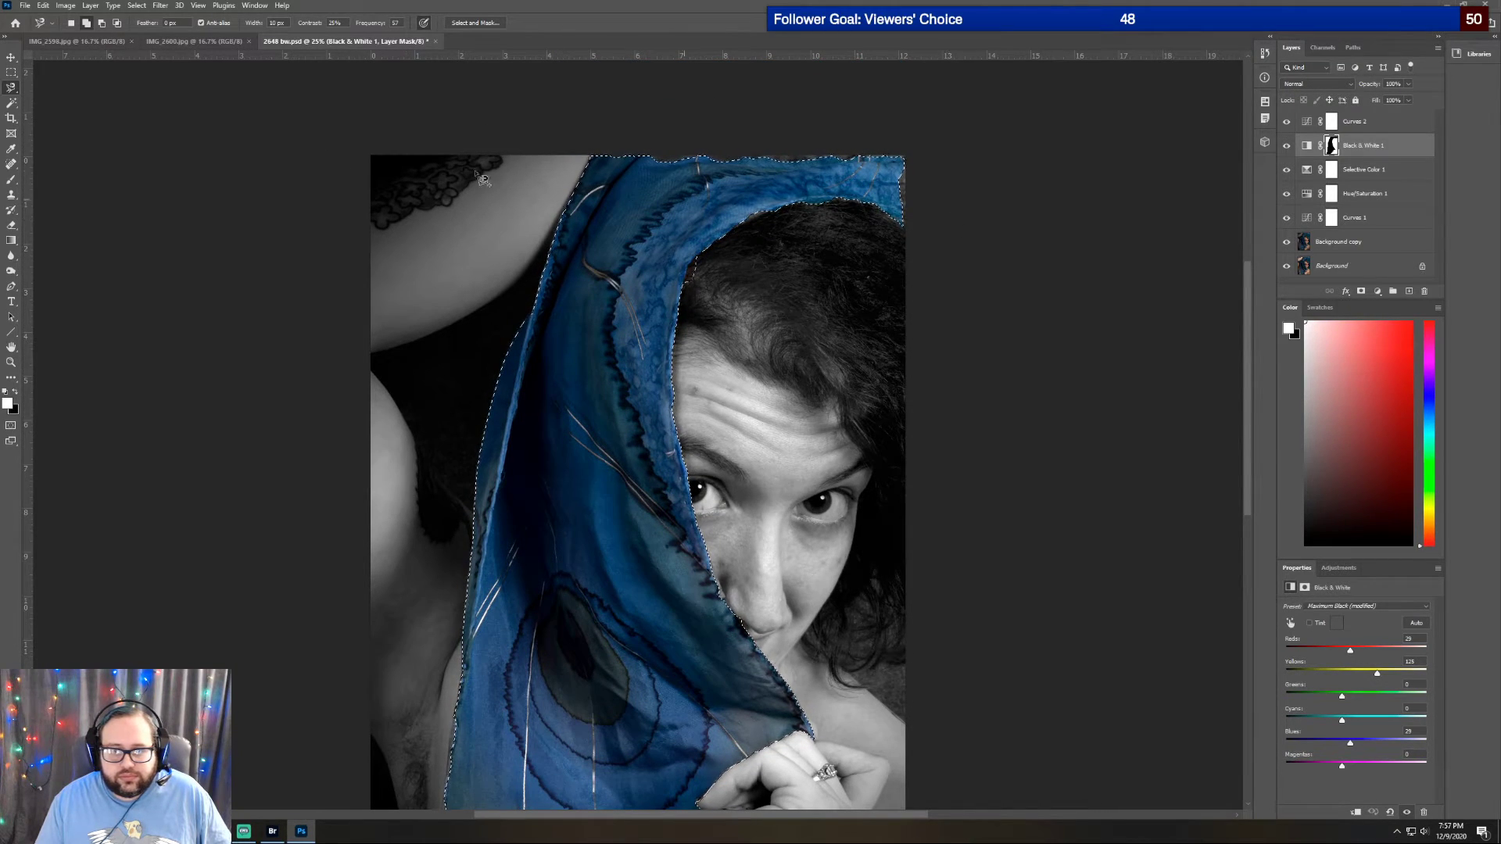
With the selection cleared, erase on the Black & White layer's mask to restore blue along the scarf's top edge and remove blue spill over the hair
click(11, 71)
click(165, 128)
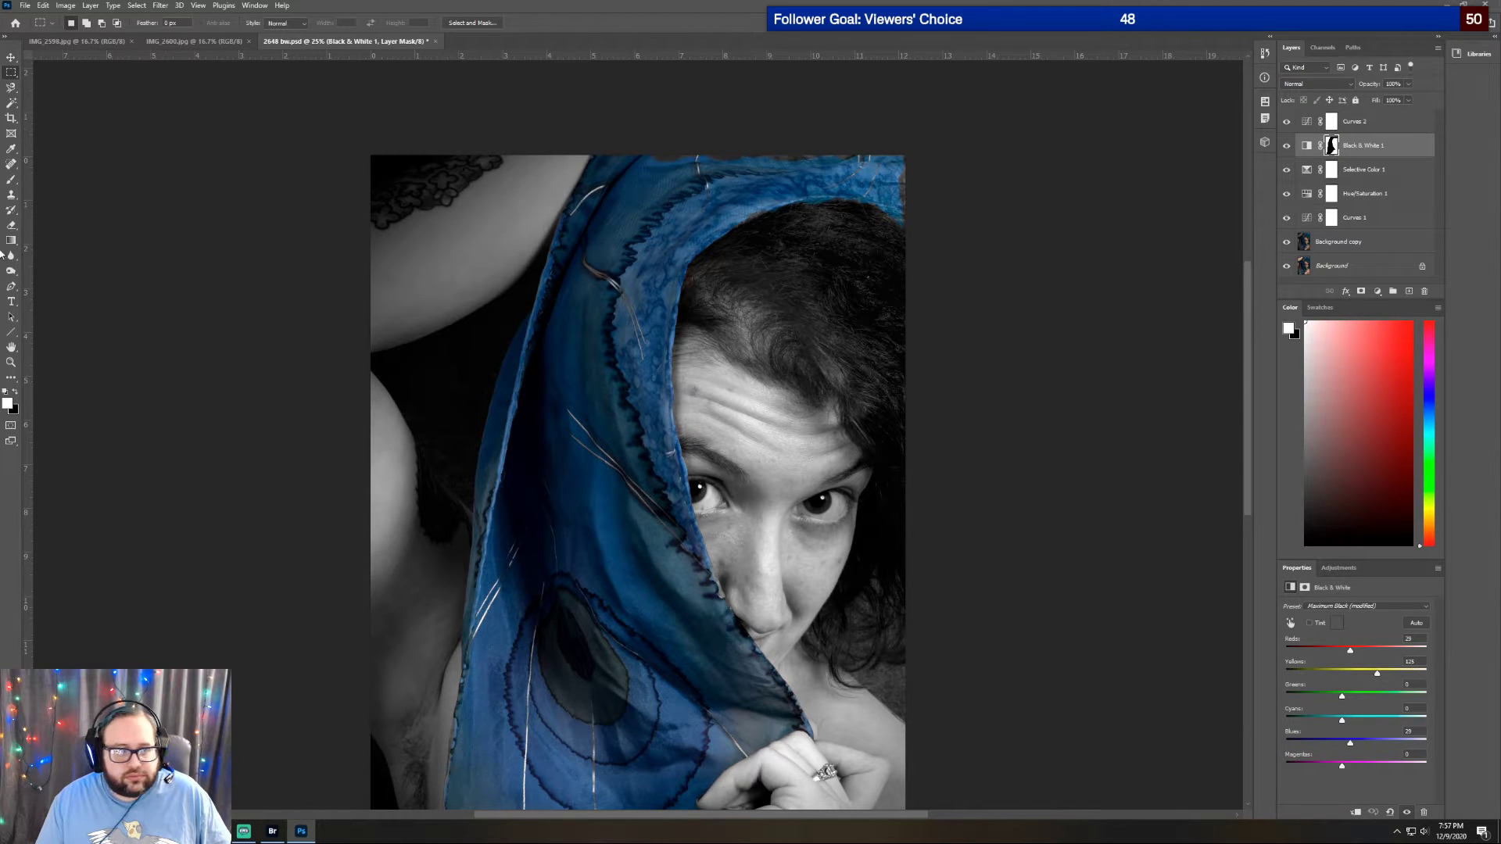
click(11, 362)
drag(639, 178, 789, 178)
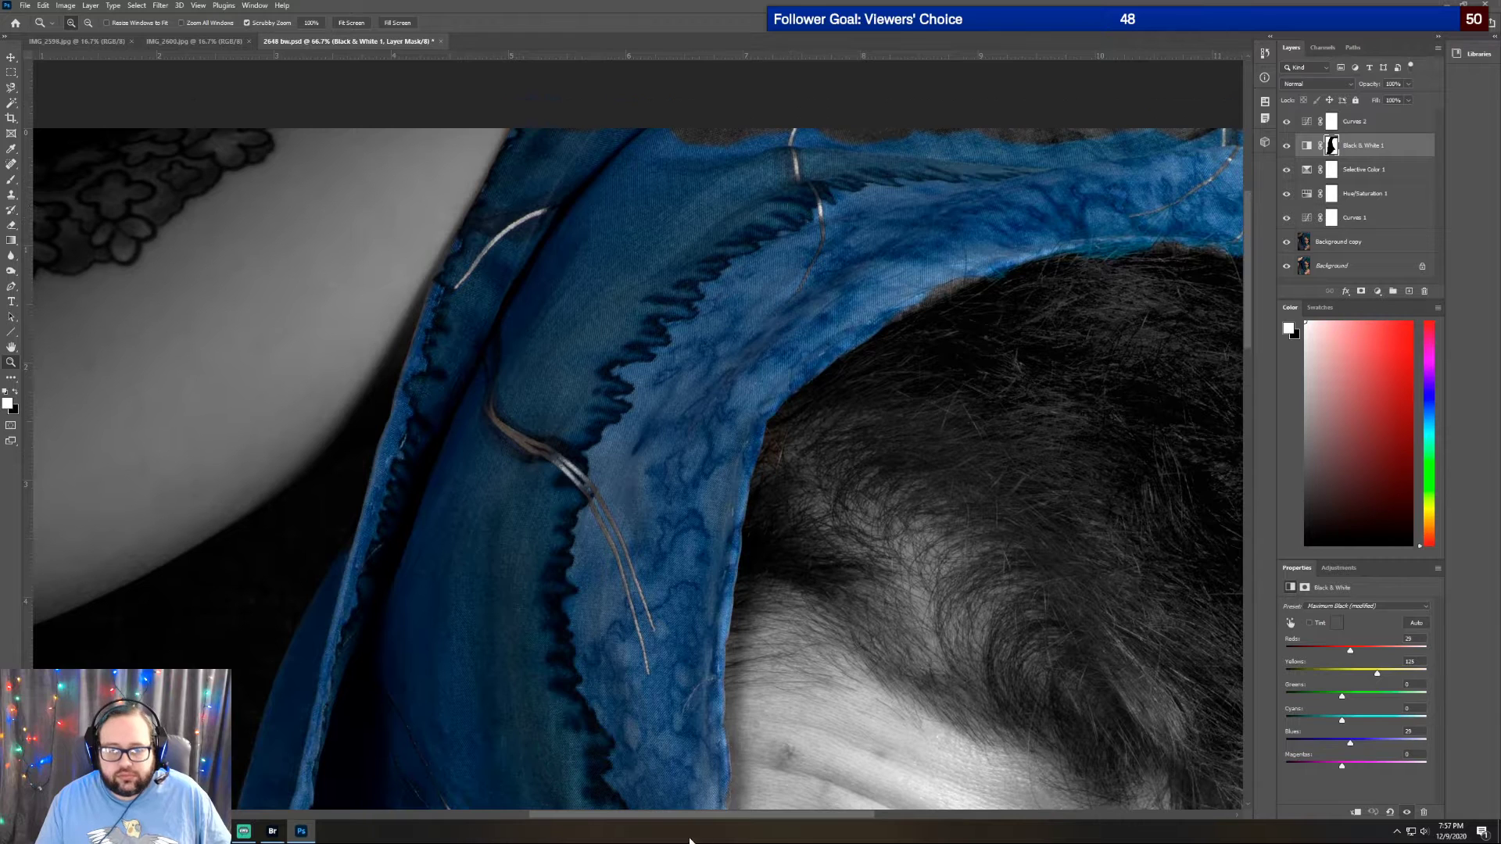
drag(683, 817, 758, 817)
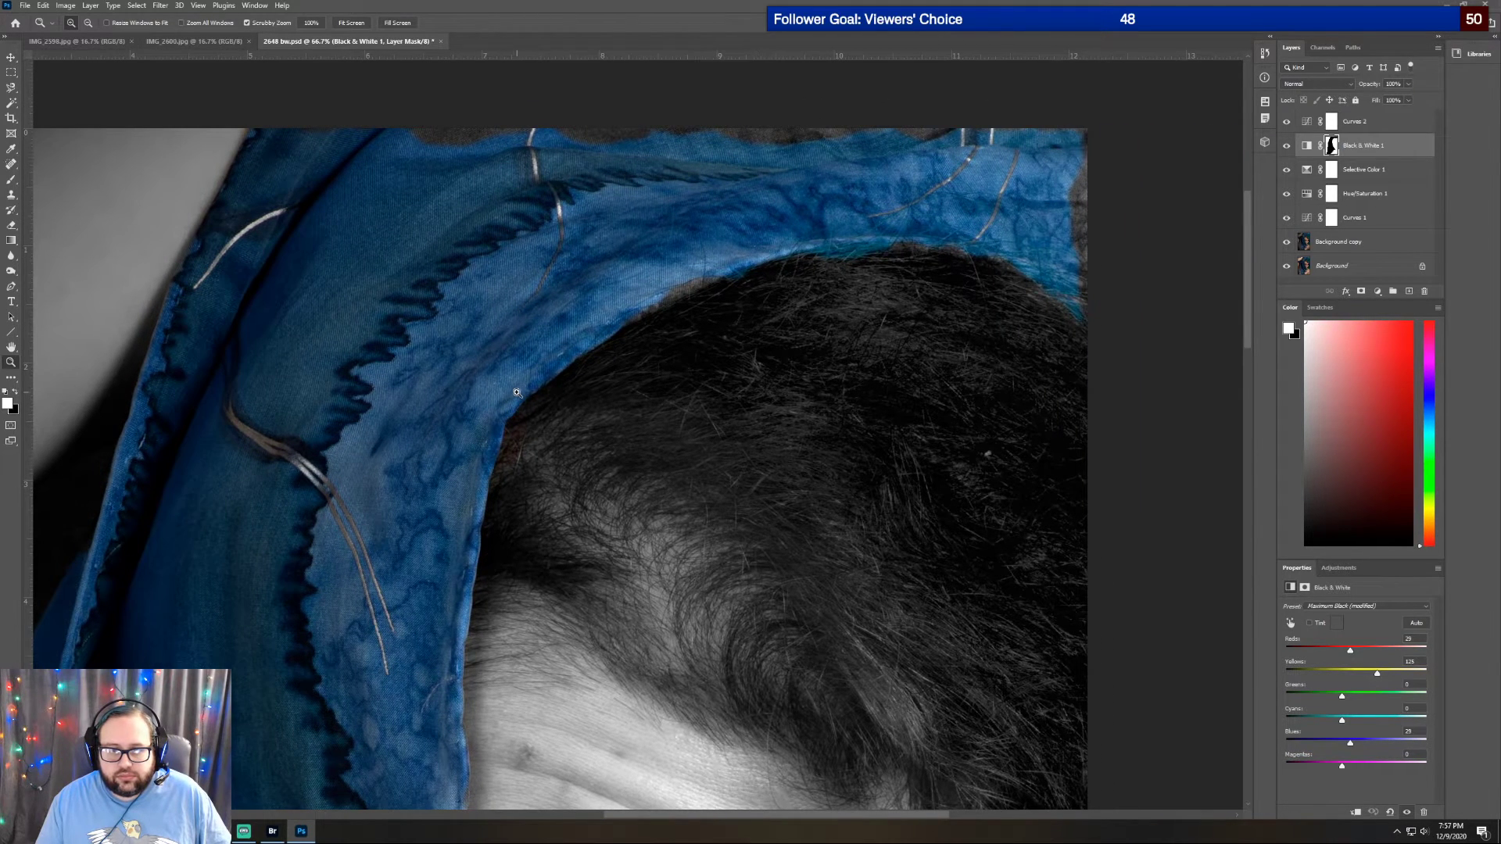
click(14, 227)
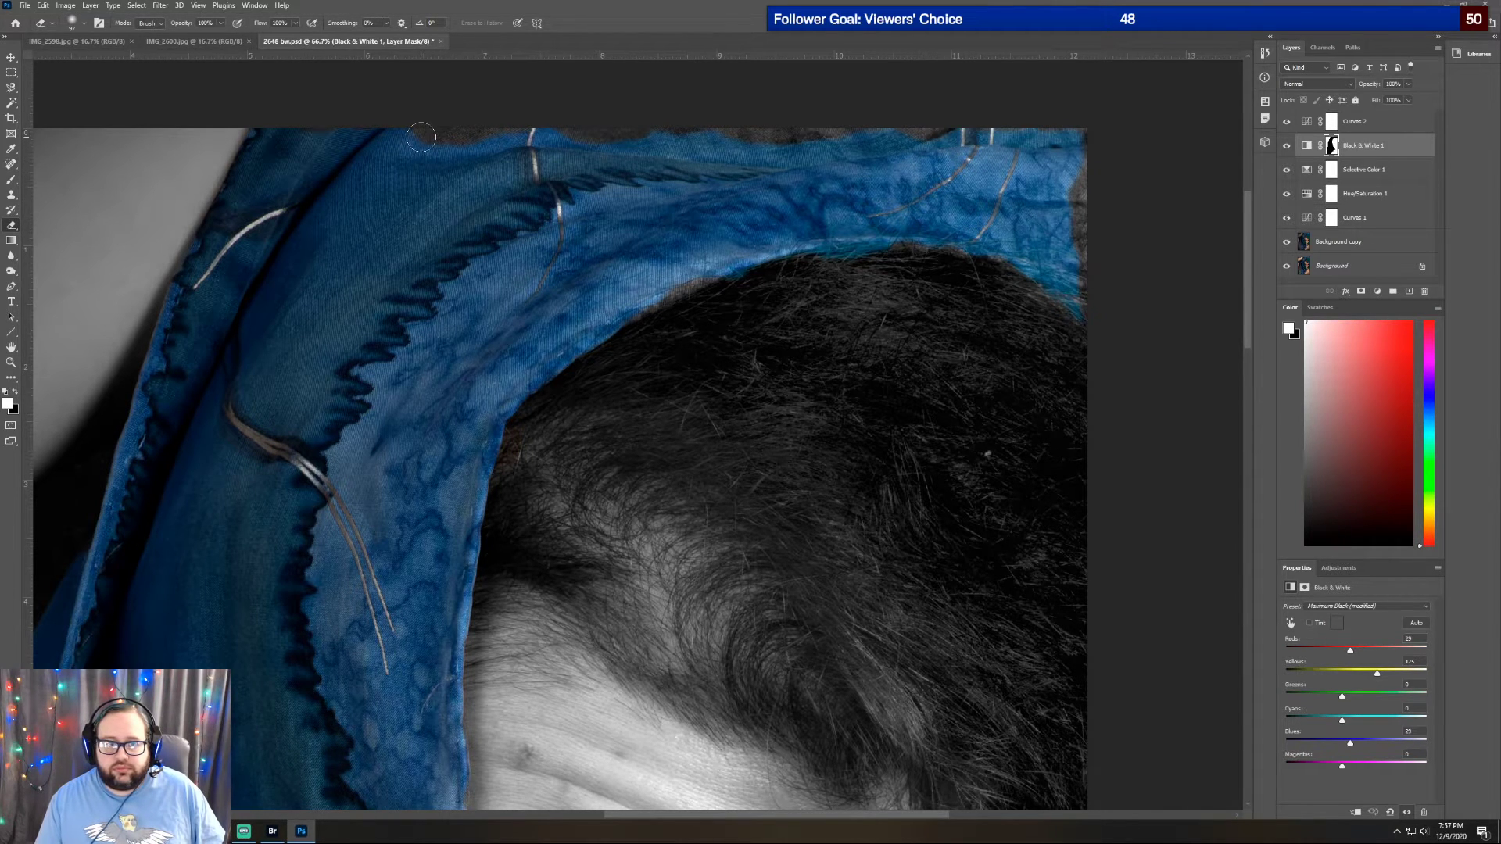
mouse_move(488, 128)
mouse_down()
mouse_move(665, 140)
mouse_move(1095, 133)
mouse_move(1082, 245)
mouse_up()
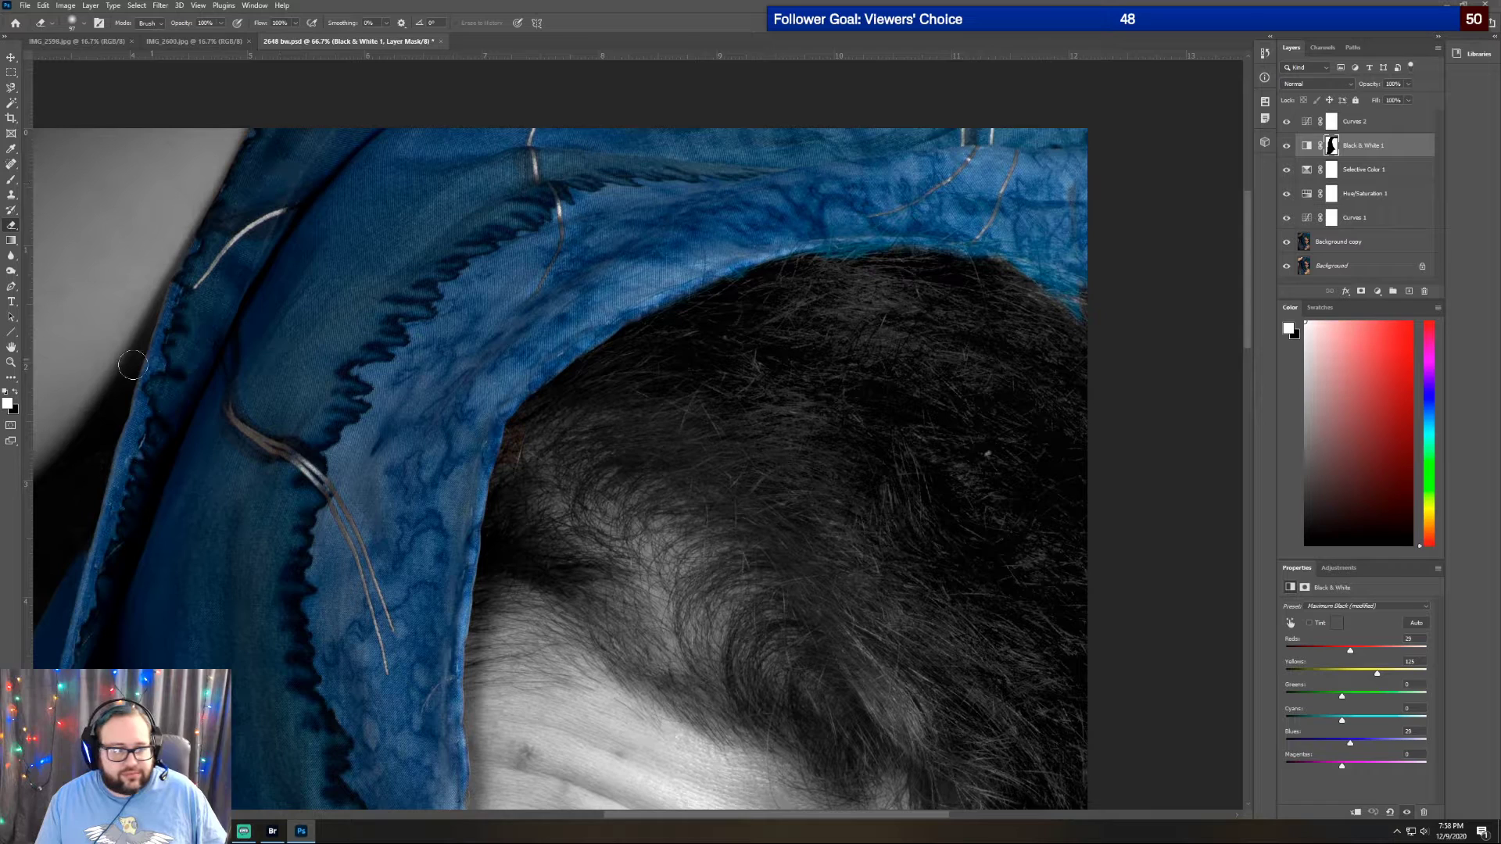
key(x)
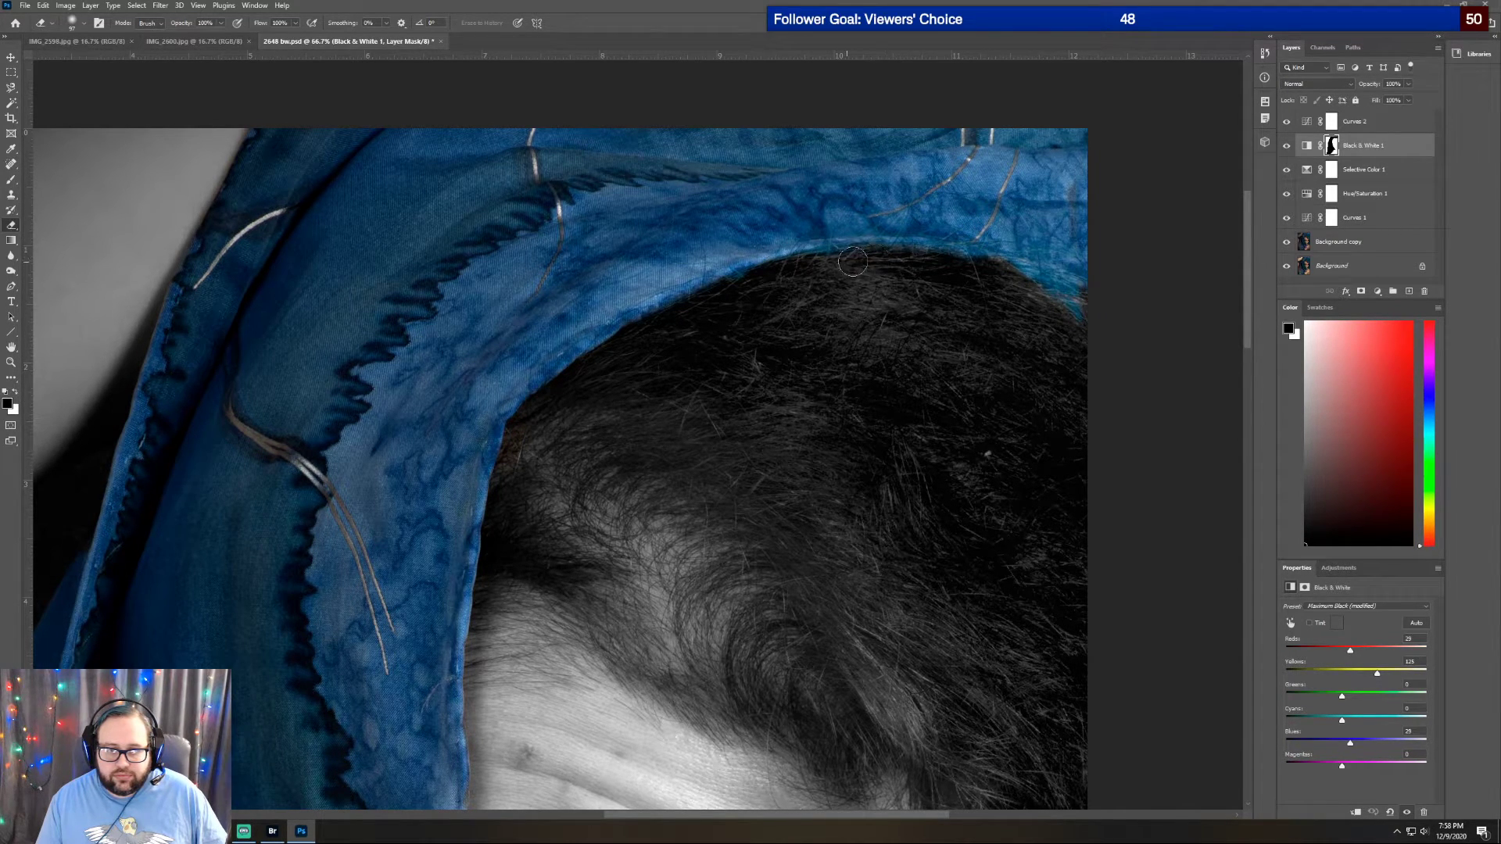
drag(894, 257, 1097, 310)
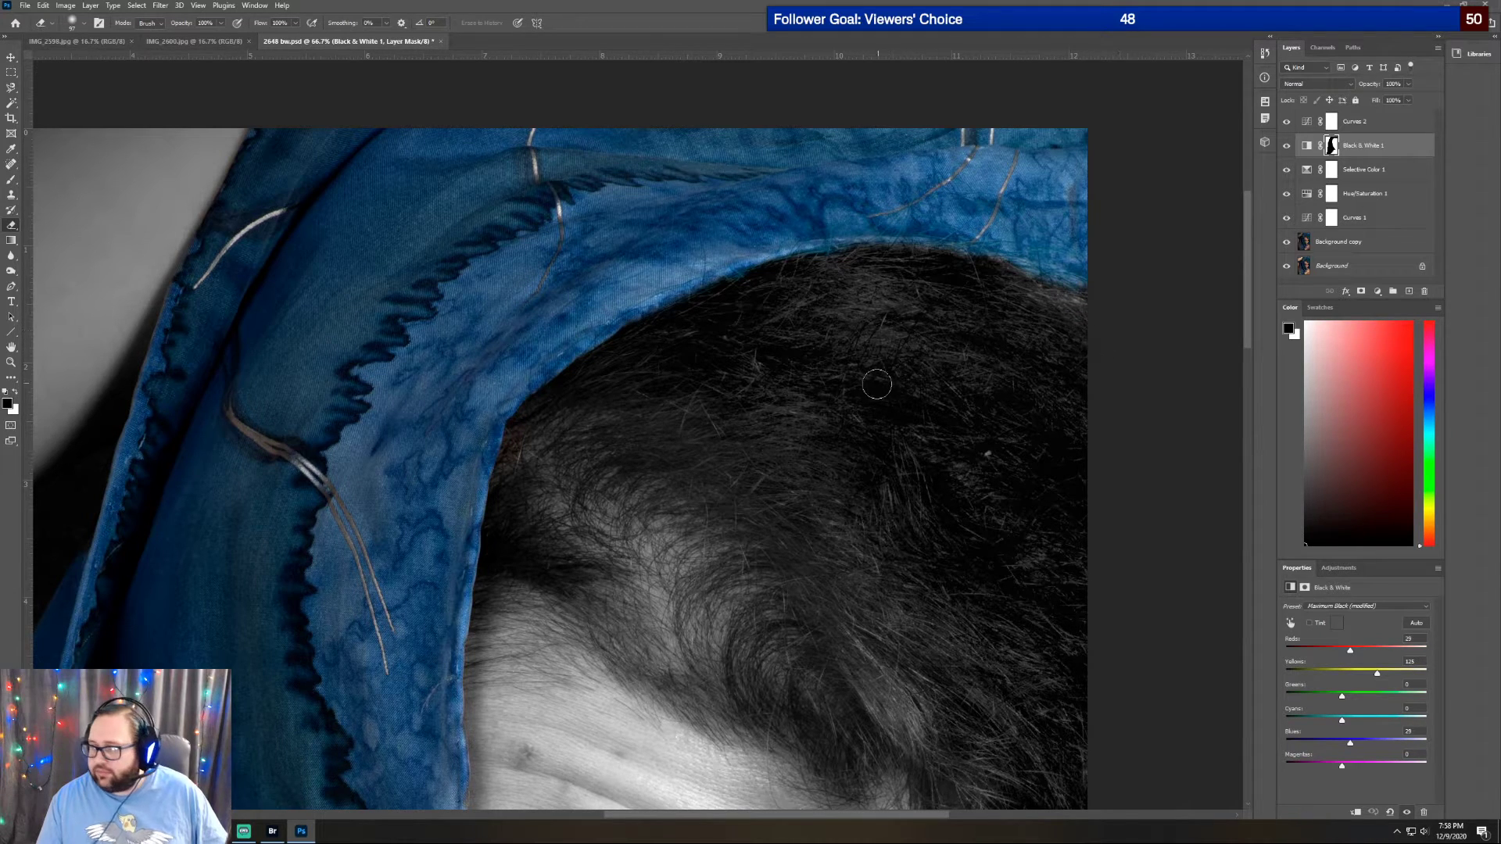
Swap the foreground and background colours and erase on the mask to restore blue along the scarf's edge beside the nose and above the wrist
scroll(790, 381, down, 6)
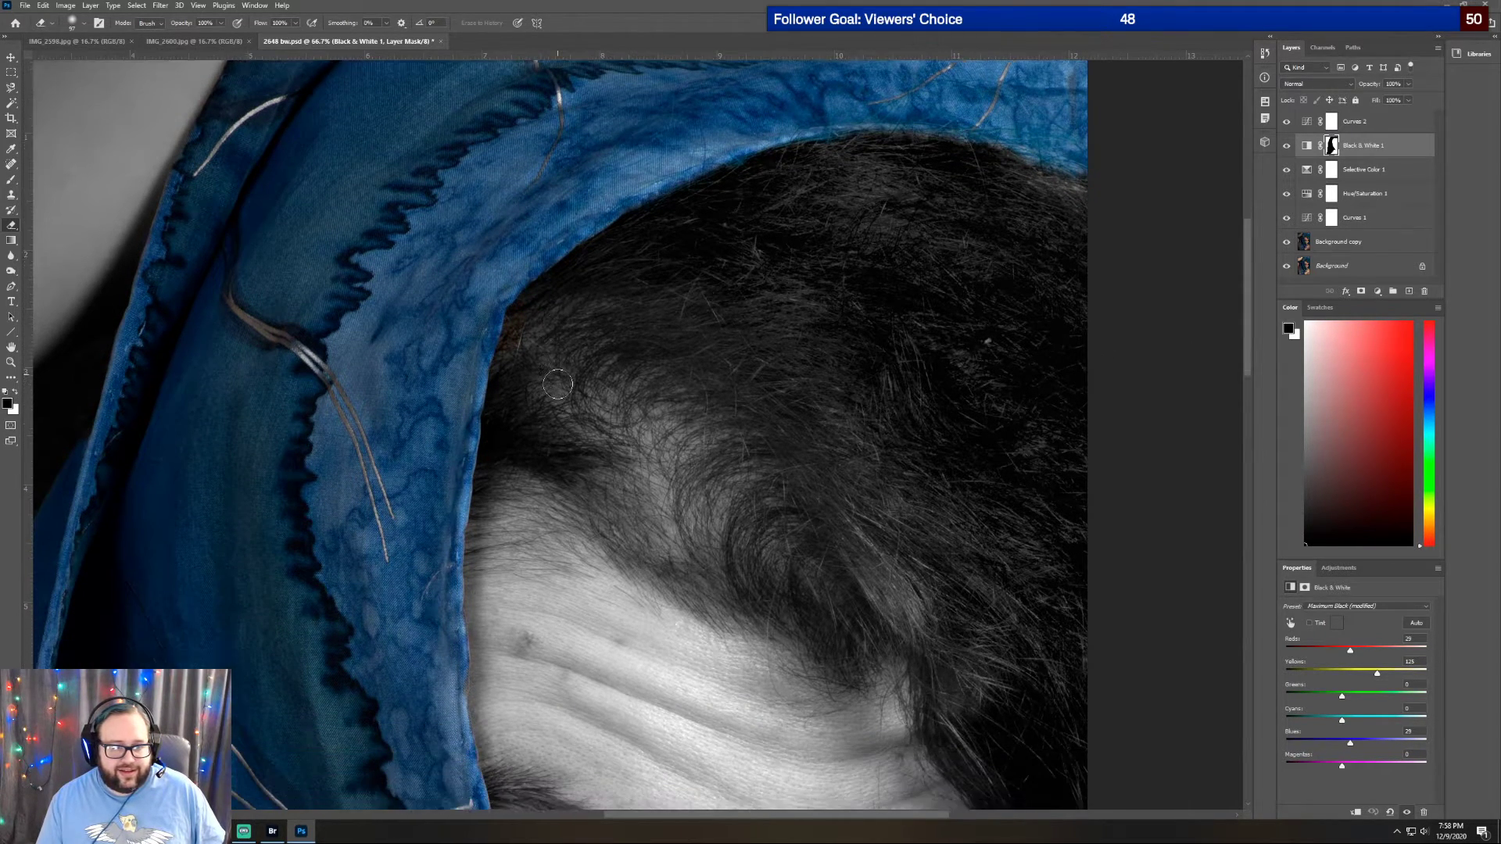
scroll(558, 383, down, 7)
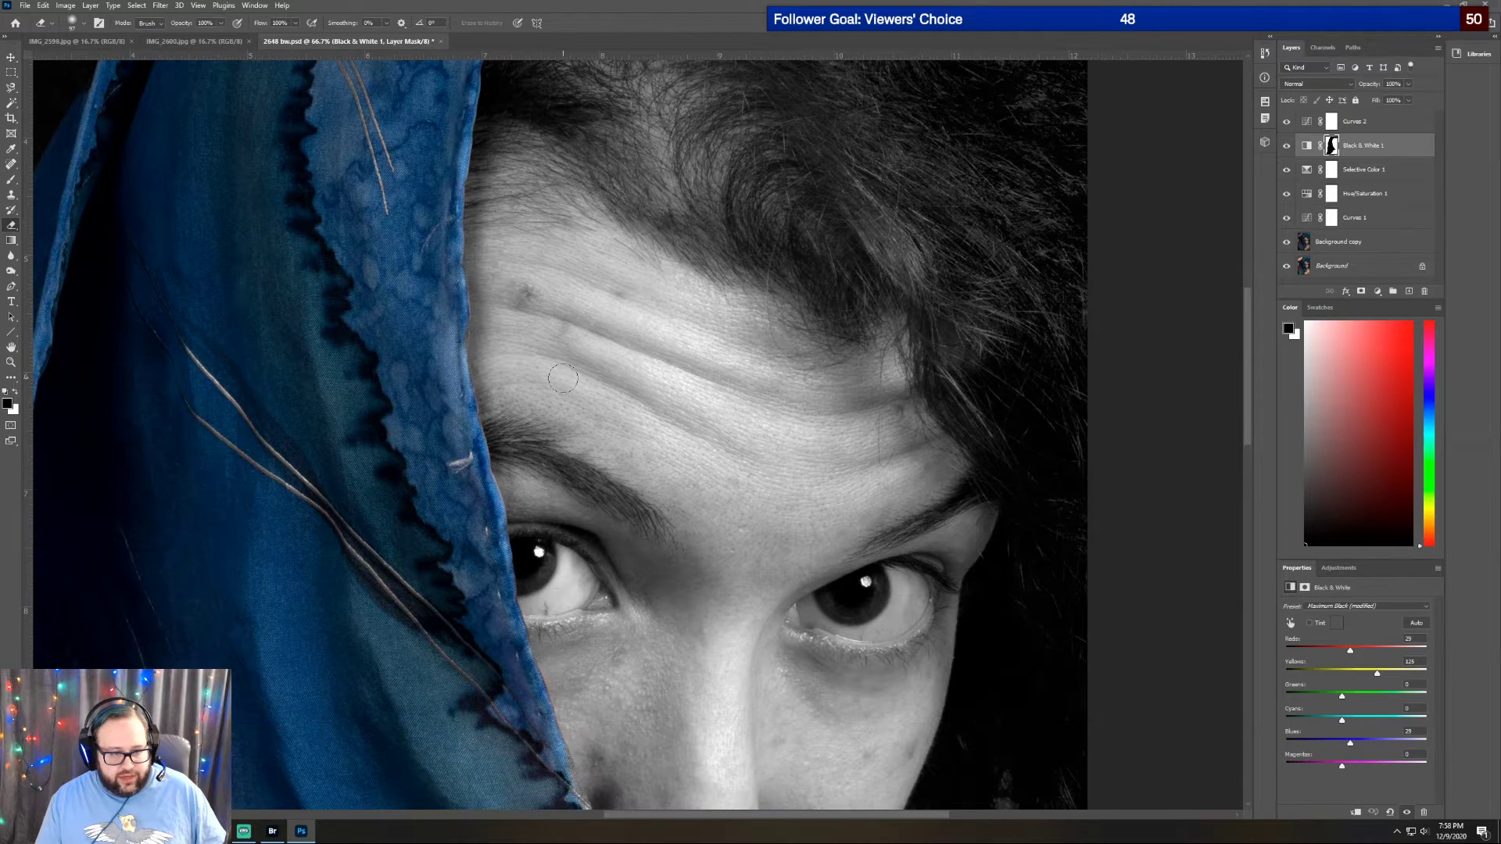
scroll(562, 380, down, 3)
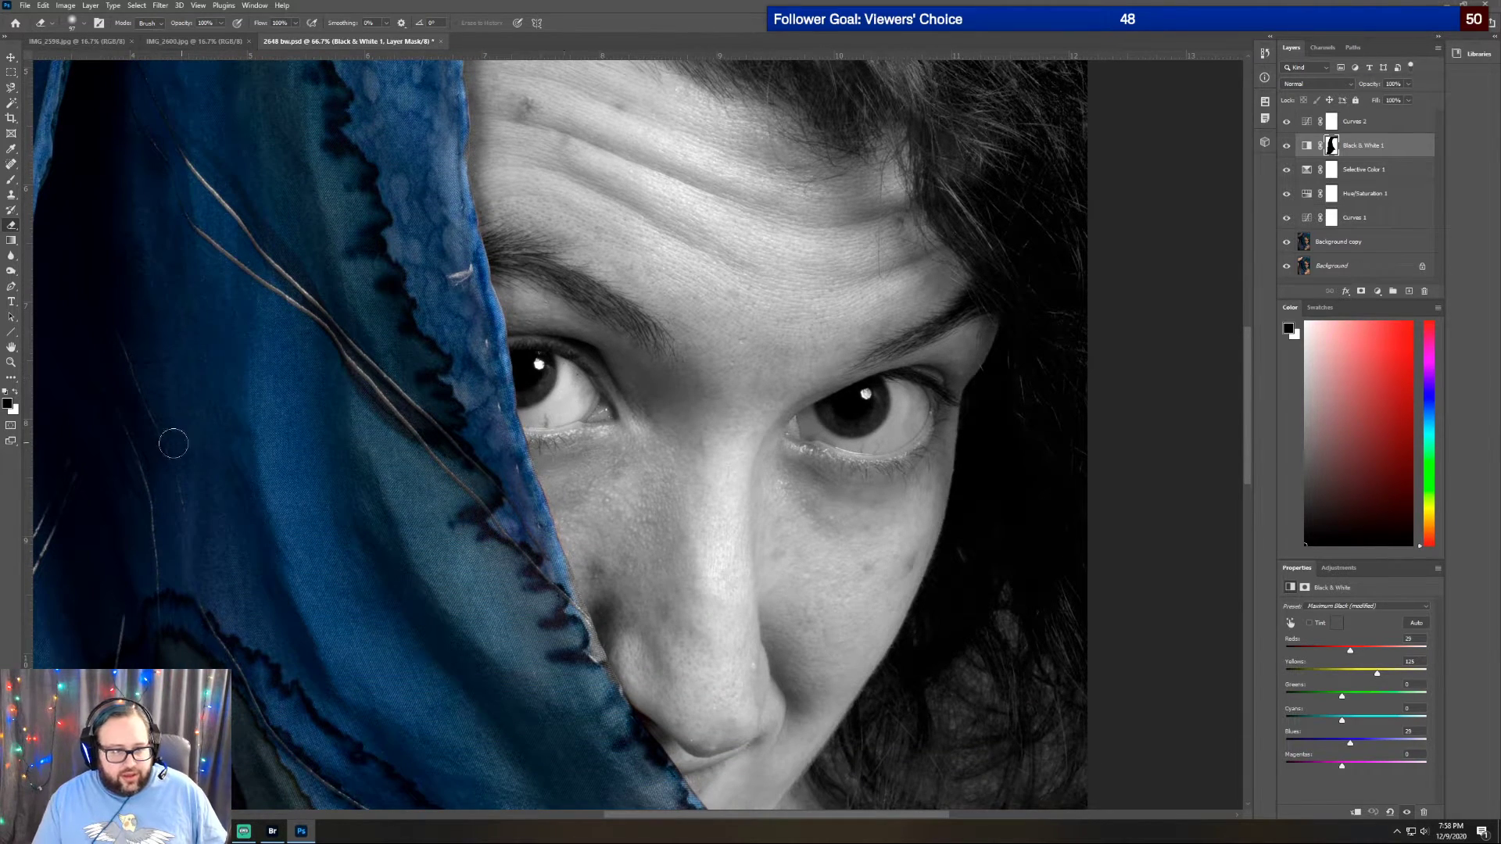
scroll(418, 347, down, 3)
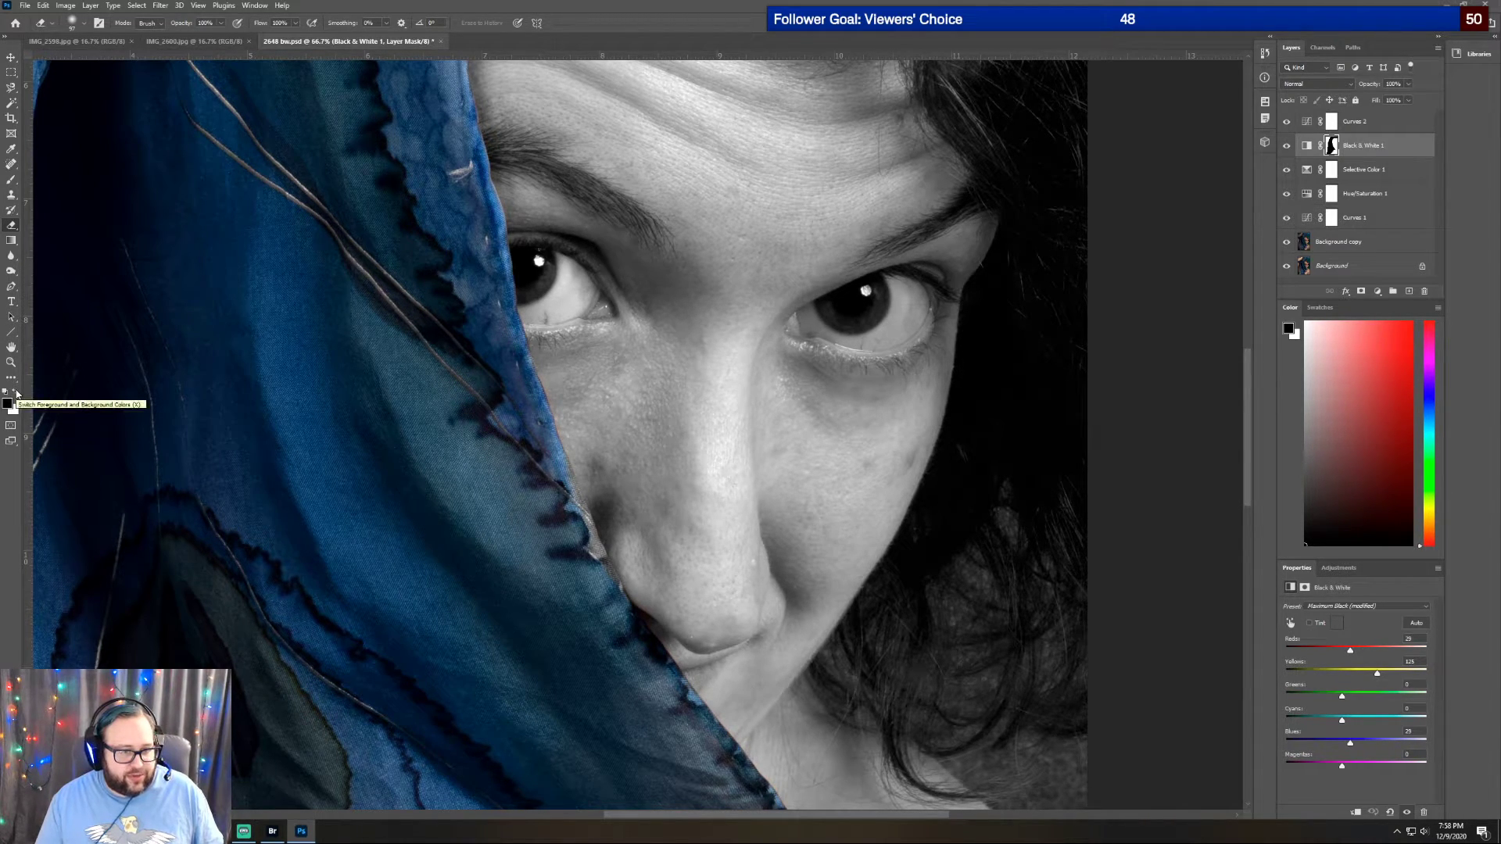
click(15, 394)
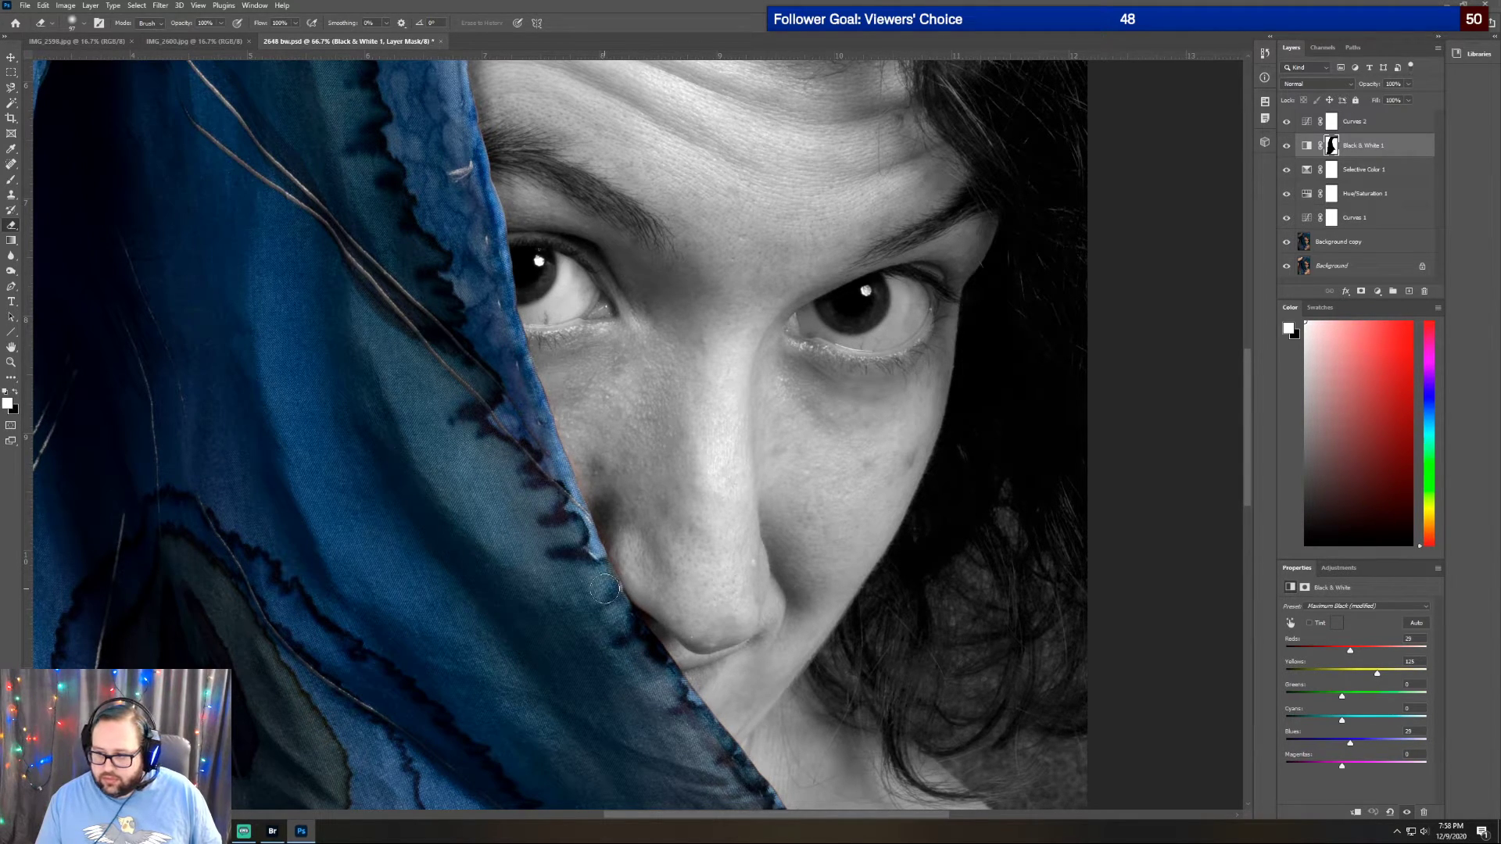
scroll(575, 548, down, 2)
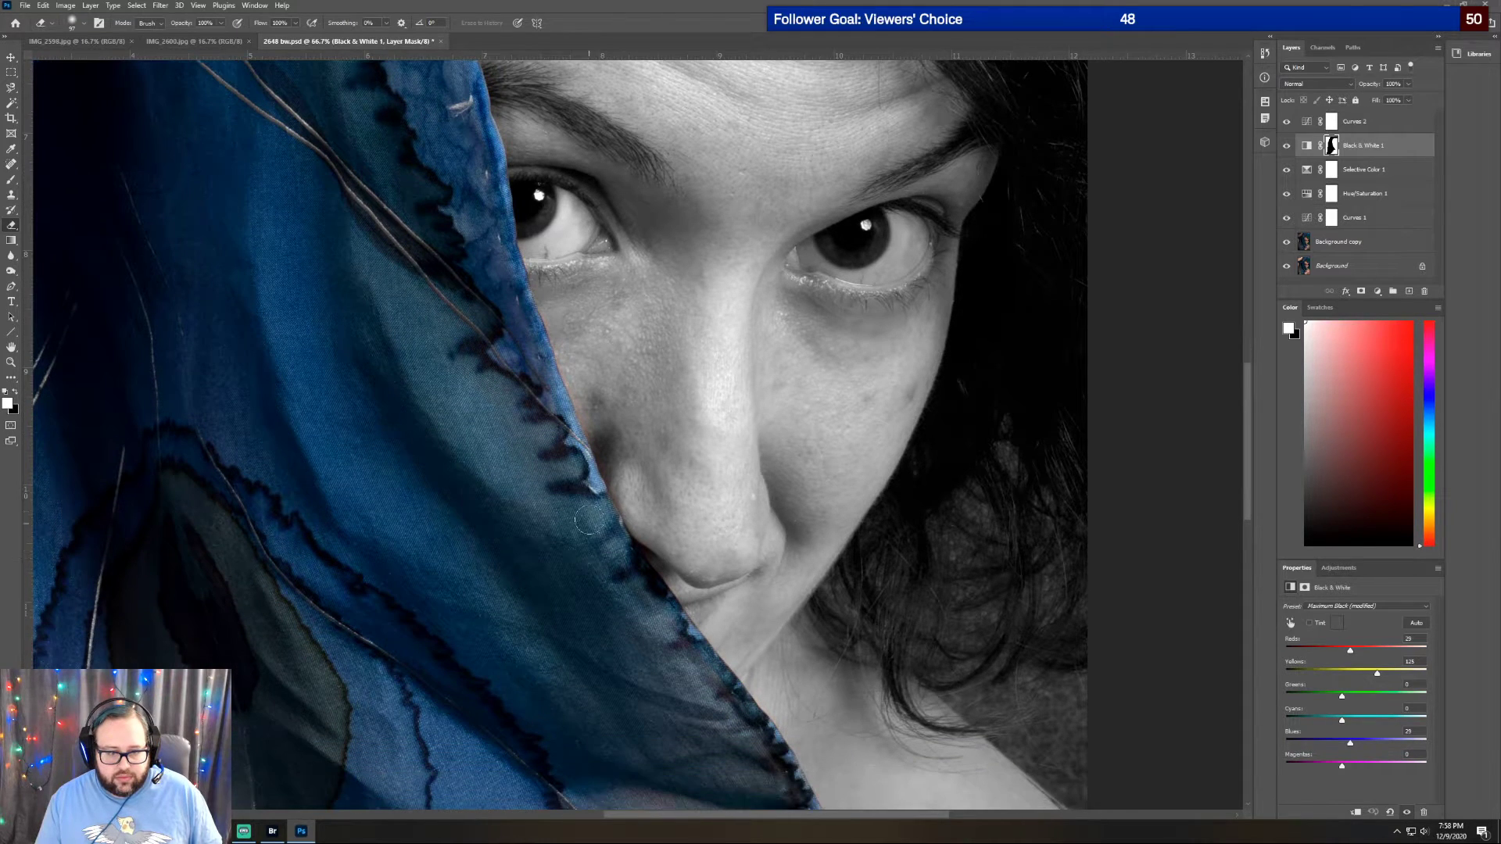
scroll(578, 547, up, 6)
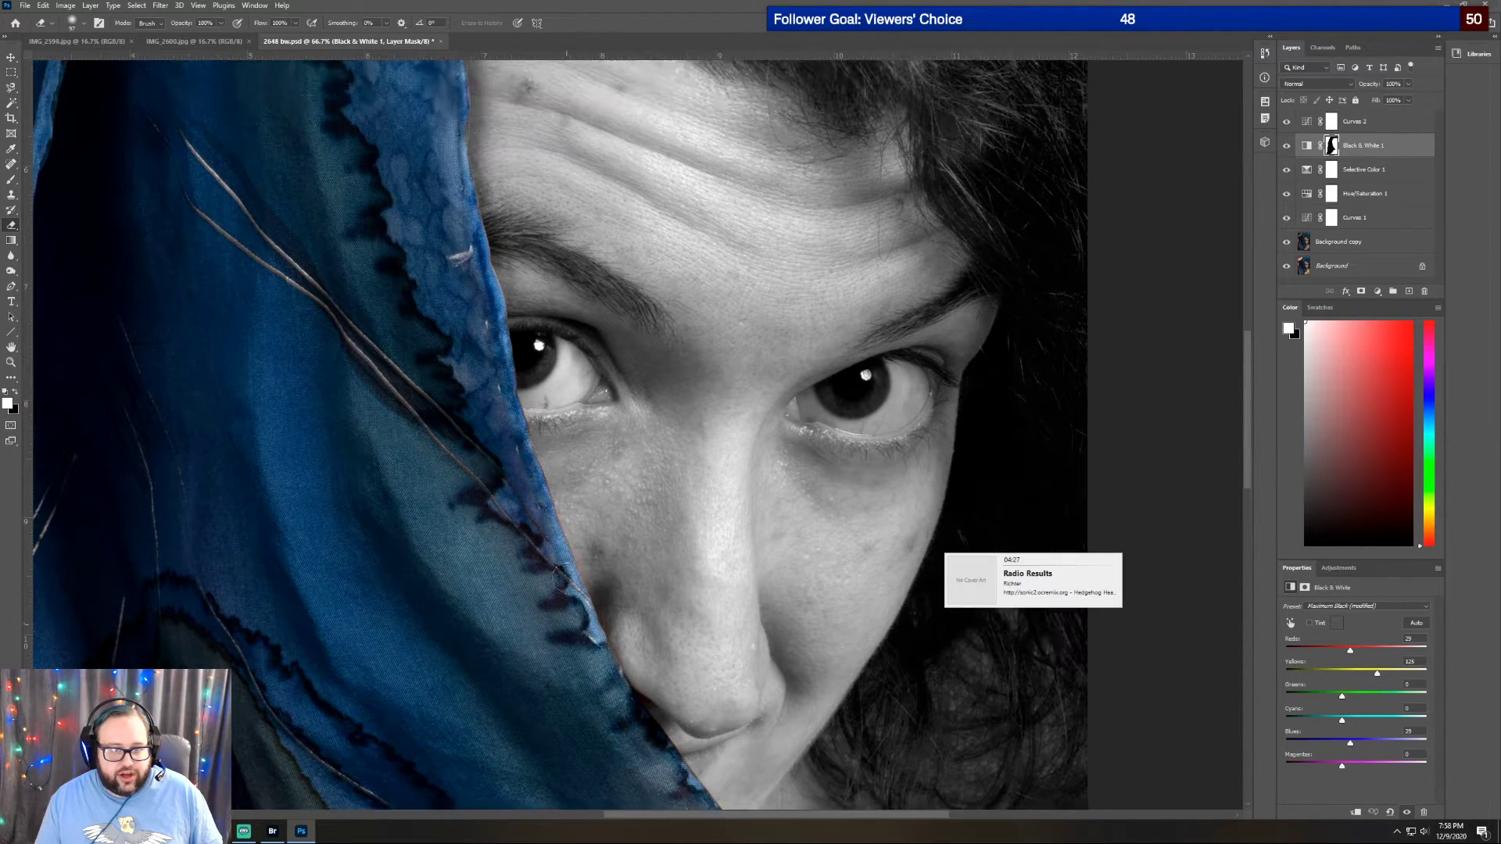
scroll(508, 578, down, 6)
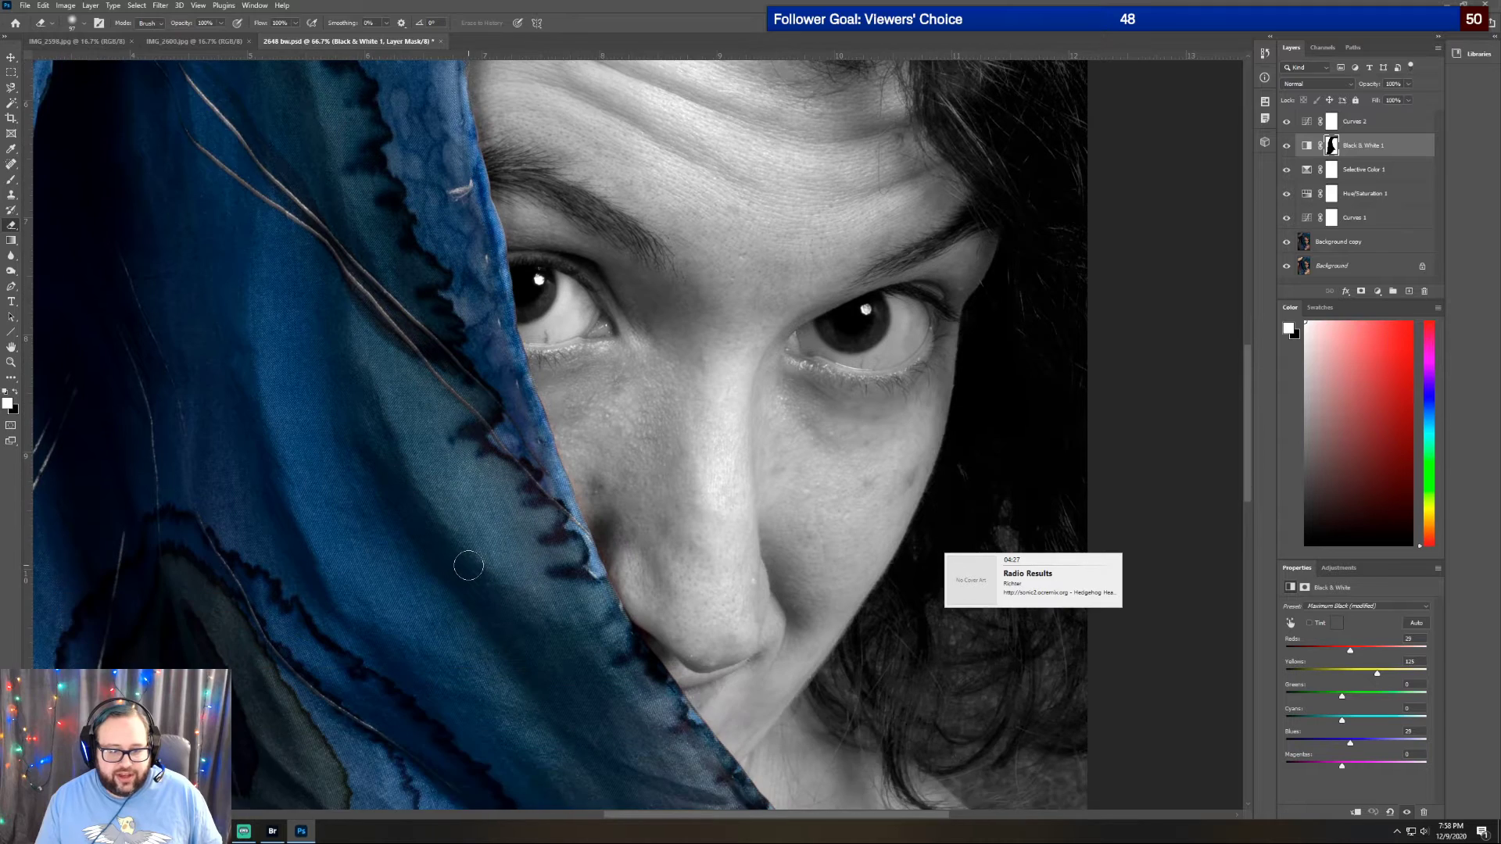
scroll(469, 564, down, 7)
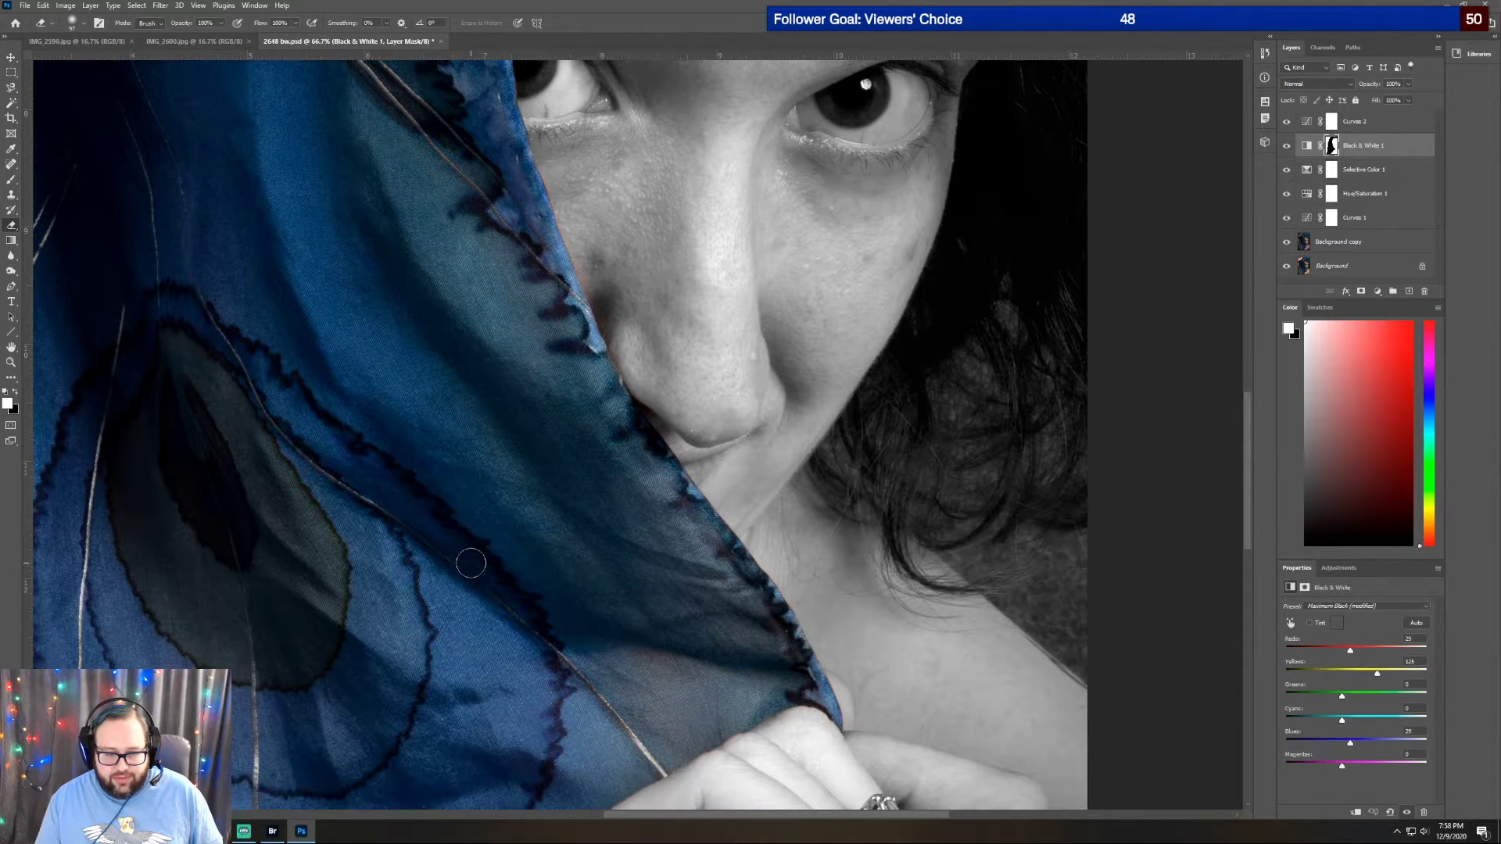
scroll(471, 563, down, 7)
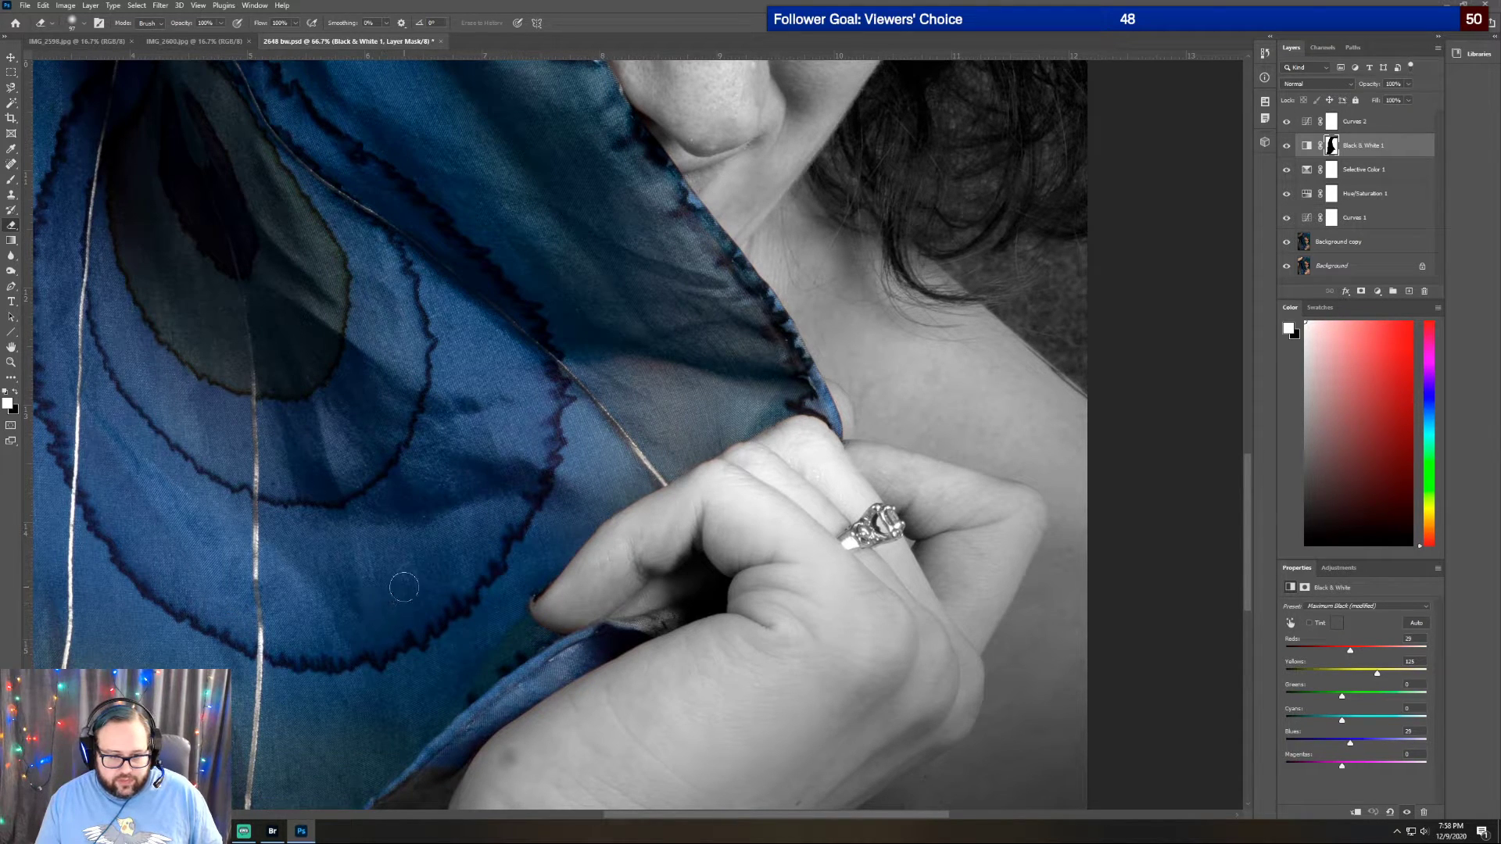
scroll(404, 587, down, 4)
scroll(405, 594, down, 5)
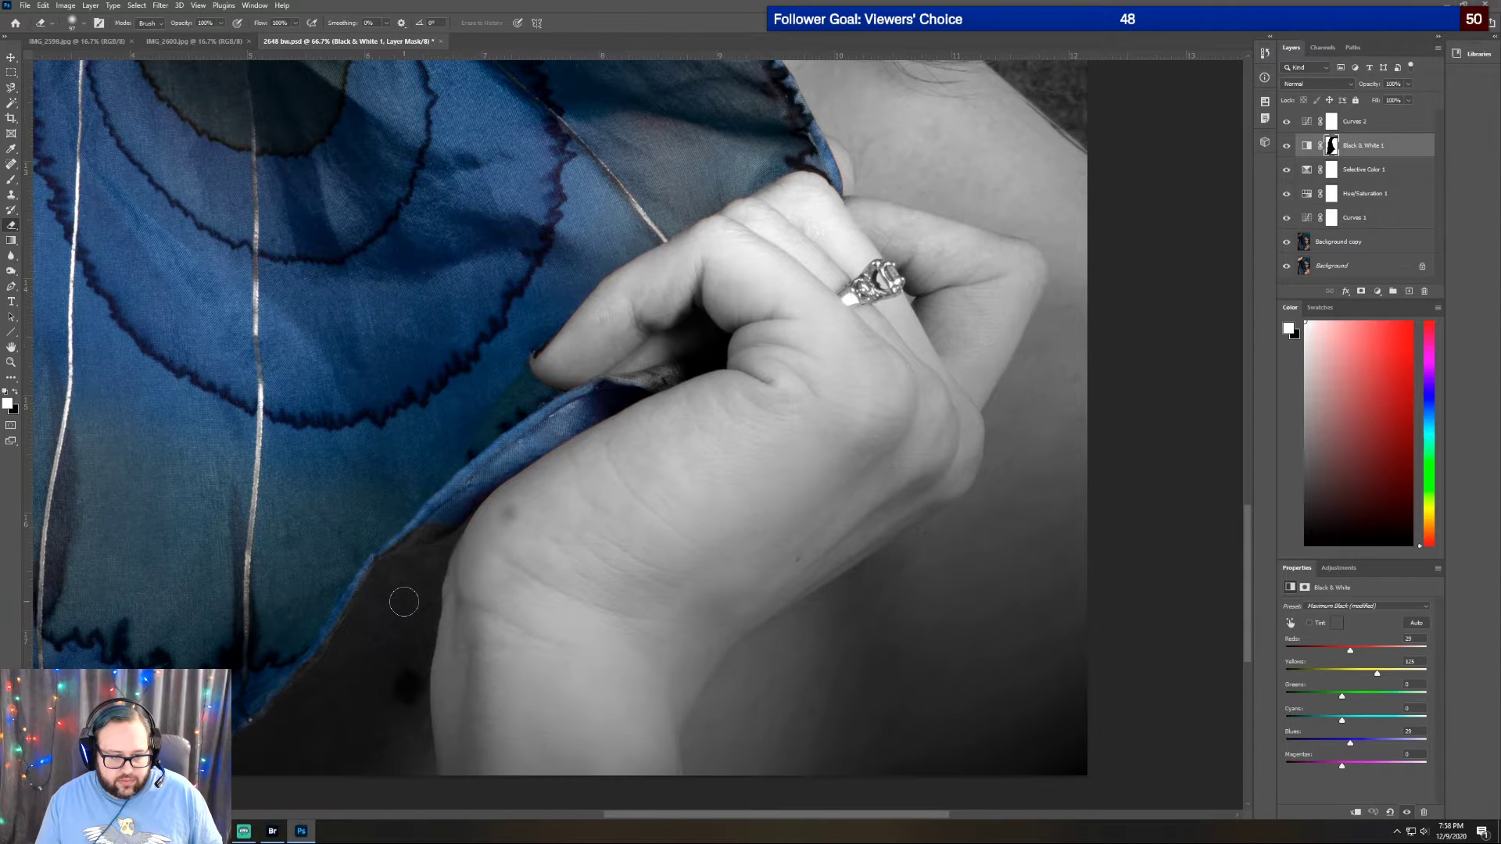
drag(440, 517, 355, 554)
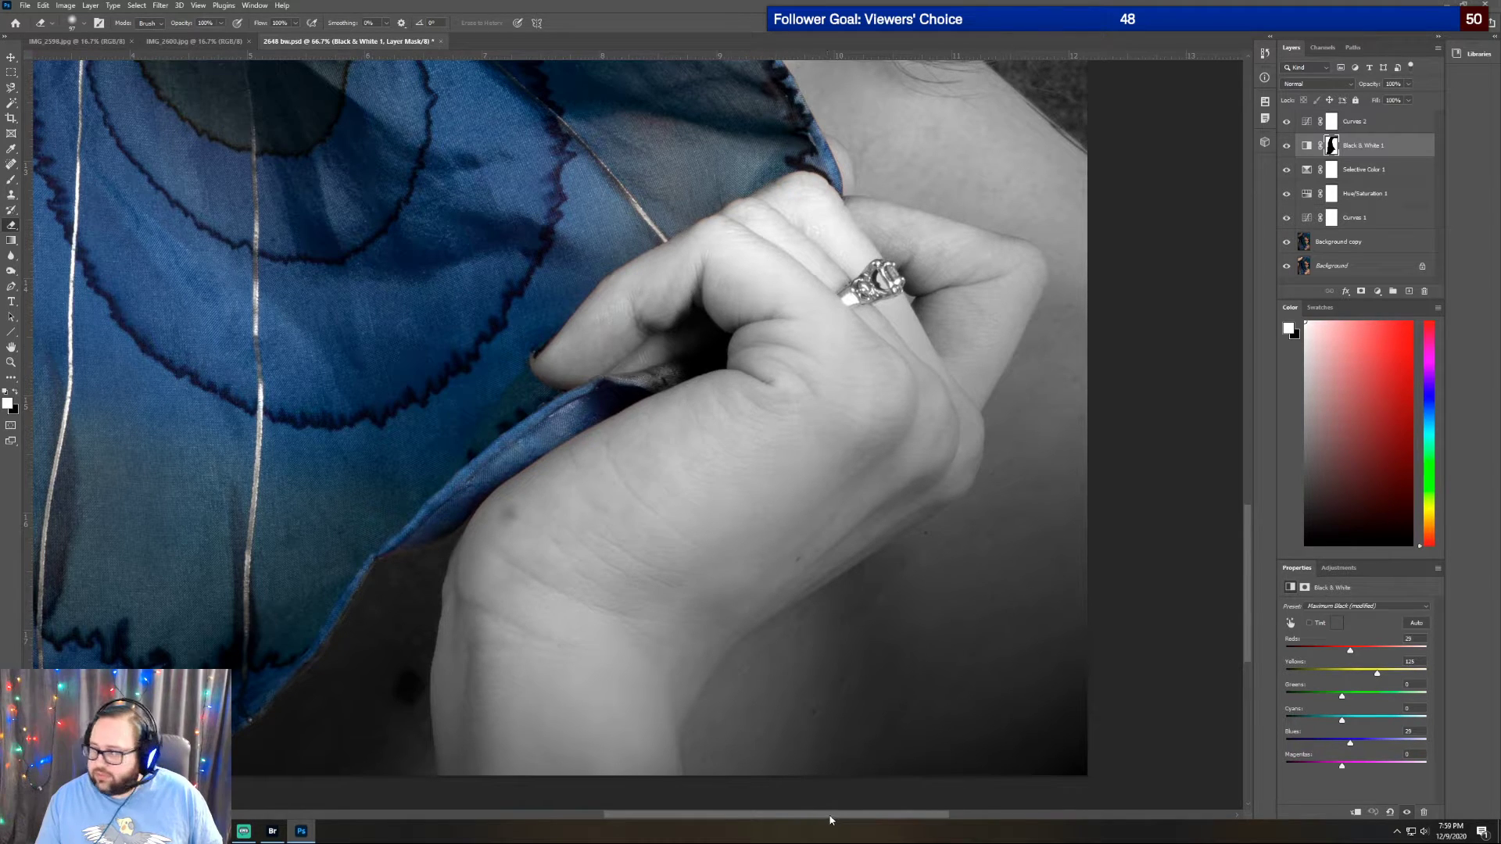
Erase on the Black & White layer's mask along the scarf's lower outer edge beside the arm to restore its blue
drag(827, 814, 685, 825)
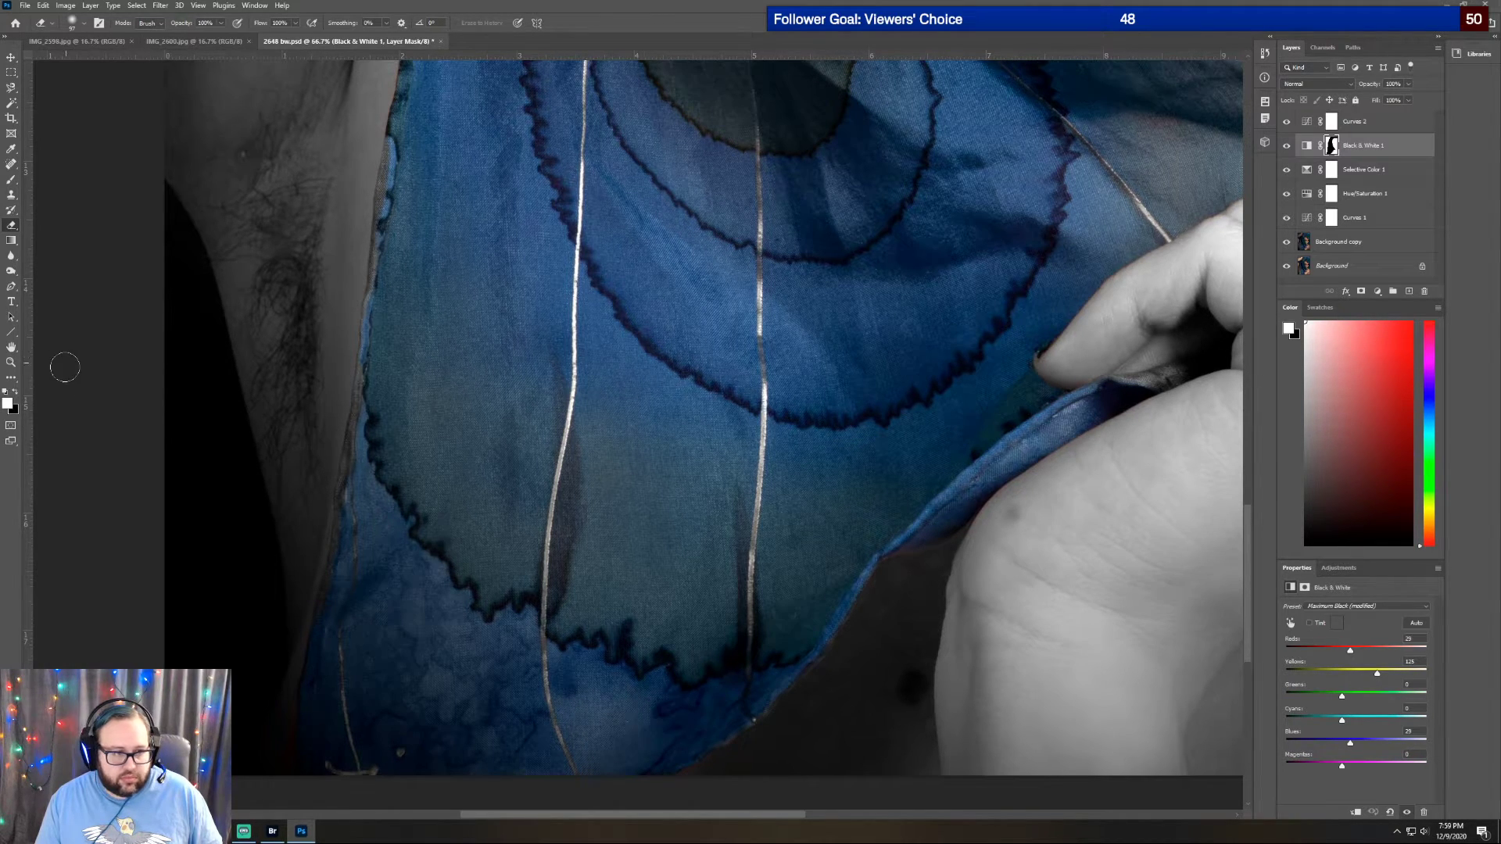
click(16, 393)
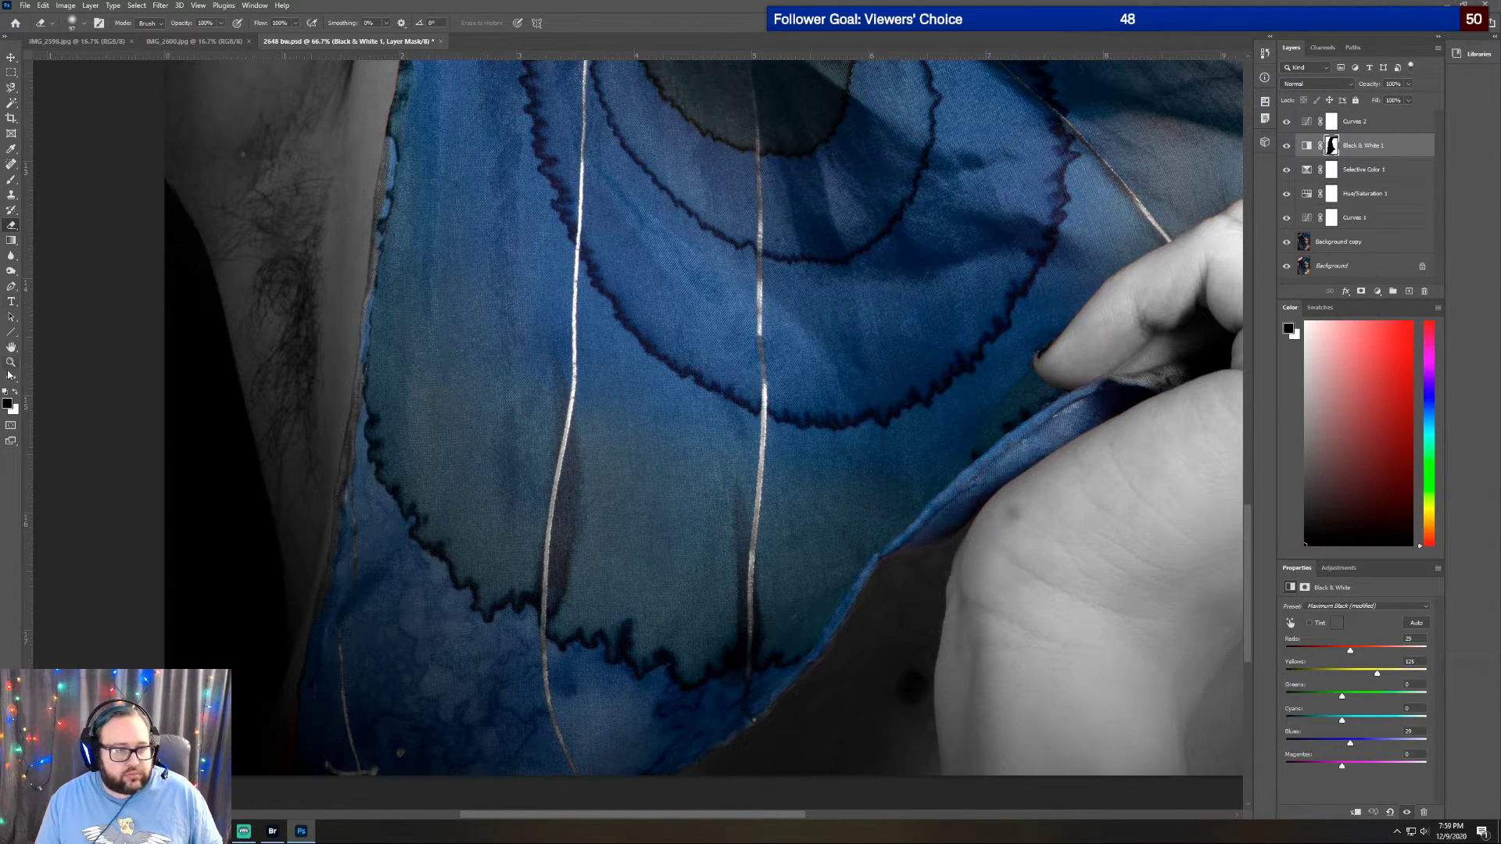
click(15, 392)
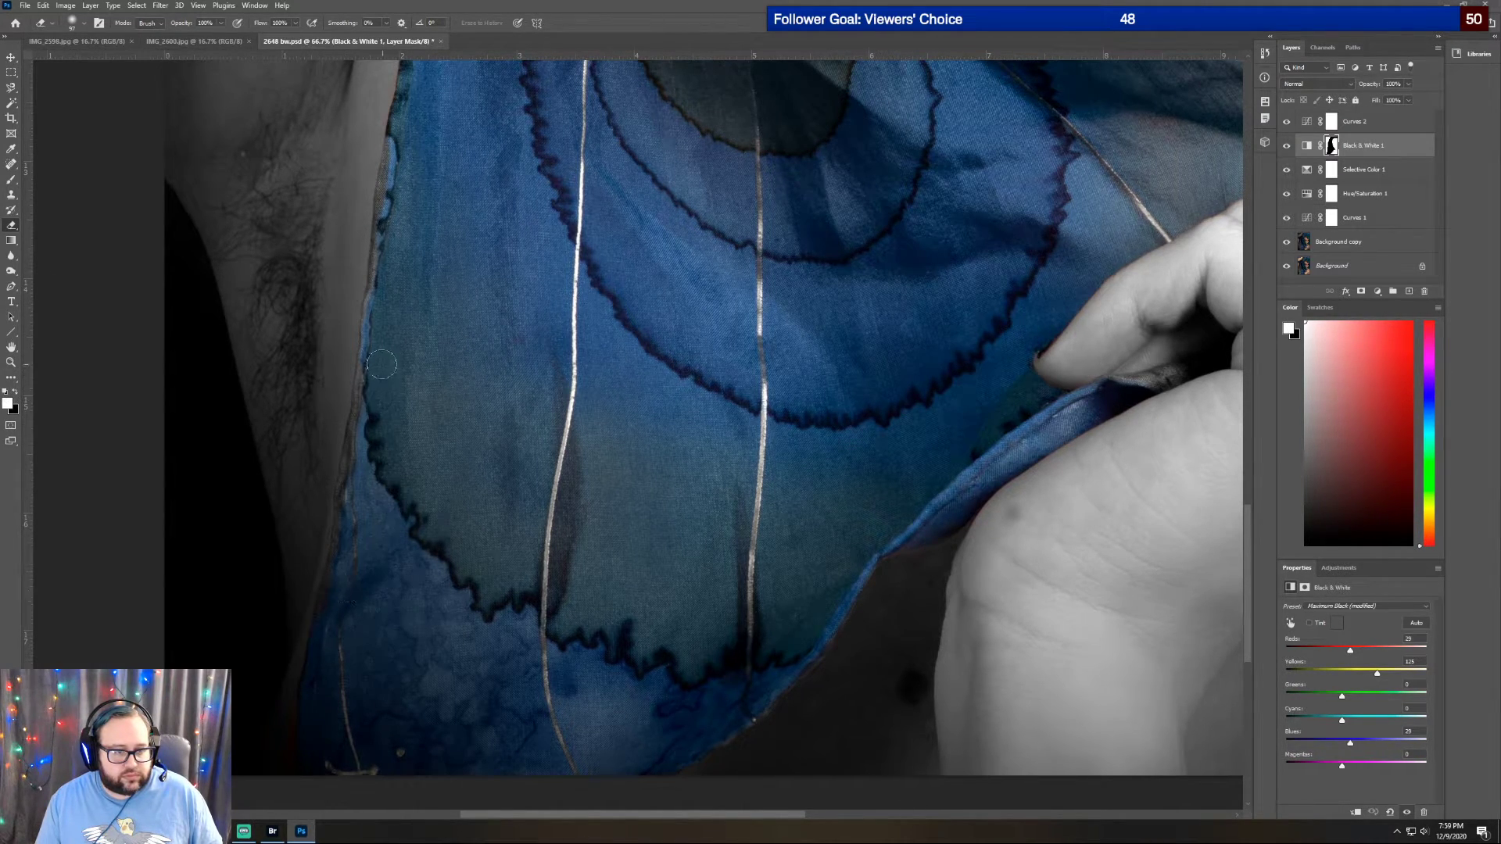
mouse_move(374, 364)
mouse_down()
mouse_move(323, 636)
mouse_move(347, 617)
mouse_up()
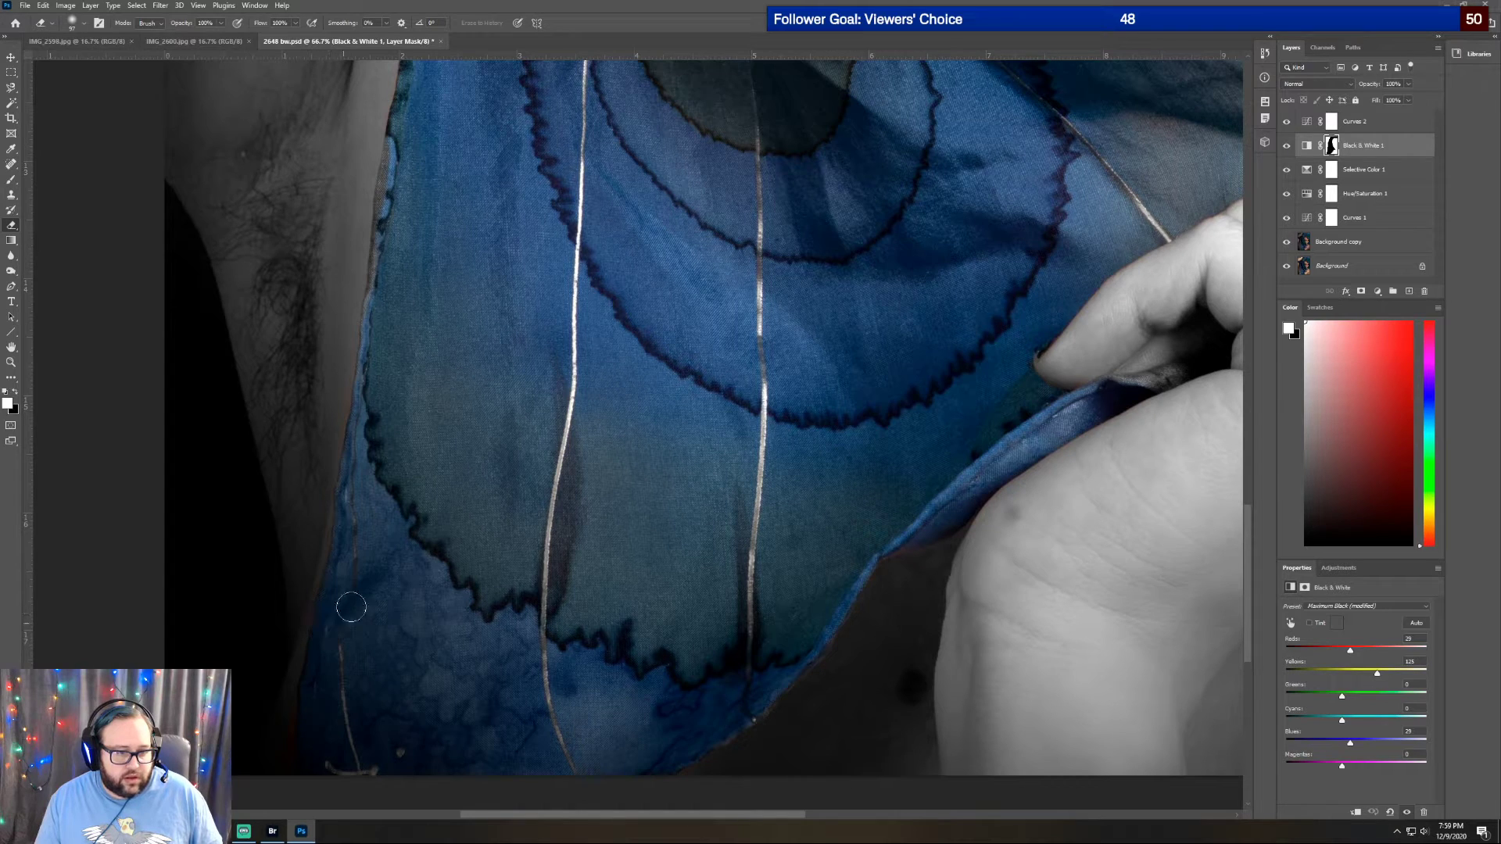
scroll(413, 538, up, 3)
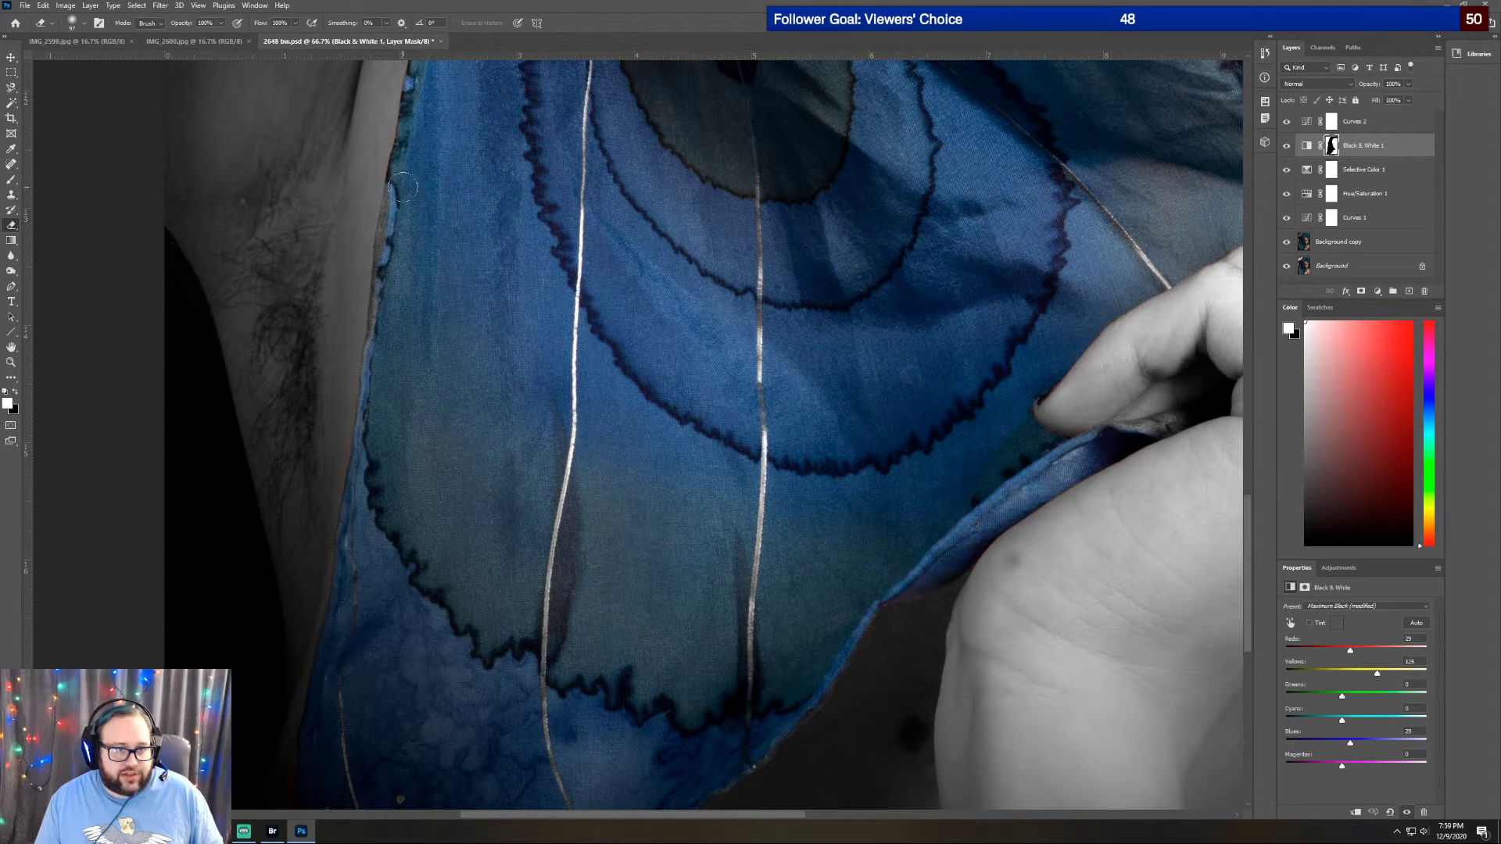
drag(391, 235, 383, 326)
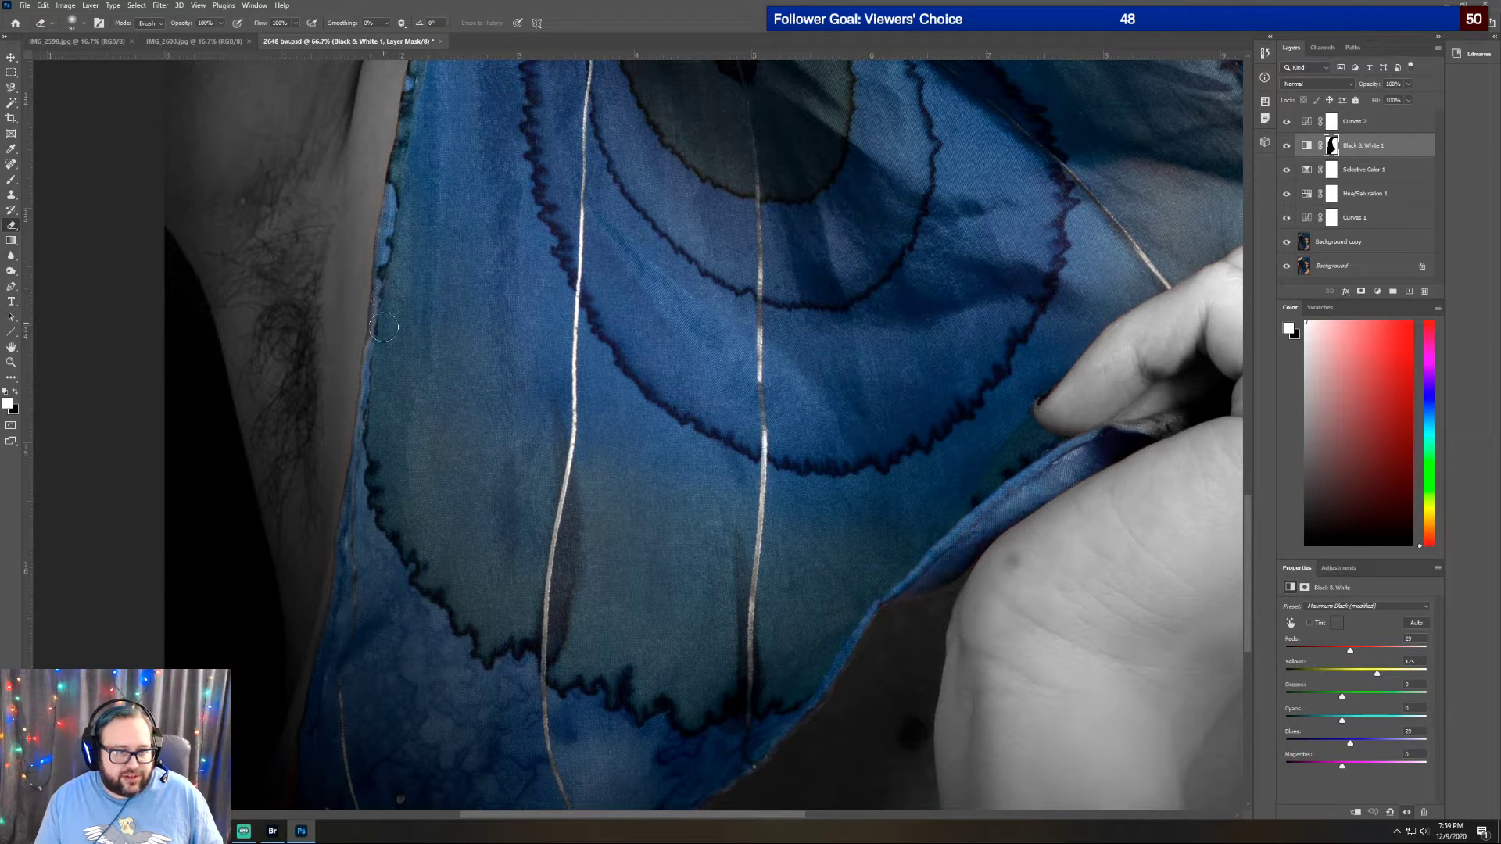
Examine the scarf's outer edge up to the top of the photo and back down for remaining mask errors
scroll(451, 303, down, 1)
scroll(457, 300, up, 3)
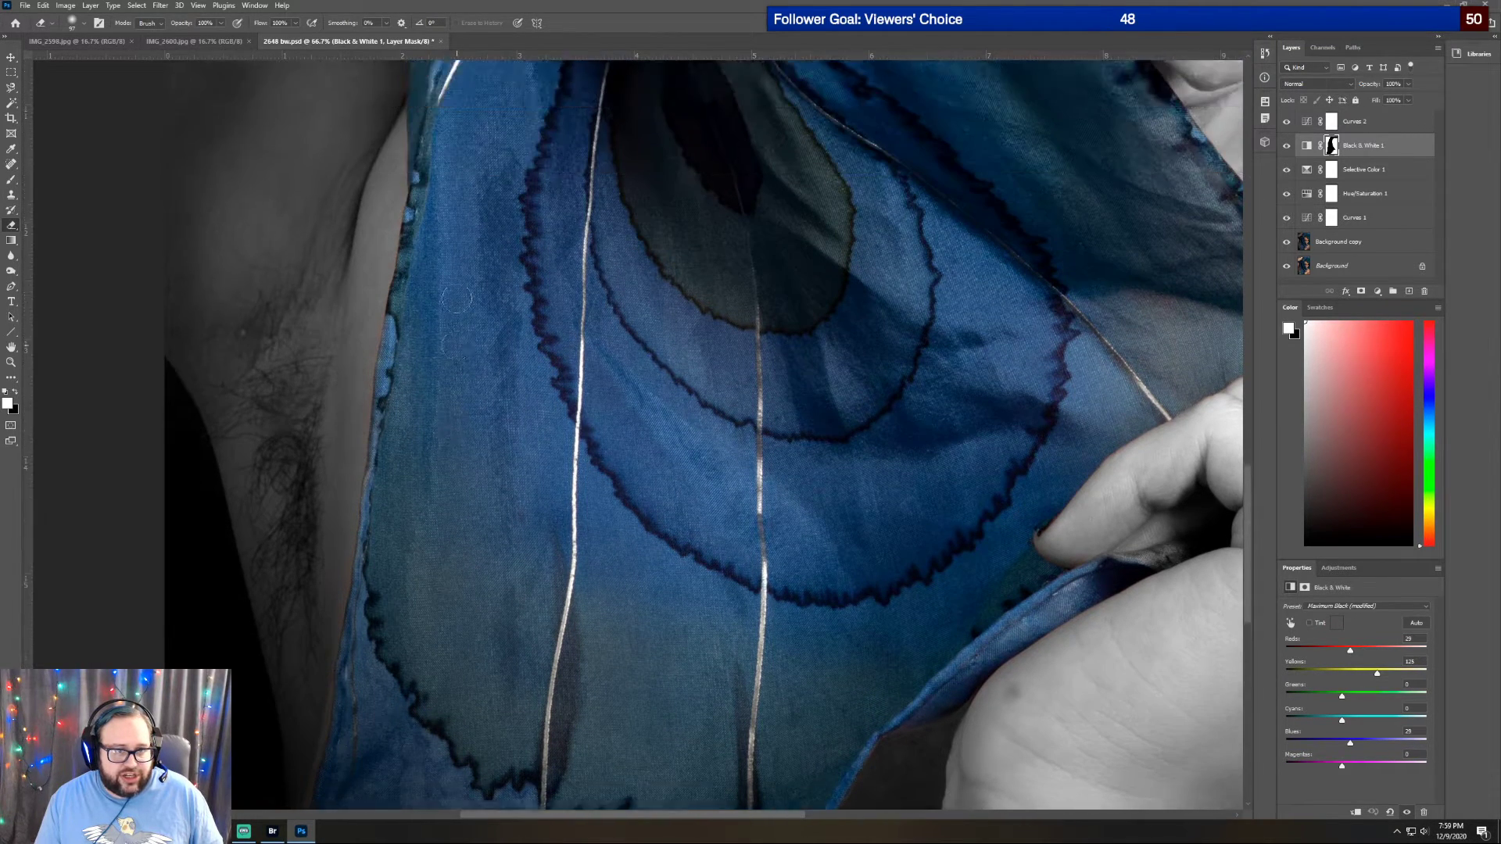
scroll(457, 298, up, 12)
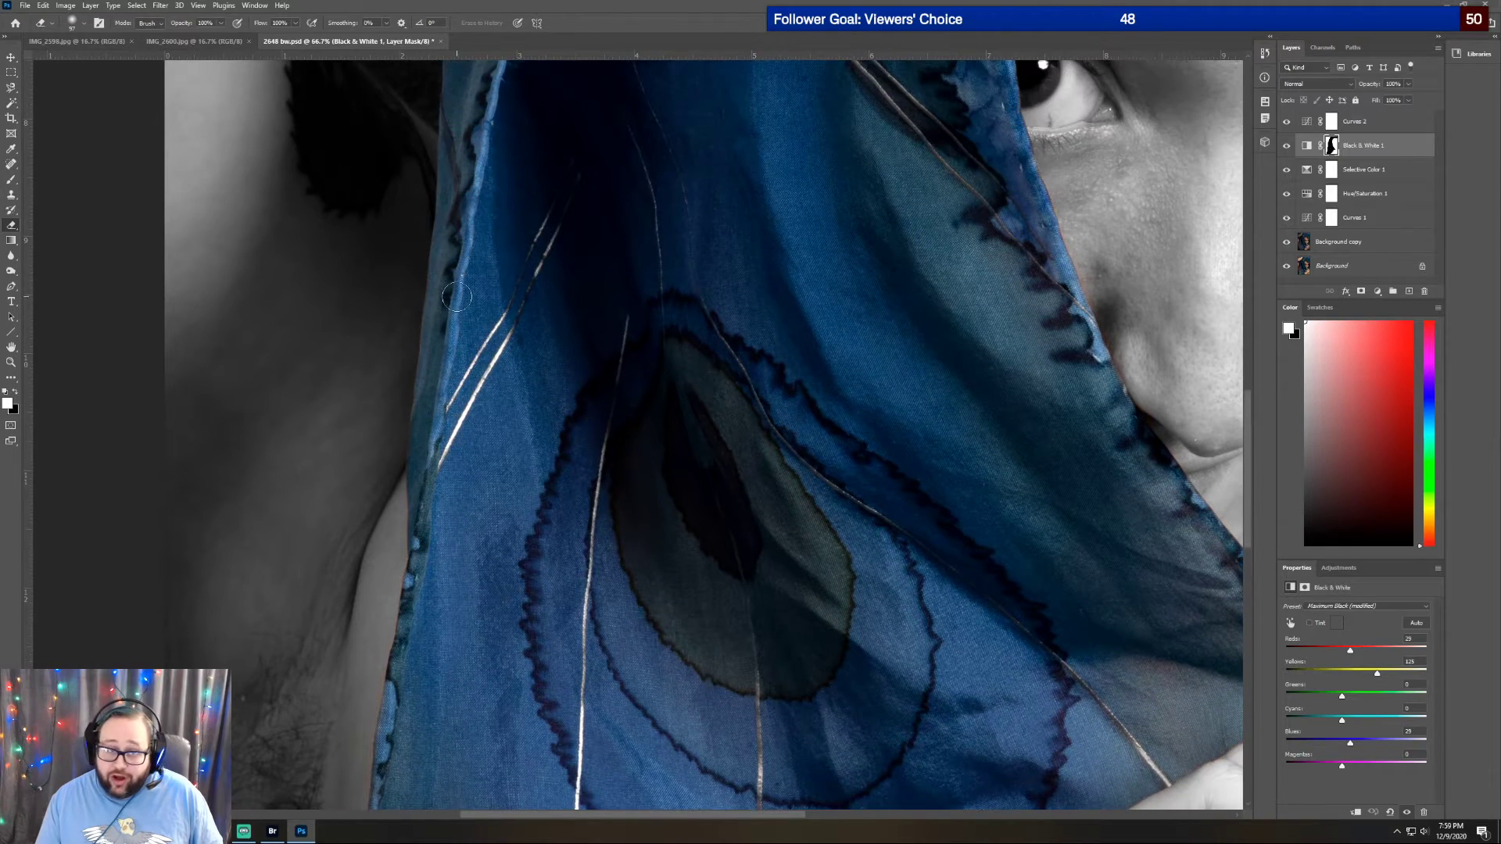
scroll(500, 309, up, 4)
scroll(533, 308, up, 1)
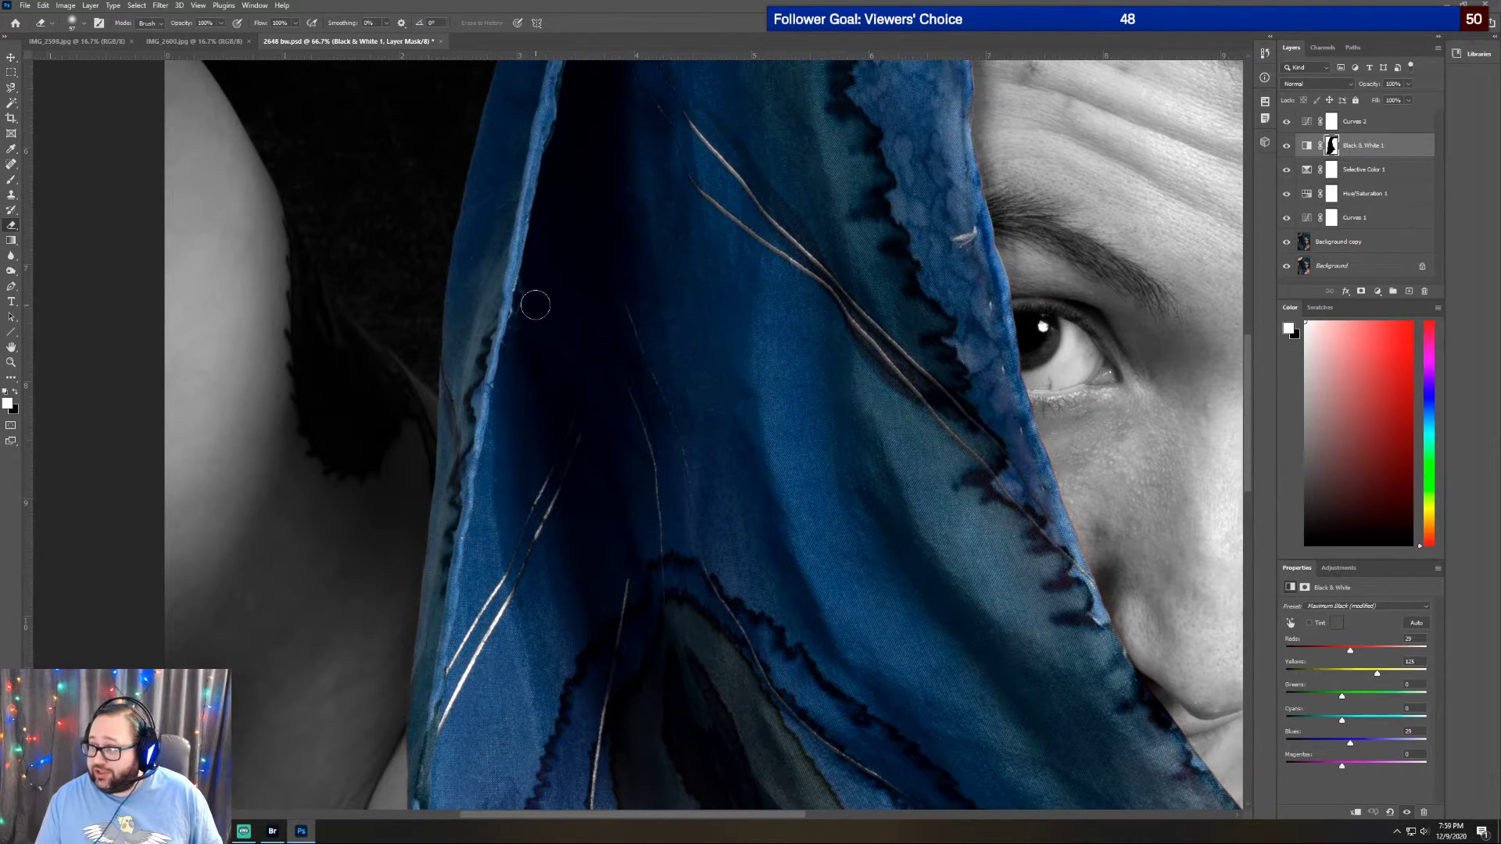
scroll(535, 296, up, 7)
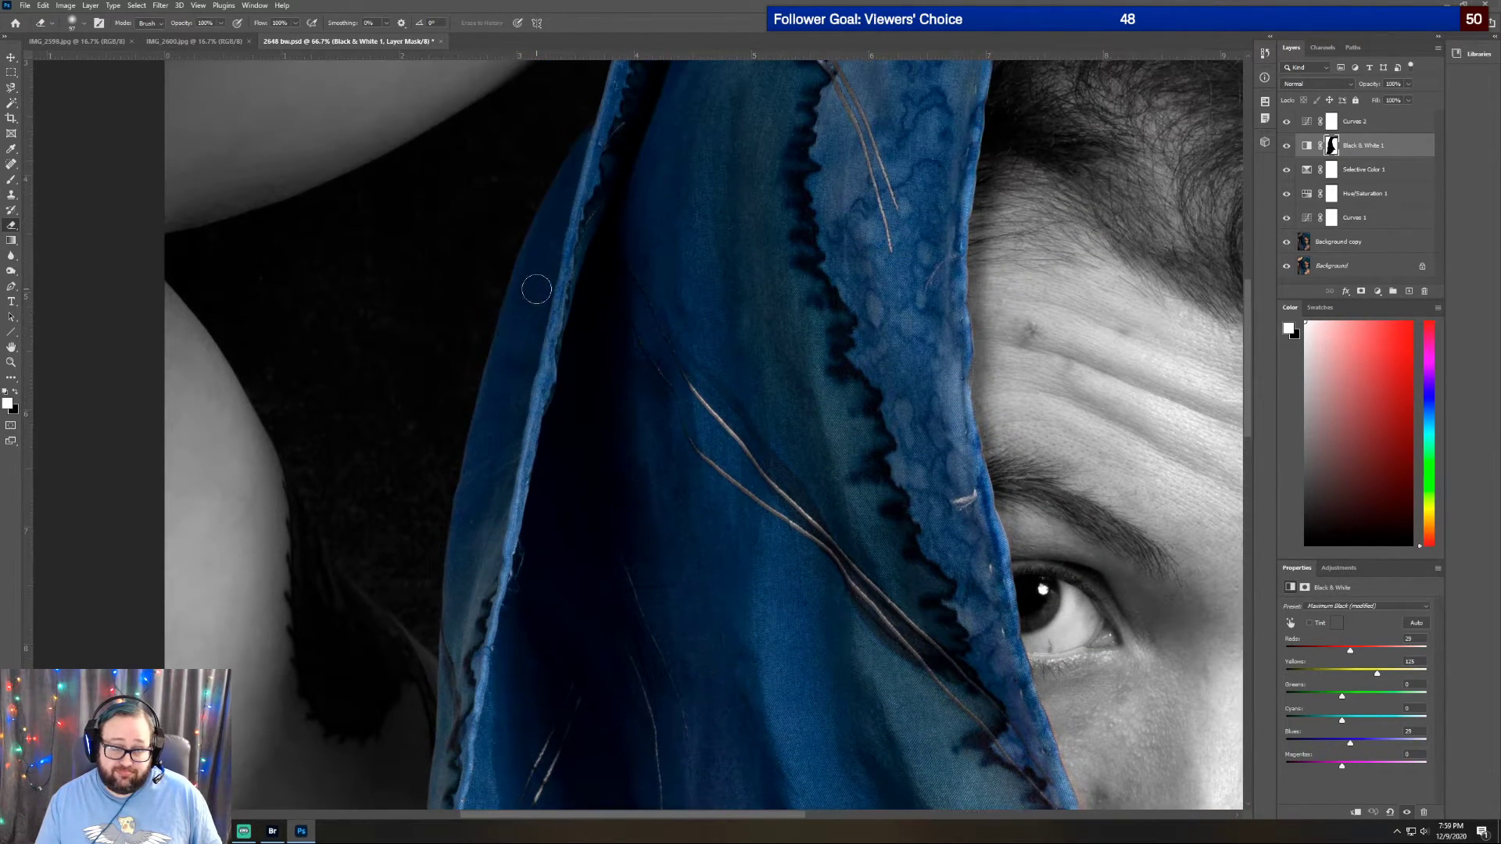
scroll(642, 270, up, 3)
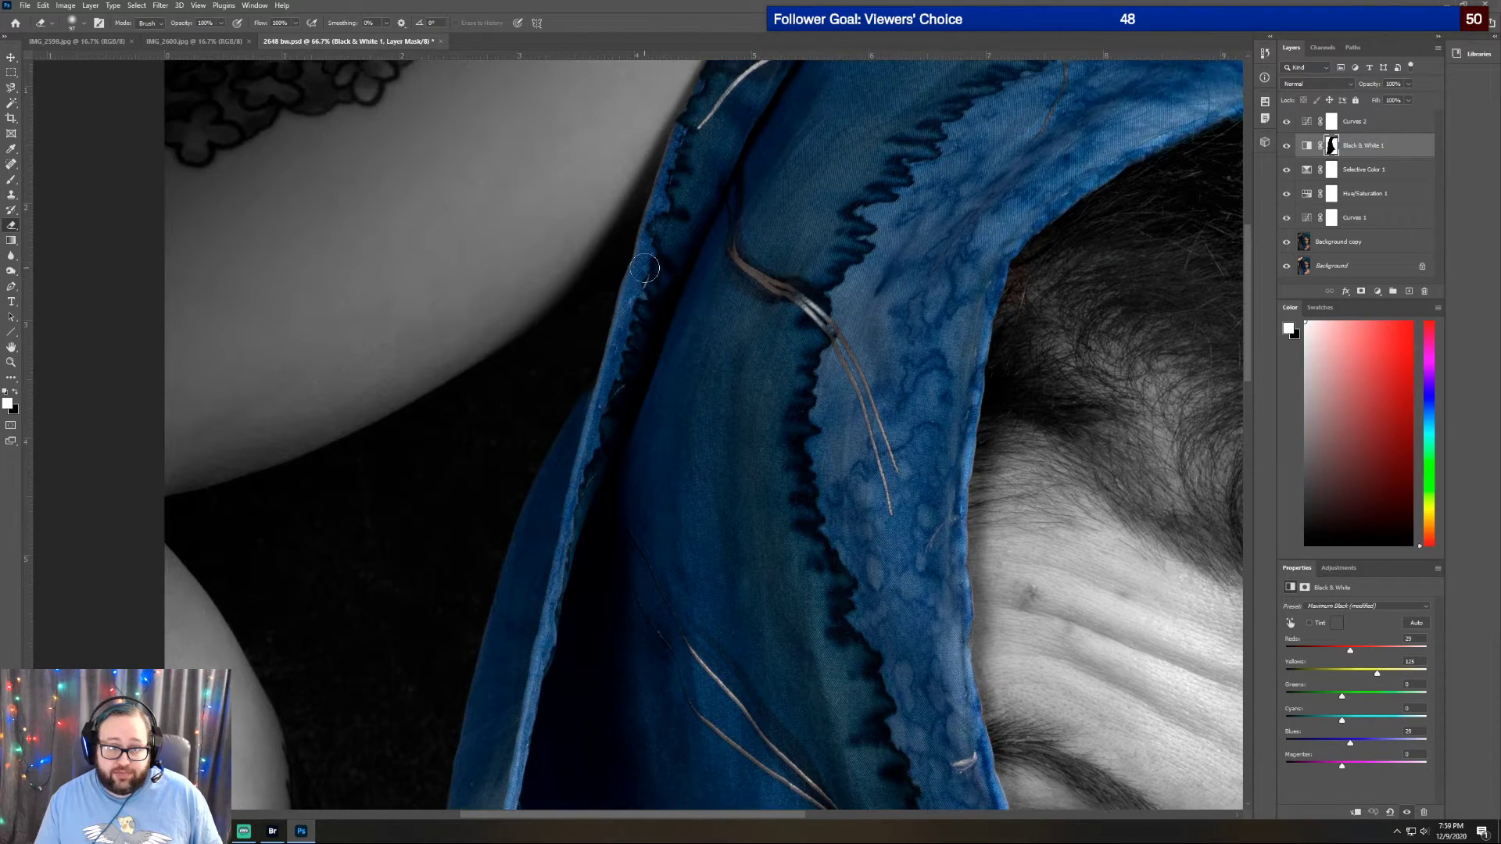
scroll(655, 269, up, 2)
scroll(655, 269, down, 2)
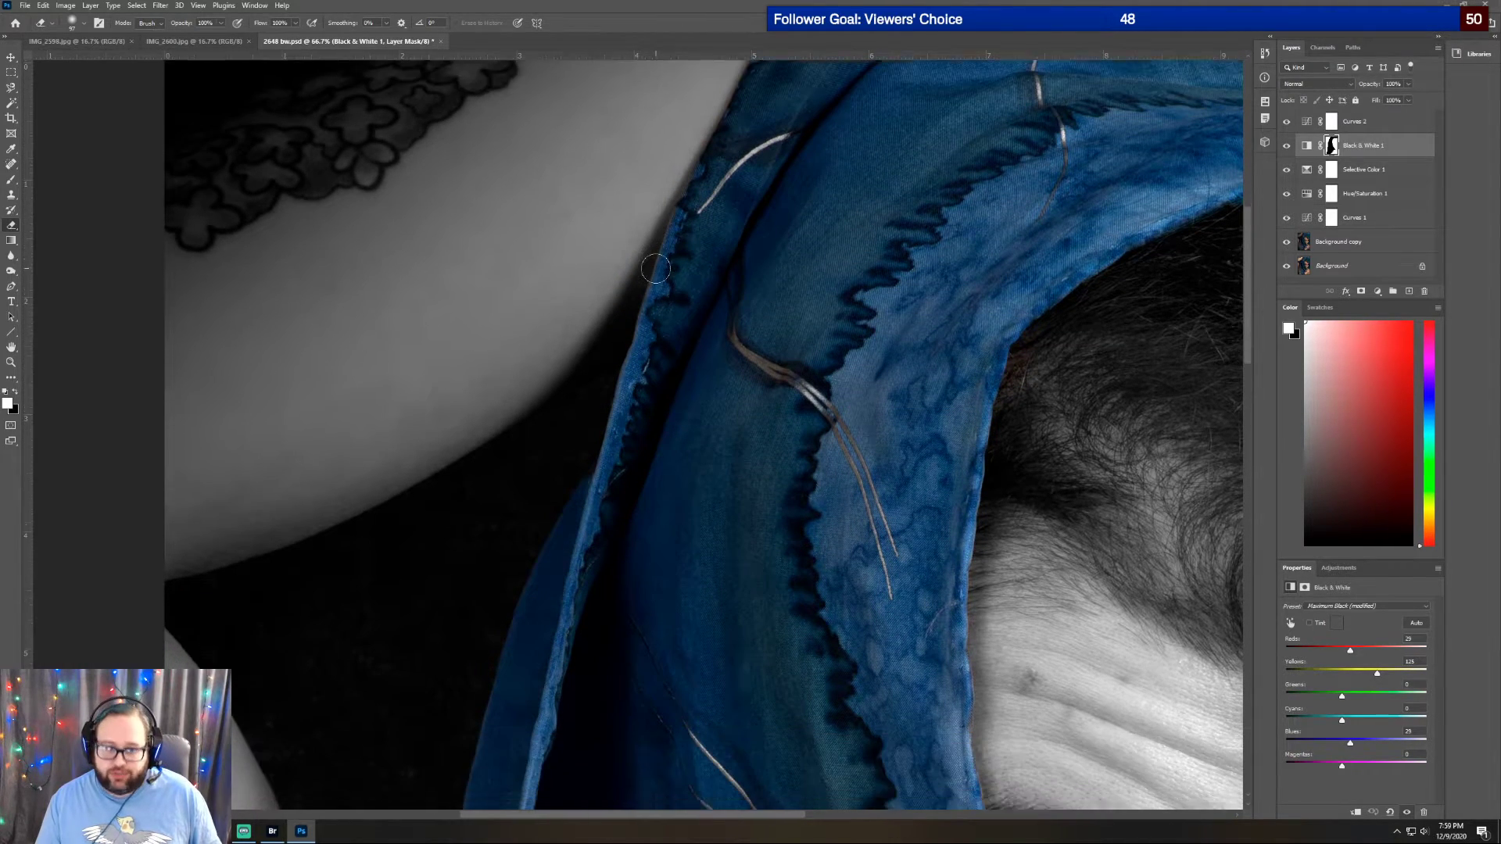
scroll(655, 269, down, 7)
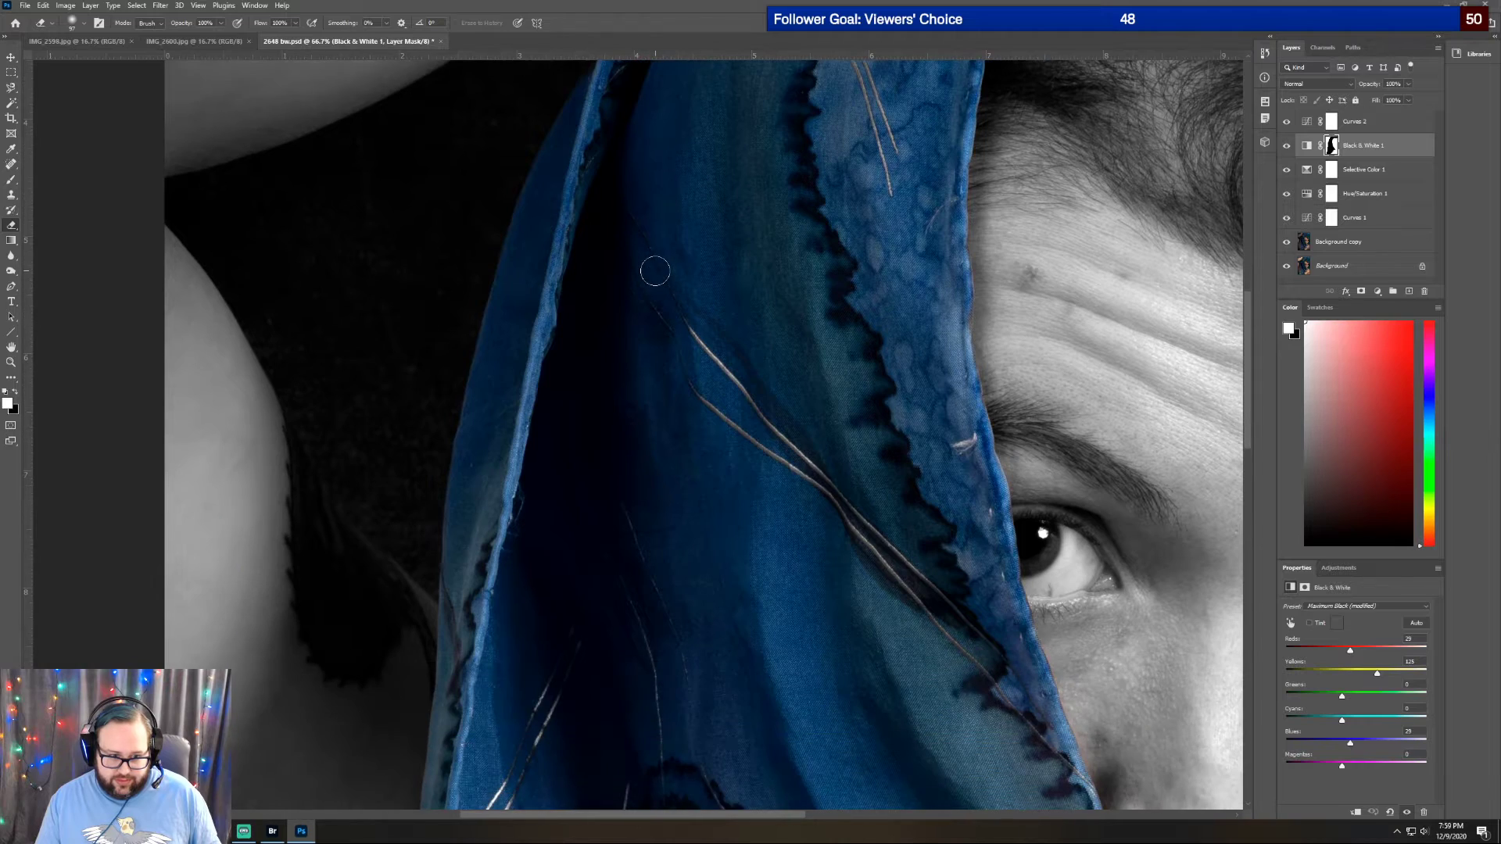
scroll(656, 270, down, 10)
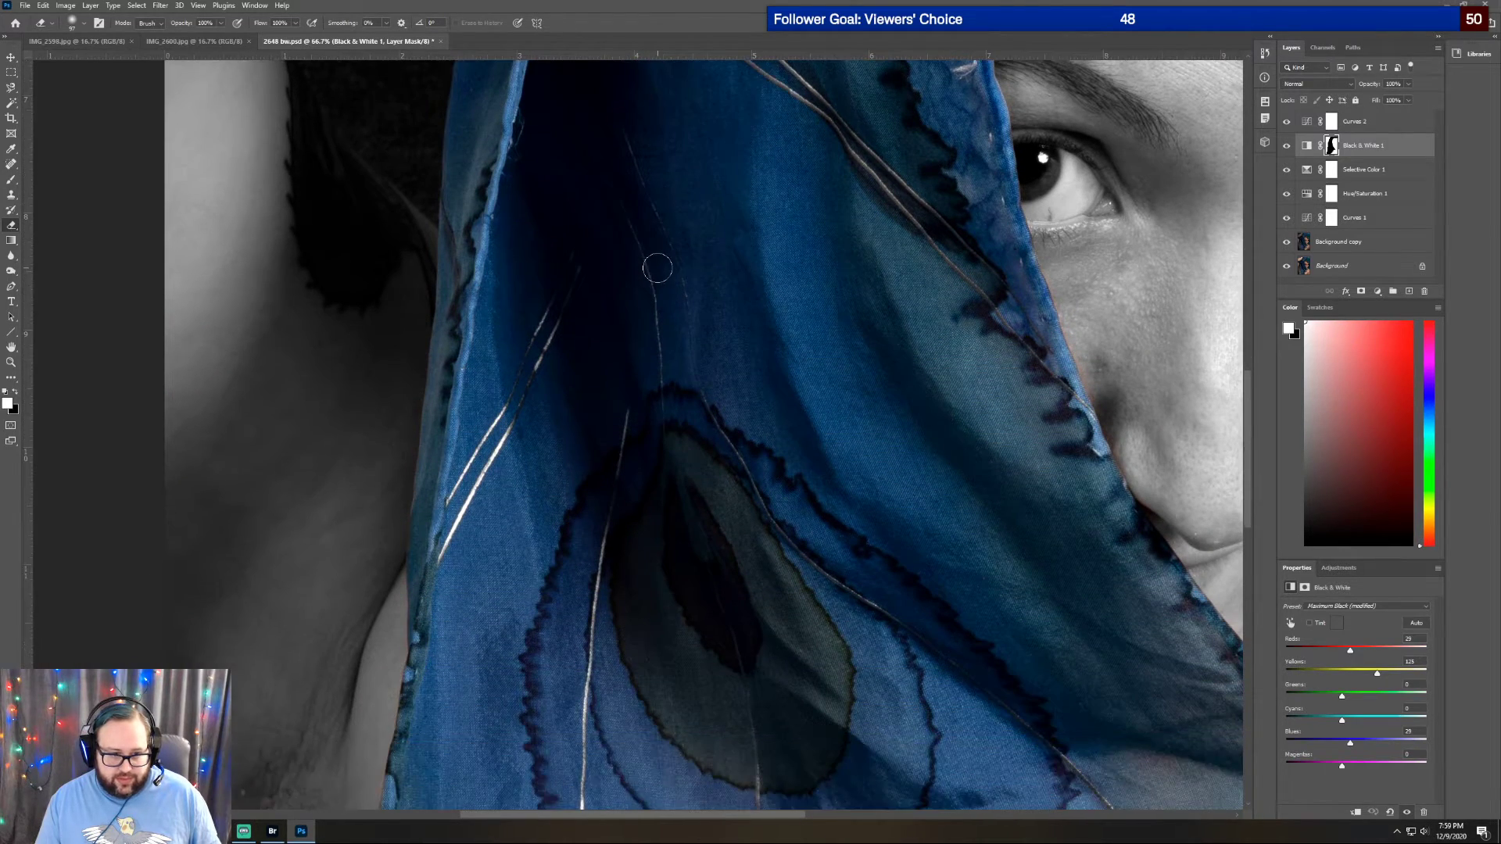
scroll(658, 267, down, 6)
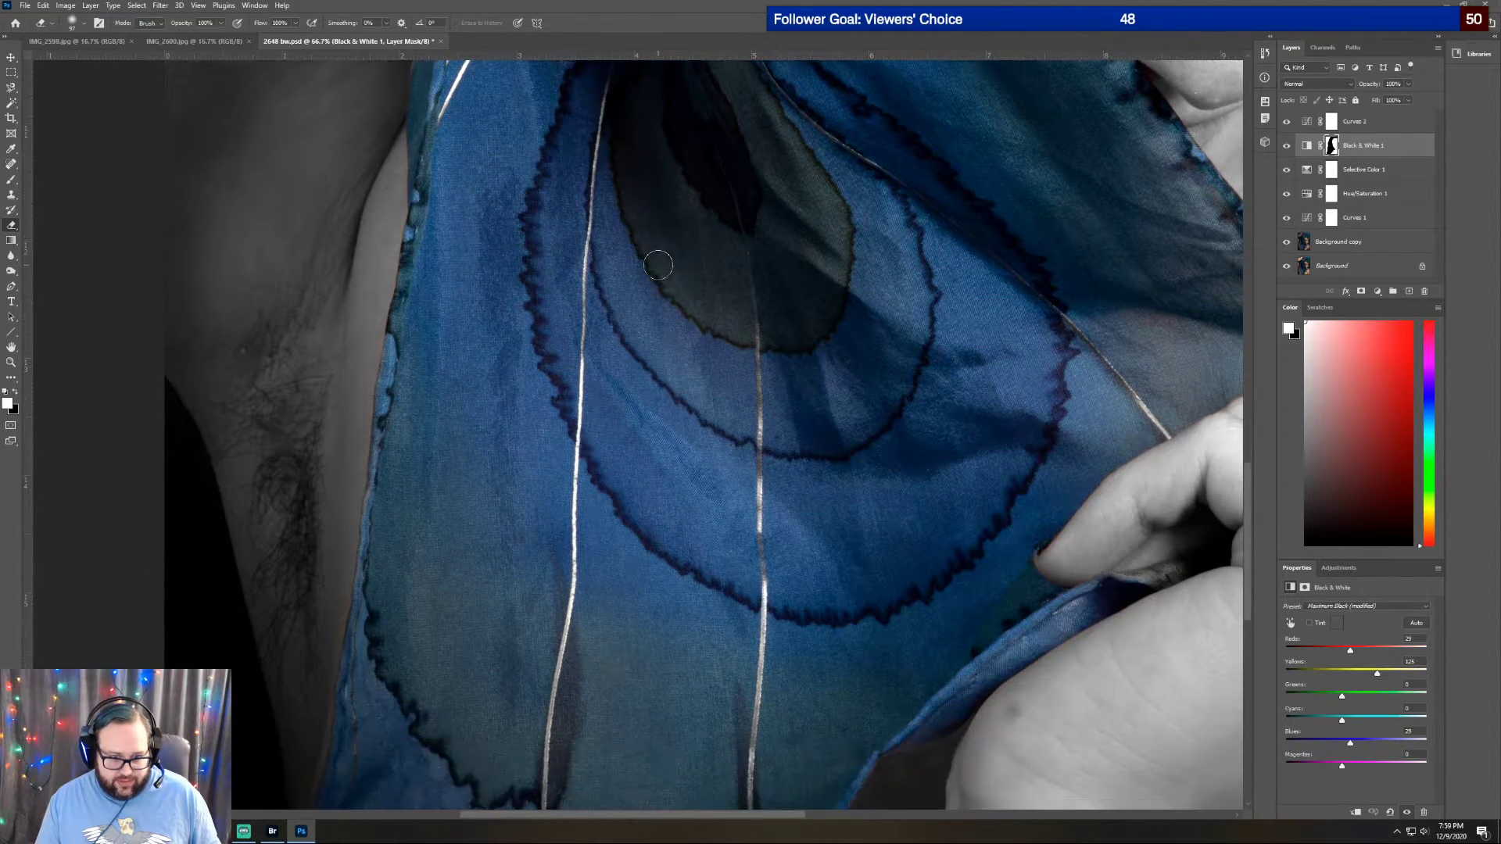
scroll(658, 264, down, 3)
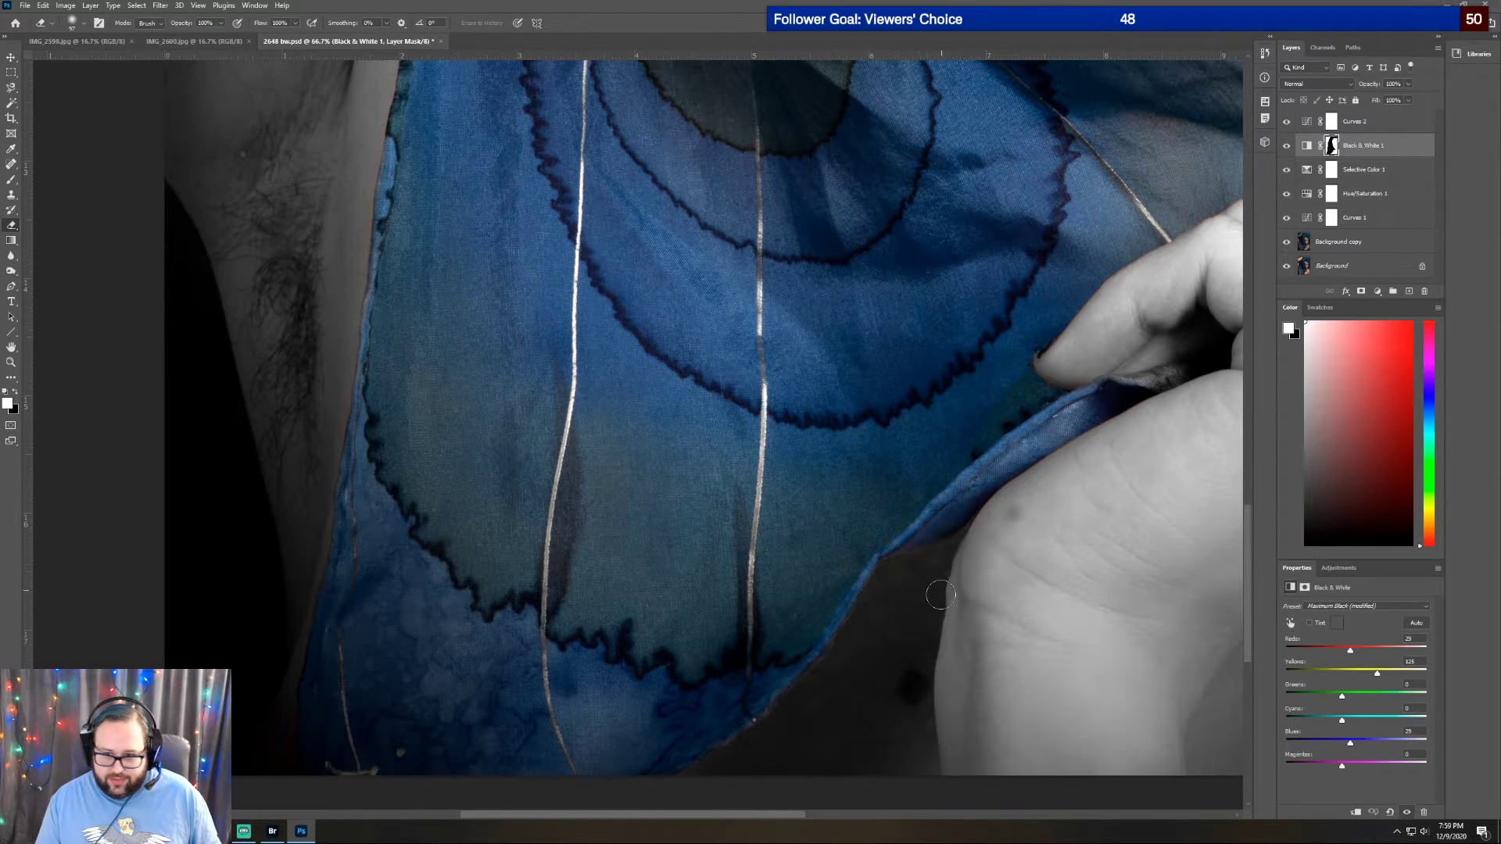
Adjust the eraser size and erase on the Black & White layer's mask to restore blue in the scarf fold beneath the thumb
drag(798, 817, 933, 805)
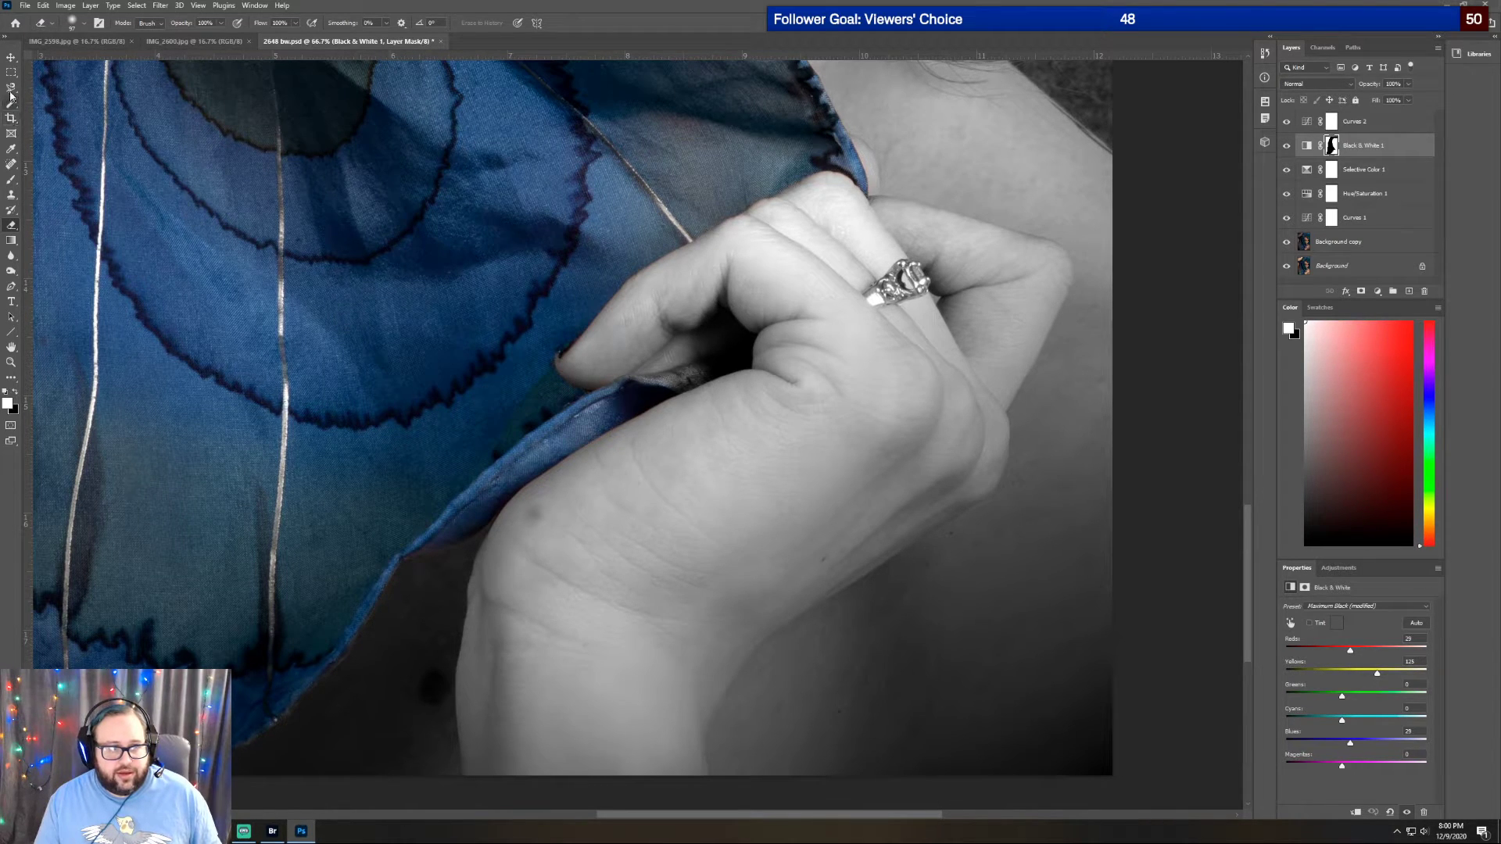
click(84, 23)
drag(86, 57, 80, 57)
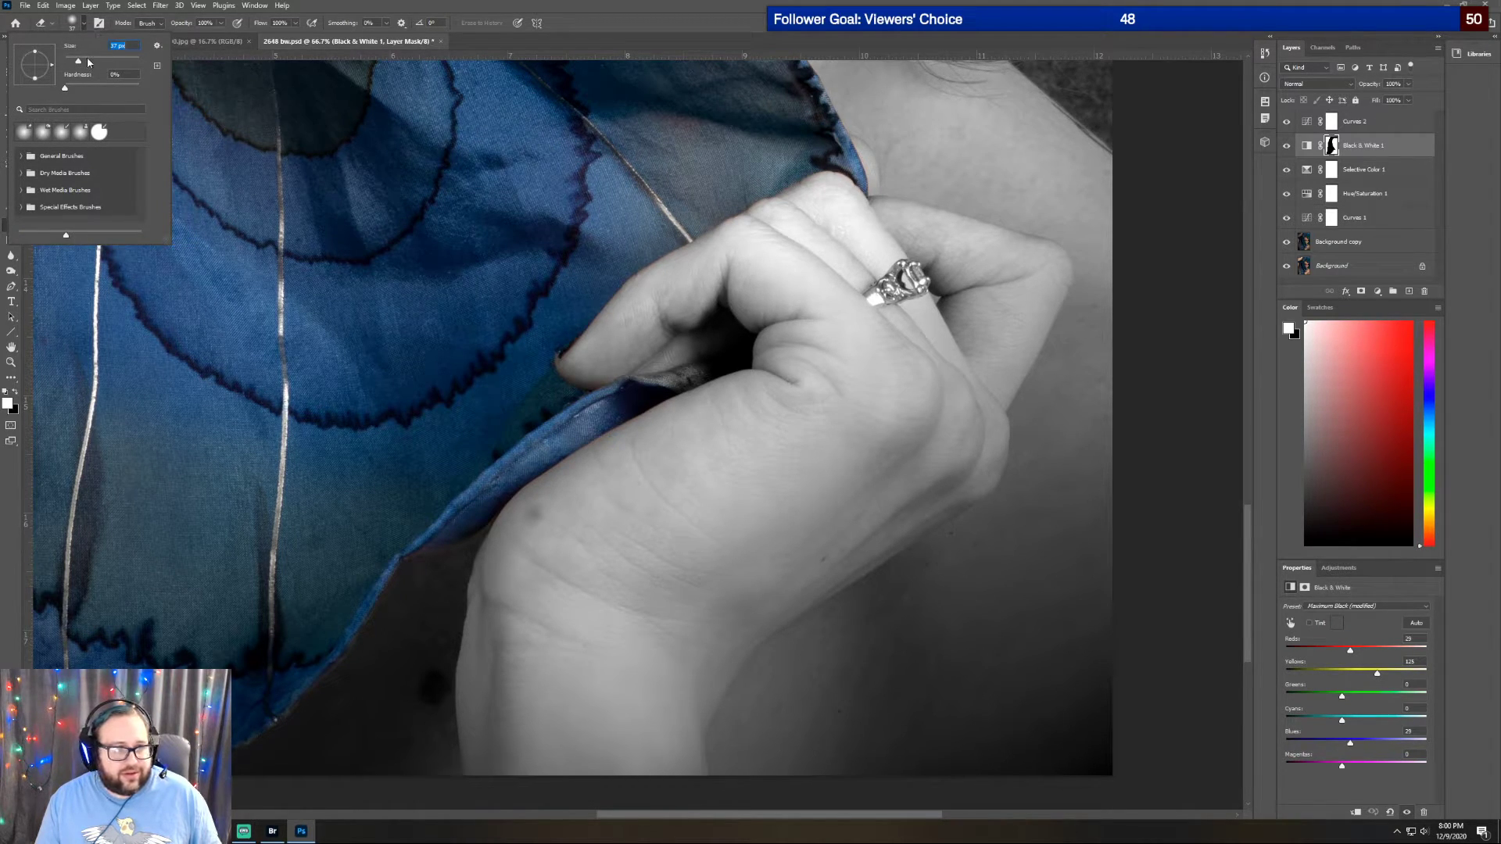
click(639, 385)
mouse_move(678, 380)
mouse_down()
mouse_move(728, 363)
mouse_move(683, 373)
mouse_up()
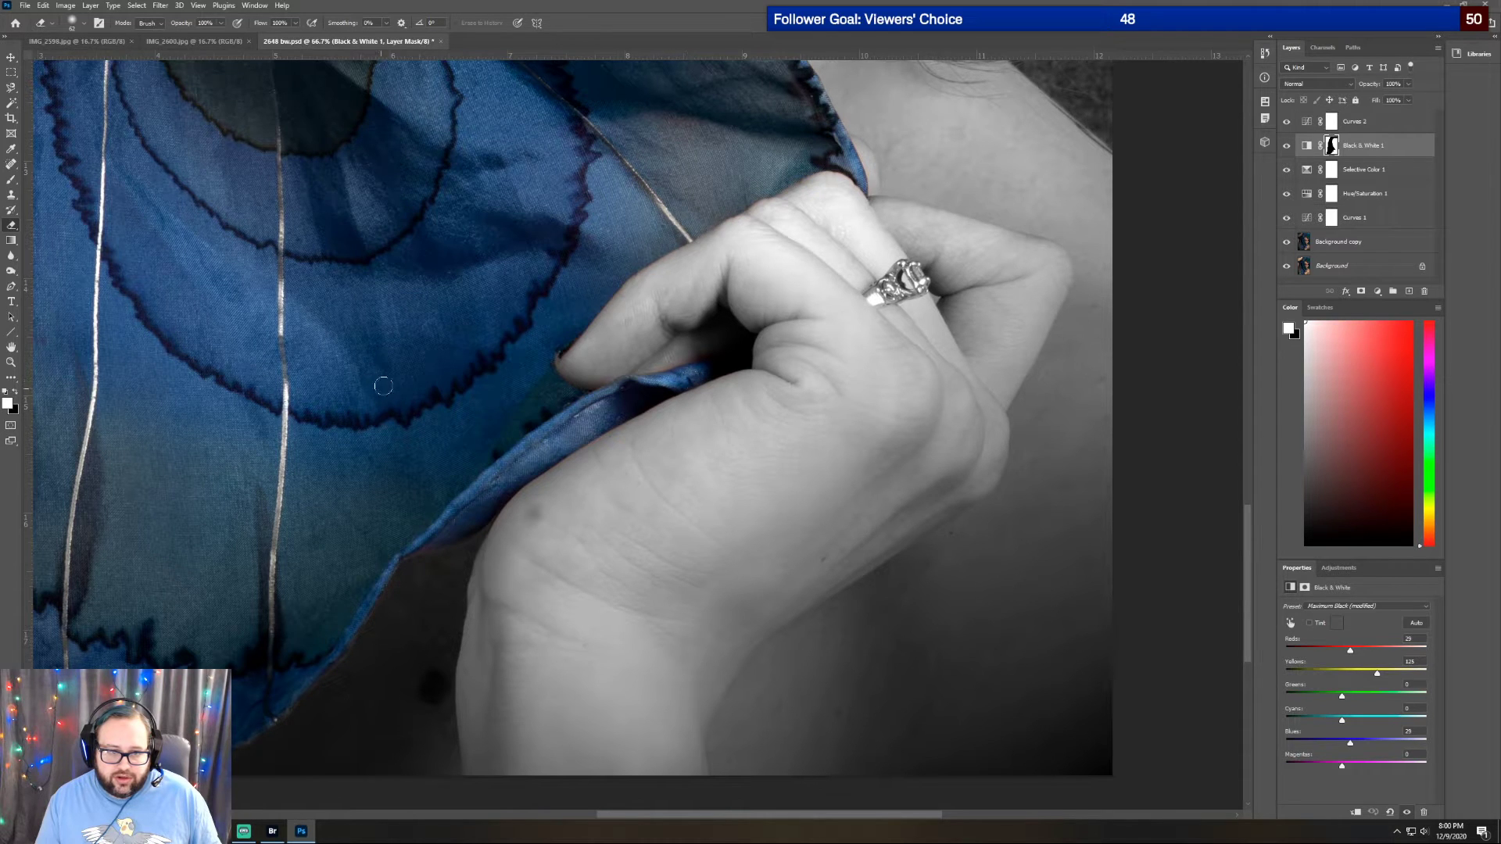
Examine the scarf's inner edge from the hand up to the hair, then the whole photo, for remaining mask errors
scroll(469, 398, up, 5)
scroll(507, 393, up, 4)
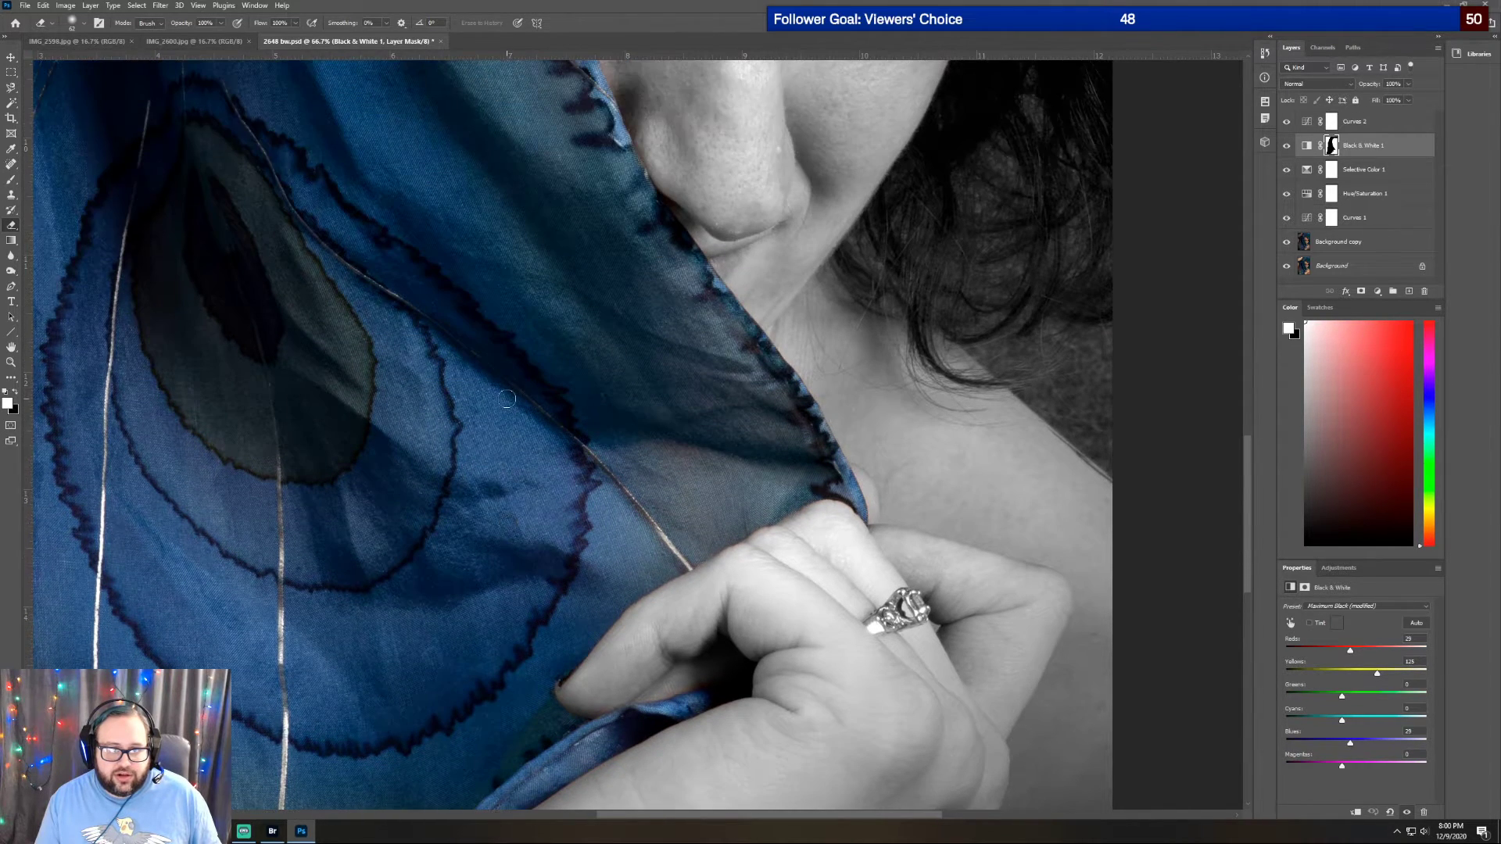
scroll(477, 334, up, 3)
scroll(477, 334, up, 5)
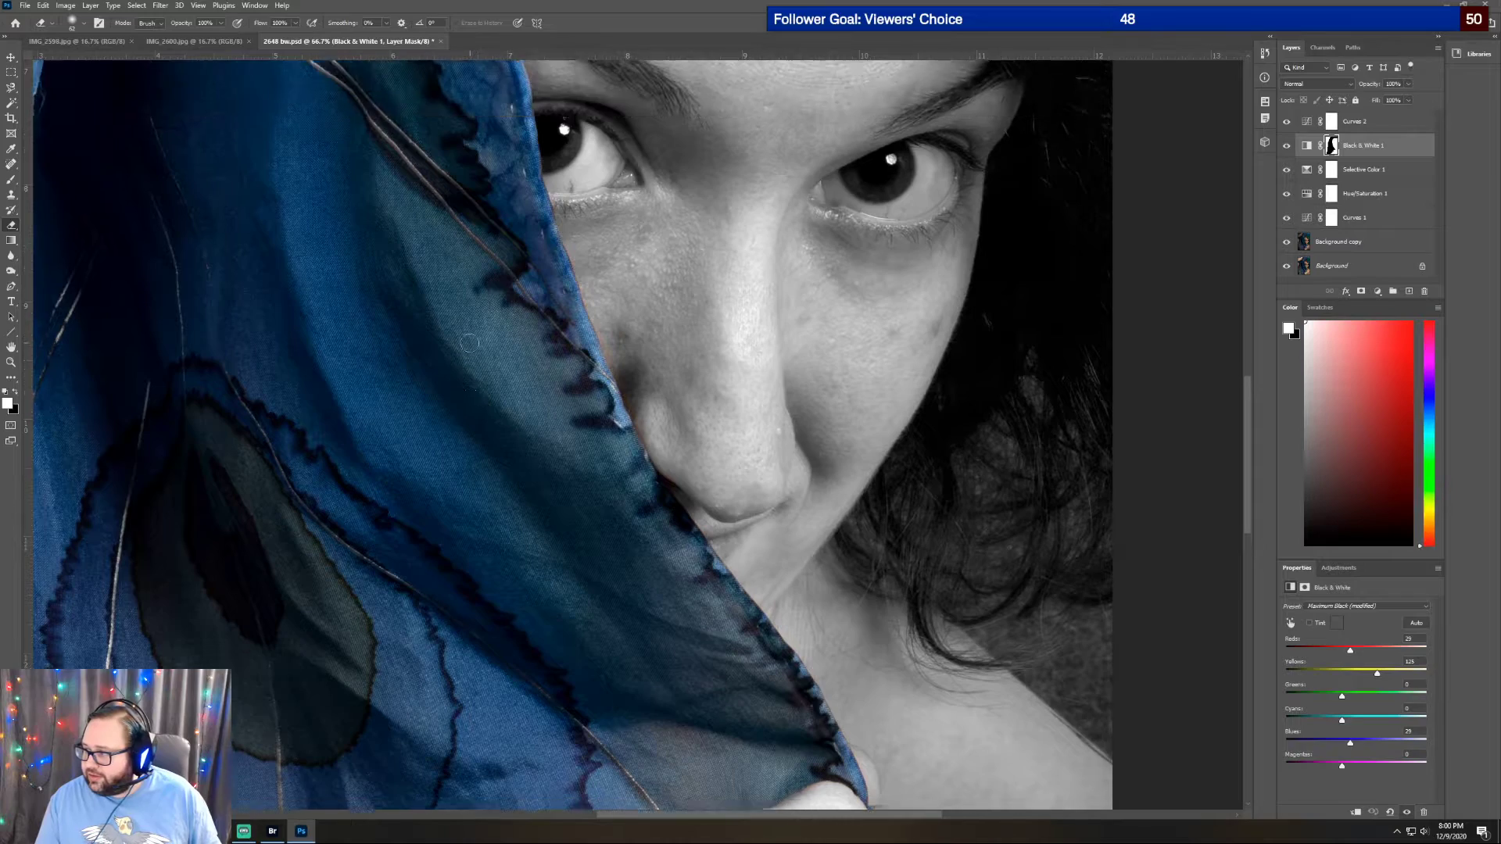
scroll(472, 383, up, 6)
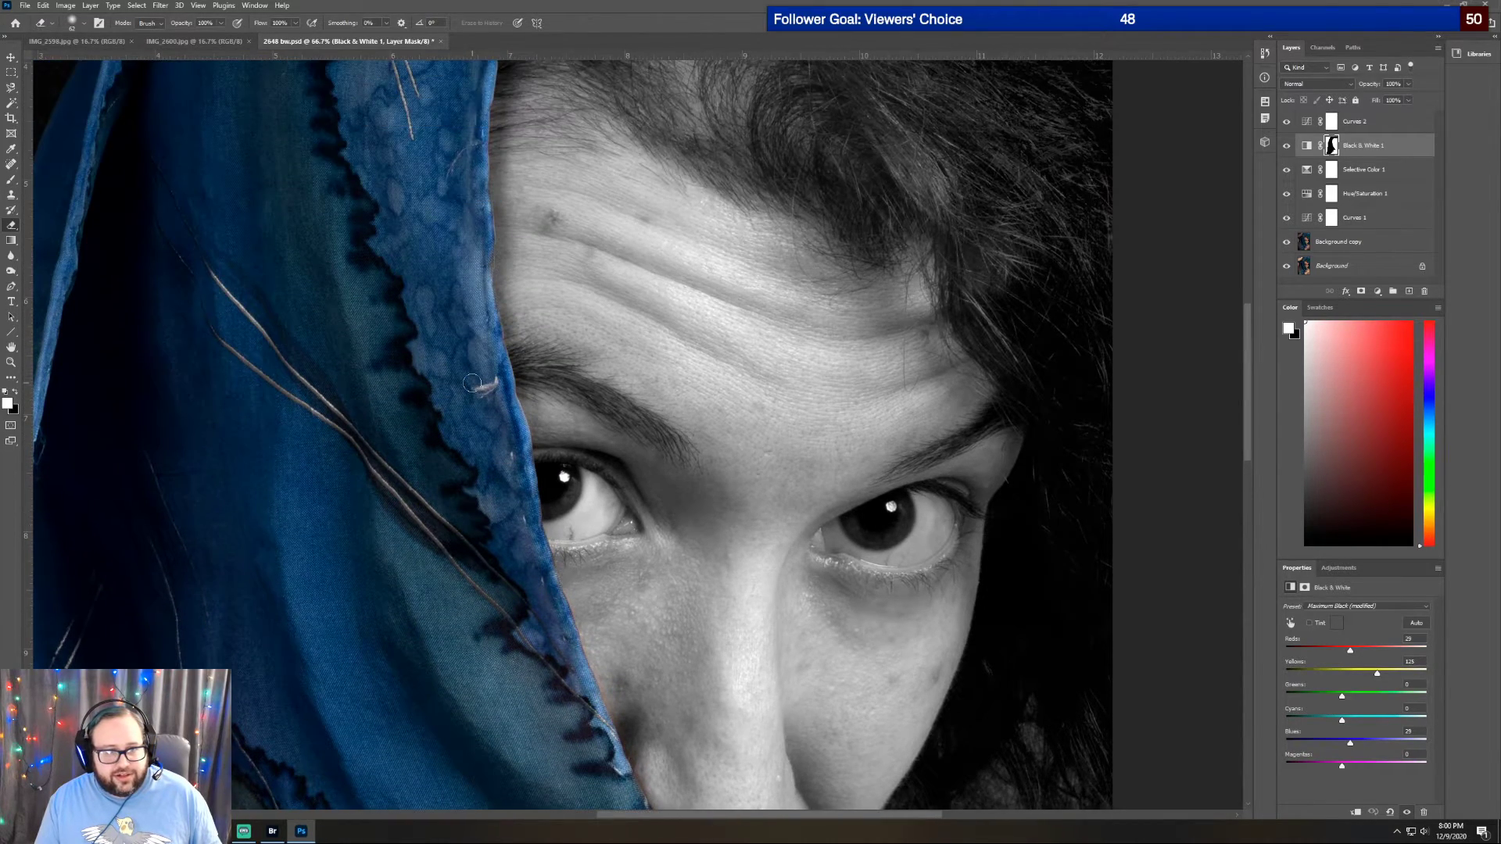
scroll(472, 383, up, 4)
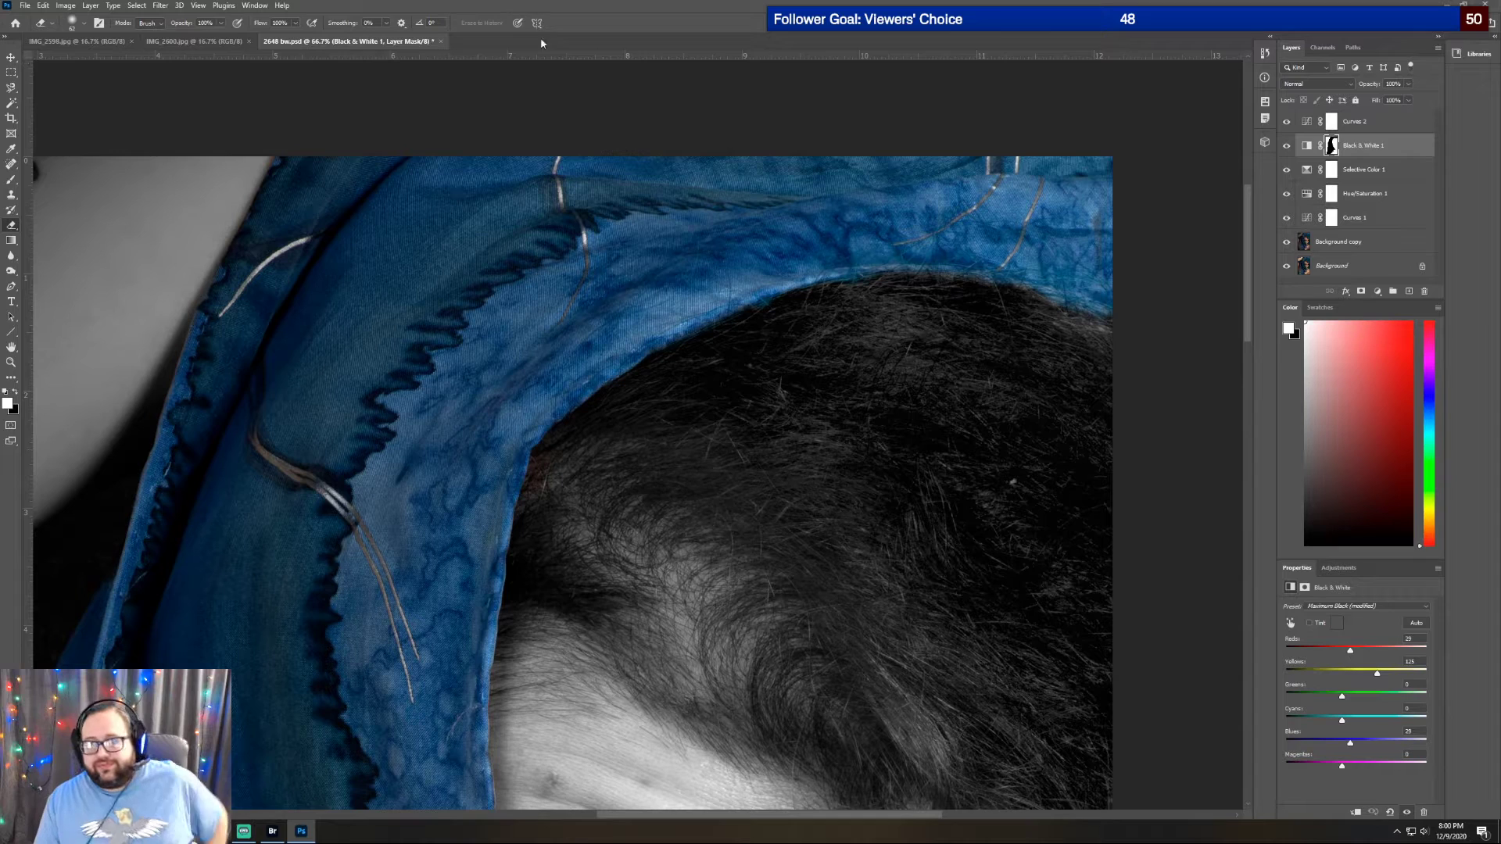
scroll(35, 117, down, 2)
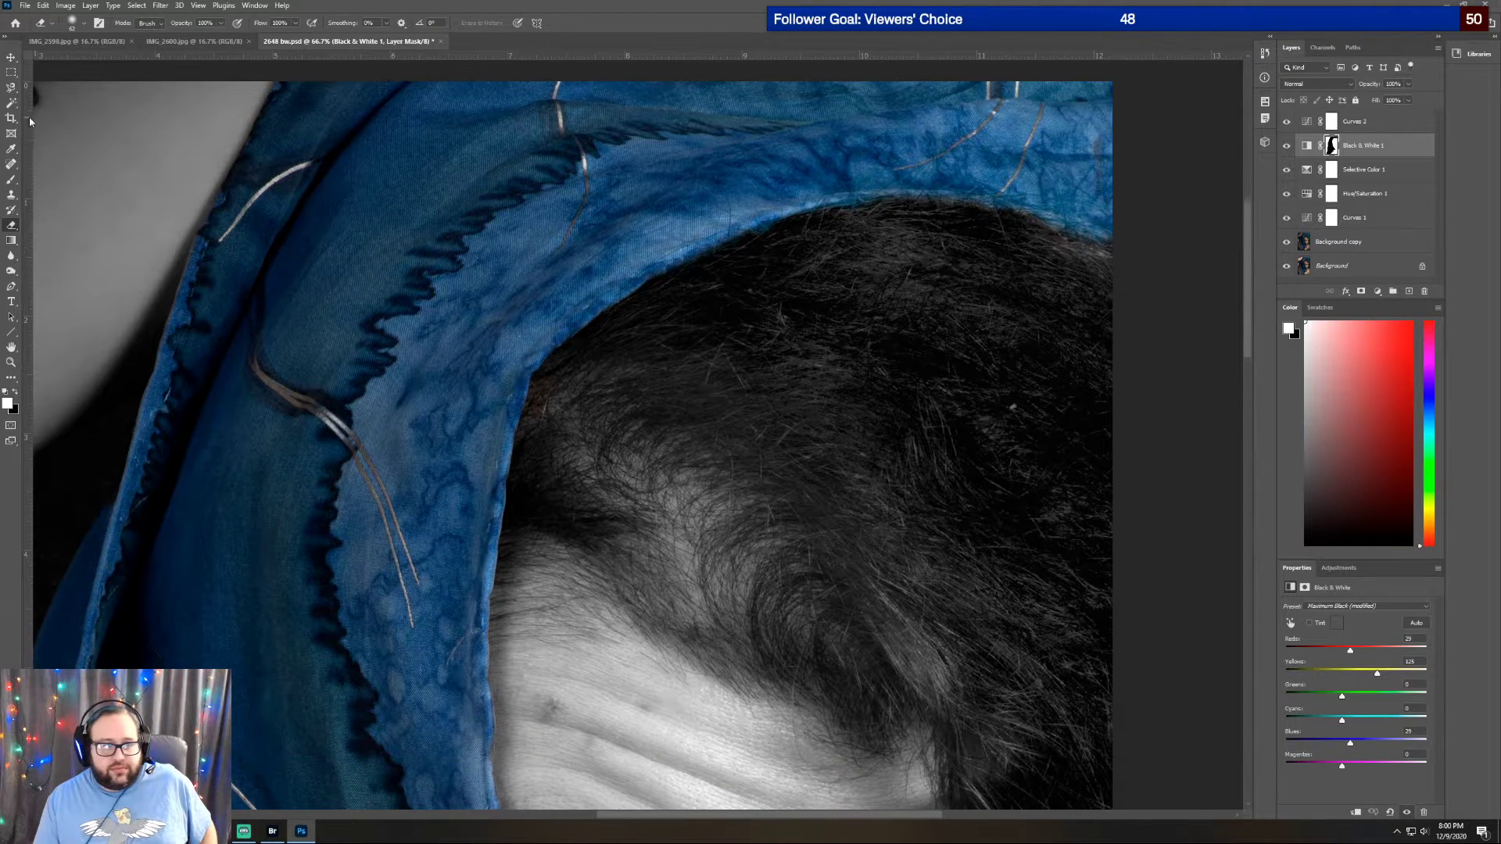
click(11, 362)
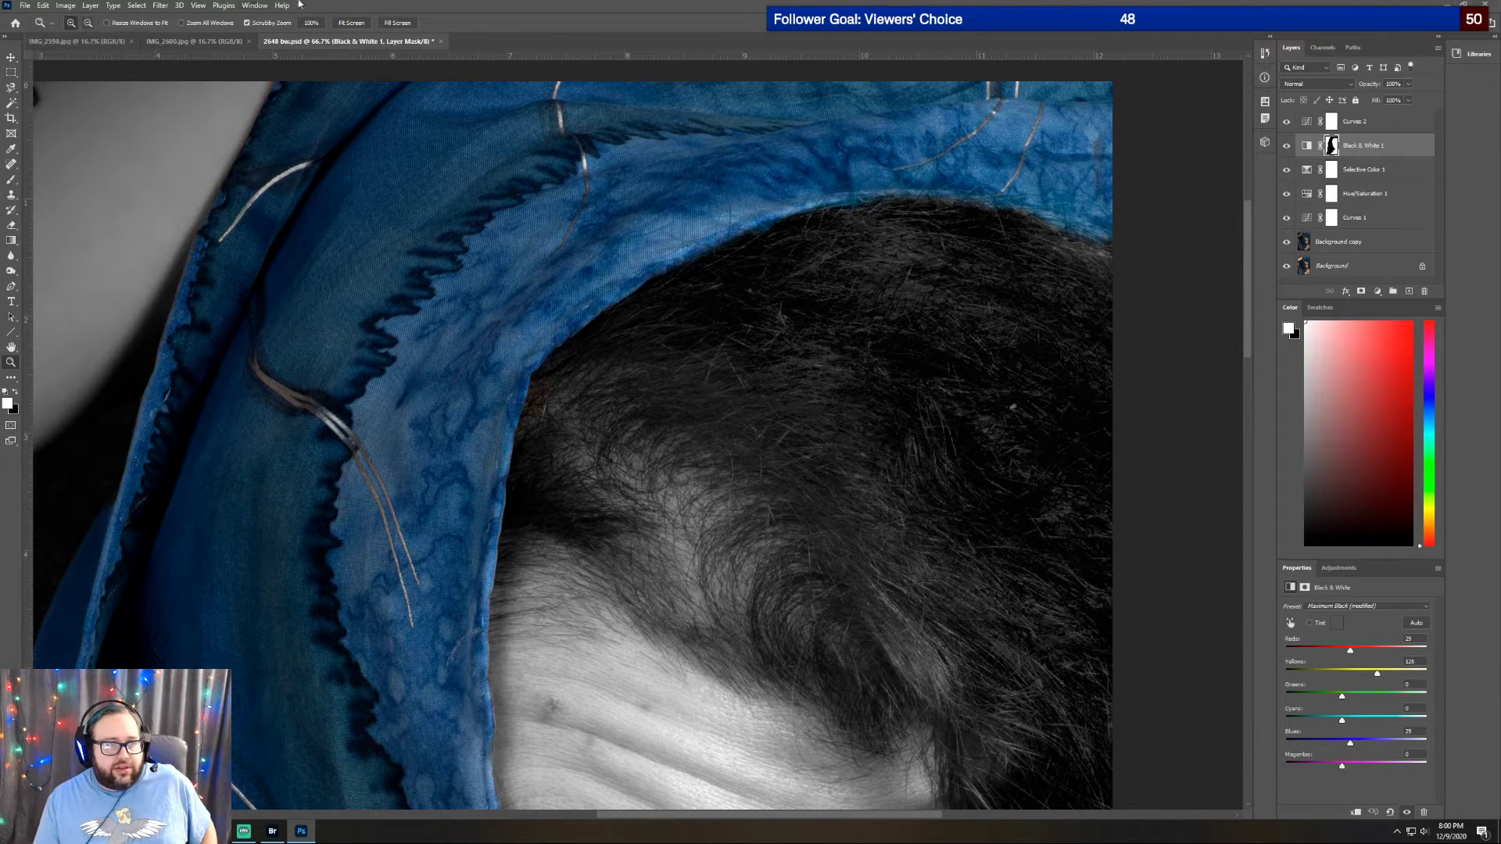
click(346, 22)
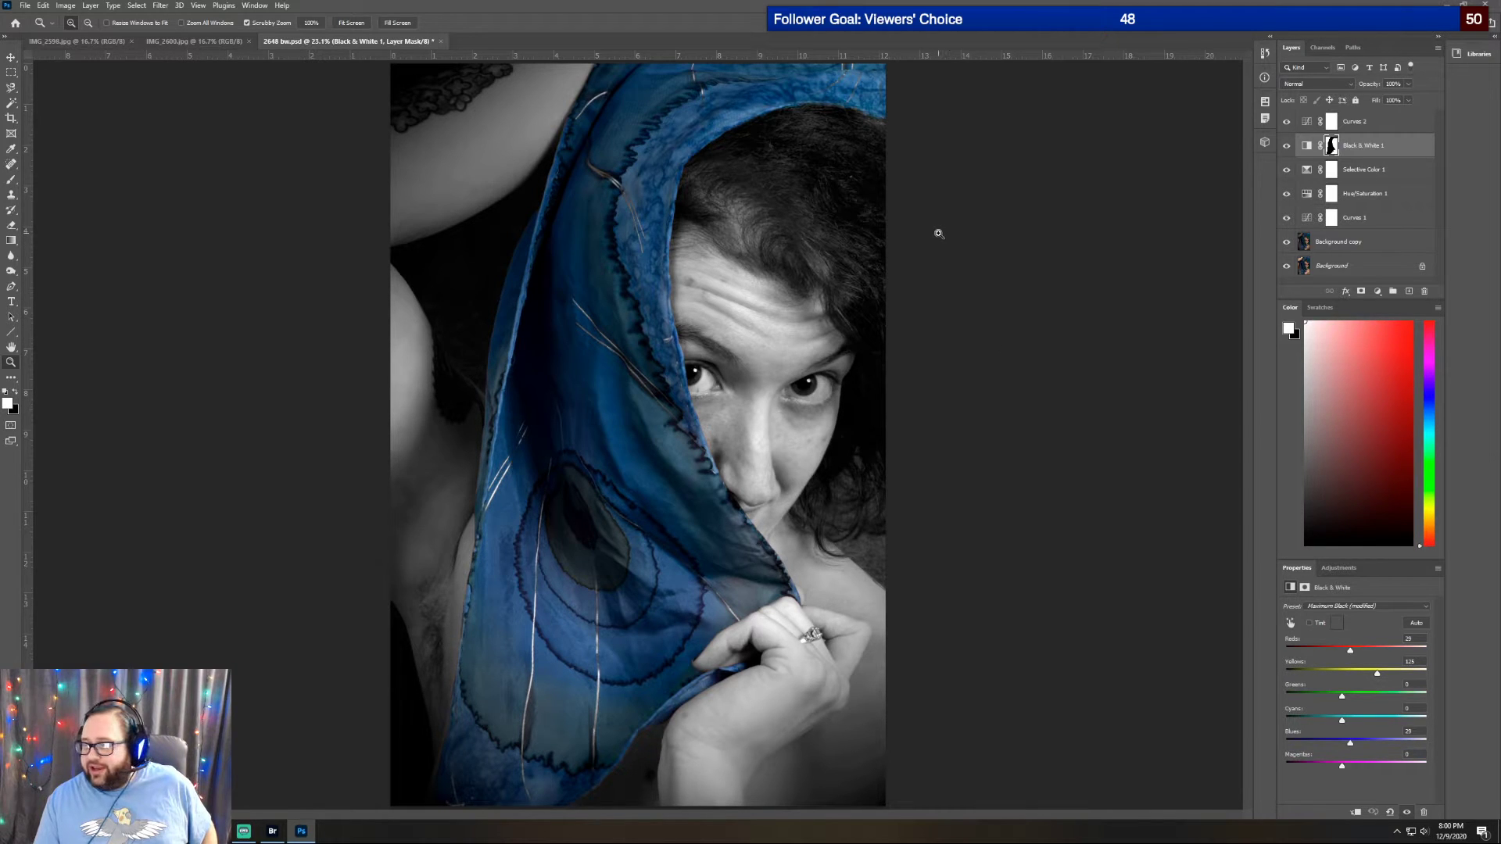
Save the image as the PSD "2648 selective color" in the Stream folder with maximum compatibility, and close it
click(22, 6)
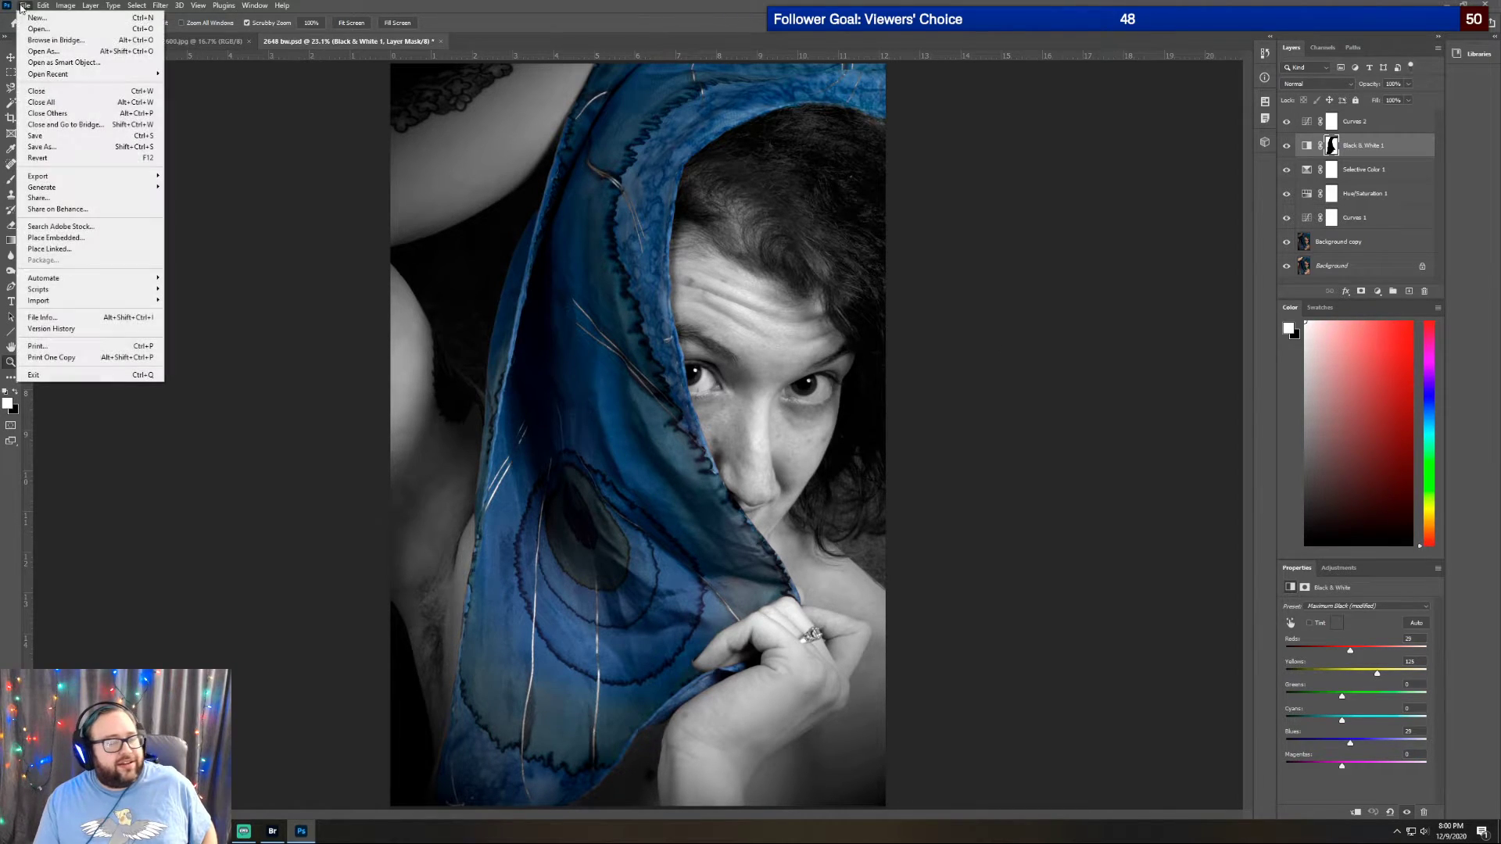
click(56, 149)
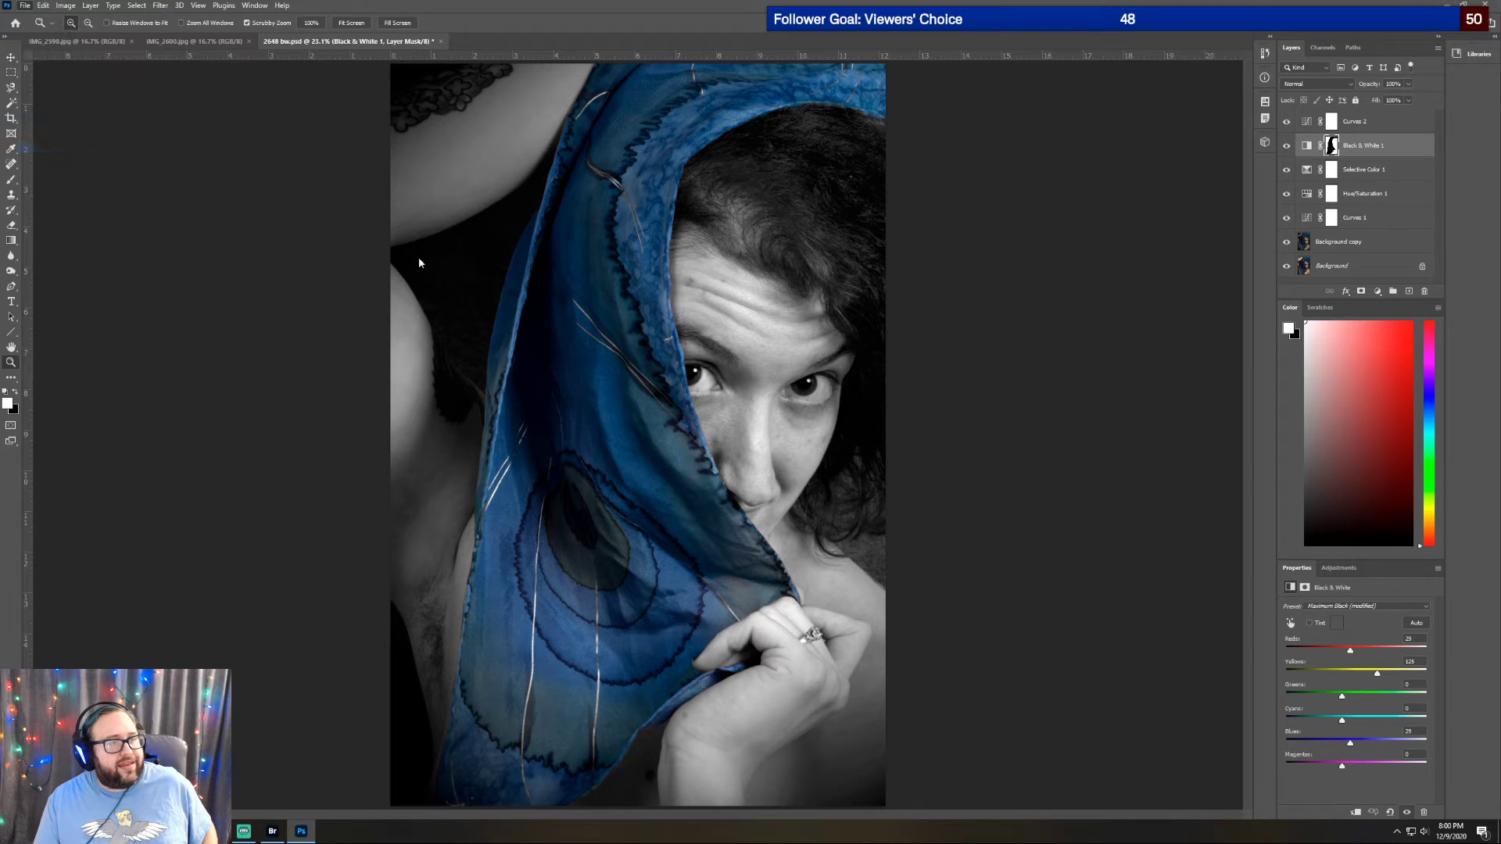
drag(81, 360, 98, 360)
click(113, 360)
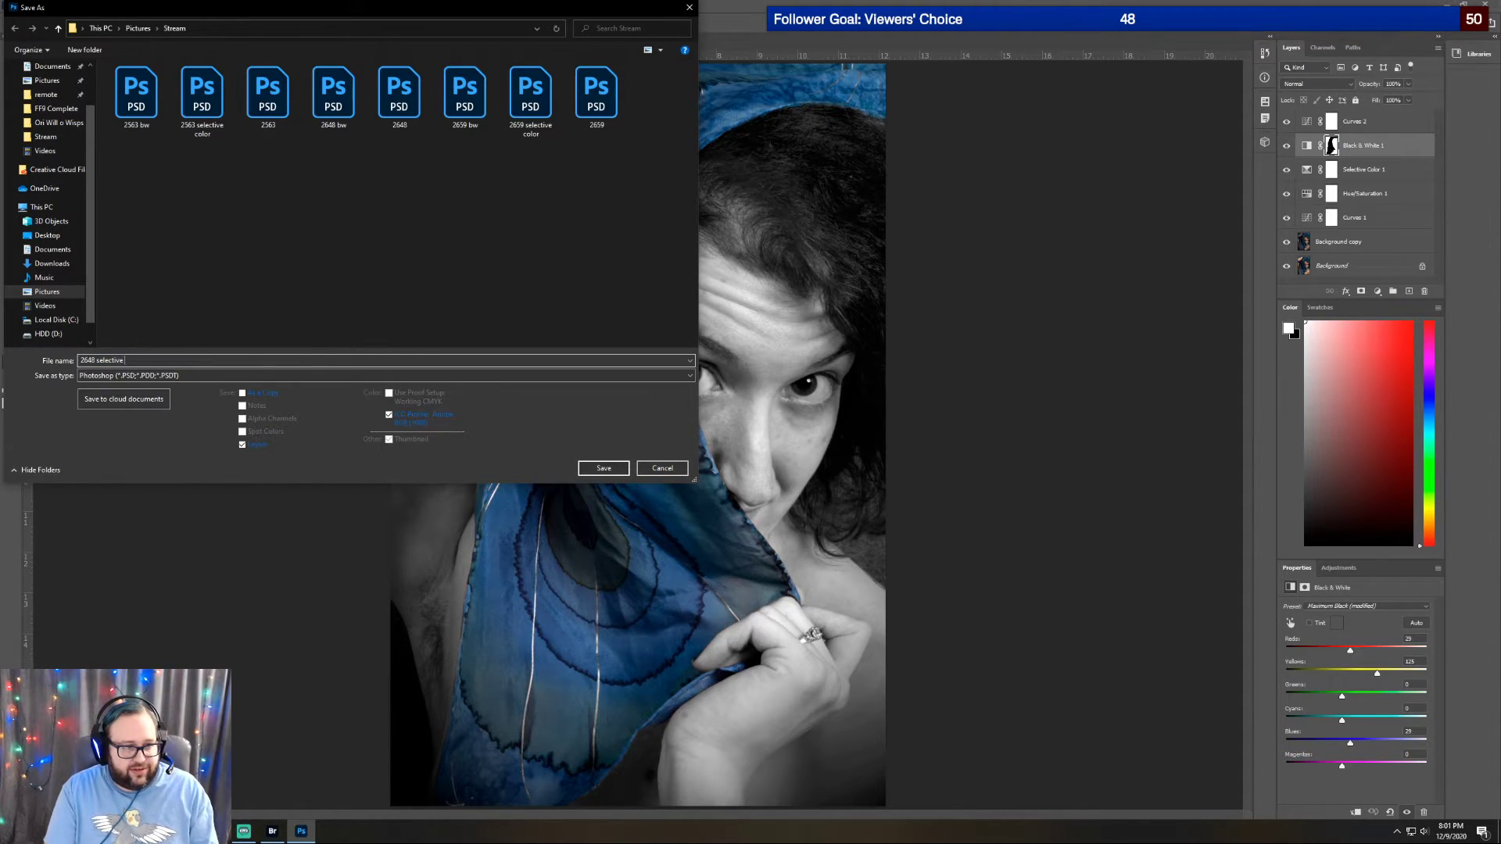
key(Return)
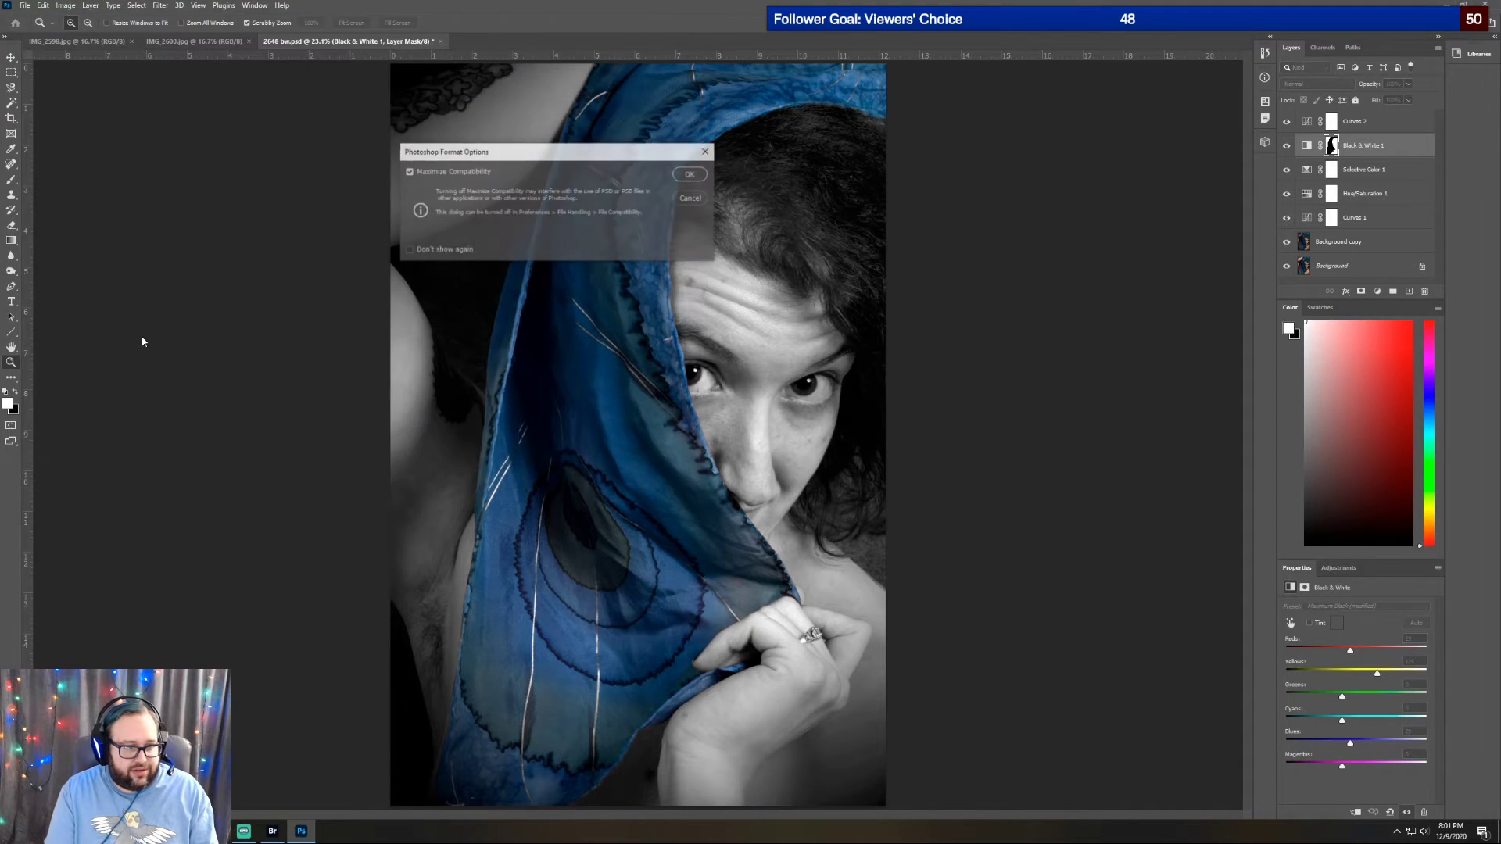
key(Return)
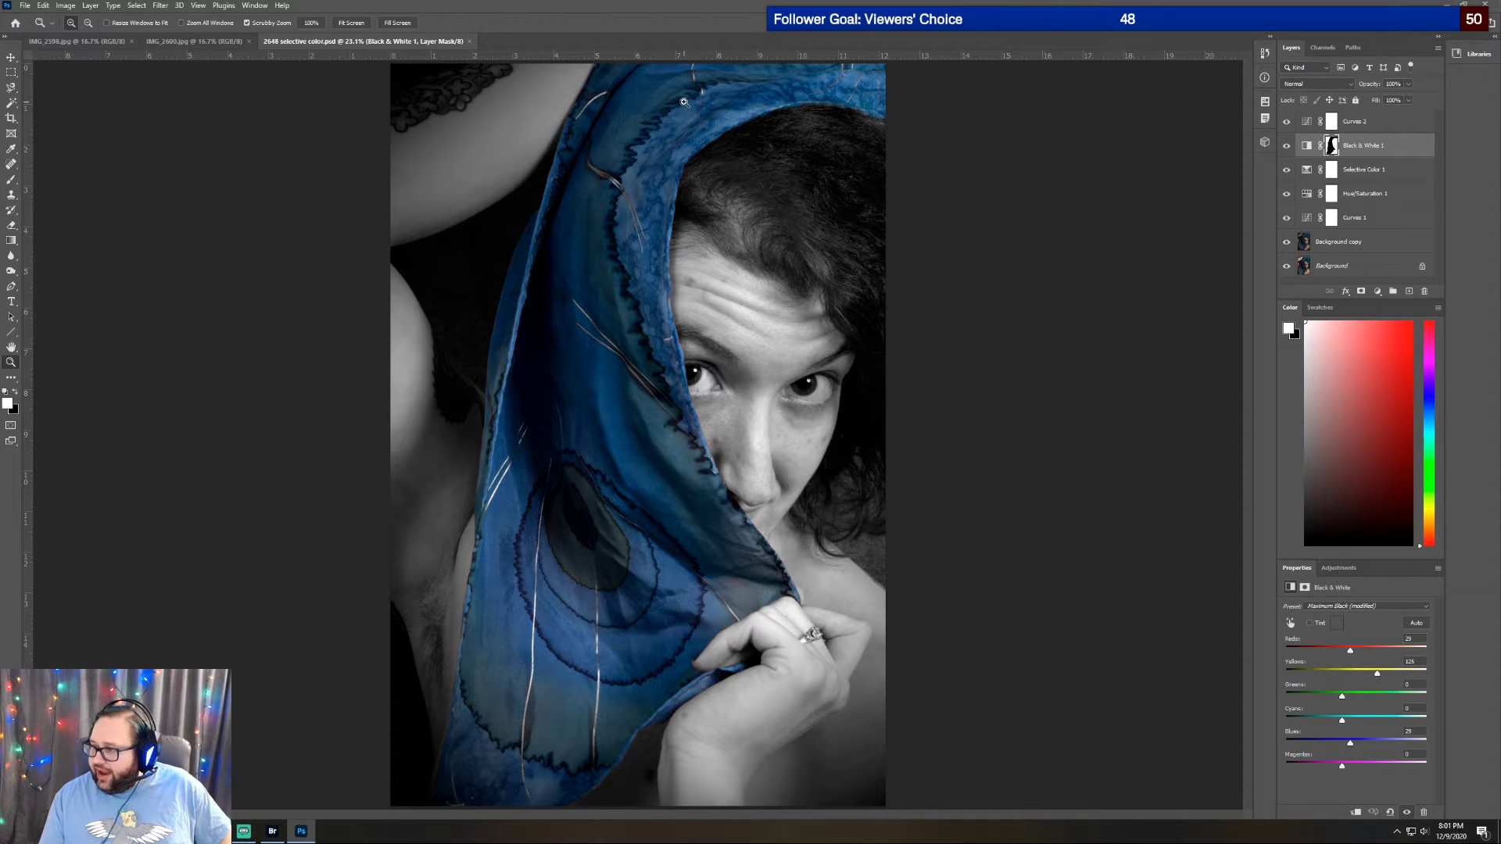
click(470, 43)
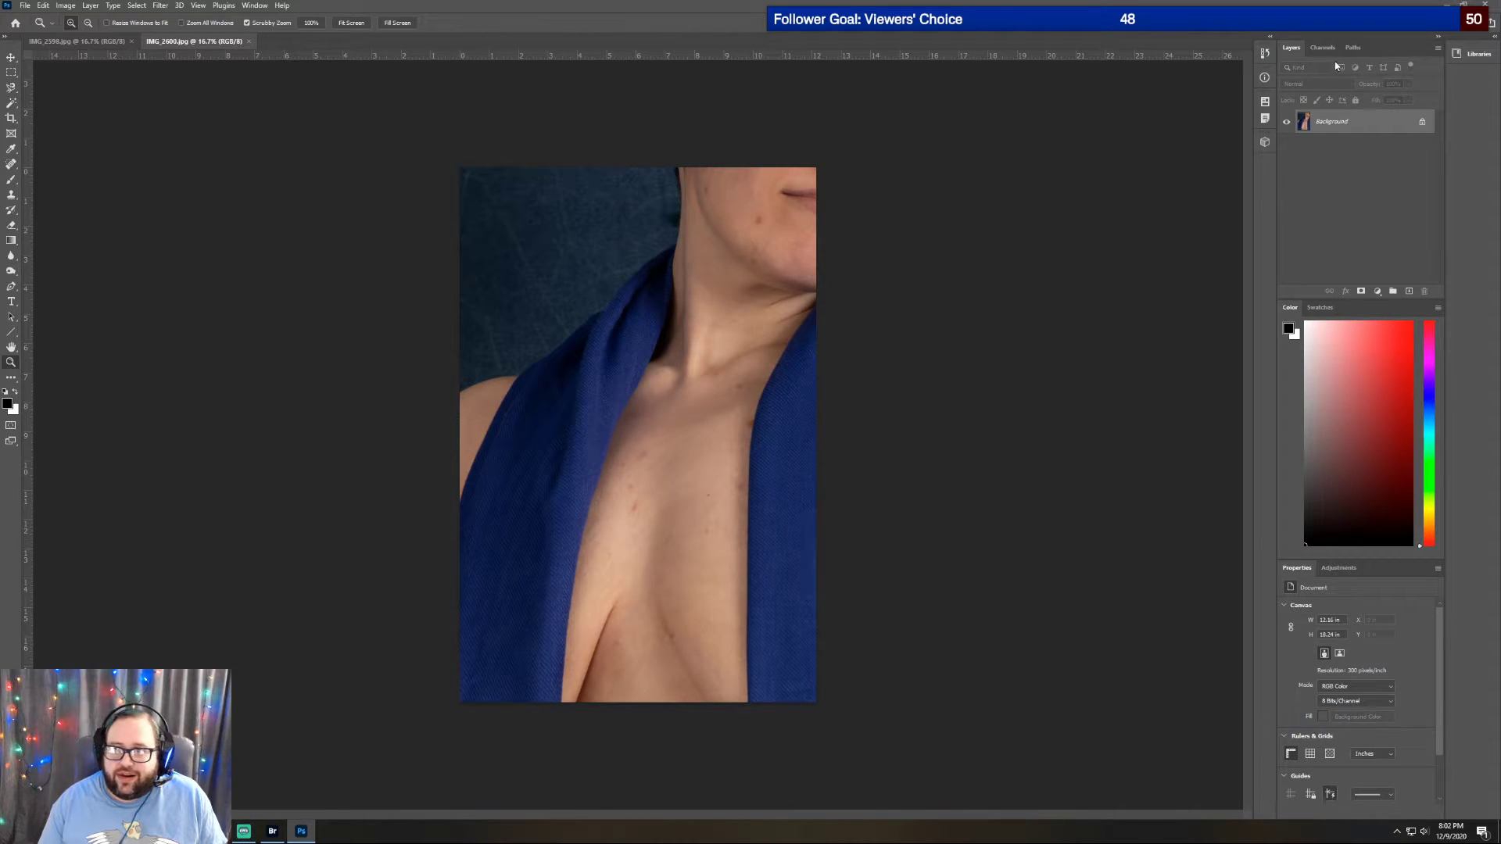
Duplicate the Background layer of IMG_2600.jpg as "Background copy"
click(1339, 569)
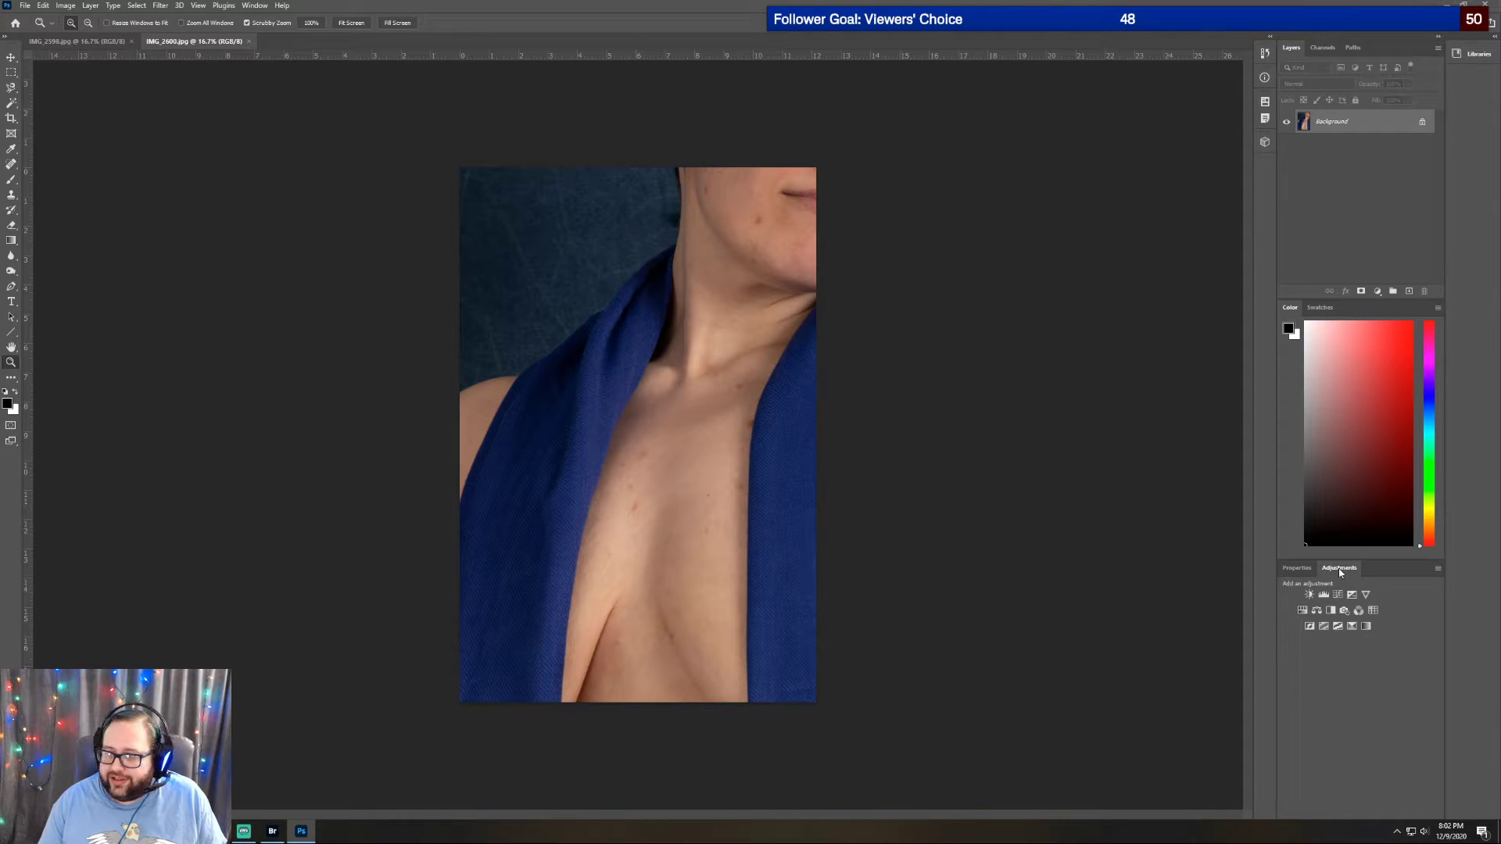
right_click(1353, 123)
click(1407, 153)
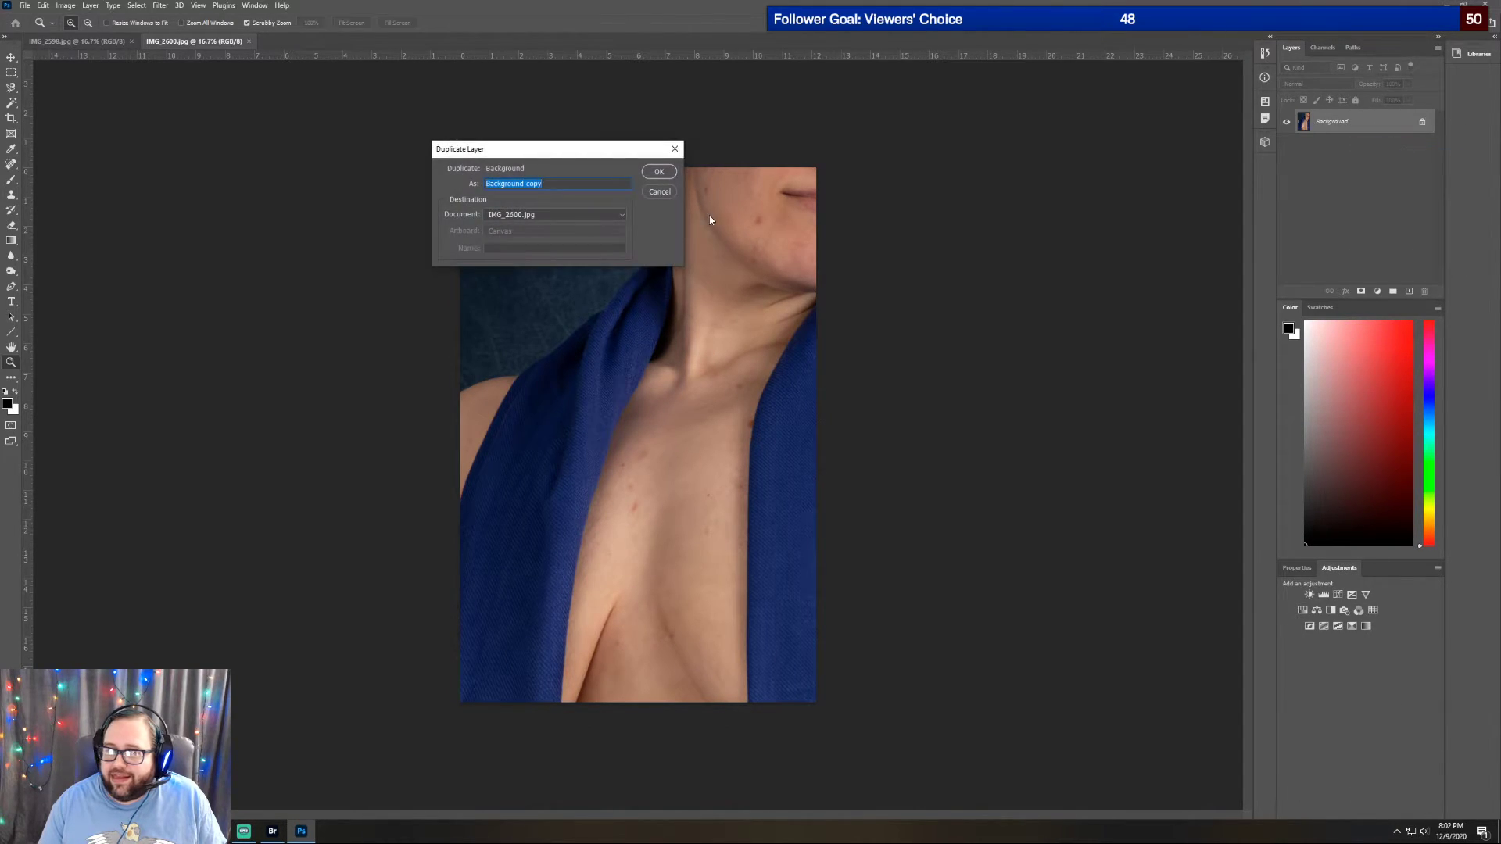
click(659, 173)
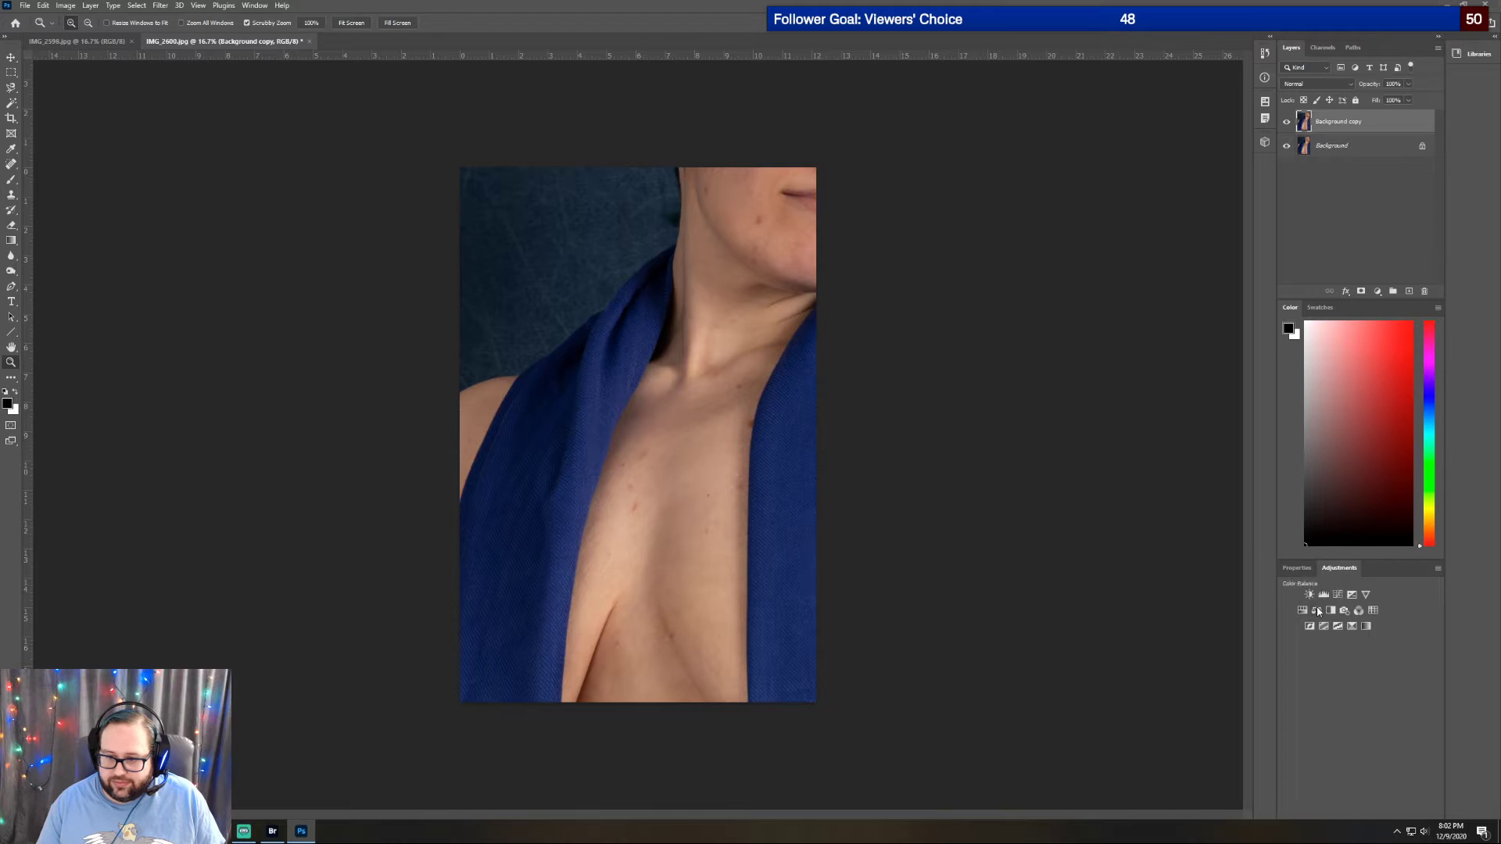
Add a Curves adjustment and brighten the photo by moving the white point's input to about 216, keeping the black point at 0
click(1338, 595)
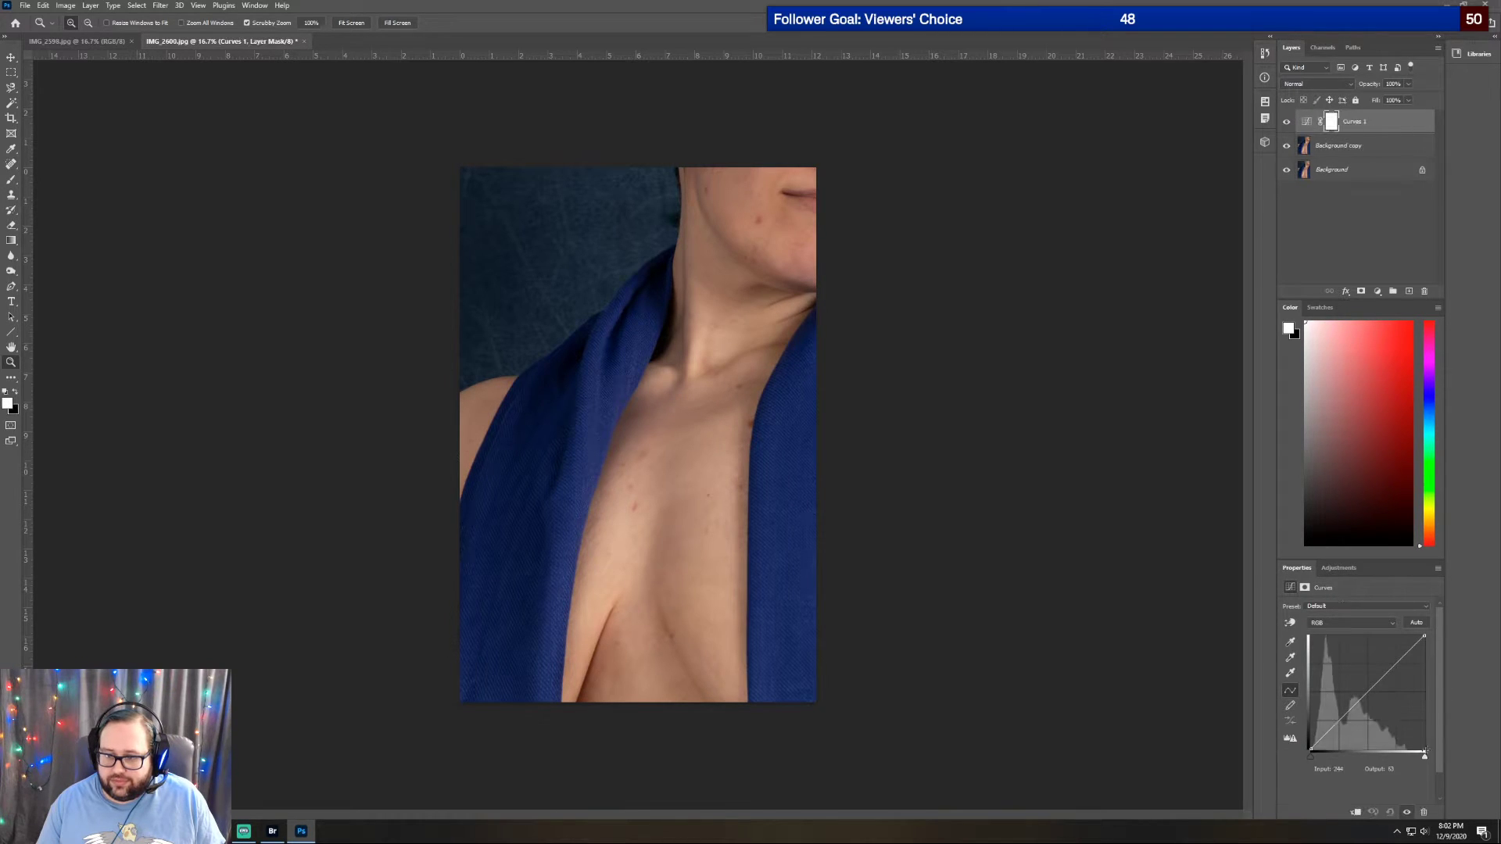
drag(1425, 758, 1408, 759)
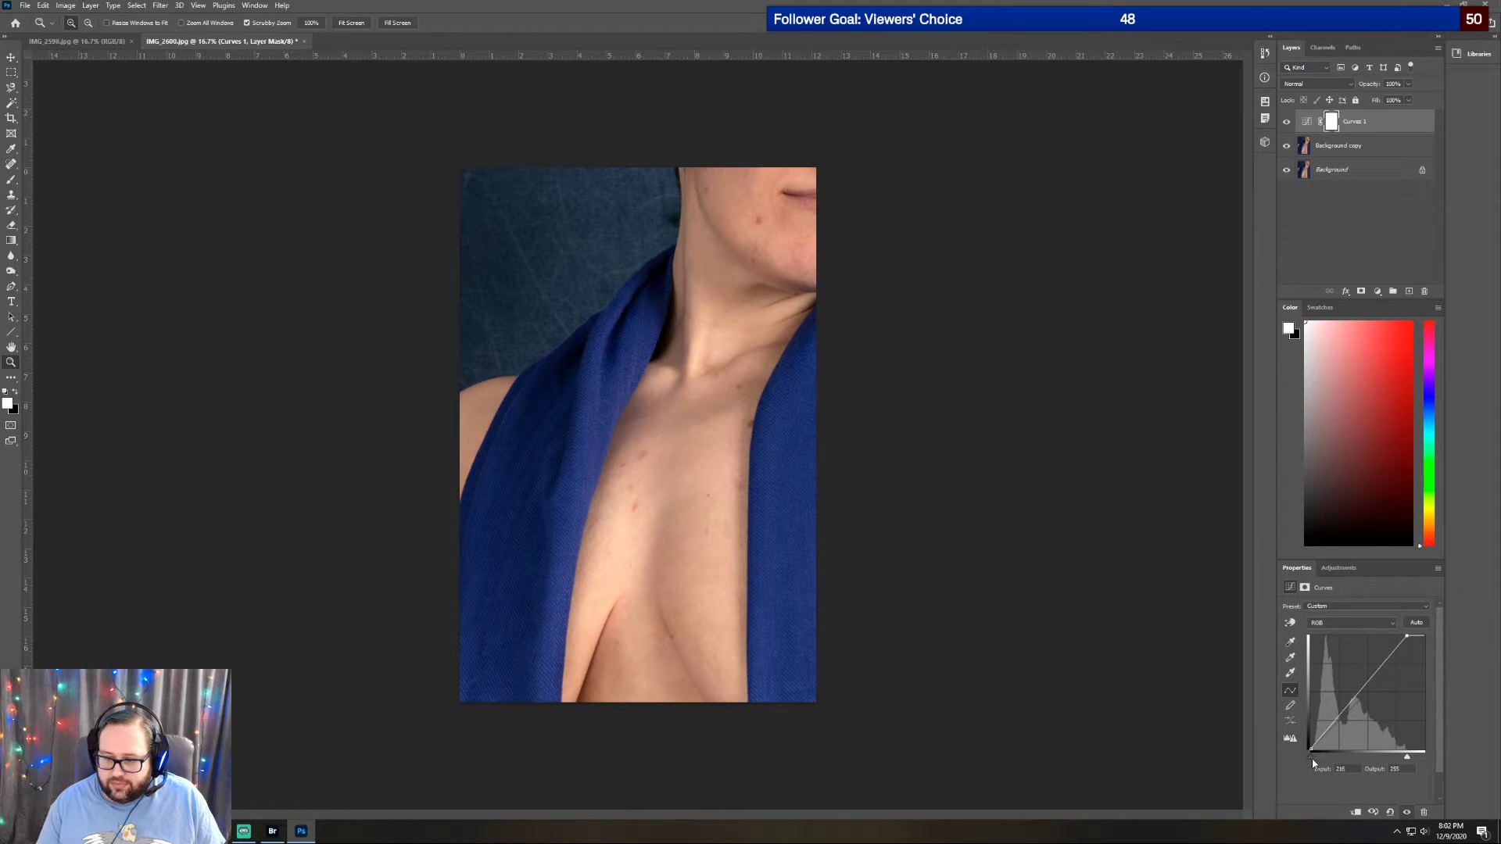
drag(1311, 758, 1301, 759)
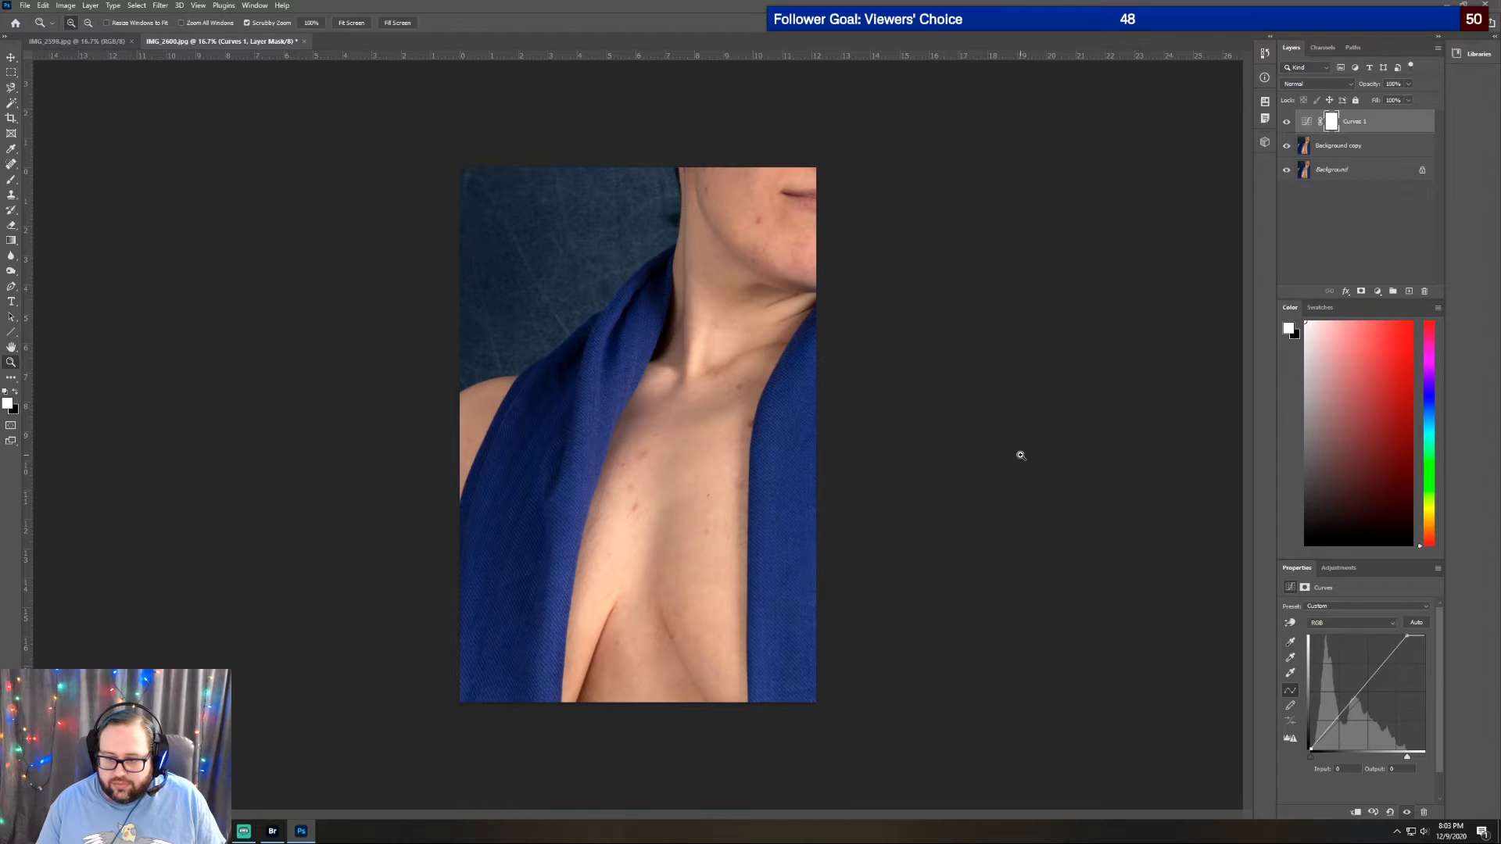
Add a Hue/Saturation adjustment with master saturation at -20 and compare the photo with and without it
click(1348, 565)
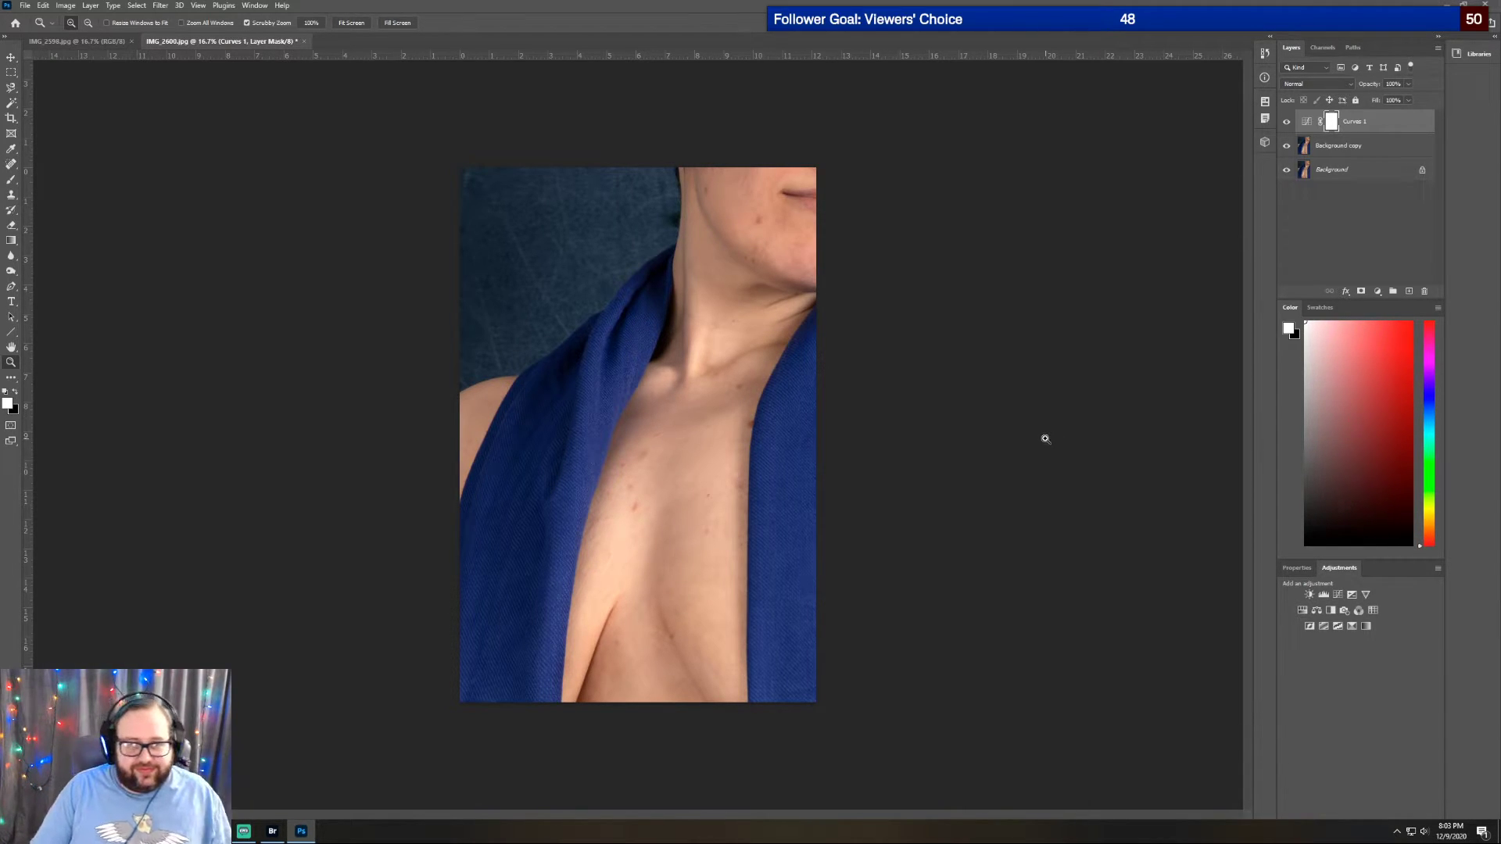
click(1302, 611)
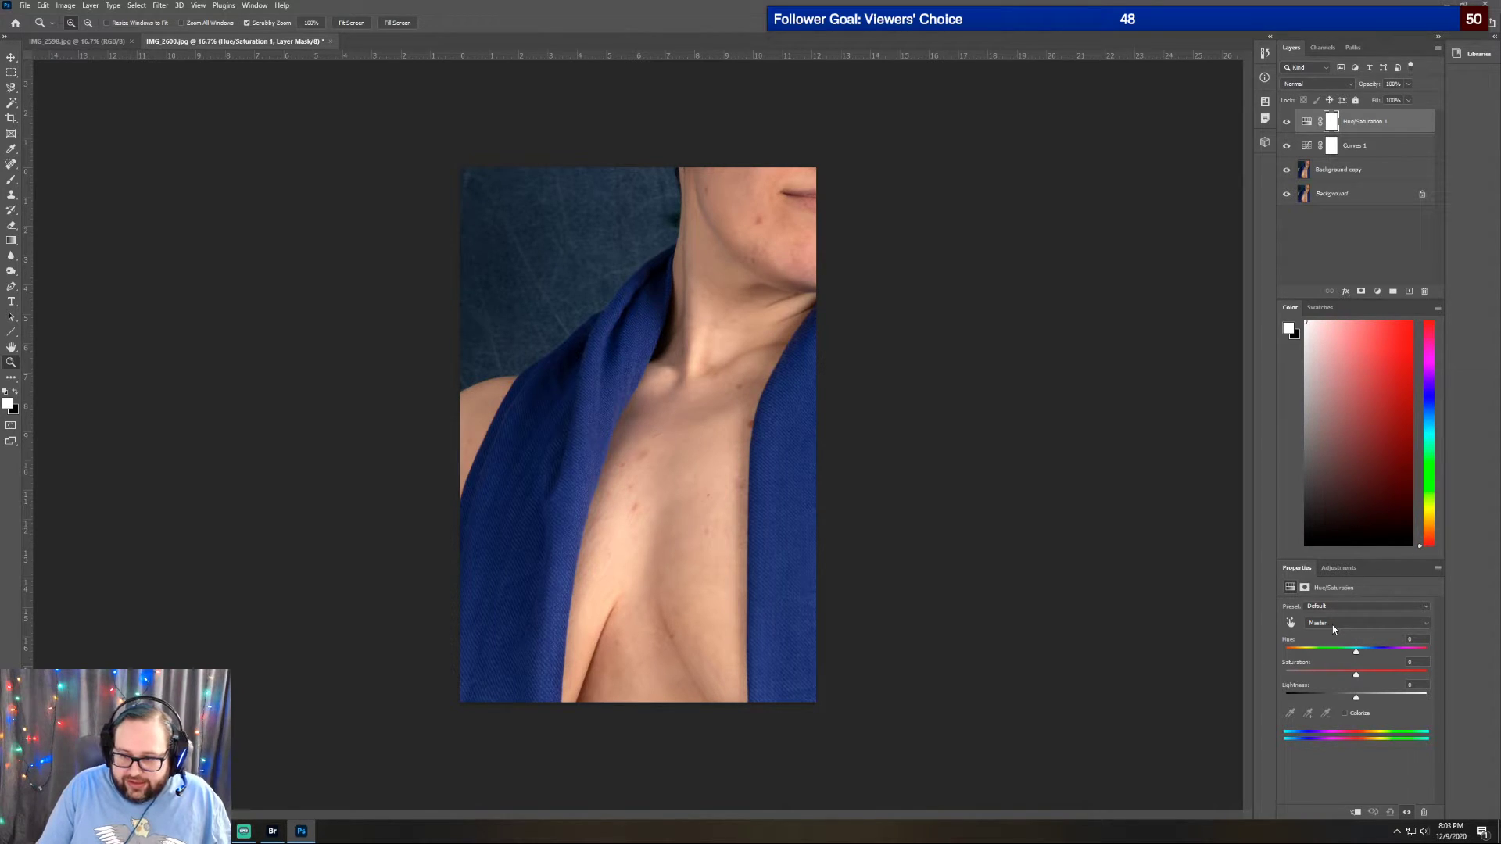
drag(1357, 674, 1343, 676)
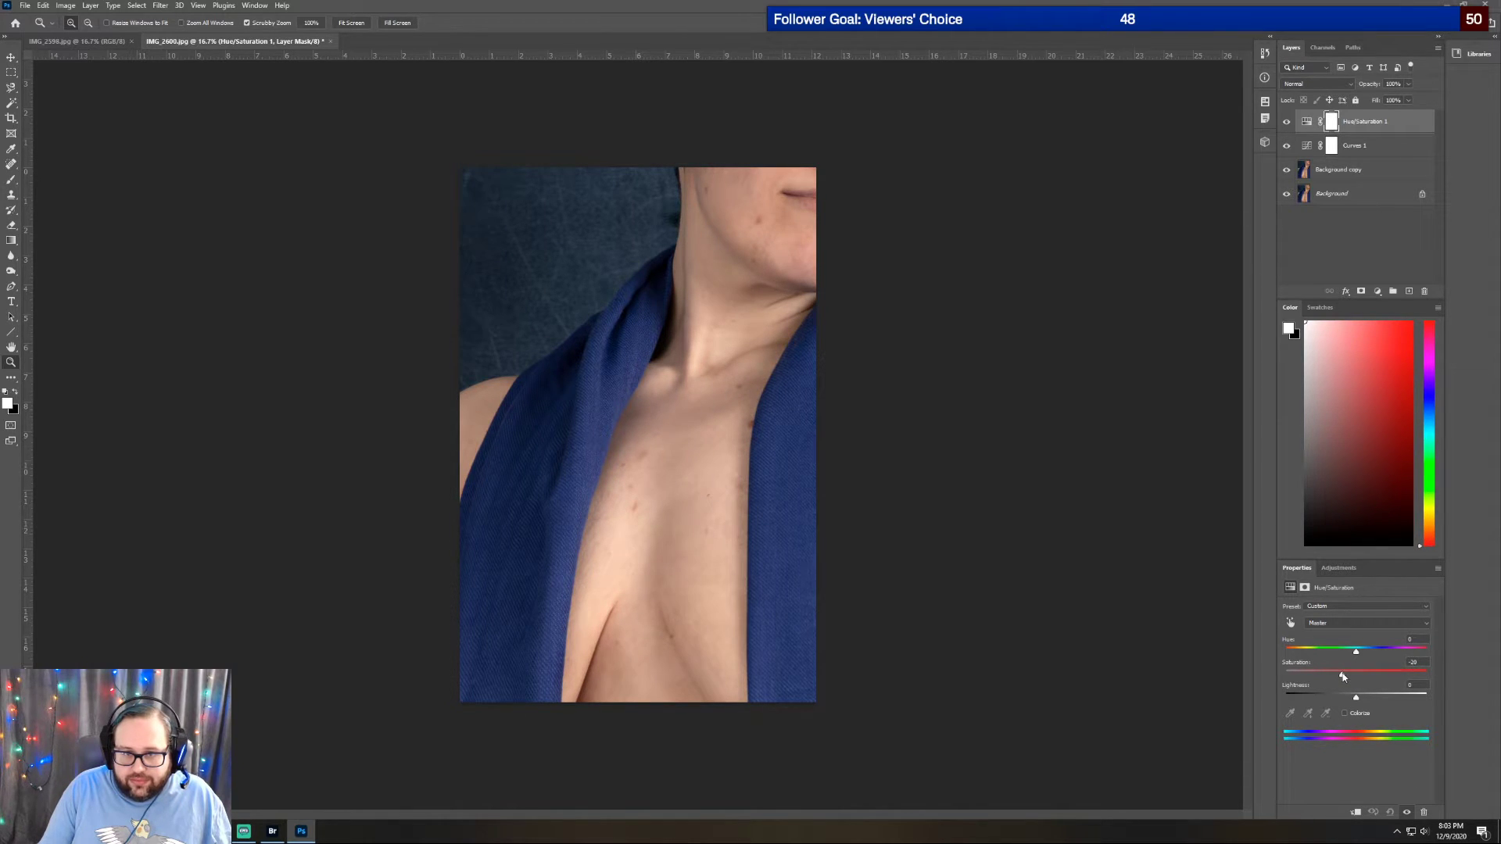
click(1289, 126)
click(1289, 126)
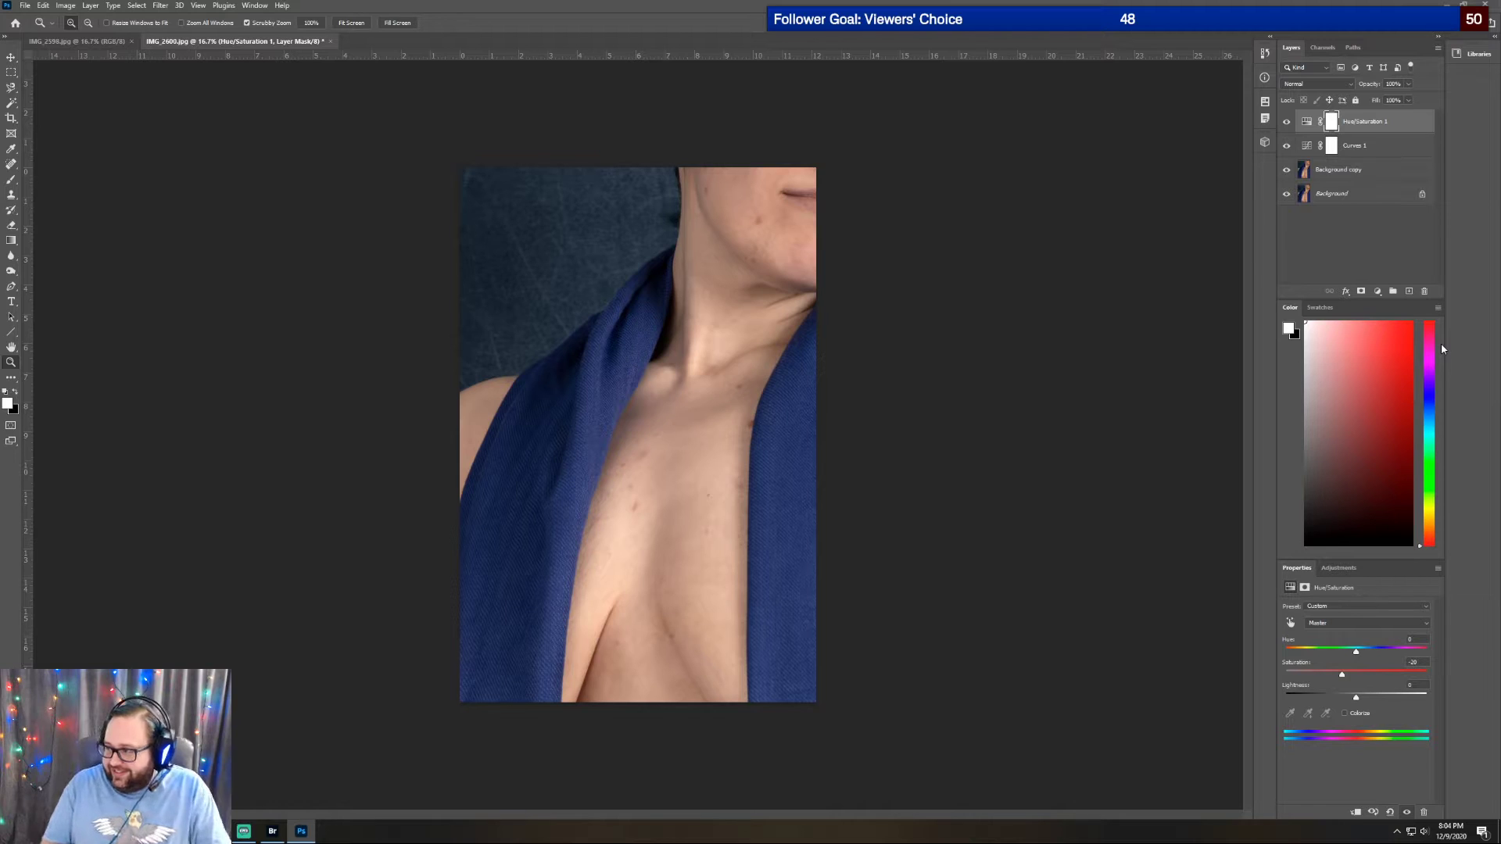
Set the saturation of the Blues to +30 in the Hue/Saturation adjustment to intensify the scarf
click(1334, 625)
click(1335, 677)
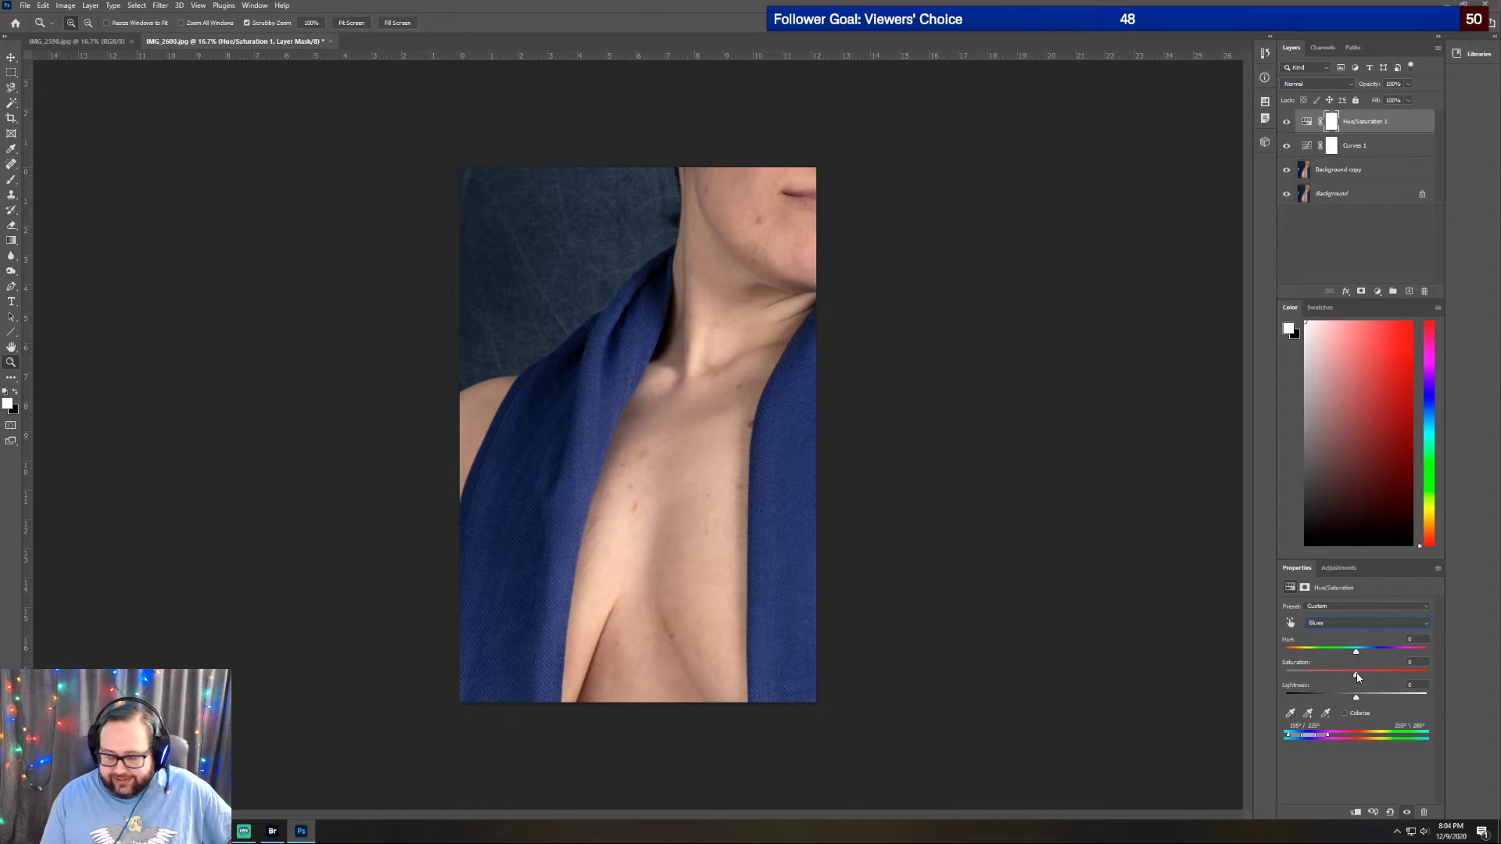
drag(1364, 676, 1230, 695)
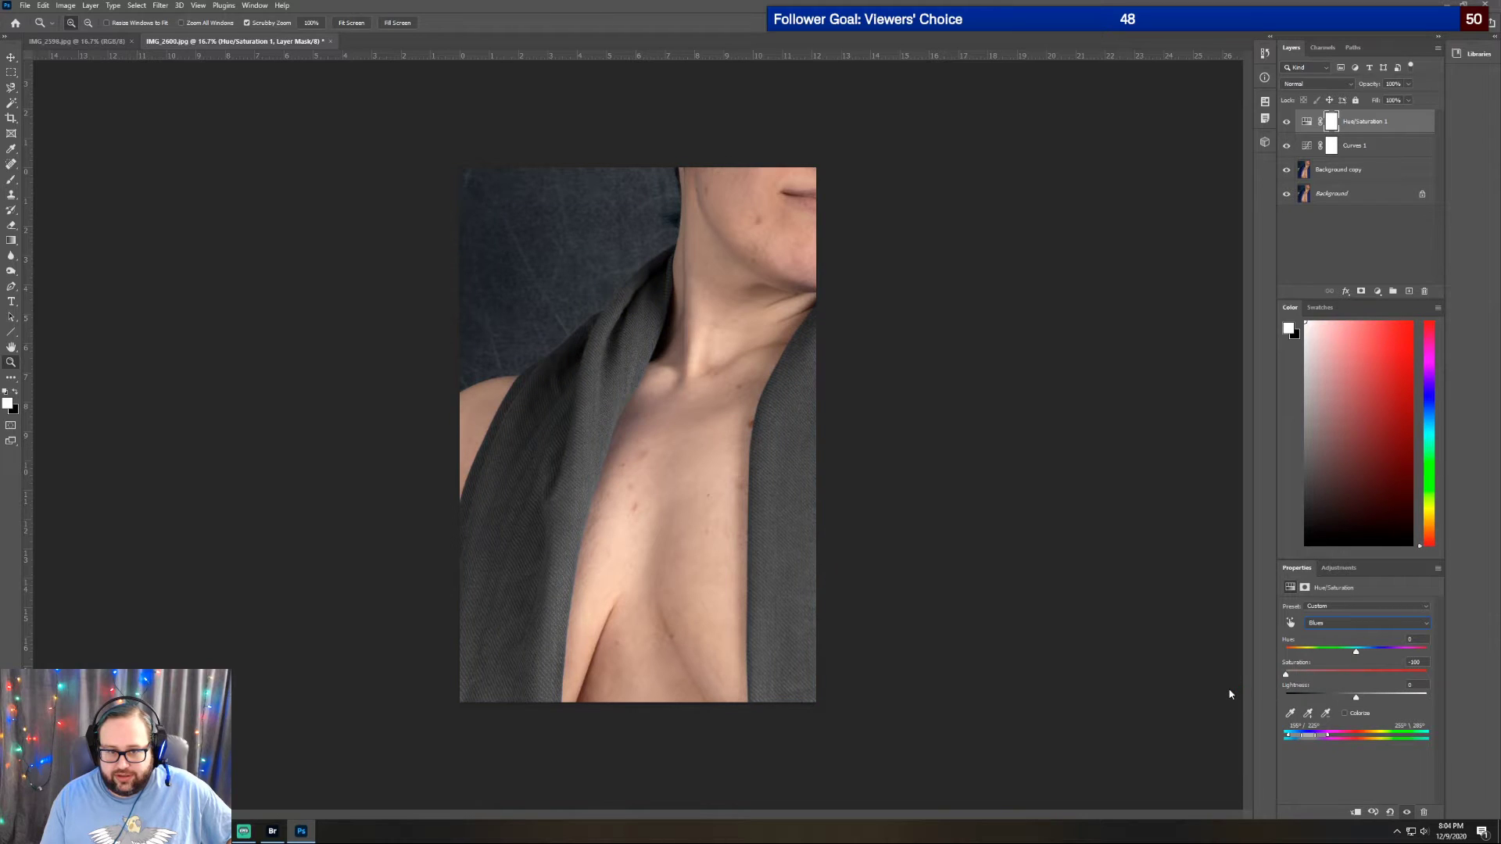
drag(1286, 674, 1377, 684)
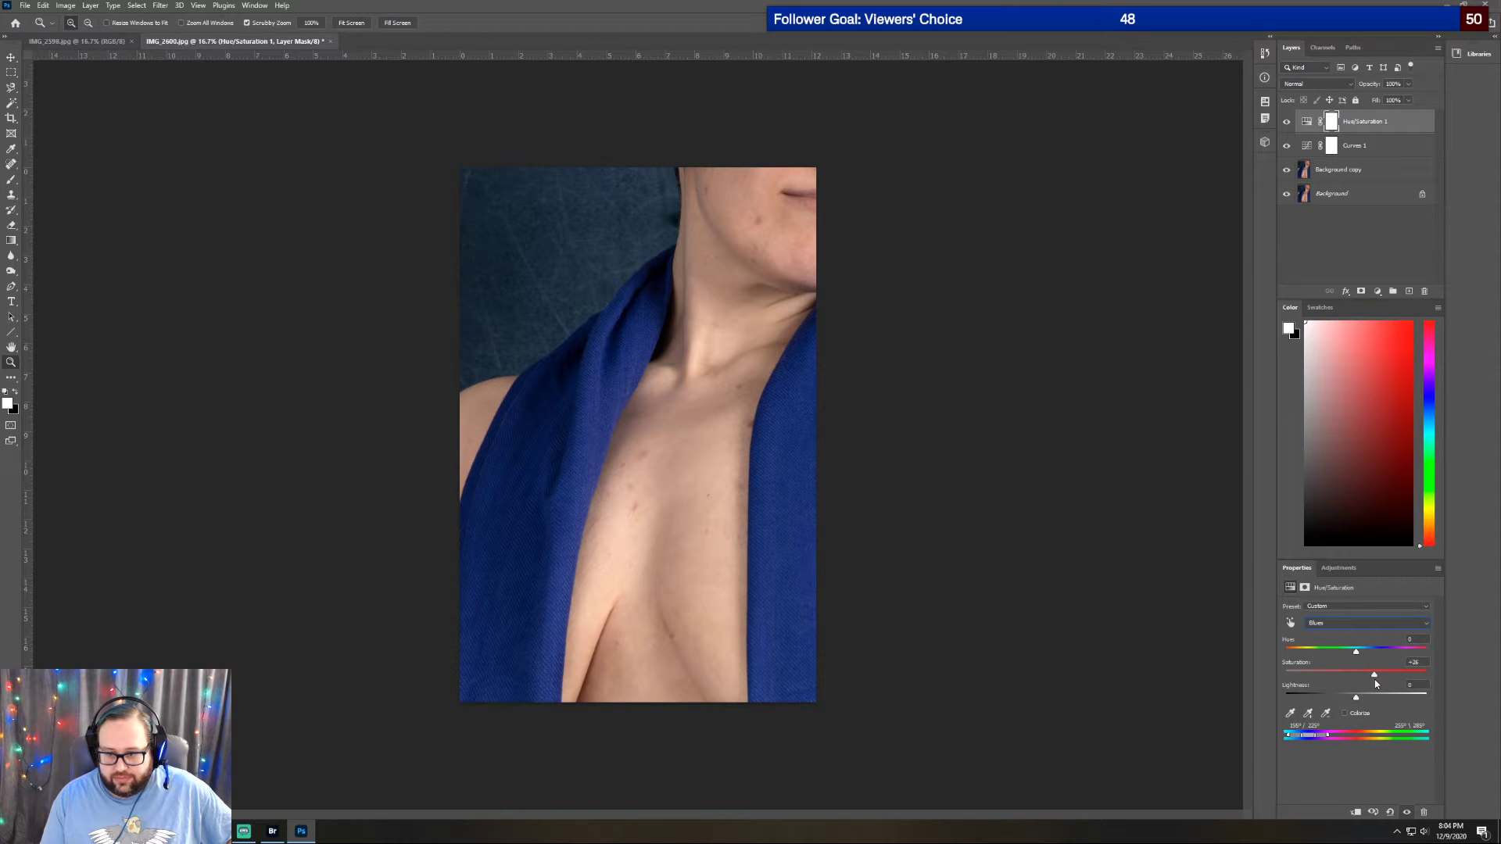
drag(1375, 680, 1377, 681)
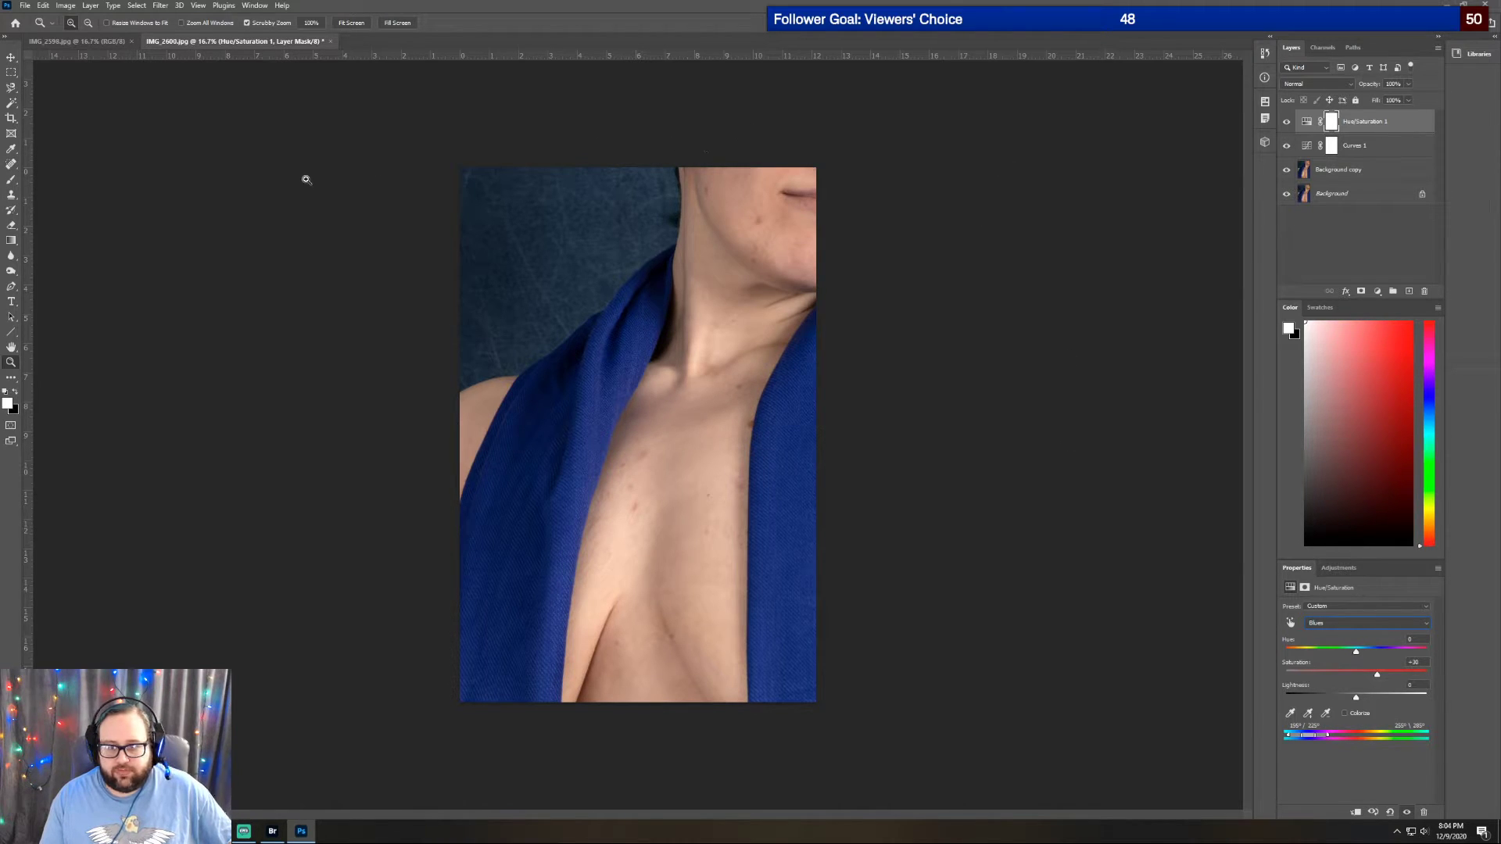
Darken the backdrop with a black-to-transparent gradient from the photo's upper-left corner towards the neck on the Background copy layer
click(1361, 172)
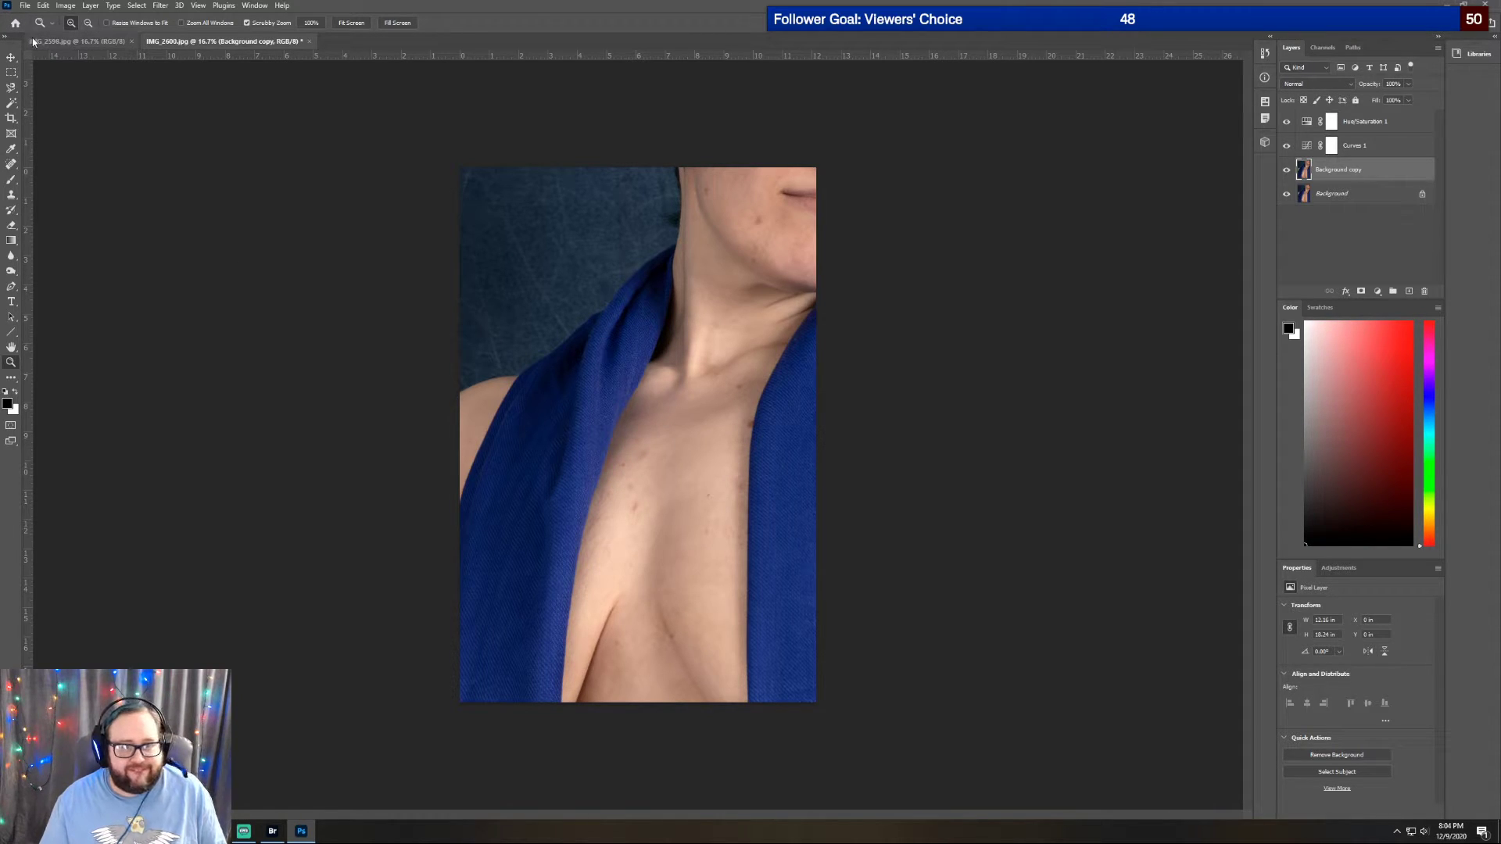
click(15, 243)
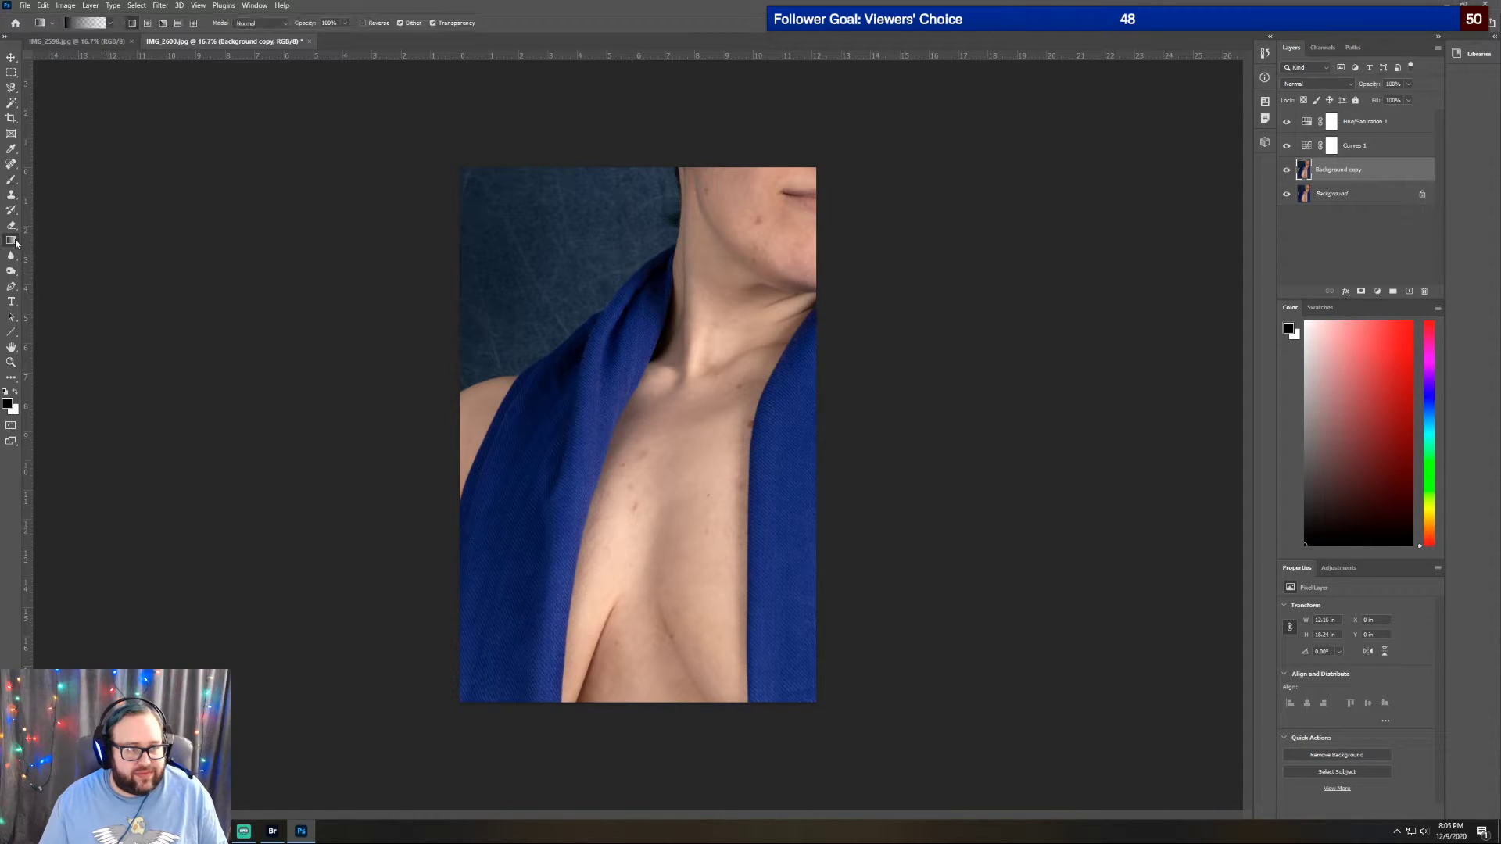
drag(420, 139, 685, 364)
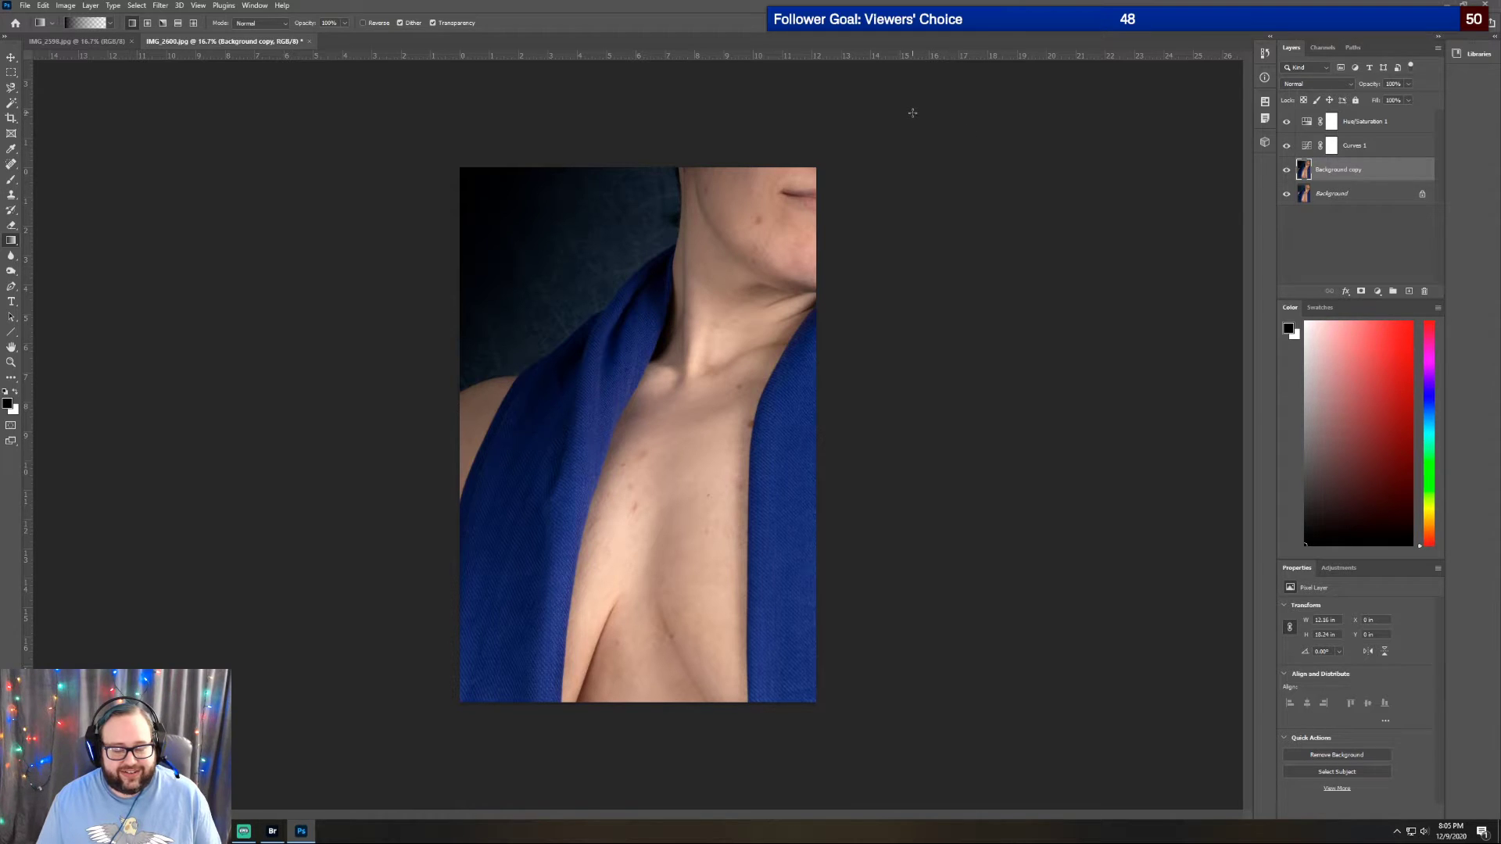
Add a Brightness/Contrast adjustment above the Hue/Saturation layer, raise the contrast slightly, and compare the photo with and without it
click(1389, 121)
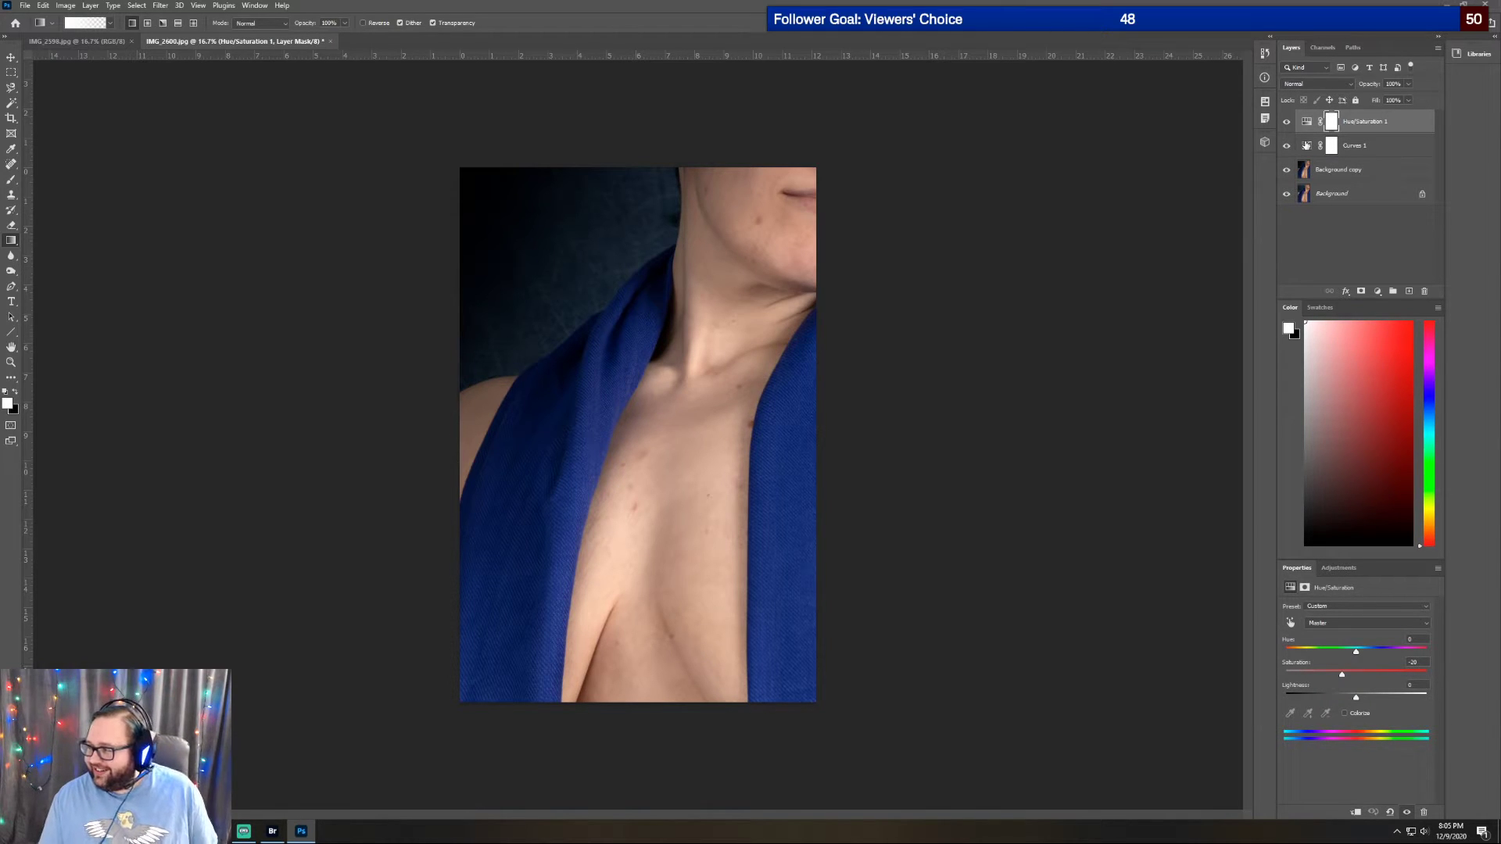
click(1339, 568)
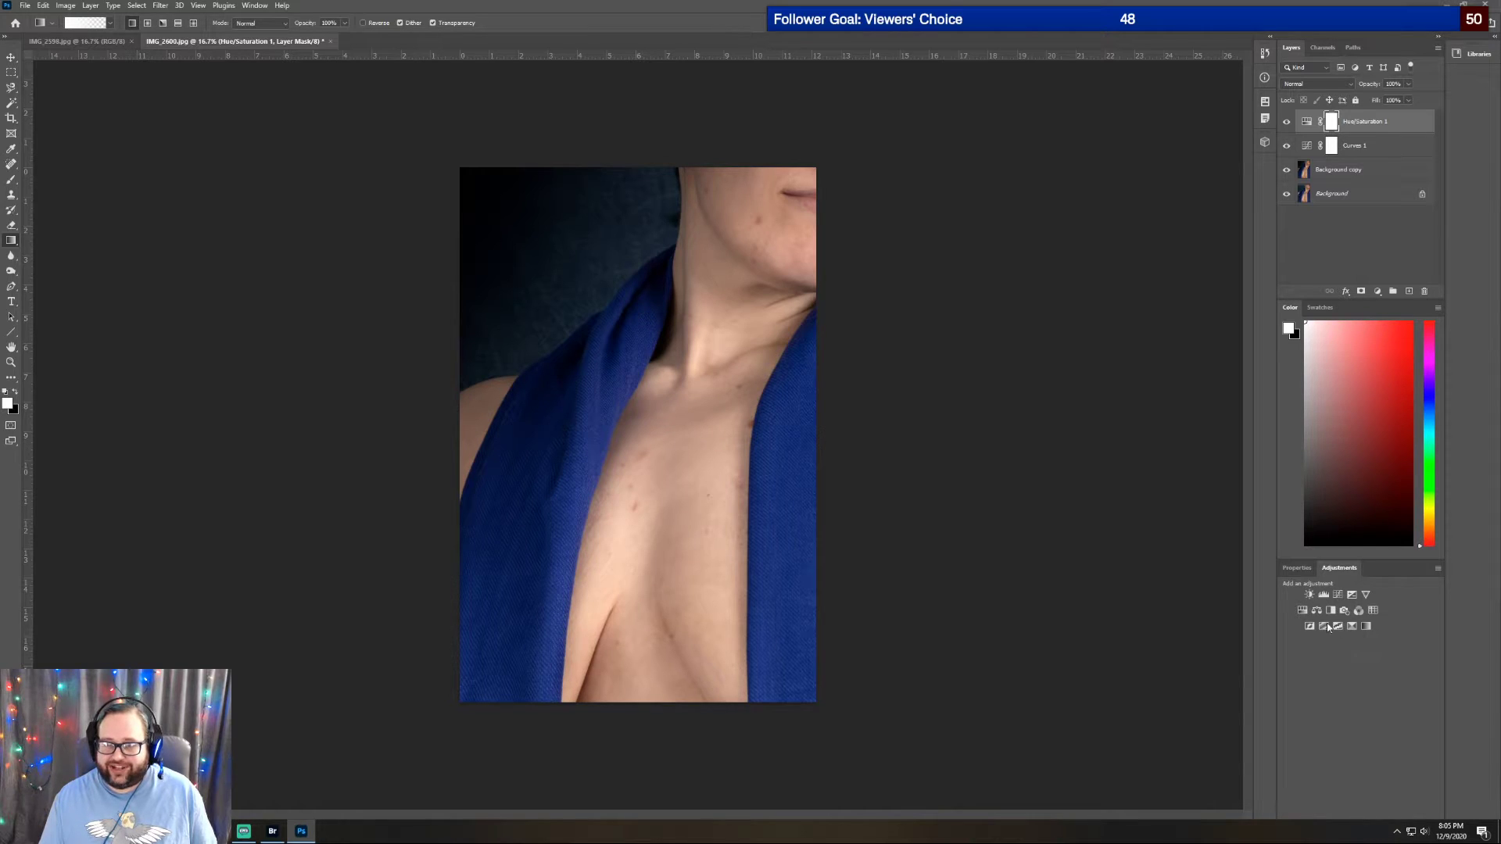
click(1307, 595)
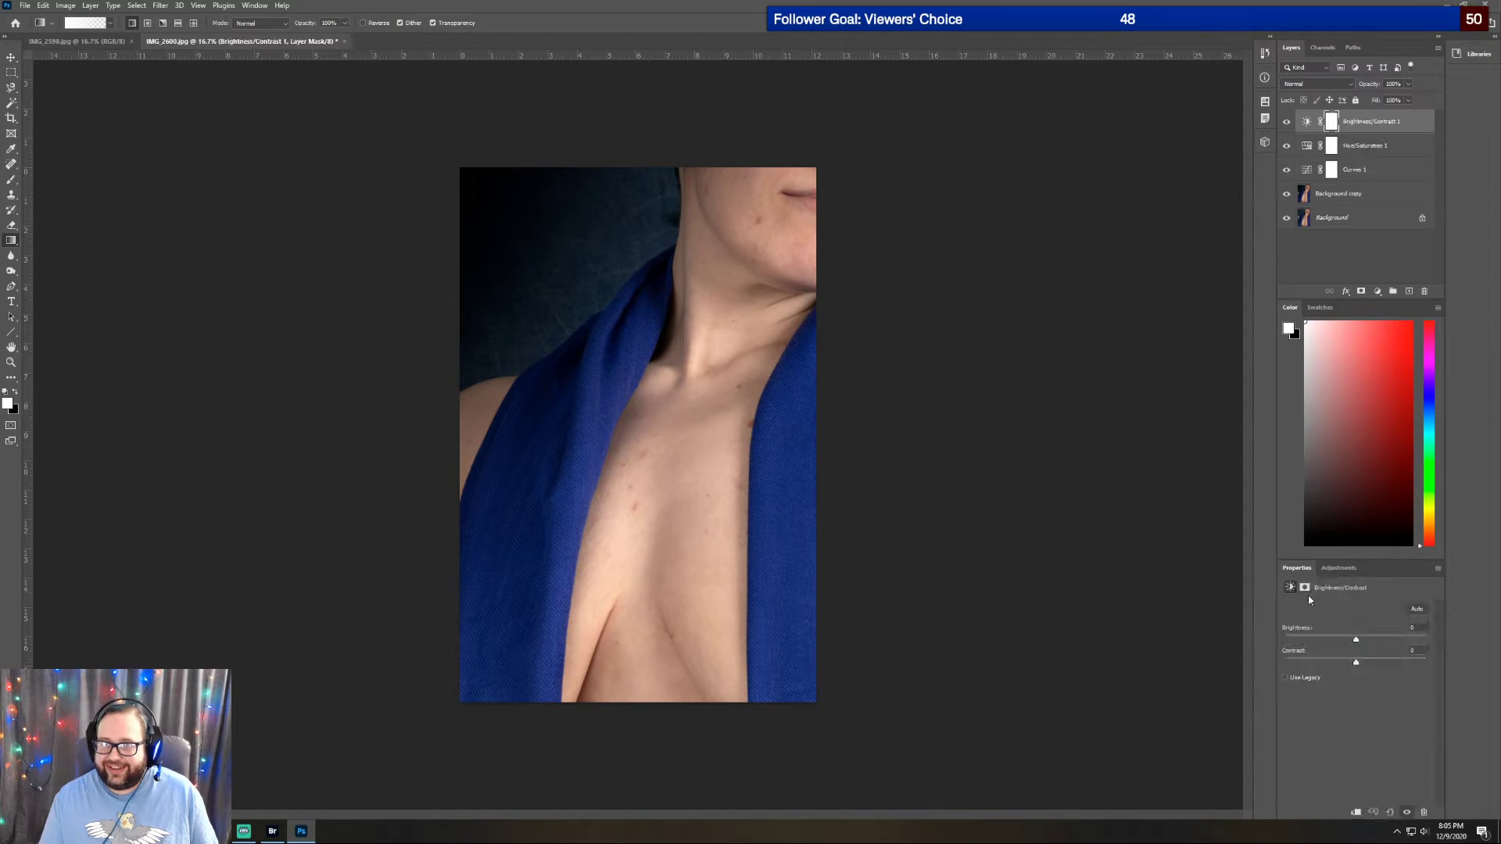
mouse_move(1357, 665)
mouse_down()
mouse_move(1384, 664)
mouse_move(1368, 665)
mouse_up()
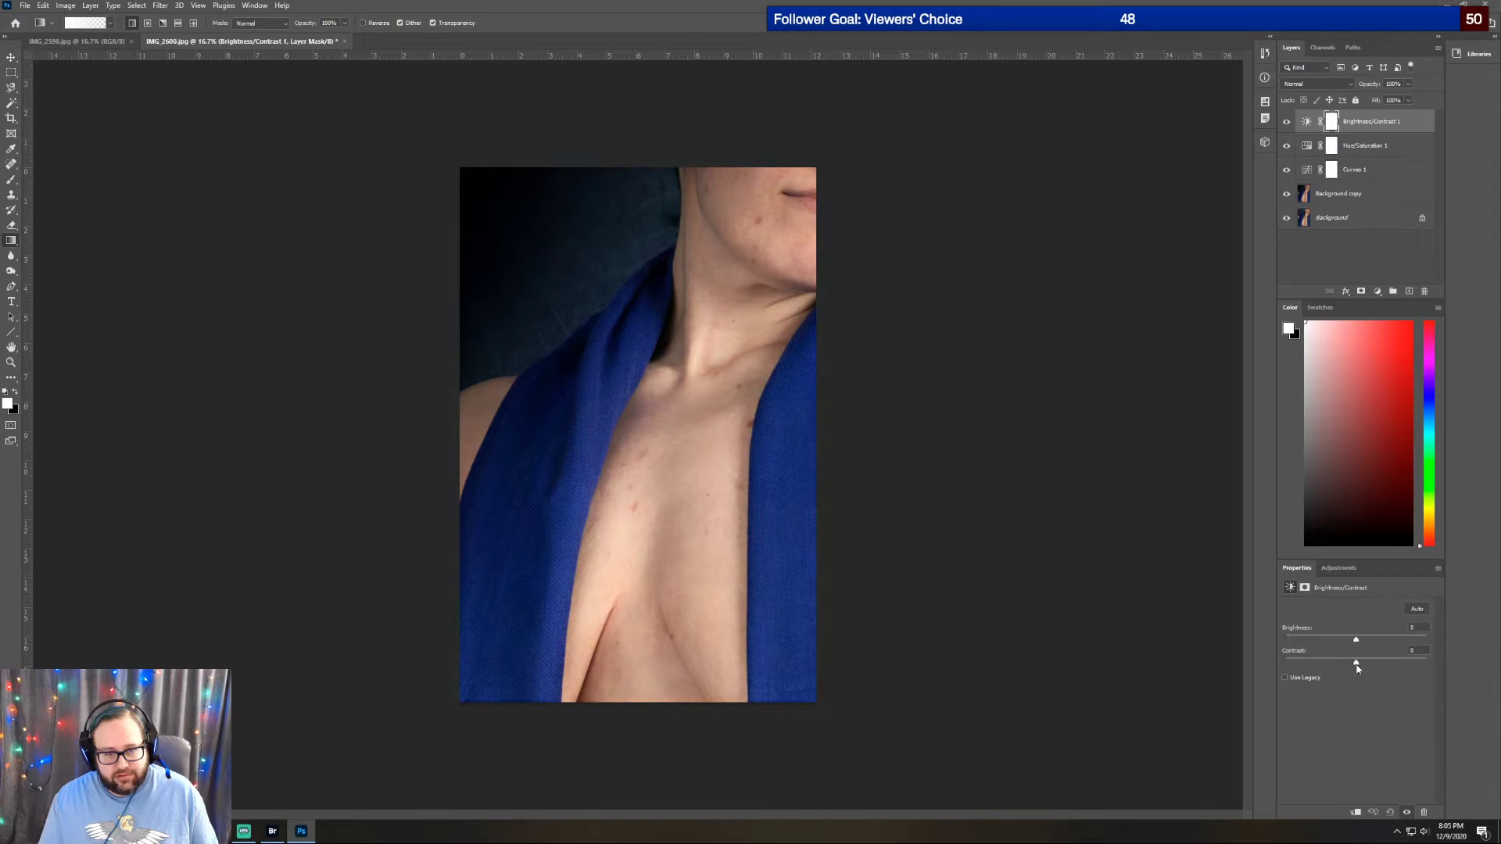
drag(1362, 666, 1359, 664)
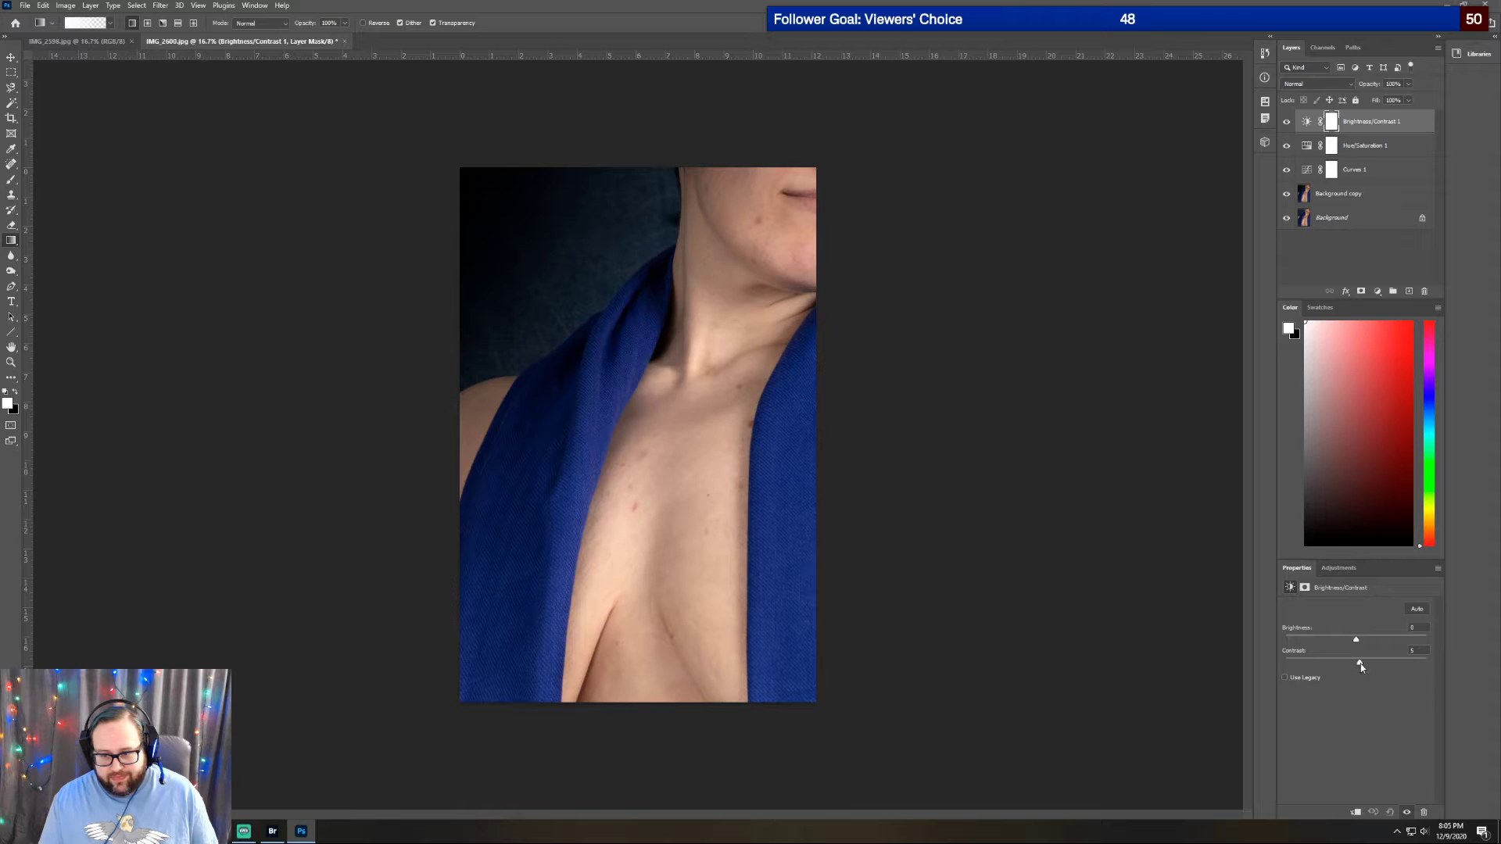
click(1288, 122)
click(1287, 122)
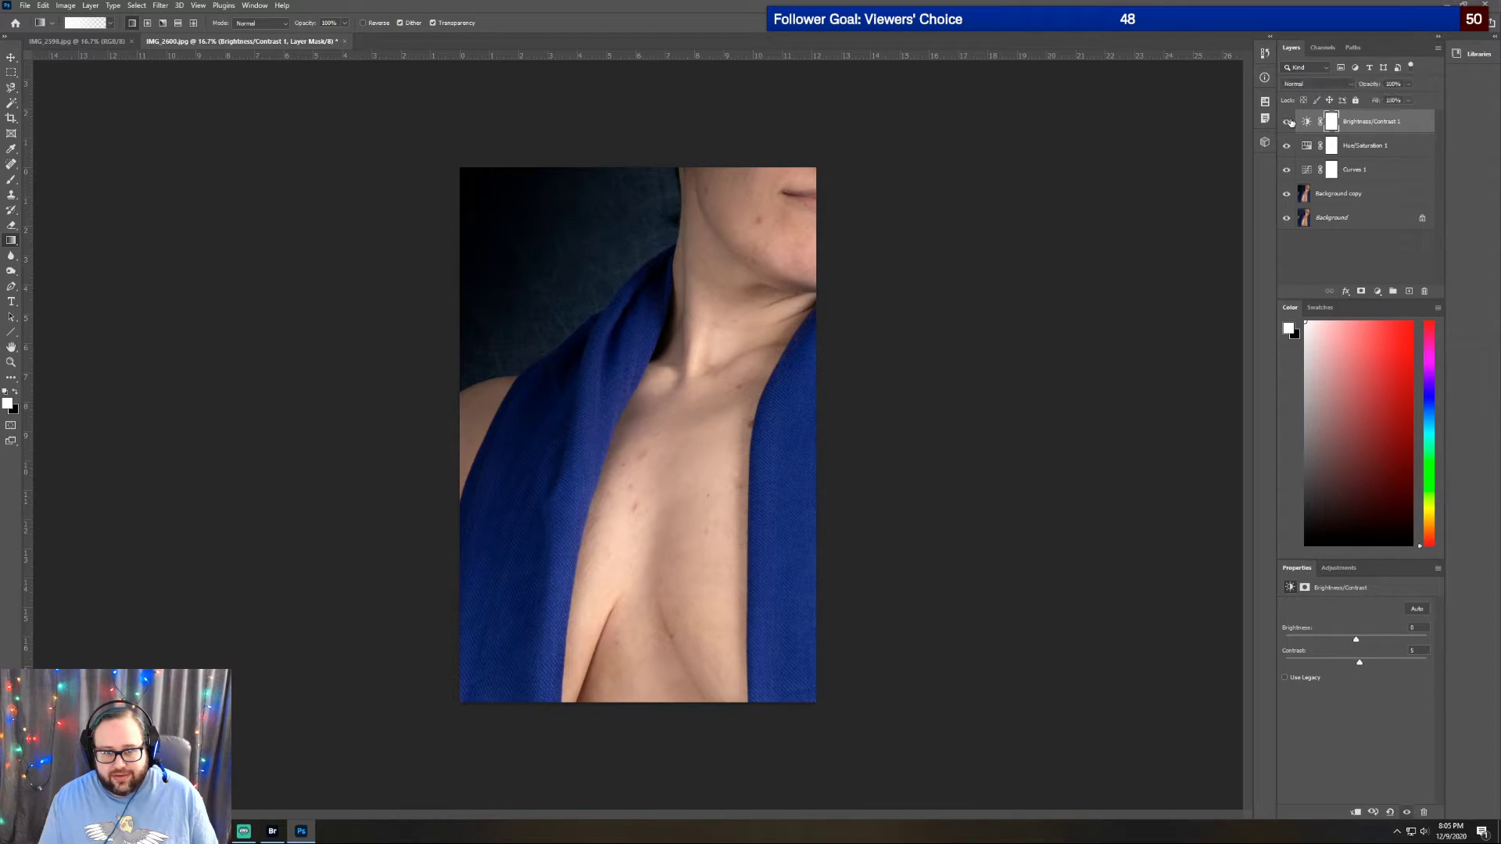
click(1287, 122)
click(1288, 122)
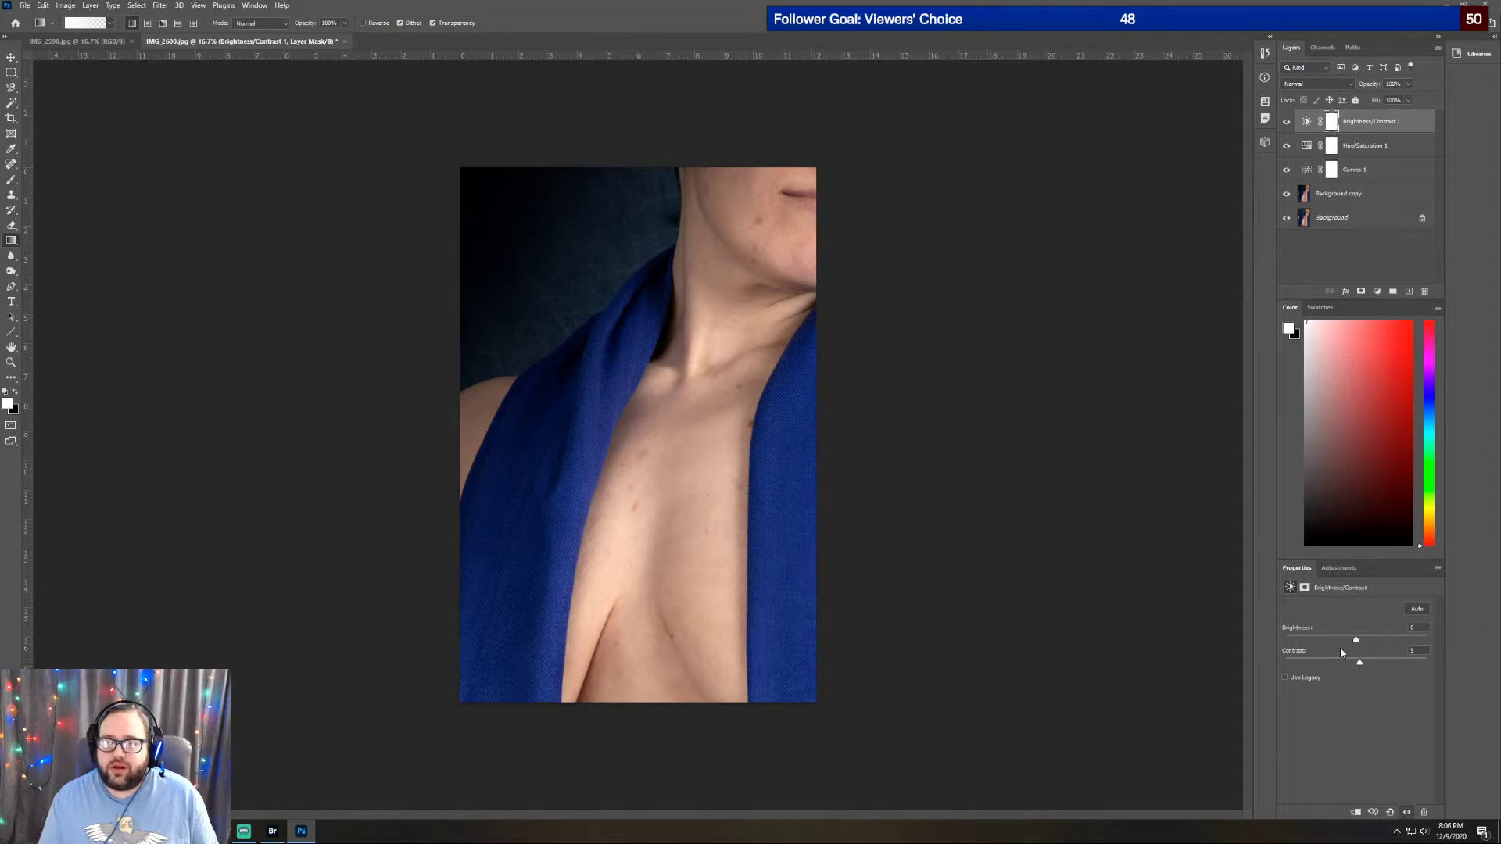
click(1329, 573)
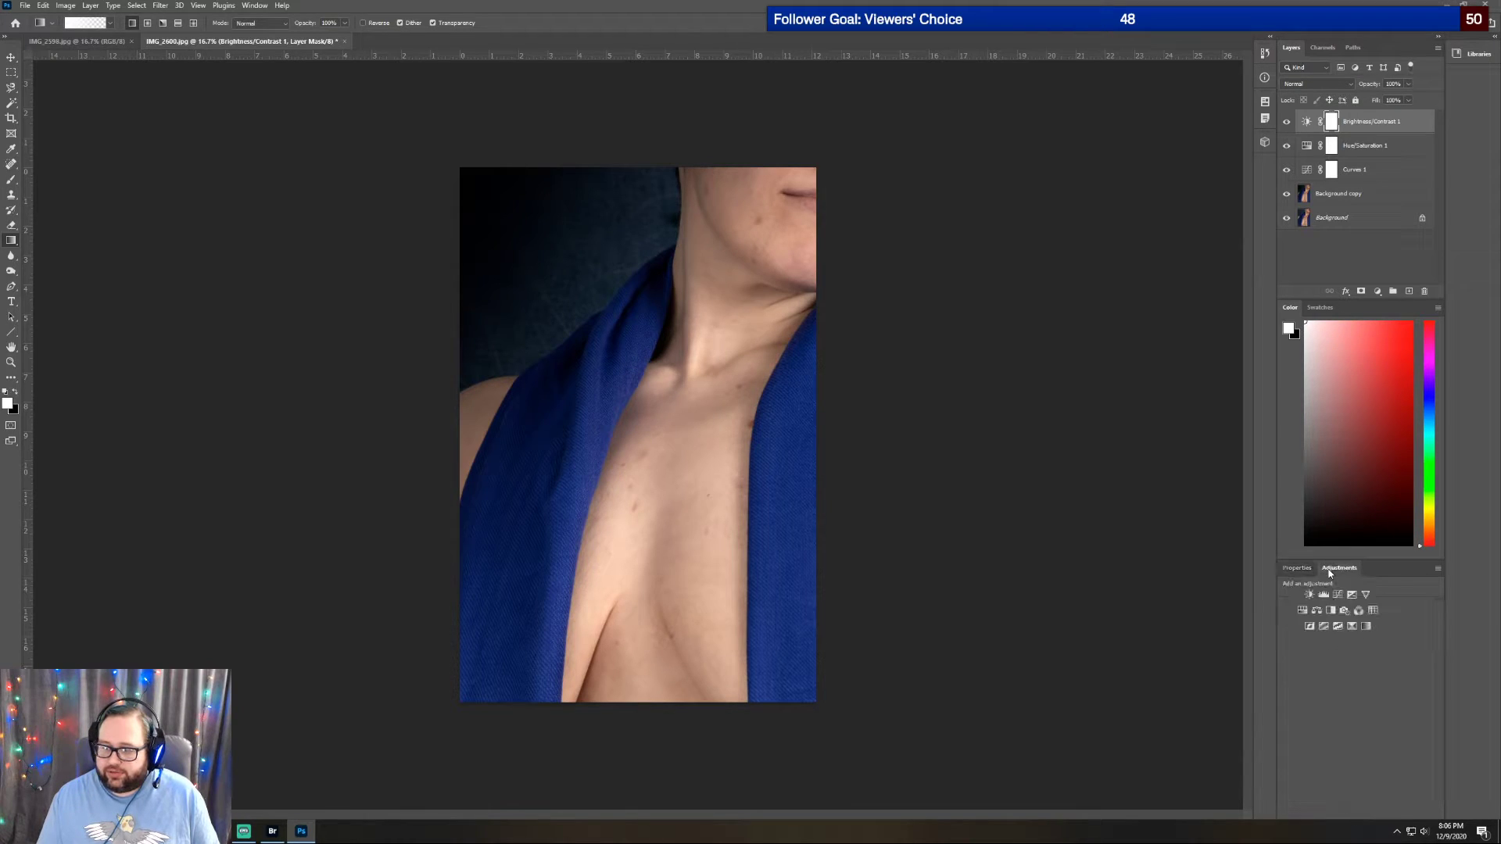
click(1354, 624)
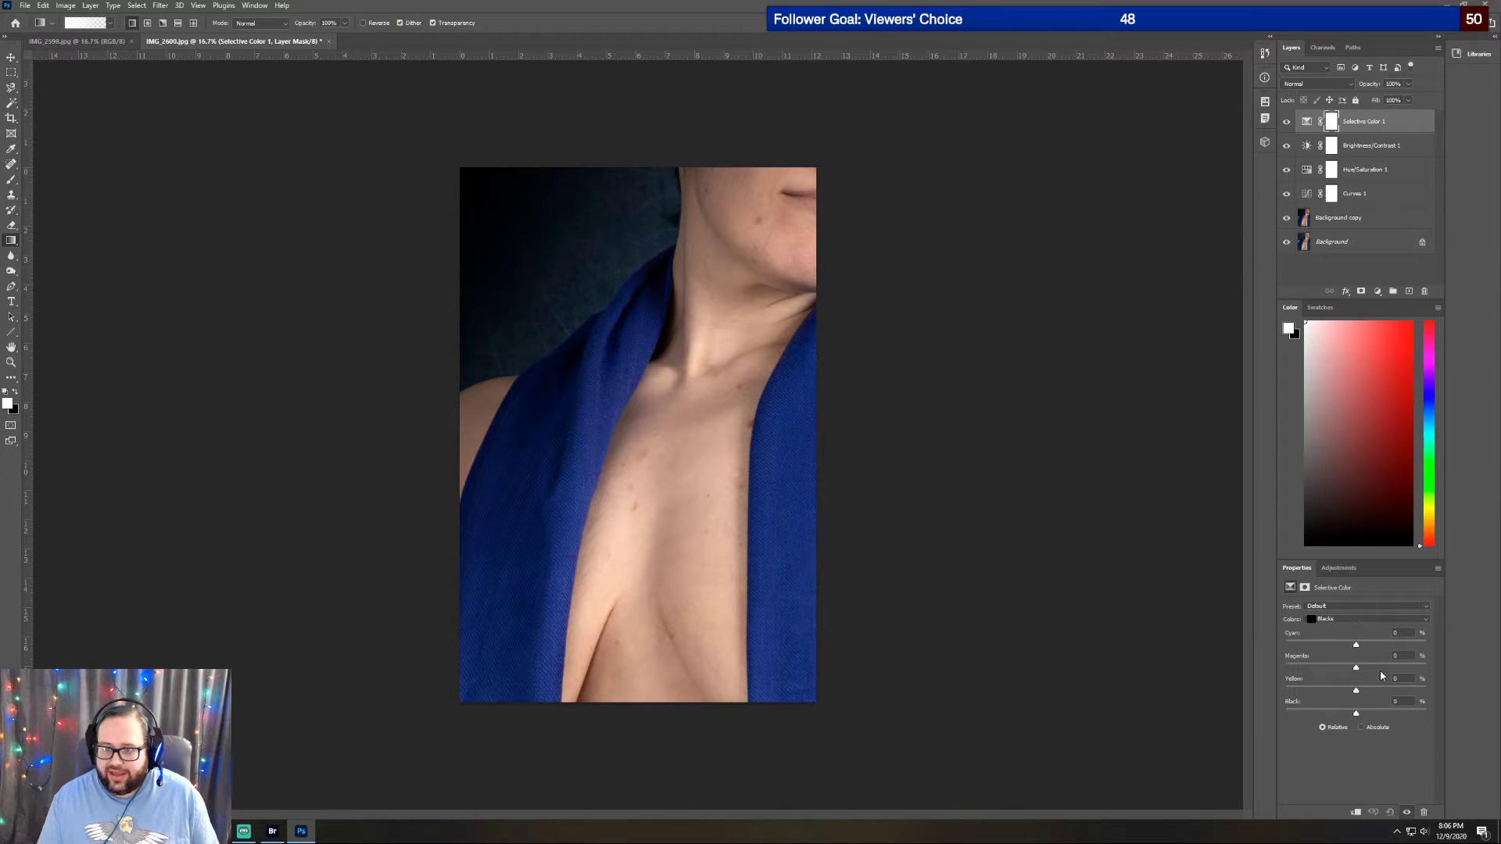
mouse_move(1358, 716)
mouse_down()
mouse_move(1413, 717)
mouse_move(1358, 716)
mouse_up()
drag(1395, 127, 1424, 290)
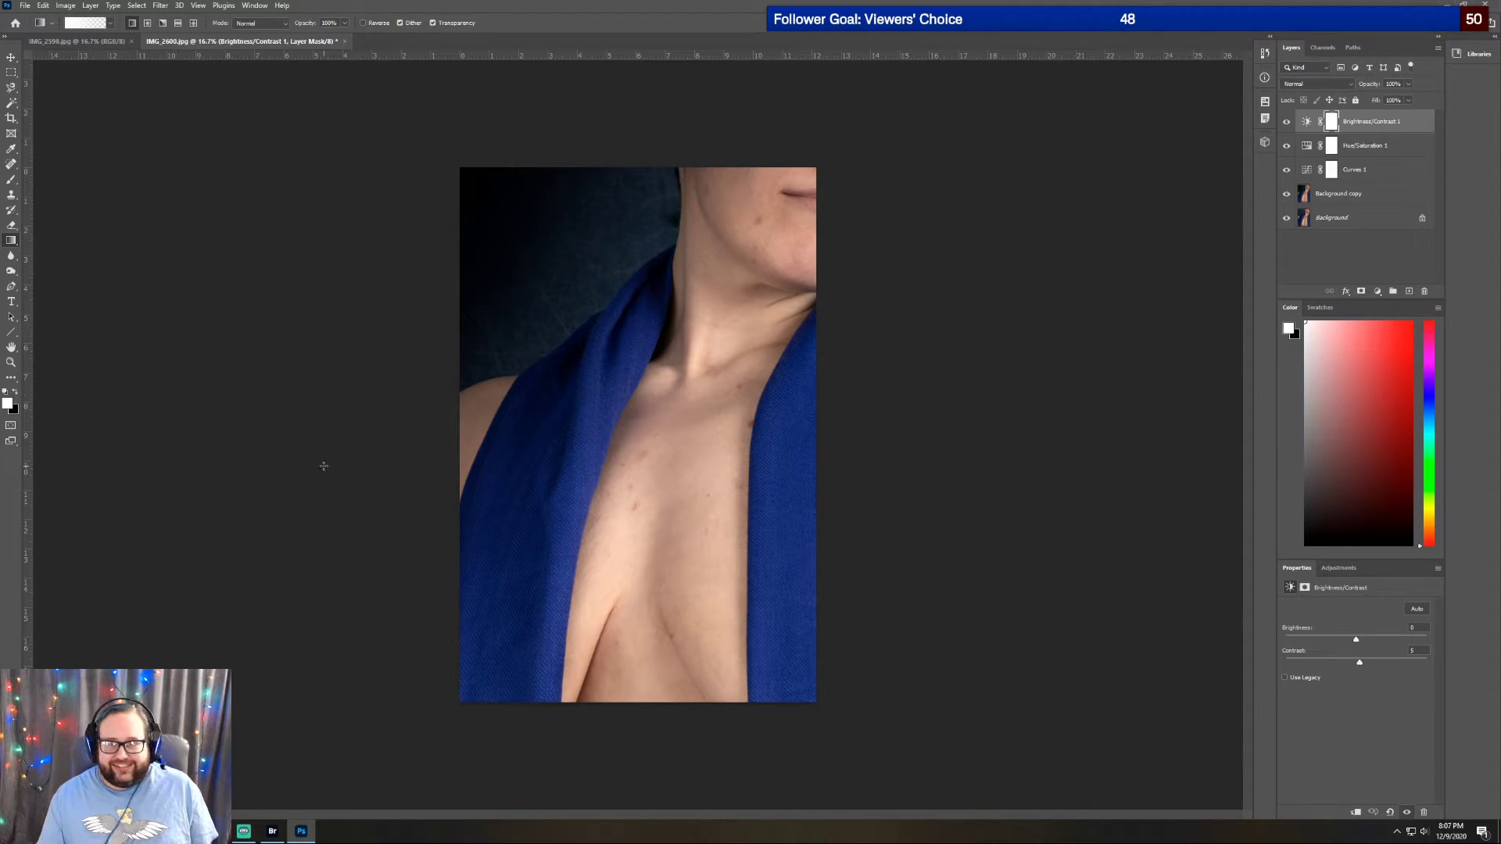
Save the colour version as the Photoshop file 2600 in the Stream folder
click(1338, 568)
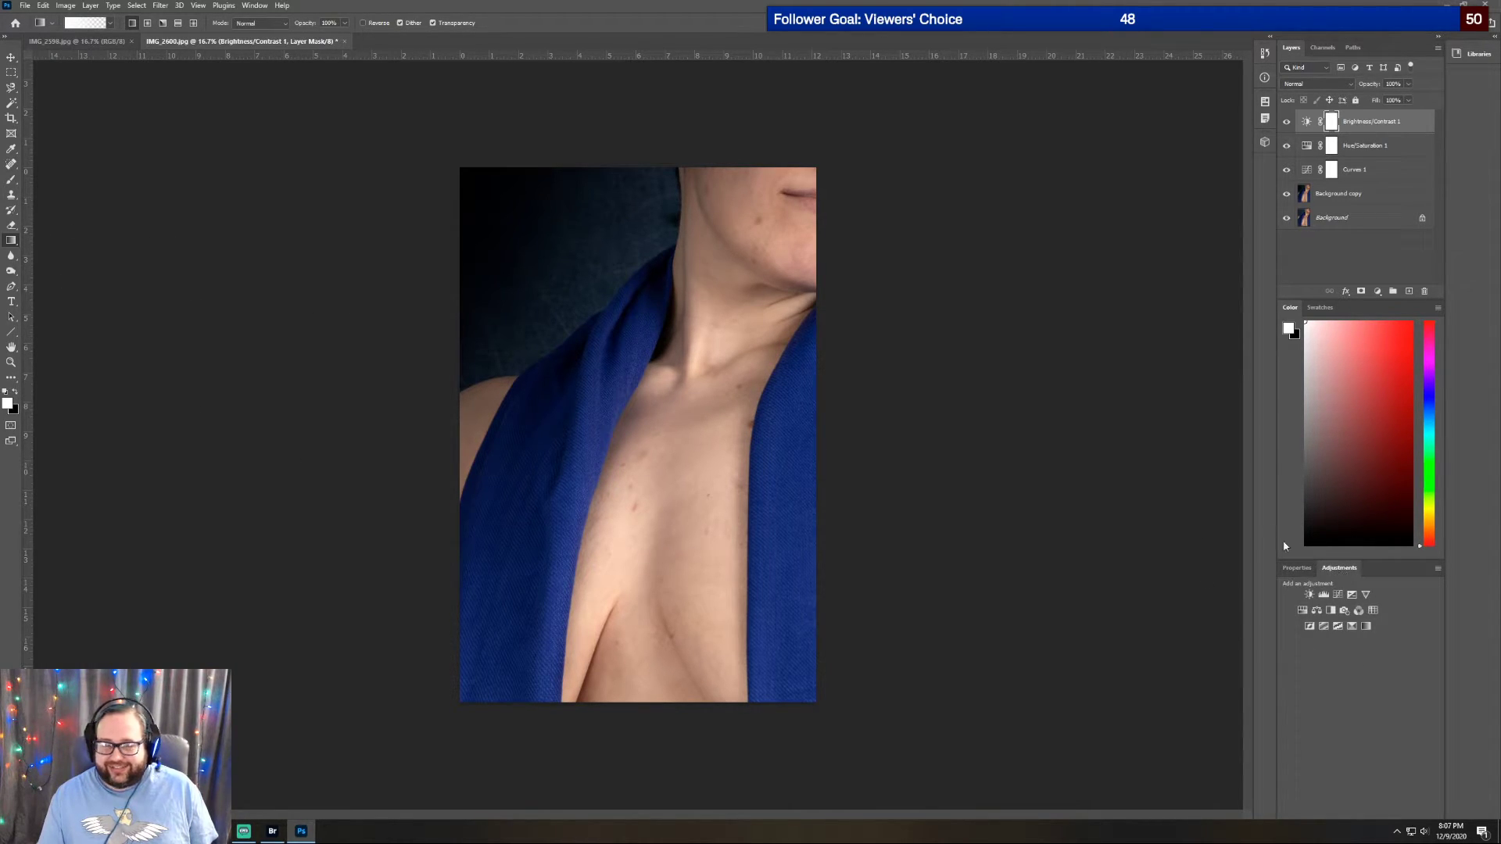
click(25, 6)
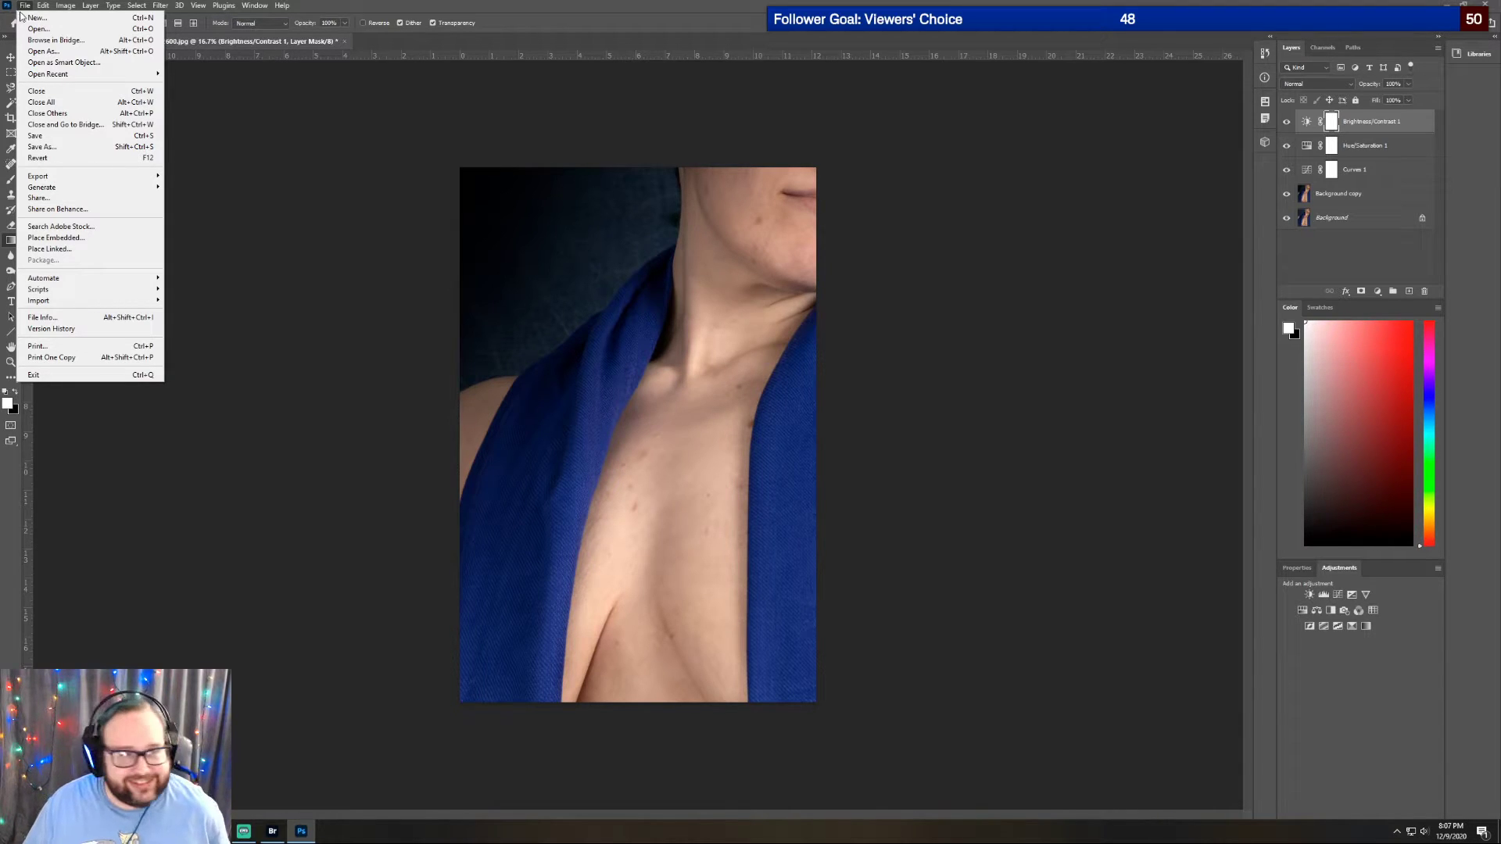
click(77, 149)
key(Home)
key(Delete)
key(Delete)
key(Delete)
key(Delete)
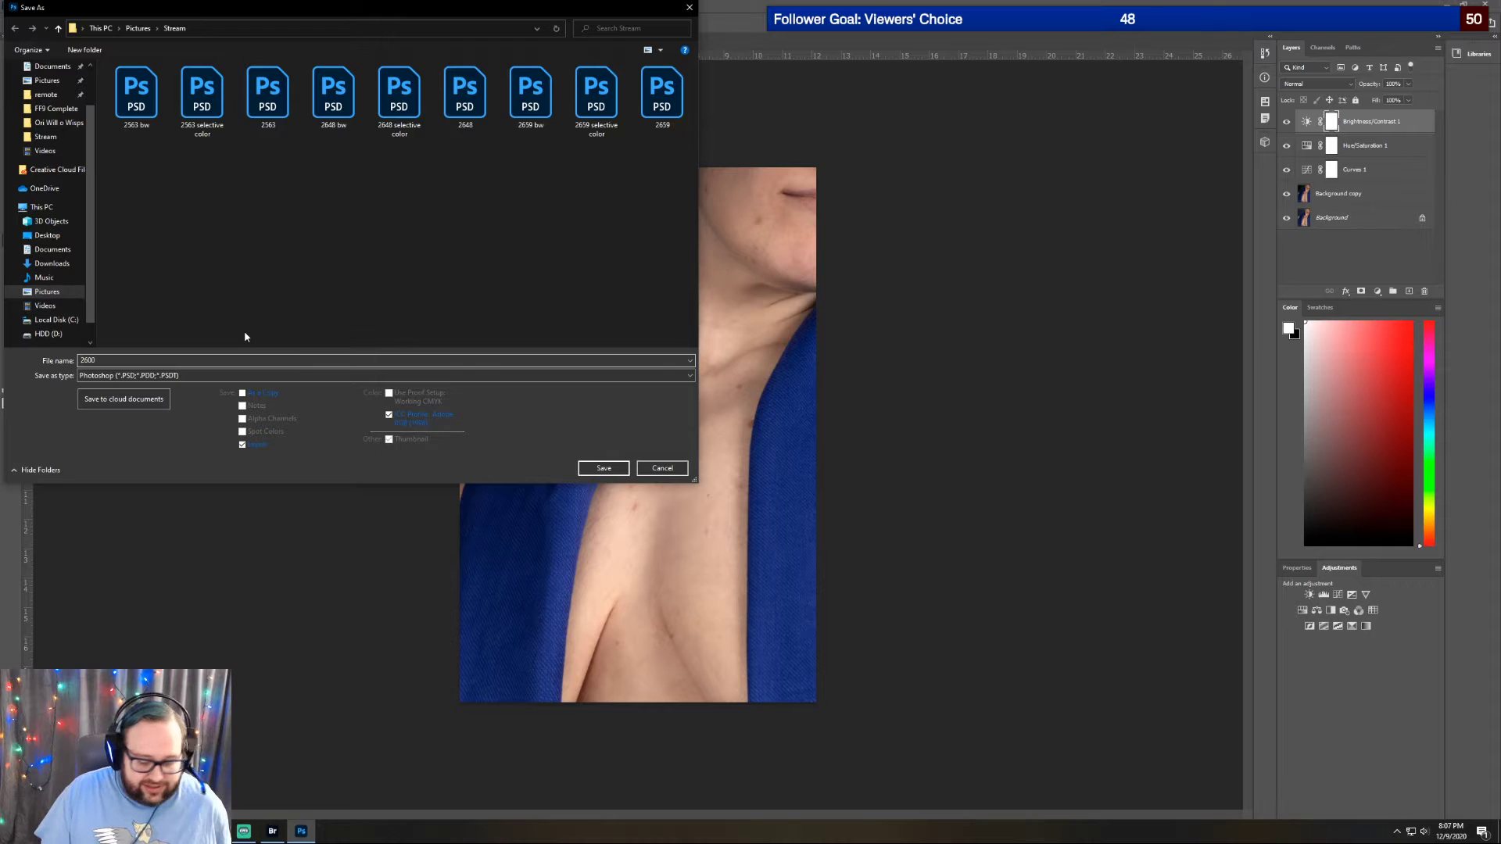
key(Return)
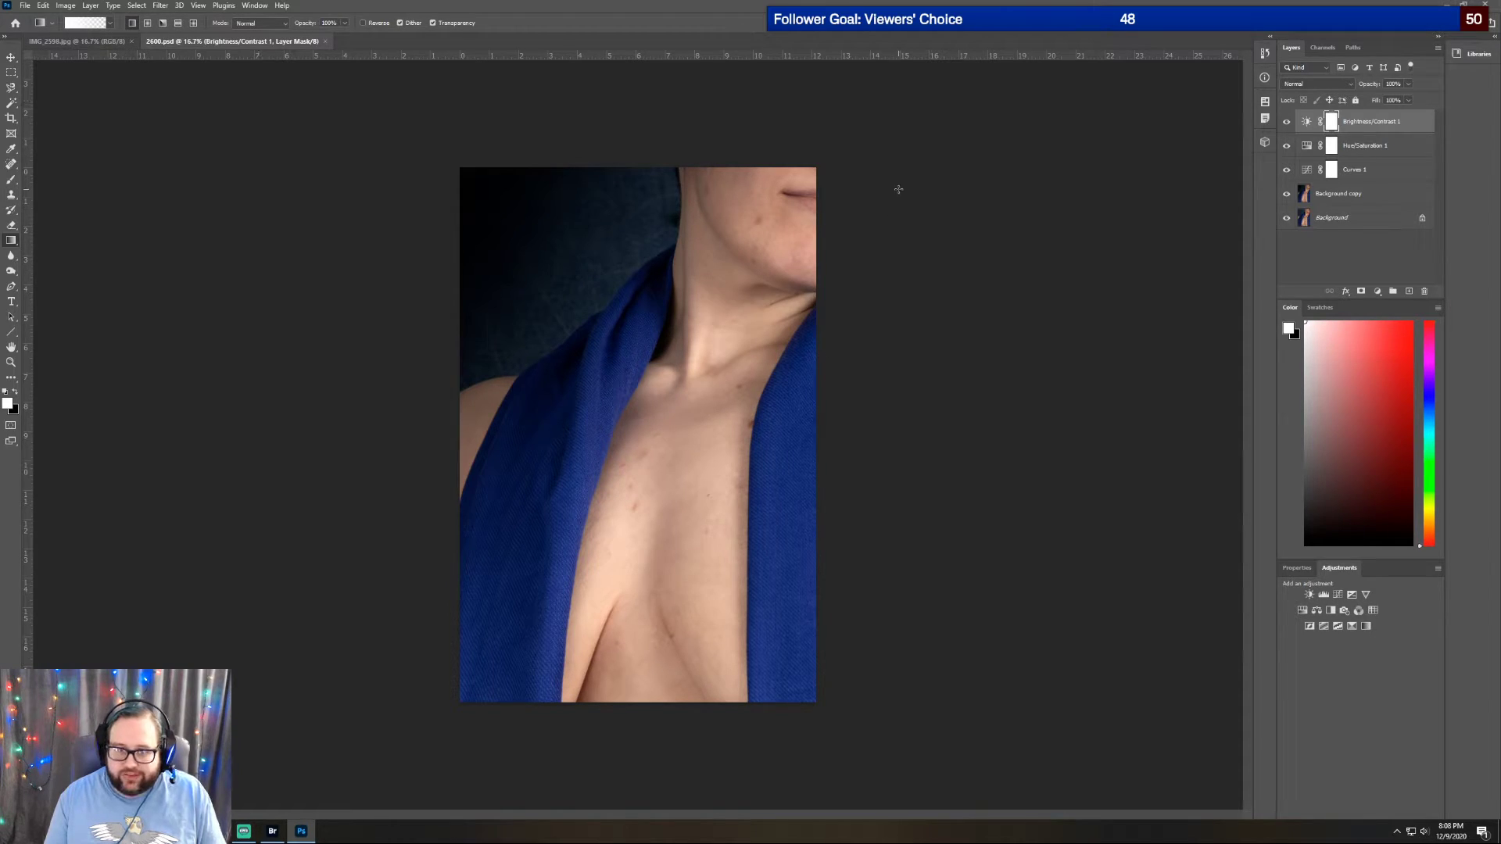
Add a Black & White adjustment on top of the layer stack using the Maximum Black preset
click(1297, 570)
click(1327, 569)
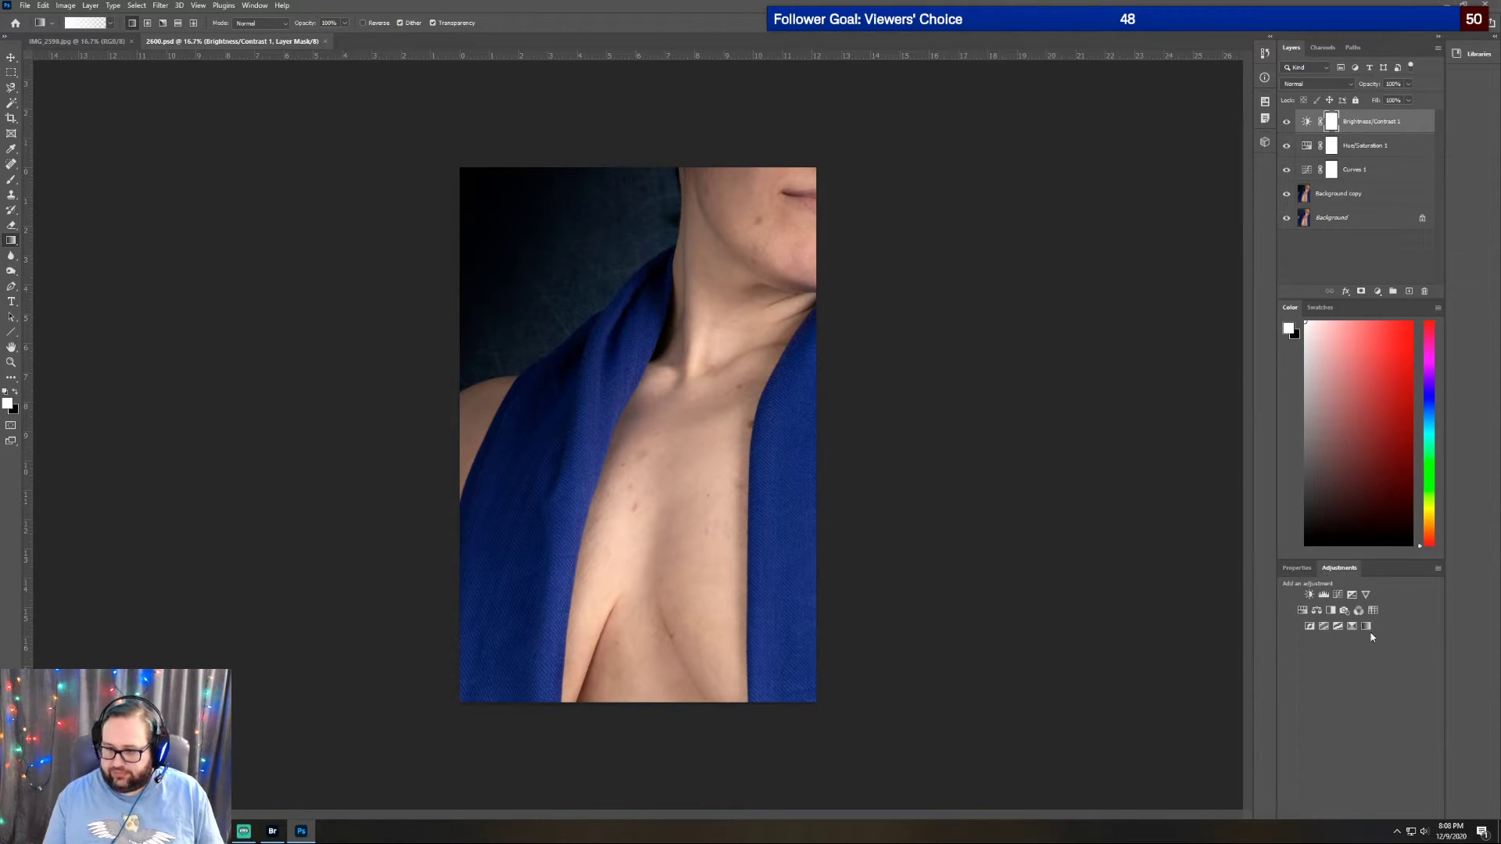
click(1333, 611)
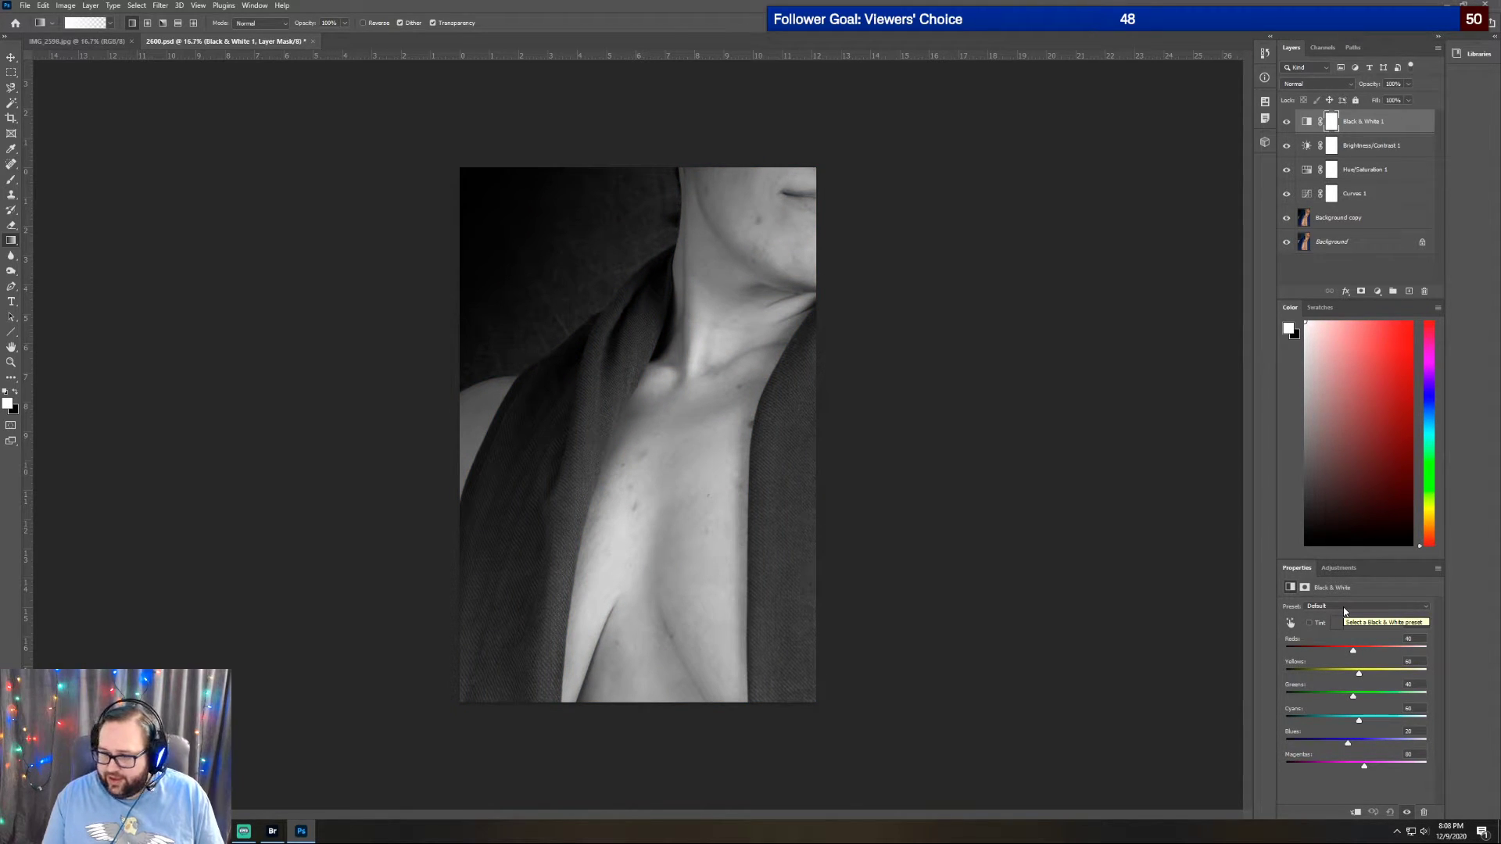
click(1345, 612)
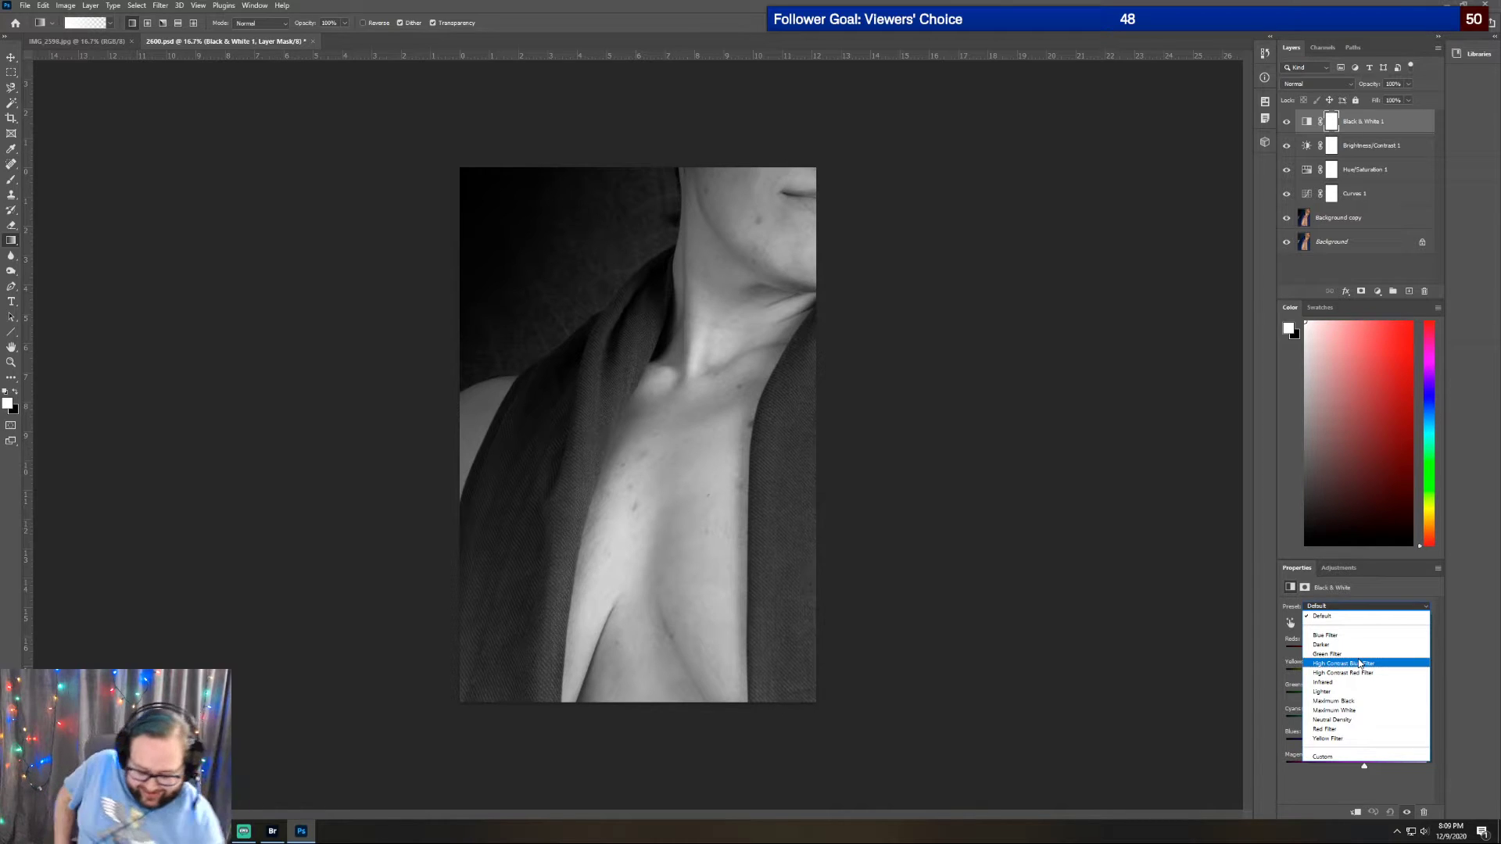
click(1368, 701)
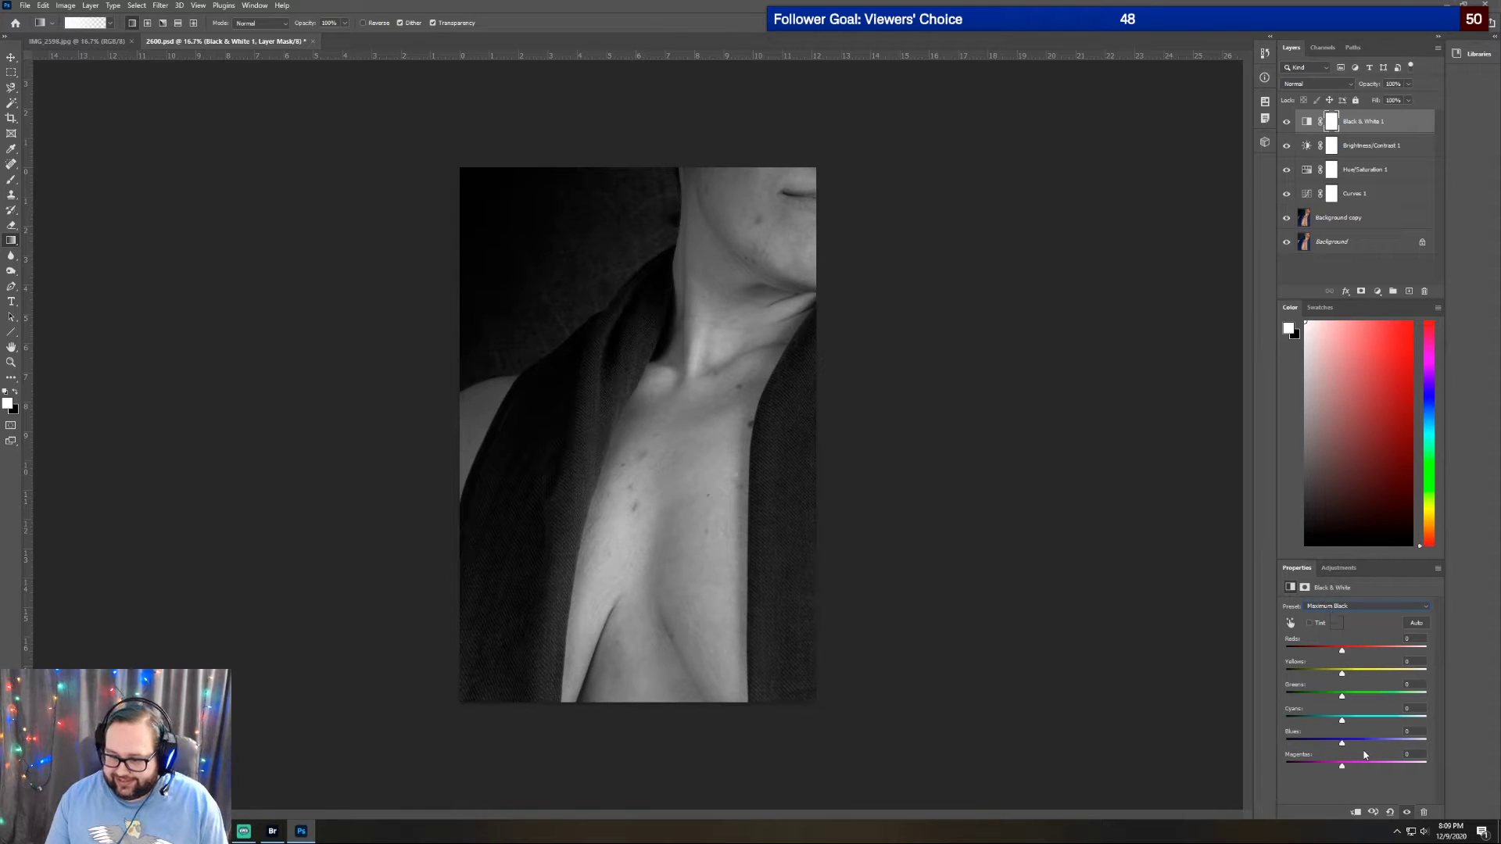
Tune the Black & White mix with Yellows at about 88, Reds at about -40 and Blues at about 23
drag(1342, 671, 1373, 677)
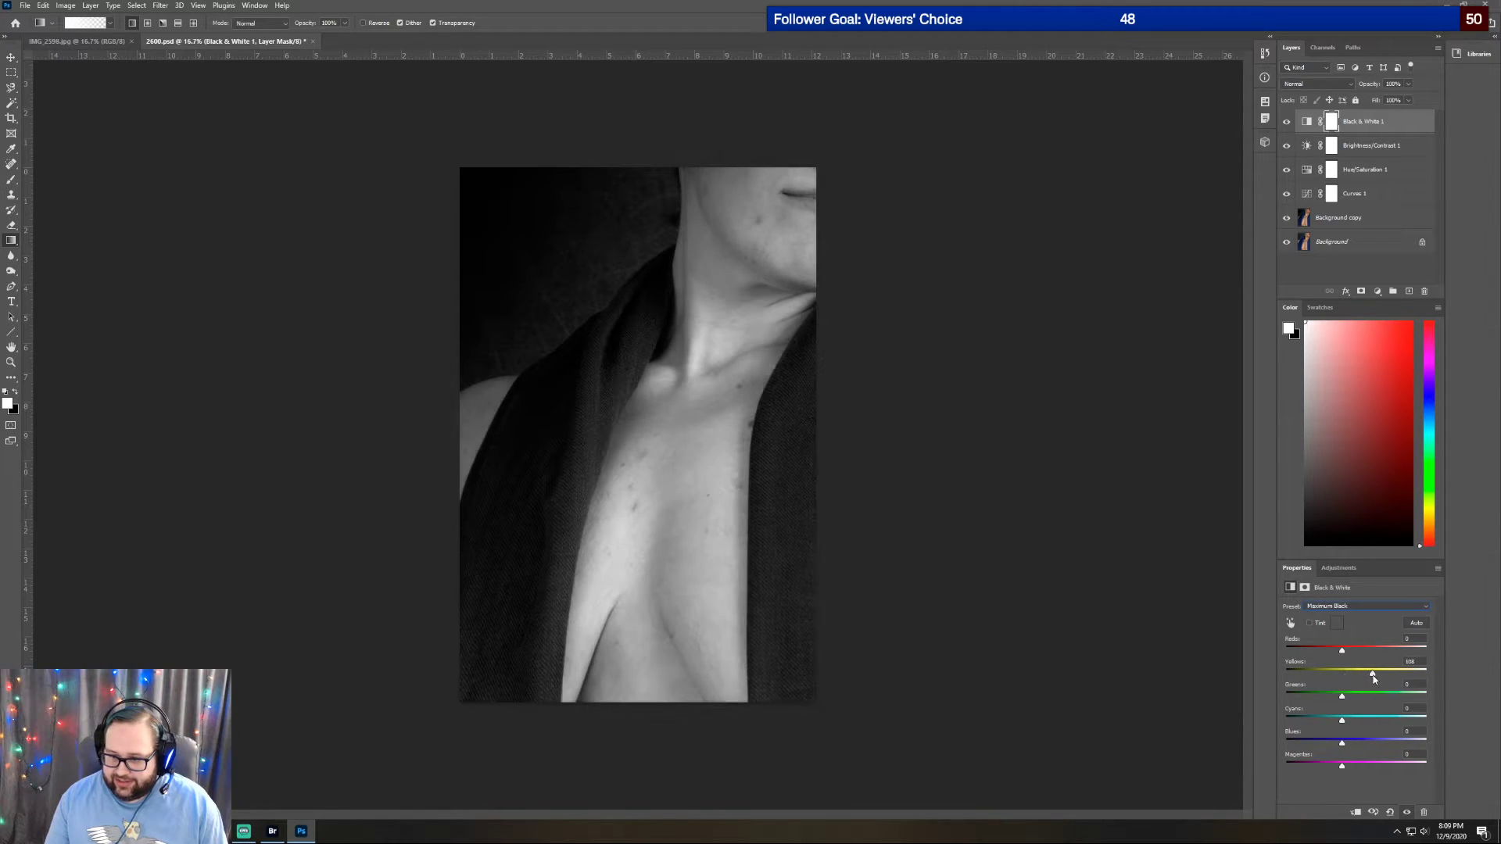
drag(1341, 743, 1350, 749)
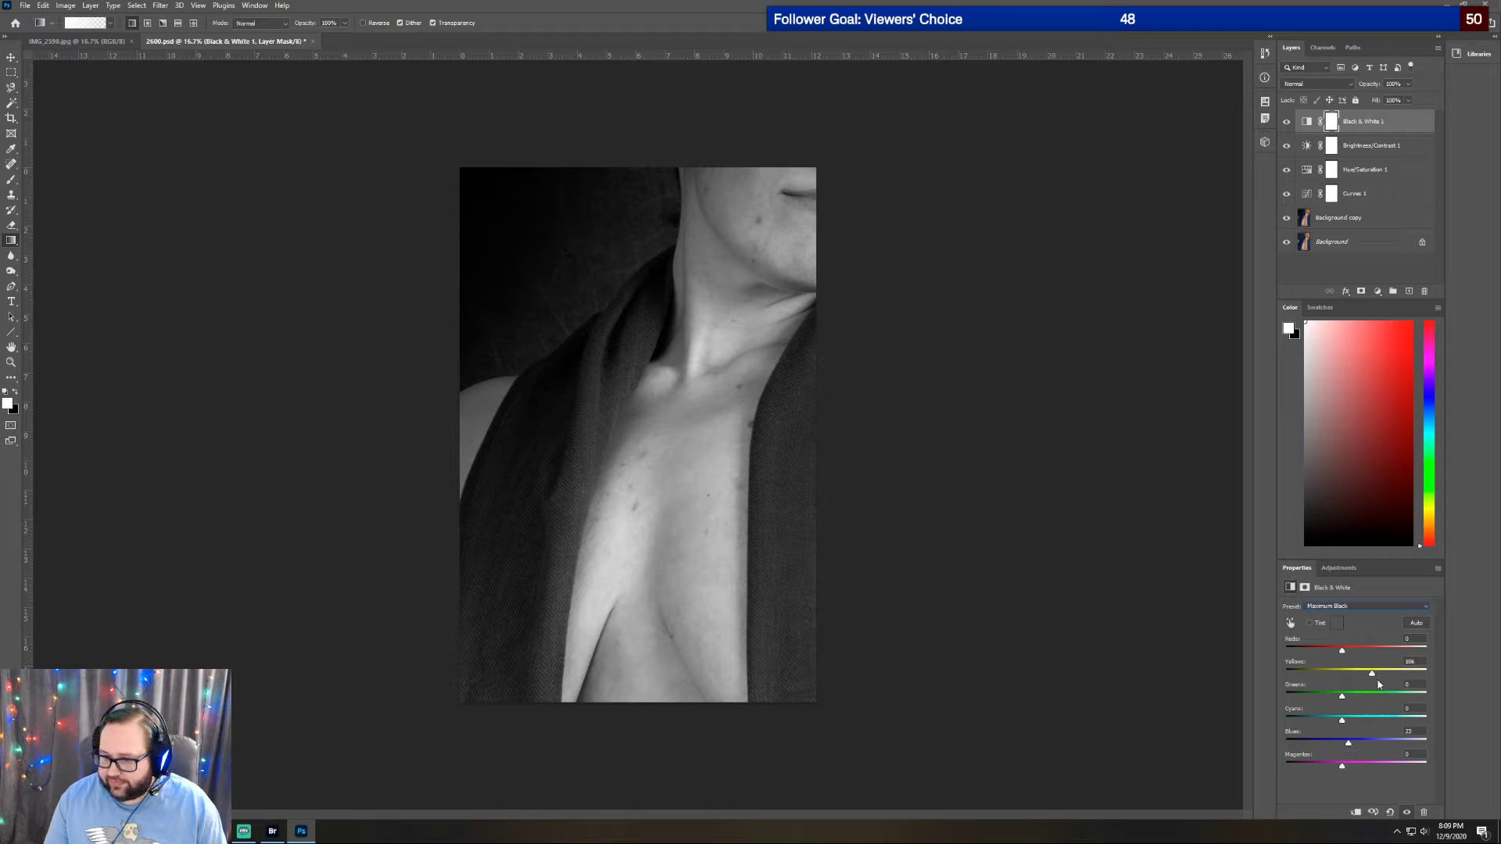
drag(1373, 676, 1368, 679)
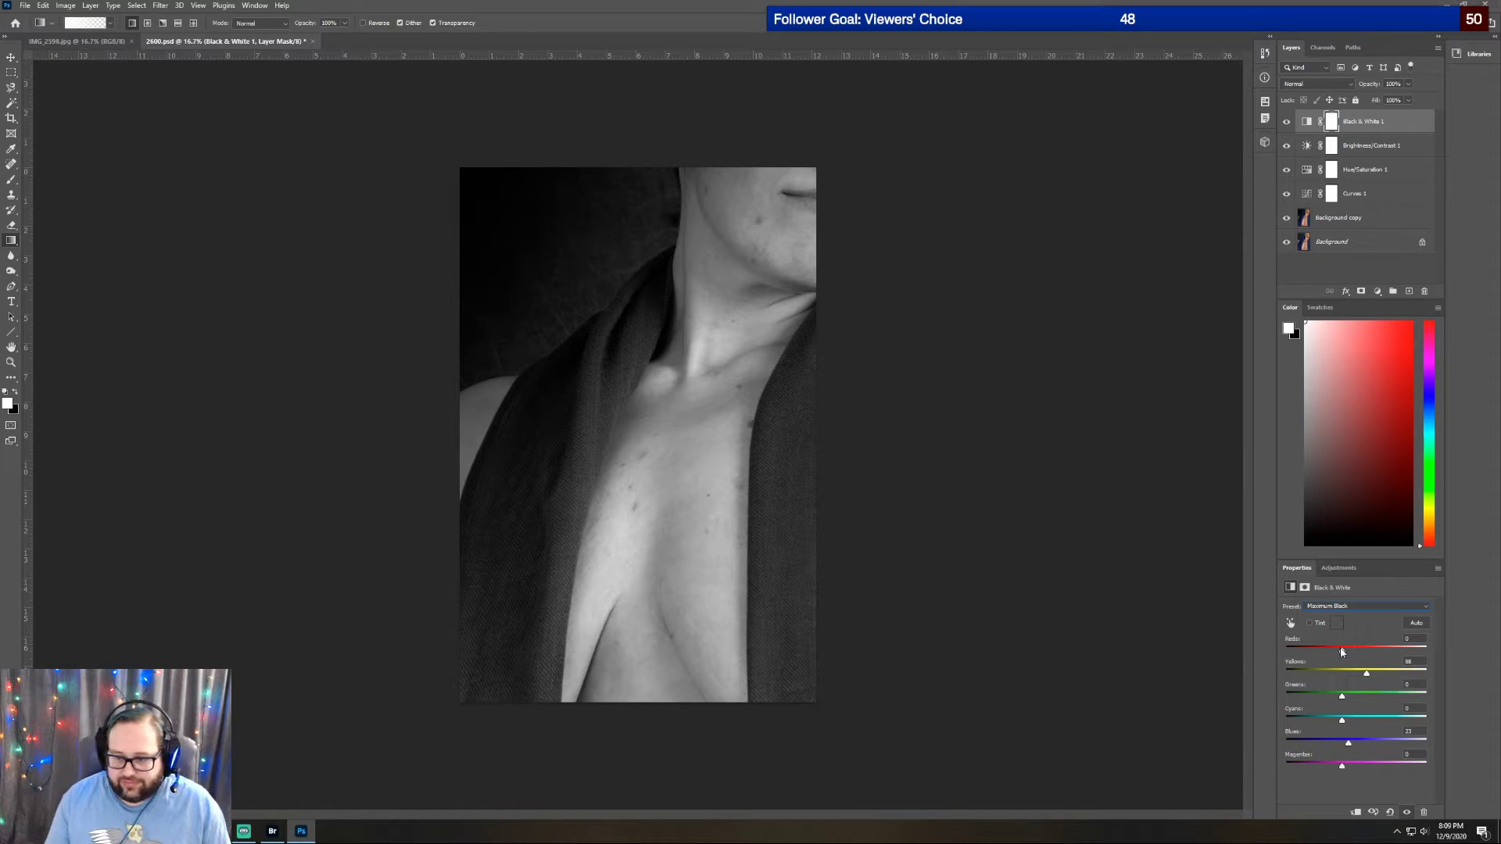
drag(1341, 654, 1332, 654)
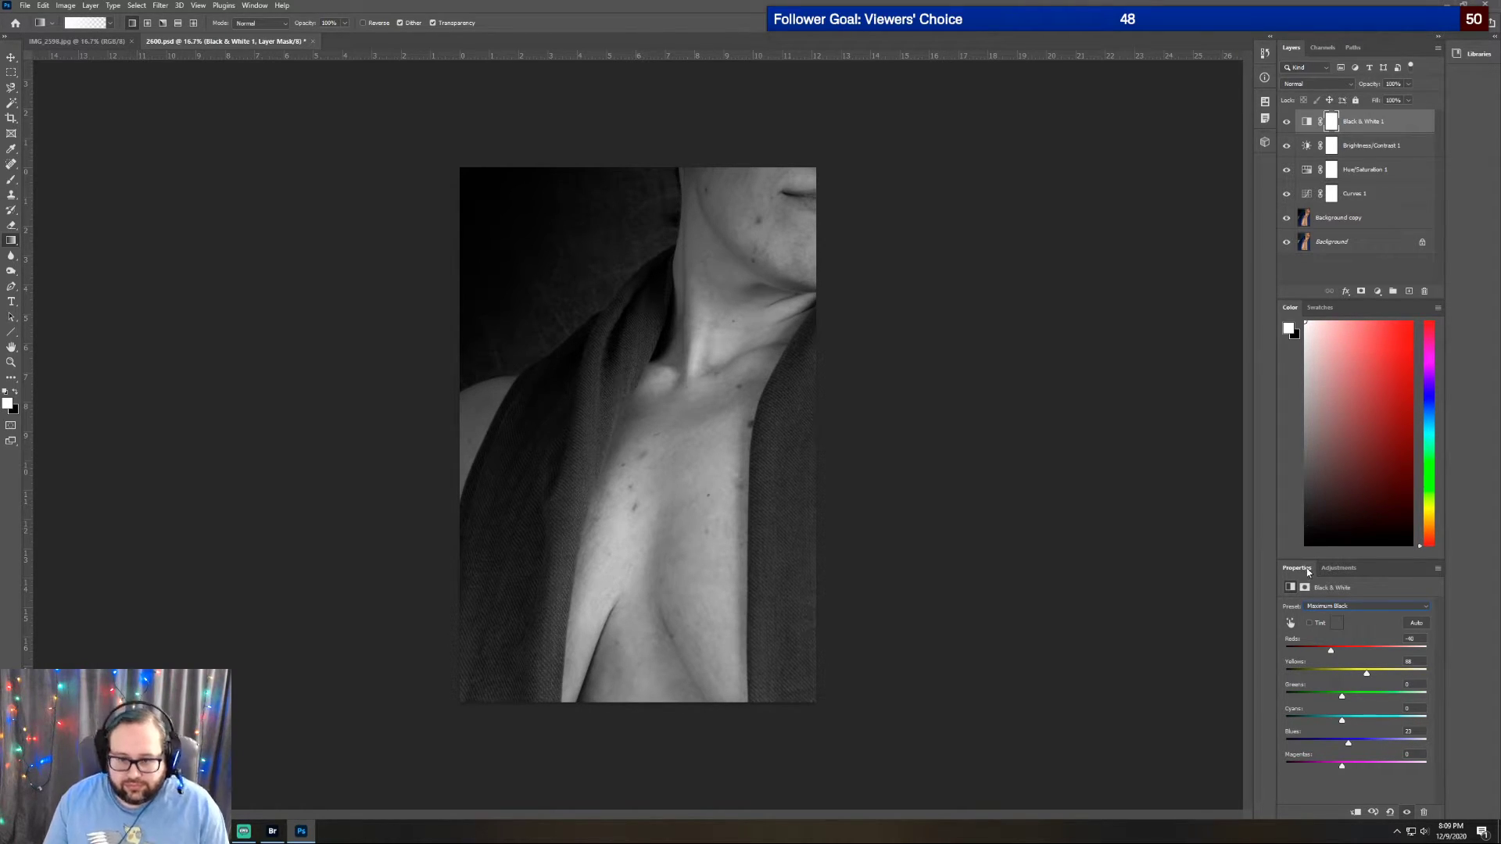
mouse_move(1348, 743)
mouse_down()
mouse_move(1372, 744)
mouse_move(1347, 745)
mouse_up()
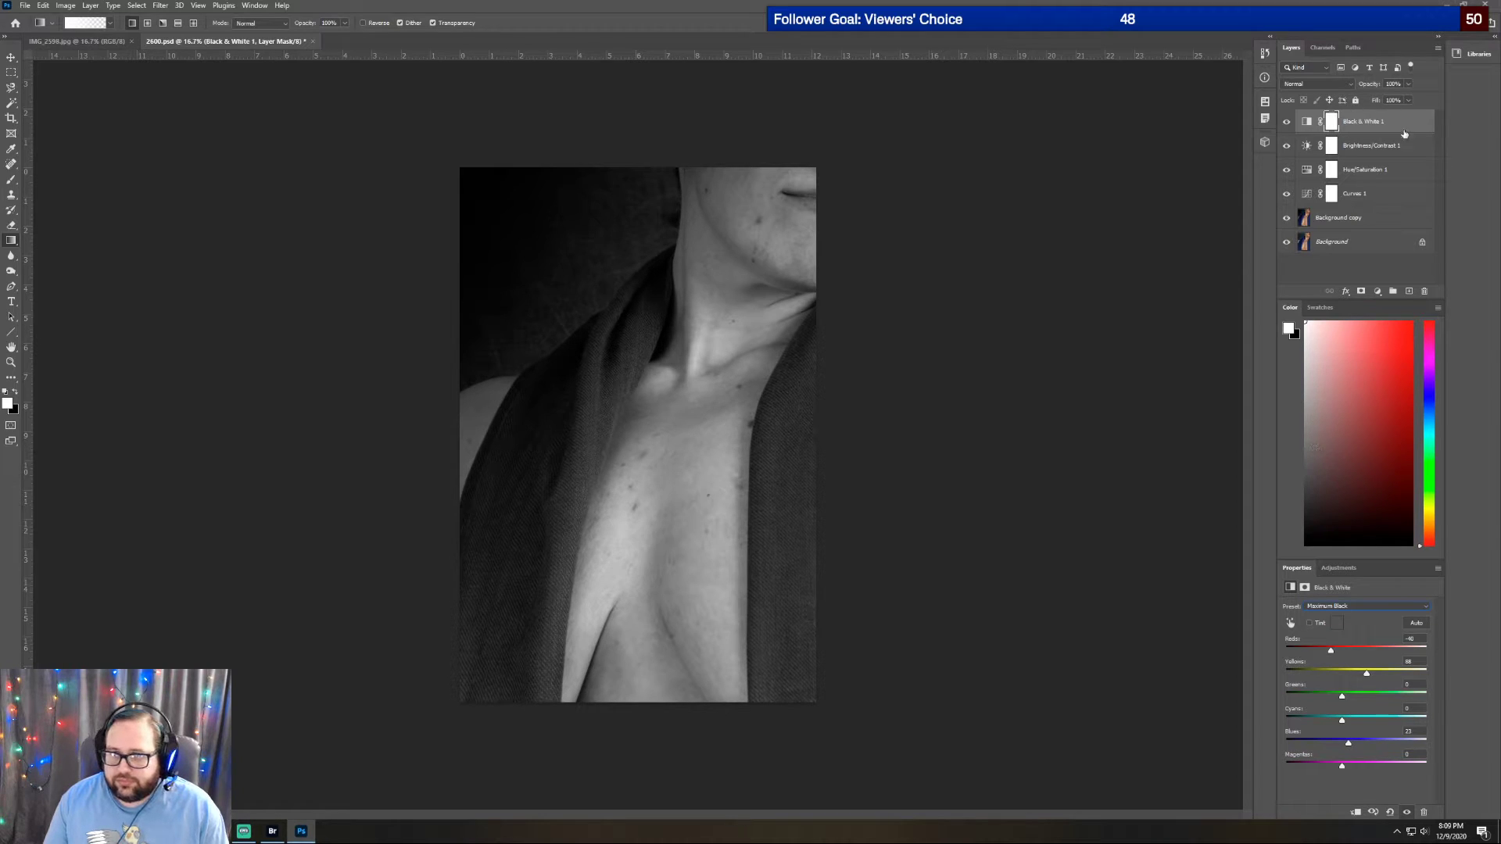
Add a second Curves adjustment and brighten the black-and-white photo by moving the white point's input to about 213
click(1339, 568)
click(1337, 594)
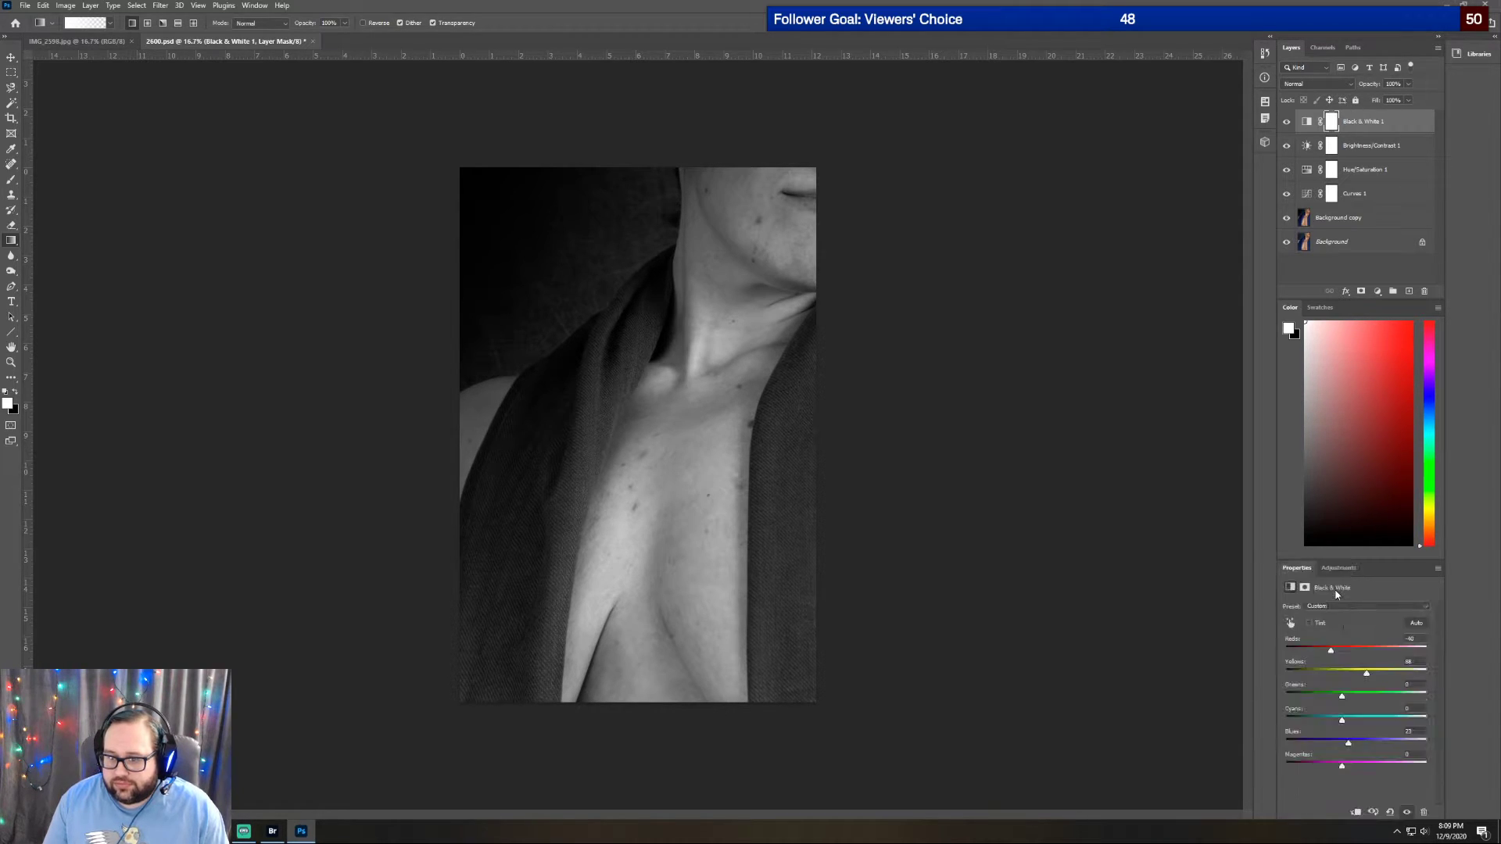
drag(1425, 755, 1406, 760)
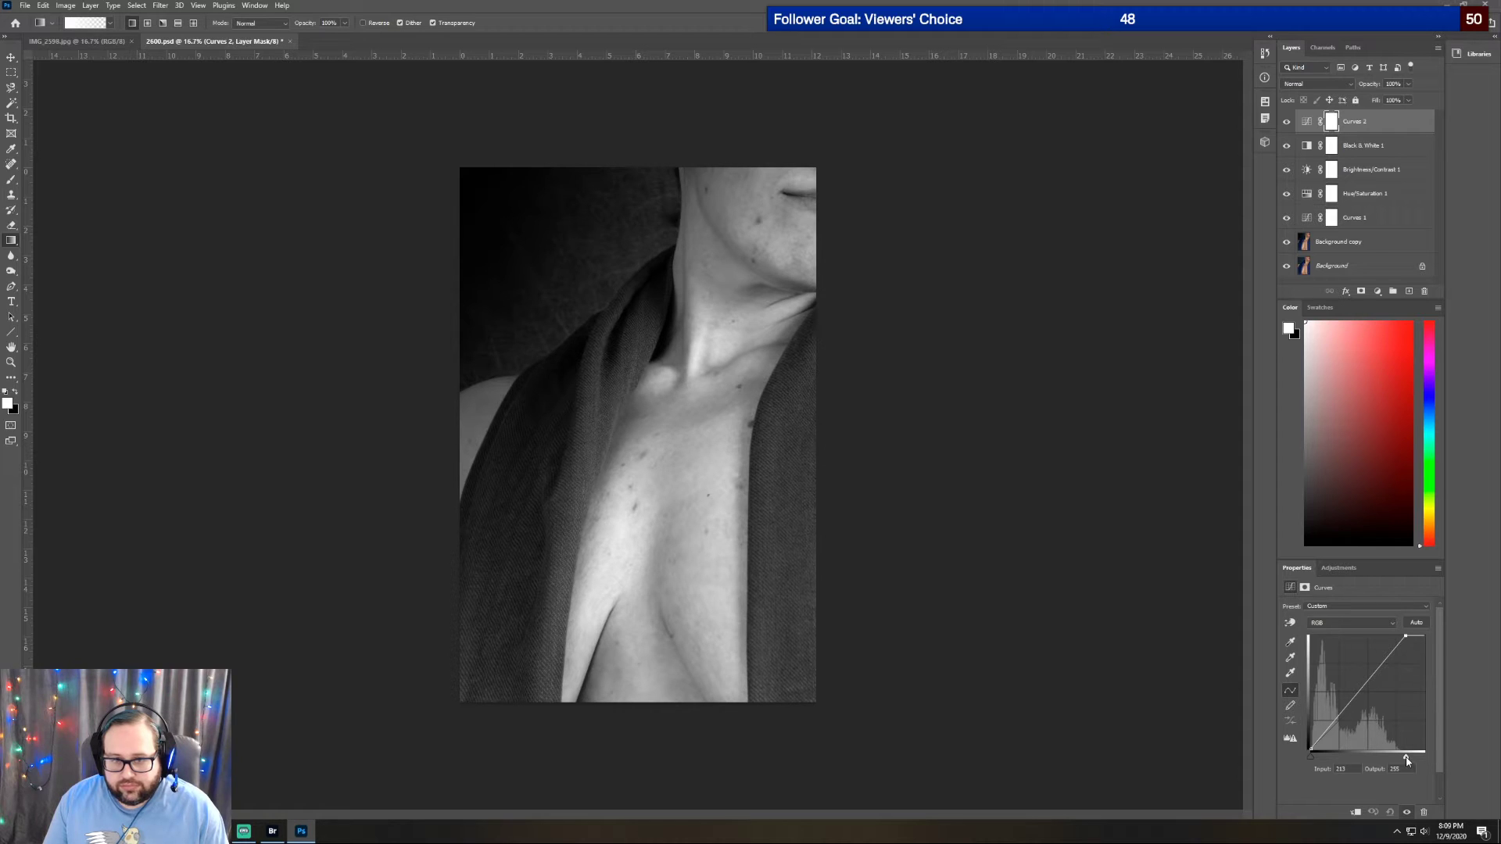
Save the black-and-white version as the Photoshop file 2600 bw in the Stream folder
click(28, 7)
click(46, 147)
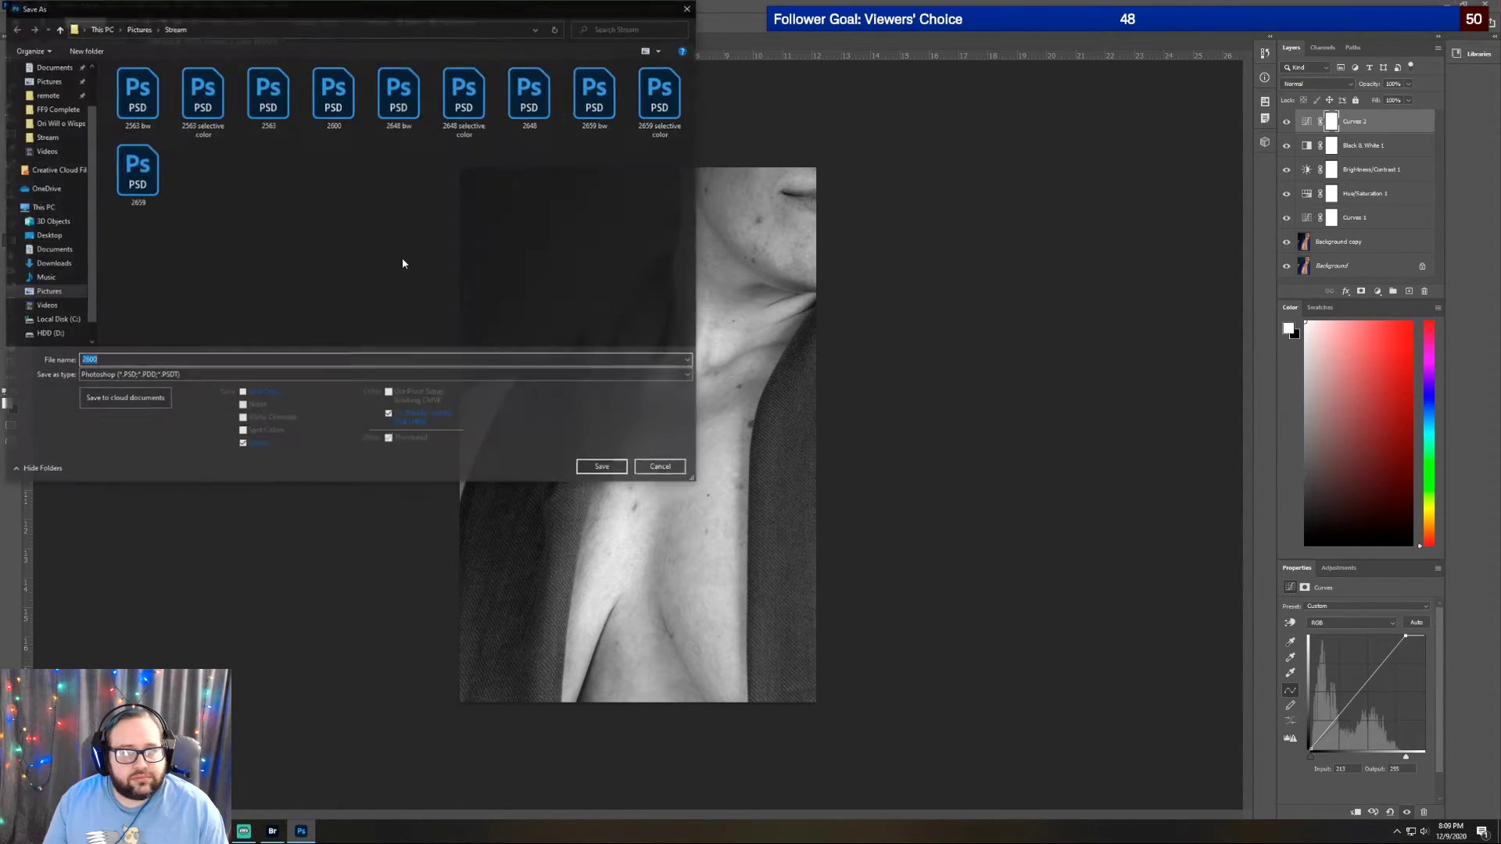
click(116, 362)
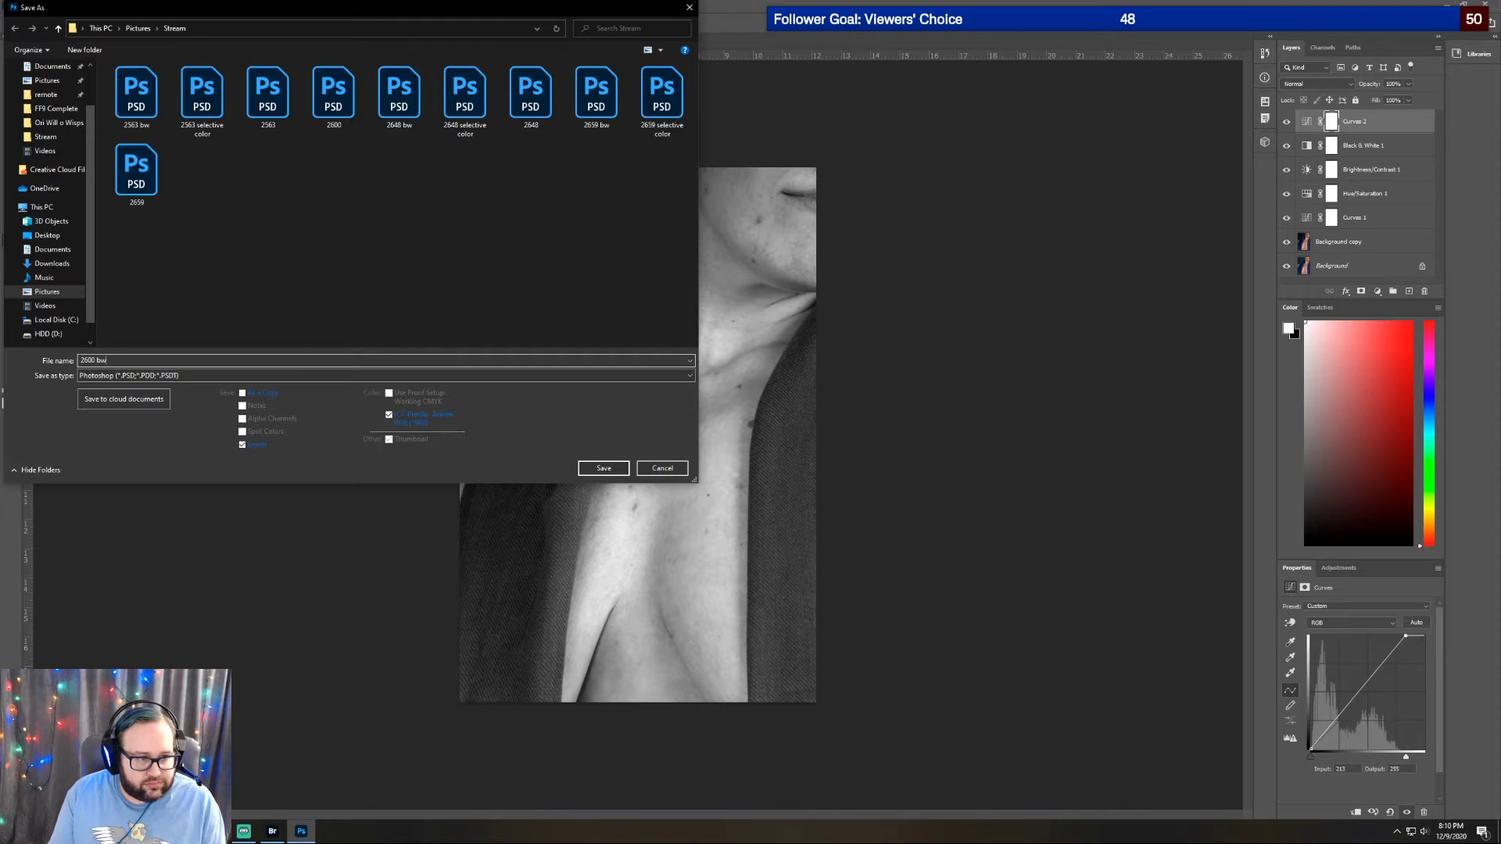
key(Return)
key(Return)
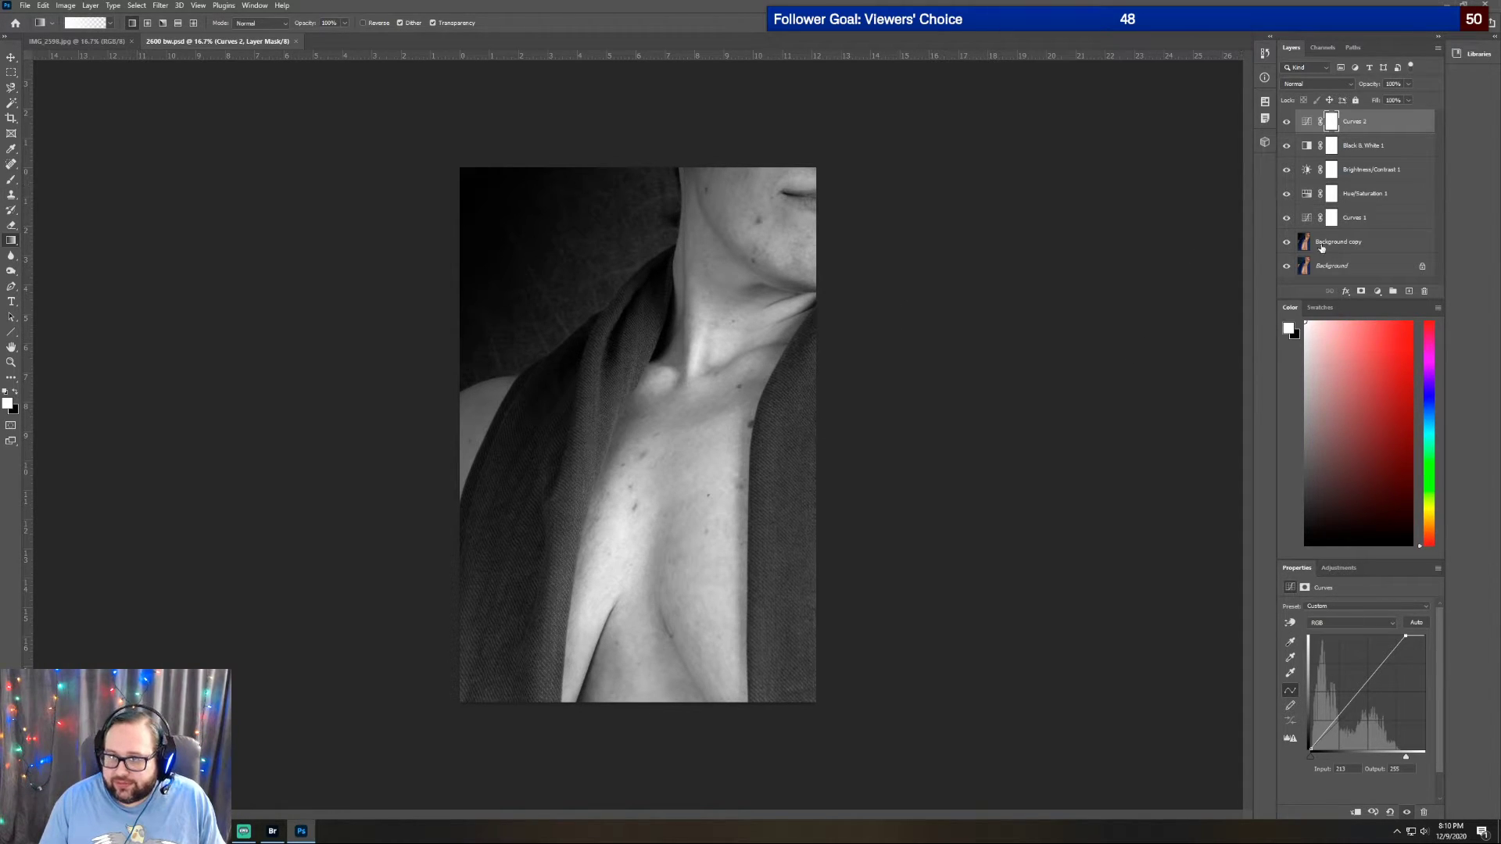
Set Blues to about -50 in the Black & White adjustment to turn the scarf nearly black
click(1370, 151)
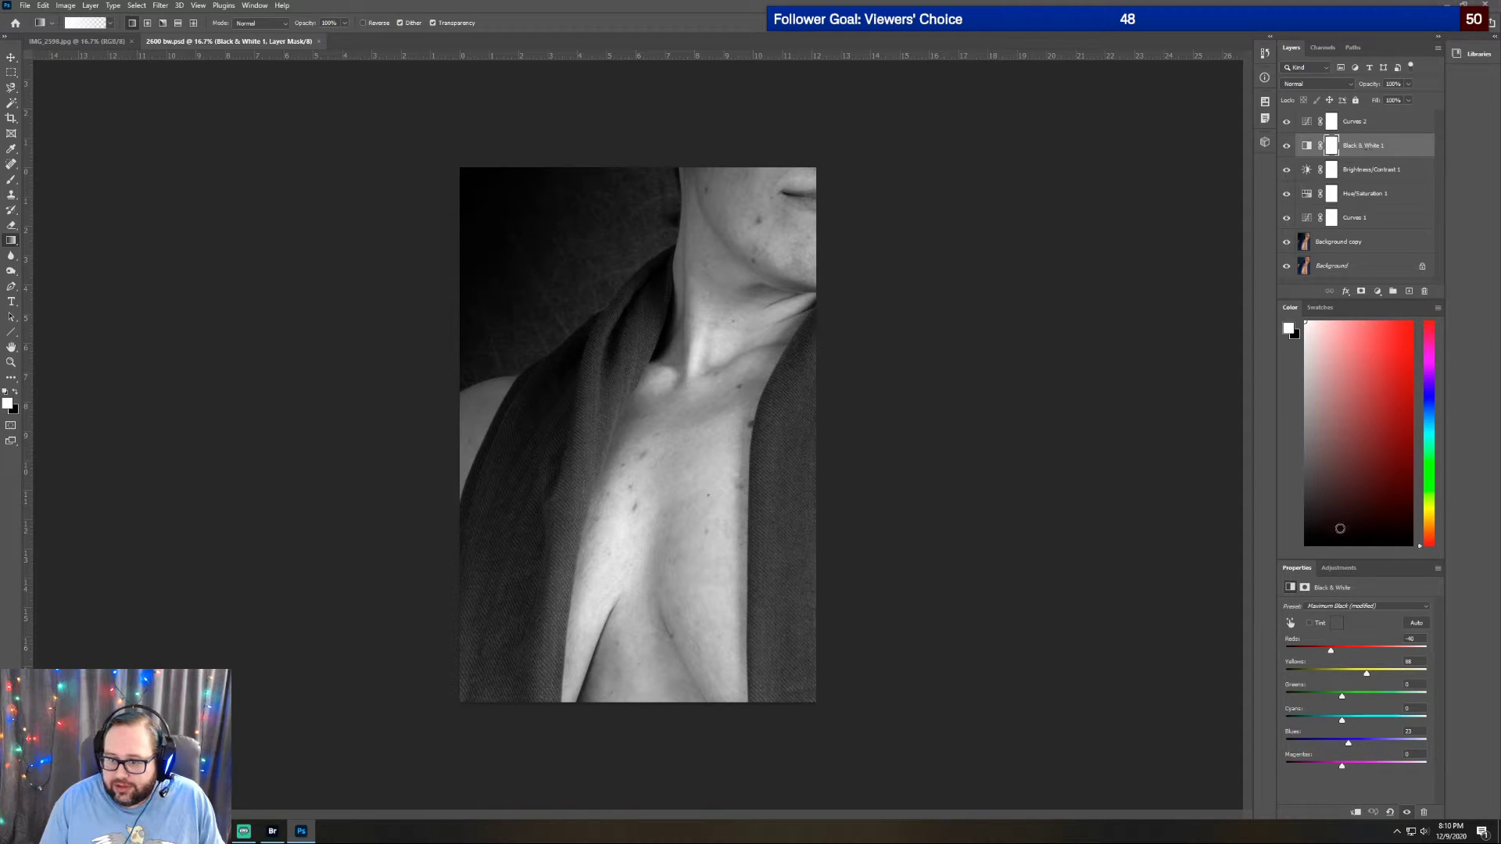
drag(1350, 748, 1330, 748)
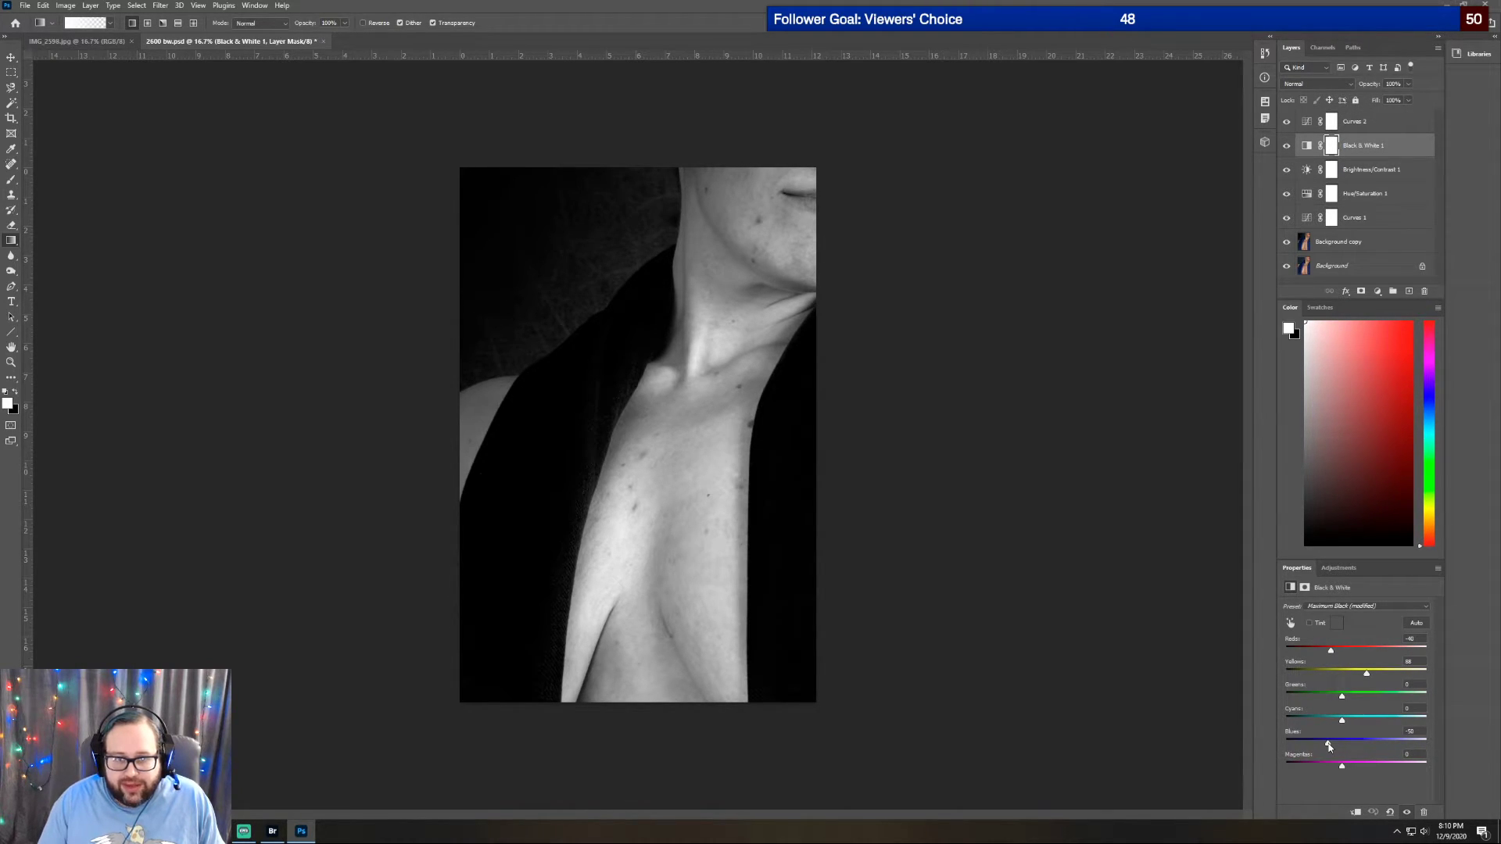
drag(1330, 746, 1329, 747)
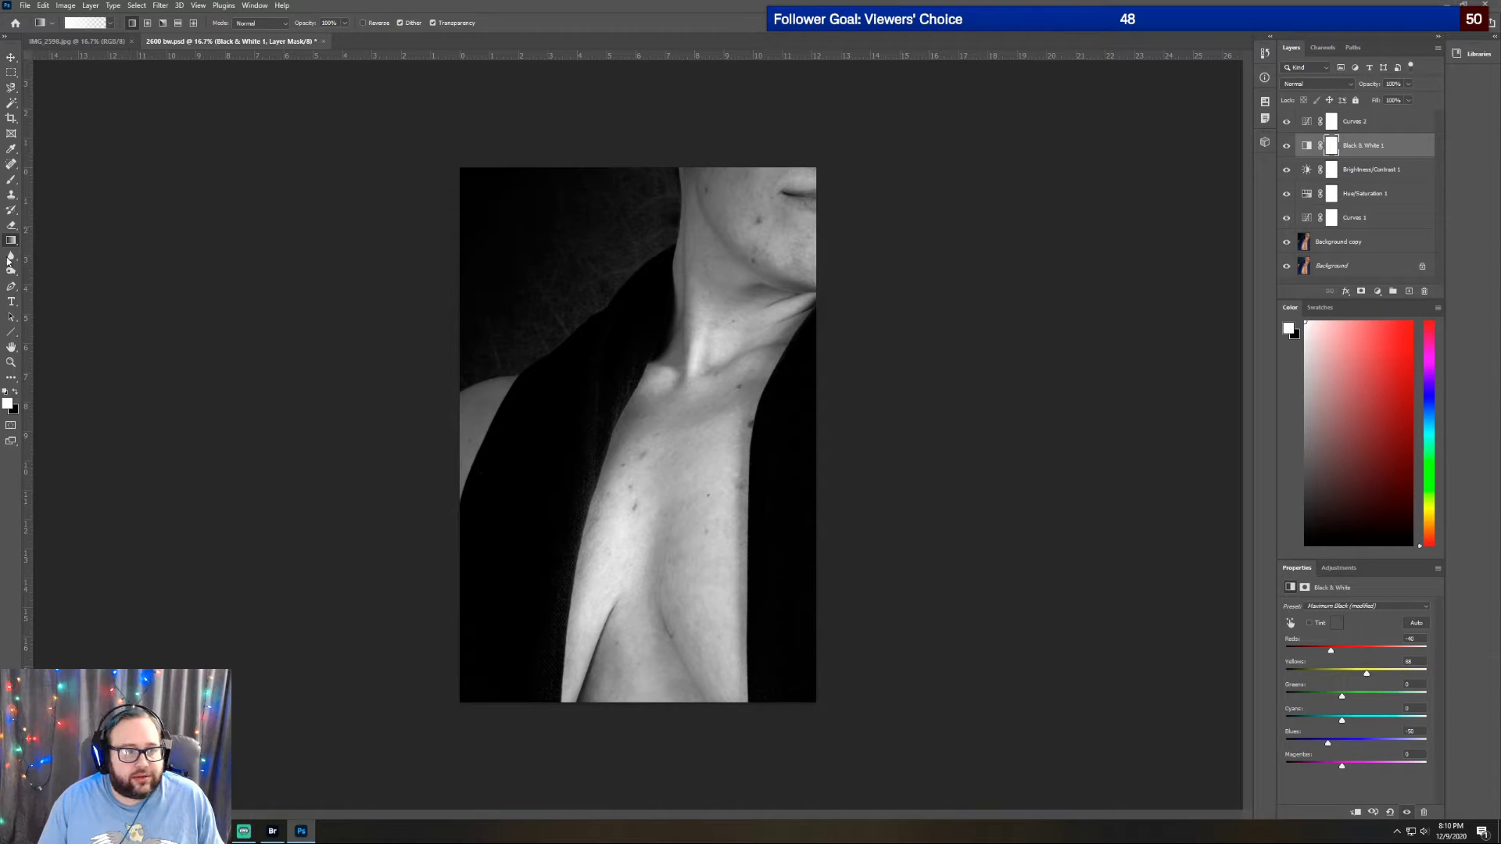
Select the scarf half on the photo's left side by tracing its outline with the Magnetic Lasso
click(11, 90)
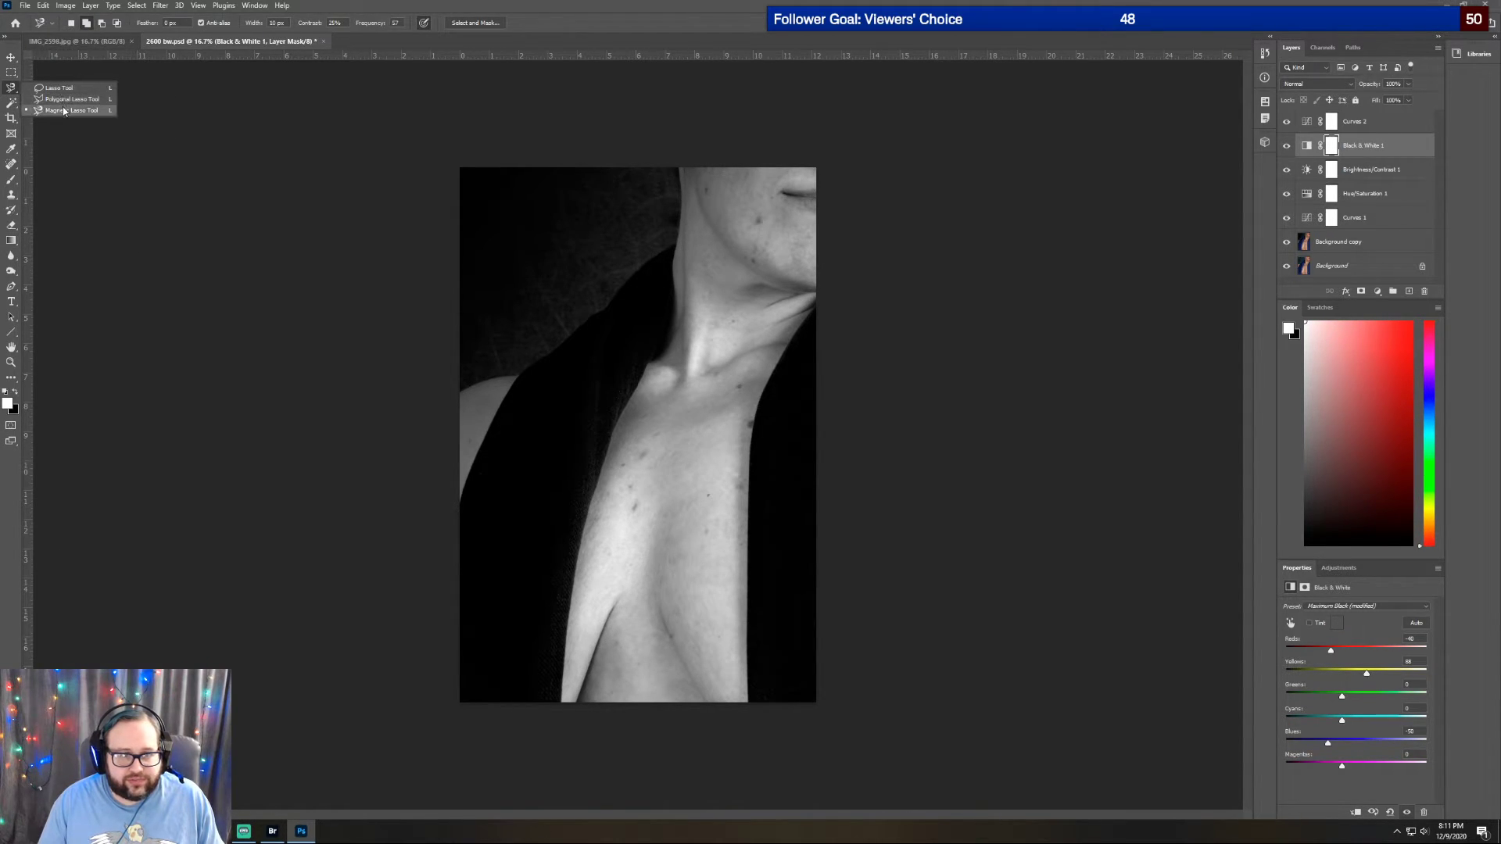
click(64, 110)
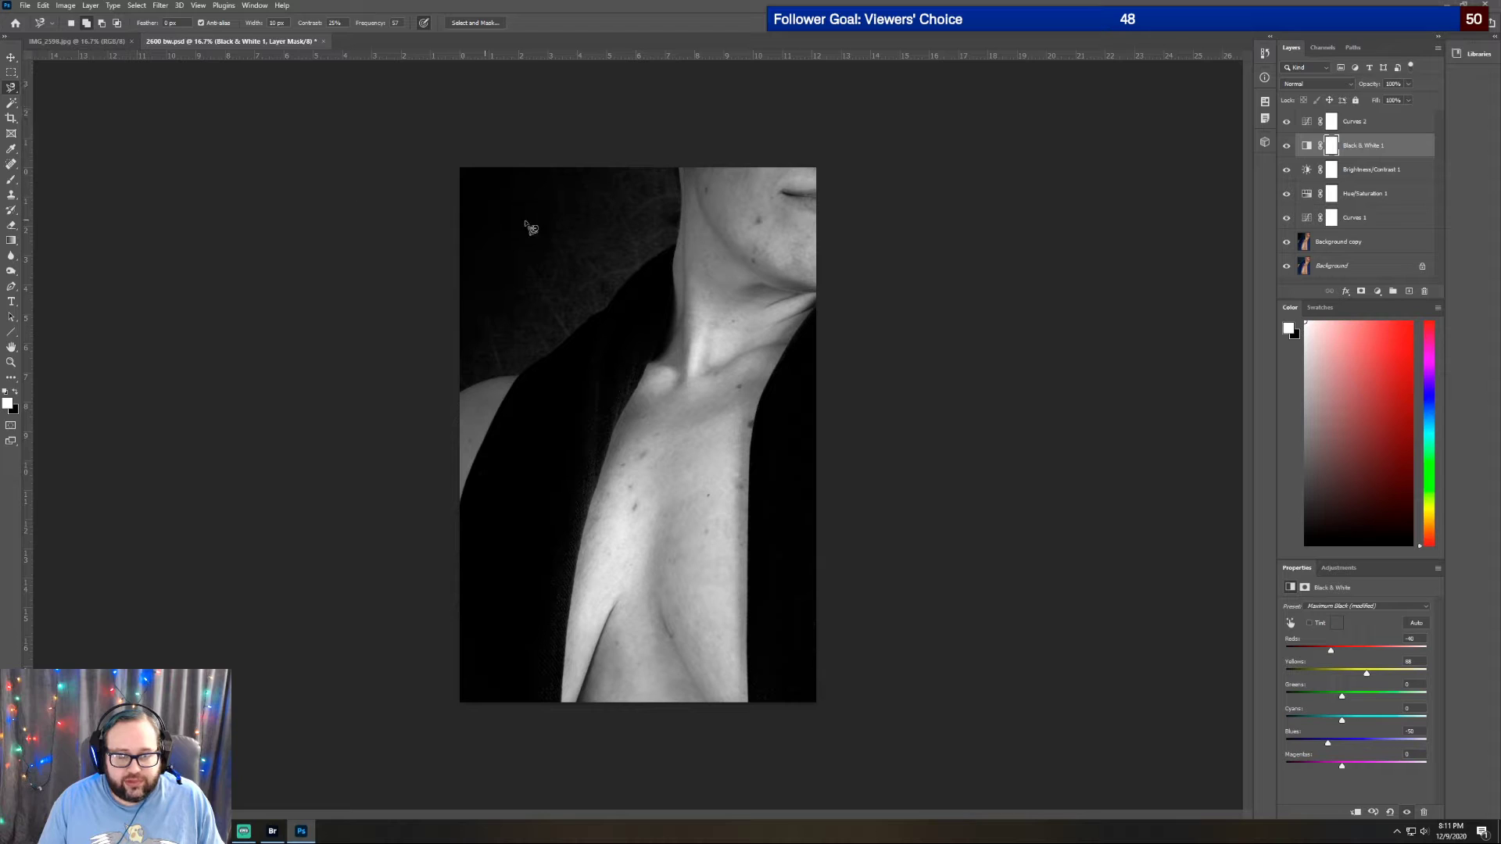
click(673, 245)
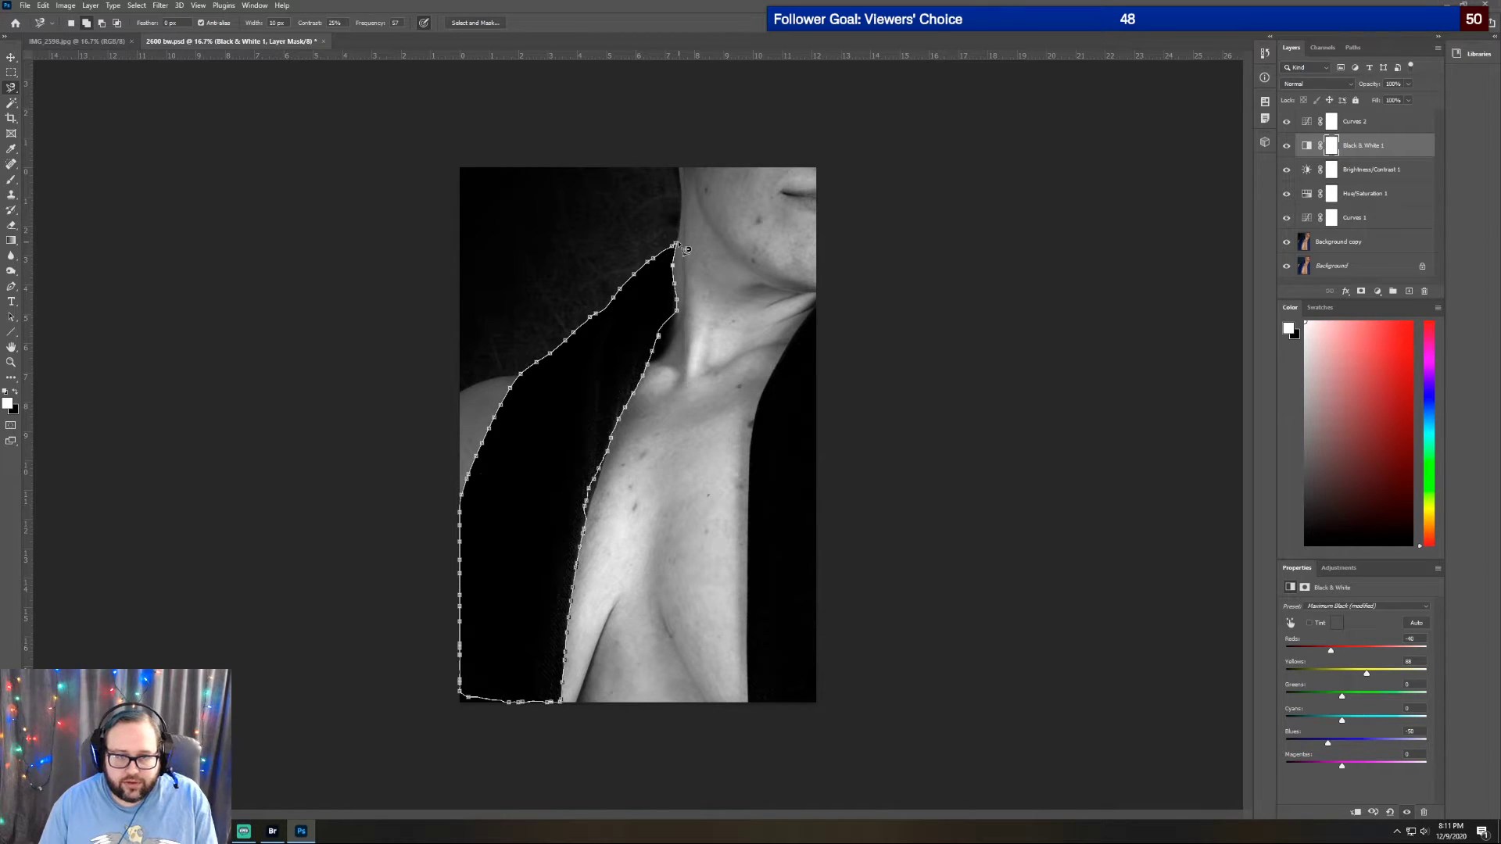
click(682, 248)
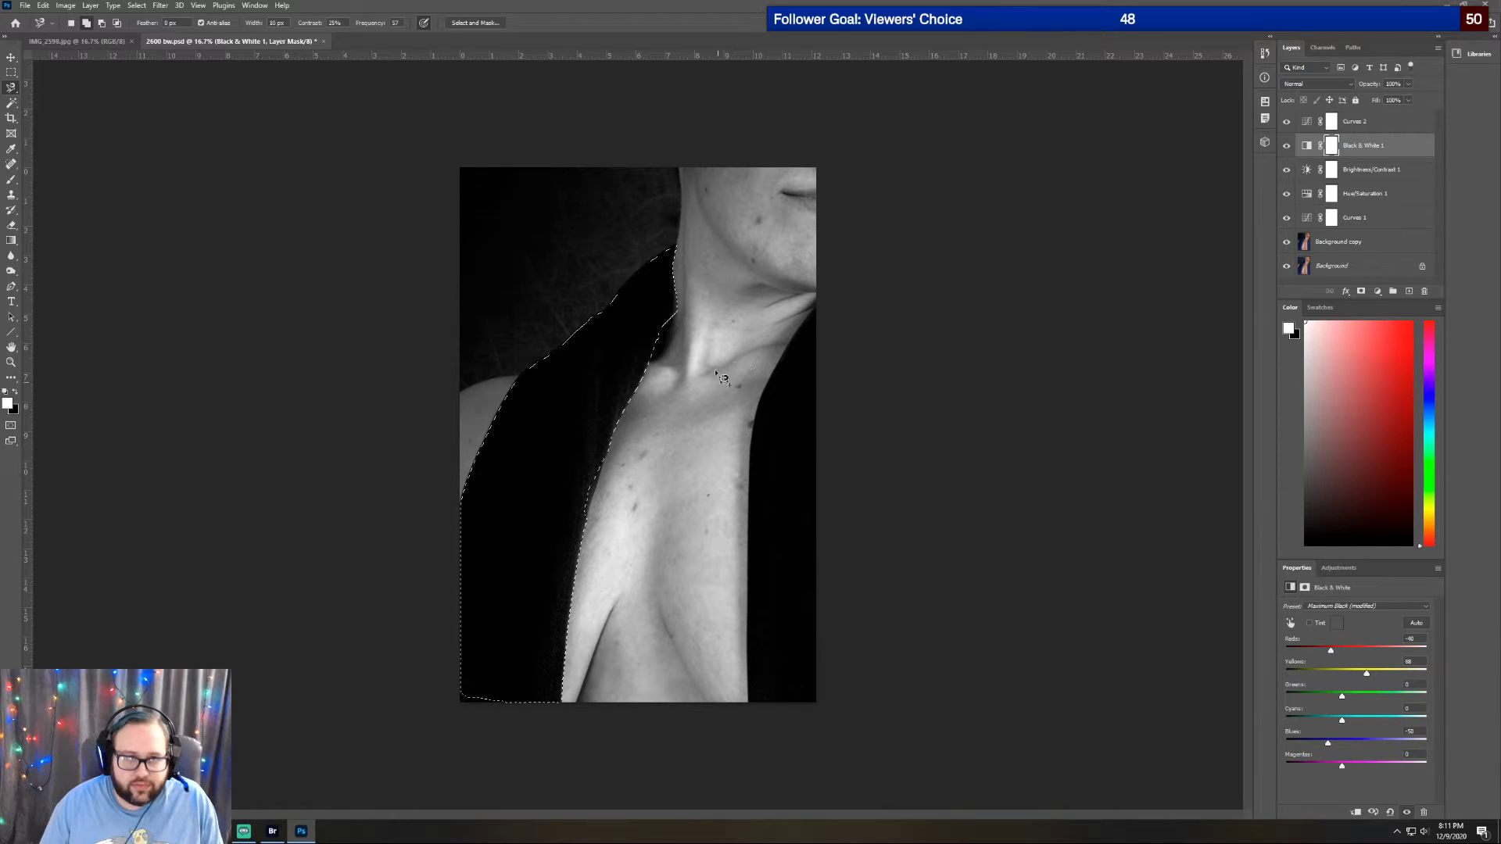
Refine the scarf selection in Select and Mask with Radius 3 px, Smooth 3 and Feather 3.0 px
click(475, 23)
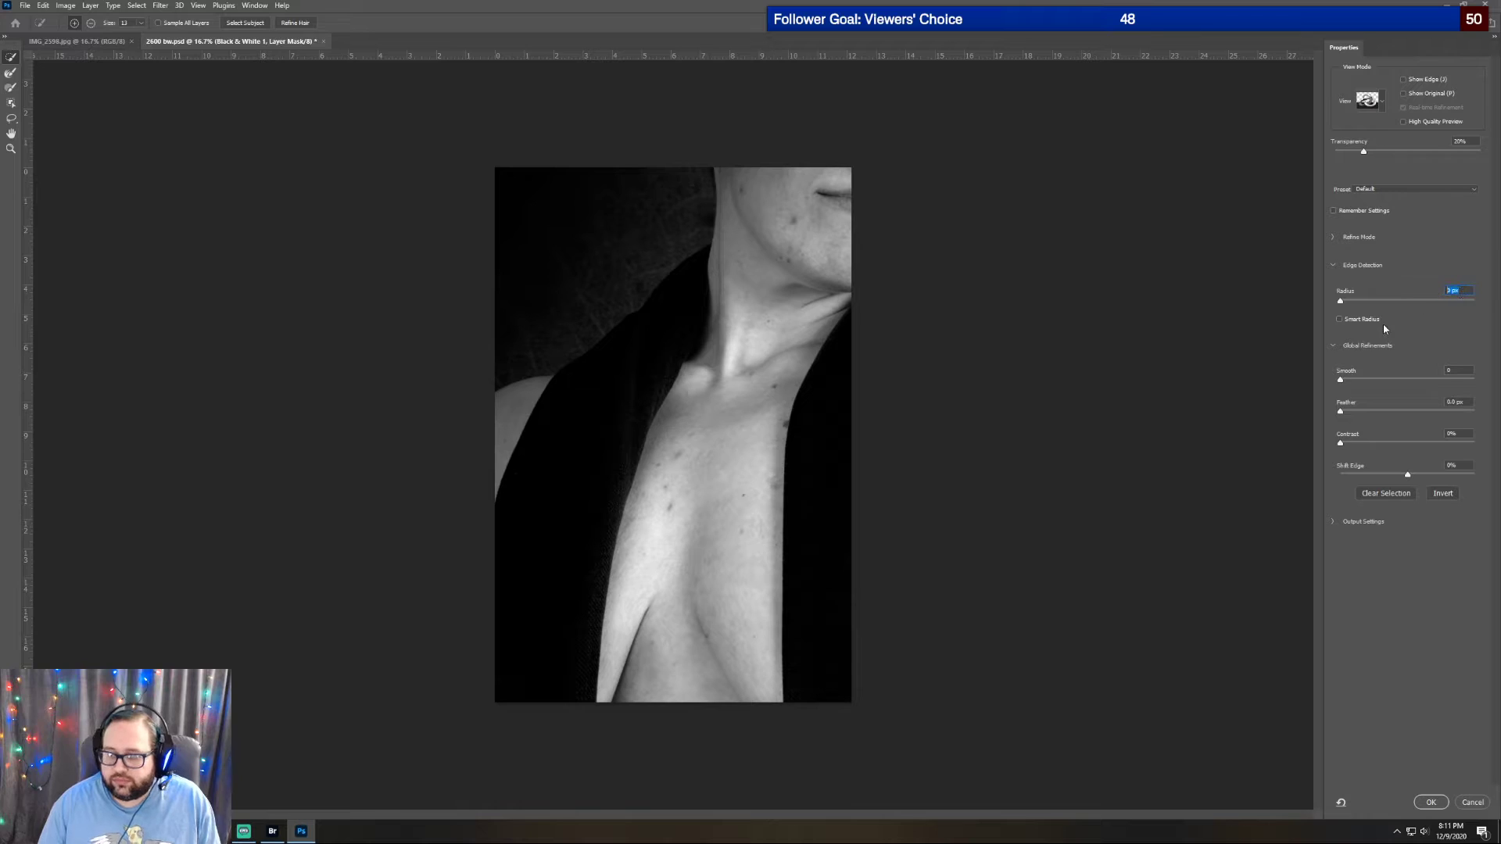
click(1362, 301)
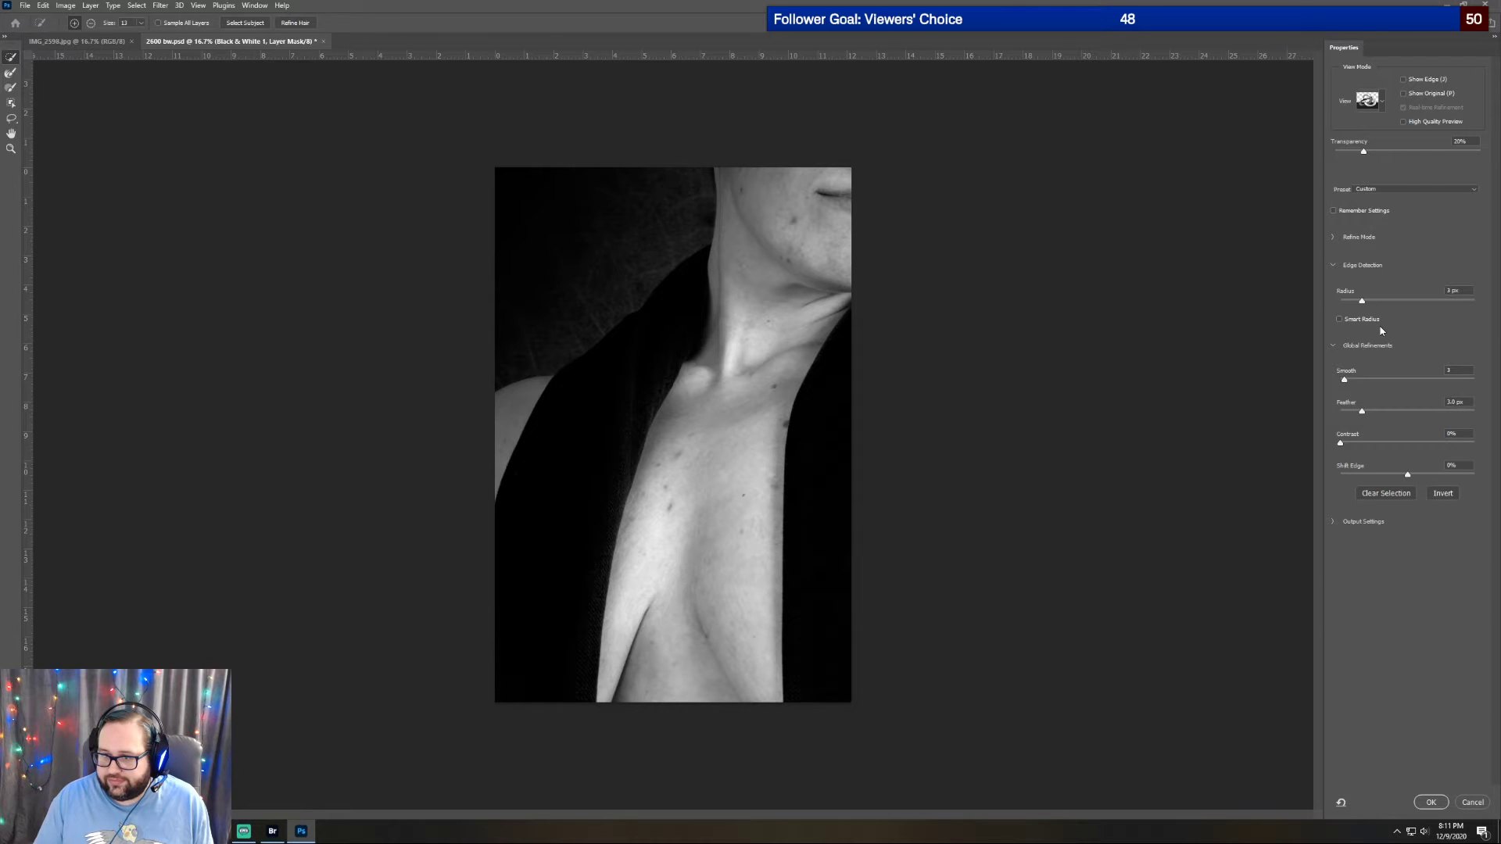
key(Return)
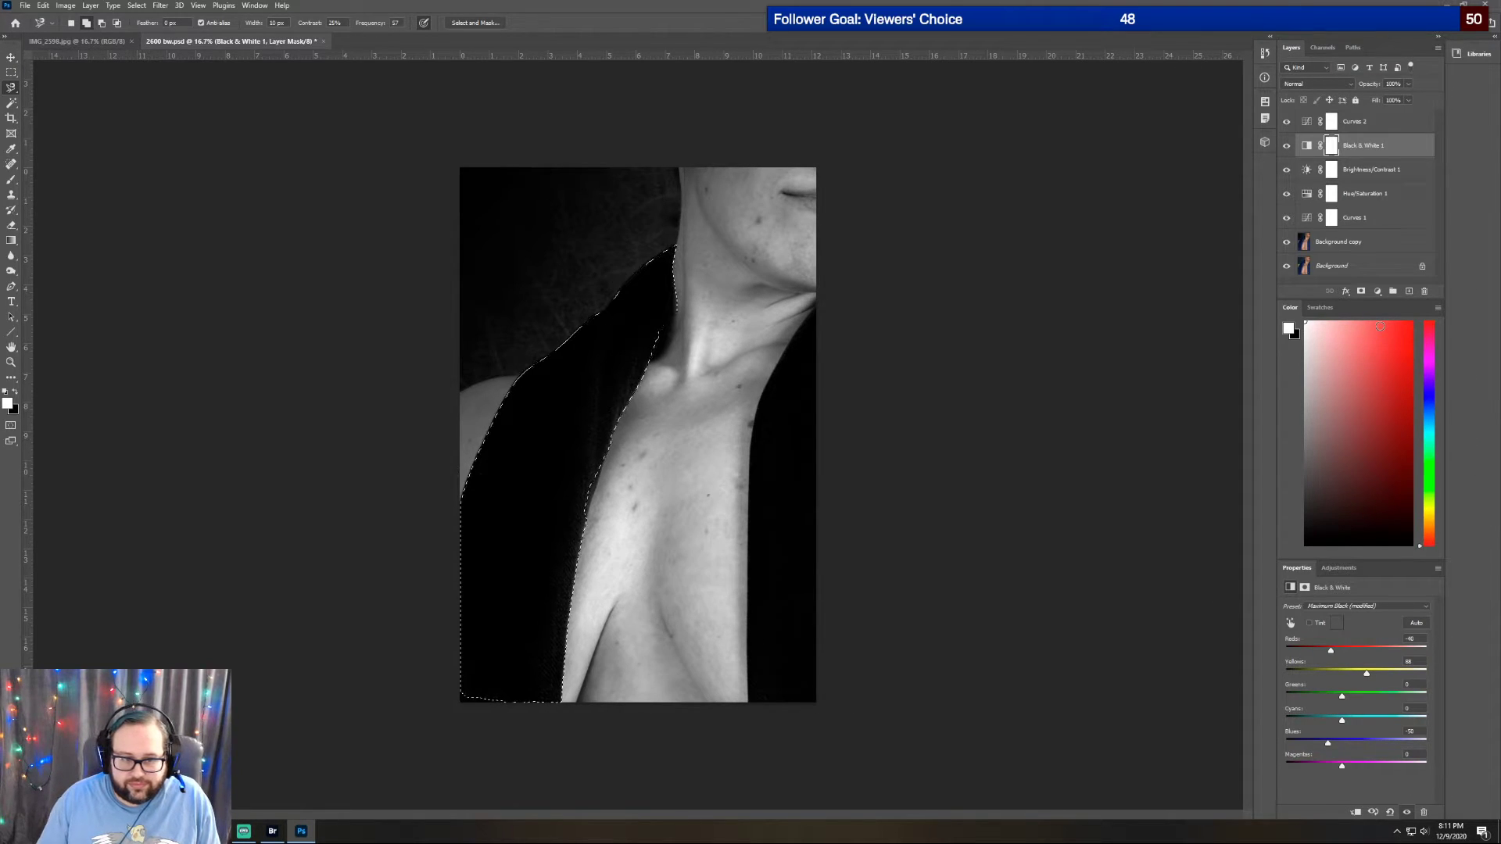
Black out the selected scarf half on the Black & White layer mask to restore its blue colour, and deselect it
click(44, 5)
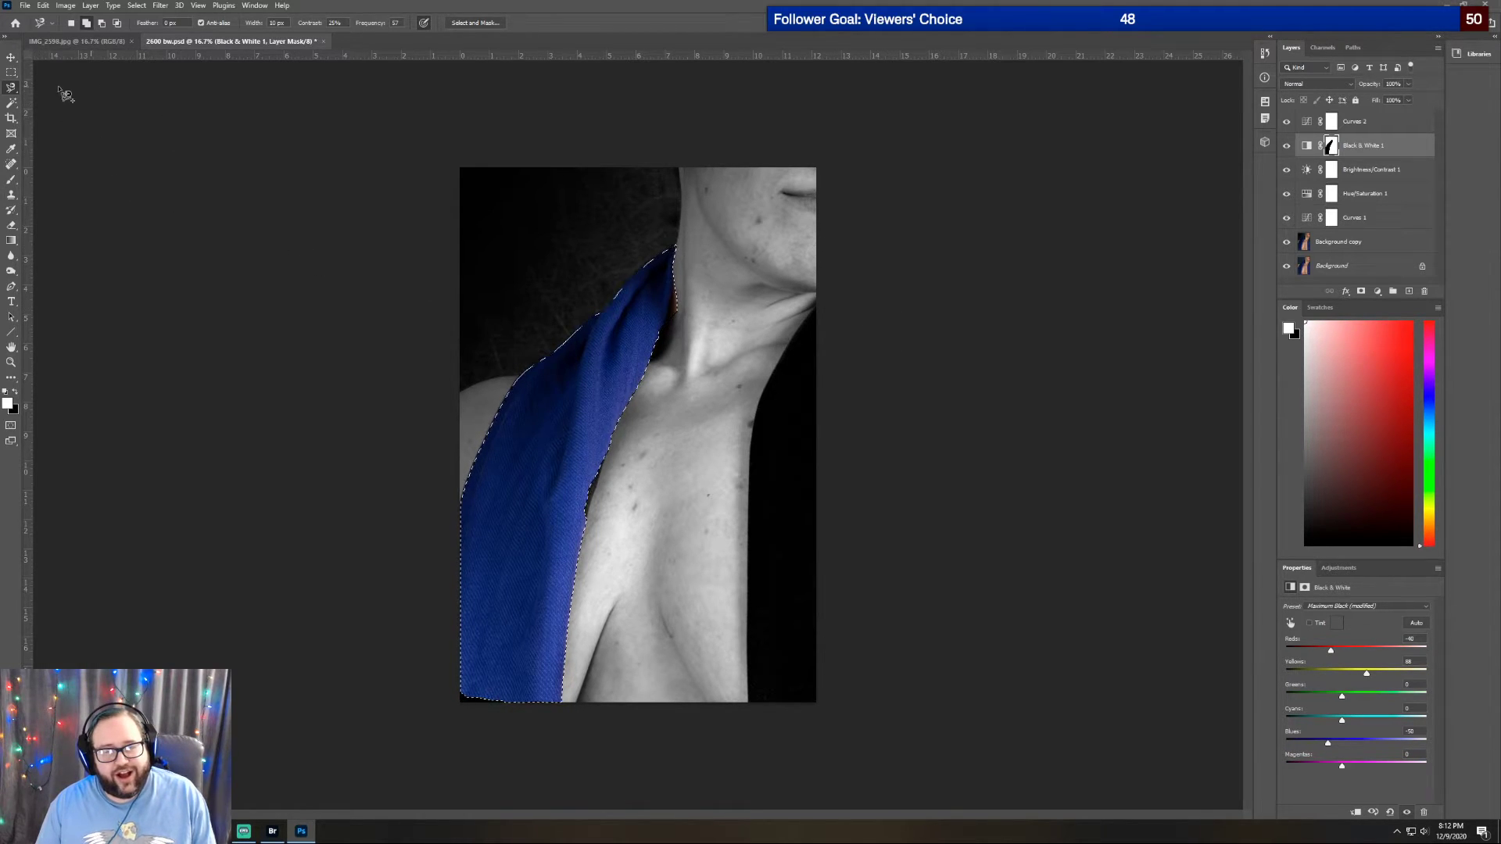
click(10, 74)
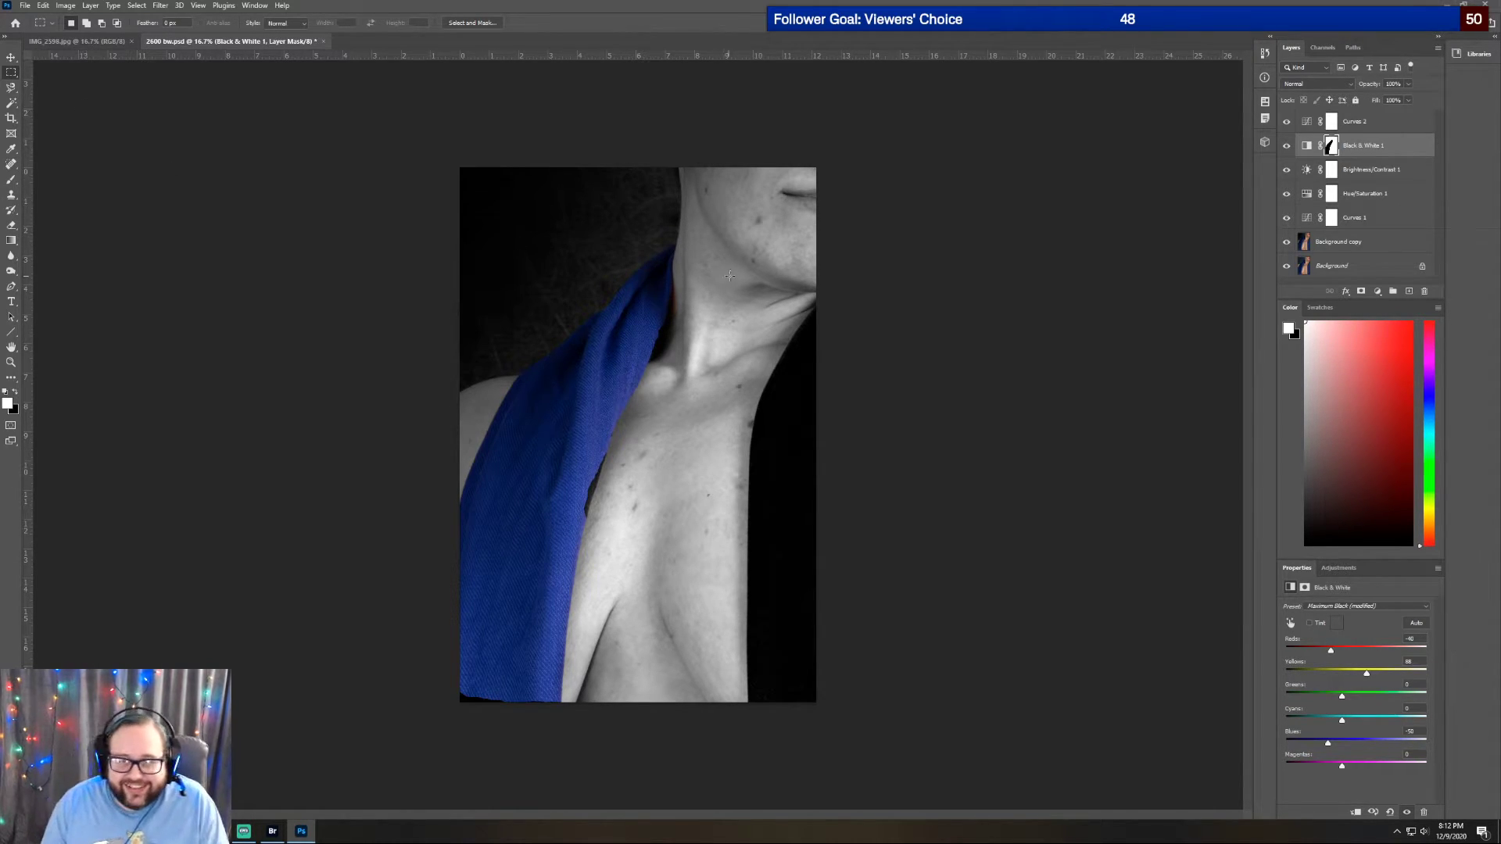
Trace the scarf half at the photo's right edge with the Magnetic Lasso, fill it black on the Black & White mask, and deselect
click(11, 89)
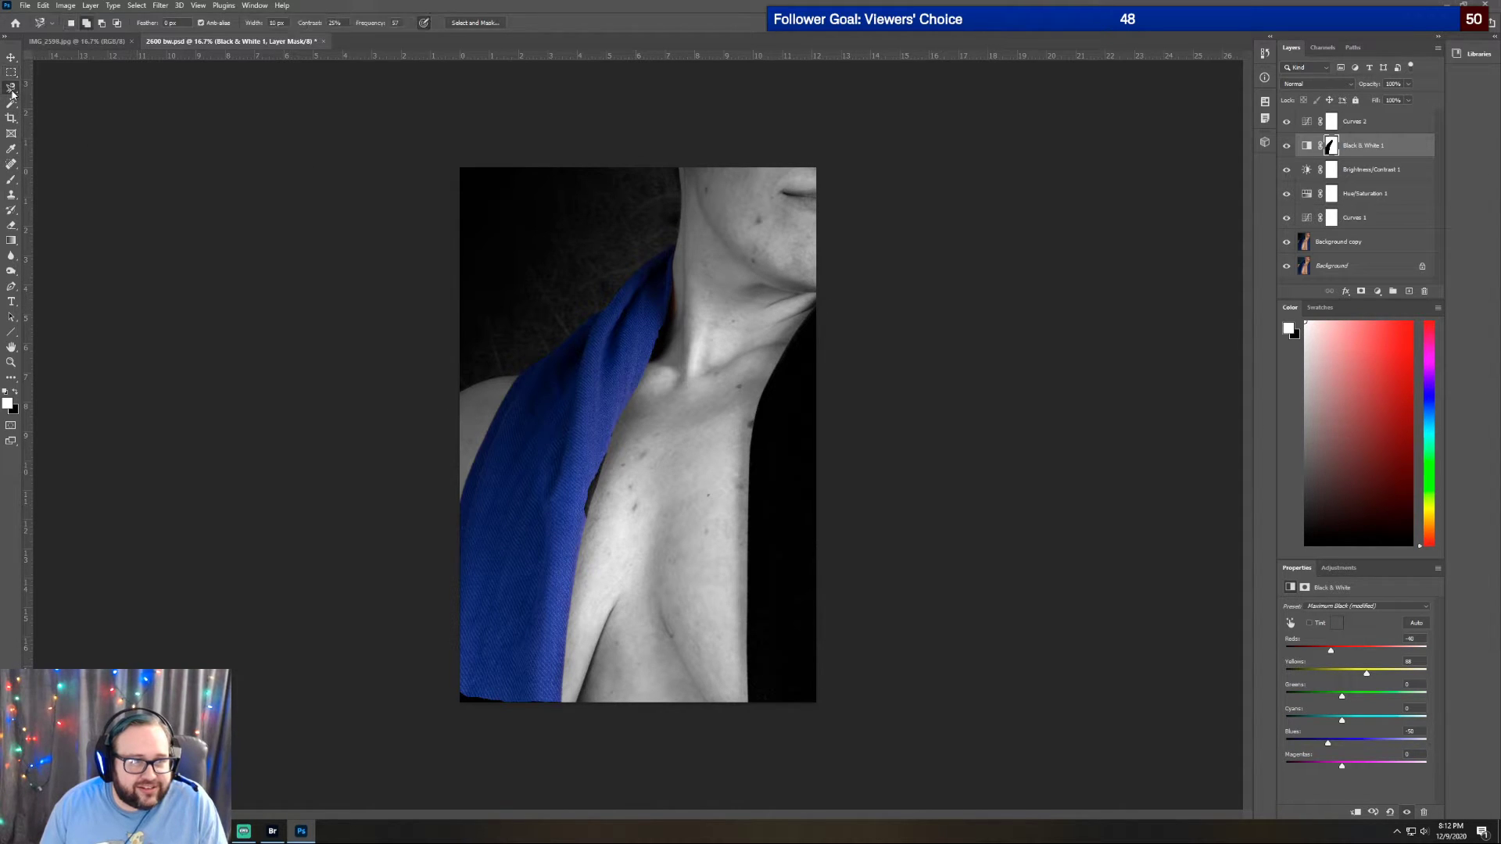
click(814, 310)
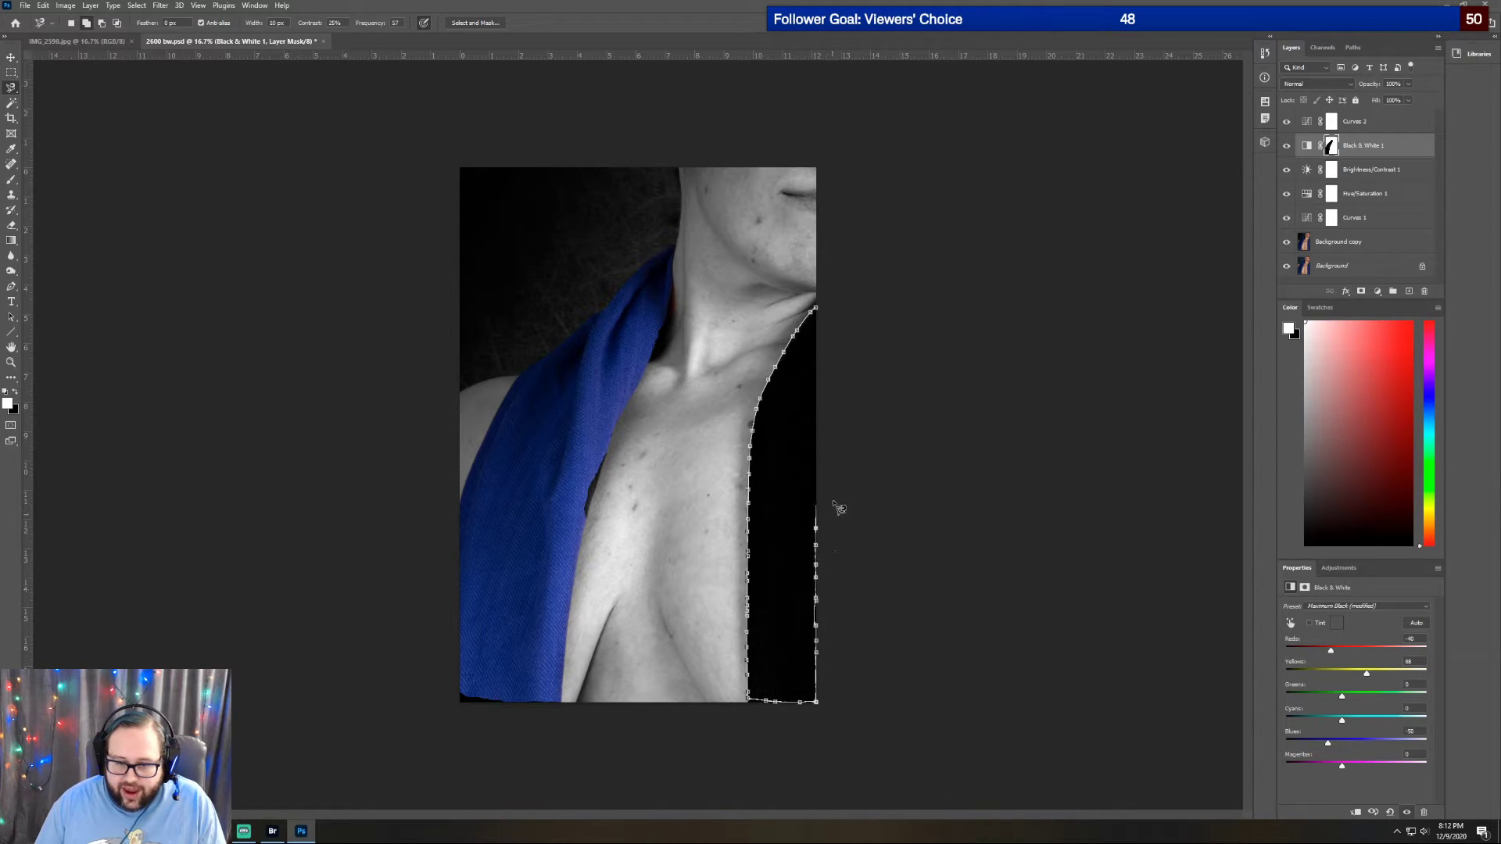
click(817, 311)
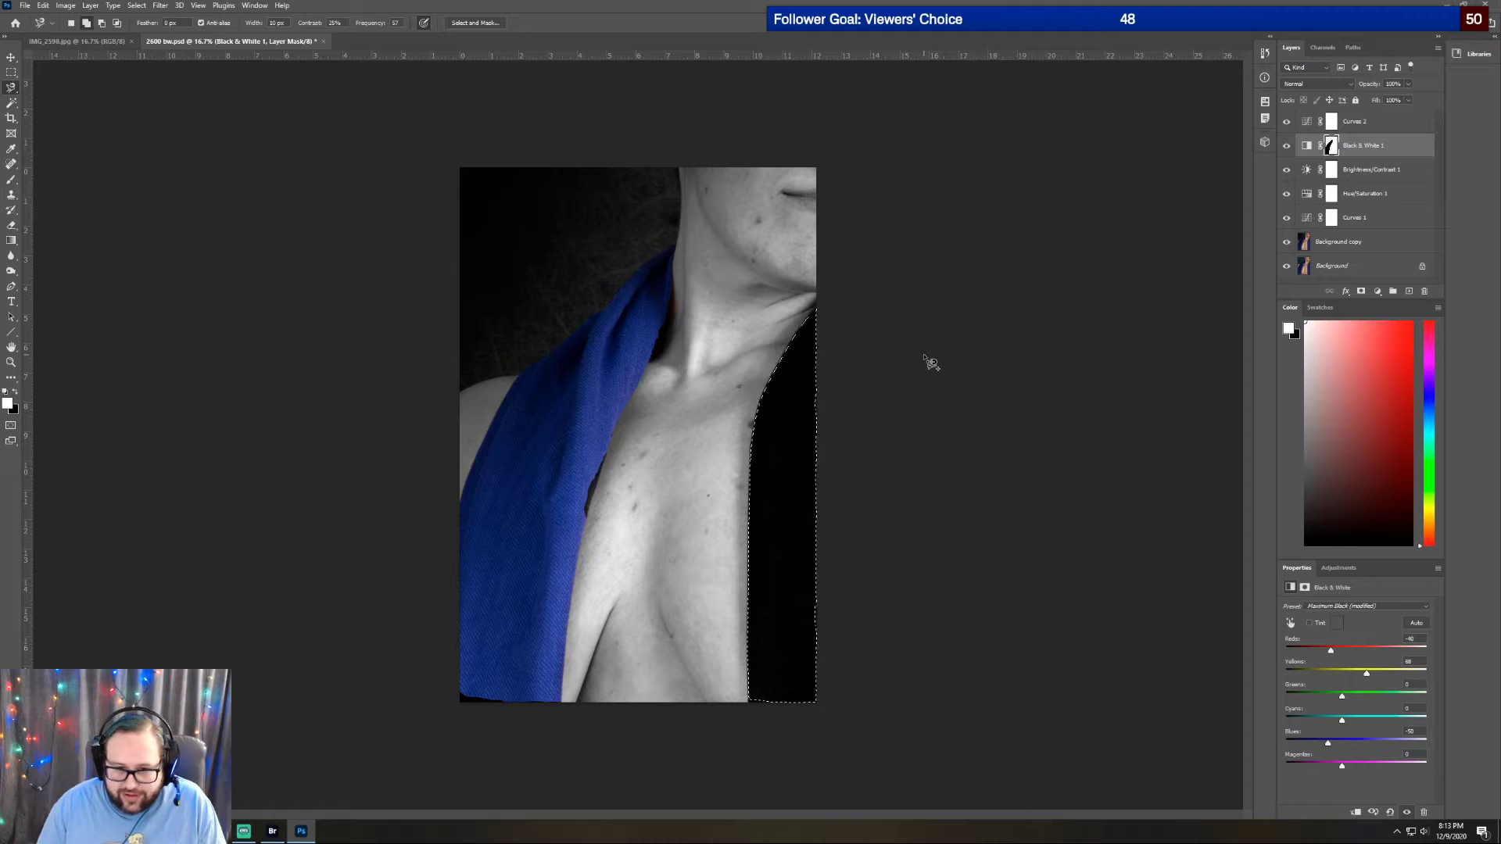
key(ctrl+BackSpace)
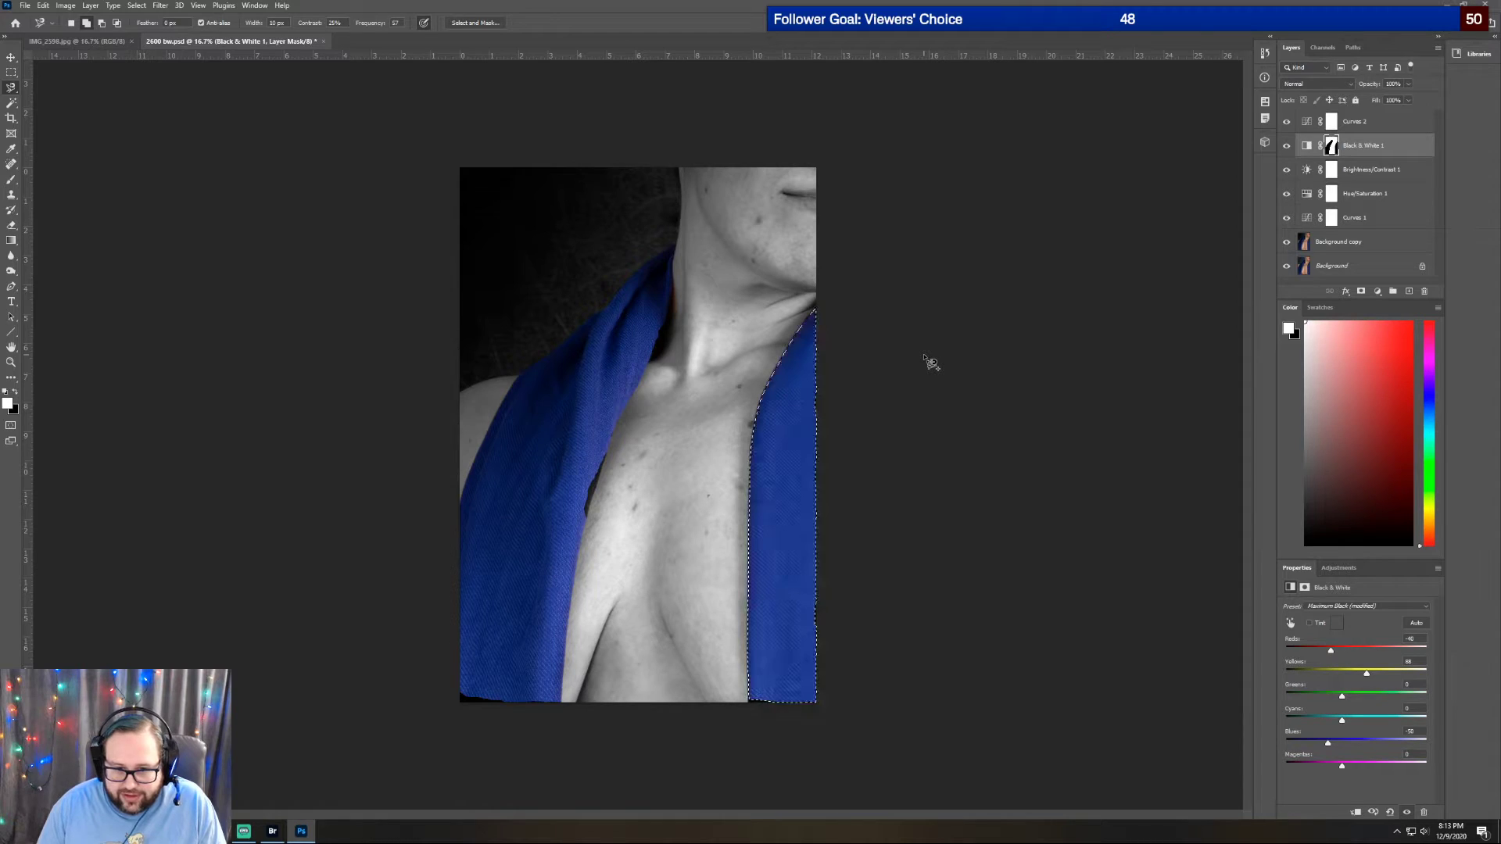
click(9, 74)
click(70, 94)
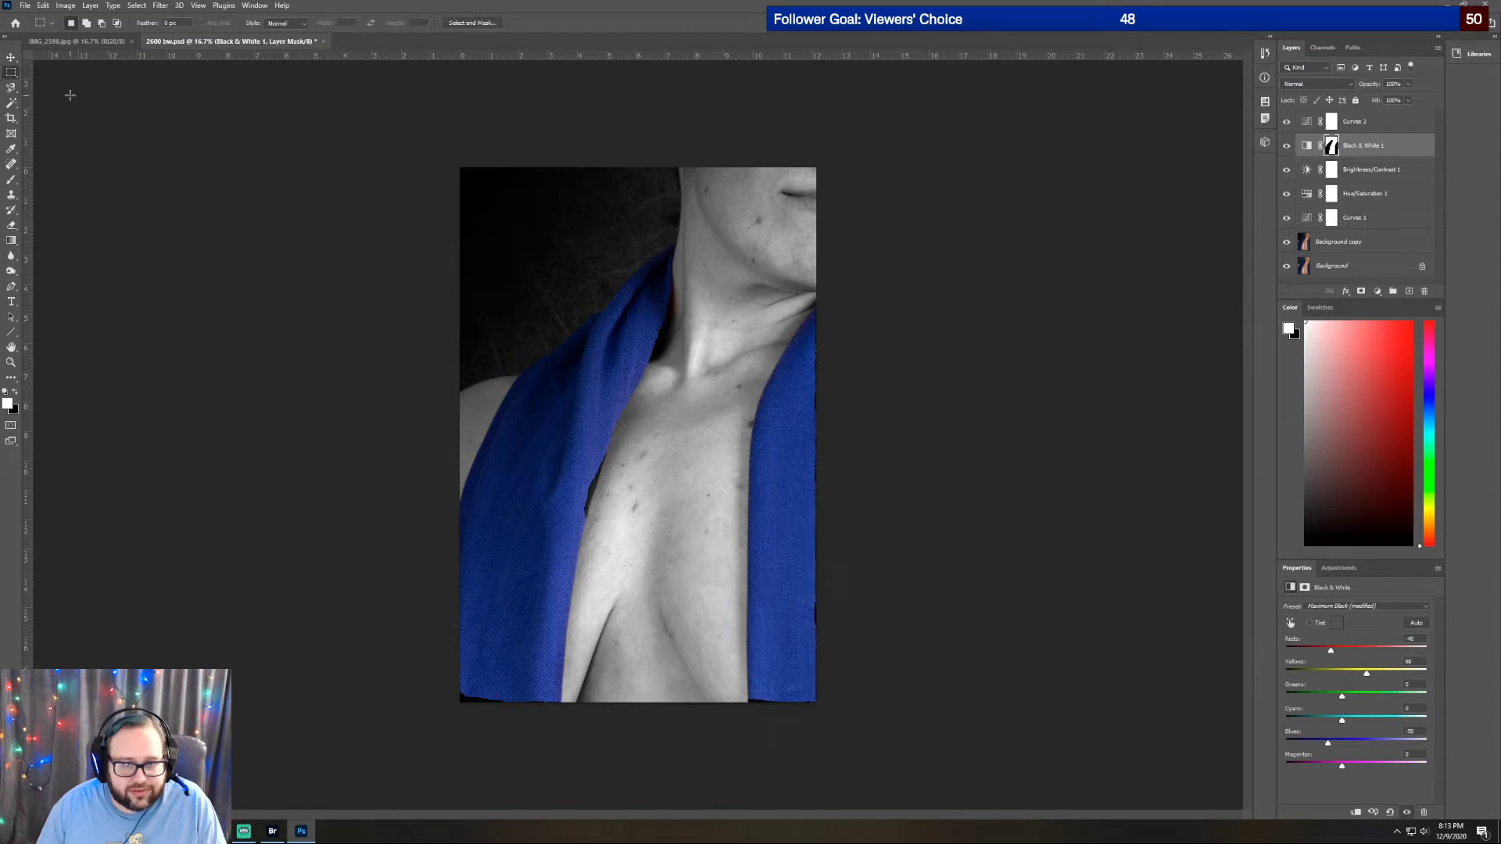
Examine the coloured scarf's mask edges beside the neck and chest at close range
click(11, 362)
click(661, 330)
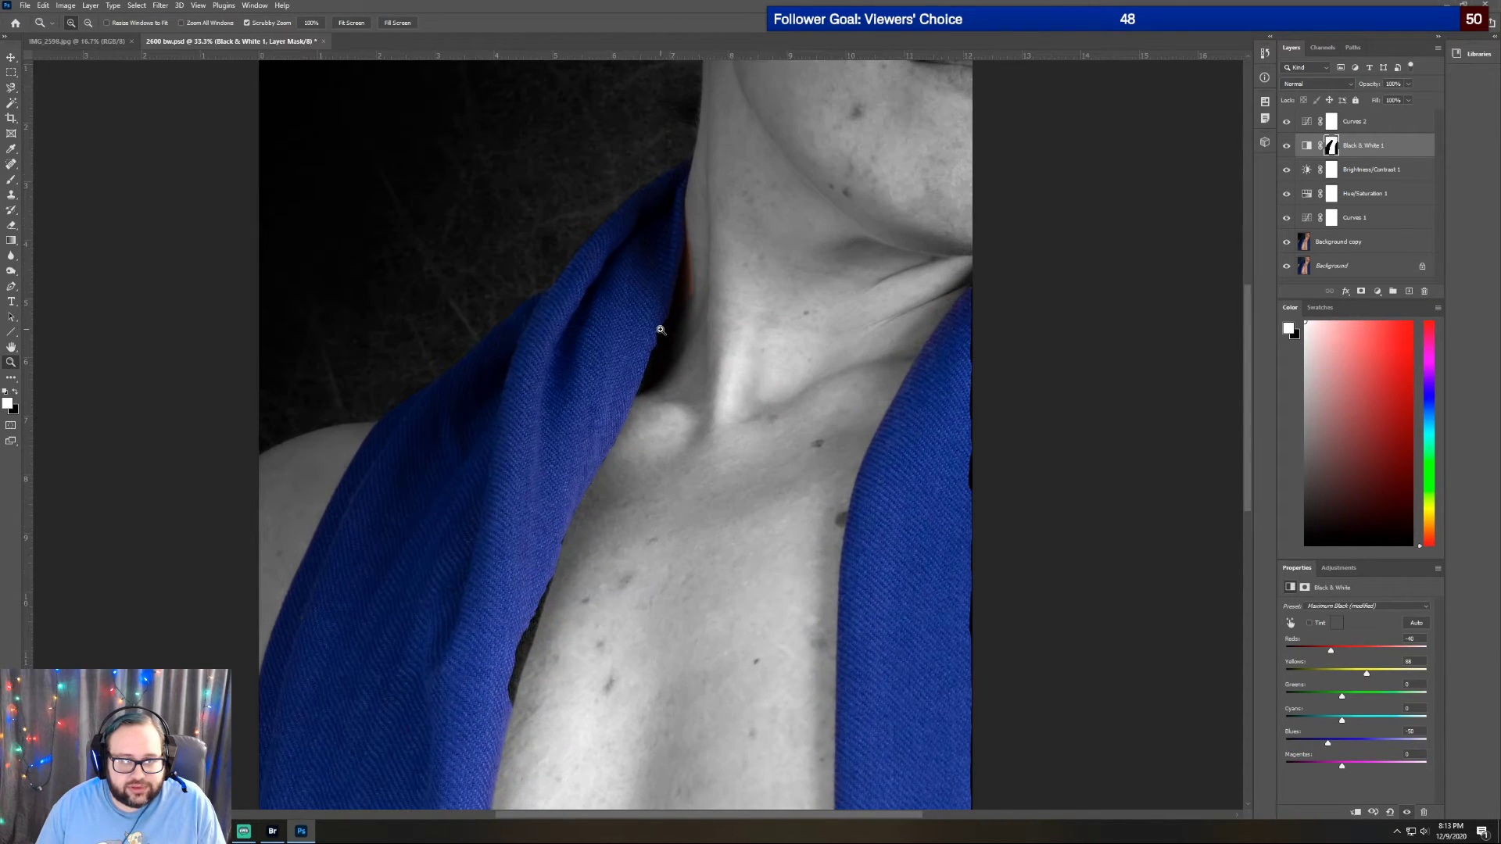
click(653, 325)
click(574, 338)
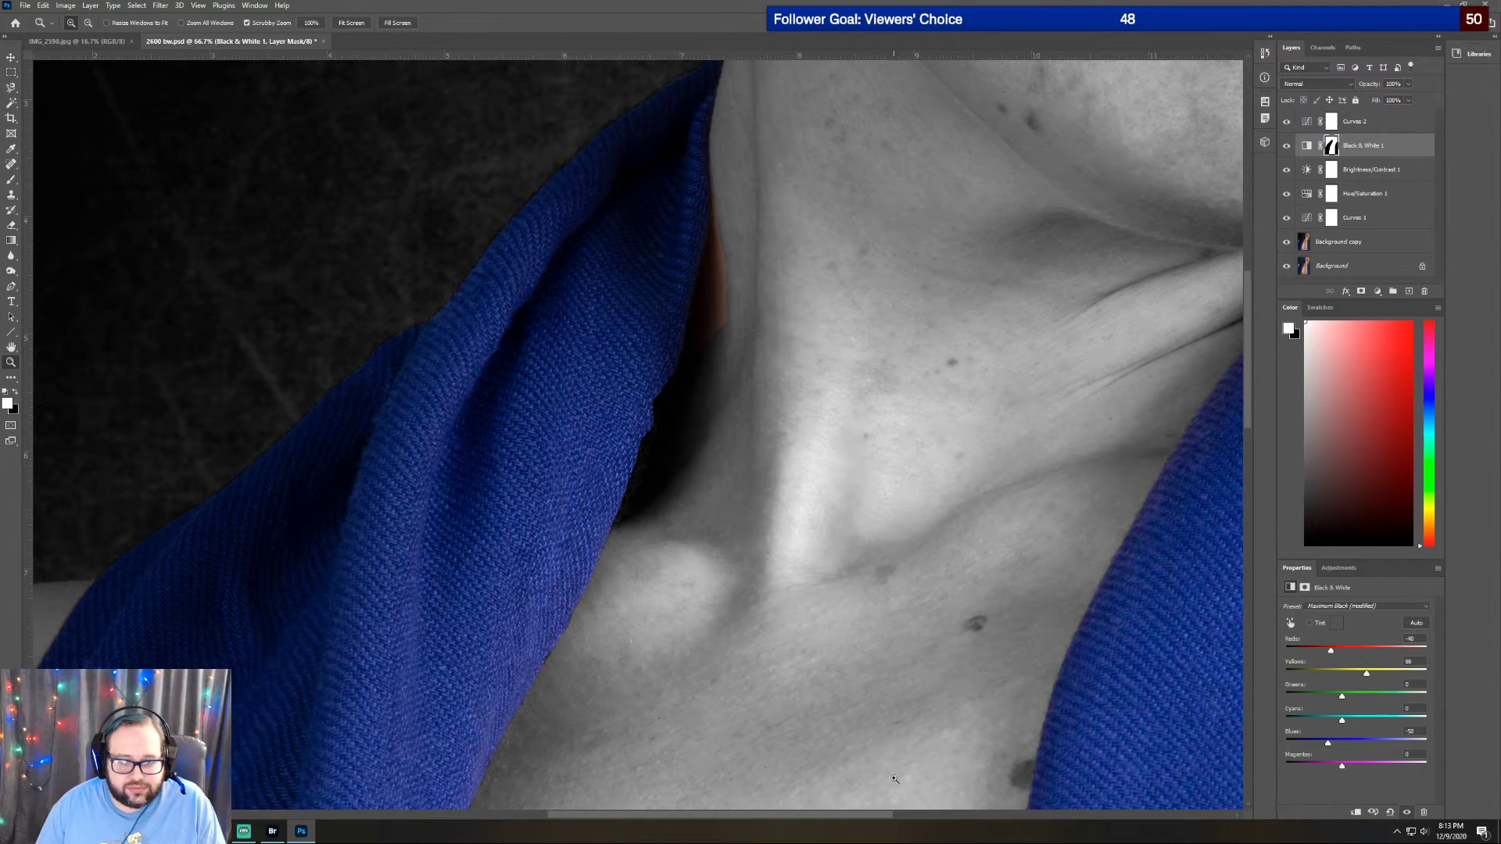
drag(861, 819, 772, 813)
scroll(709, 670, down, 5)
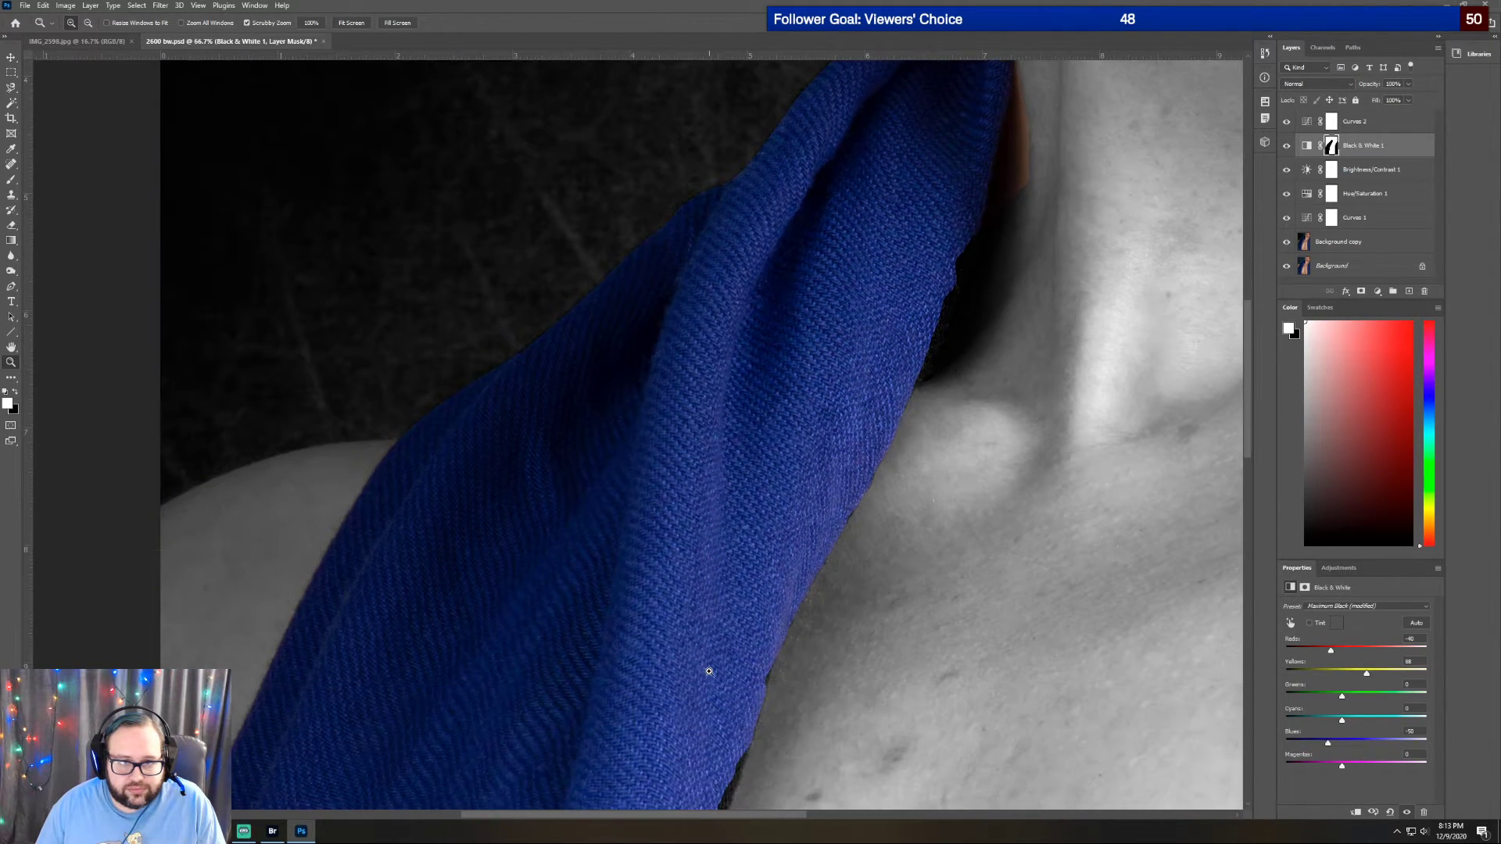
scroll(708, 671, down, 2)
scroll(735, 684, up, 5)
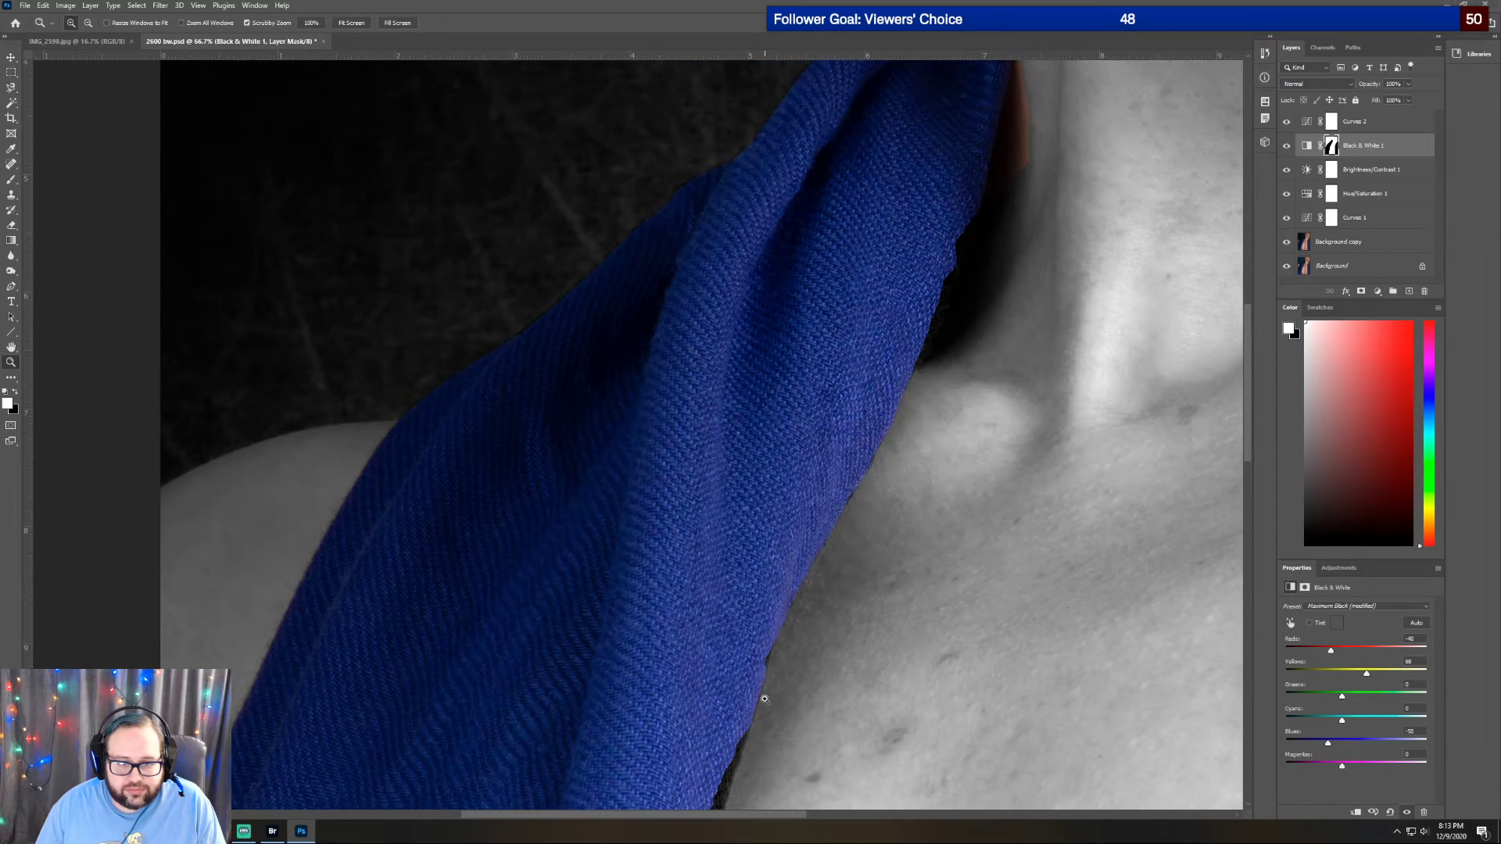
scroll(765, 698, up, 3)
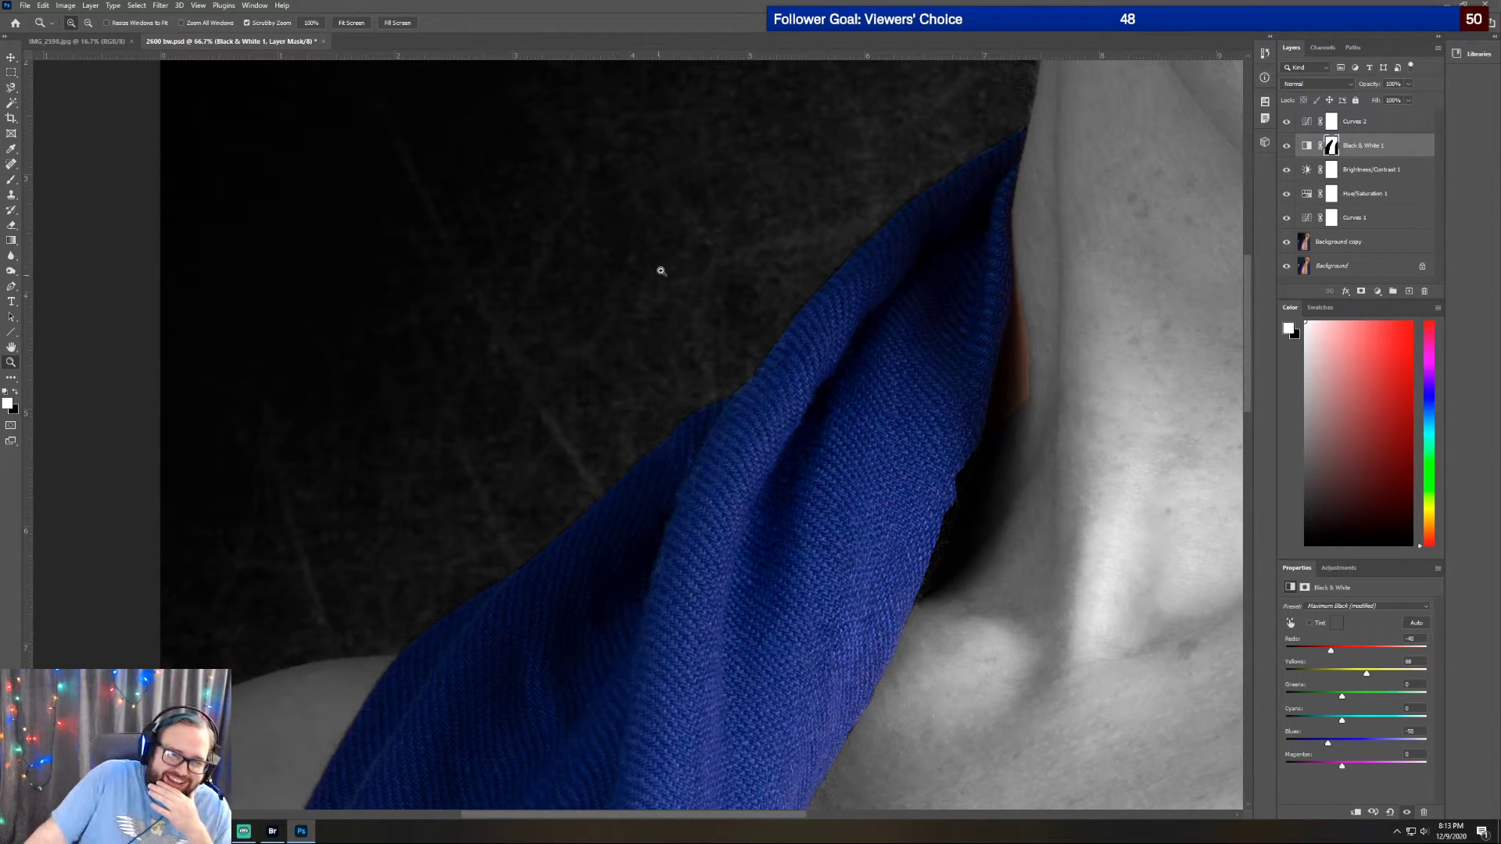
Erase to white on the Black & White mask with a larger Eraser to turn the orange skin strip beside the neck monochrome
click(11, 227)
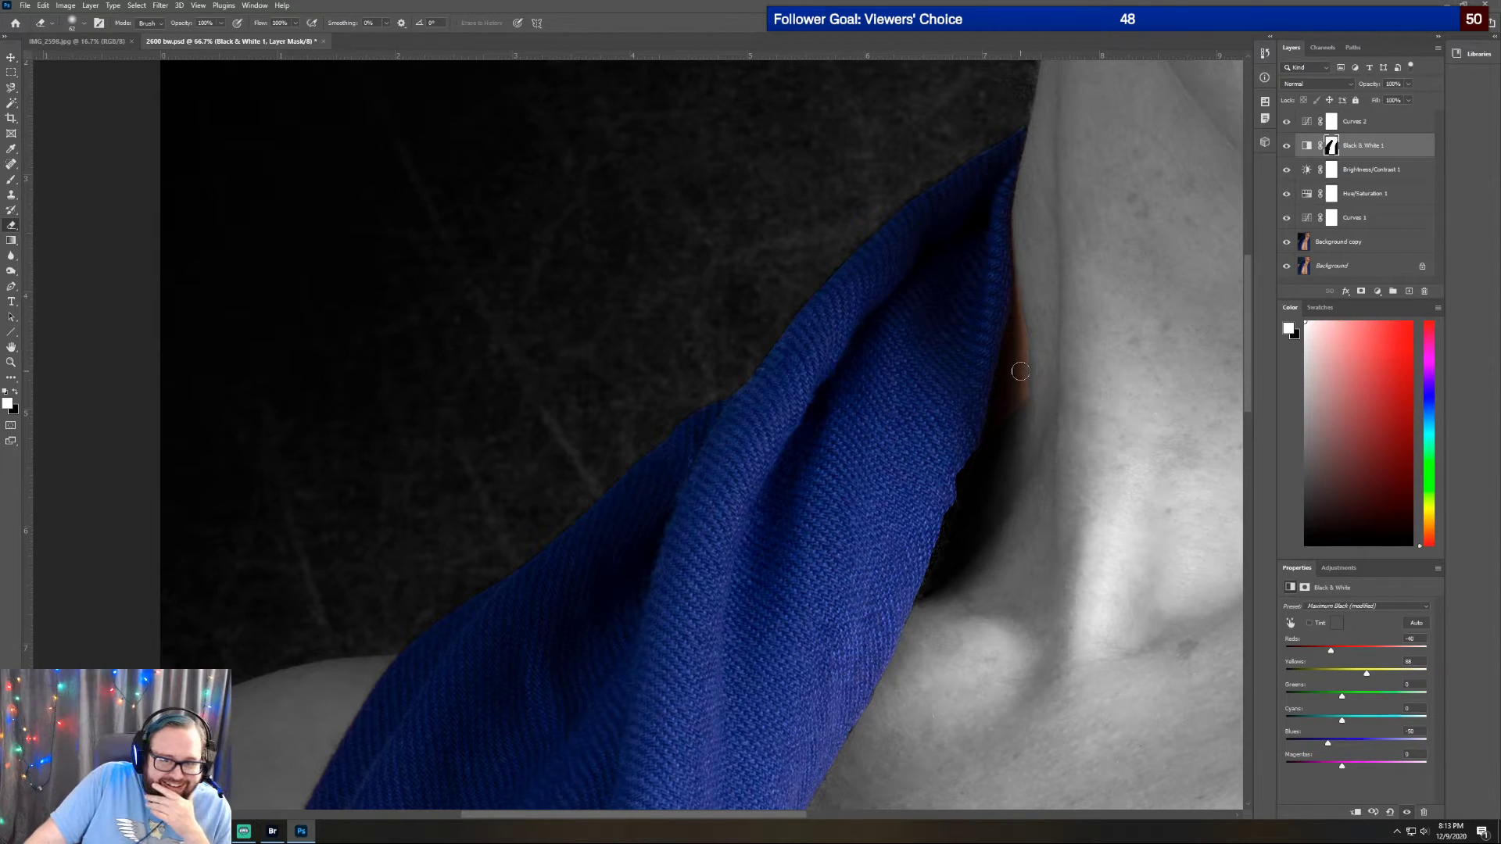
click(84, 26)
click(101, 60)
click(1020, 350)
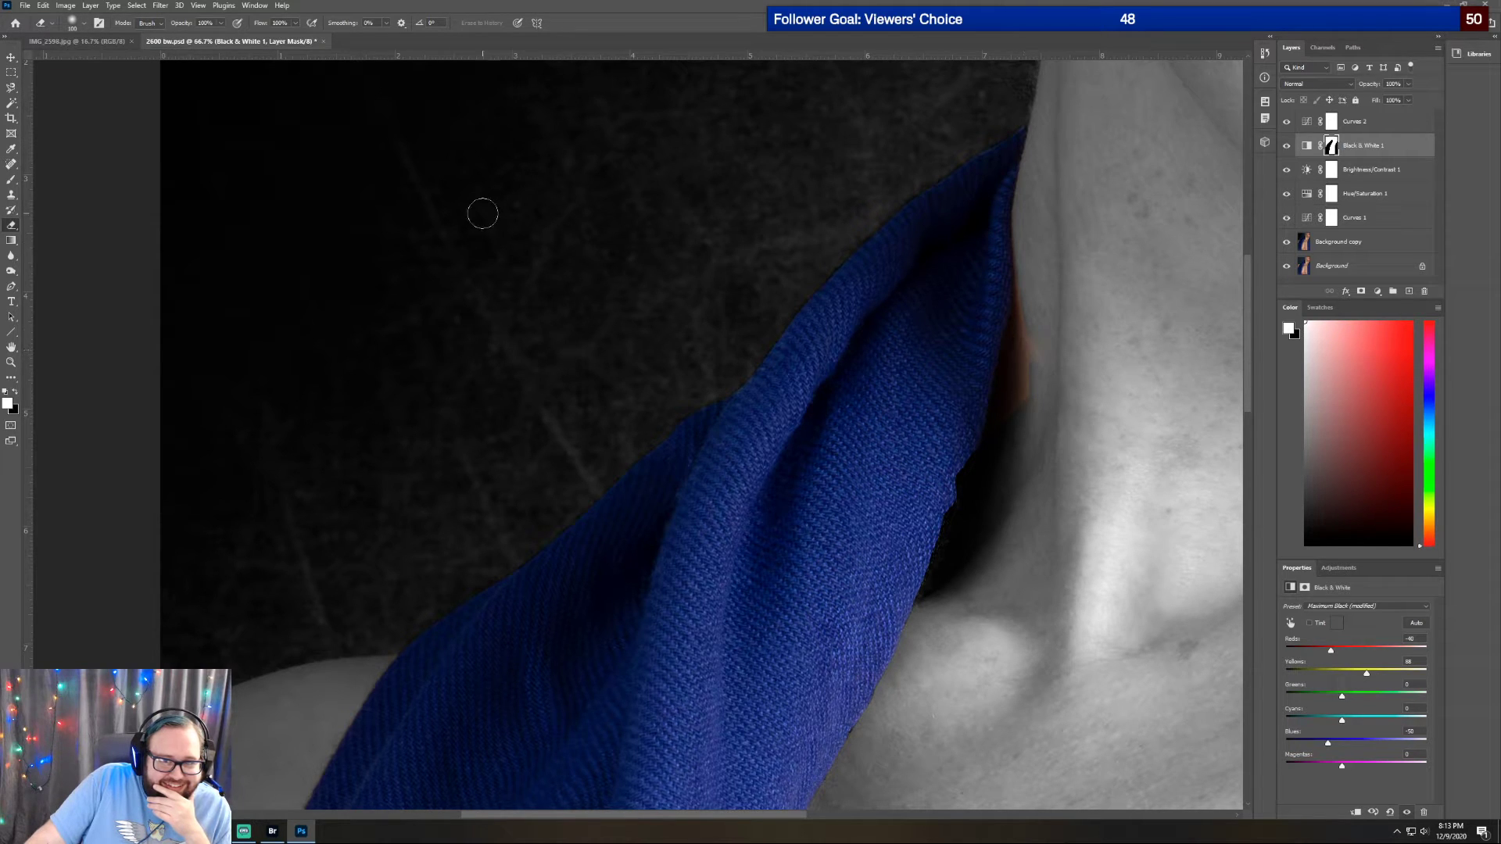
key(x)
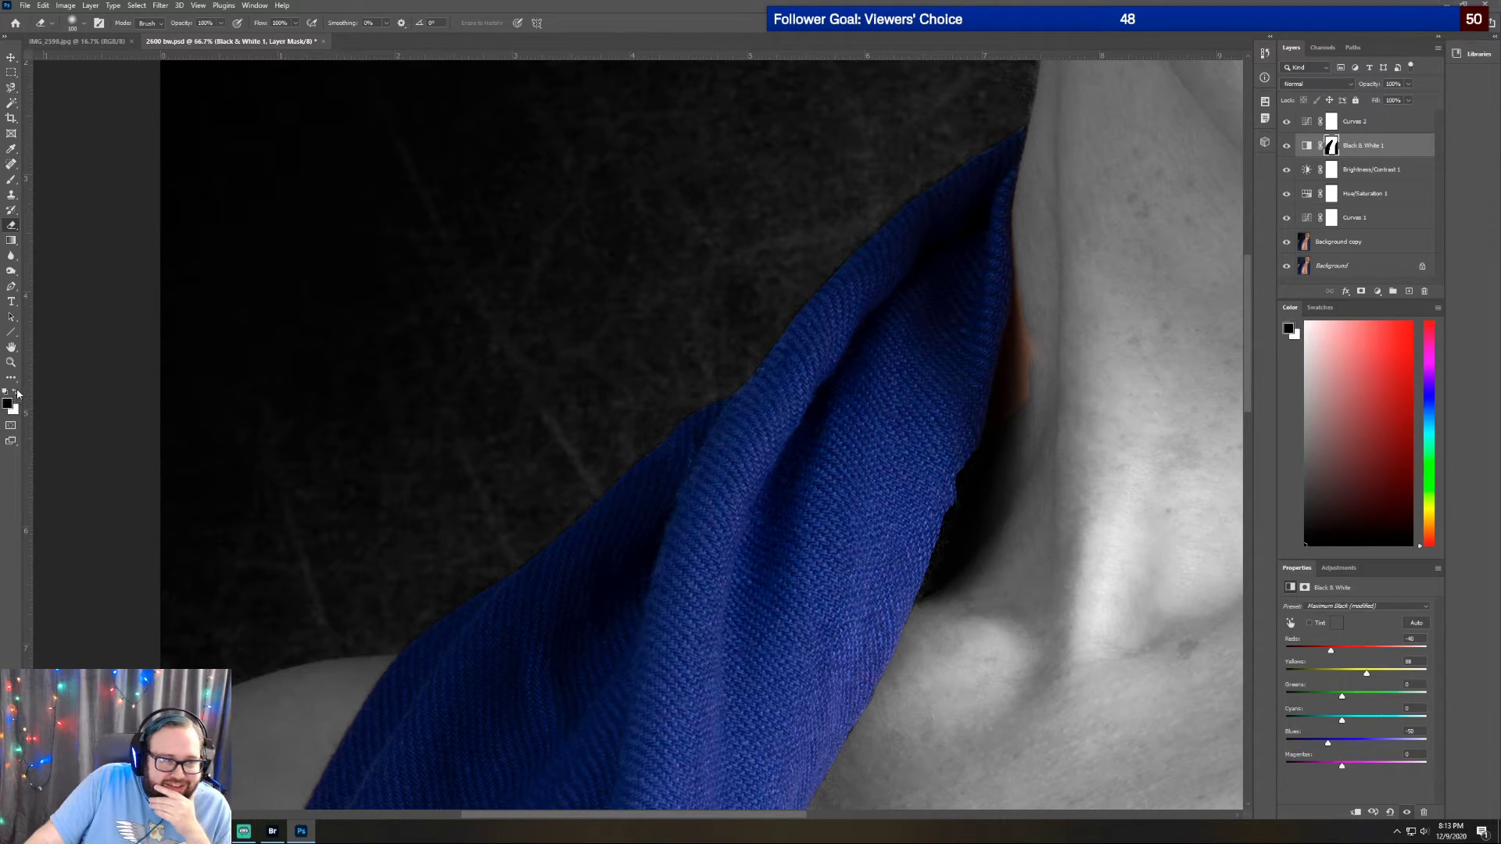
mouse_move(1042, 297)
mouse_down()
mouse_move(1036, 352)
mouse_move(1010, 421)
mouse_move(1028, 297)
mouse_up()
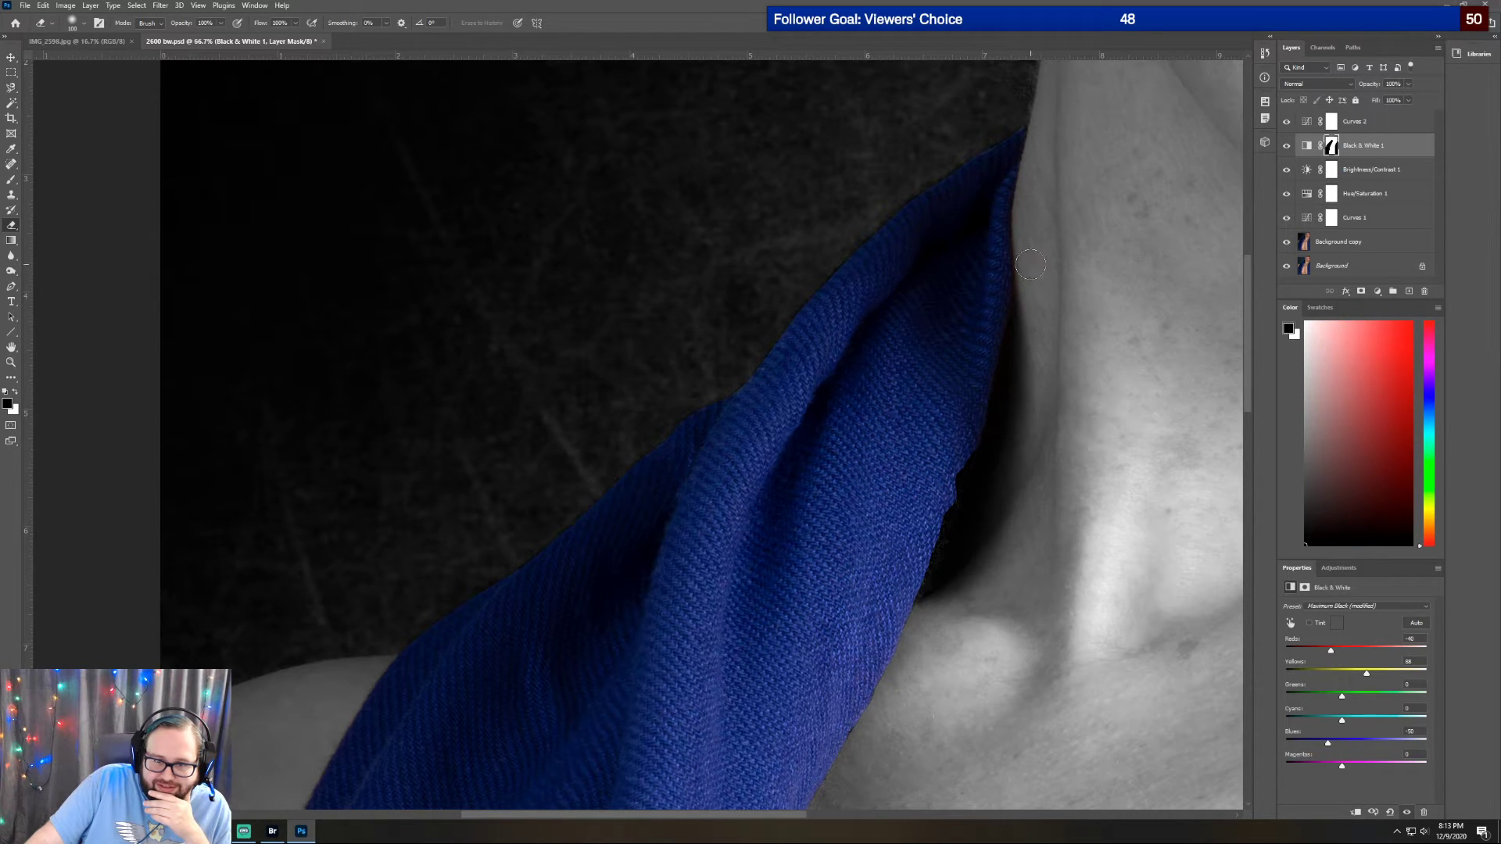
Swap the mask colours and erase to black along the scarf's inner edge below the neck to fill its missing blue
scroll(1031, 266, down, 1)
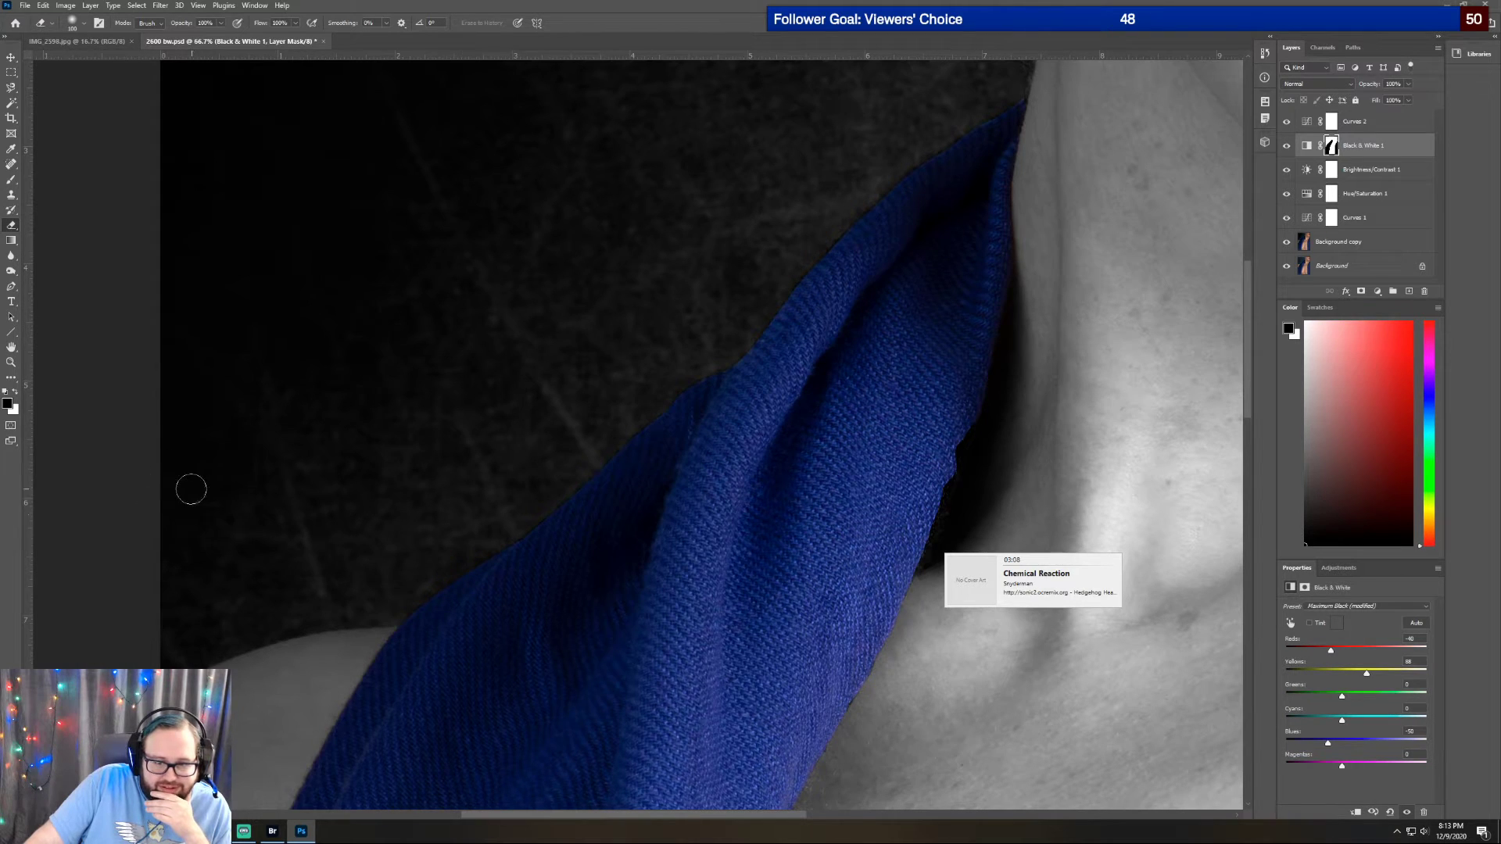
scroll(765, 555, down, 3)
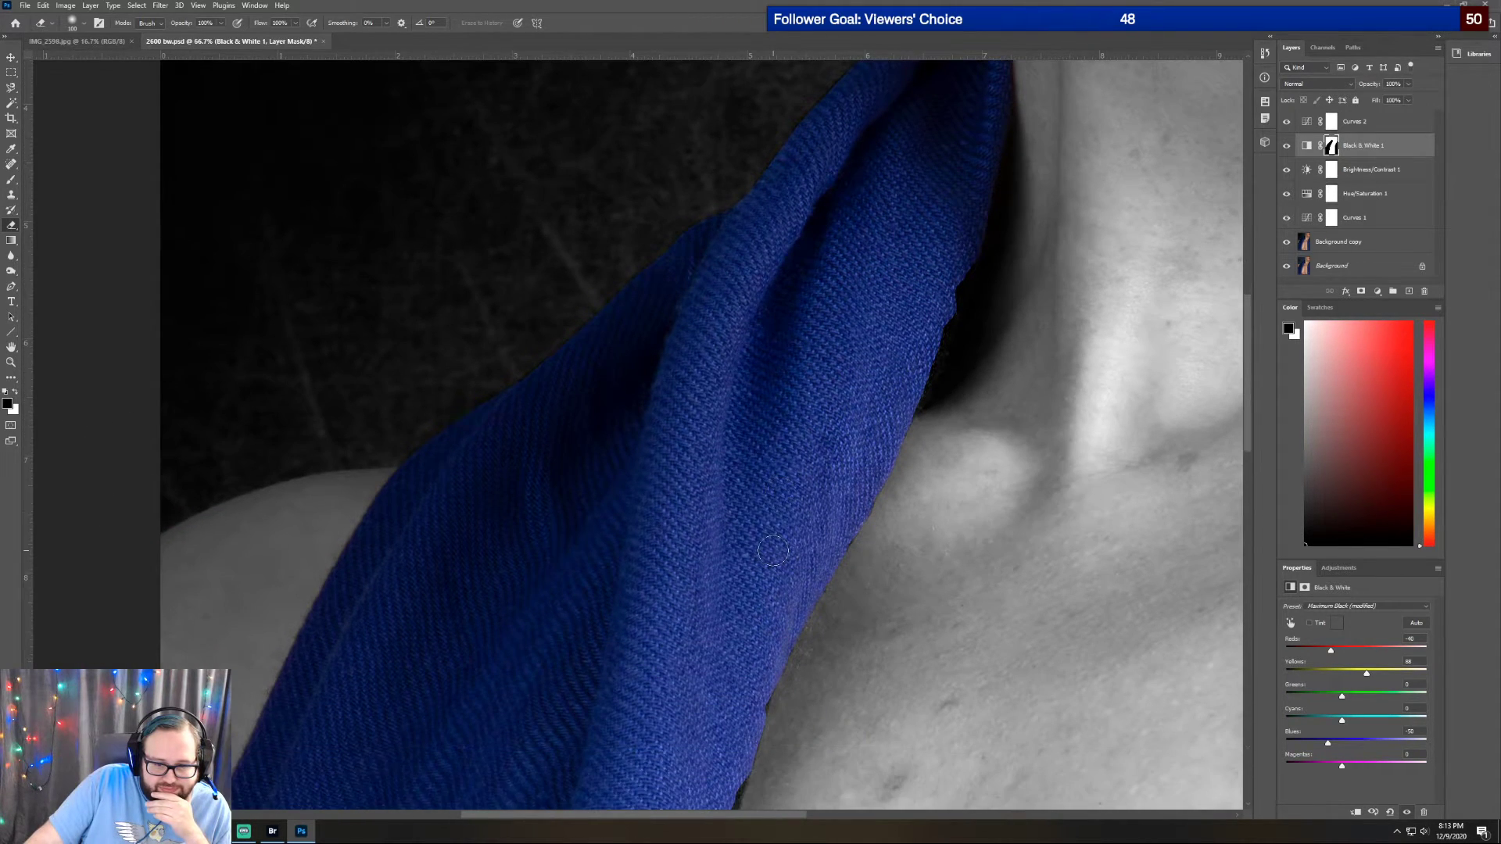
scroll(765, 555, up, 2)
click(15, 393)
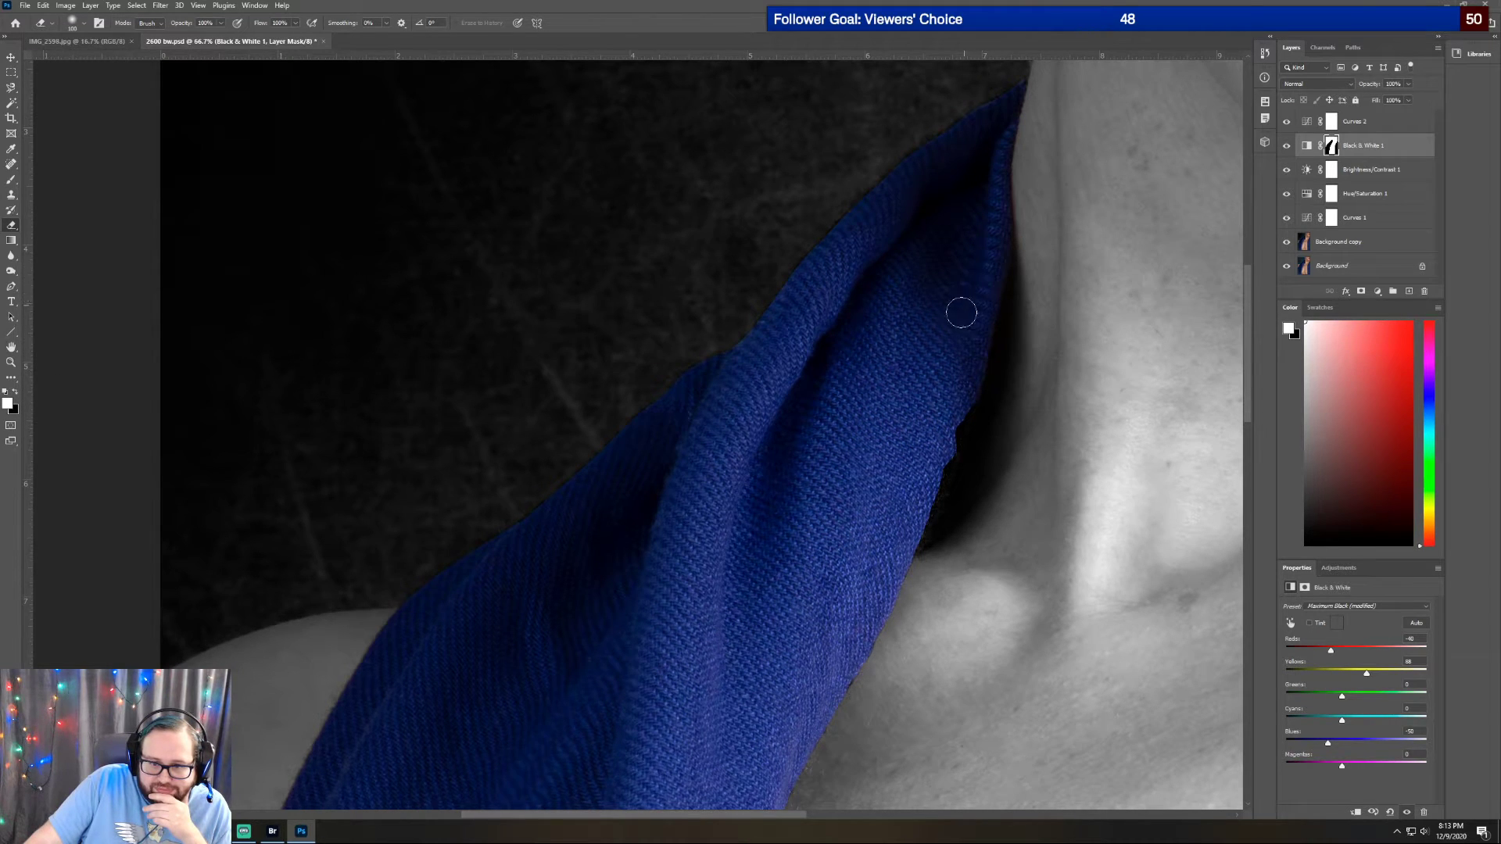
drag(948, 412, 910, 540)
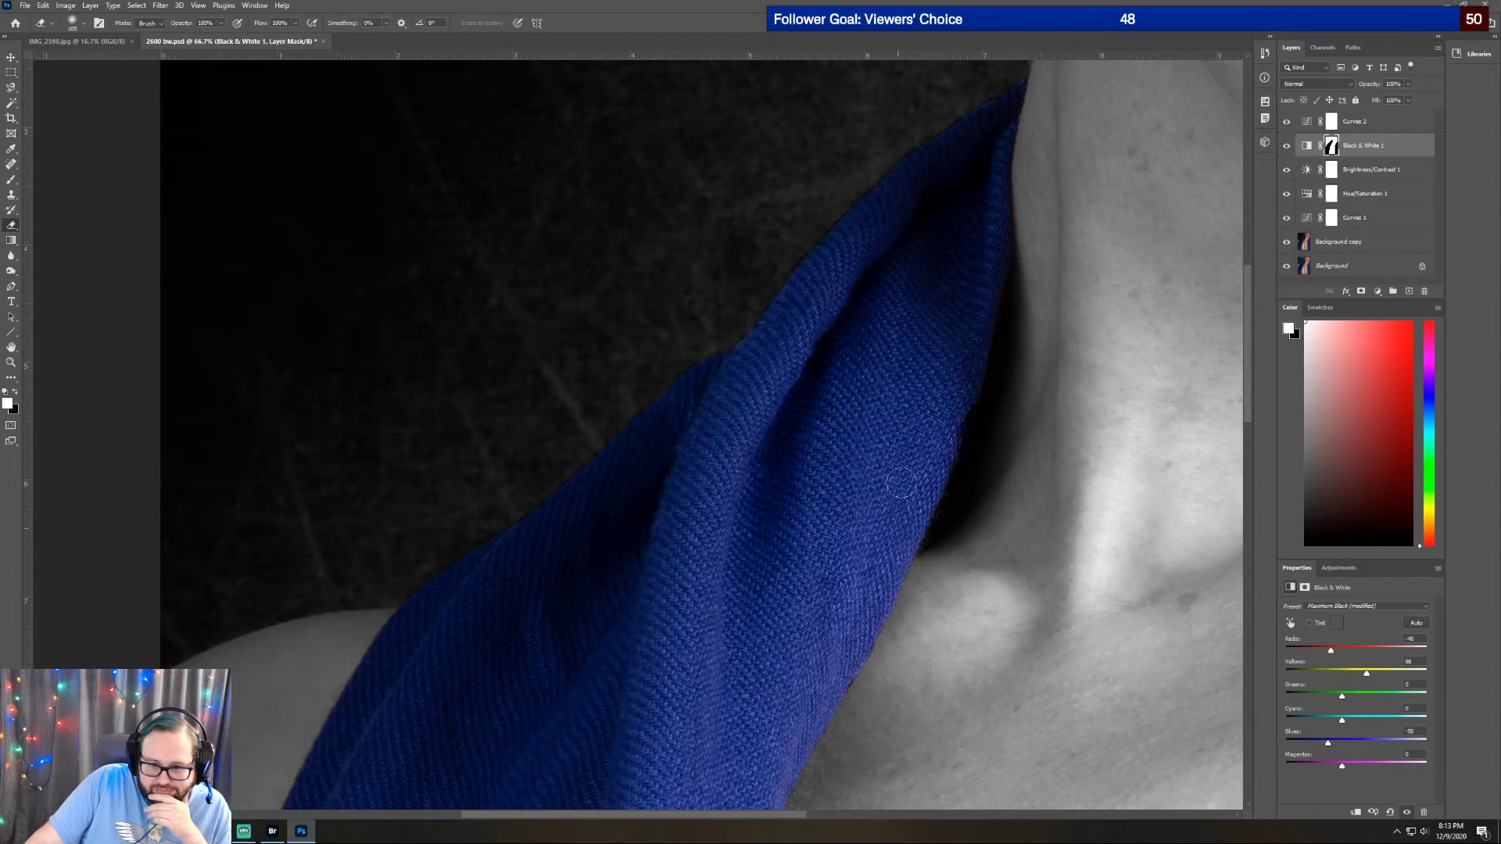
drag(953, 407, 937, 455)
Erase the mask along the left scarf half's inner edge beside the chest to restore blue in the dark gaps
scroll(852, 336, down, 5)
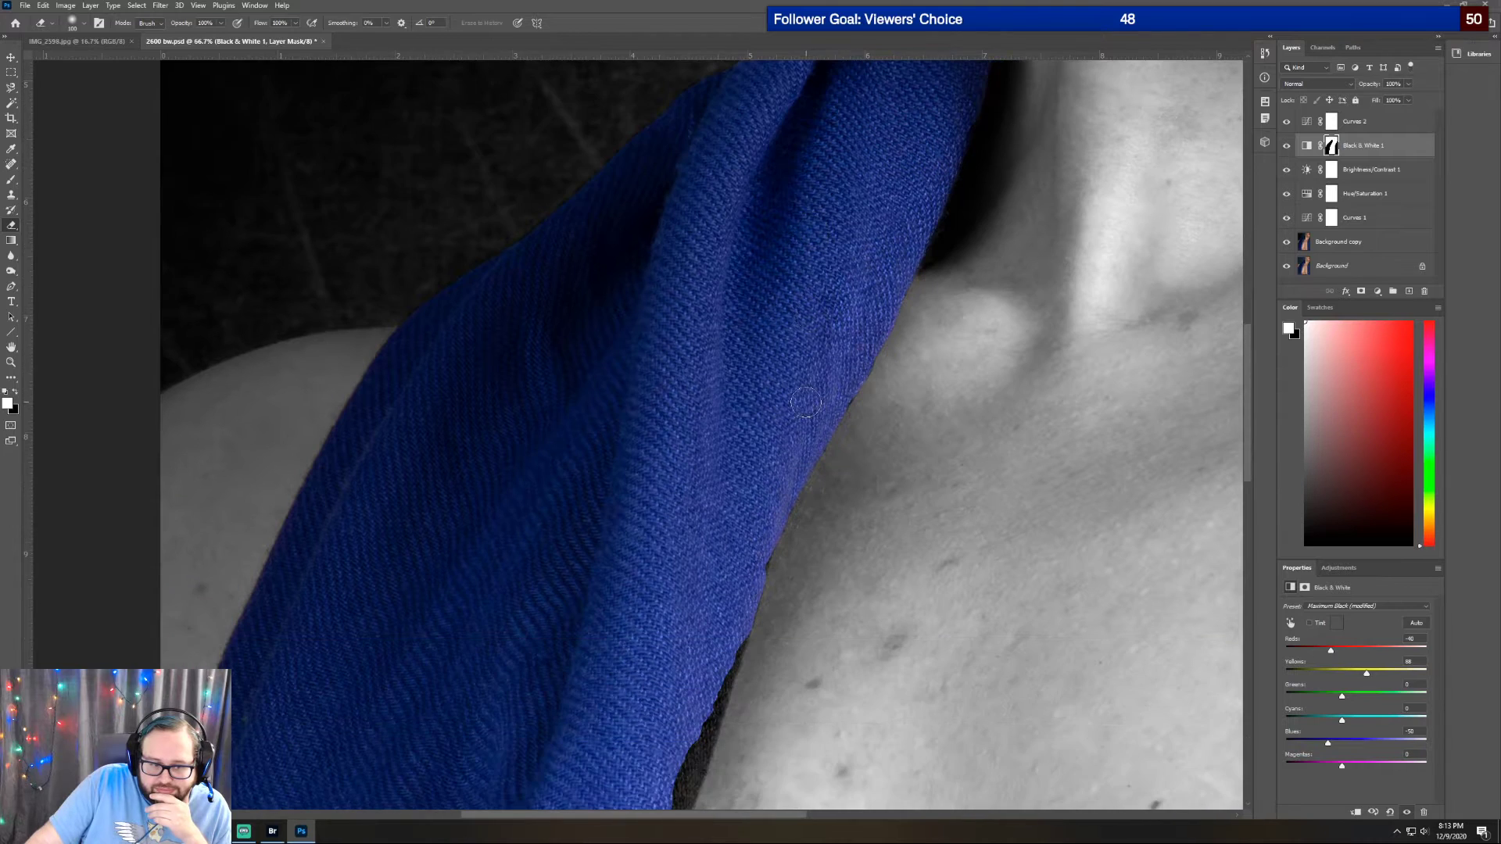
scroll(806, 402, down, 1)
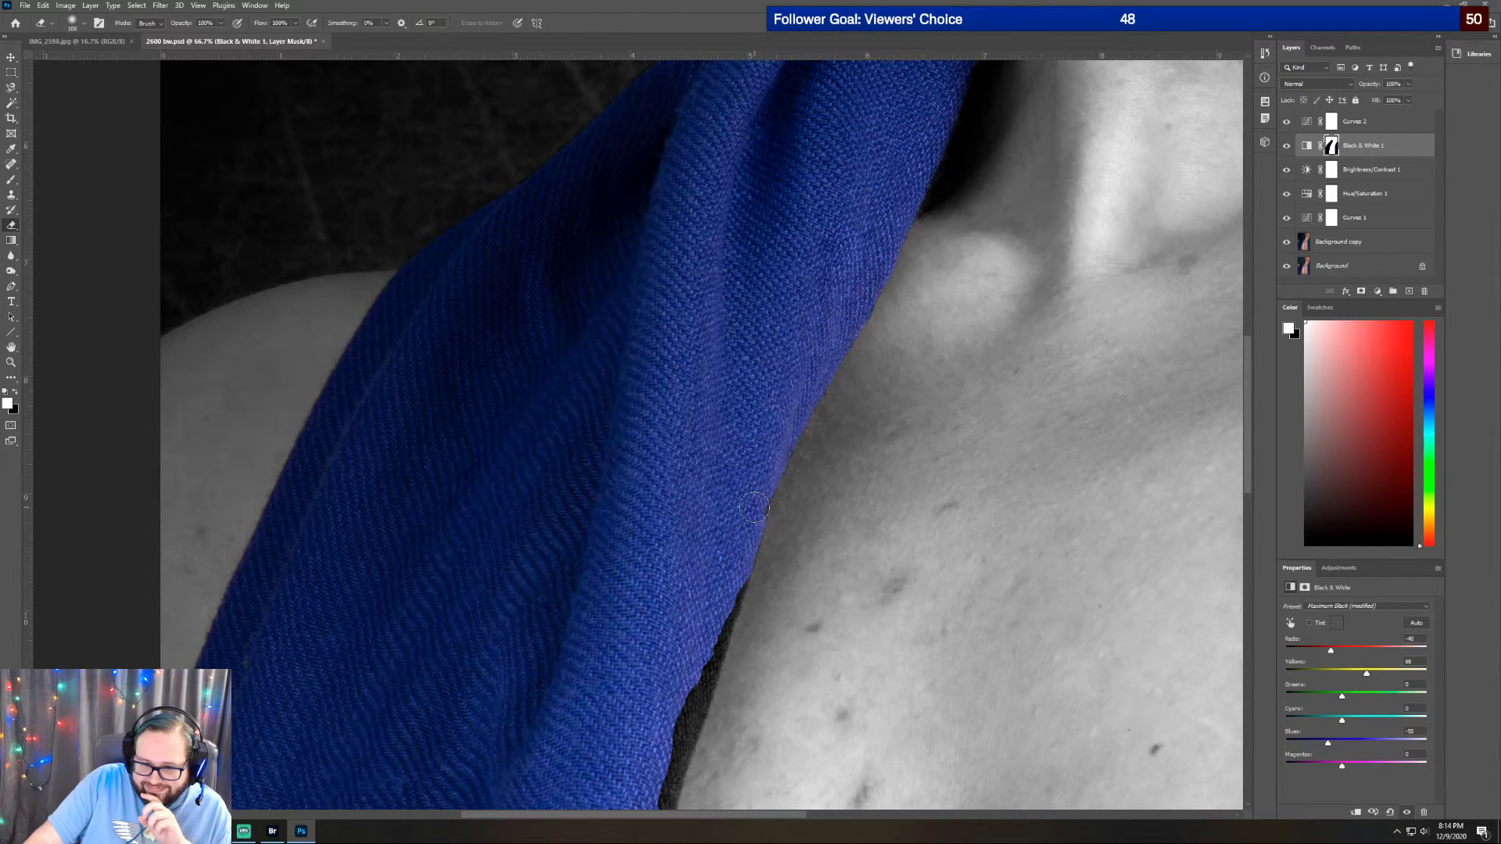
drag(728, 579, 686, 723)
scroll(688, 719, down, 1)
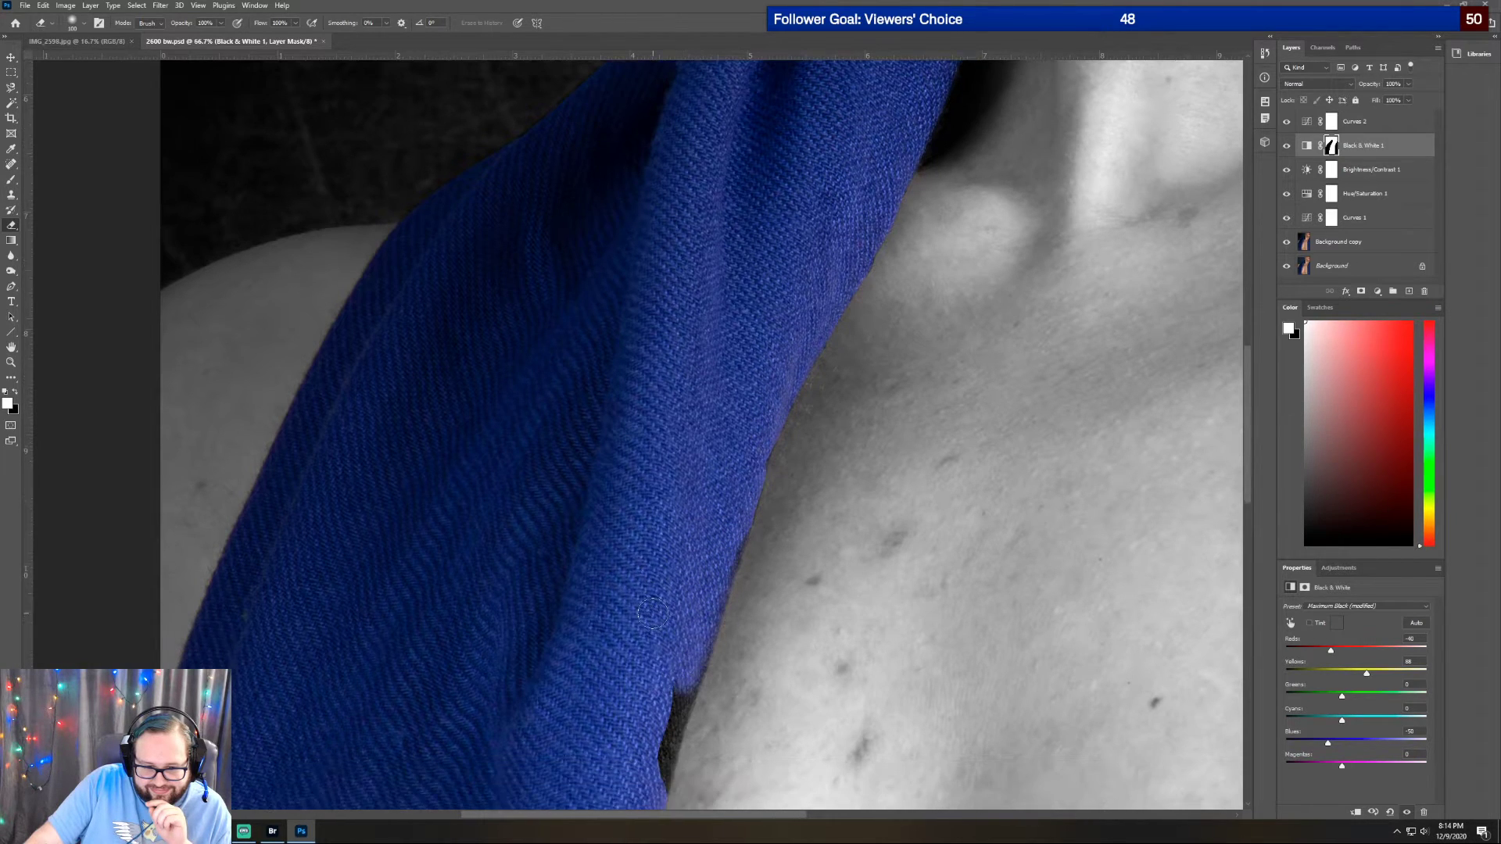
drag(730, 534, 712, 587)
drag(685, 651, 654, 784)
scroll(711, 437, down, 1)
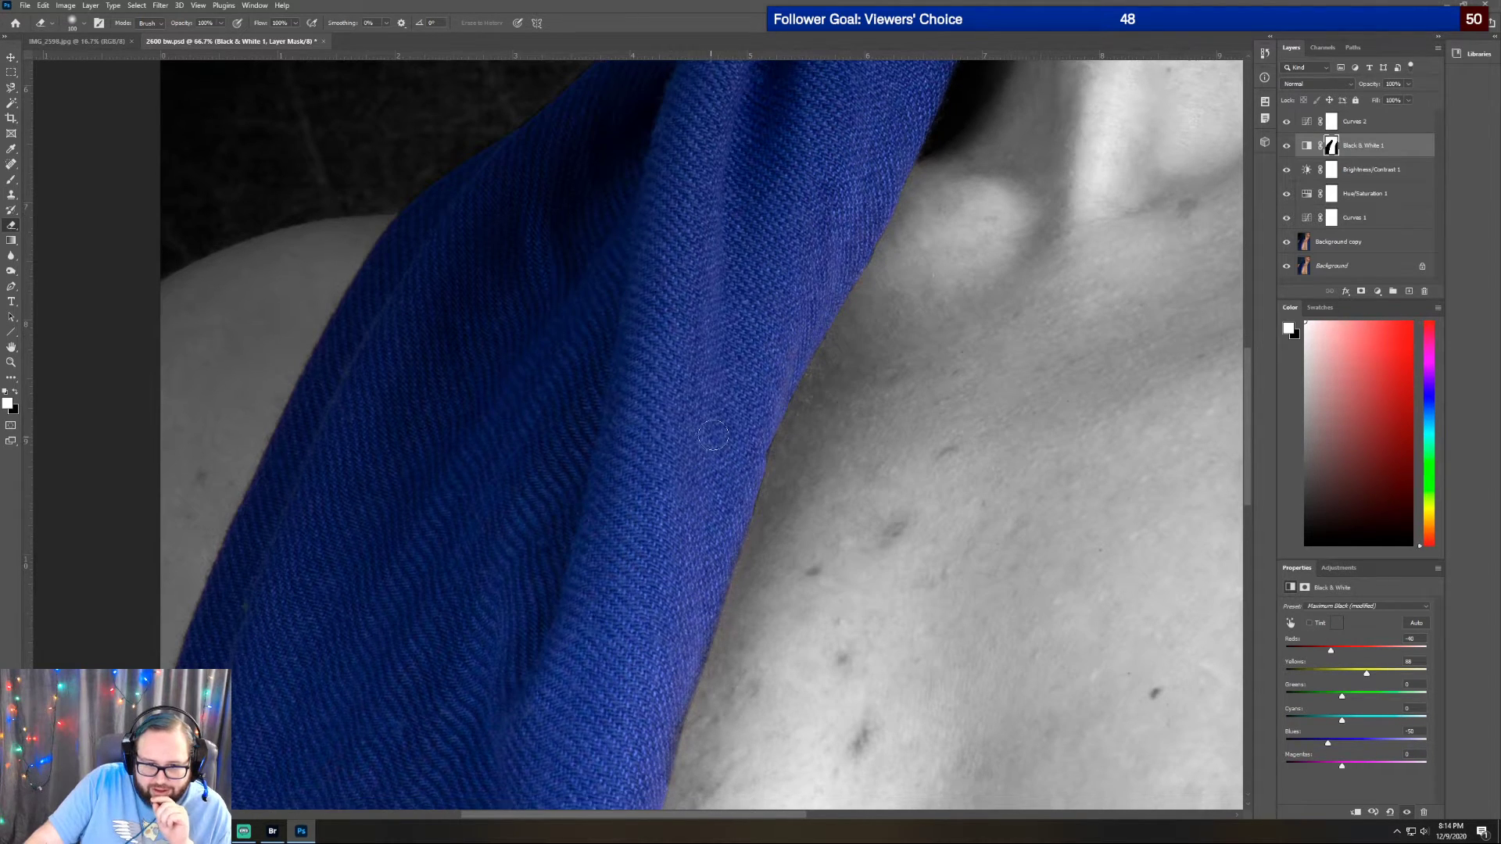
Erase the mask along the bottom edge of the left scarf half to restore blue in the black strip
scroll(791, 590, down, 10)
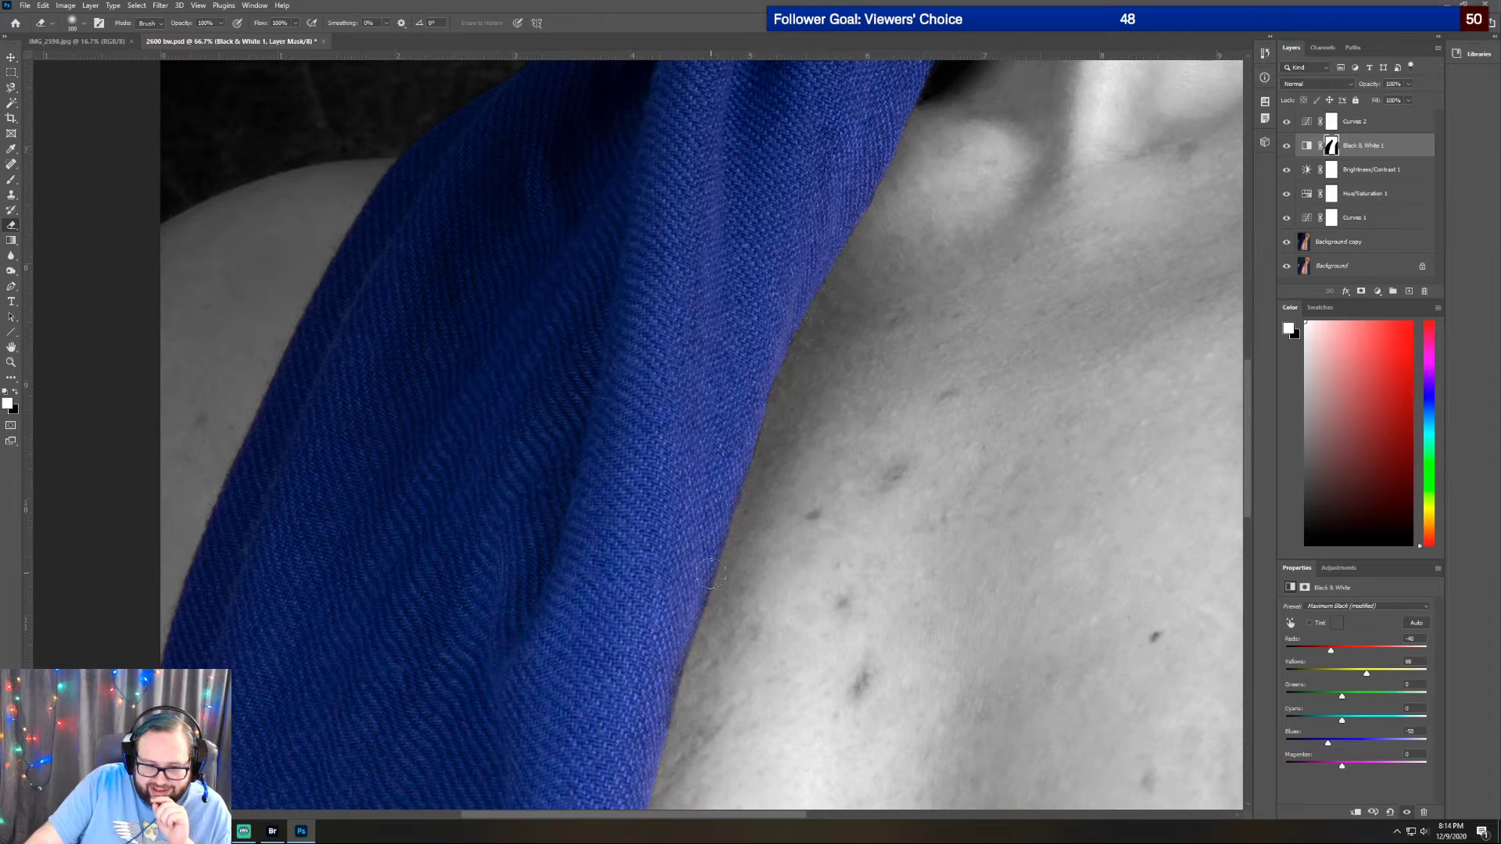
scroll(712, 578, down, 15)
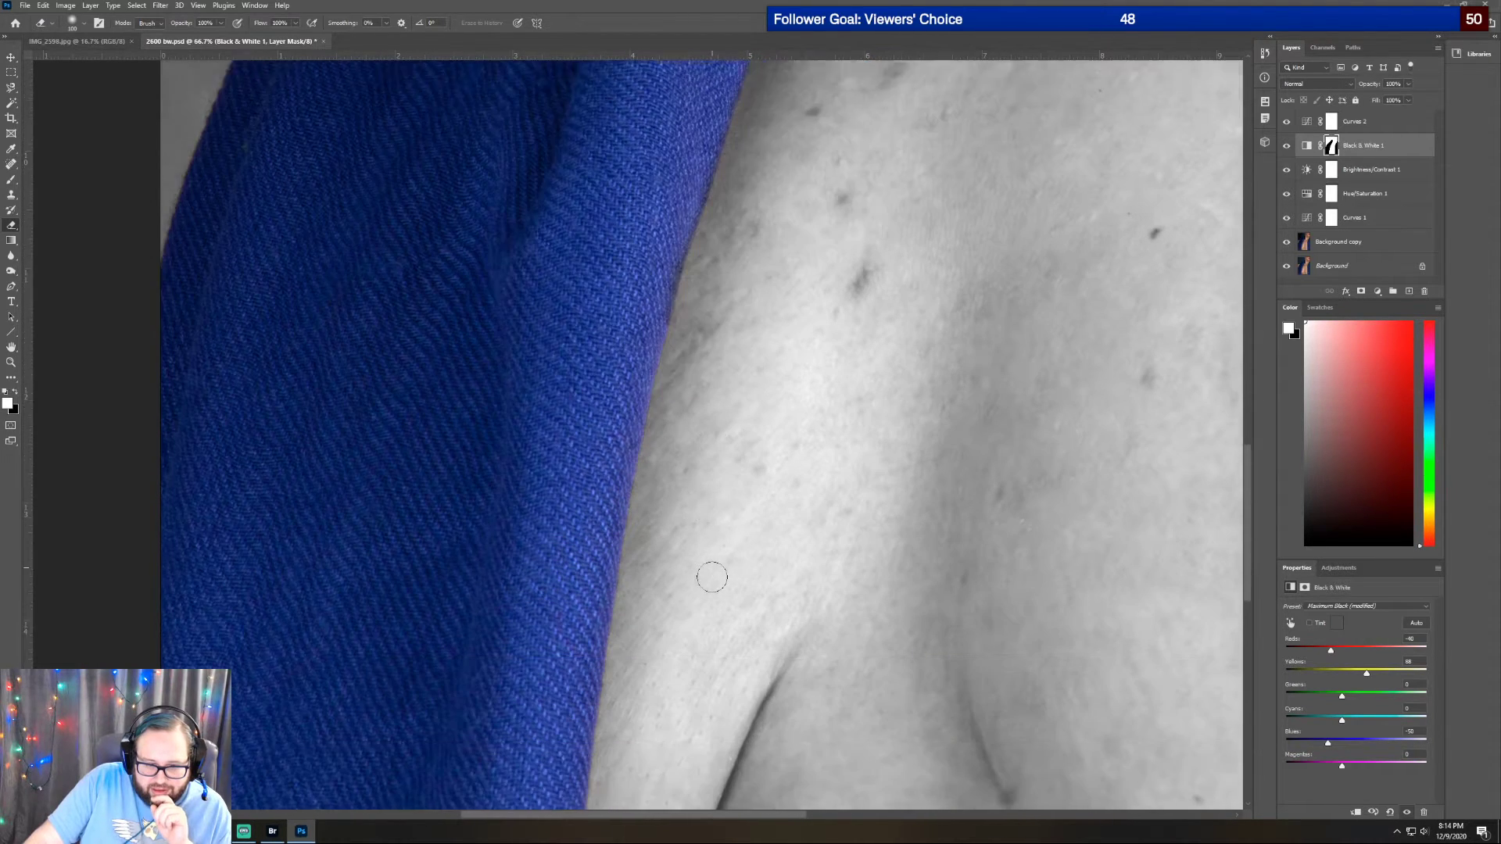
scroll(711, 577, down, 1)
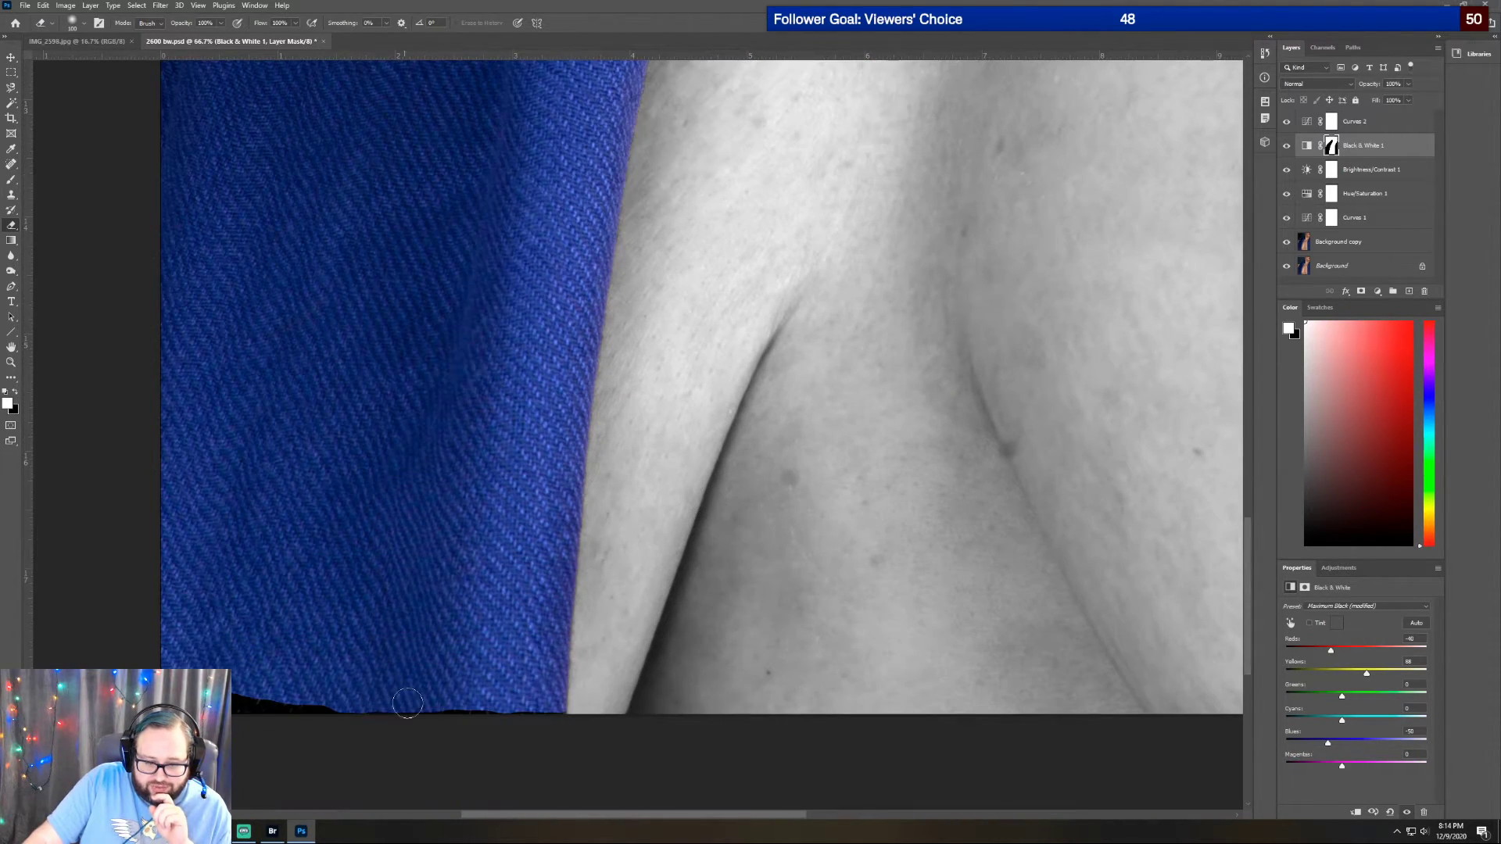
drag(547, 713, 238, 703)
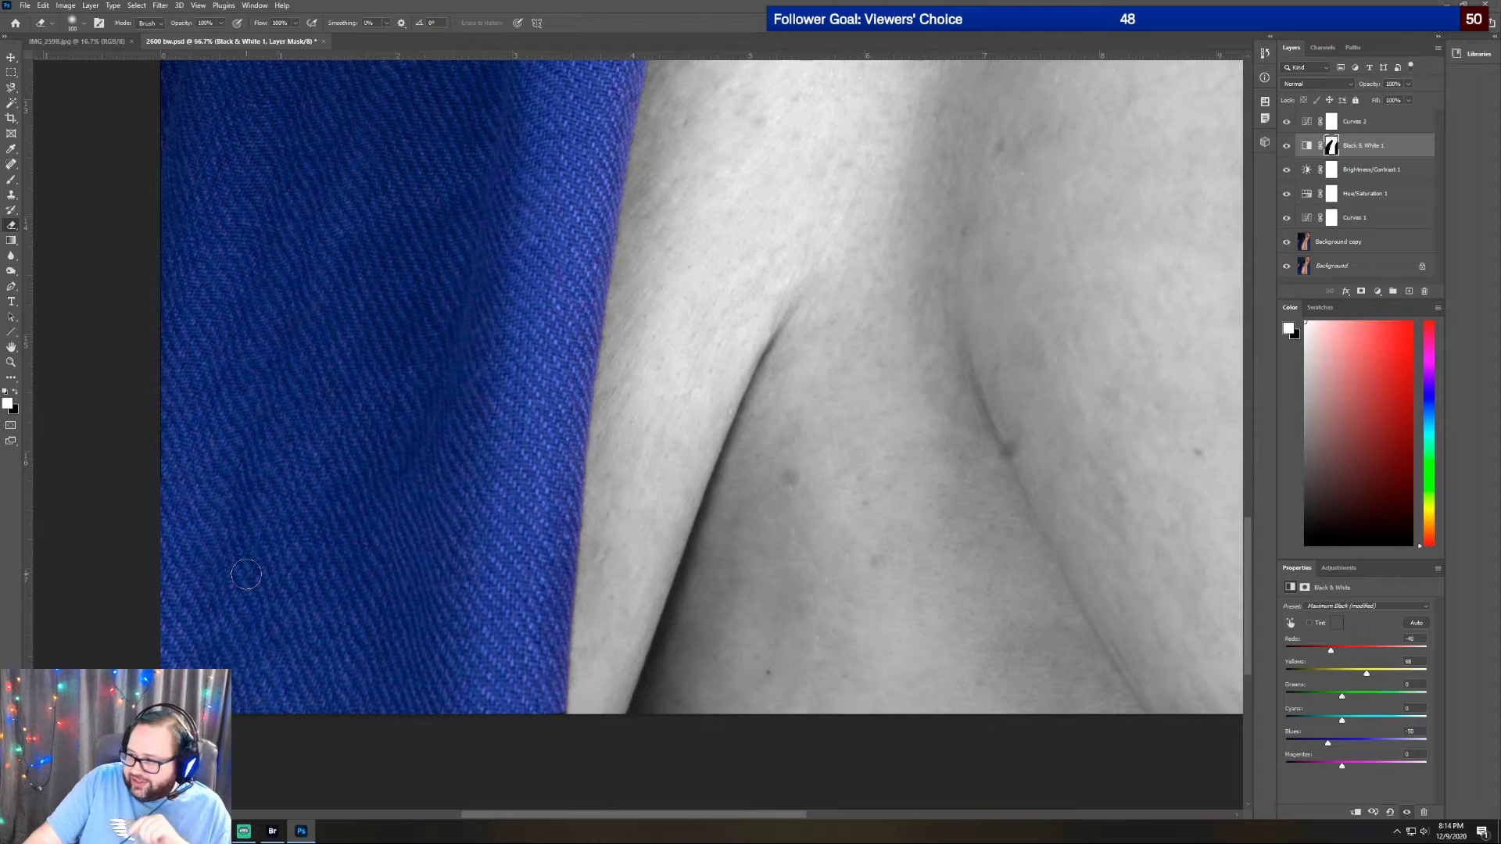
scroll(155, 551, up, 2)
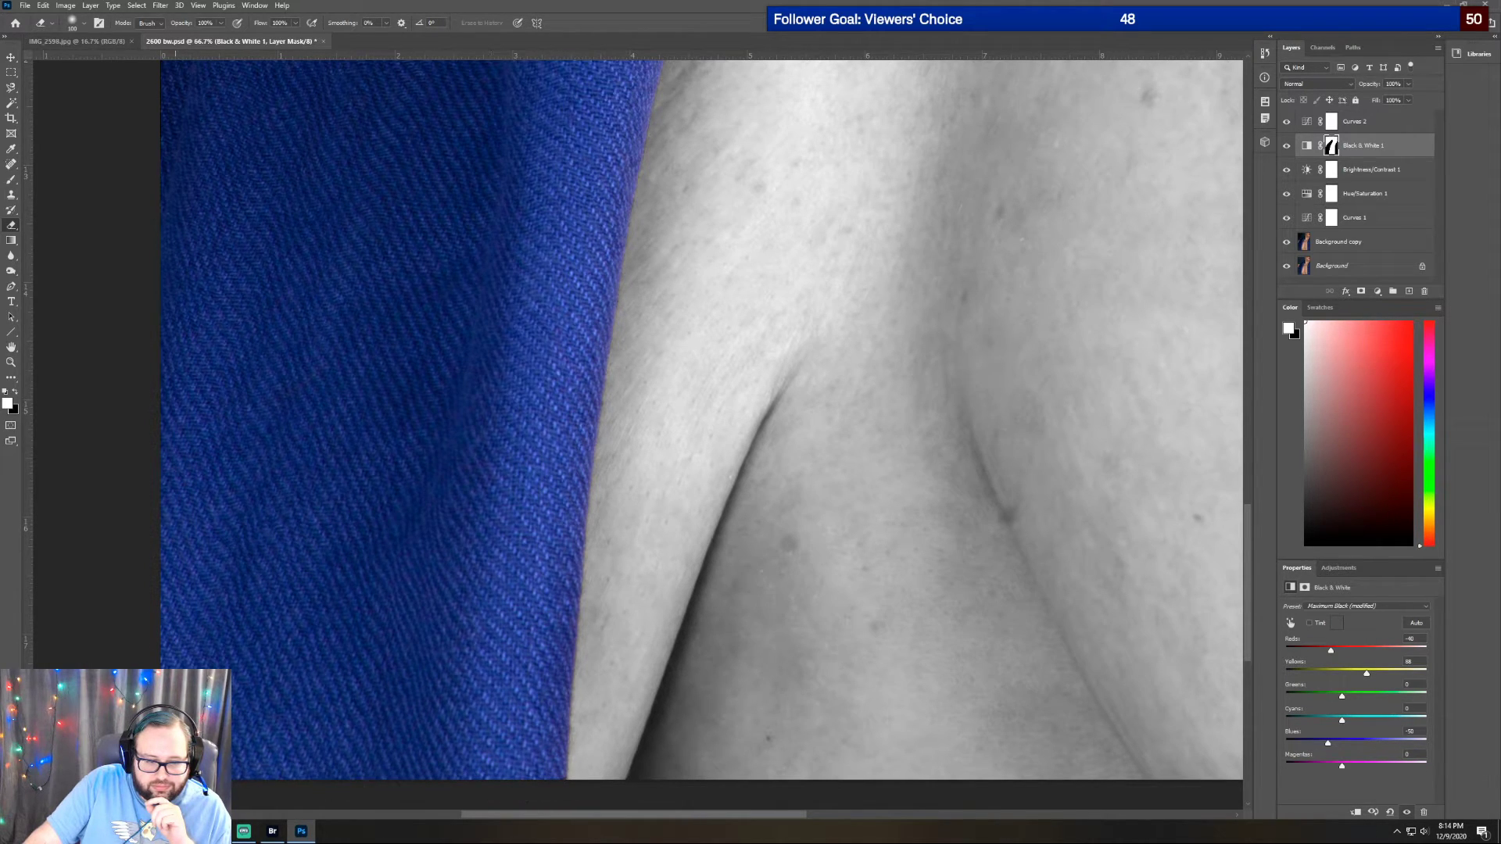
scroll(401, 503, up, 4)
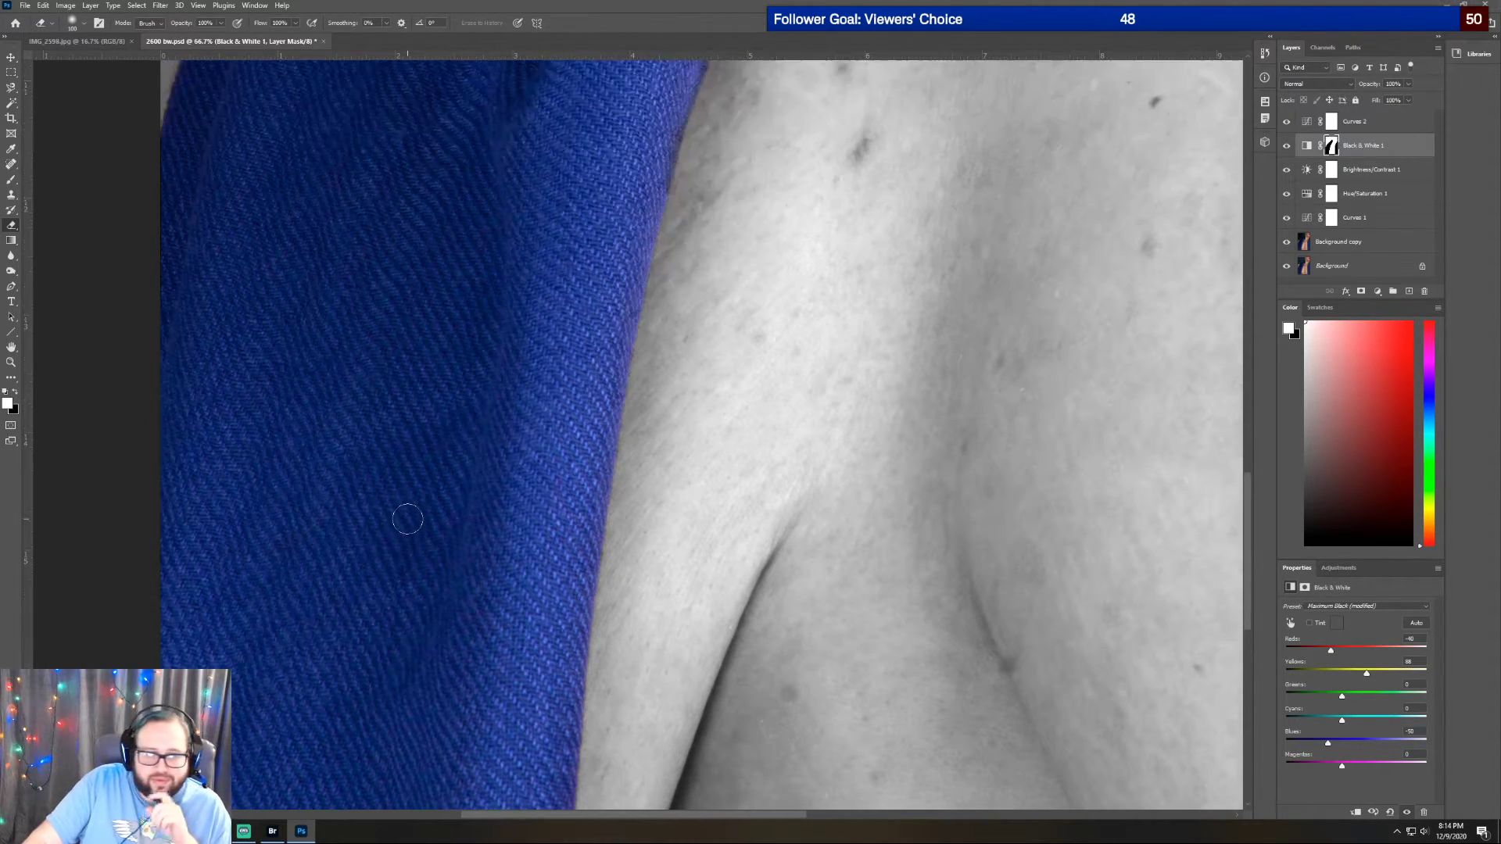
scroll(408, 520, up, 3)
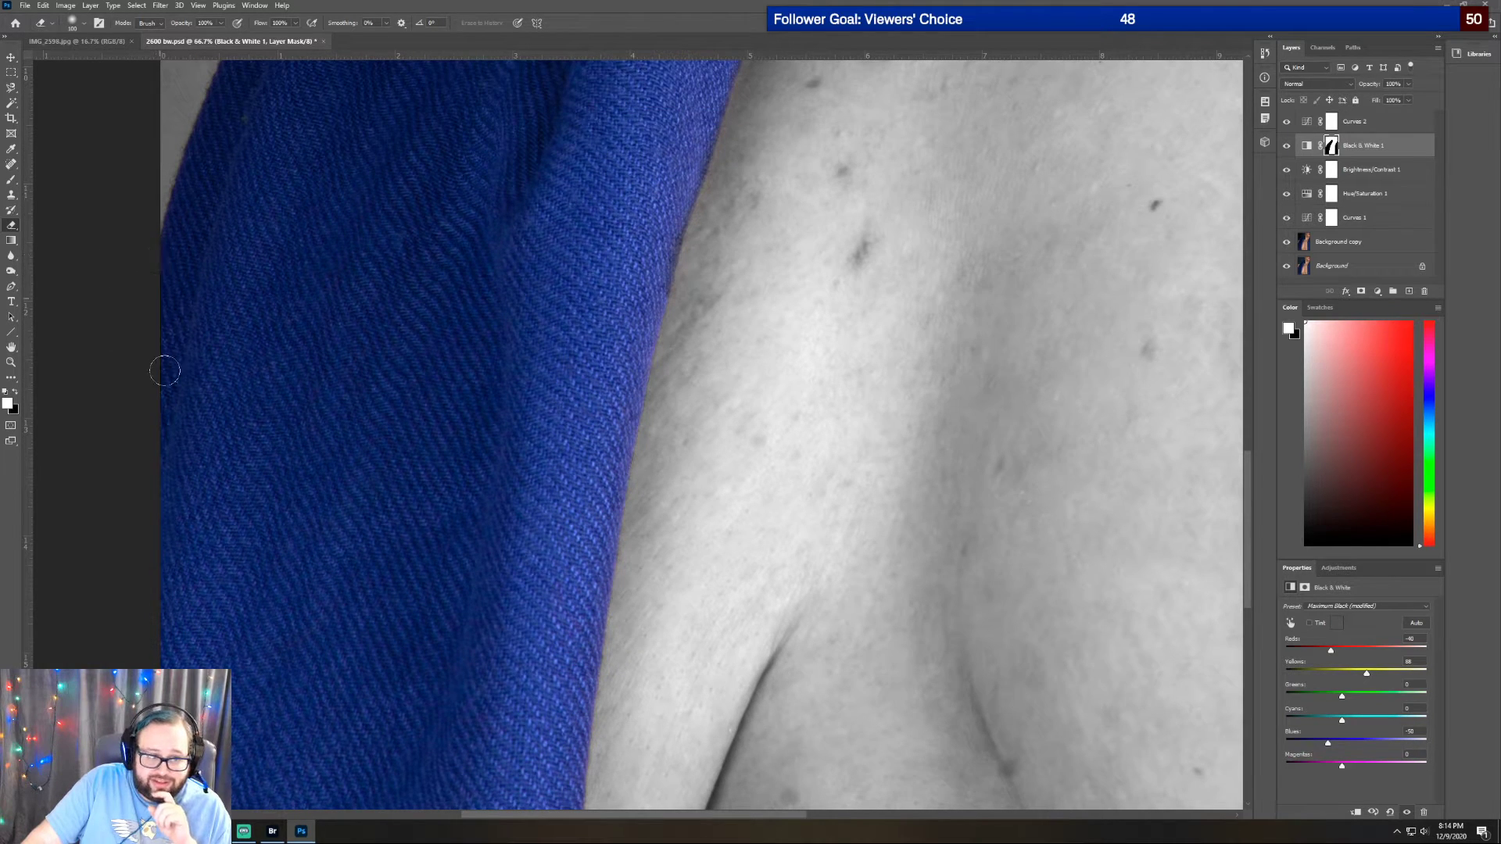
scroll(308, 469, up, 6)
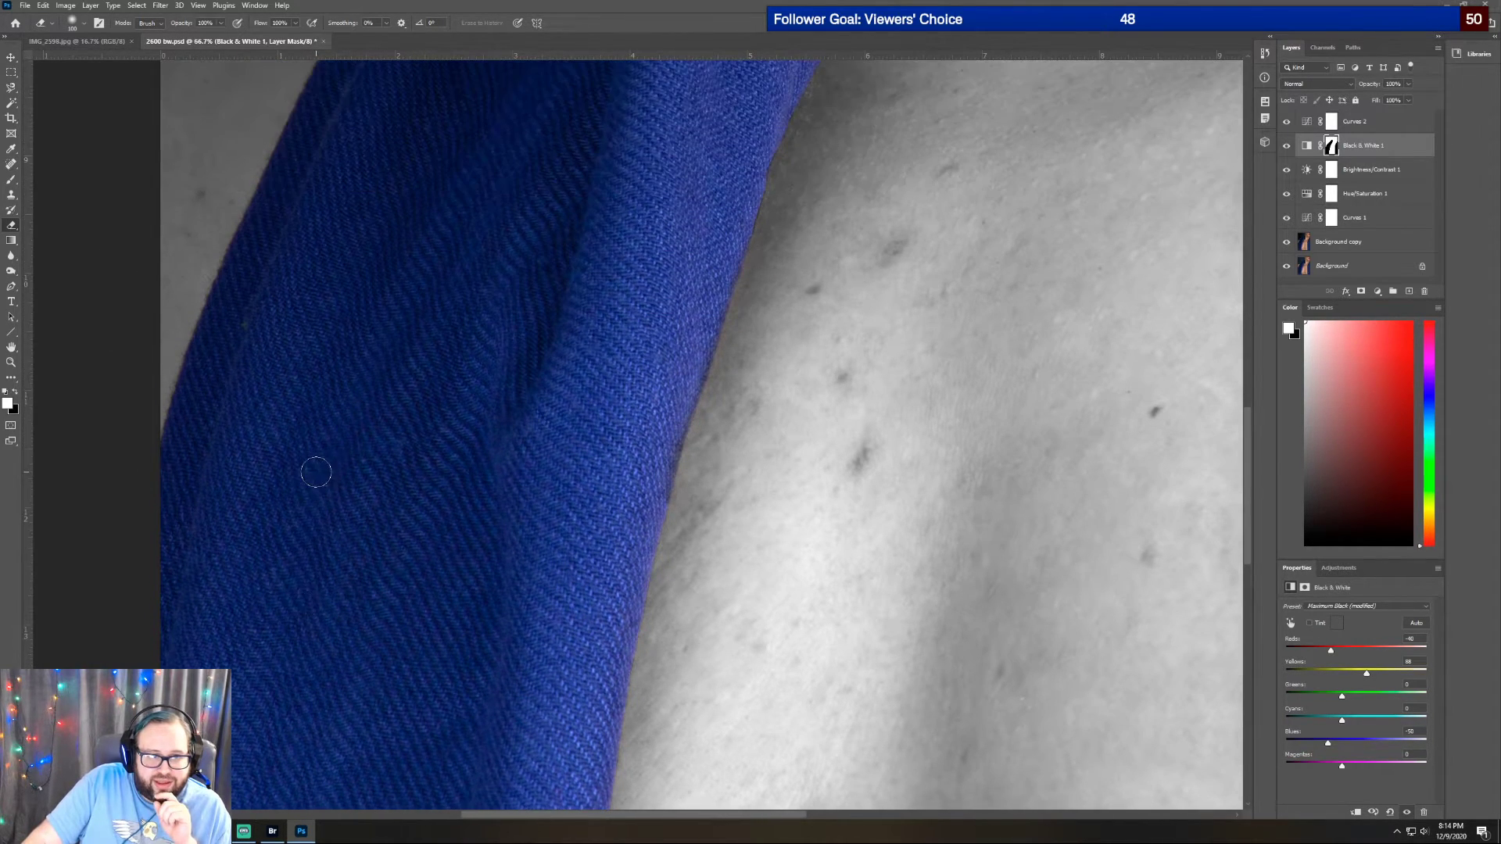
Check the scarf mask, switch to Bridge to preview 2648.psd, 2659 selective color.psd and 2648 selective color.psd, and return to Photoshop
scroll(316, 472, up, 9)
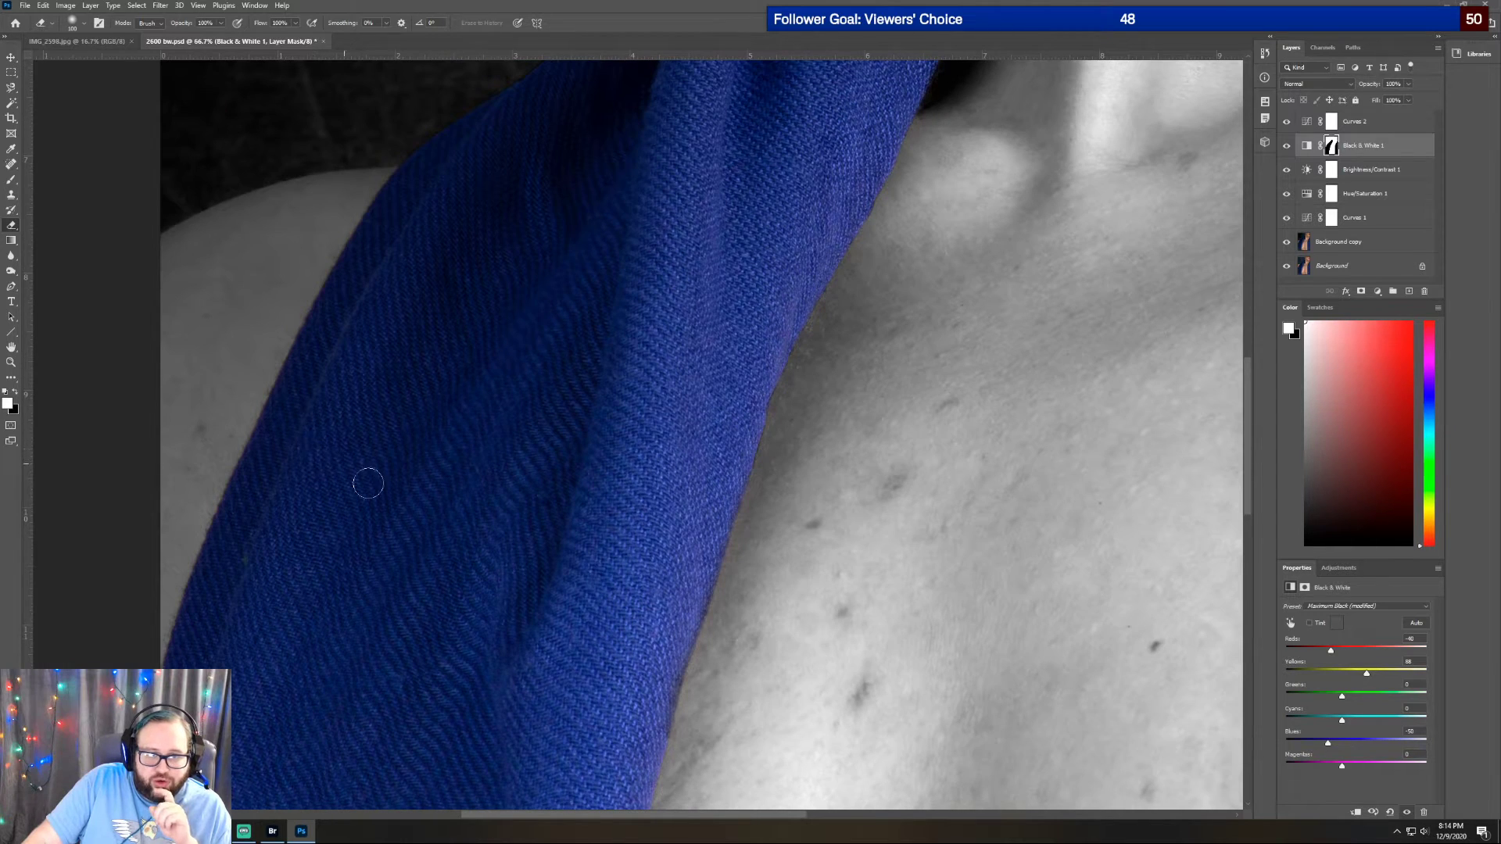
scroll(485, 618, down, 3)
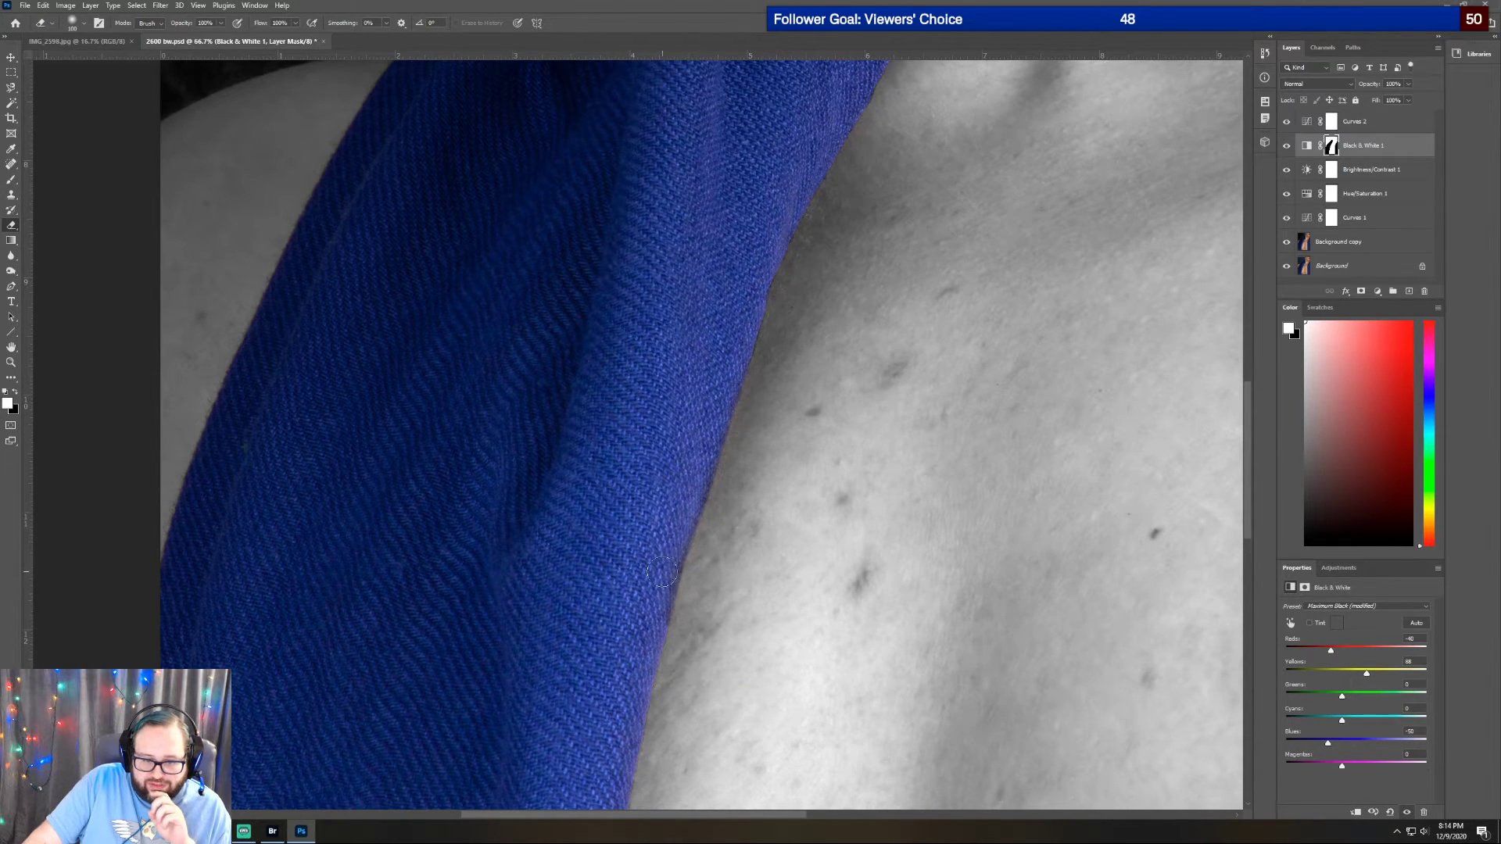
drag(562, 818, 741, 821)
scroll(1017, 598, up, 3)
scroll(992, 592, up, 3)
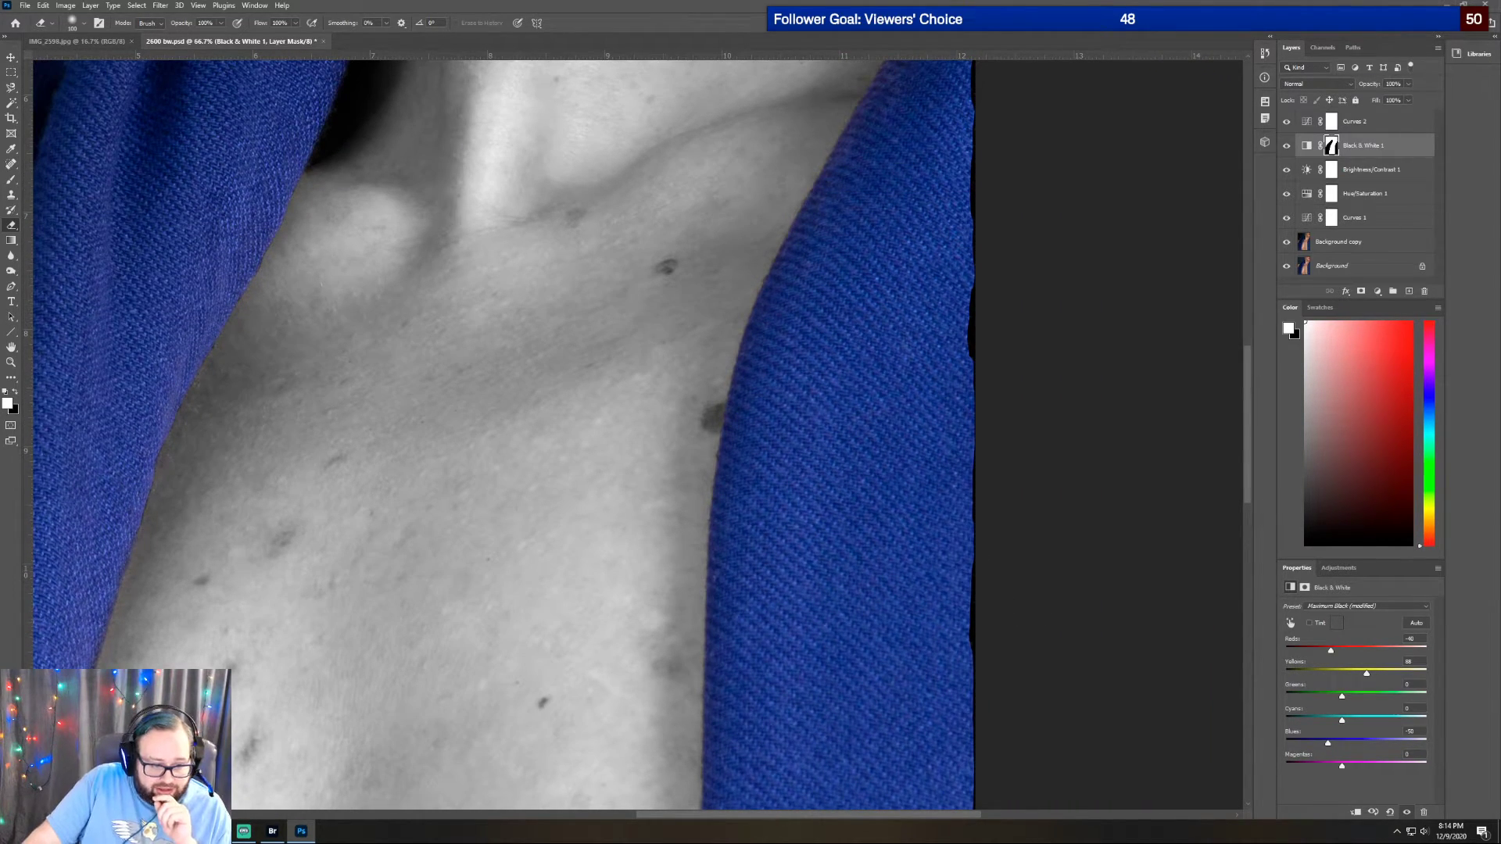
click(272, 831)
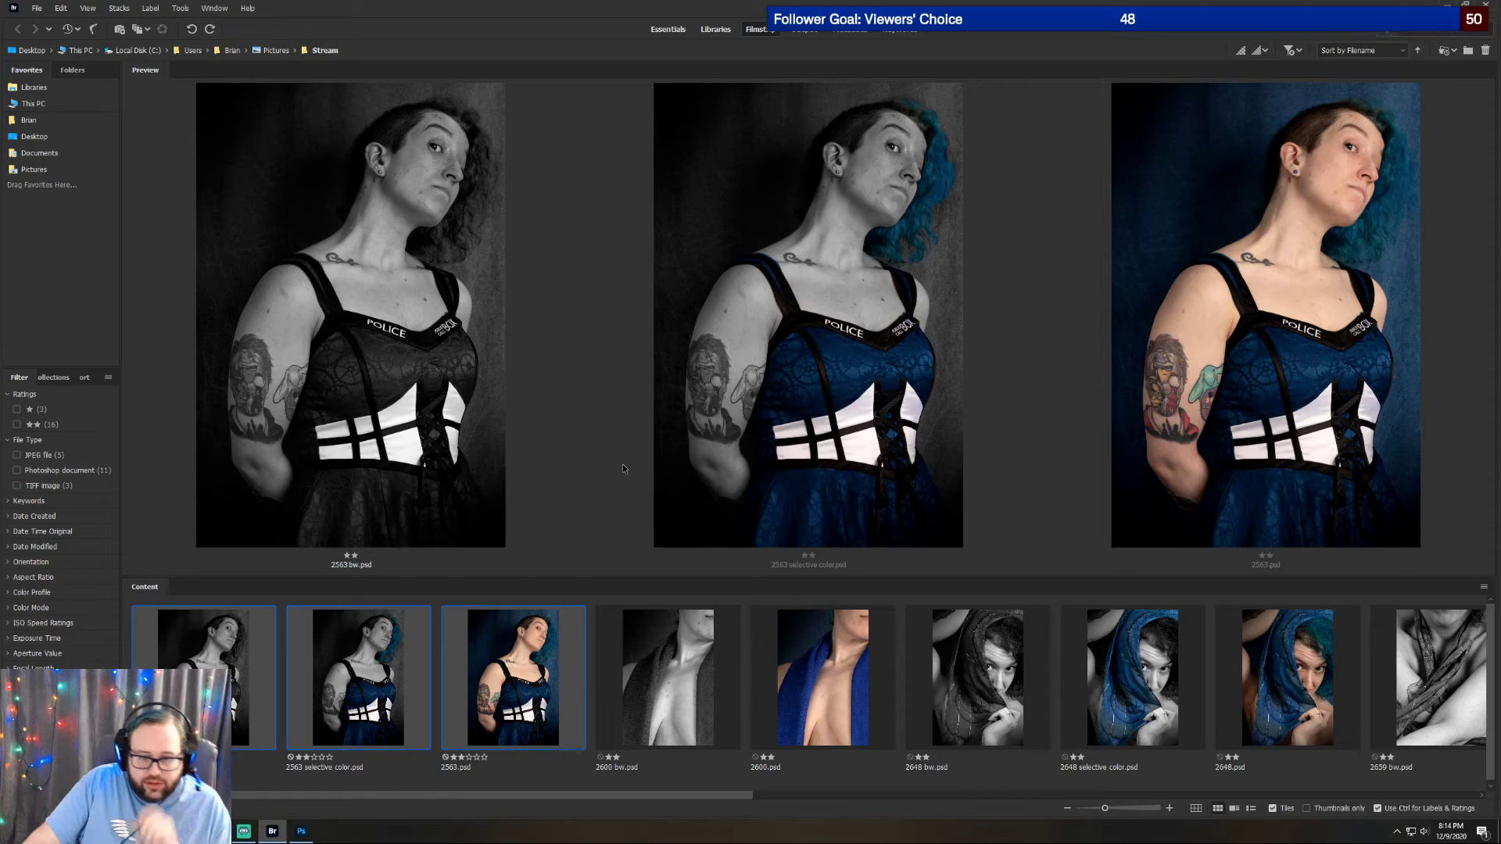
click(1282, 664)
drag(682, 797, 879, 771)
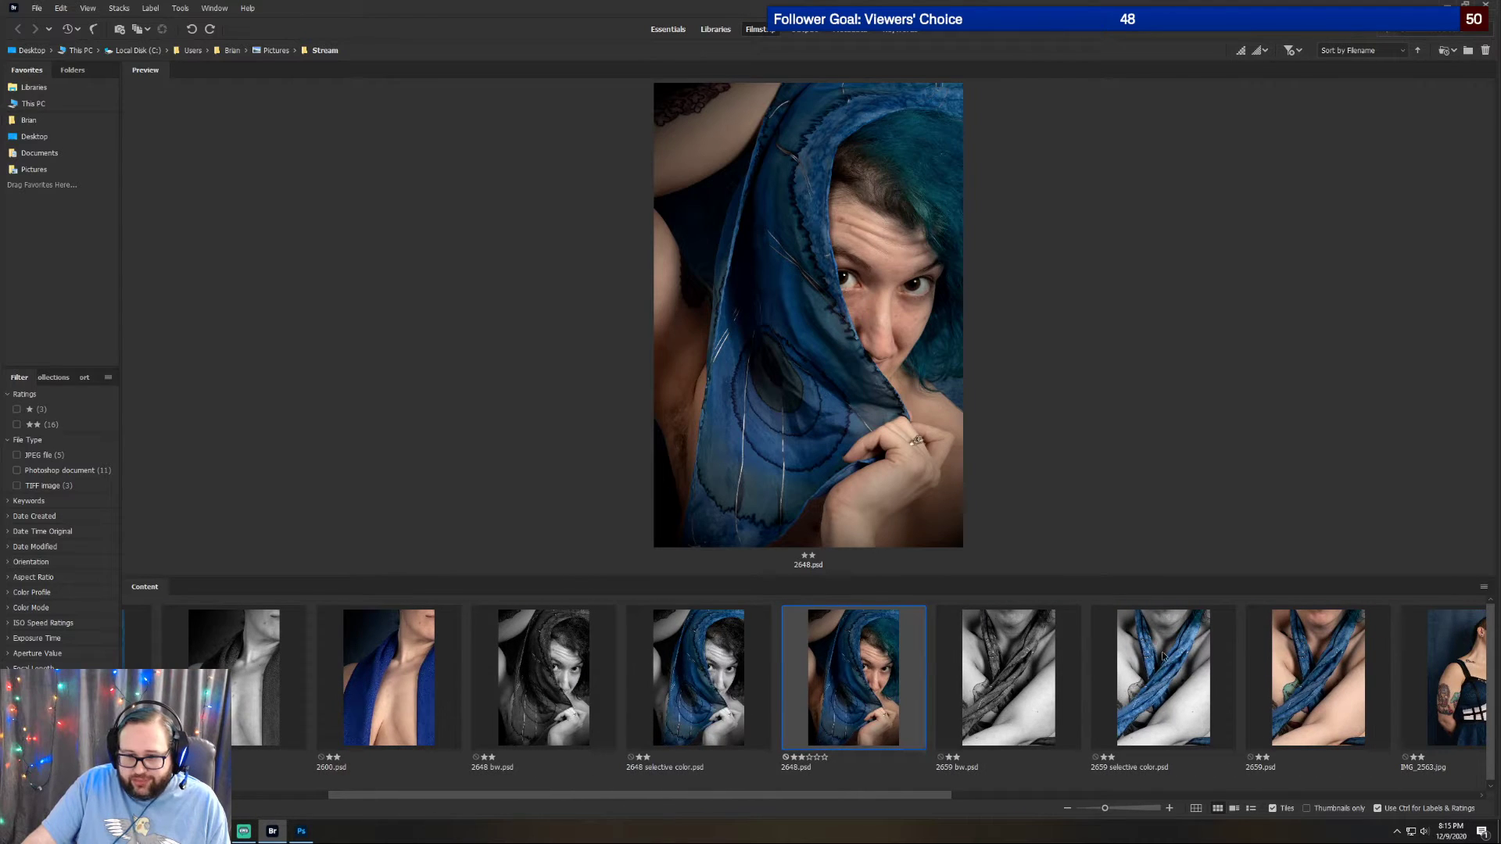
click(1163, 657)
click(724, 683)
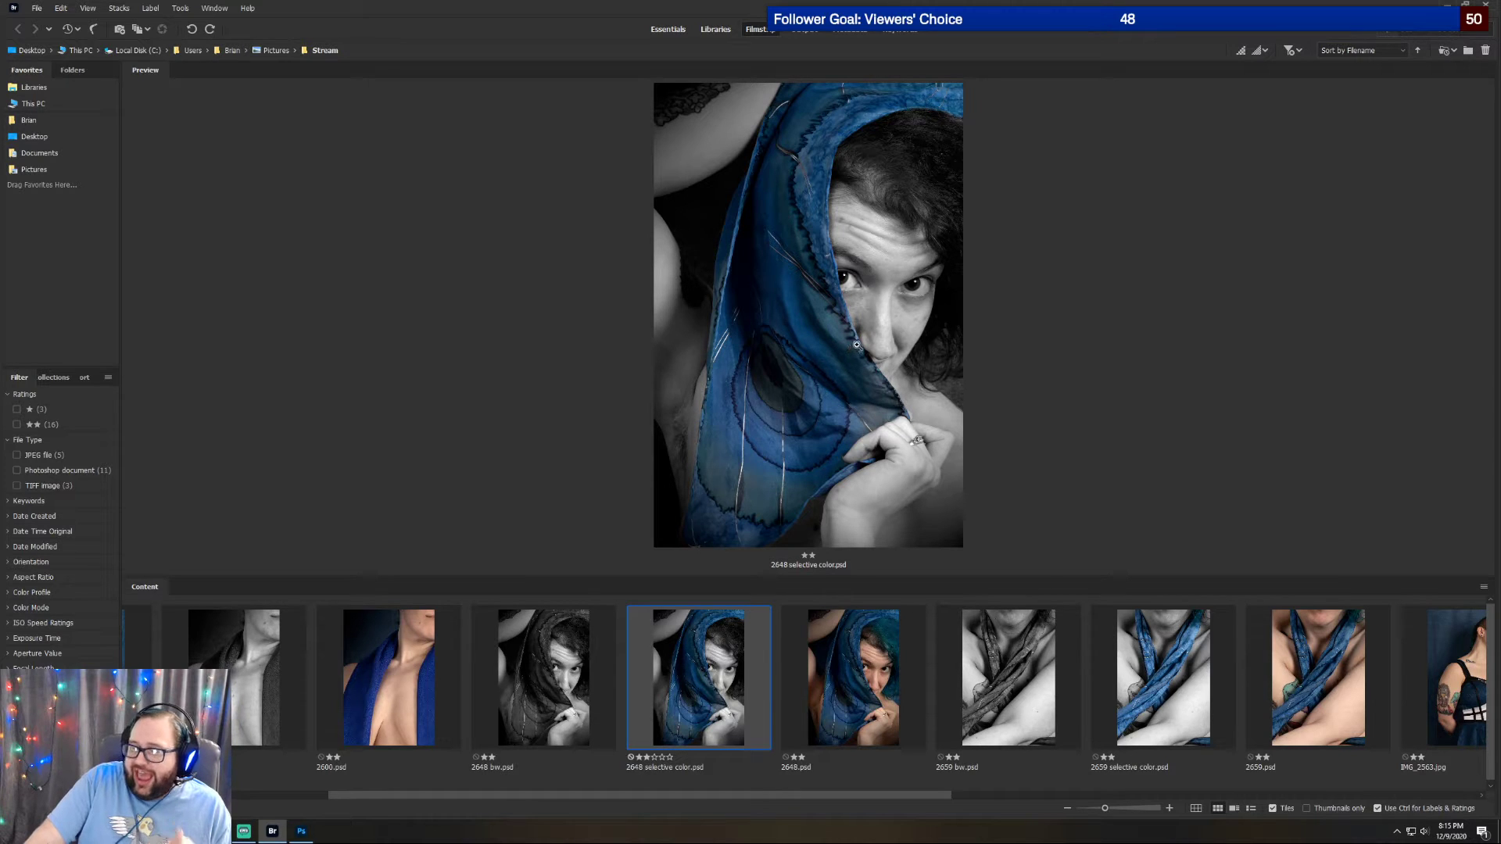
click(1450, 6)
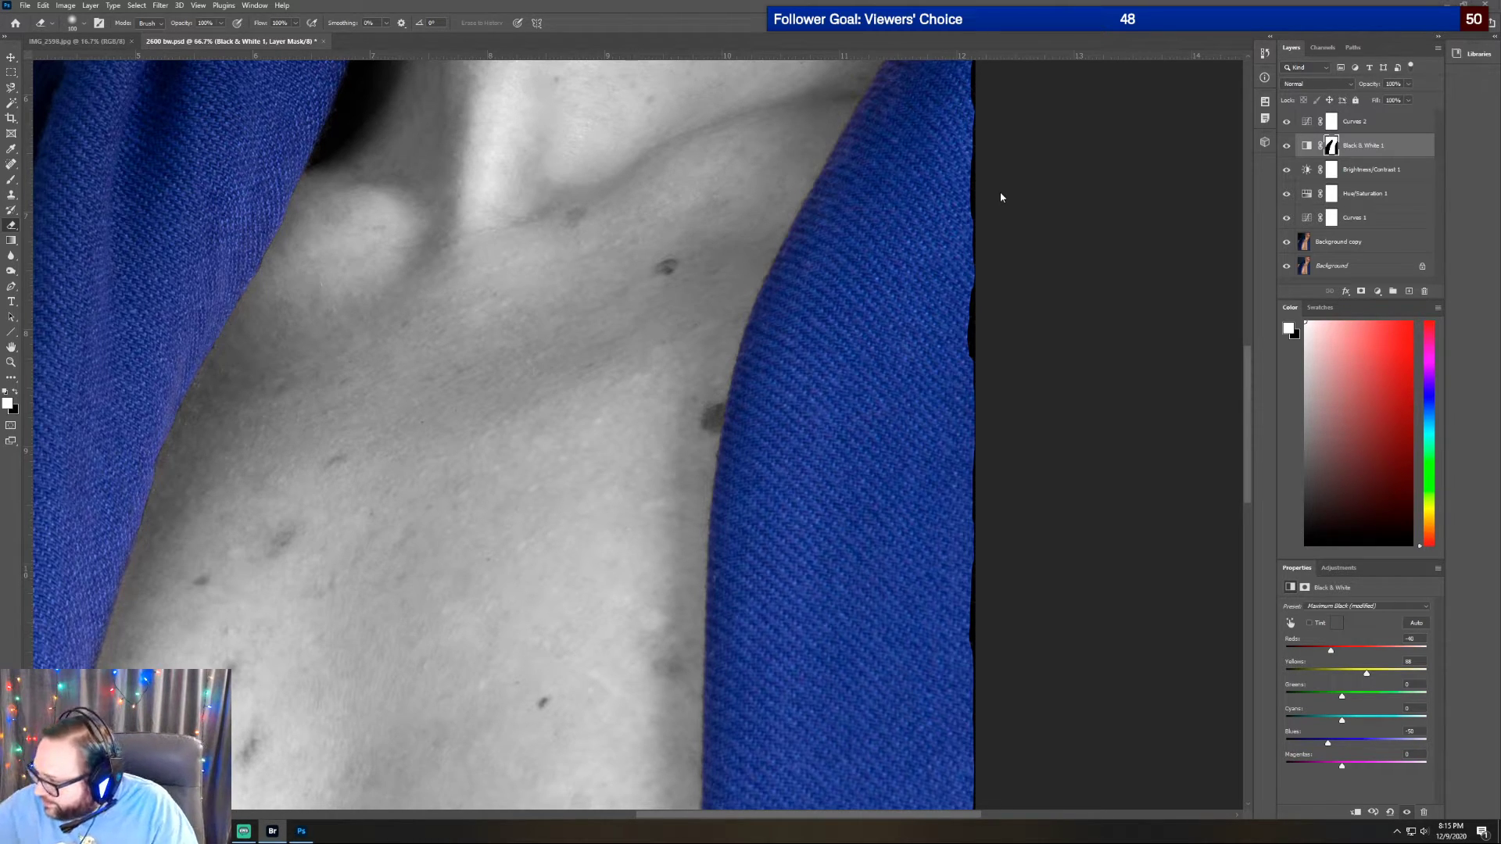
Erase the Black & White mask along the outer and bottom edges of the right scarf half to restore blue in the black gaps
scroll(1016, 258, up, 3)
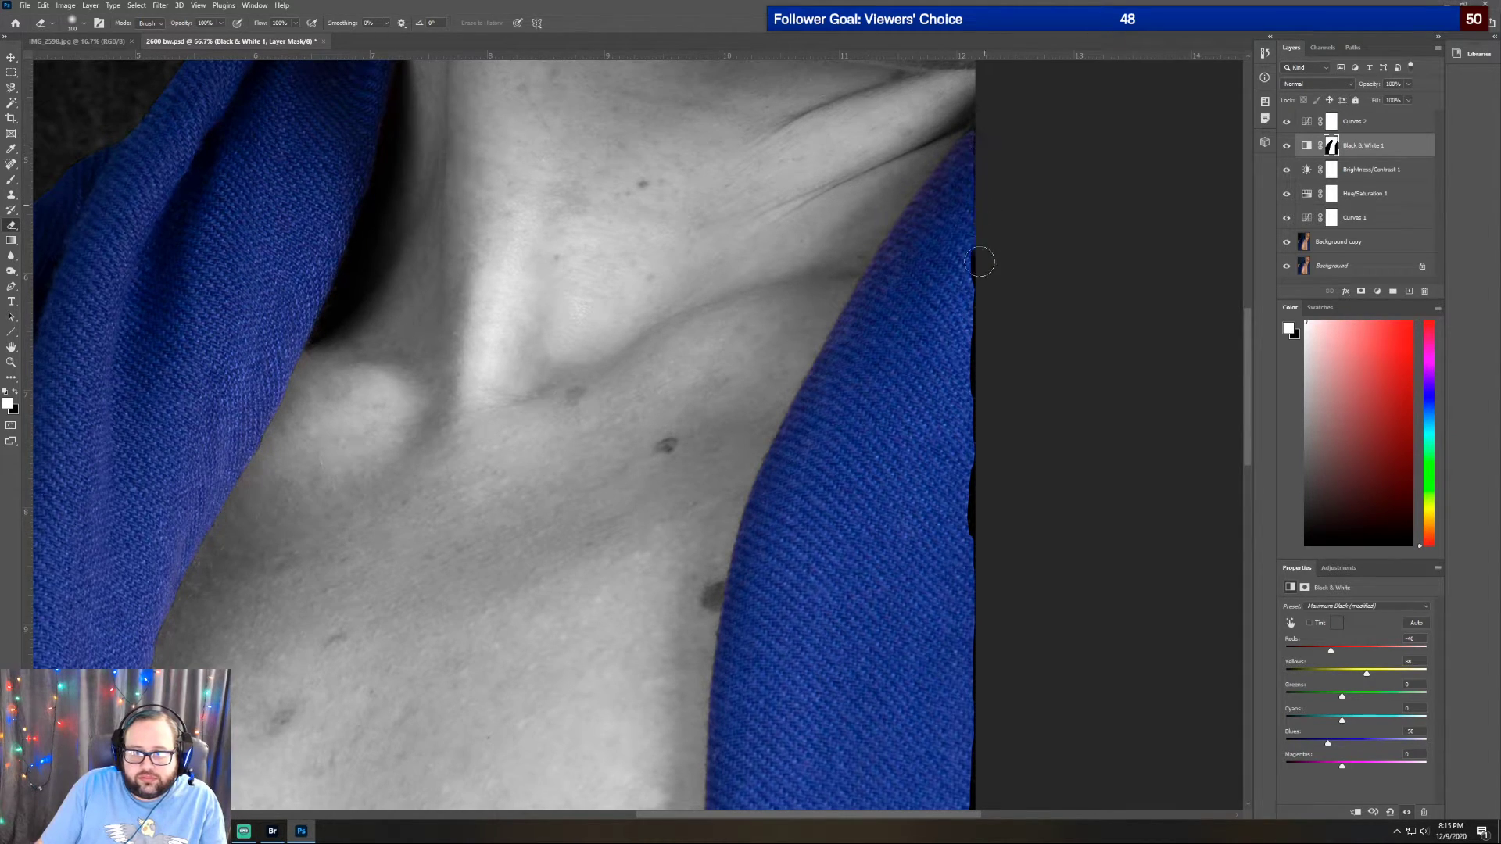
scroll(985, 528, down, 1)
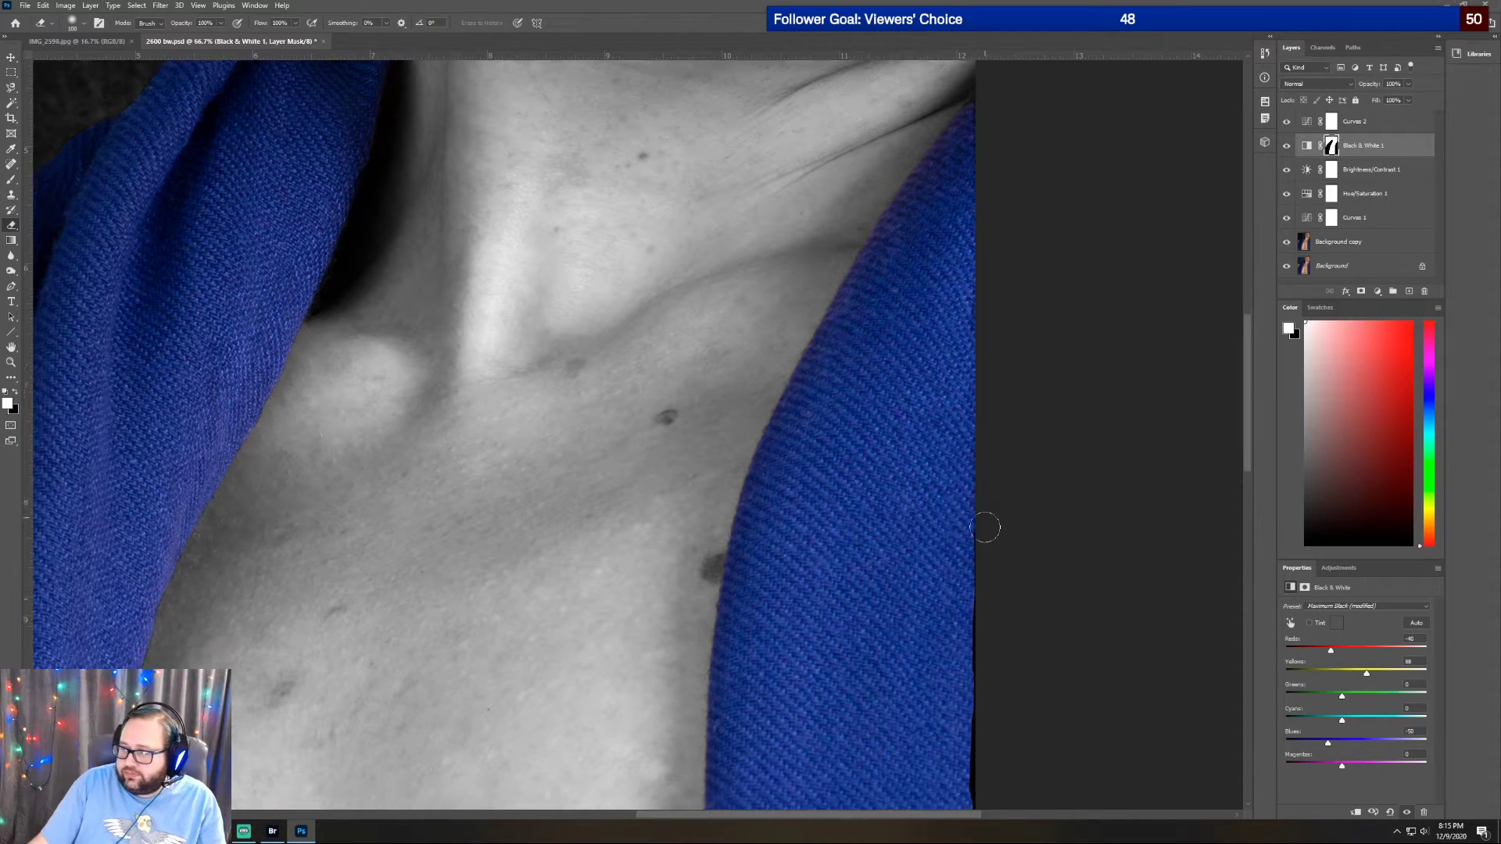
scroll(985, 528, down, 4)
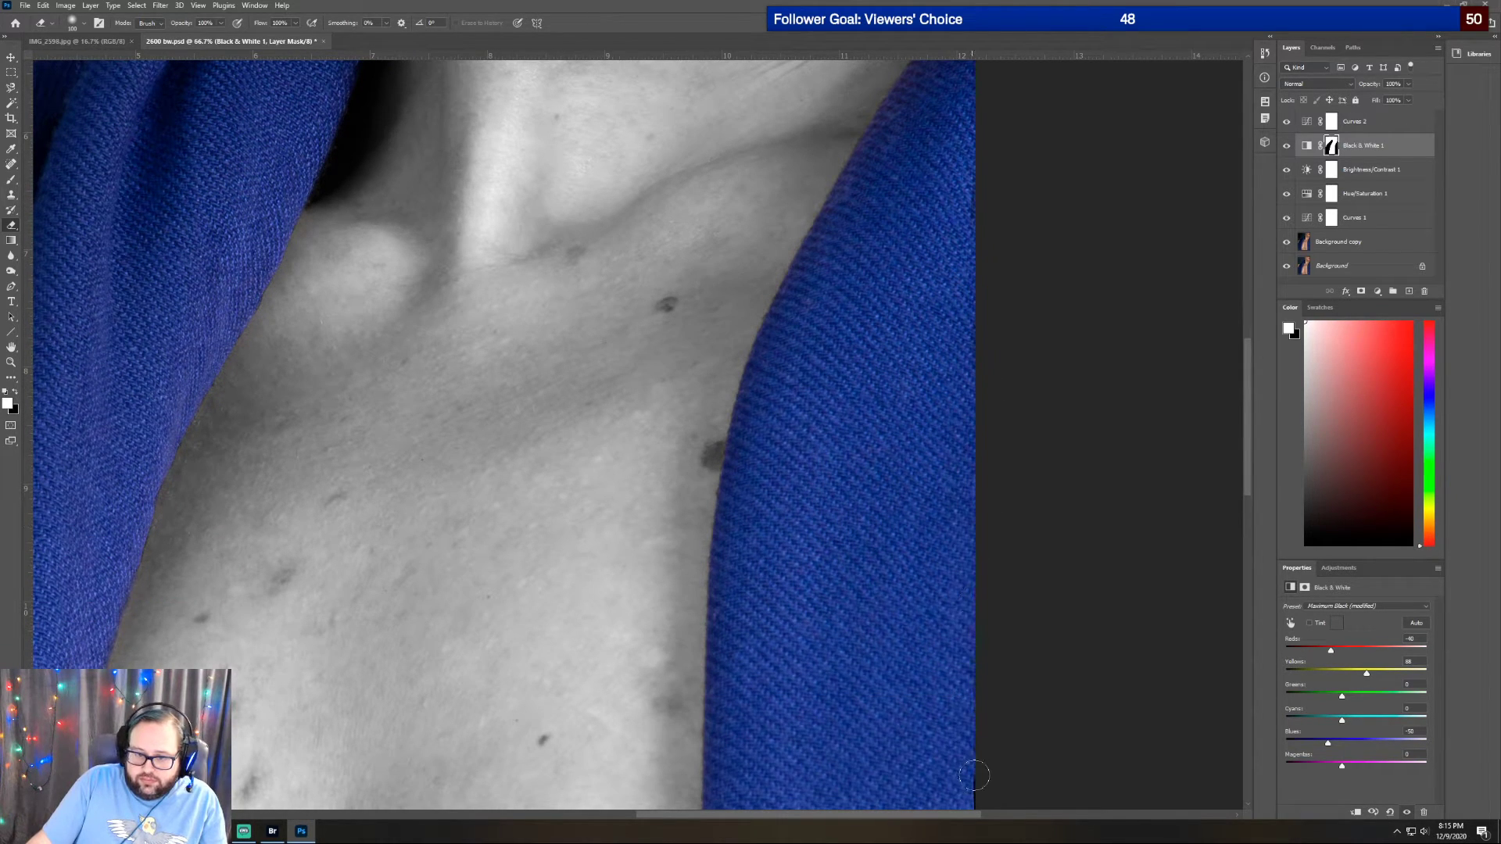
scroll(985, 536, down, 14)
scroll(949, 486, down, 1)
drag(970, 391, 978, 747)
scroll(985, 567, down, 2)
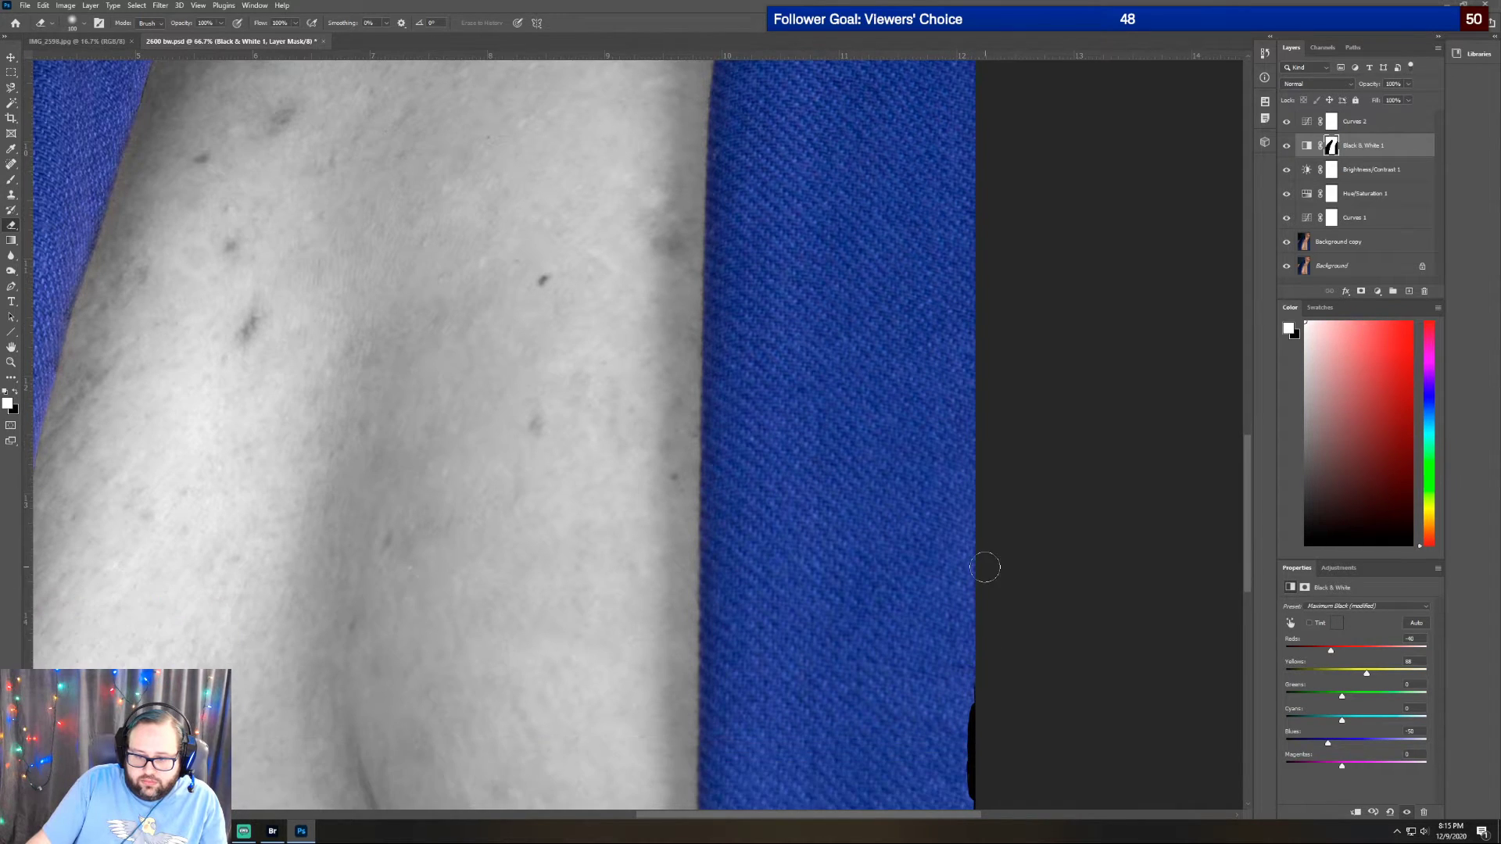
scroll(985, 567, down, 10)
drag(971, 434, 980, 706)
scroll(1018, 563, down, 8)
mouse_move(969, 541)
mouse_down()
mouse_move(978, 690)
mouse_move(880, 660)
mouse_move(716, 661)
mouse_up()
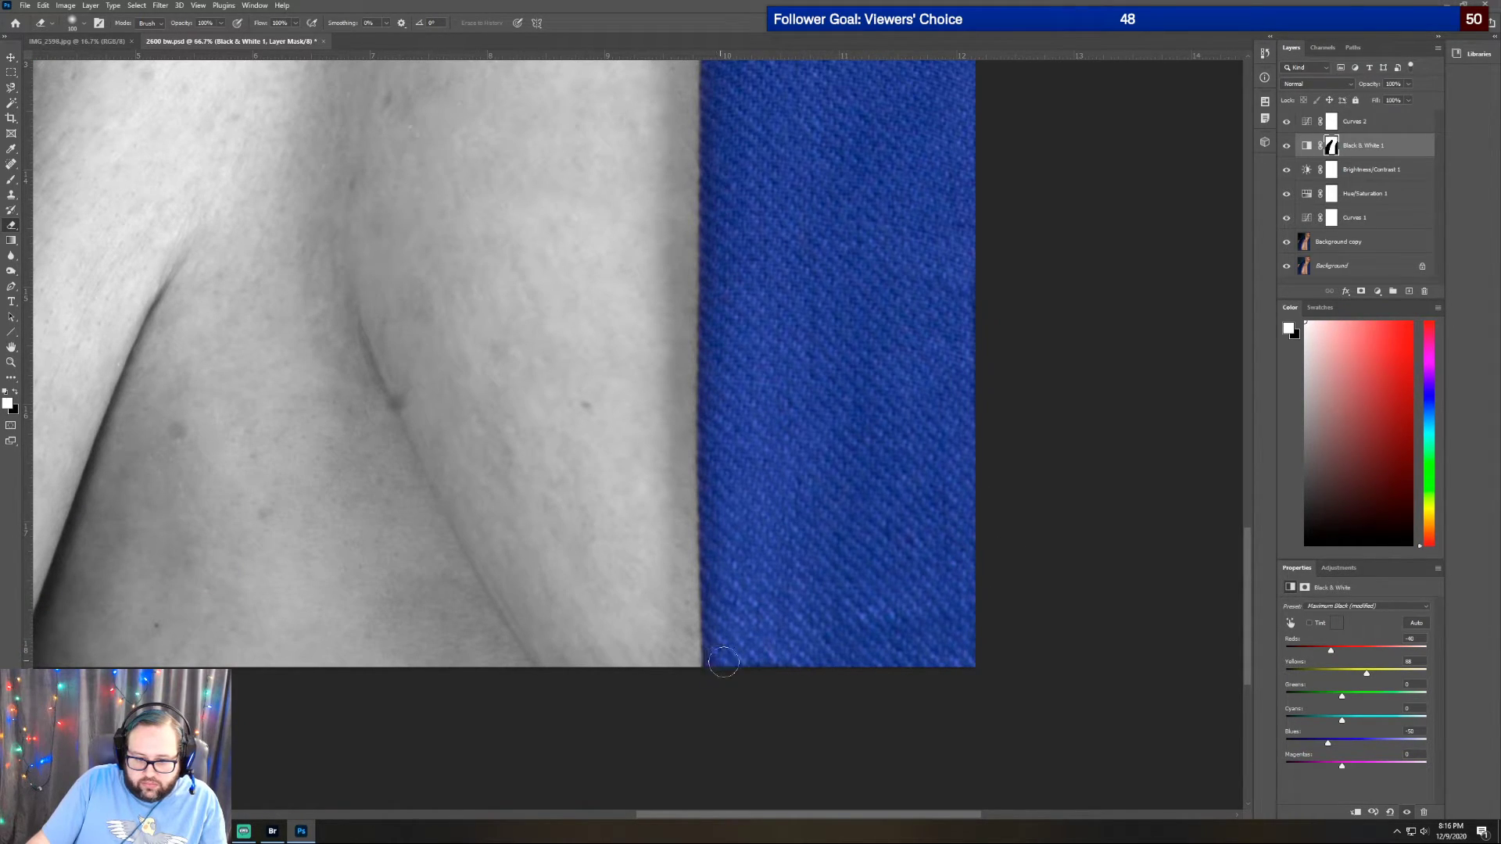
Examine the right scarf half and the neck area for remaining mask flaws, finishing with the whole image fitted to the screen
scroll(837, 633, up, 10)
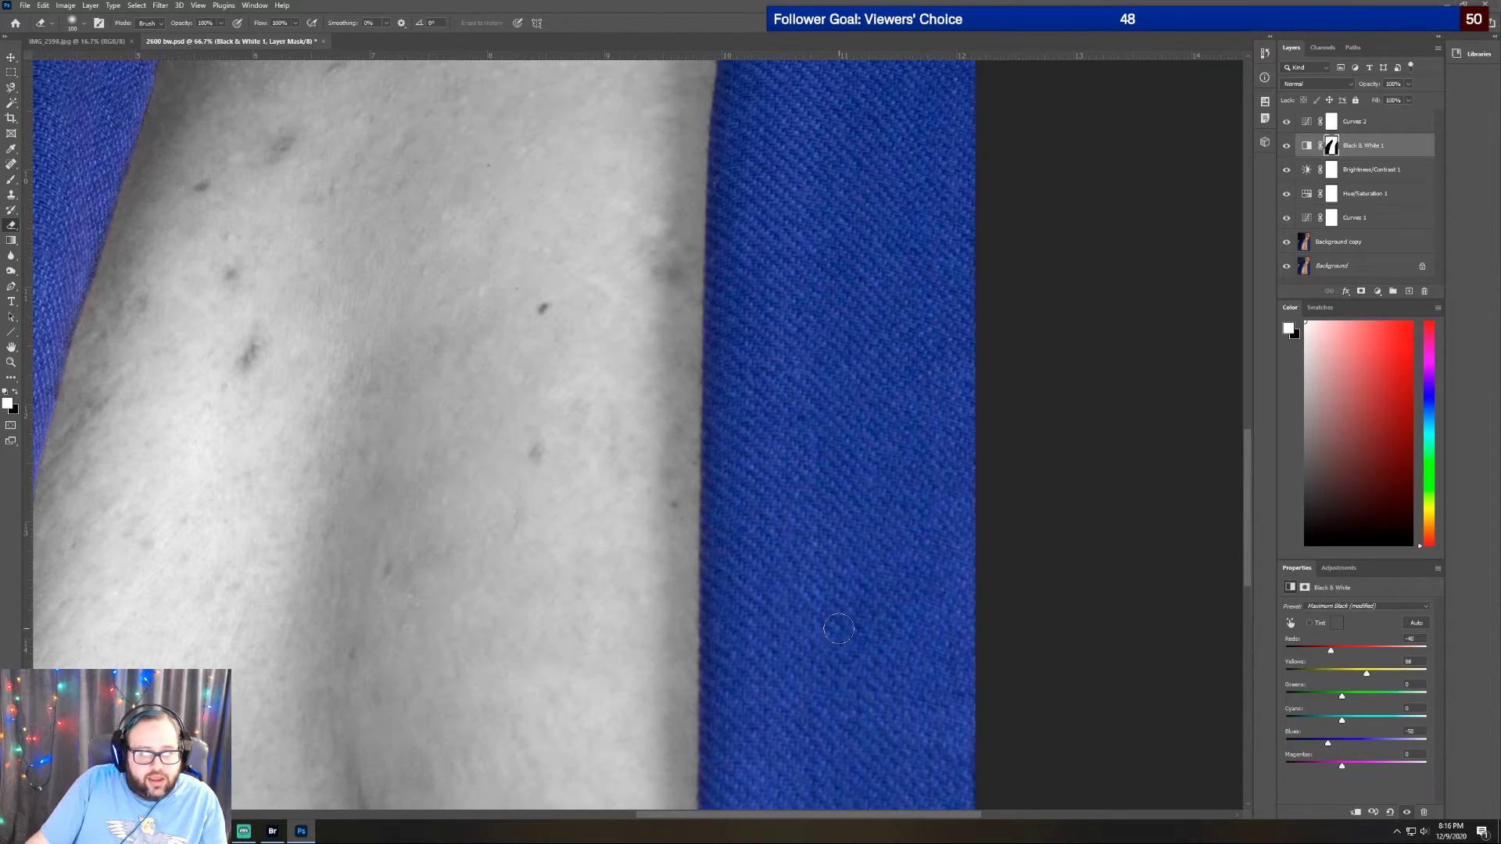
scroll(839, 629, up, 10)
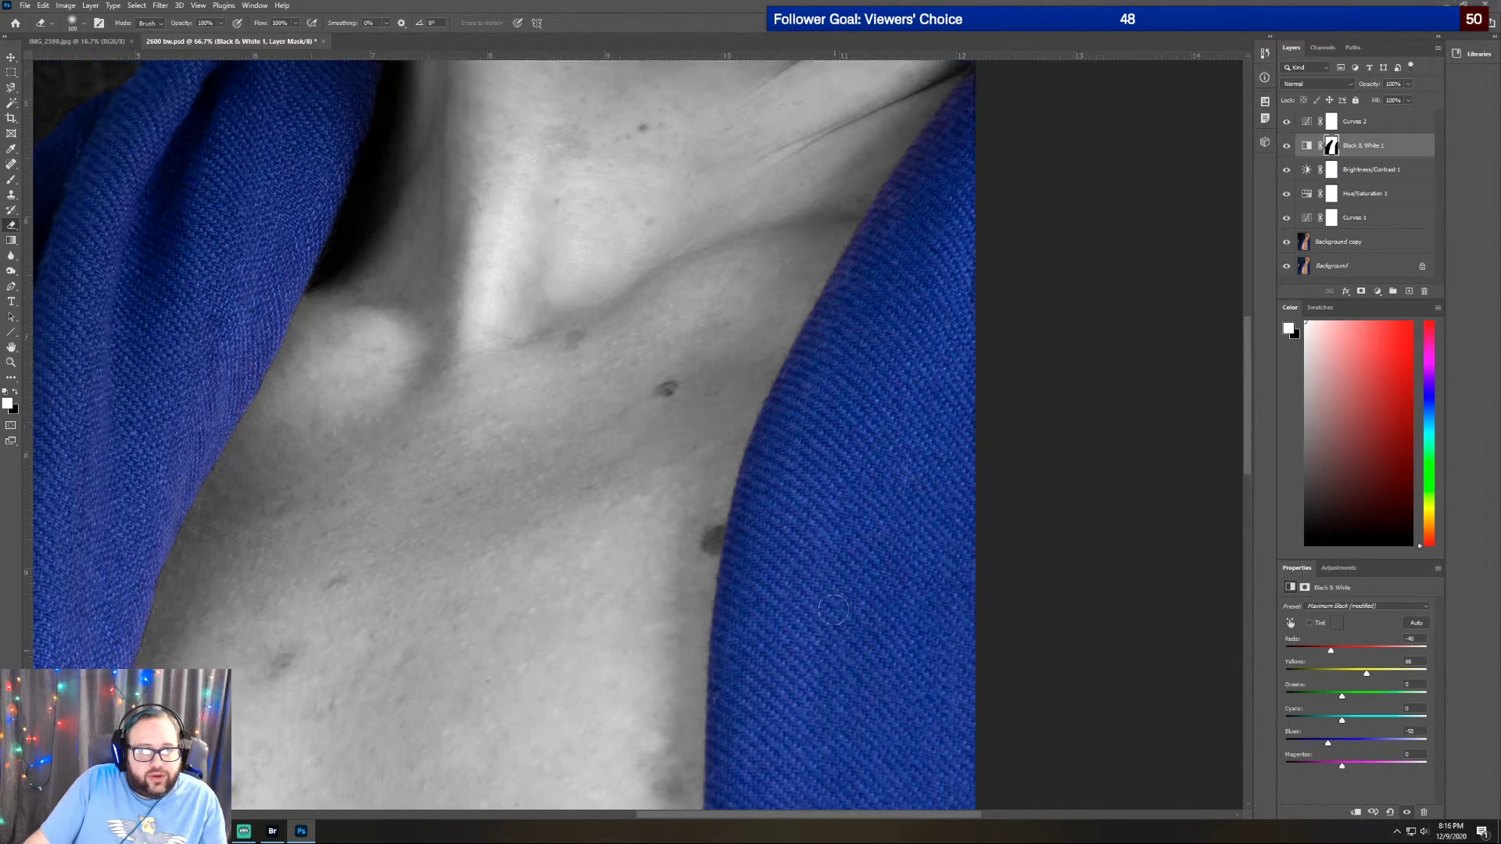
scroll(834, 613, up, 10)
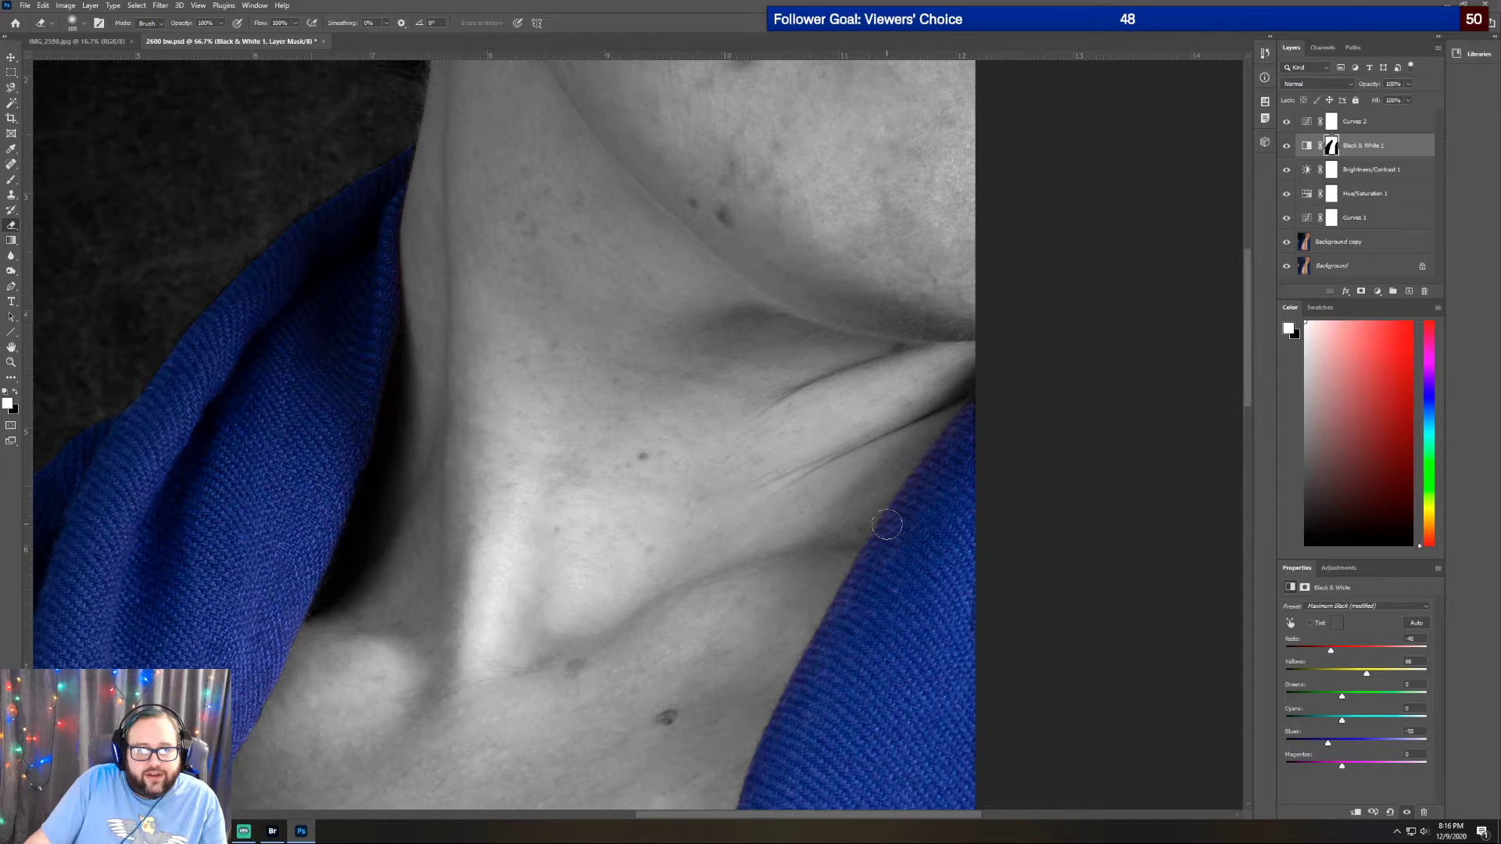
scroll(887, 525, up, 12)
scroll(898, 540, down, 10)
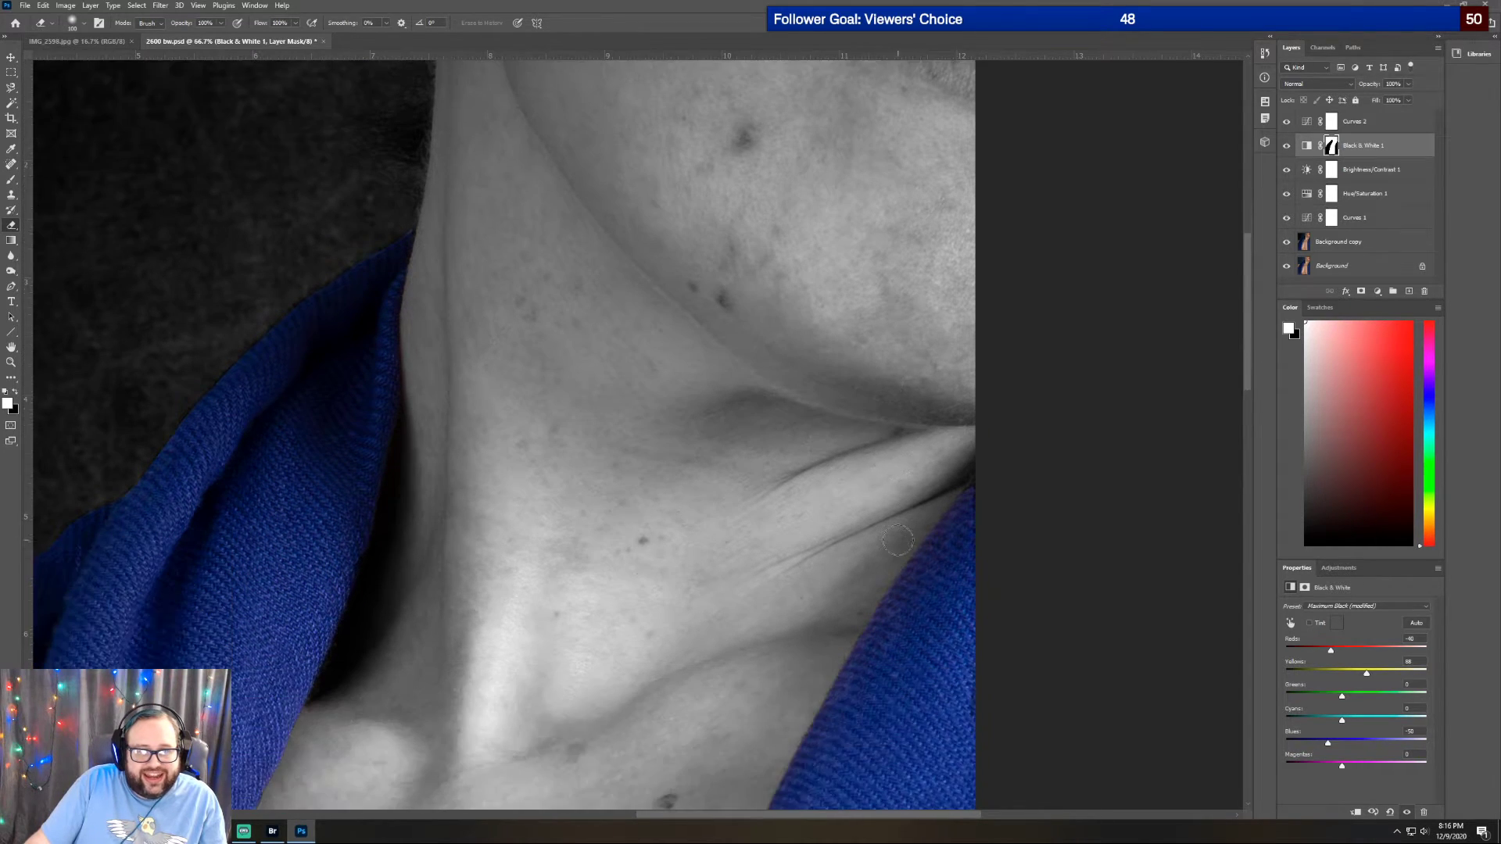
scroll(898, 540, down, 4)
scroll(841, 637, down, 4)
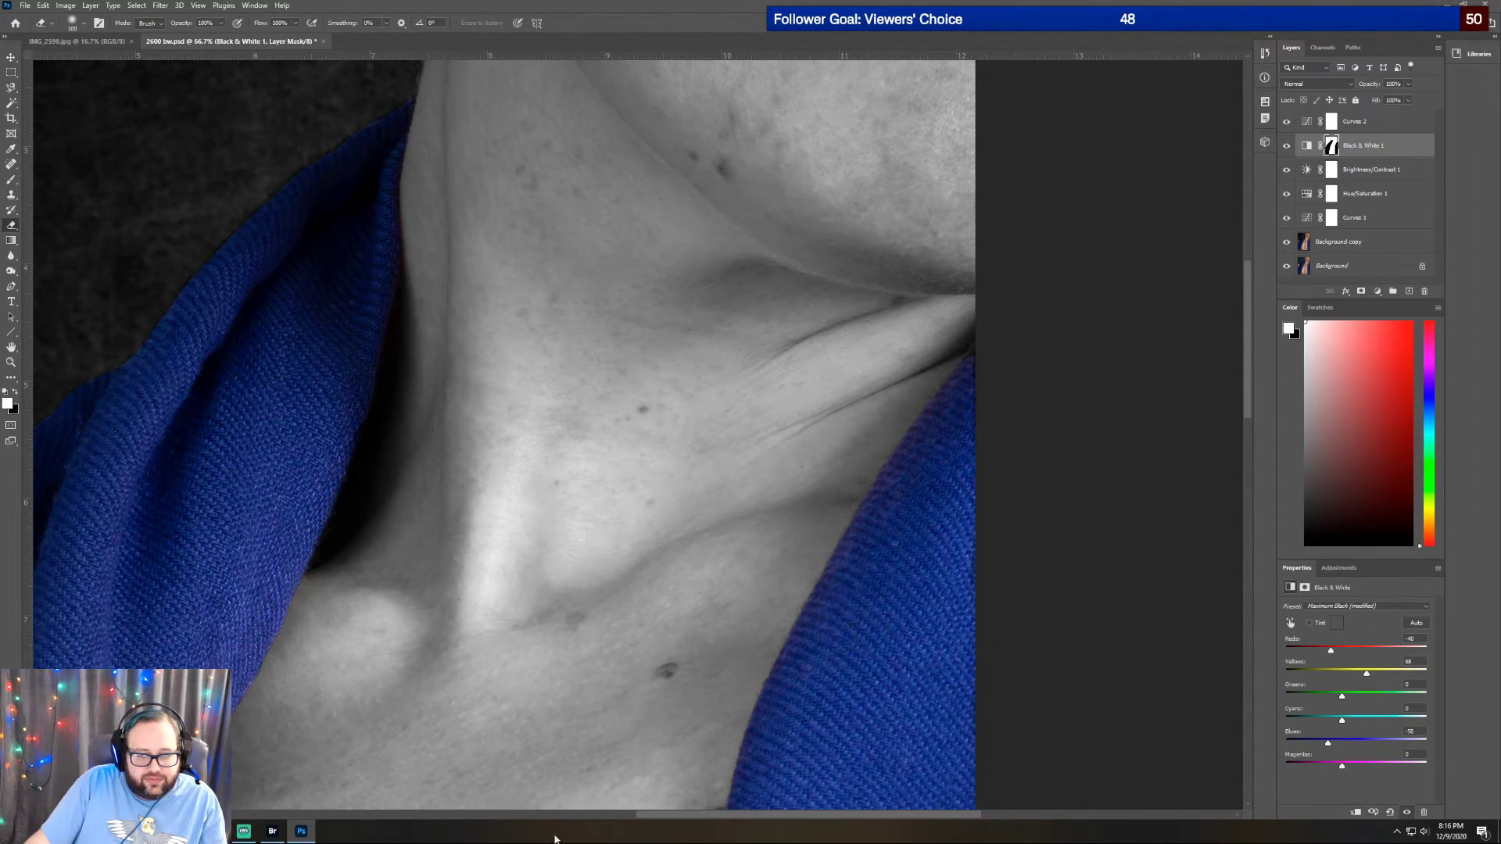
click(541, 812)
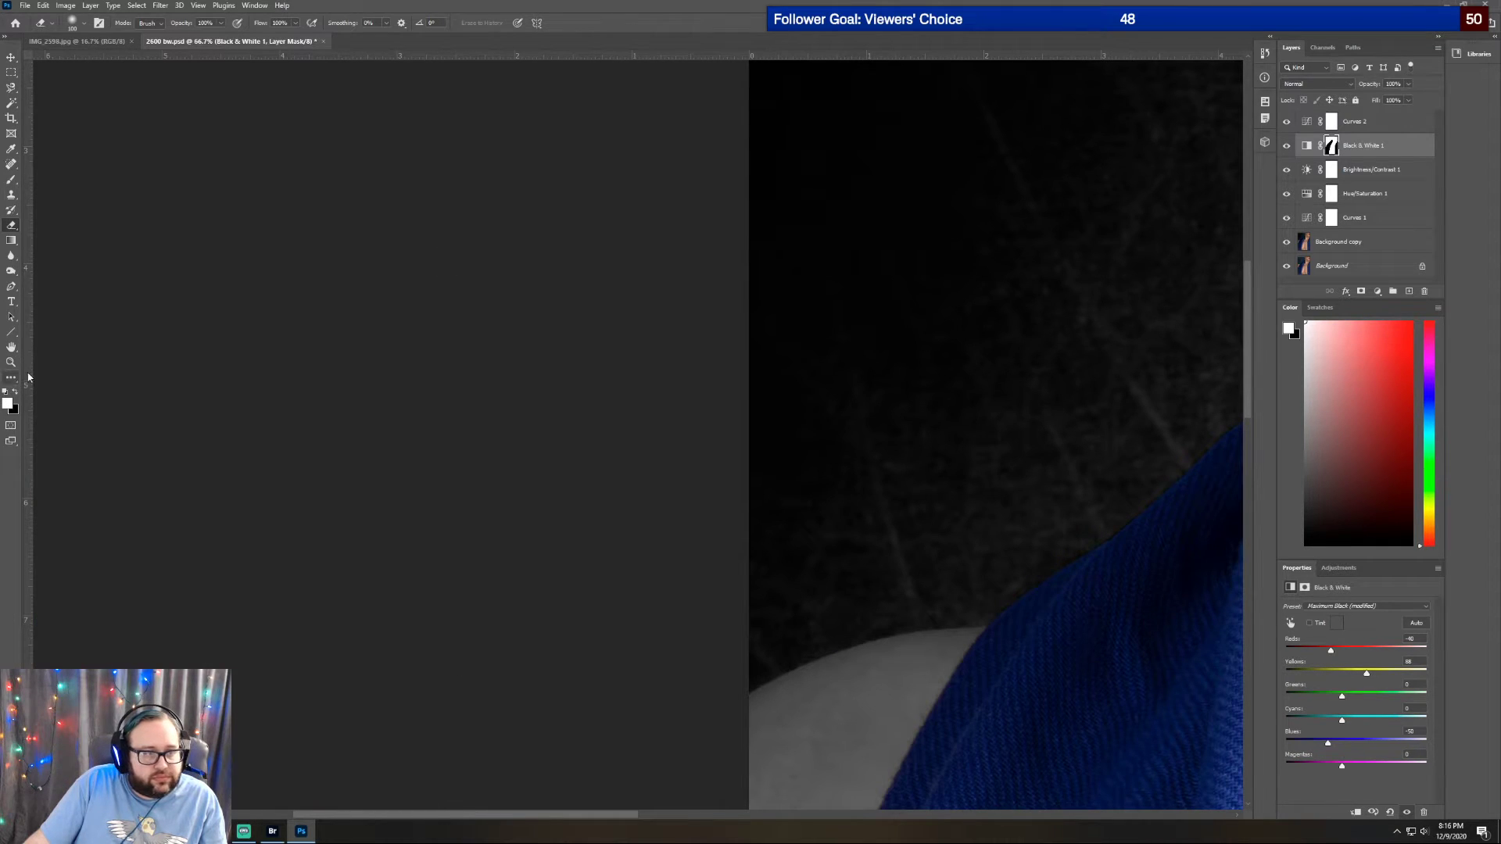
key(z)
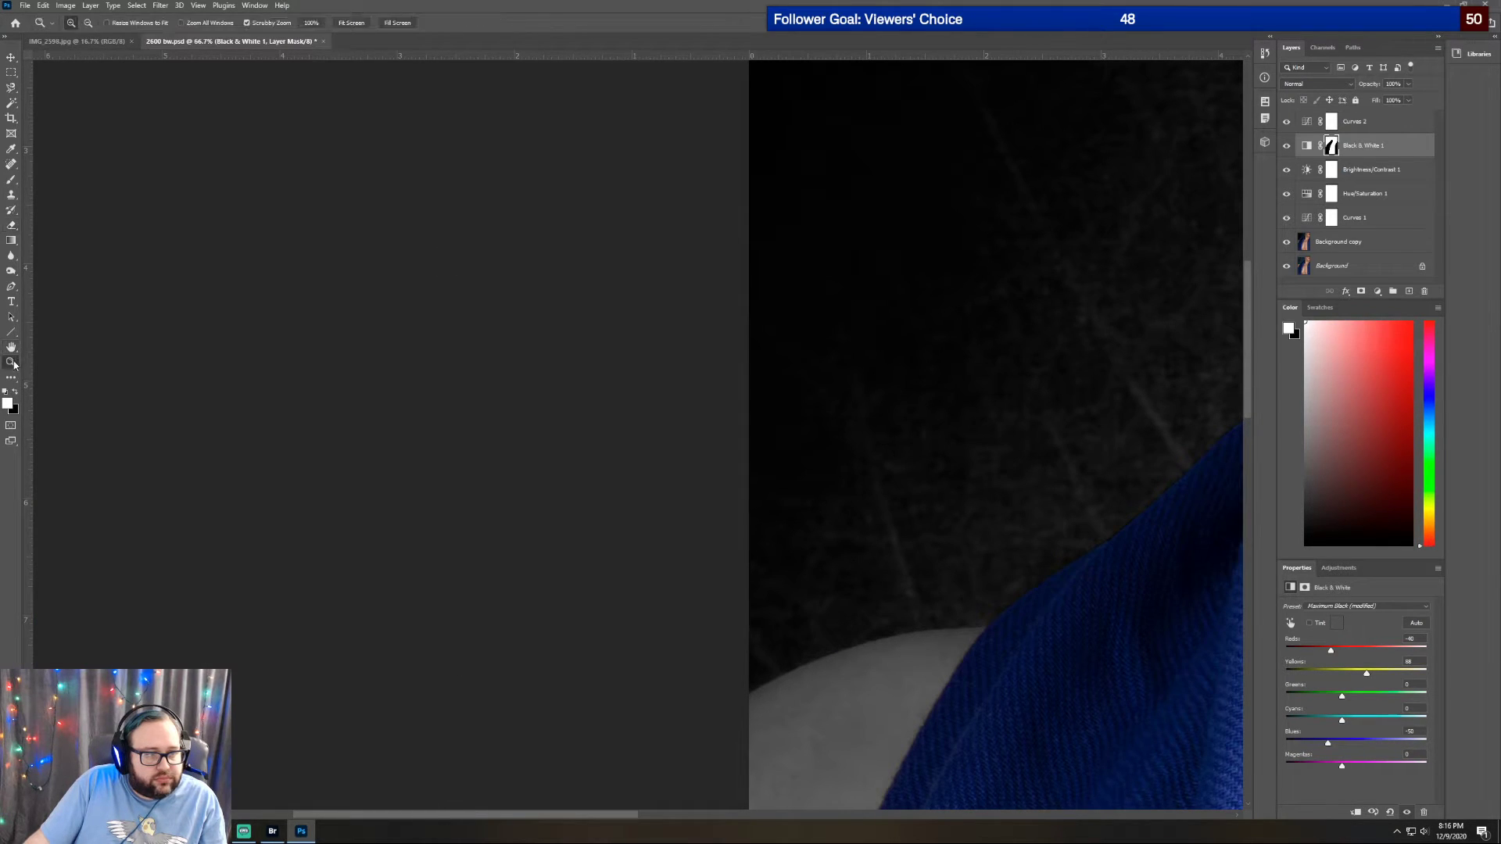
click(355, 23)
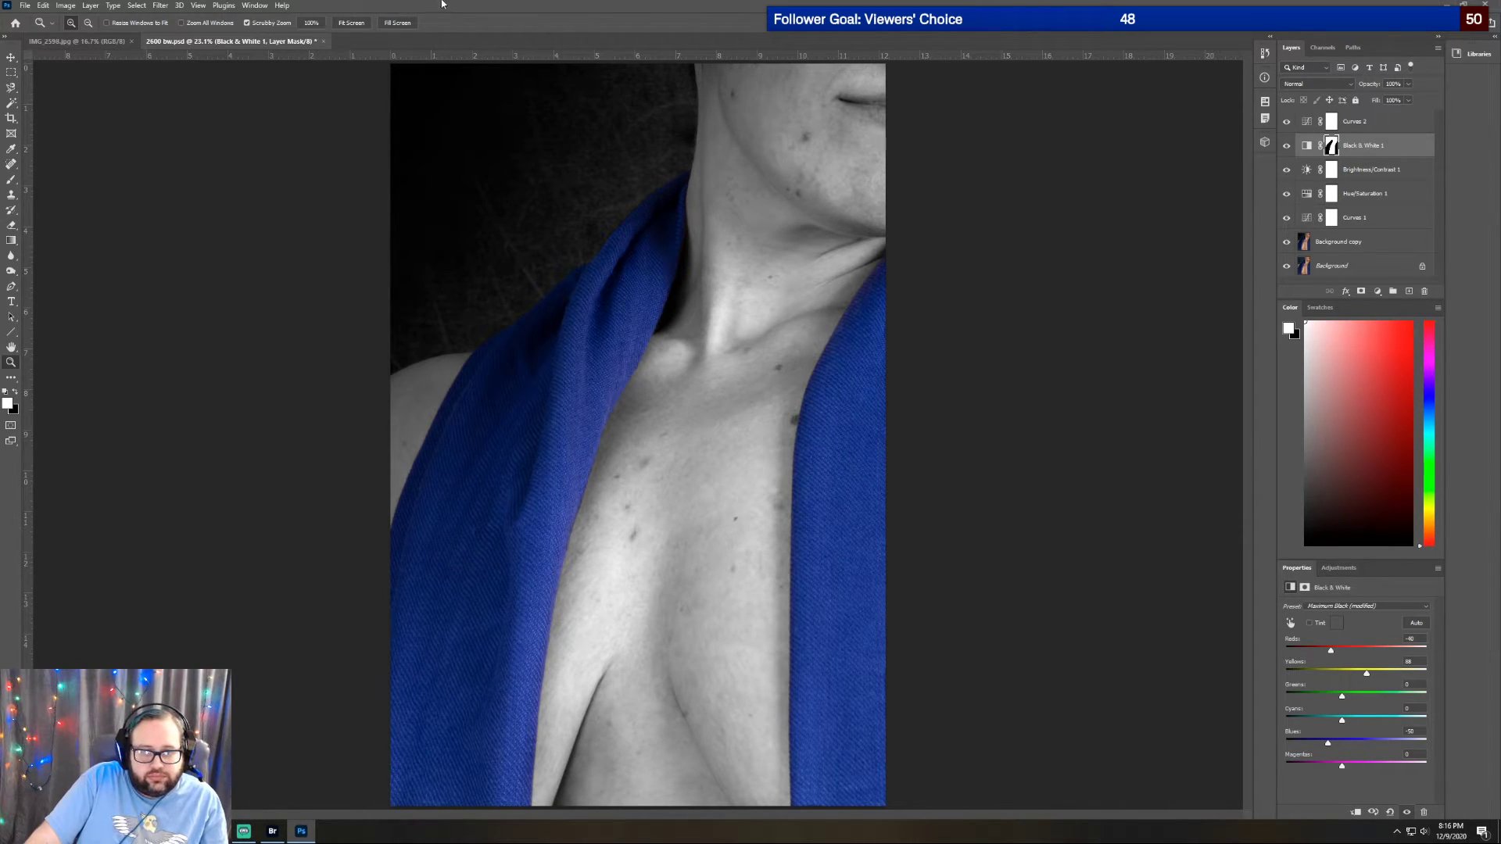
Save the image as a separate Photoshop file named "2600 selective color" in the Stream folder and close it
click(25, 5)
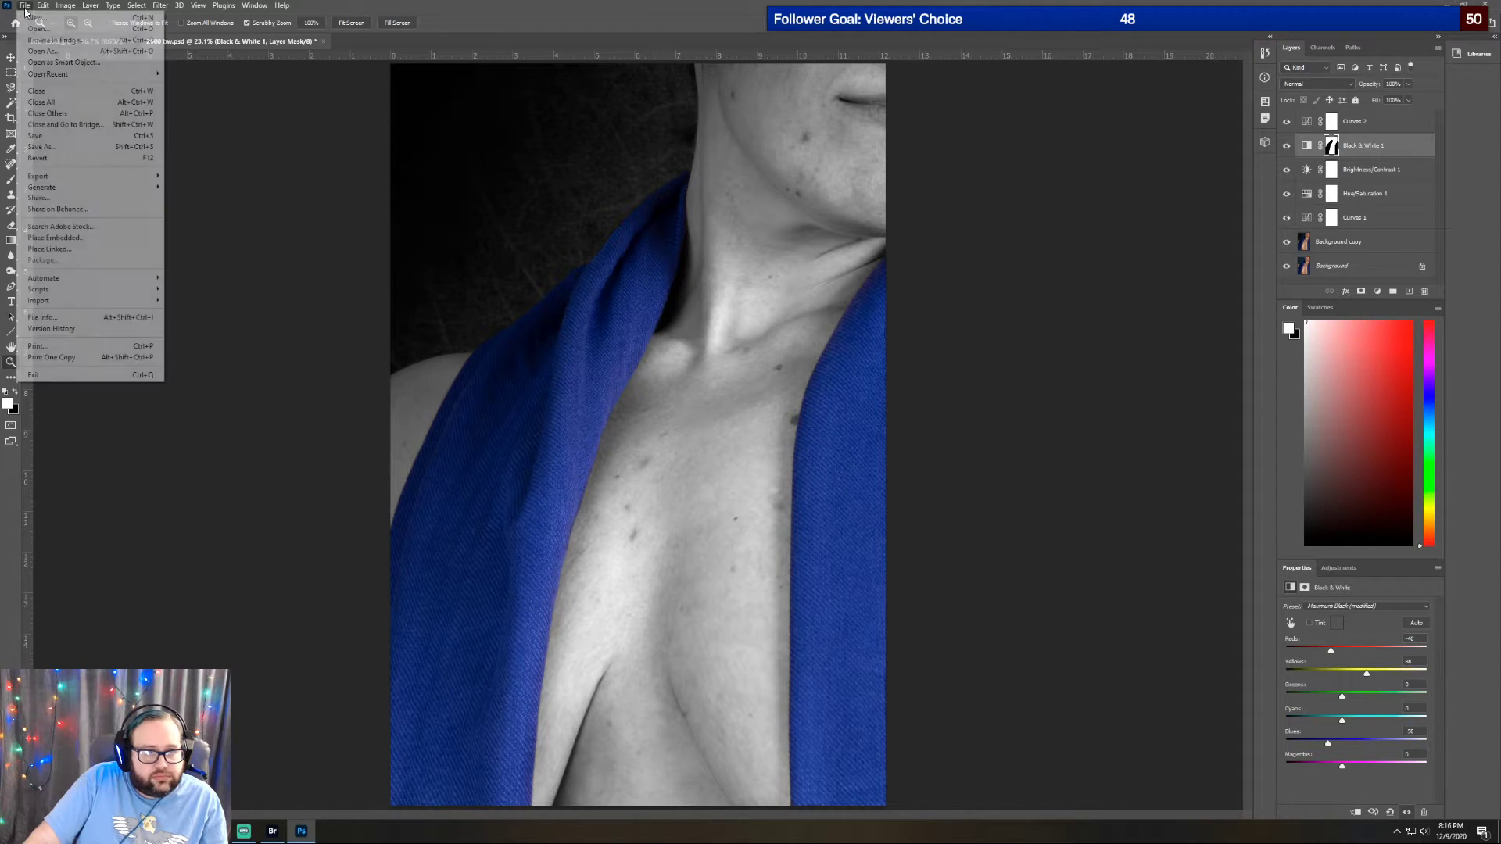
click(47, 147)
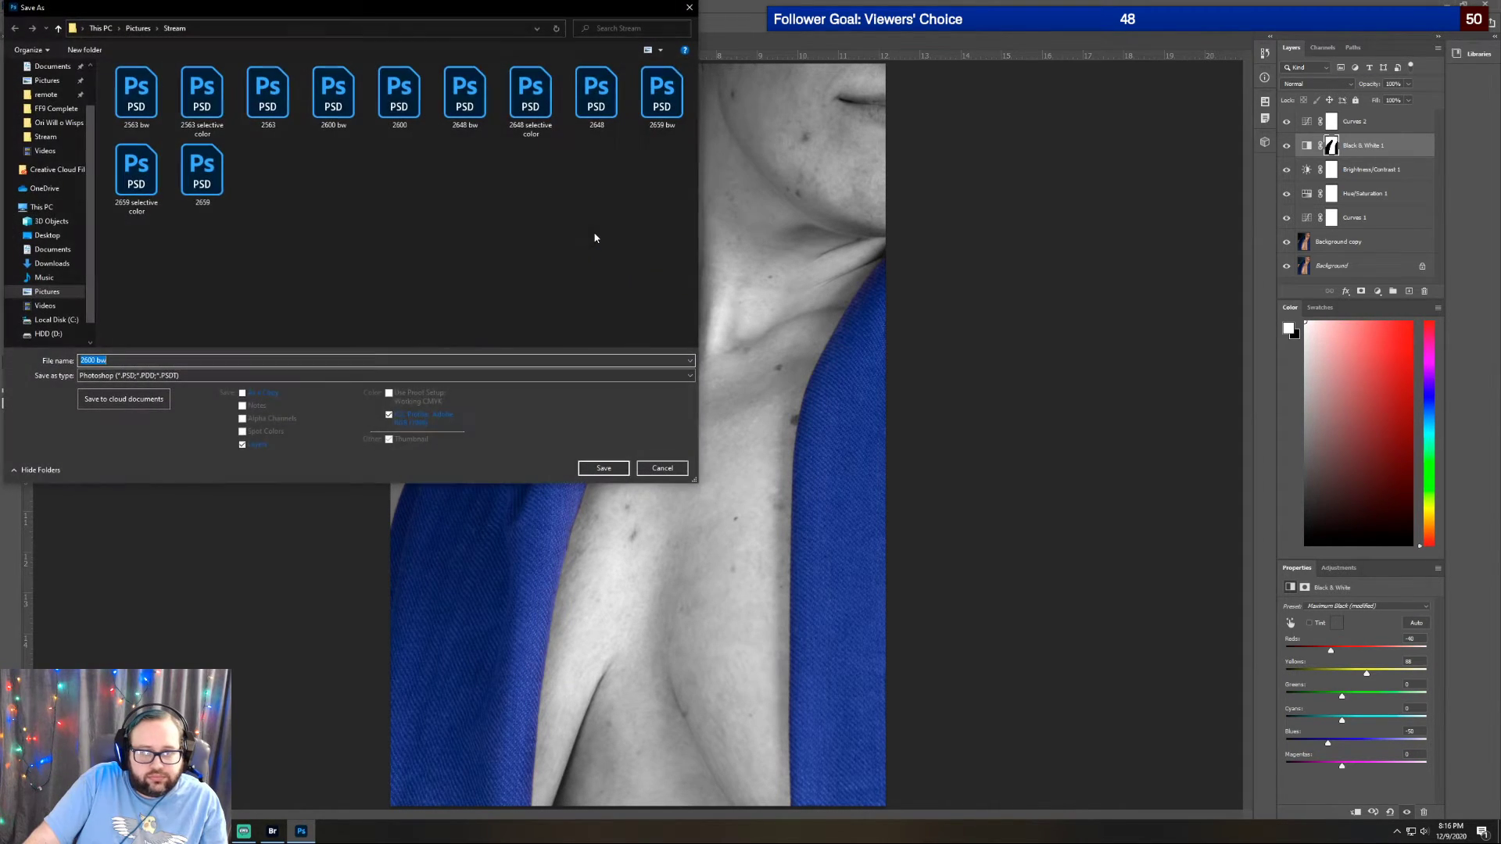
double_click(96, 360)
click(143, 361)
text(selec)
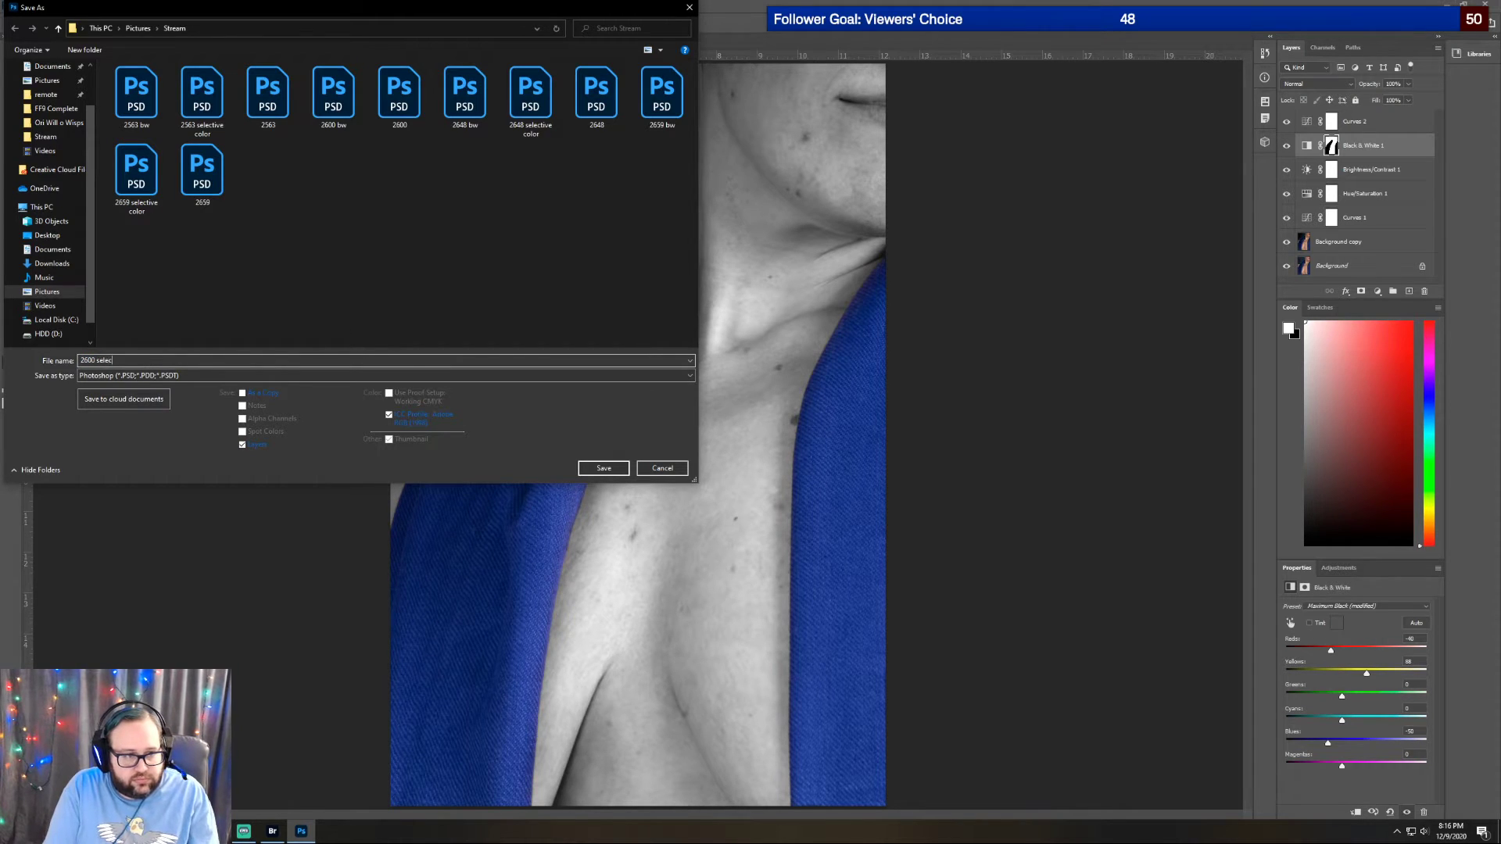
text(tive color)
key(Return)
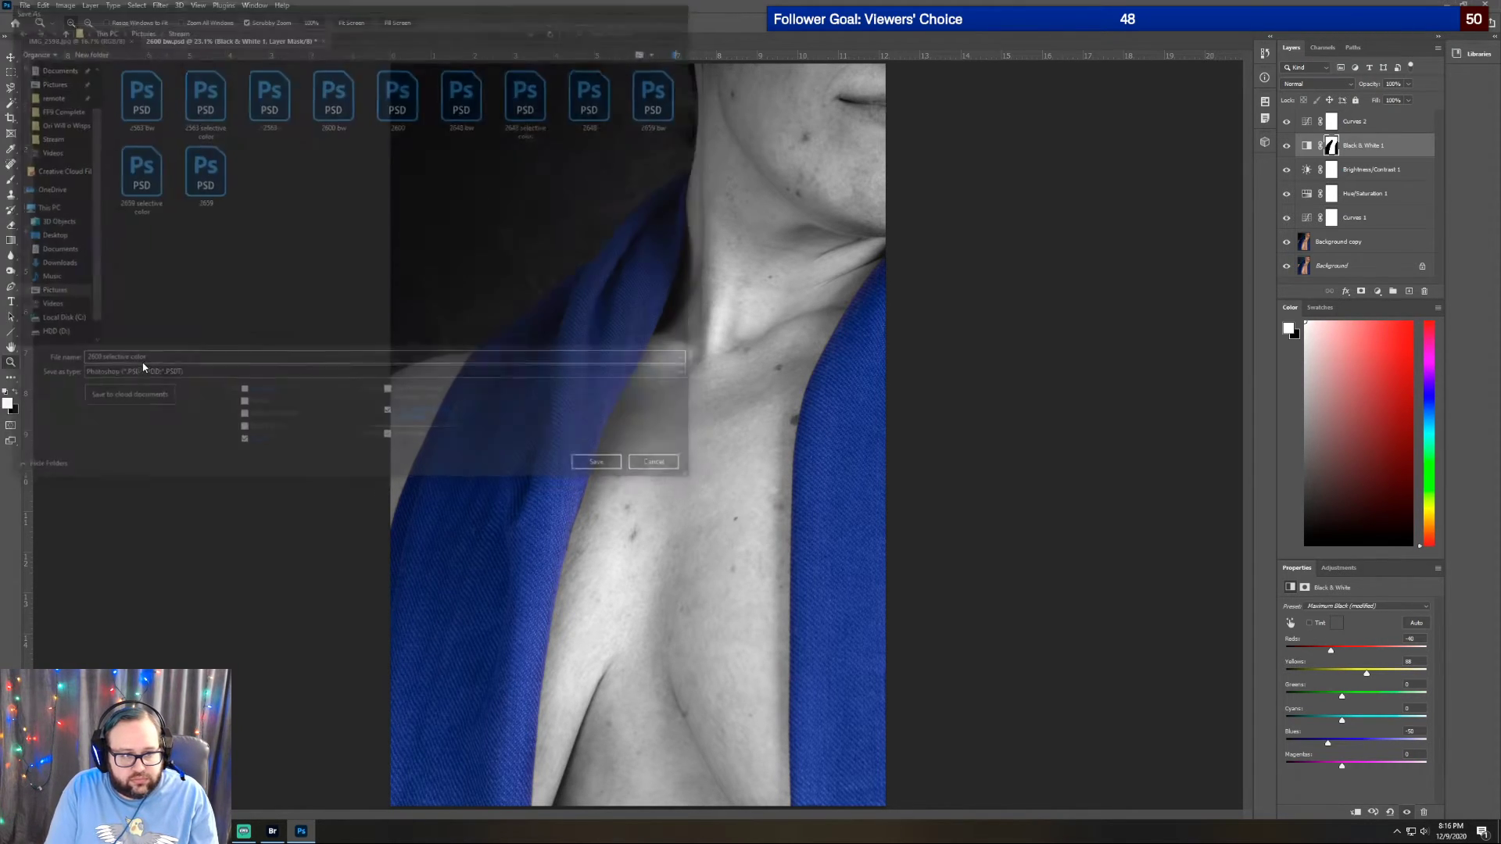
key(Return)
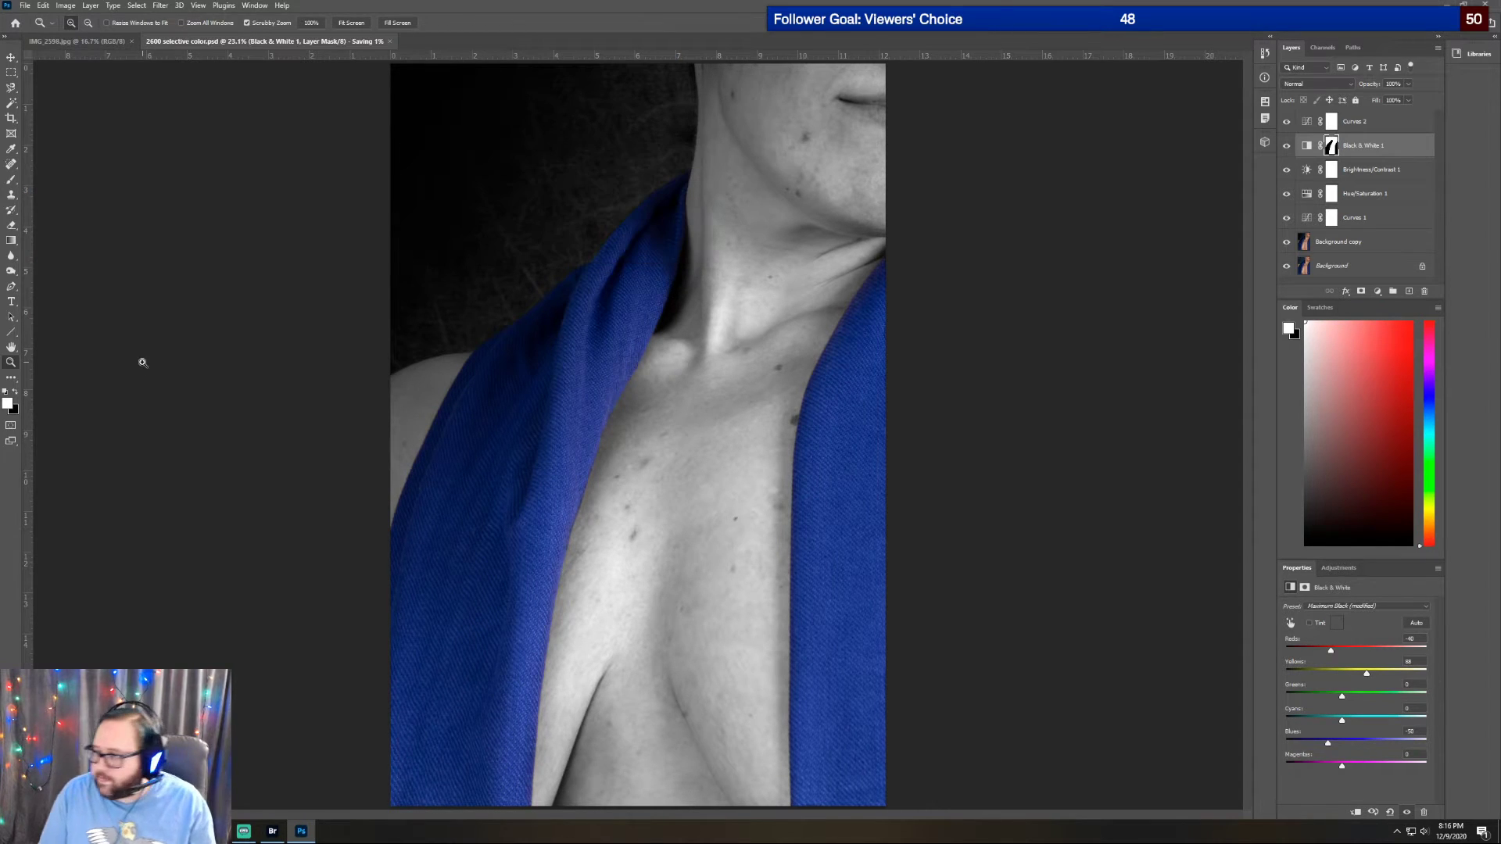
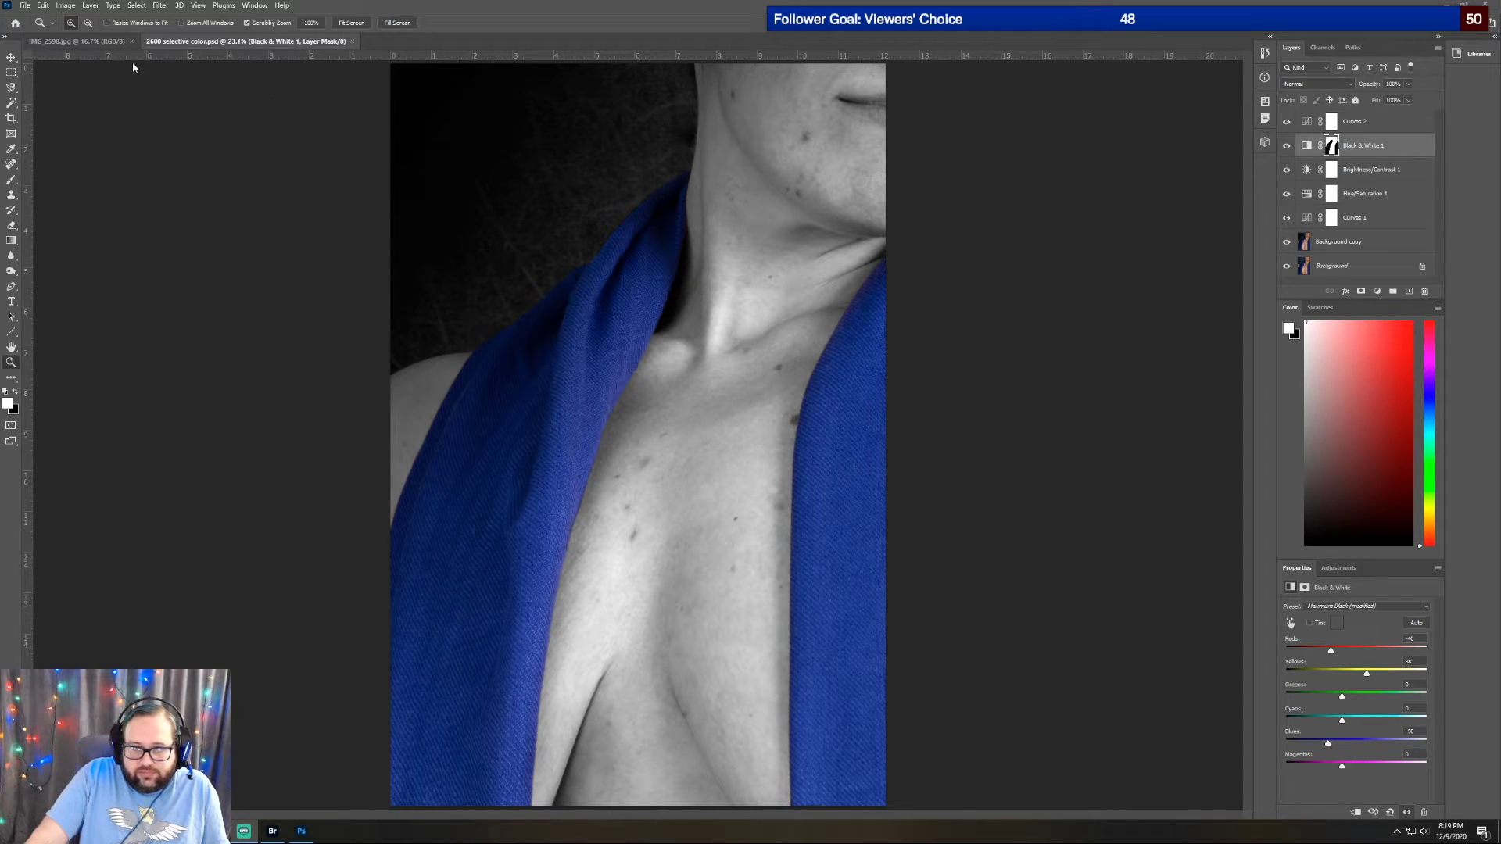
click(354, 40)
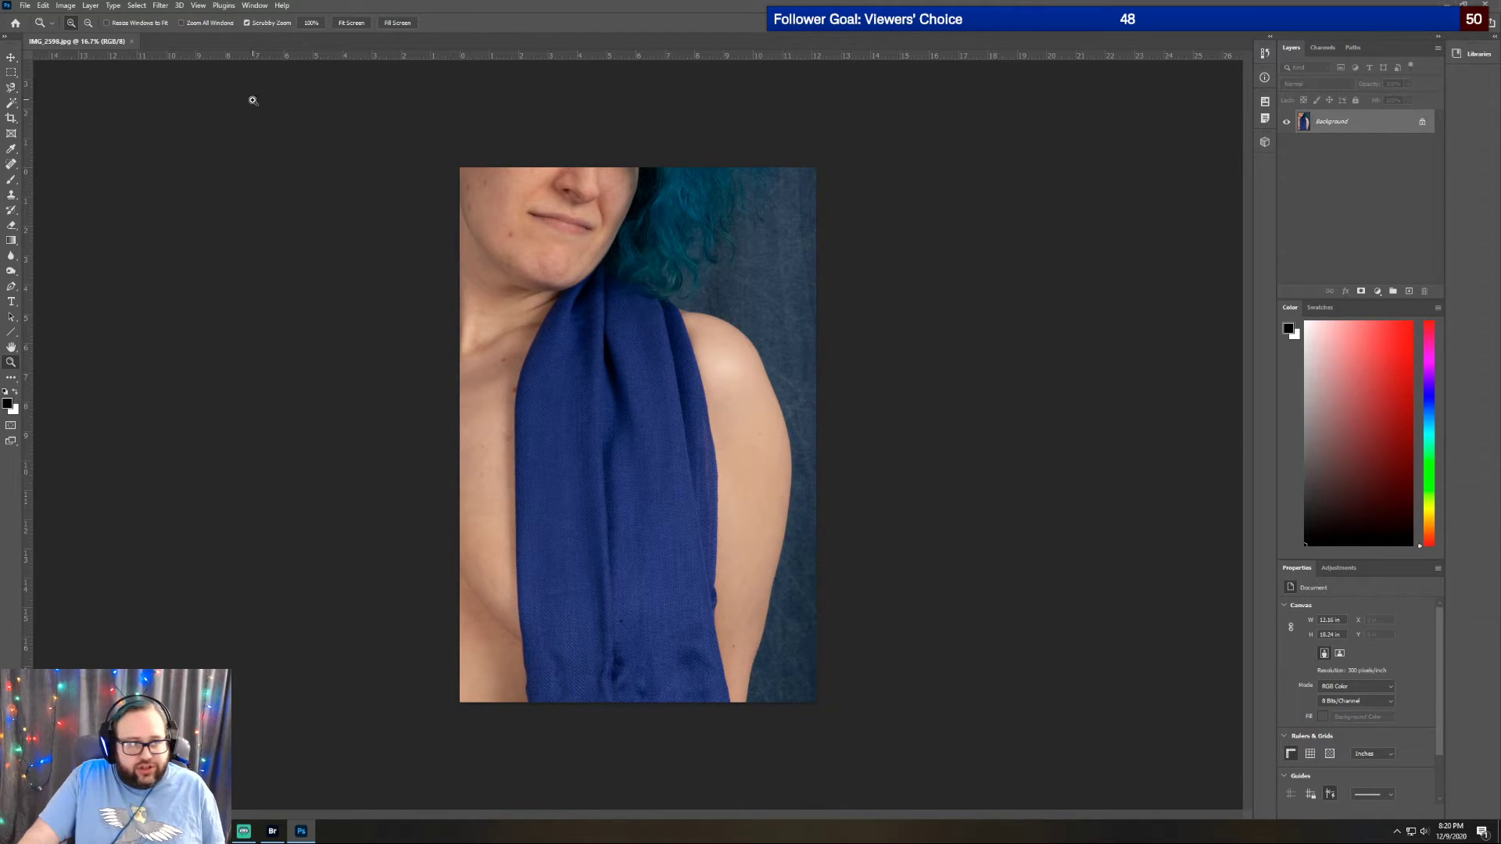
Duplicate the Background layer of IMG_2599.jpg with the default name
right_click(1355, 128)
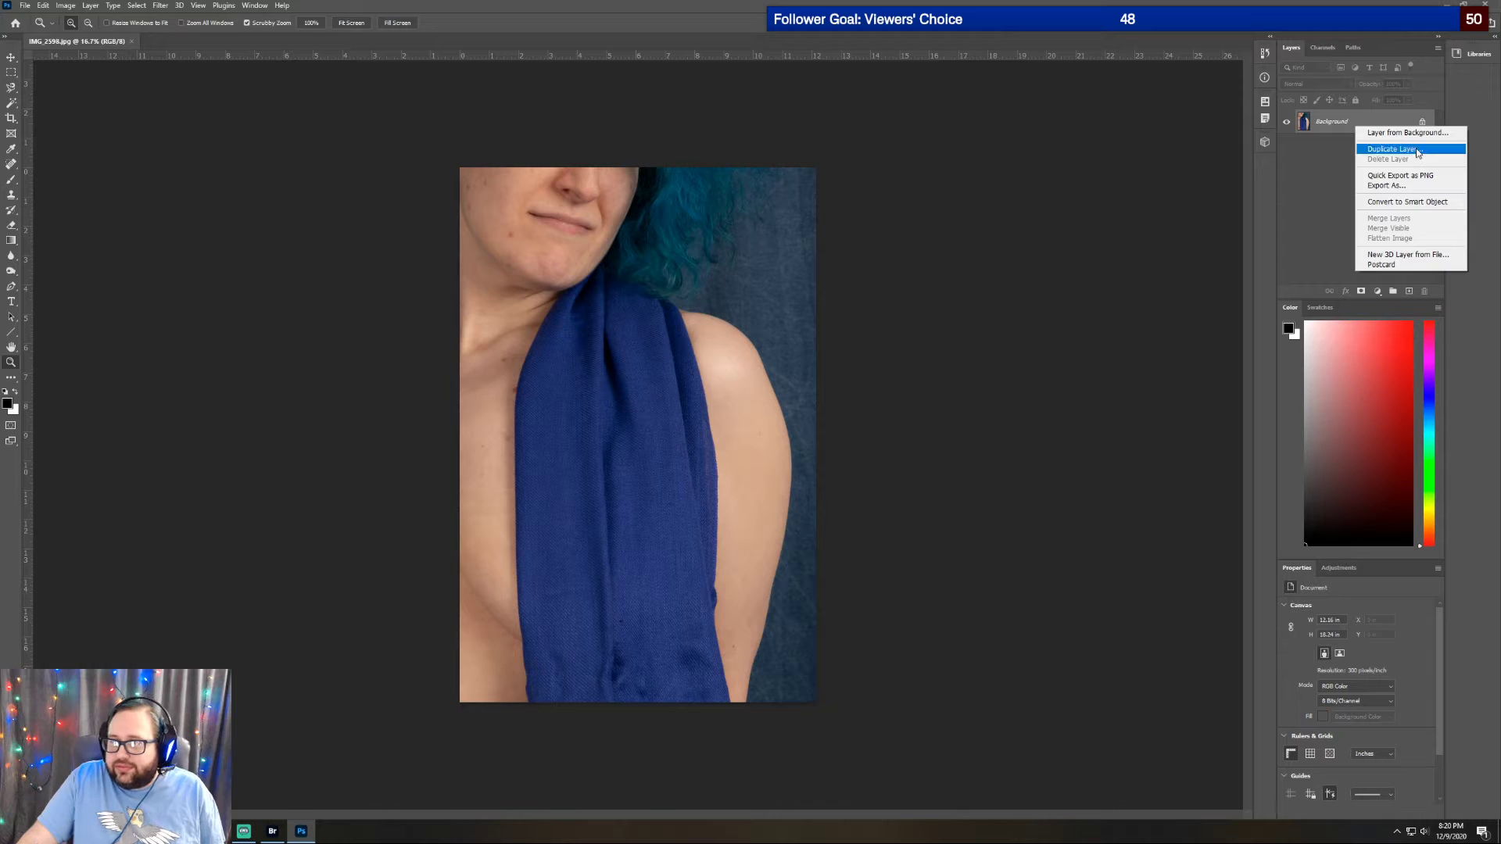
click(1418, 151)
click(659, 171)
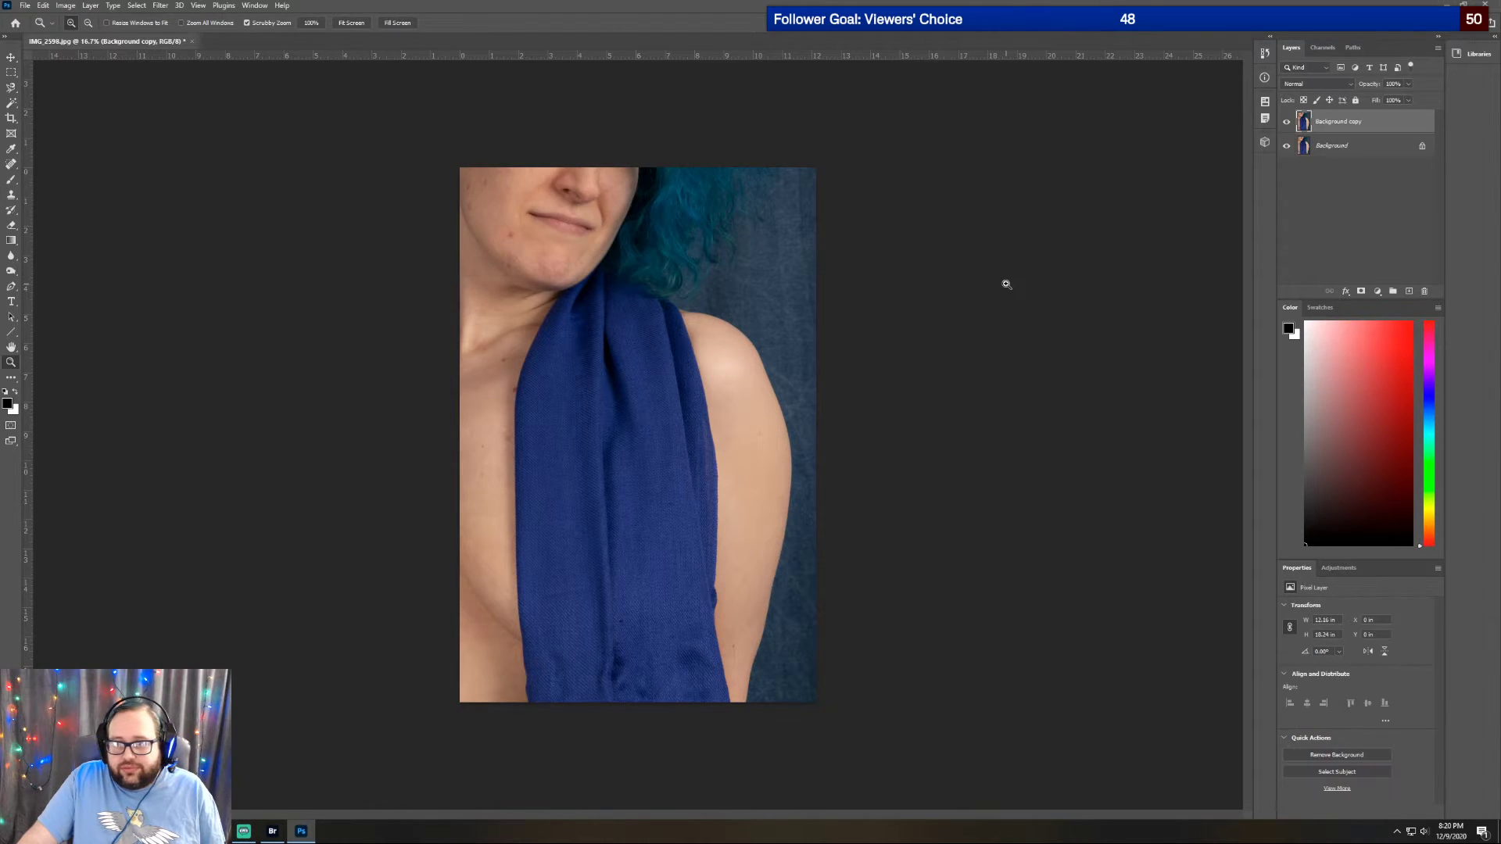
Add a Curves adjustment layer above the background copy and lower its white point input to 237
click(1340, 567)
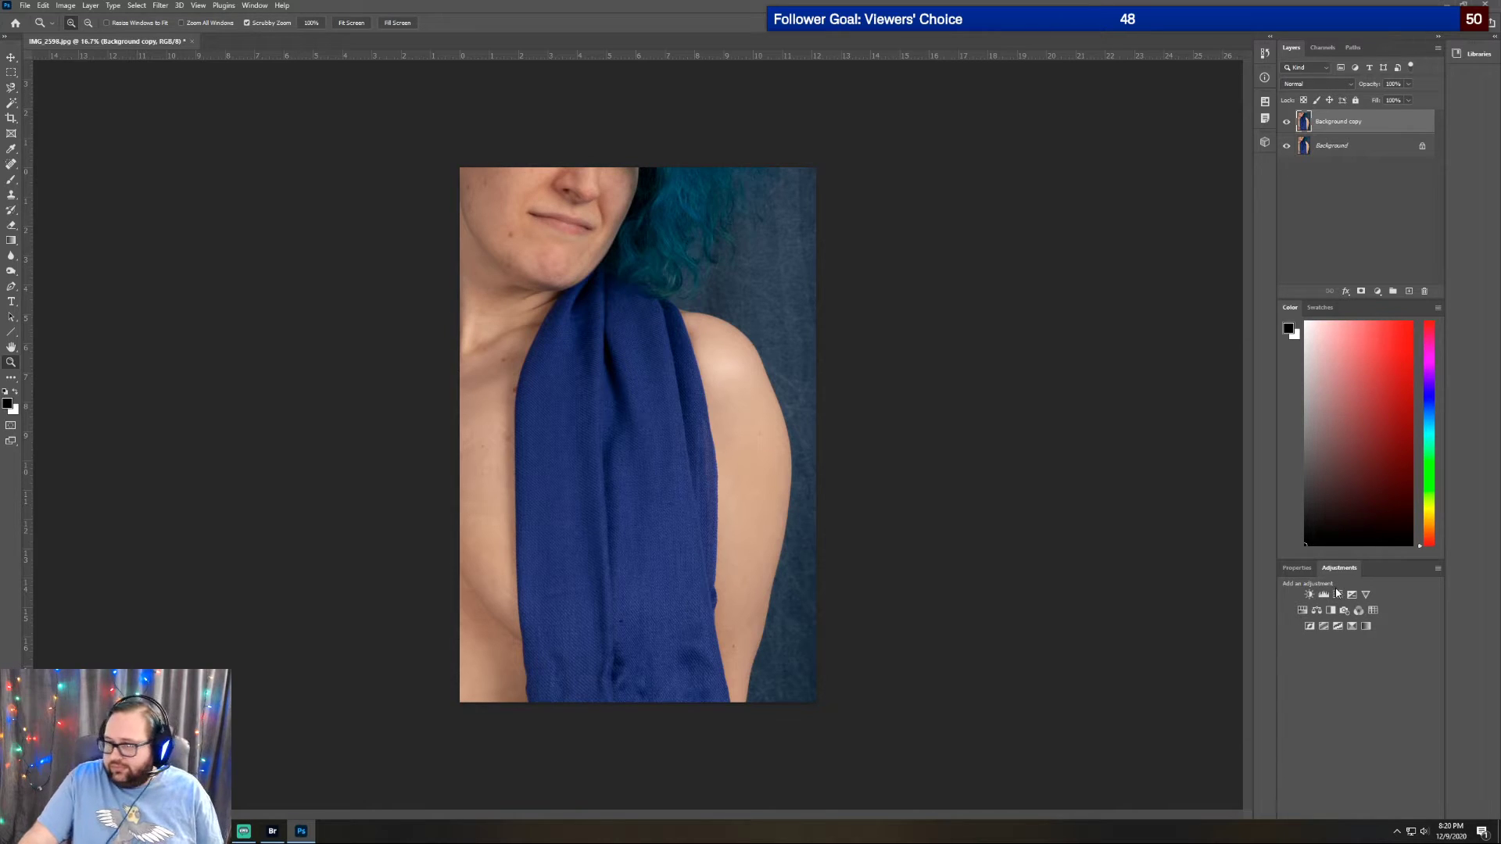
click(1338, 594)
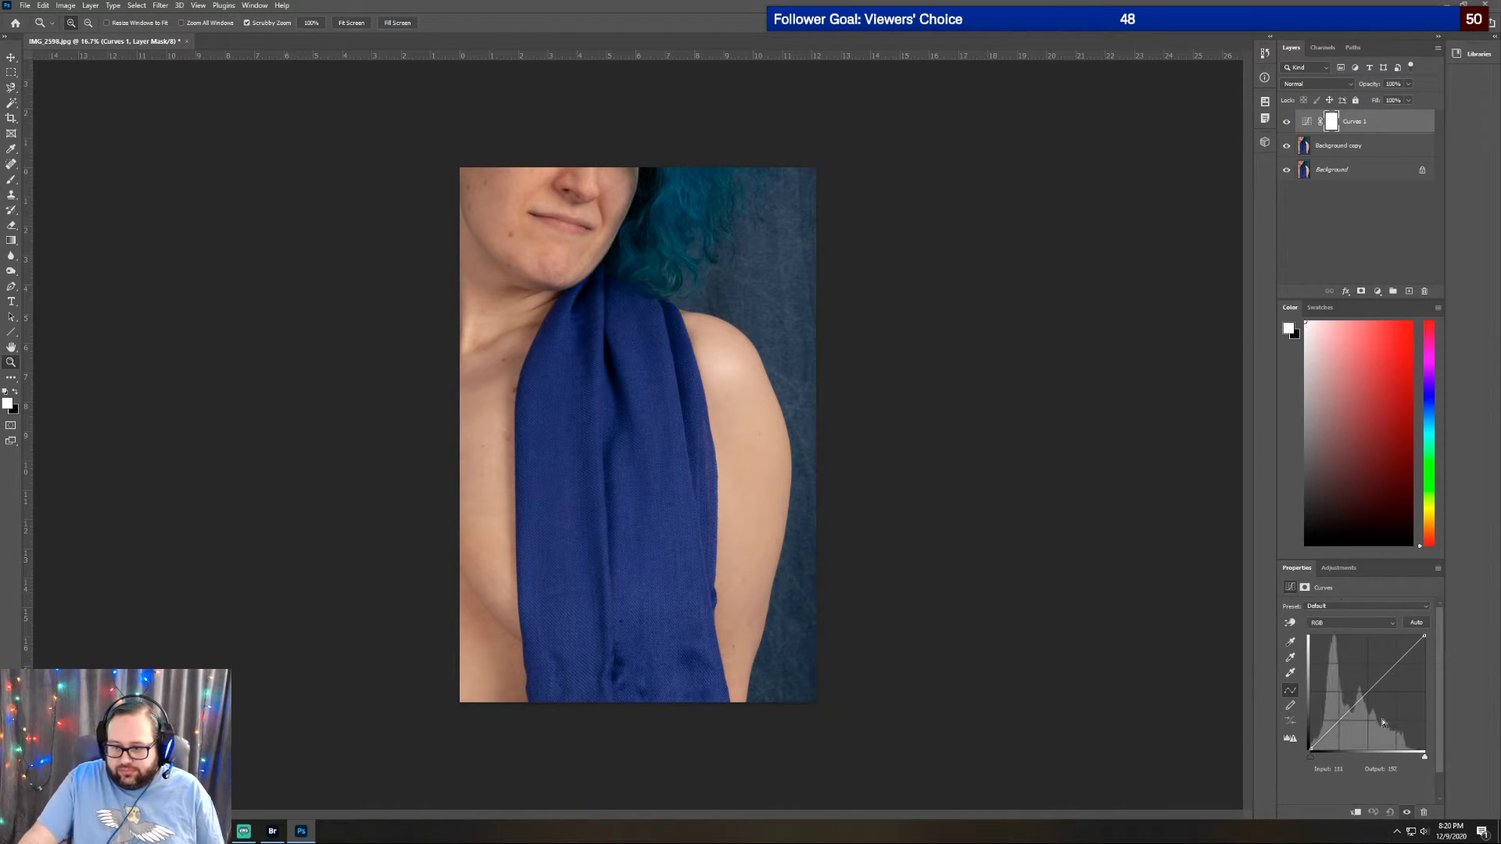
drag(1424, 757, 1417, 757)
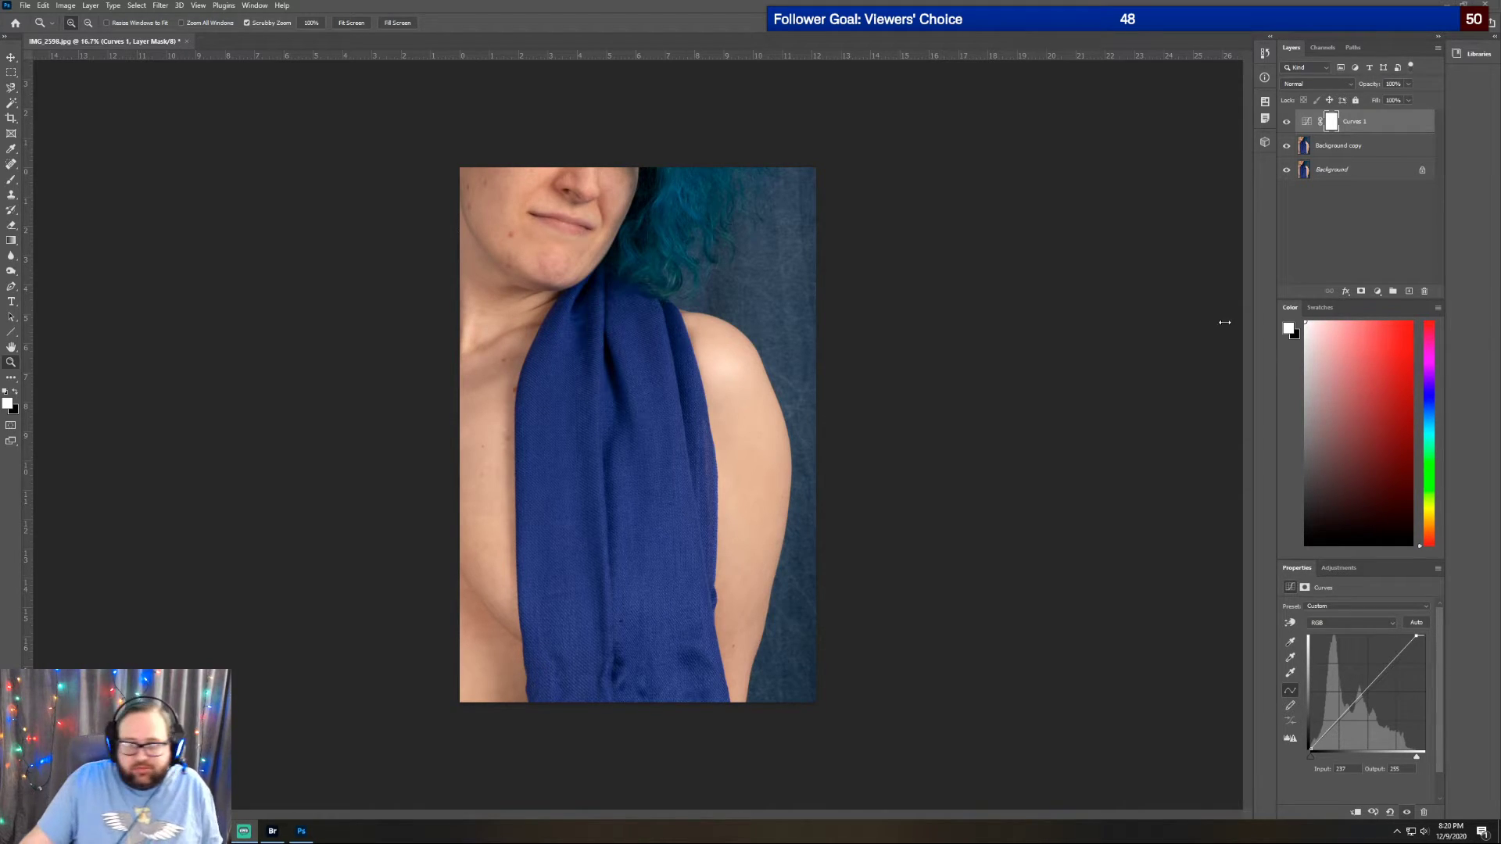
Add a Hue/Saturation adjustment layer above the Curves layer and set the Master saturation to -20
click(1343, 570)
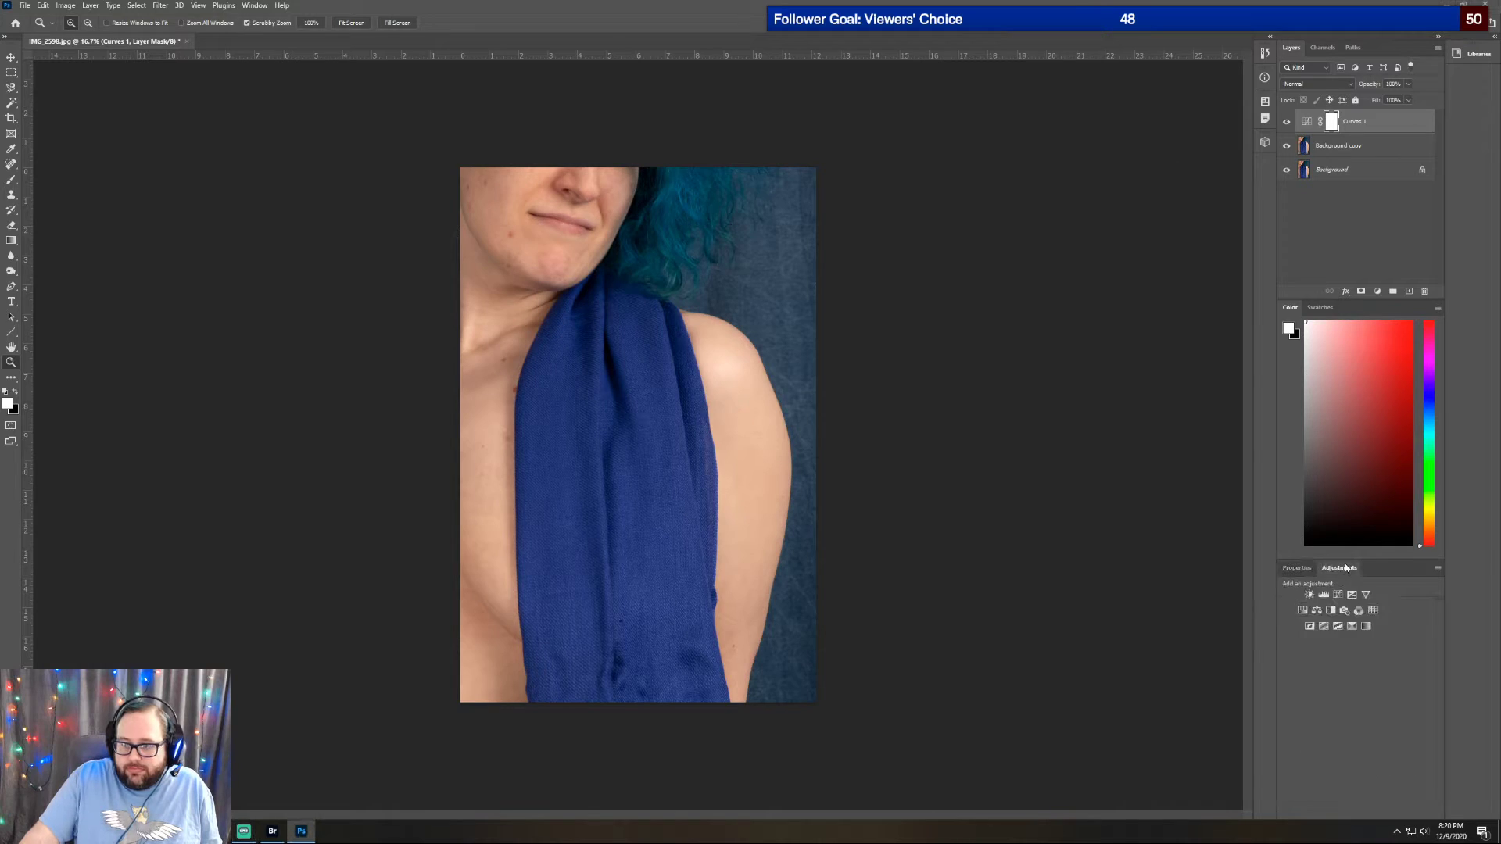
click(1303, 611)
drag(1356, 677, 1343, 678)
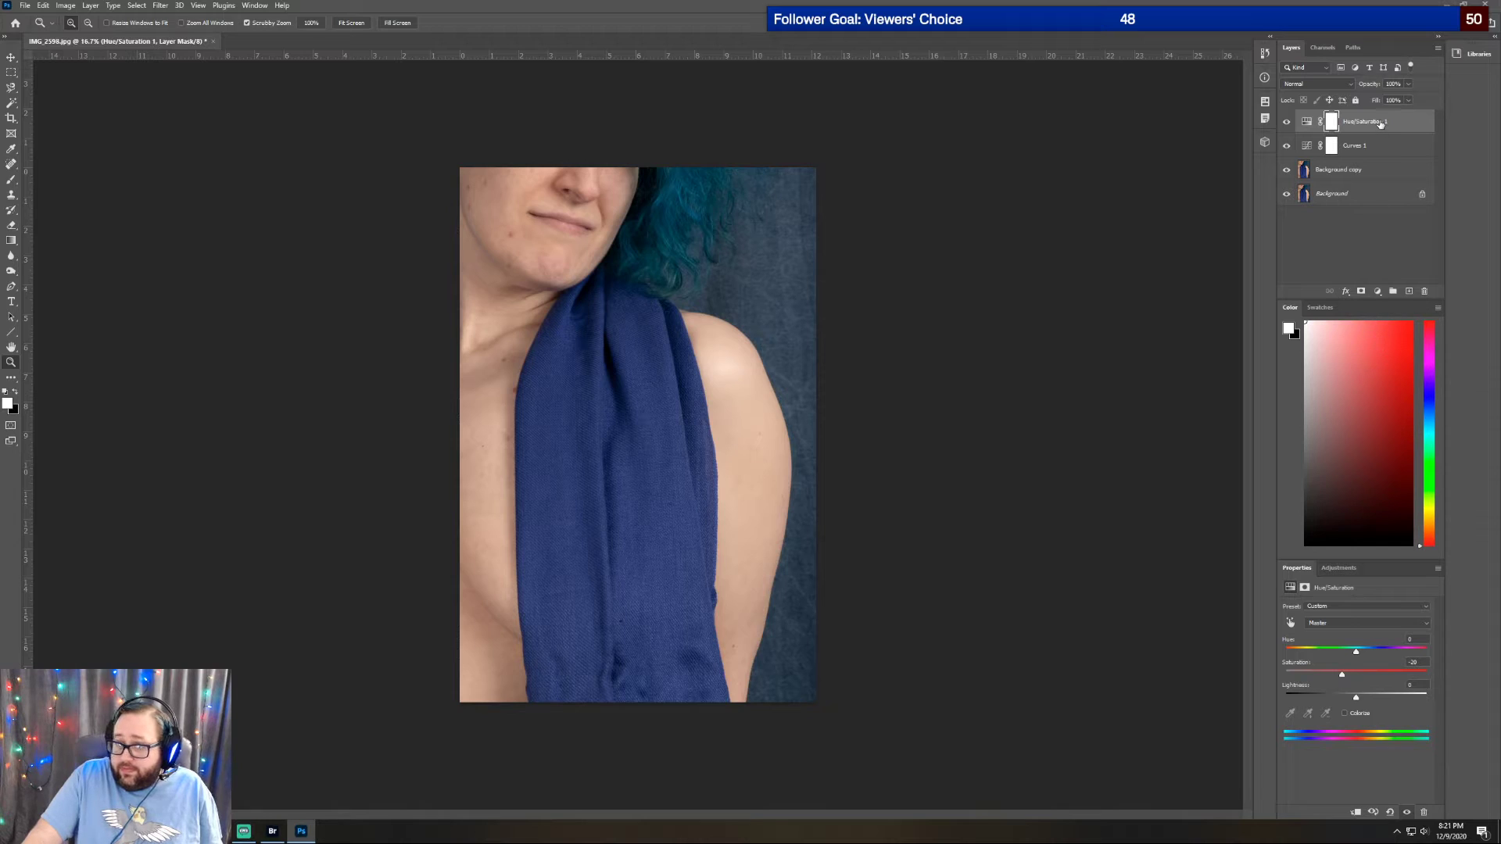
Switch the Hue/Saturation adjustment's colour range to Blues
click(1365, 623)
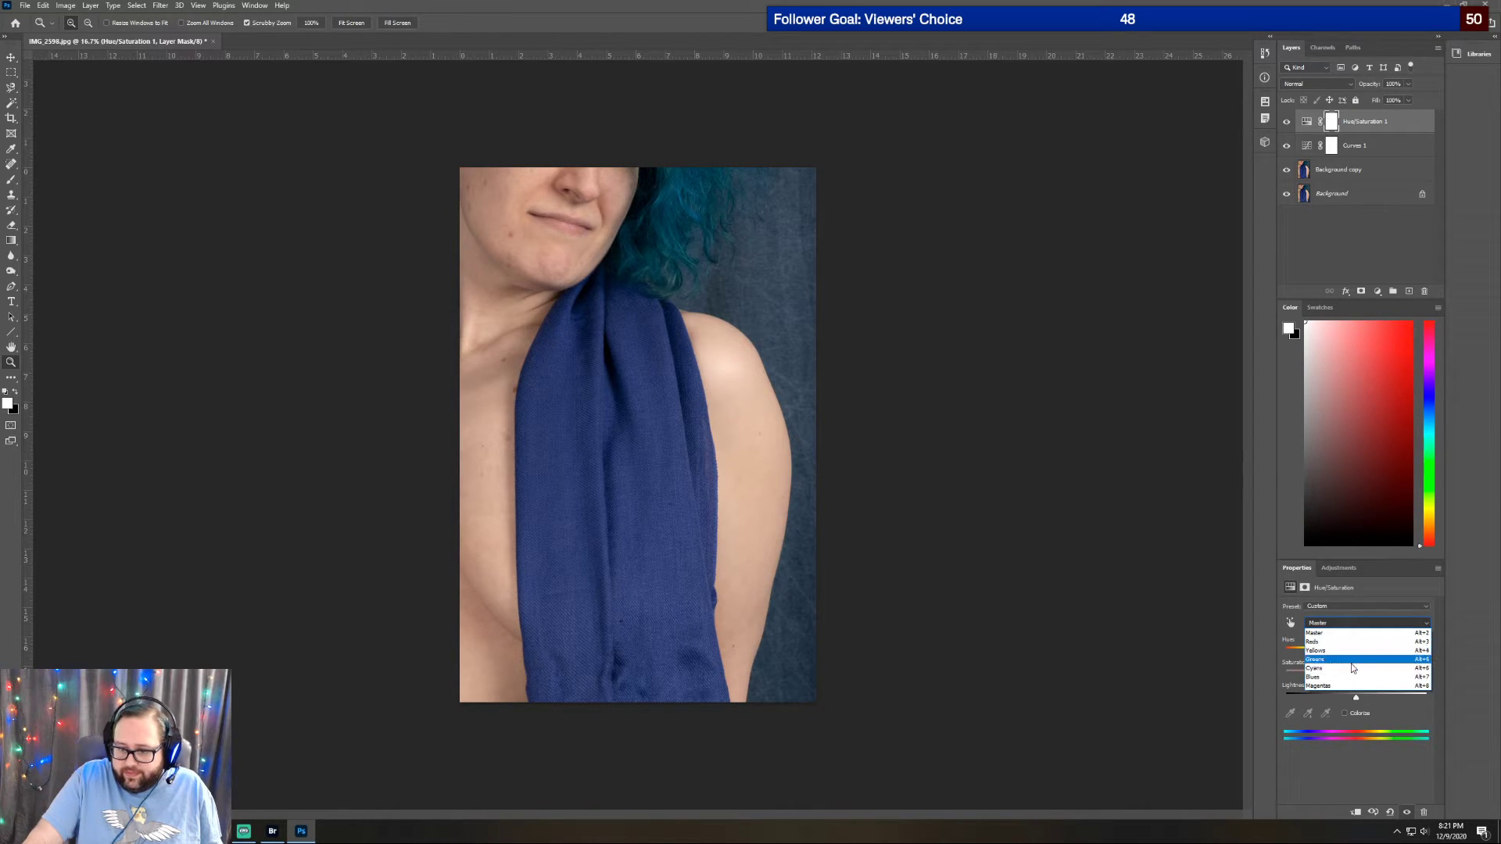
click(1354, 677)
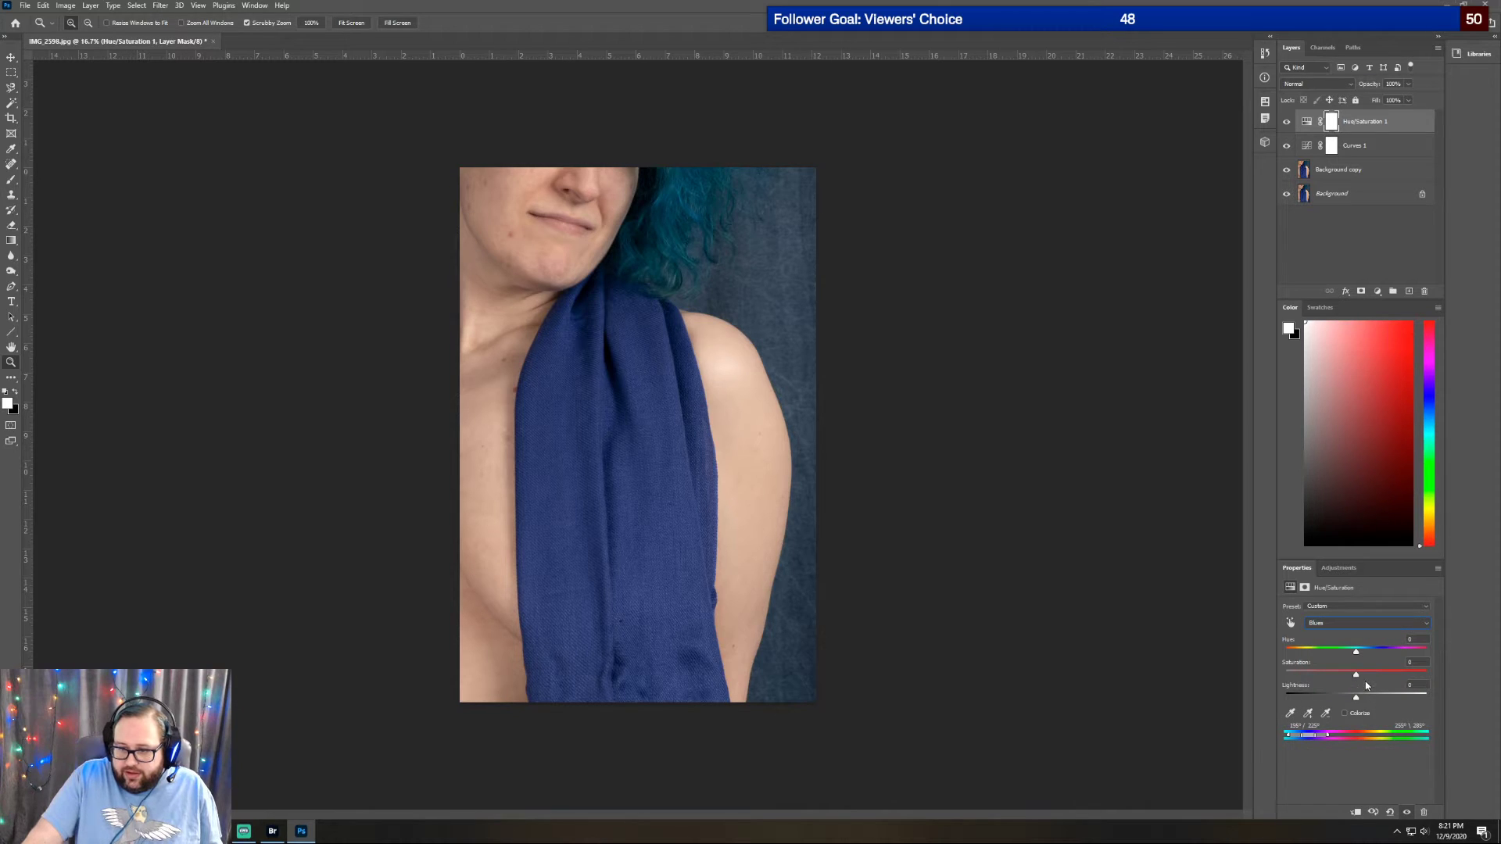
Raise the saturation of the Blues range to about +35 in the Hue/Saturation adjustment
drag(1357, 674, 1465, 669)
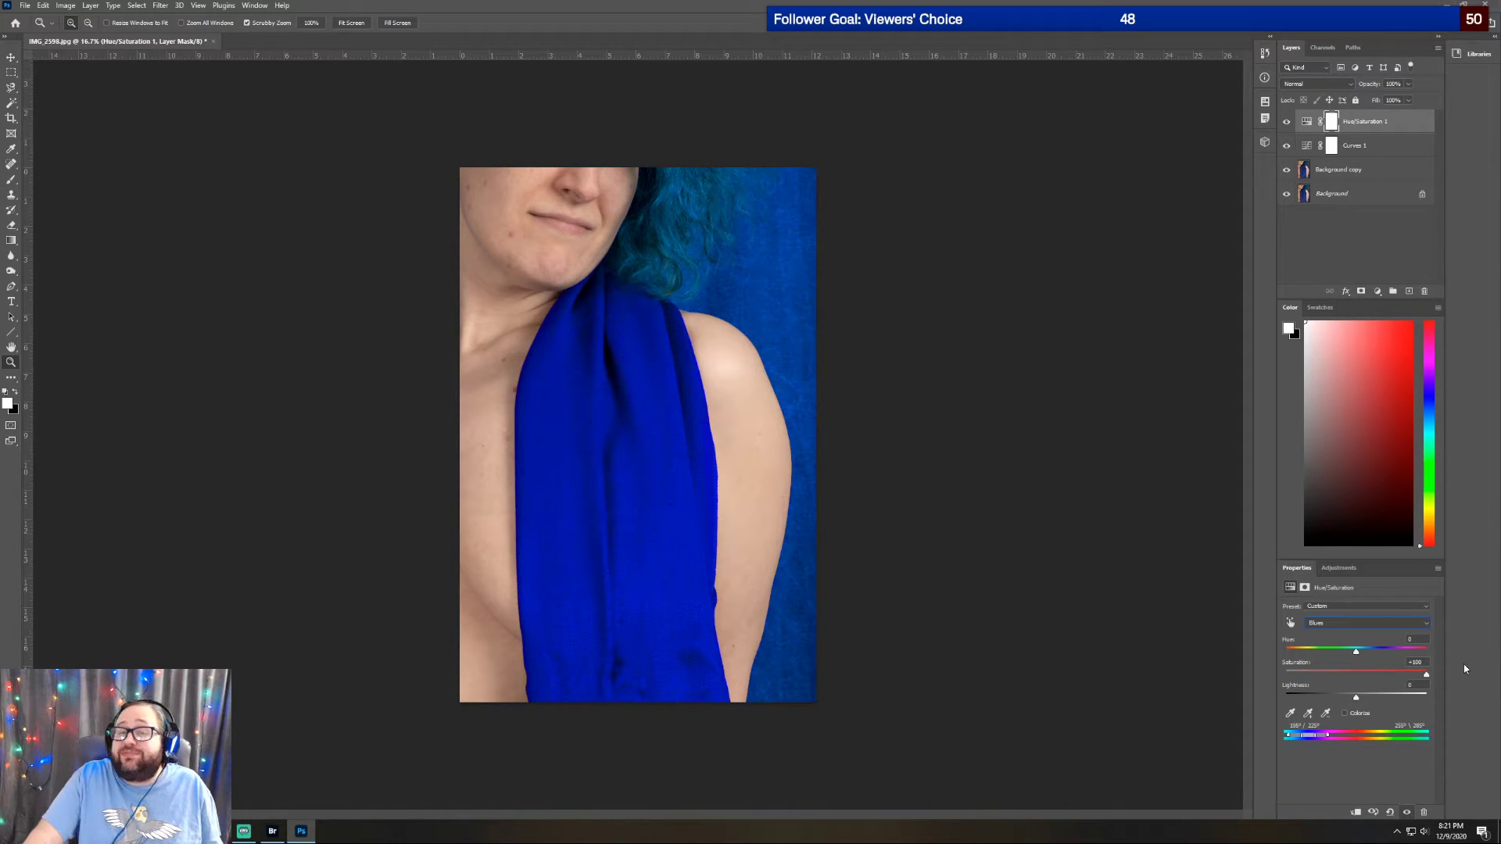
drag(1423, 671, 1381, 674)
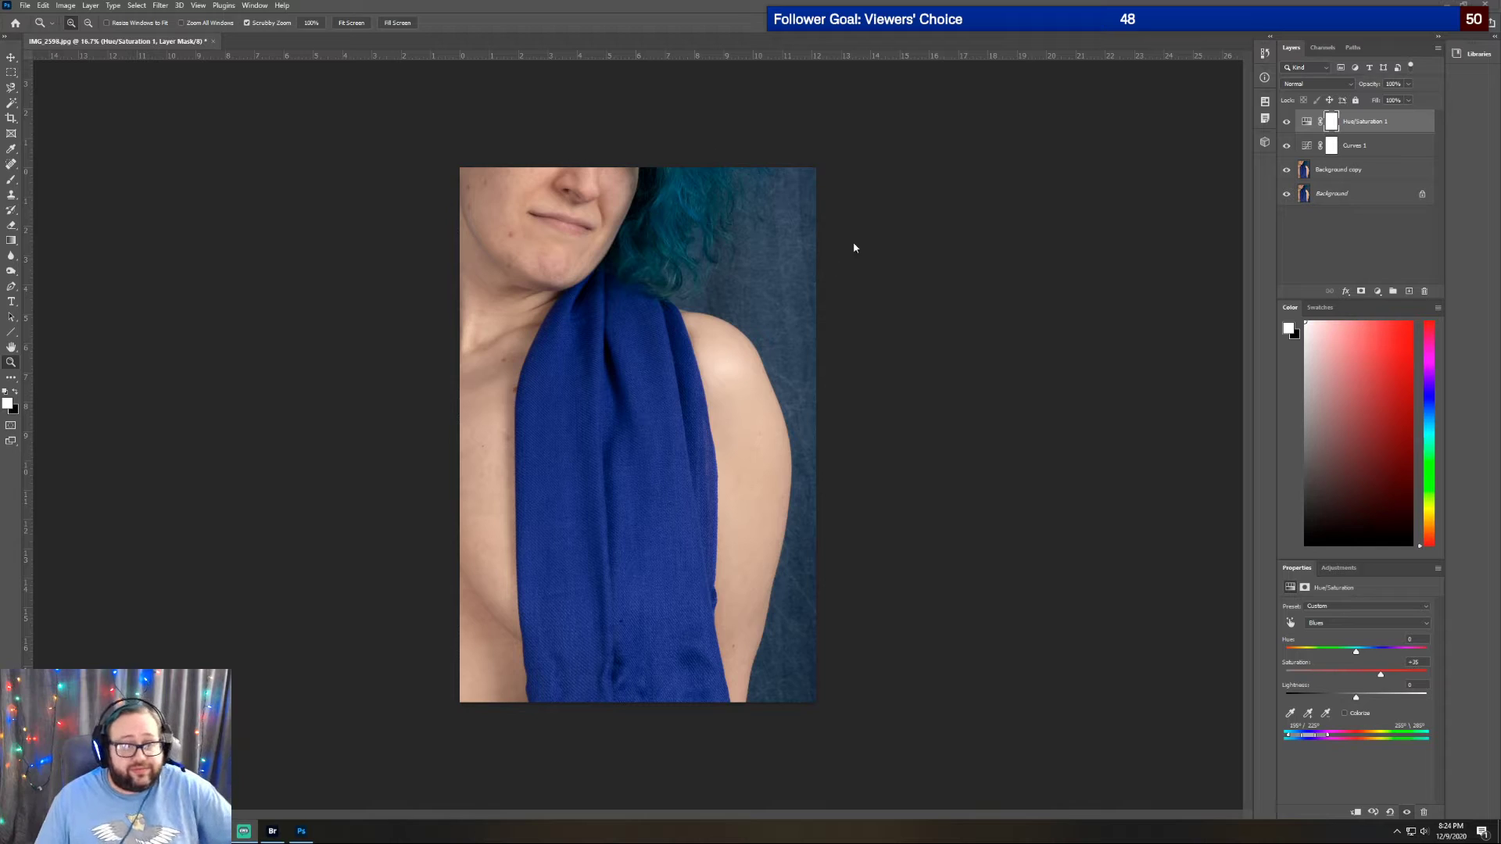
click(1335, 567)
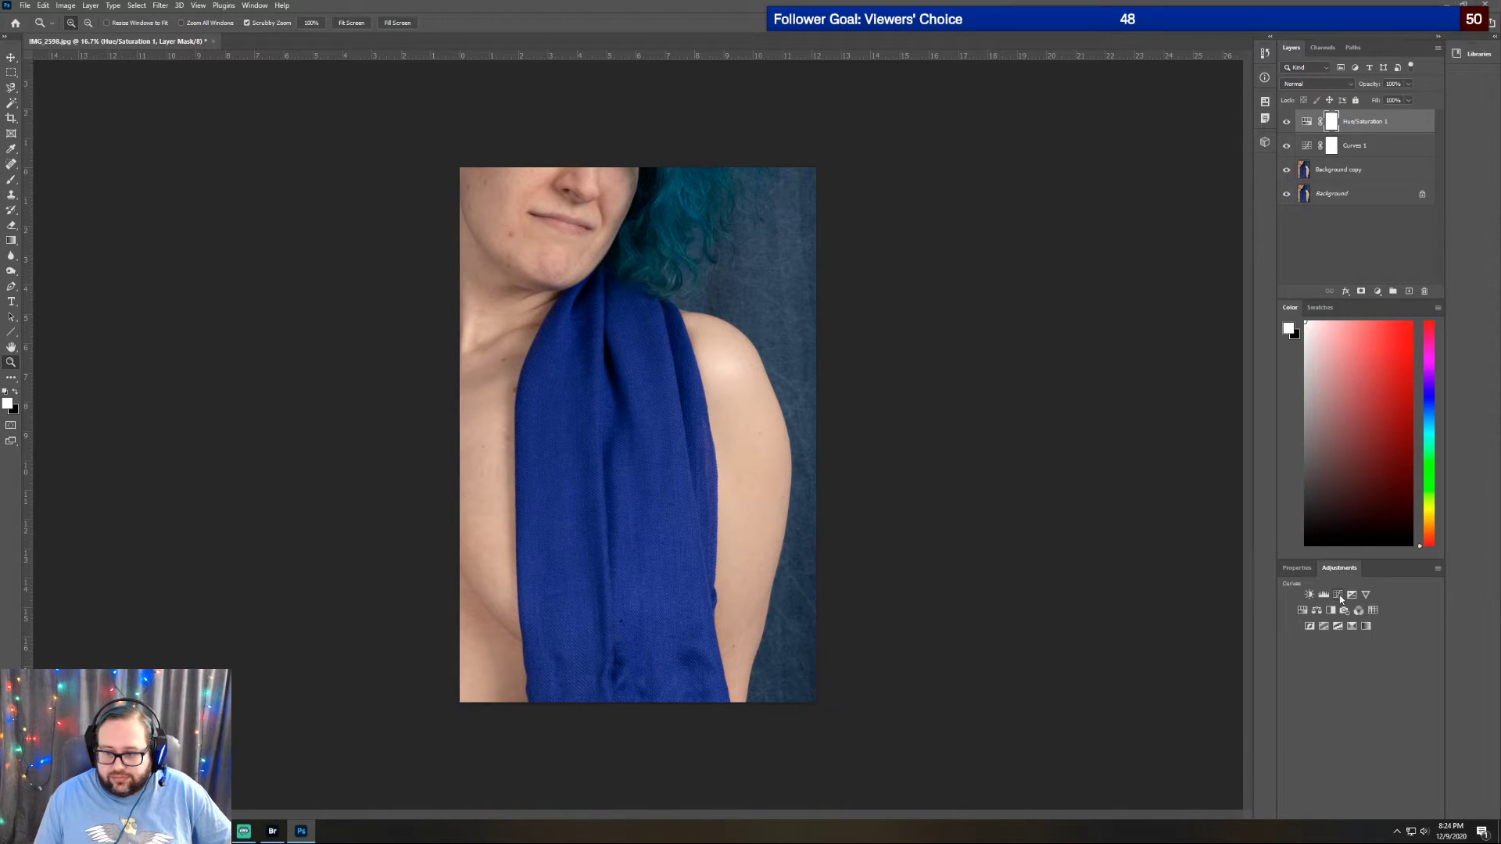
Darken the photo's upper-right and lower-right background corners with black-to-transparent gradients on the Background copy layer
click(1333, 178)
click(11, 241)
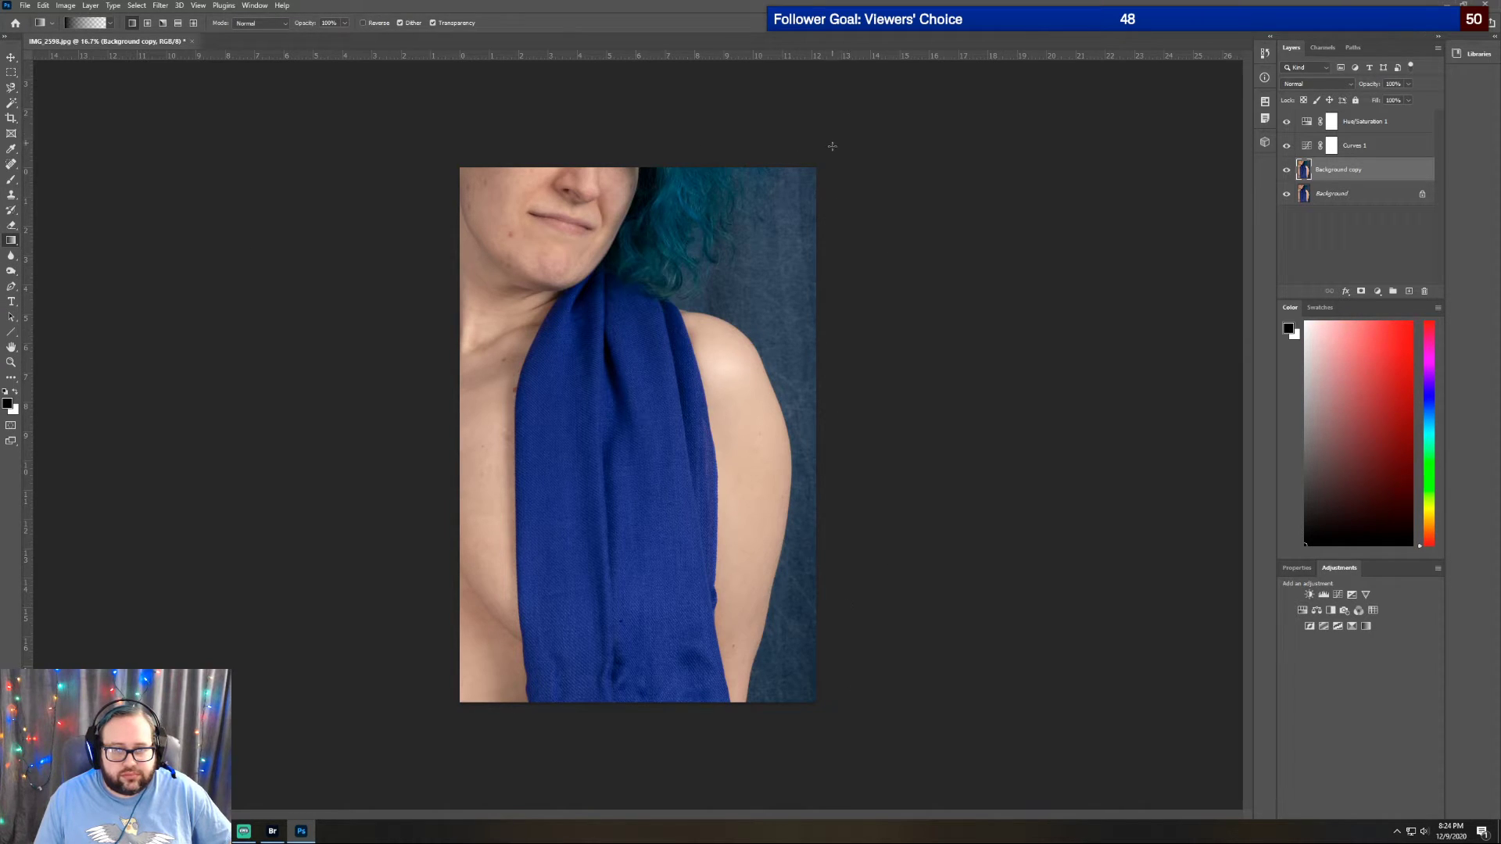
drag(833, 153, 708, 285)
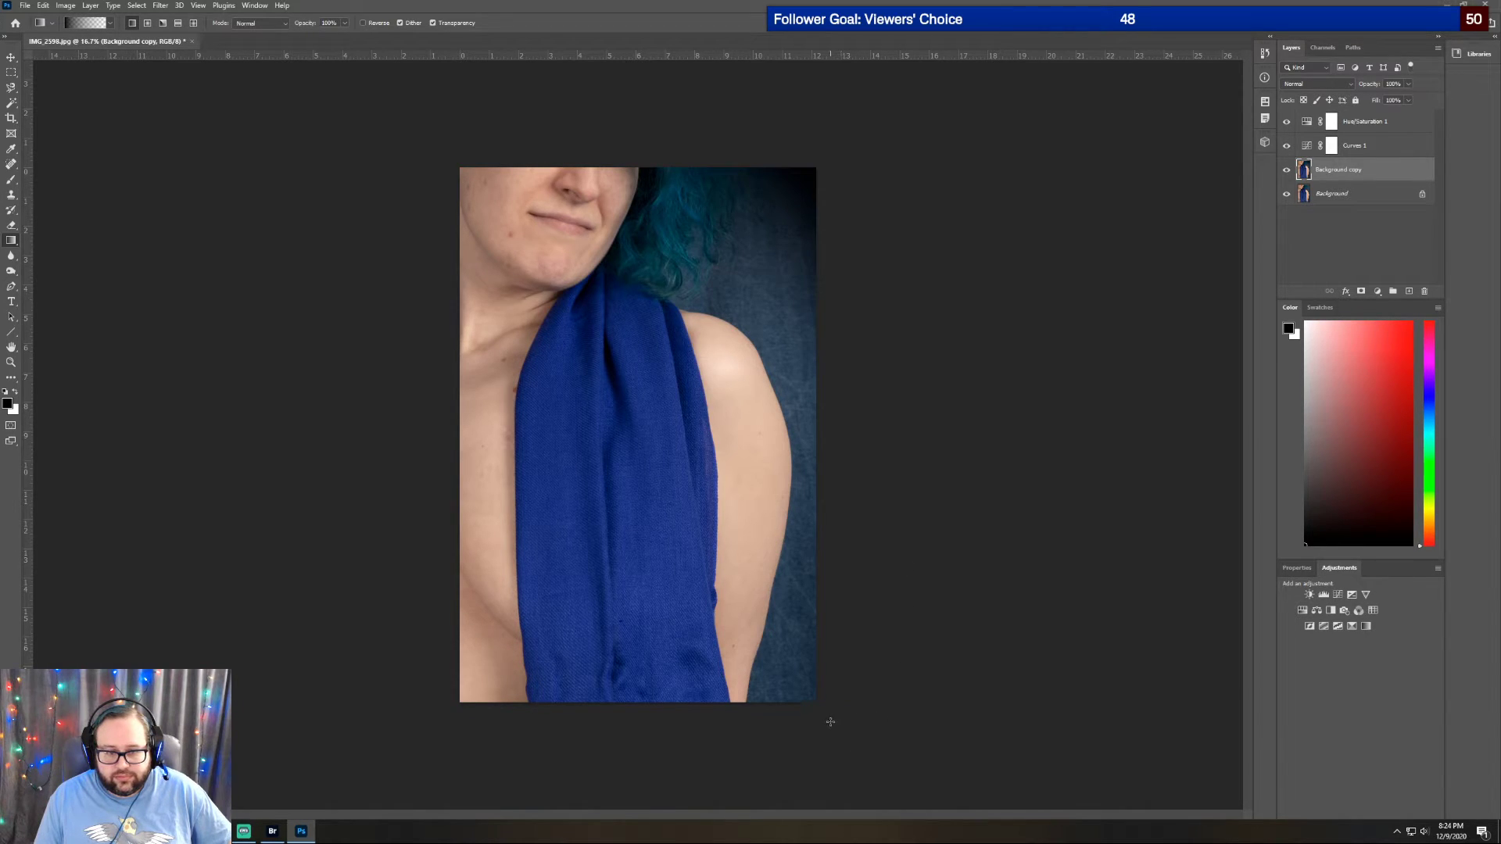
drag(828, 717, 716, 537)
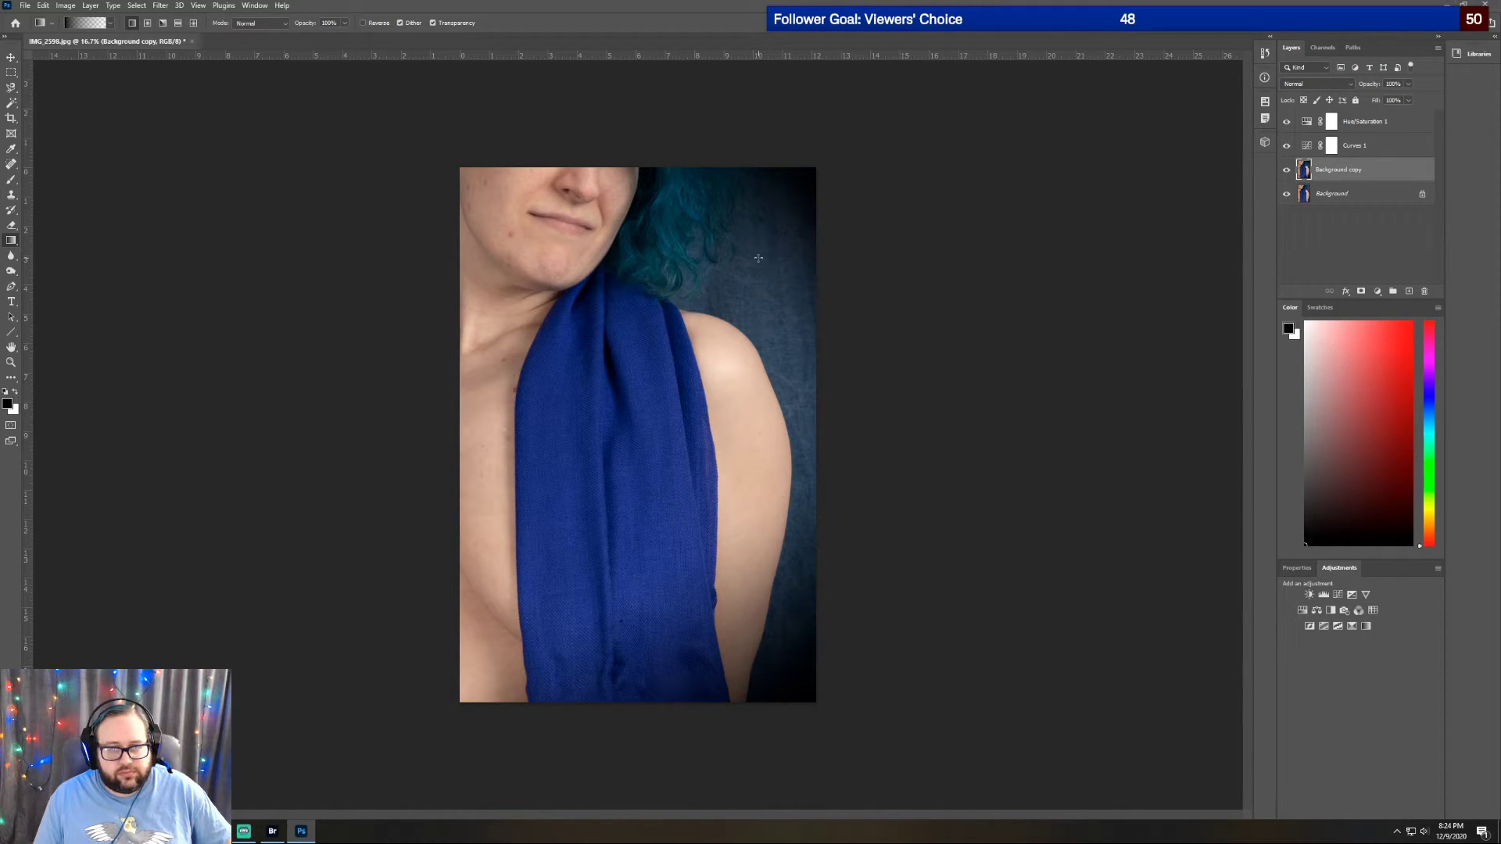
Add a Selective Color adjustment above the Hue/Saturation layer and raise the Black amount of the Blacks slightly, to about +5%
click(1362, 121)
key(x)
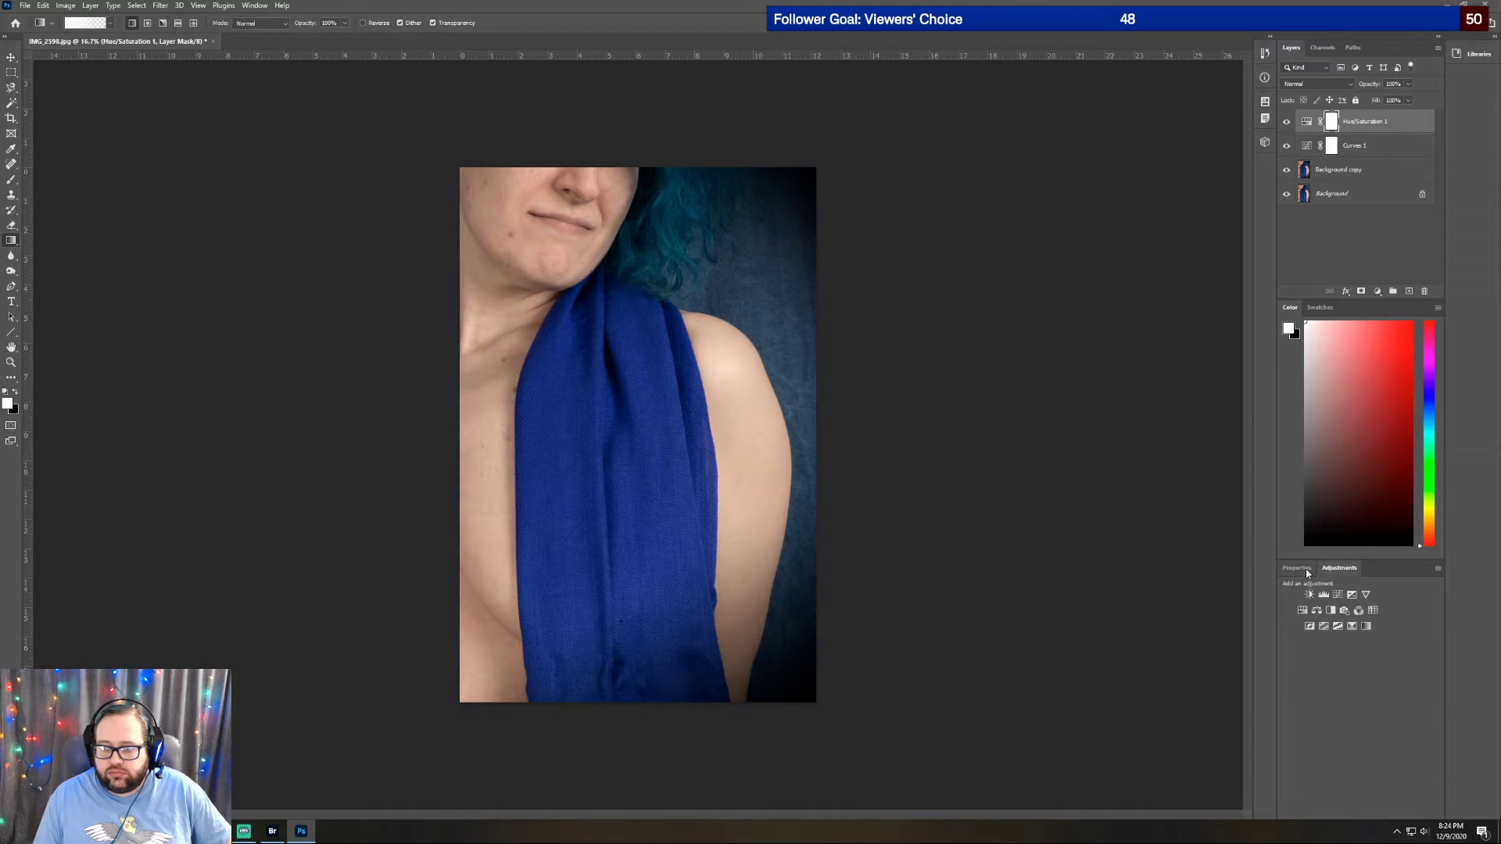
click(1351, 626)
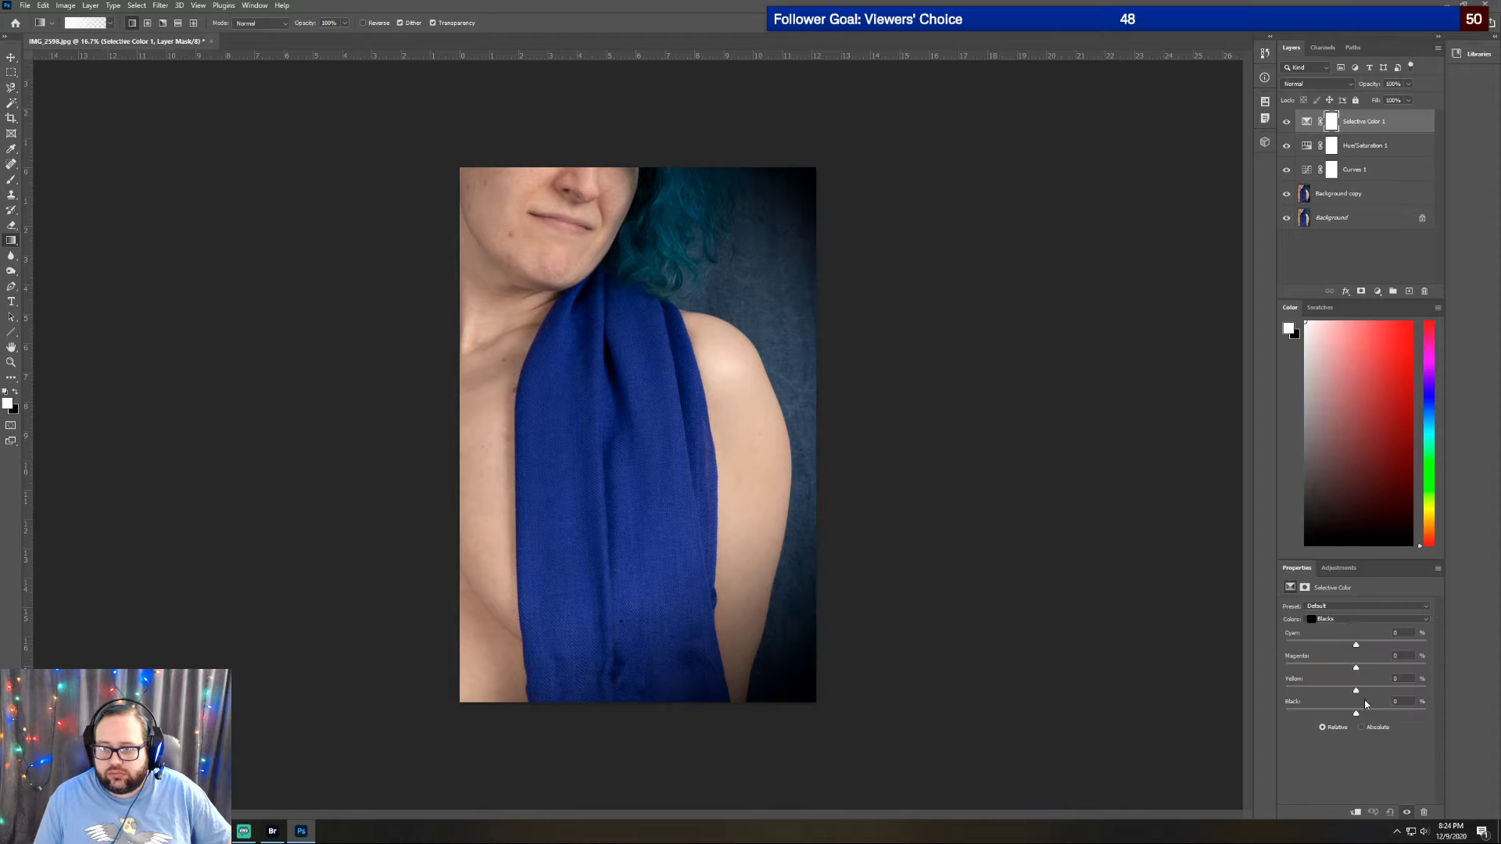
mouse_move(1358, 716)
mouse_down()
mouse_move(1400, 709)
mouse_move(1360, 713)
mouse_up()
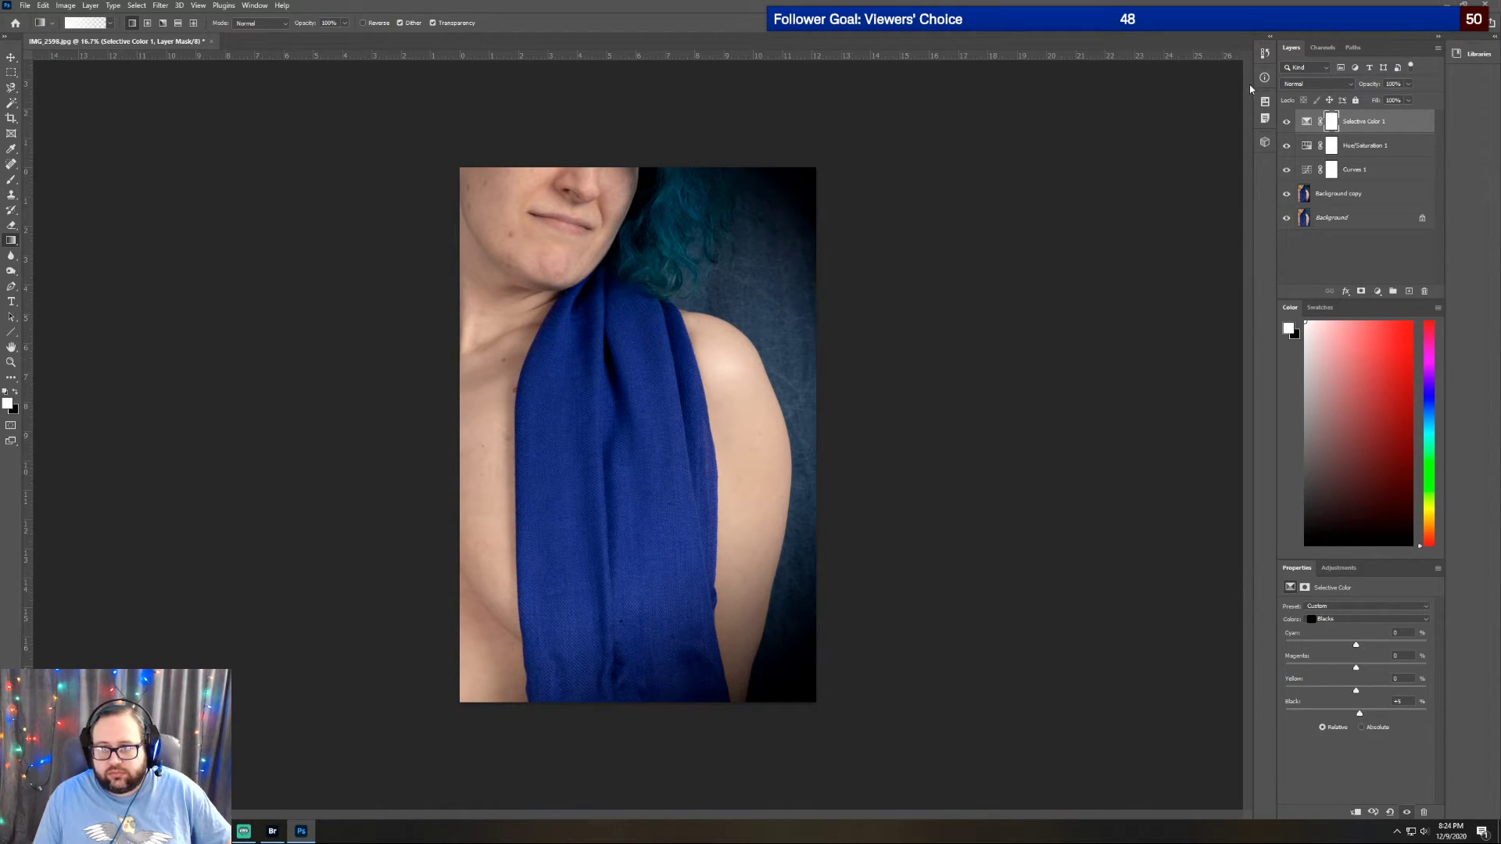
Save the edited photo as a Photoshop file named 2598 in the Stream folder
click(25, 5)
click(45, 147)
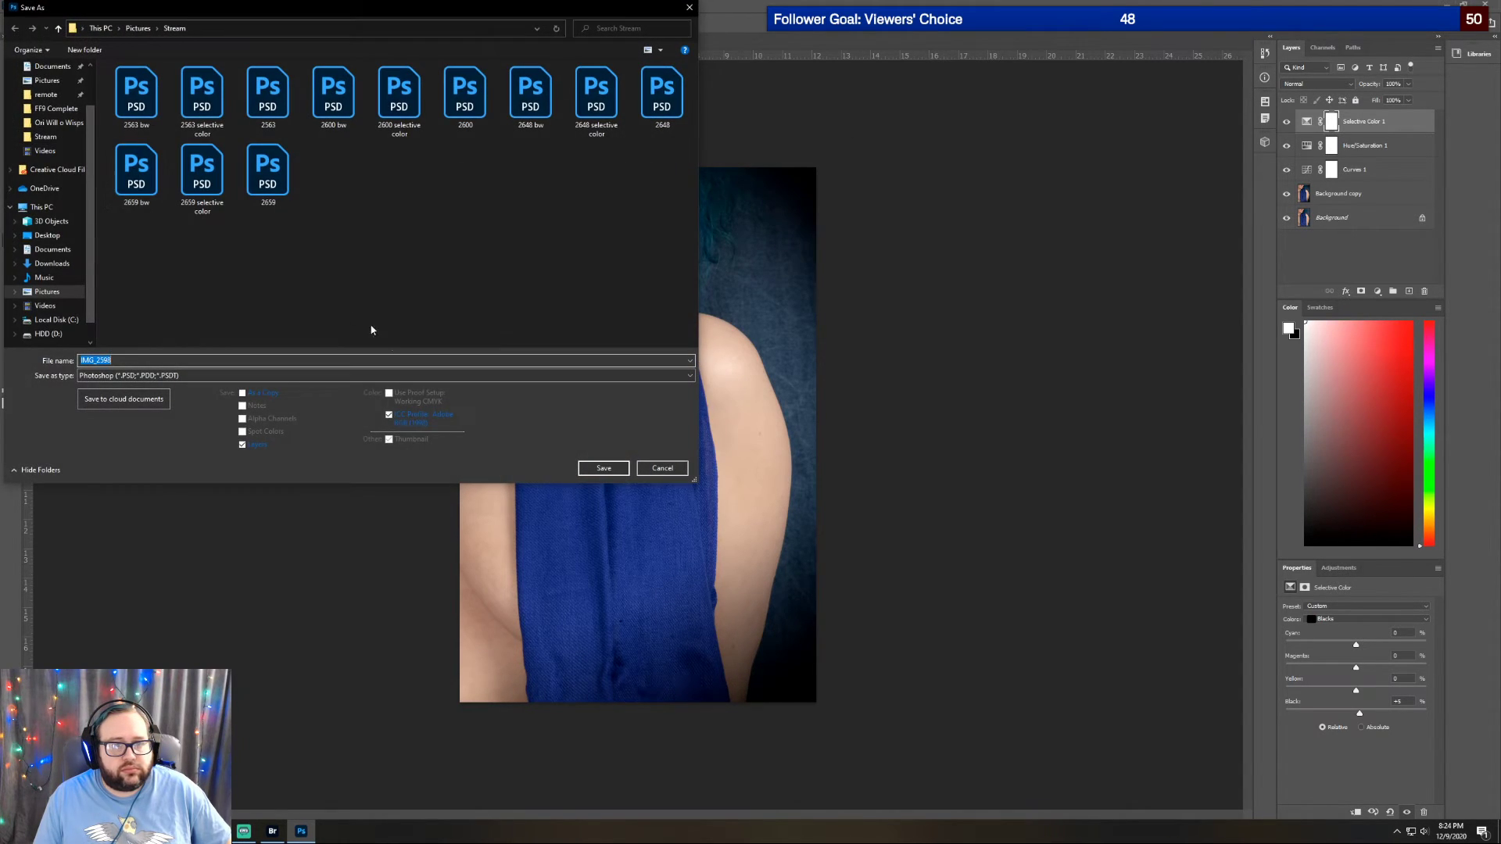
click(118, 360)
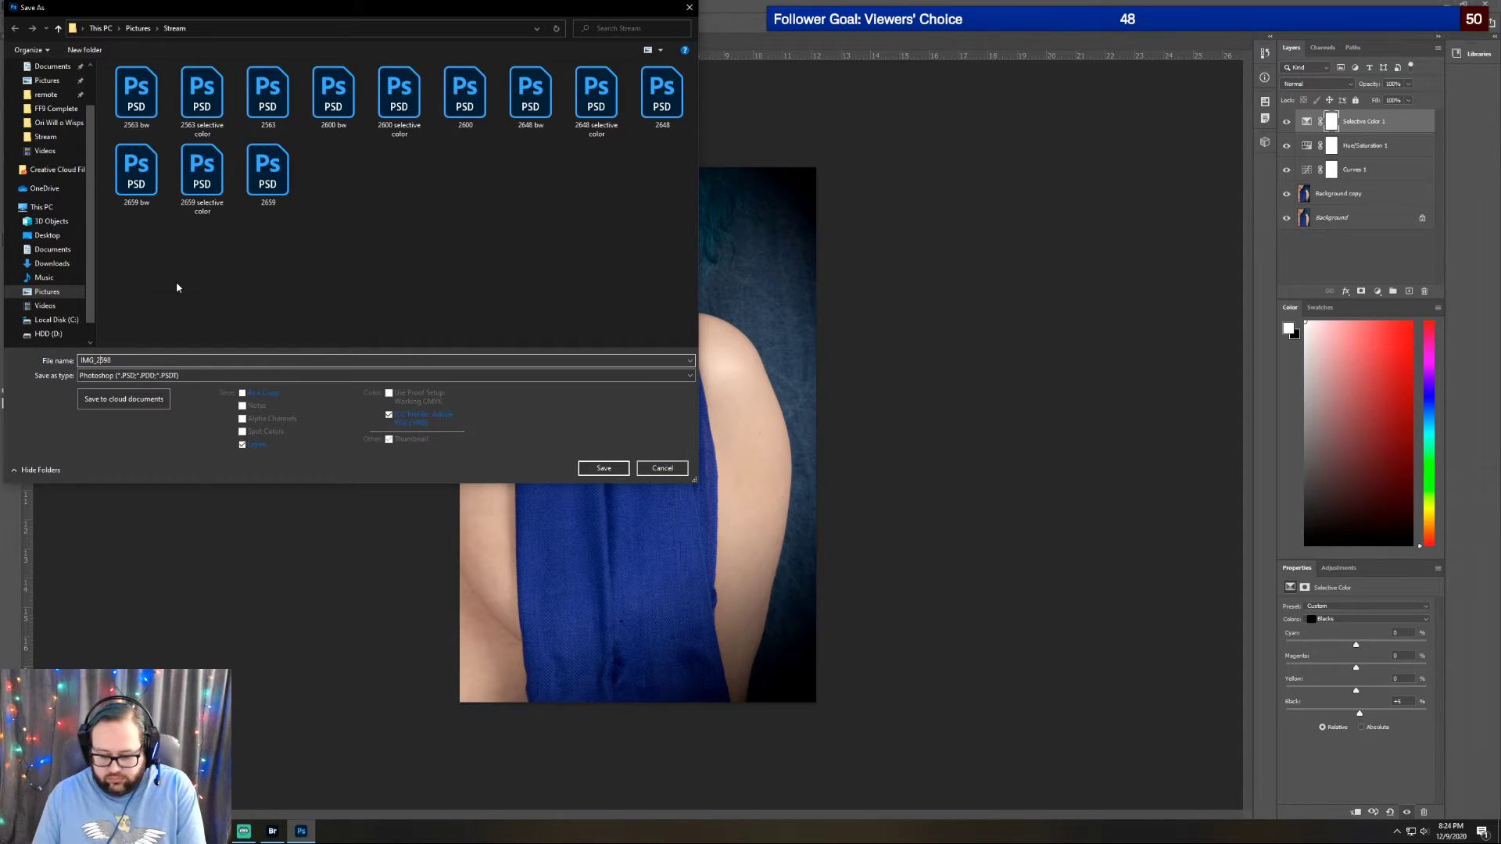
key(Return)
key(Return)
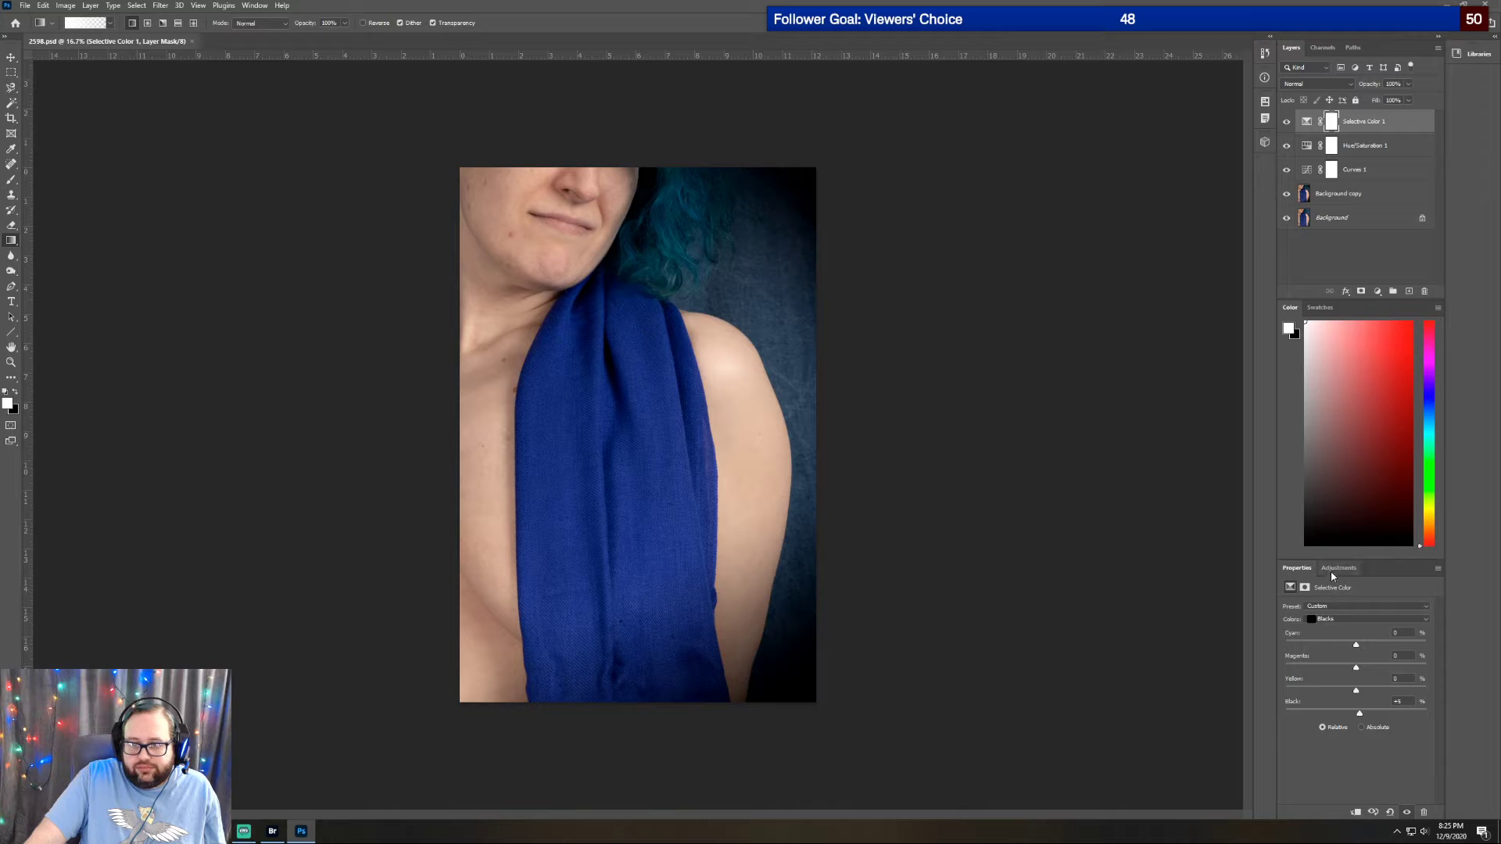
click(1339, 568)
click(1310, 596)
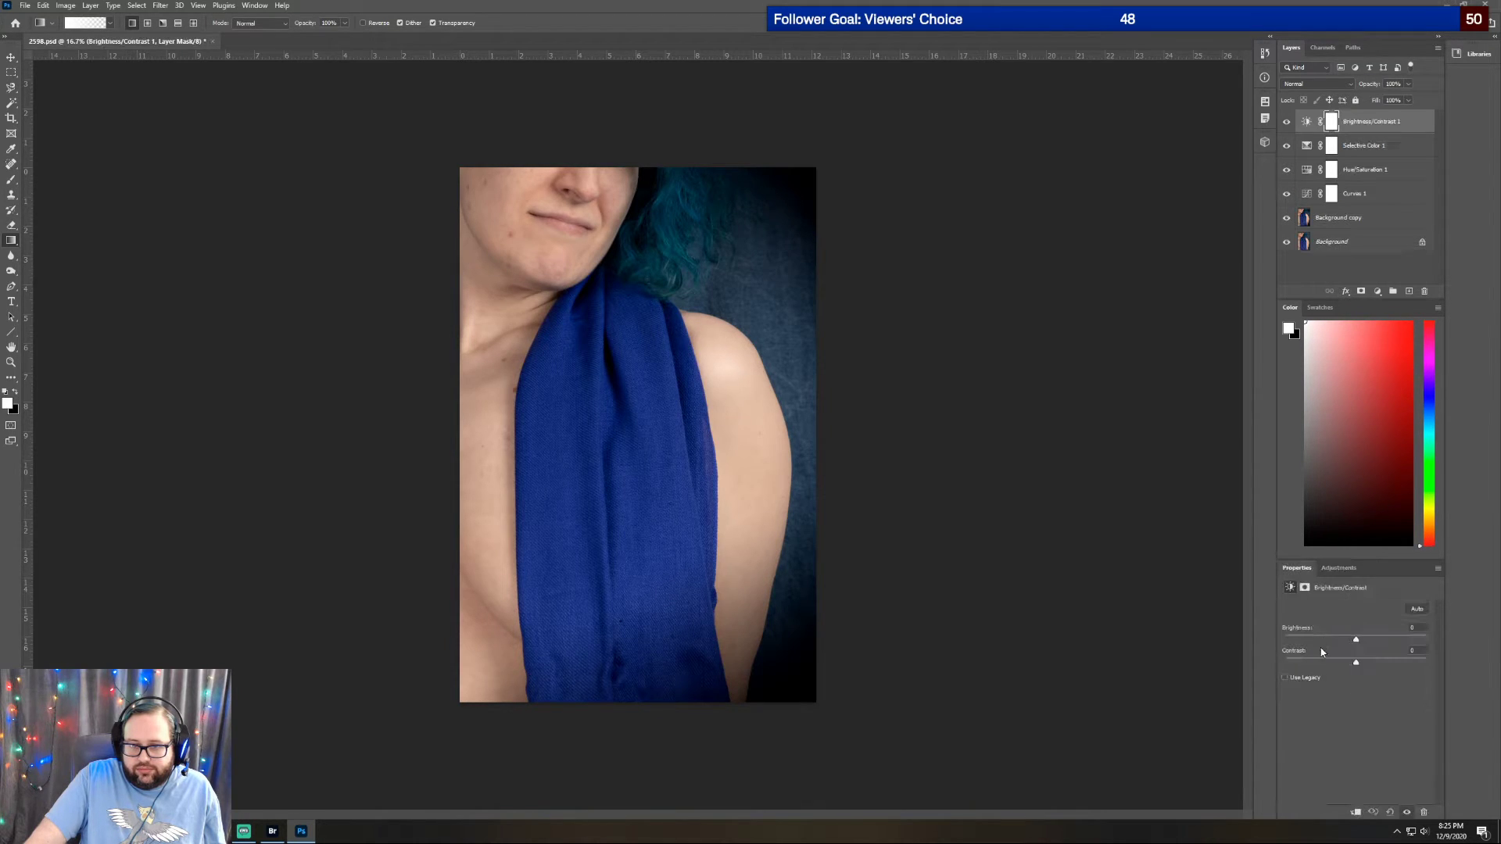
mouse_move(1354, 664)
mouse_down()
mouse_move(1433, 657)
mouse_move(1356, 664)
mouse_up()
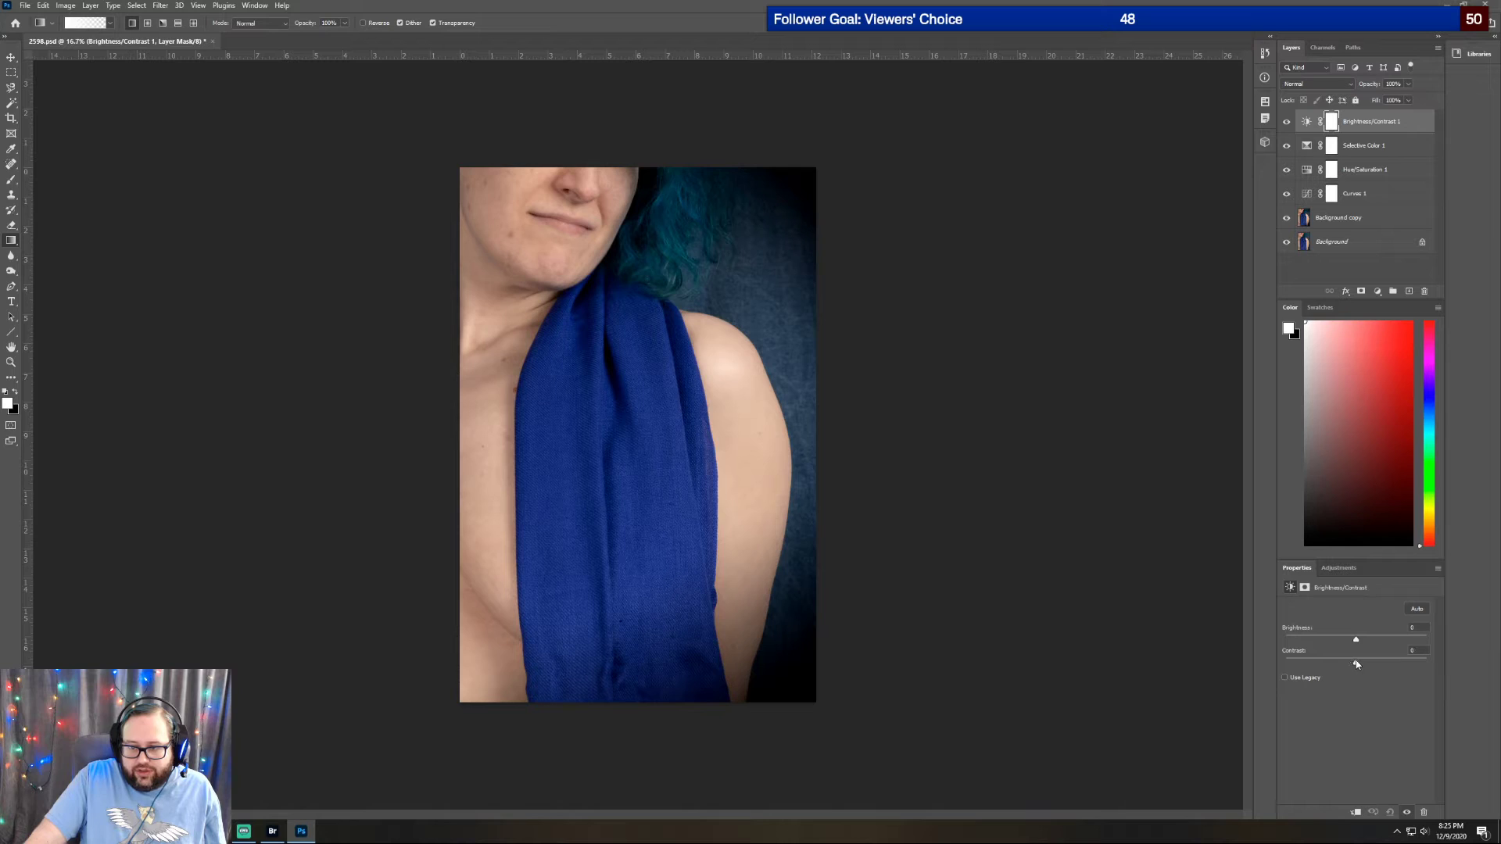
drag(1380, 122, 1427, 290)
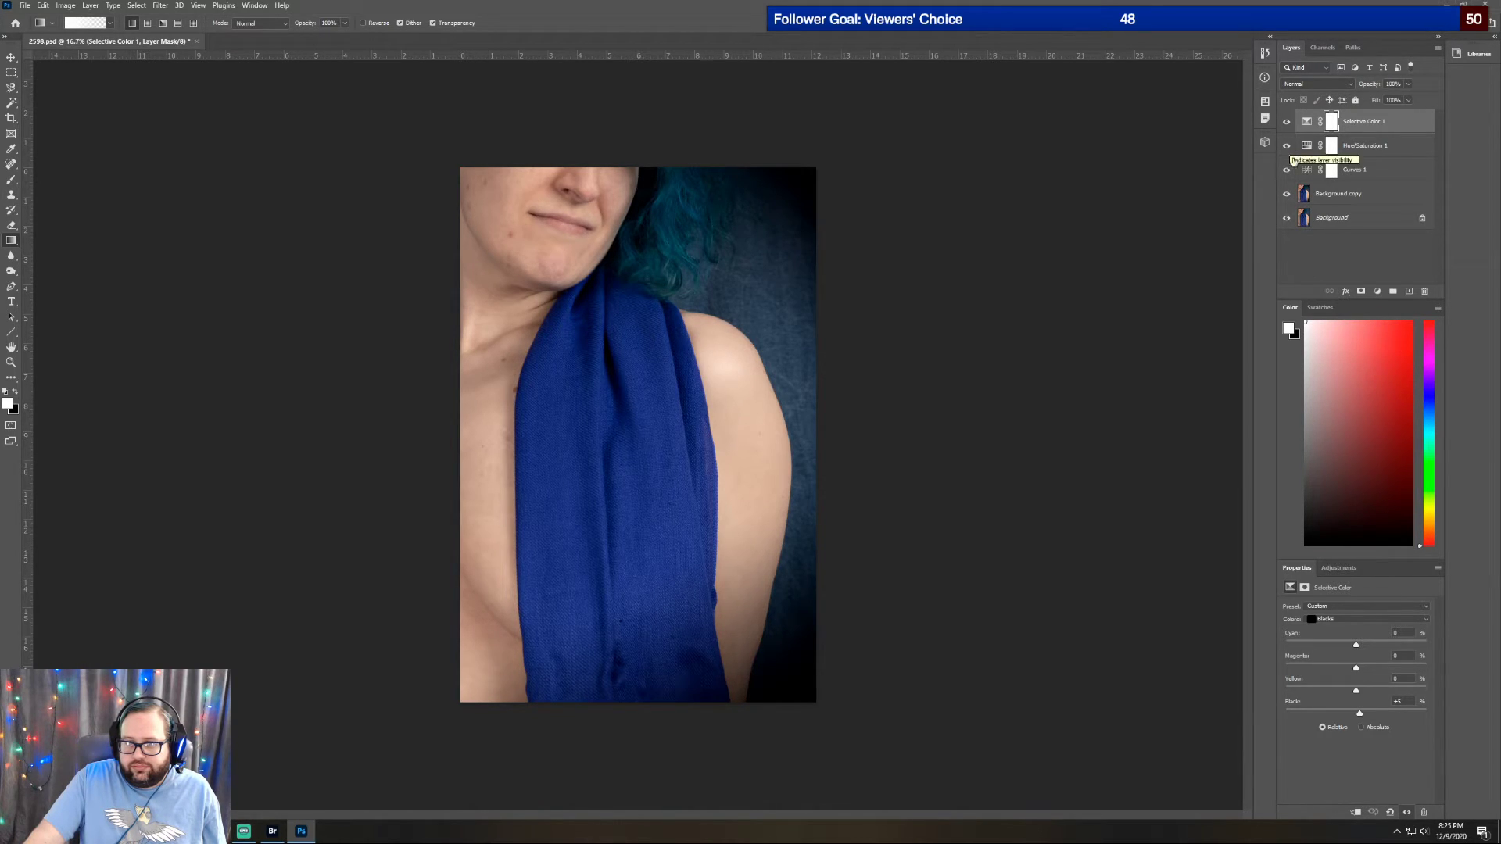
click(1342, 569)
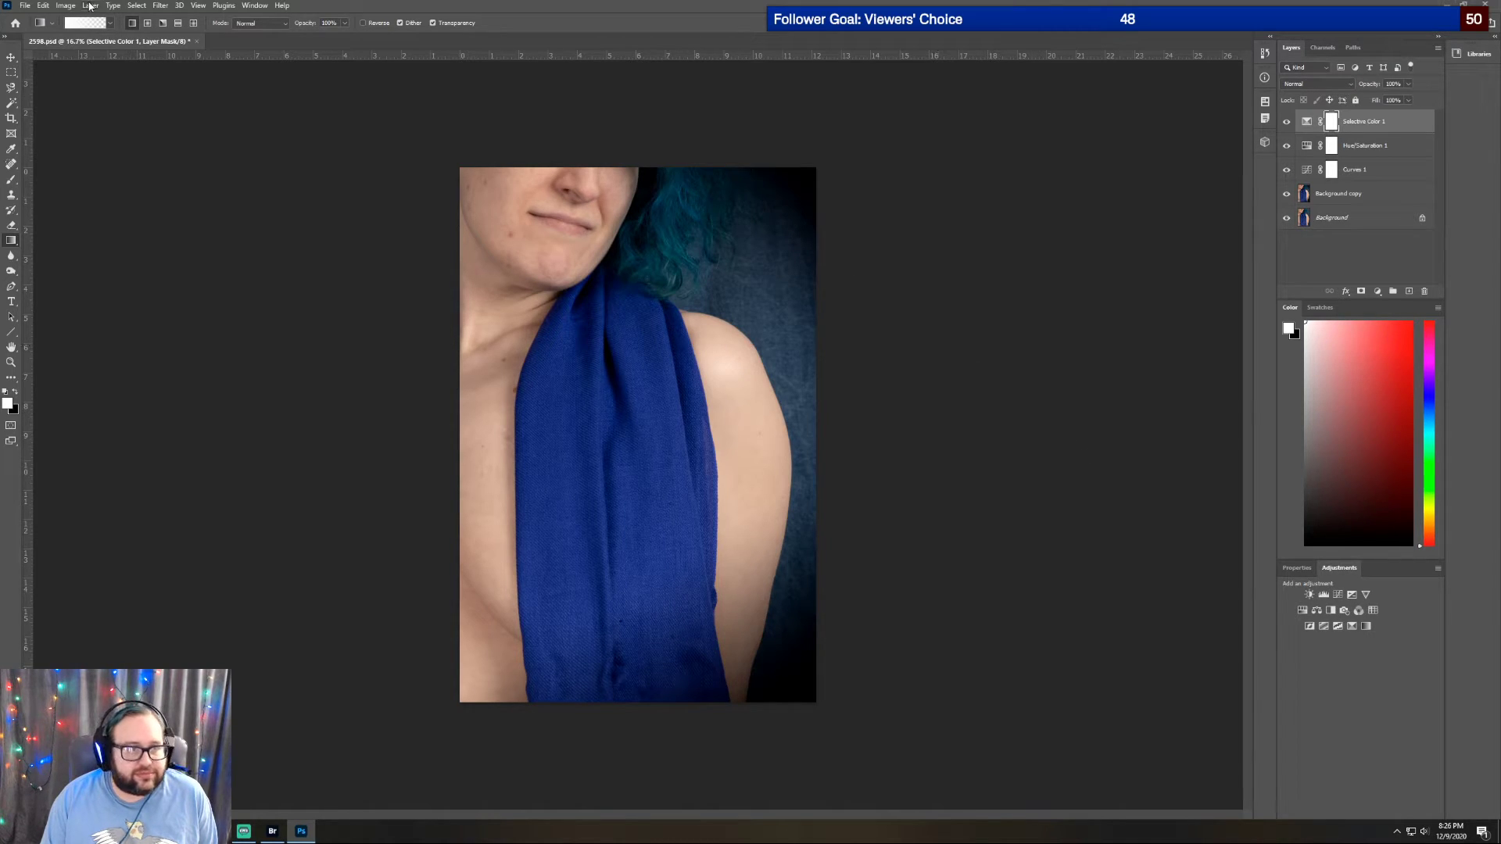
click(1311, 568)
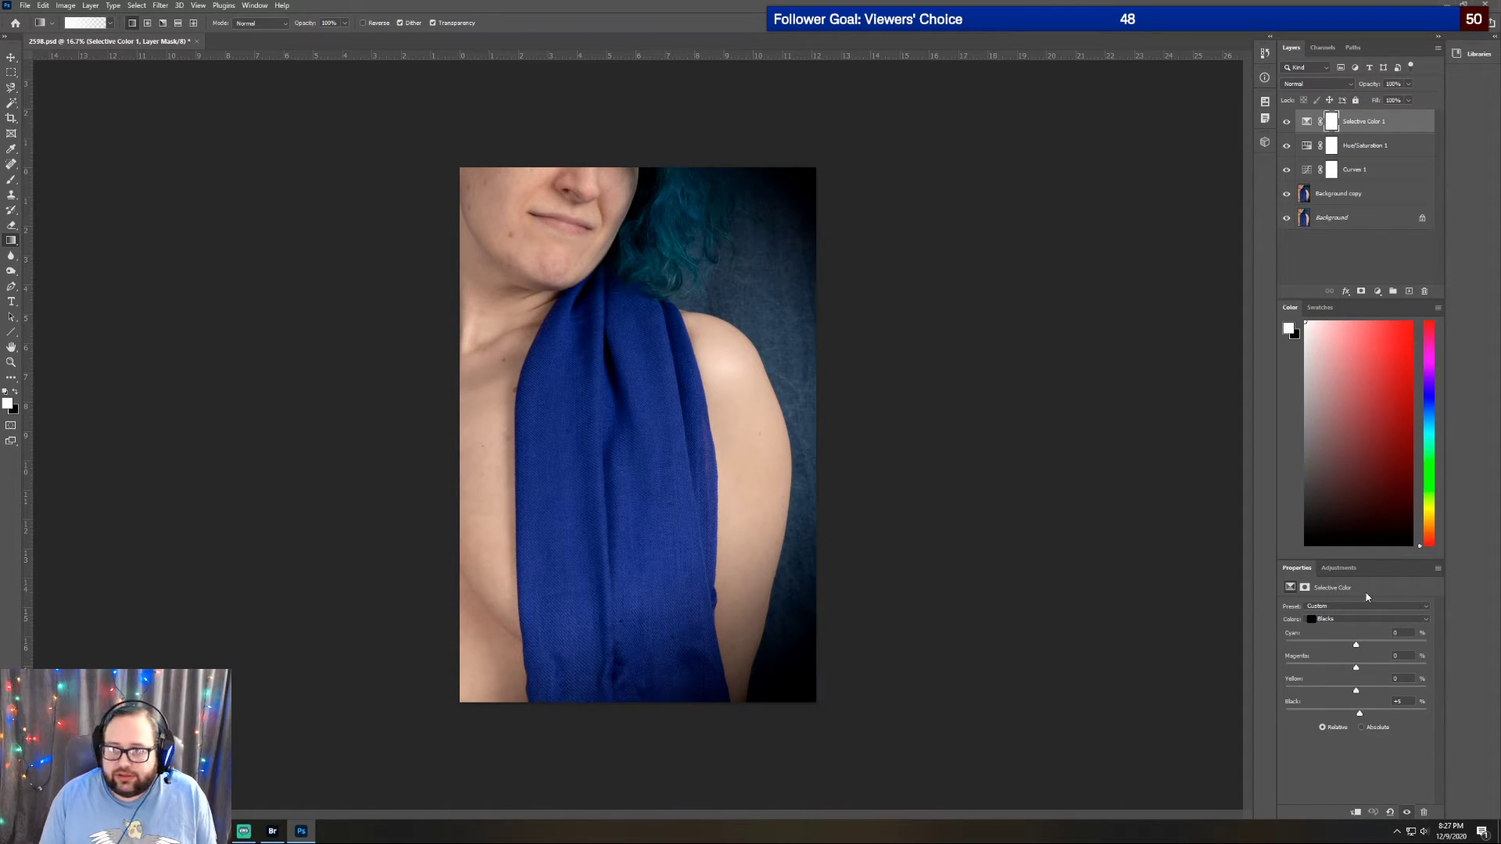
Add a Black & White adjustment from the Maximum Black preset, with Blues at 25, Reds at about -58 and Yellows at 77
click(1339, 567)
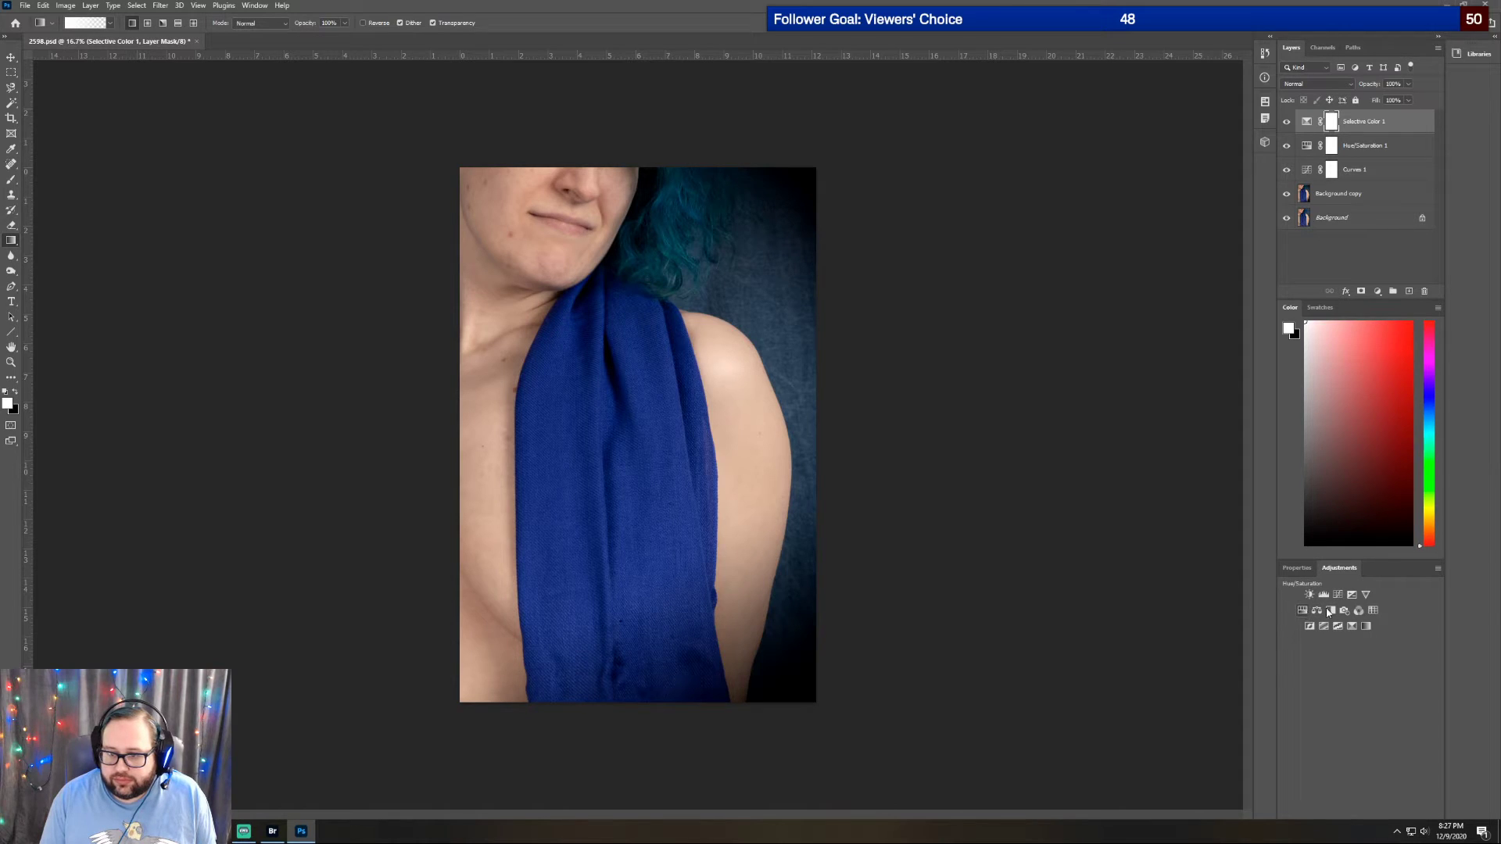
click(1331, 611)
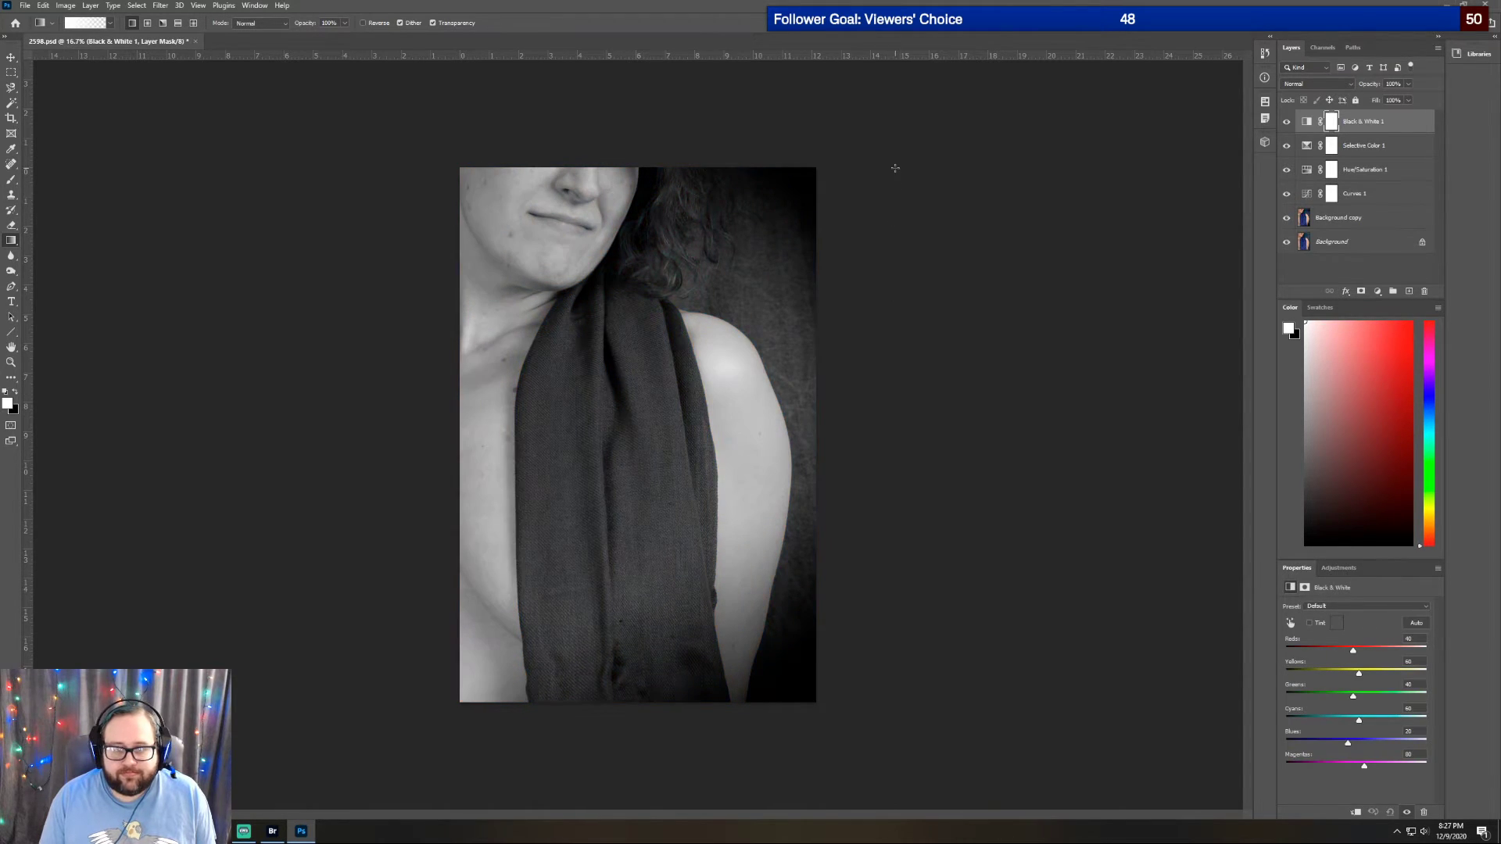
click(1364, 608)
click(1353, 701)
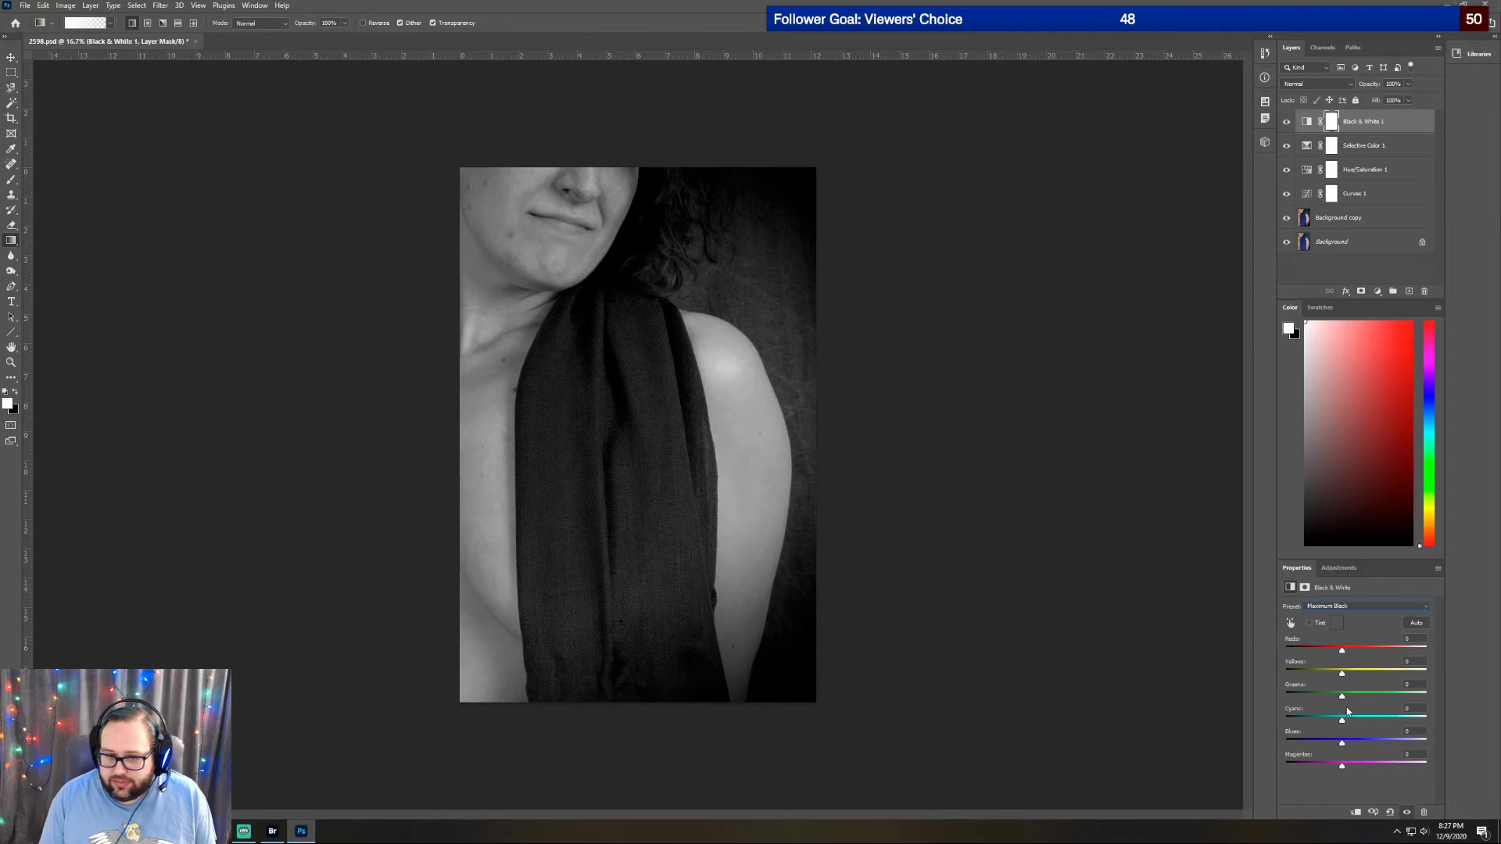
drag(1342, 742, 1350, 748)
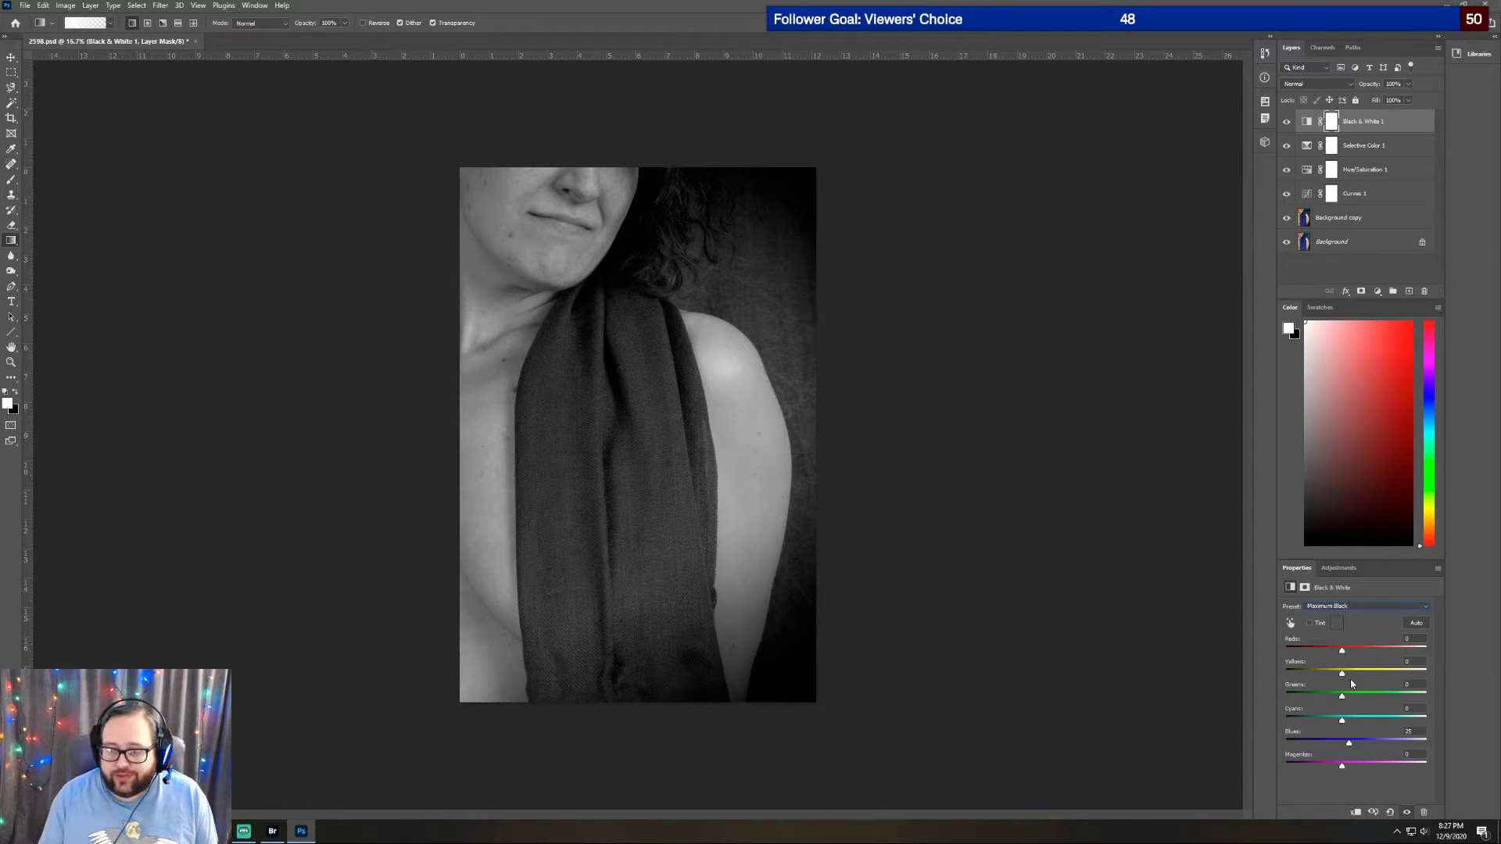
drag(1342, 651, 1364, 672)
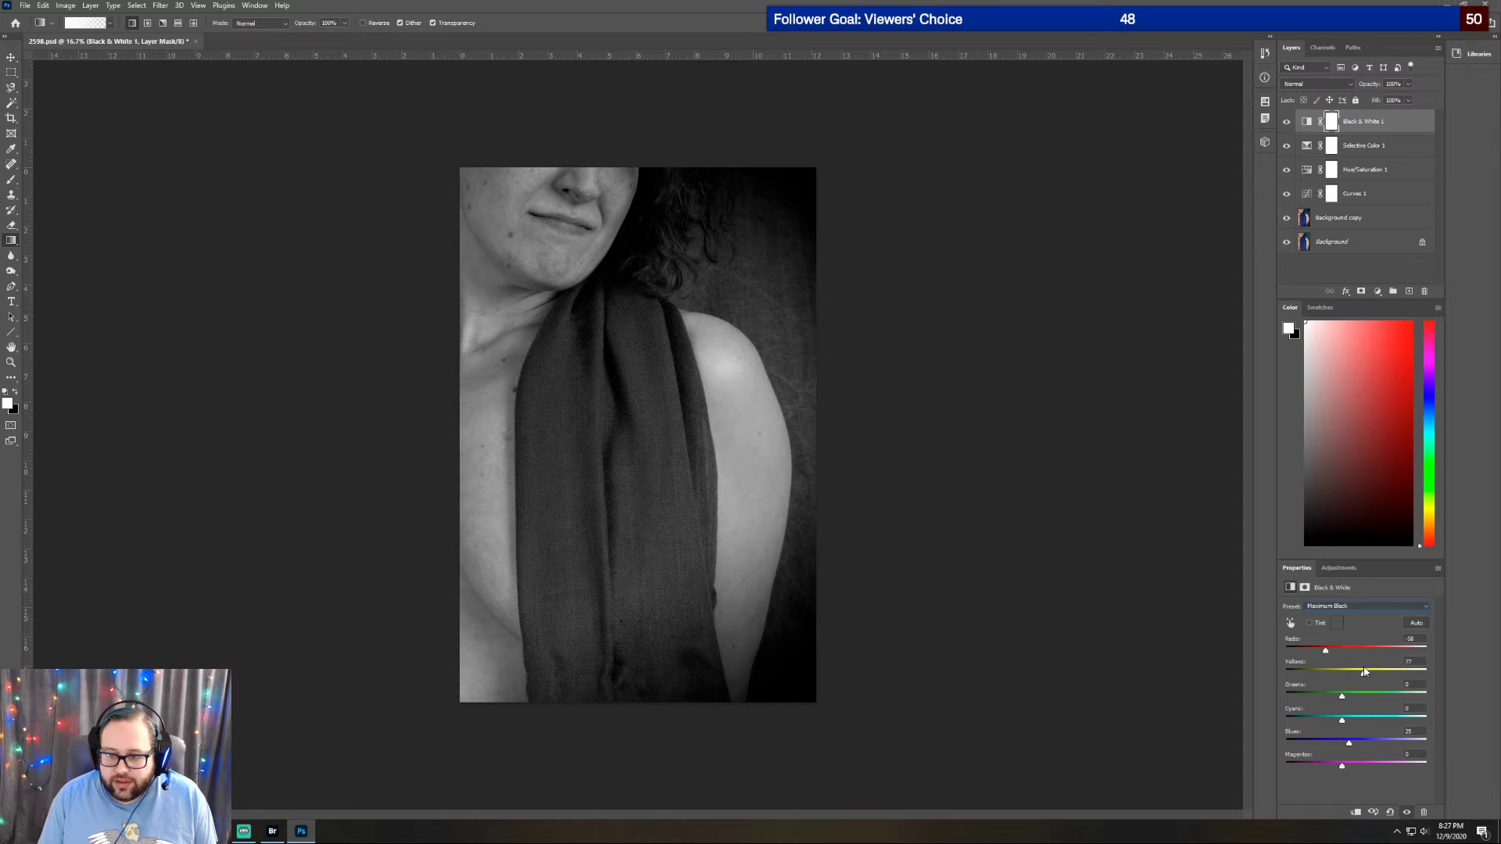
Add a Curves adjustment above the Black & White layer and brighten the highlights by moving the white point to an input of about 214
click(1338, 568)
click(1335, 594)
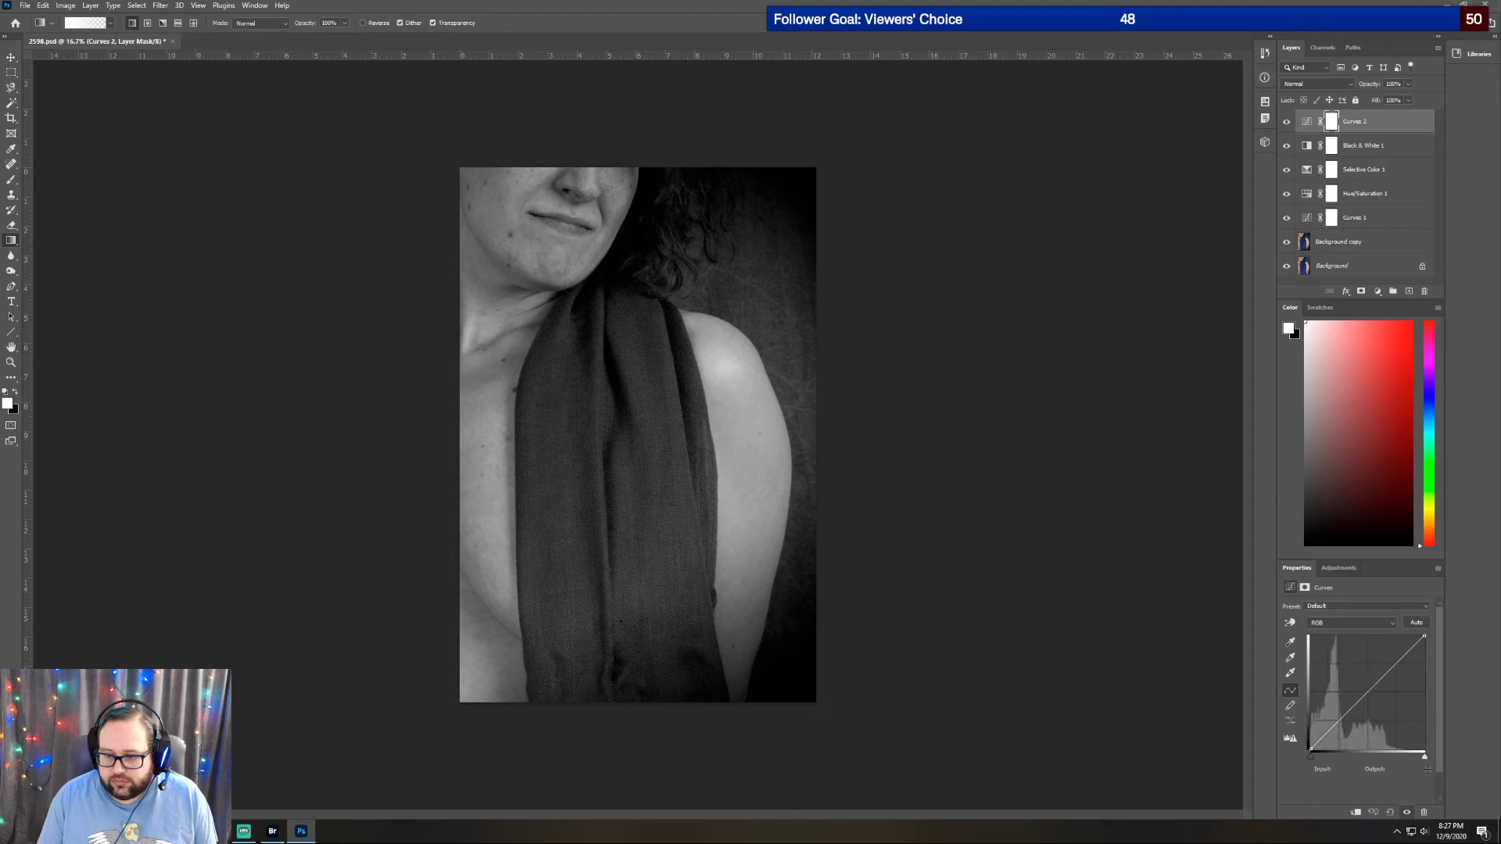
drag(1424, 756, 1406, 758)
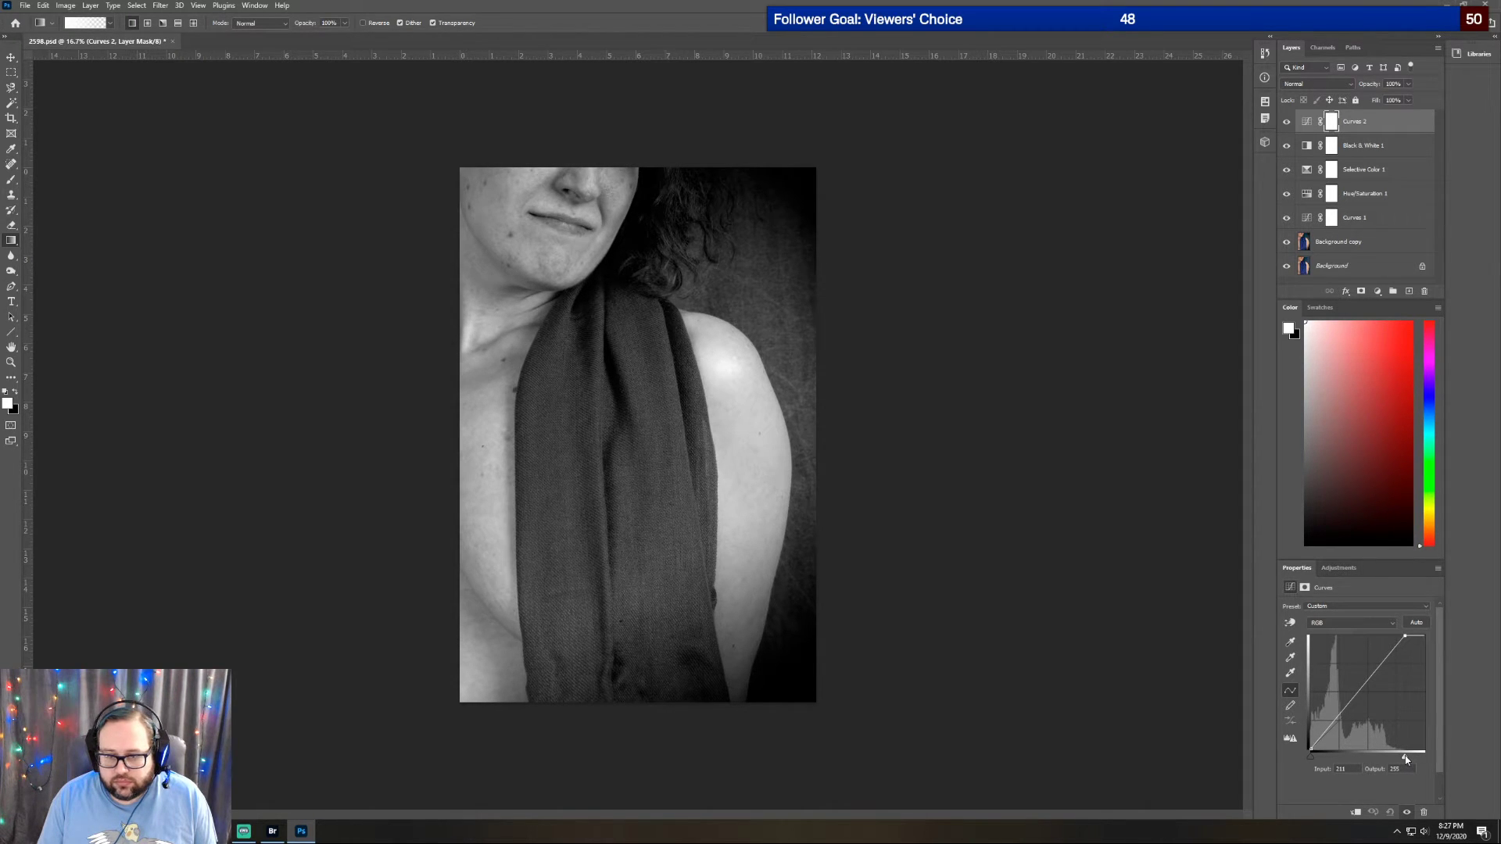
Save the black-and-white version as a separate Photoshop file named 2598 bw
click(25, 5)
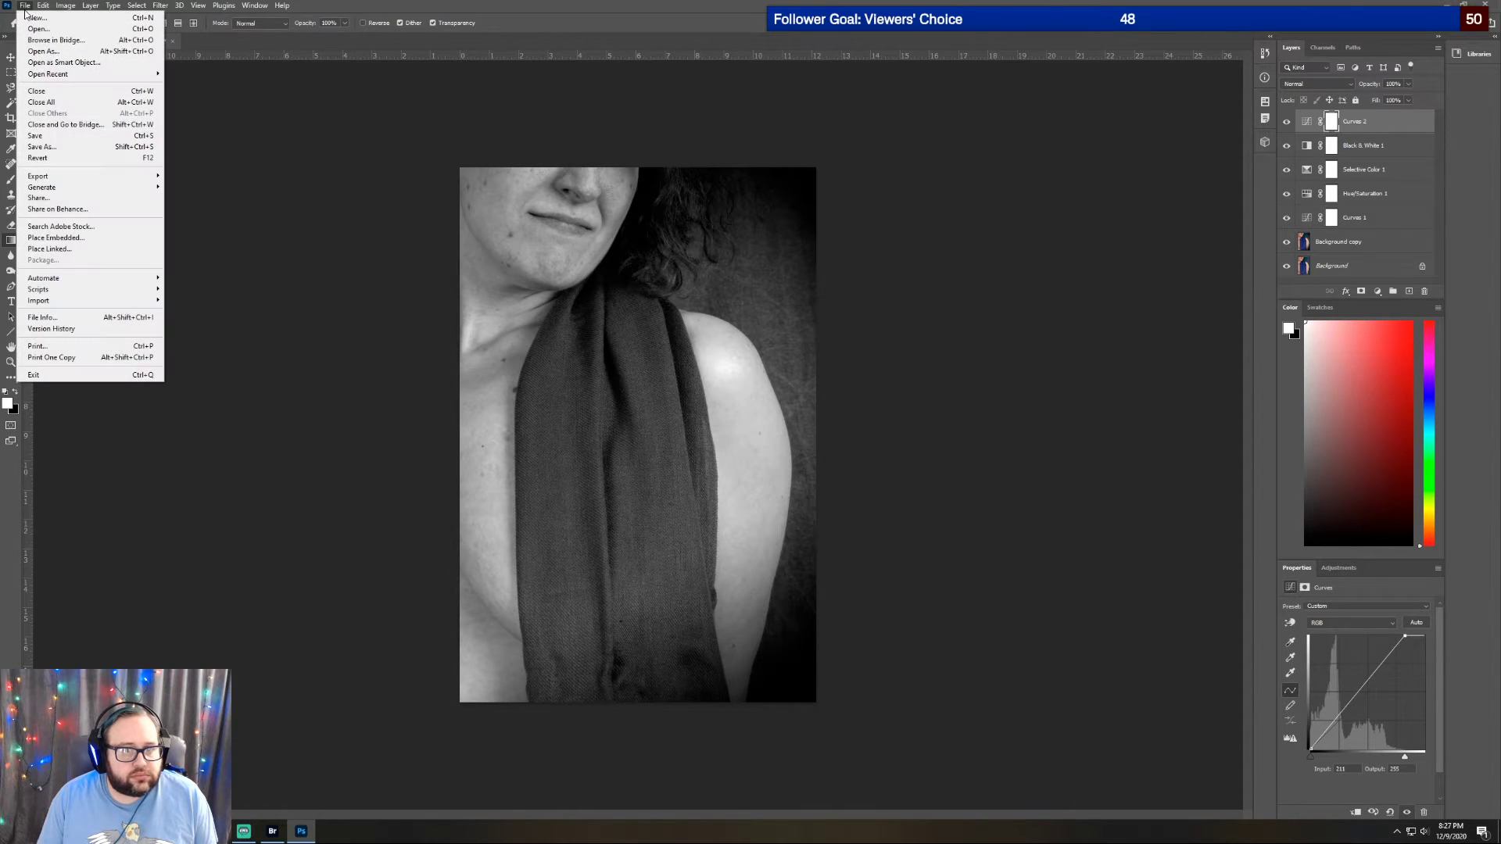
click(48, 146)
key(End)
text(bw)
key(Return)
key(Return)
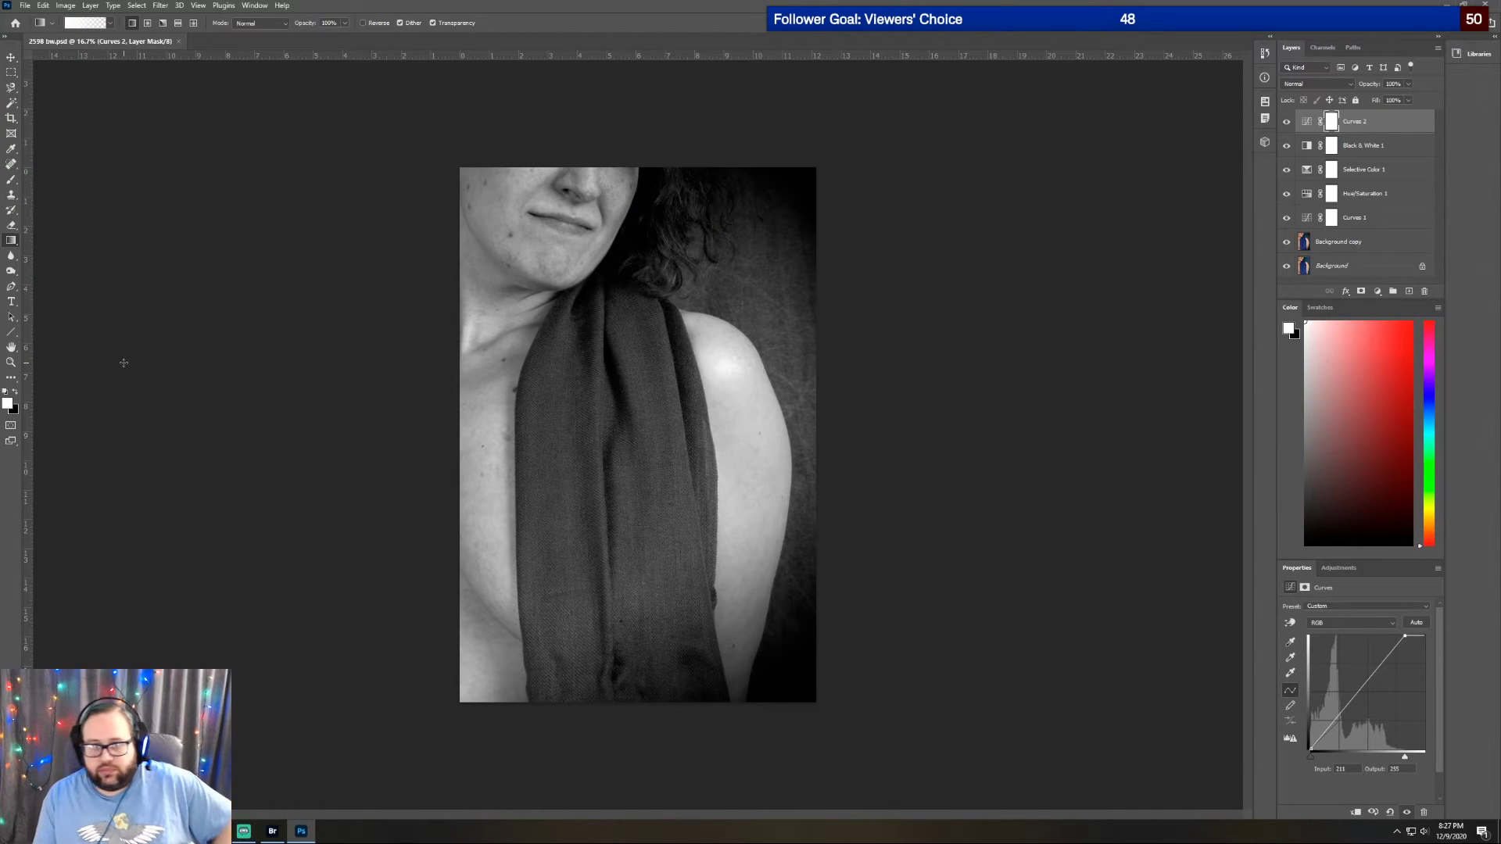
Darken the scarf by lowering Blues to about -43 in the Black & White 1 adjustment
click(1340, 568)
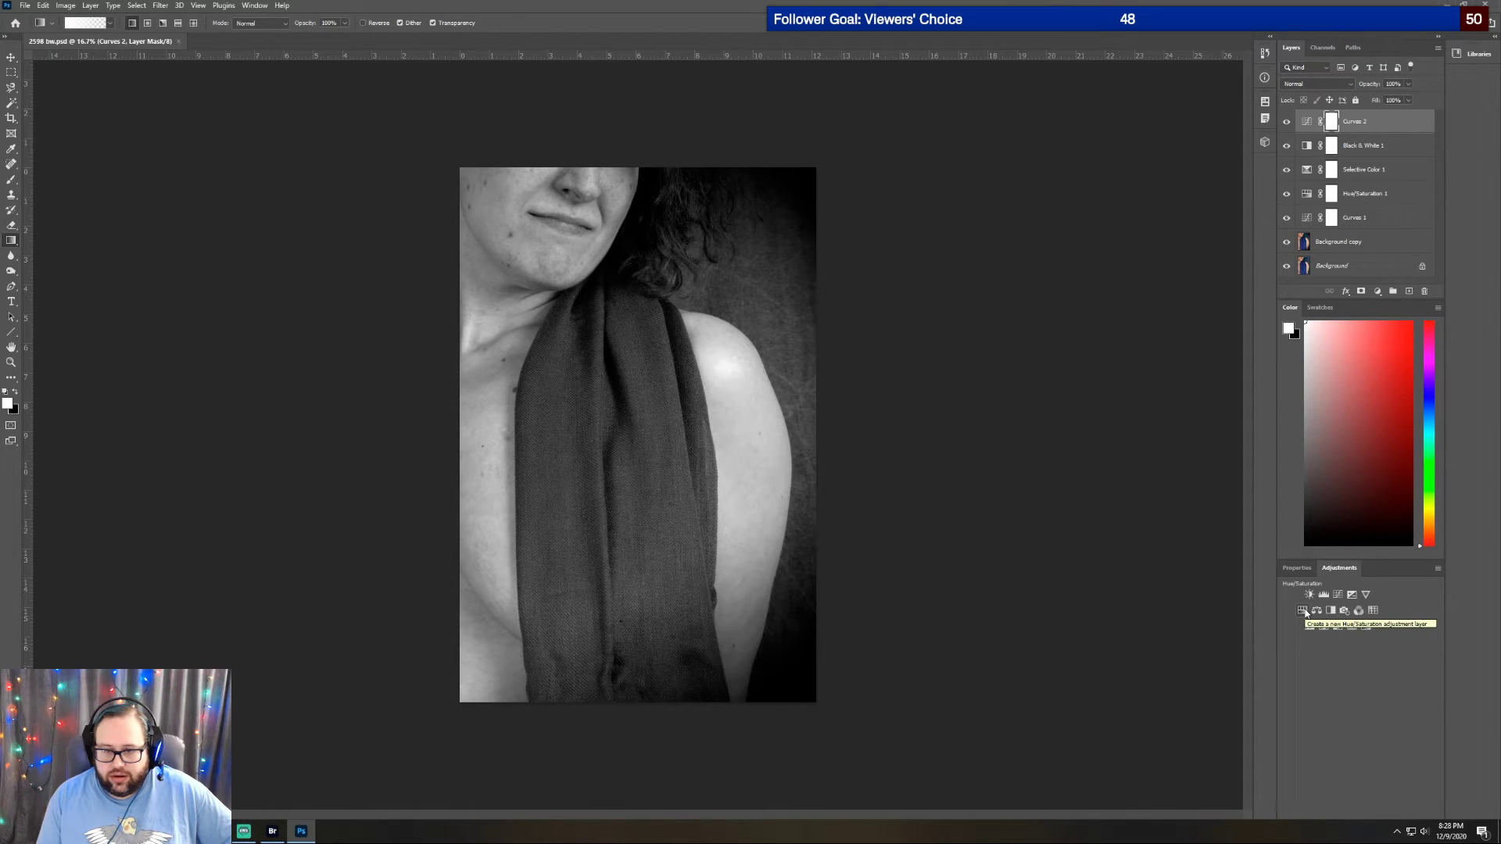
click(1360, 144)
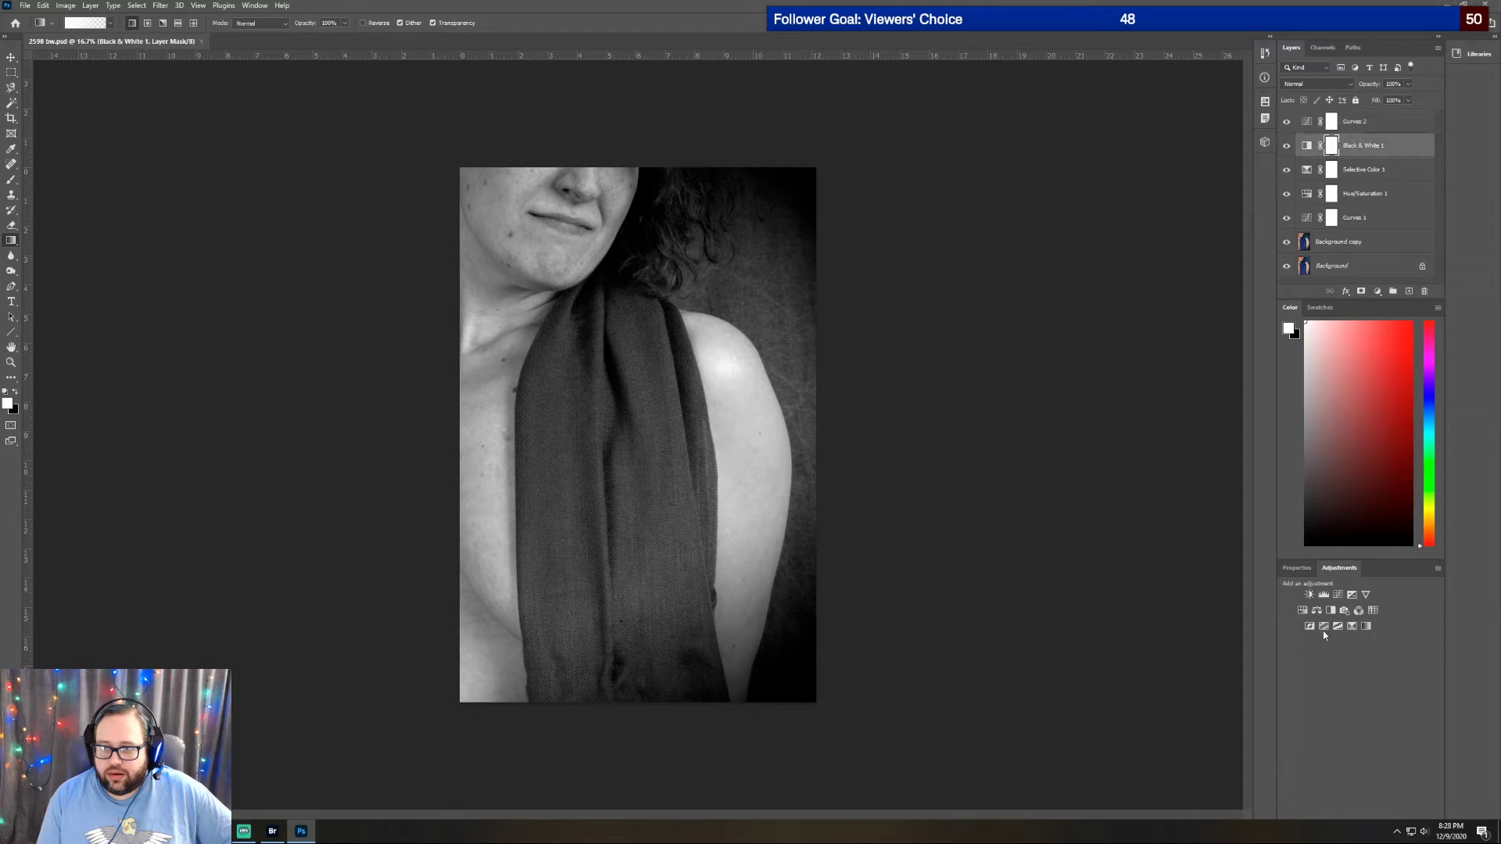
click(1305, 145)
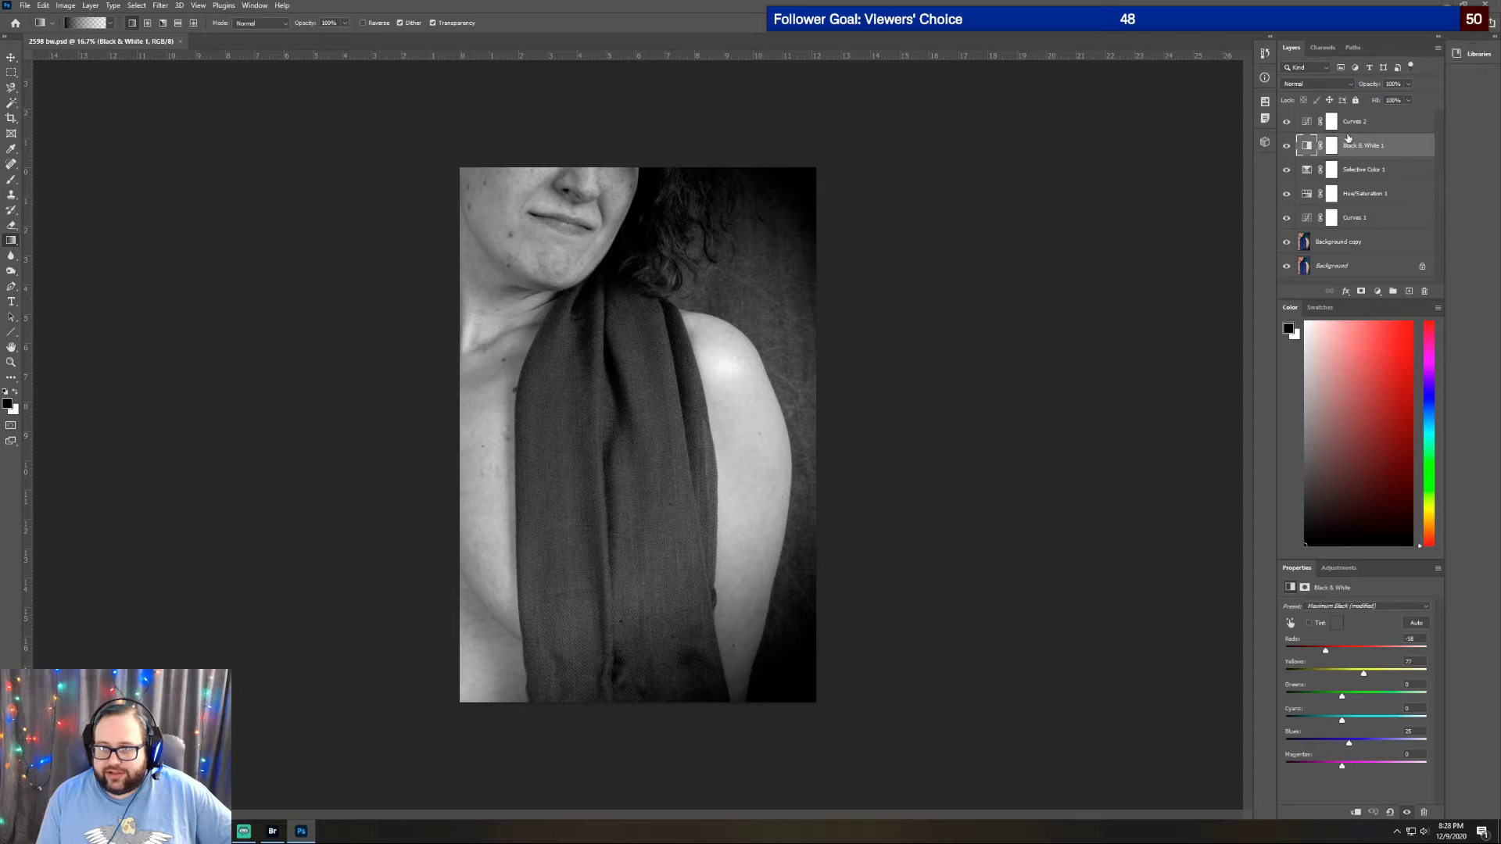
drag(1348, 746, 1331, 748)
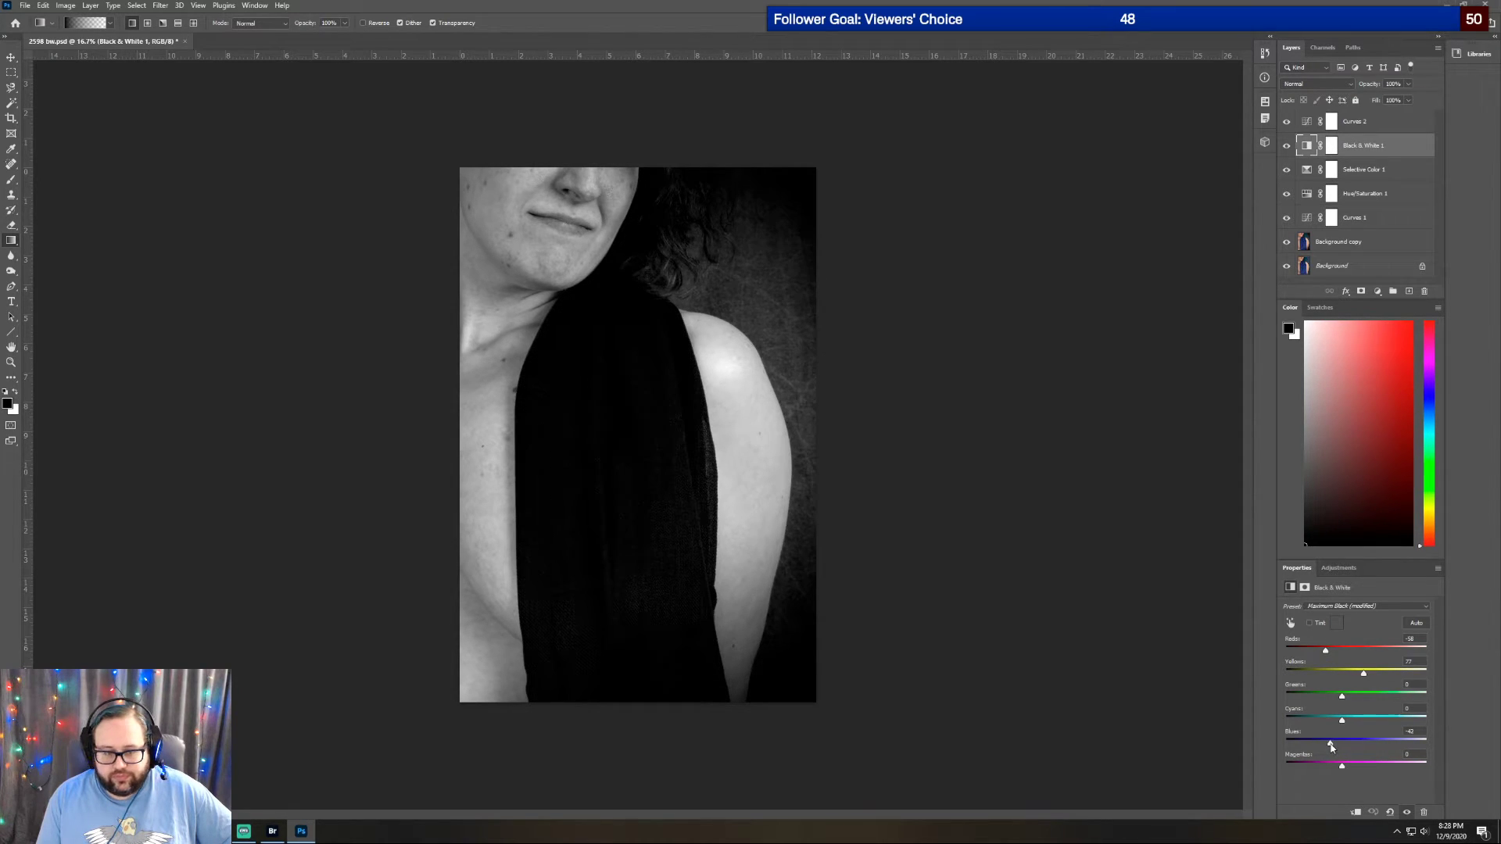
Outline the scarf and hair as one closed selection with the Magnetic Lasso tool
click(11, 88)
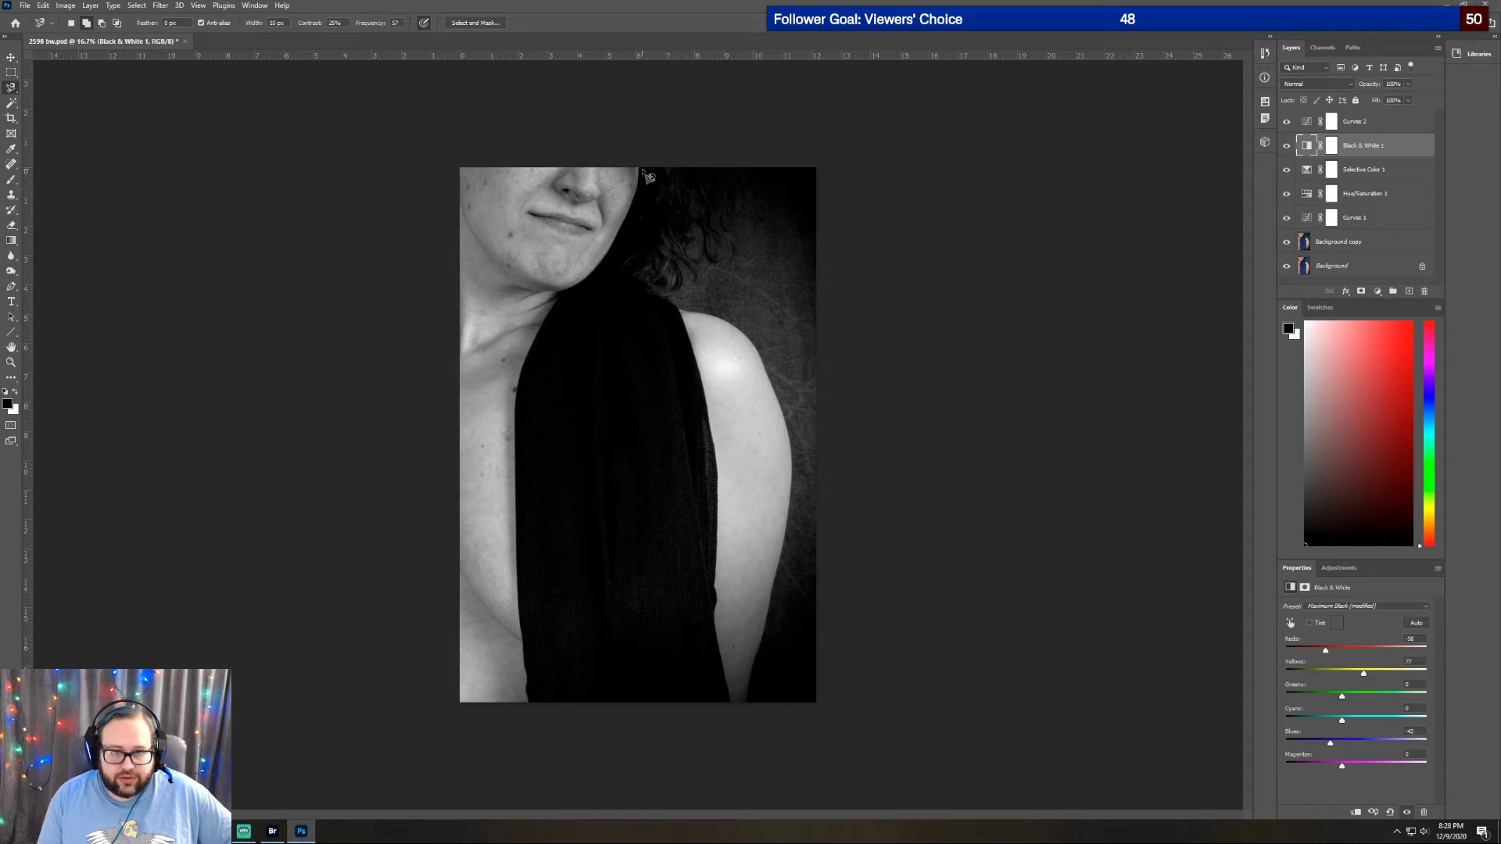
click(749, 171)
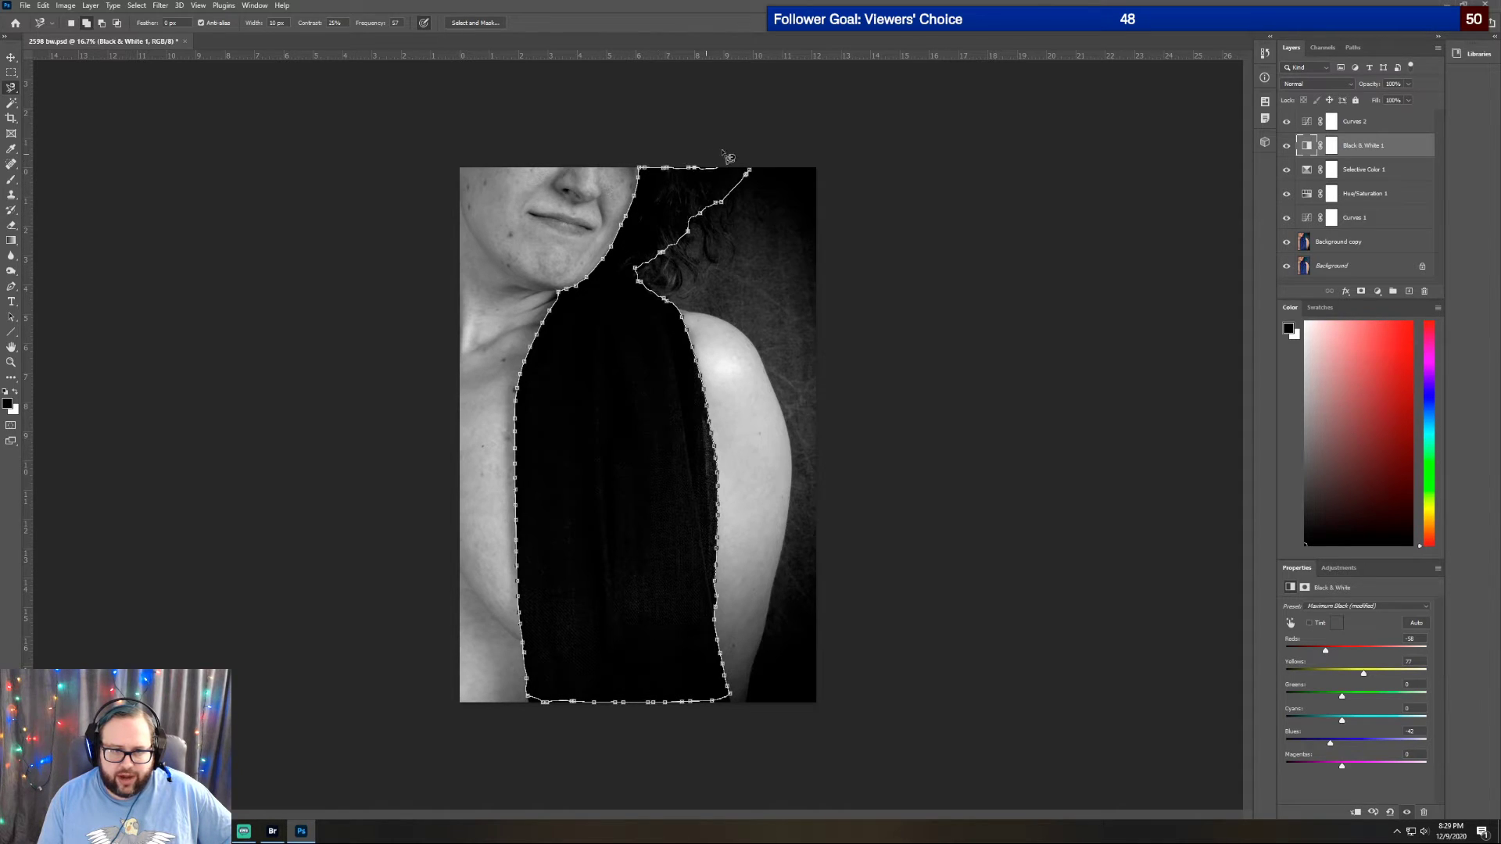
double_click(757, 178)
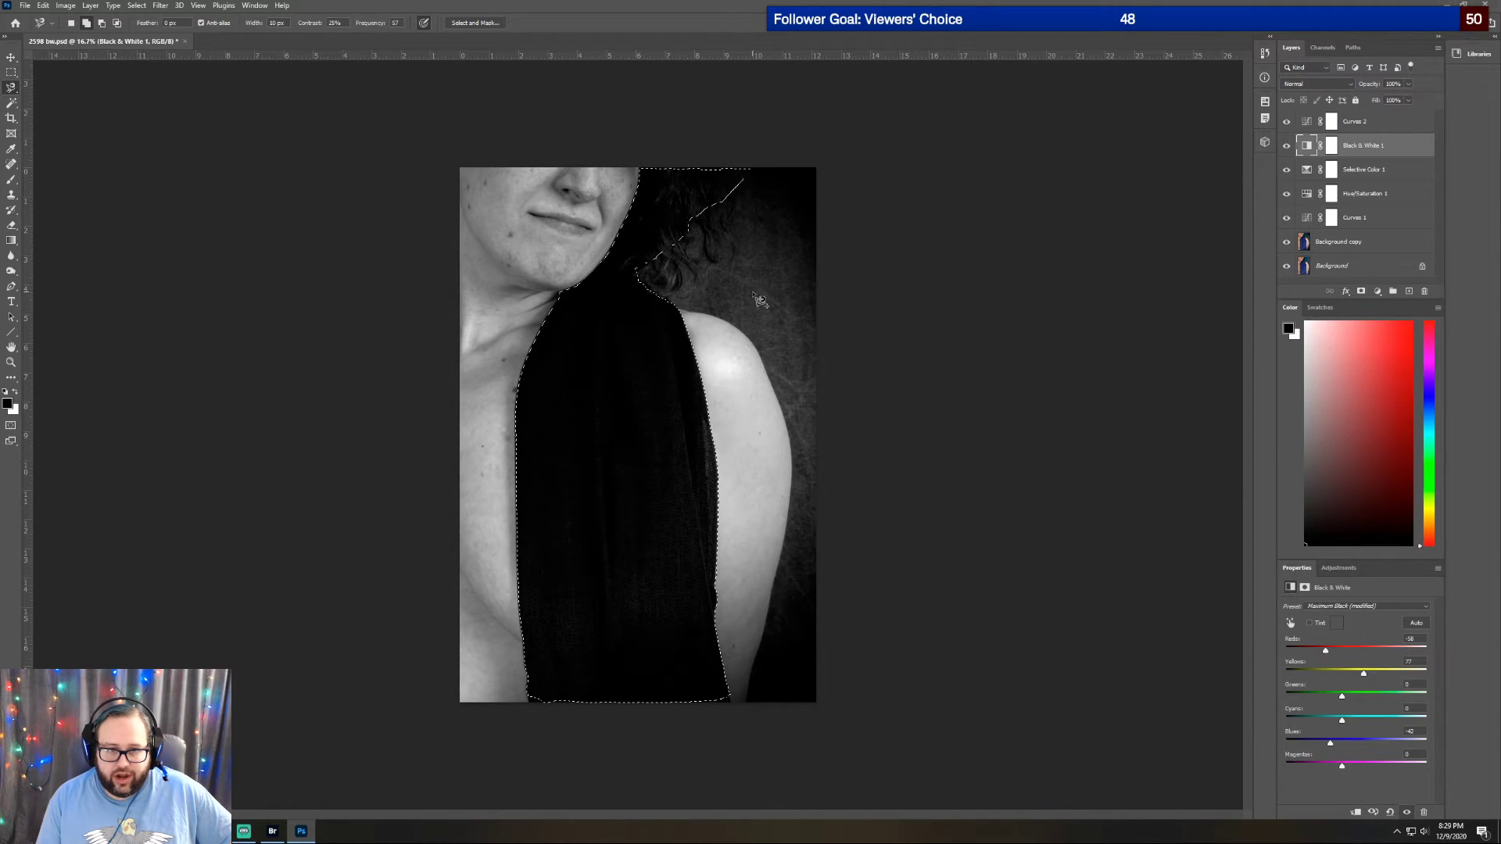
Refine the scarf and hair selection in Select and Mask with Radius 5 px, Smooth 5 and Feather 5 px
click(474, 22)
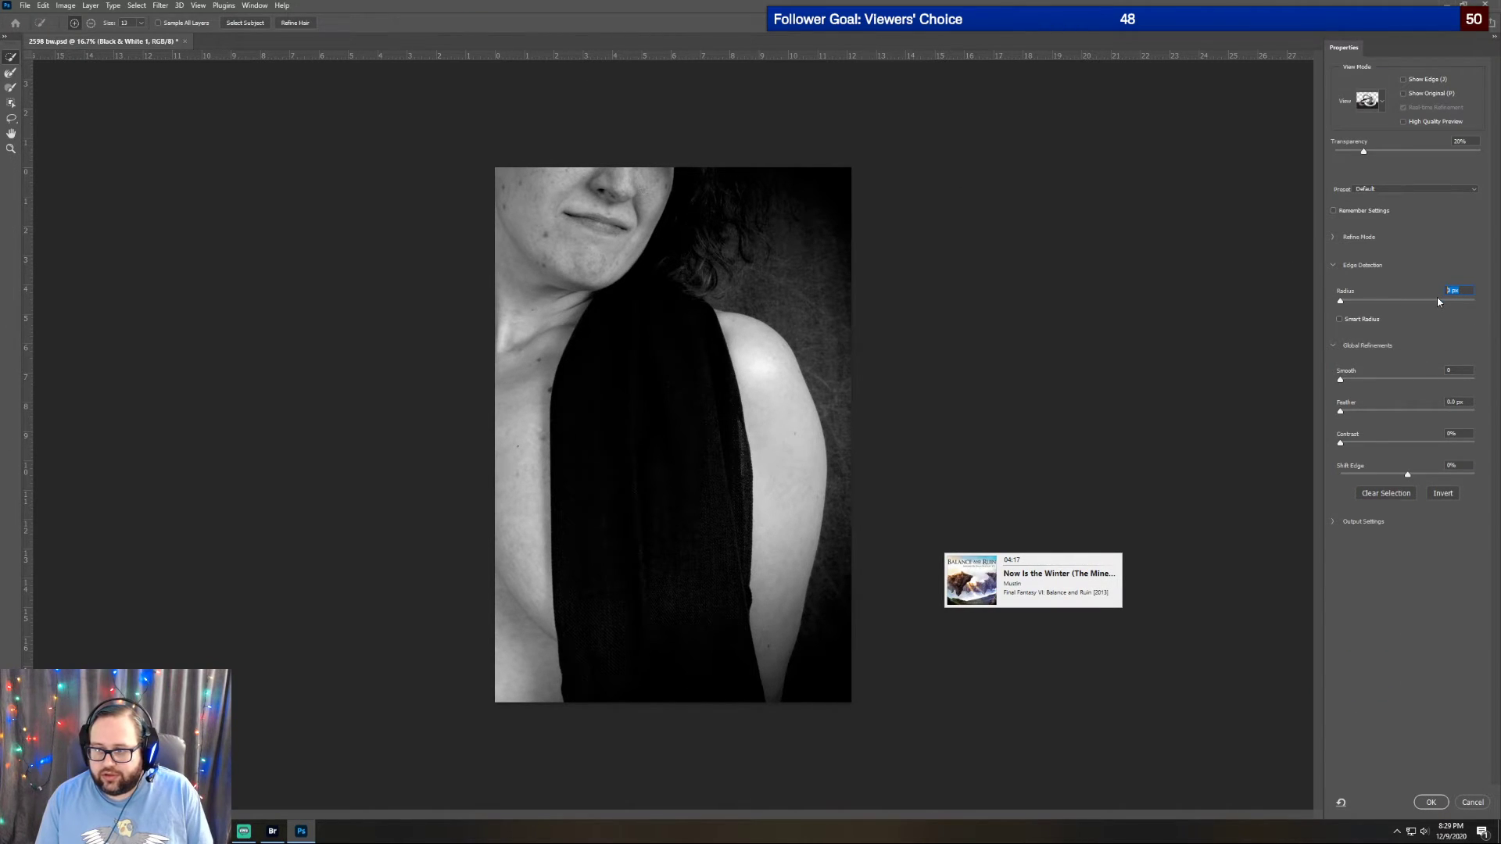
text(5)
key(Tab)
text(5.)
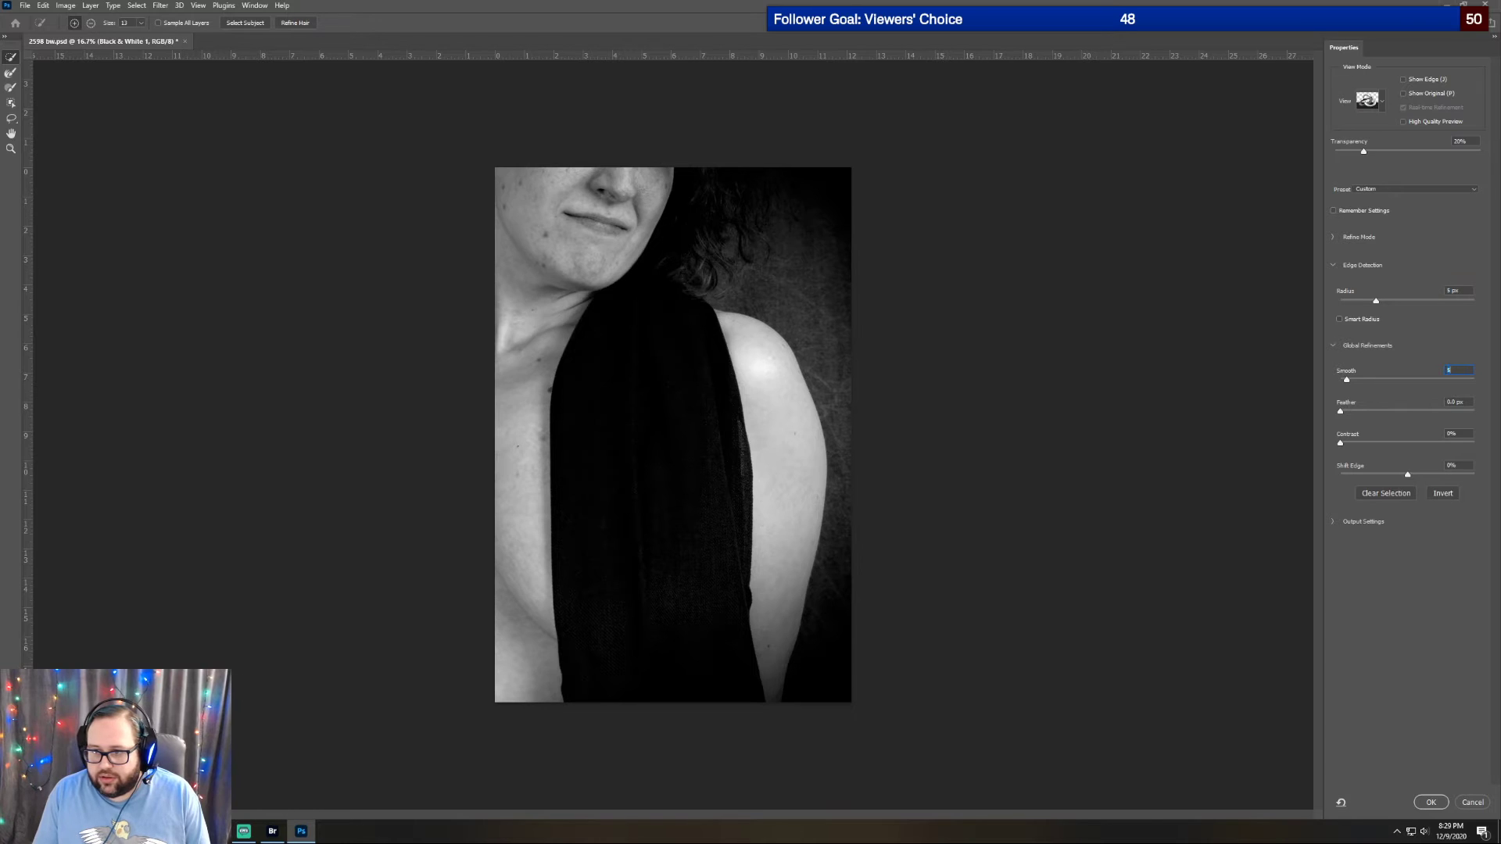
text(5)
key(Return)
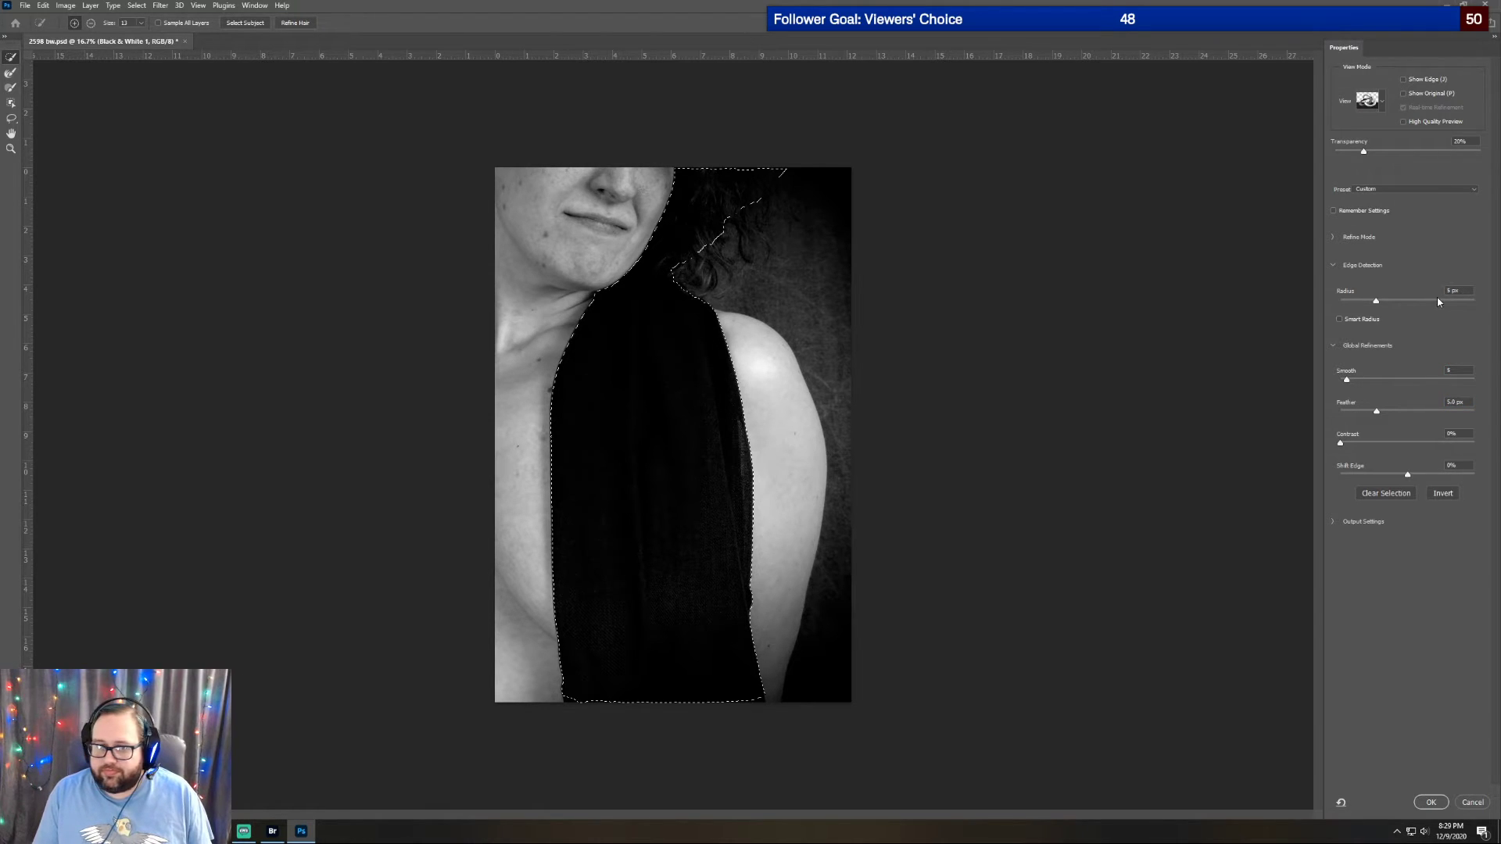
key(Return)
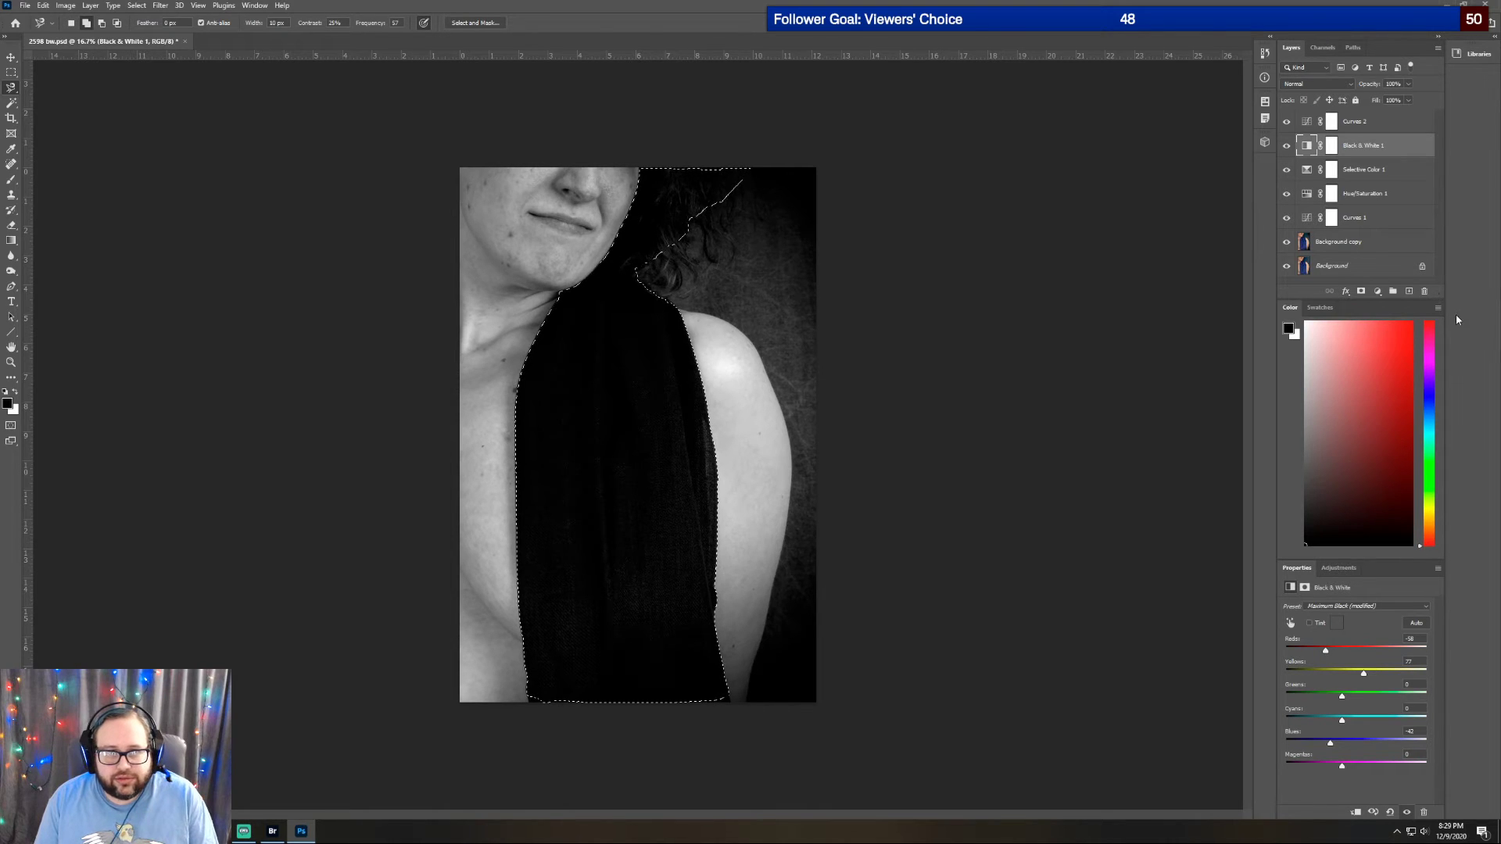
Try to fill the selected scarf and hair area directly on the Black & White 1 adjustment with the foreground color
click(16, 393)
key(alt+BackSpace)
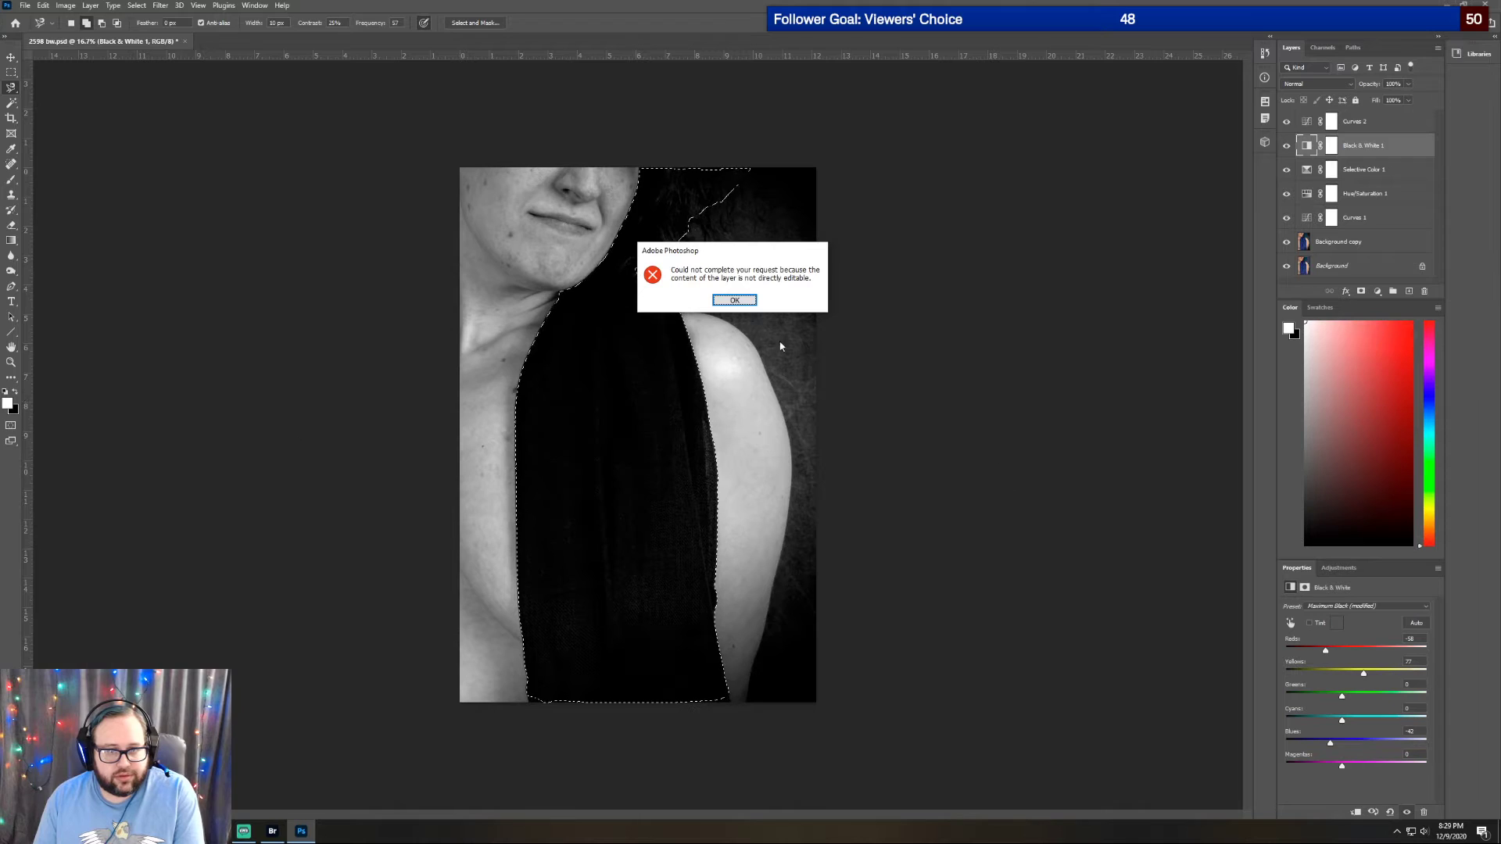
click(734, 302)
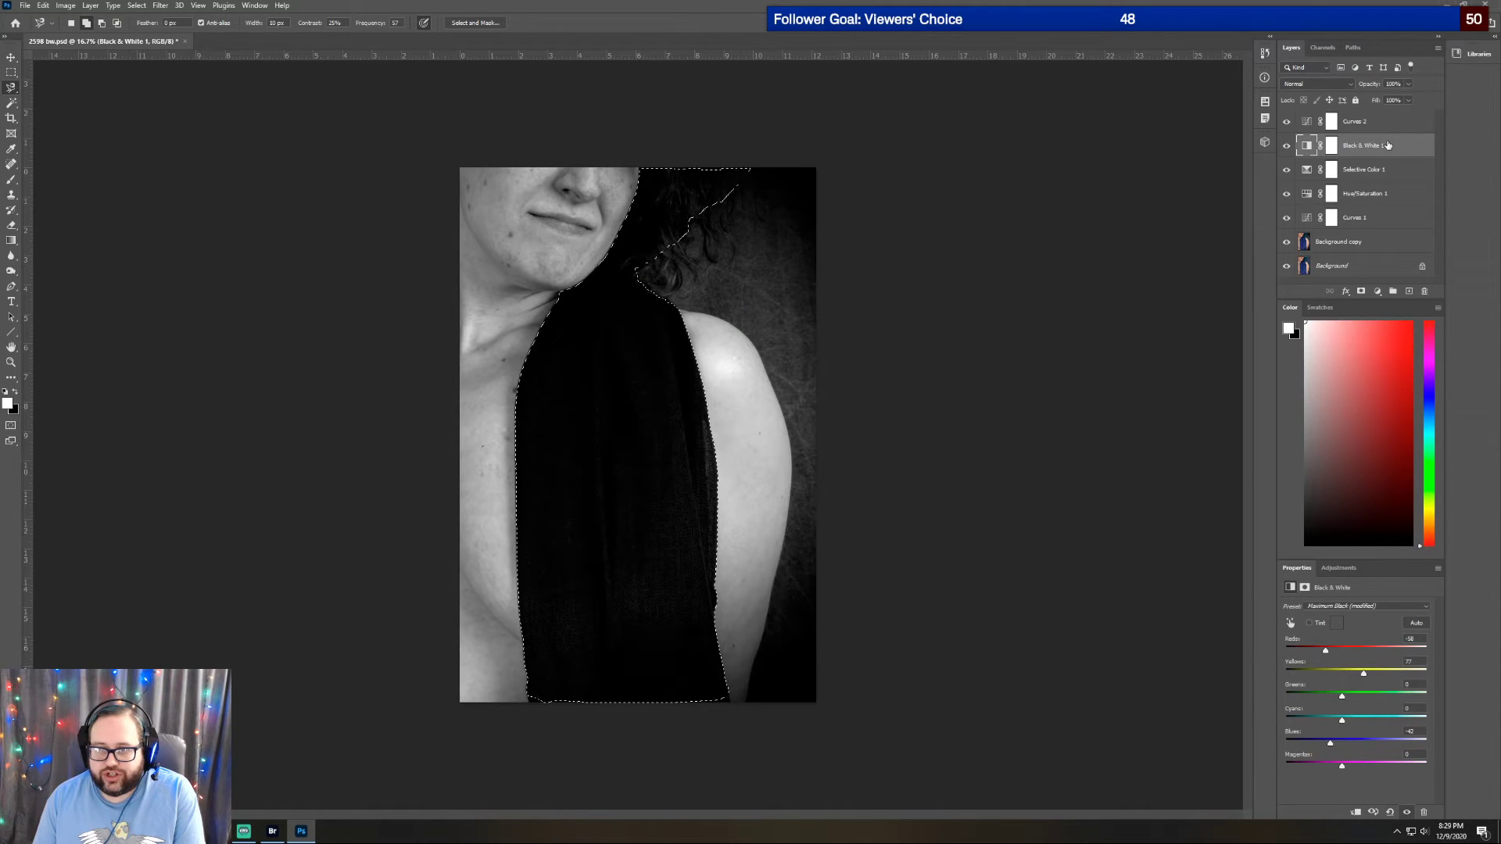
key(alt+BackSpace)
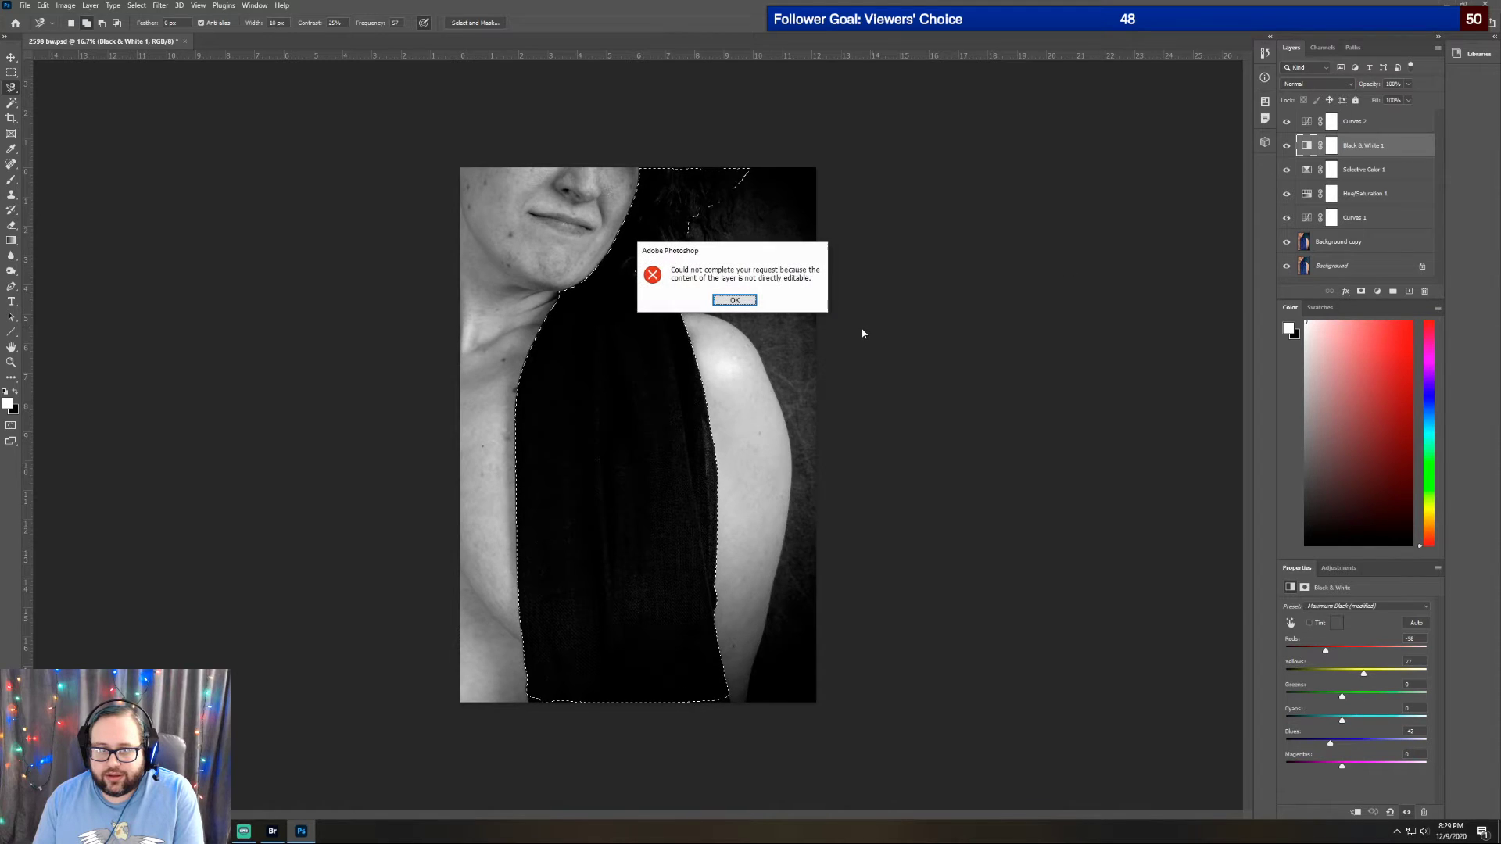
click(733, 301)
click(16, 393)
key(alt+BackSpace)
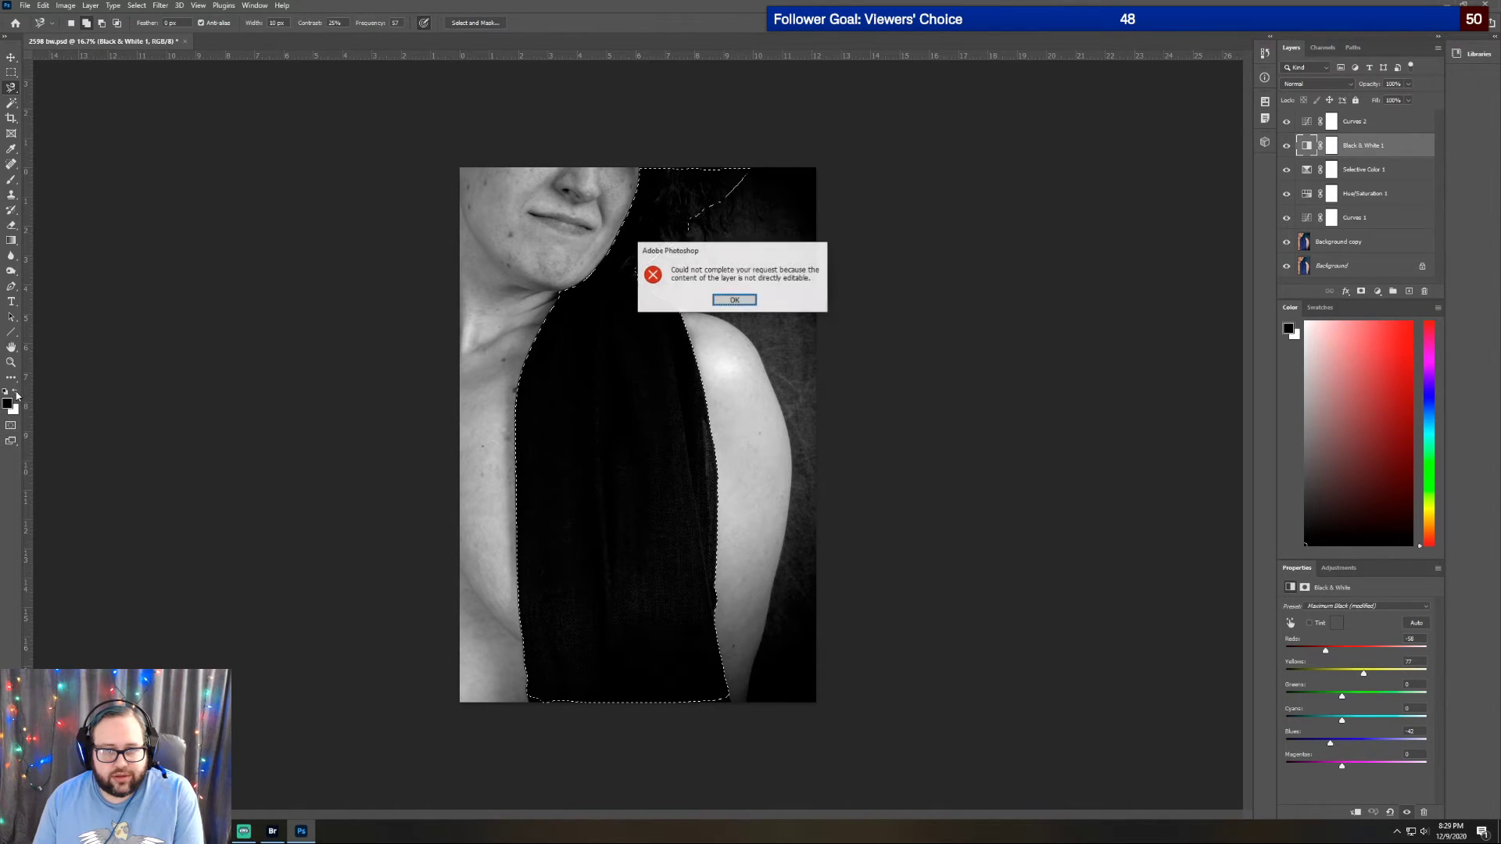
click(735, 301)
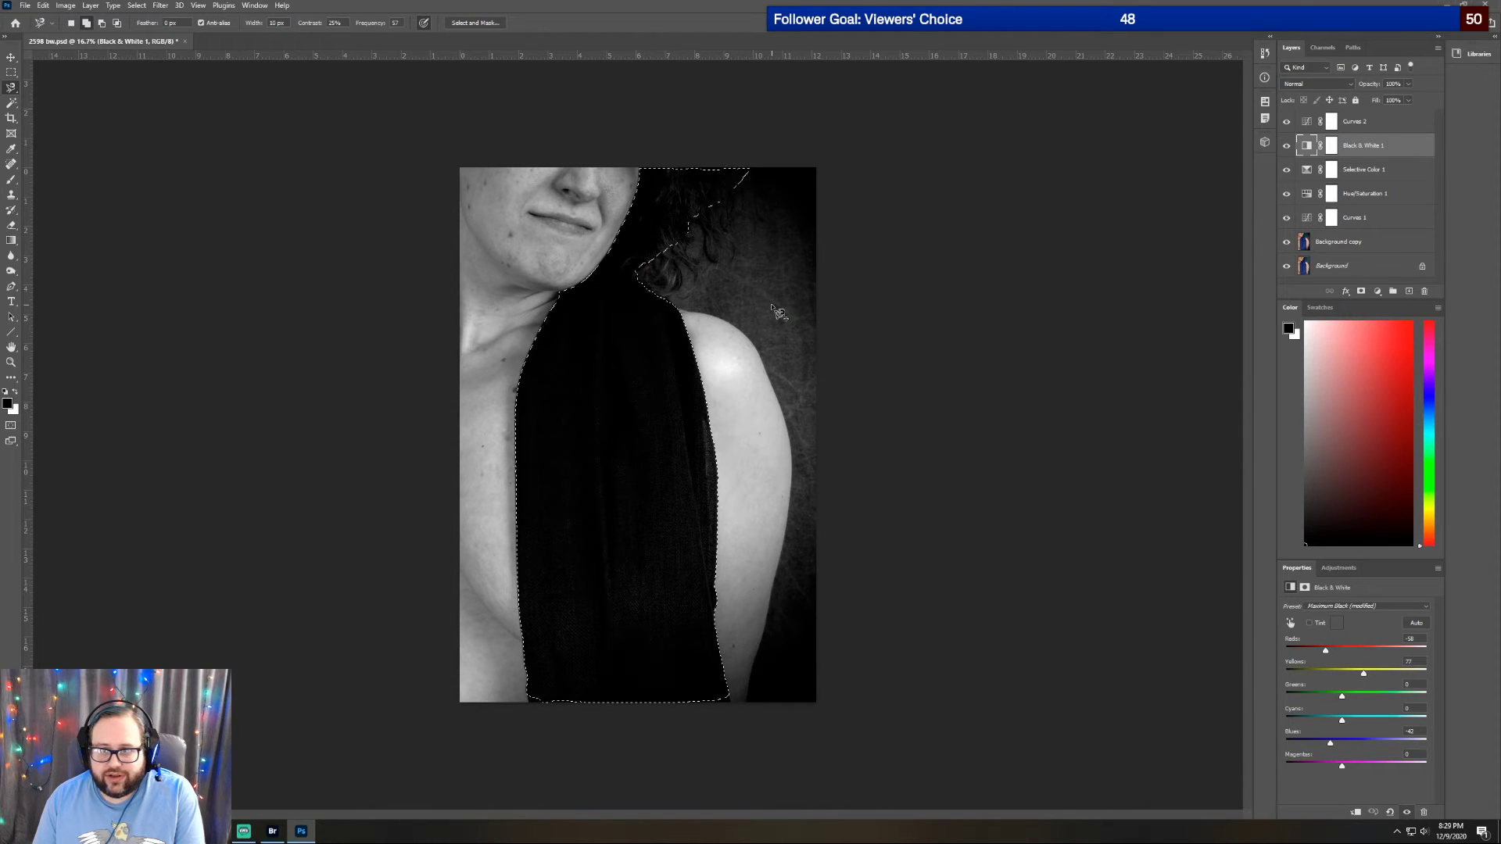
Clear the selected scarf and hair area from the Black & White 1 layer mask to black, and deselect
click(1332, 147)
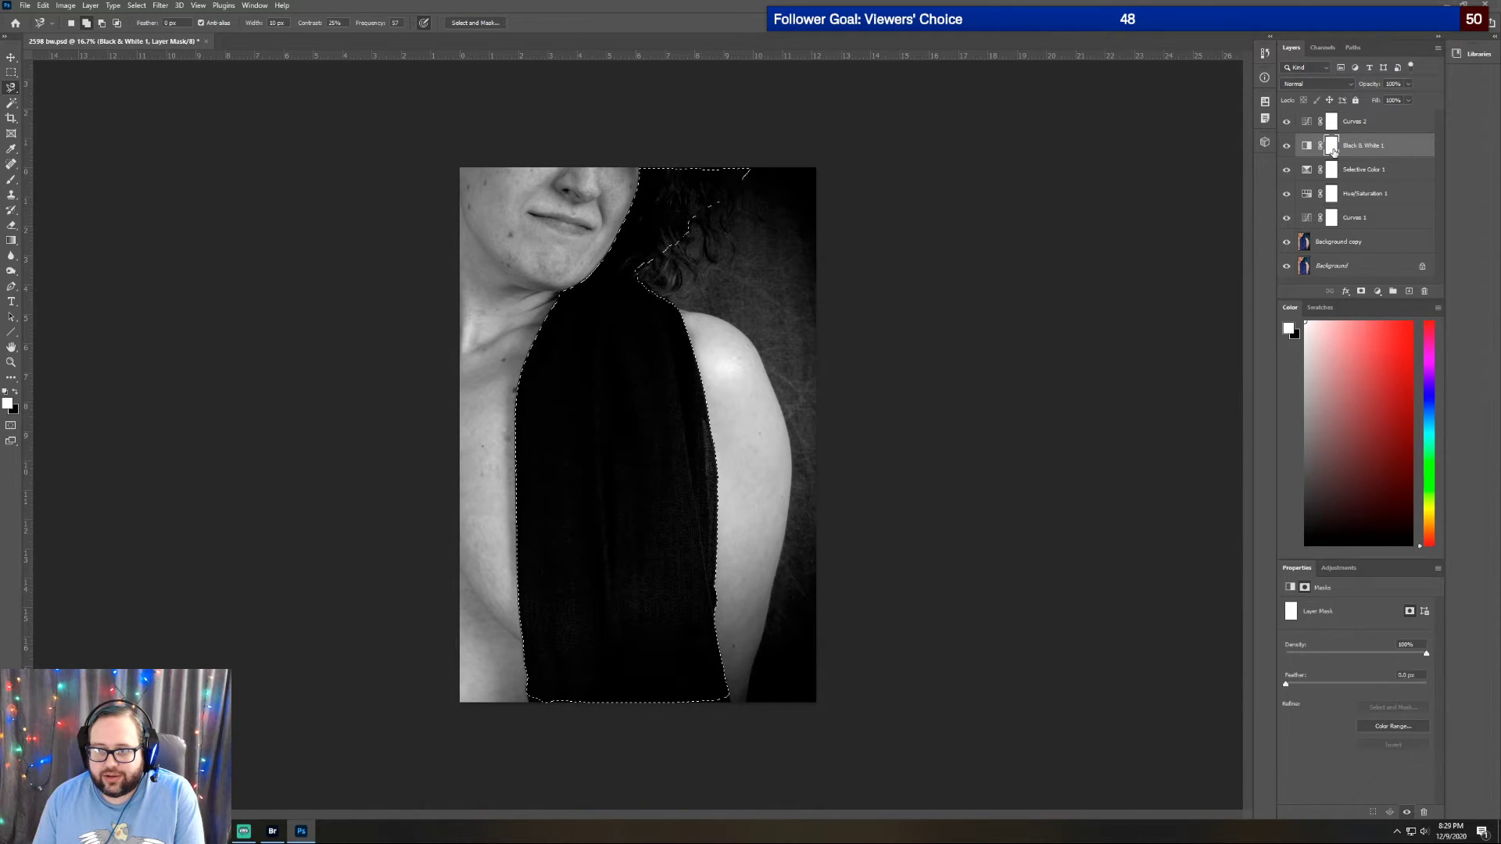
key(Delete)
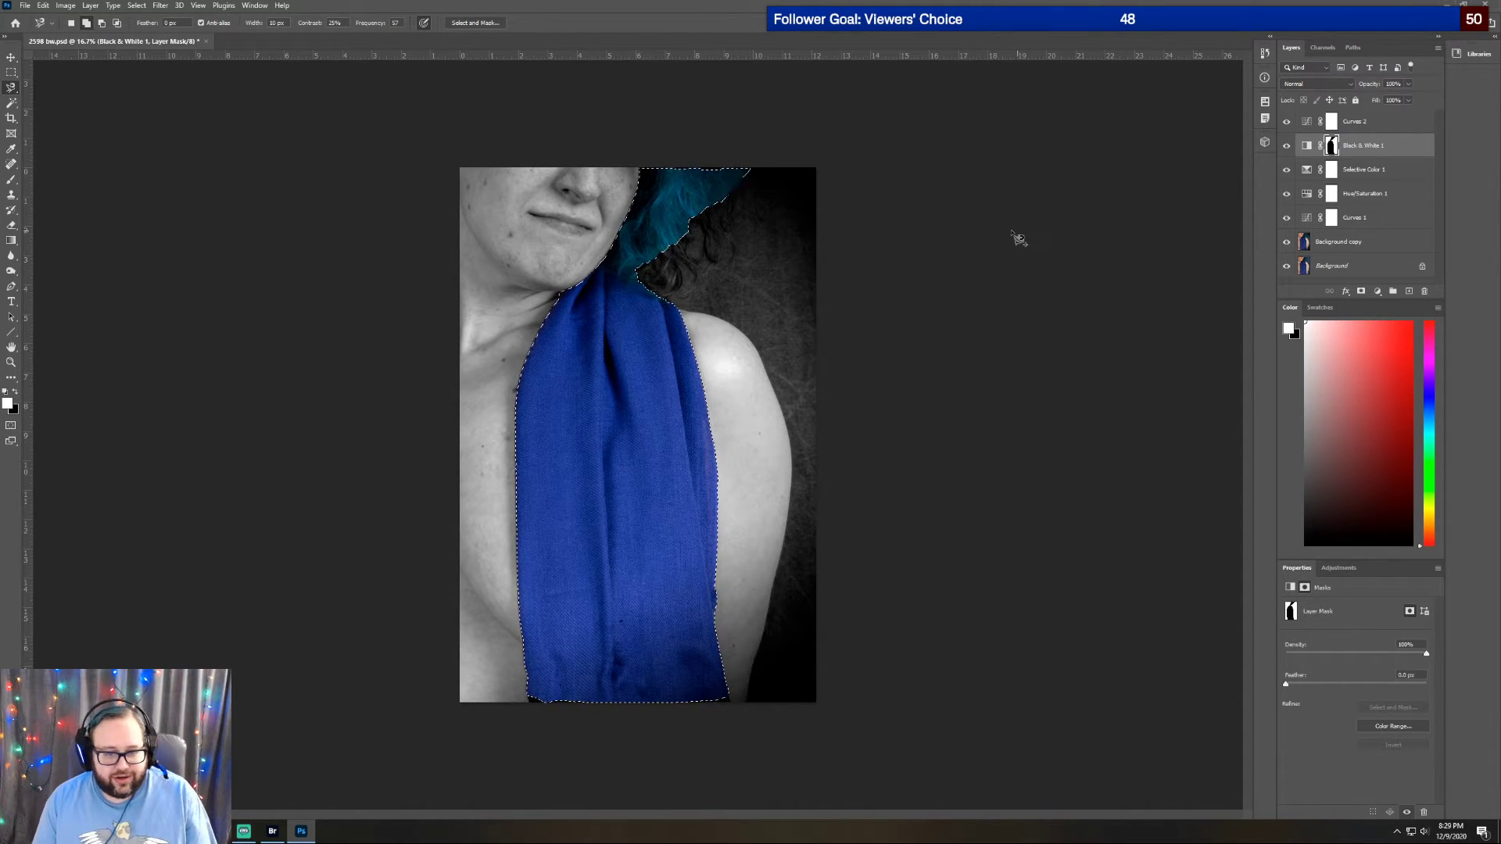
click(11, 72)
click(134, 102)
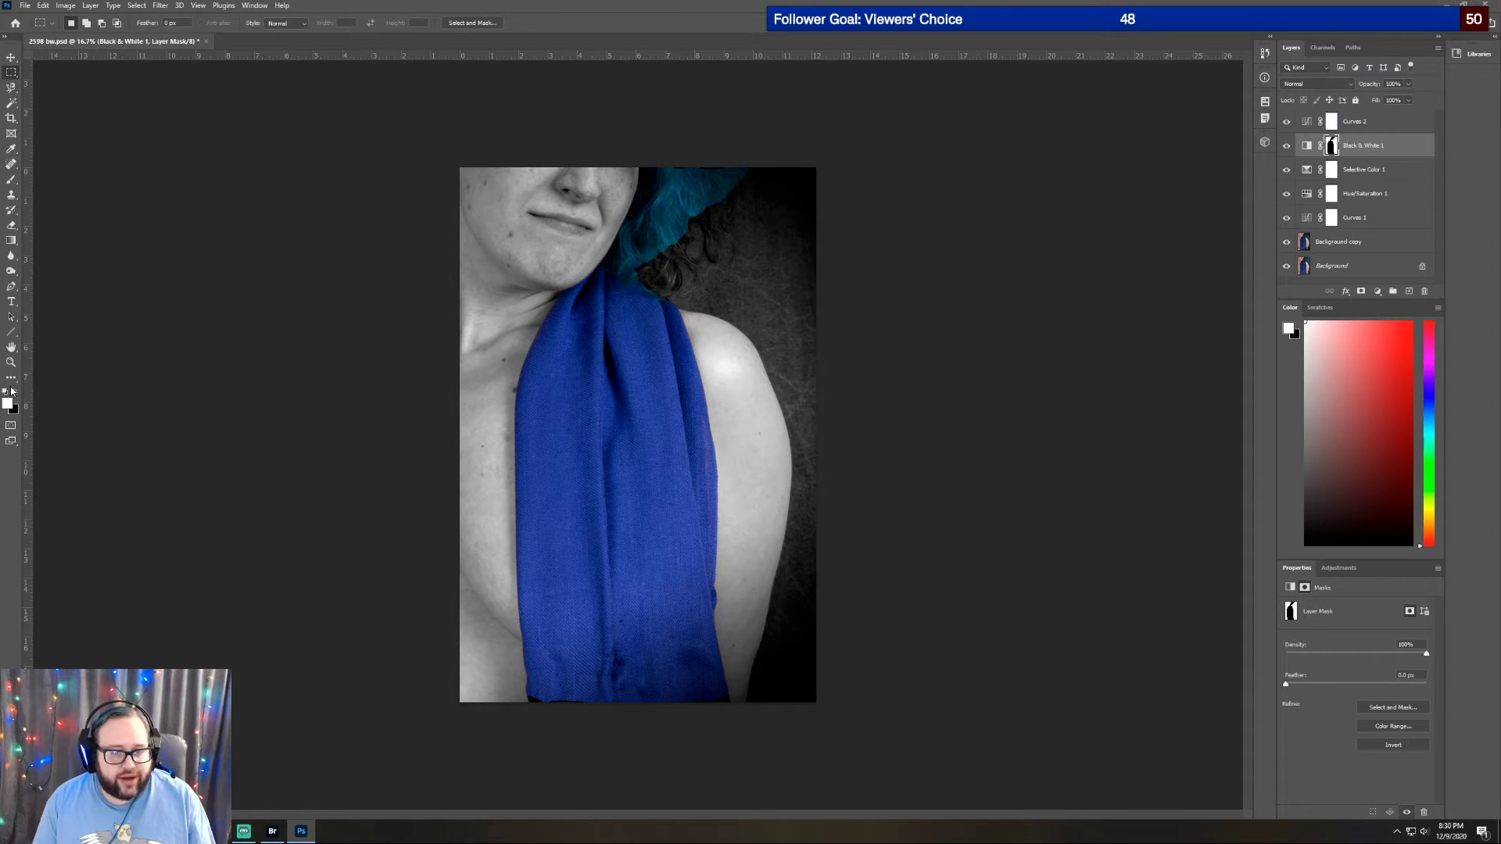
Erase the Black & White 1 mask along the scarf's lower edge with a soft eraser of about 129 px to restore its blue color
click(14, 228)
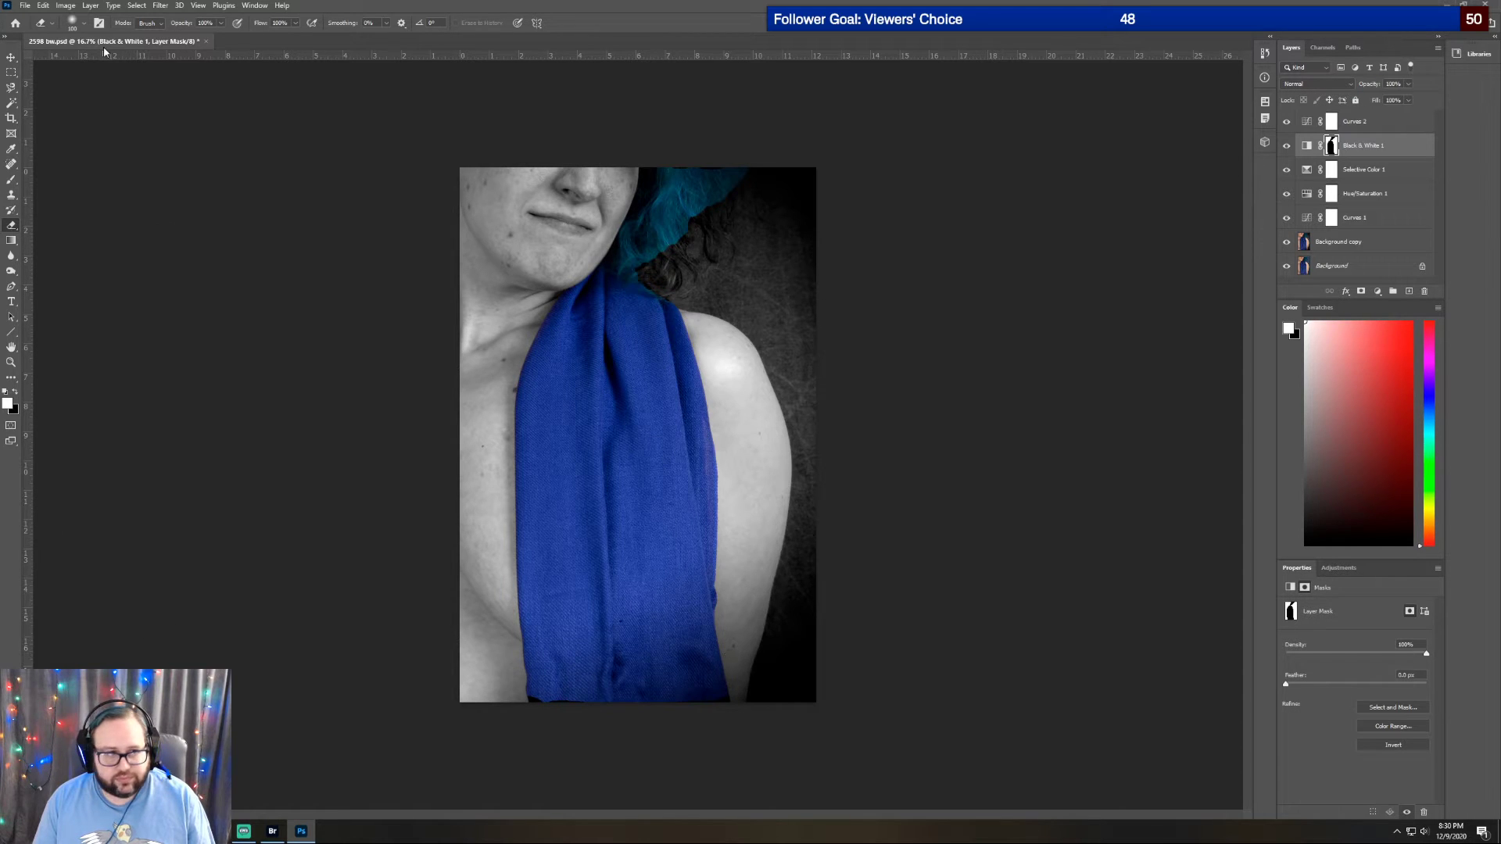
click(11, 362)
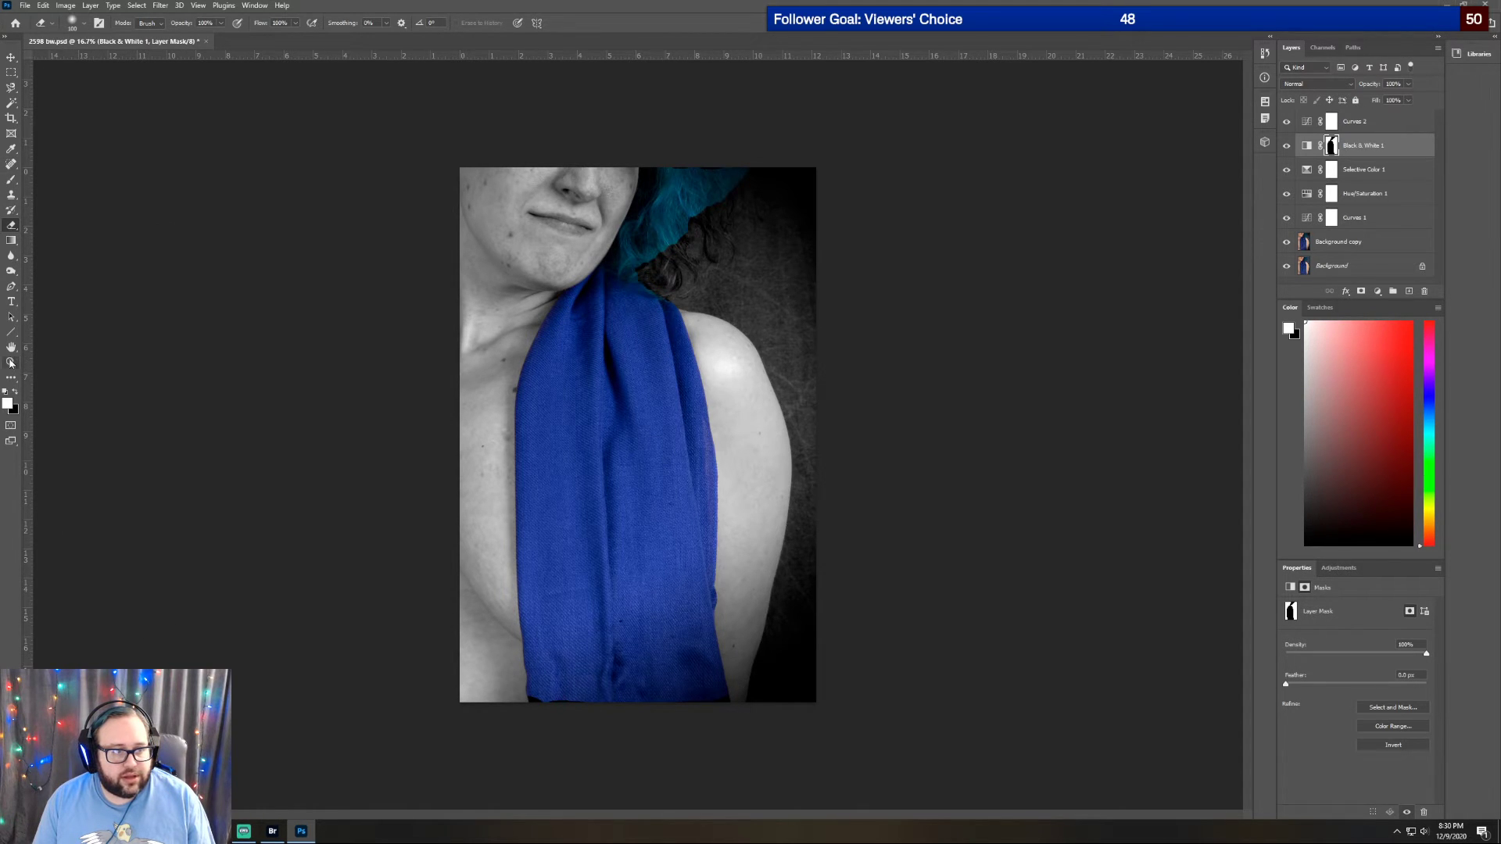
click(595, 654)
click(595, 653)
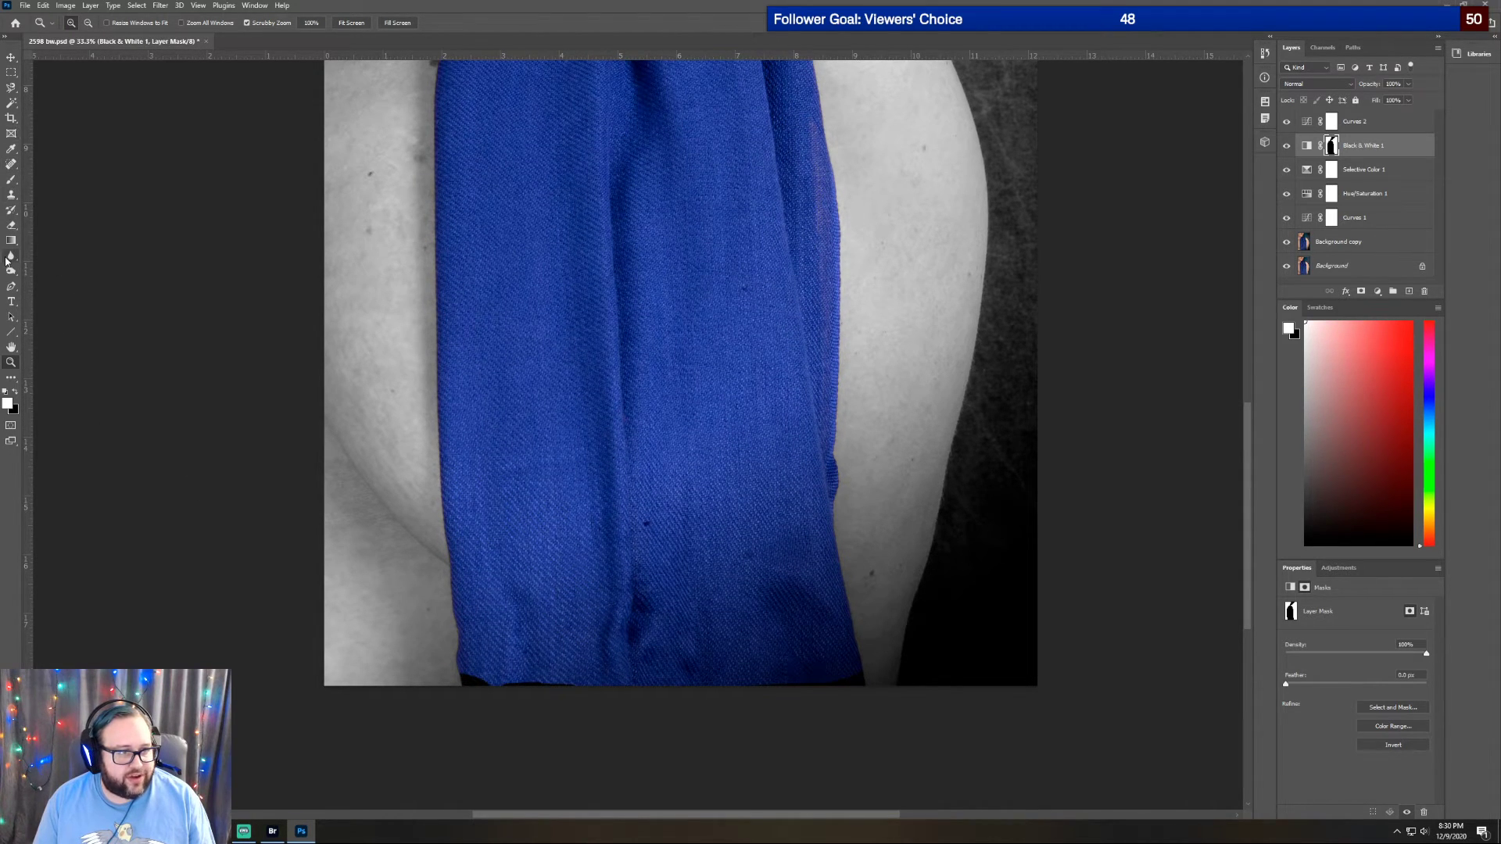
click(10, 227)
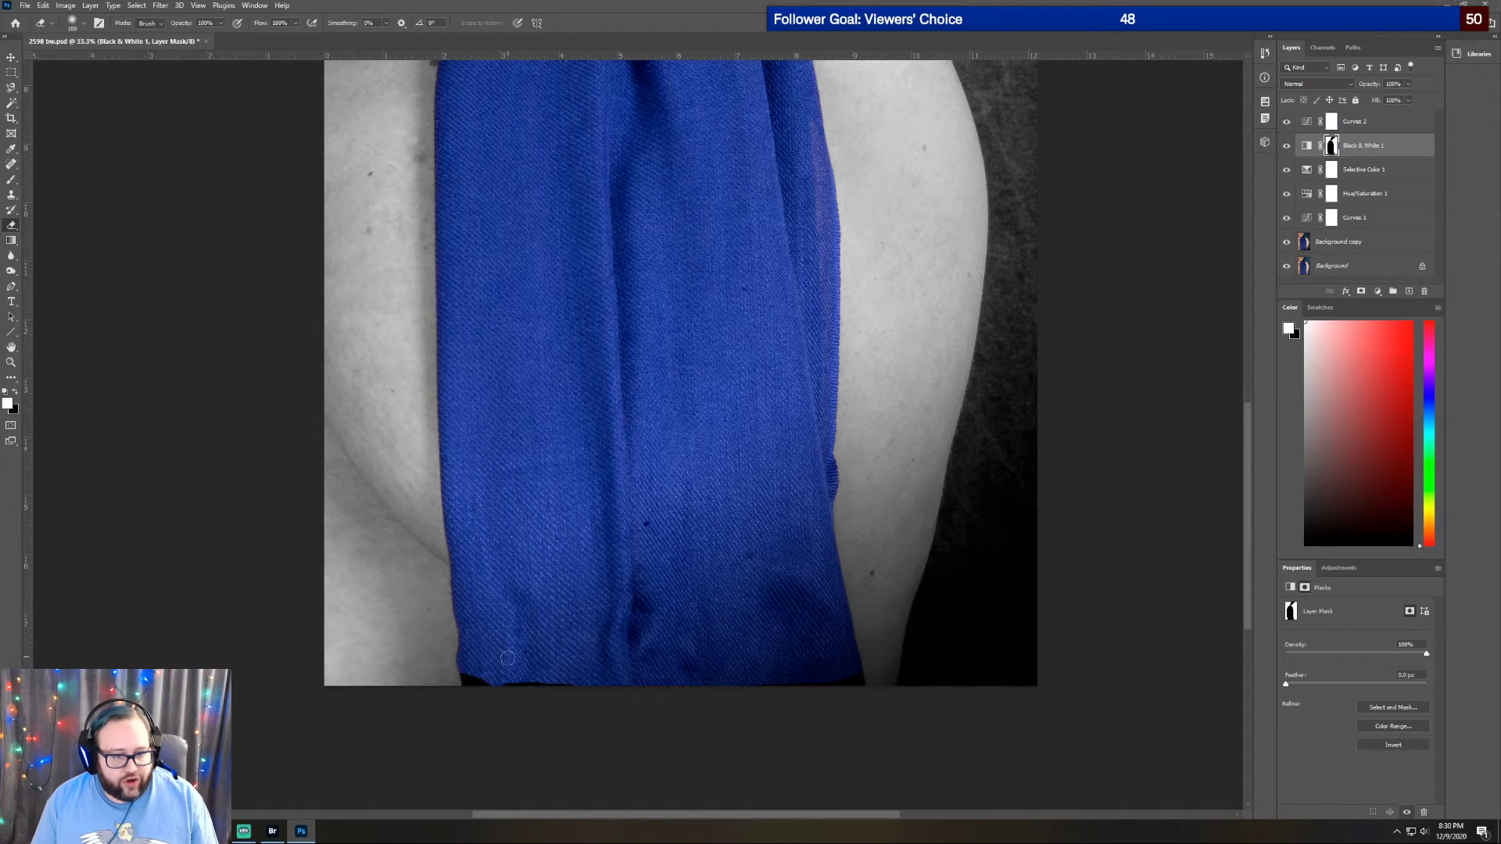
click(85, 24)
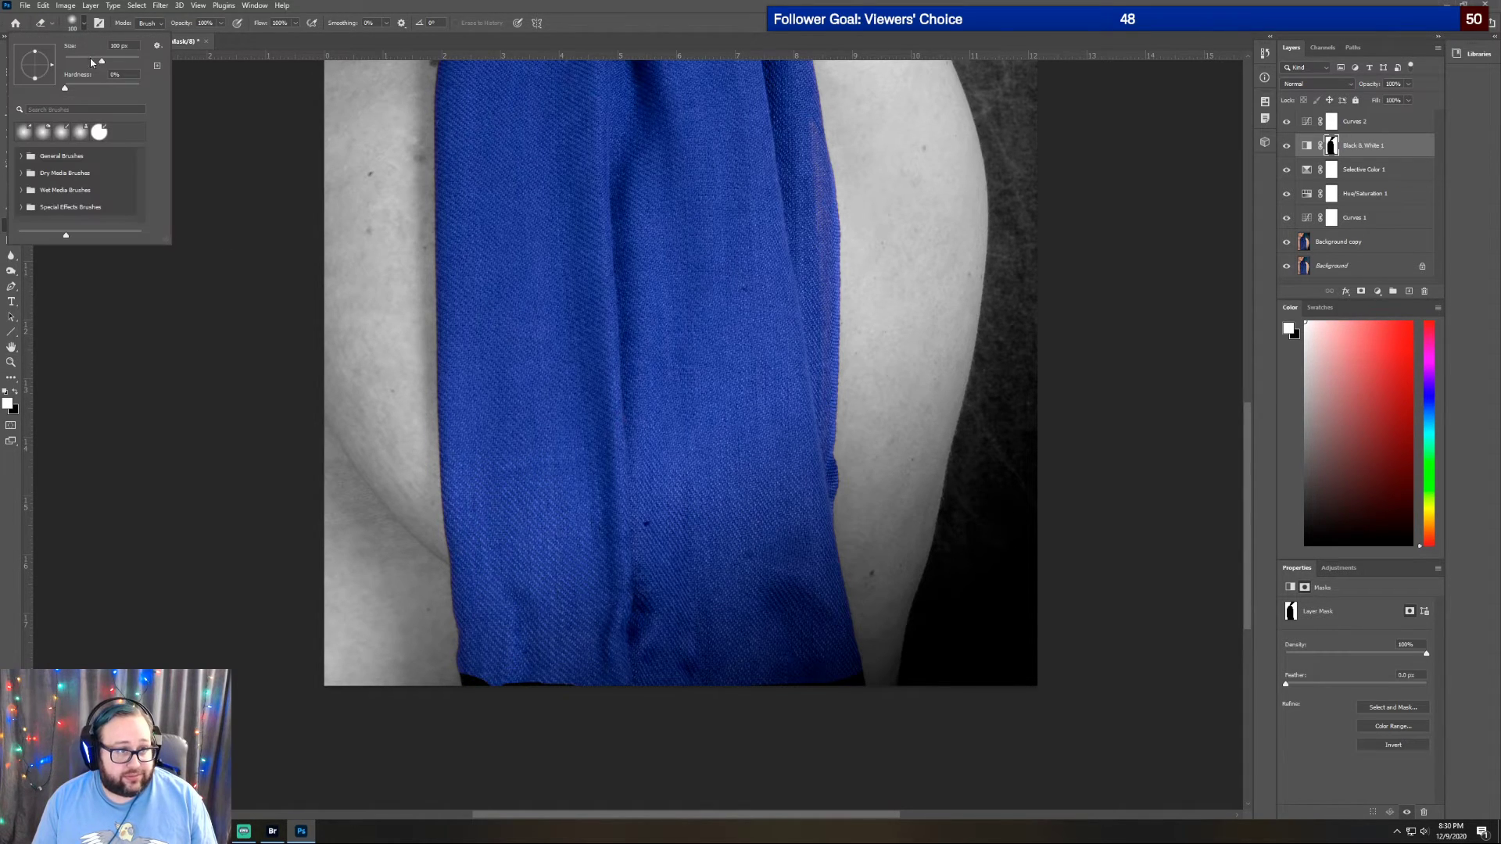
drag(113, 58, 110, 62)
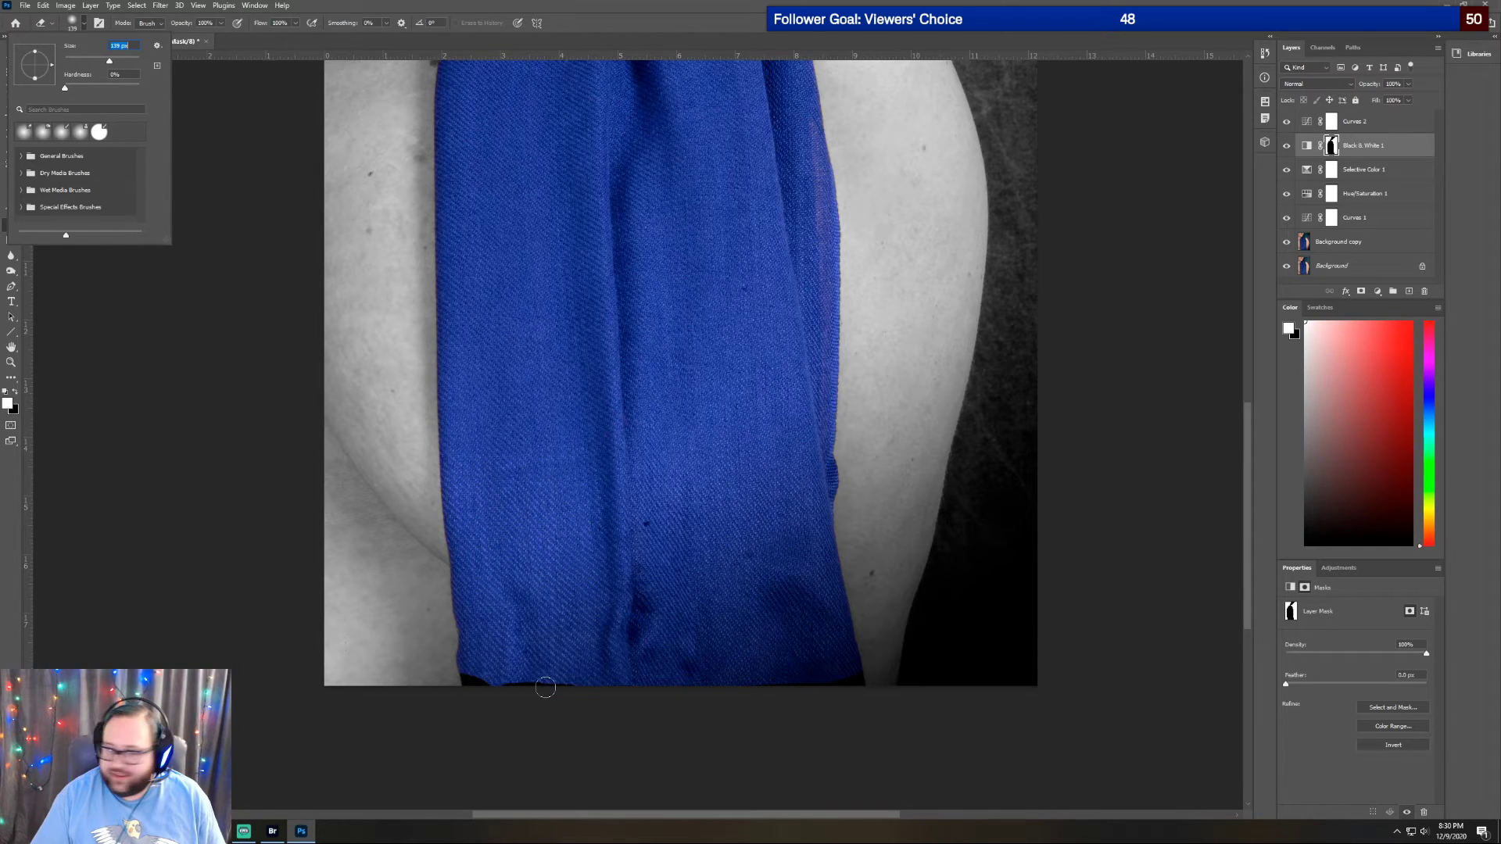
drag(546, 686, 854, 681)
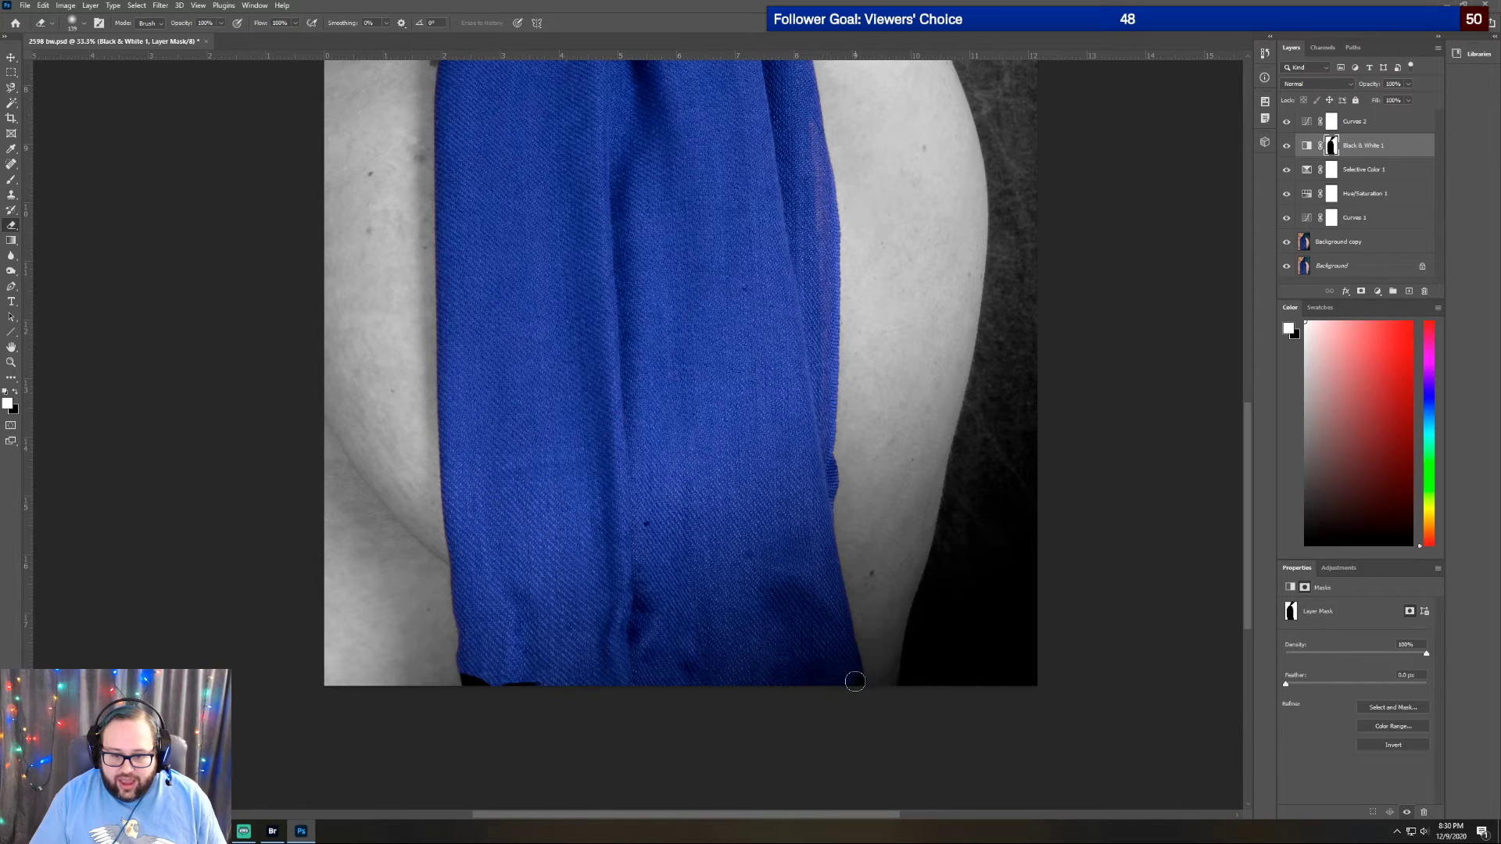
drag(526, 686, 469, 675)
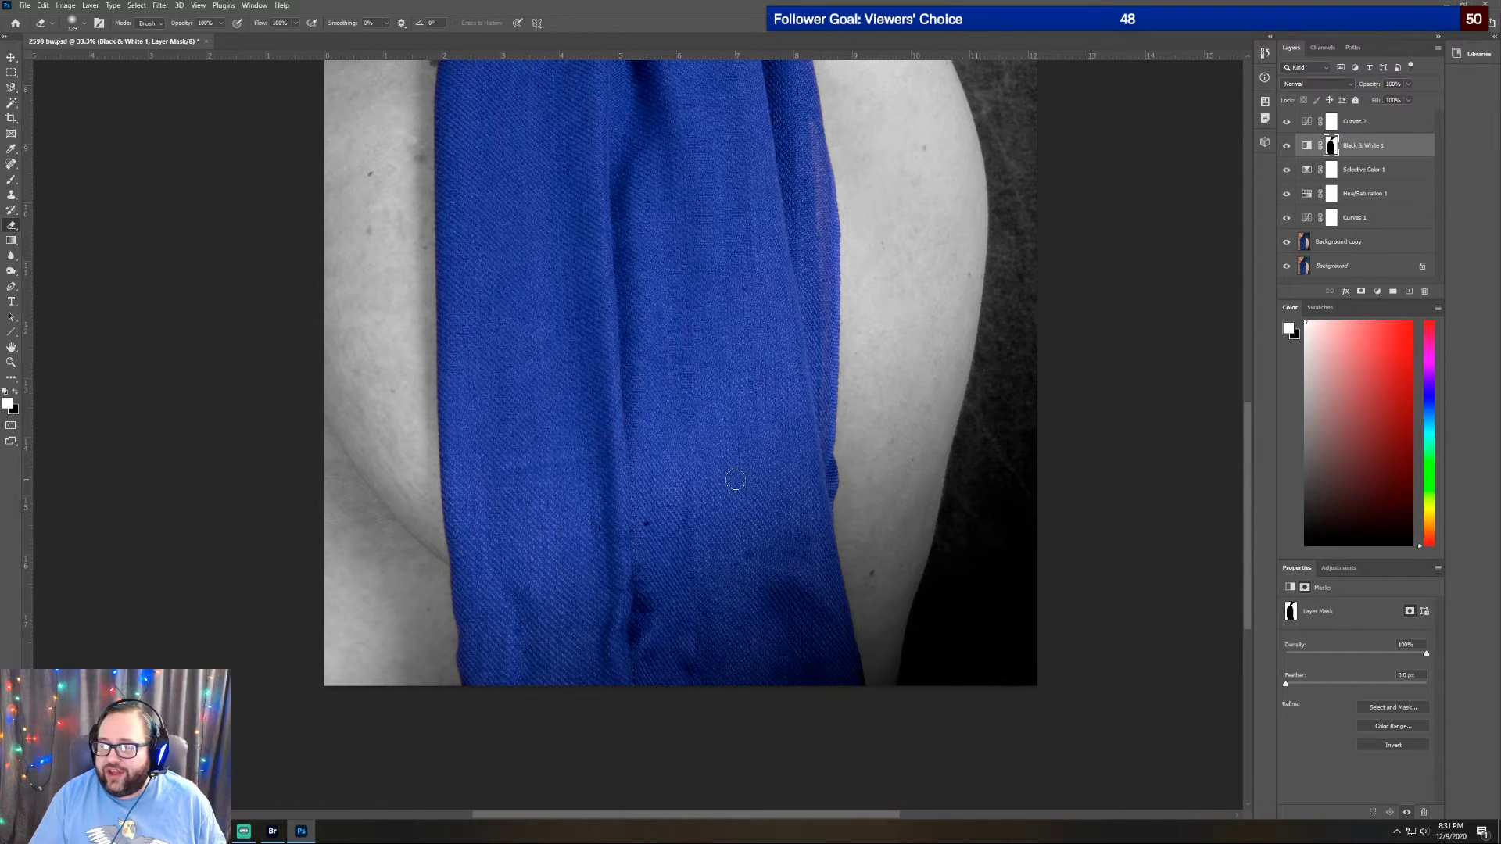
Erase the Black & White 1 mask over the gray curls beside the neck and along the hair's outer edge to restore their teal color
scroll(611, 632, up, 5)
scroll(610, 632, up, 10)
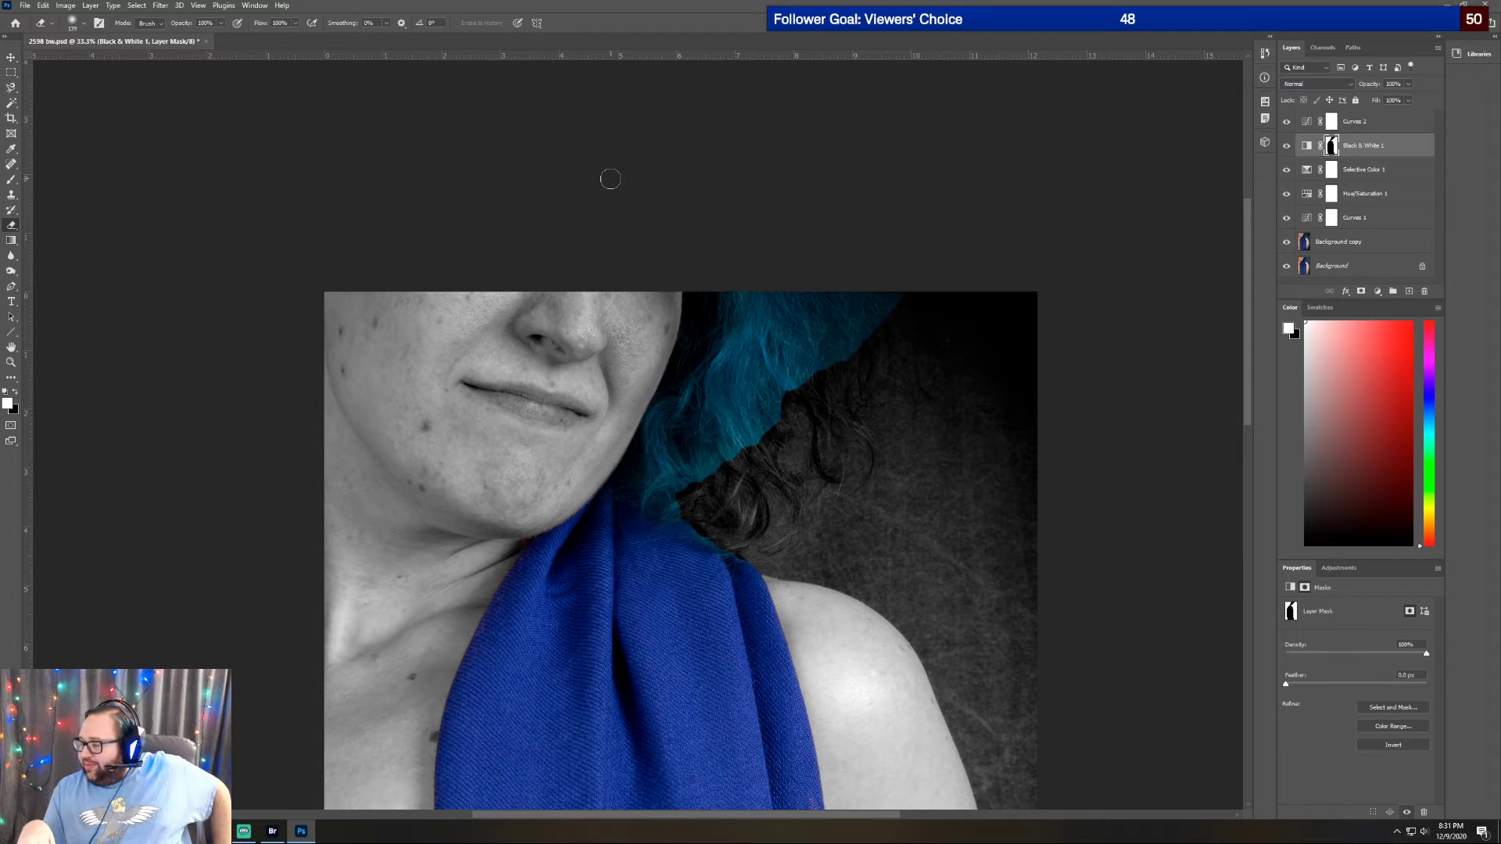
scroll(611, 179, down, 3)
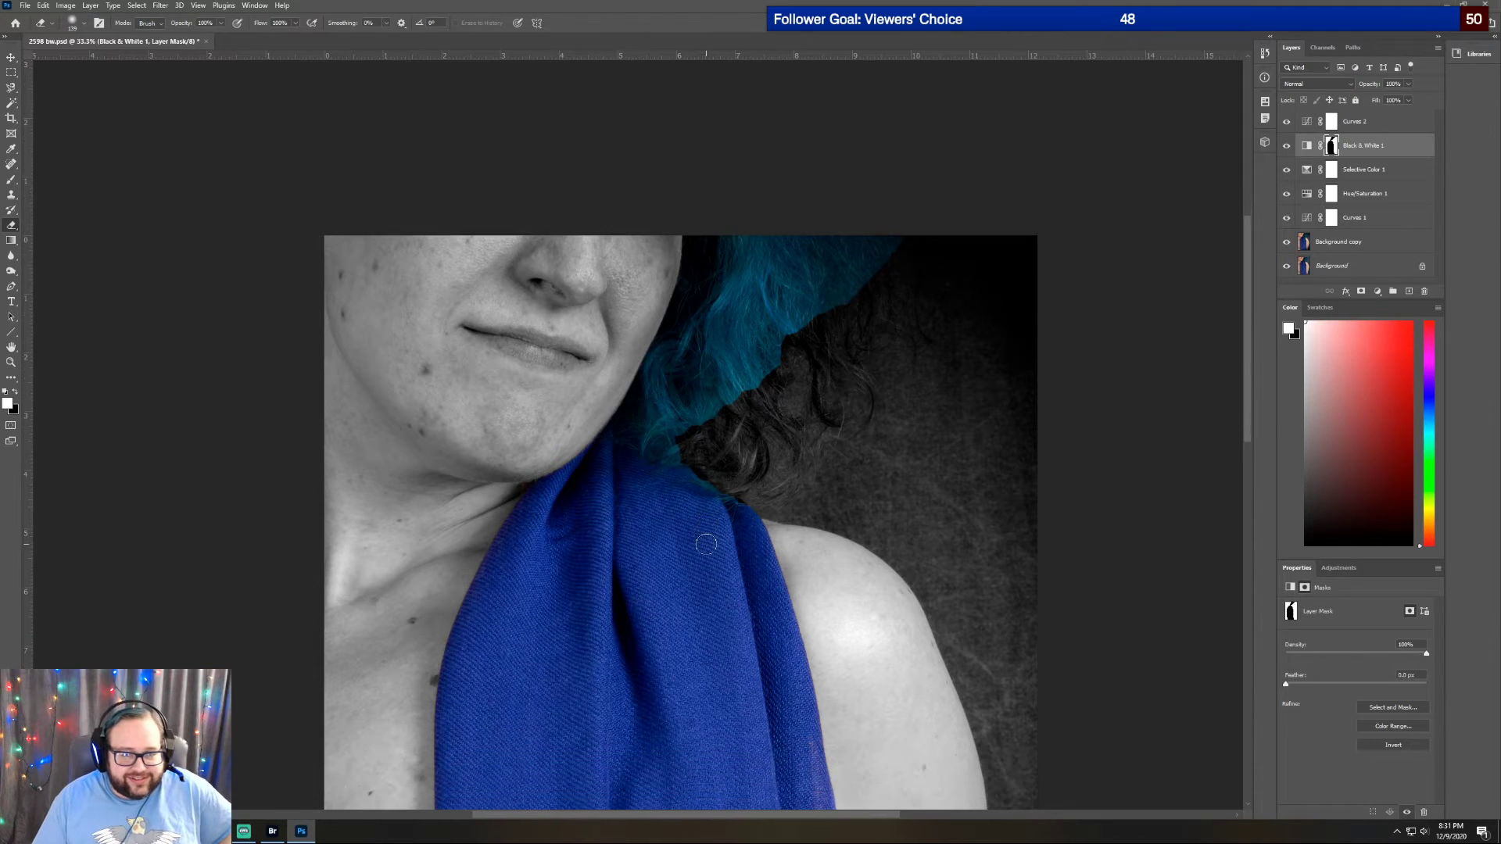
click(75, 23)
key(Escape)
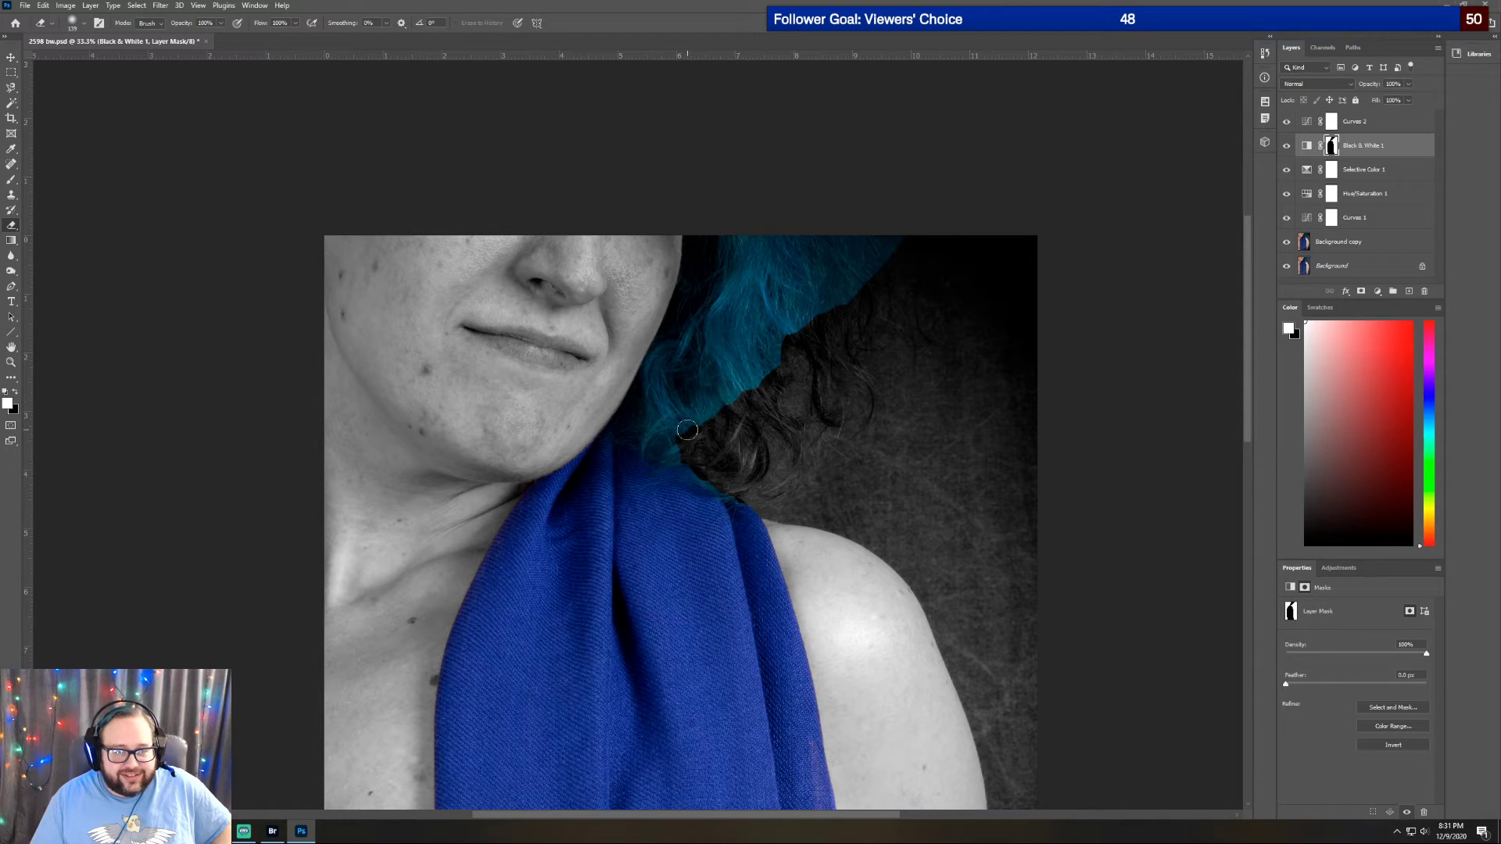
drag(687, 432, 701, 476)
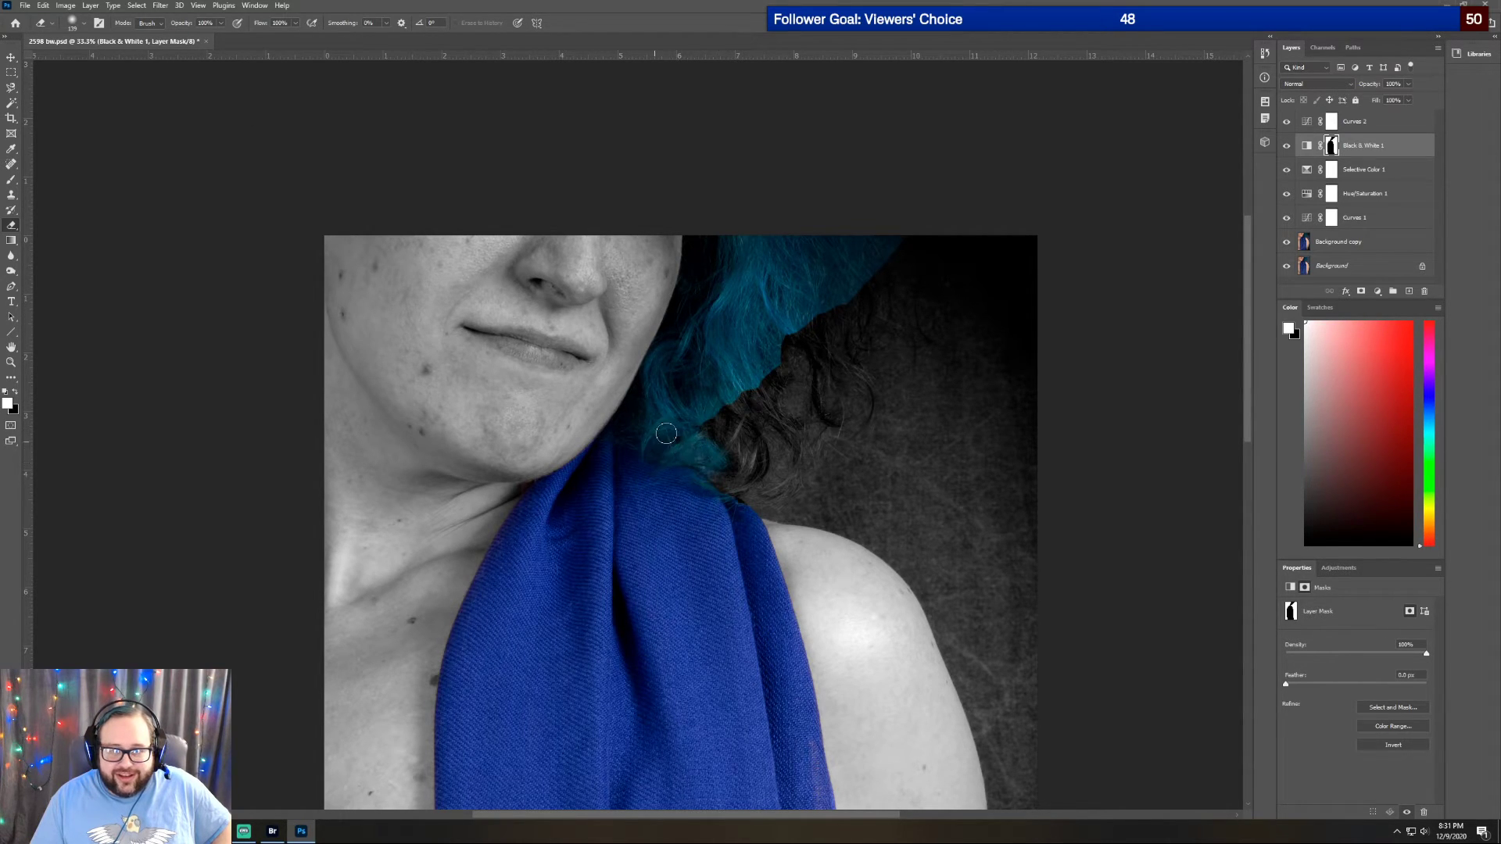
mouse_move(878, 250)
mouse_down()
mouse_move(743, 389)
mouse_move(694, 416)
mouse_move(685, 439)
mouse_move(728, 411)
mouse_move(746, 430)
mouse_move(755, 467)
mouse_move(714, 486)
mouse_move(720, 418)
mouse_move(771, 356)
mouse_move(761, 385)
mouse_move(793, 457)
mouse_move(774, 387)
mouse_move(783, 336)
mouse_move(860, 286)
mouse_move(841, 302)
mouse_up()
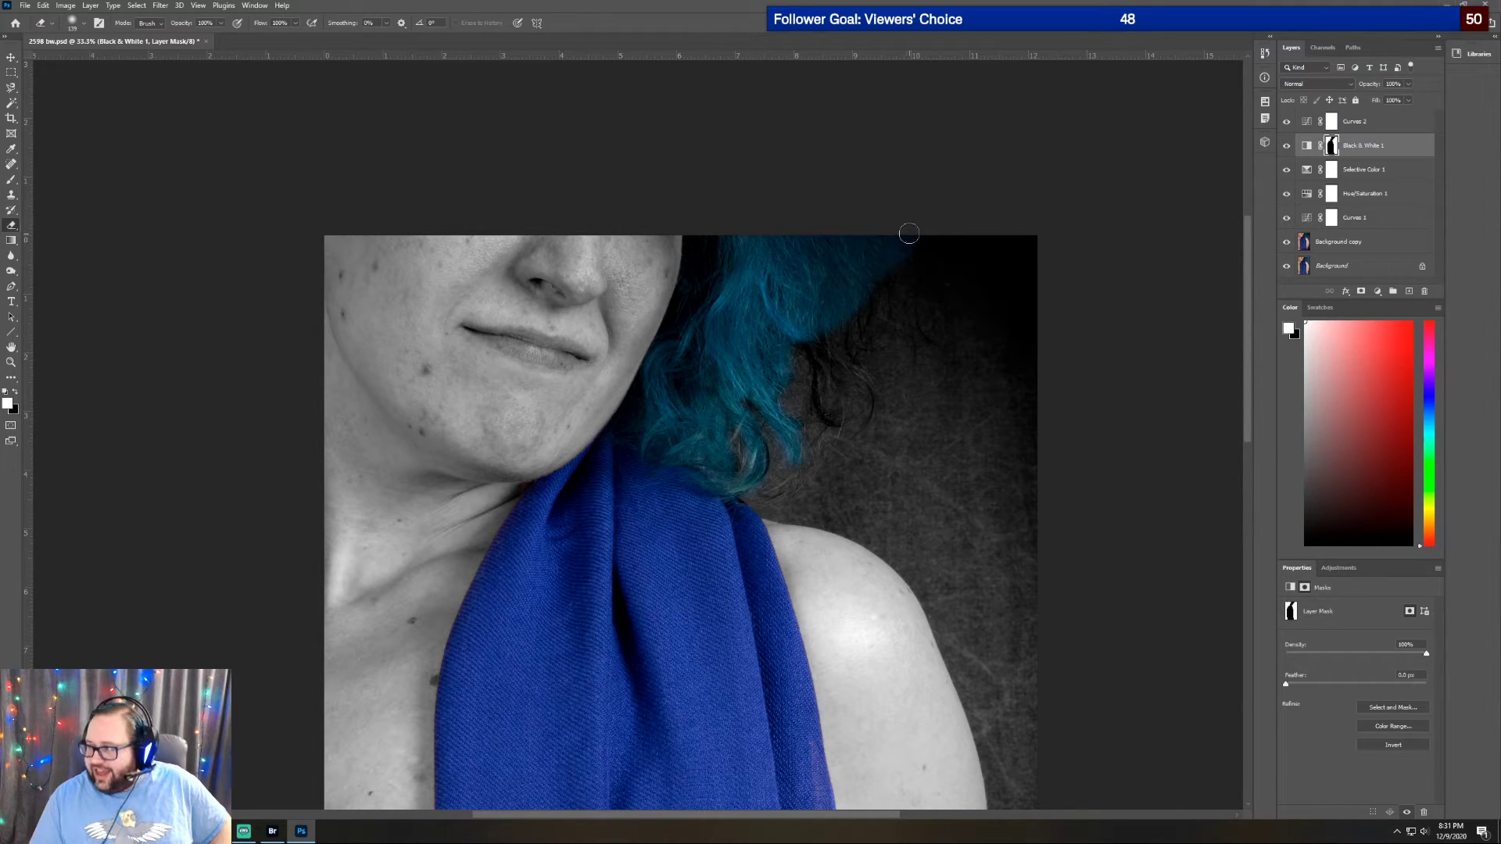
mouse_move(801, 344)
mouse_down()
mouse_move(853, 371)
mouse_move(833, 338)
mouse_move(879, 286)
mouse_move(862, 340)
mouse_up()
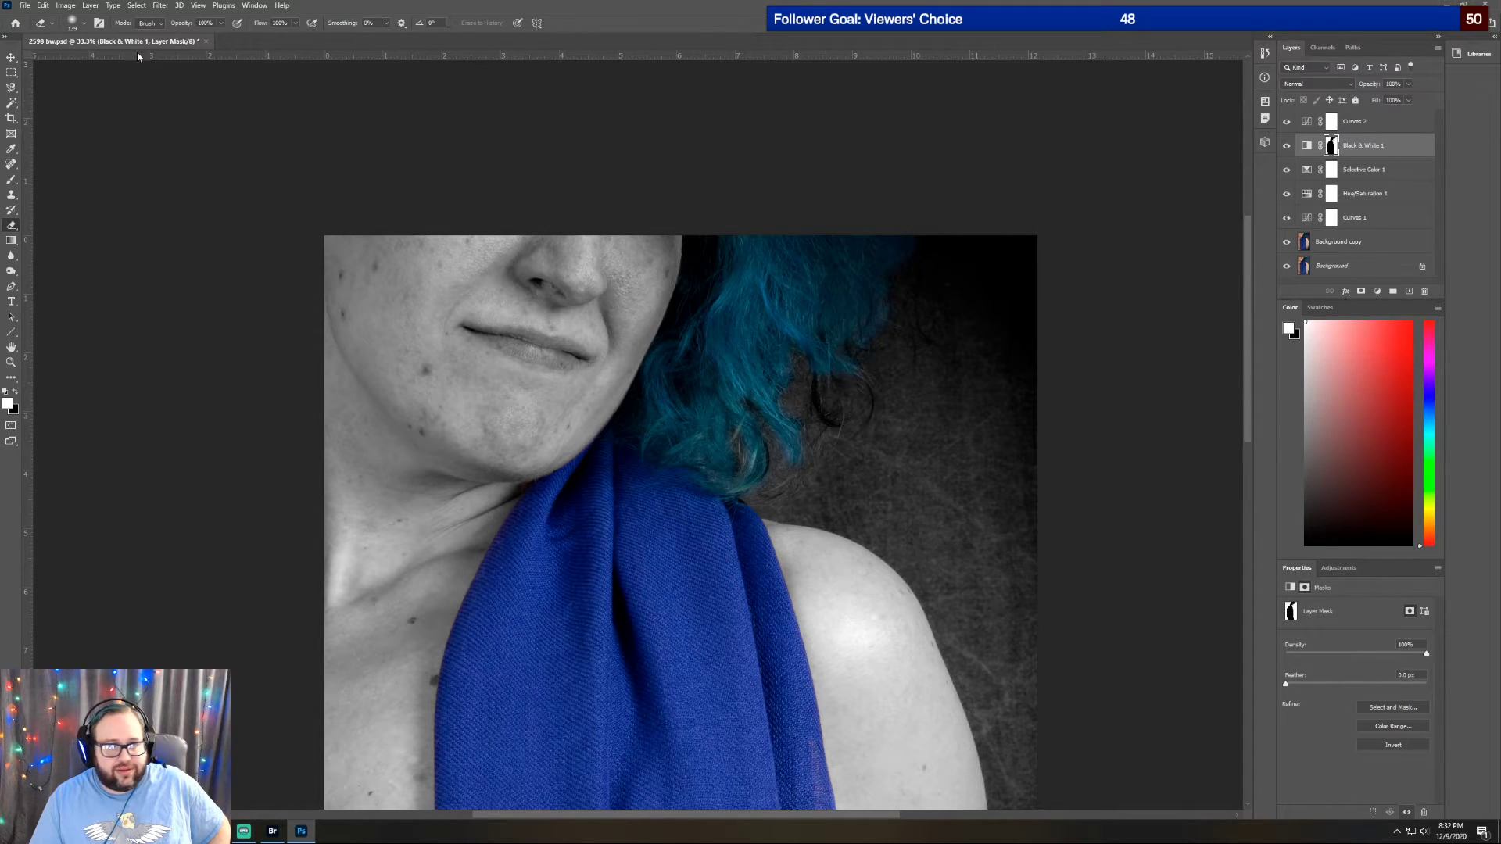
Set the eraser size to 58 px and erase the mask over the thin remaining curl at the hair's outer edge
click(78, 22)
text(58)
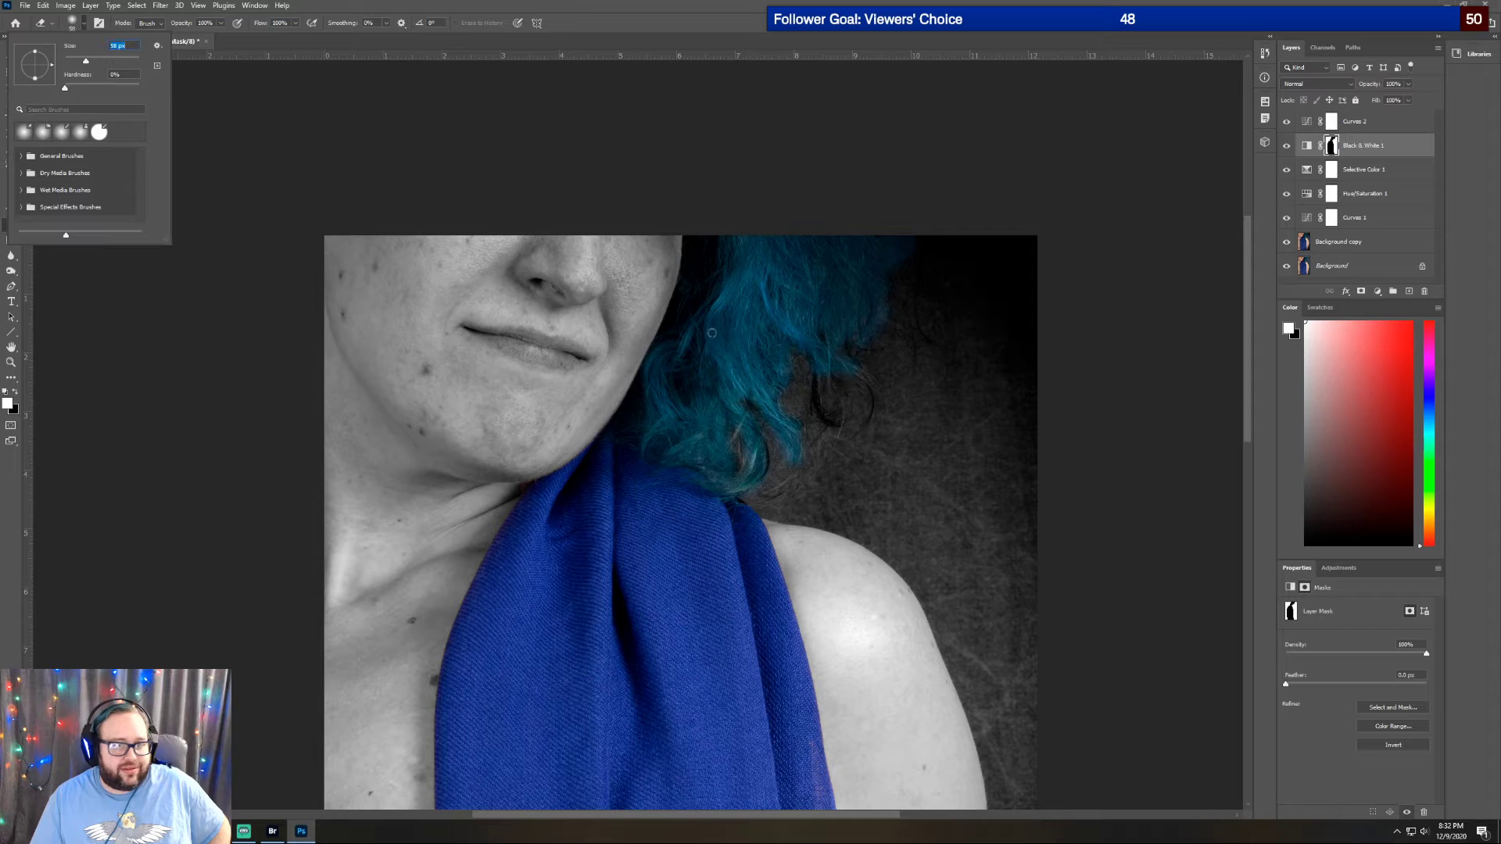
key(Return)
drag(814, 393, 834, 421)
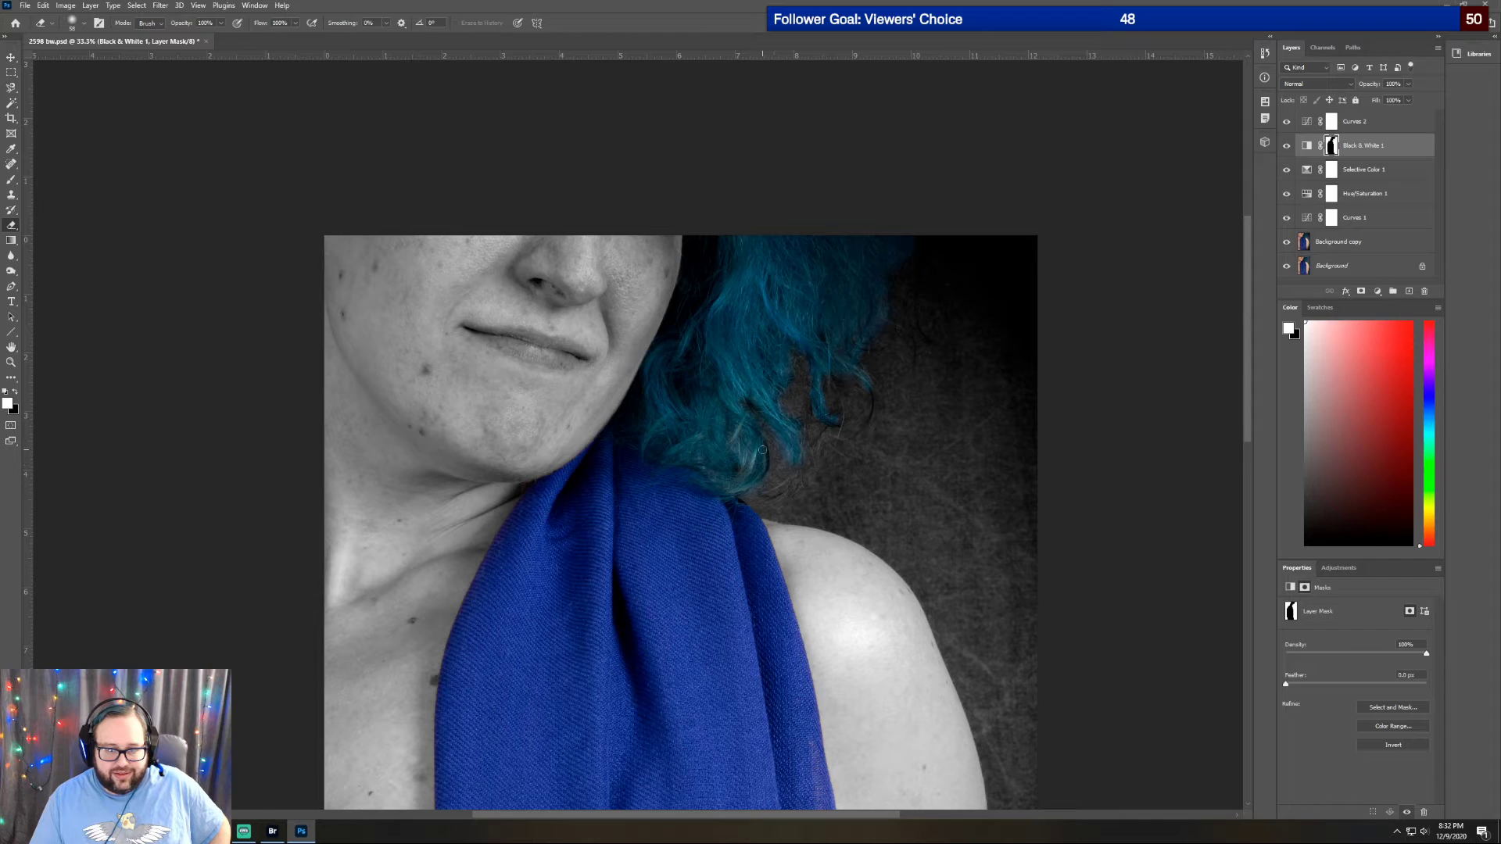
Save the masked portrait as a separate Photoshop file named 2598 selective color in the Stream folder
scroll(623, 524, down, 1)
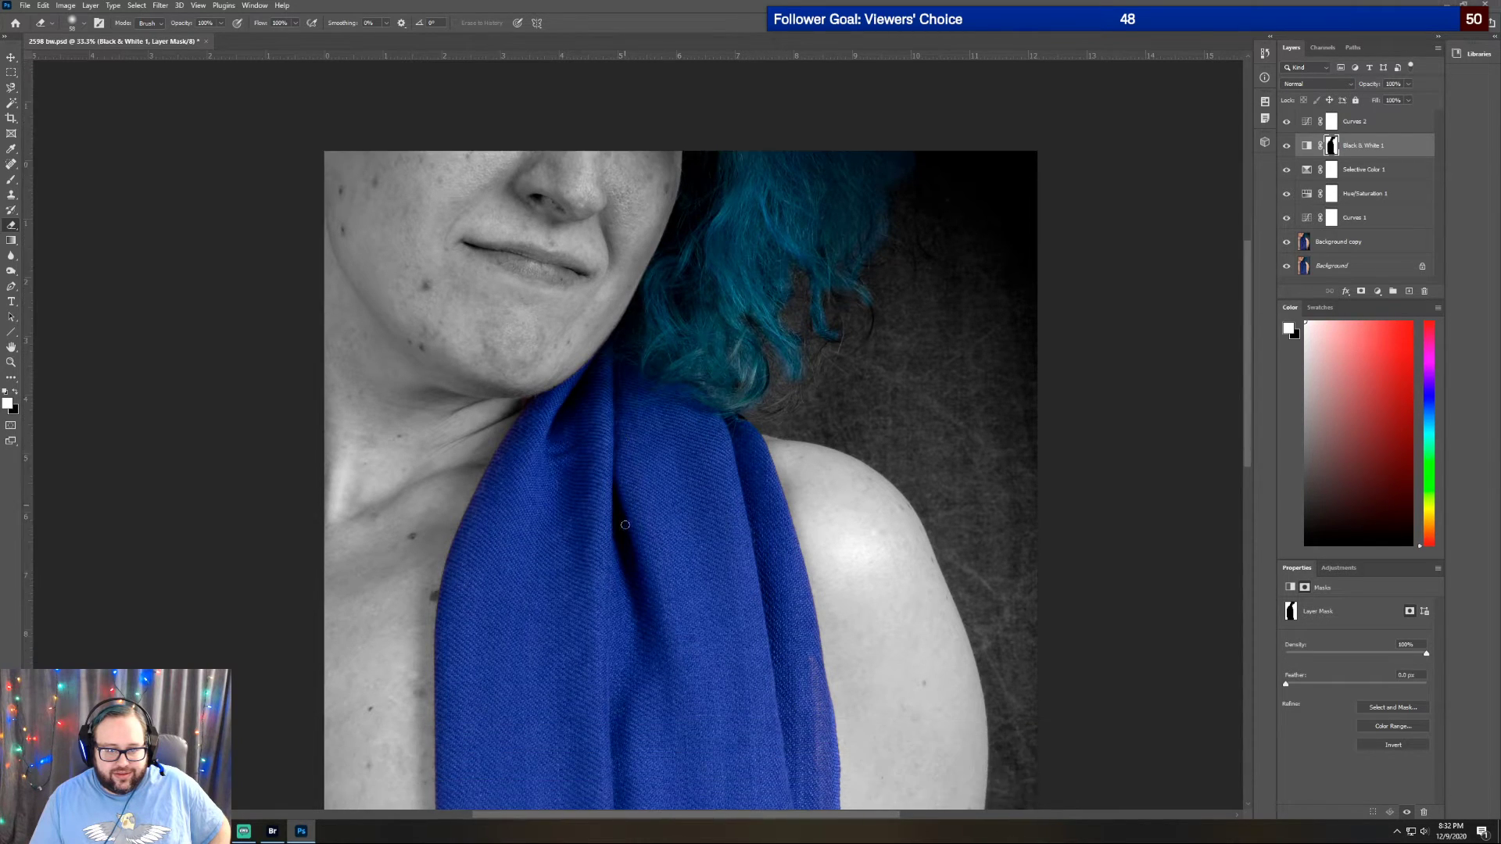
scroll(625, 525, down, 7)
scroll(640, 566, down, 1)
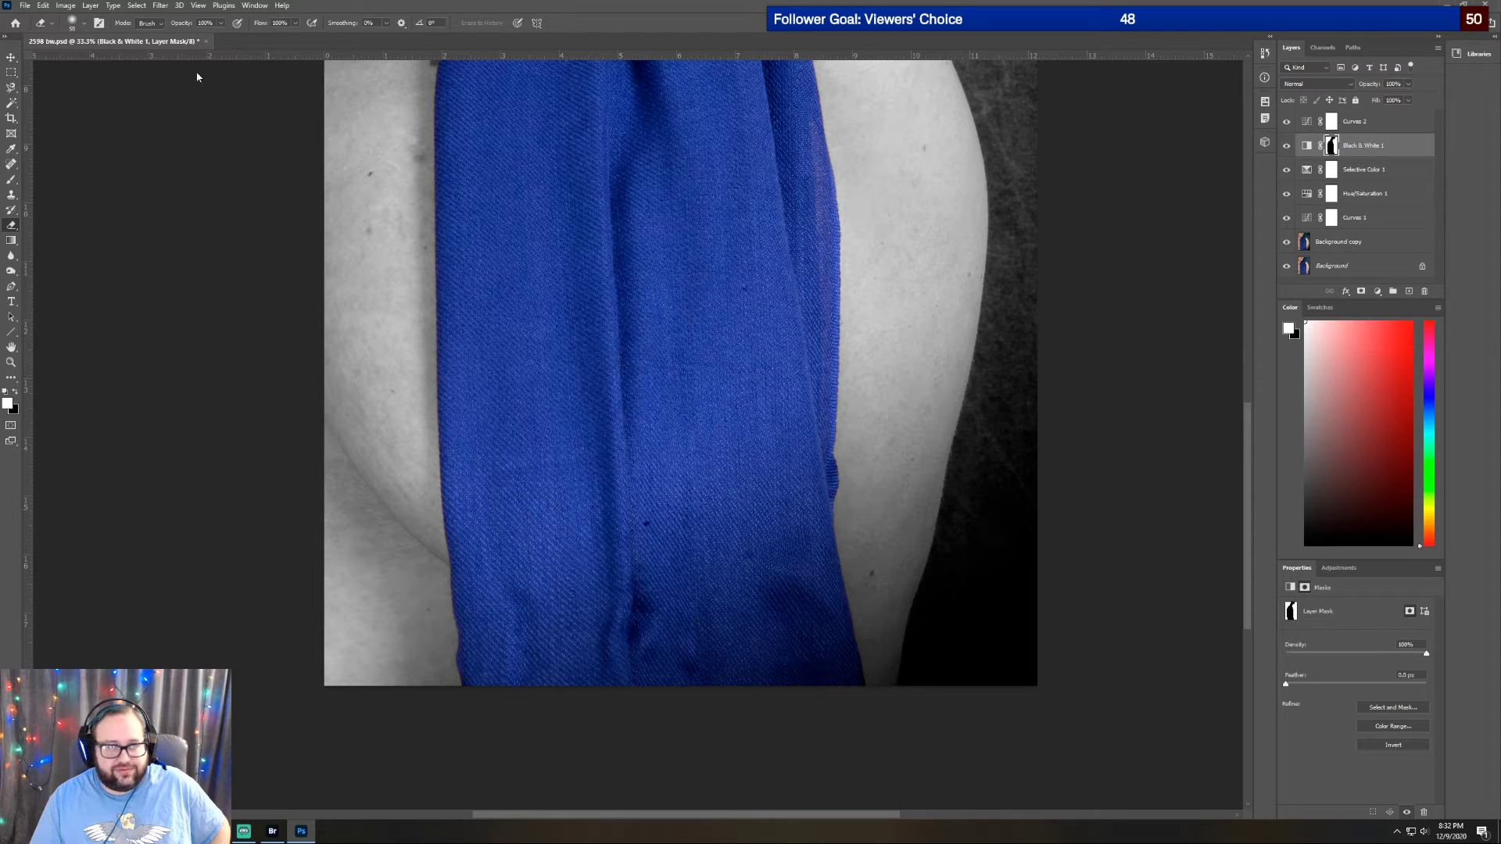
scroll(197, 66, up, 3)
key(z)
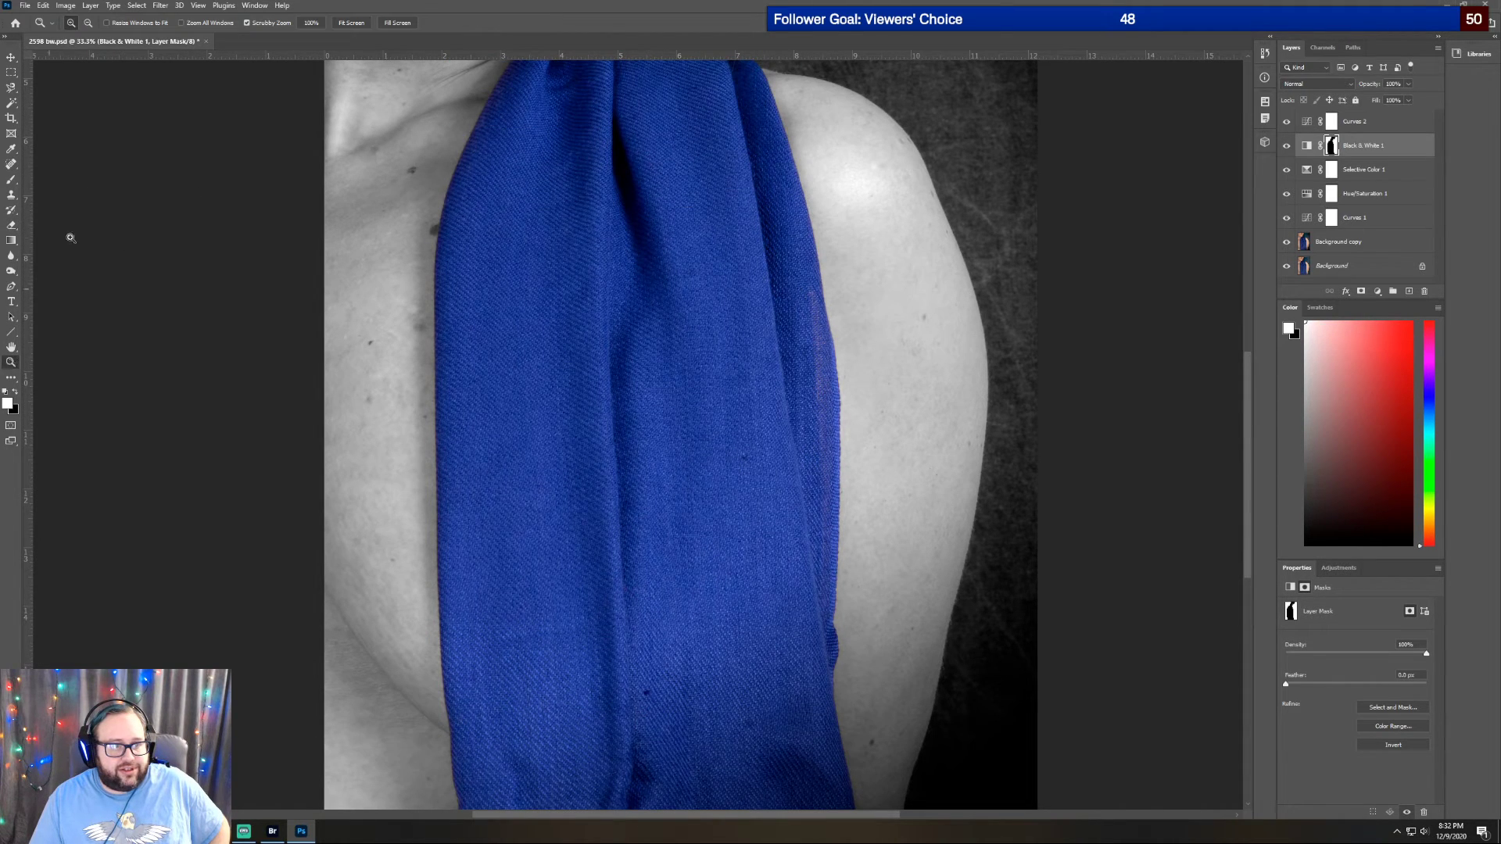
click(344, 22)
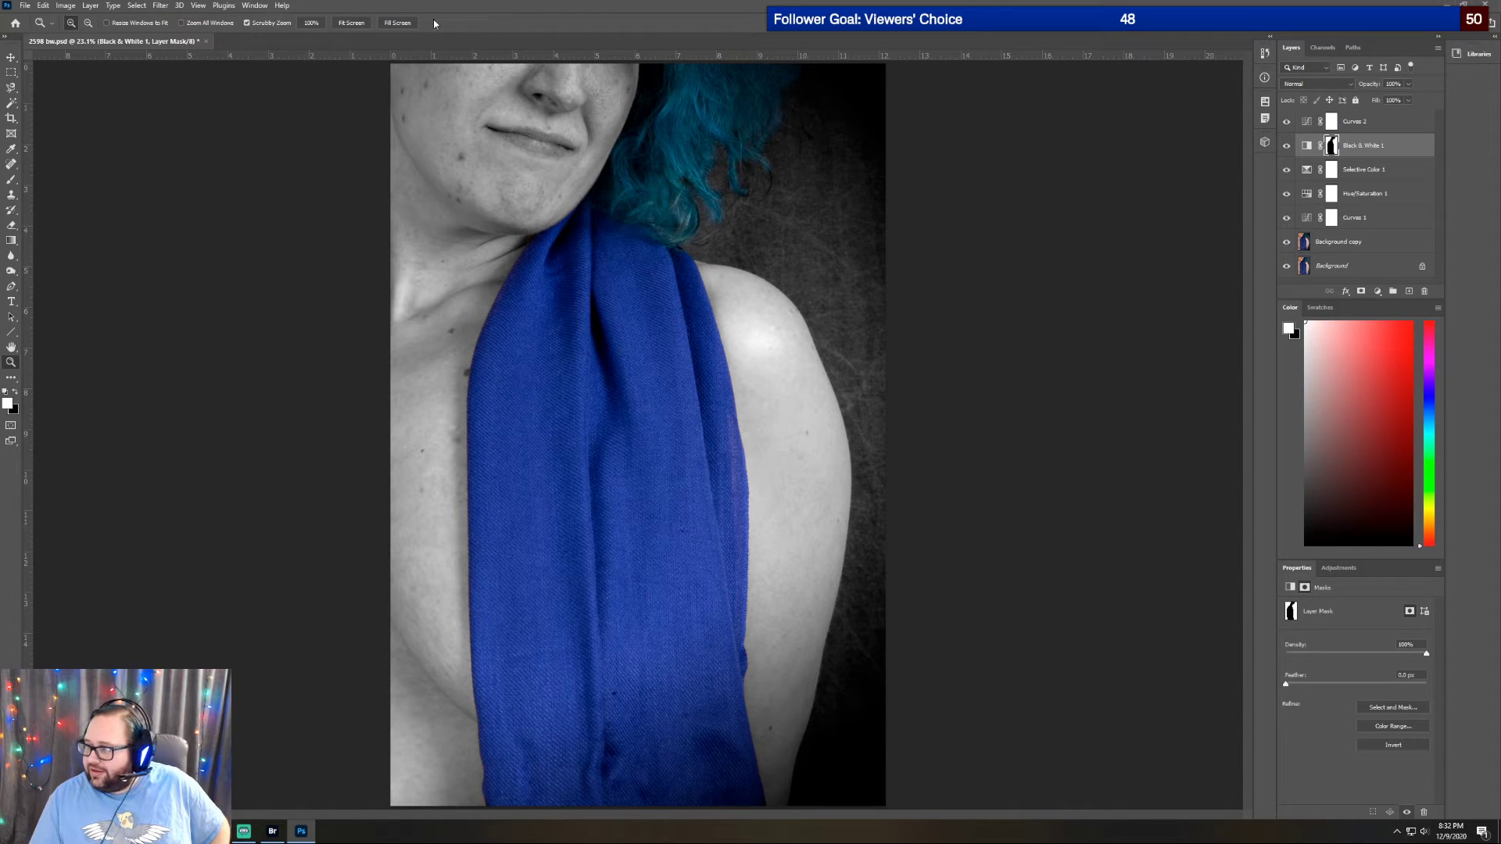
click(25, 6)
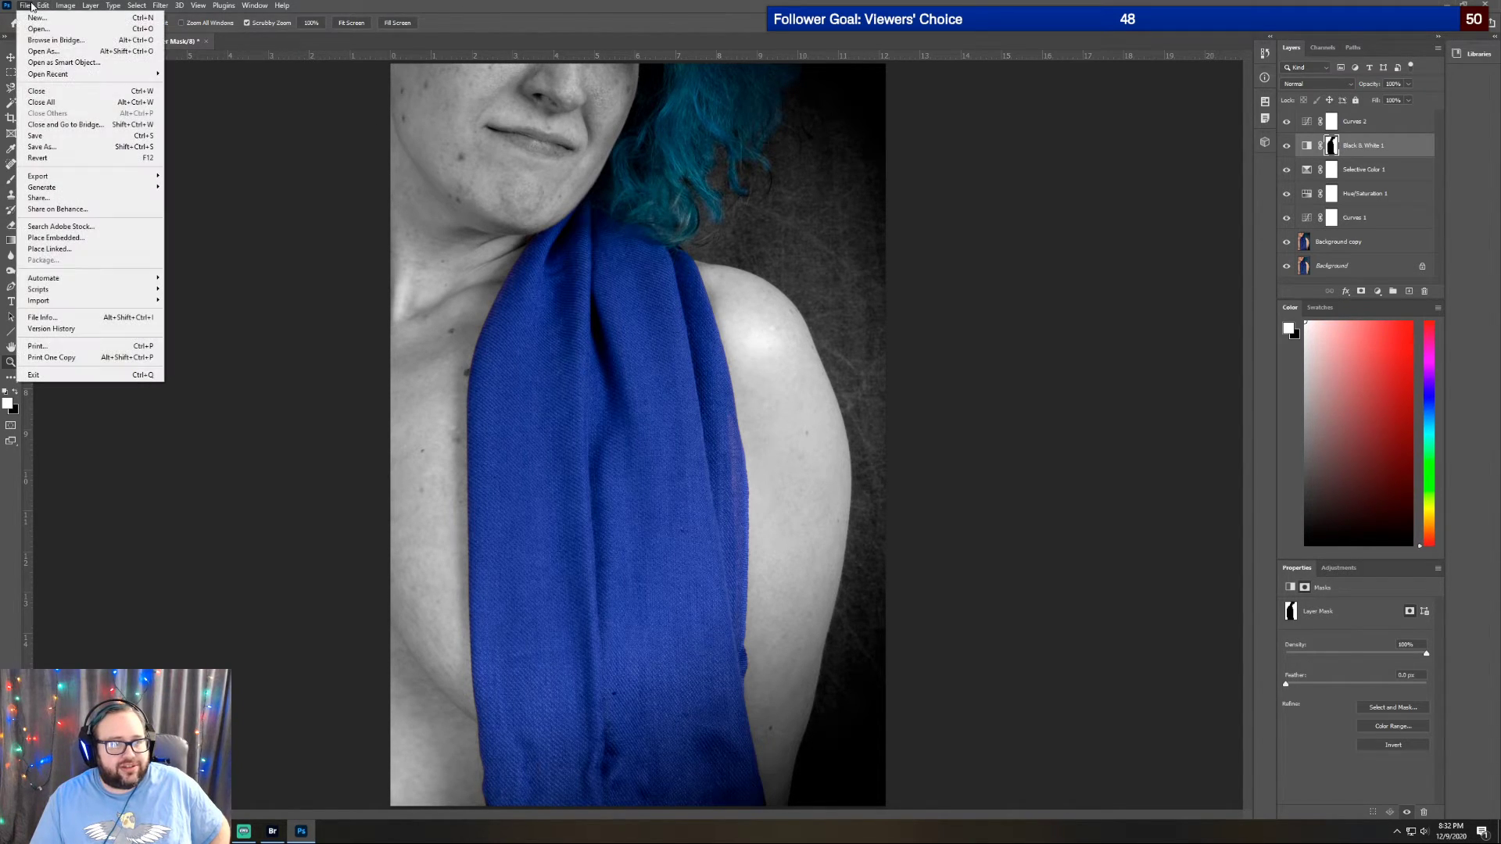
click(53, 147)
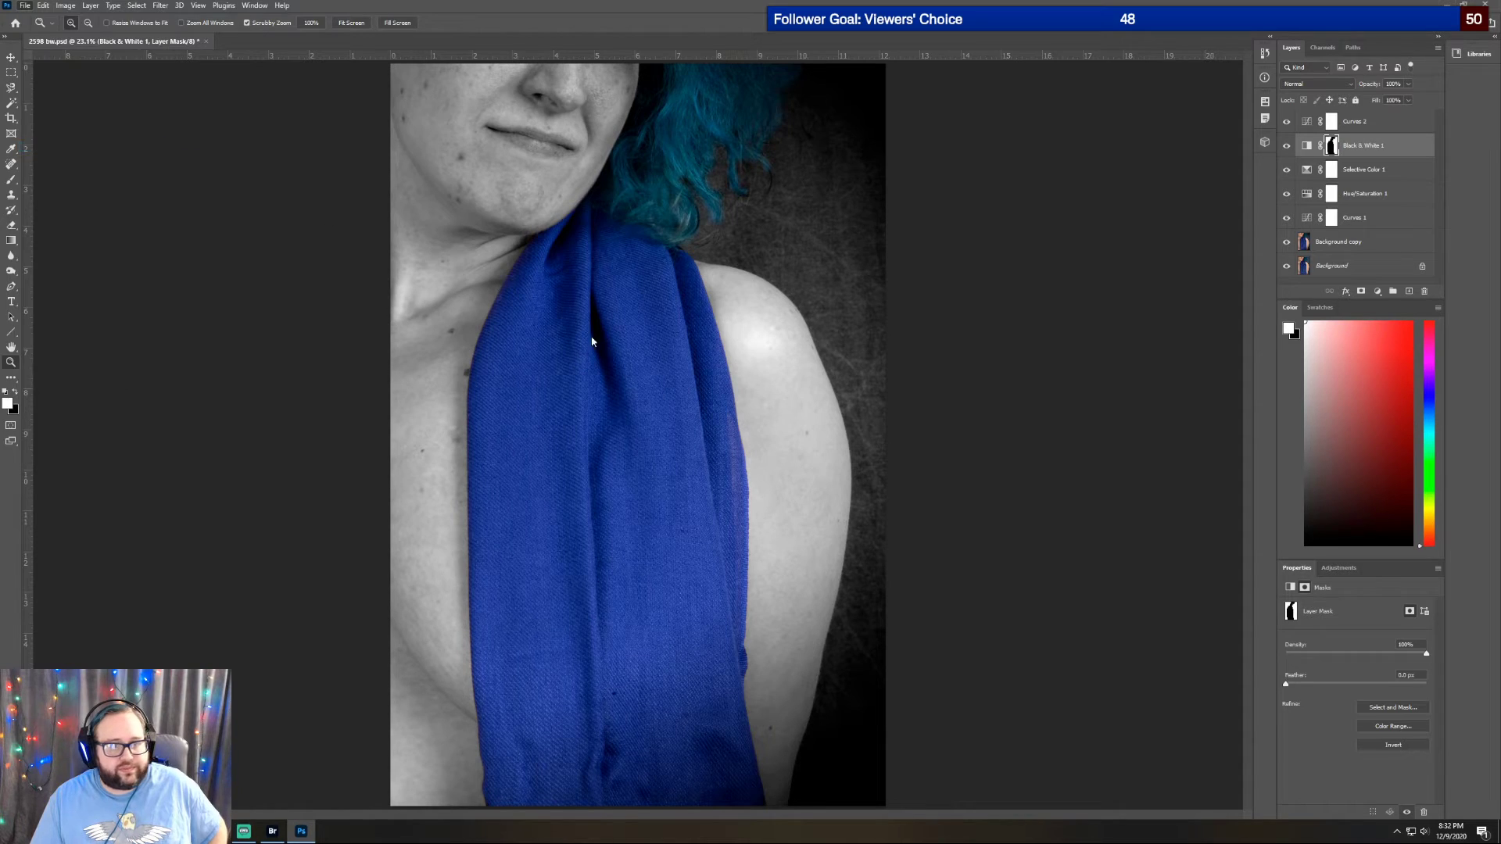
double_click(102, 361)
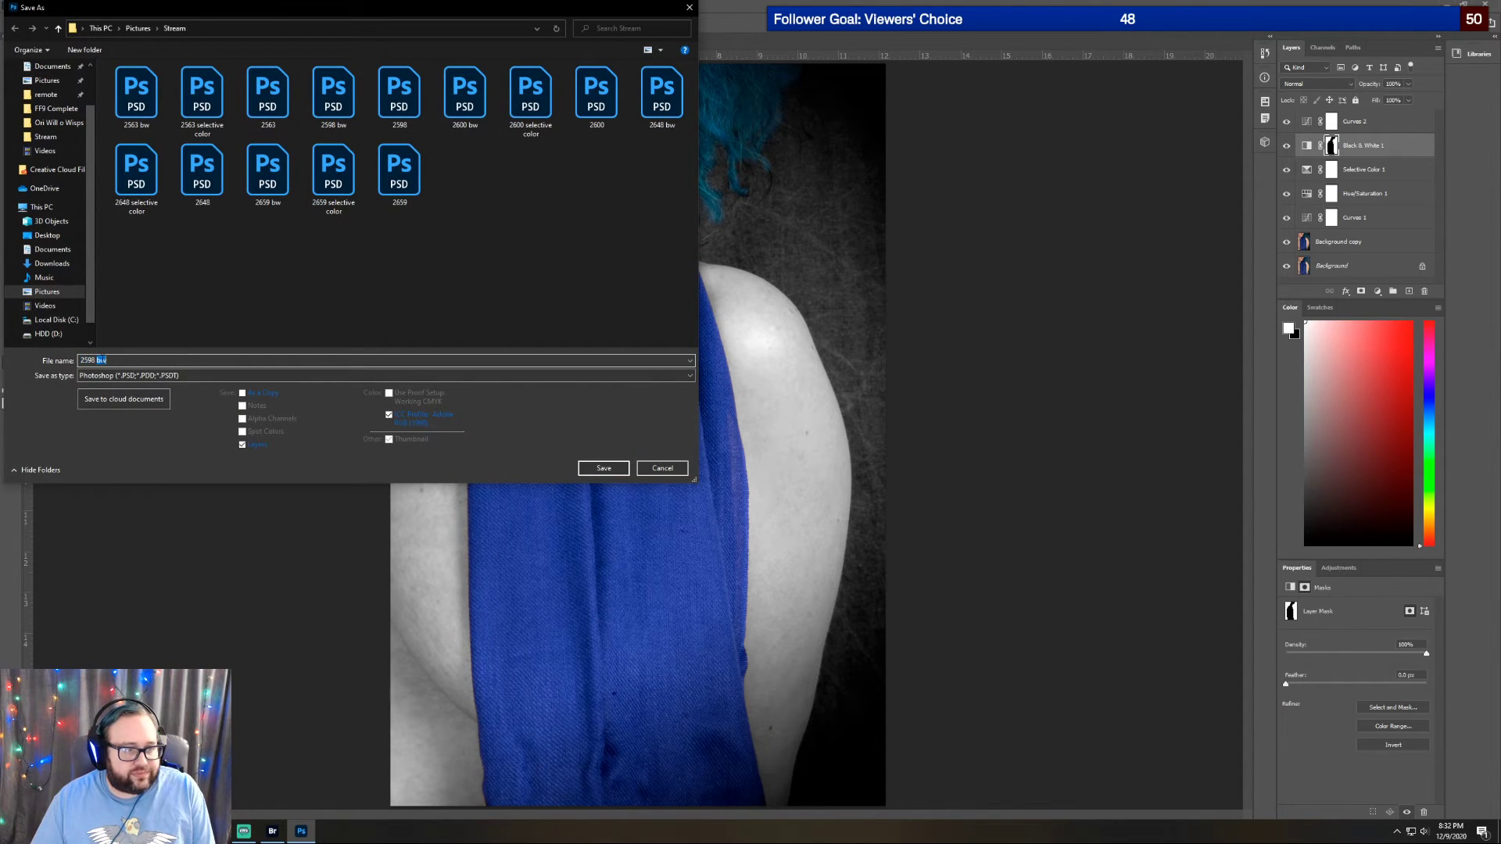
text(selective color)
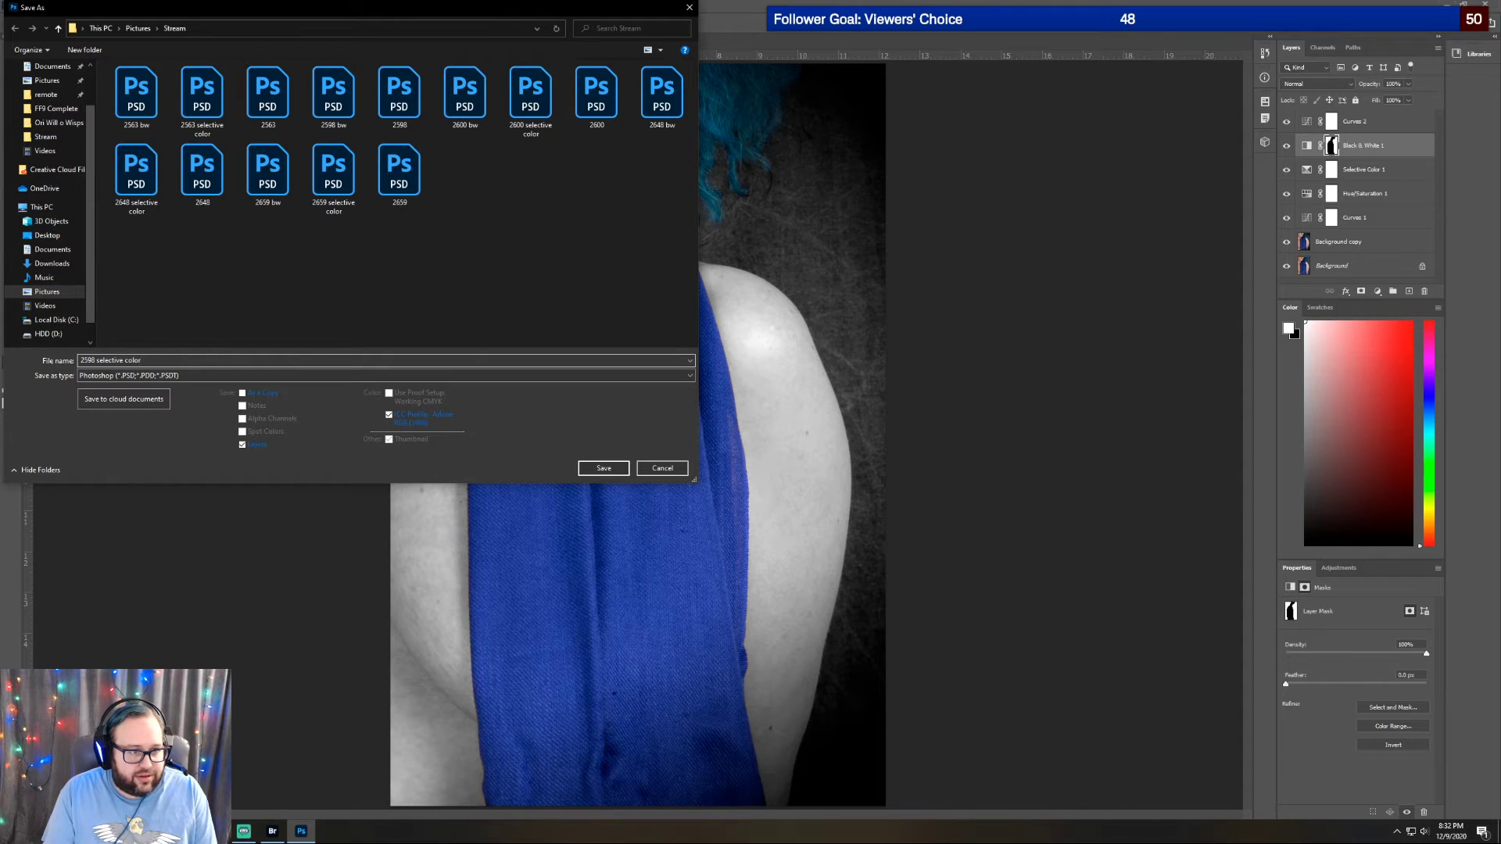
key(Return)
key(Return)
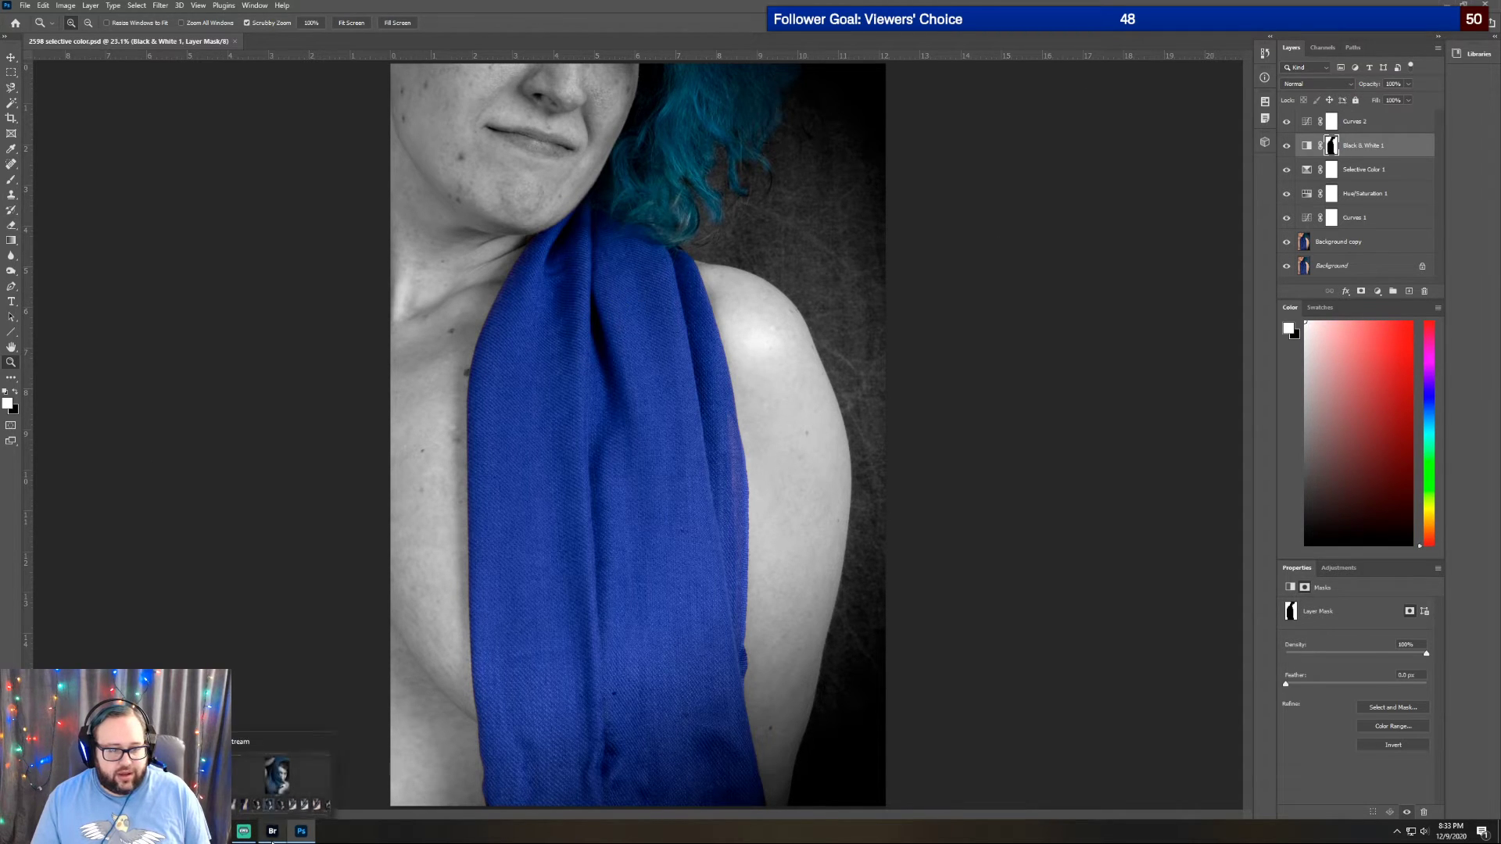
Switch to Bridge, open img004.tif, img027.tif and img036.tif together in Adobe Photoshop 2021, and close the 2598 selective color document
click(273, 835)
drag(458, 800, 1210, 797)
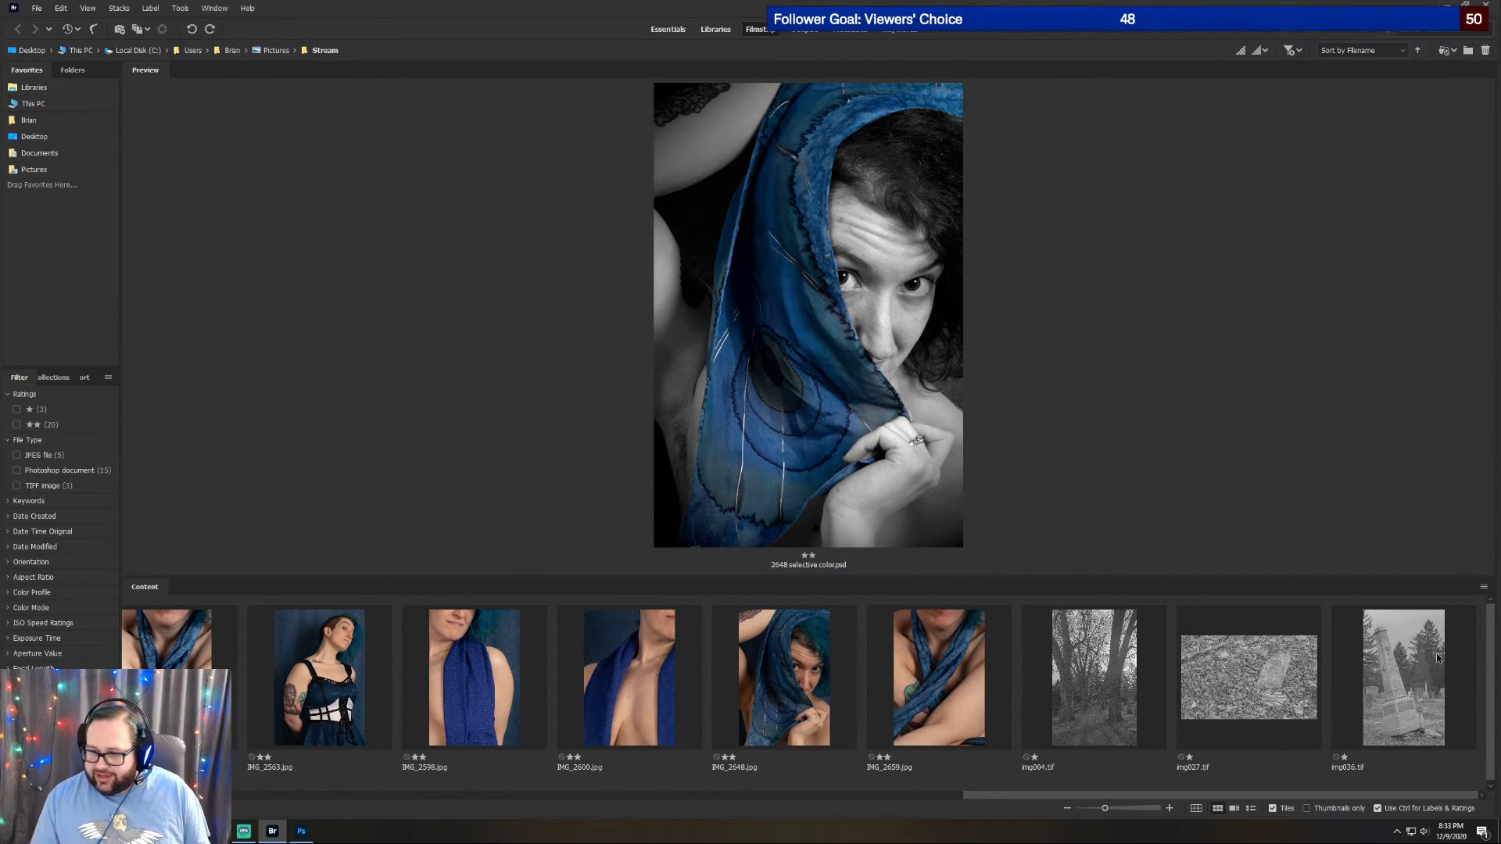
click(1115, 672)
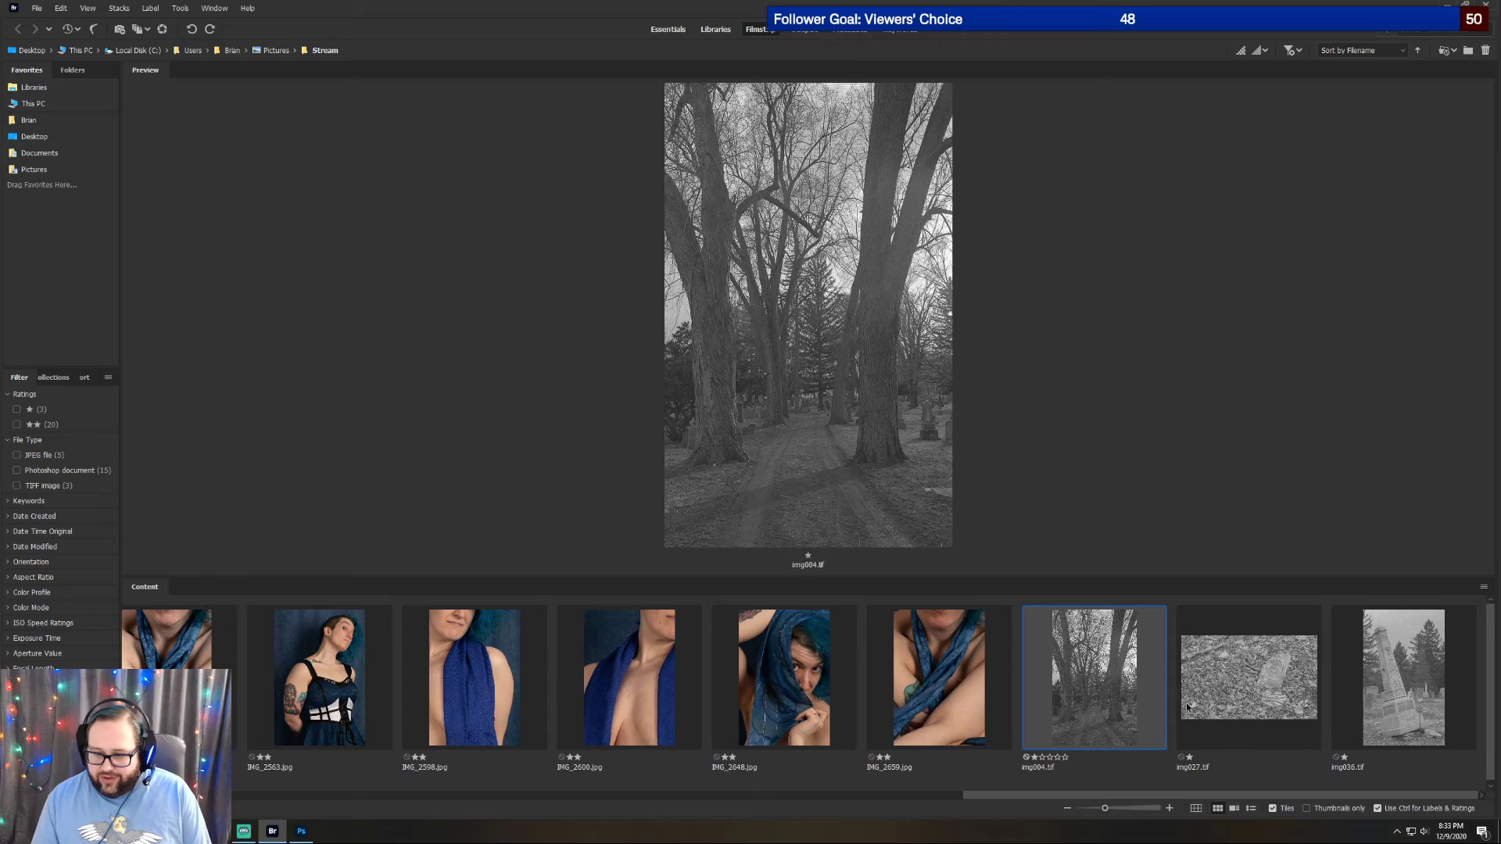
ctrl+click(1229, 698)
ctrl+click(1434, 668)
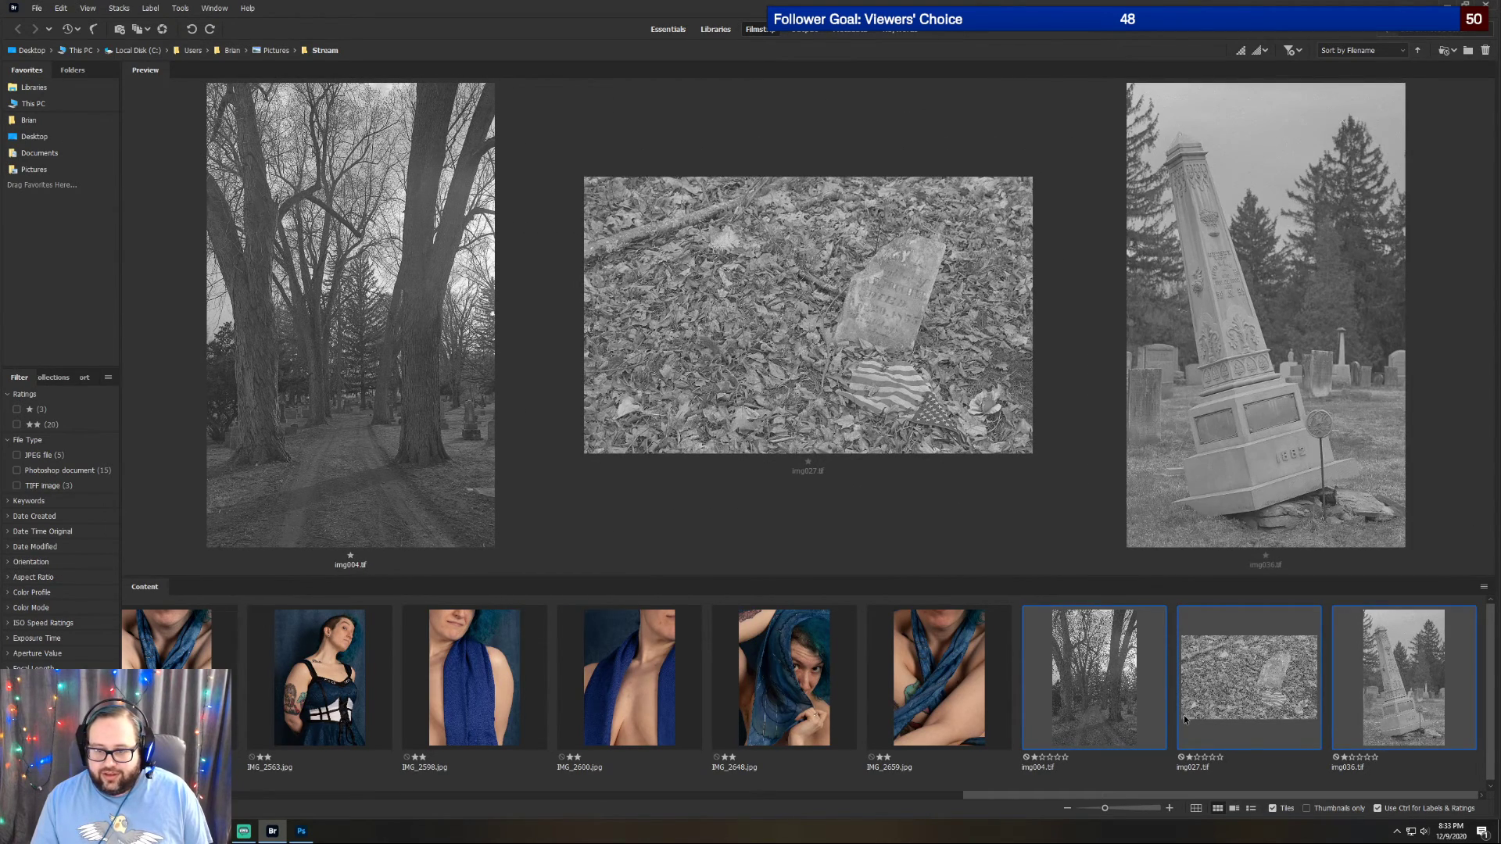
right_click(1113, 685)
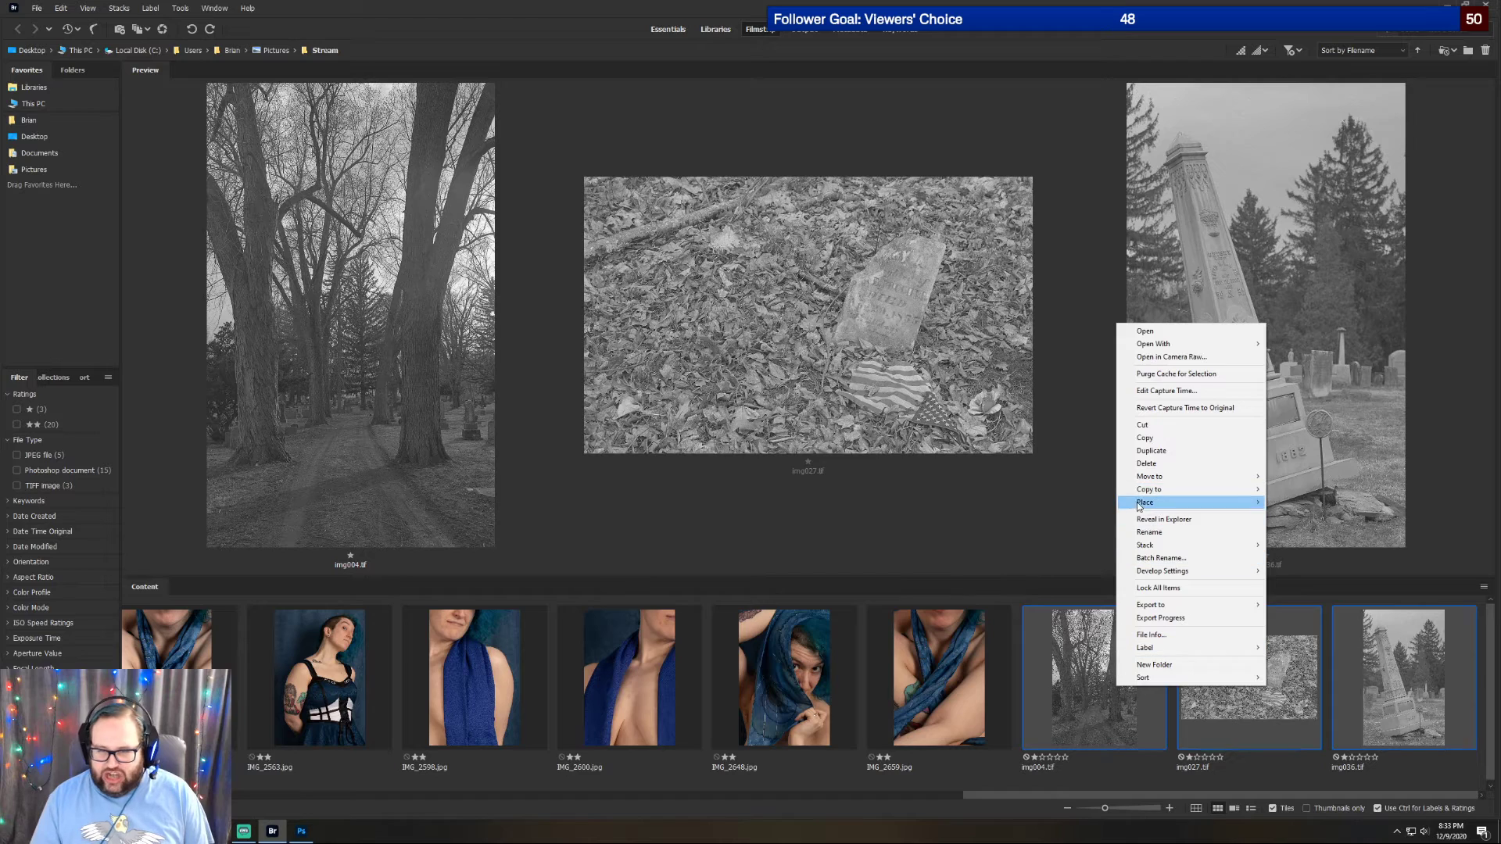
mouse_move(1234, 350)
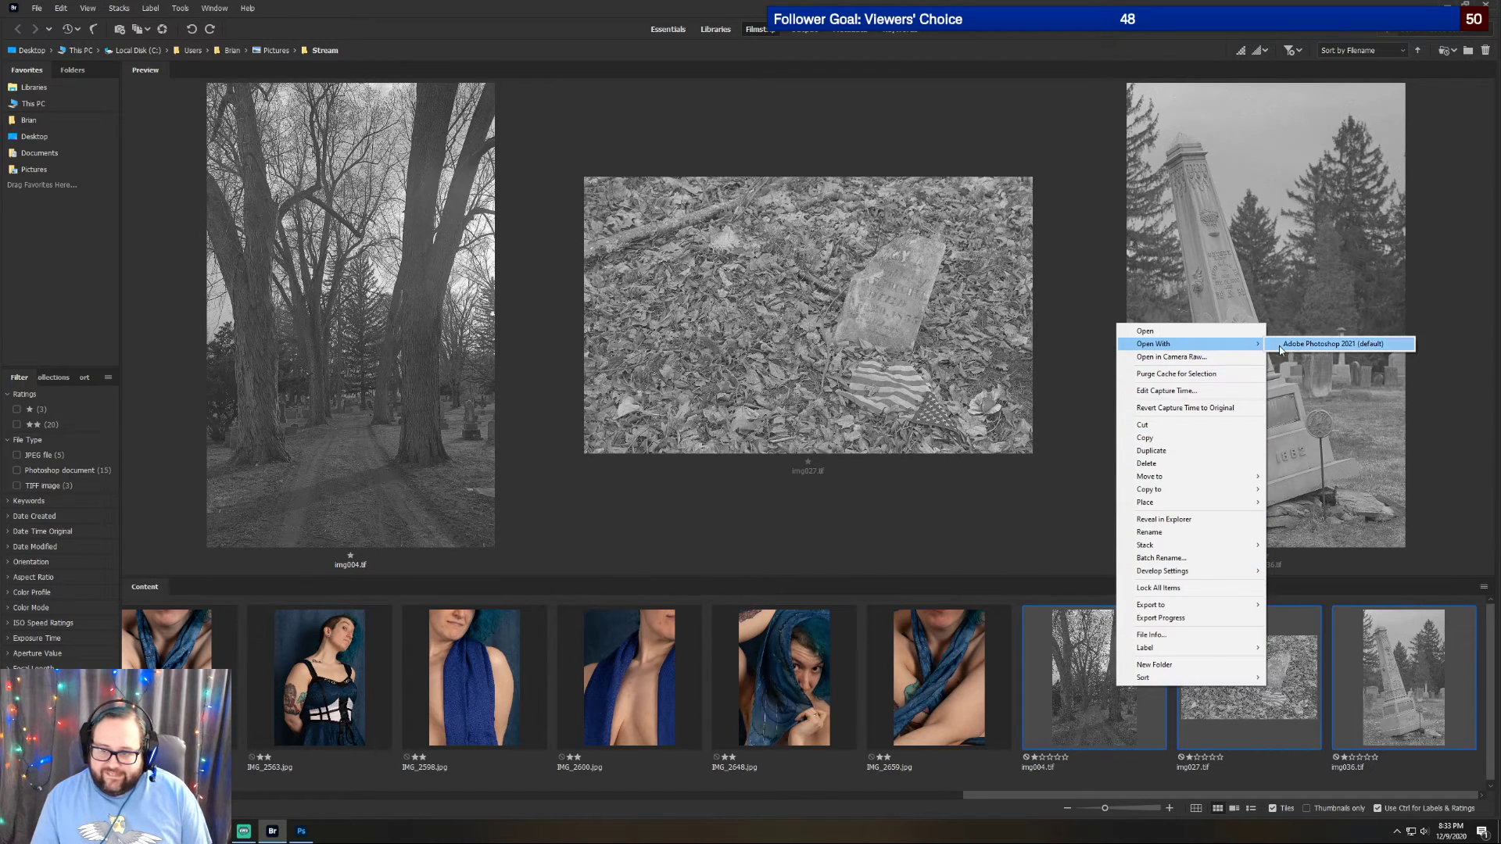
click(1322, 345)
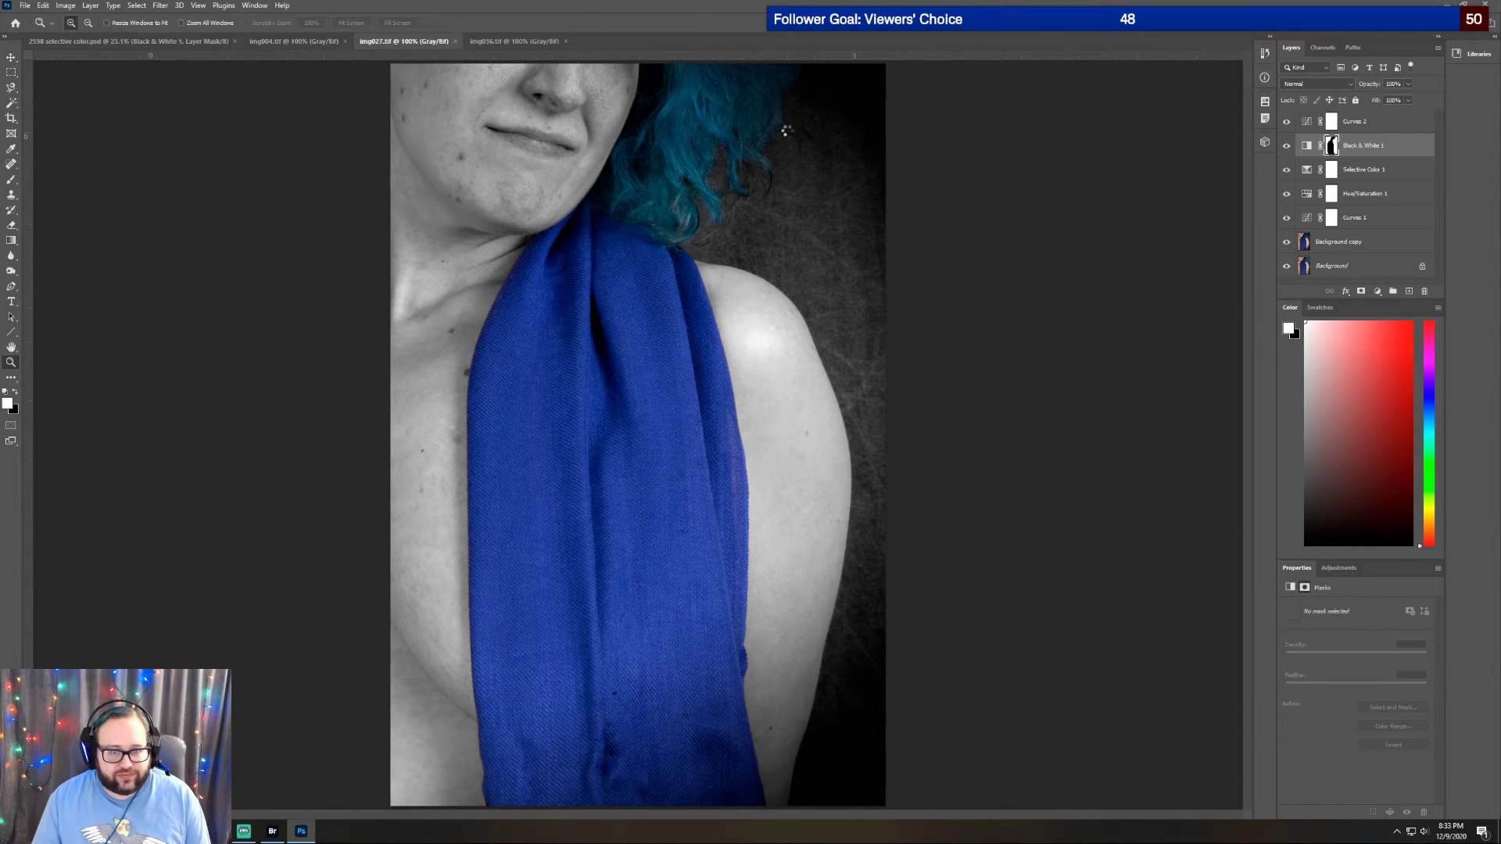
click(233, 41)
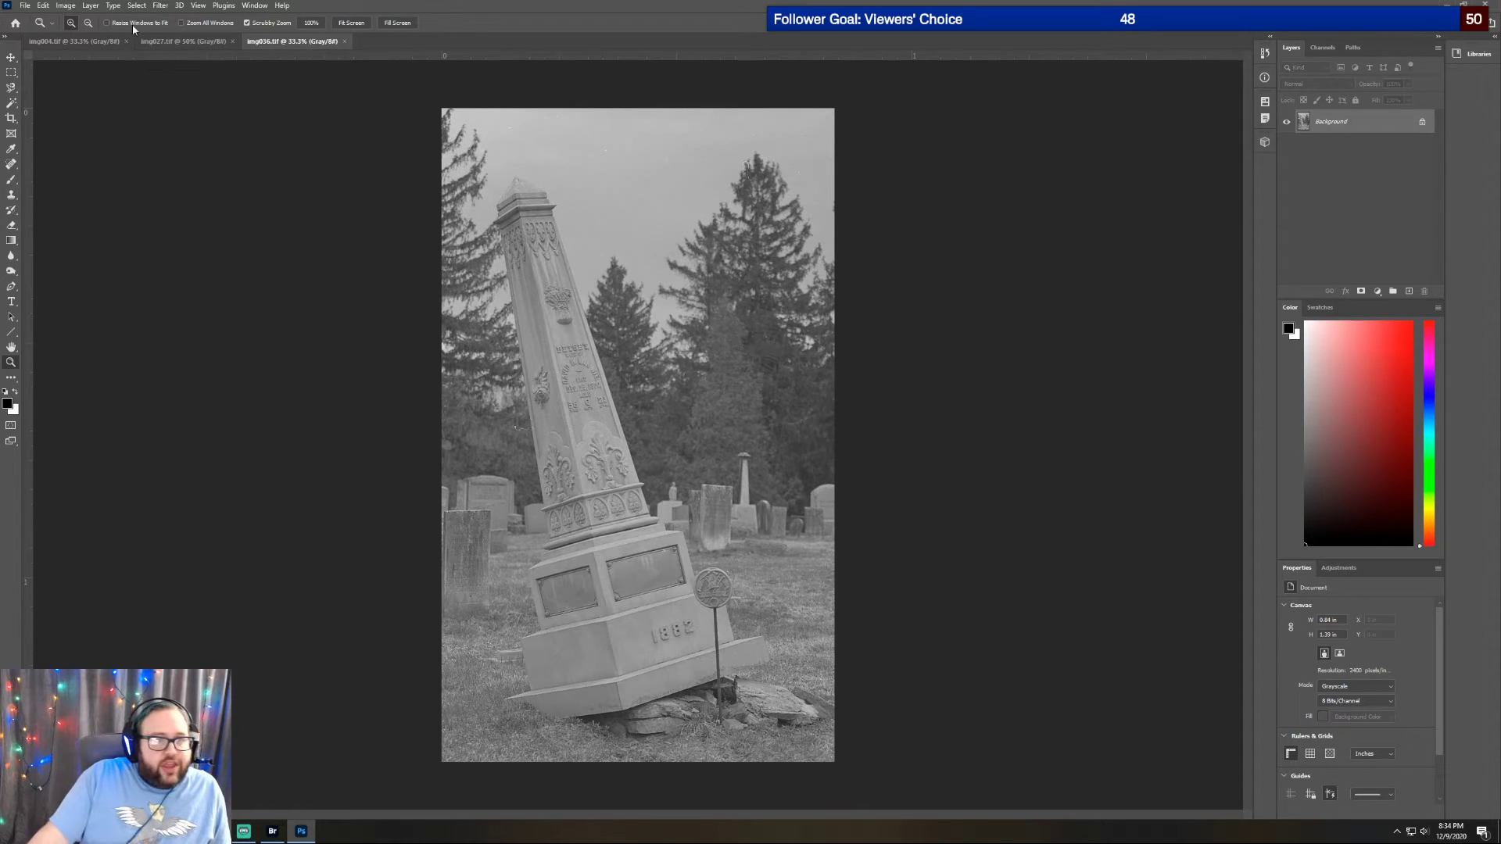
Examine the three open grayscale photos img004.tif, img027.tif and img036.tif, ending on the leaning monument
click(68, 45)
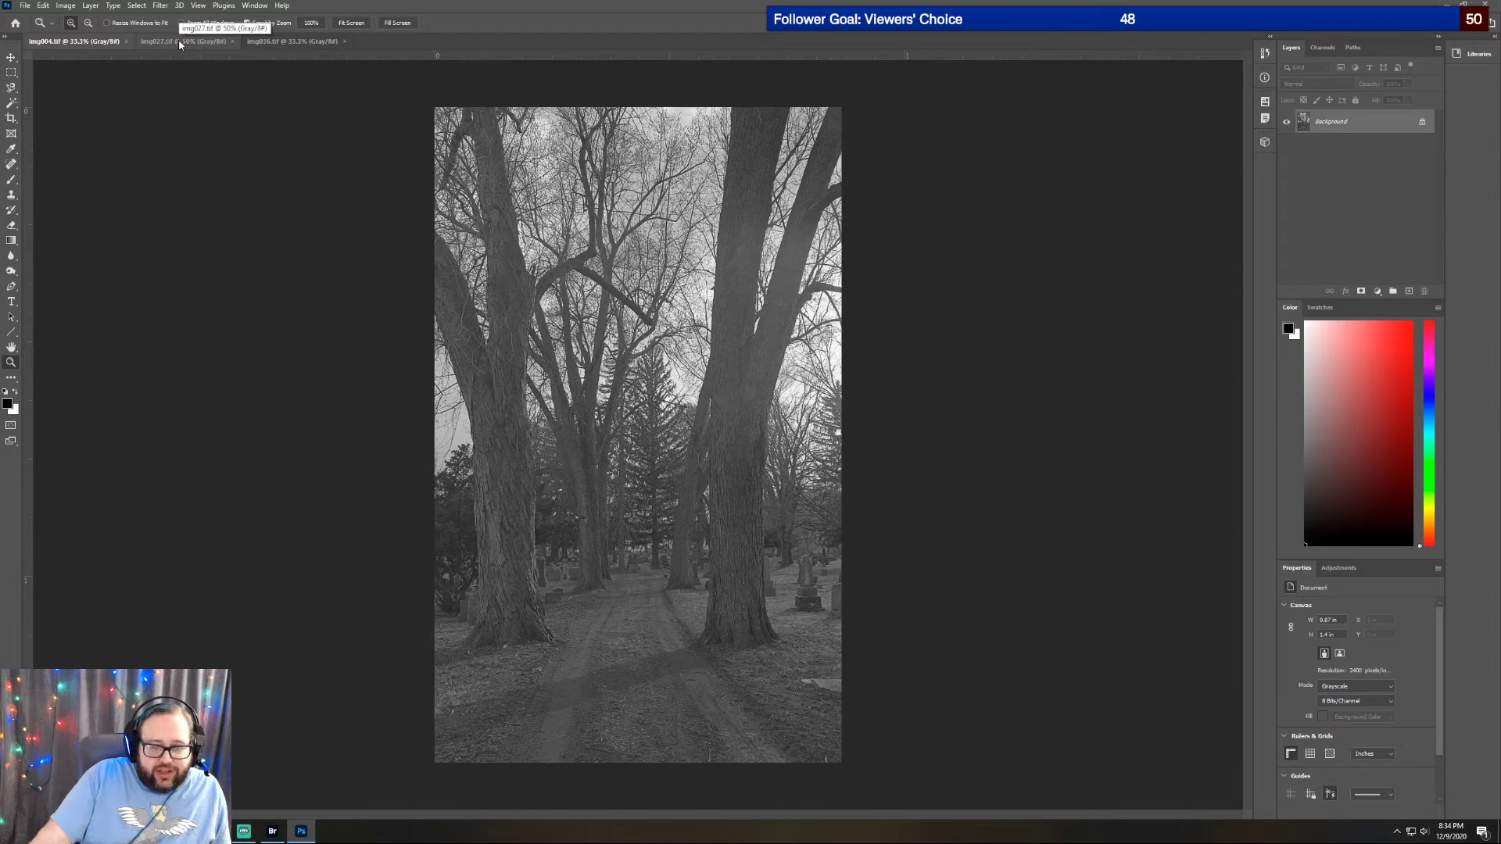
click(179, 40)
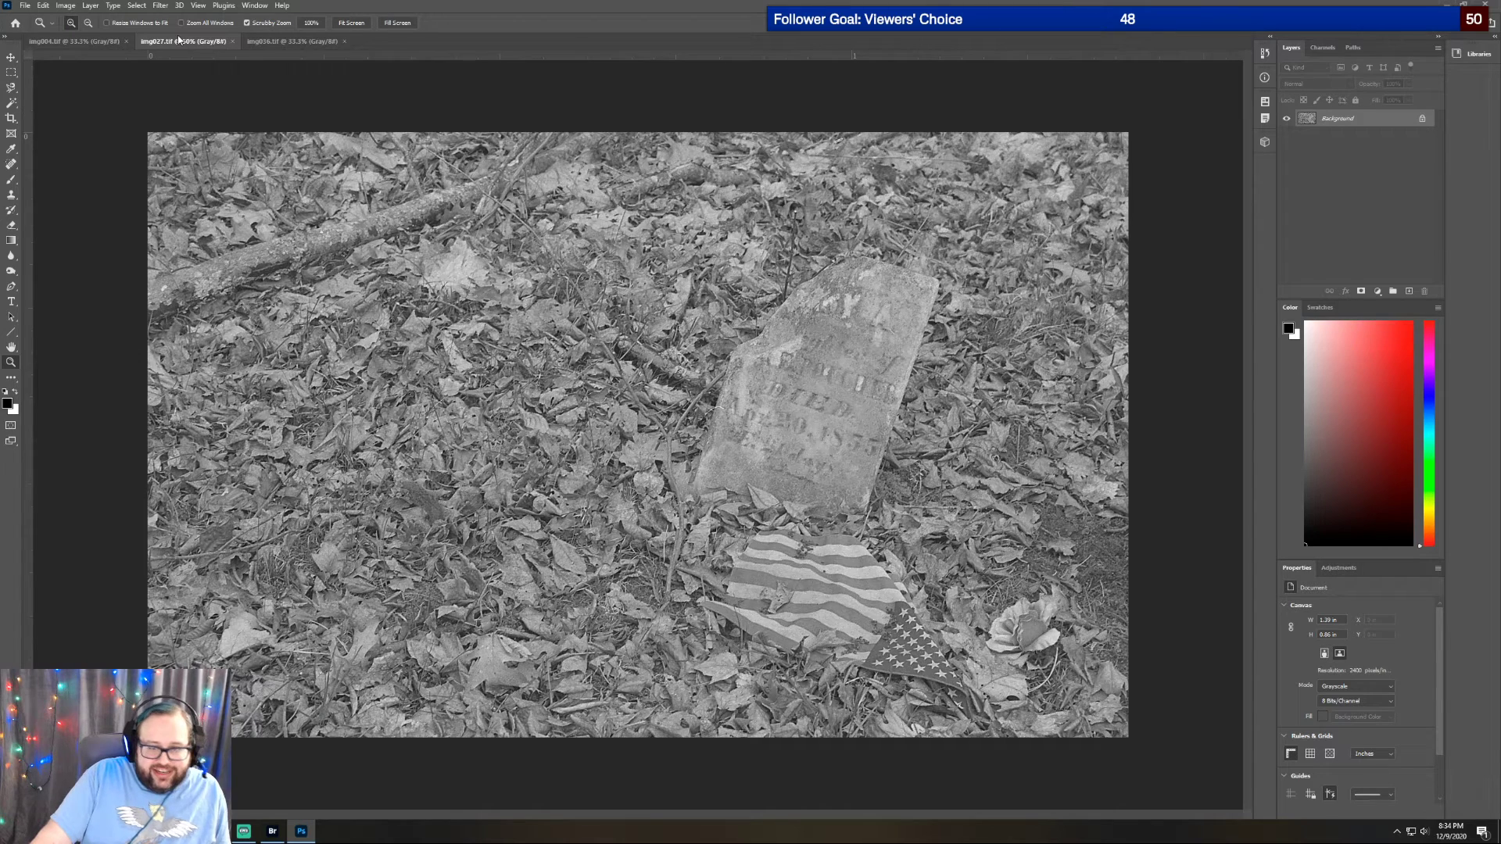
click(278, 43)
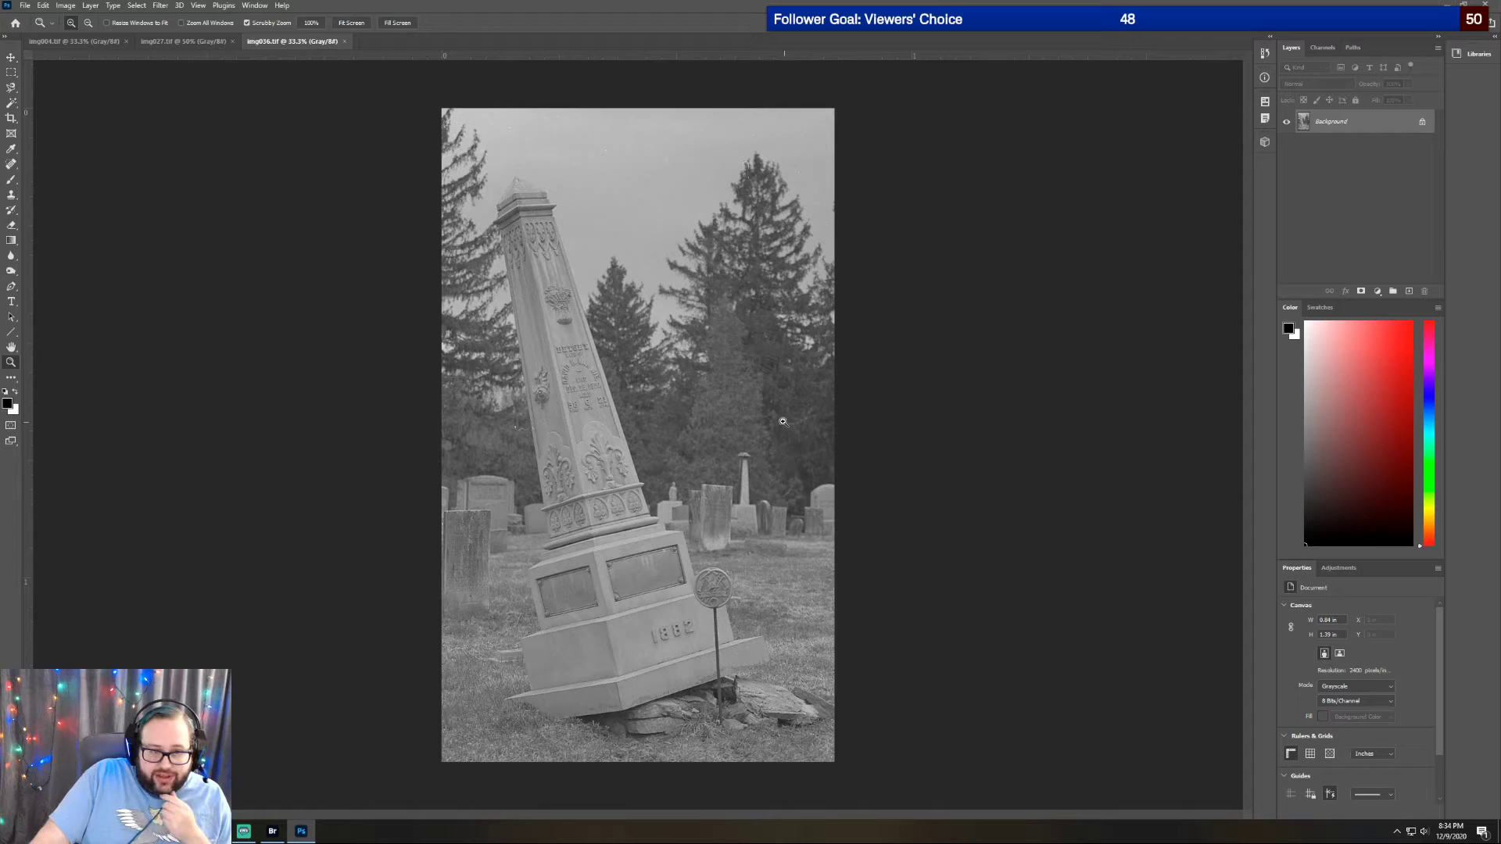
click(209, 44)
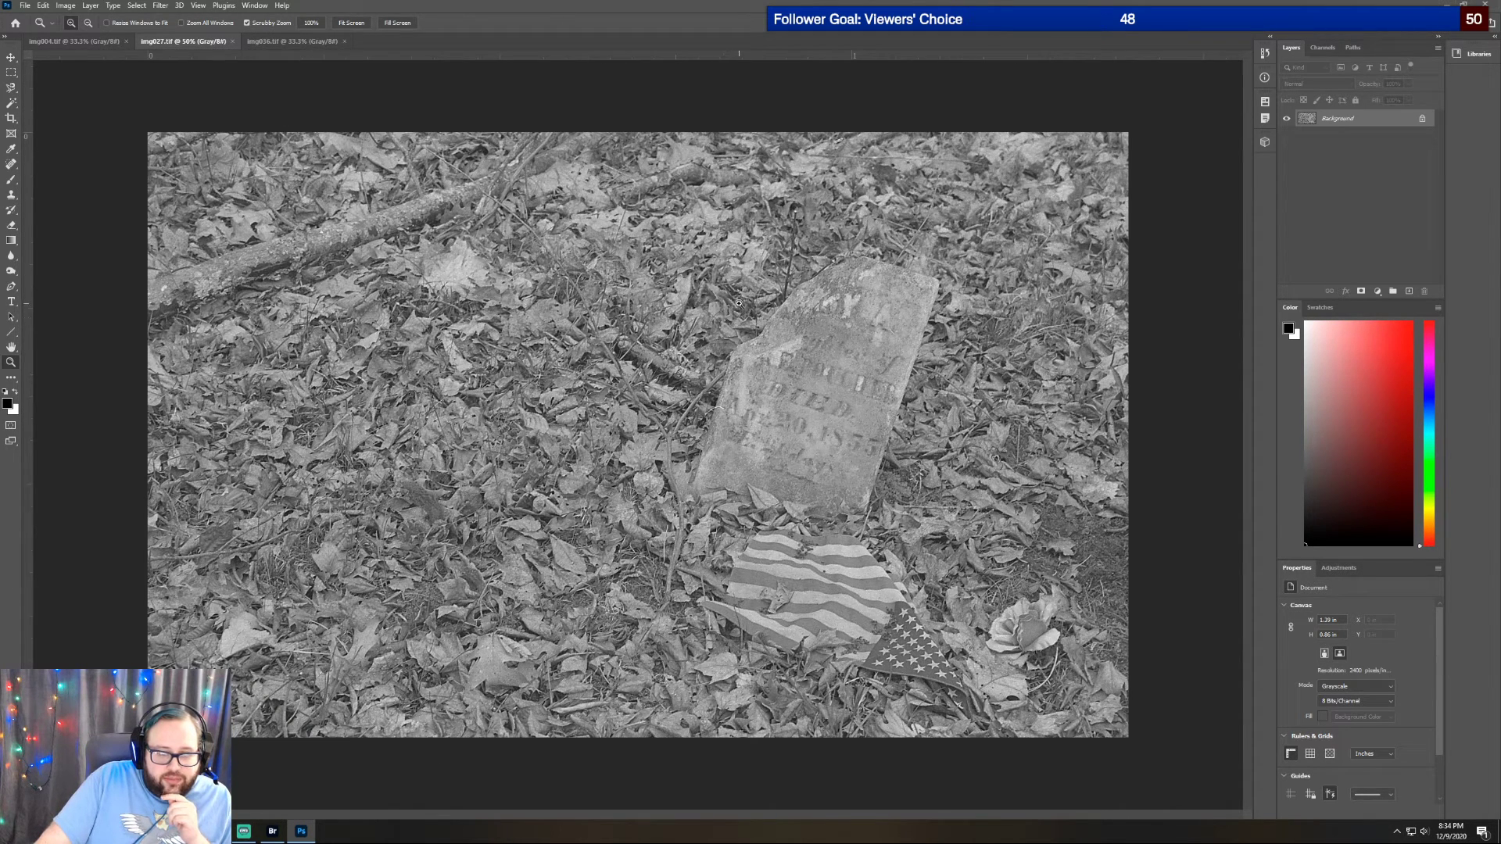
click(91, 43)
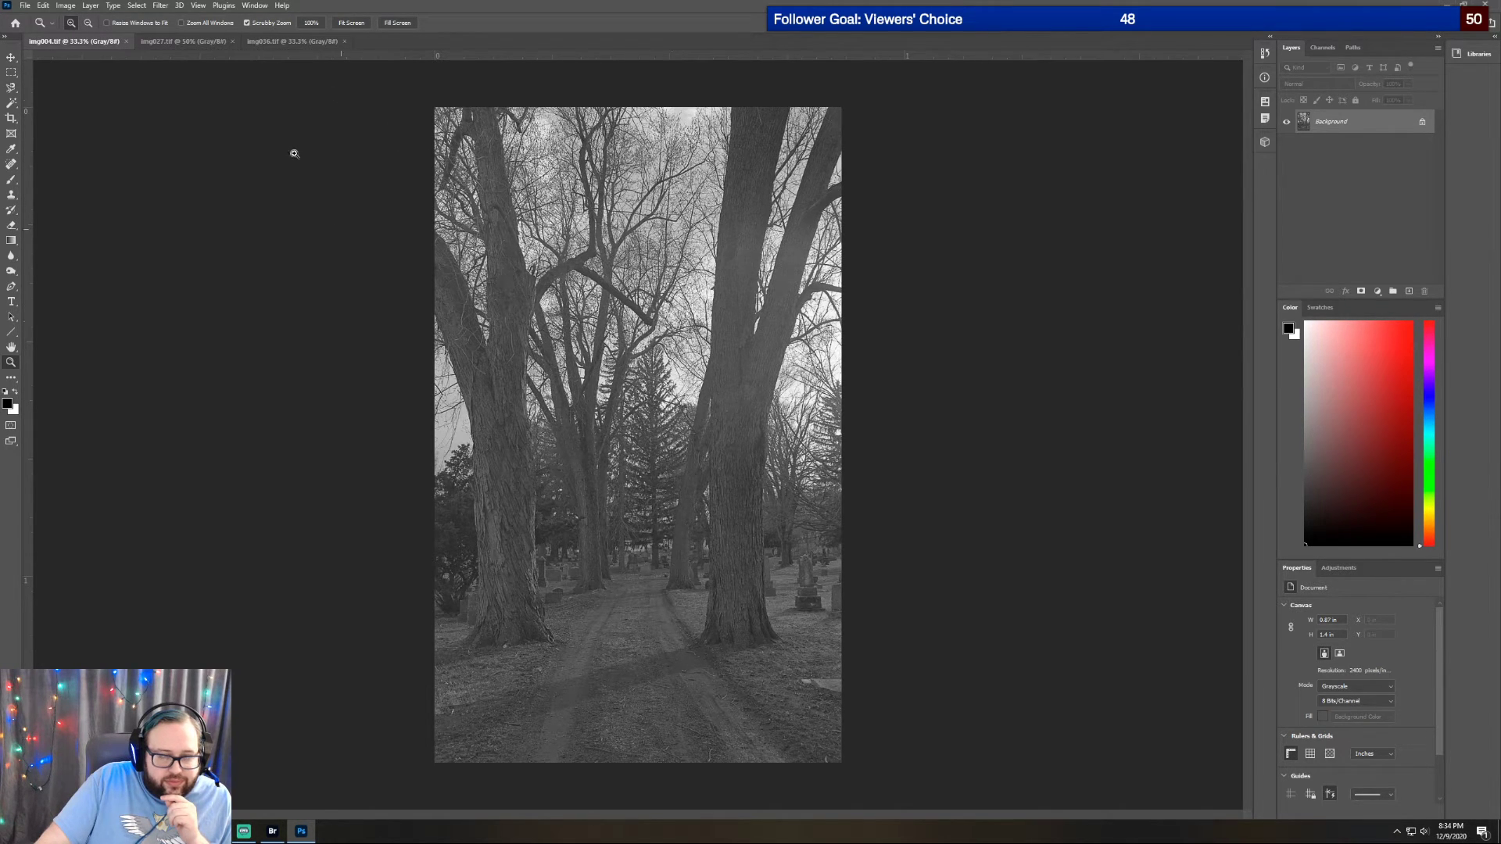
click(186, 42)
click(287, 43)
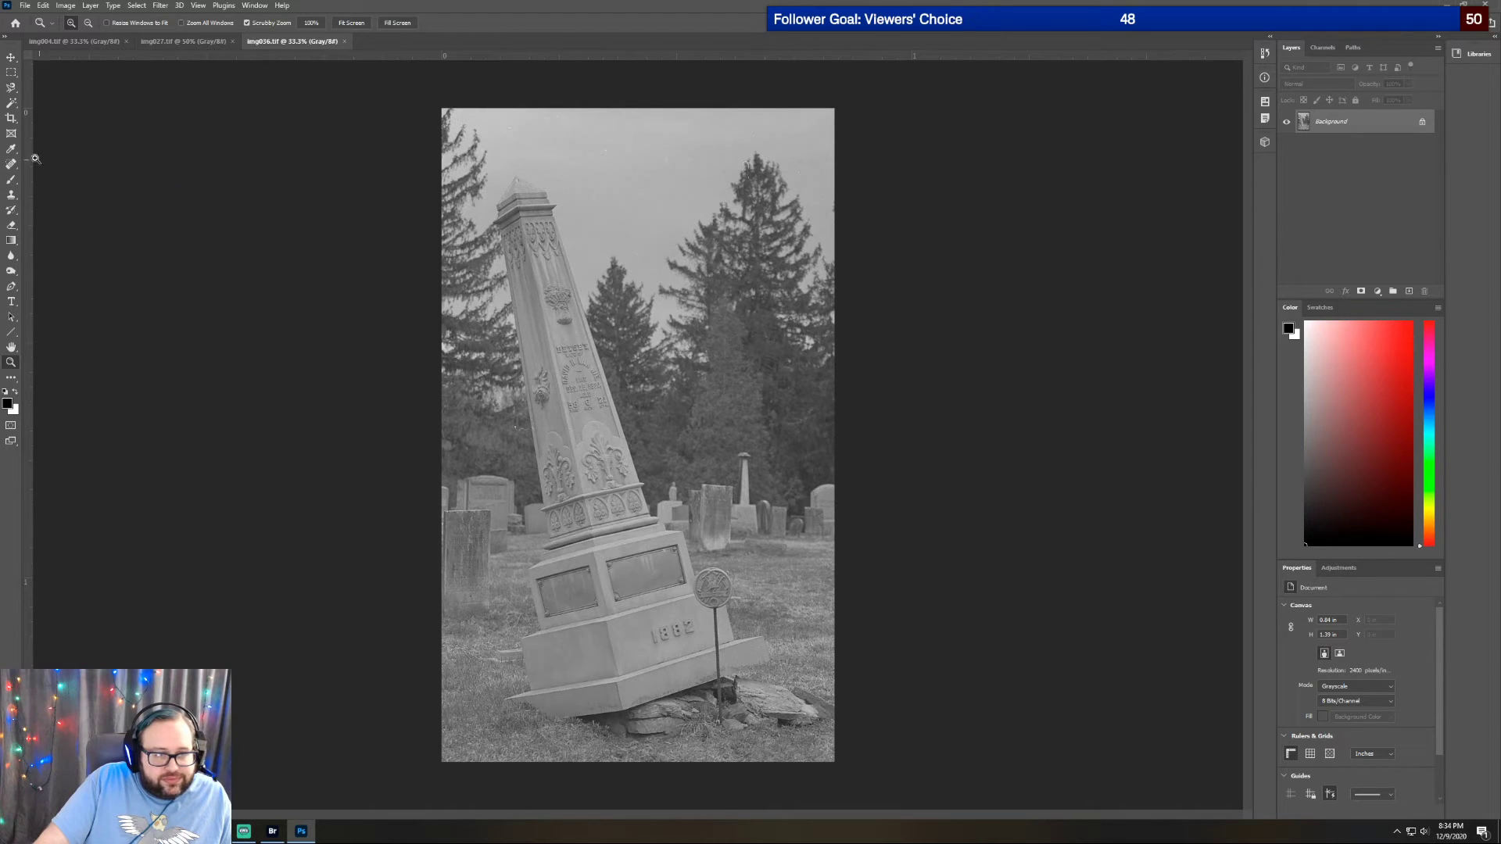
Duplicate the Background layer of the grayscale monument photo img036.tif as Background copy
right_click(1354, 127)
click(1373, 156)
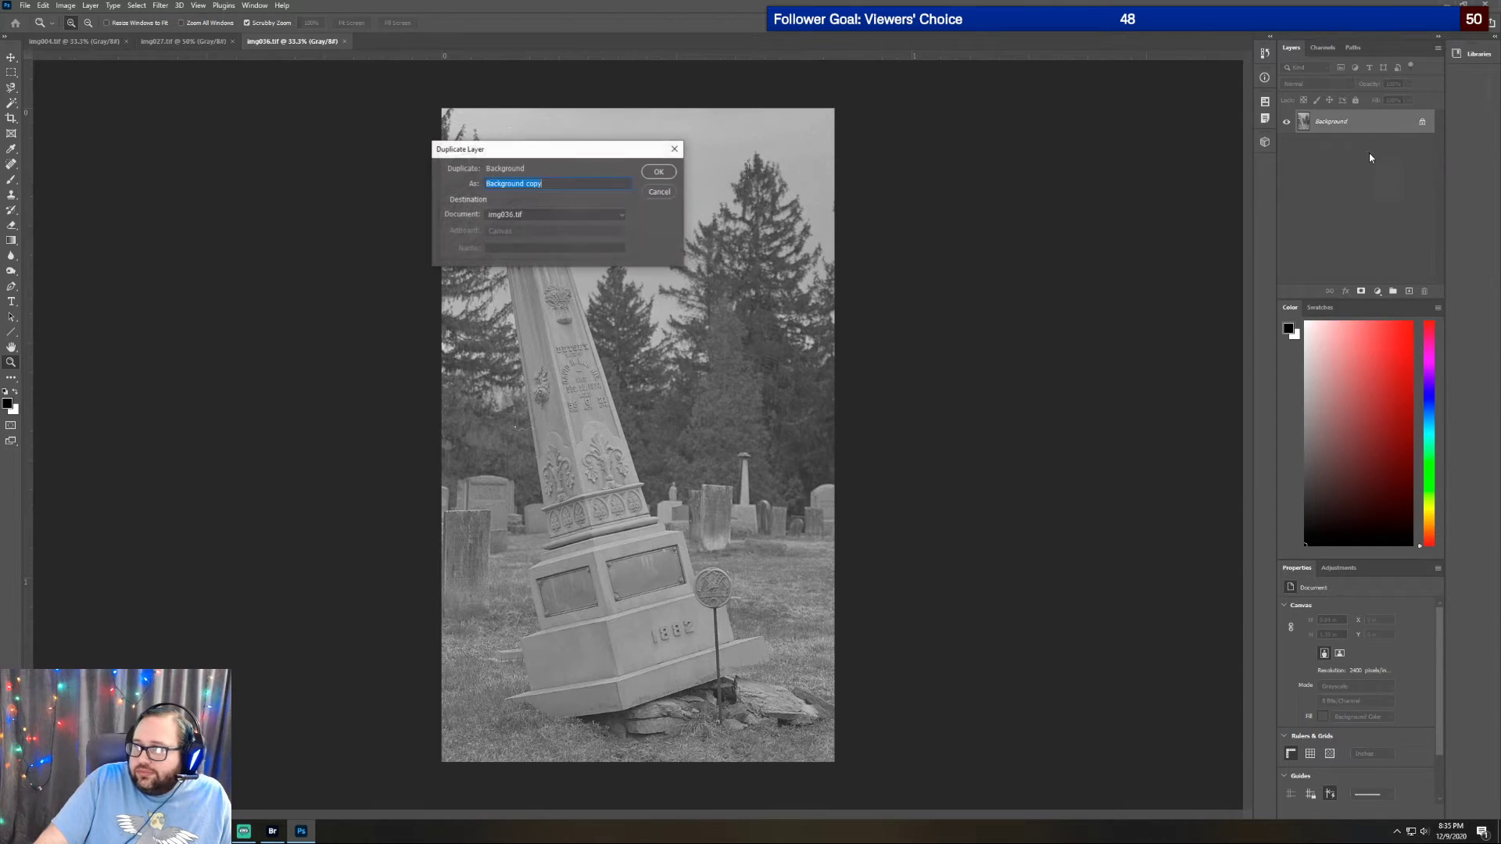
click(660, 172)
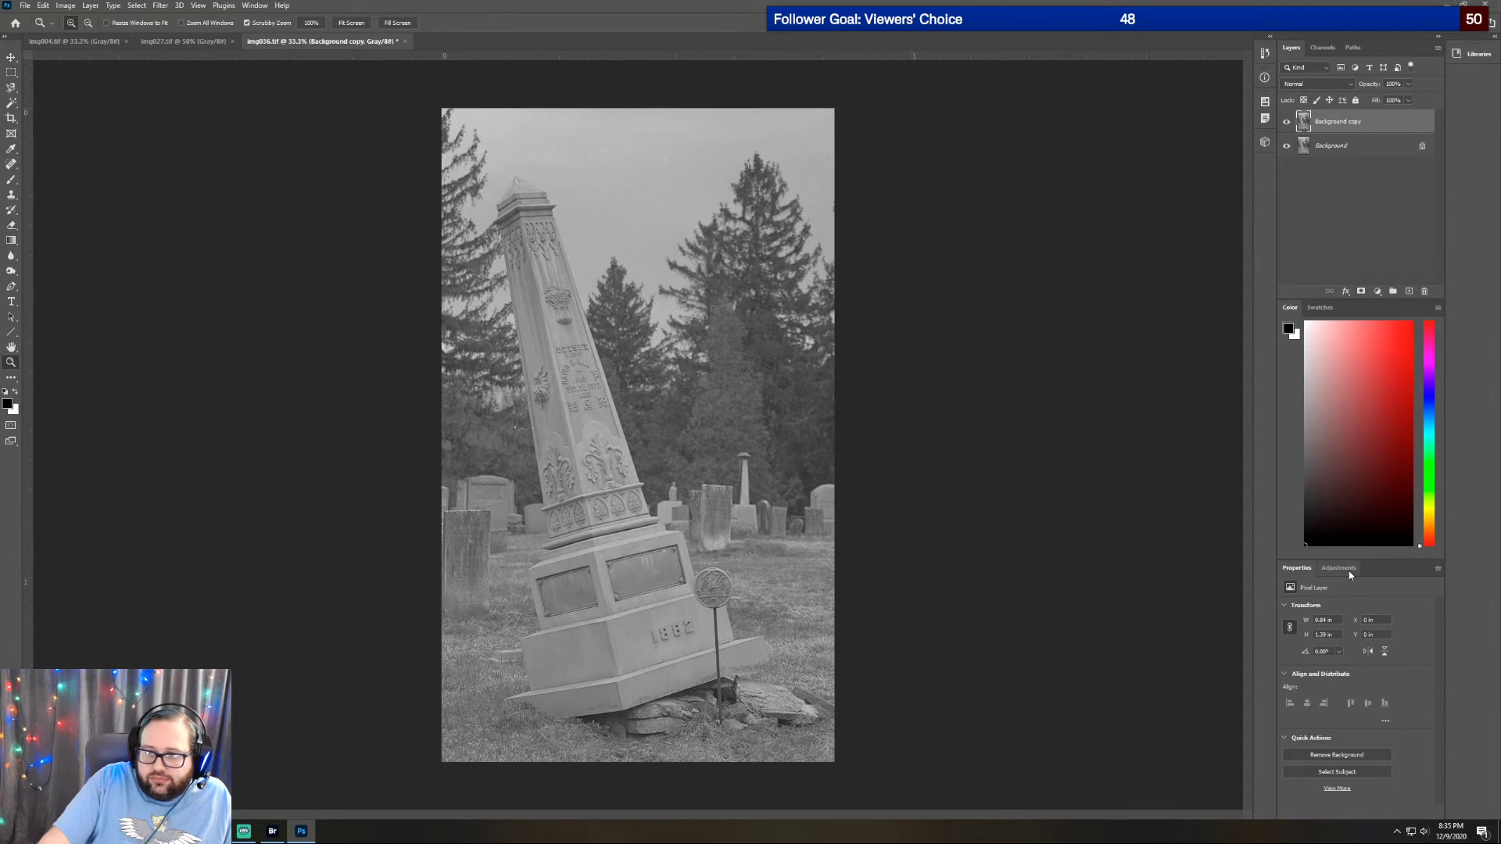
Try to convert the two-layer monument photo to RGB Color mode, and delete the Background copy layer
click(1344, 148)
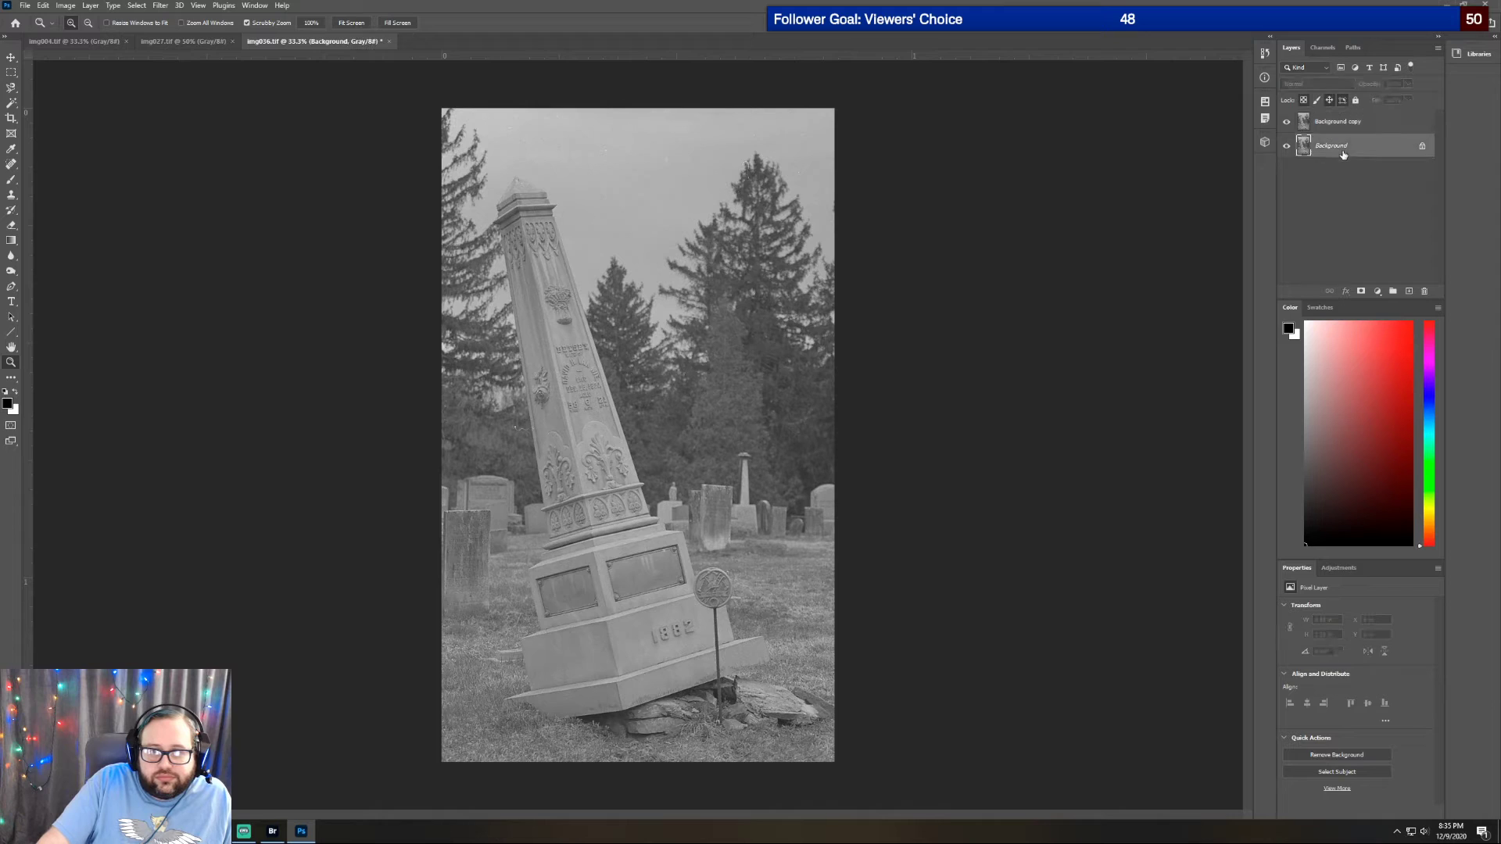
click(137, 5)
click(114, 7)
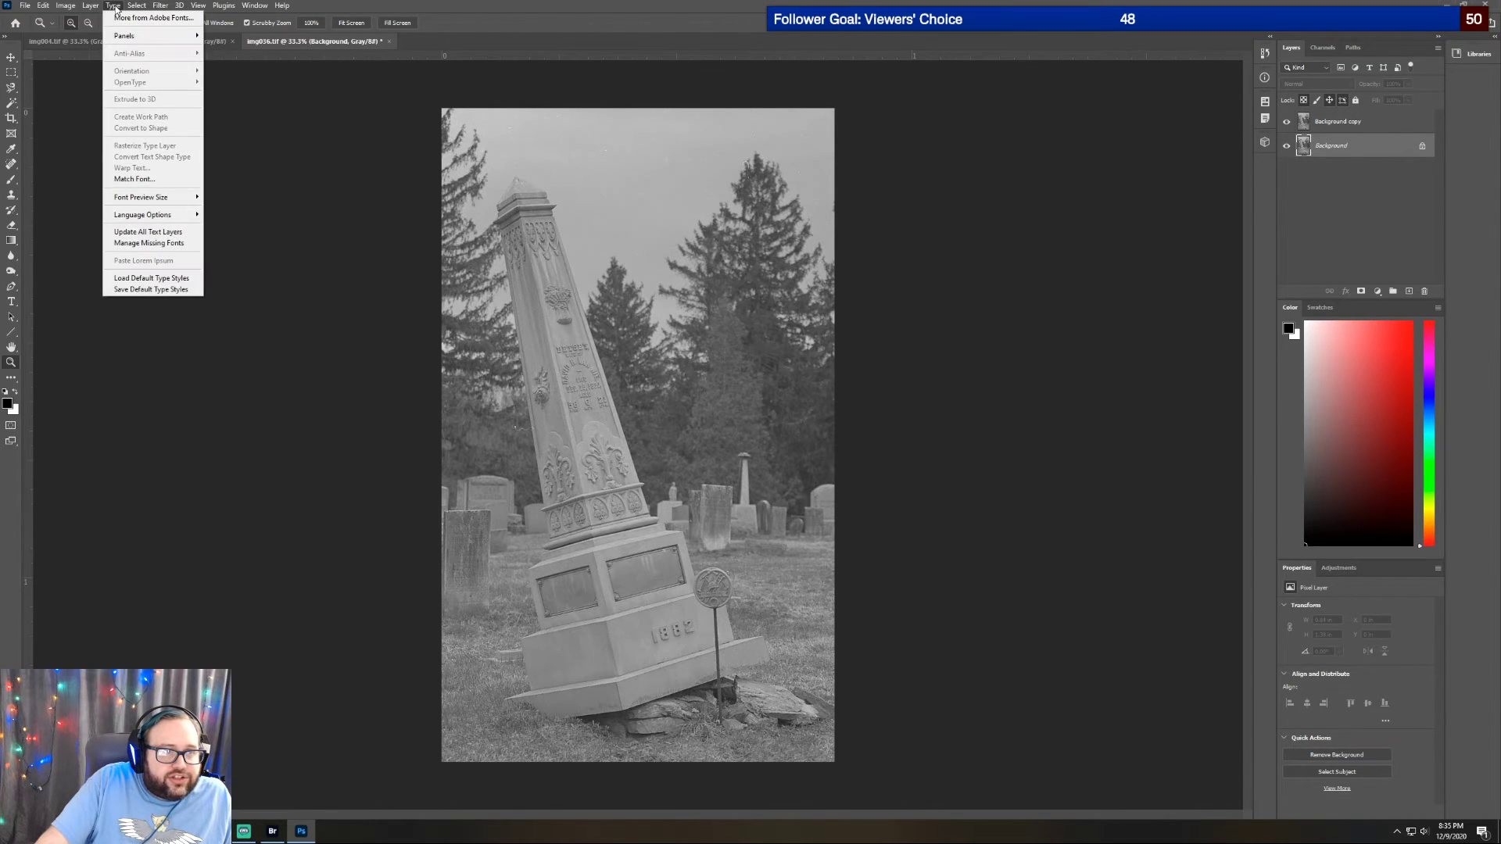
mouse_move(90, 6)
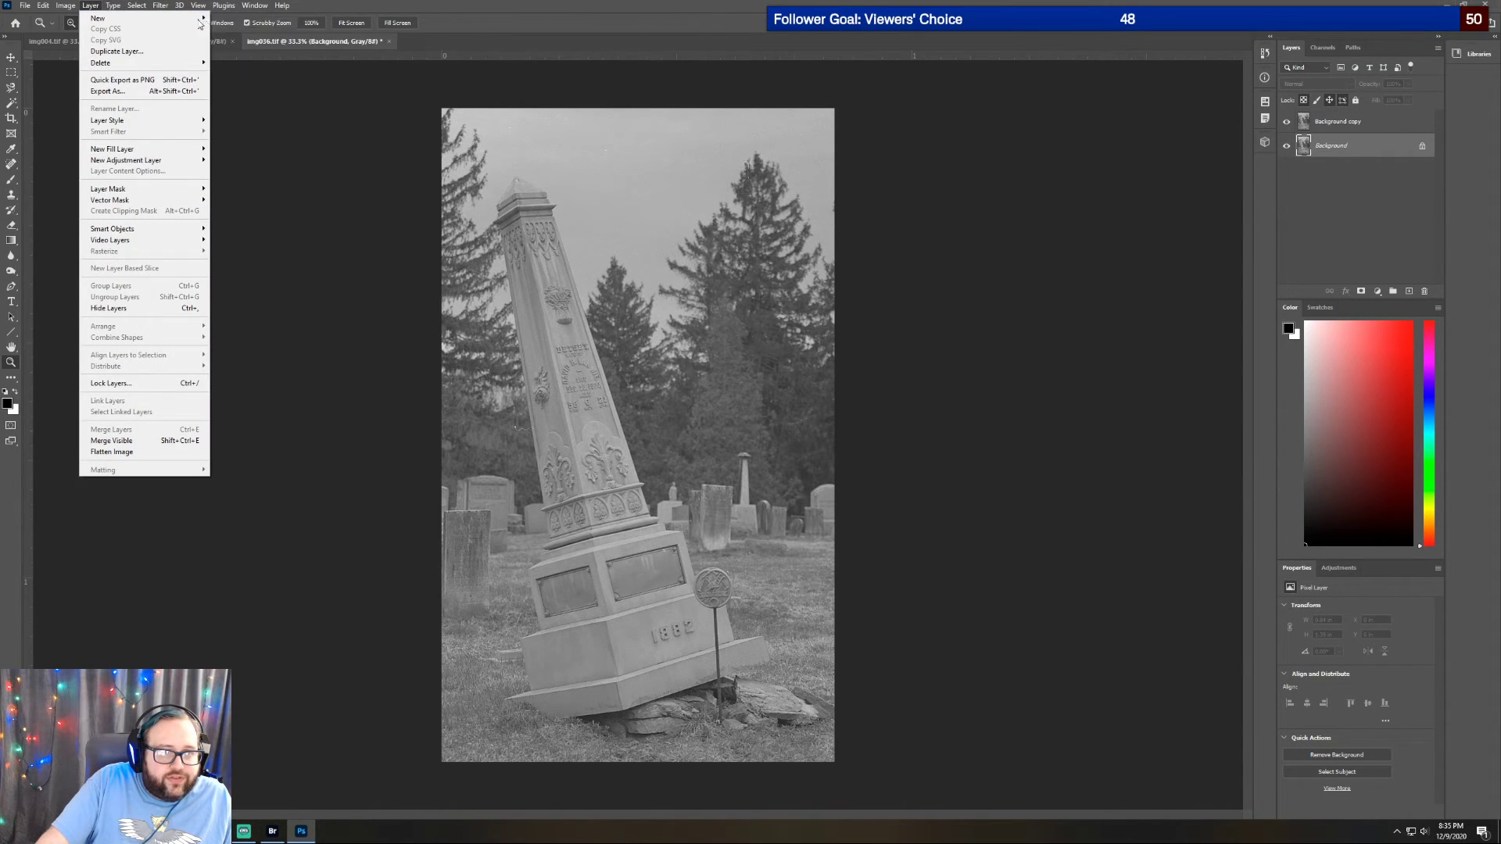
mouse_move(202, 18)
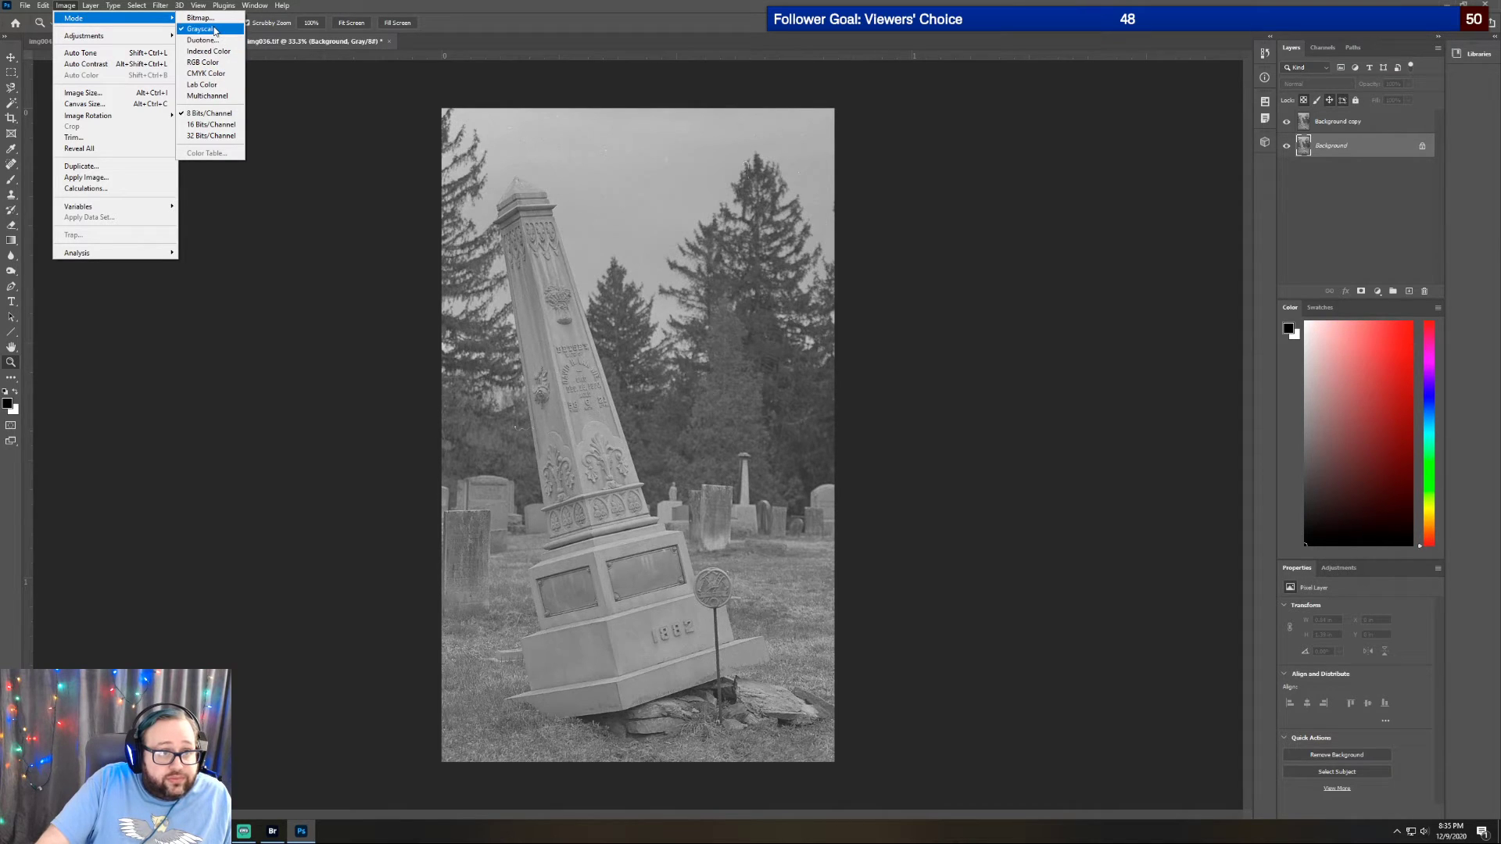
click(219, 67)
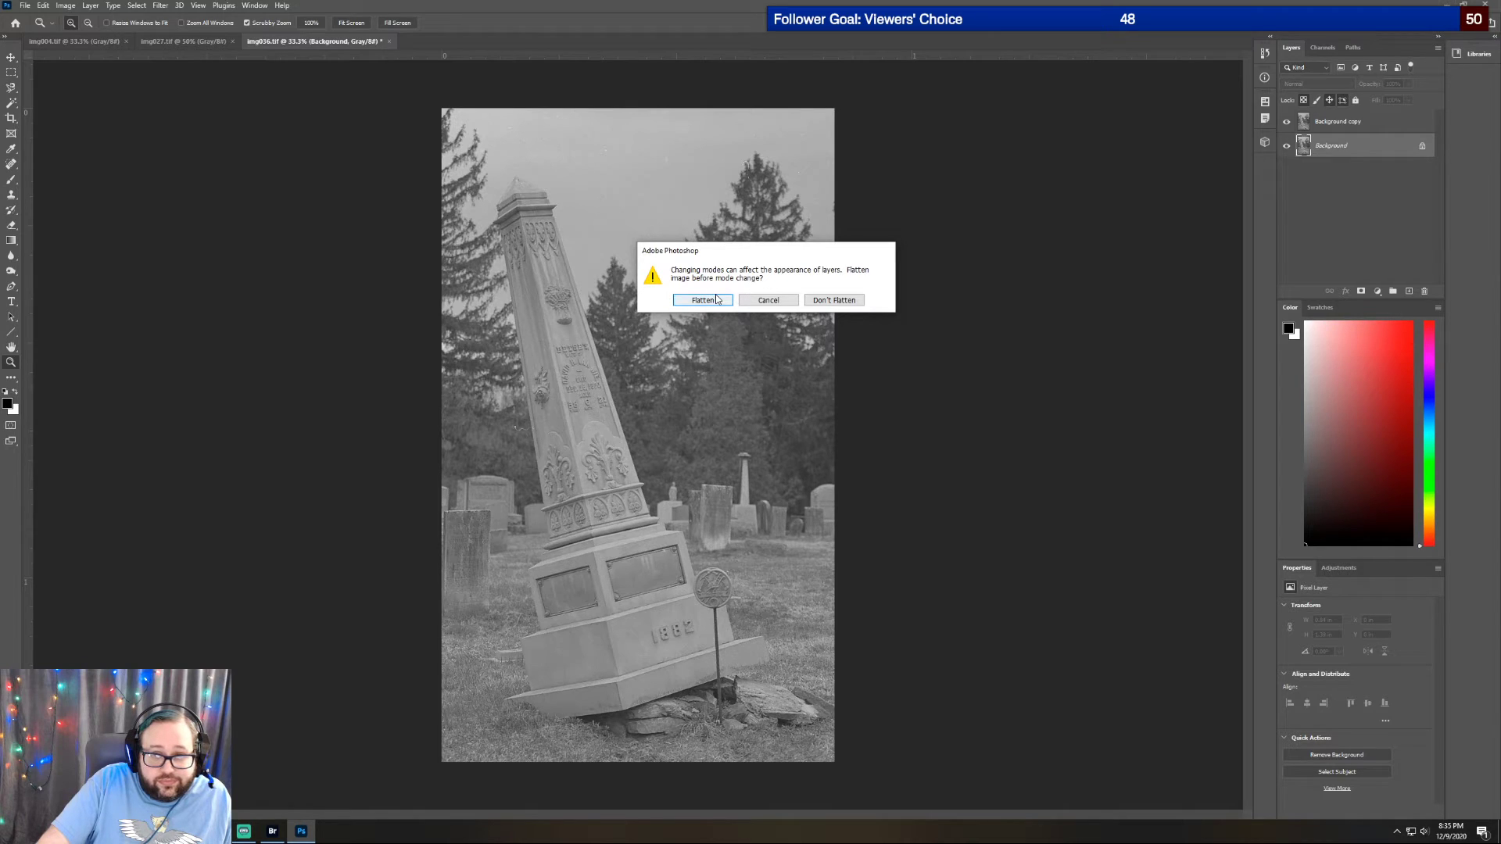
click(778, 303)
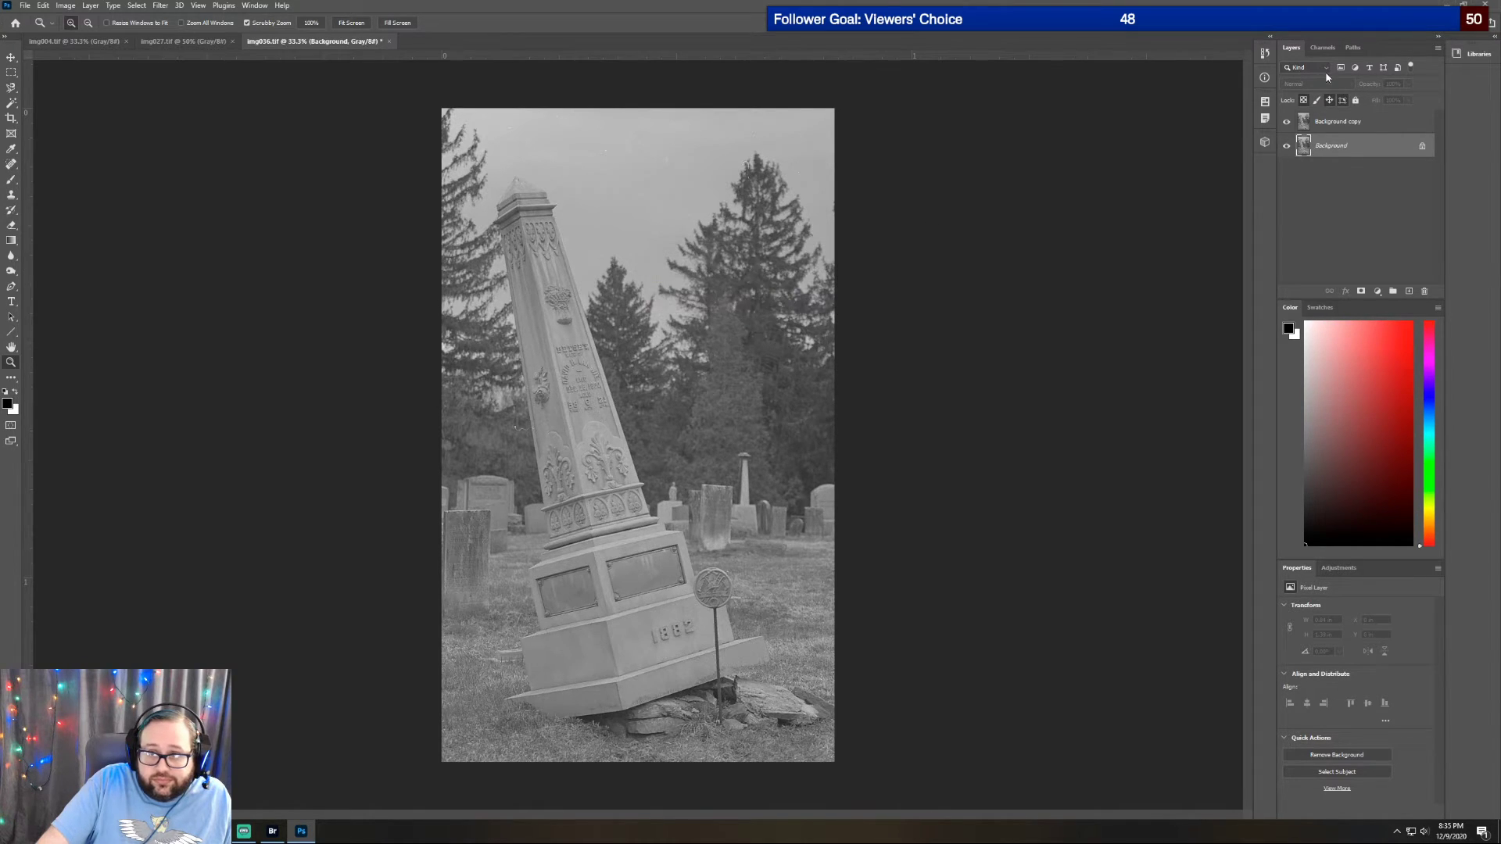
drag(1356, 125, 1425, 291)
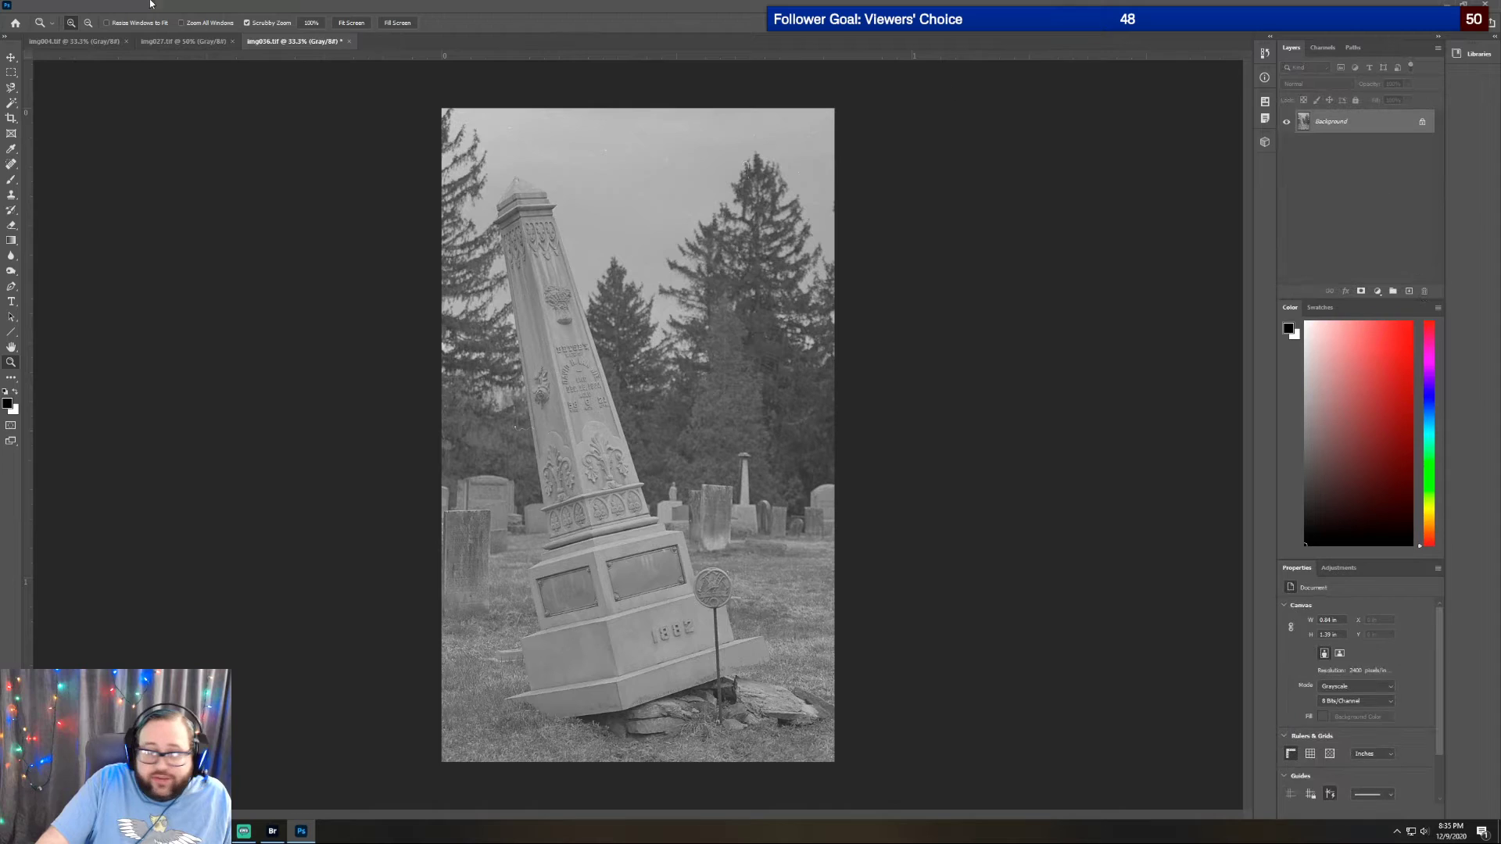
Convert the single-layer monument photo img036.tif from Grayscale to RGB Color mode
click(66, 5)
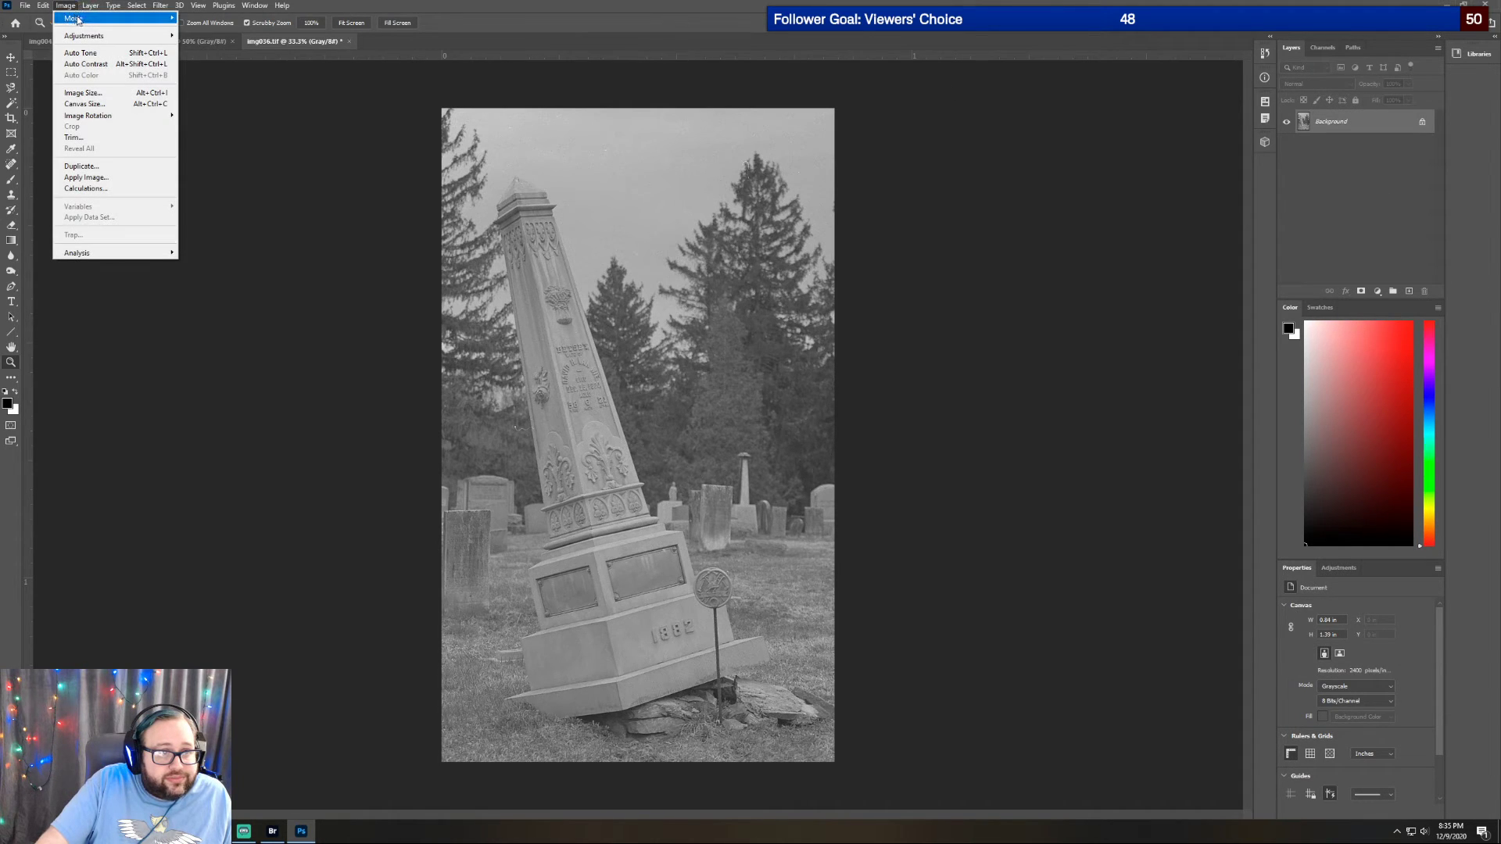
mouse_move(143, 19)
click(203, 62)
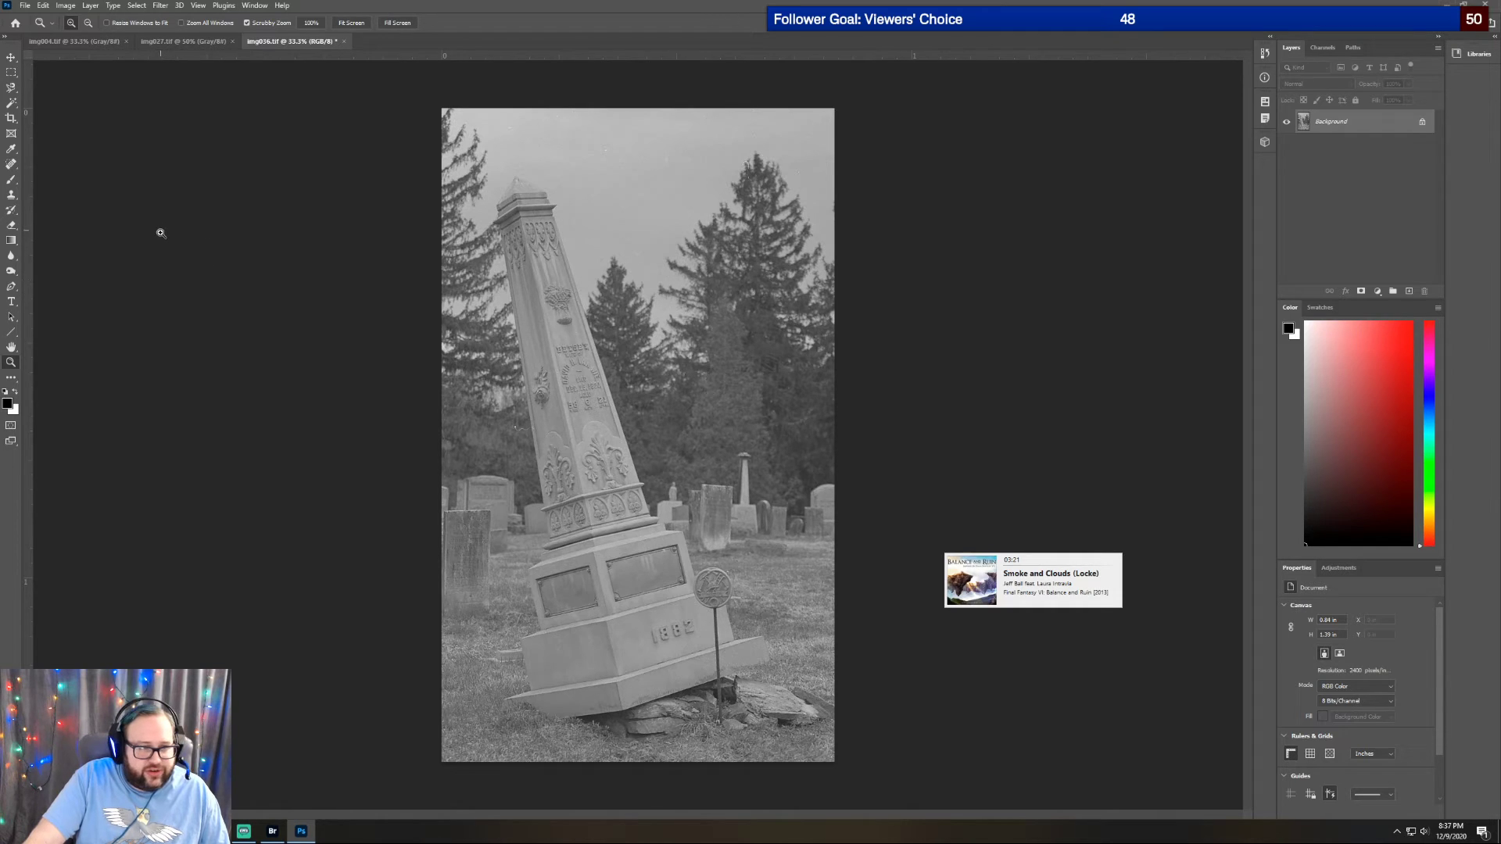
Duplicate the Background layer of the RGB monument photo img036.tif as Background copy
right_click(1340, 125)
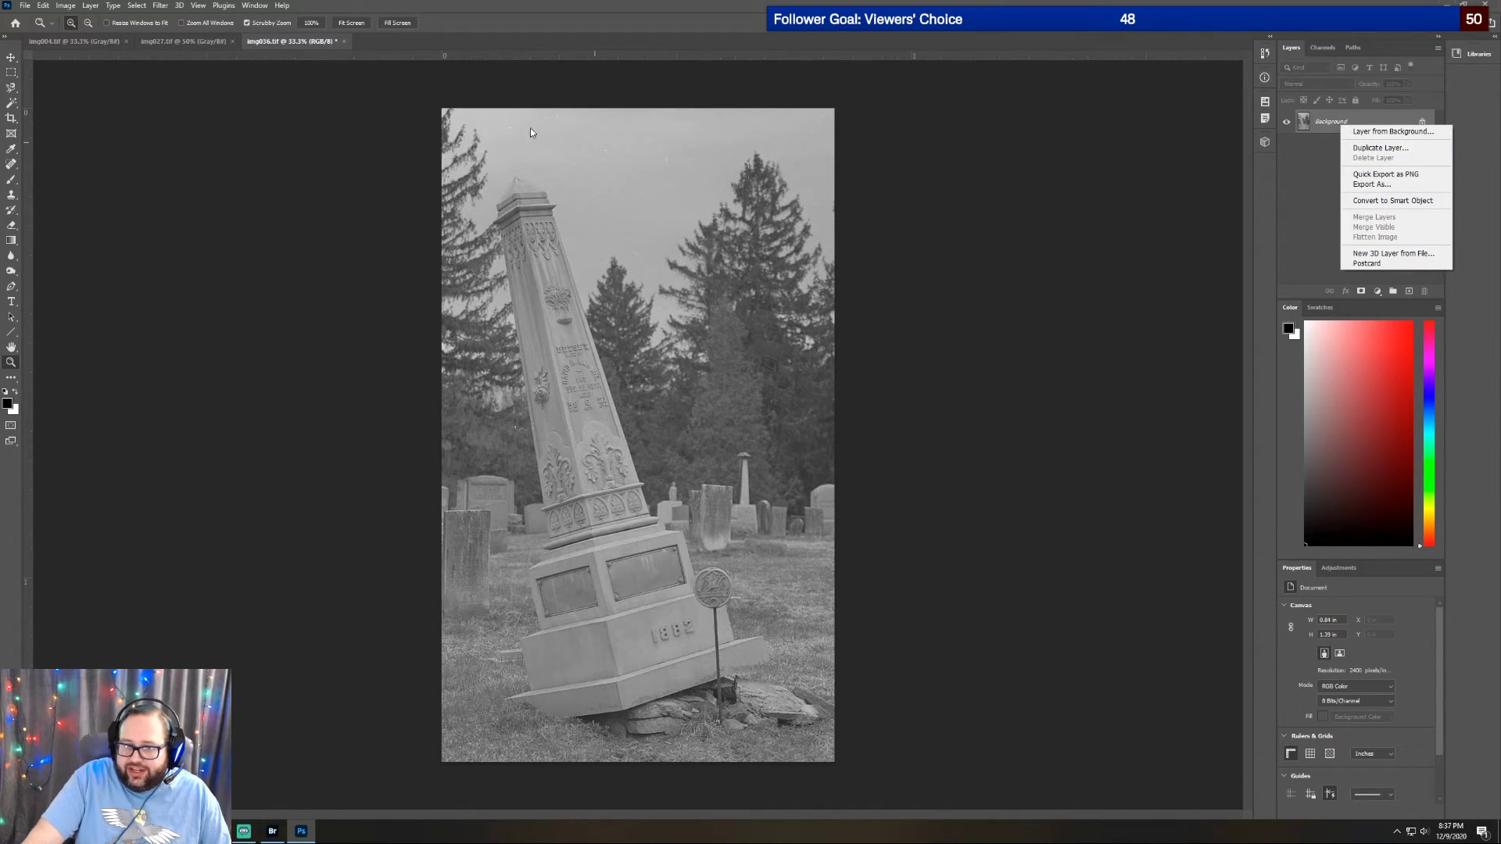
click(1380, 148)
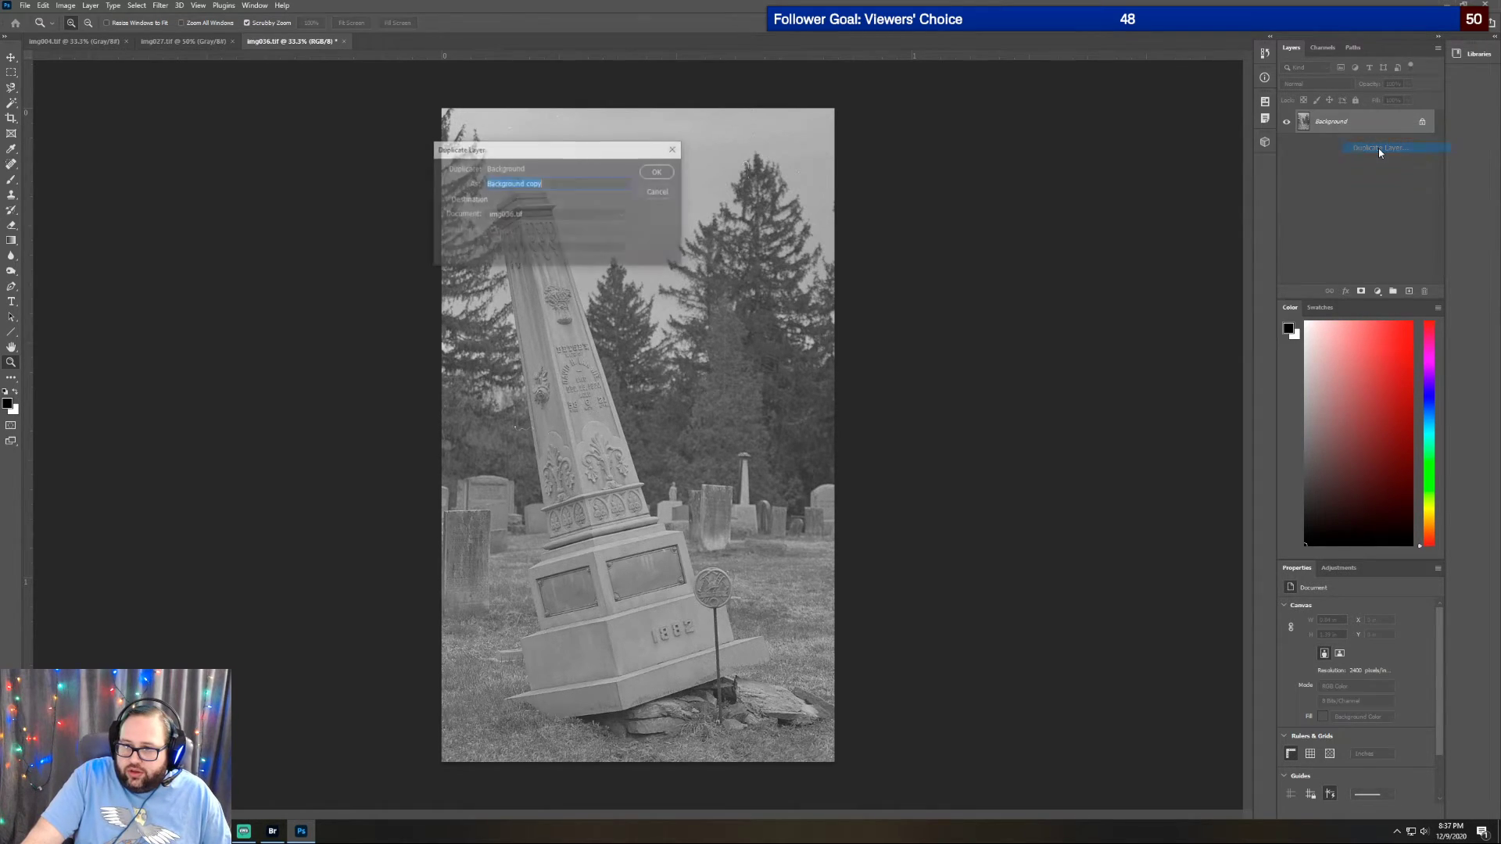
click(655, 172)
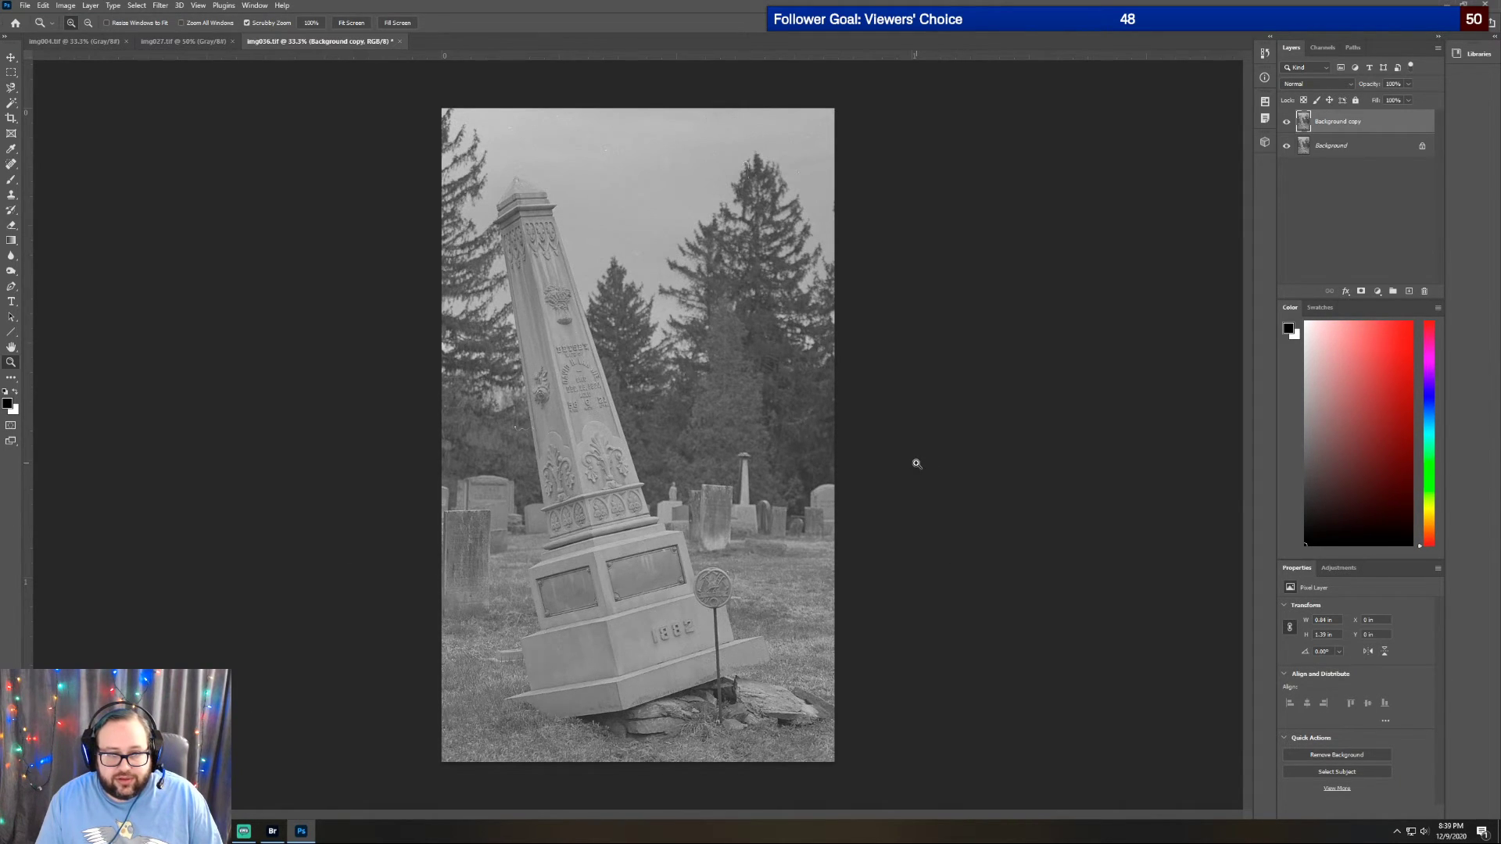
Add a Curves adjustment layer that moves the black point inward to the histogram's shadow edge and the white point to input 207
click(587, 379)
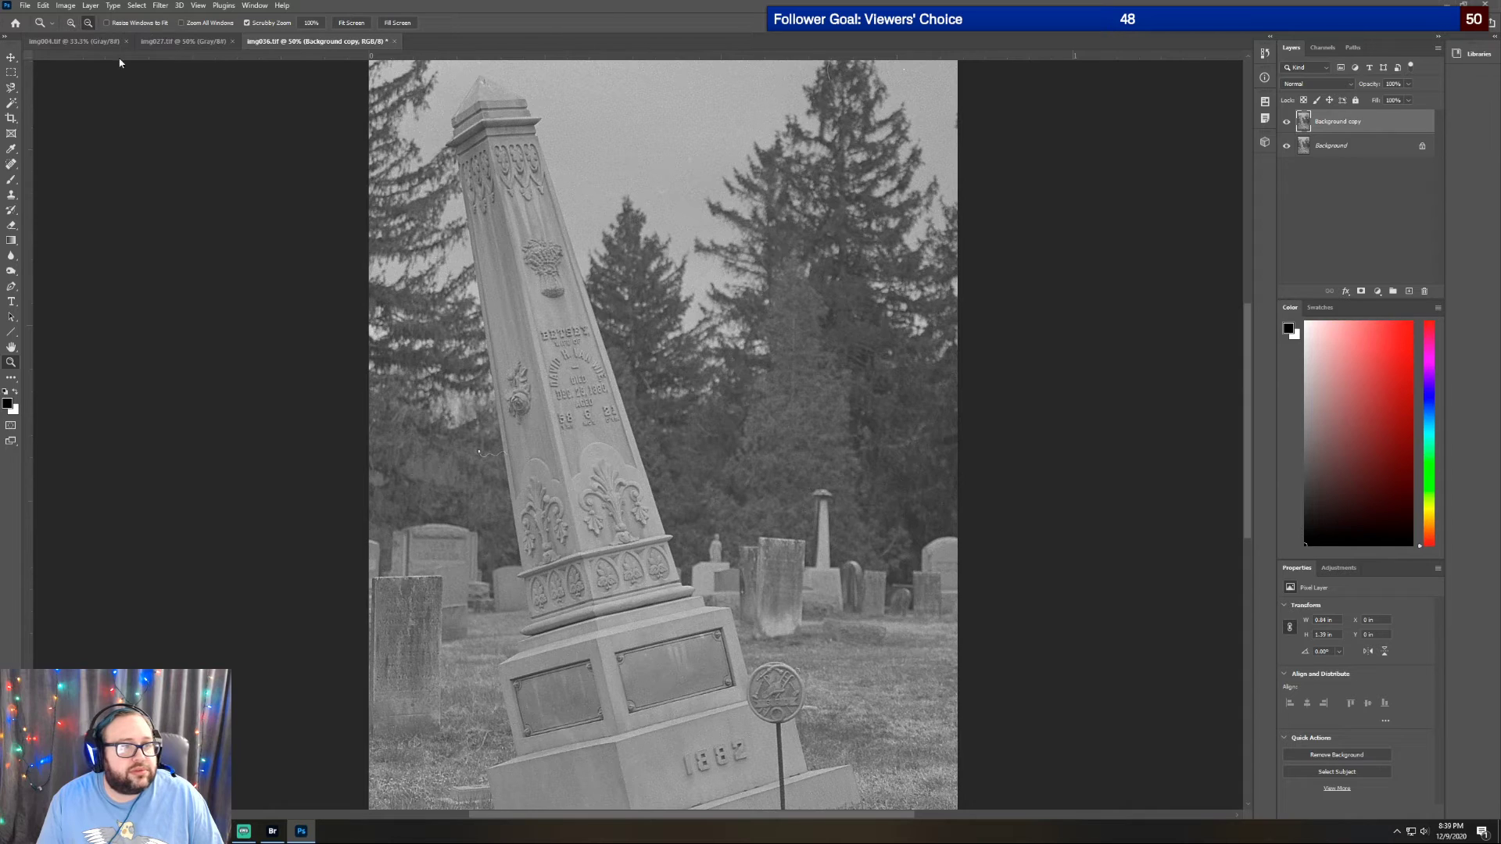
click(219, 165)
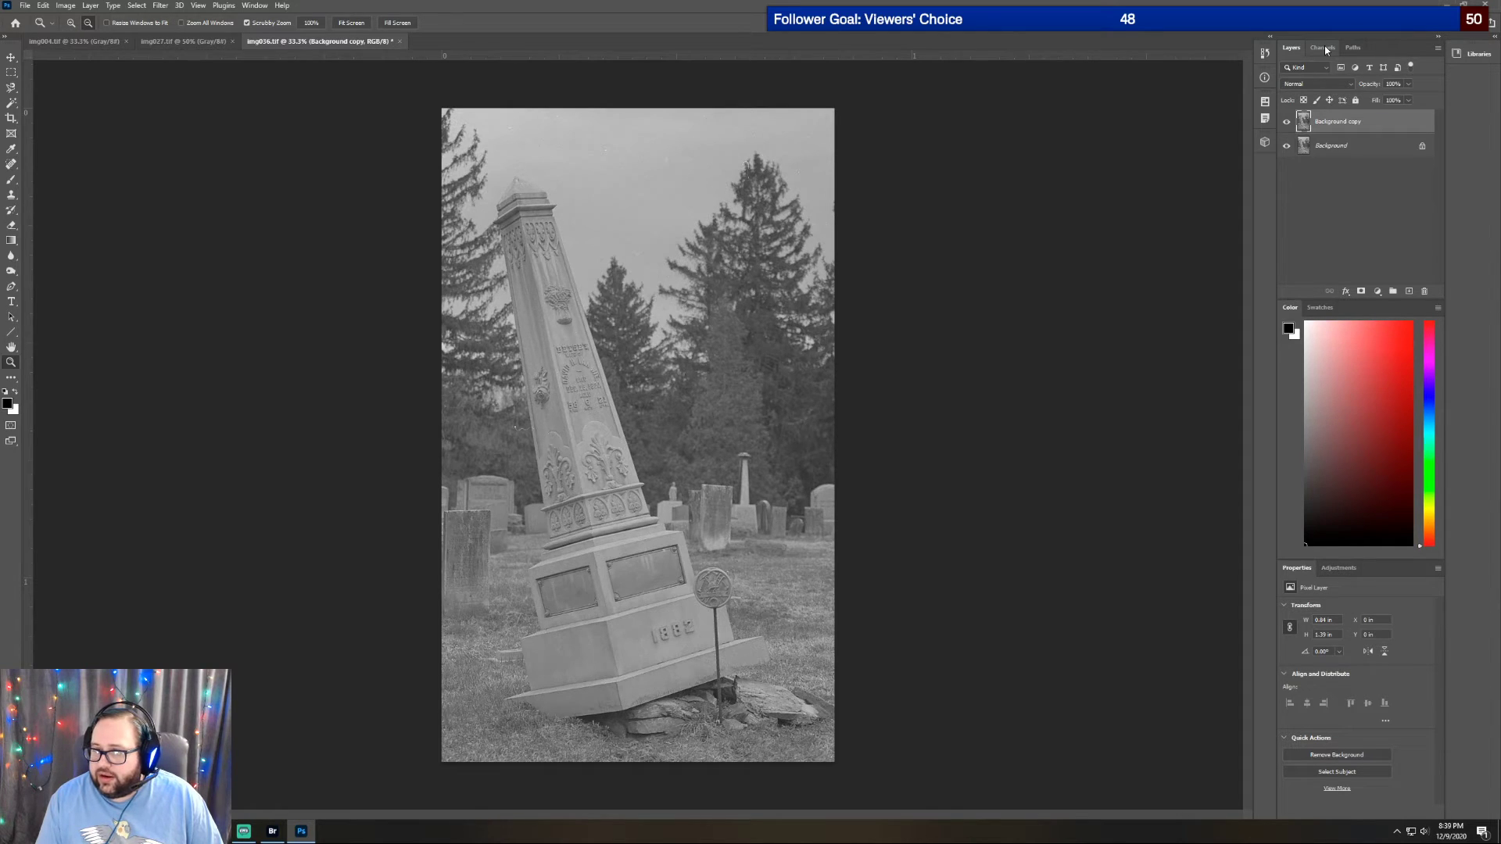
click(1339, 568)
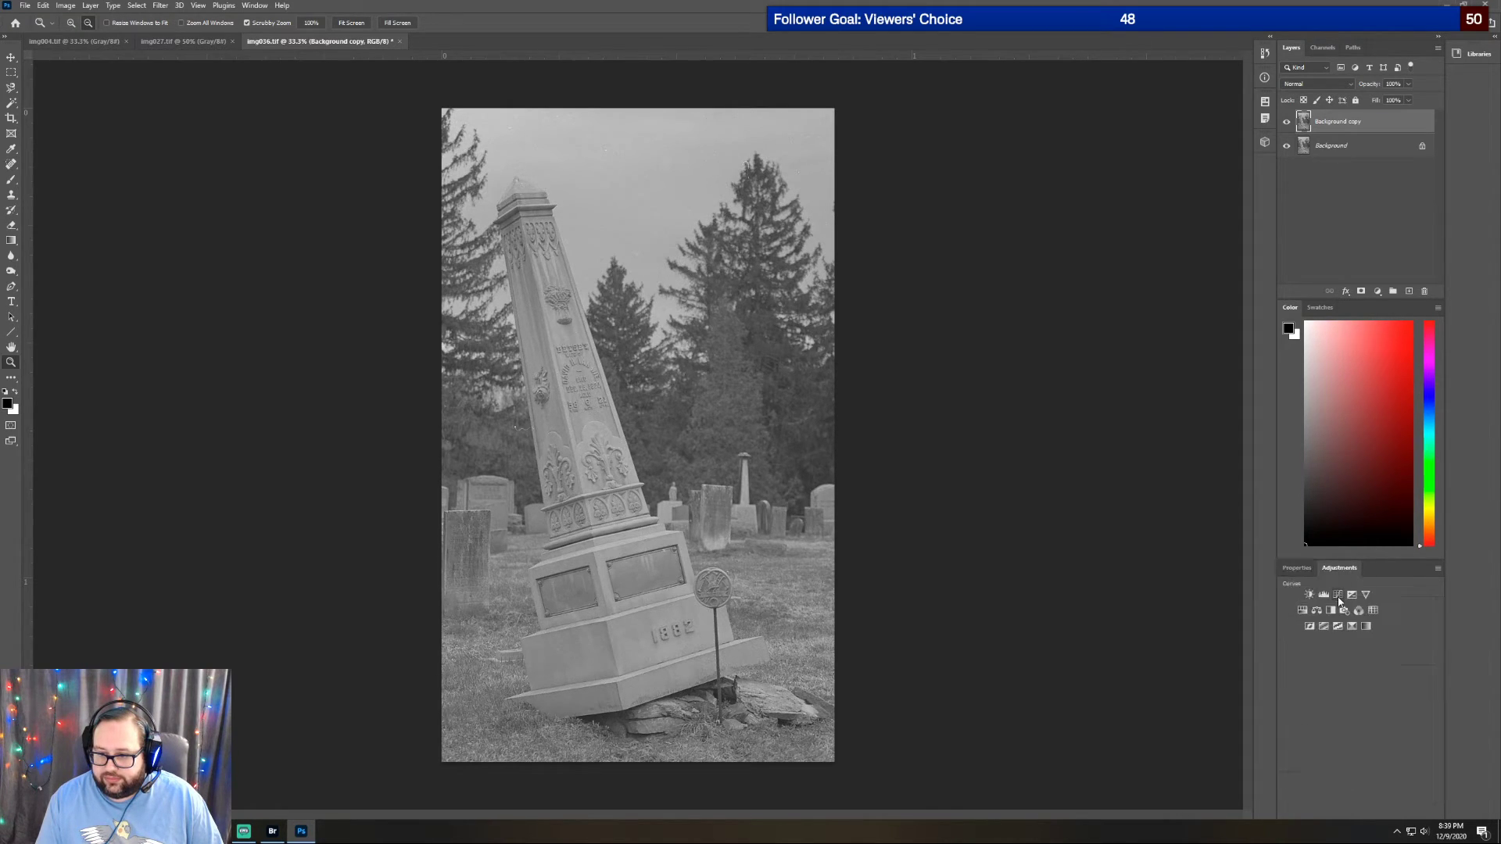
click(1338, 595)
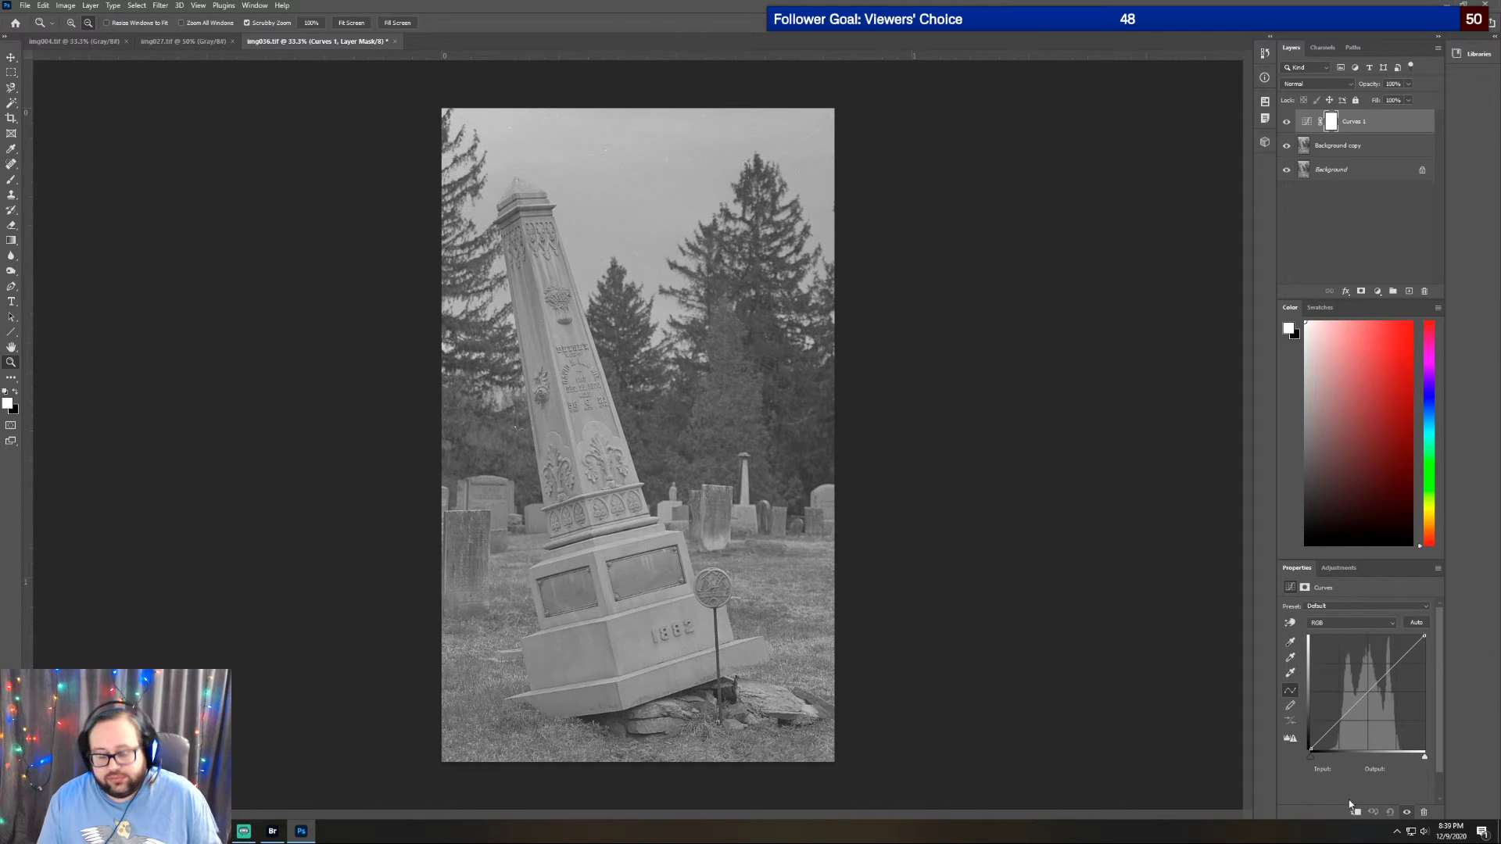
drag(1311, 758, 1334, 760)
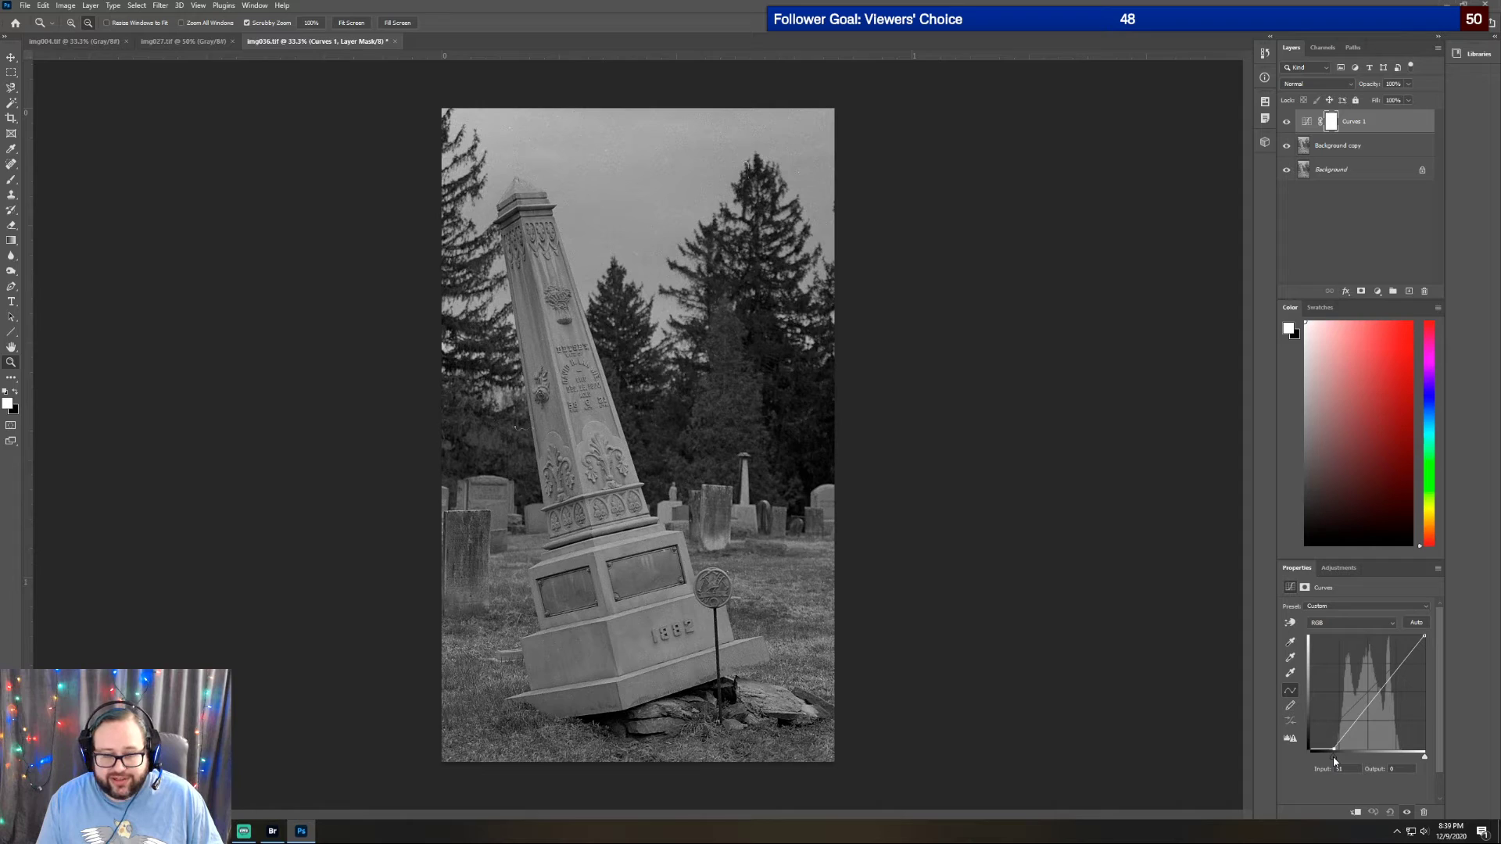
drag(1423, 758, 1404, 761)
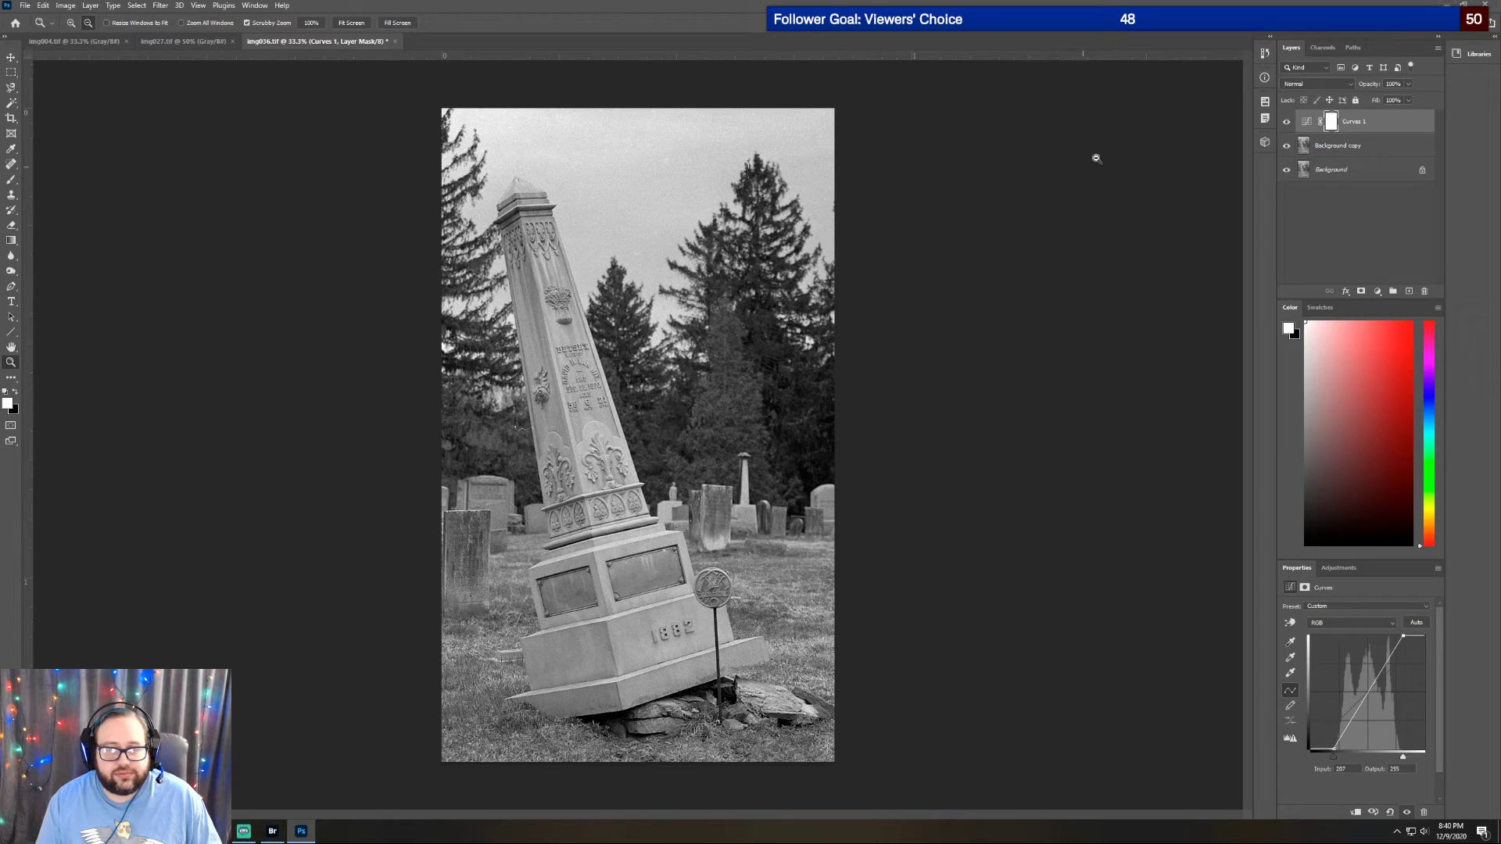
Add a Brightness/Contrast adjustment layer above the curves and raise the contrast to 20
click(1344, 571)
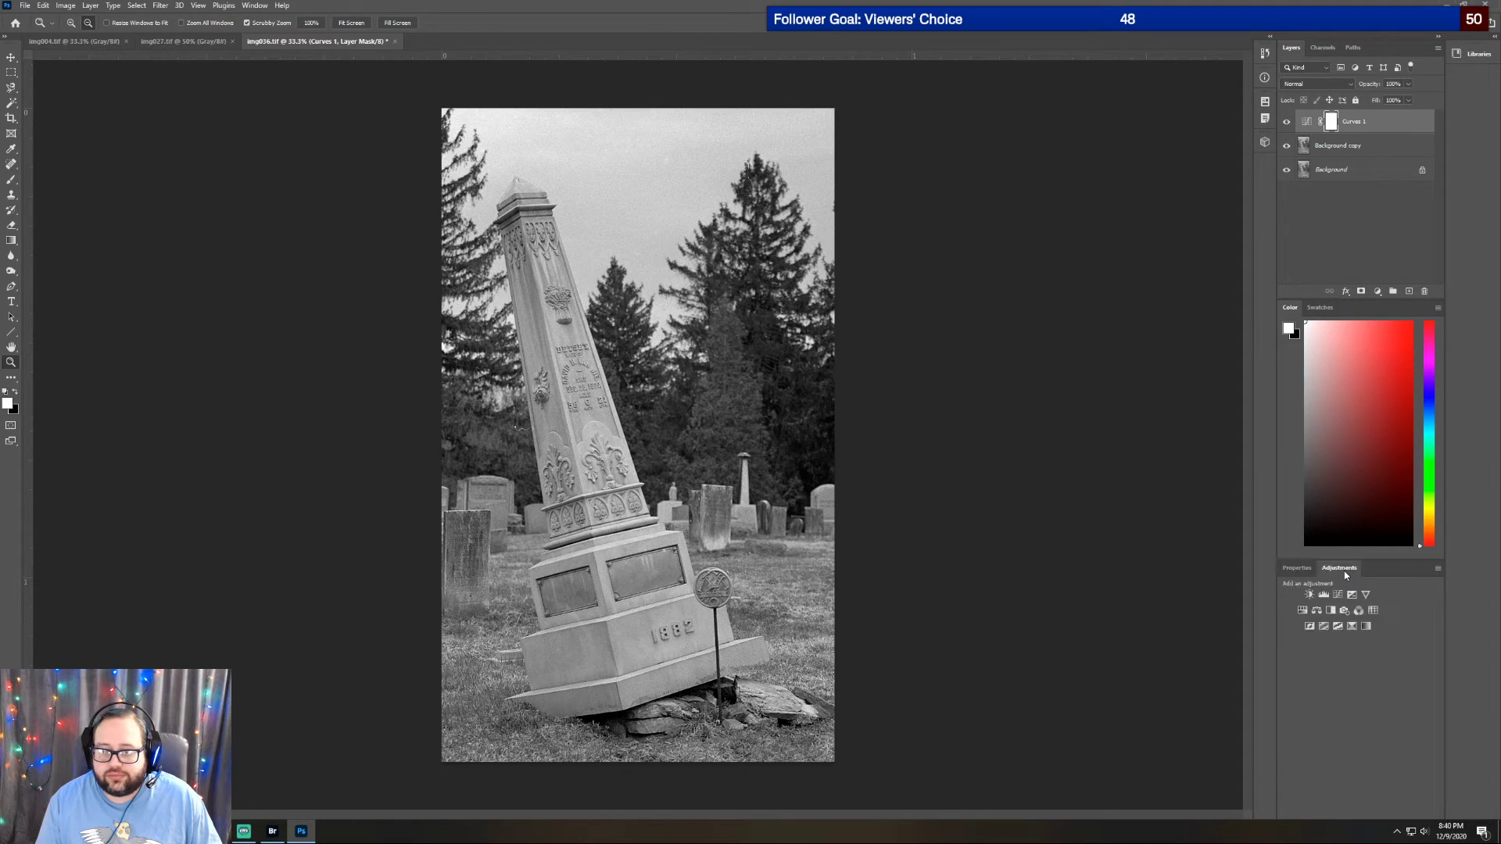
click(1310, 594)
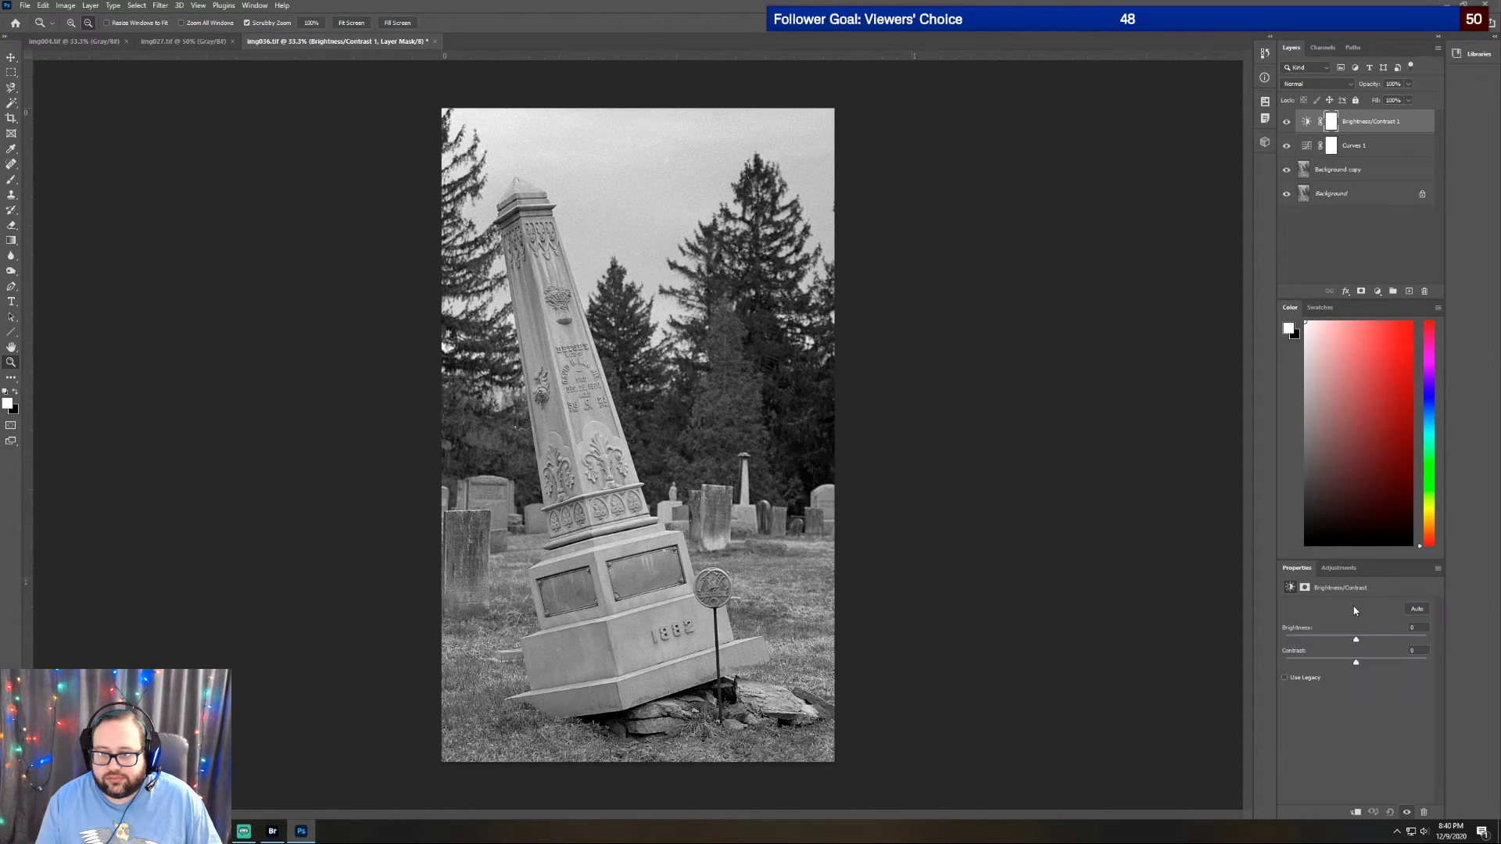
drag(1357, 662, 1372, 664)
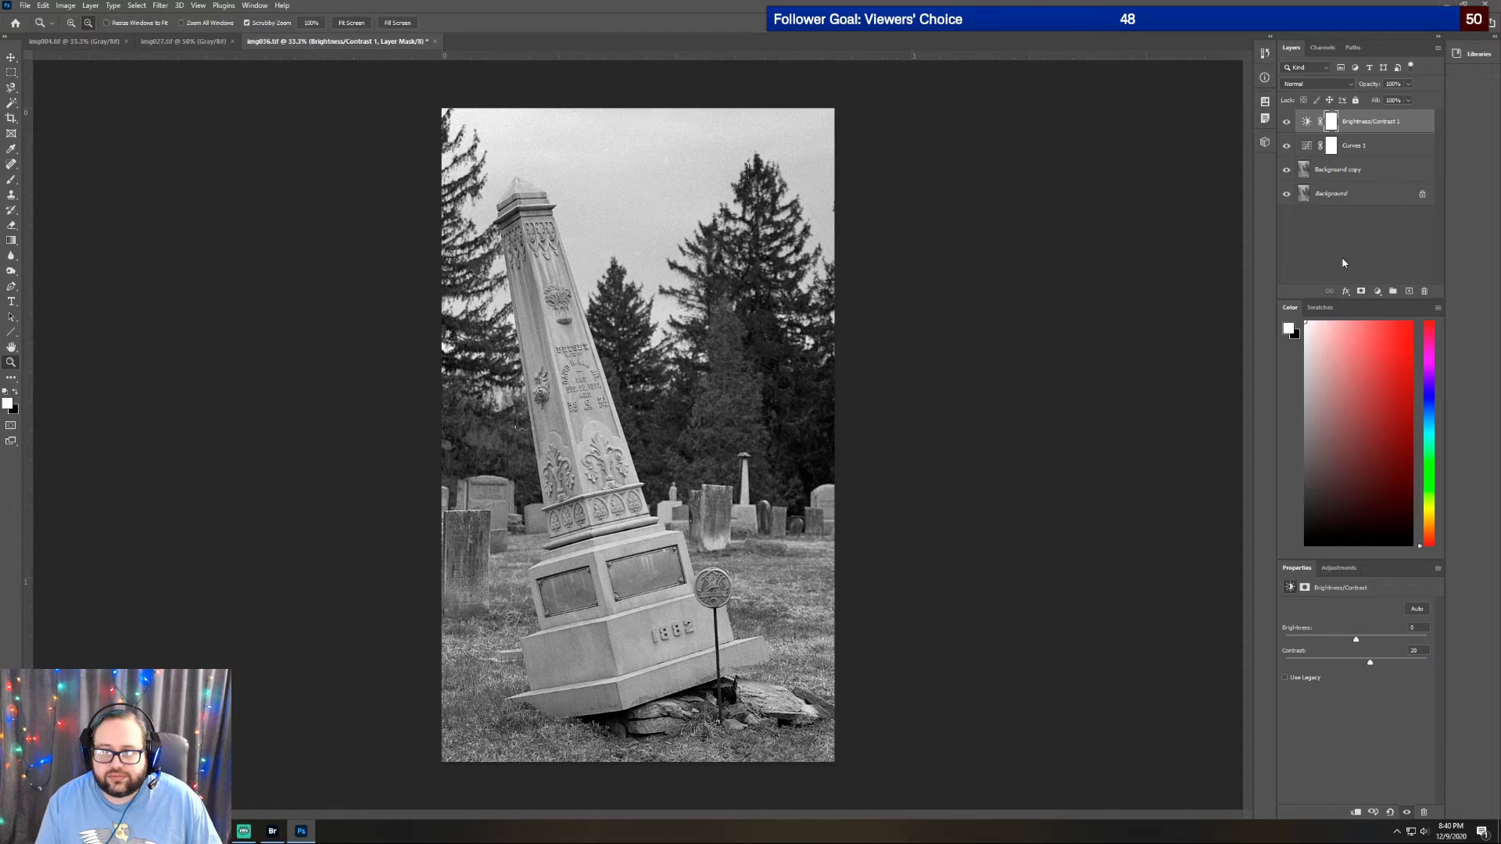
Add a Selective Color adjustment layer and set the black amount in the Blacks to +2%
click(1340, 569)
click(1352, 629)
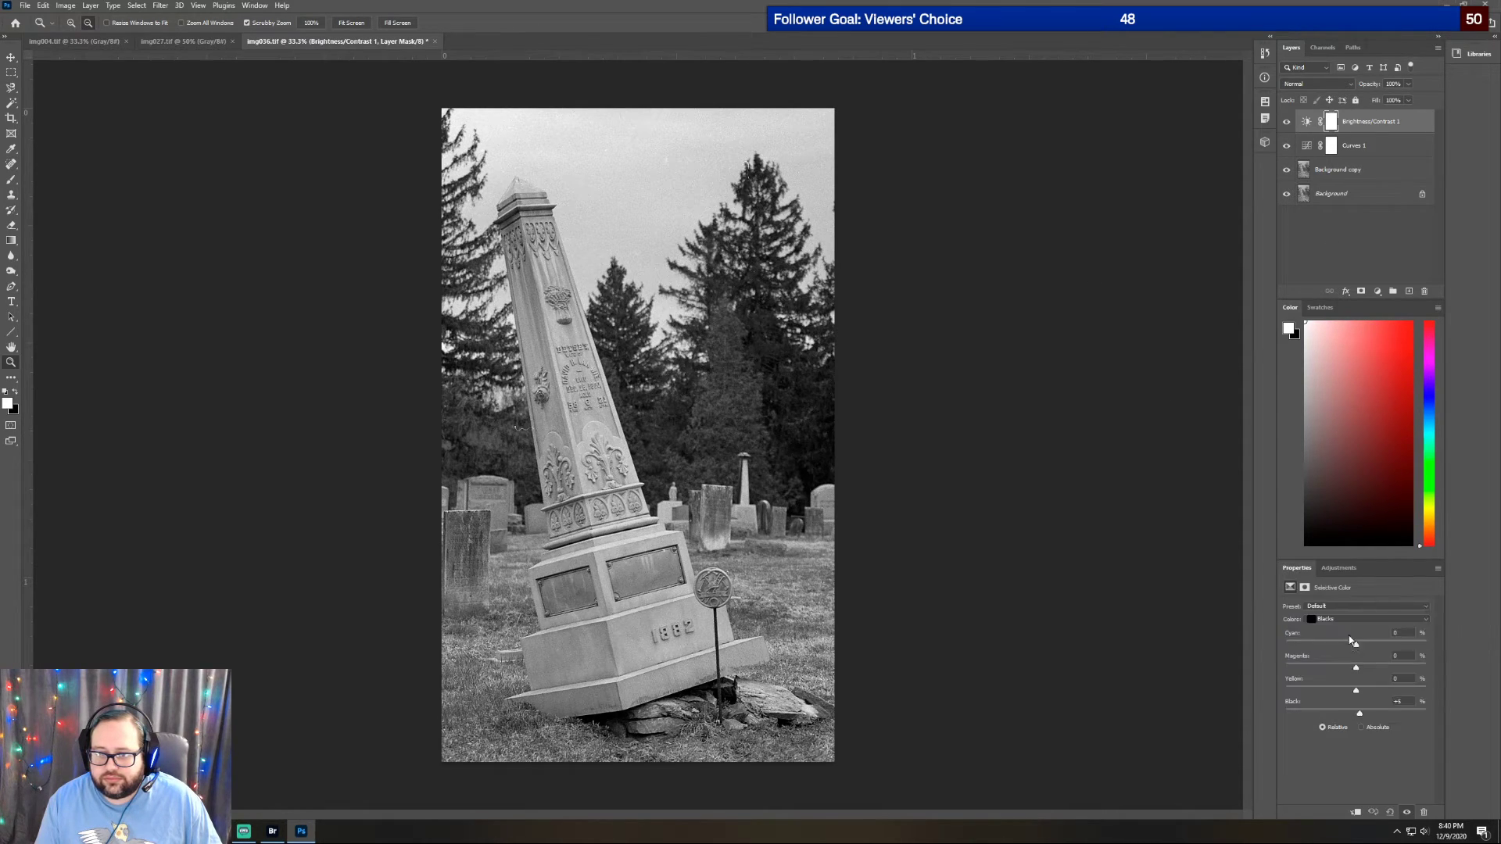
mouse_move(1356, 713)
mouse_down()
mouse_move(1430, 703)
mouse_move(1358, 711)
mouse_up()
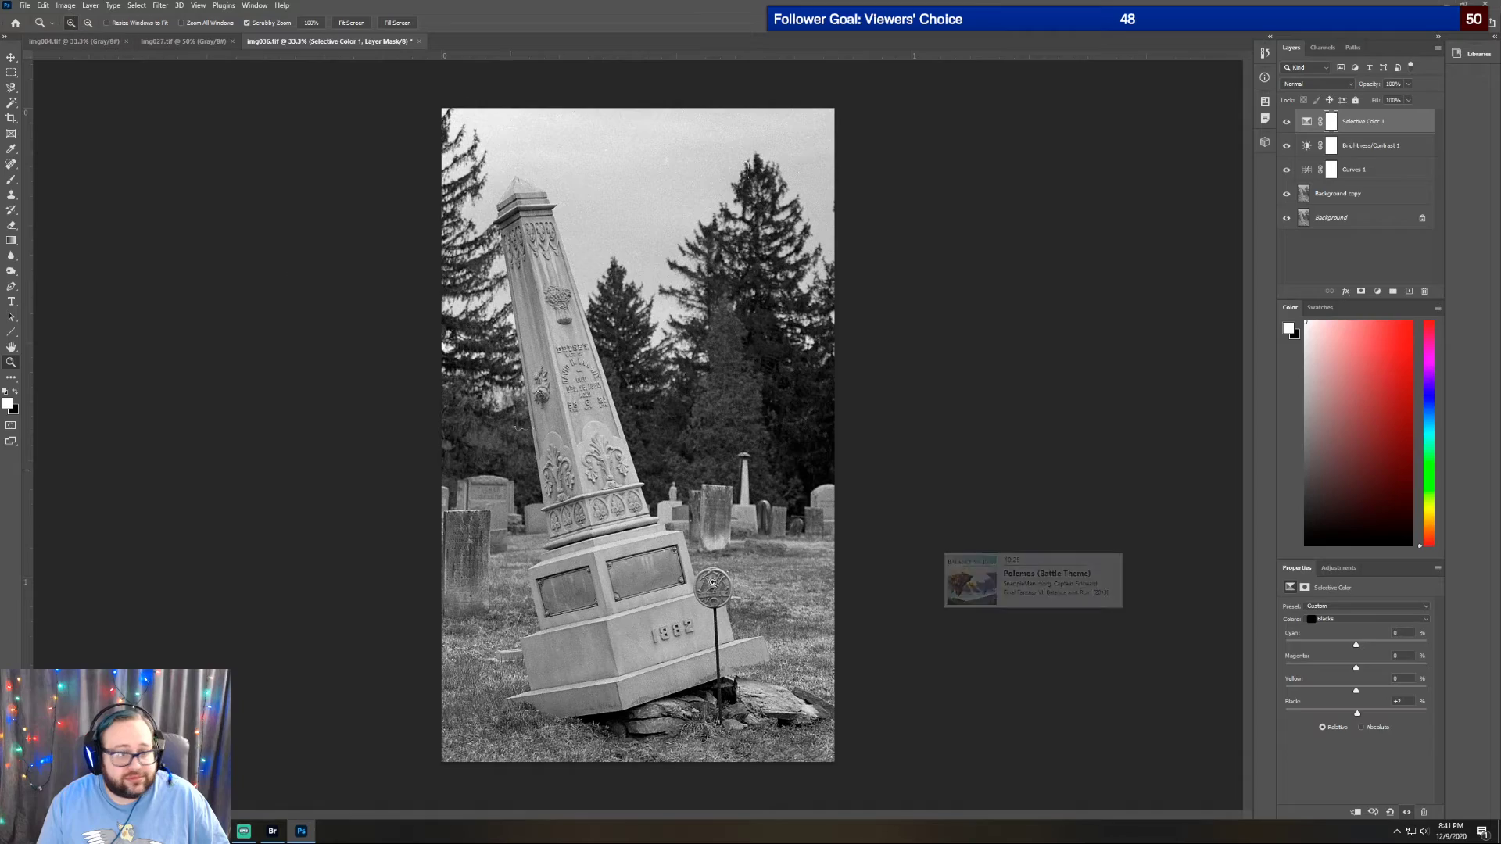
Examine the monument's base, inscription and surrounding gravestones up close for scratches, hairs and grain
drag(587, 522, 743, 637)
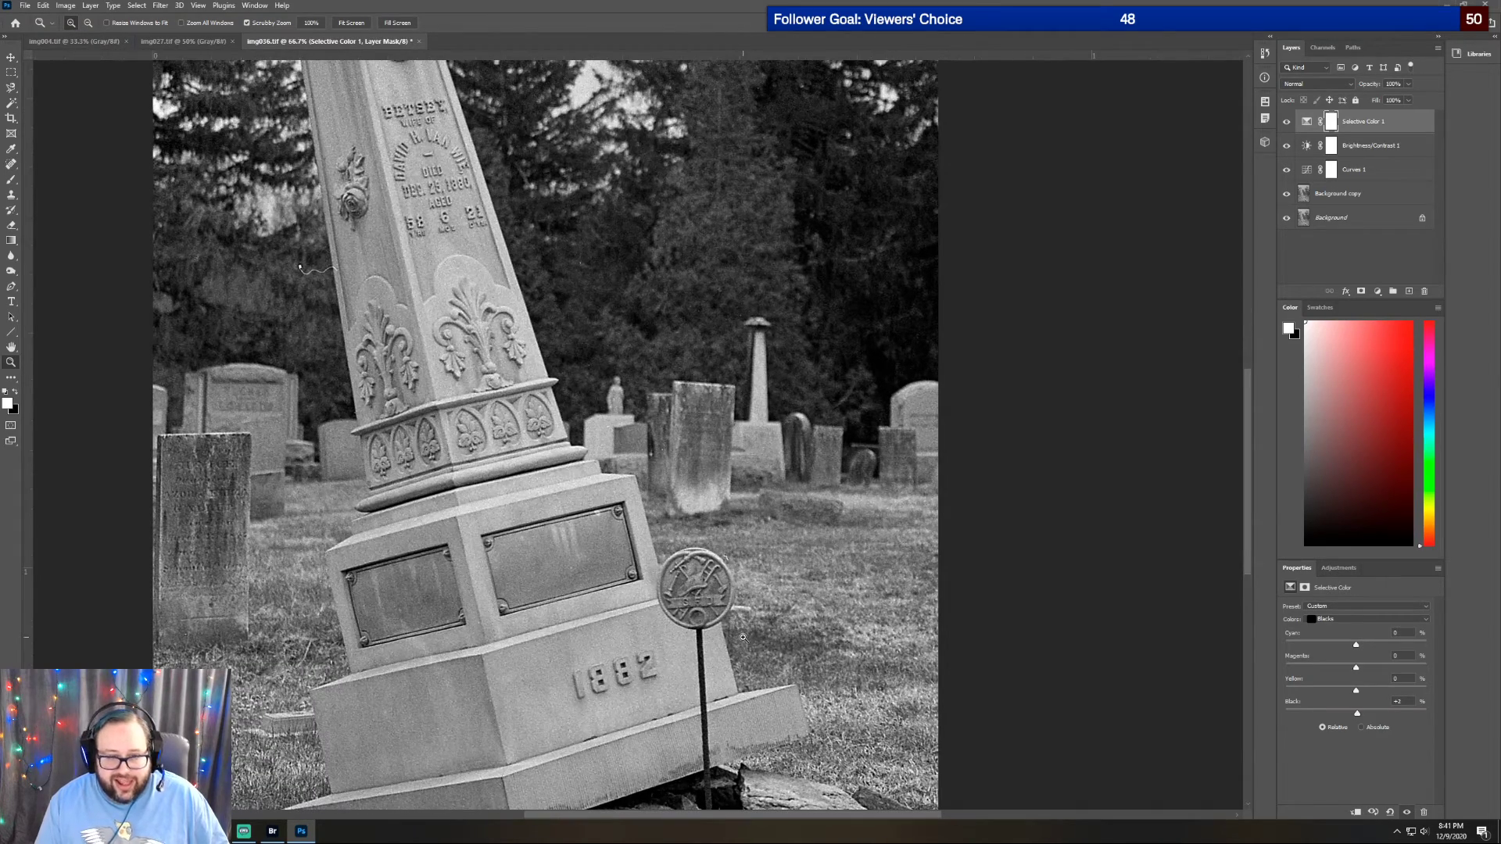
scroll(569, 477, up, 3)
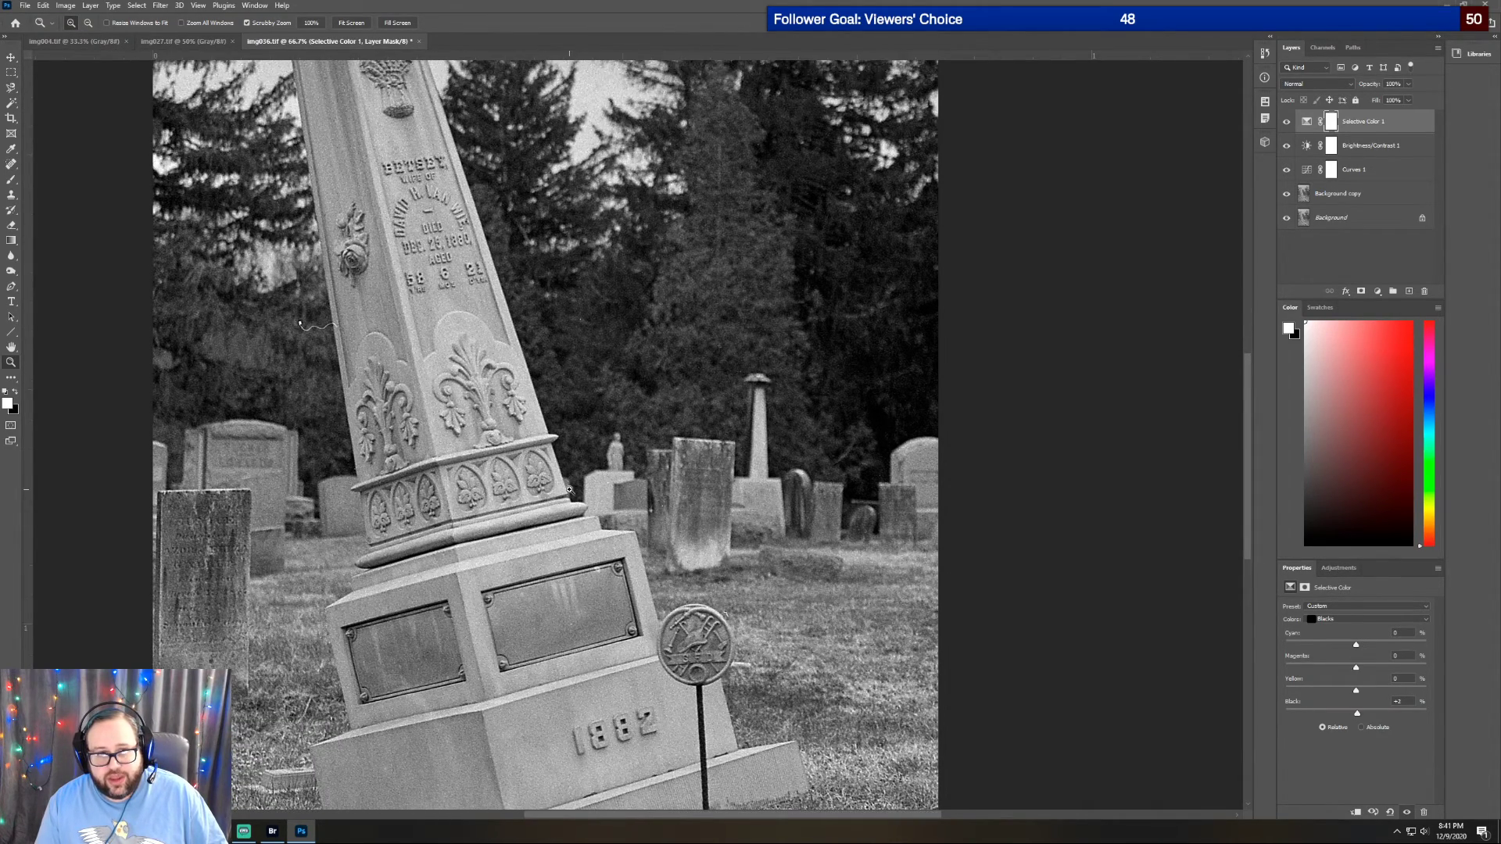
scroll(569, 490, down, 5)
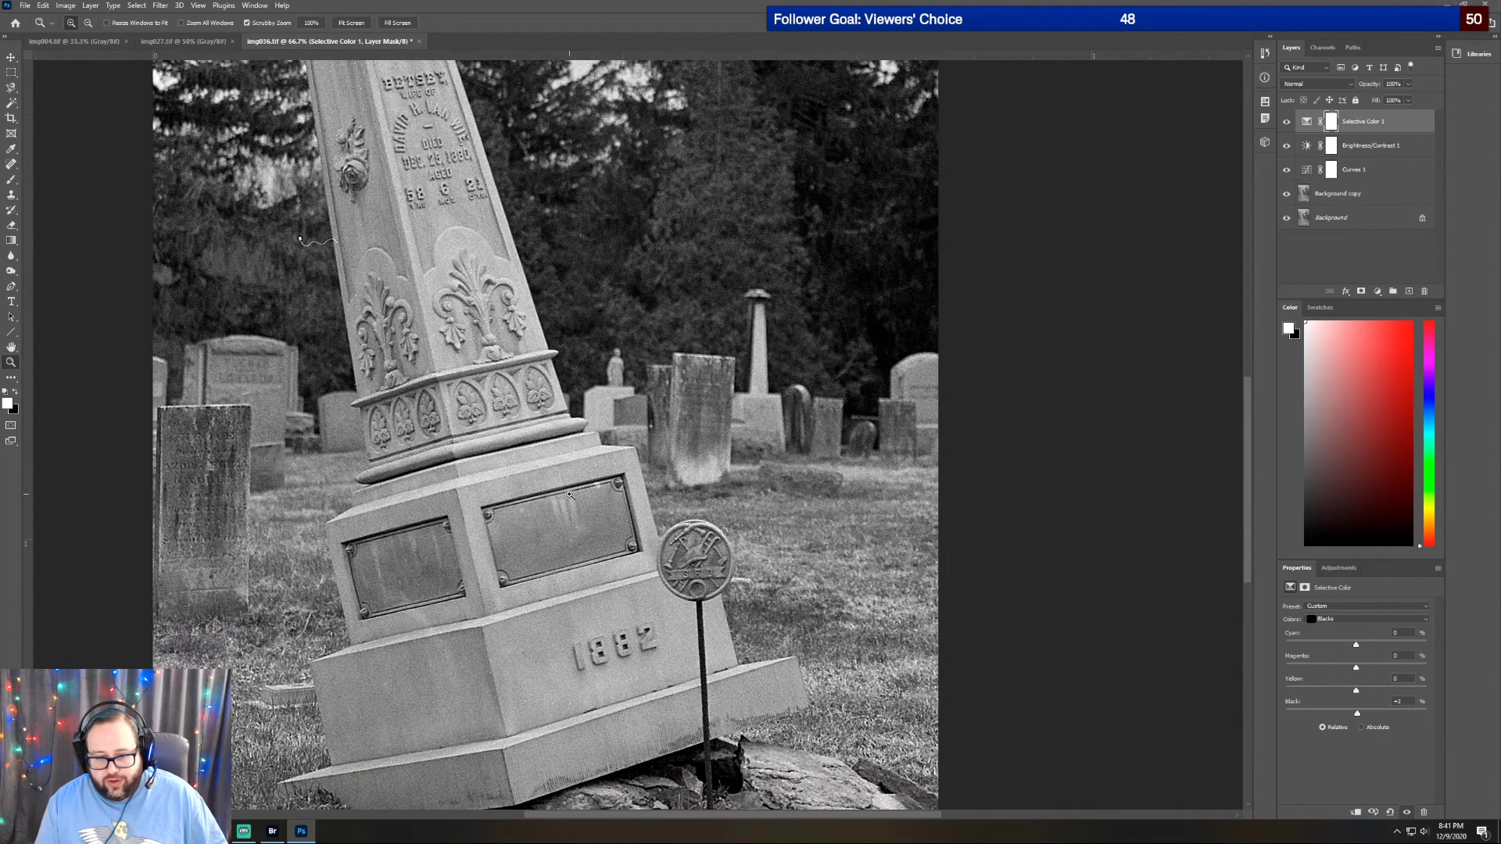
scroll(570, 495, down, 2)
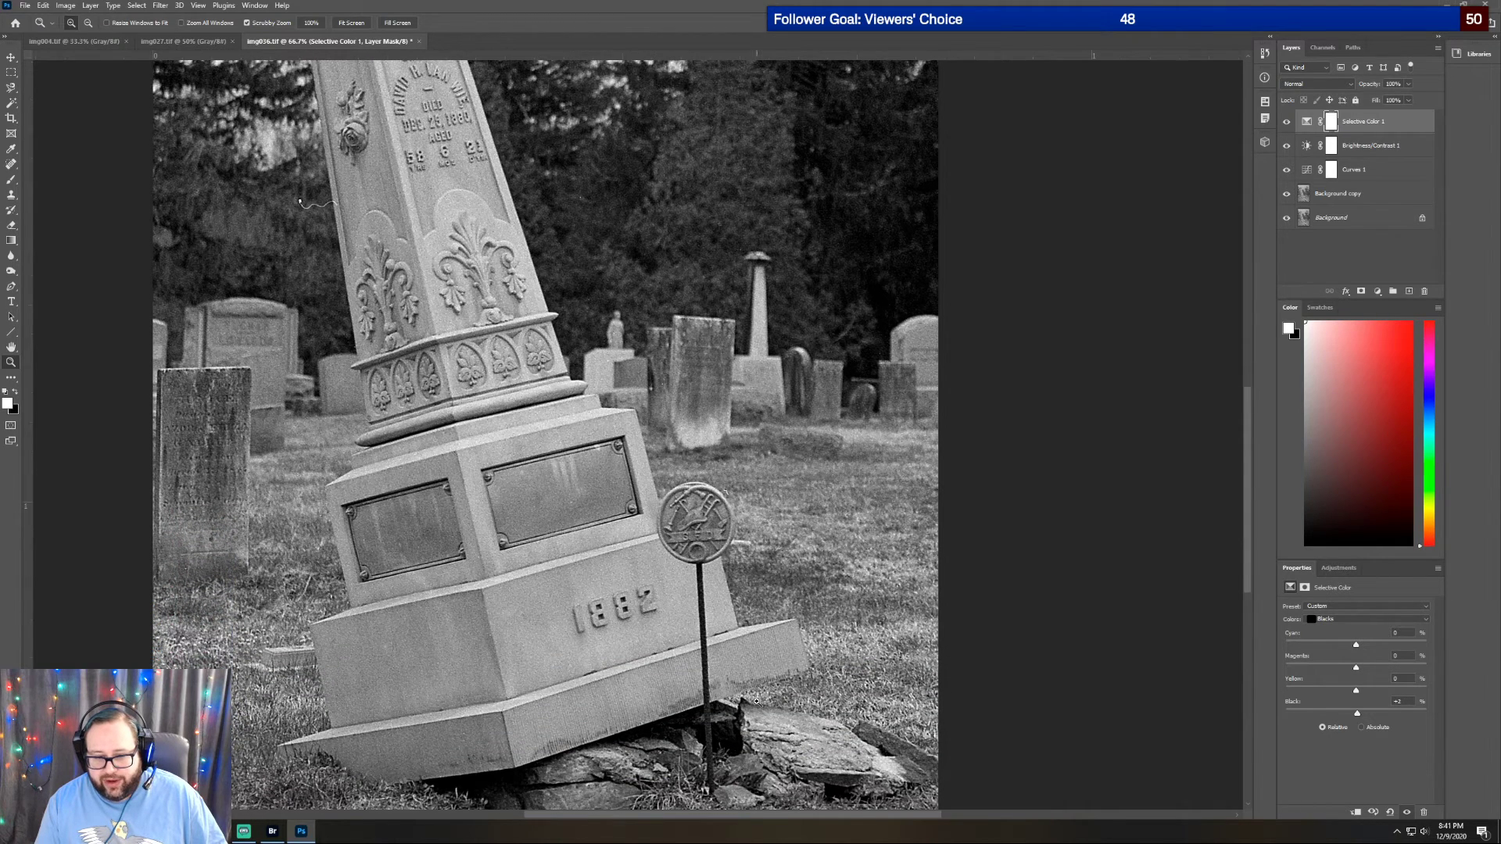
click(695, 514)
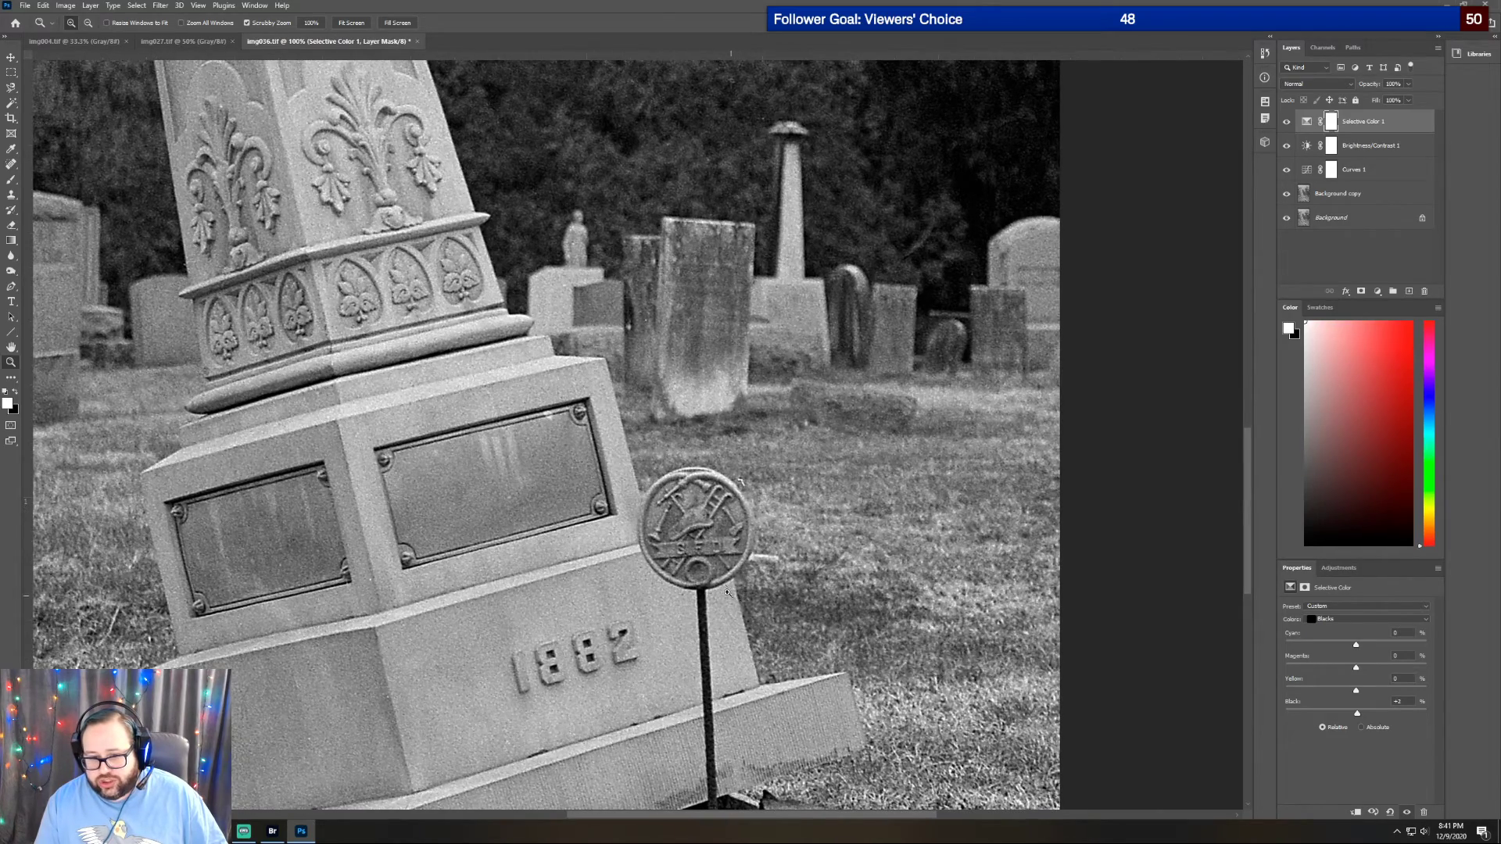
scroll(719, 555, up, 5)
scroll(499, 675, up, 3)
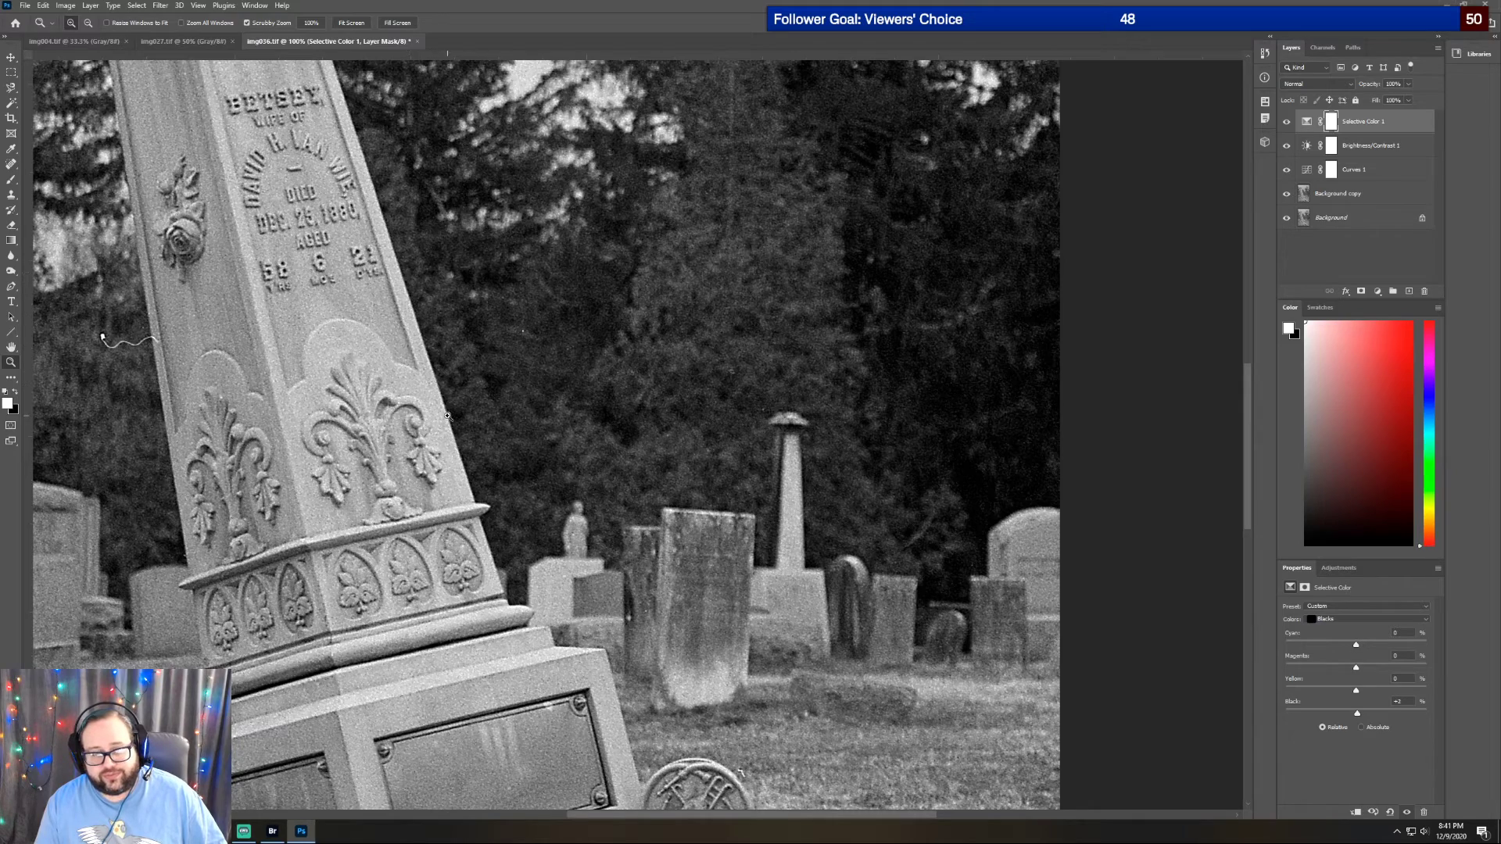
scroll(450, 417, up, 1)
scroll(450, 423, down, 1)
scroll(450, 423, down, 5)
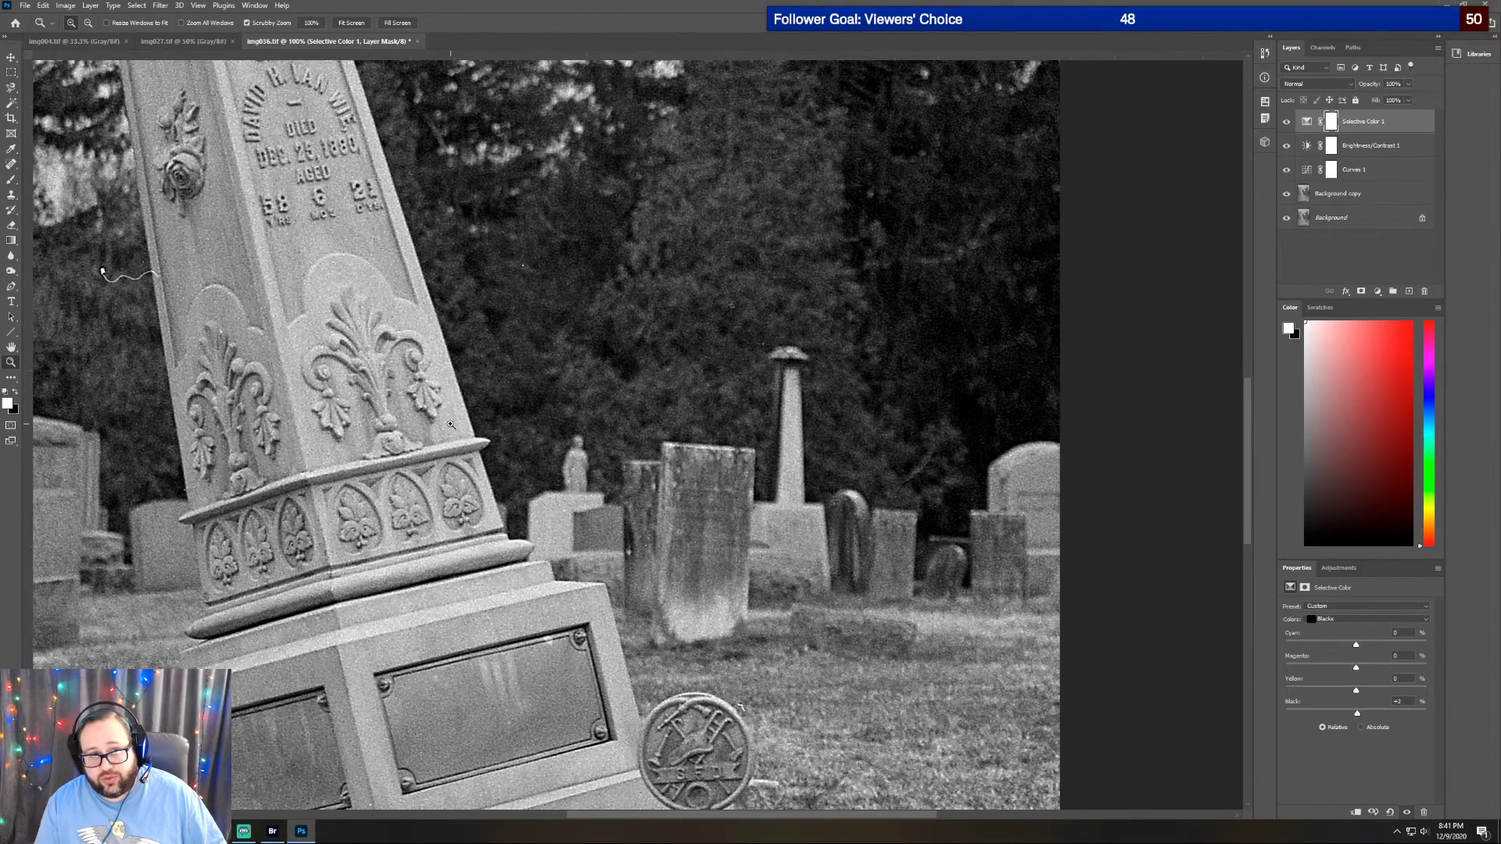
scroll(453, 425, down, 4)
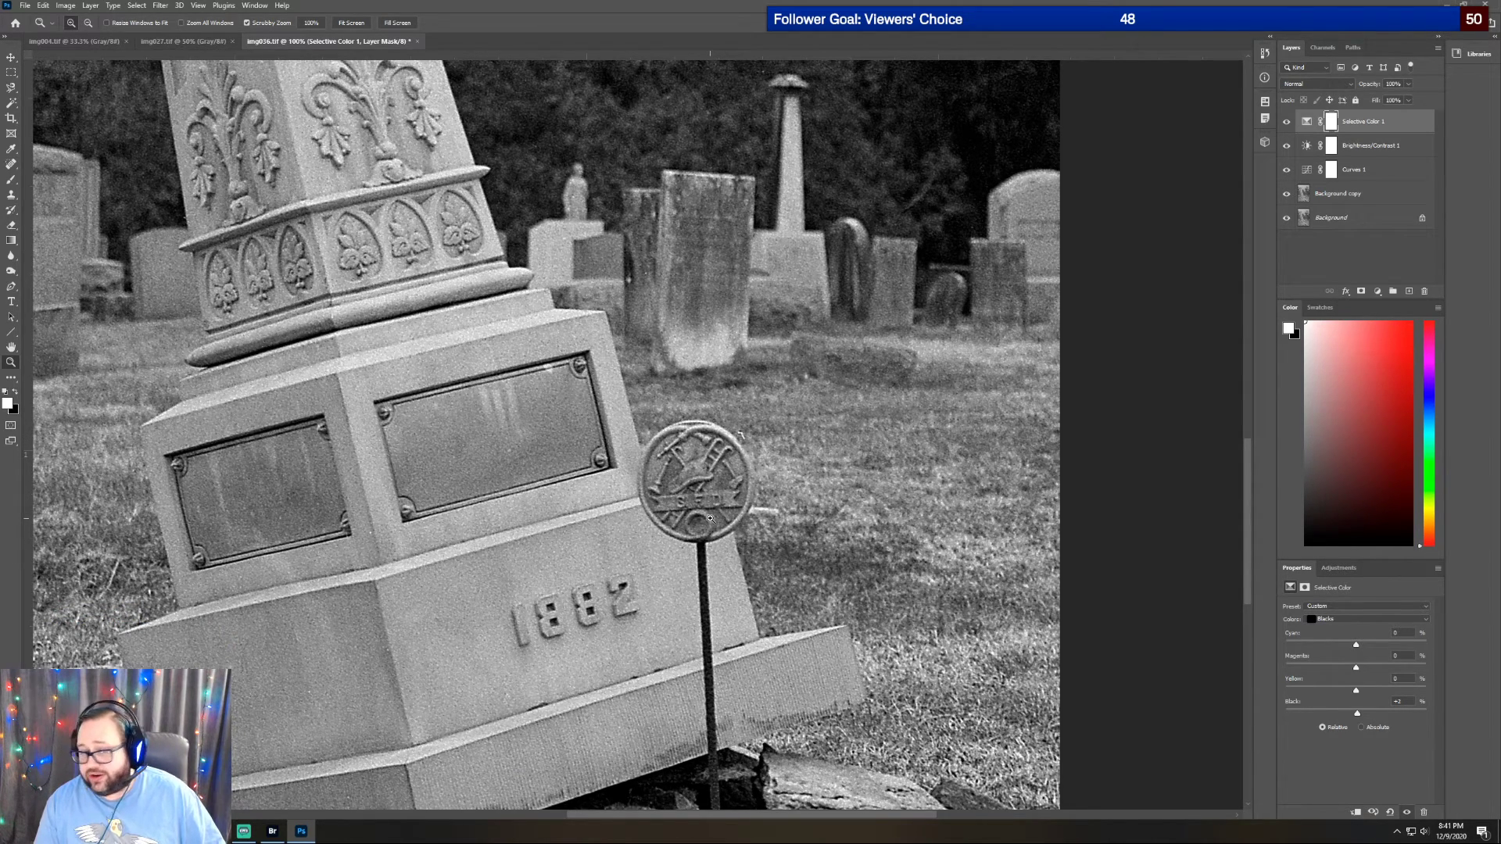
Examine the sky, the treetops and the full height of the monument for dust and scratches
click(88, 23)
click(827, 466)
scroll(819, 448, up, 6)
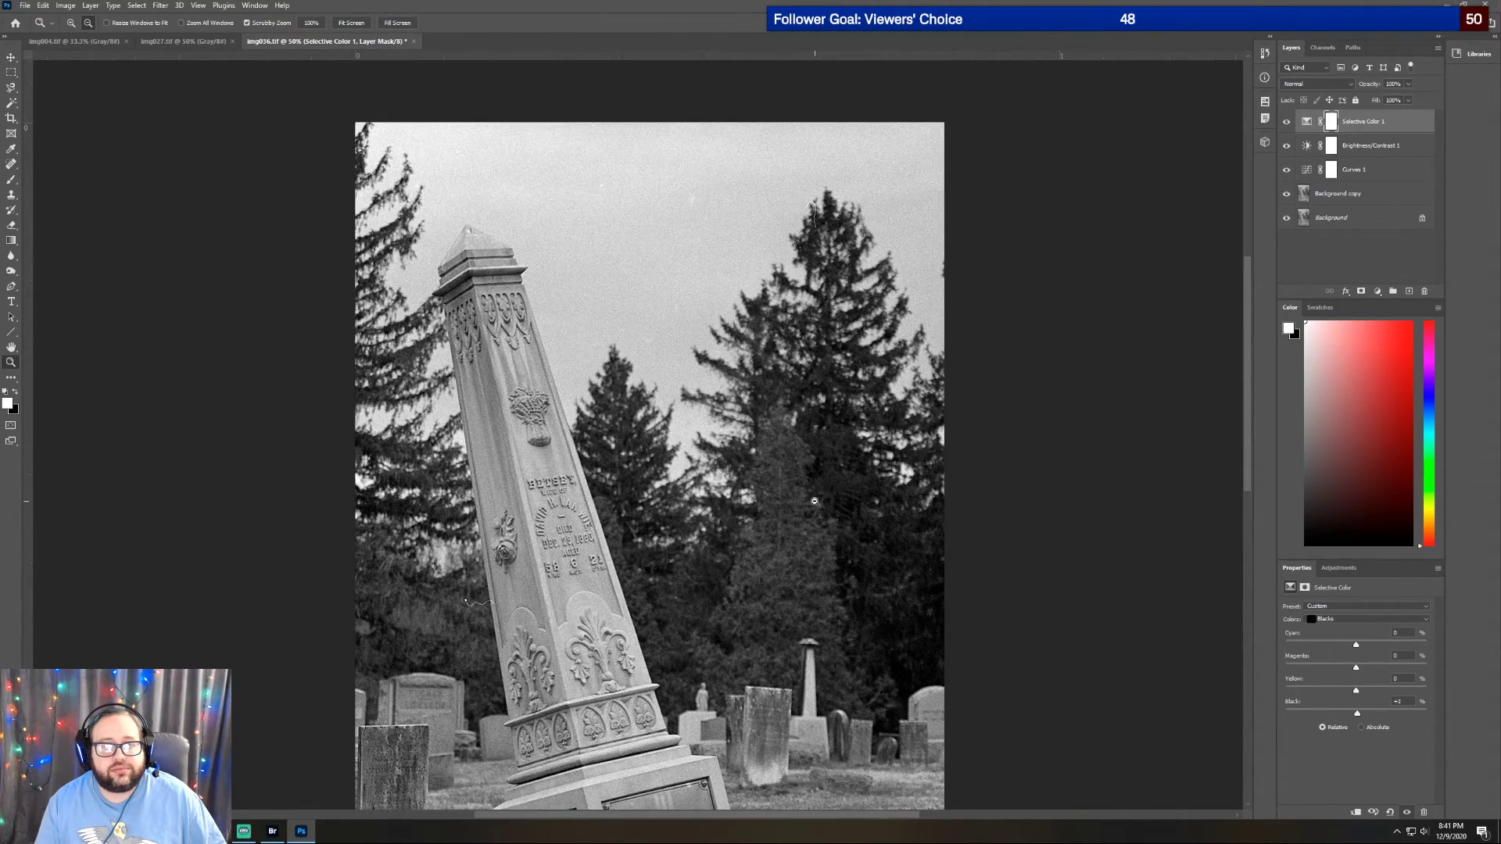
scroll(813, 501, up, 1)
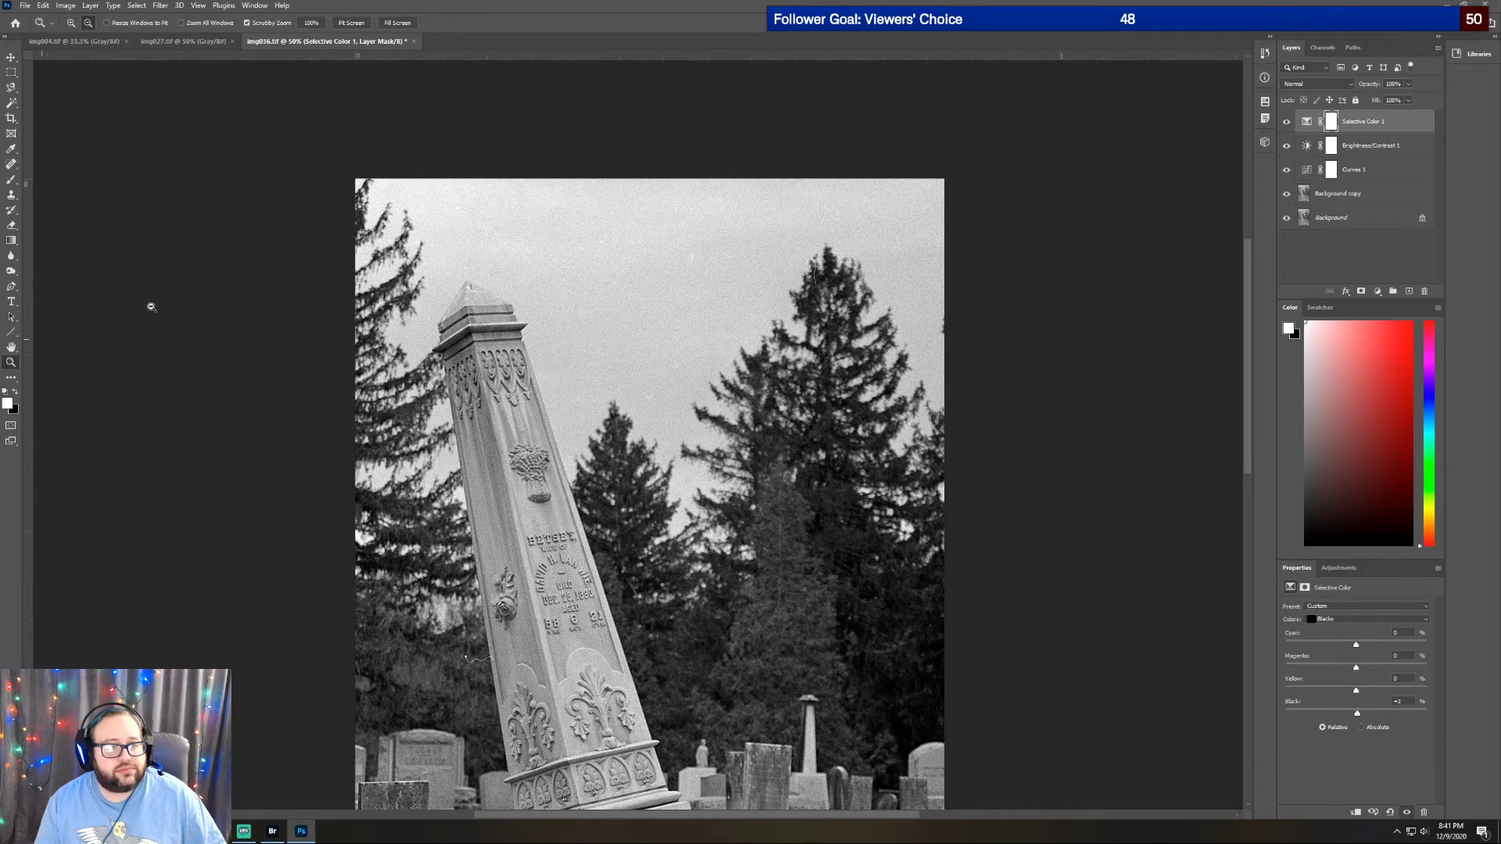
click(71, 23)
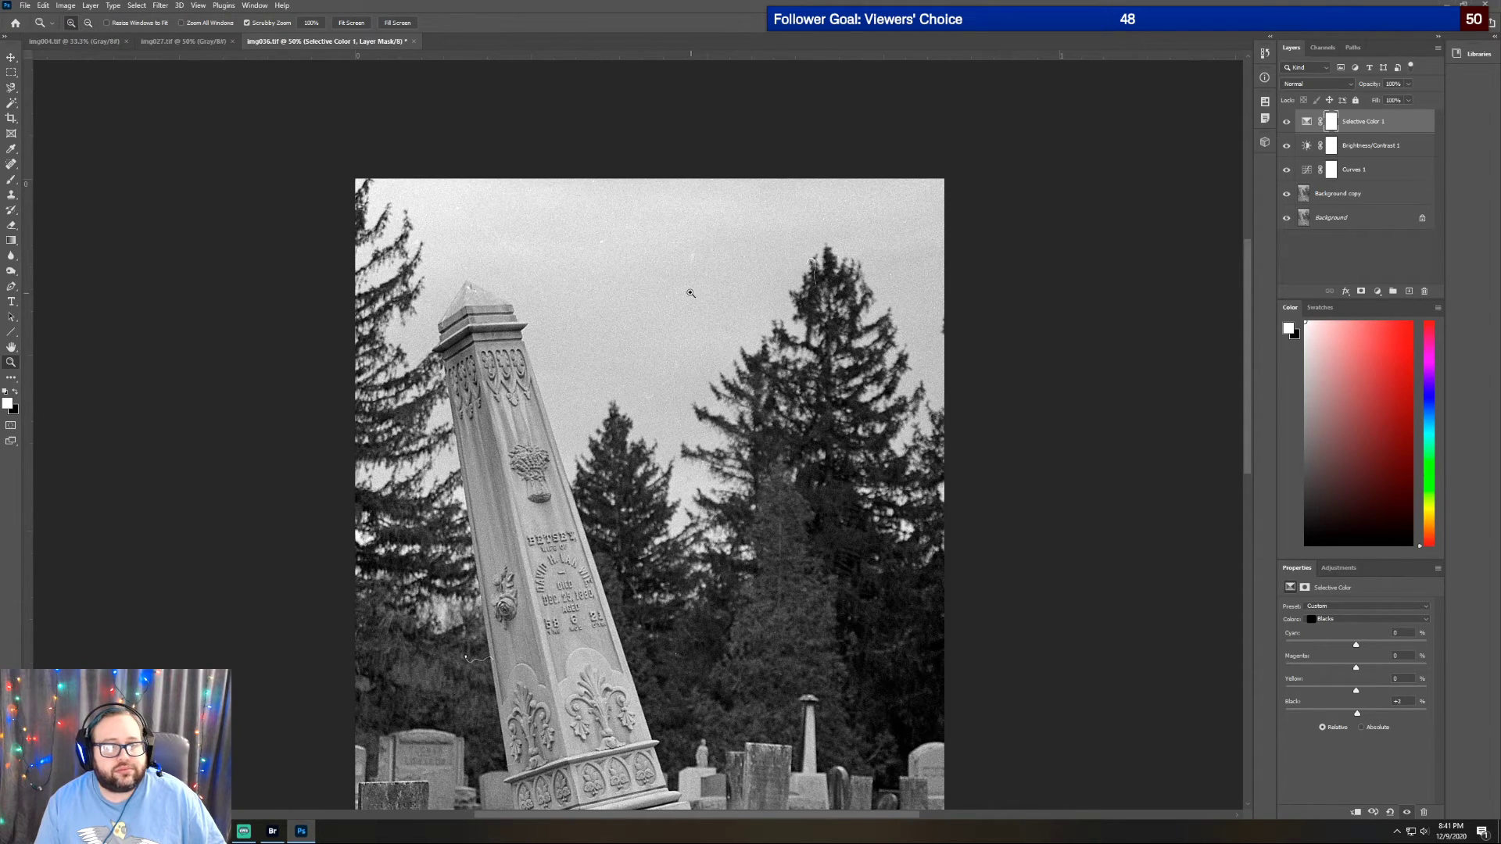
click(625, 275)
scroll(625, 277, down, 1)
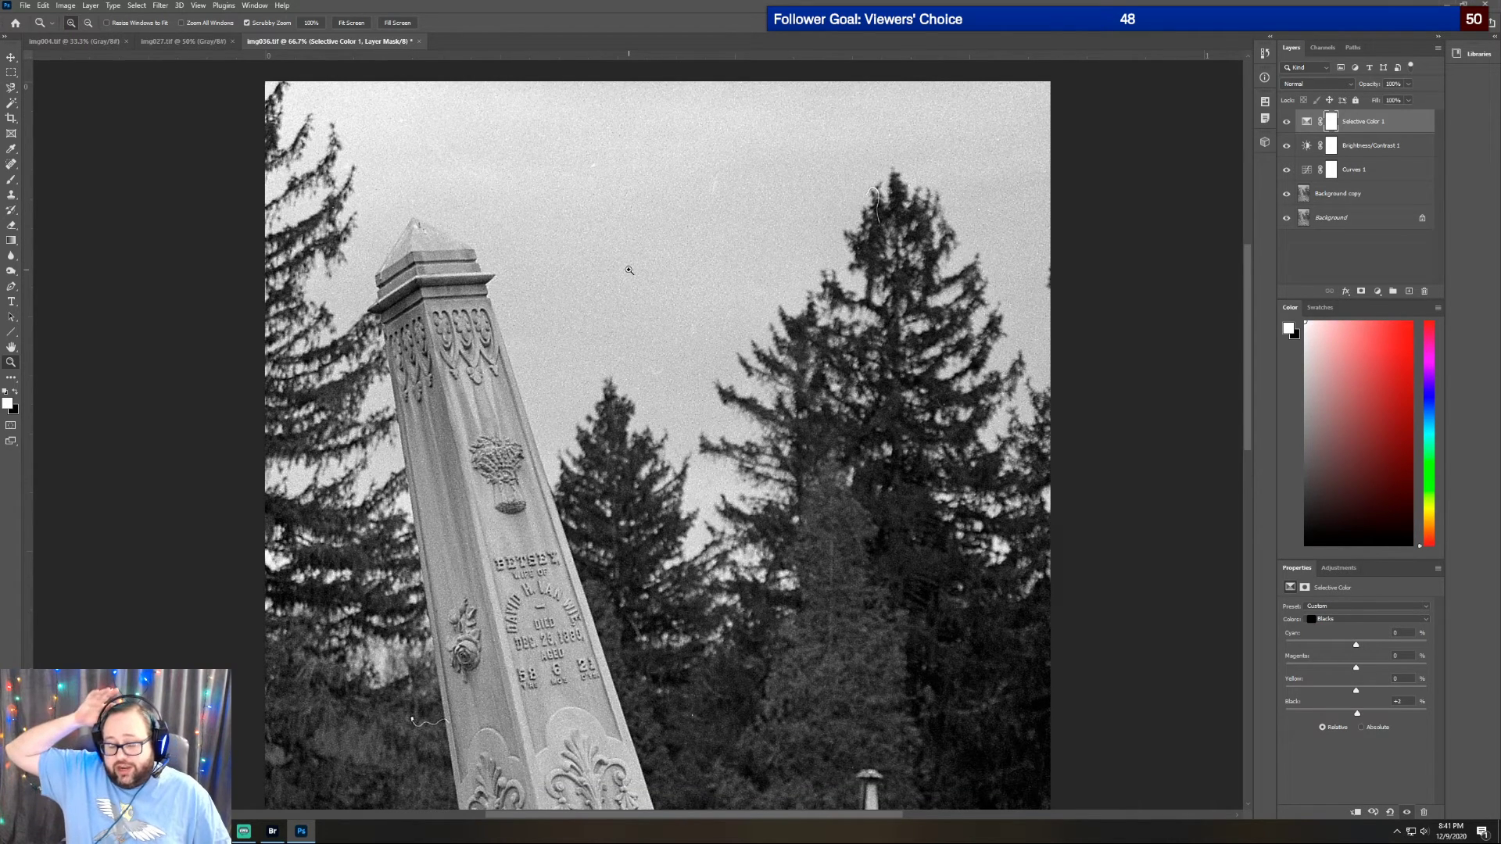
scroll(856, 613, down, 3)
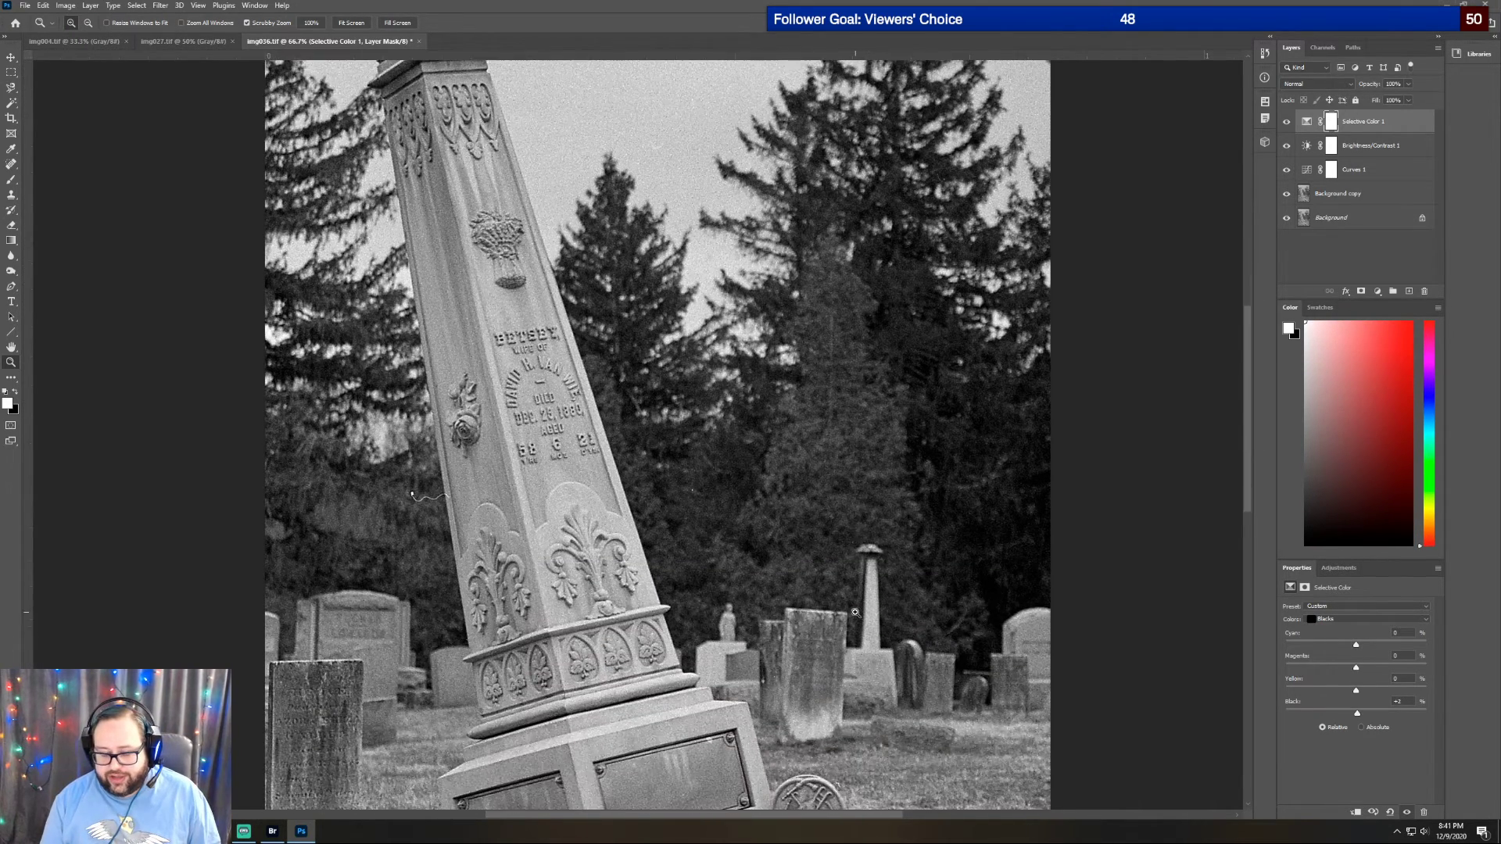
scroll(856, 613, down, 2)
scroll(806, 698, down, 3)
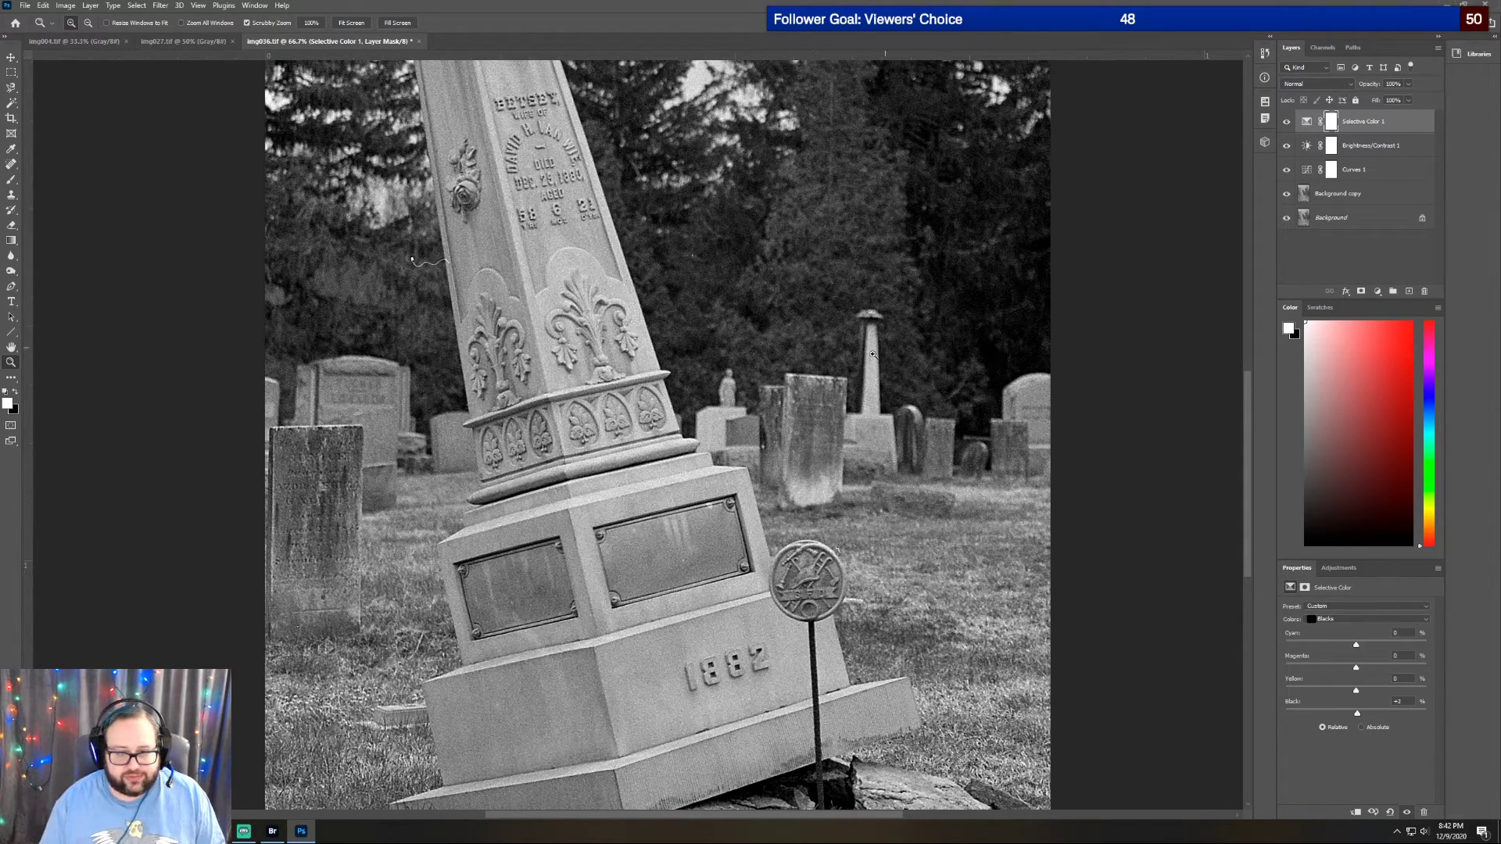
scroll(816, 571, up, 5)
scroll(848, 374, up, 3)
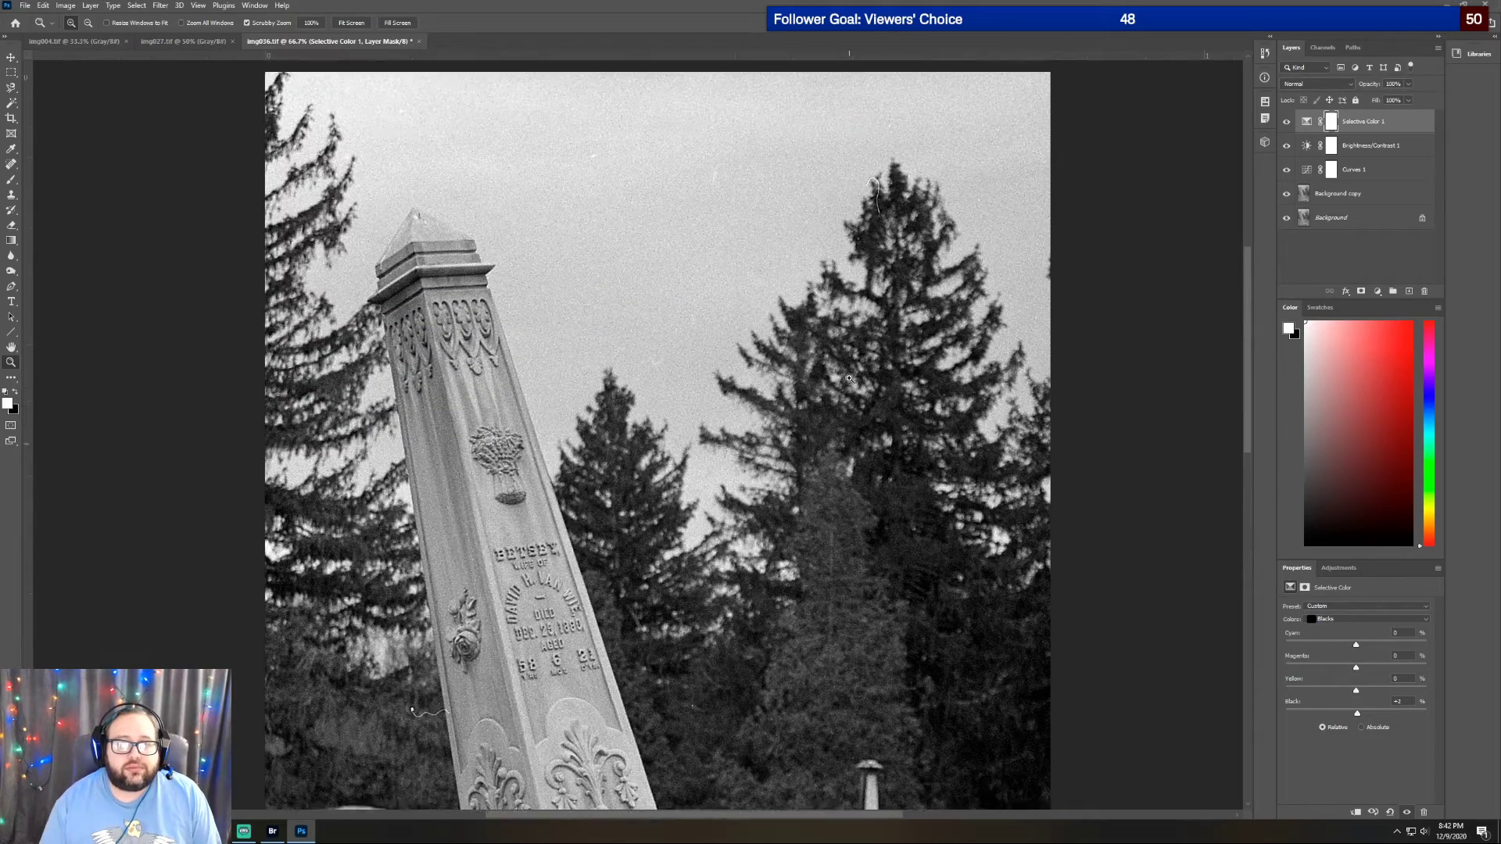
Clone out the light specks in the sky on the Background copy layer with the Clone Stamp
click(657, 197)
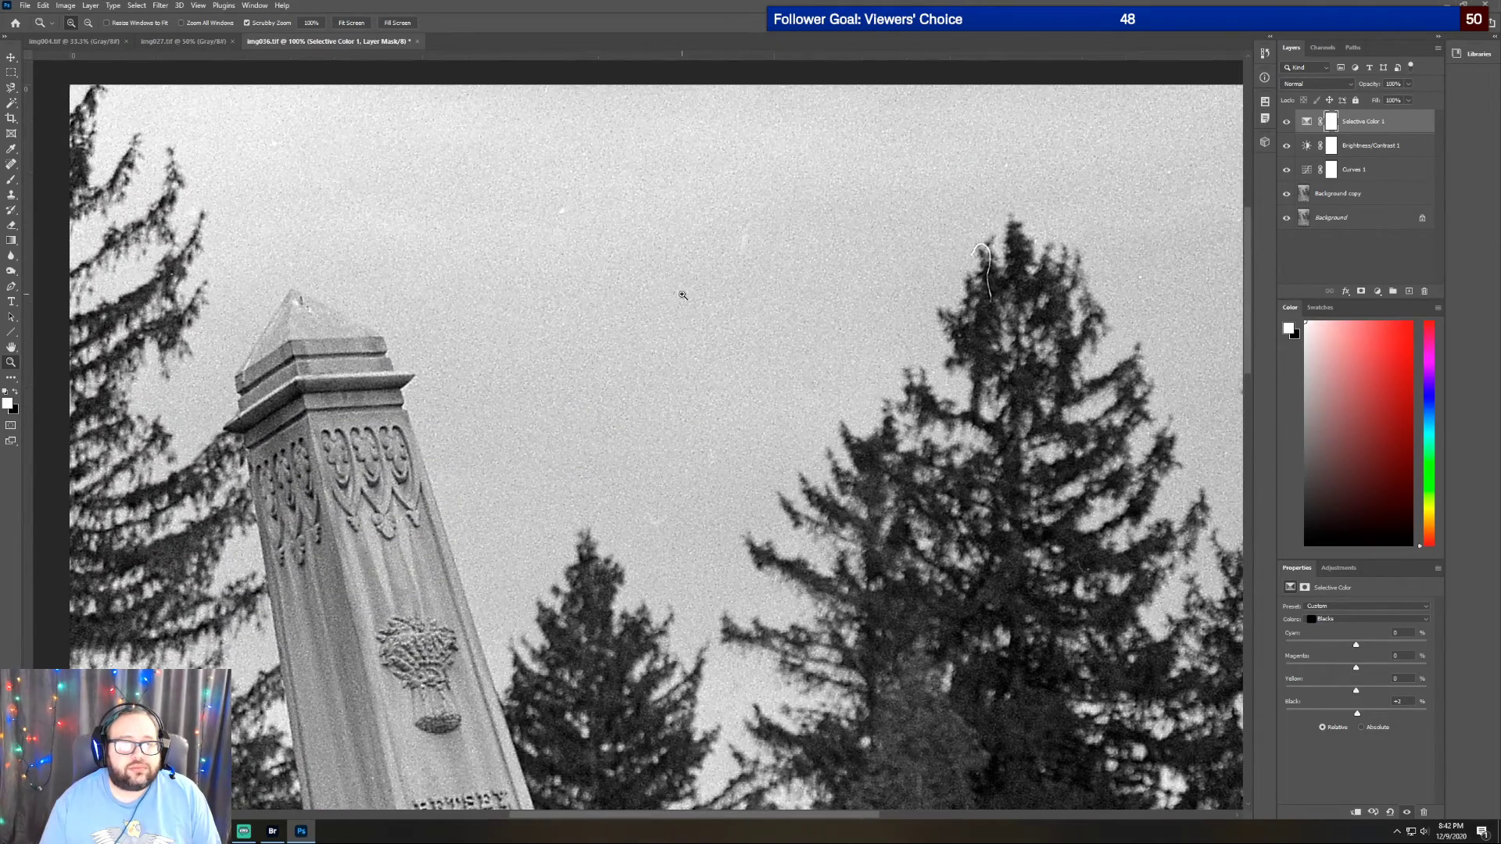
click(14, 196)
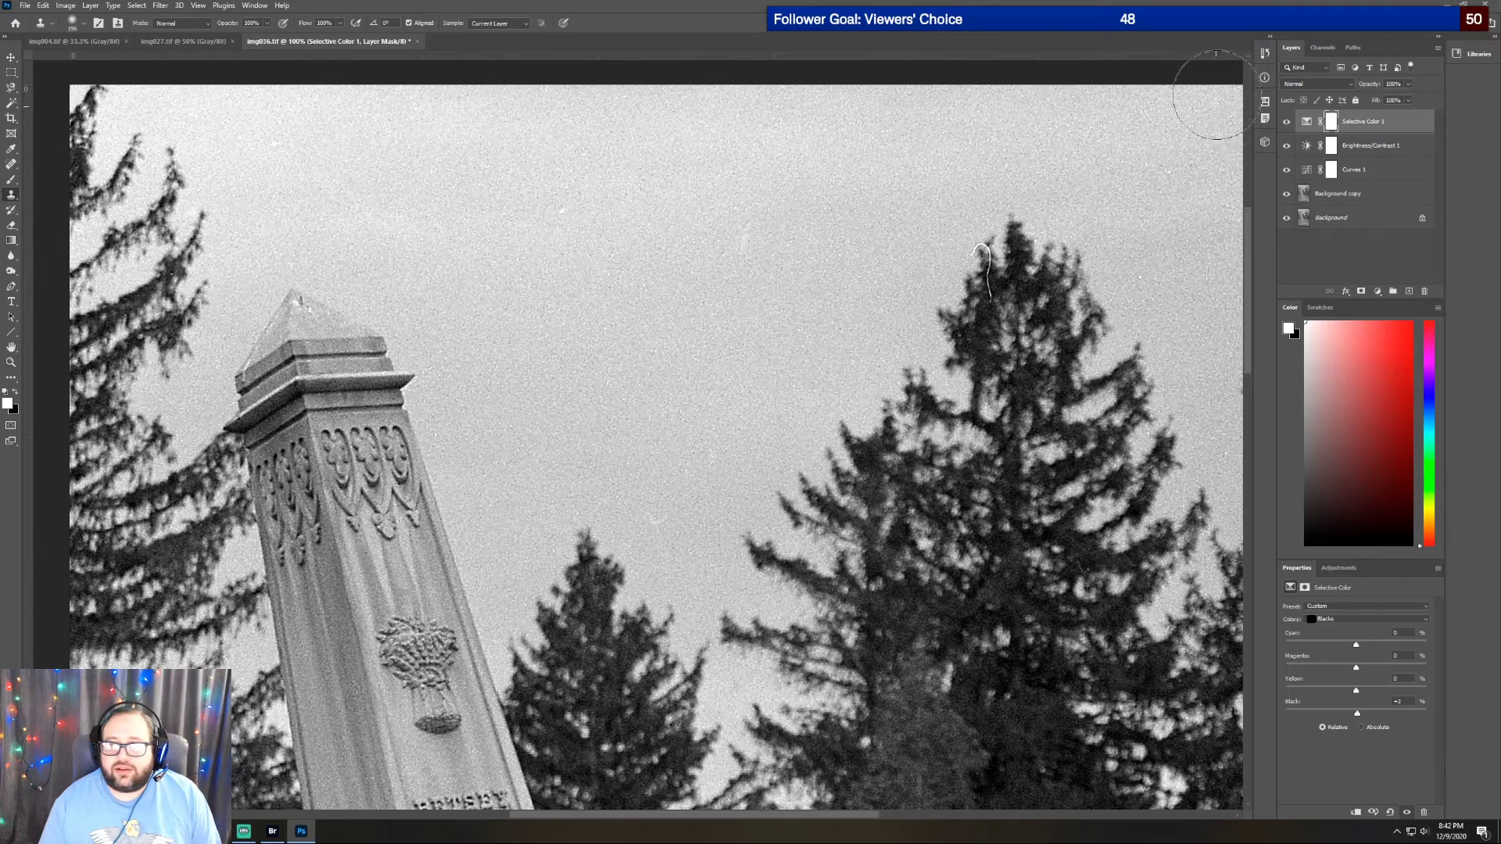
click(1362, 198)
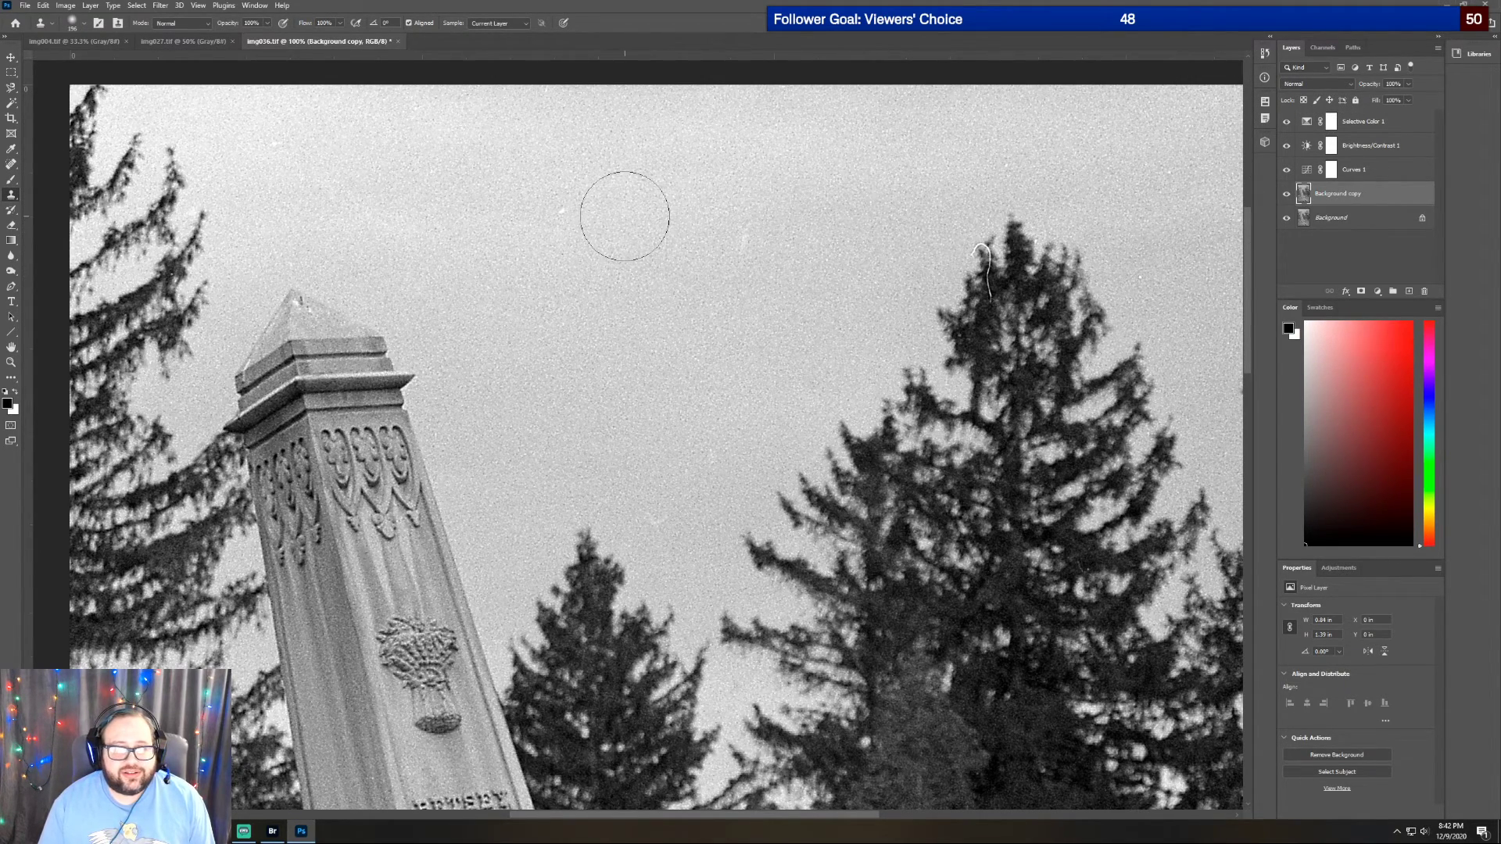
key(super)
key(super)
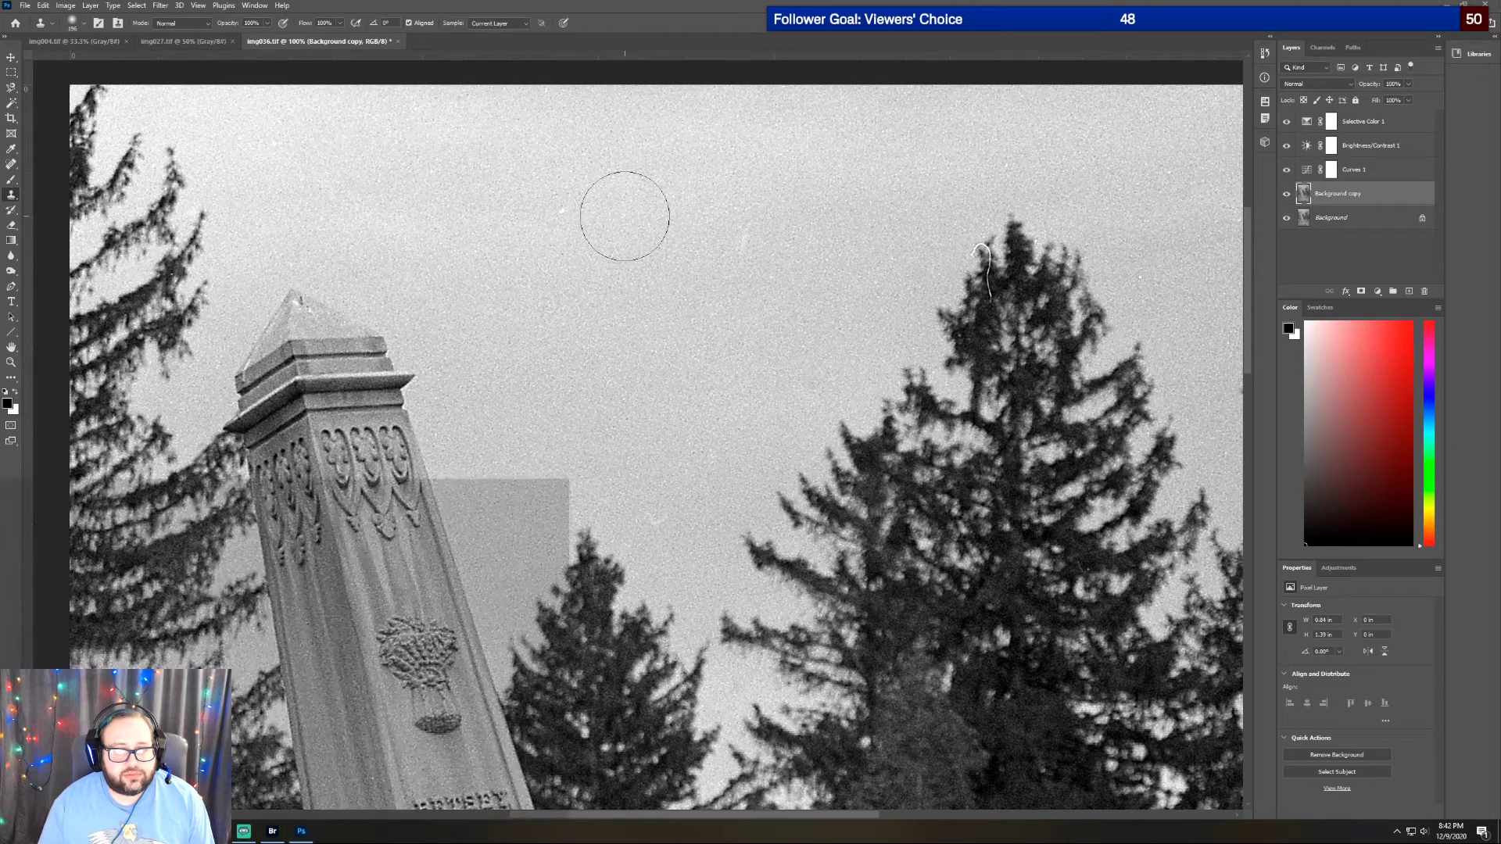
alt+click(624, 217)
click(561, 214)
click(735, 241)
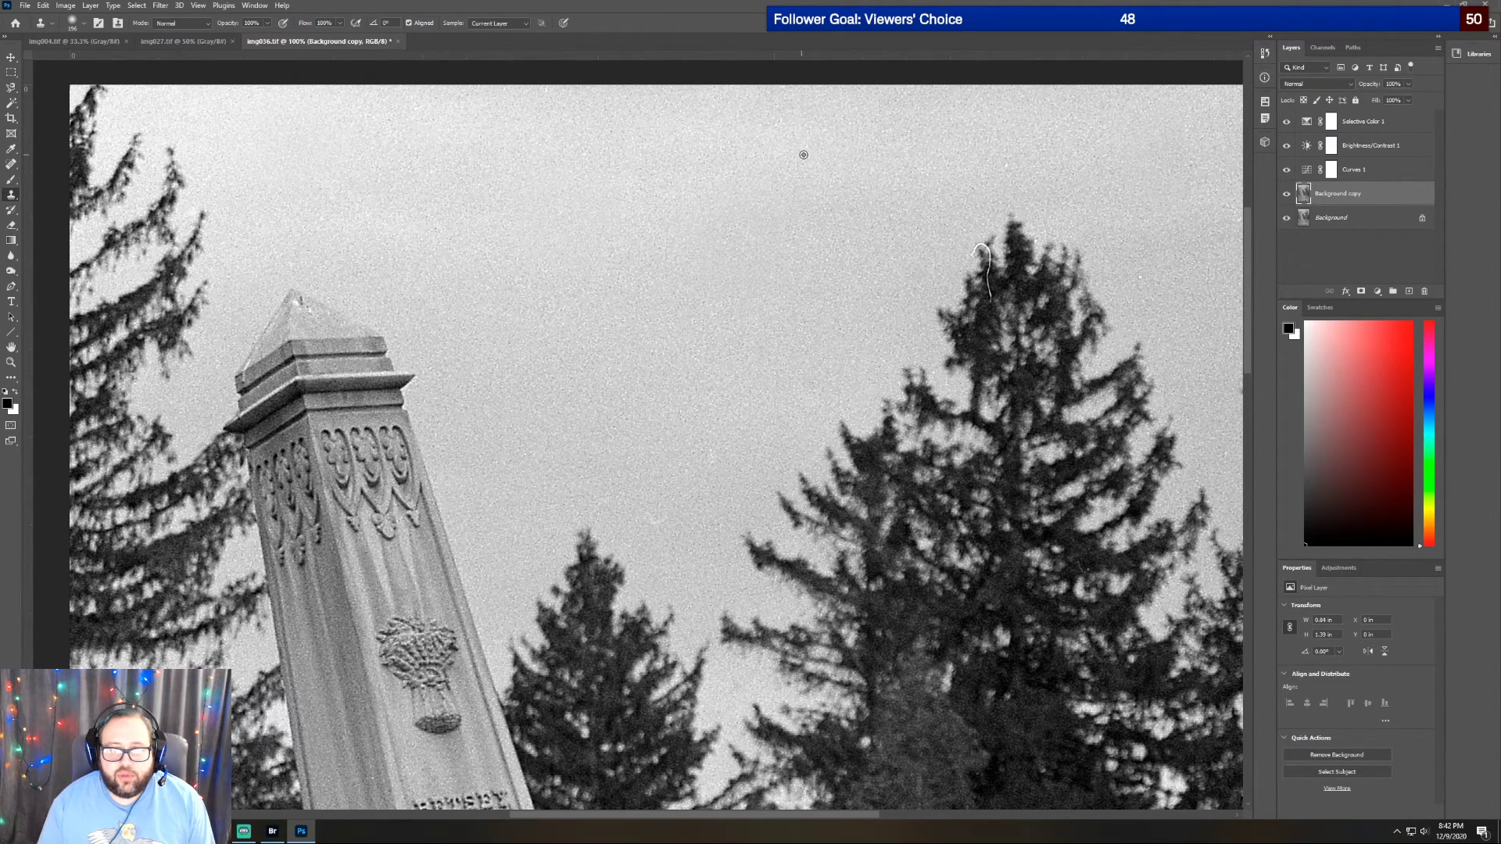
click(1158, 267)
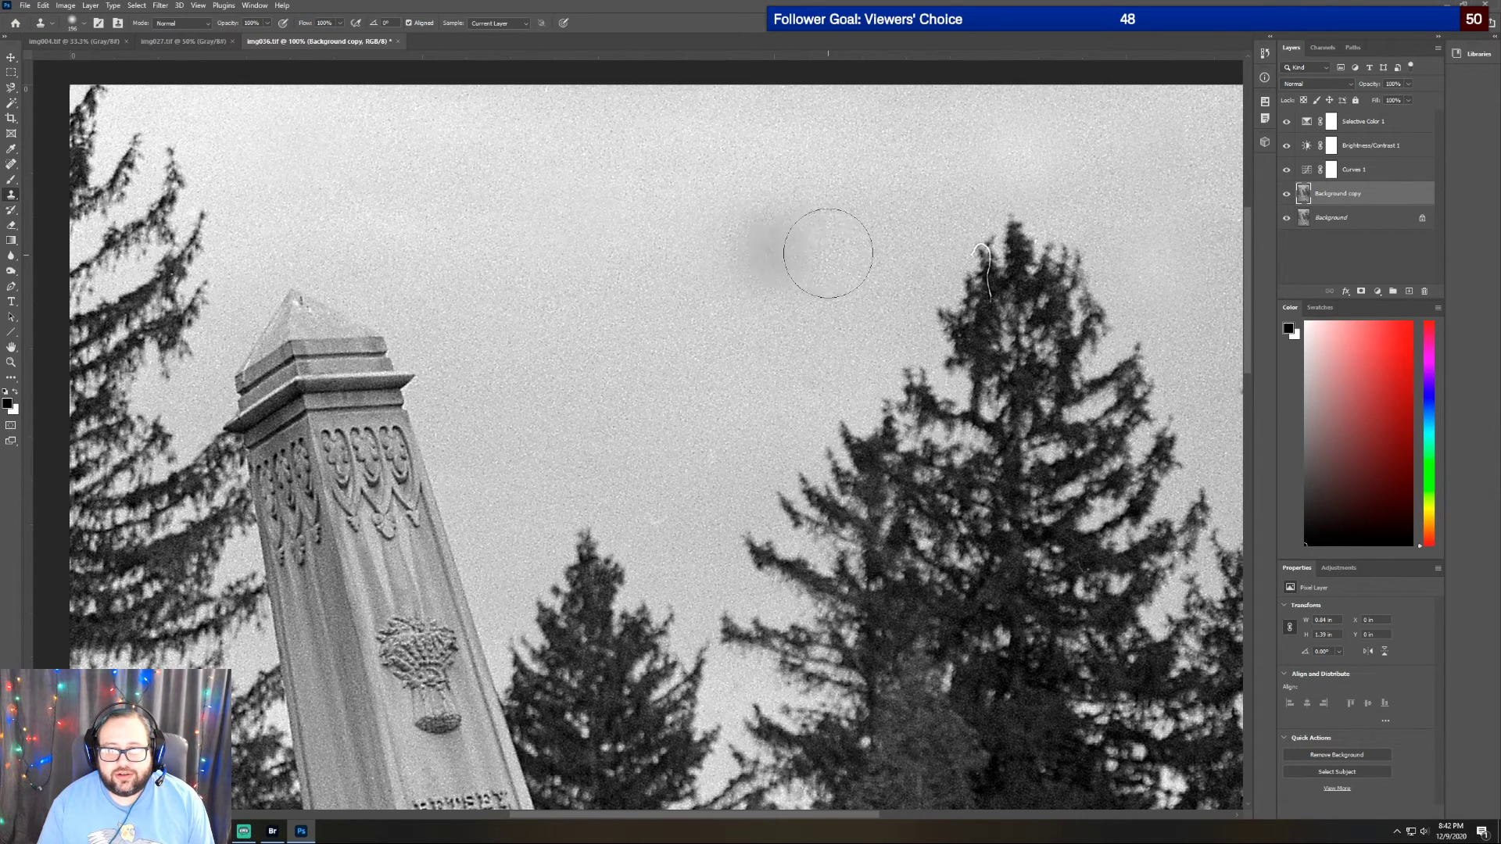
Reduce the Clone Stamp brush to 48 px and clone out the hair over the top of the tall tree
click(84, 23)
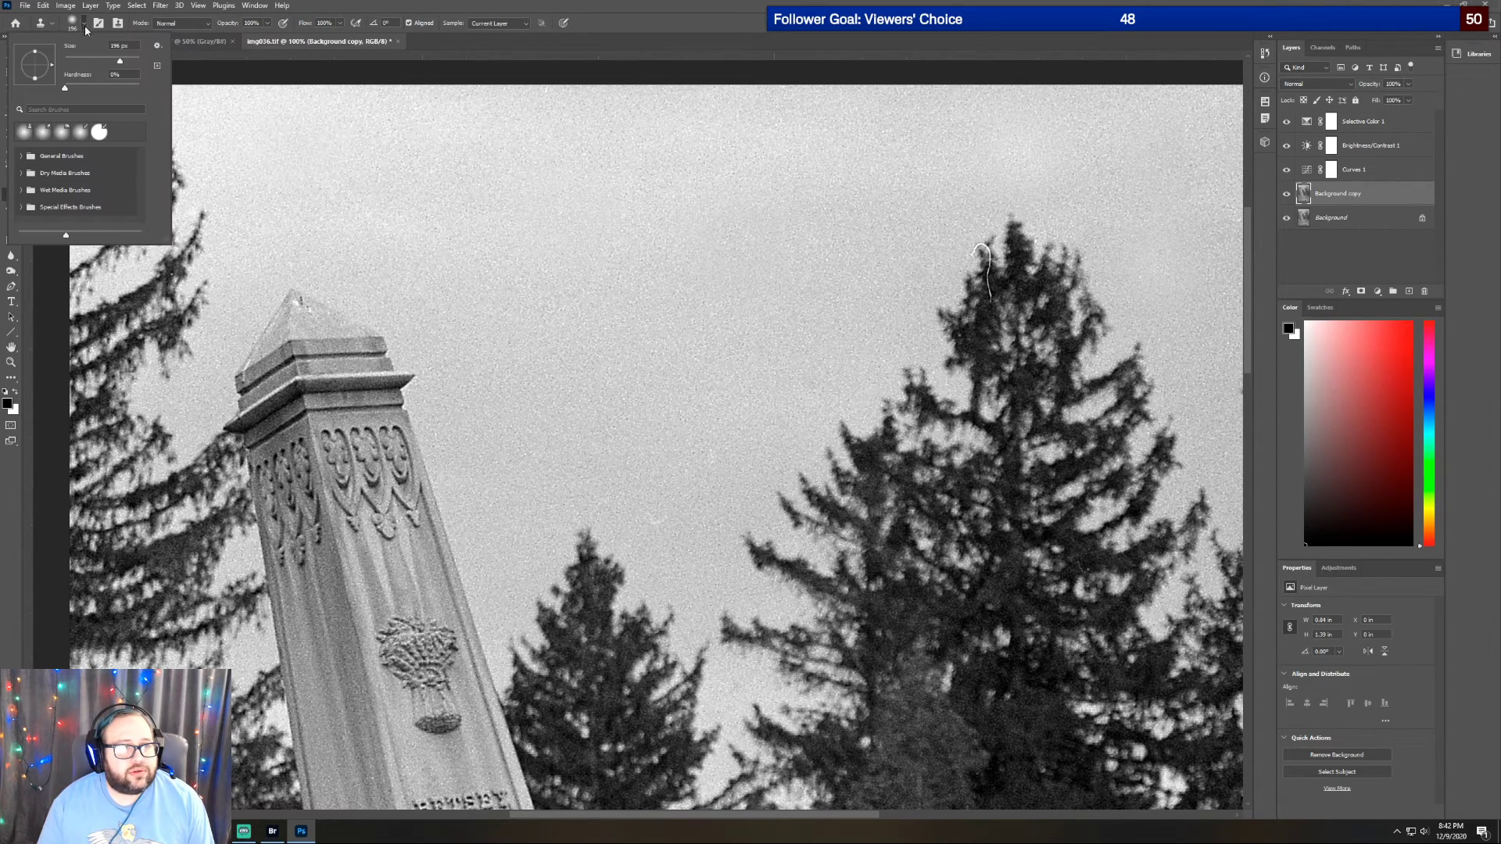
click(80, 60)
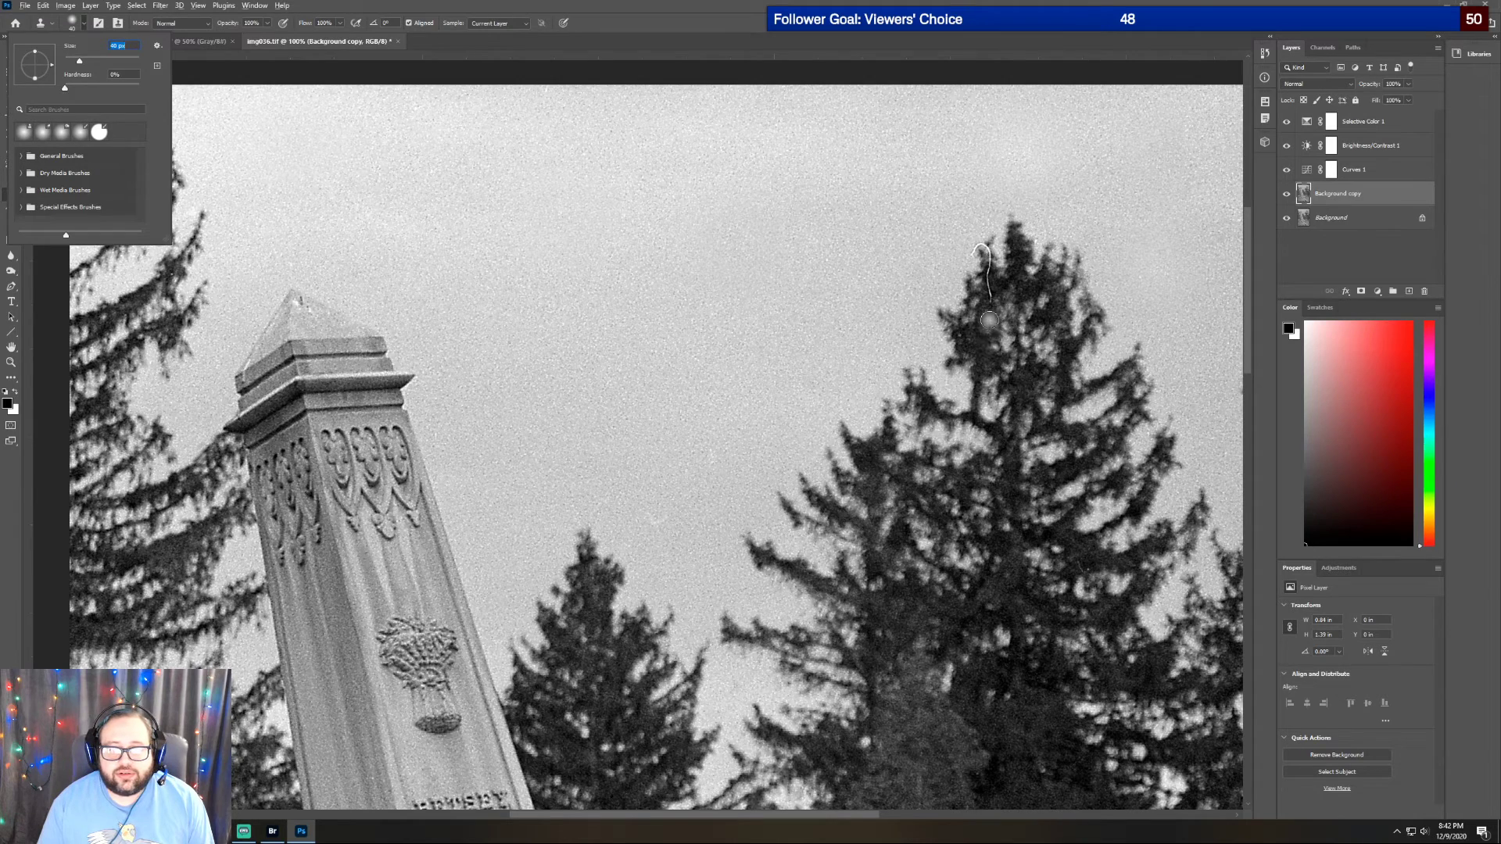
alt+click(989, 317)
mouse_move(990, 301)
mouse_down()
mouse_move(1019, 277)
mouse_move(989, 270)
mouse_up()
key(ctrl+z)
alt+click(1017, 277)
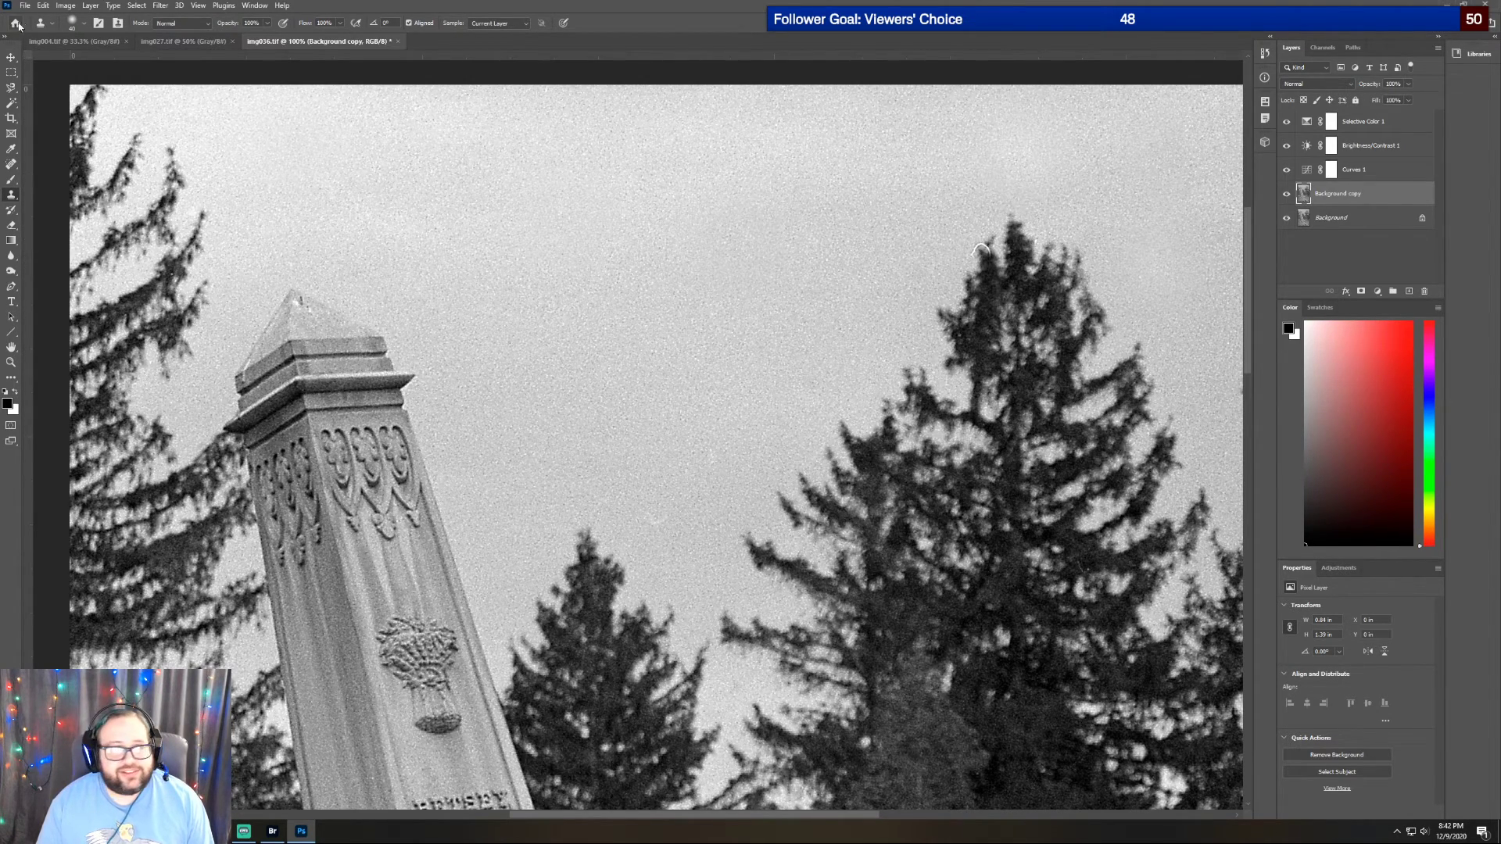
Reduce the Clone Stamp brush to 14 px and clone away the remaining hair along the tall tree's upper edge
click(81, 27)
drag(70, 58, 69, 60)
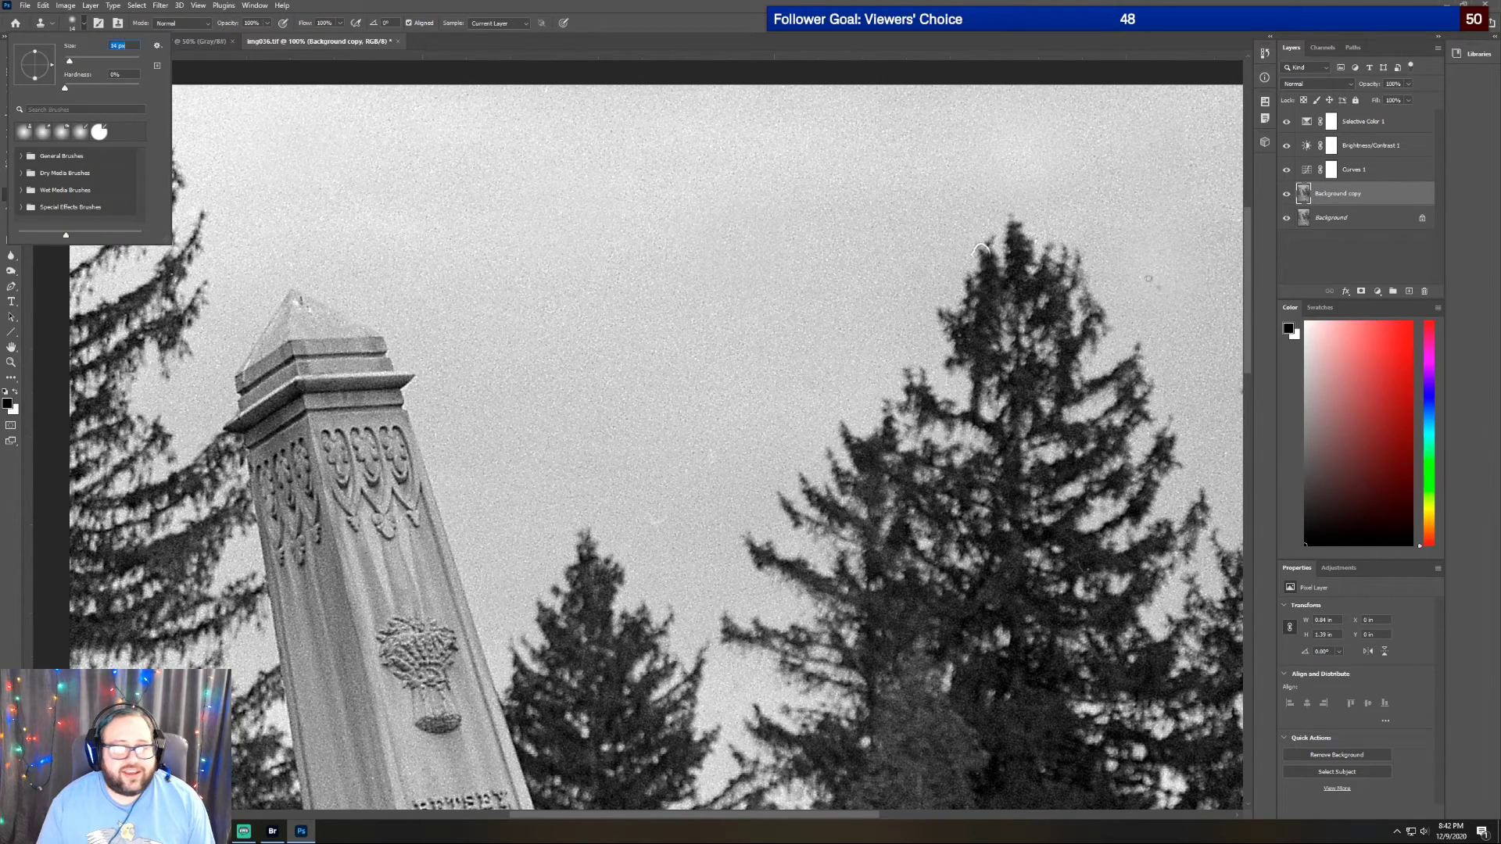
alt+click(1017, 251)
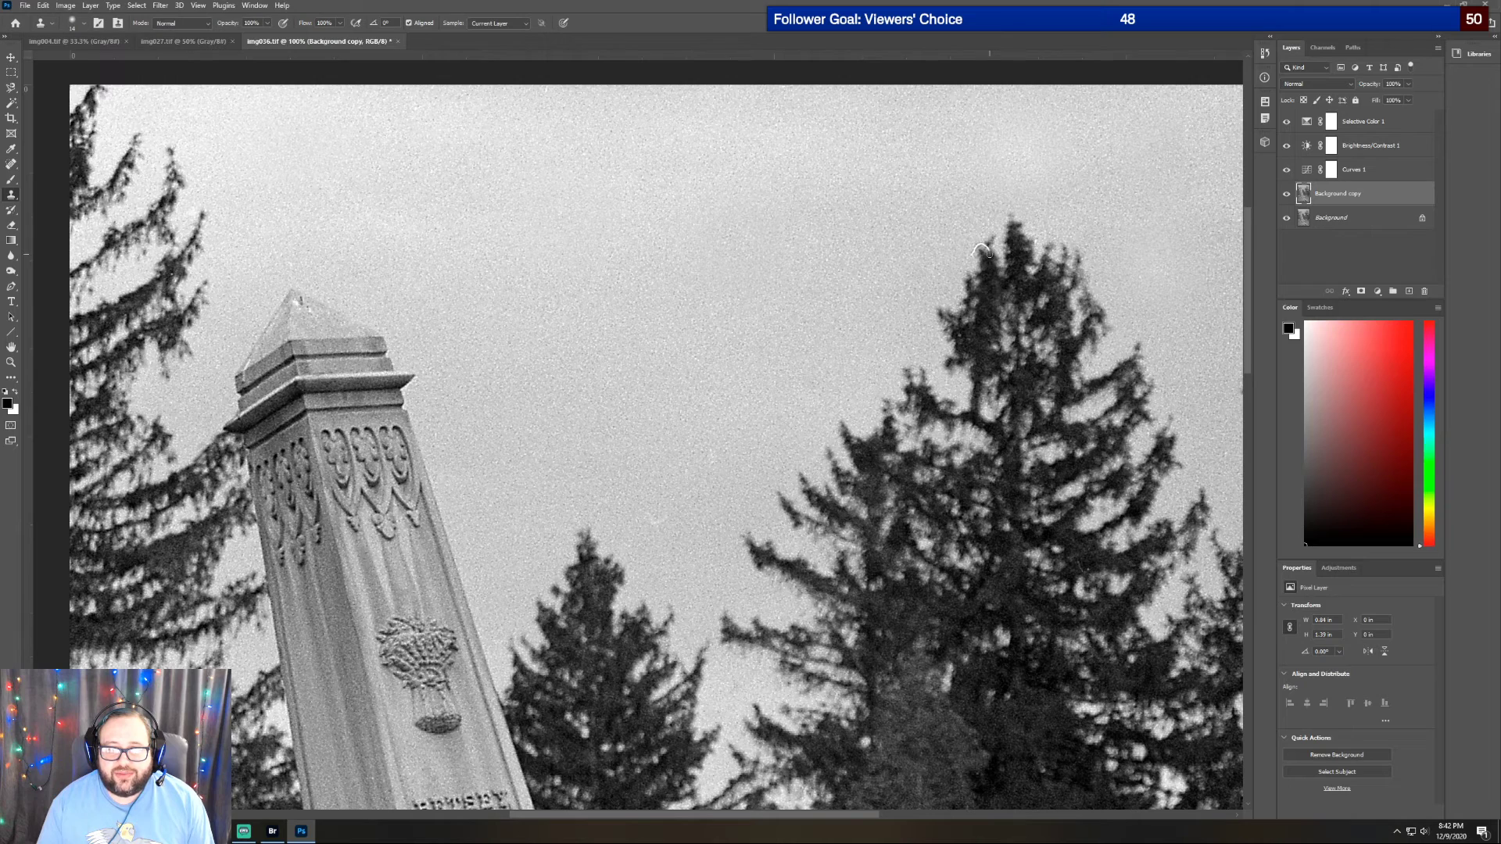
drag(982, 251, 980, 249)
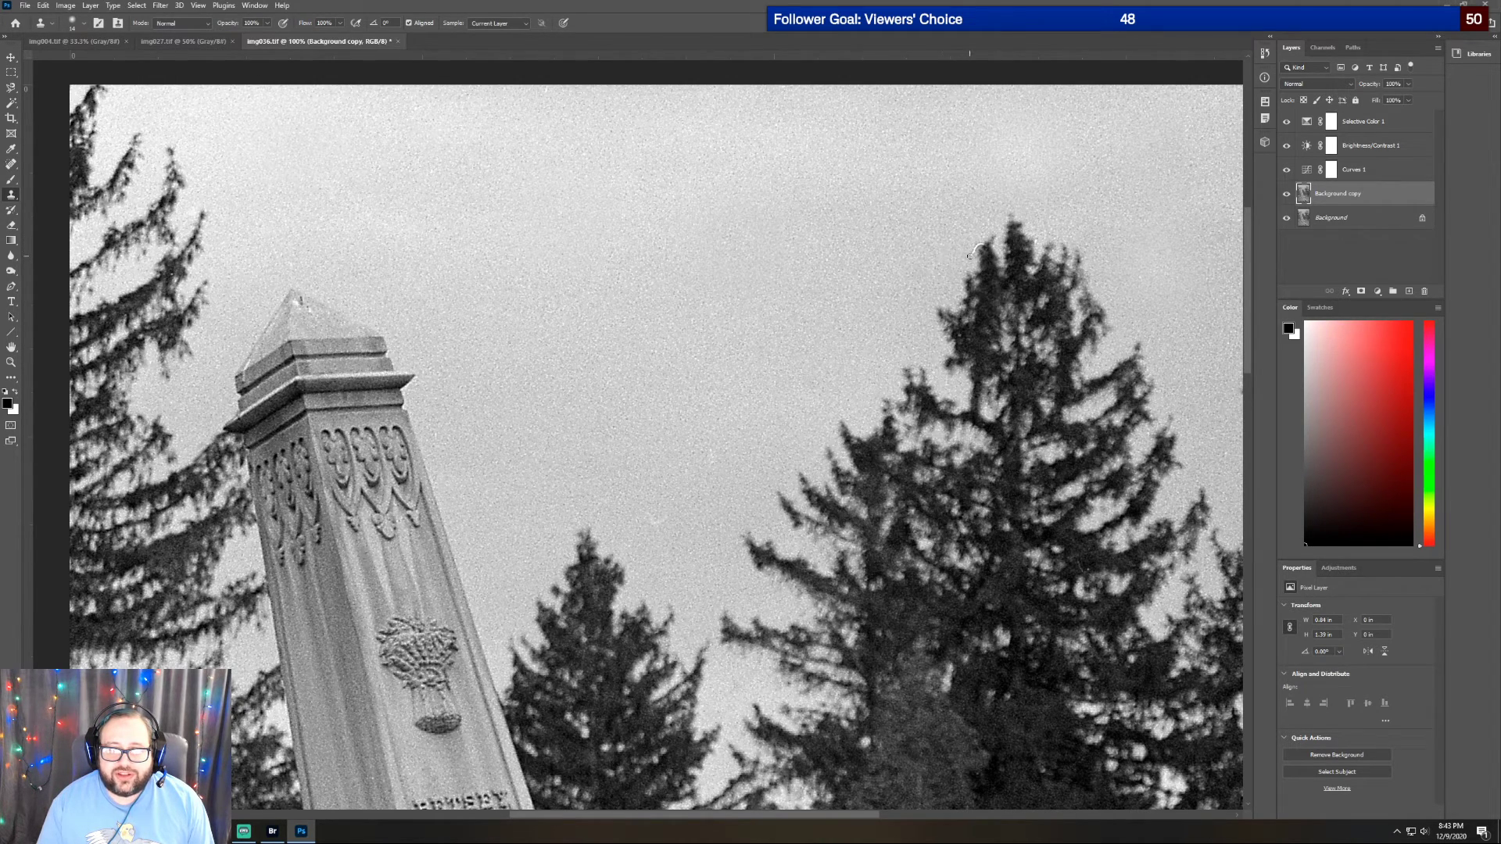
drag(971, 254, 984, 244)
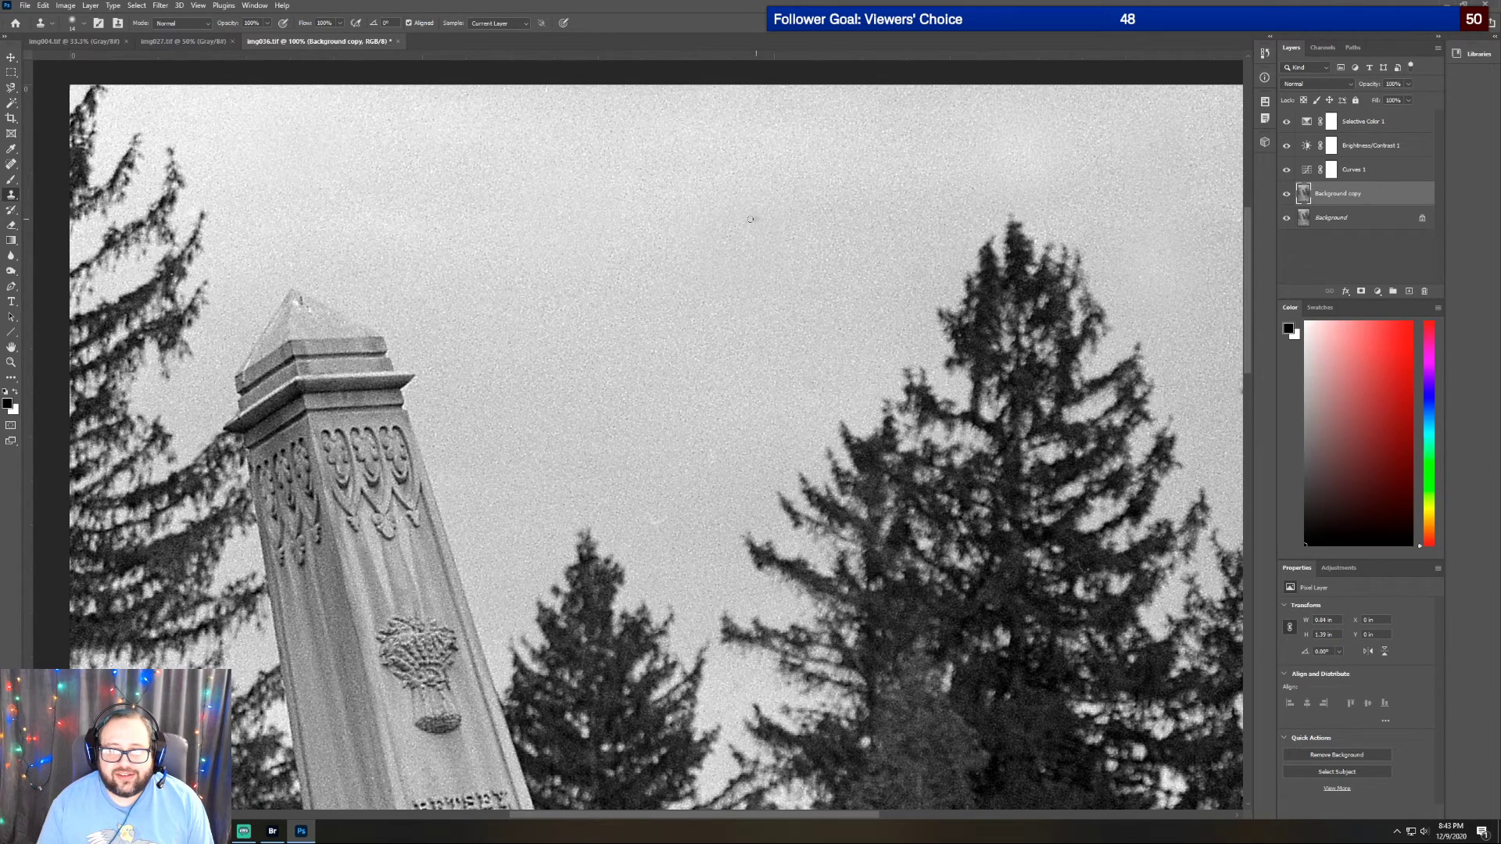
Clone out the thin light line beside the sloping edge of the monument's pointed cap
scroll(773, 406, down, 1)
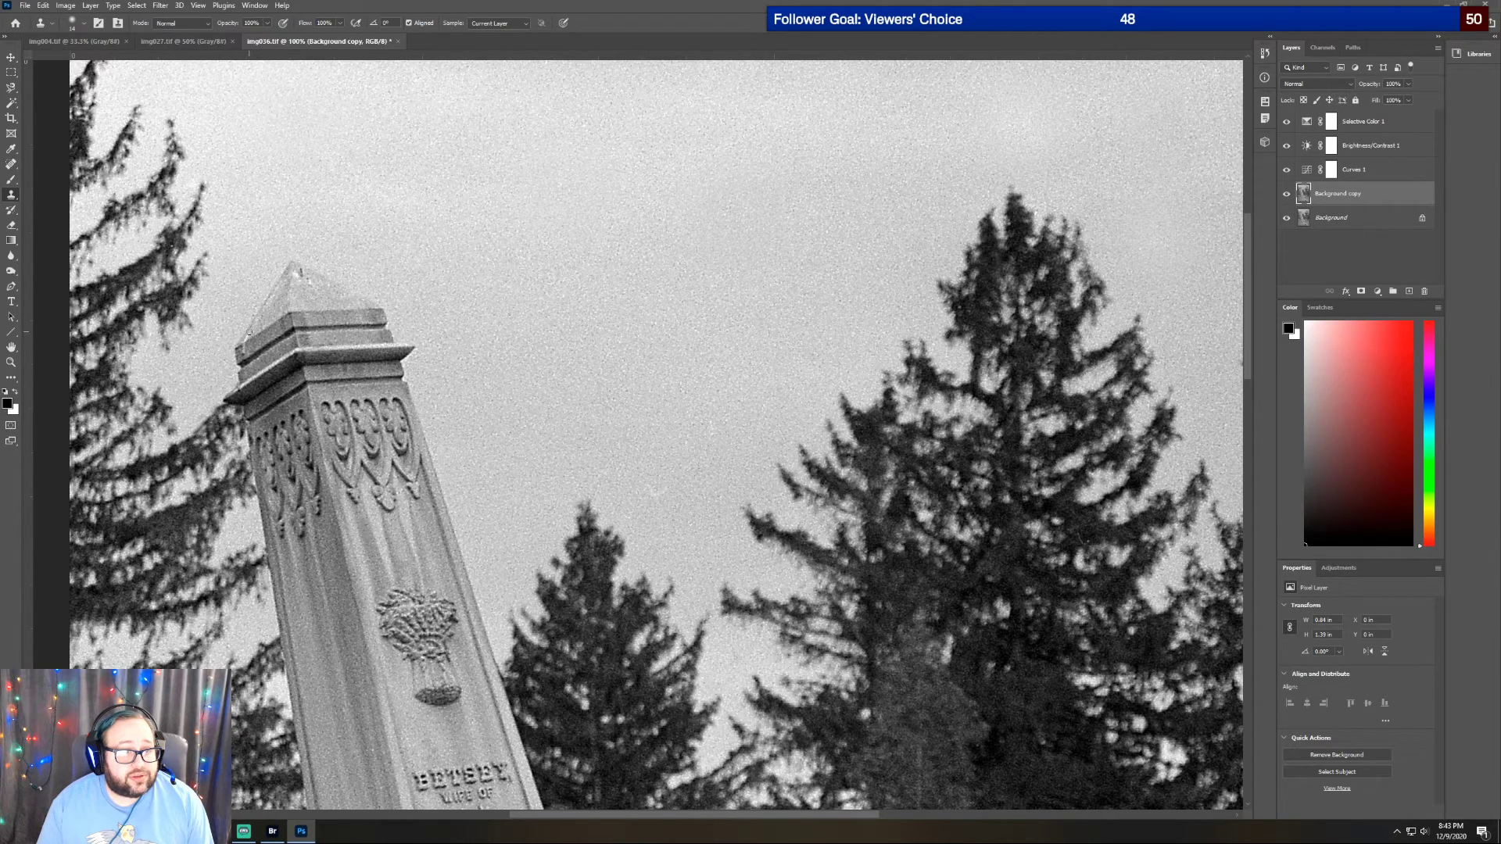
alt+click(260, 322)
drag(252, 331, 244, 354)
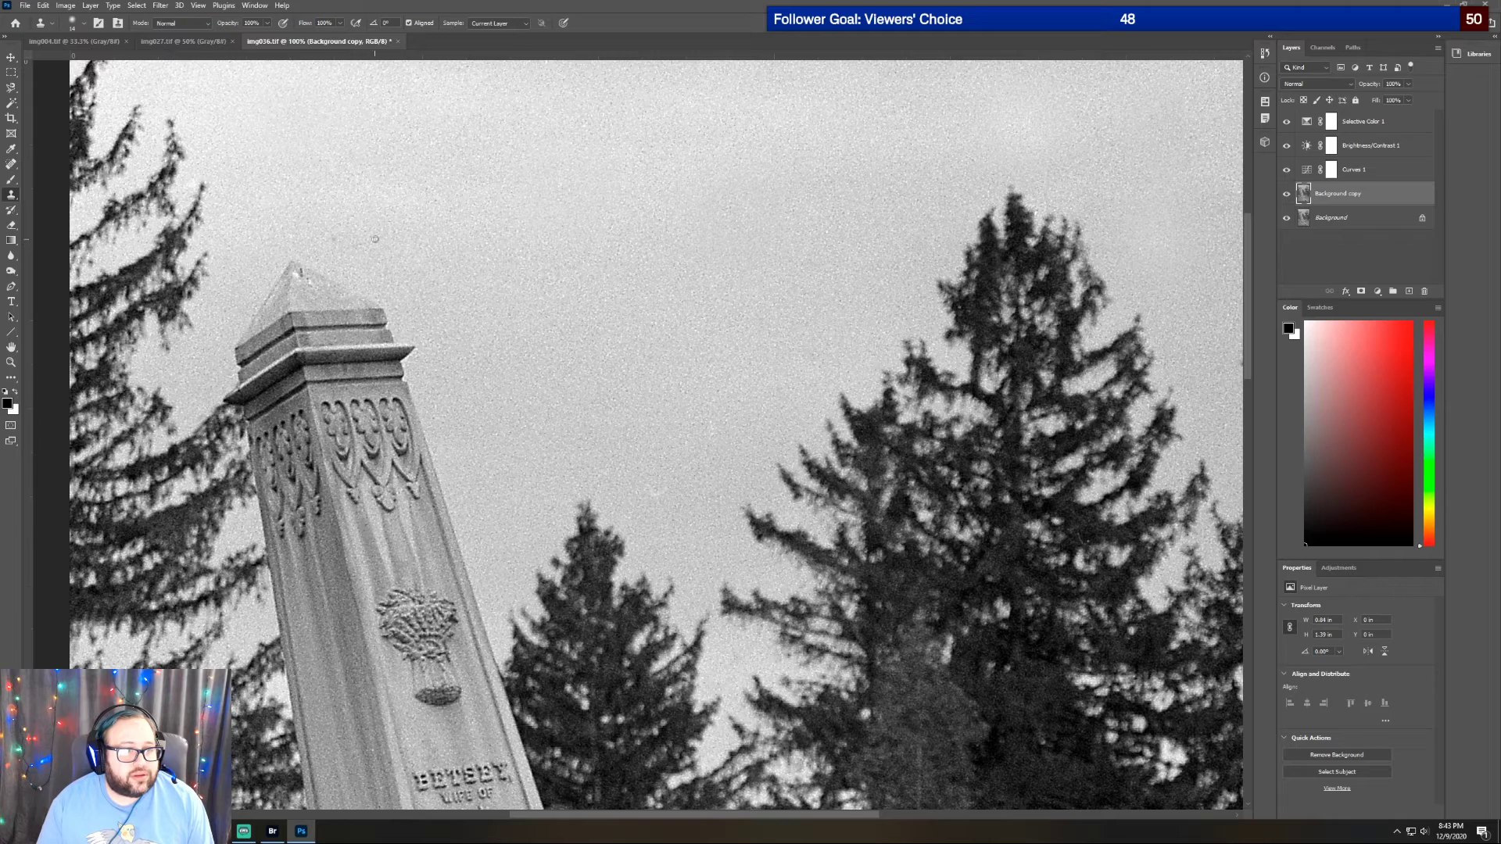
Clone out the curly white hair in the dark trees beside the monument's shaft, up to the stone's edge
scroll(372, 258, down, 5)
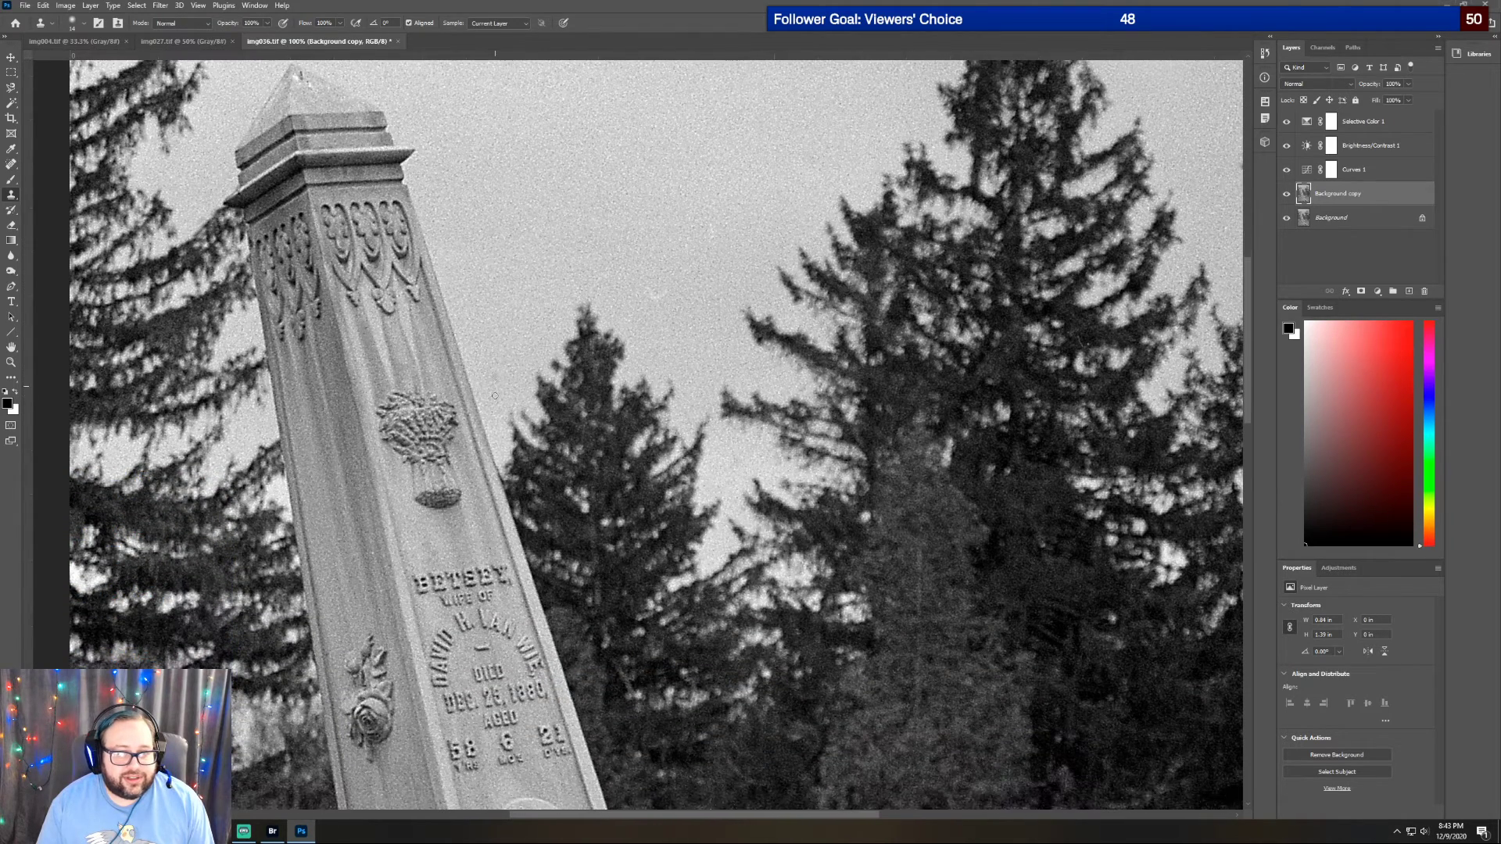
scroll(659, 344, down, 1)
scroll(636, 483, up, 1)
scroll(636, 484, down, 7)
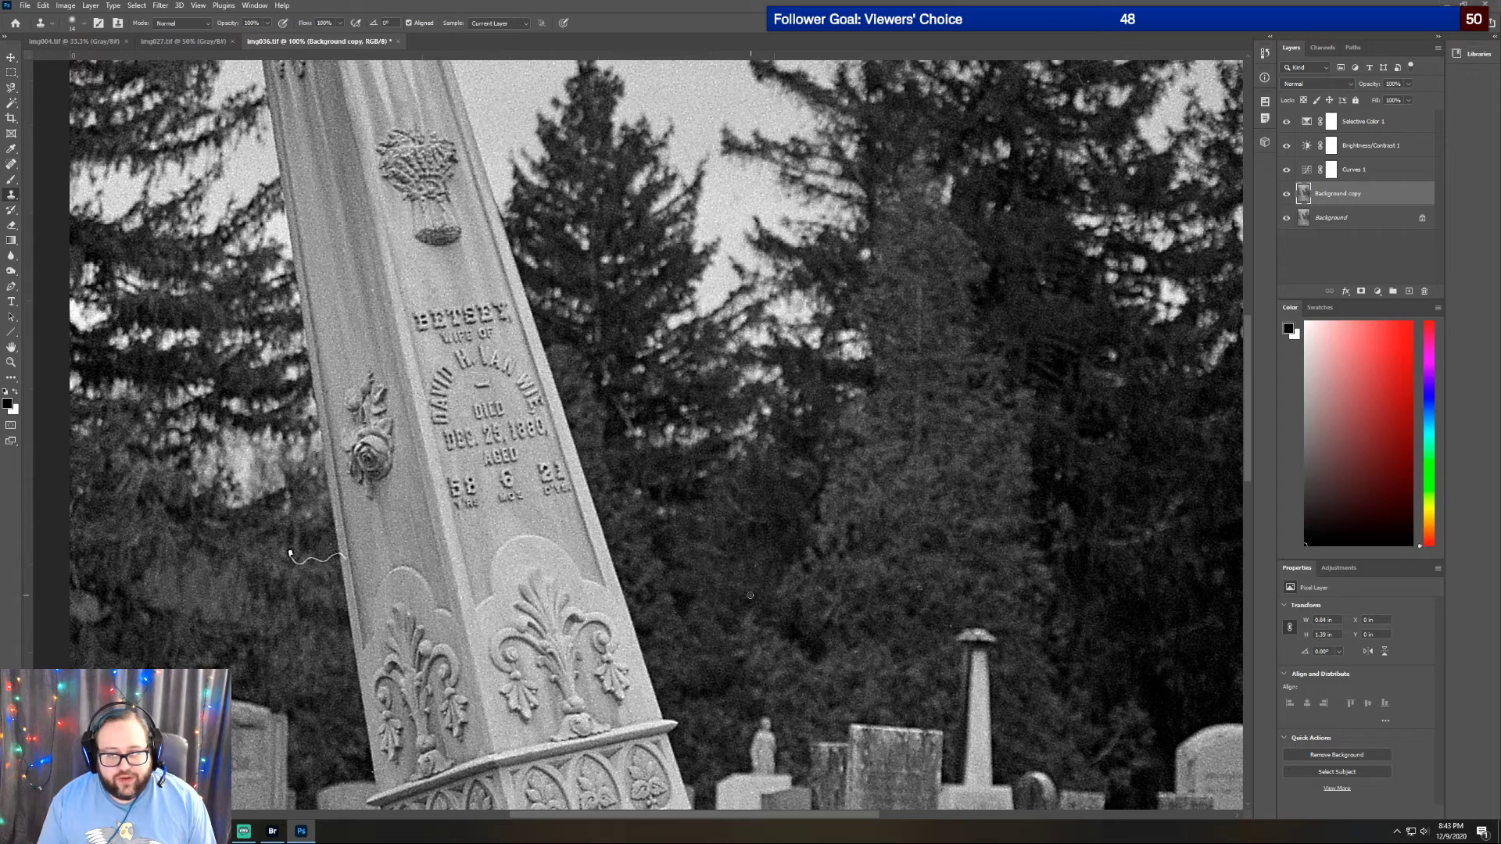
scroll(750, 595, down, 2)
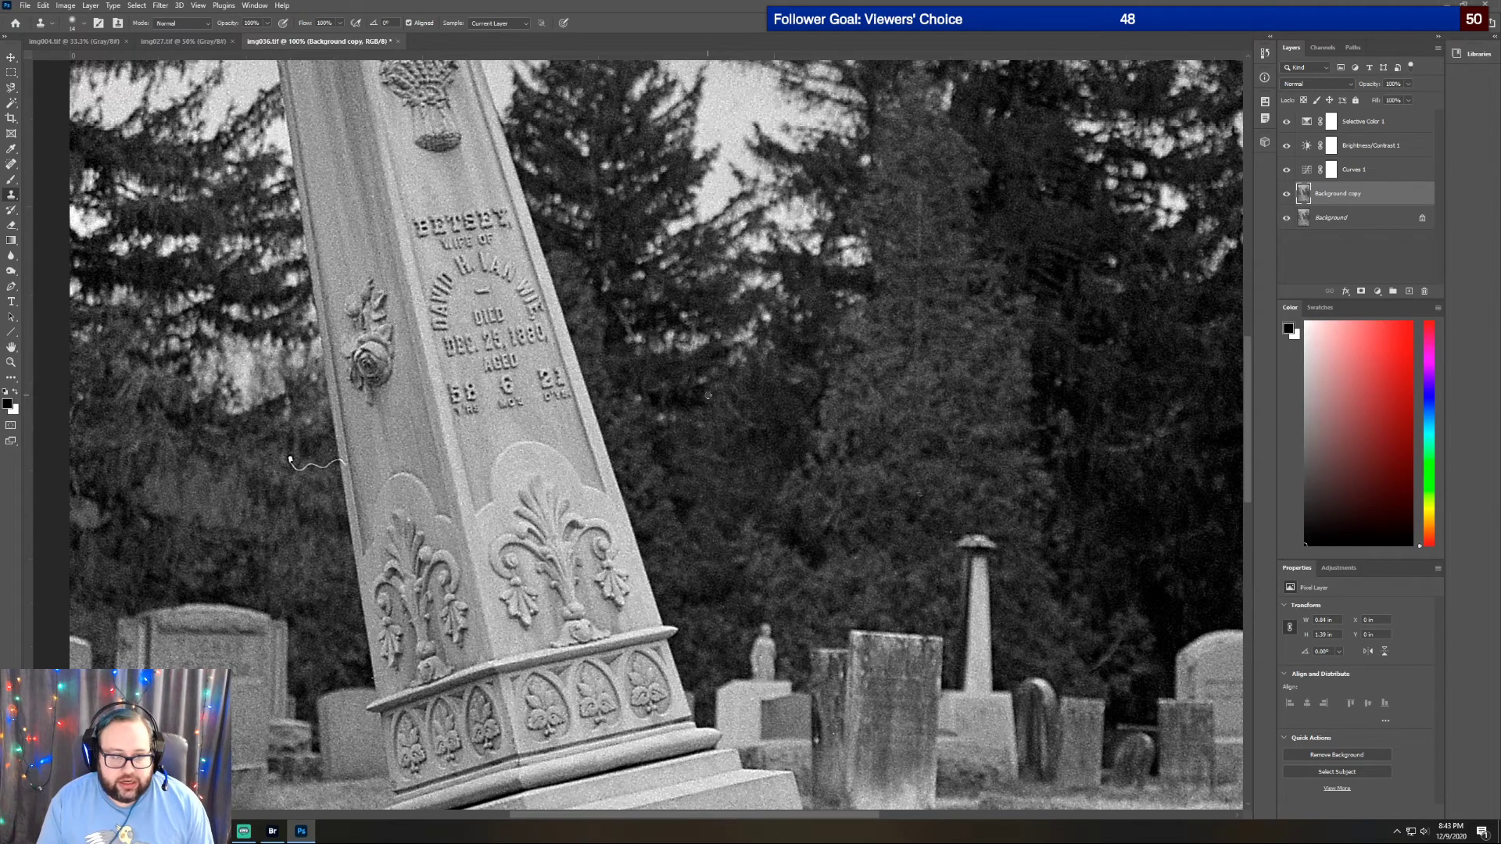
scroll(288, 508, down, 2)
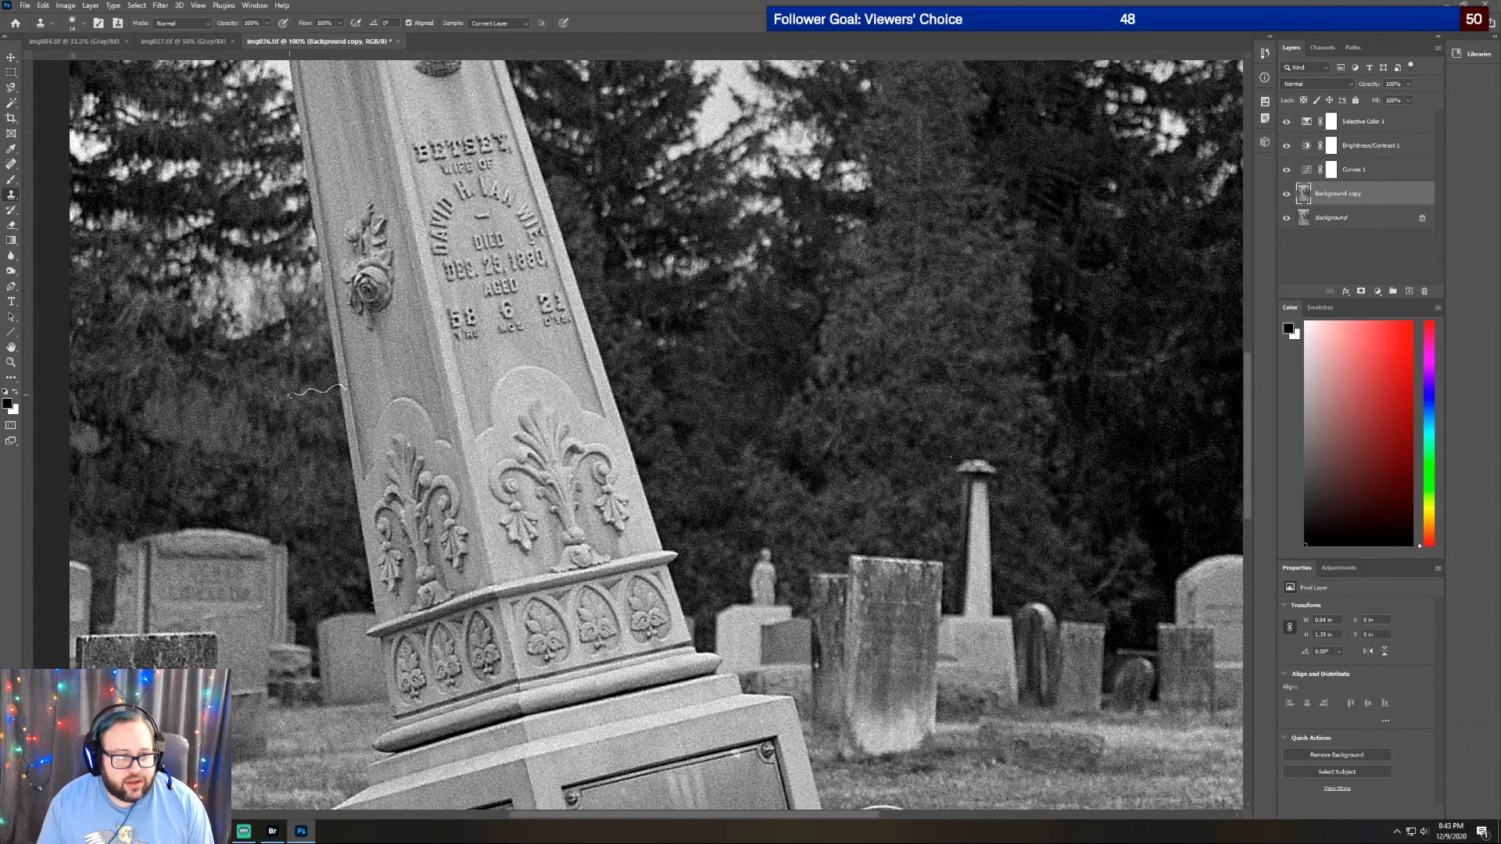
drag(293, 394, 311, 391)
click(313, 391)
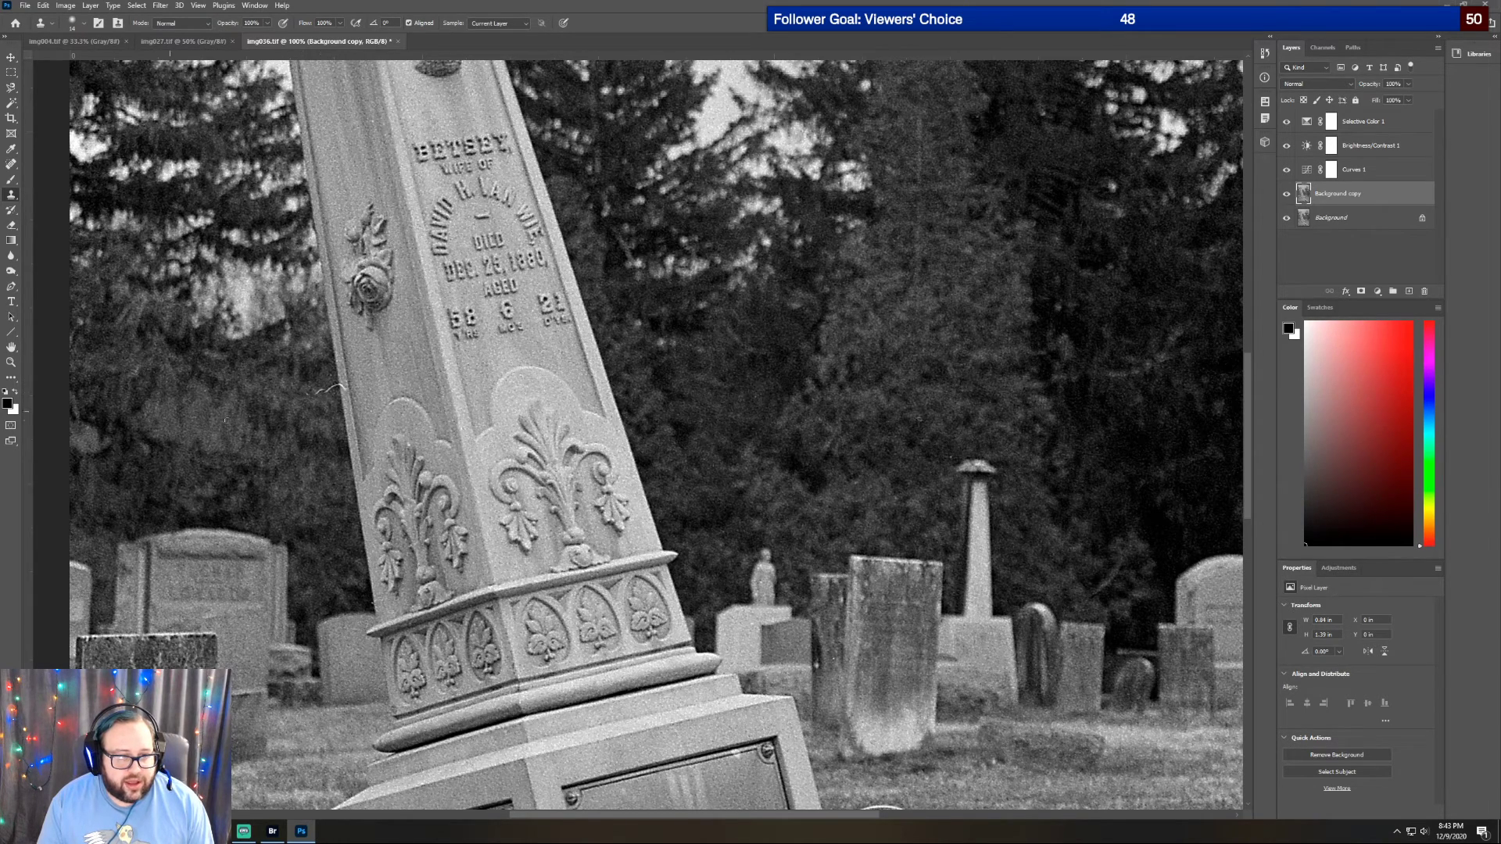
click(315, 394)
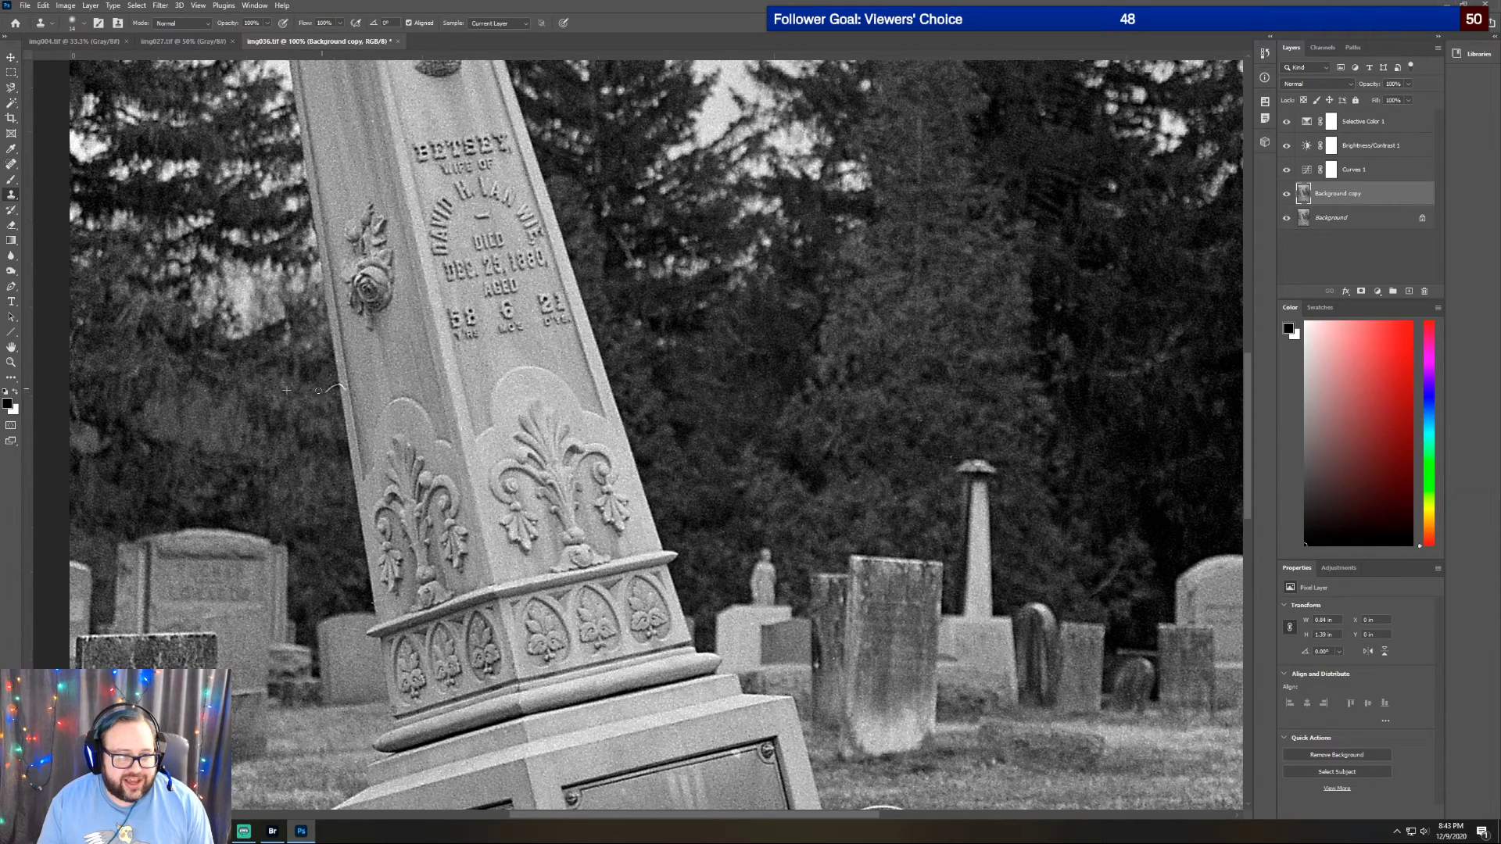
drag(334, 387, 326, 392)
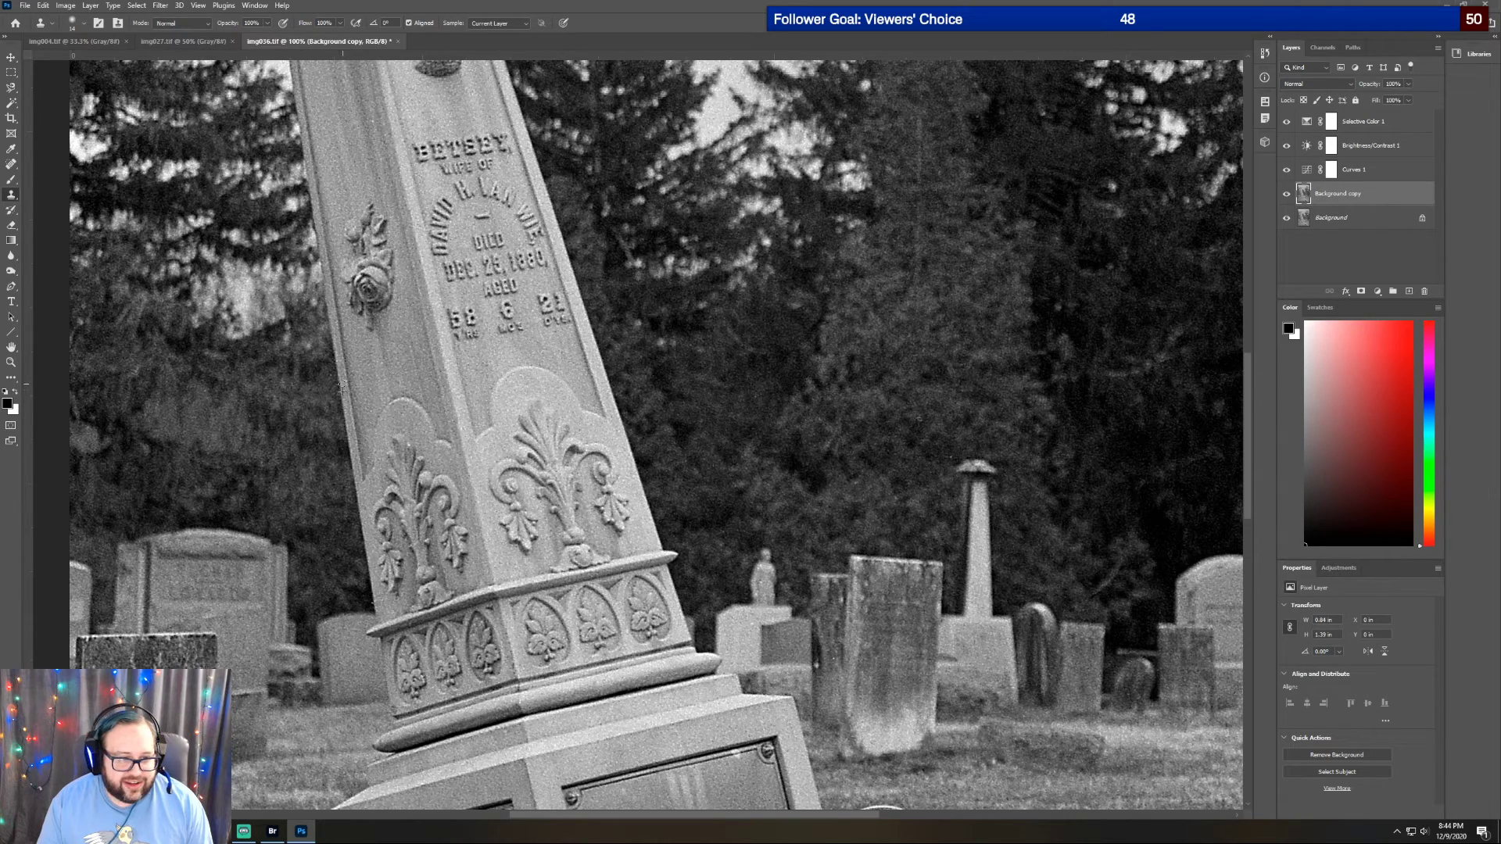
Examine the base, gravestones, trees and sky for leftover dust and hairs, ending with the whole photo in view
scroll(313, 443, down, 5)
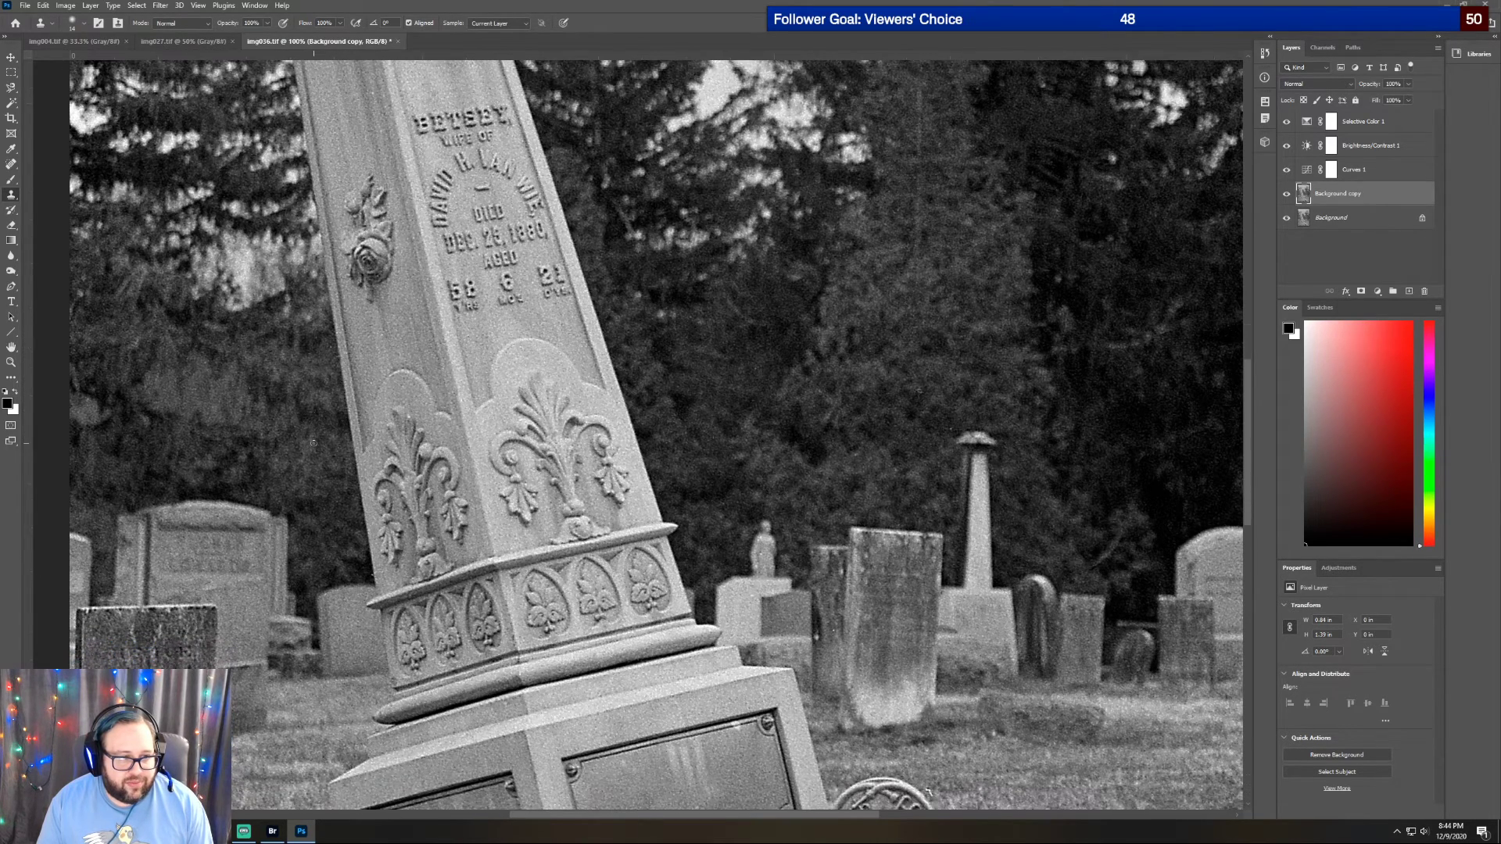
scroll(314, 455, down, 4)
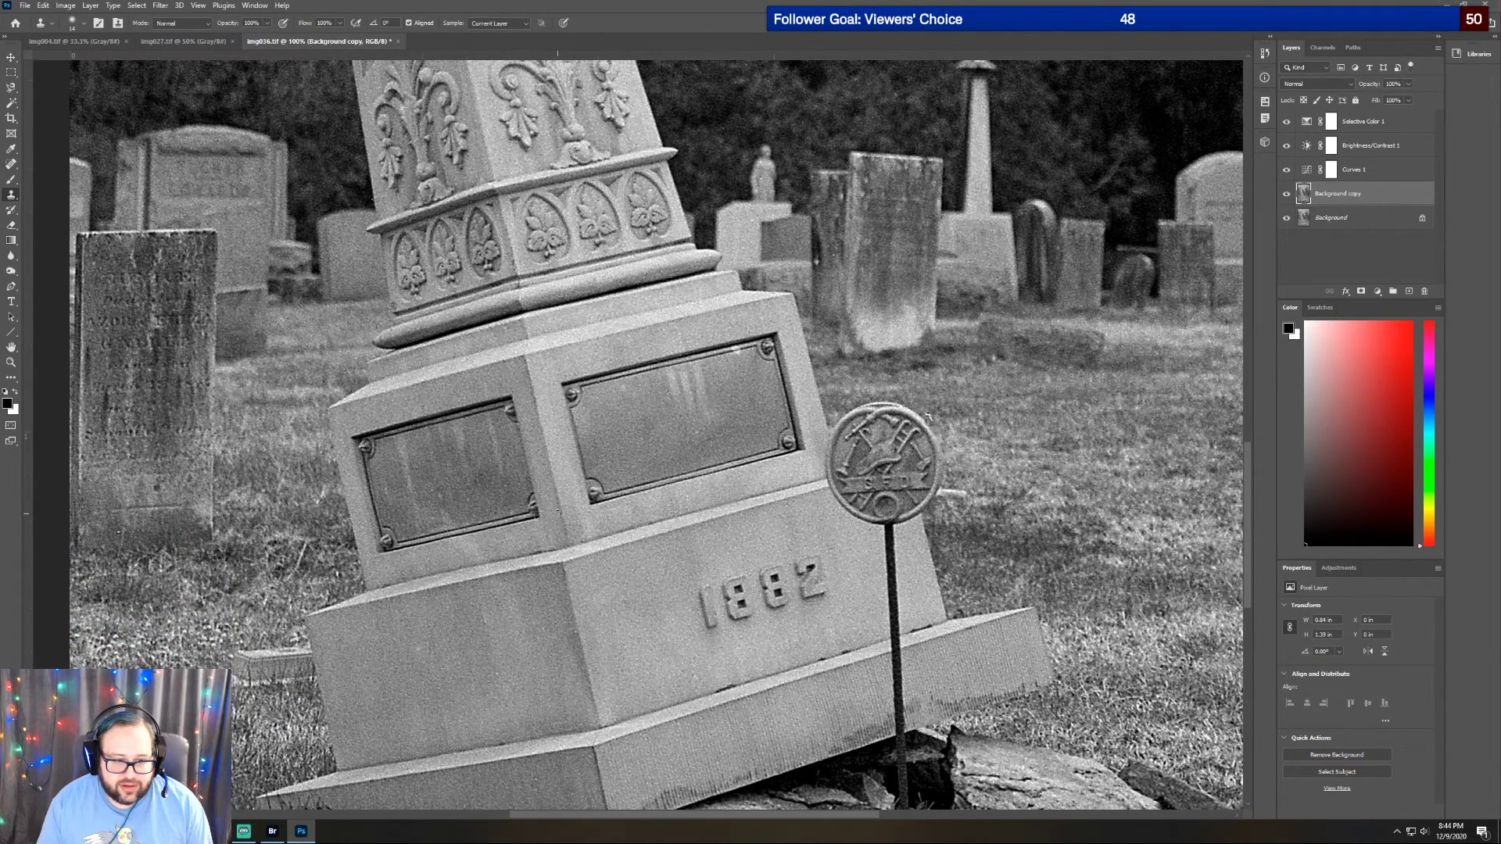
scroll(557, 512, down, 3)
scroll(552, 581, up, 8)
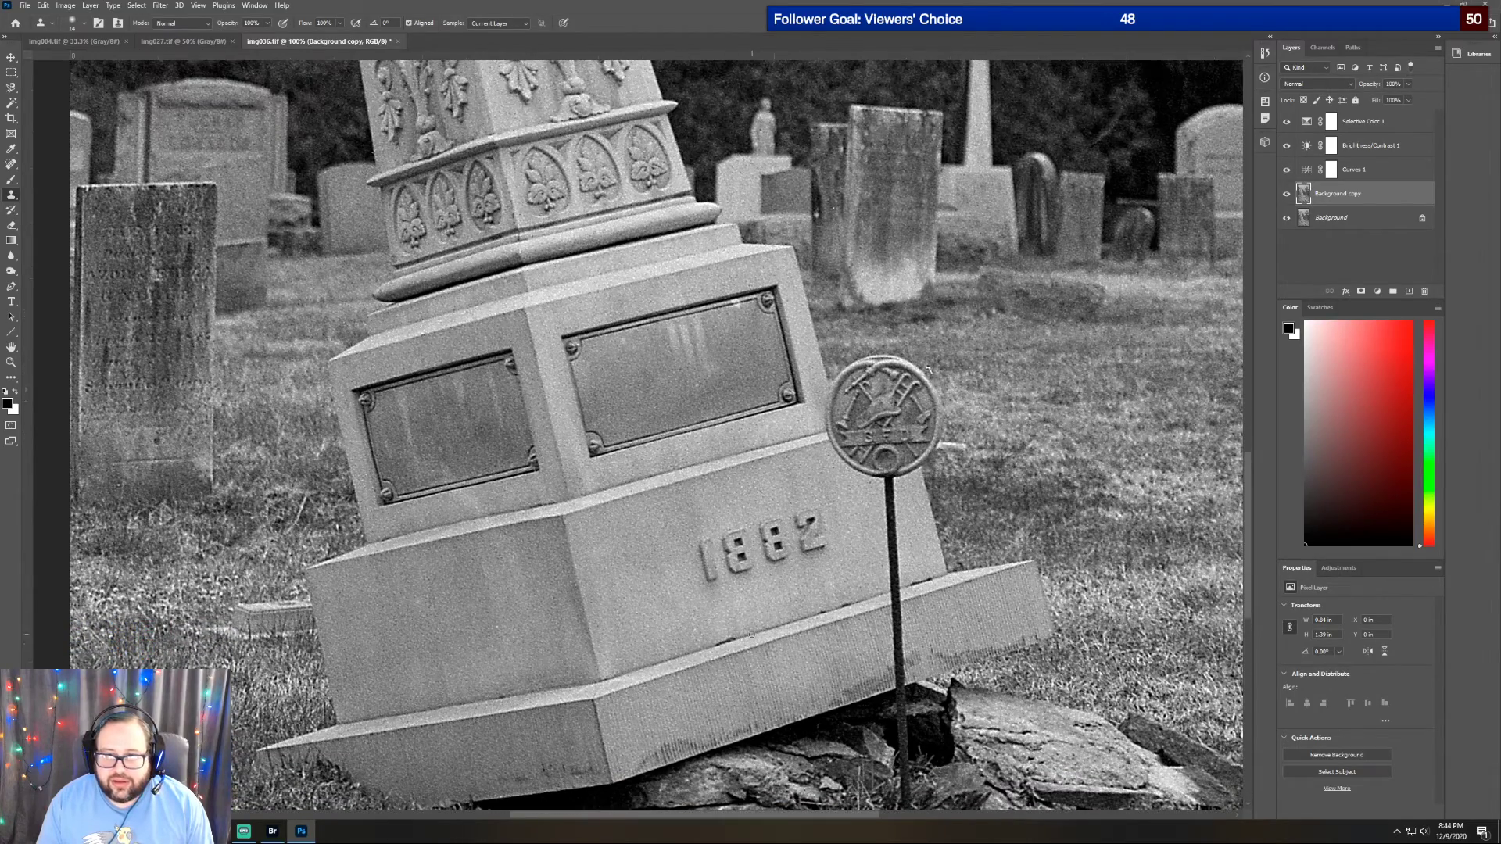
scroll(752, 635, up, 2)
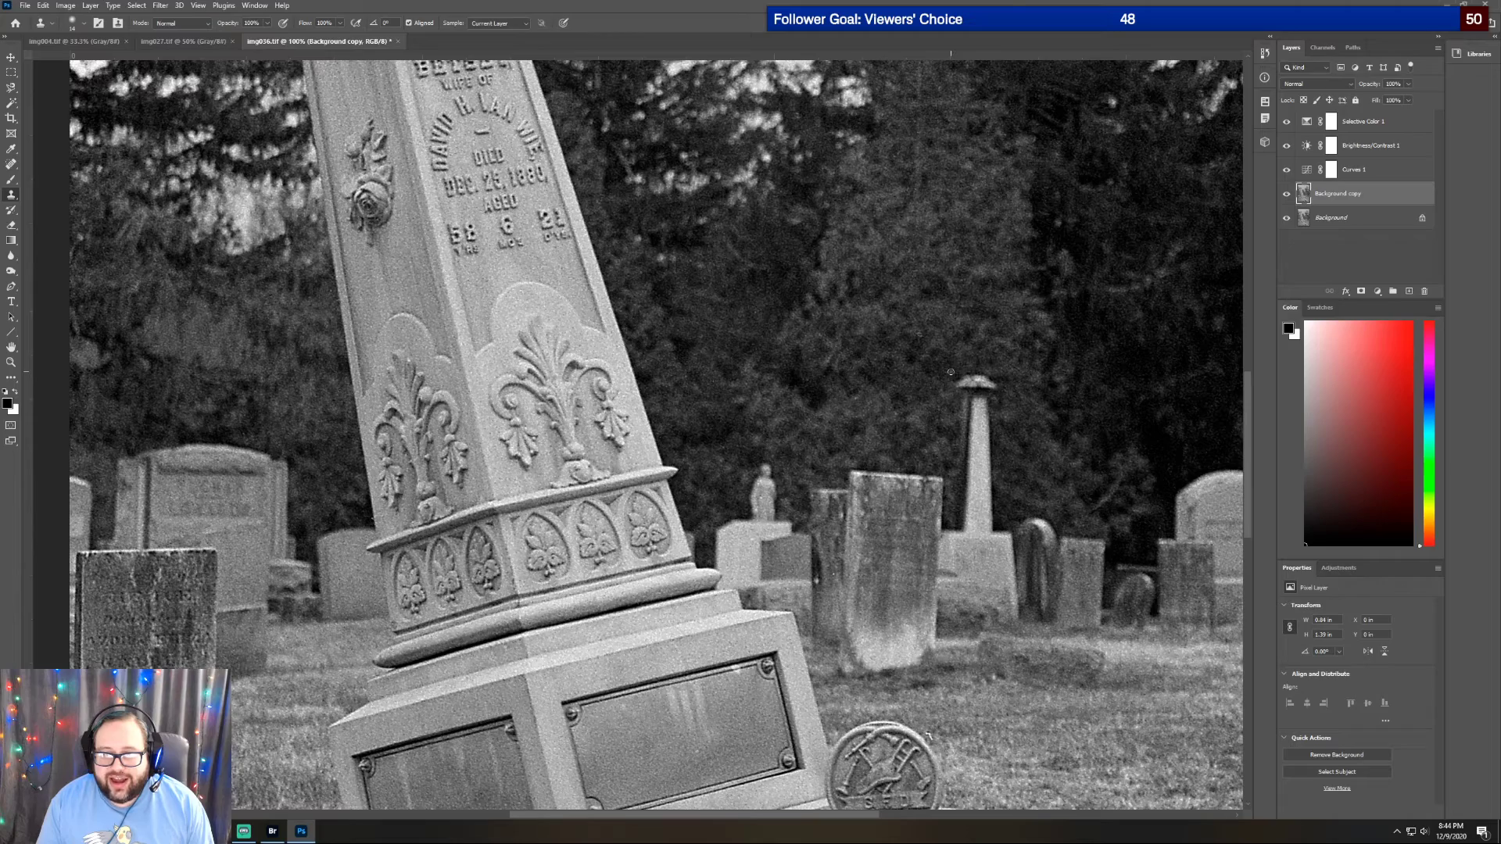
scroll(1014, 300, up, 8)
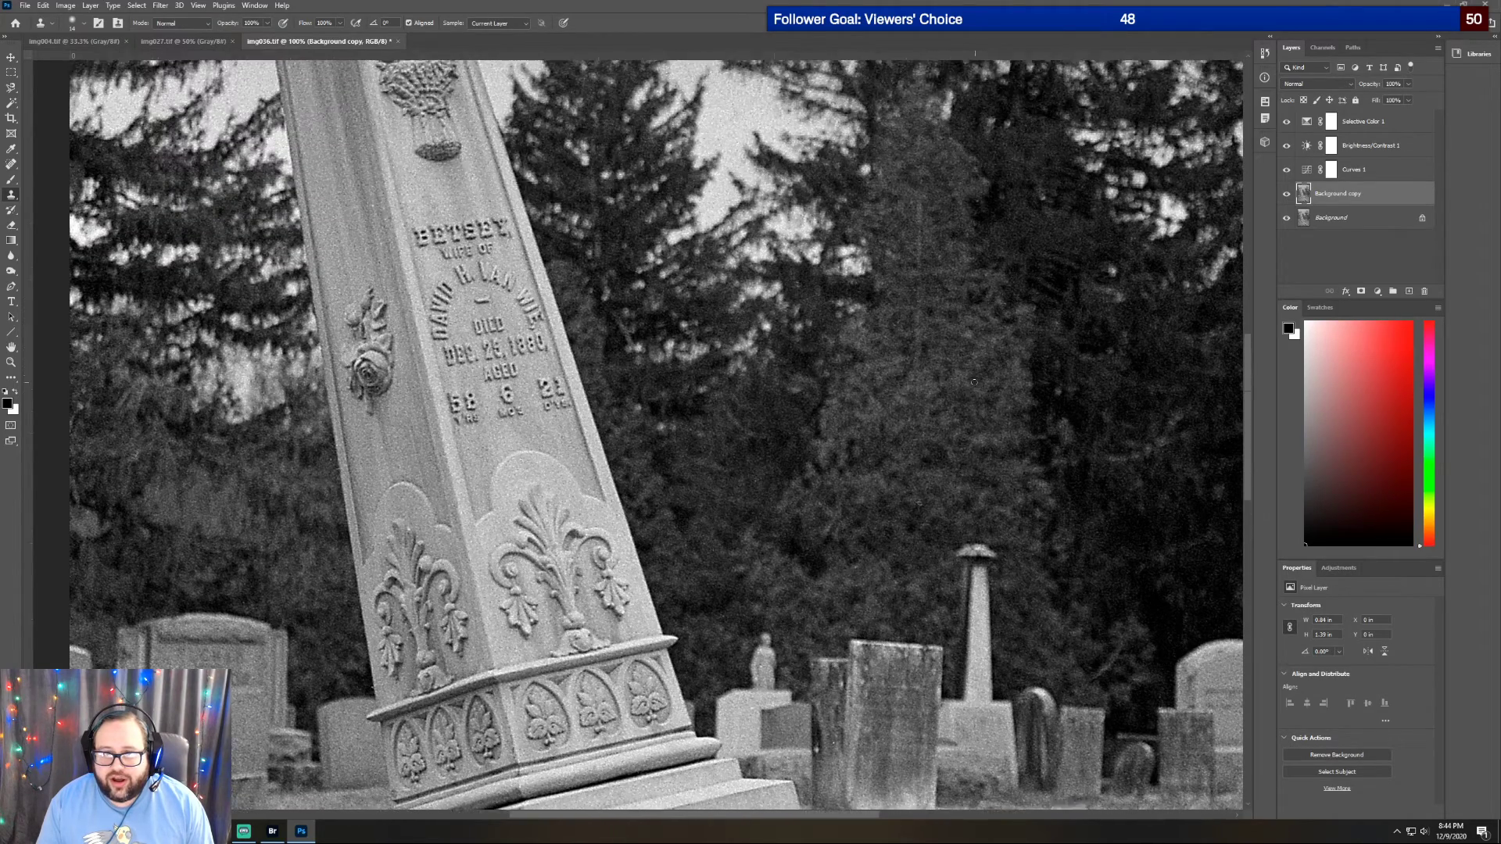
scroll(911, 488, up, 9)
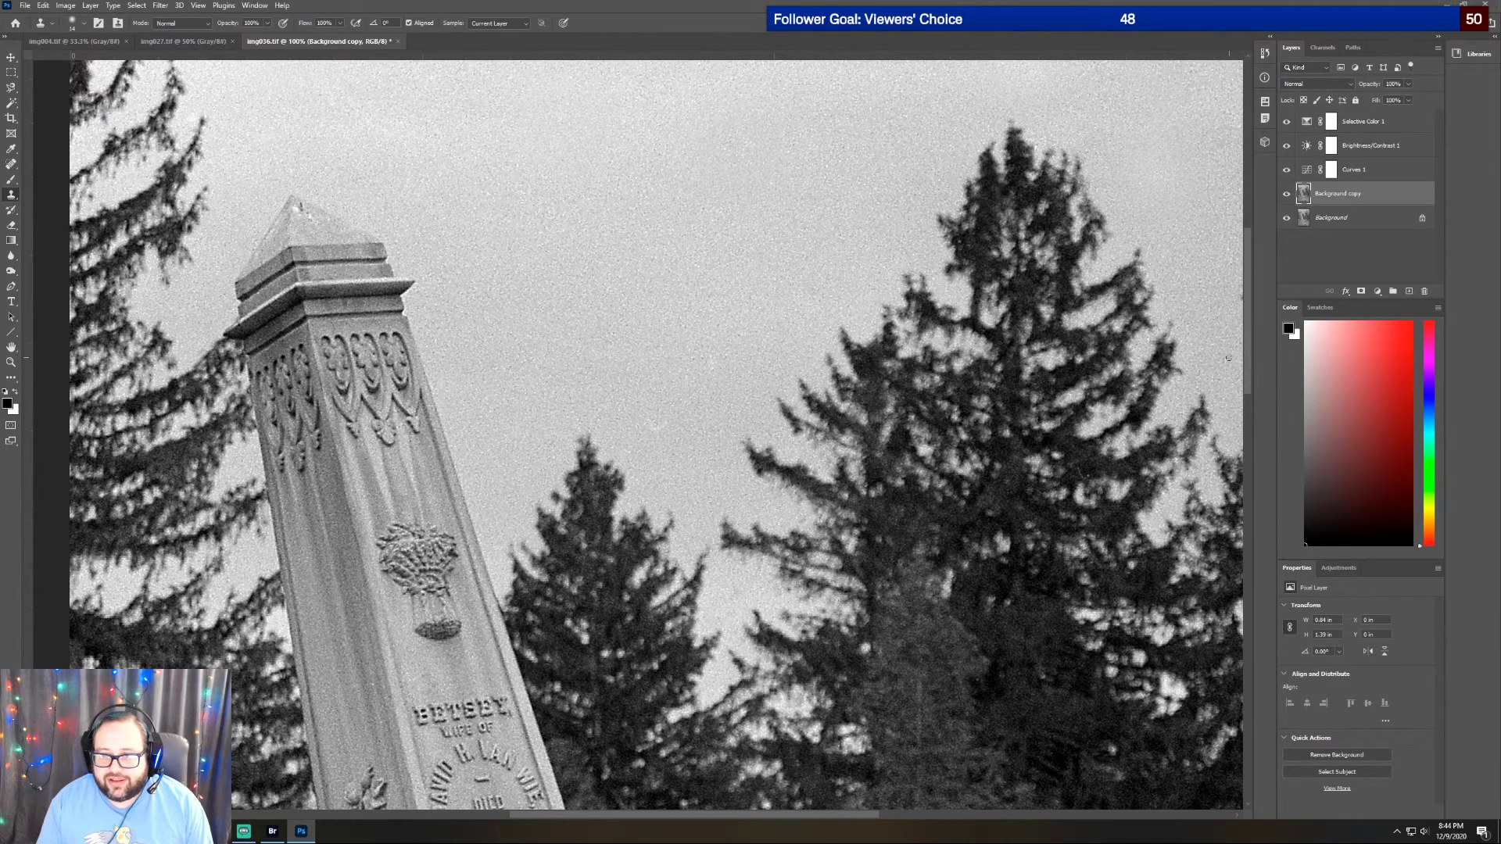
scroll(1219, 346, up, 5)
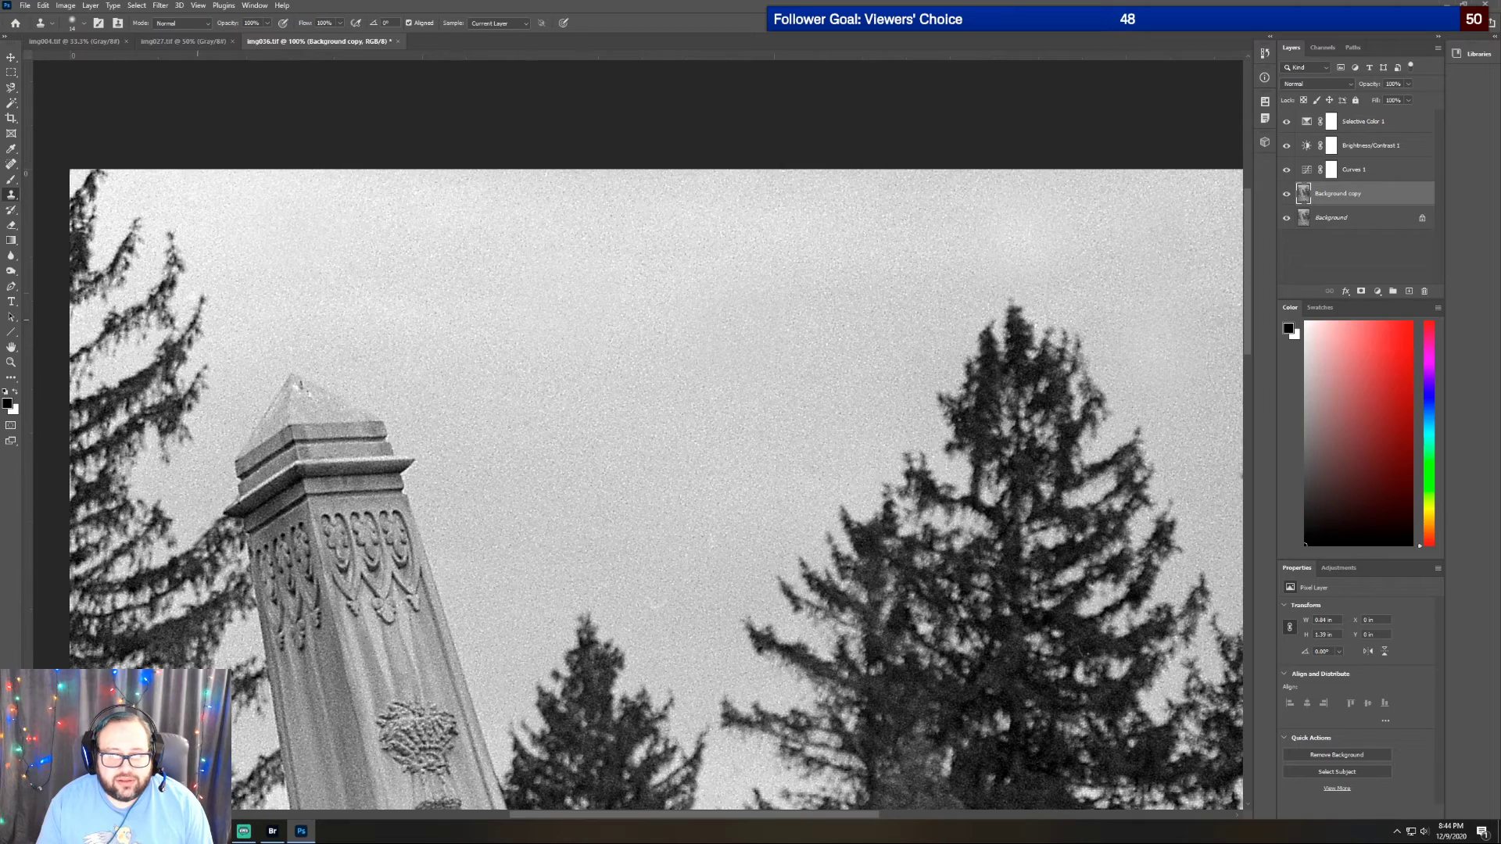
click(11, 362)
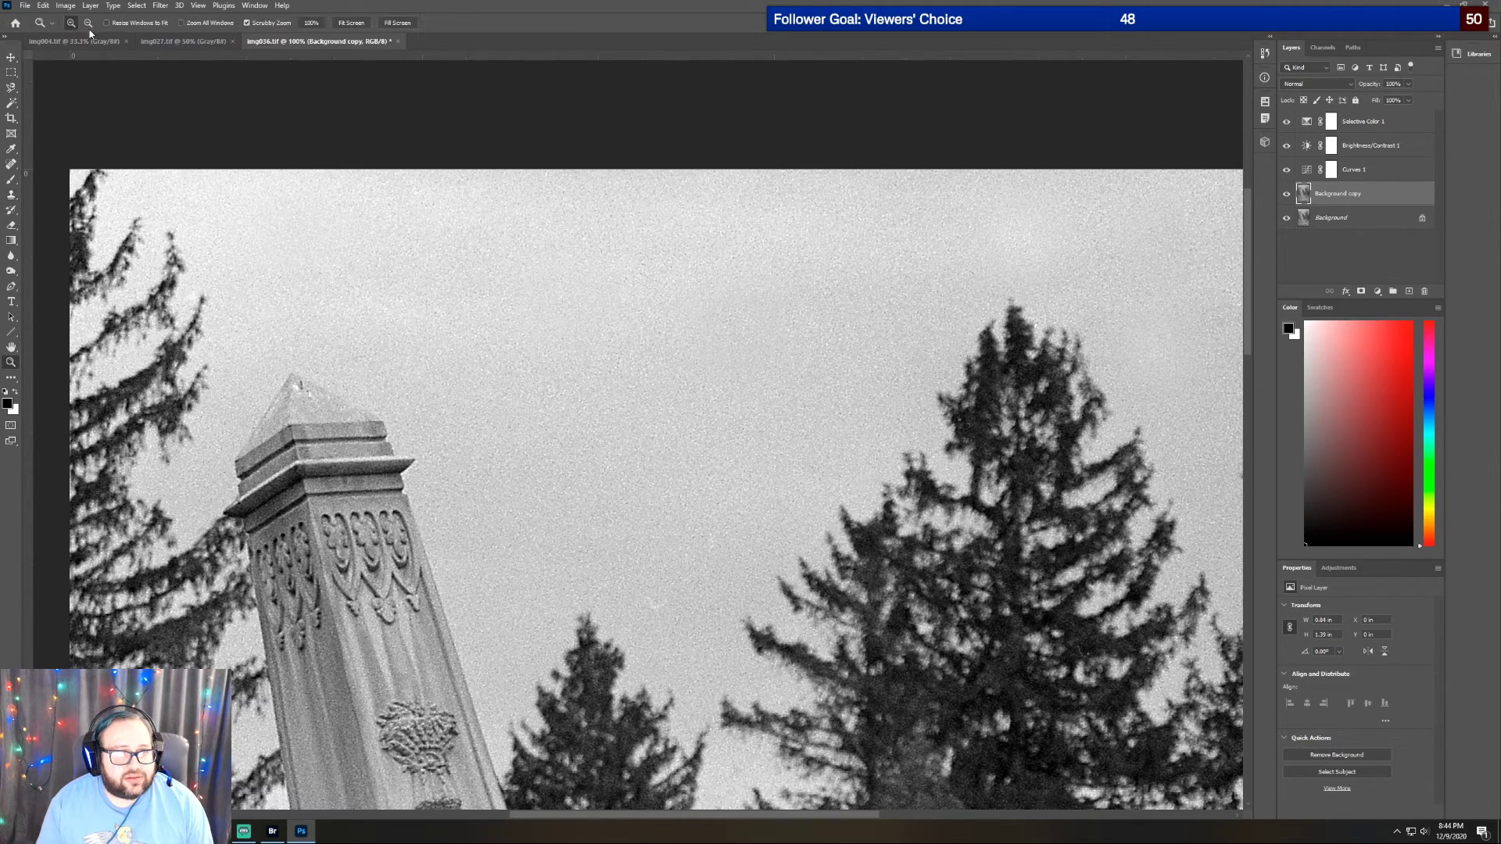
click(348, 23)
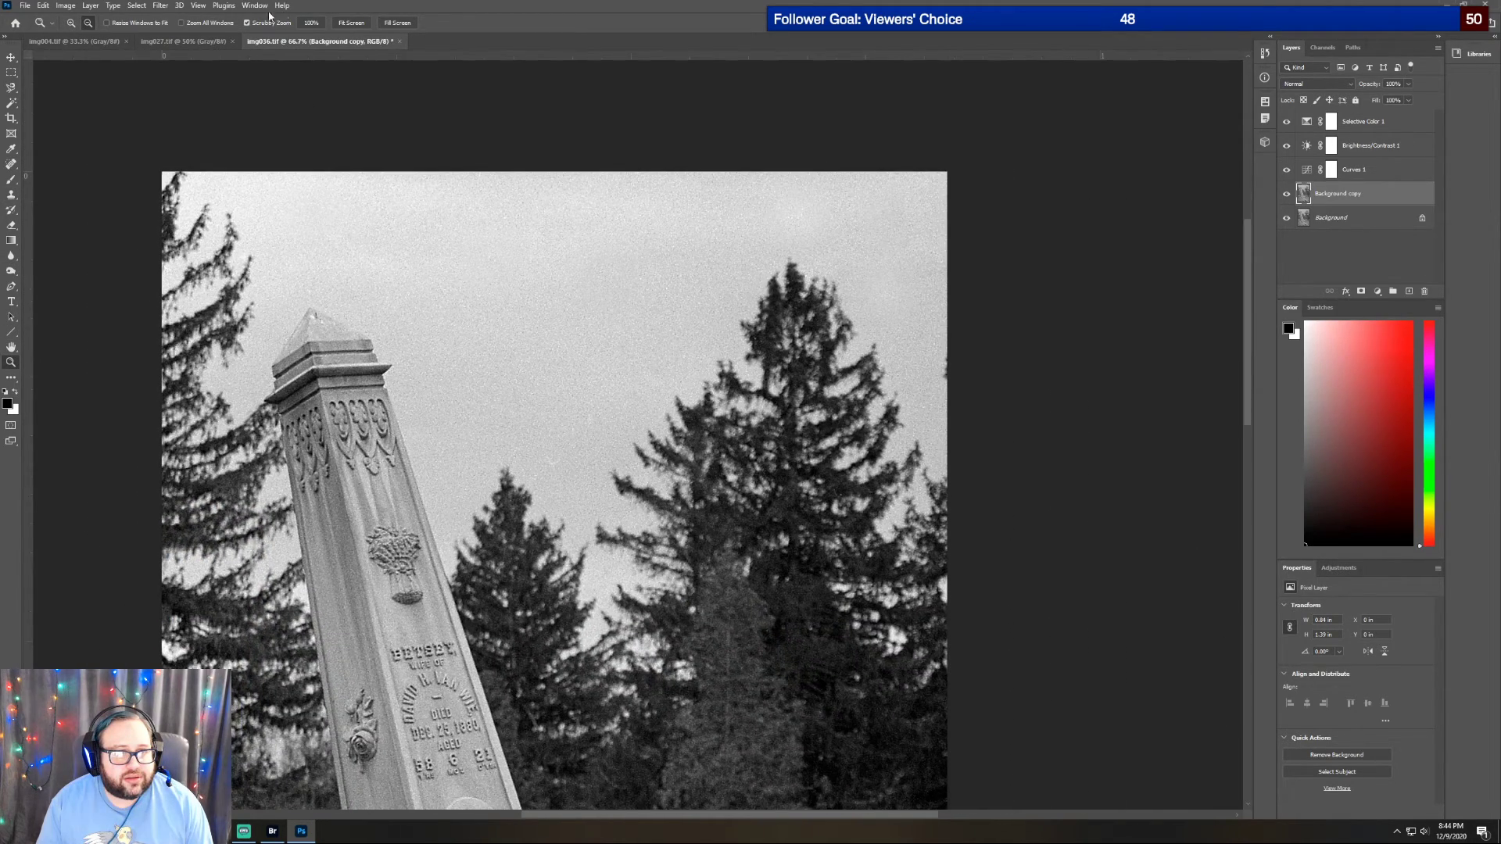
click(348, 23)
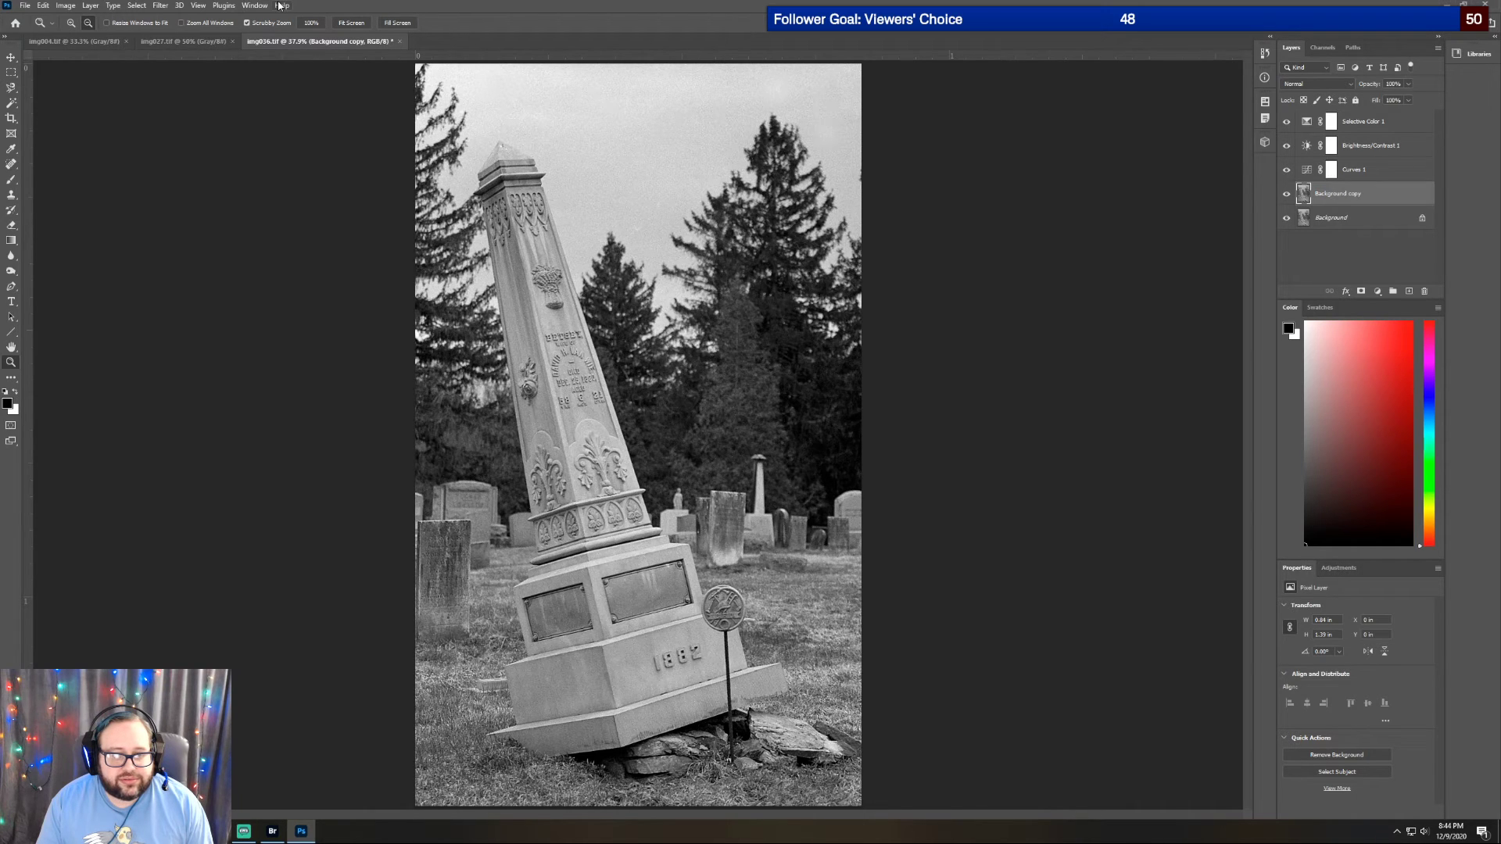
Save the monument photo as a new TIFF named 036, keeping its layers and using Macintosh byte order
click(34, 5)
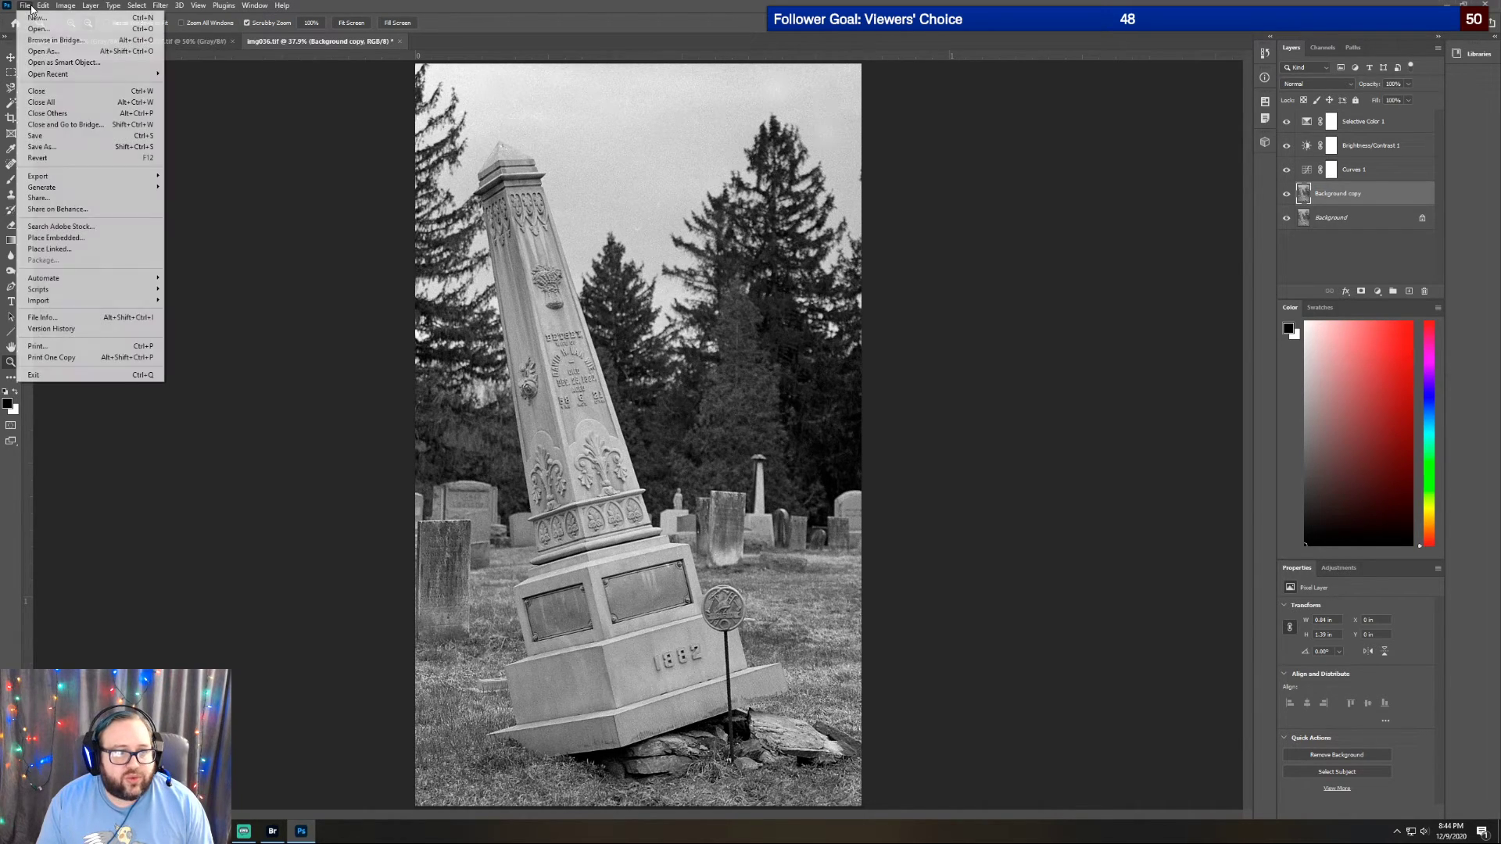
click(55, 148)
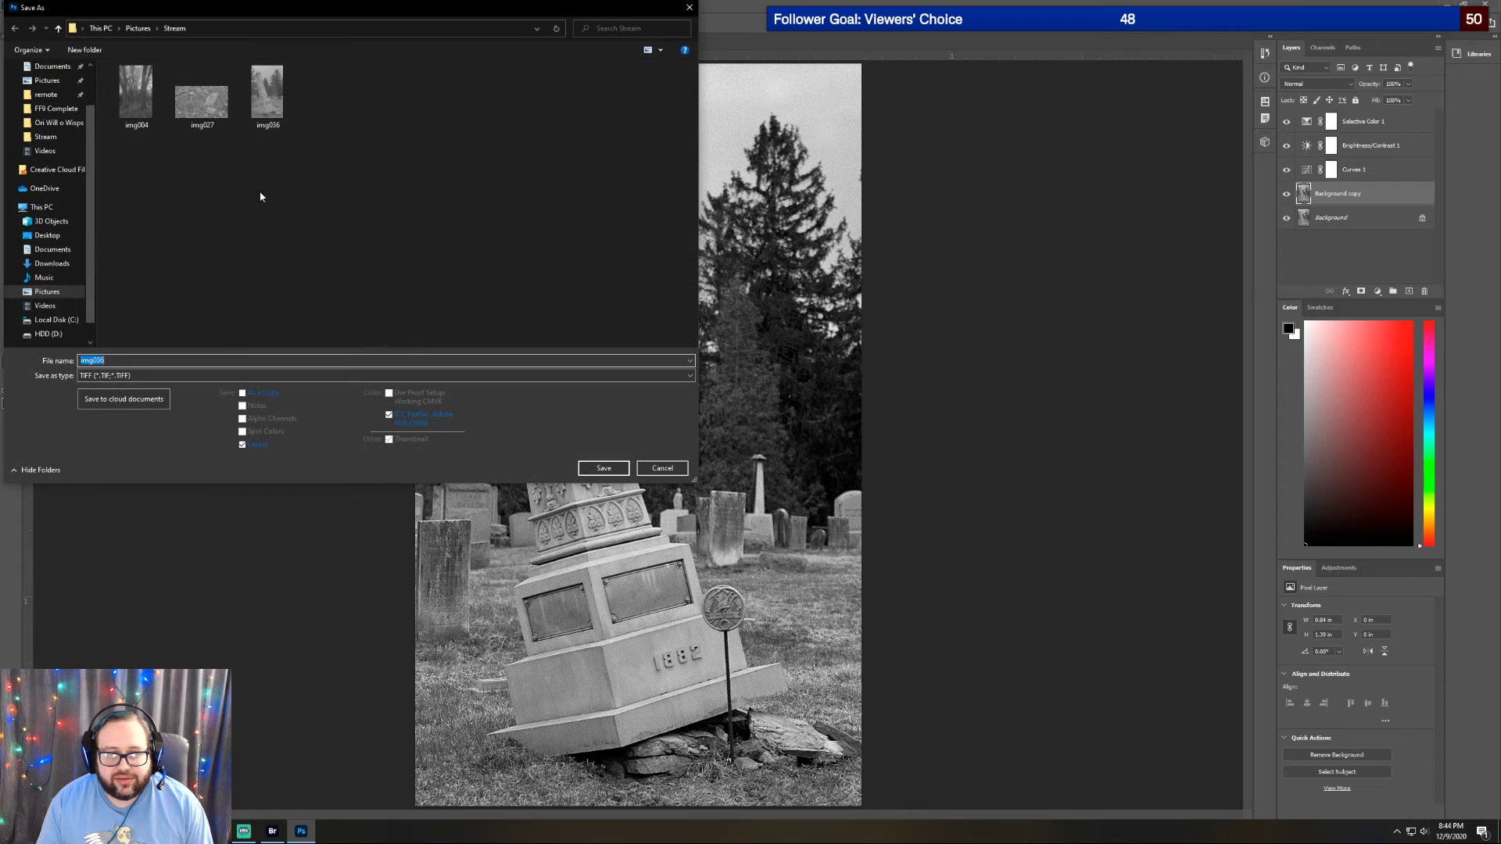
key(Home)
key(Delete)
key(Delete)
key(Delete)
key(Return)
key(Return)
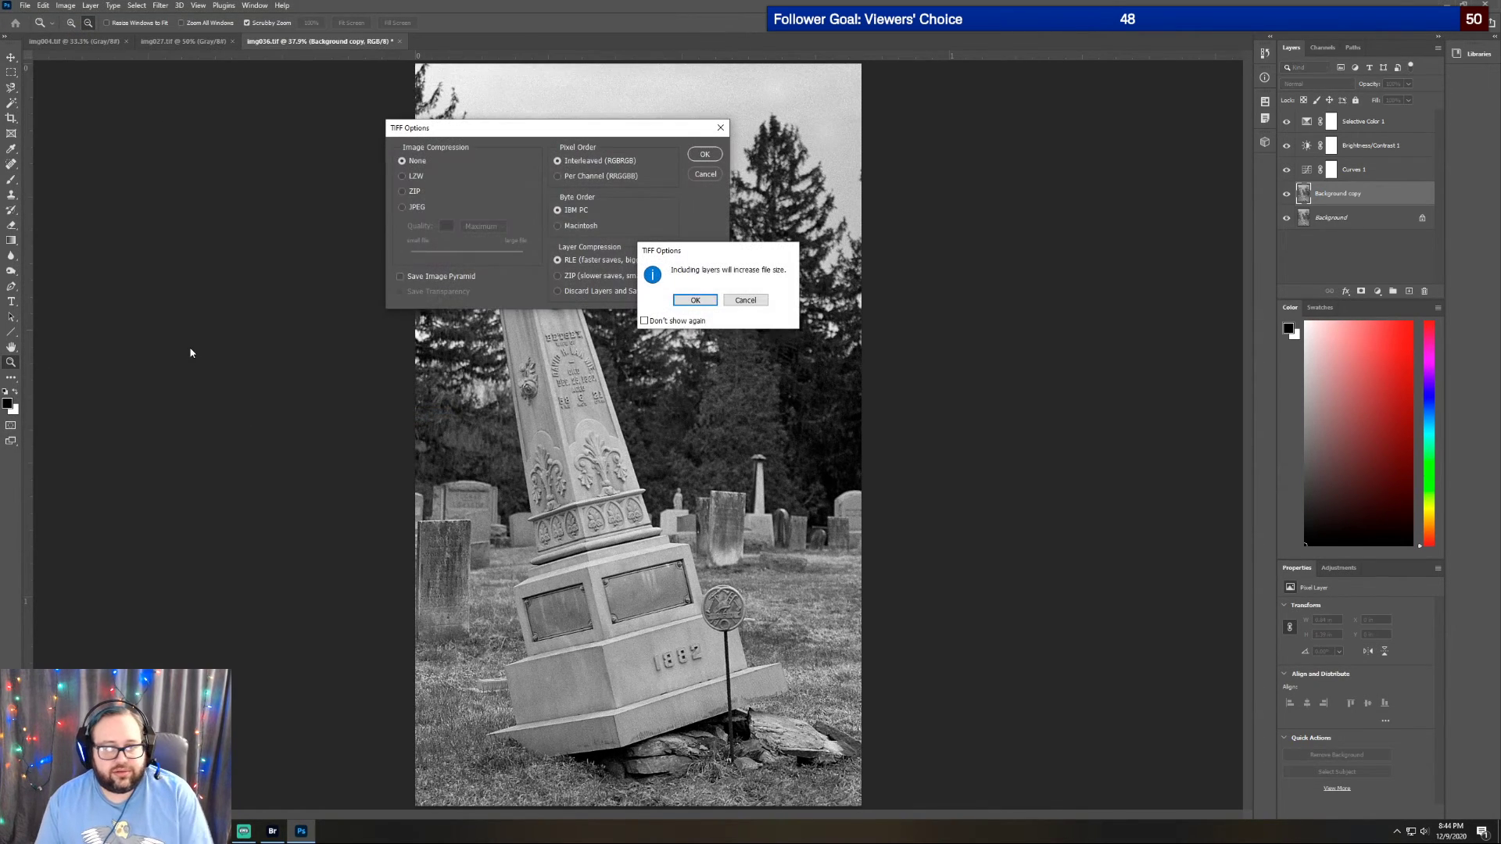
click(750, 303)
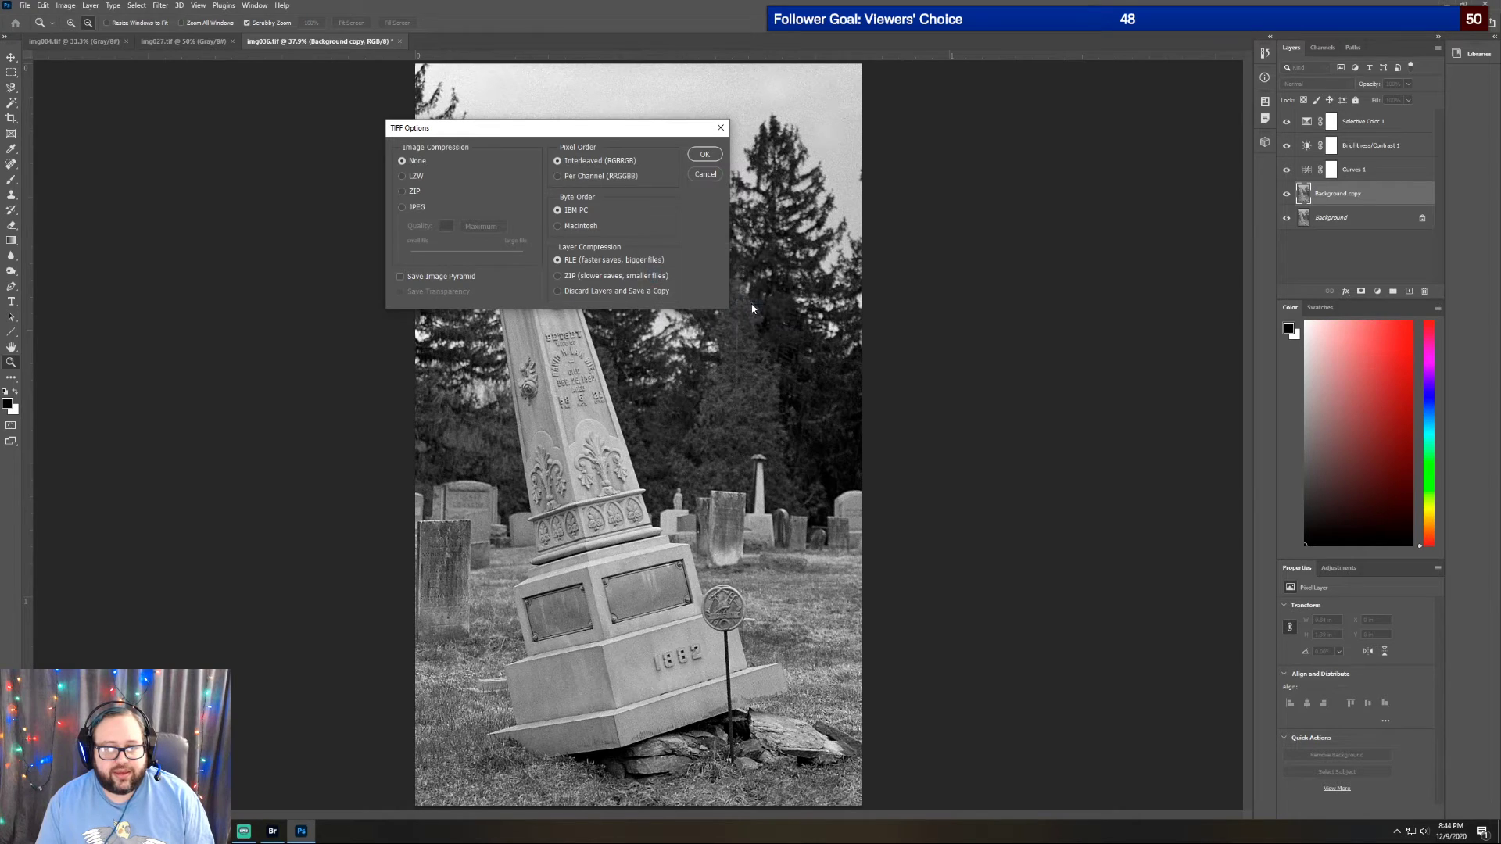
click(573, 230)
click(703, 155)
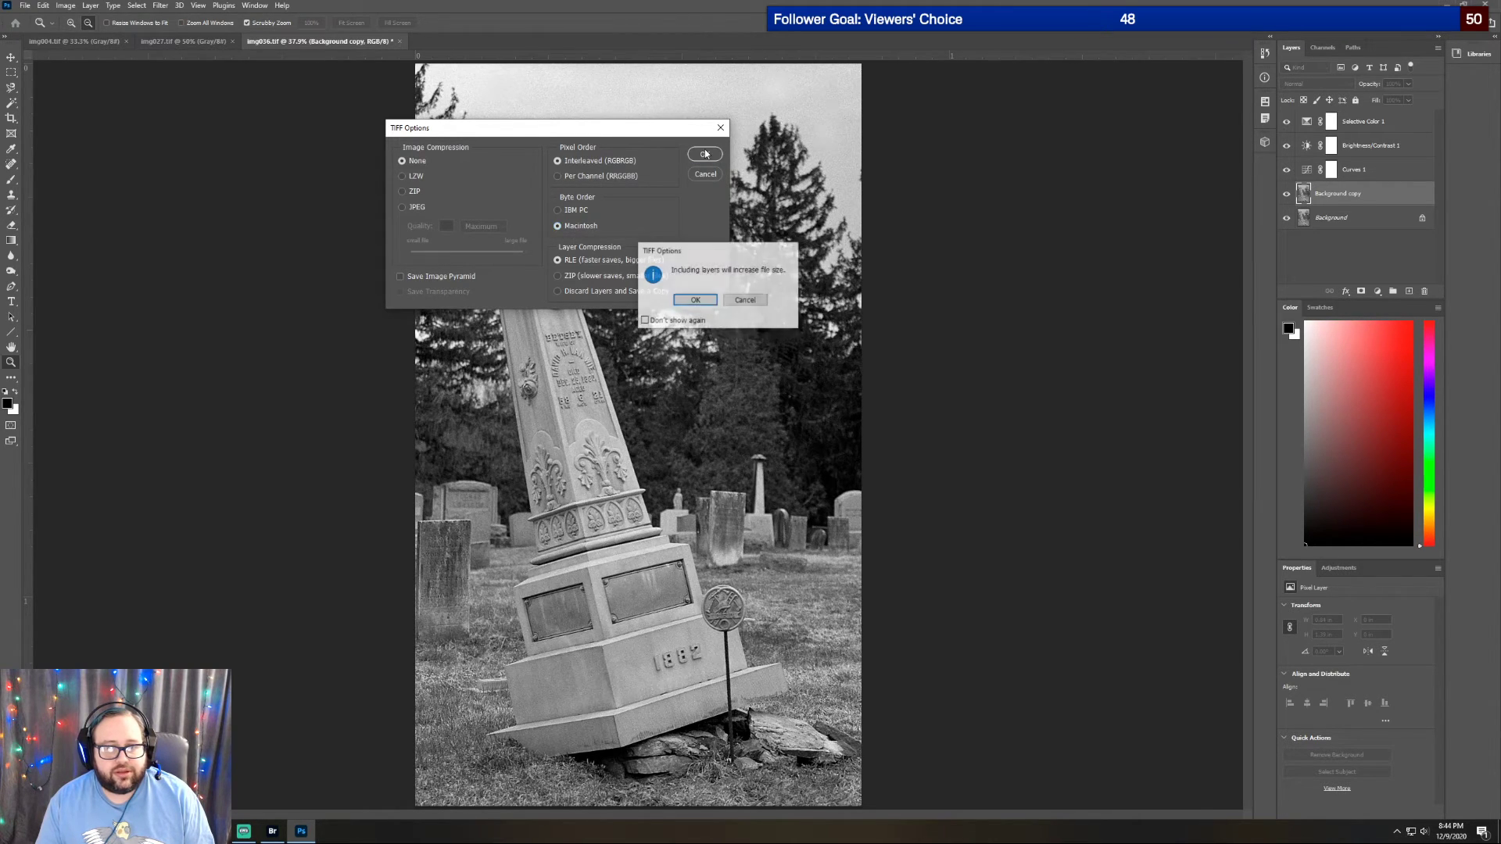
click(704, 305)
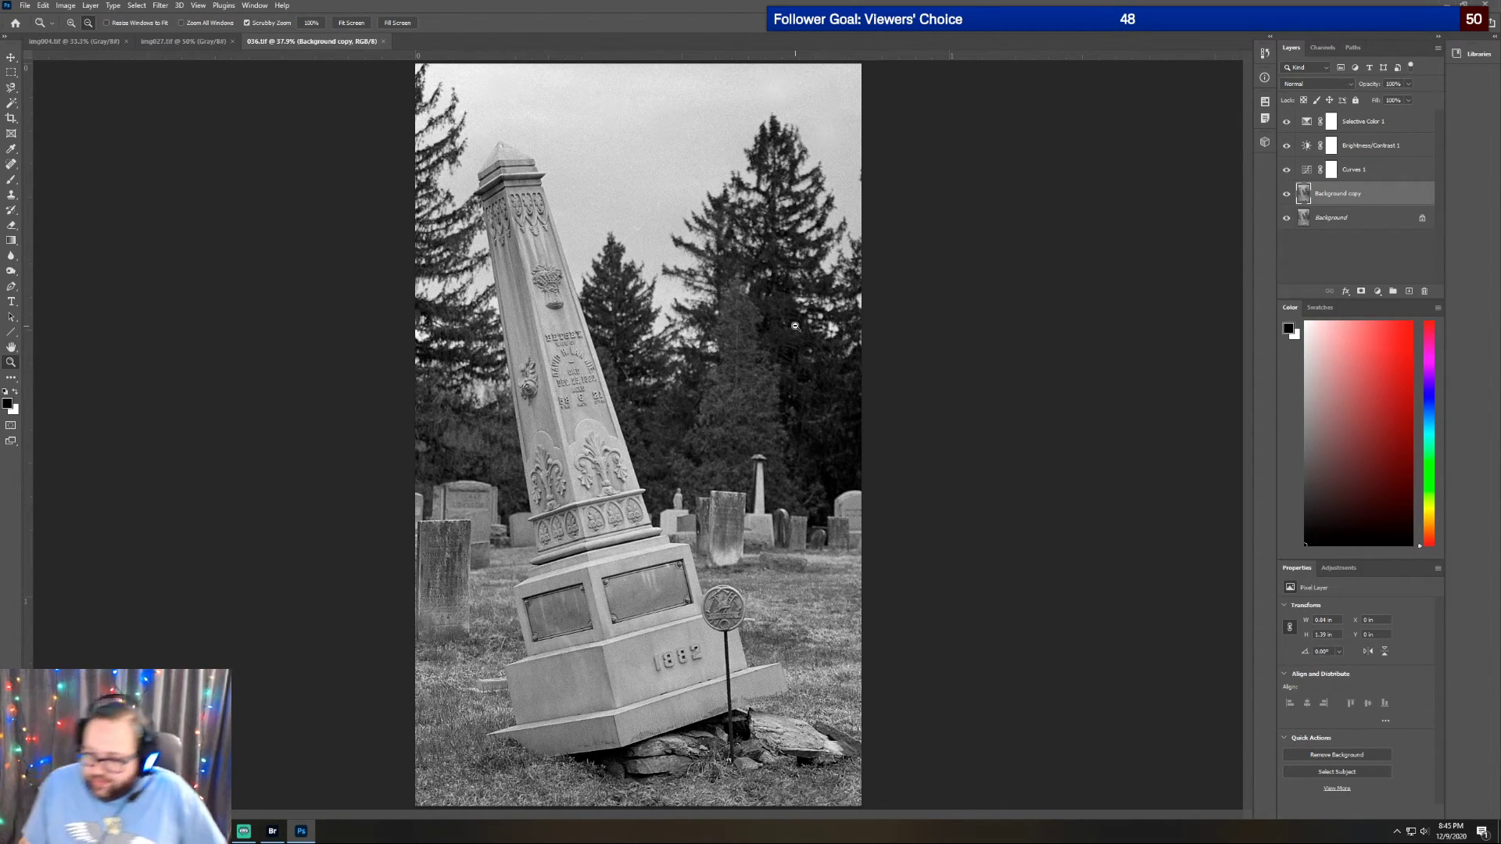
Convert img027.tif to RGB Color mode and duplicate its Background layer as Background copy
click(195, 40)
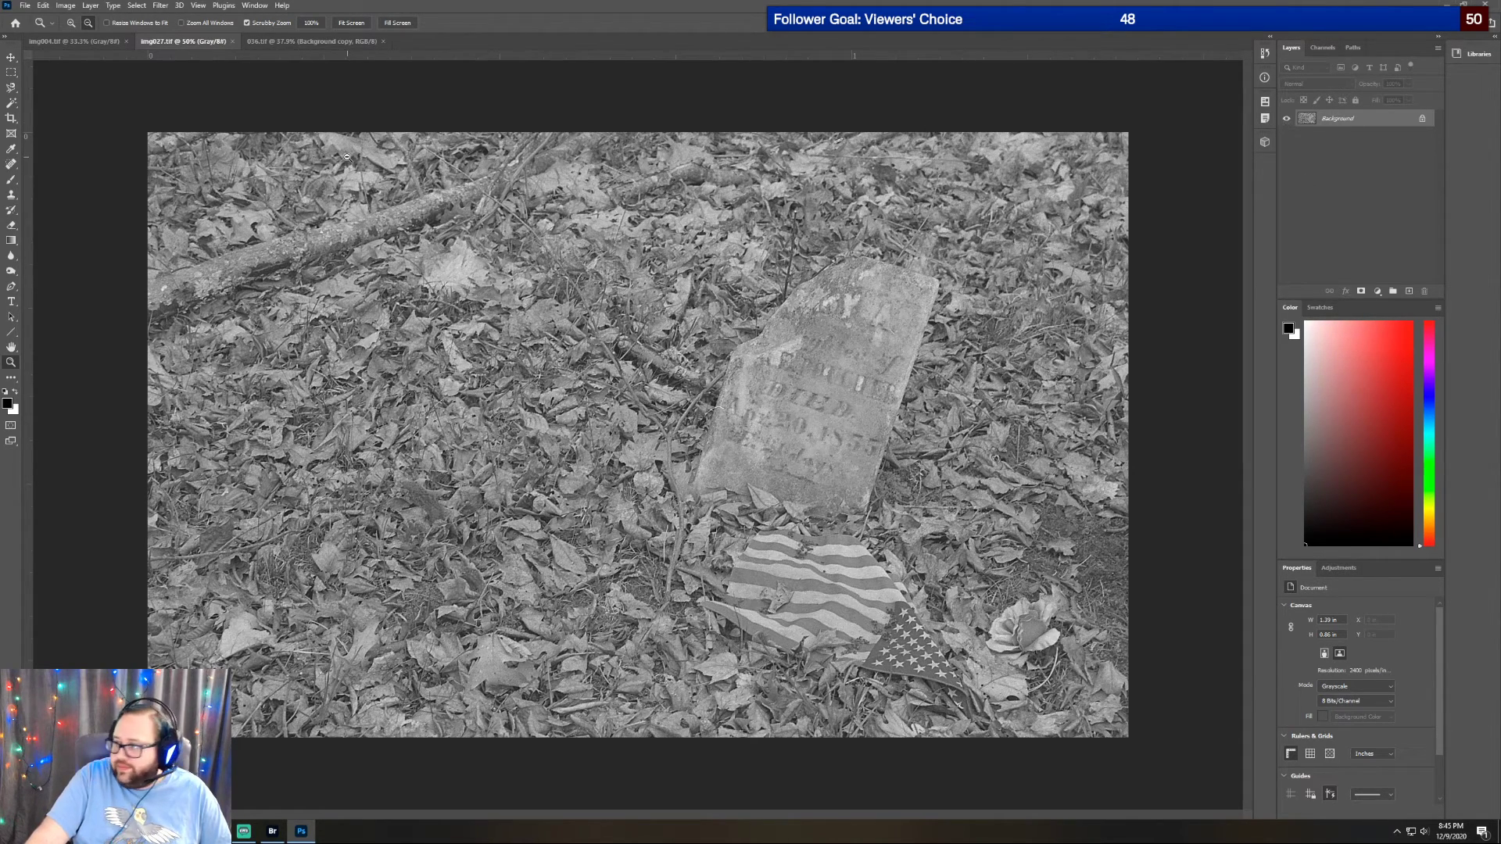
click(73, 8)
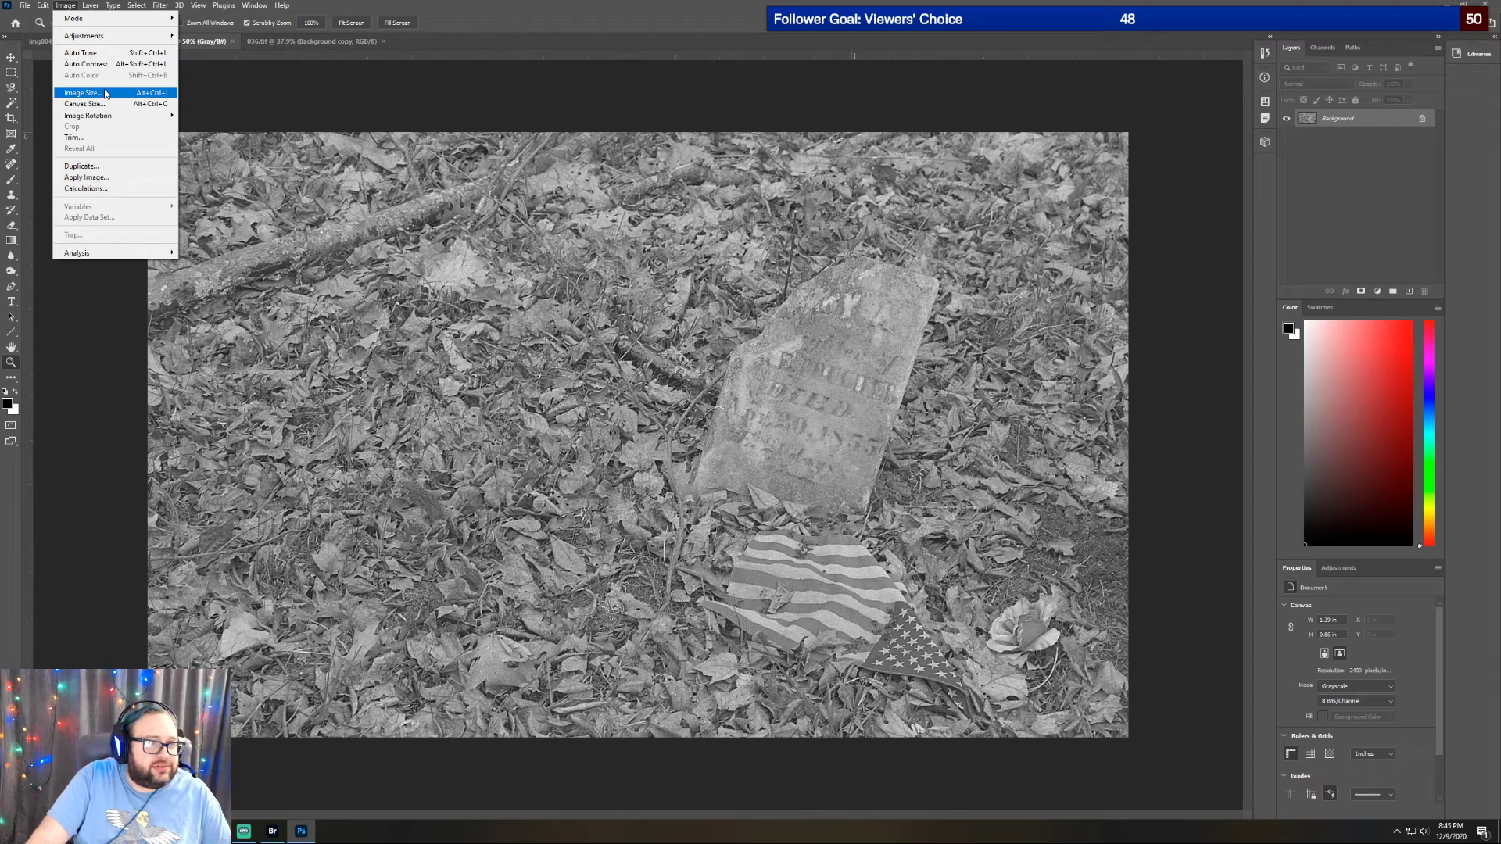
mouse_move(117, 18)
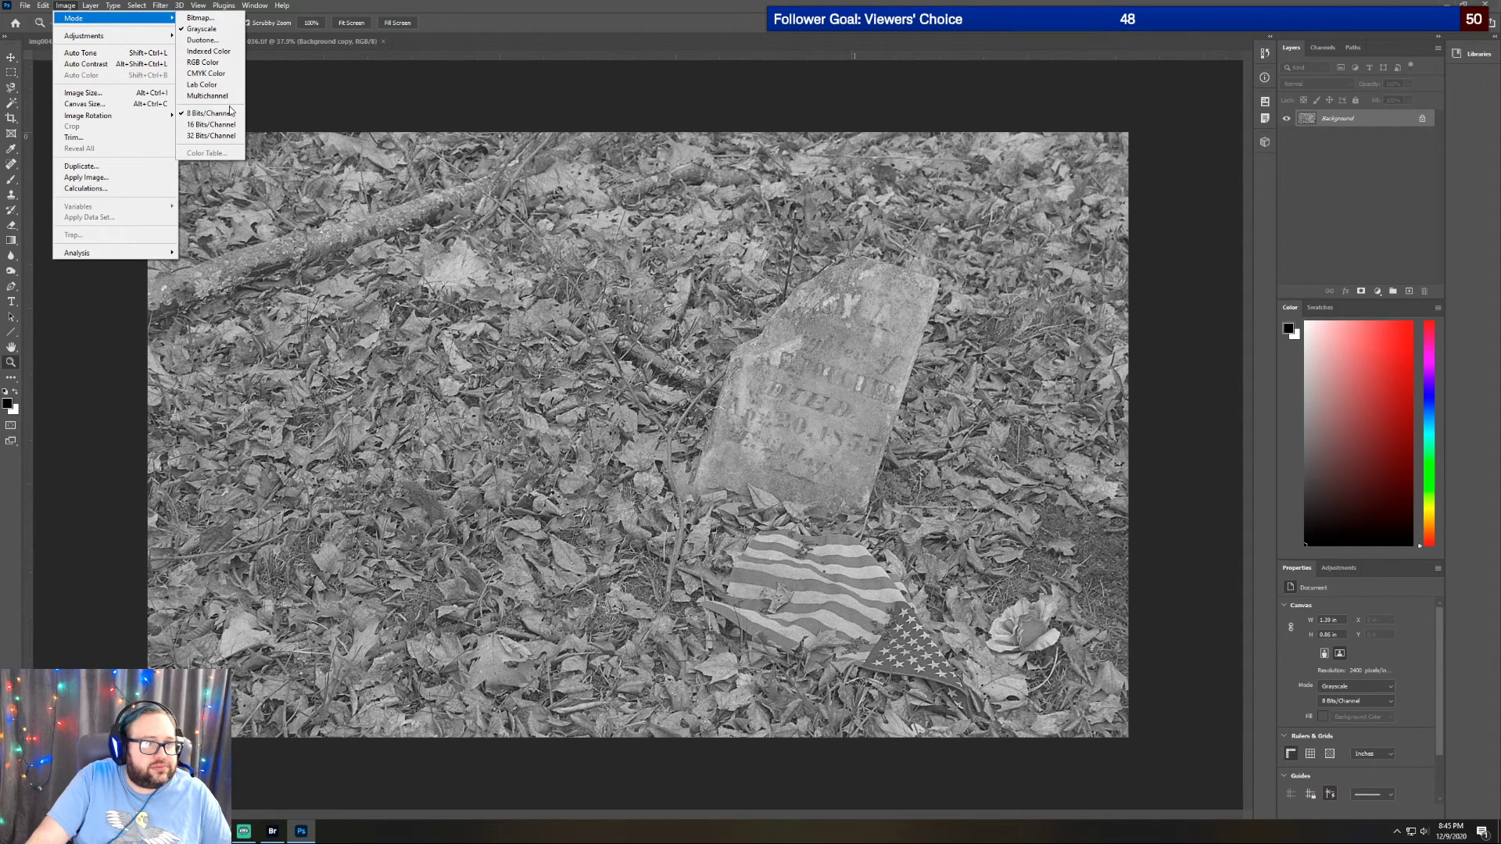
click(203, 62)
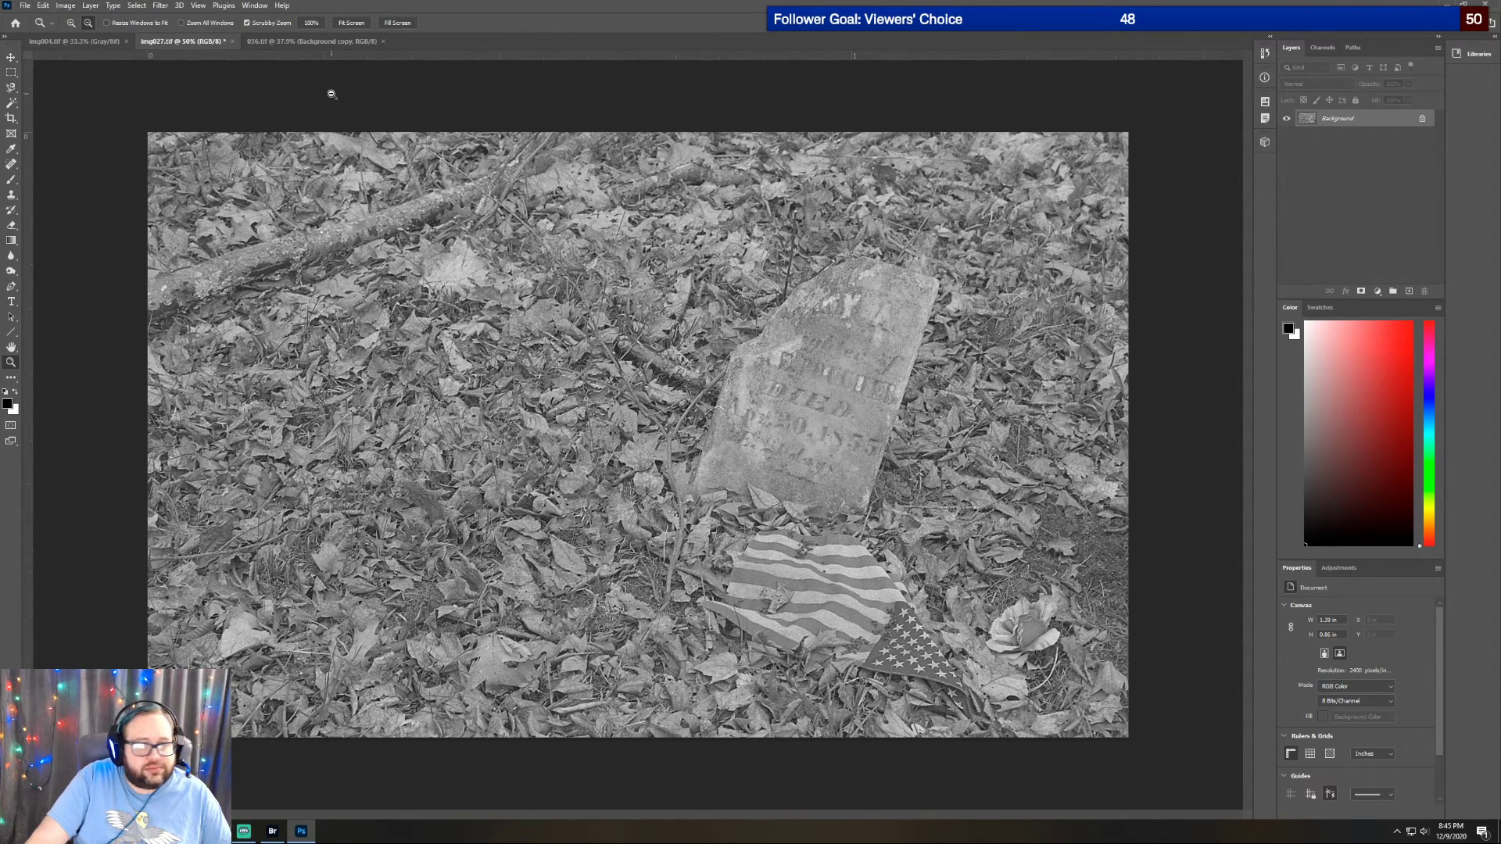
right_click(1338, 122)
click(1376, 146)
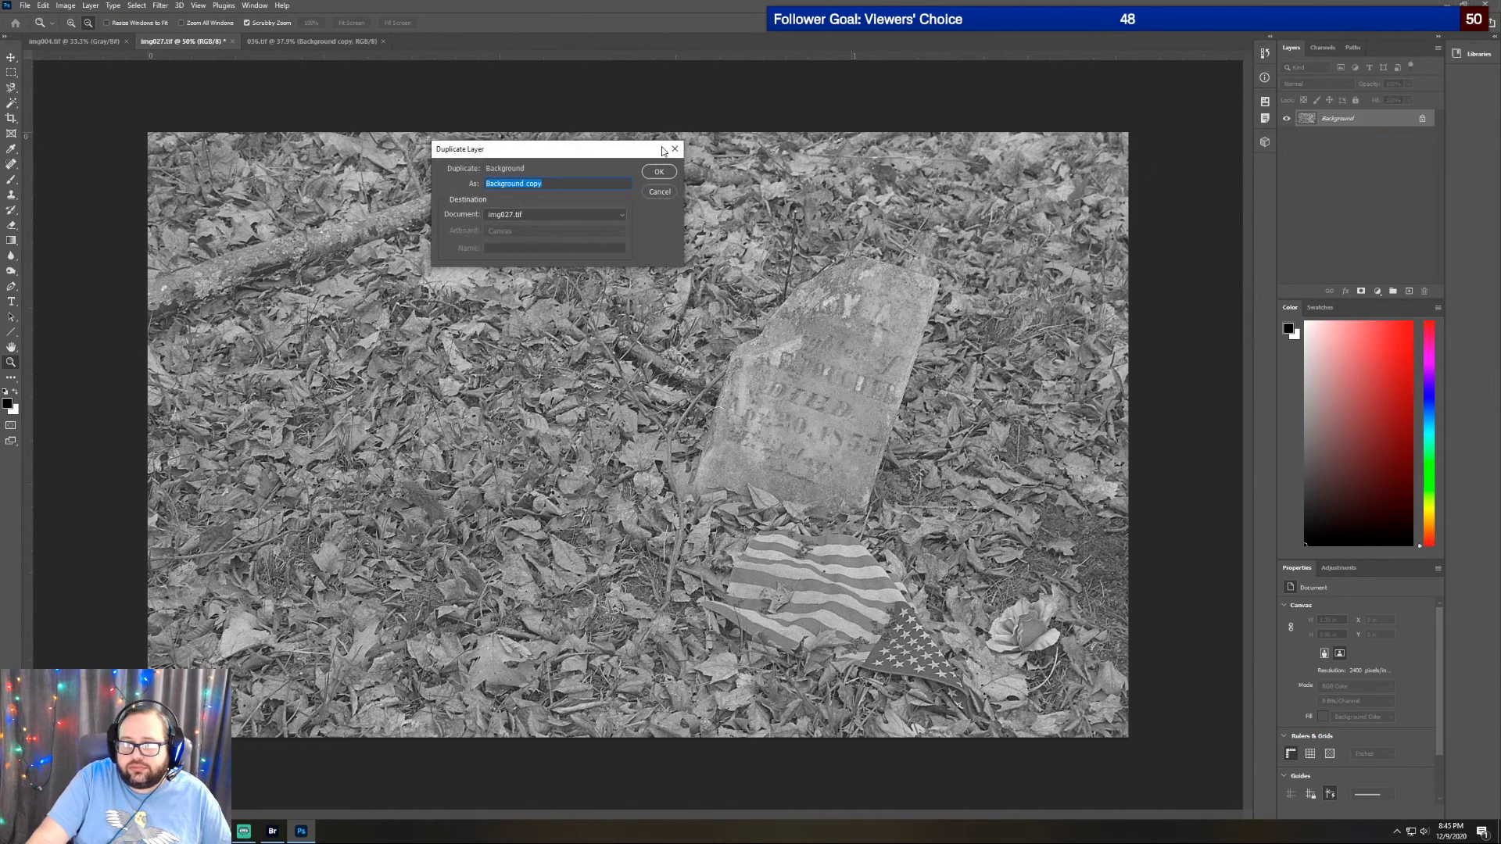
click(661, 172)
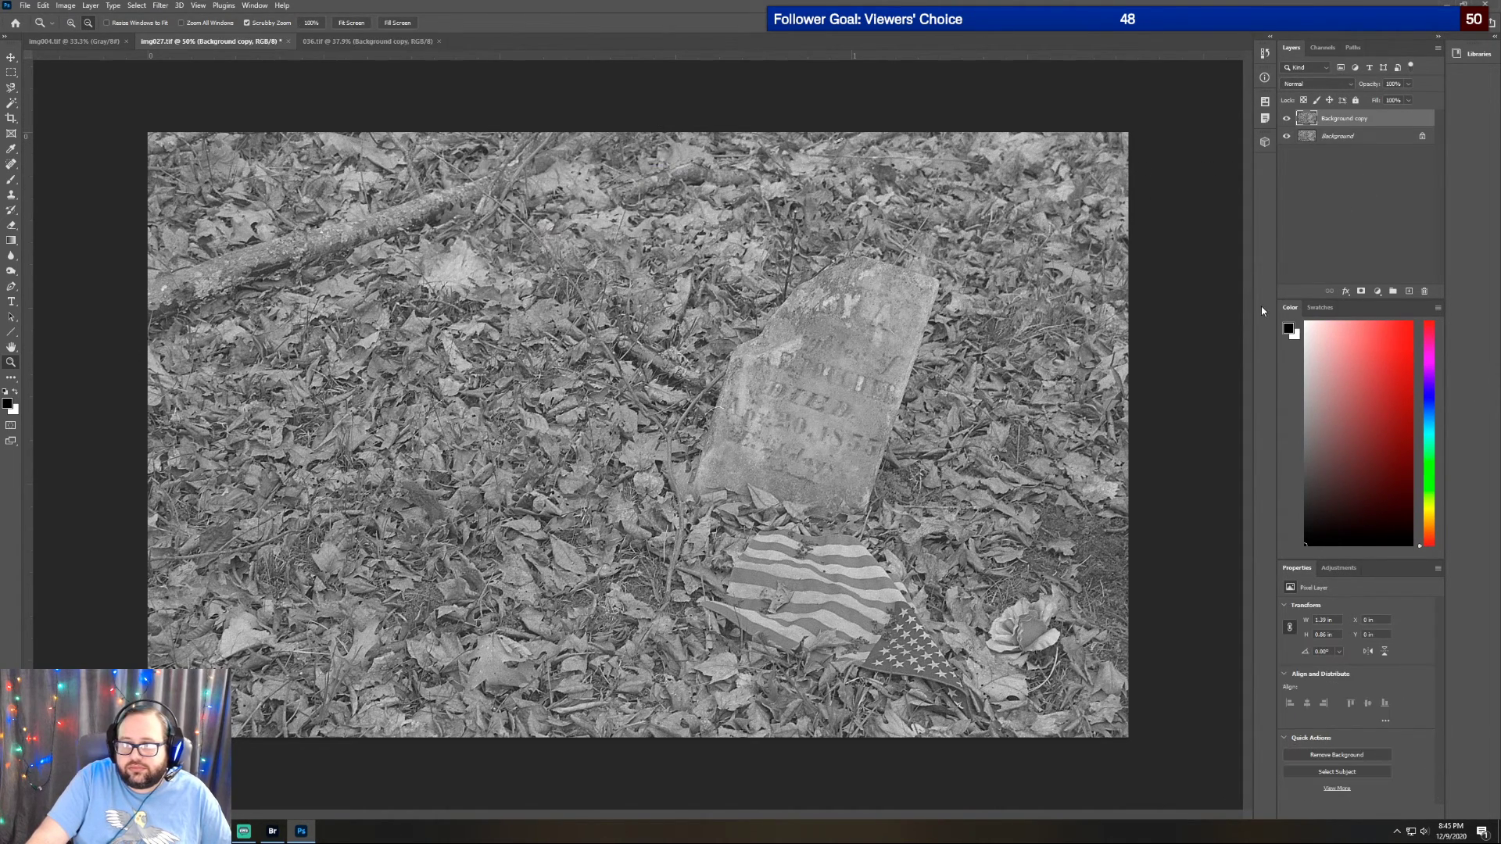
Add a Curves adjustment layer, moving the black point to about input 45 and the white point to input 204
click(1347, 567)
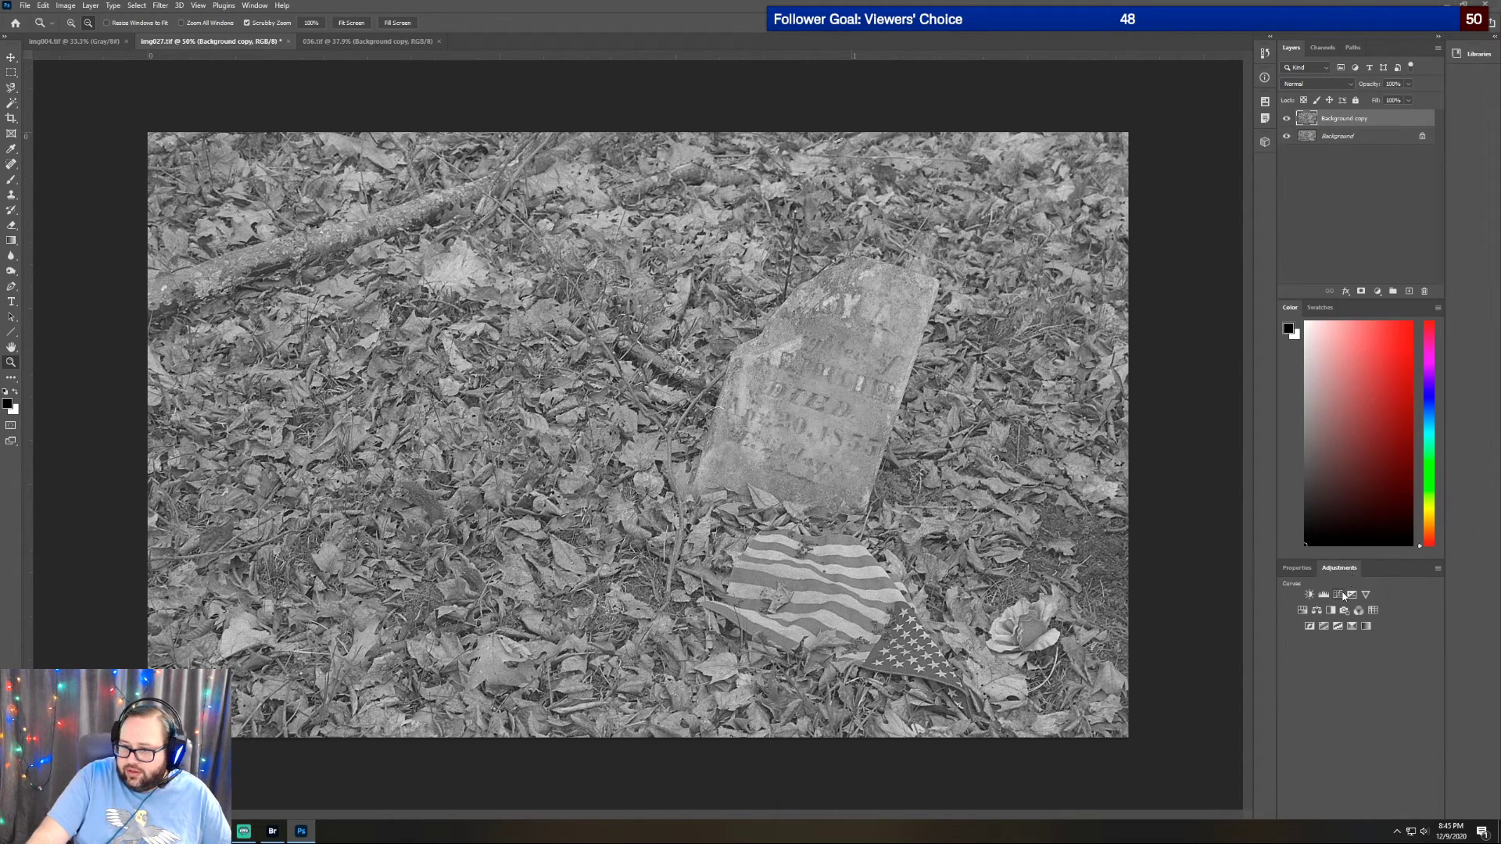
click(1343, 596)
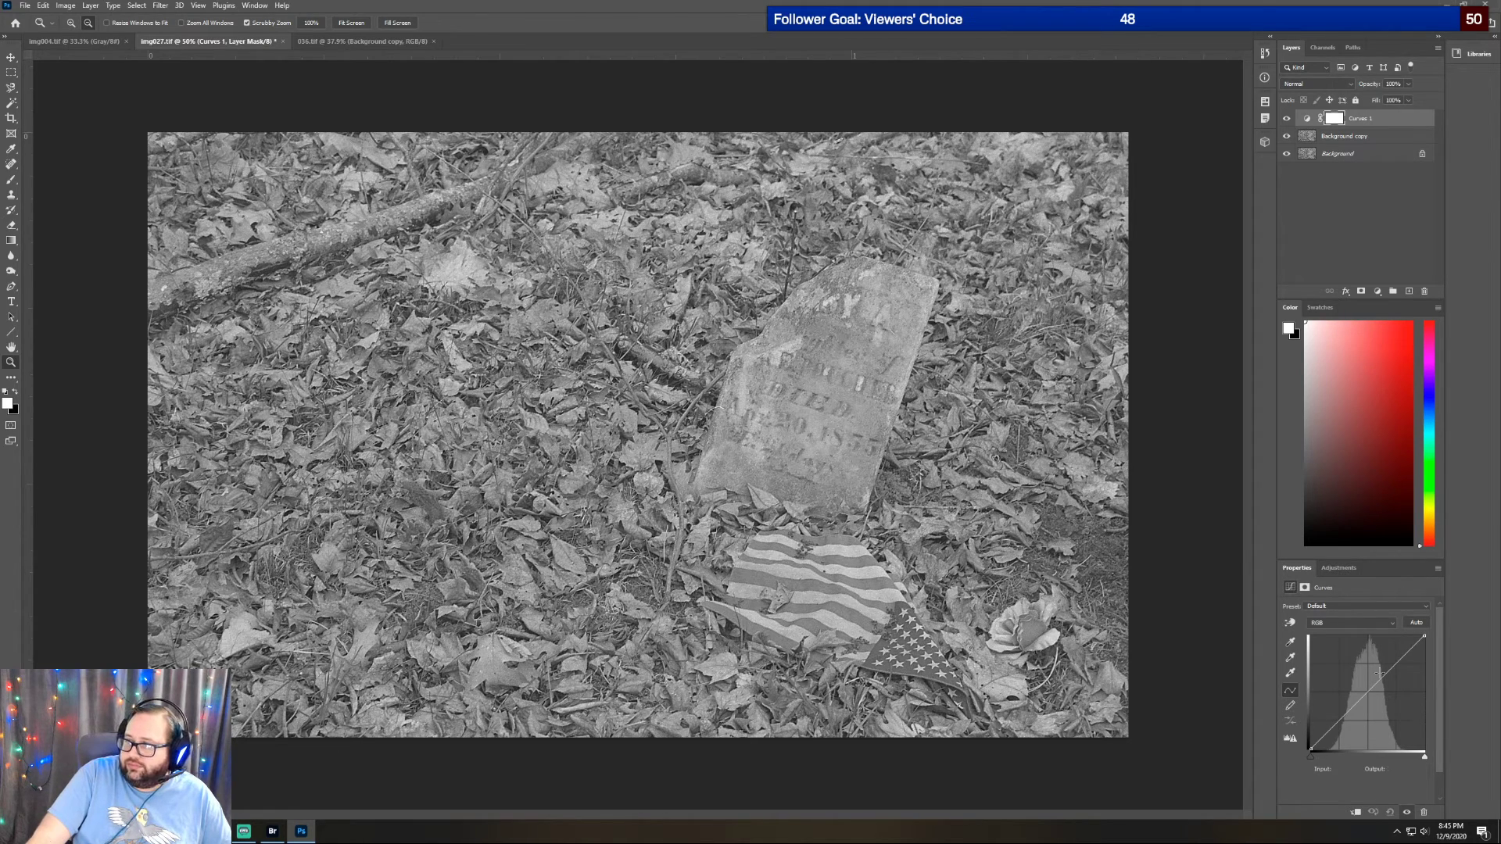
drag(1313, 758, 1332, 759)
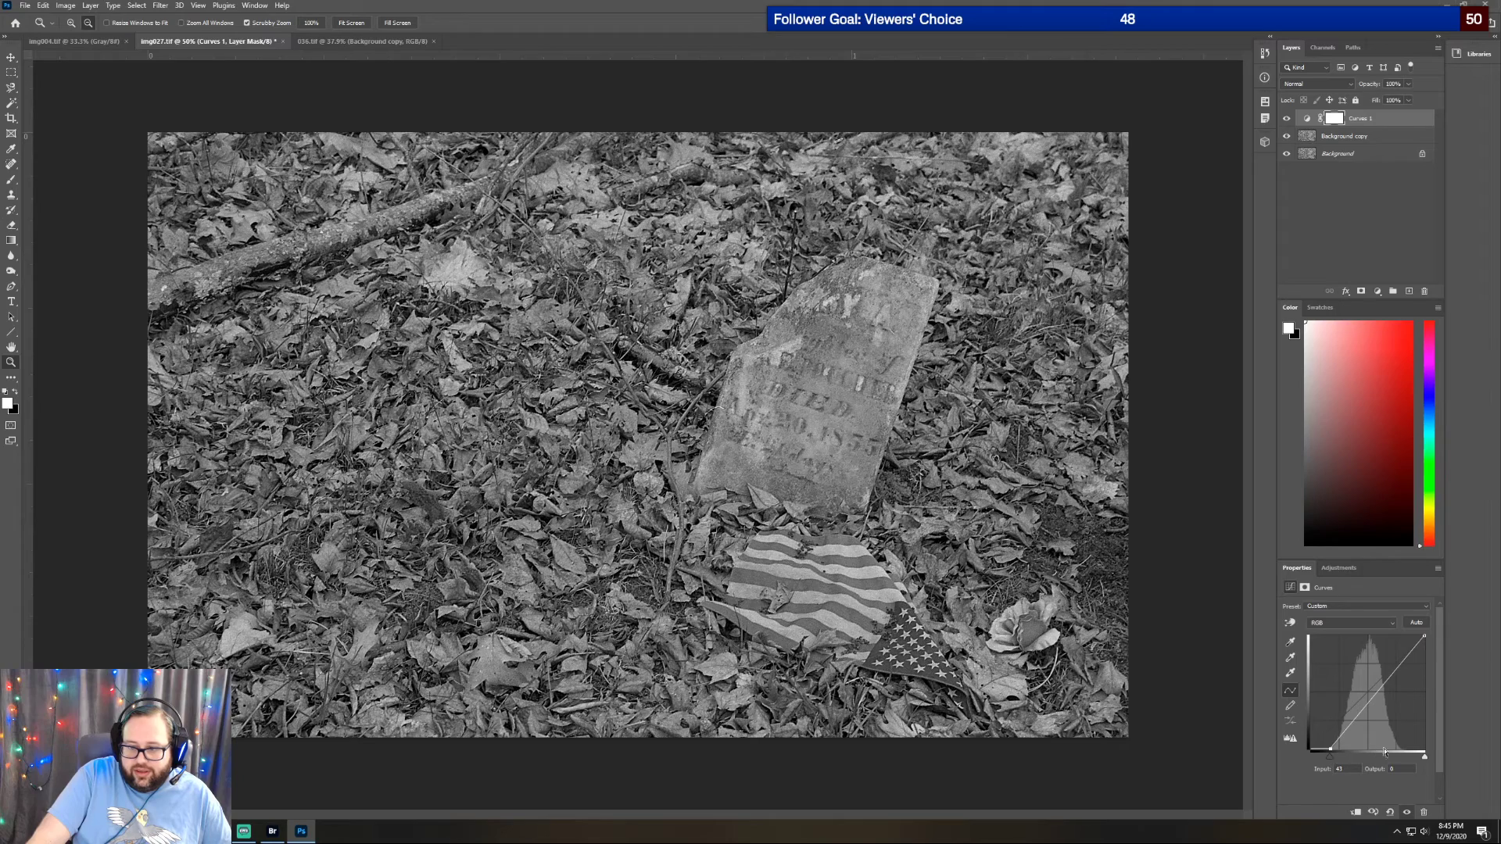
drag(1425, 756, 1400, 752)
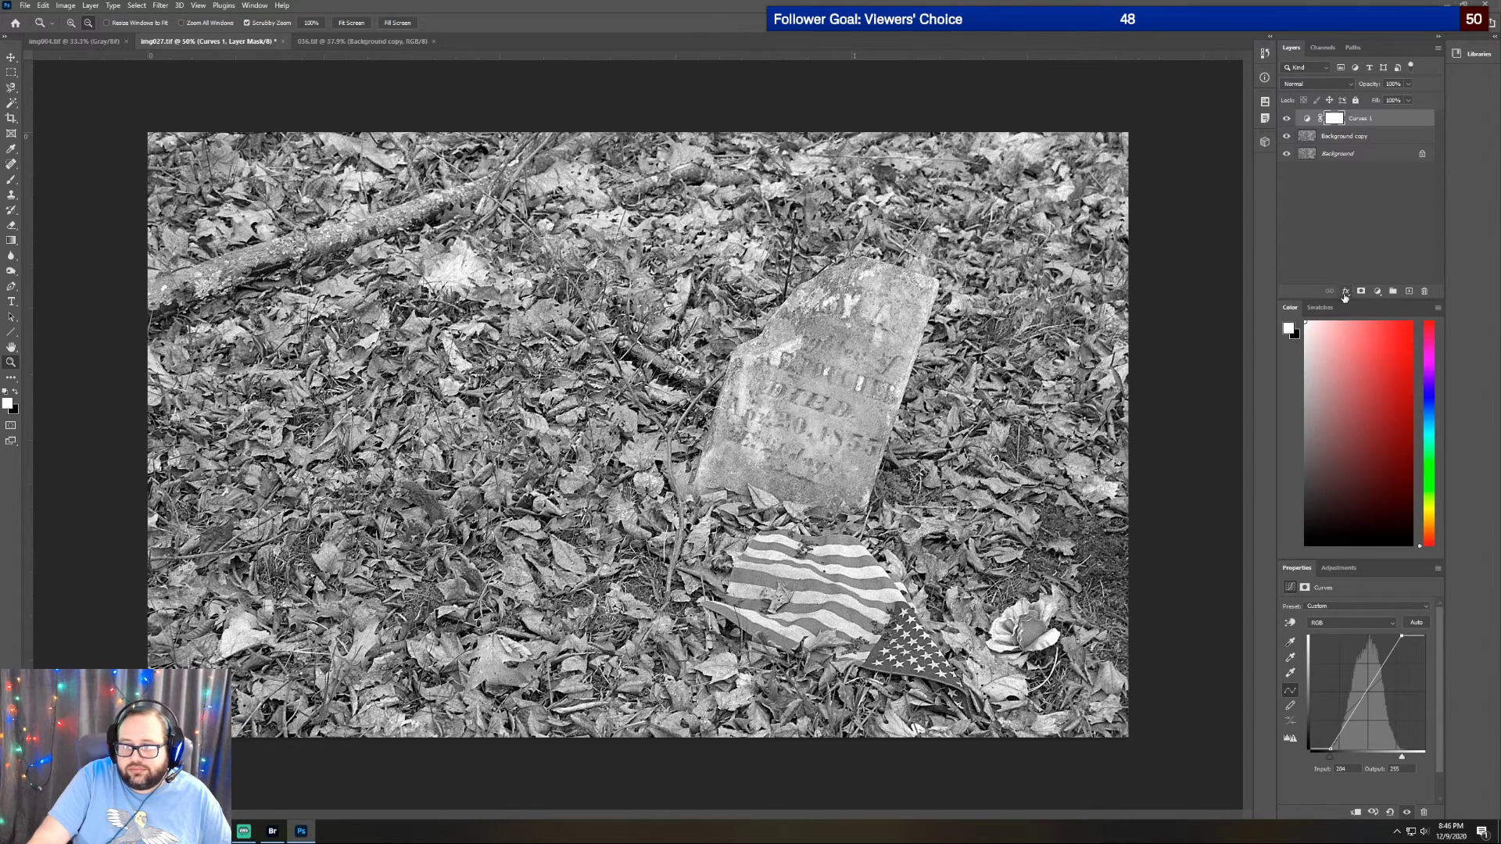
Try a Brightness/Contrast adjustment layer above the Curves layer and delete it again
click(1339, 569)
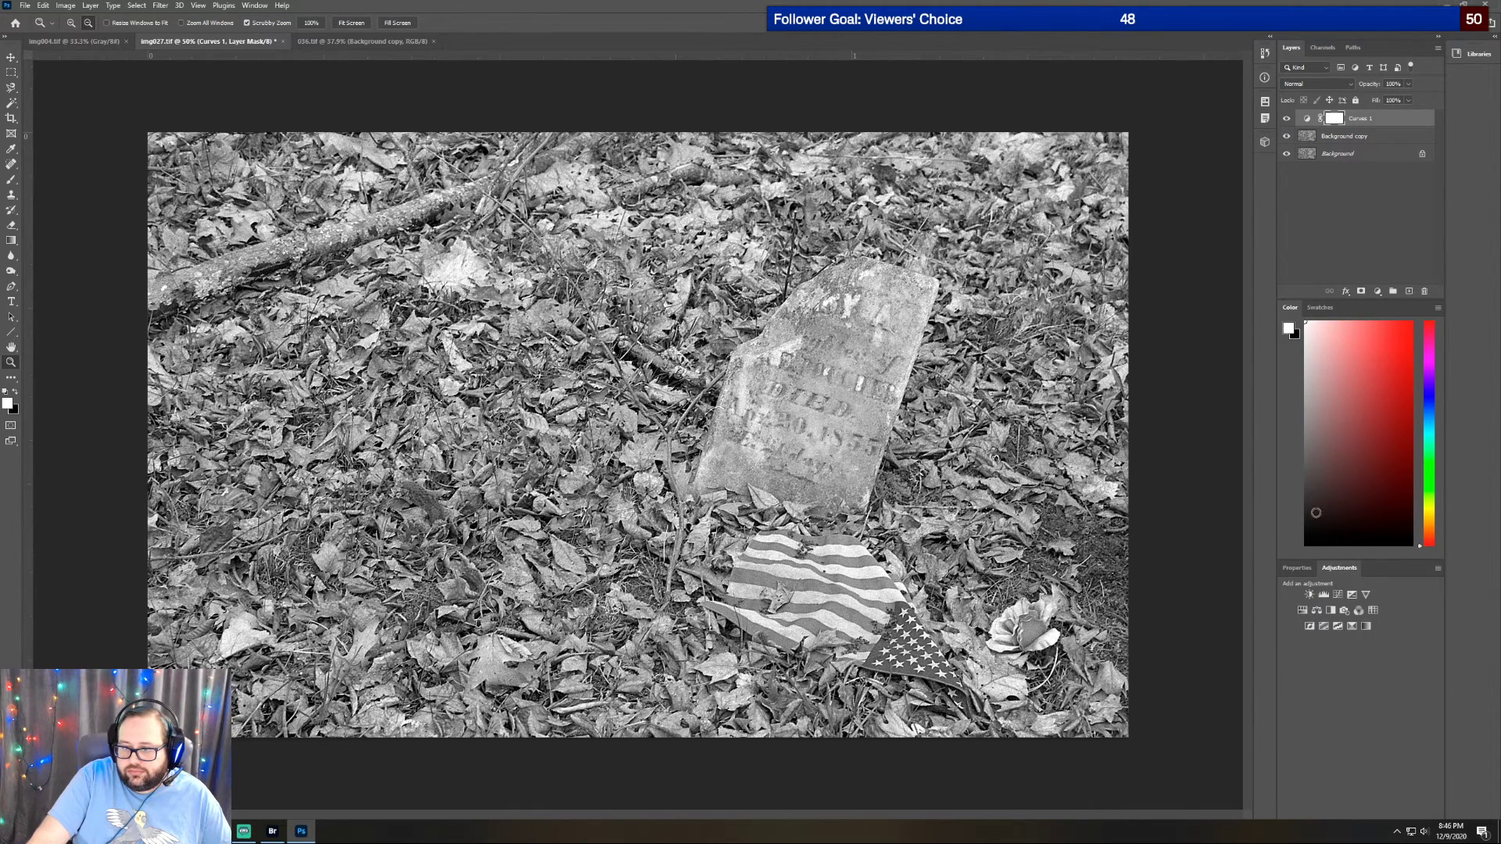
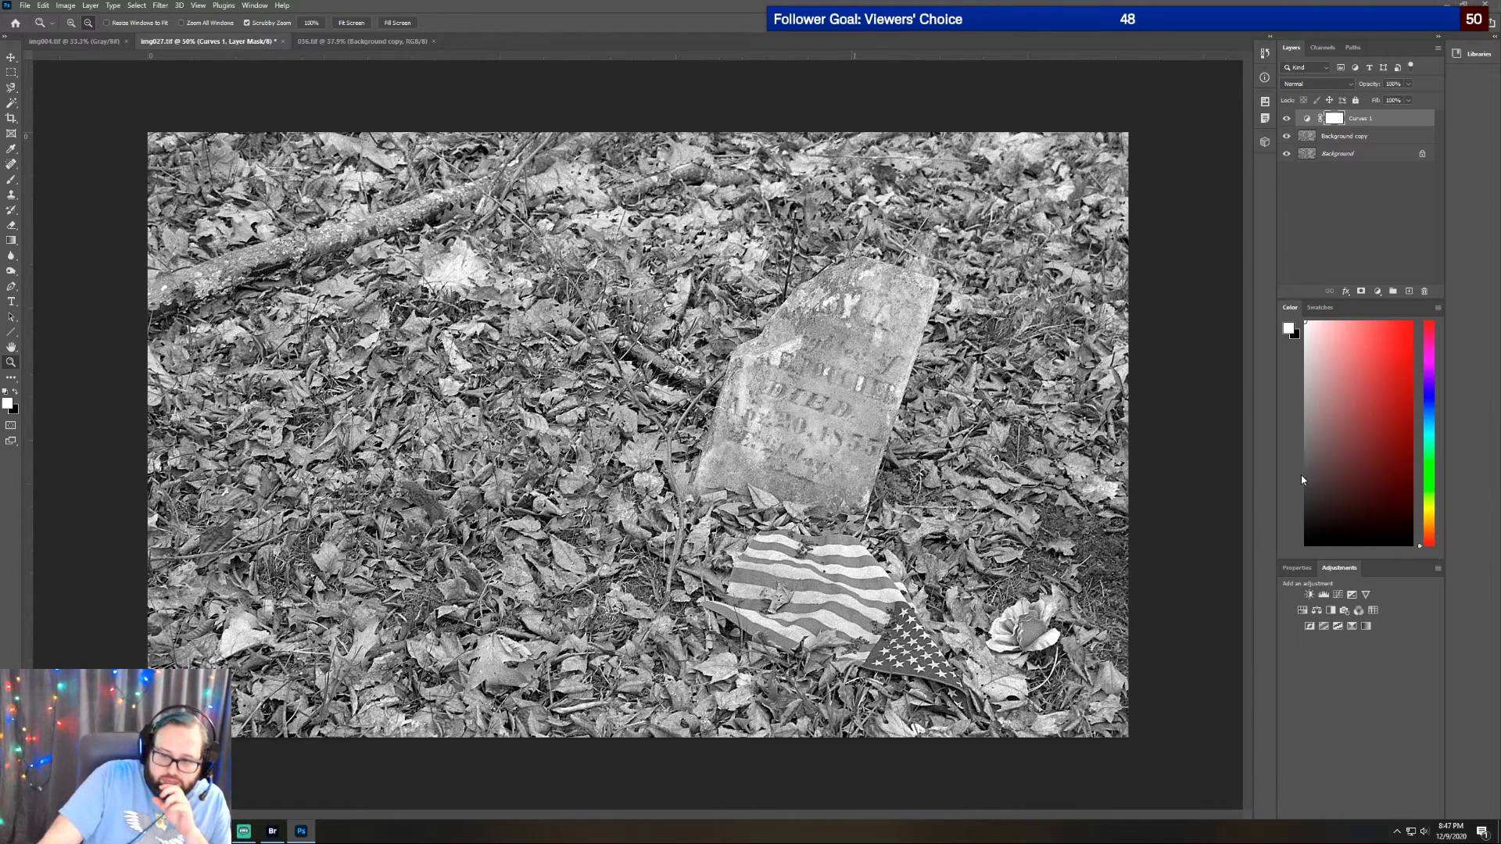
click(1319, 308)
click(1290, 308)
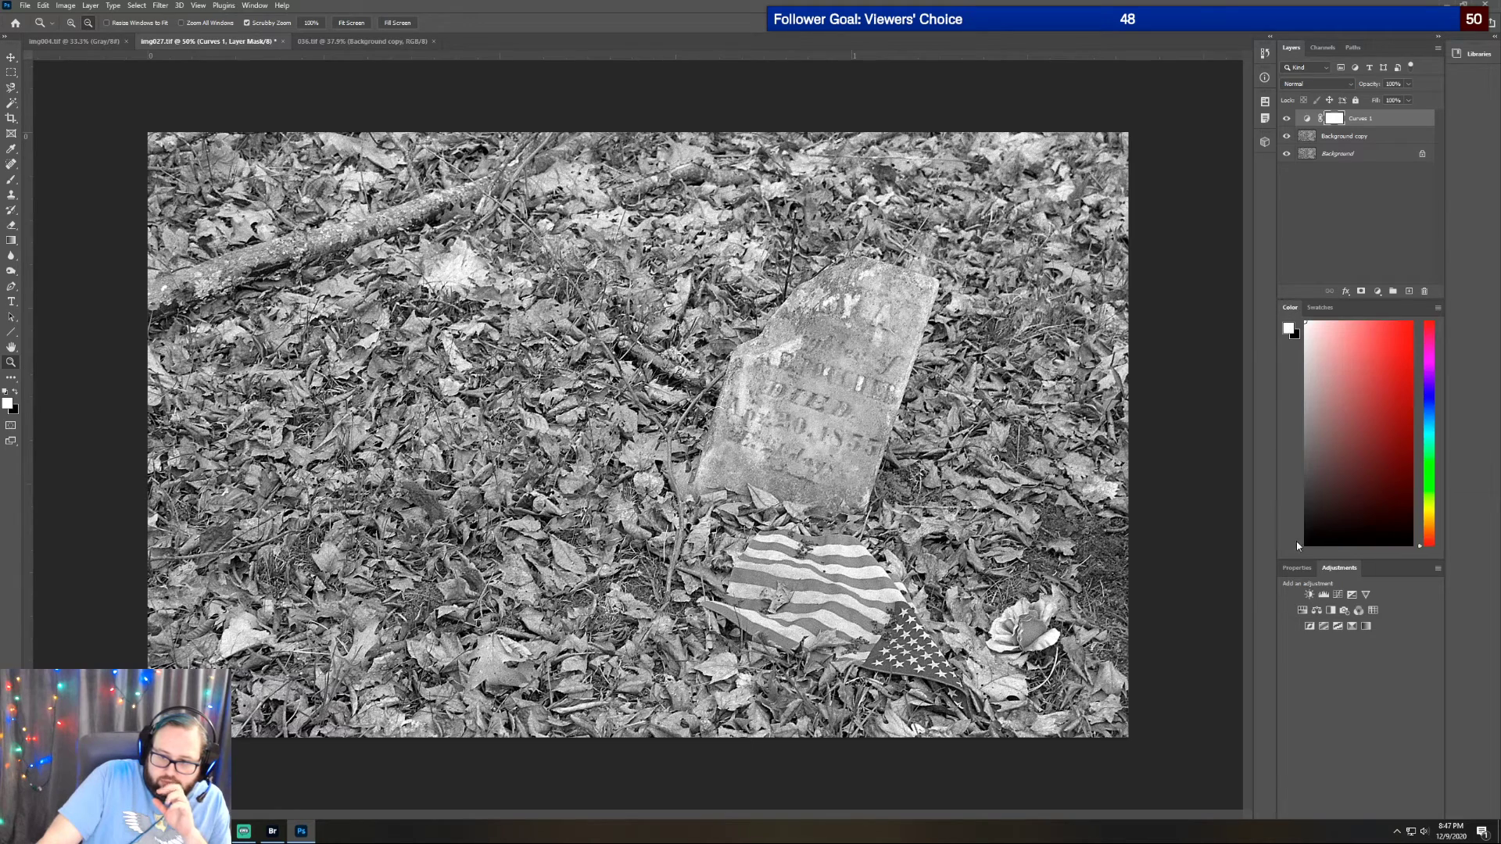
click(1309, 594)
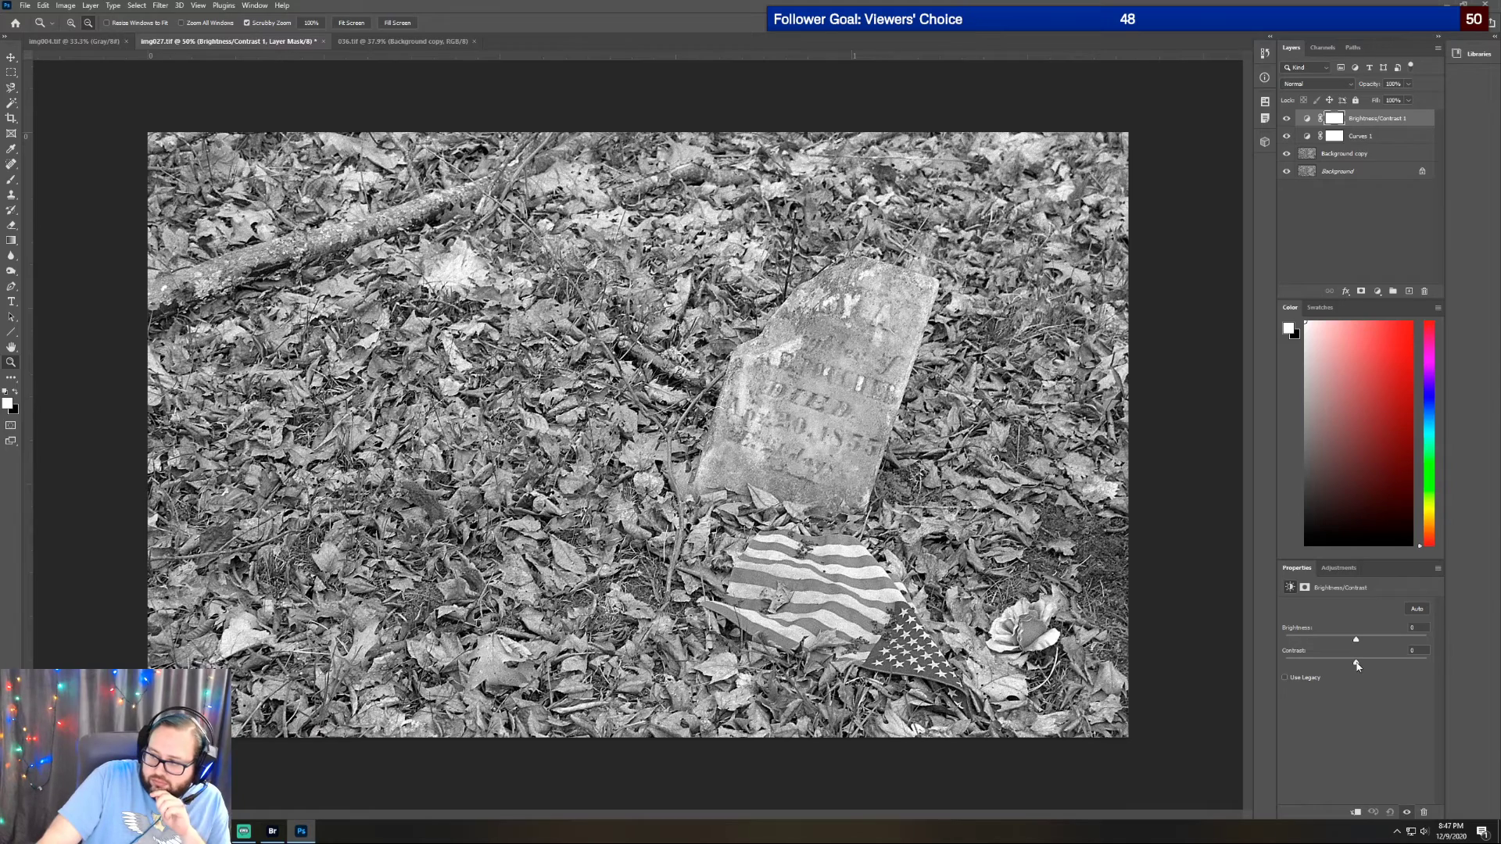
mouse_move(1357, 664)
mouse_down()
mouse_move(1404, 663)
mouse_move(1363, 667)
mouse_up()
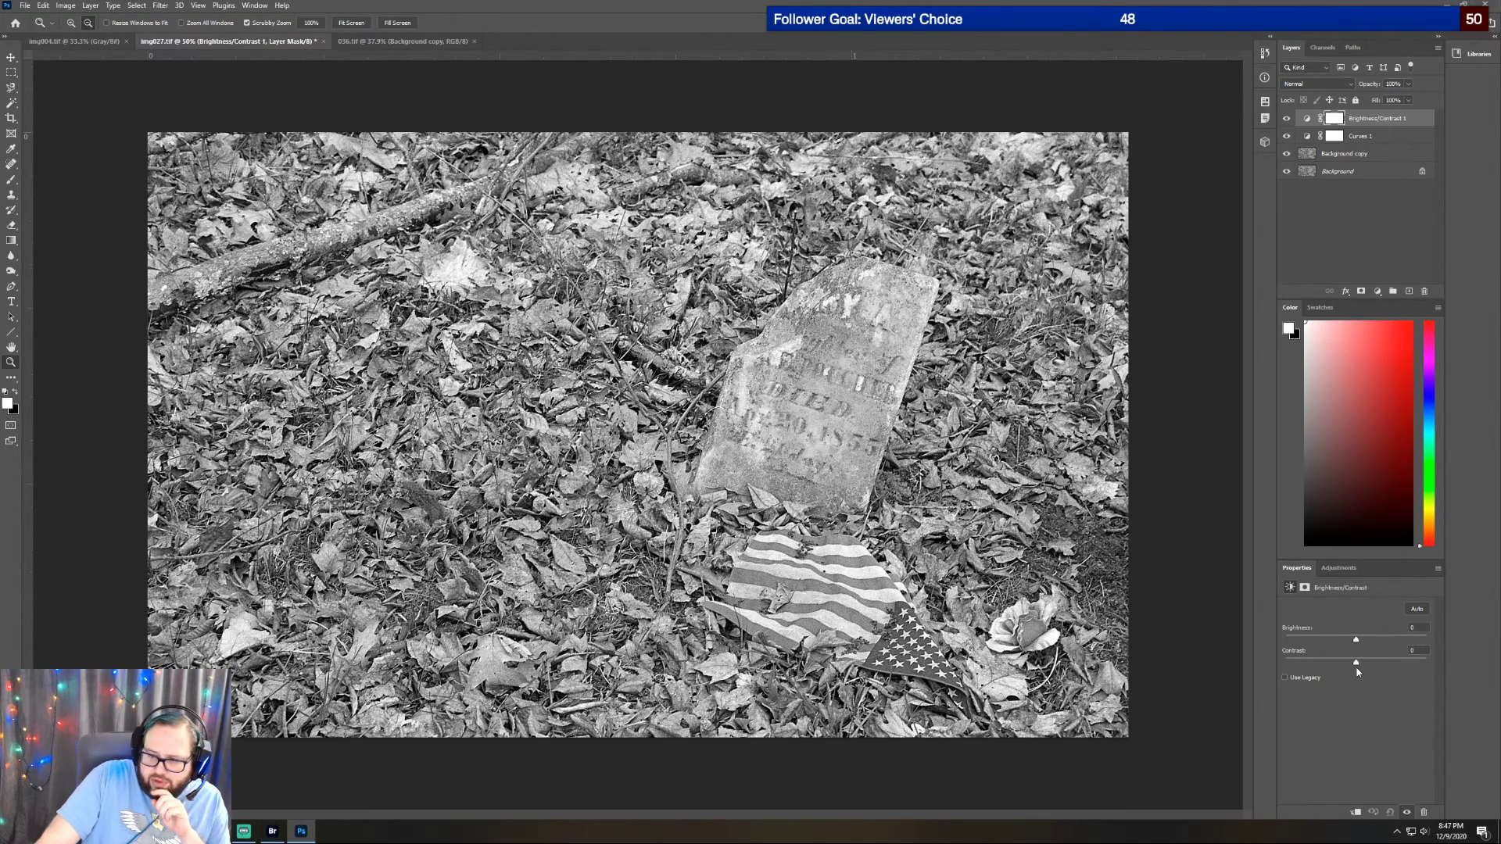
drag(1380, 119, 1424, 290)
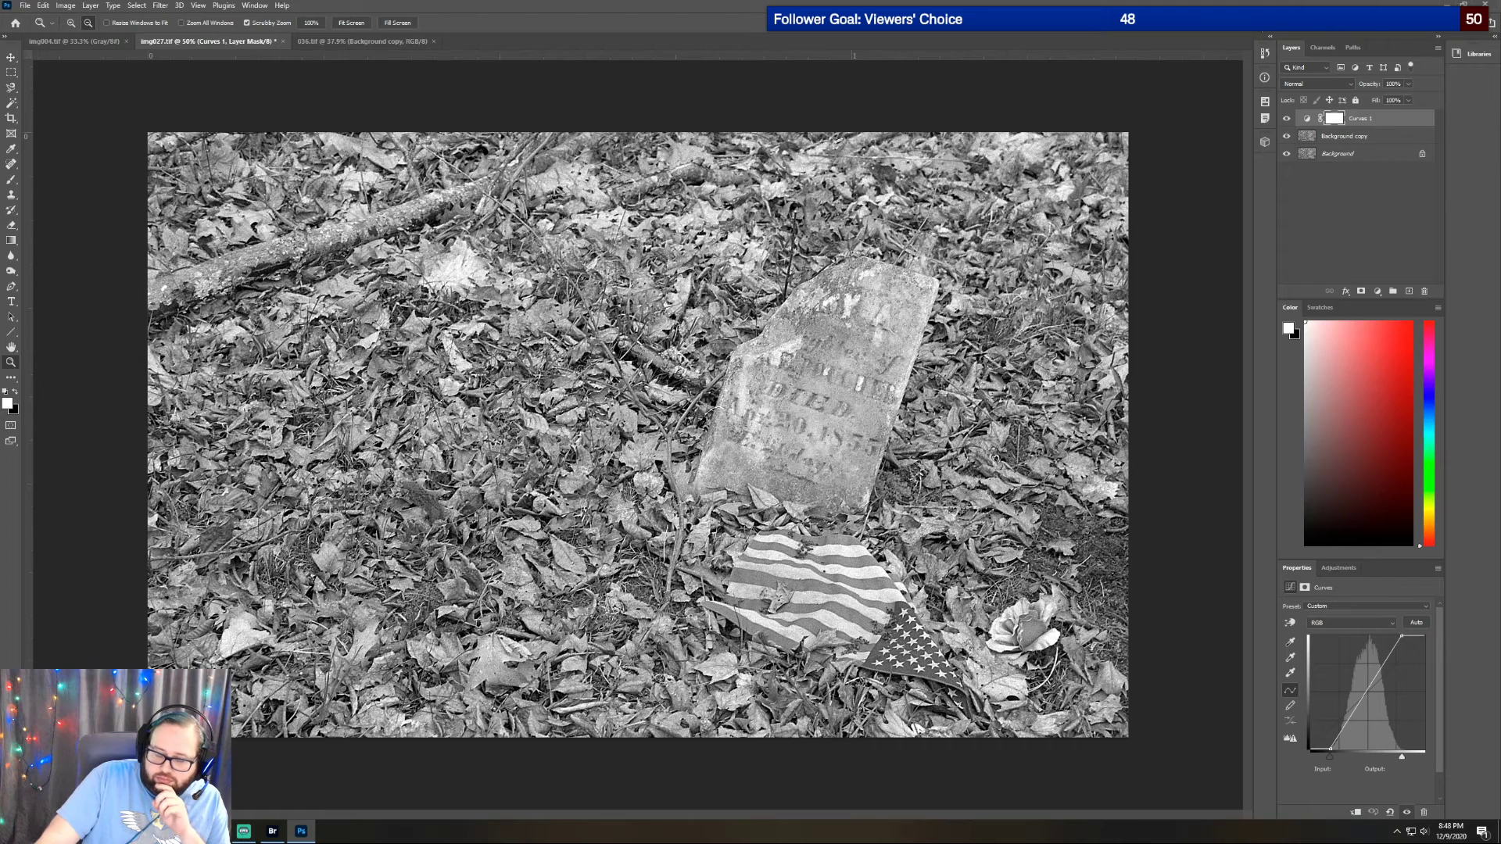
Add a Selective Color adjustment layer and raise Black in the Blacks range to about +19%
click(1339, 569)
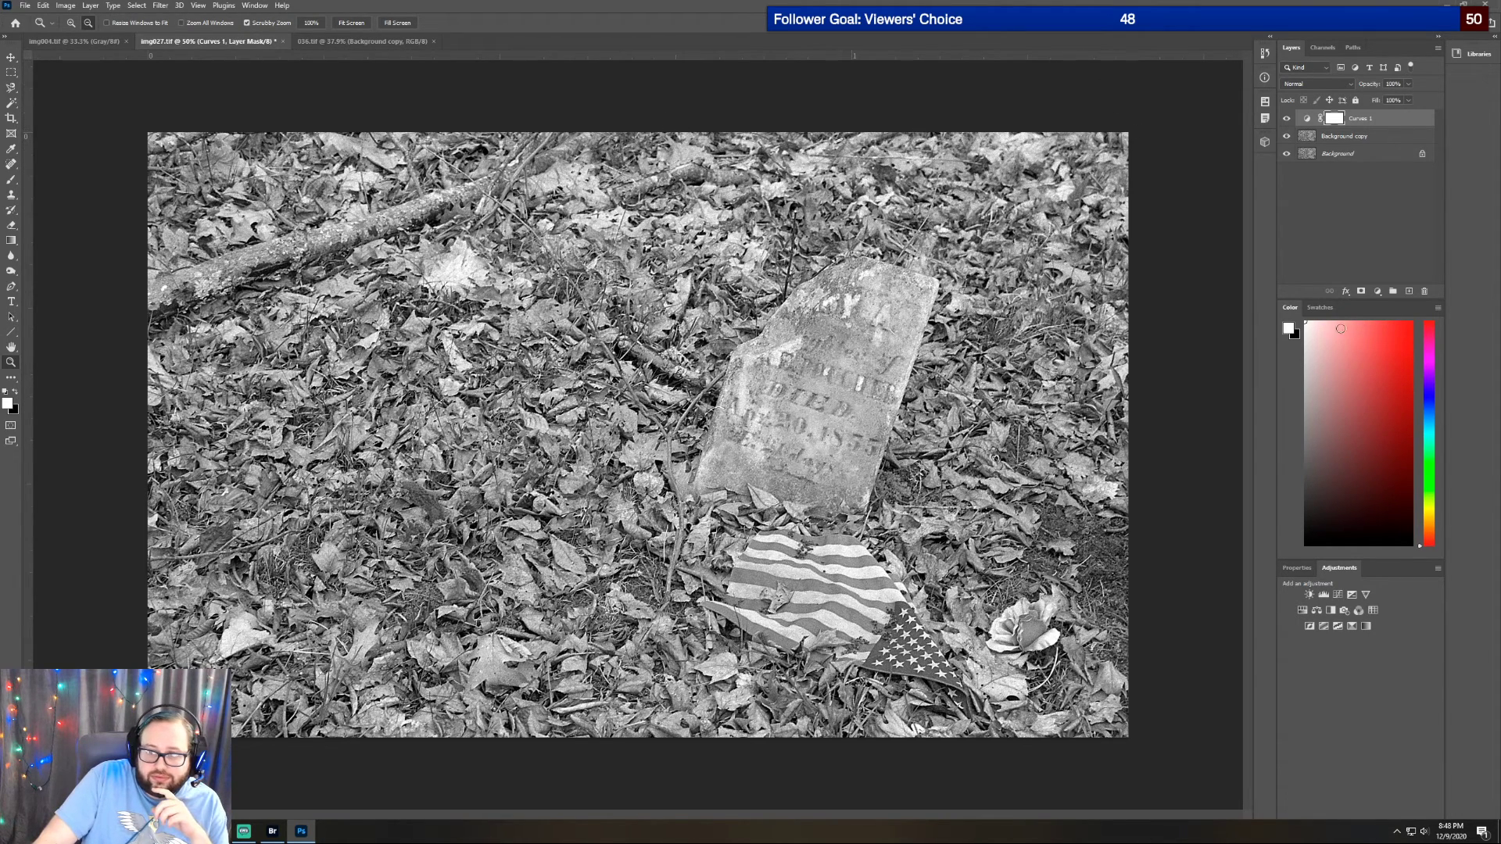
click(1355, 626)
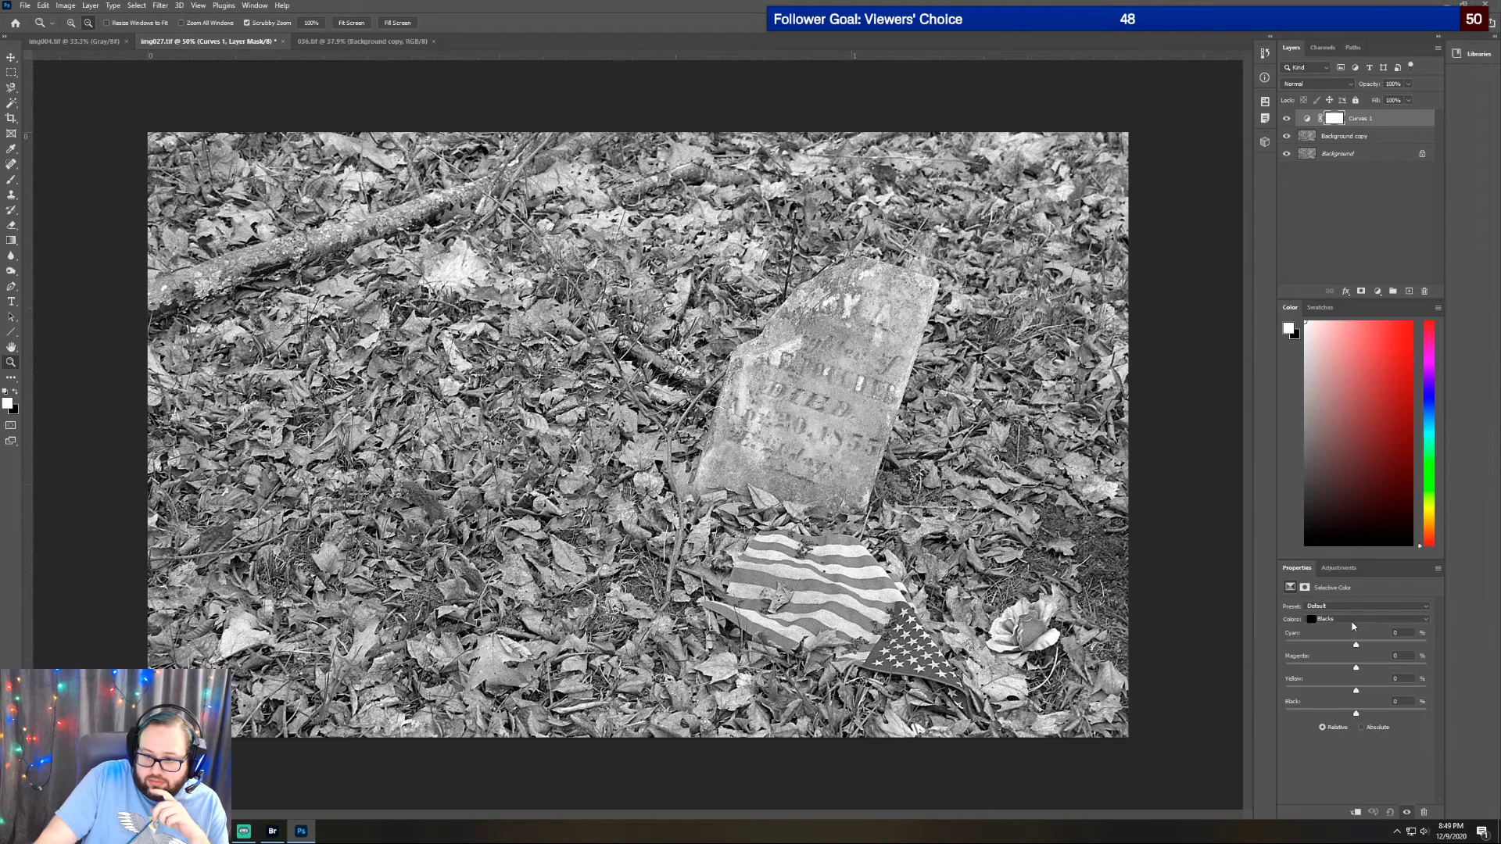
mouse_move(1356, 715)
mouse_down()
mouse_move(1404, 711)
mouse_move(1368, 715)
mouse_up()
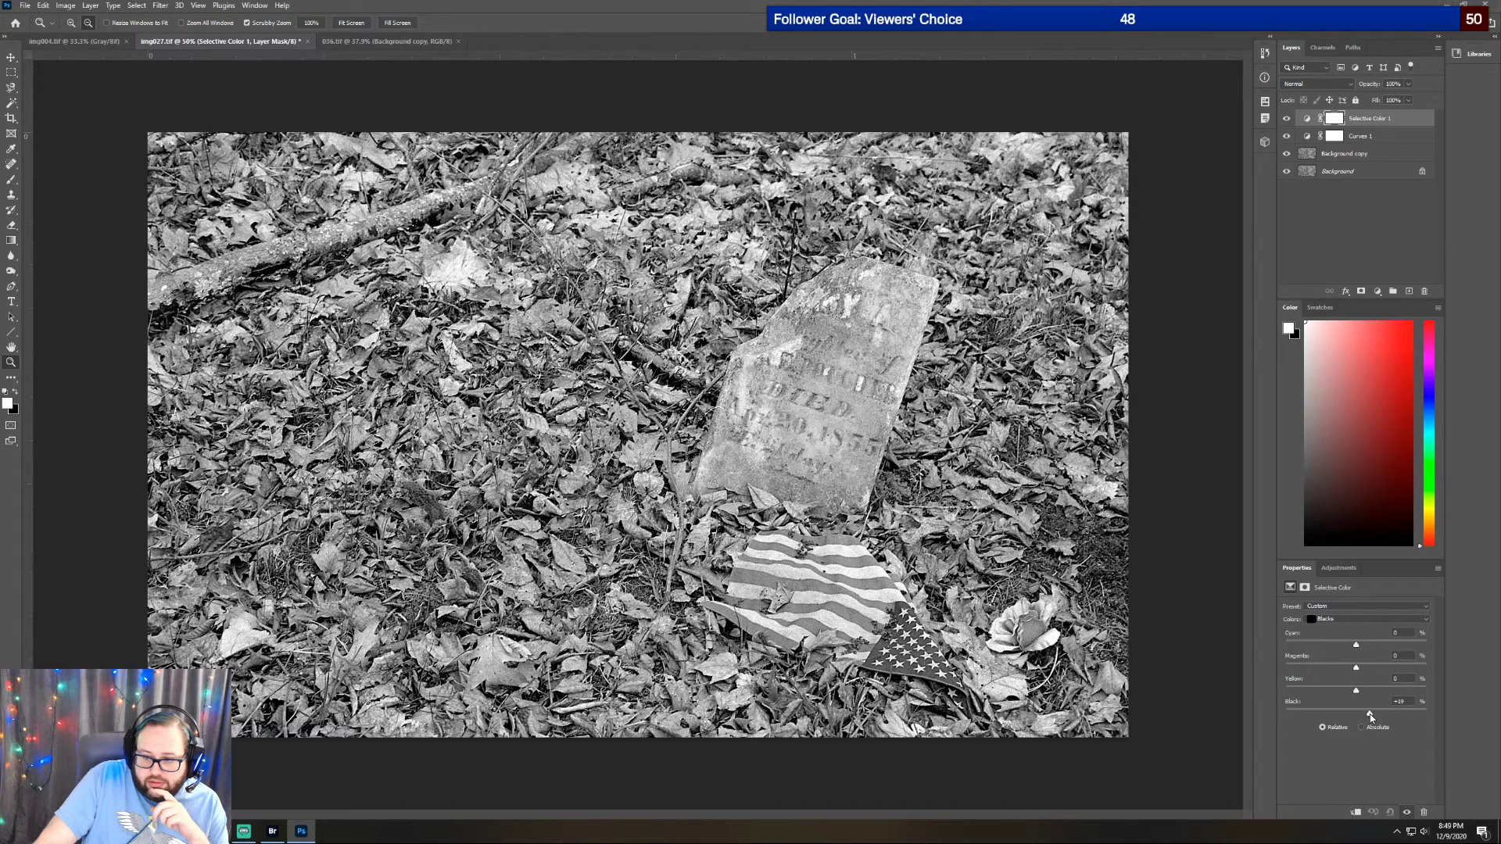
Add a midtone point at about input 128 to the Curves 1 adjustment and fine-tune its height
click(1358, 136)
drag(1367, 693, 1369, 698)
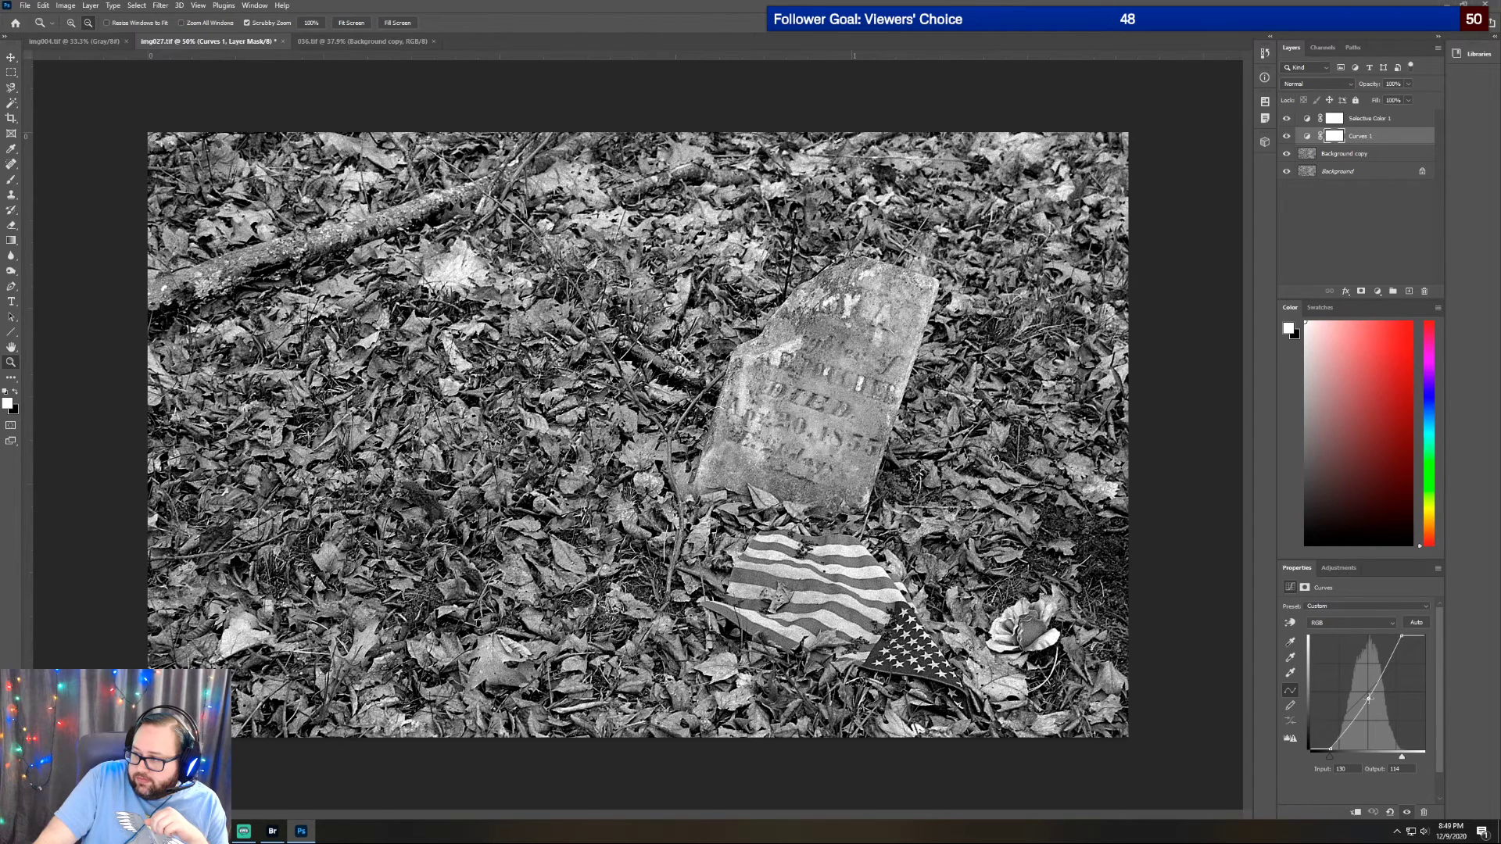
drag(1369, 698, 1369, 694)
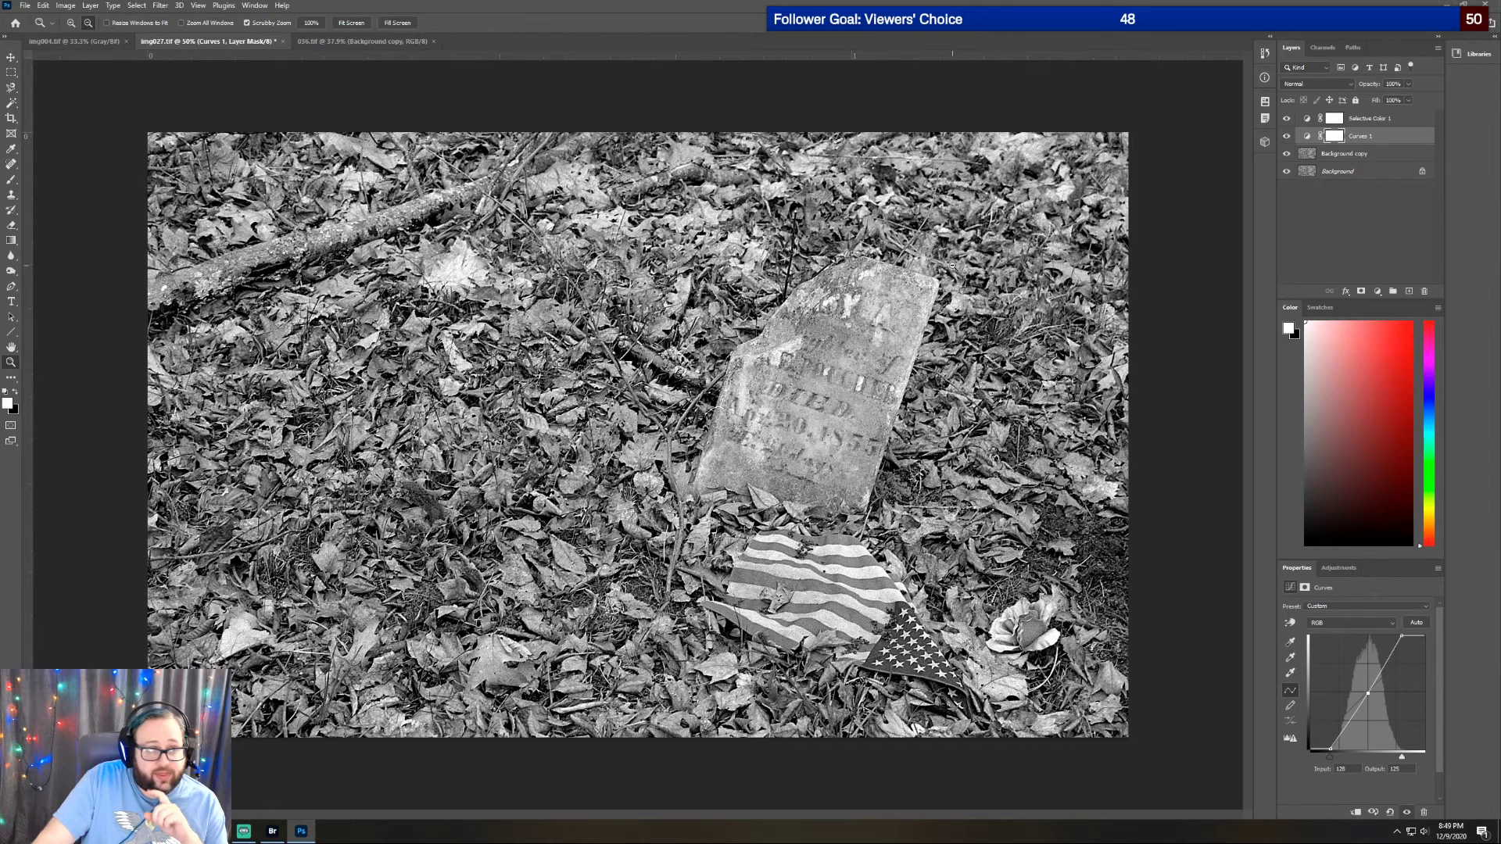
Choose the Burn tool with a larger soft brush and make the Background copy layer the one to paint on
click(11, 270)
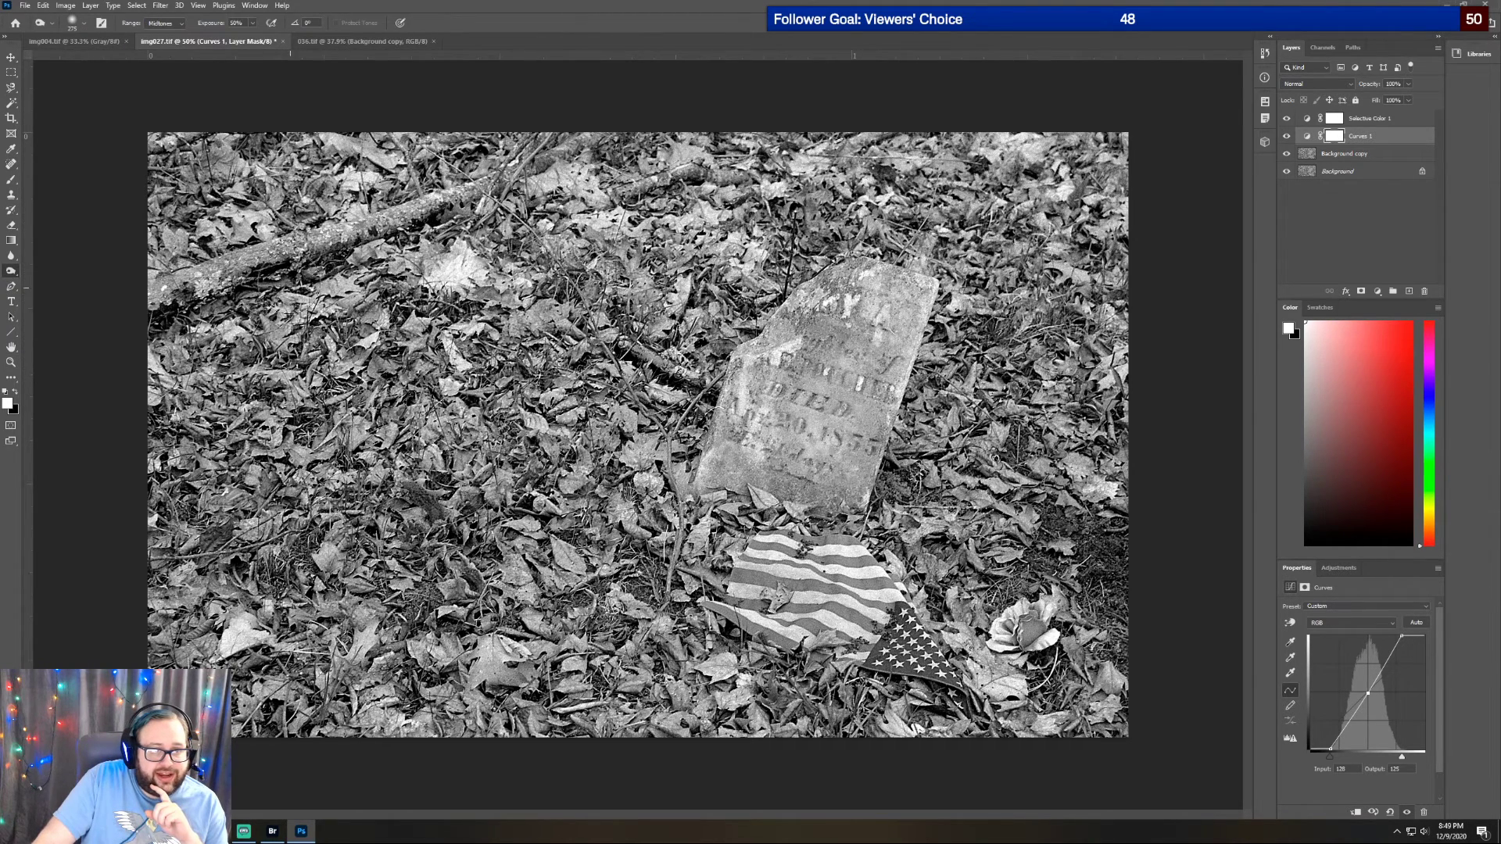
click(86, 23)
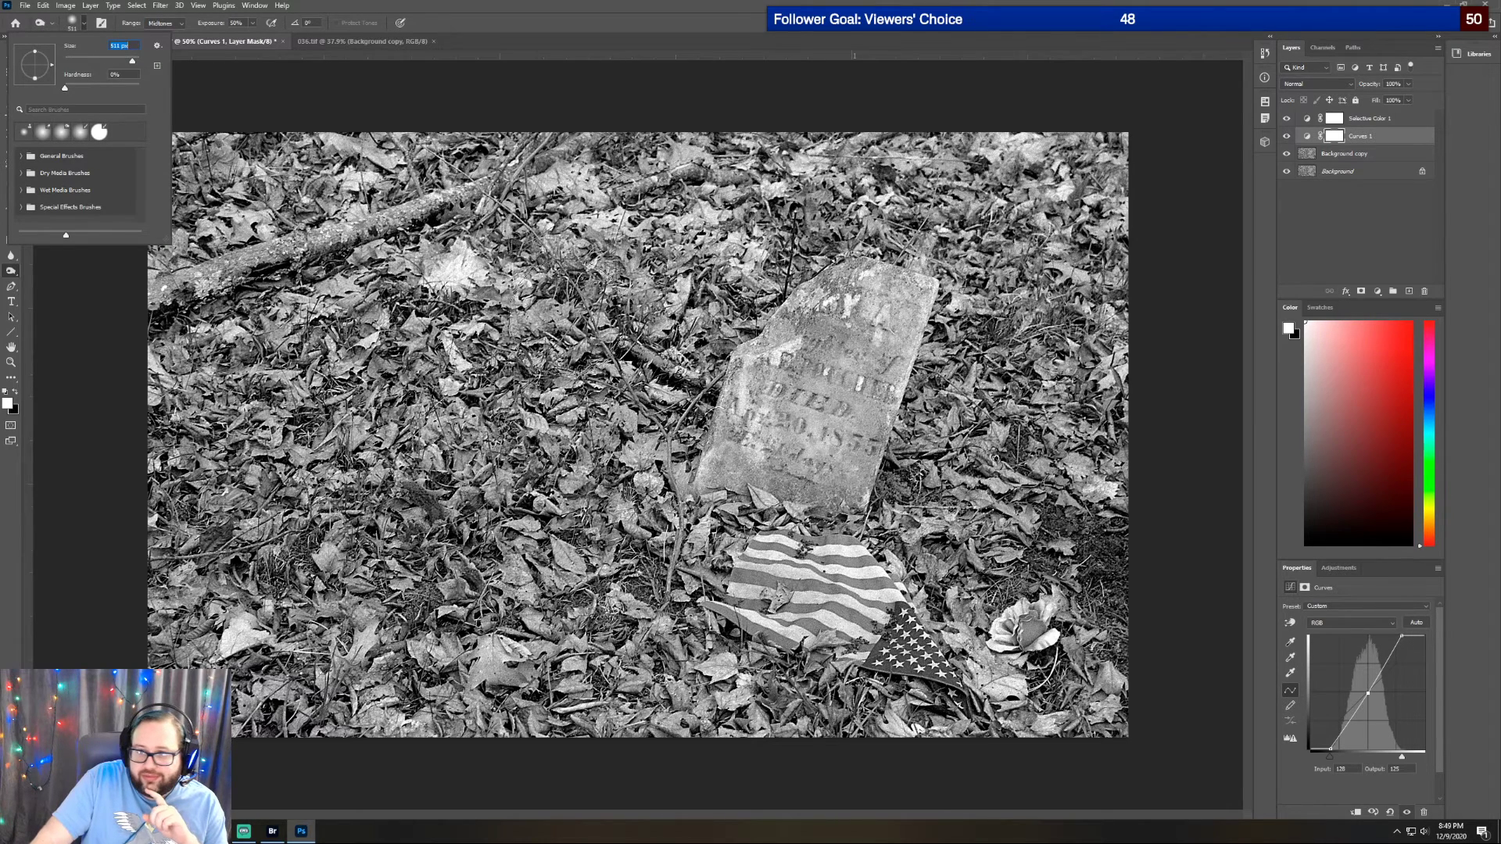
click(1379, 155)
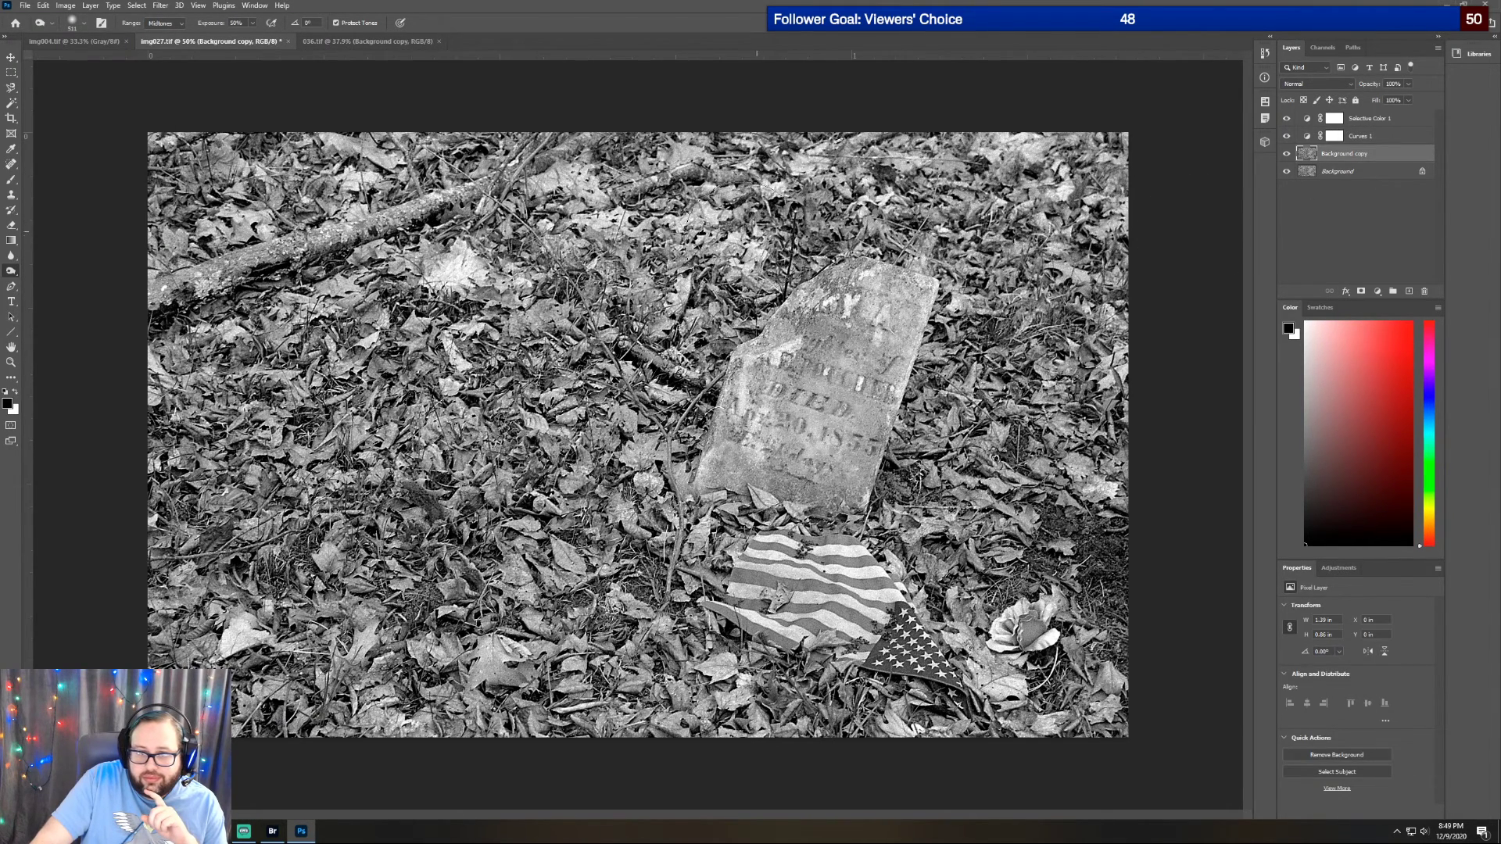
Try burning the leaves across the photo's upper area and revert all burn strokes through the history
mouse_move(673, 219)
mouse_down()
mouse_move(512, 195)
mouse_move(225, 194)
mouse_move(258, 258)
mouse_move(462, 352)
mouse_move(477, 250)
mouse_up()
mouse_move(1134, 148)
mouse_down()
mouse_move(764, 168)
mouse_move(284, 149)
mouse_move(236, 168)
mouse_up()
click(43, 6)
click(254, 6)
click(254, 7)
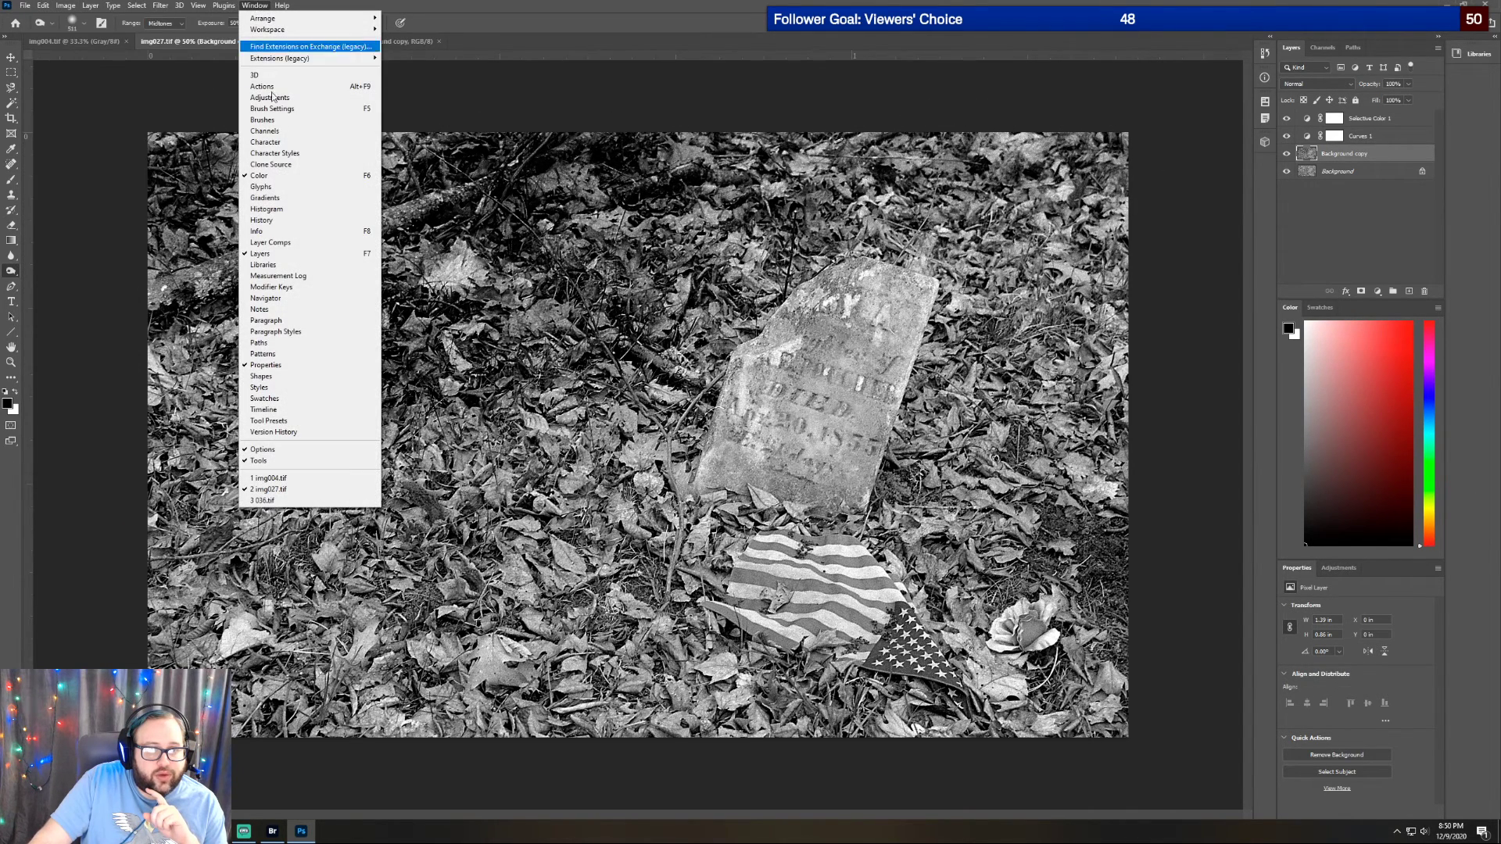
click(293, 219)
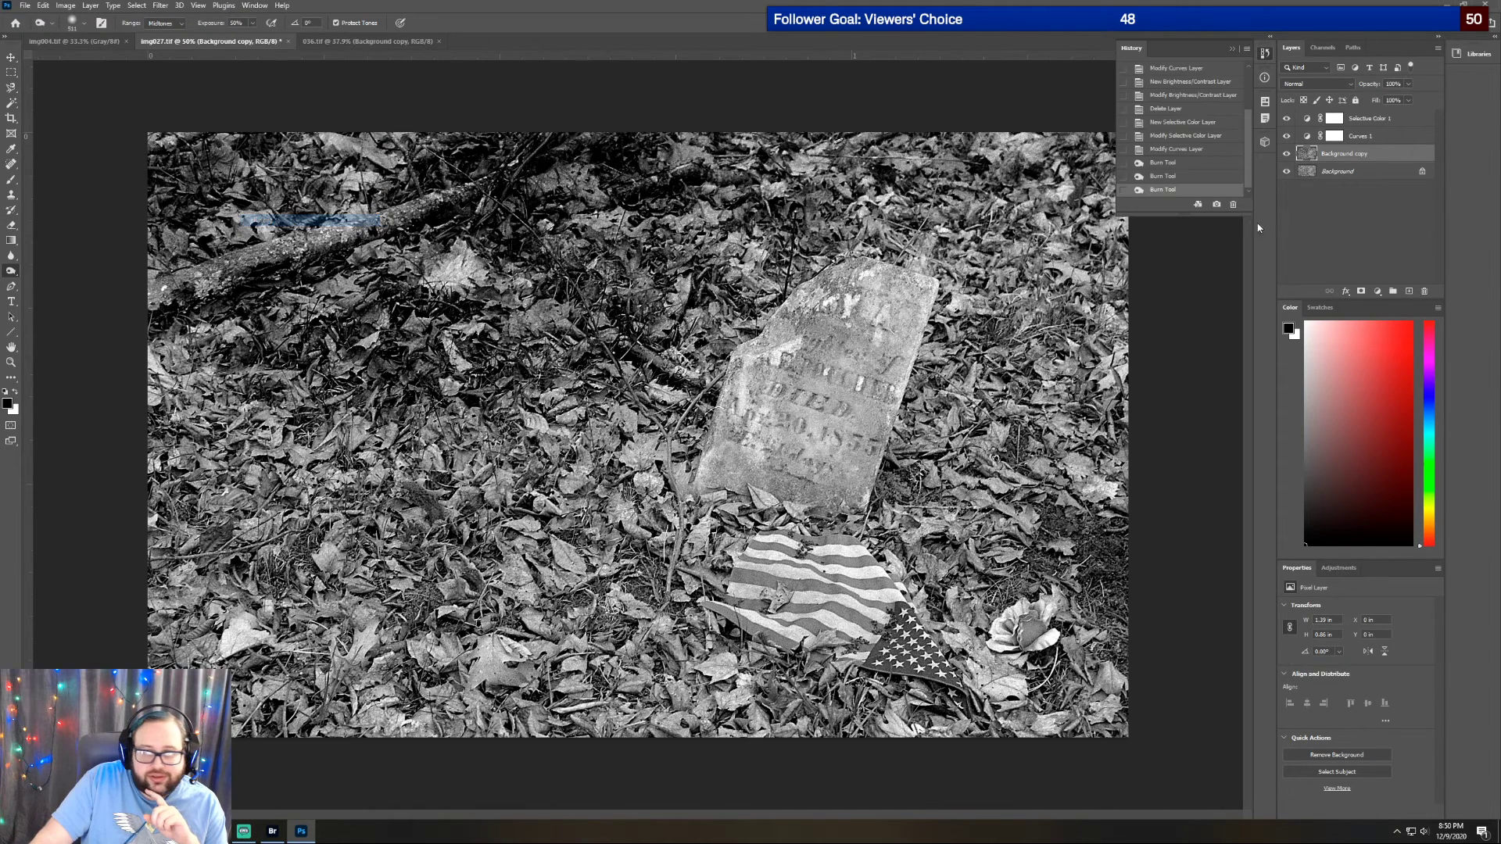
click(1196, 163)
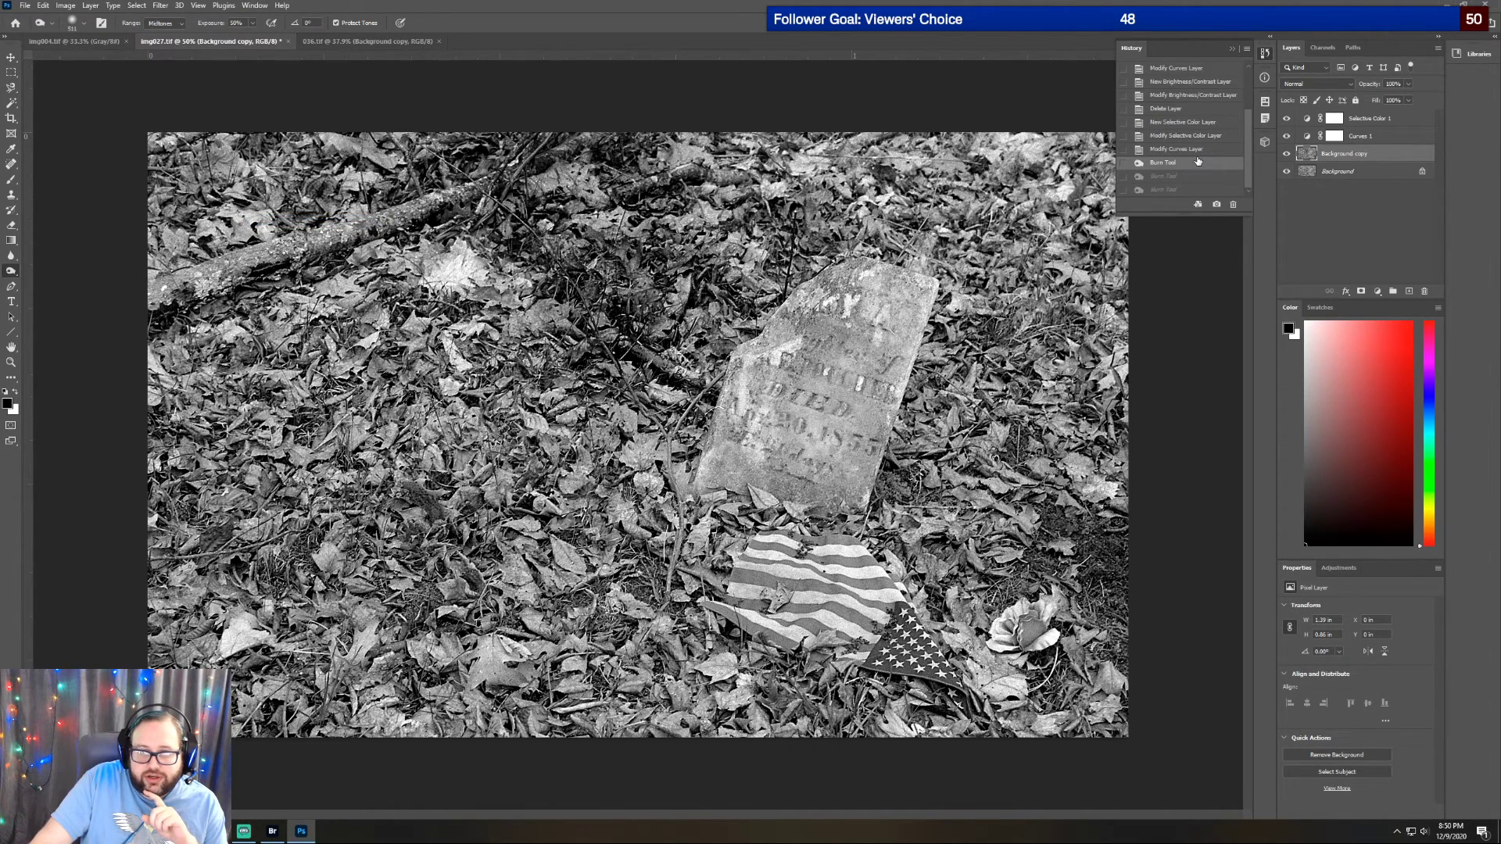
click(1197, 150)
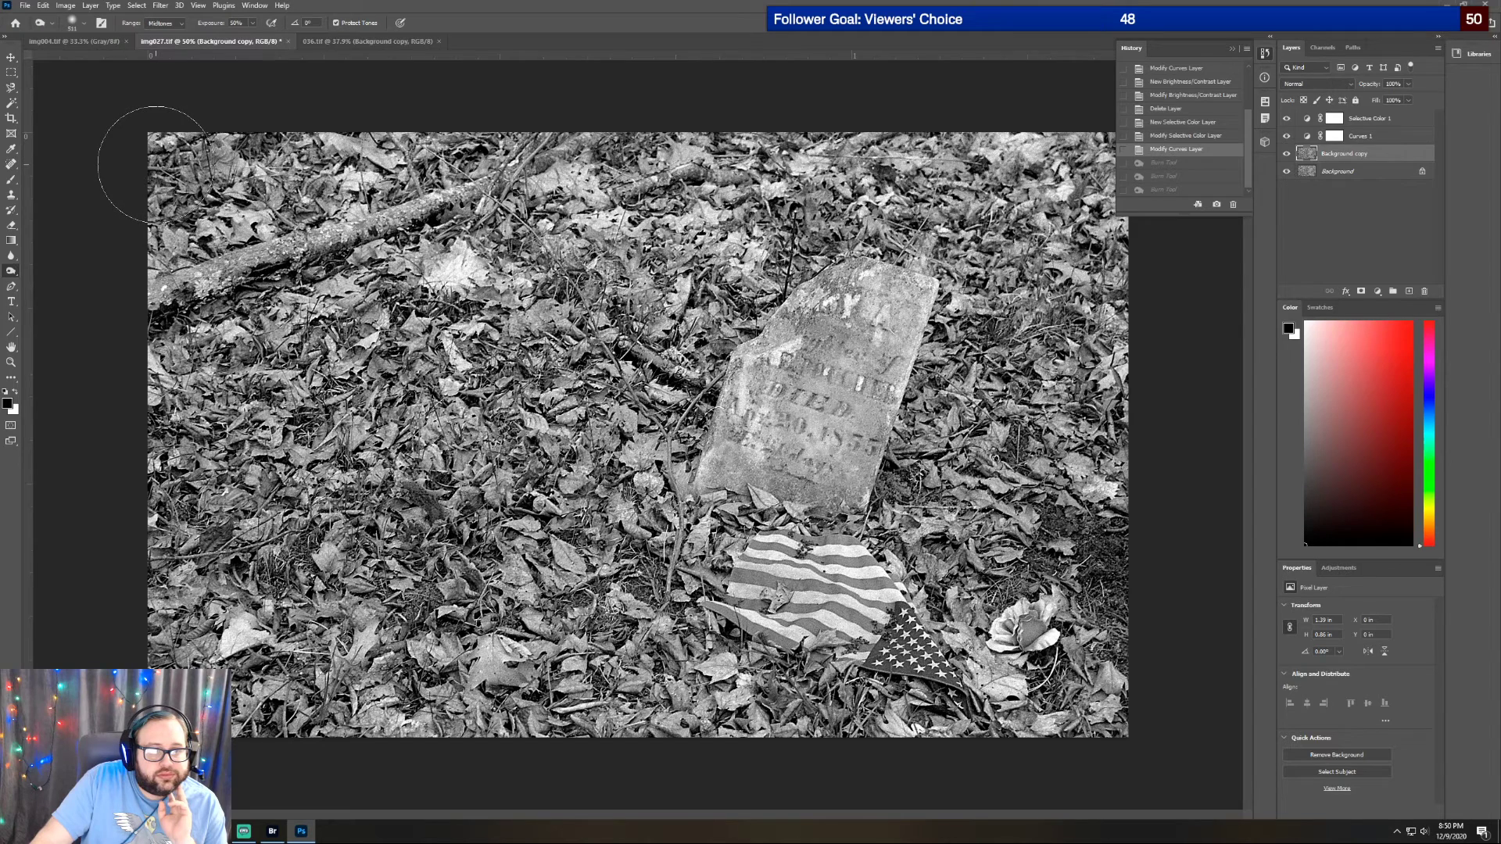
Burn the midtones at 50% exposure along all four edges of the photo on the Background copy layer
drag(155, 165, 250, 160)
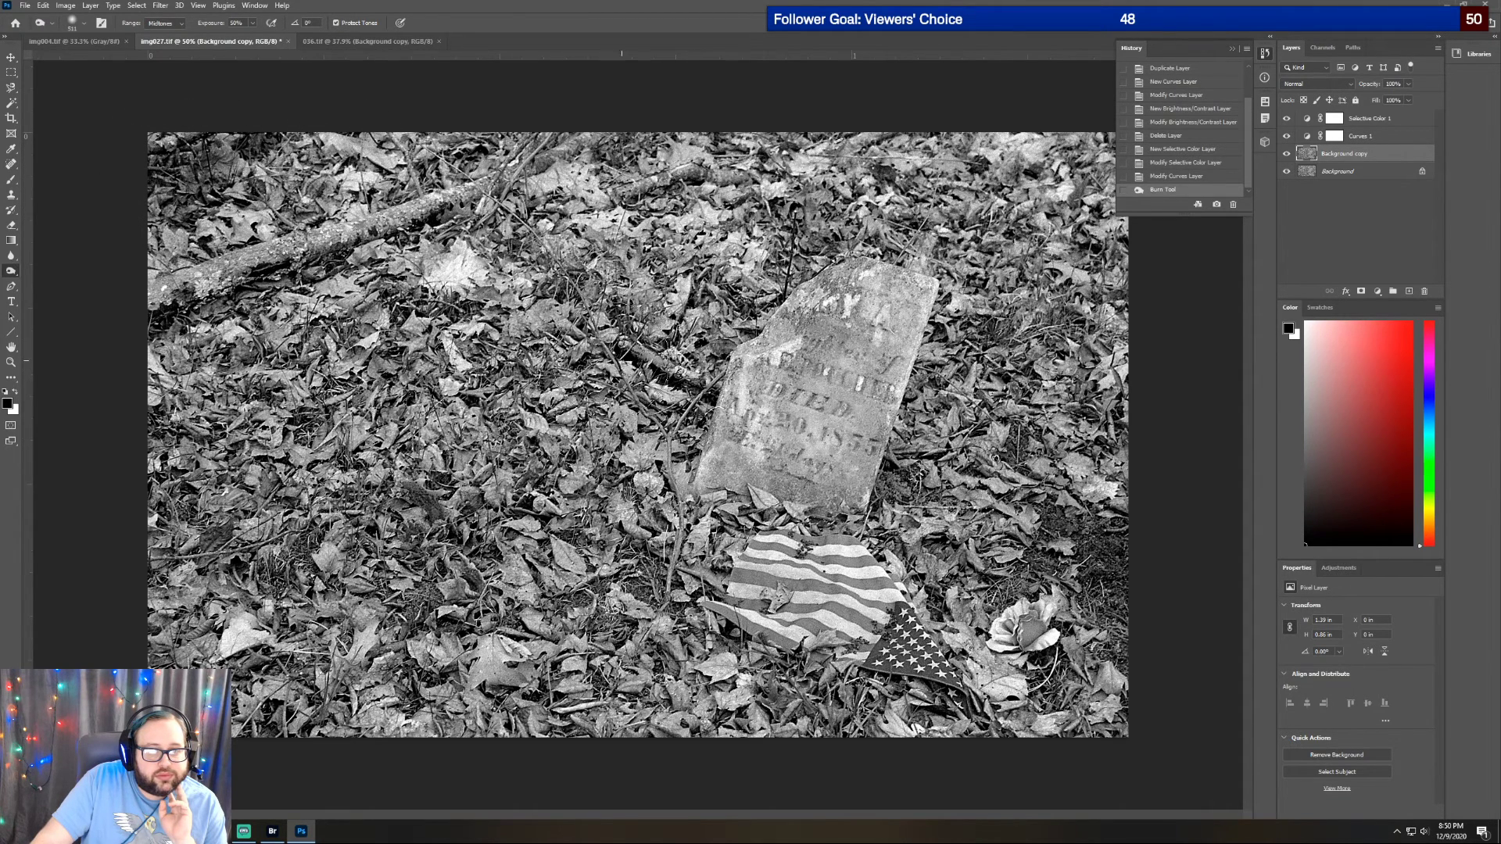
drag(102, 688, 1173, 762)
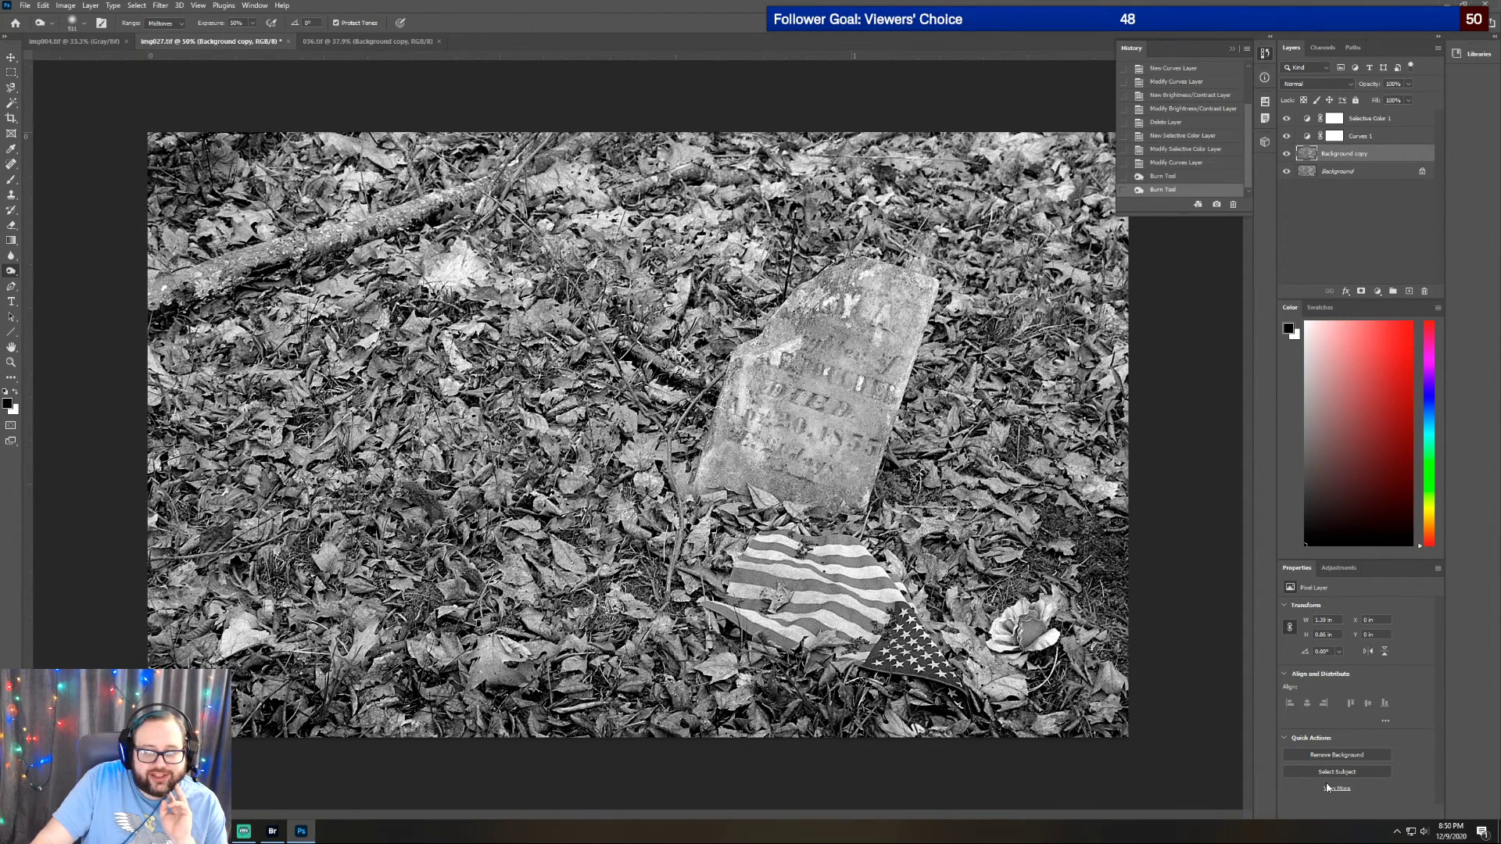
drag(114, 608, 1162, 596)
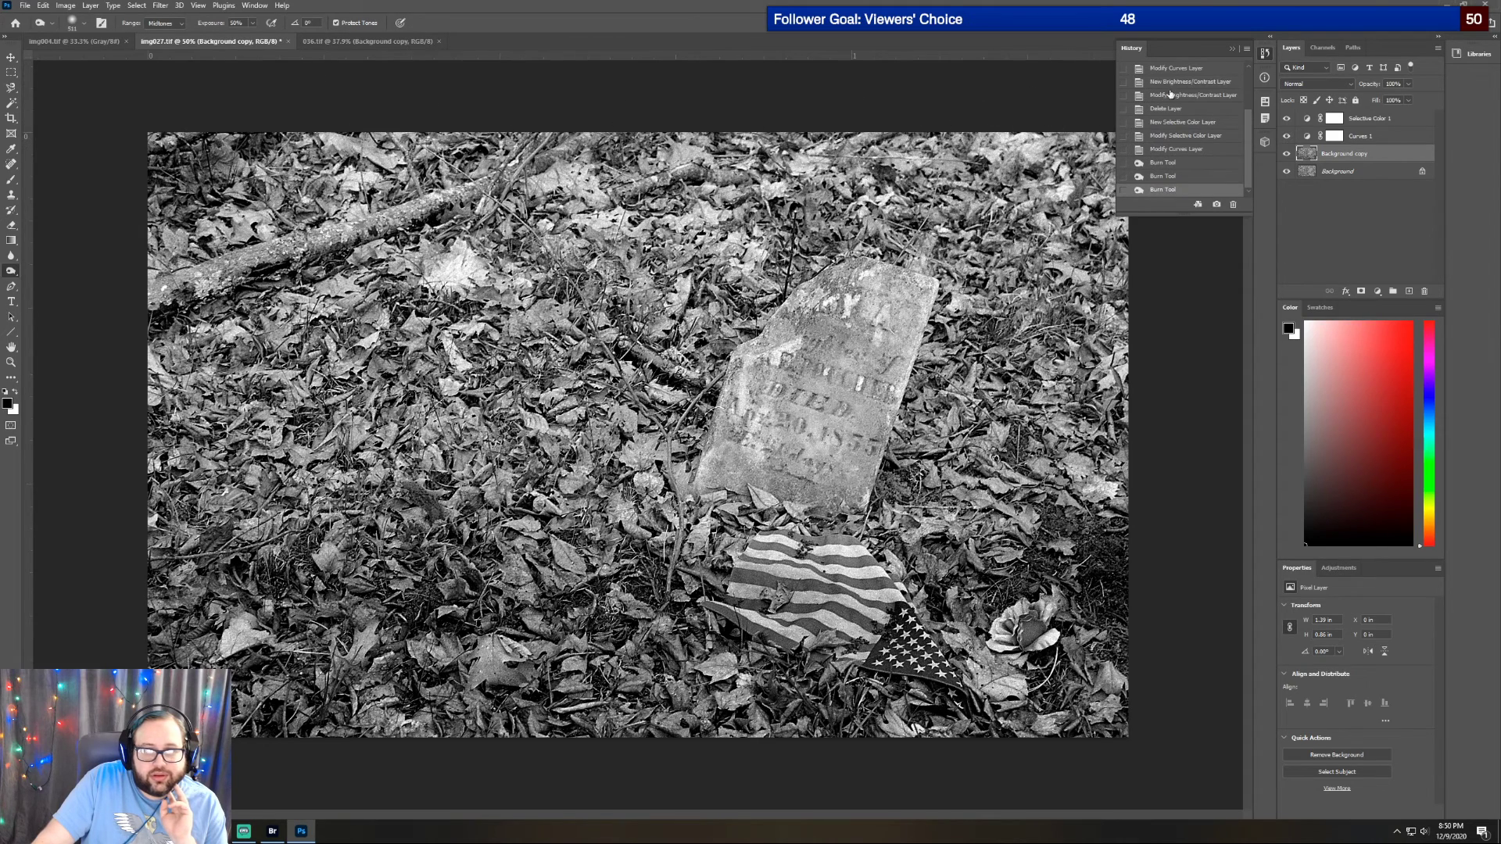
click(1235, 51)
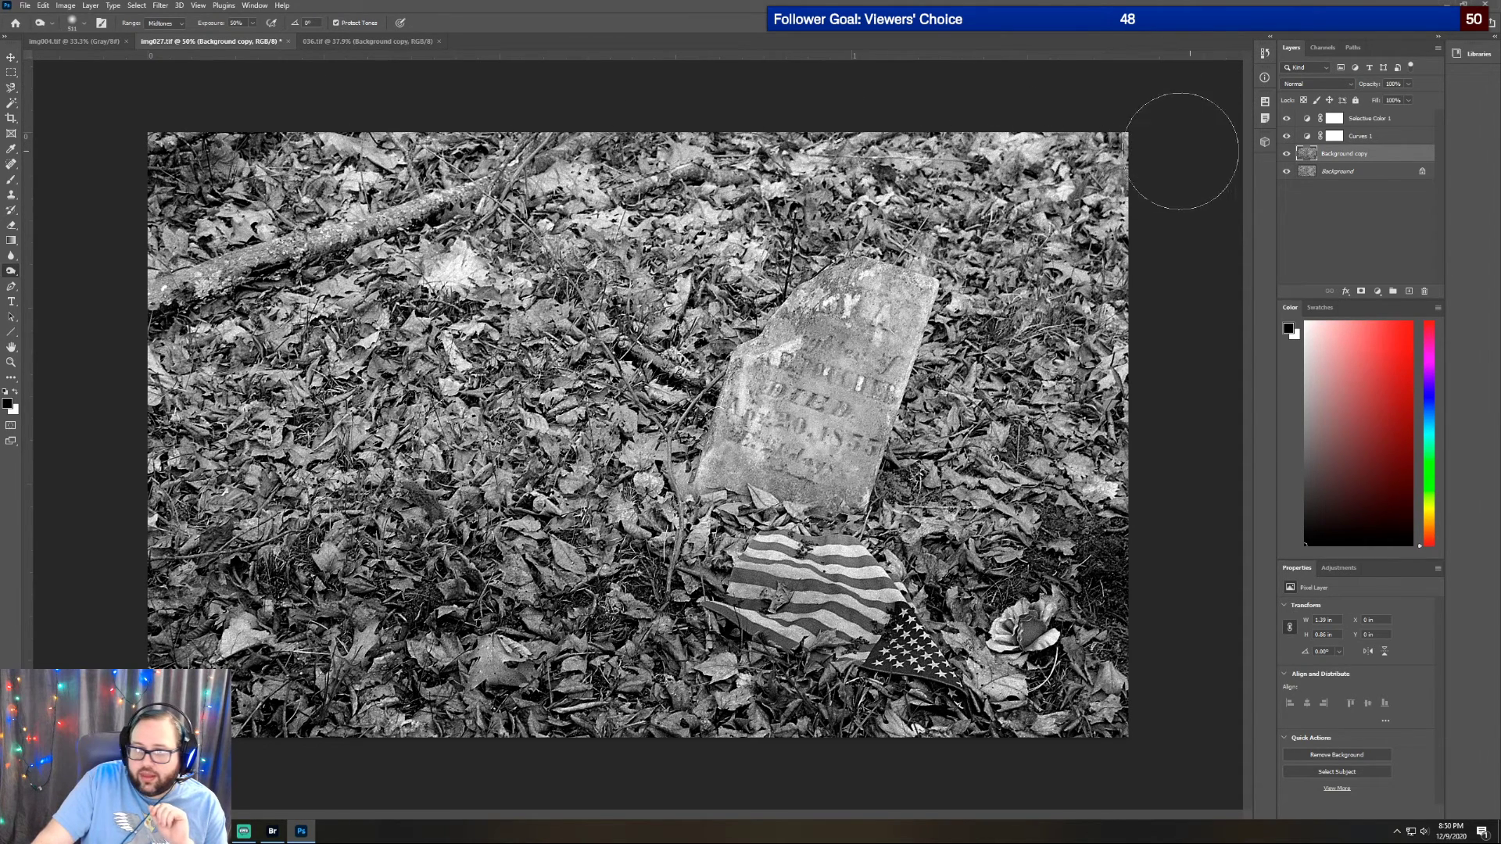
drag(388, 170, 251, 148)
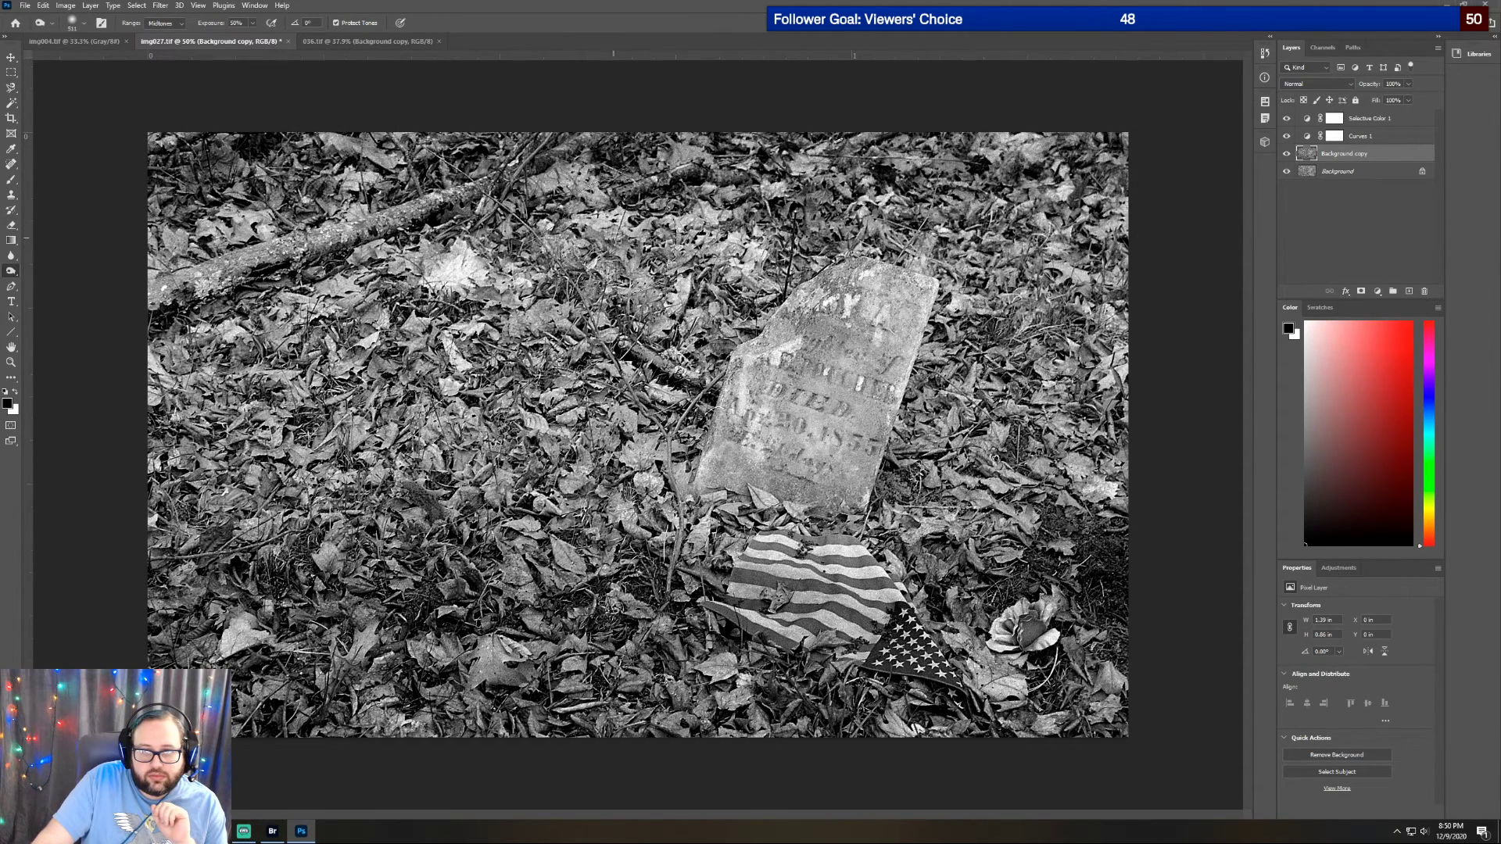
drag(176, 232, 170, 457)
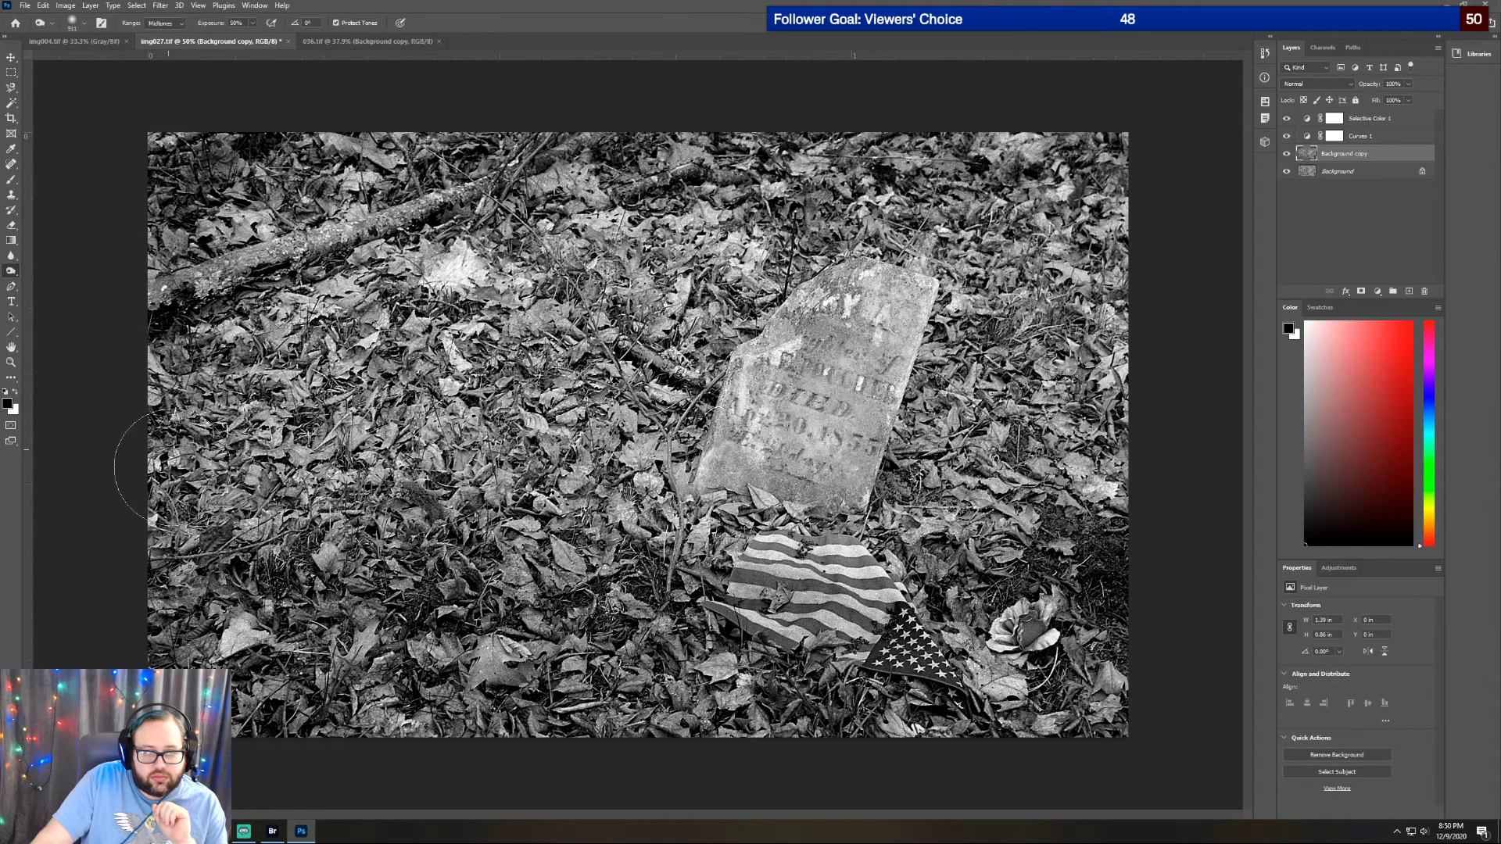
drag(1123, 469, 1104, 174)
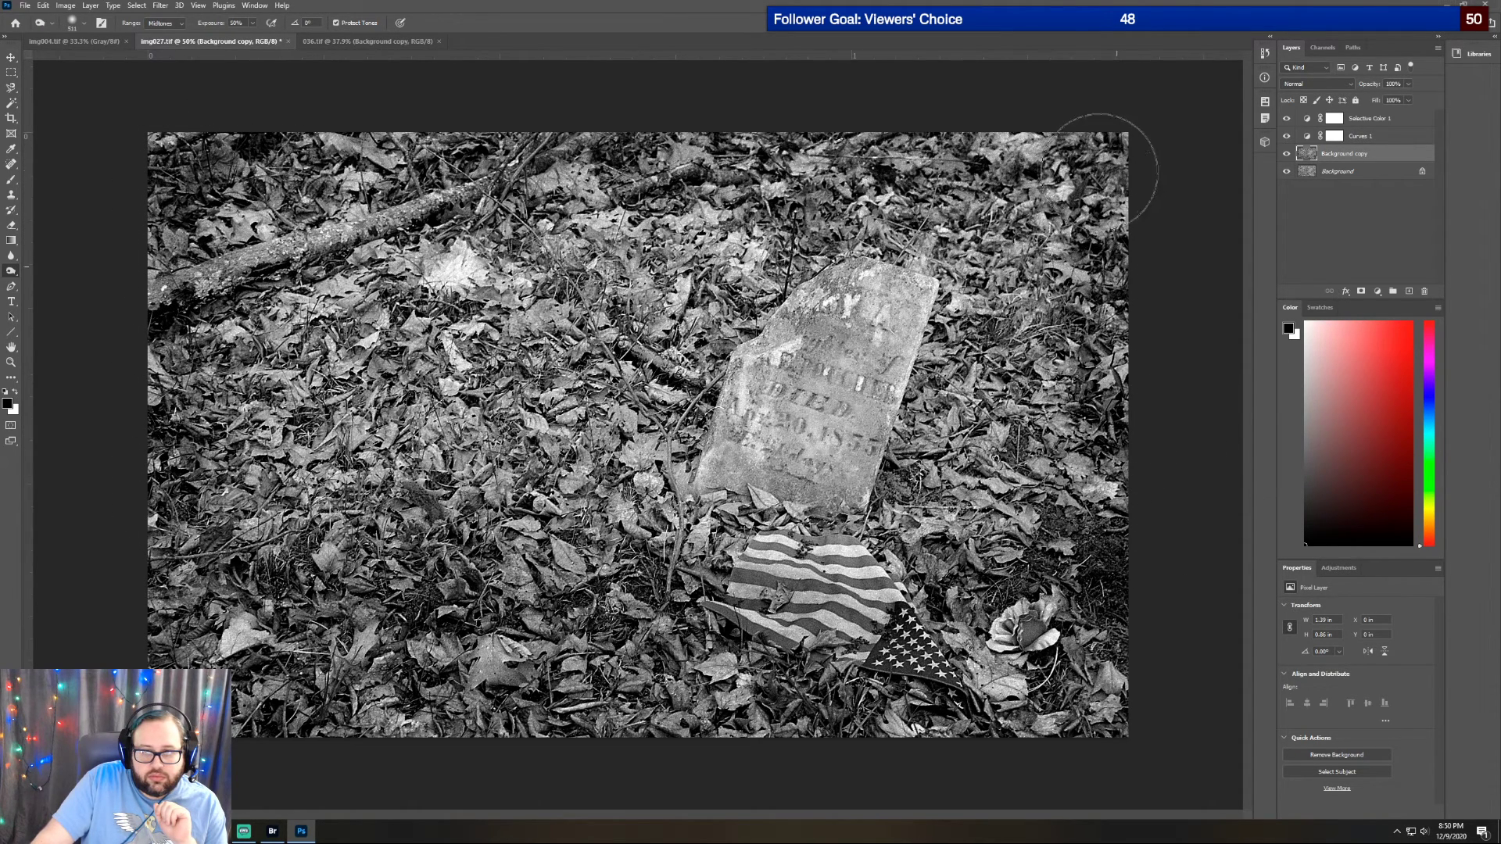
Burn broad horizontal bands across the leaves above the gravestone and over the area to its left
drag(264, 219, 868, 220)
drag(293, 305, 614, 314)
drag(241, 404, 575, 408)
drag(207, 469, 540, 477)
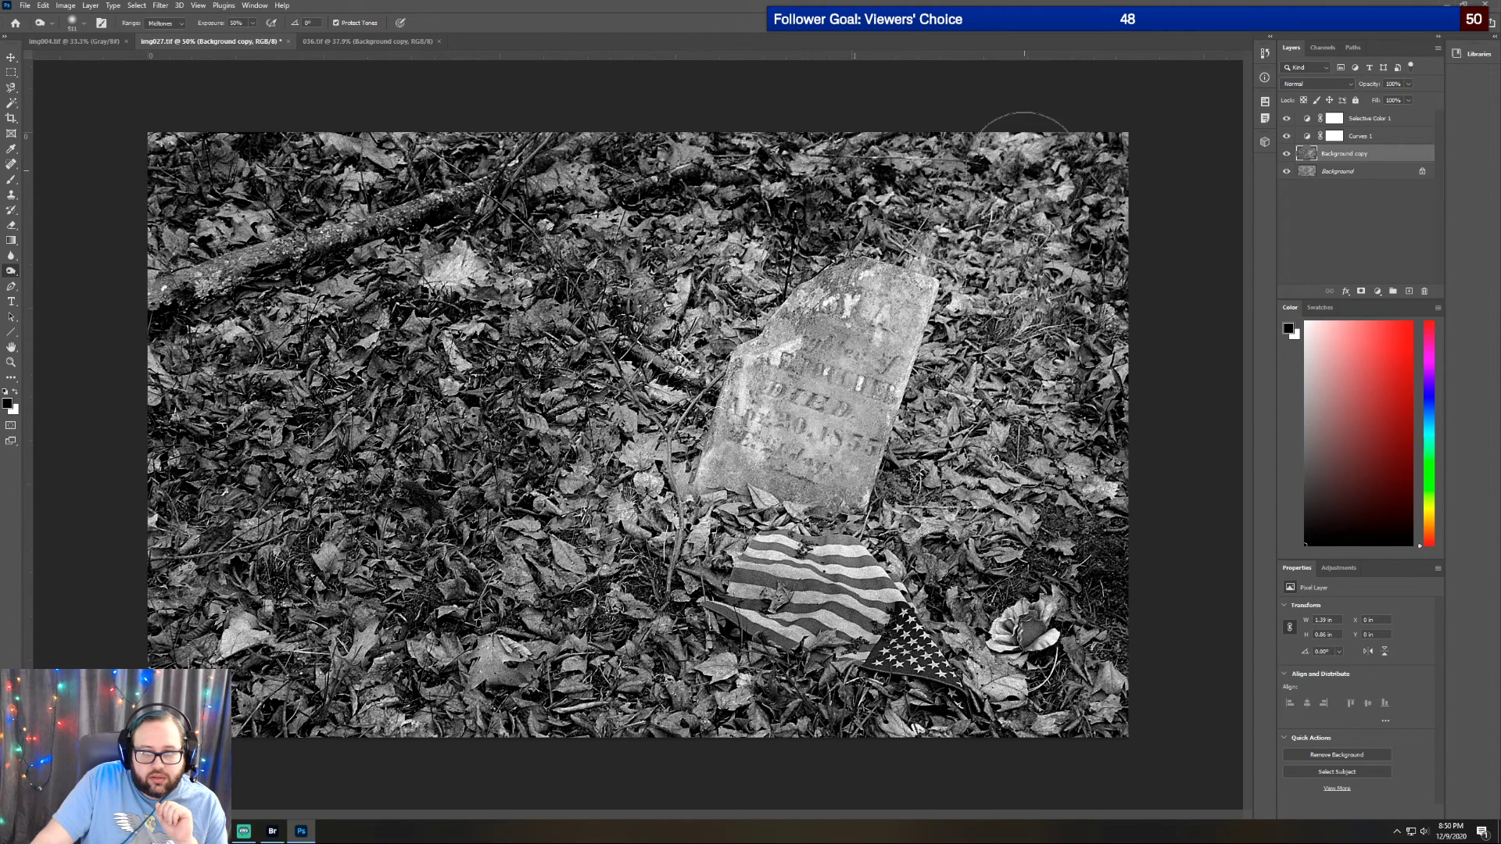
Darken the leaves to the right of the gravestone with burn strokes, from its upper corner down to the flag
click(927, 206)
click(1012, 265)
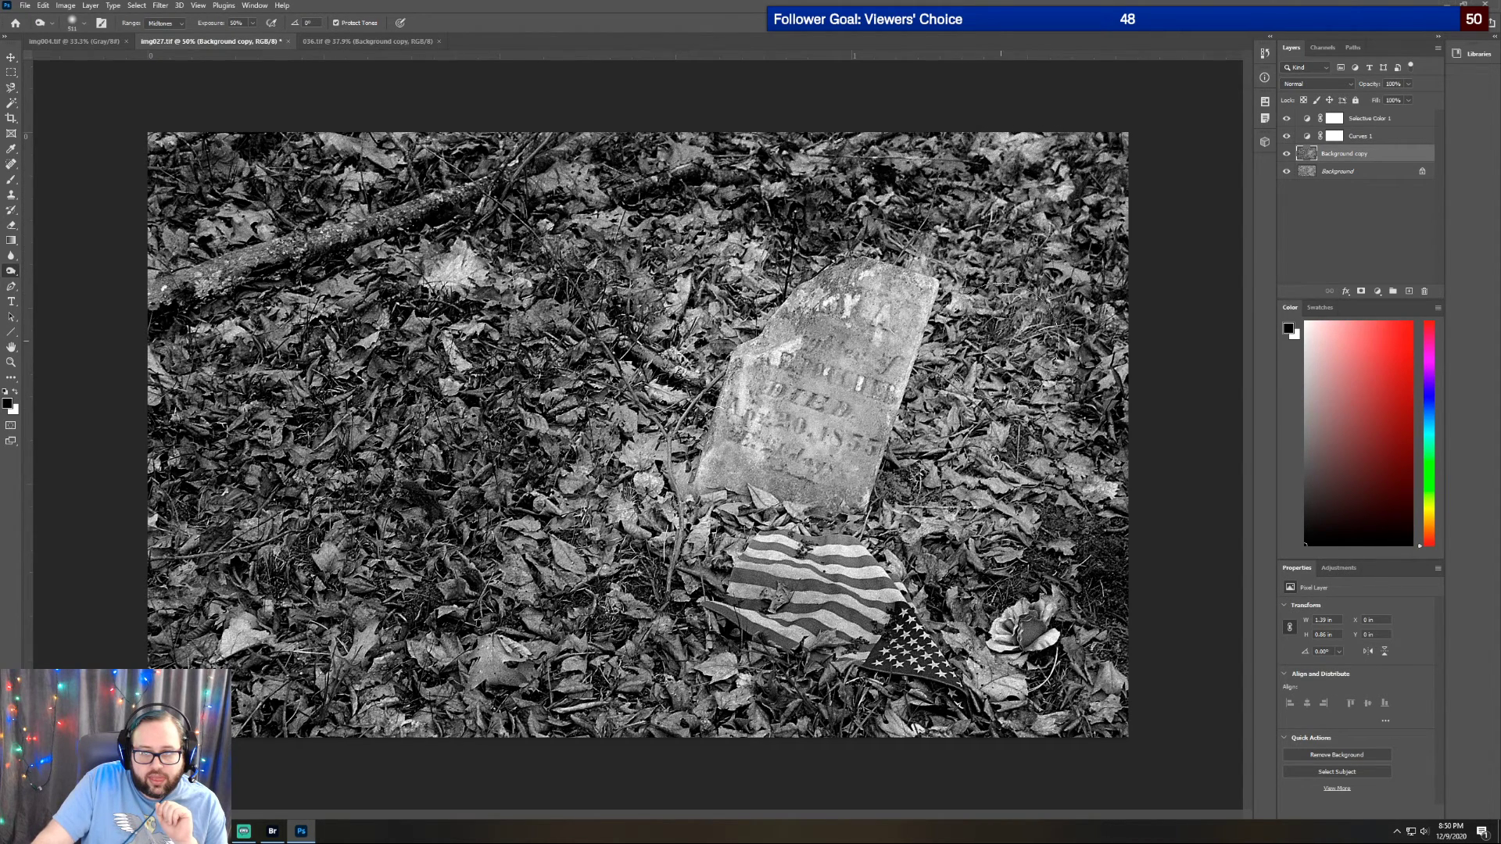
click(1024, 354)
click(1032, 484)
click(1104, 478)
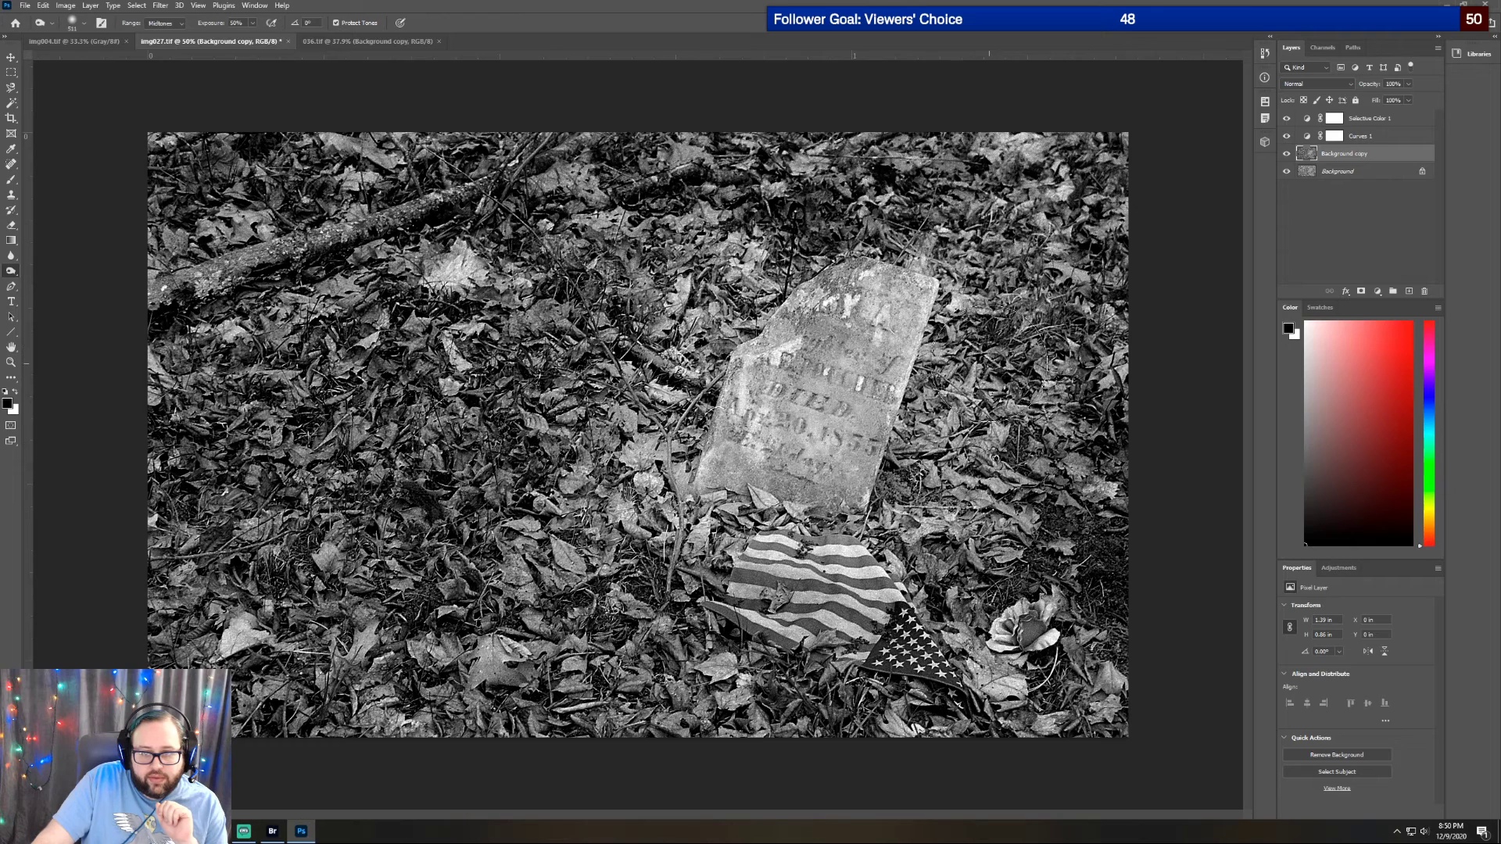
click(989, 362)
click(960, 420)
click(930, 516)
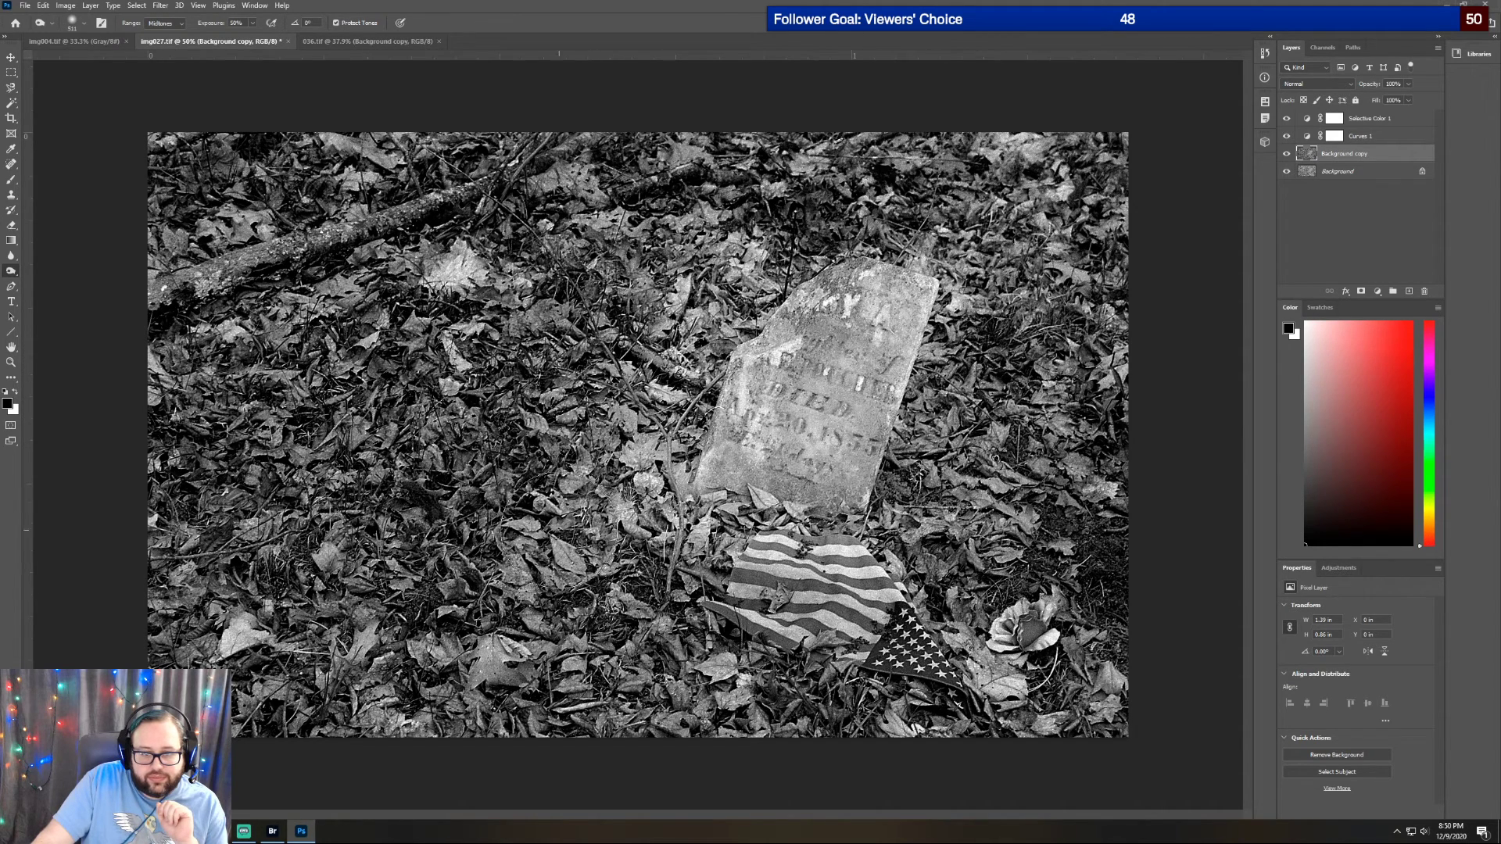
Burn the leaves close to the gravestone's left side, then the flag and the ground beside it
click(612, 514)
click(695, 548)
click(634, 427)
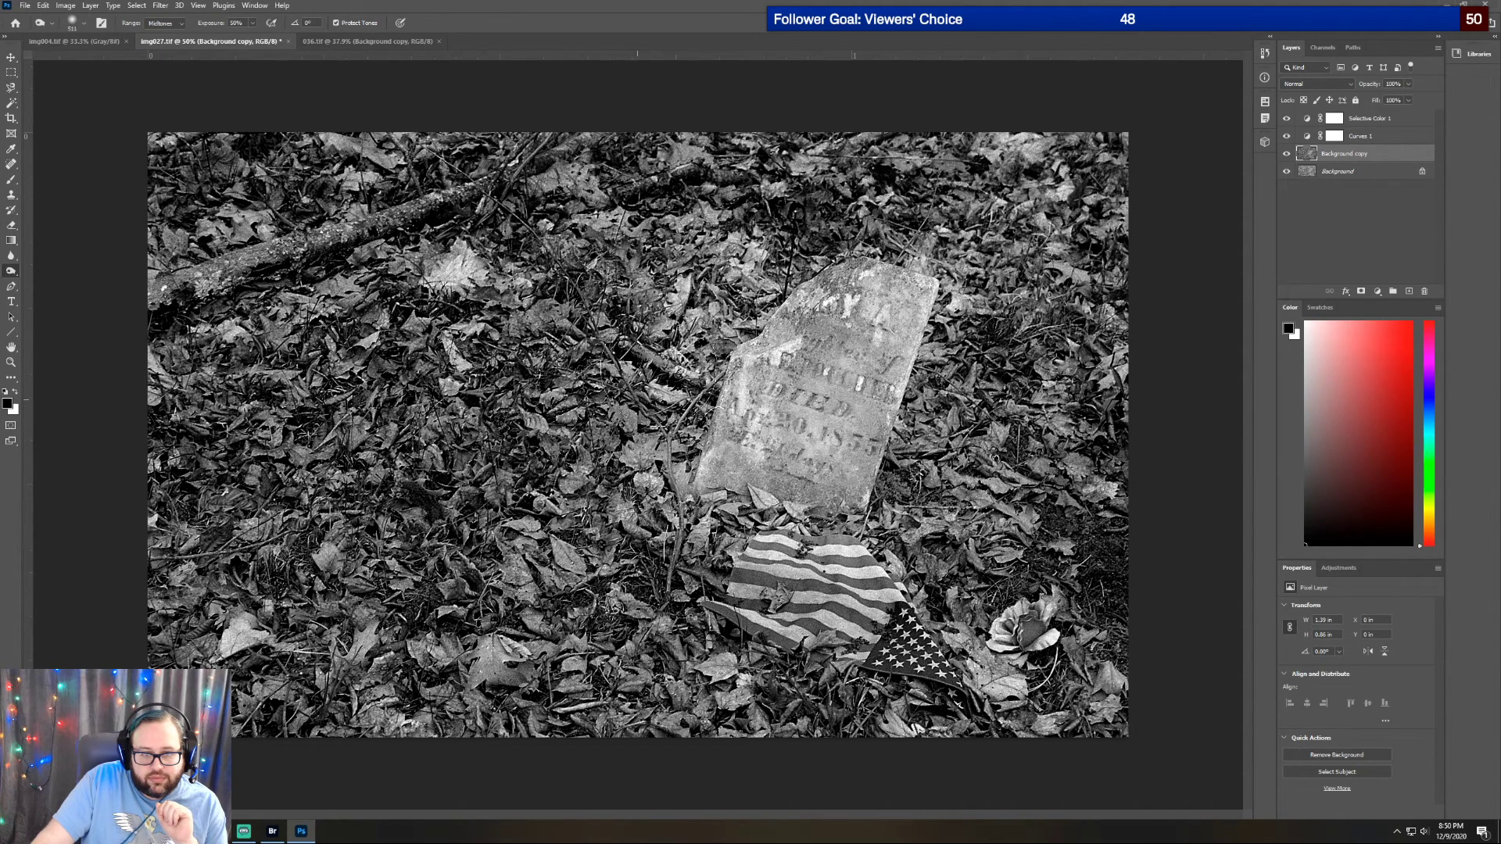
click(673, 351)
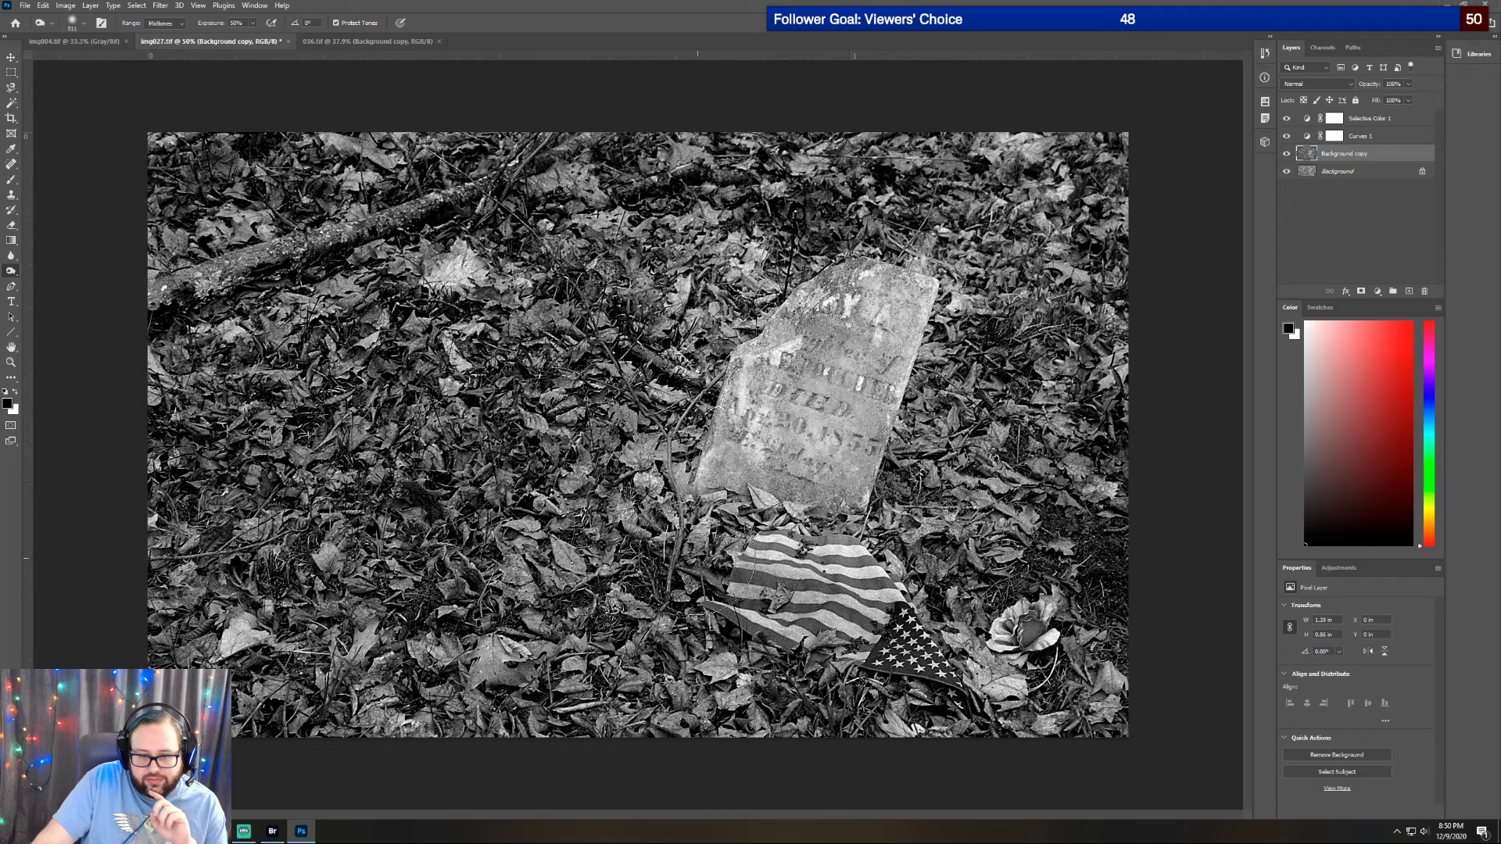
click(818, 570)
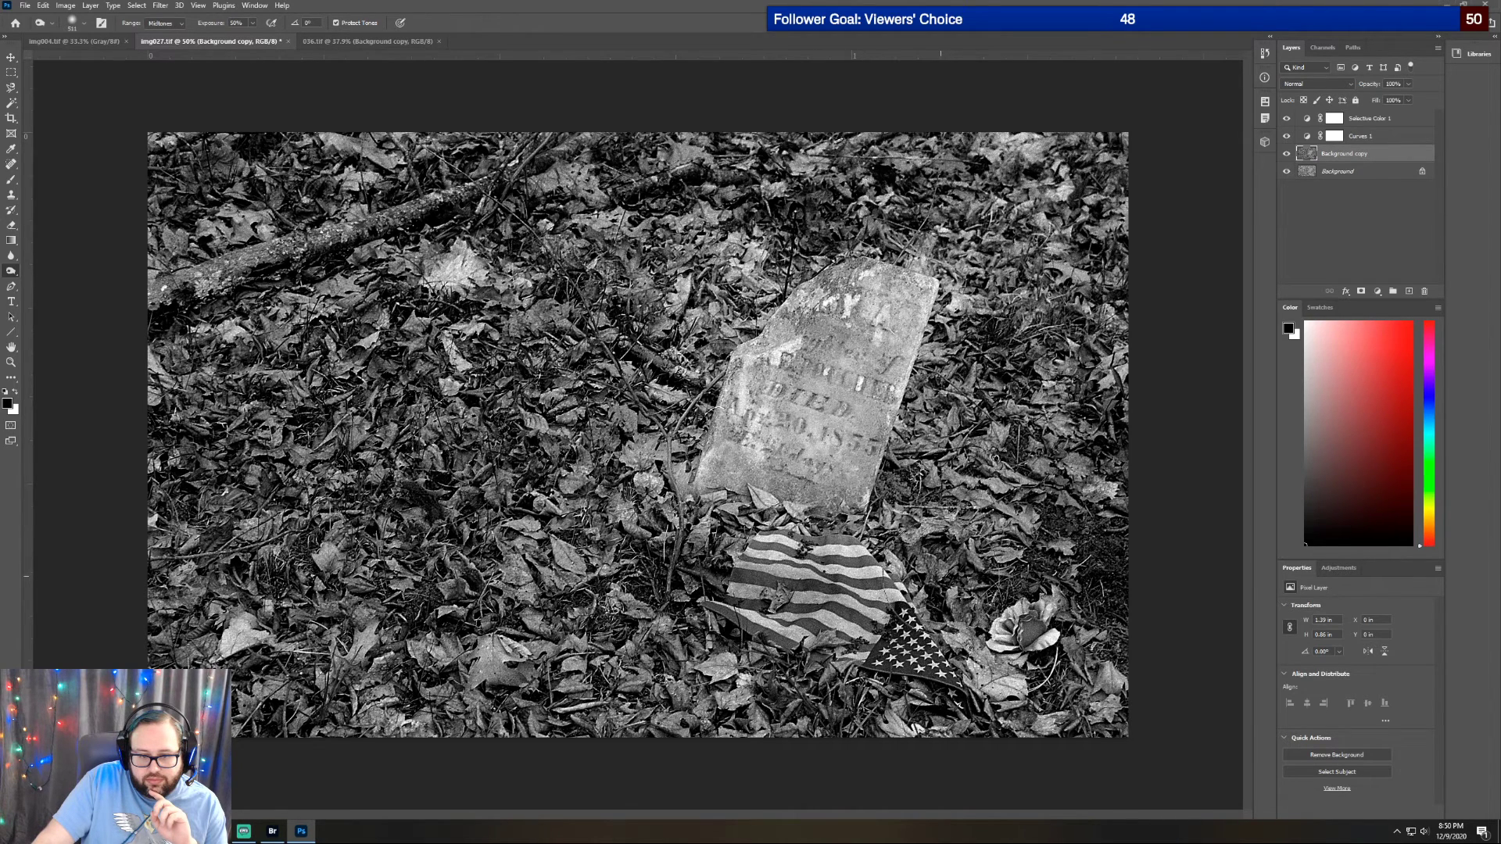
click(951, 564)
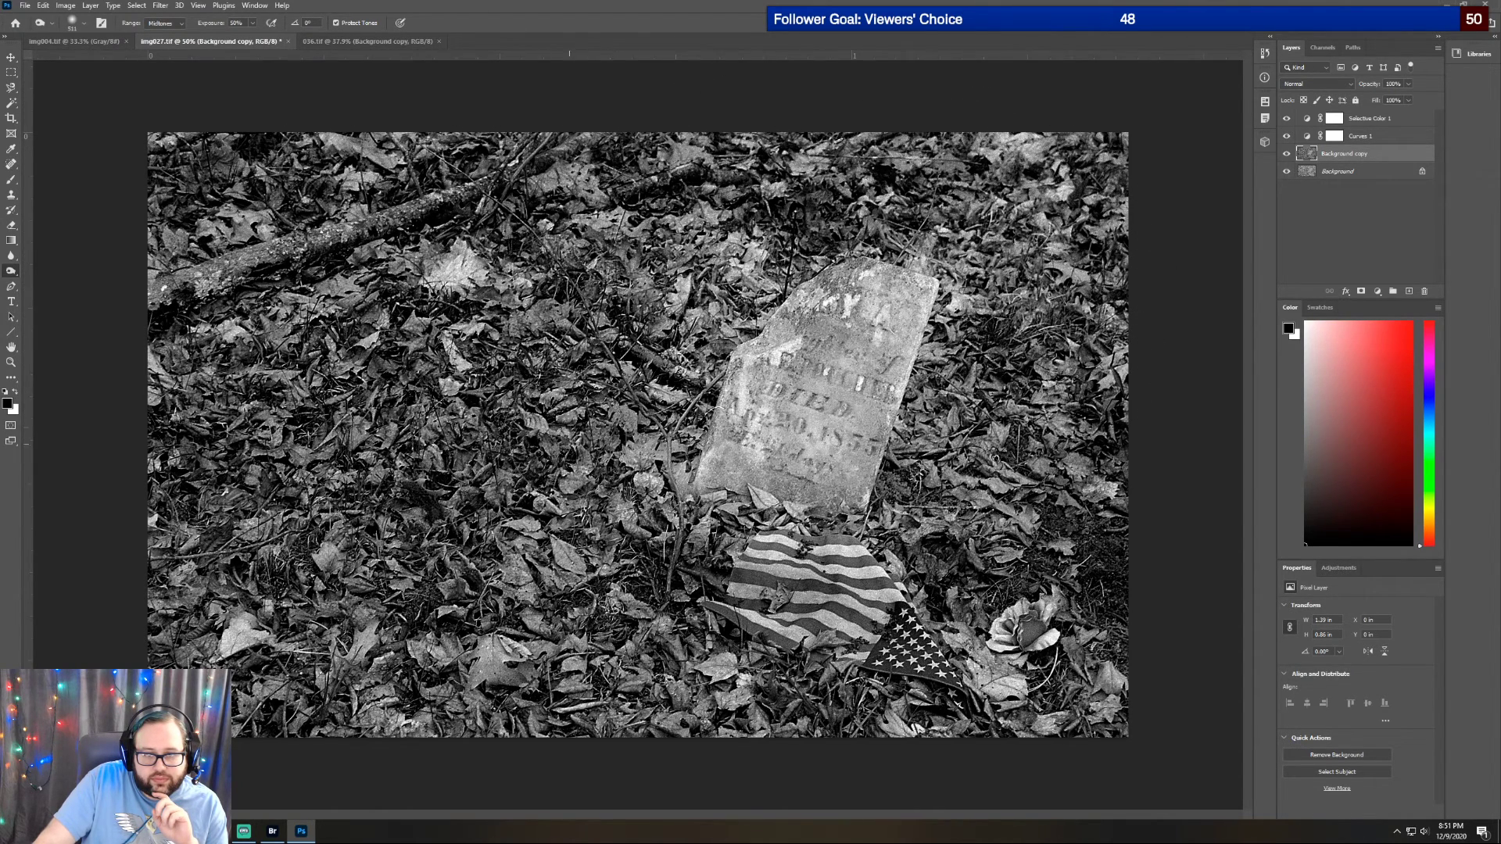
click(11, 362)
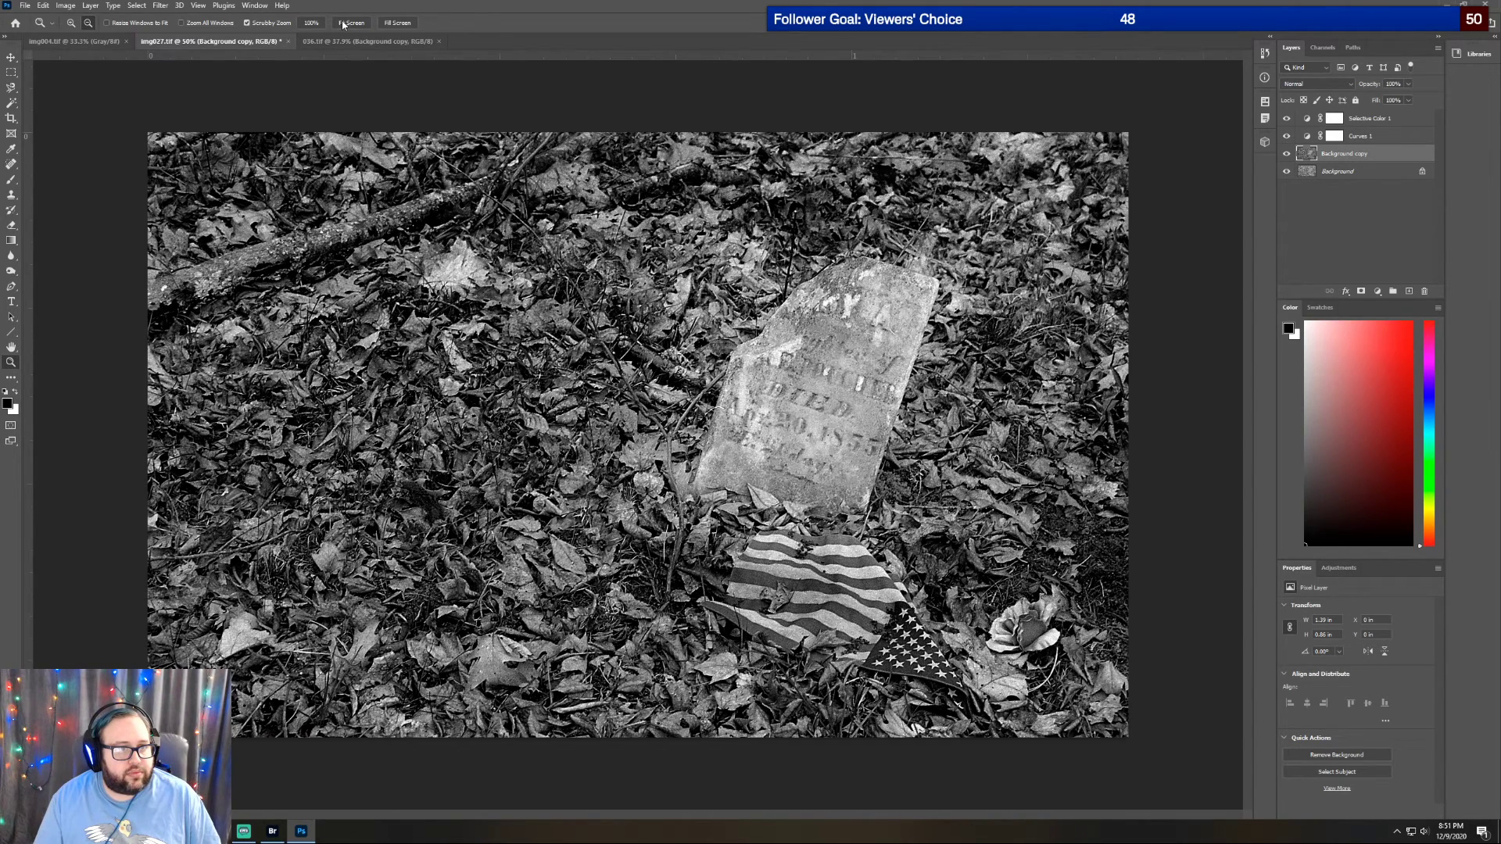
click(232, 124)
click(231, 123)
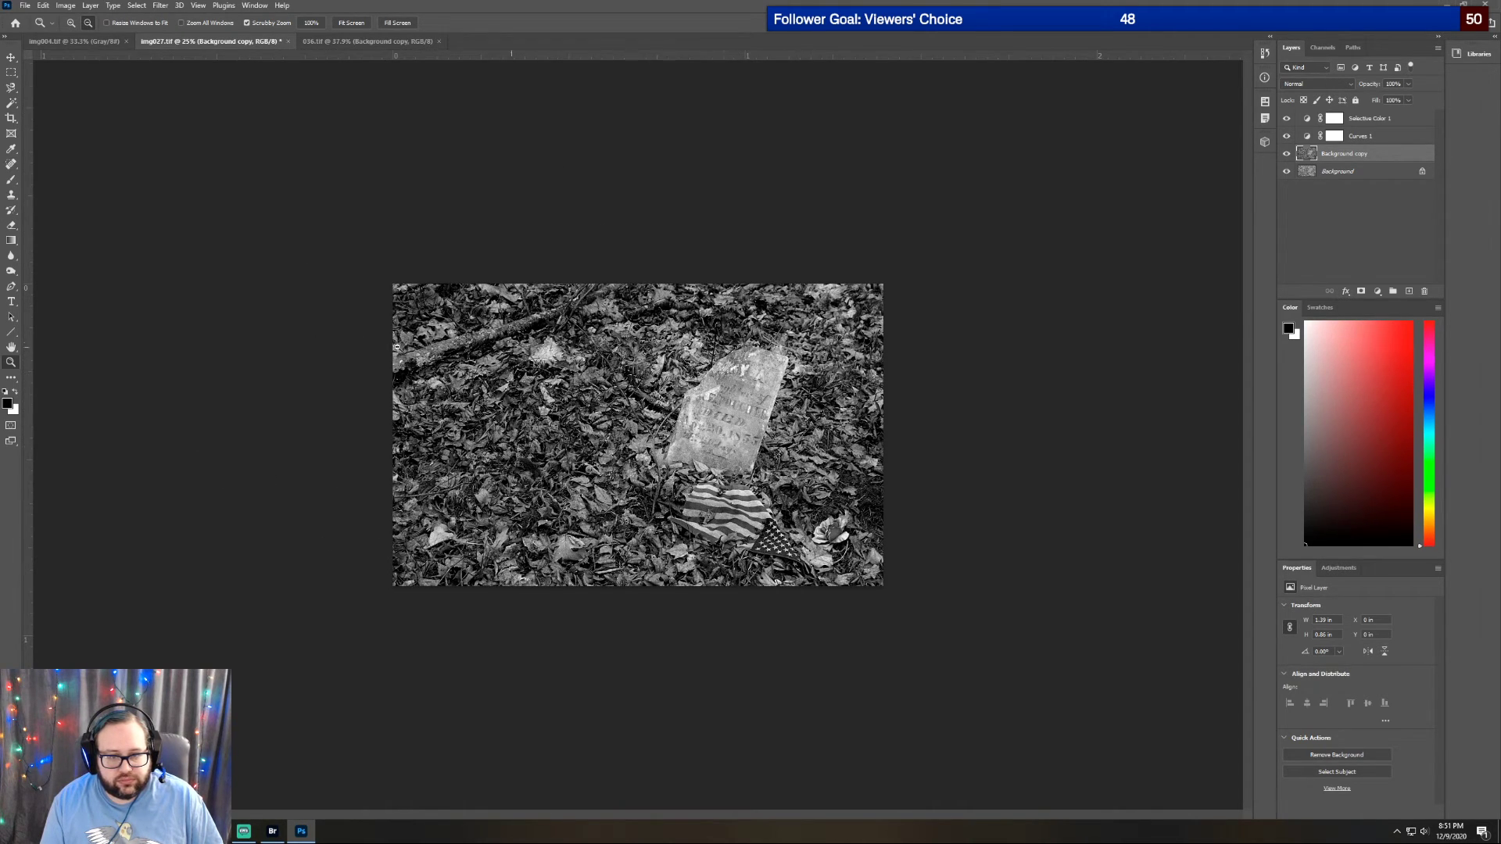
click(9, 122)
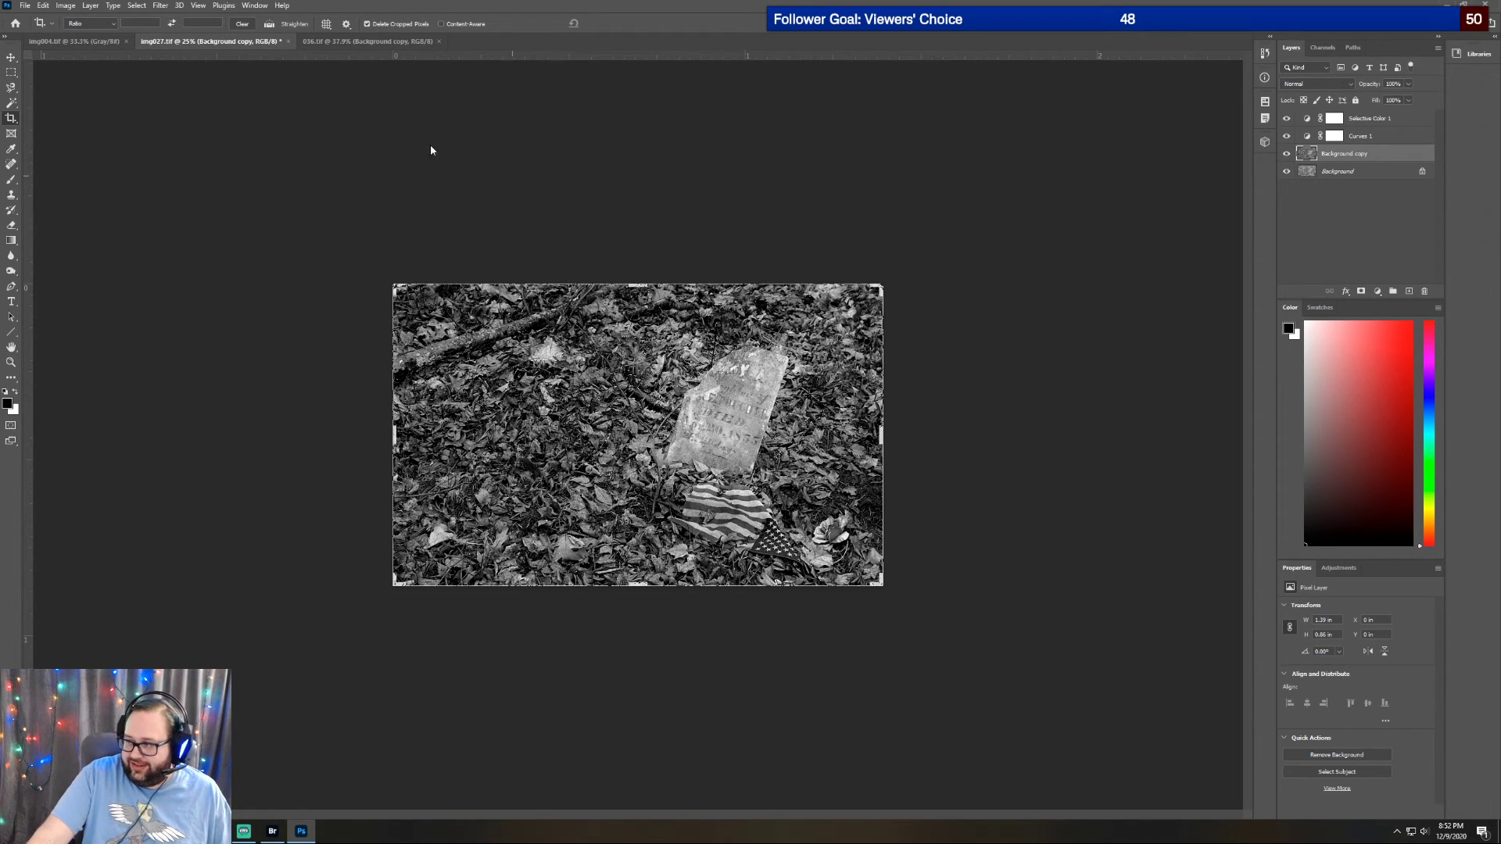
click(27, 6)
click(27, 6)
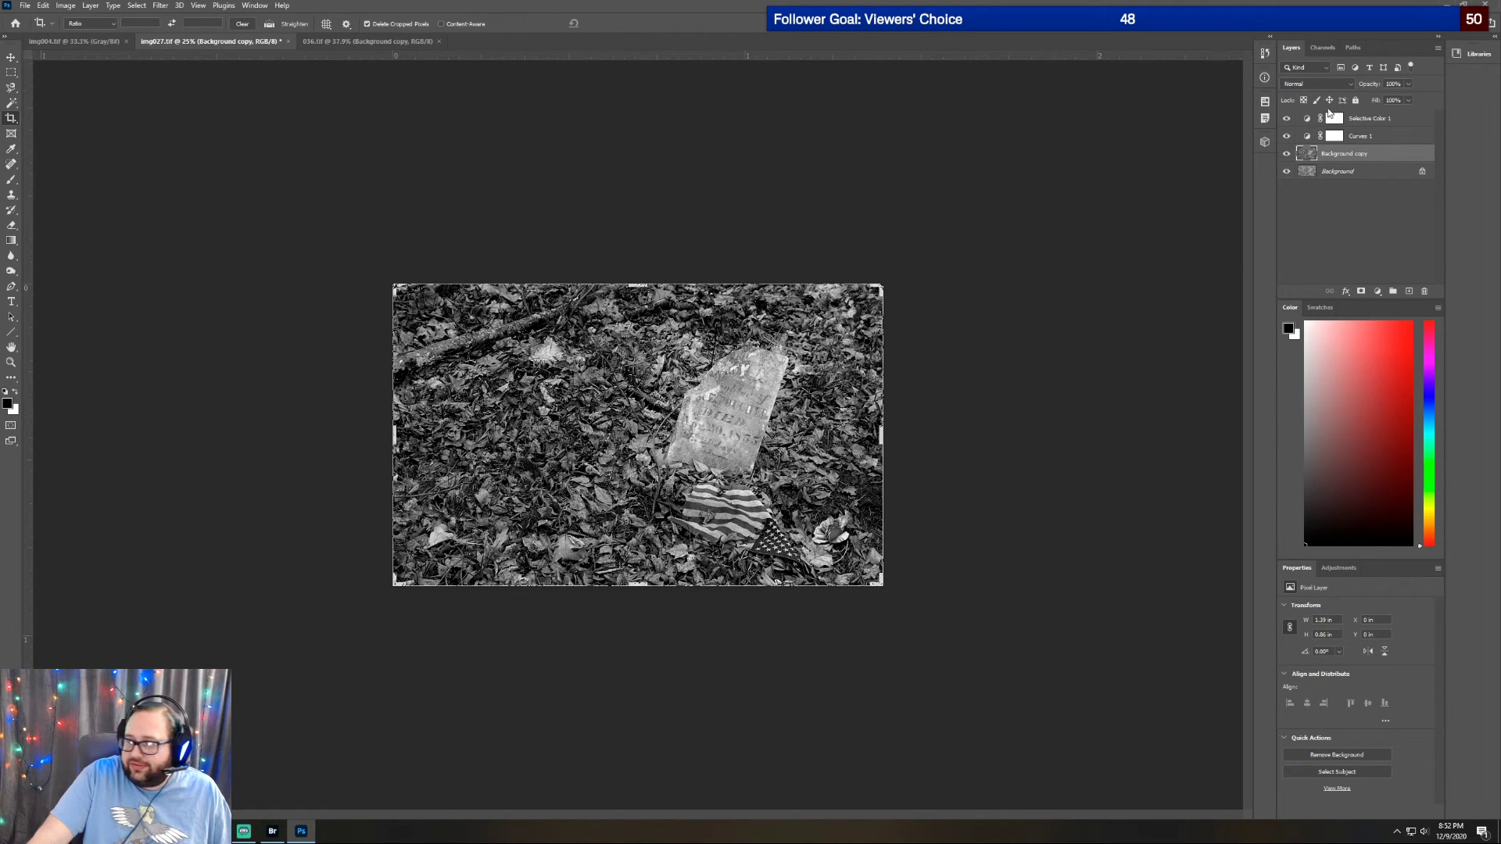
Save the edited photo as a TIFF named 027 in the Stream folder, keeping its layers and using no image compression
click(26, 6)
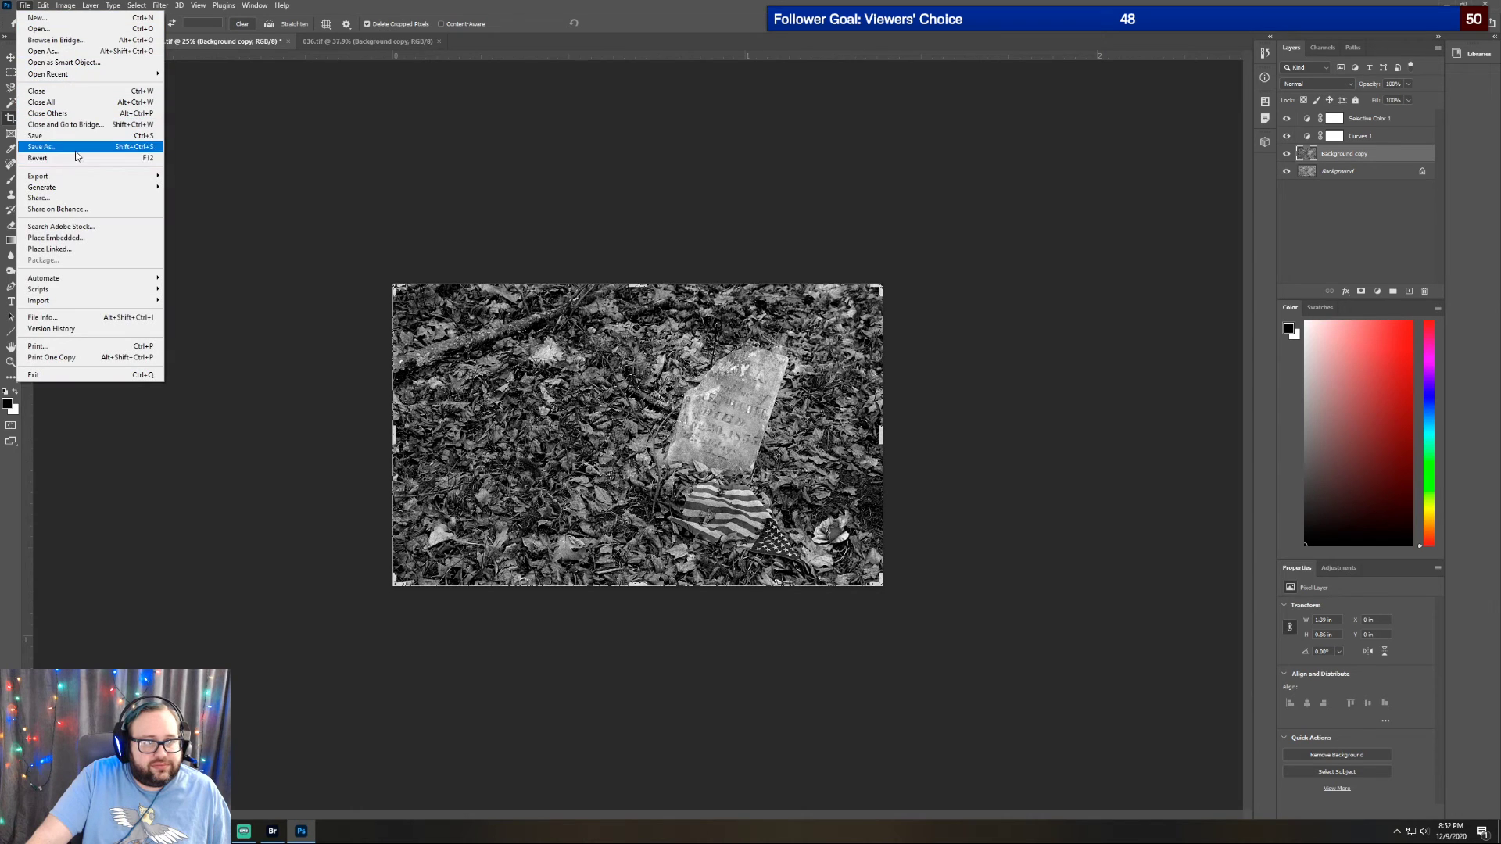
click(47, 146)
click(92, 360)
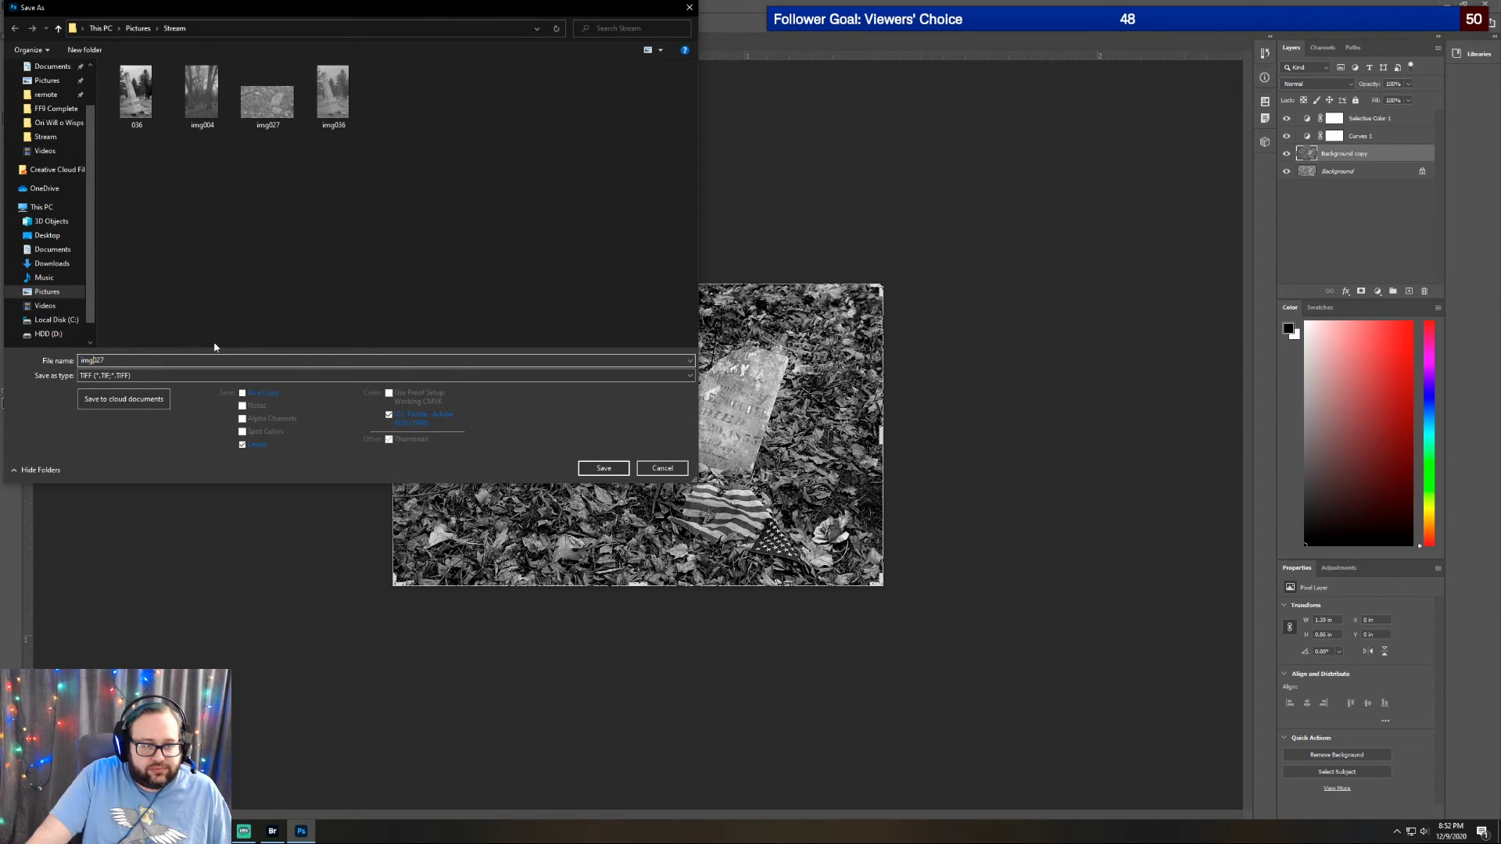
key(BackSpace)
key(BackSpace)
key(BackSpace)
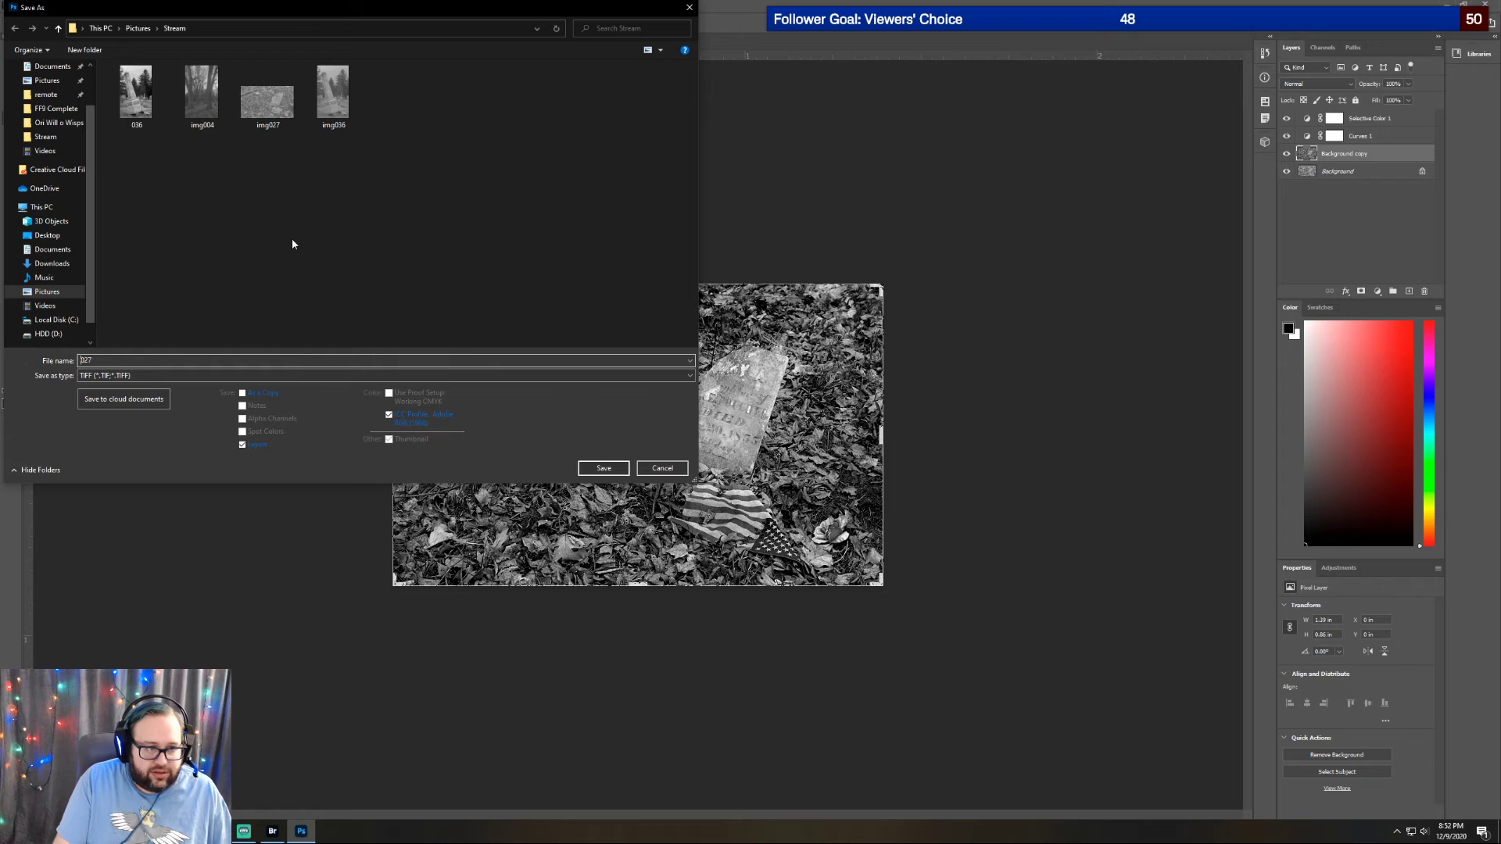
click(602, 467)
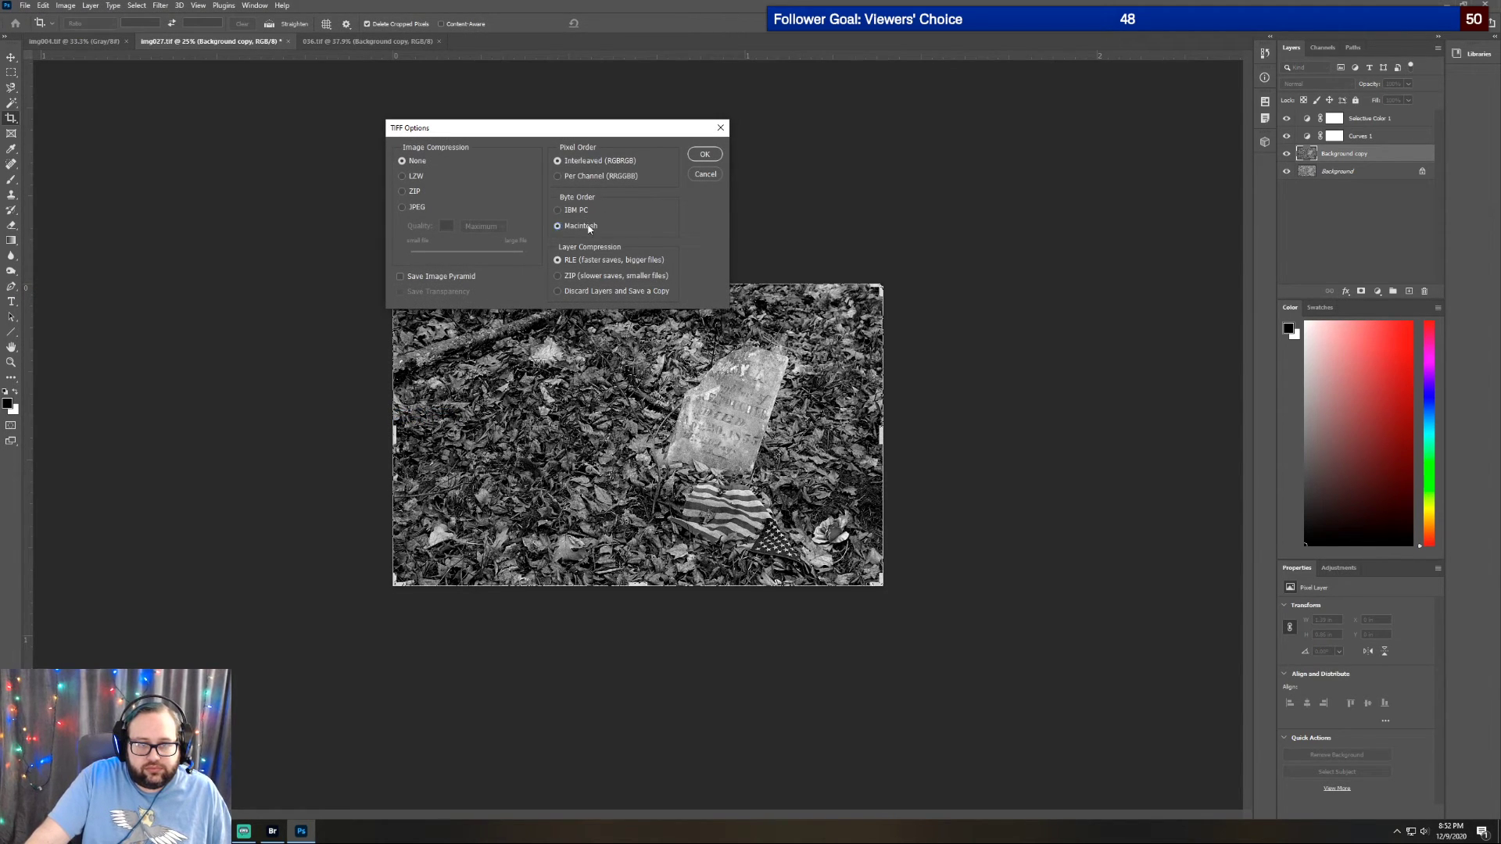
click(704, 155)
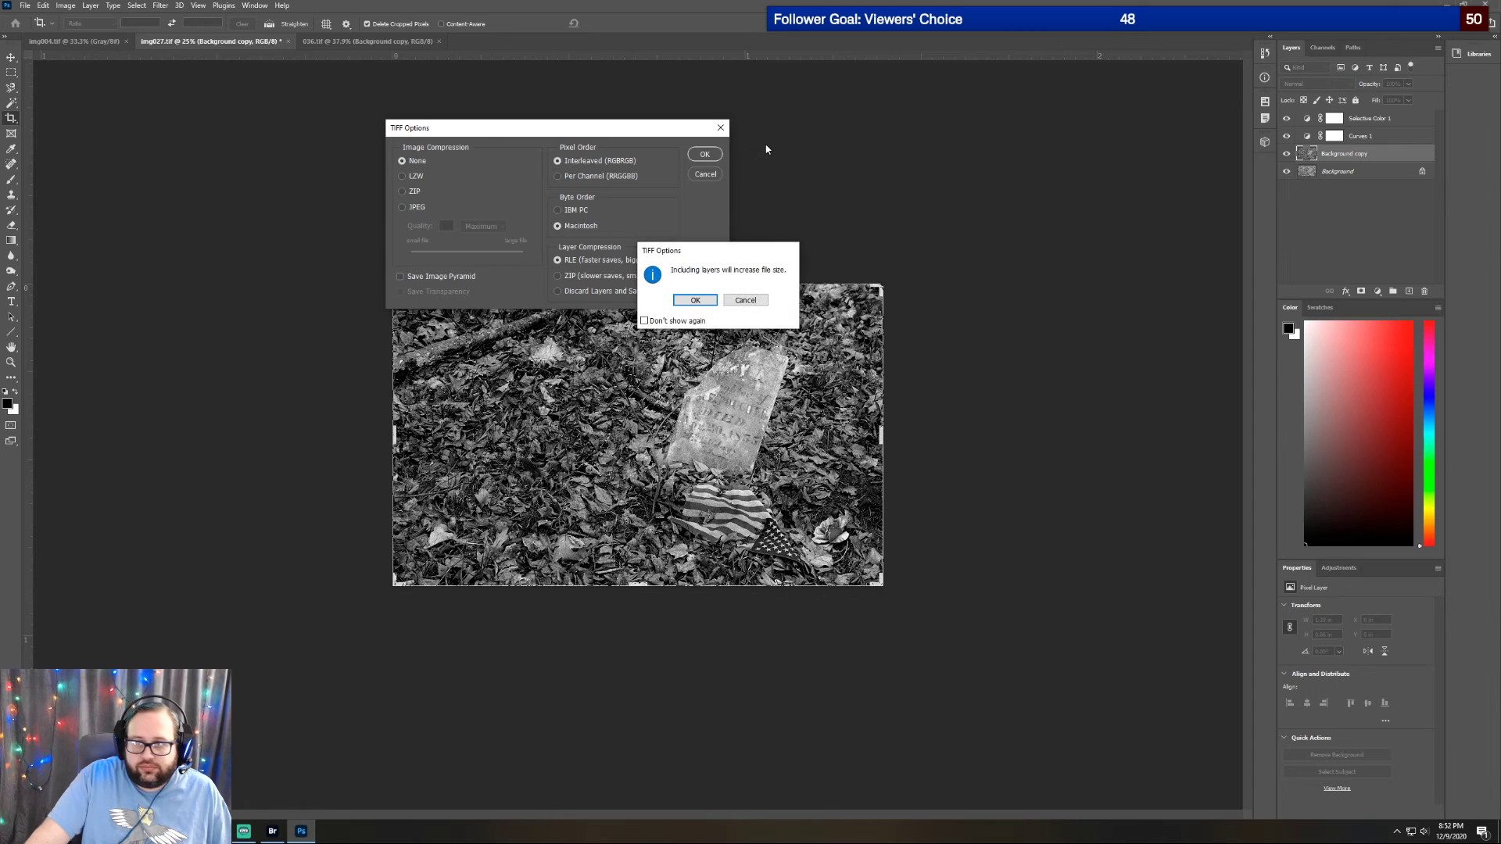
click(695, 301)
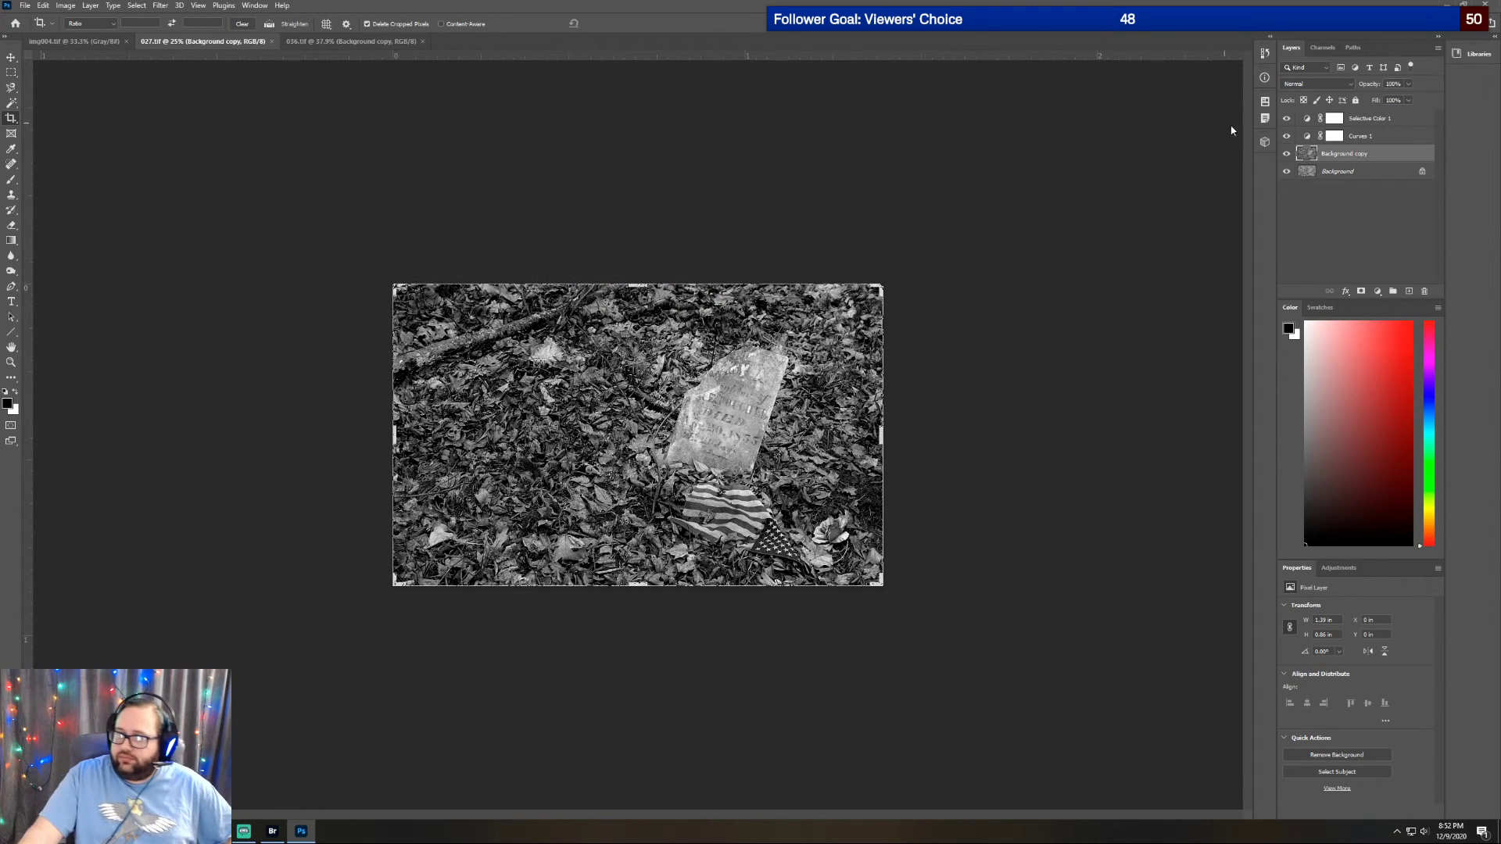
Try a black-to-transparent linear gradient across the upper-left corner of the Background copy layer and undo it
click(1369, 119)
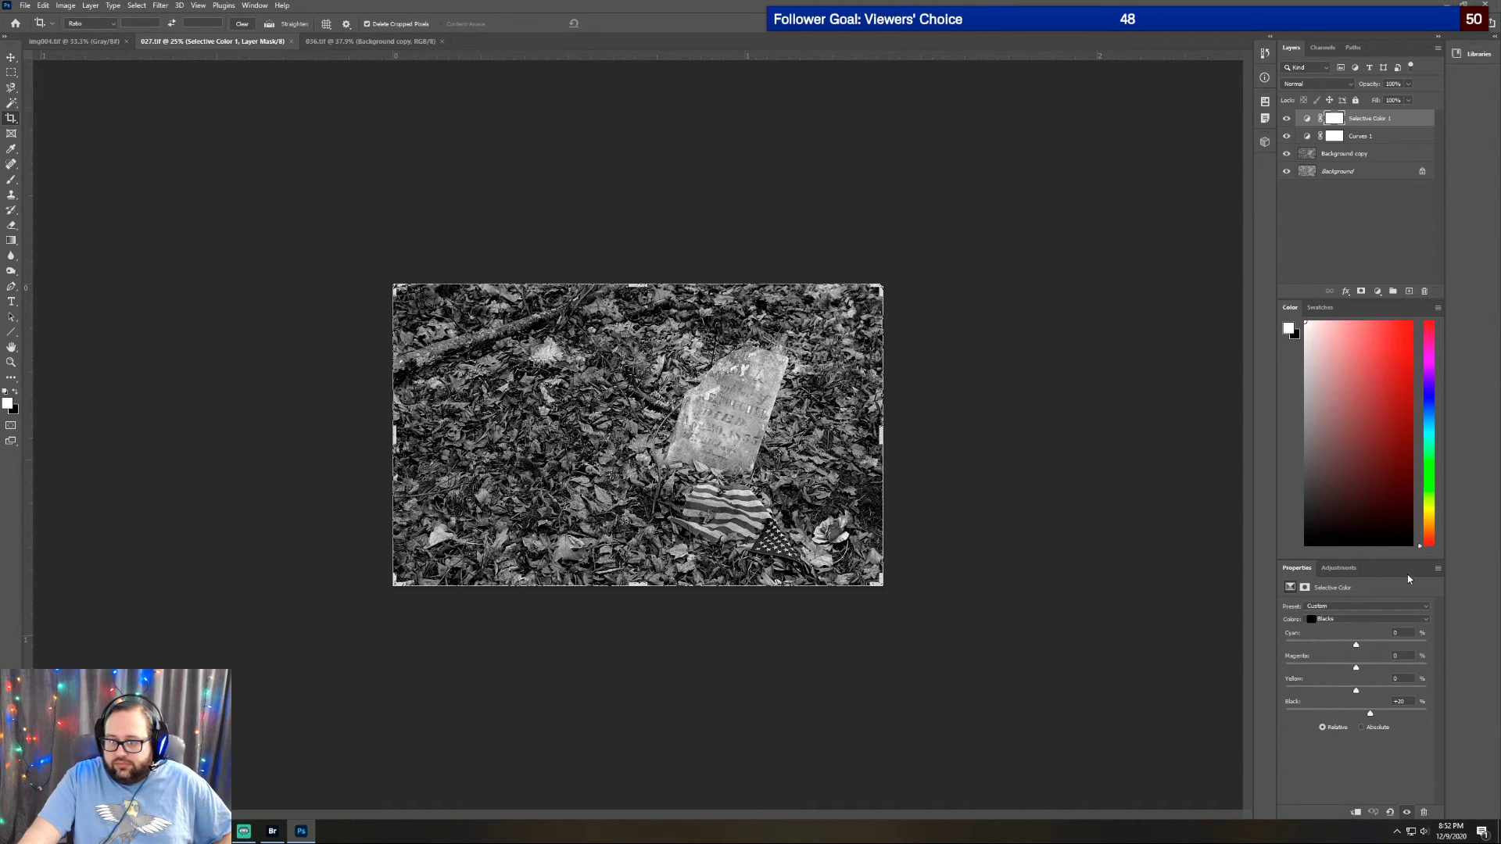
click(1357, 573)
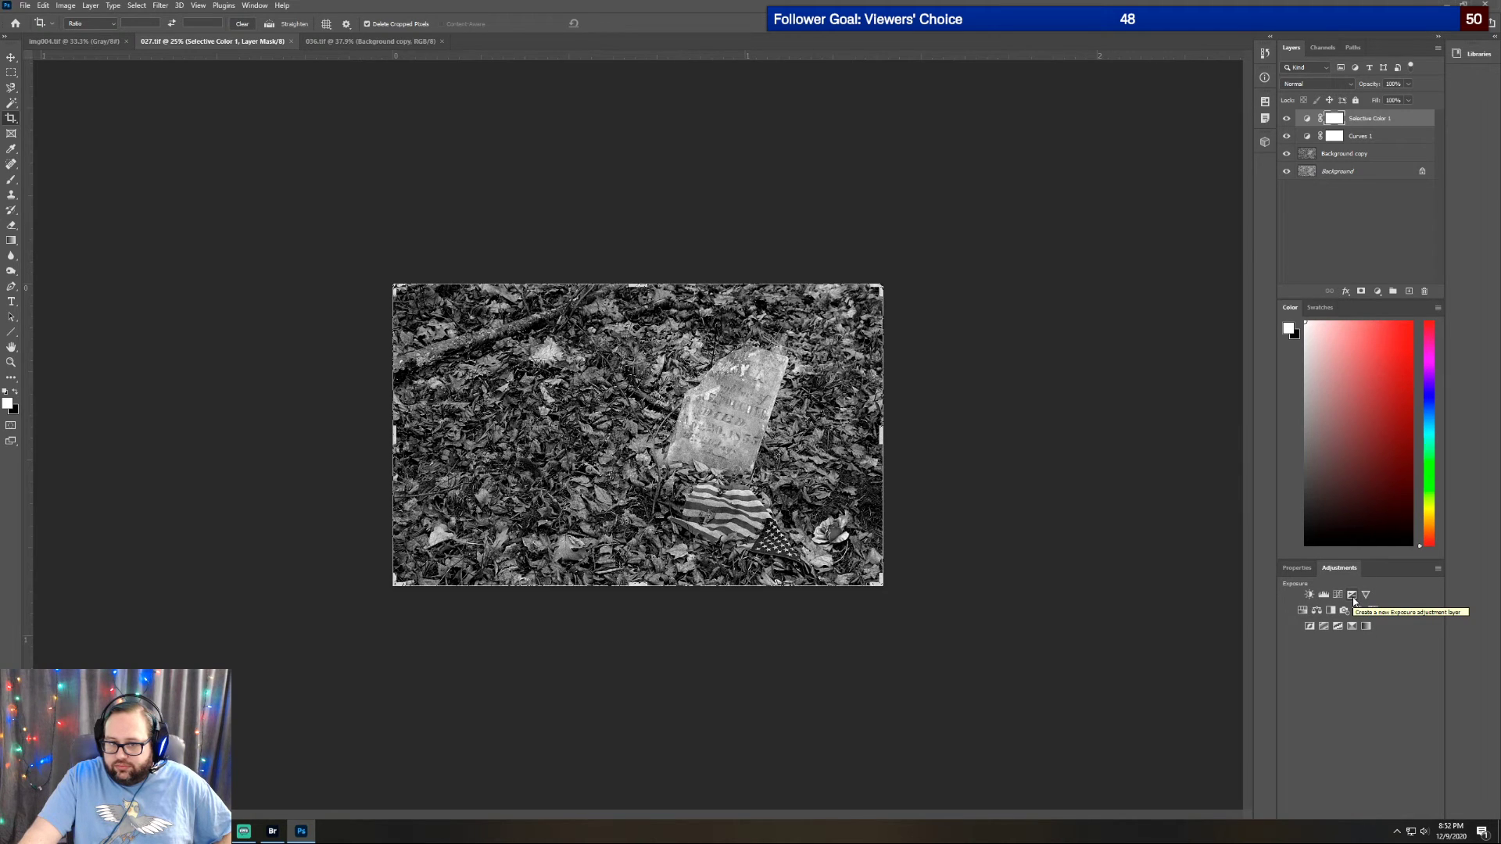
click(1384, 154)
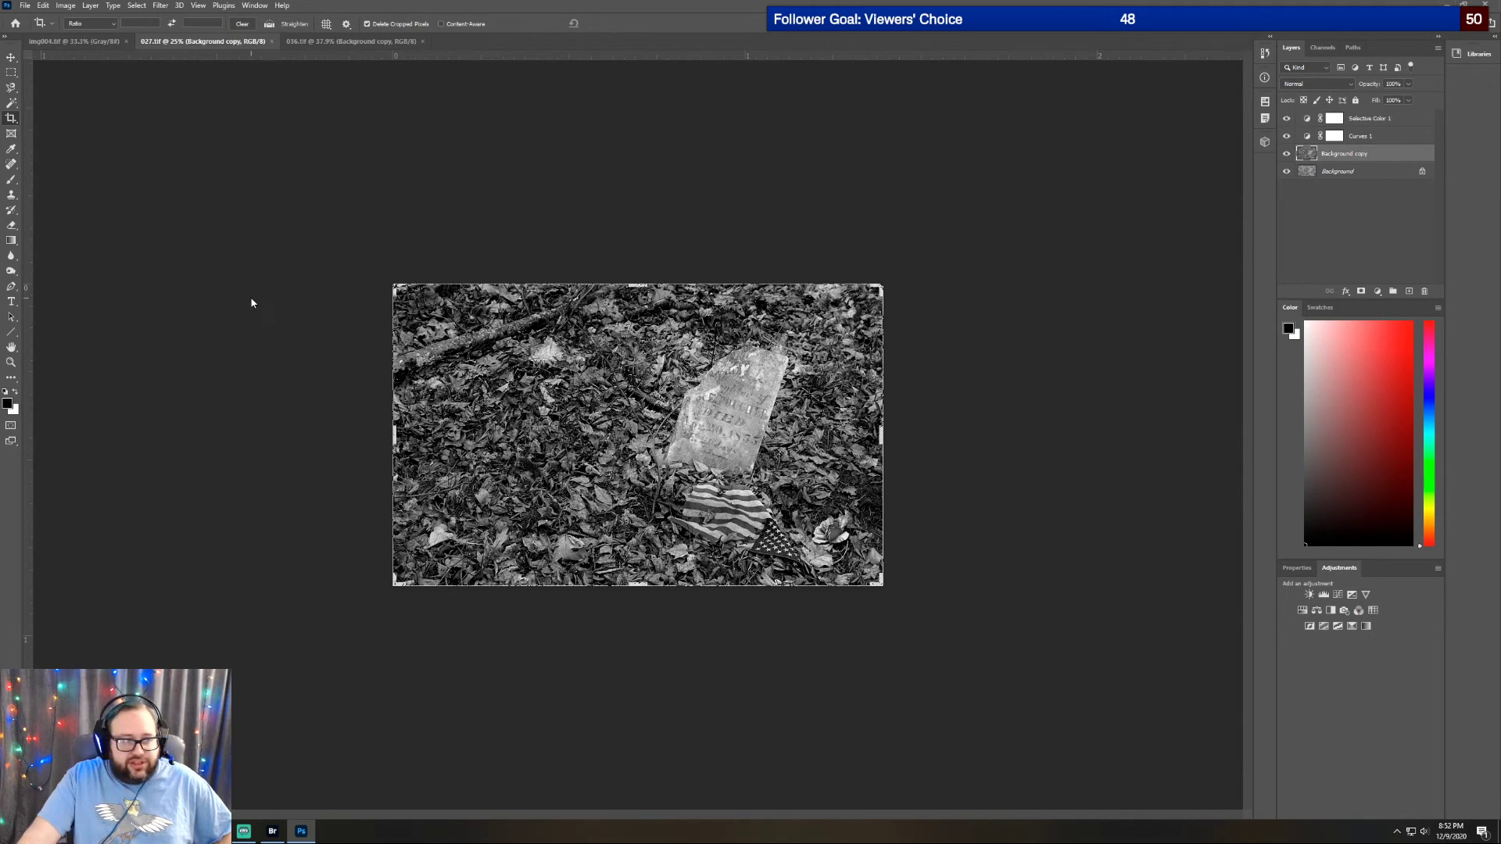
click(11, 240)
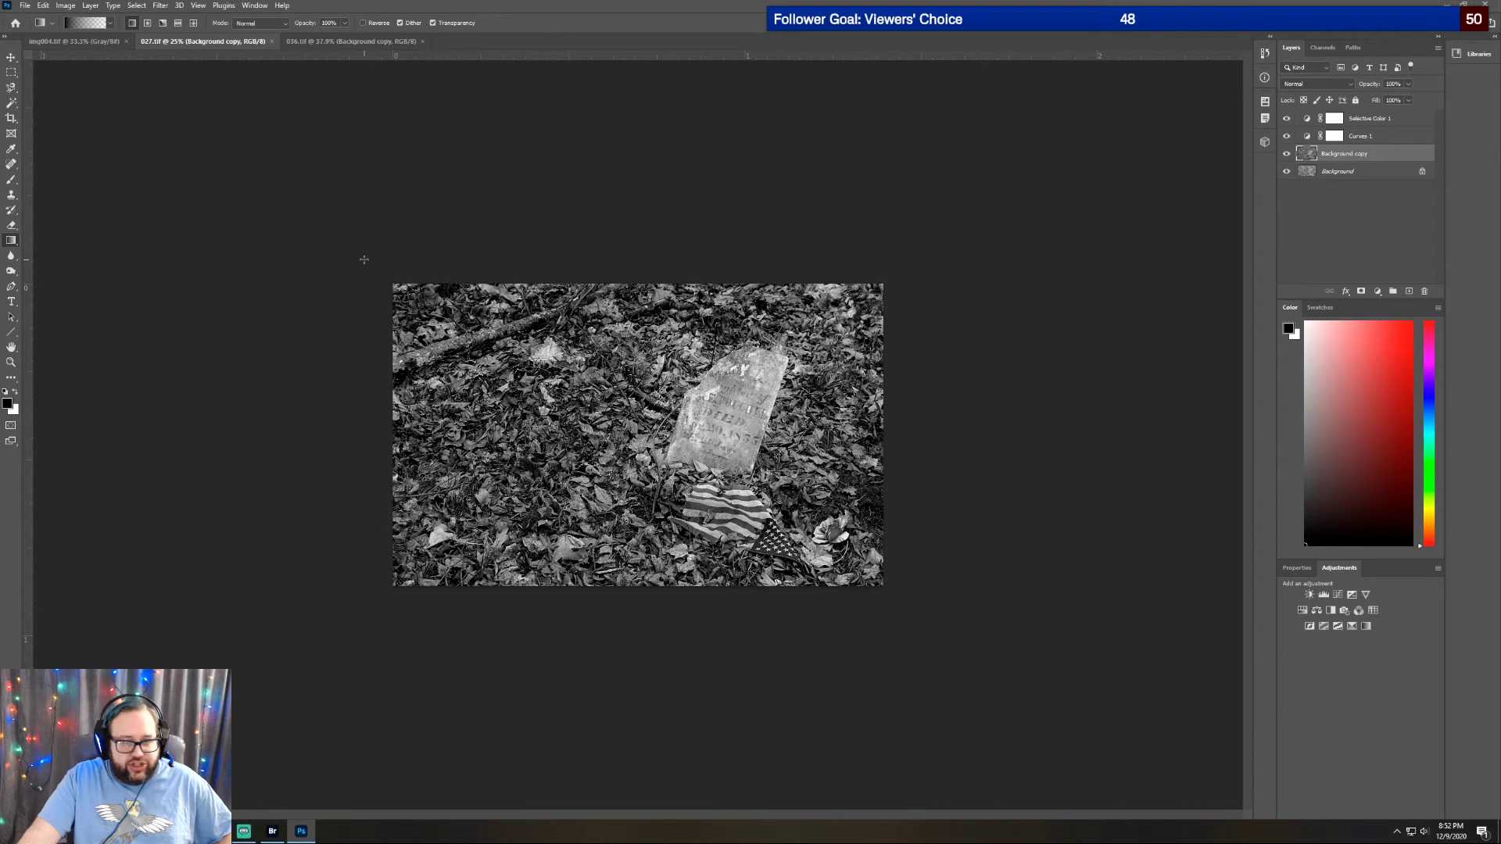
drag(326, 225, 518, 352)
click(43, 5)
click(62, 14)
Try two shorter gradients over the photo's upper-left corner, undoing each one
drag(367, 266, 450, 330)
click(43, 6)
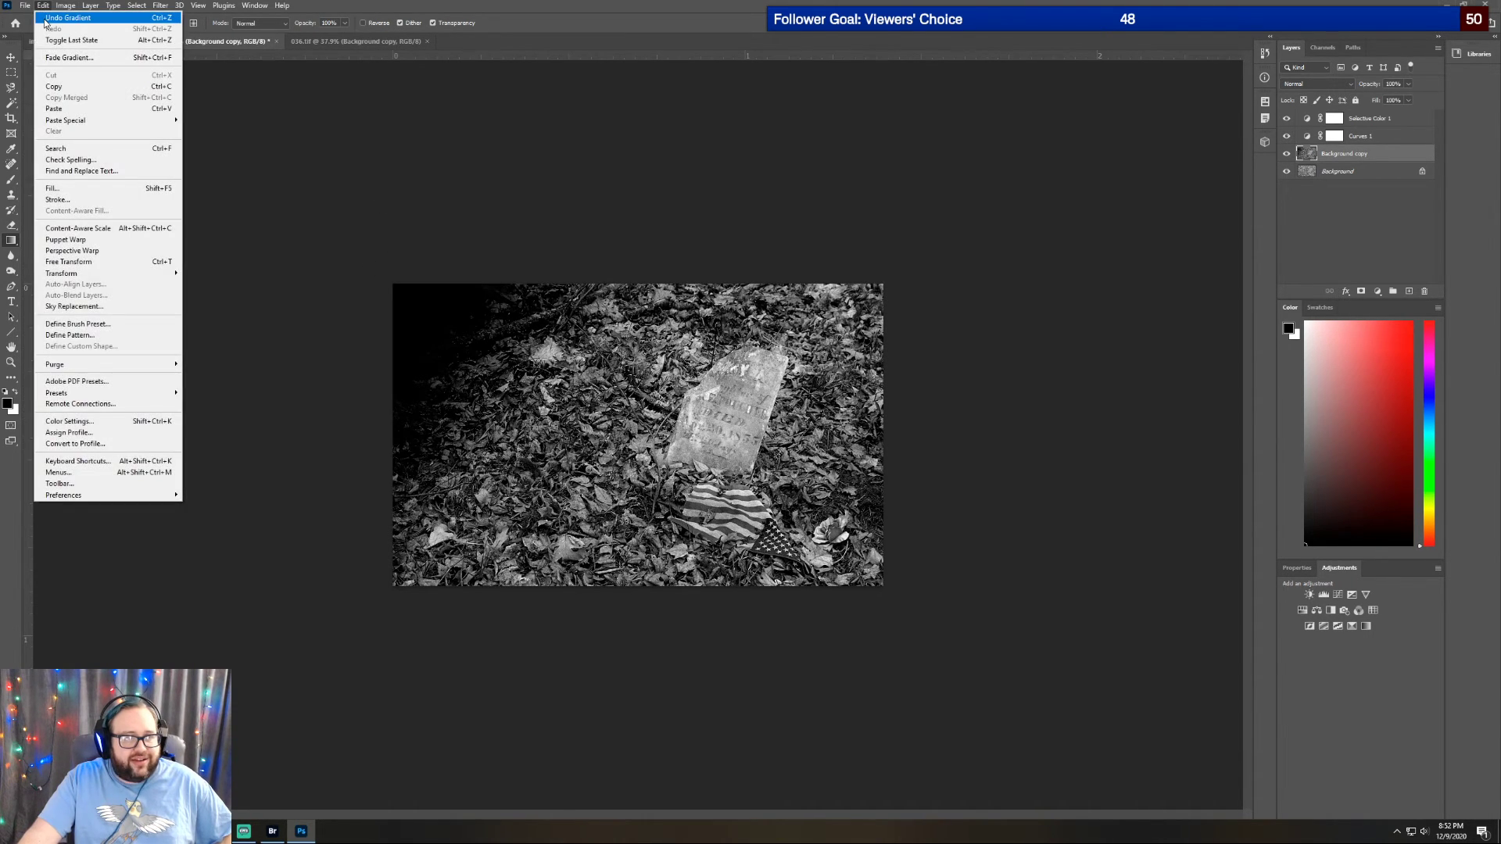
click(63, 14)
drag(353, 256, 447, 344)
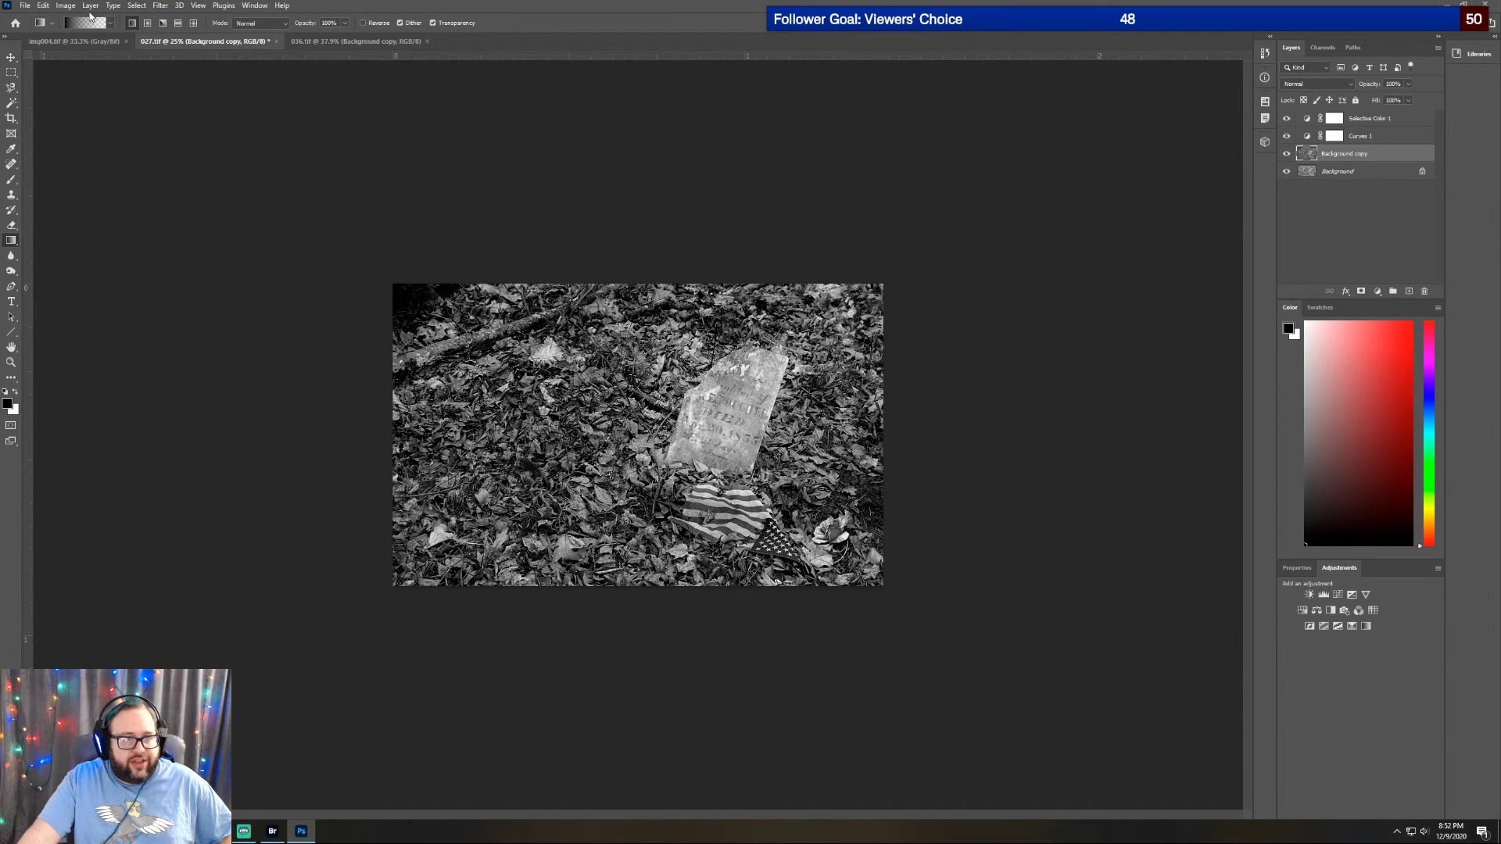
click(43, 5)
click(86, 6)
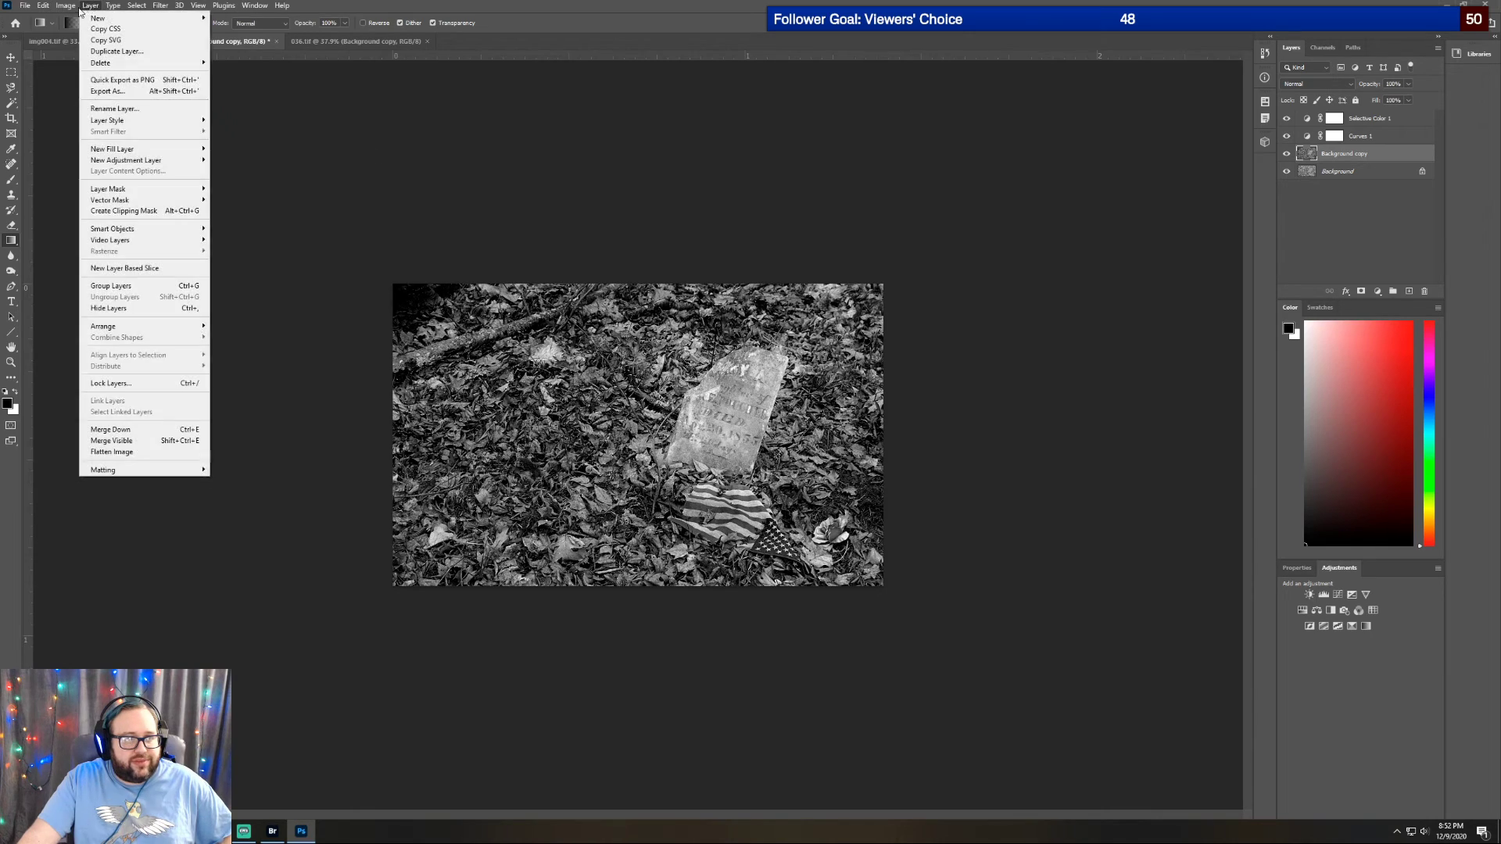
click(62, 14)
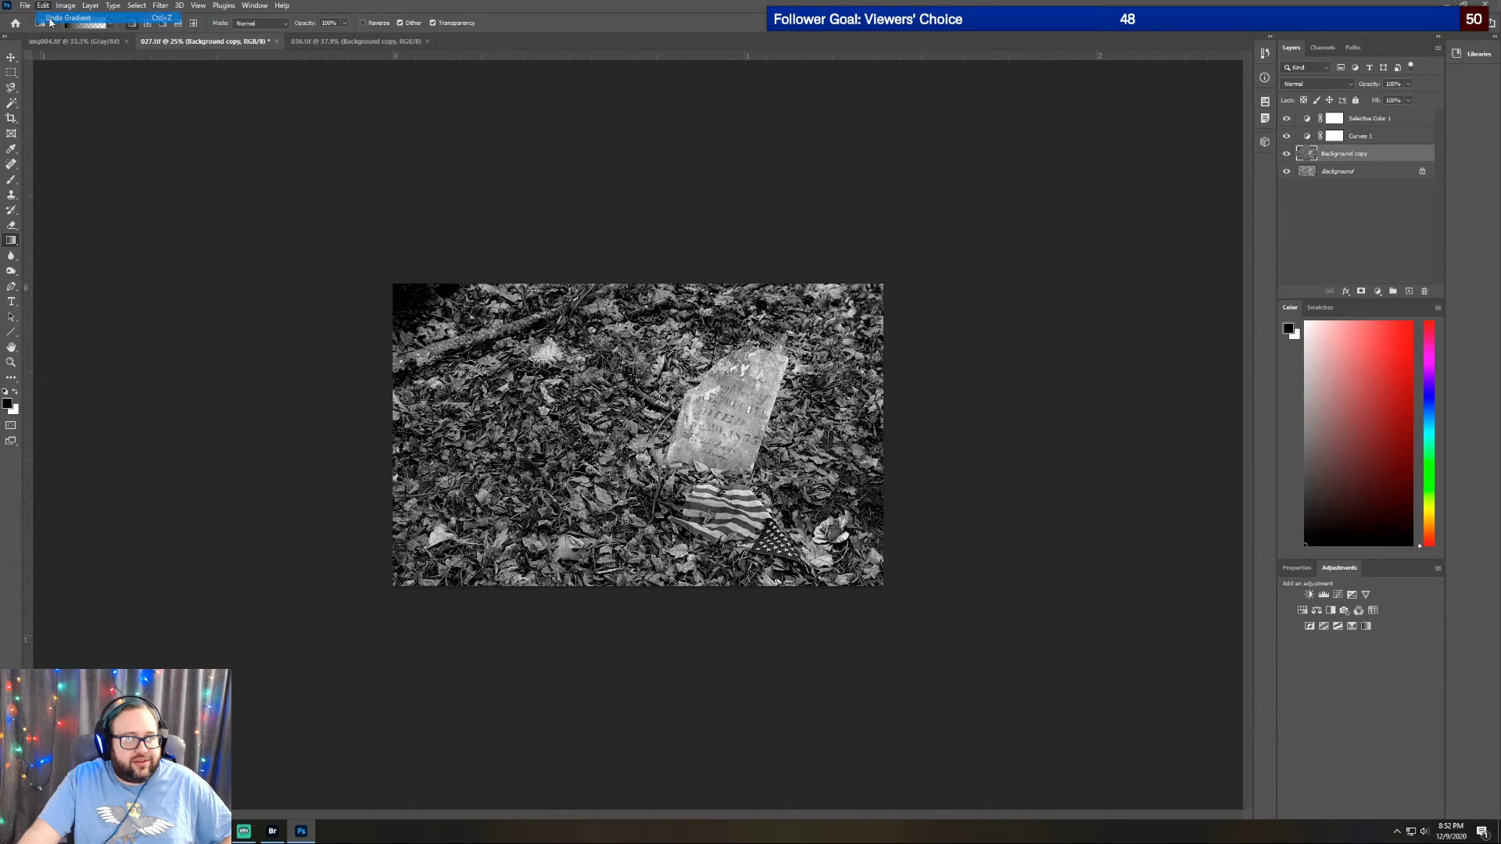
Set the gradient mode to Lighten, try it diagonally from the photo's upper-left corner, and undo the result
click(286, 24)
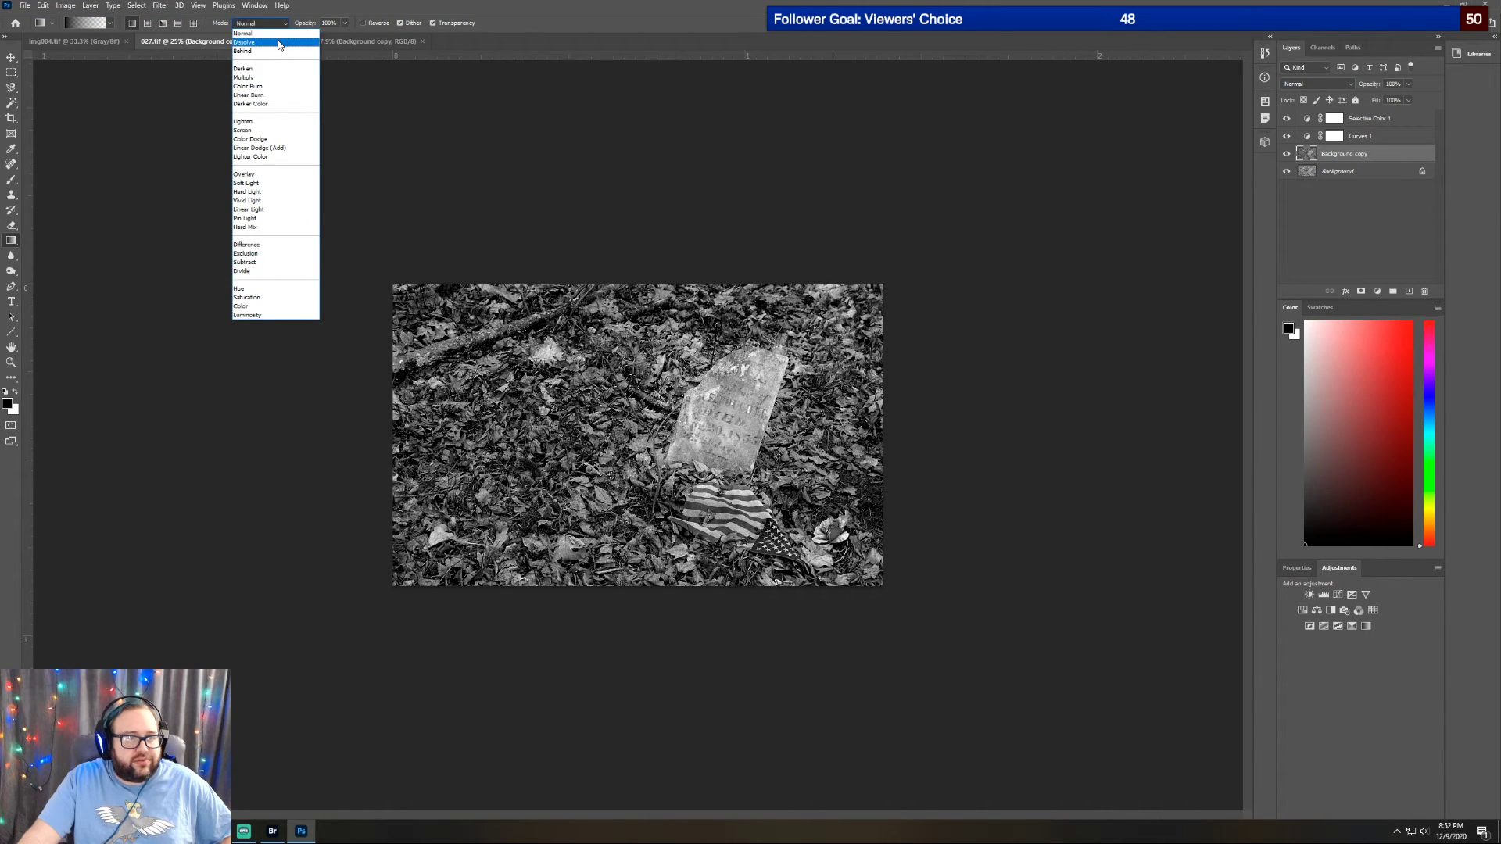
click(248, 122)
drag(335, 241, 473, 358)
click(47, 5)
click(52, 18)
Set the gradient mode to Soft Light, try it diagonally from the photo's upper-left corner, and undo the result
click(285, 24)
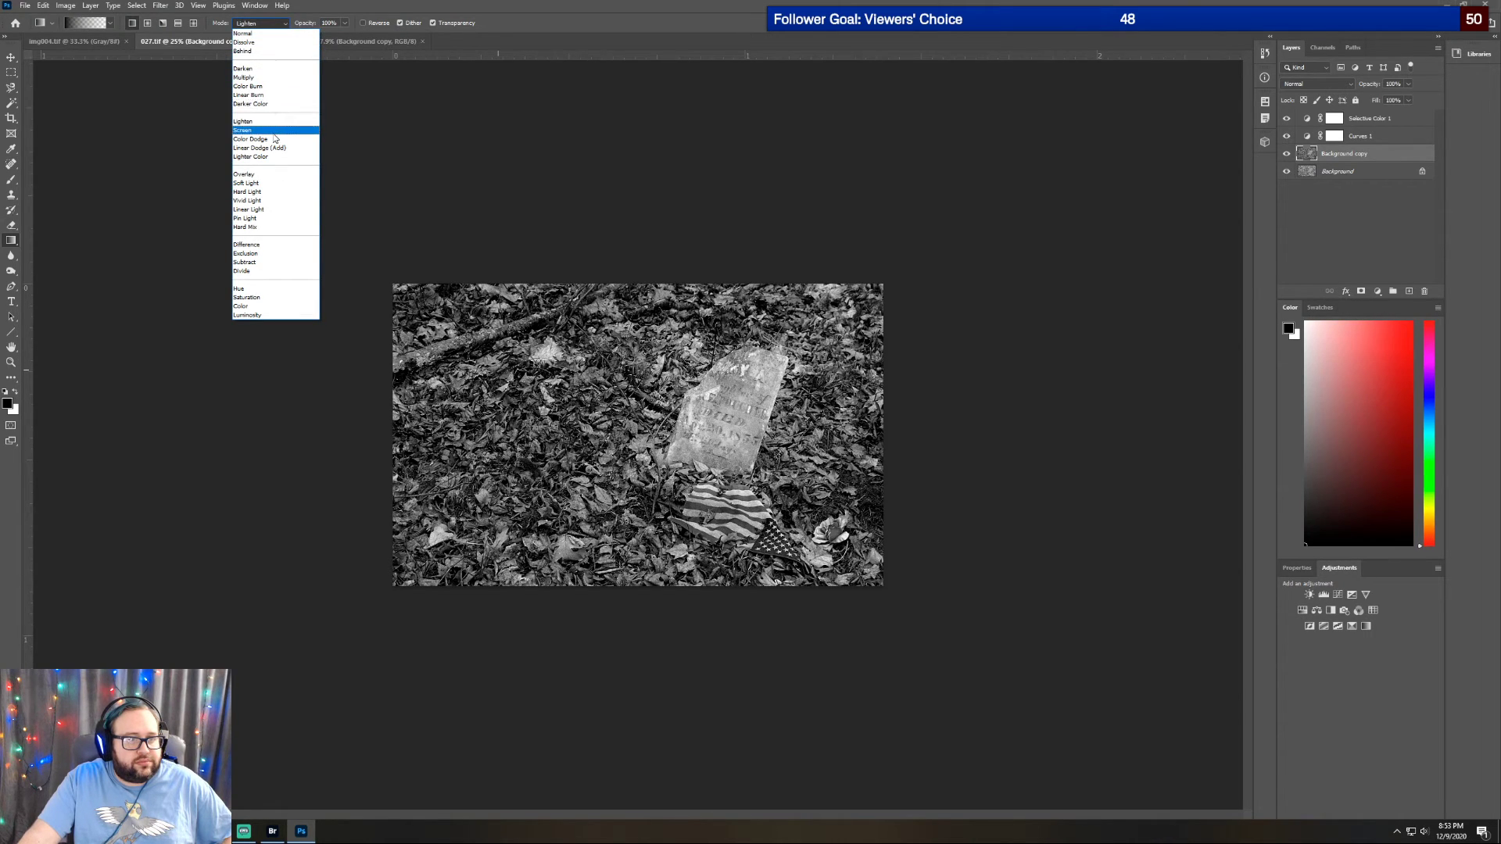
click(269, 186)
drag(350, 249, 547, 383)
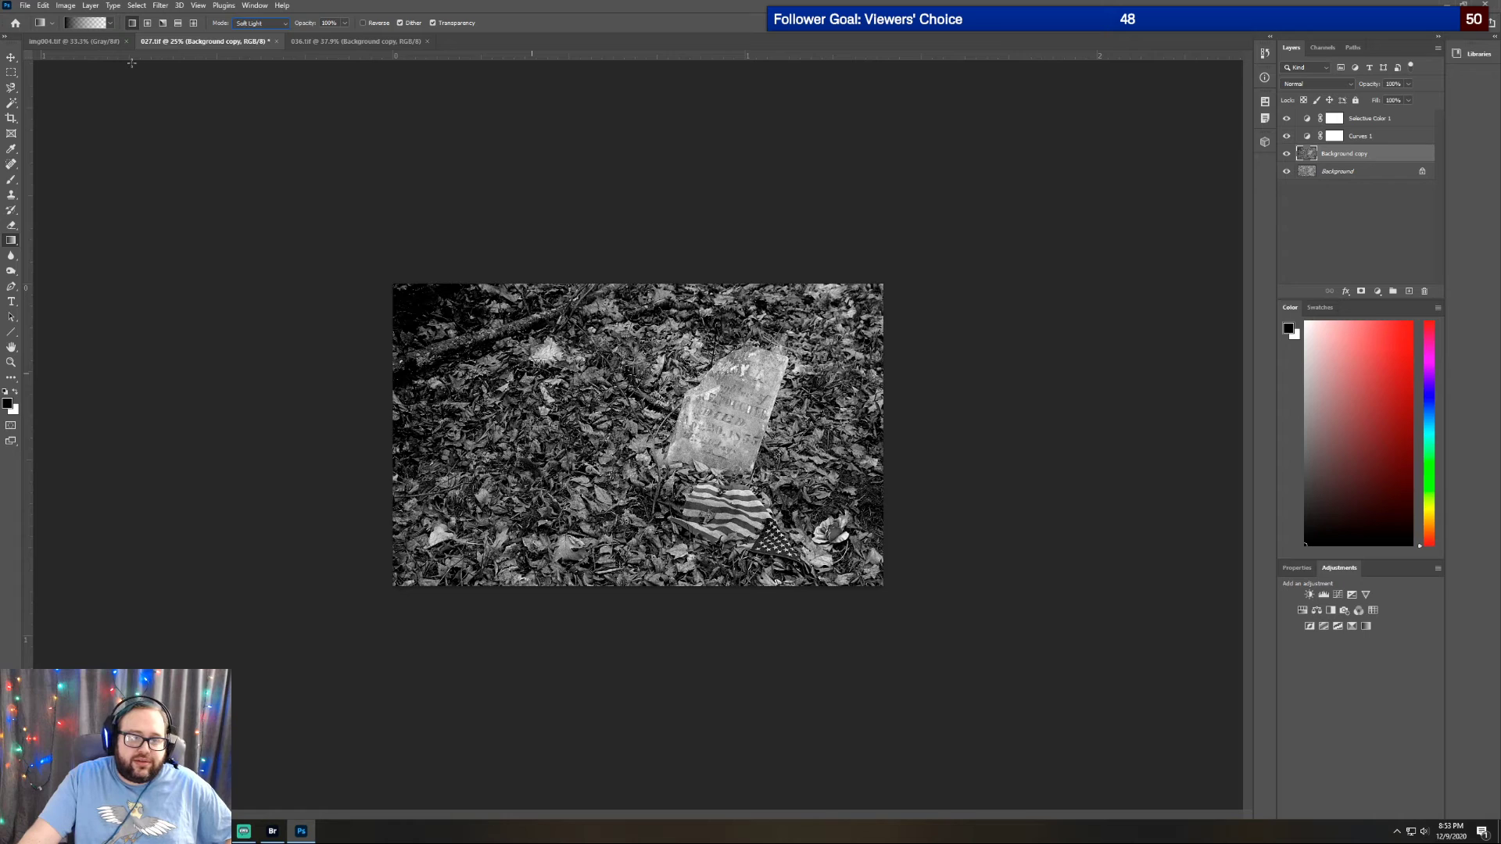
click(43, 5)
click(71, 17)
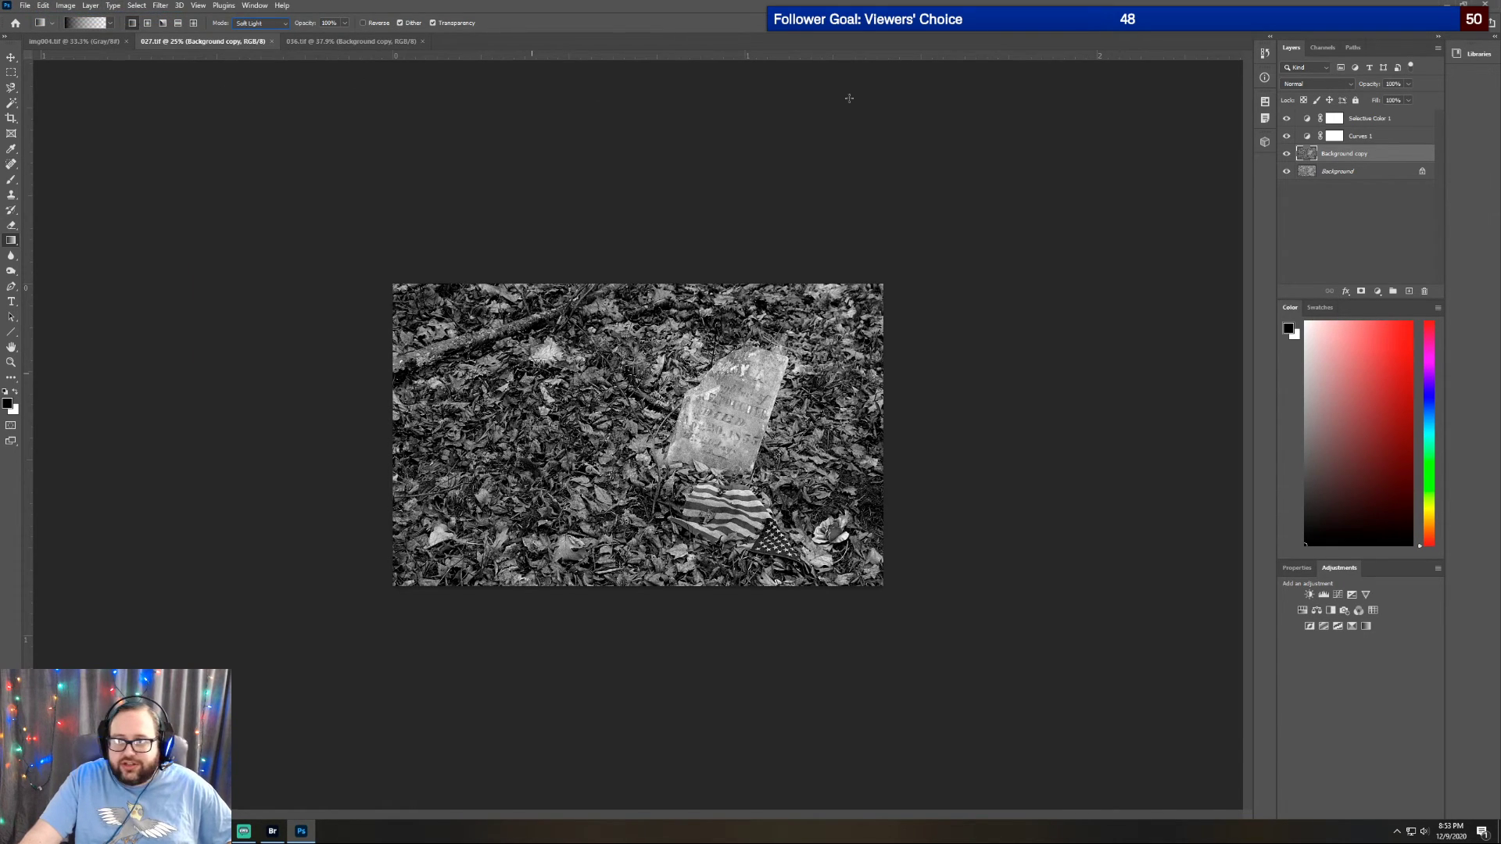
Add a Brightness/Contrast adjustment layer above Selective Color 1, try contrast 100, and reset the contrast to 0
click(1370, 119)
key(x)
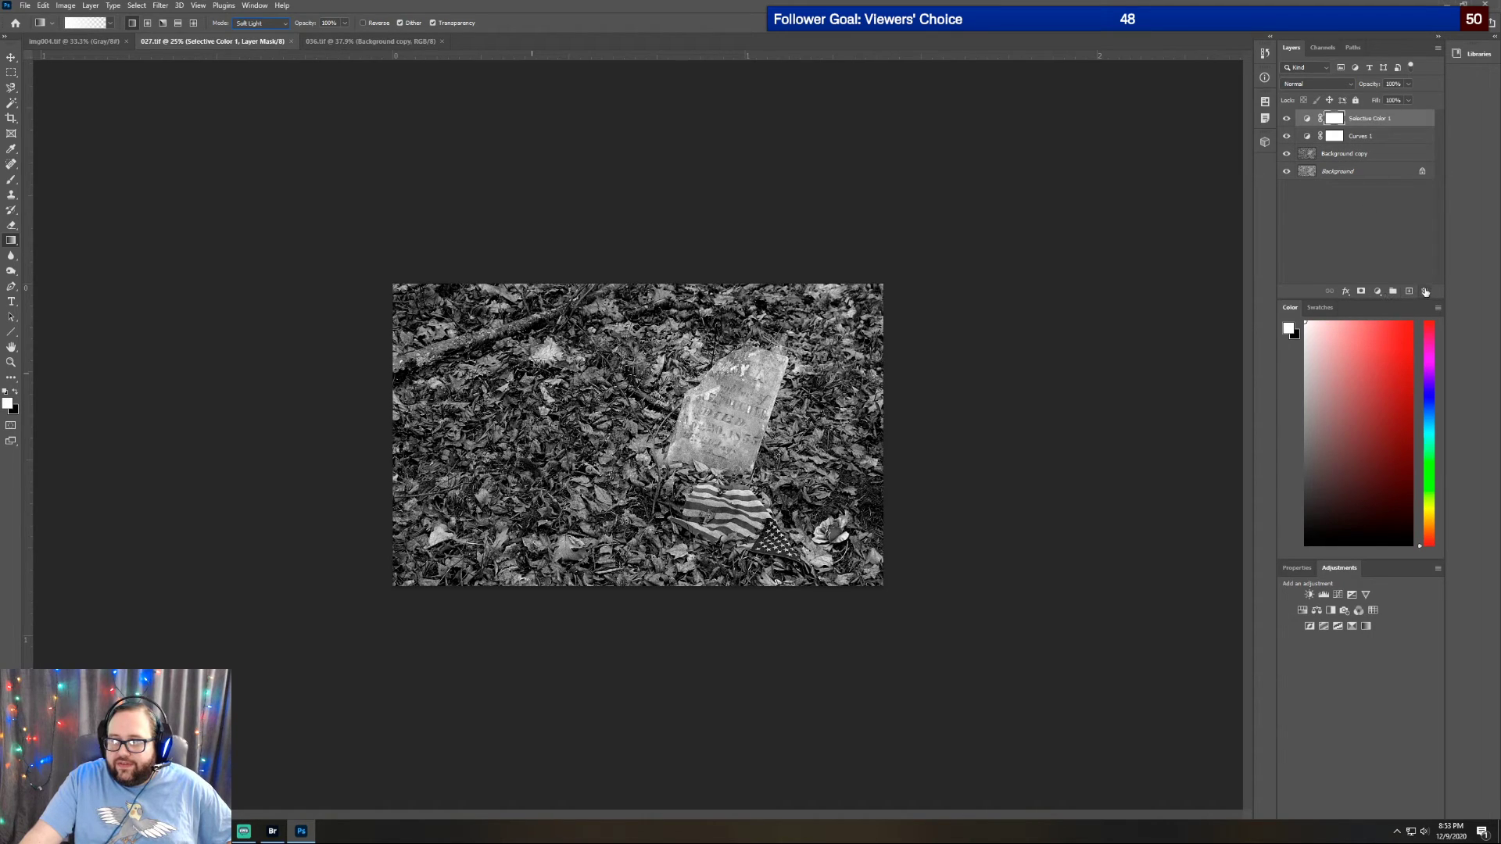
click(1312, 595)
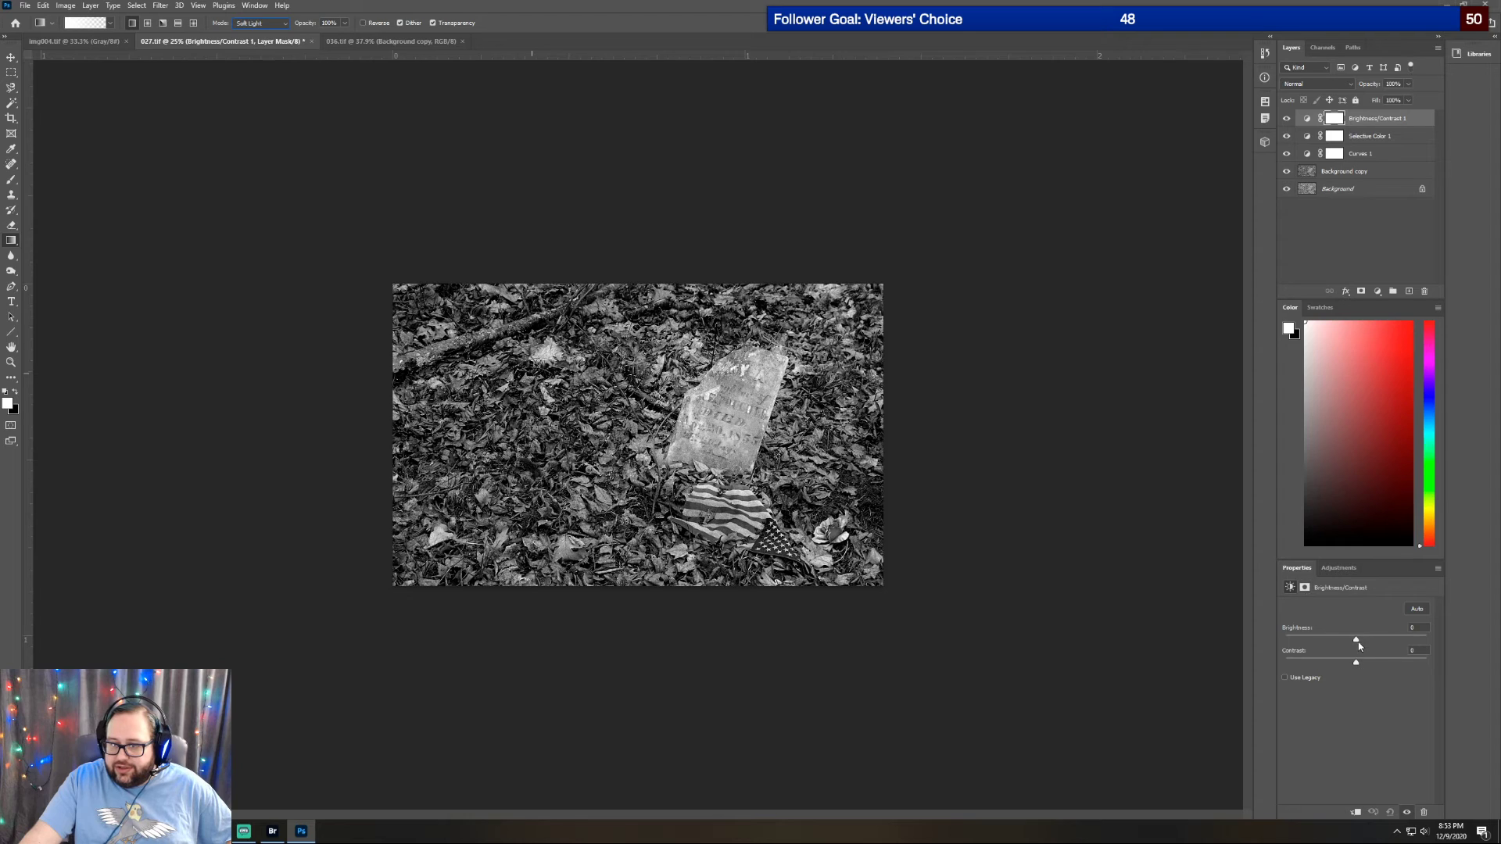
drag(1358, 643, 1476, 661)
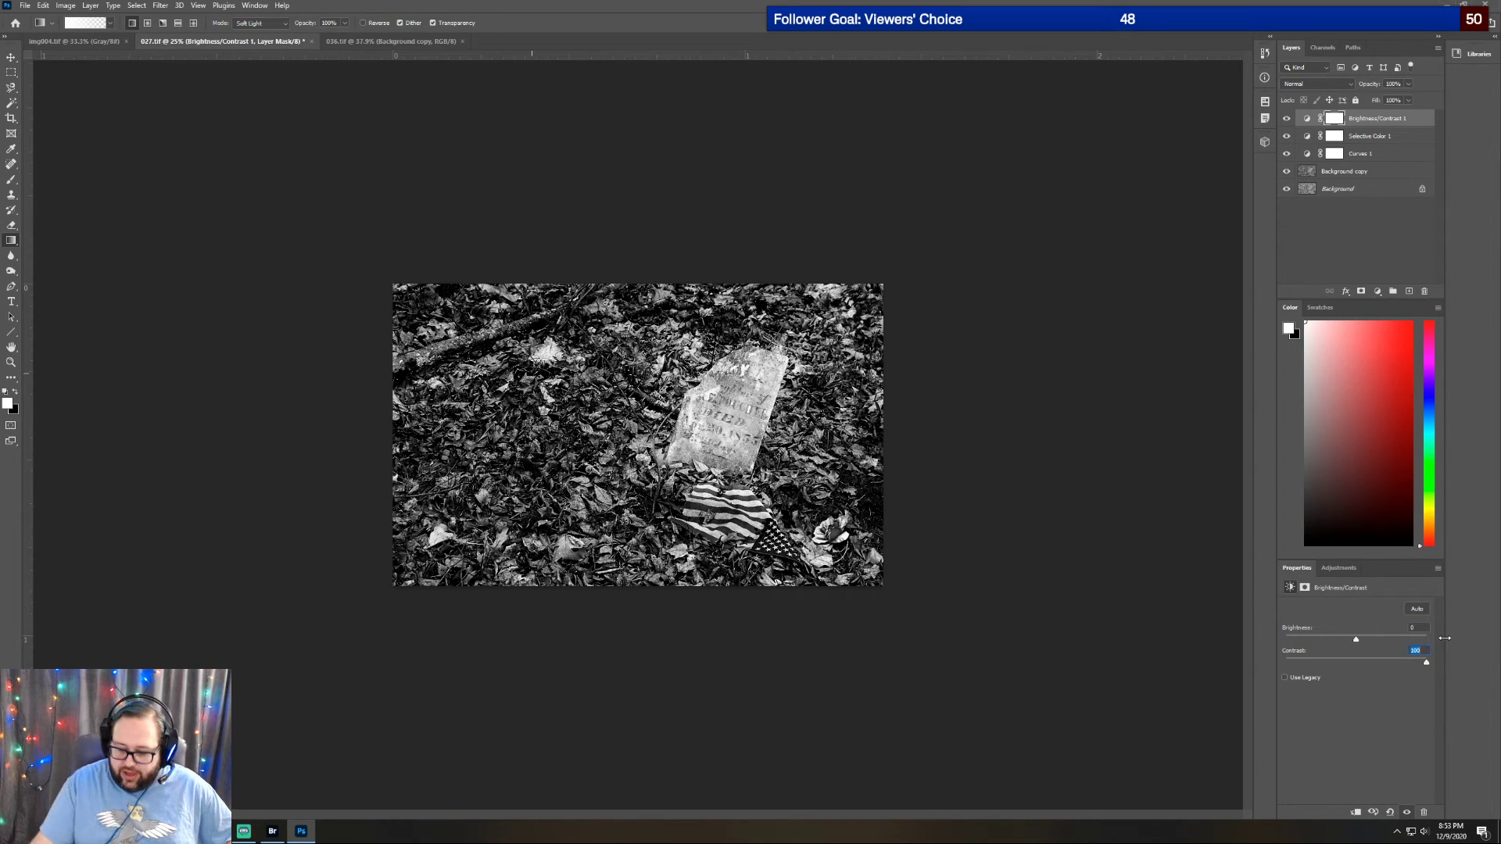
text(0)
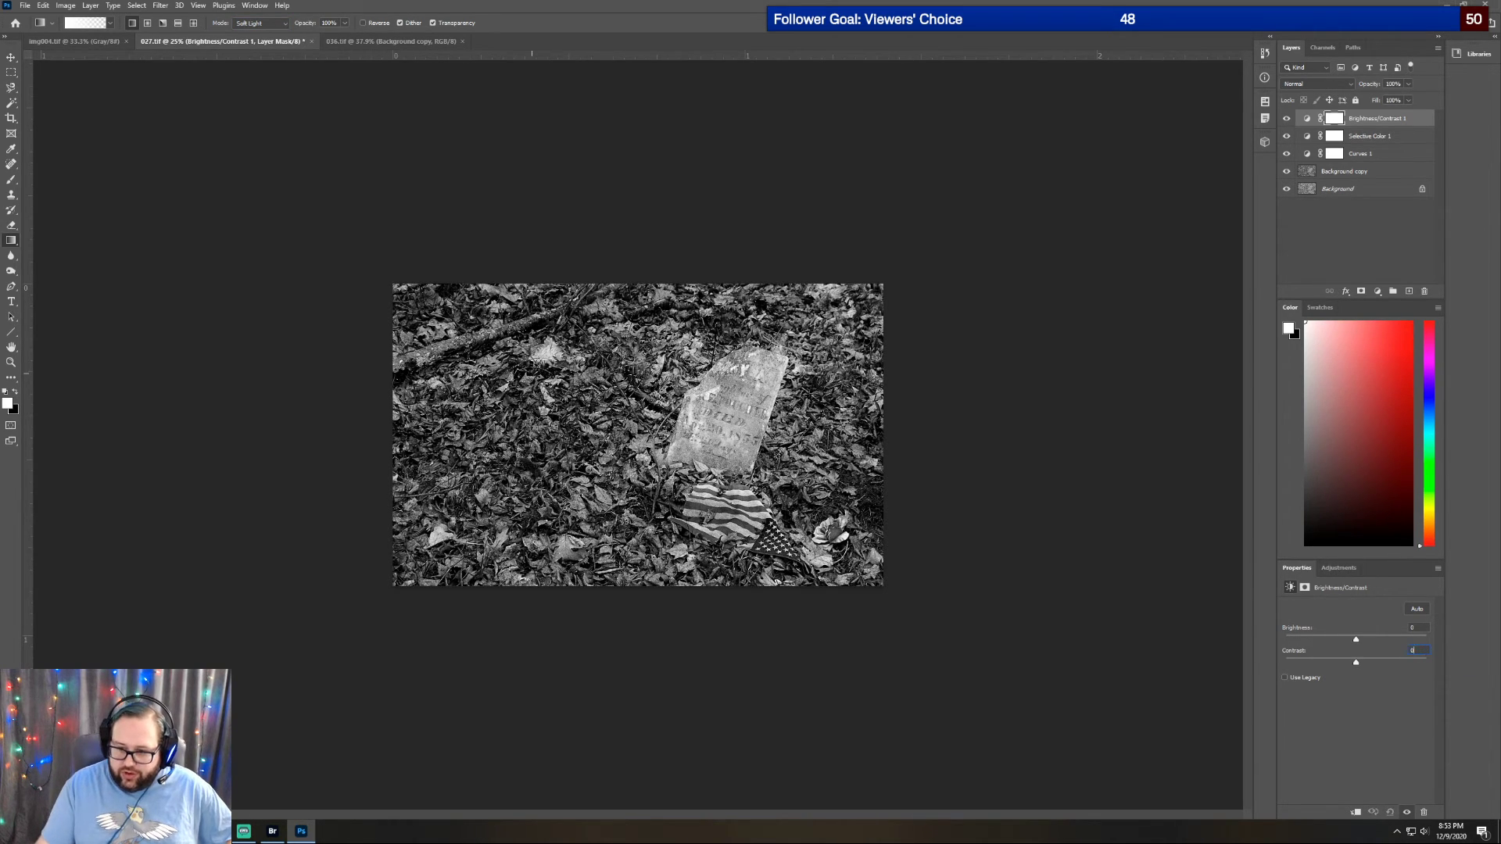
Close 027.tif without saving the latest changes and close 036.tif, leaving img004.tif open
click(311, 42)
click(757, 302)
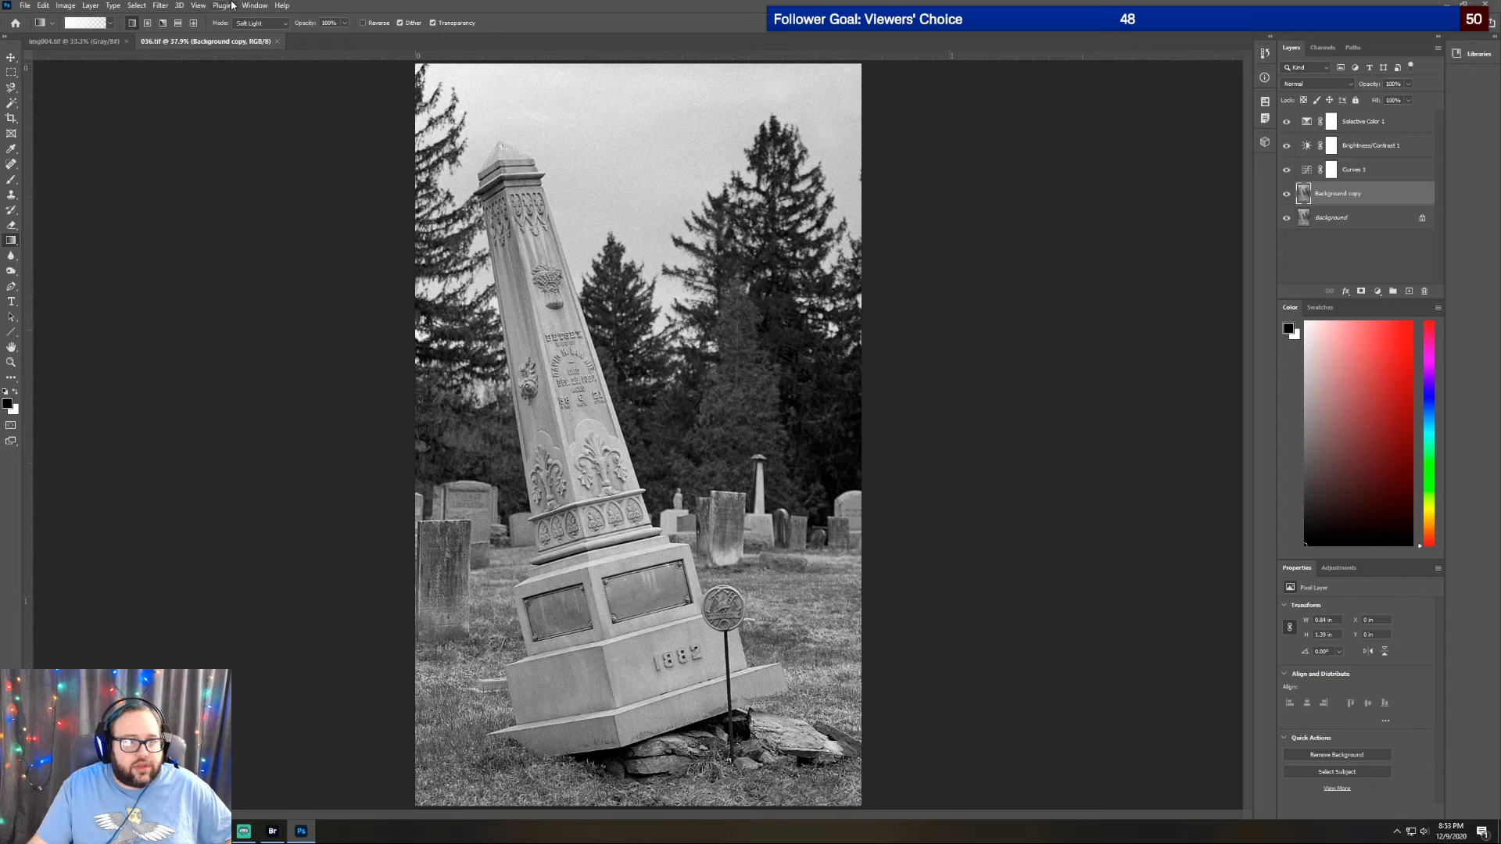
click(277, 42)
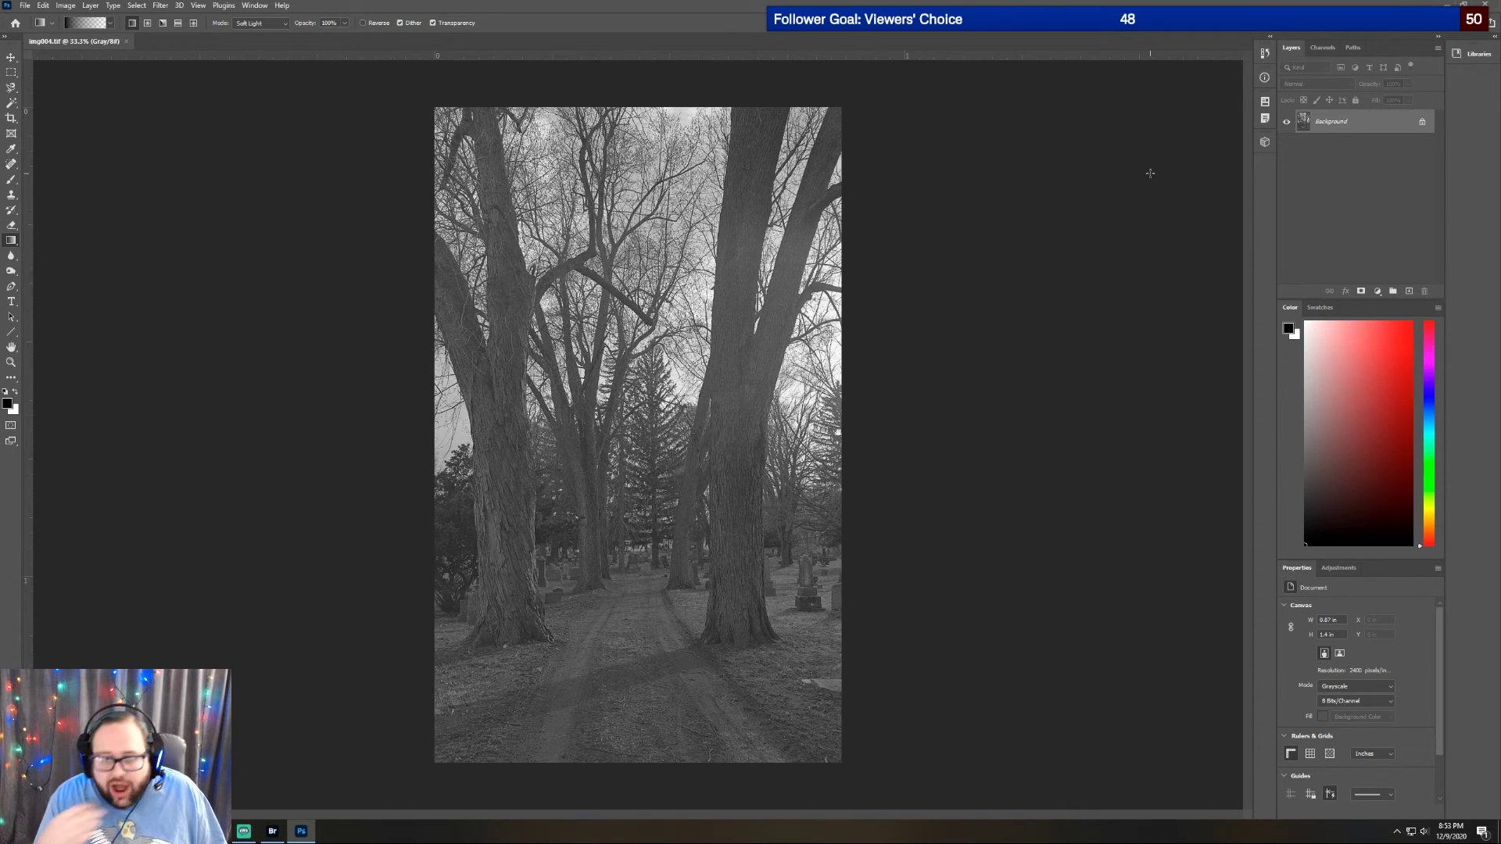
Convert the img004.tif photo from Grayscale to RGB Color mode
click(68, 7)
mouse_move(117, 18)
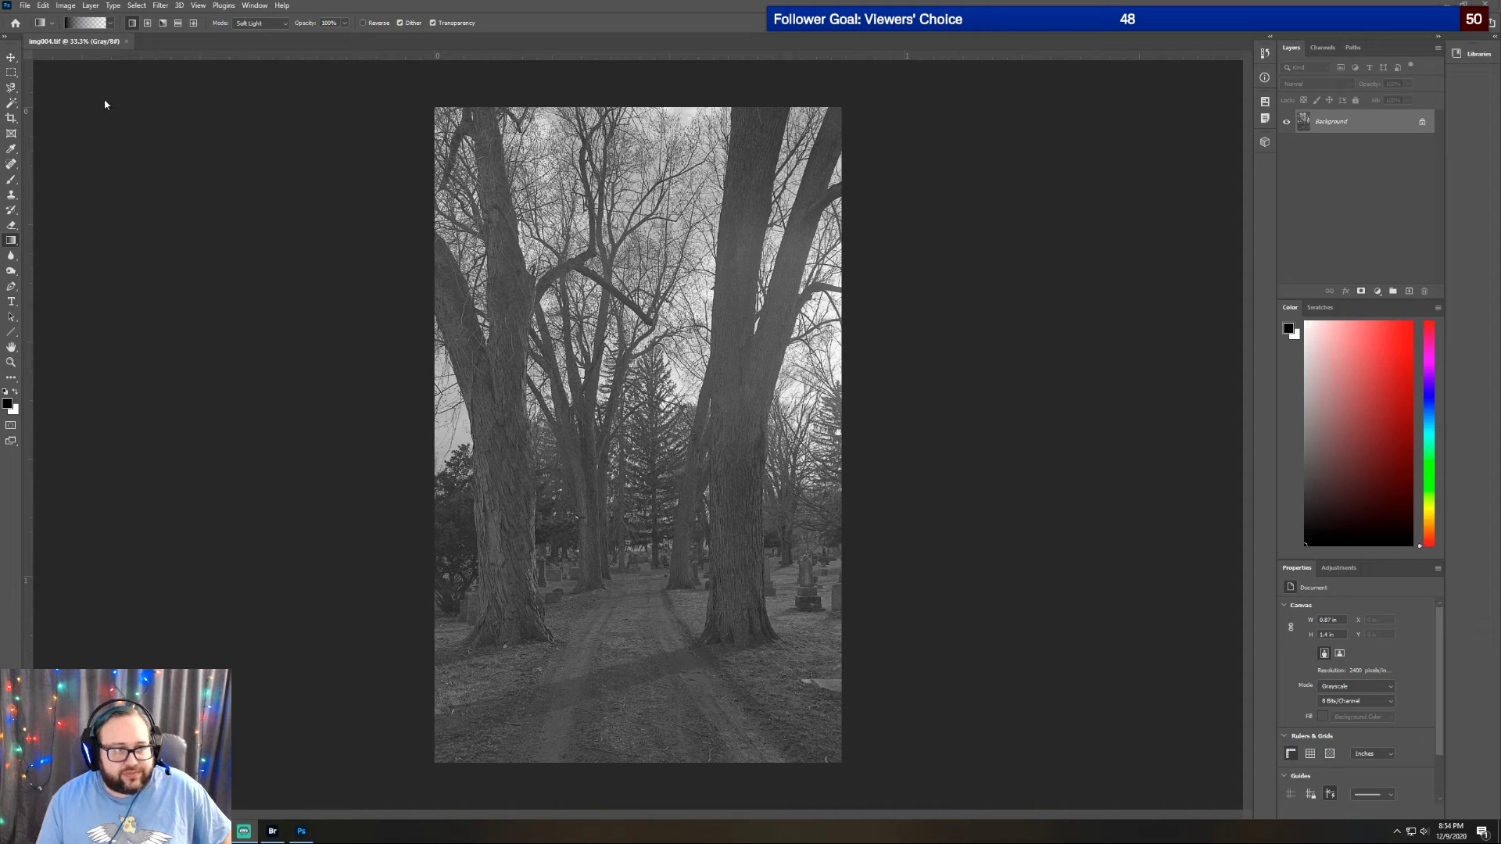
click(43, 5)
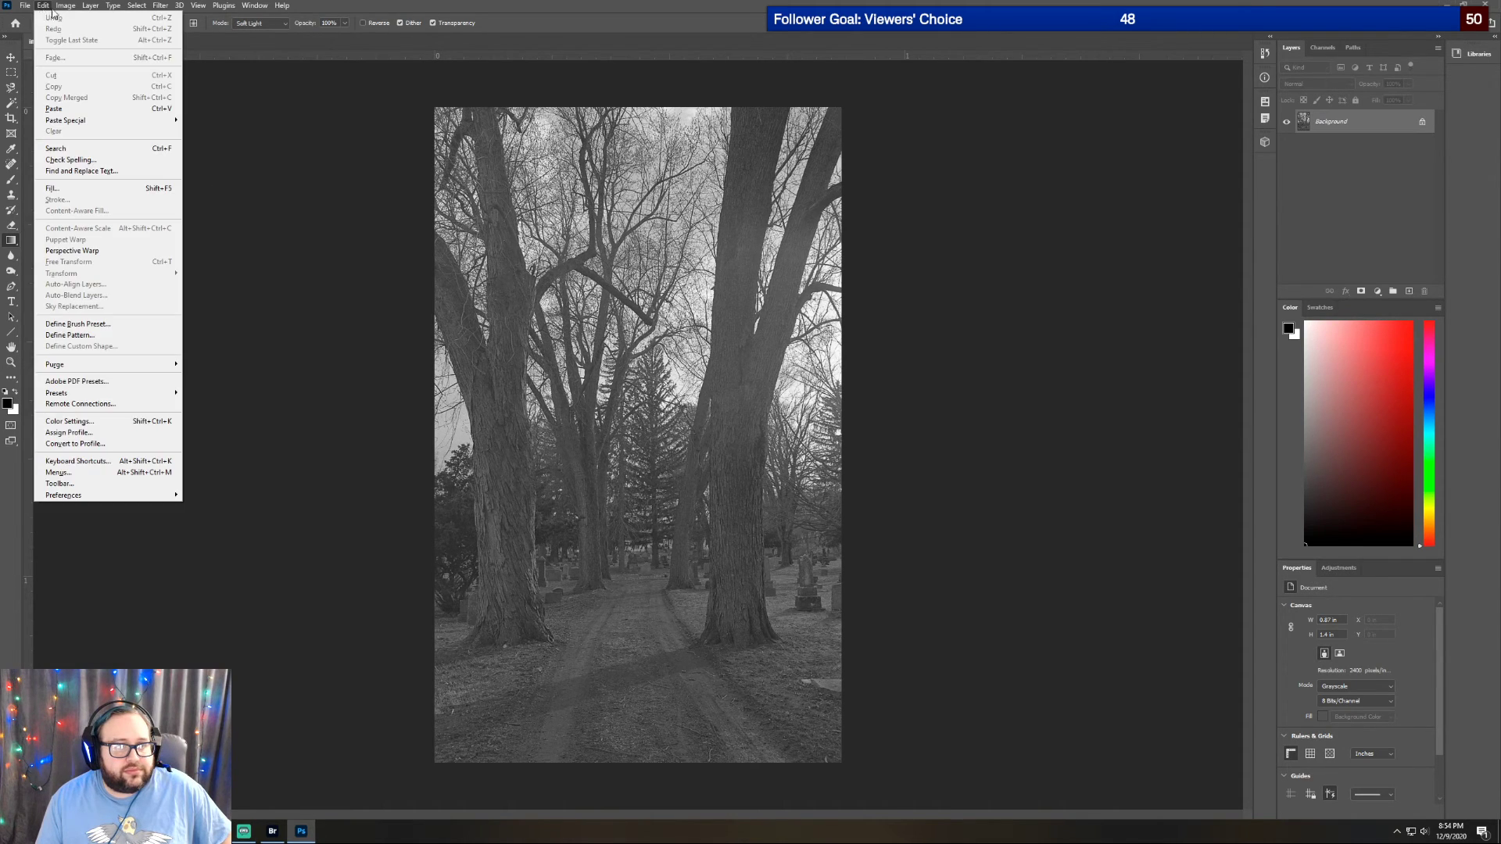
mouse_move(63, 6)
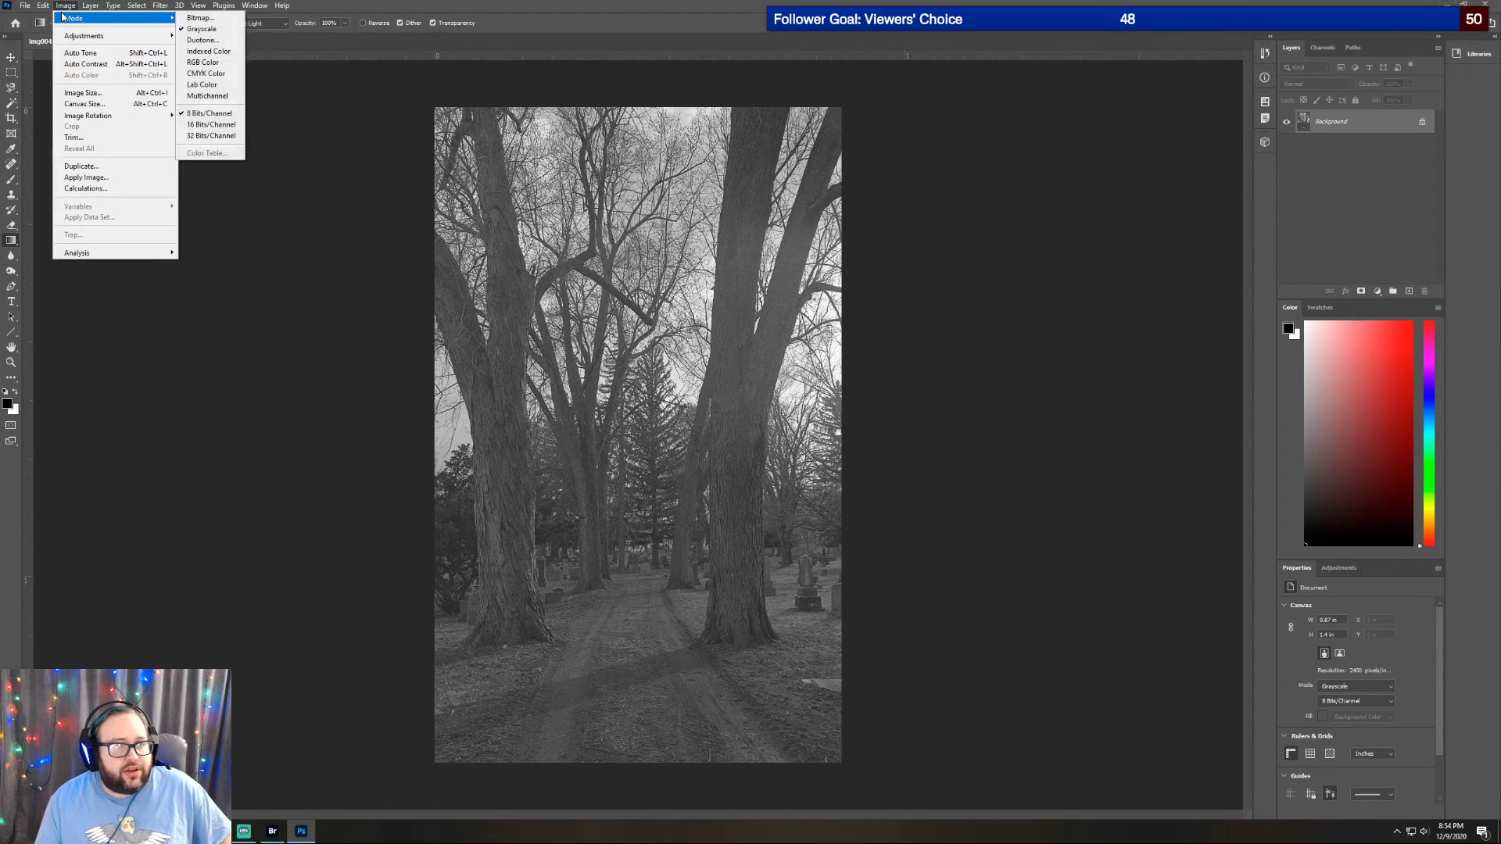
click(203, 62)
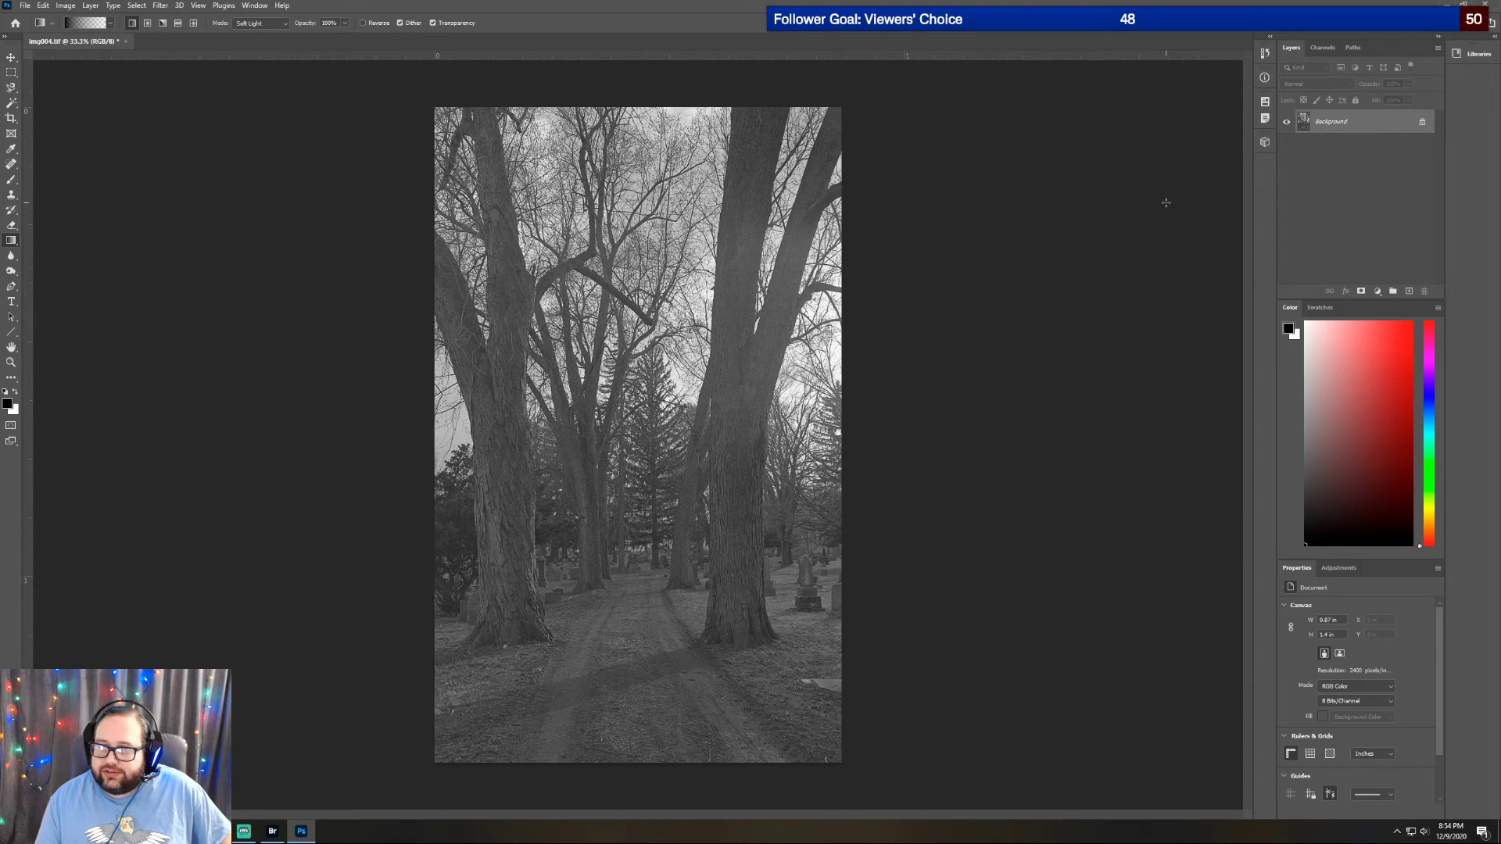
Duplicate the Background layer as Background copy
right_click(1369, 127)
click(1391, 147)
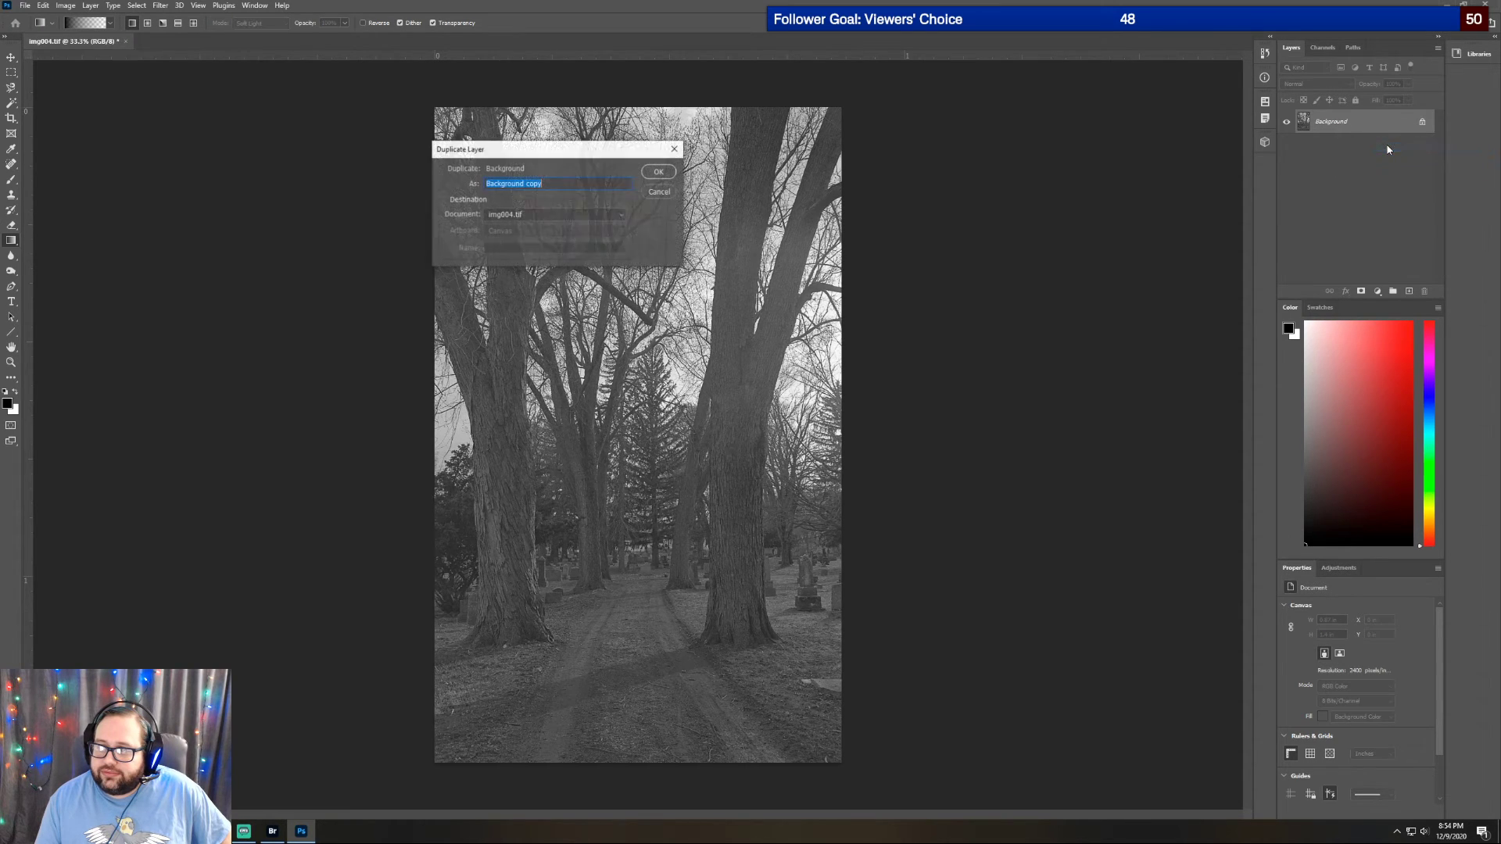
click(659, 178)
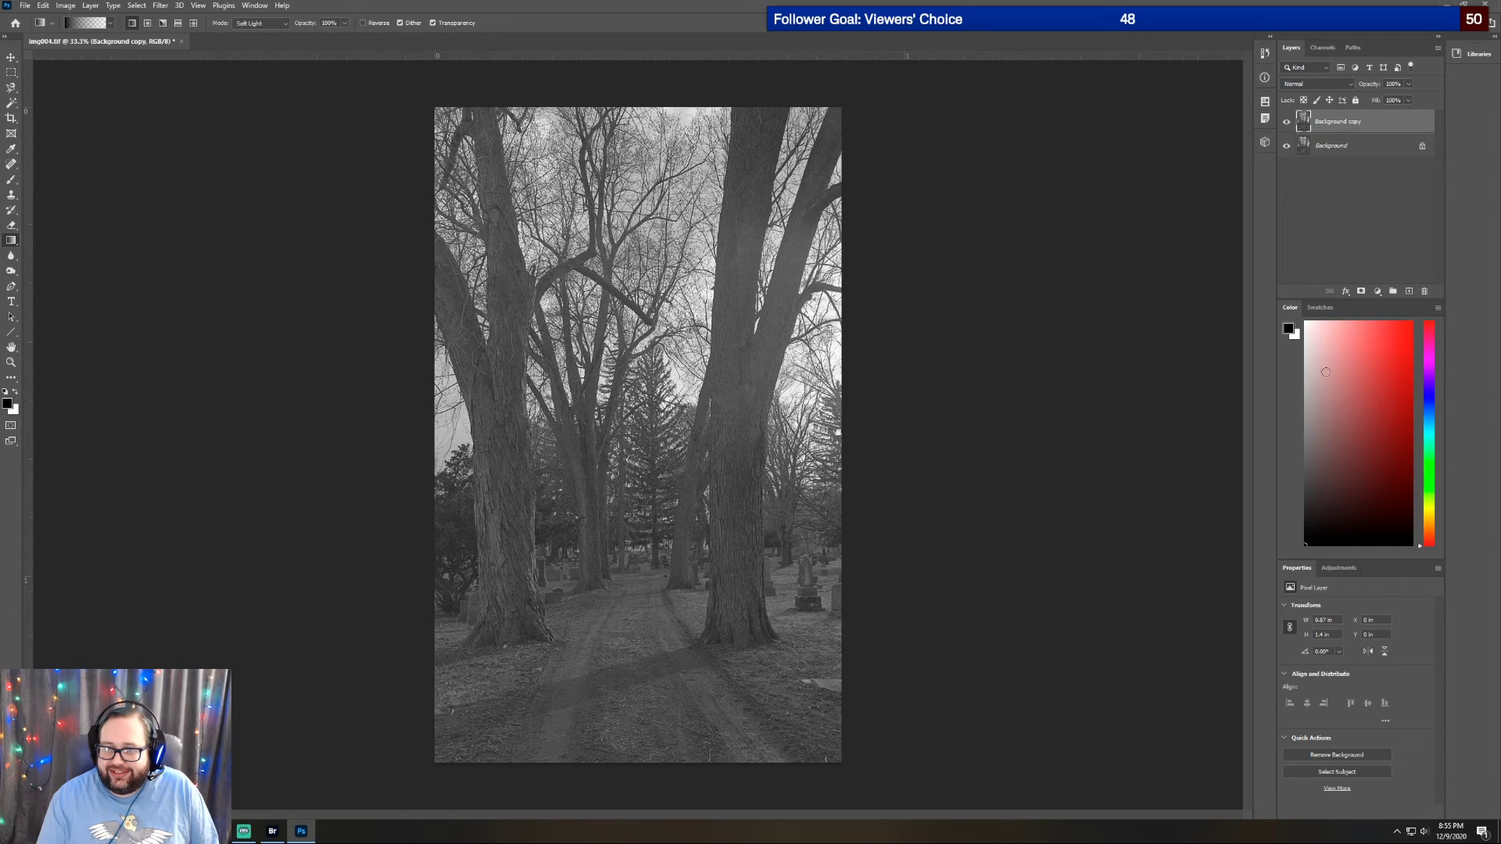
Add a Curves adjustment layer, set its black point input to 44, and try a lower white point before restoring it to 255
click(1339, 568)
click(1336, 595)
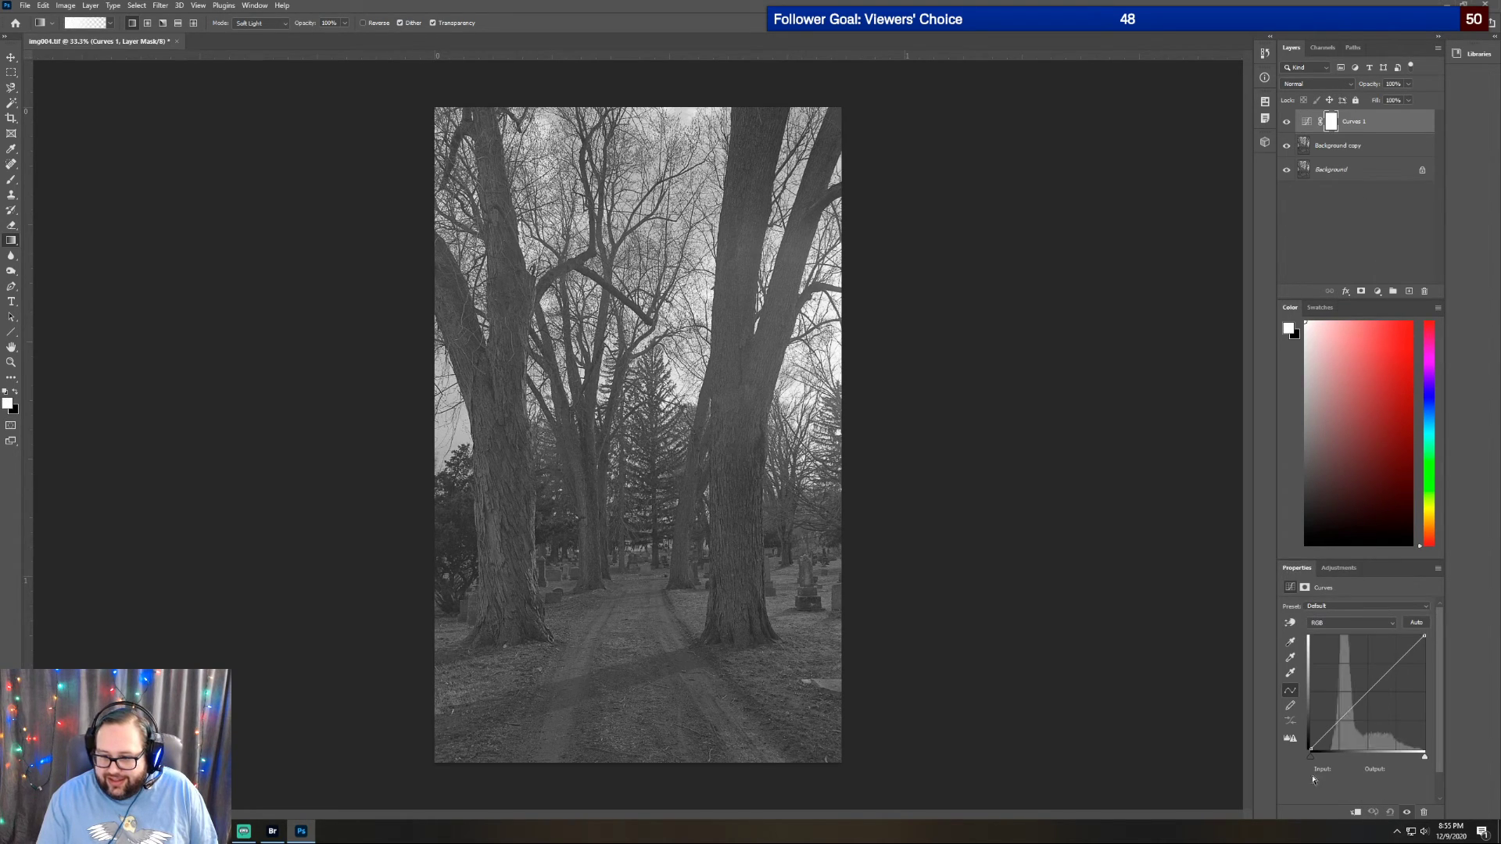
drag(1312, 757, 1333, 758)
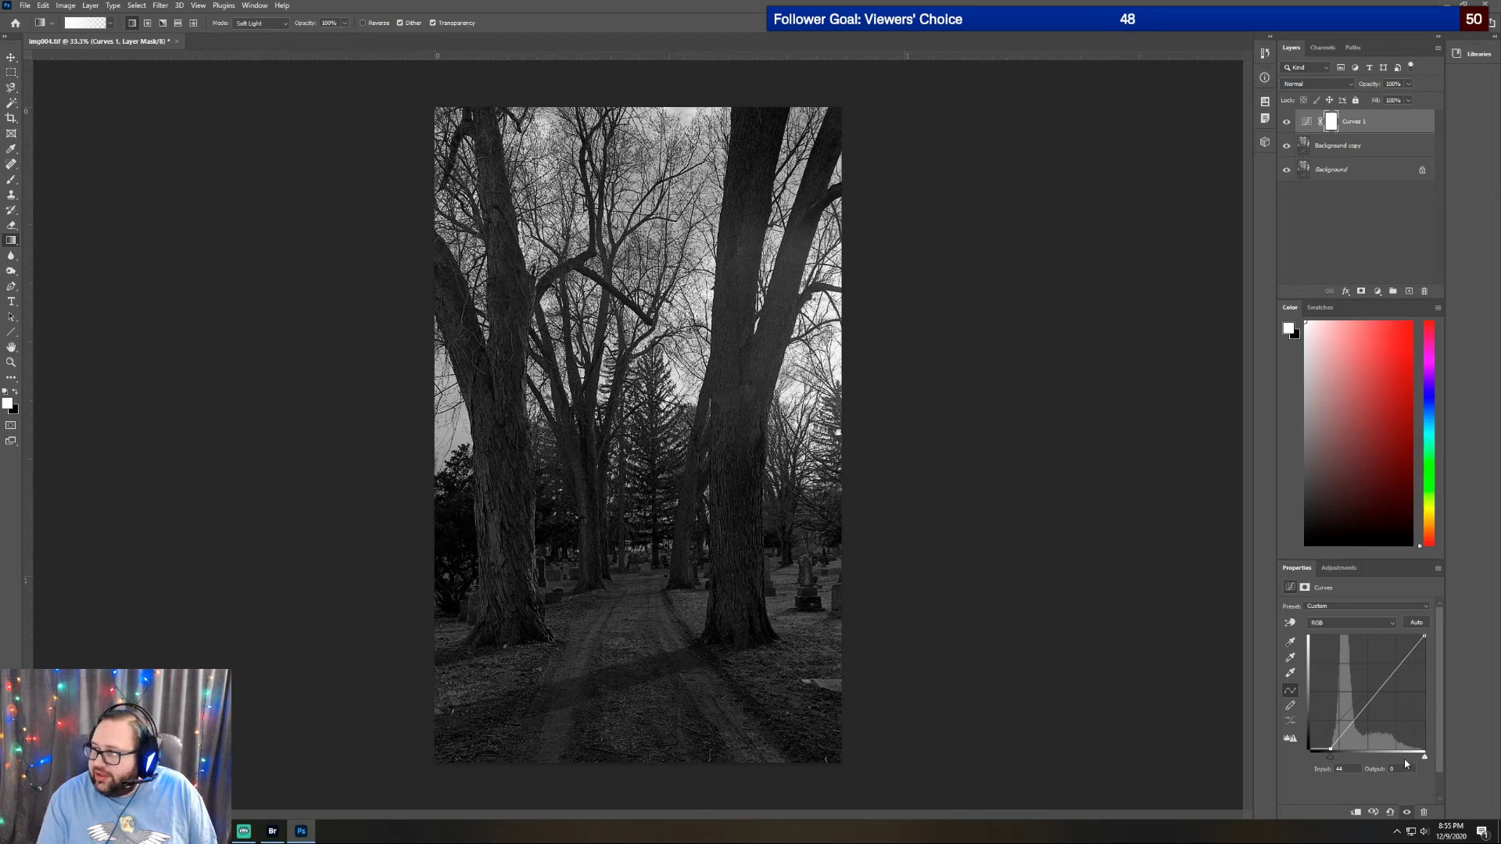
drag(1423, 757, 1405, 757)
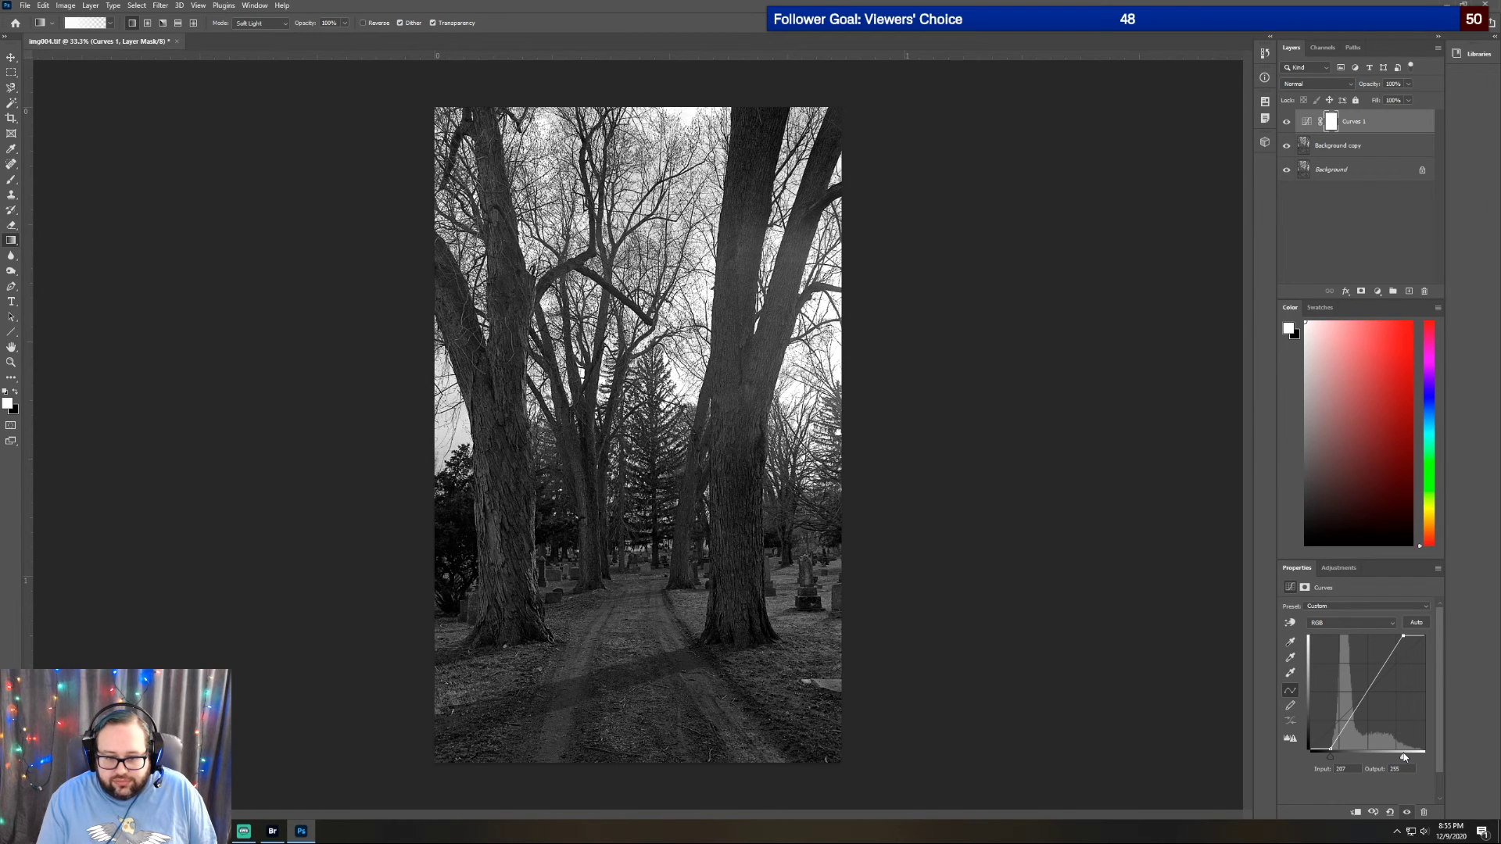
drag(1405, 757, 1431, 752)
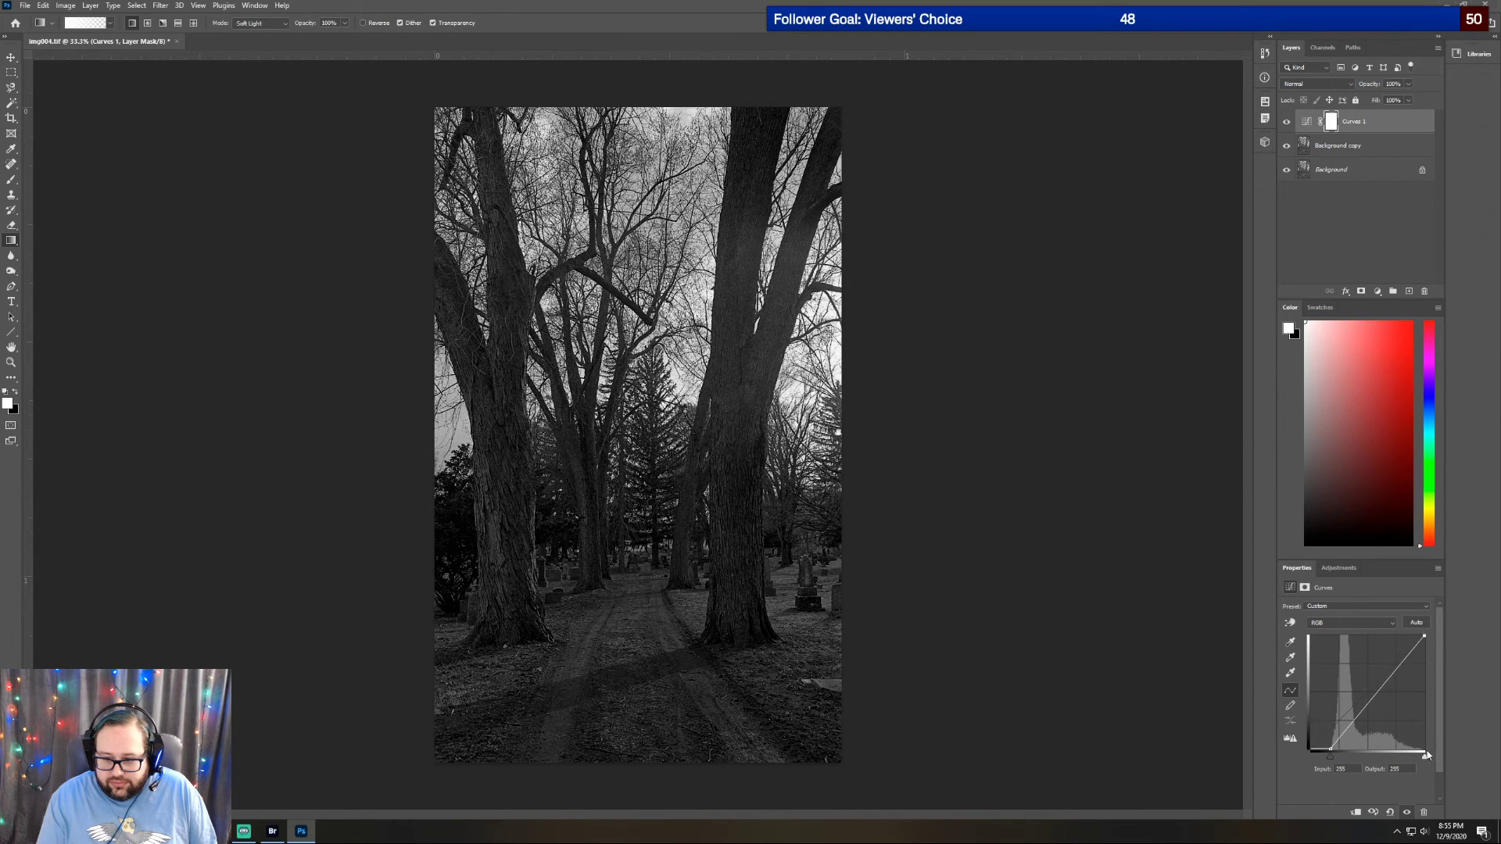
Brighten the midtones by adding a curve point and moving it to input 134, output 162
drag(1380, 683, 1379, 675)
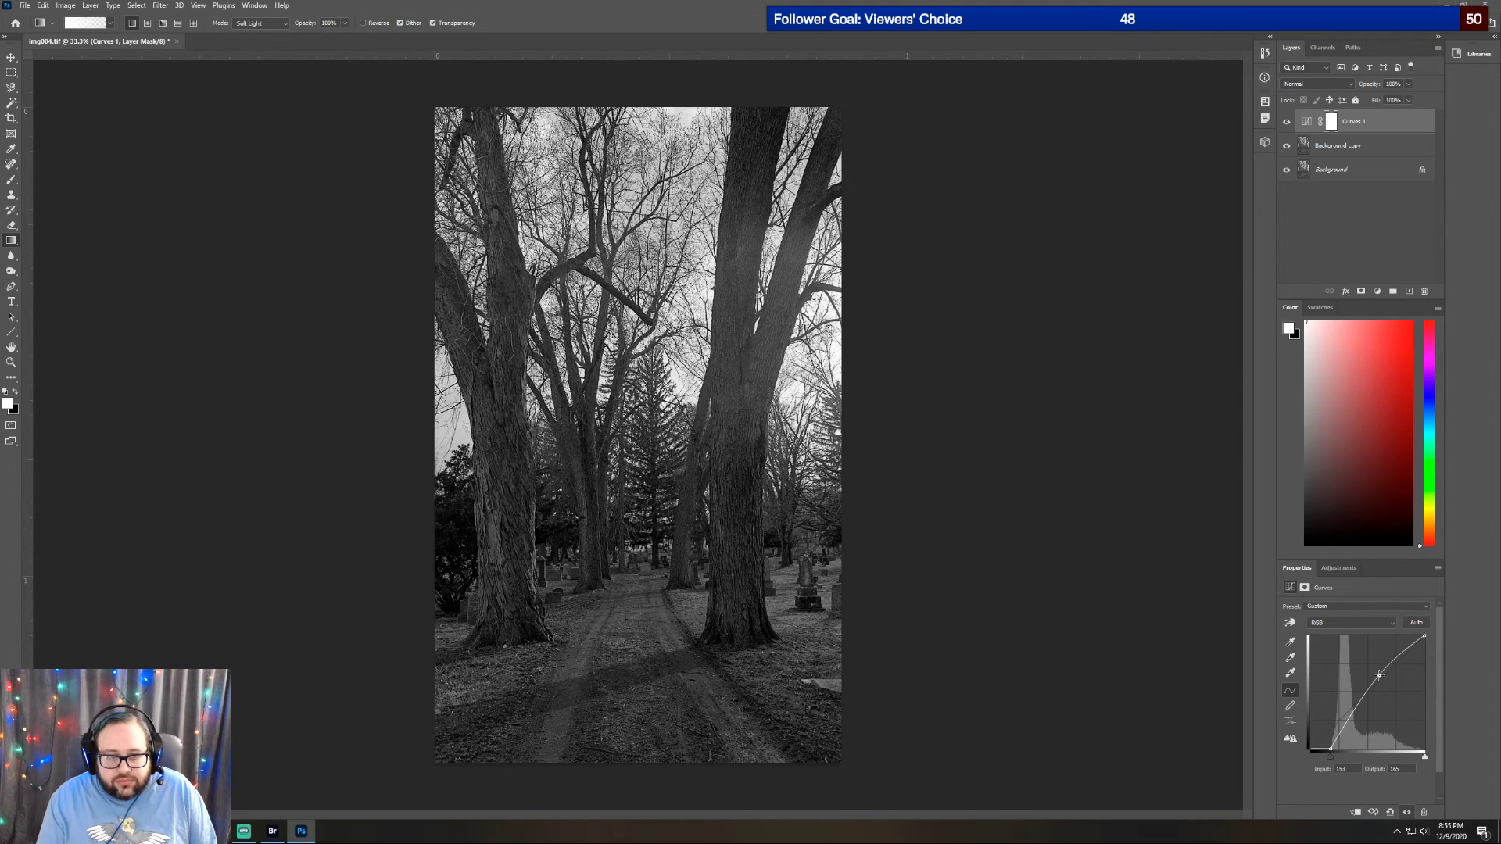
drag(1378, 676, 1373, 678)
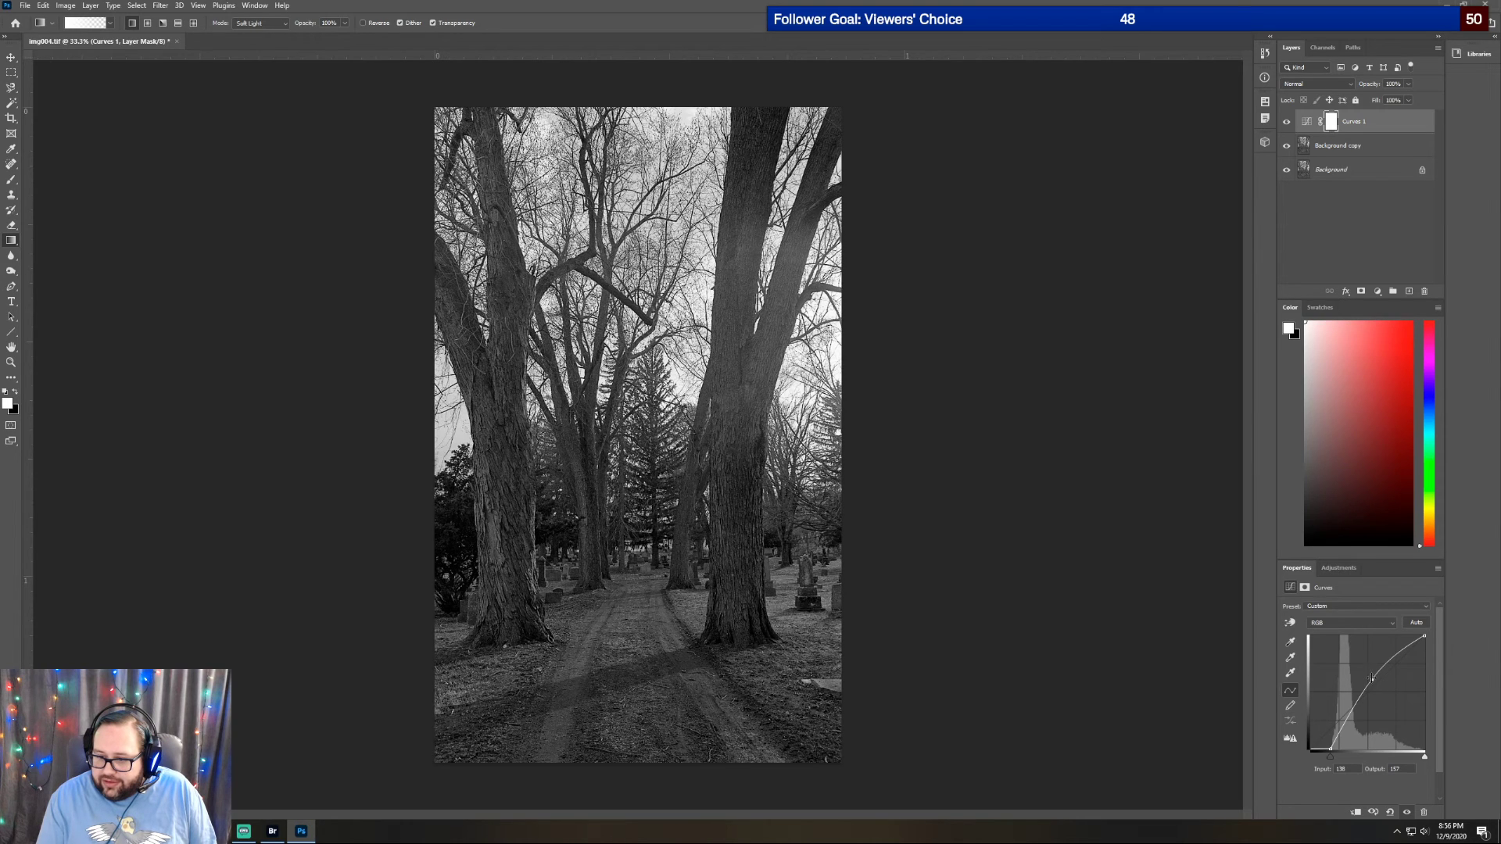
drag(1371, 679, 1370, 677)
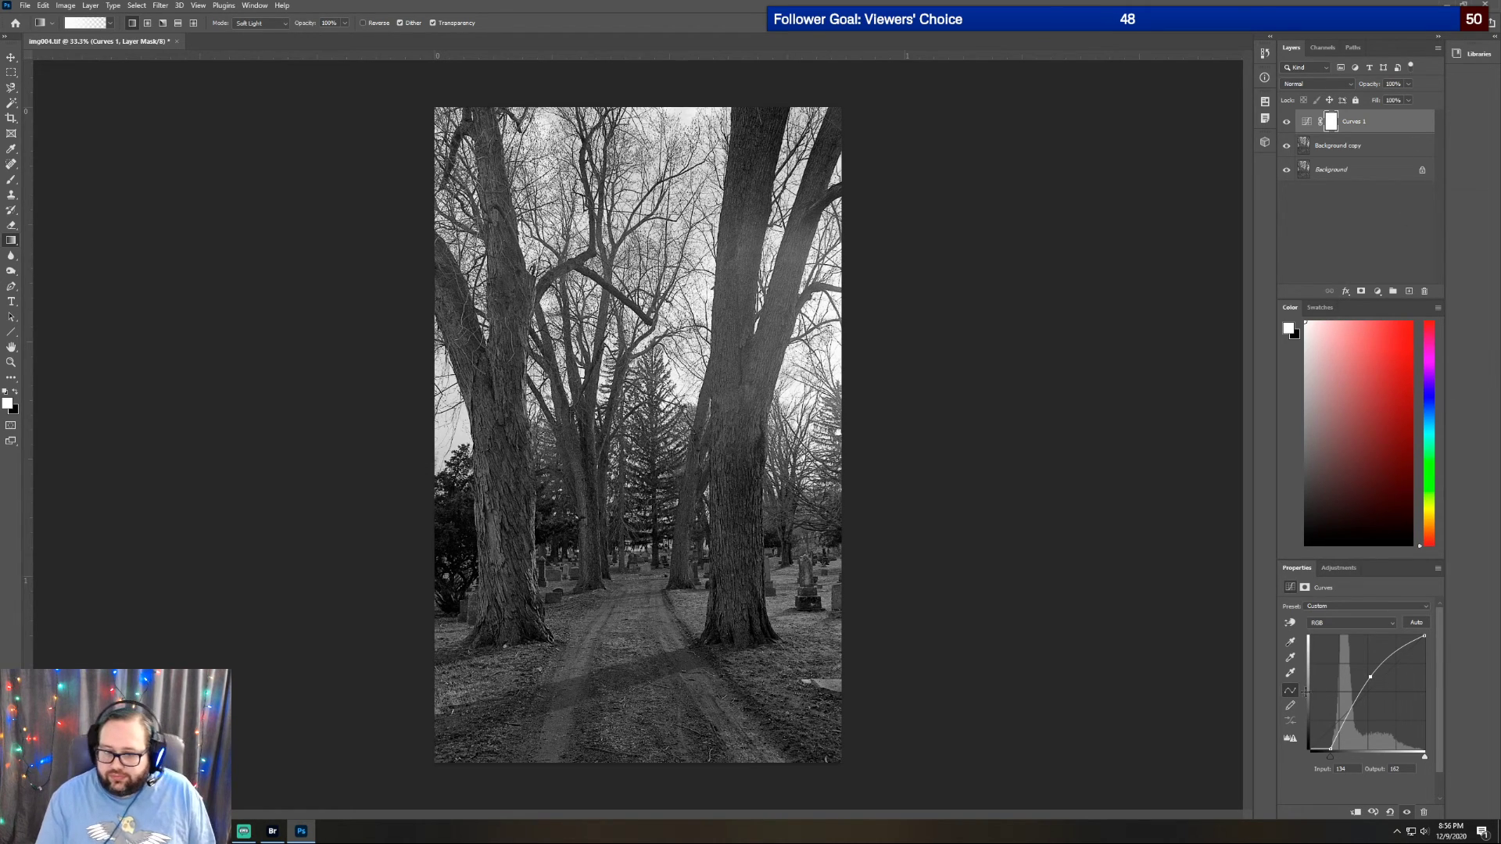
Add a Selective Color adjustment layer and slightly increase the Black amount in the Blacks range
click(1349, 571)
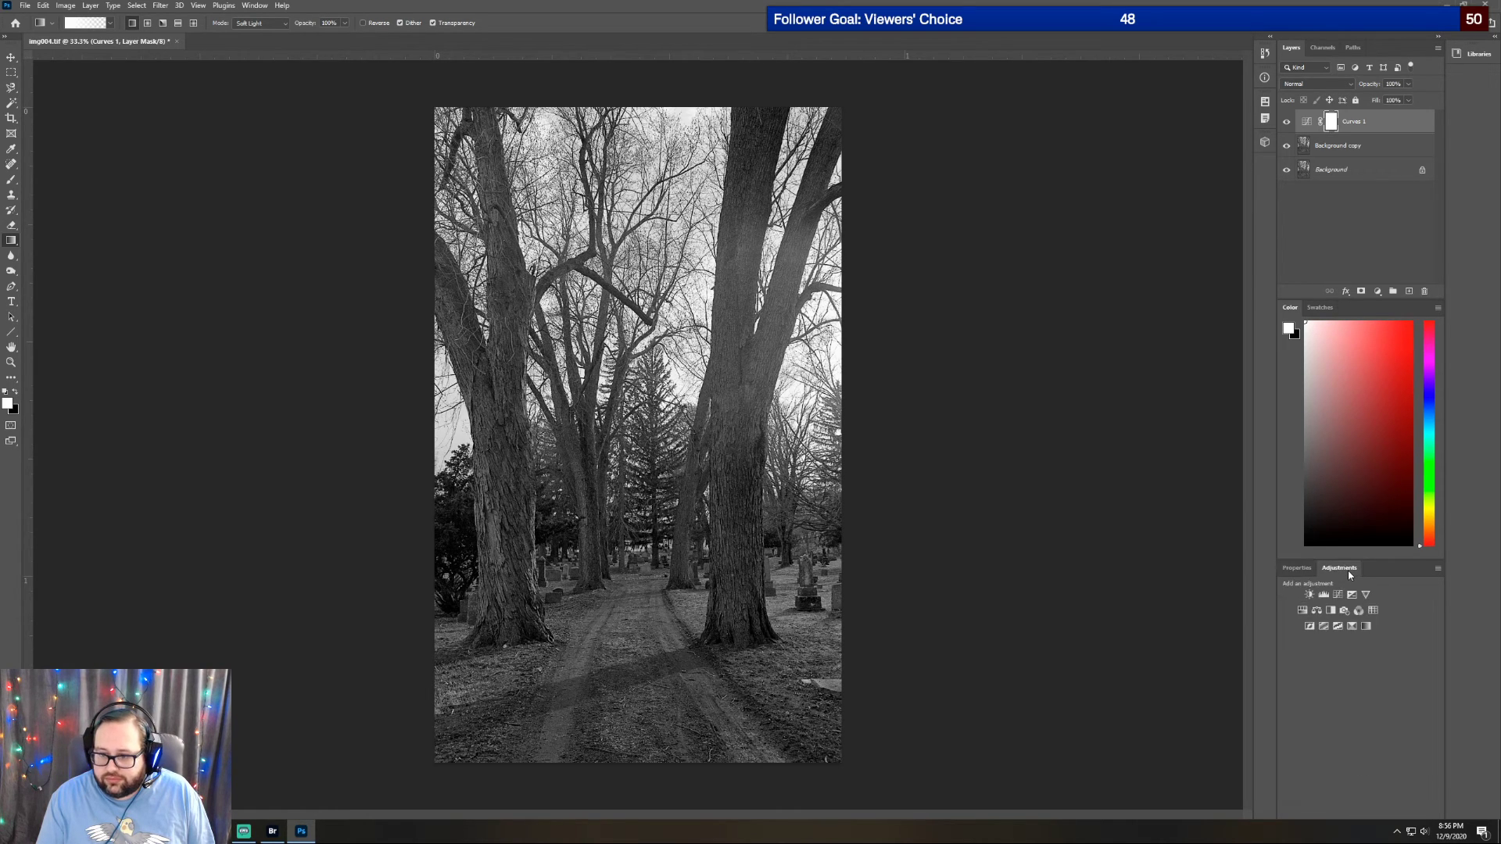
click(1353, 627)
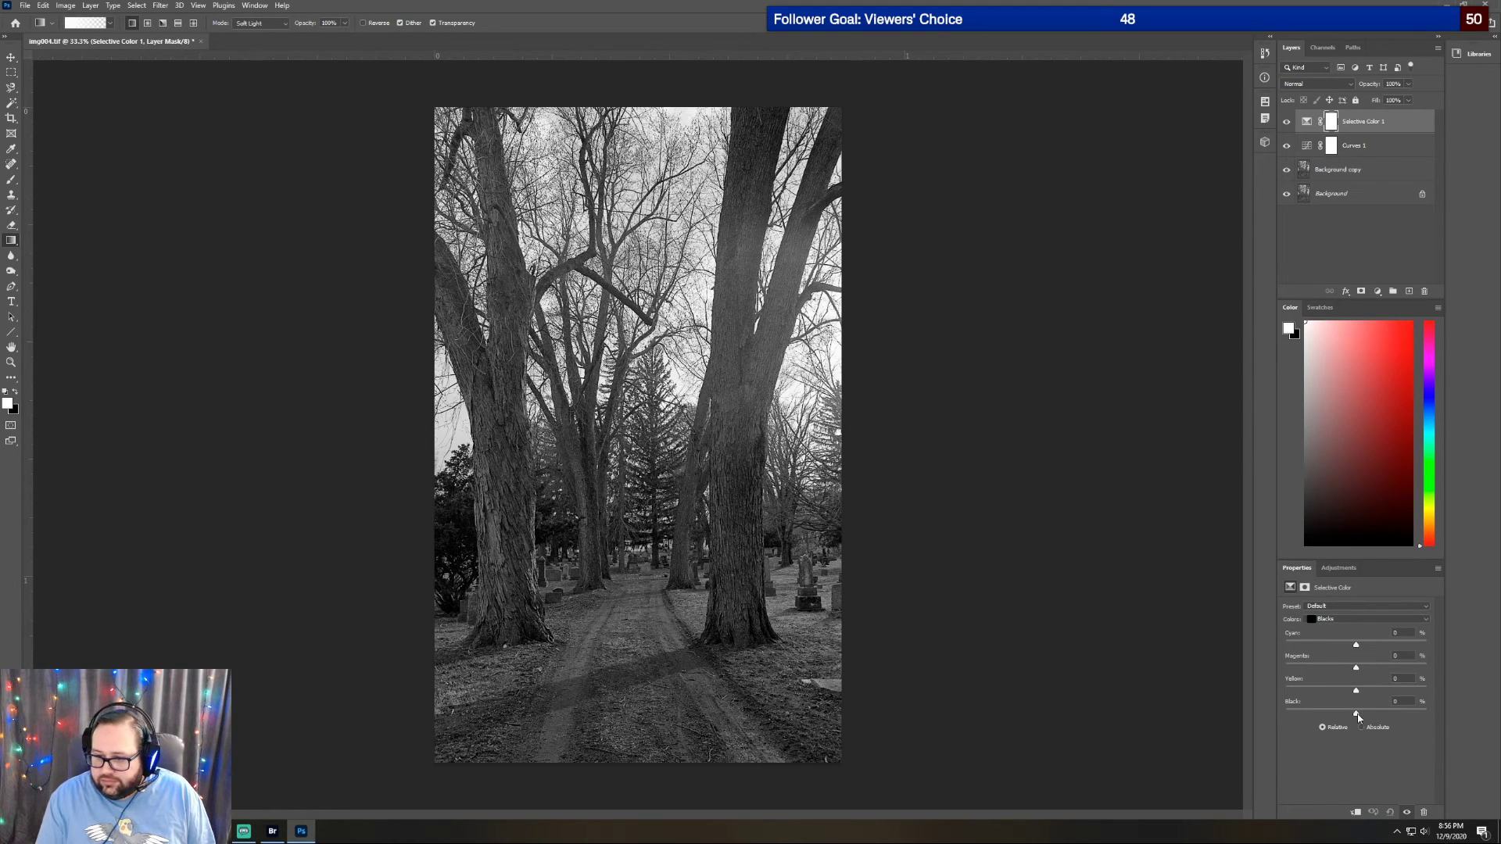
drag(1357, 716, 1359, 716)
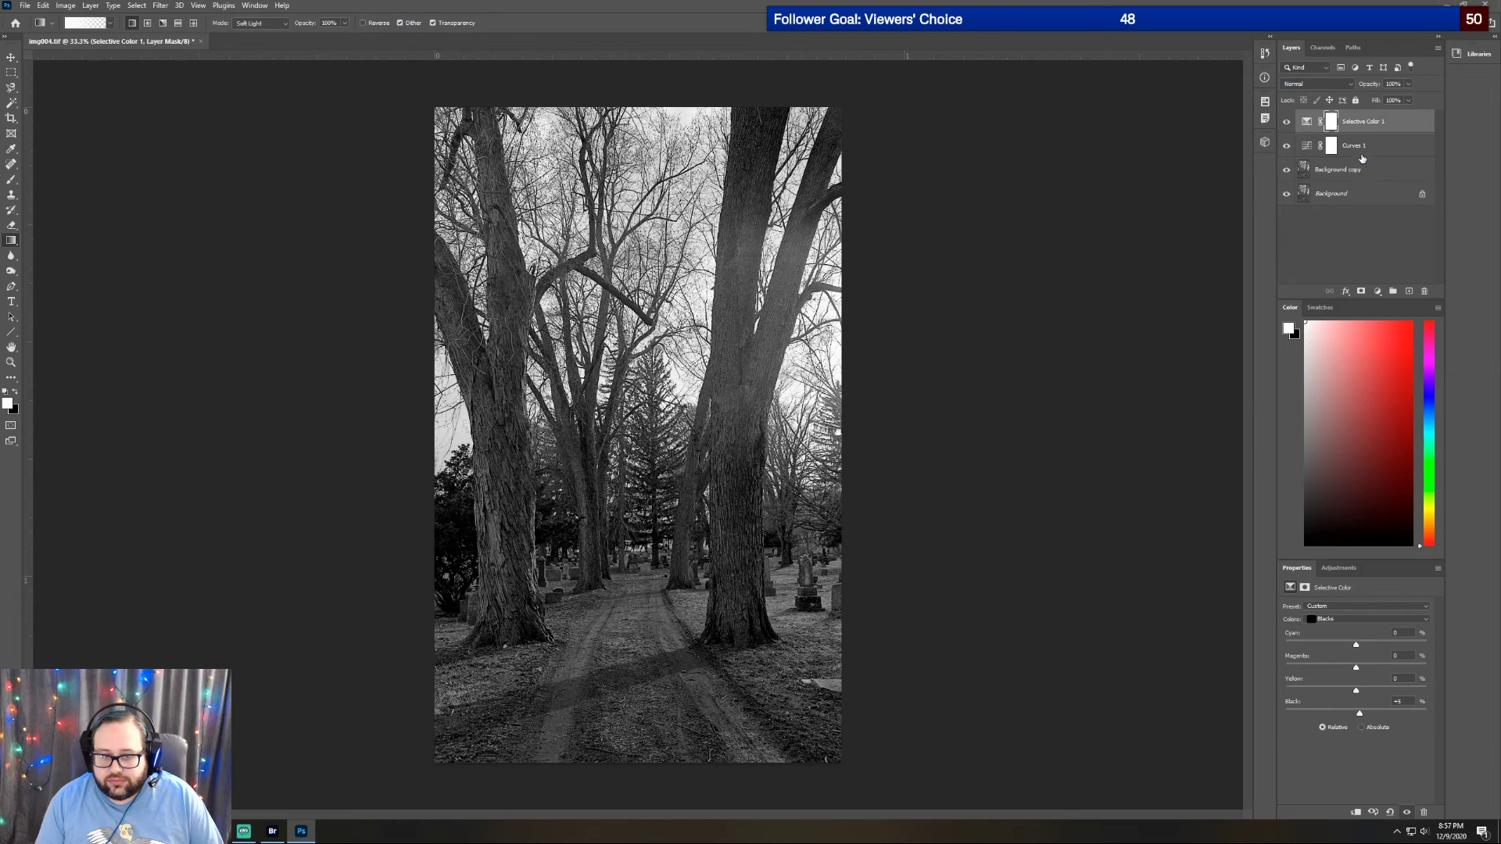
Add a Brightness/Contrast adjustment layer with contrast 10 and slightly raised brightness, and compare the photo with and without it
click(1327, 568)
click(1294, 594)
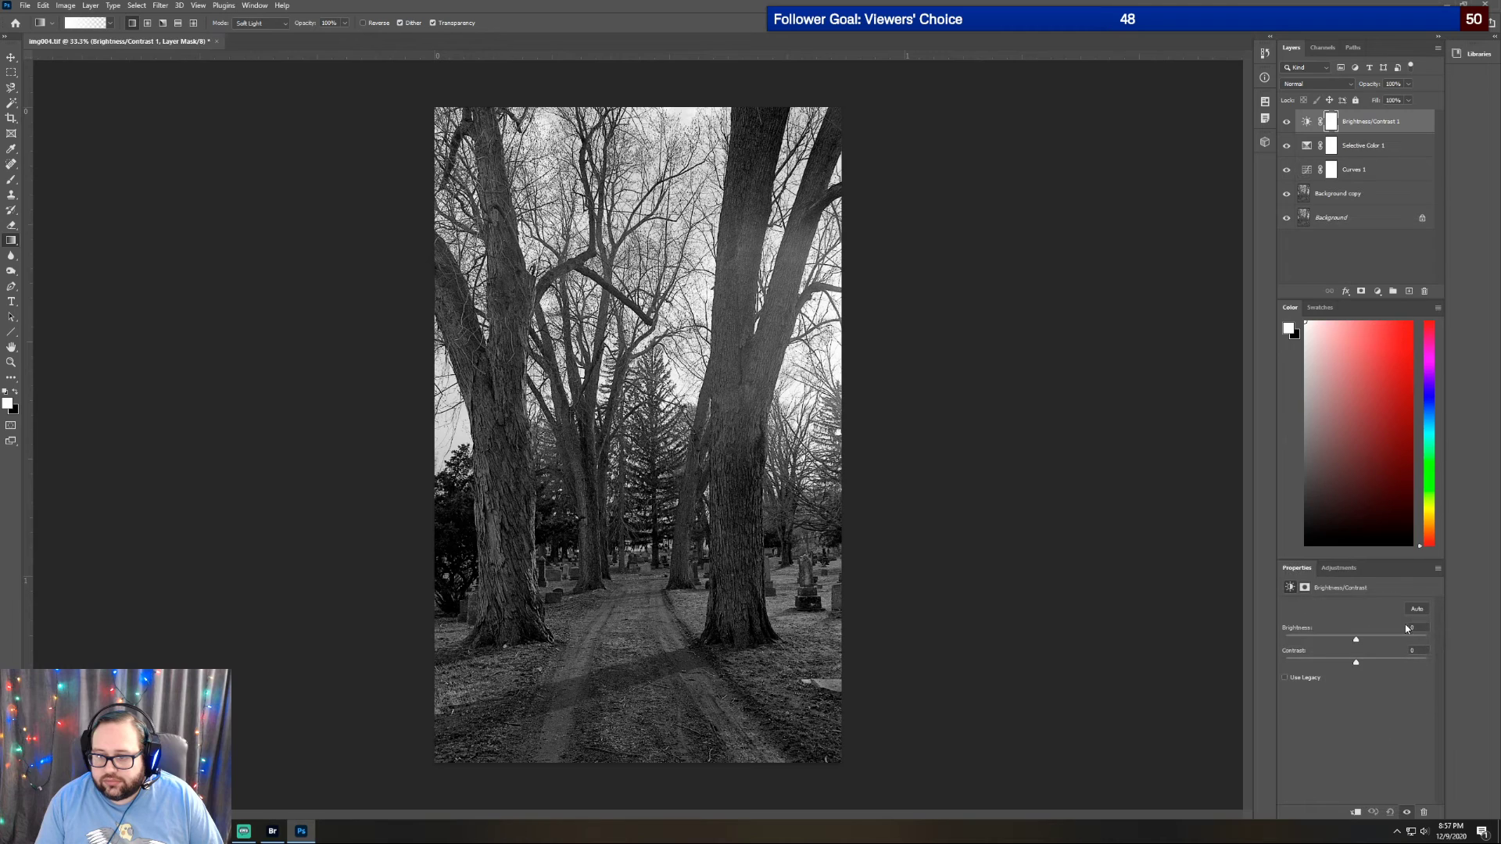
click(1358, 664)
drag(1374, 662, 1364, 659)
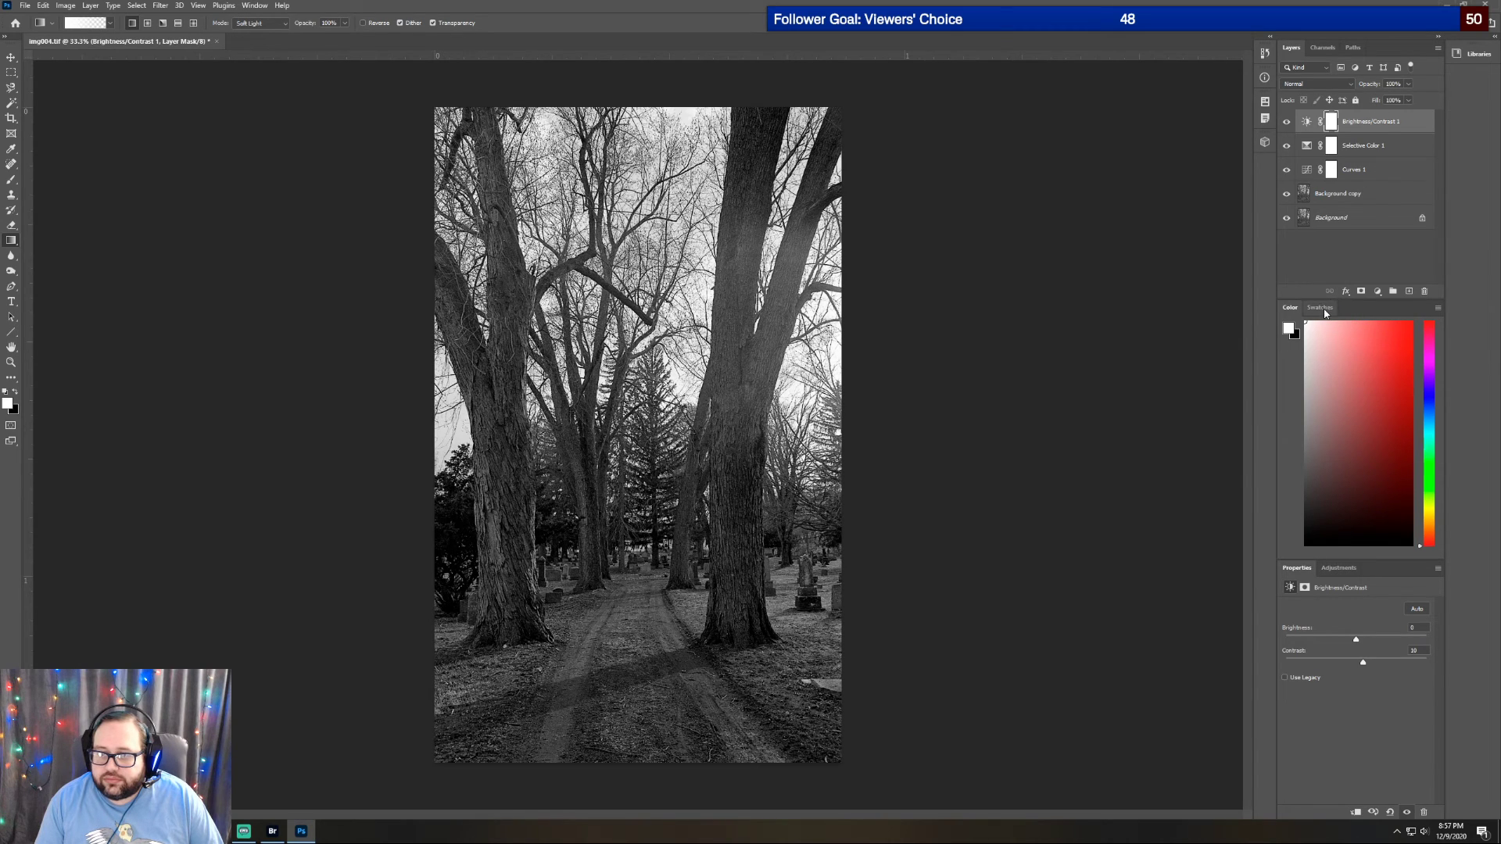
drag(1358, 643, 1367, 645)
click(1287, 122)
click(1286, 123)
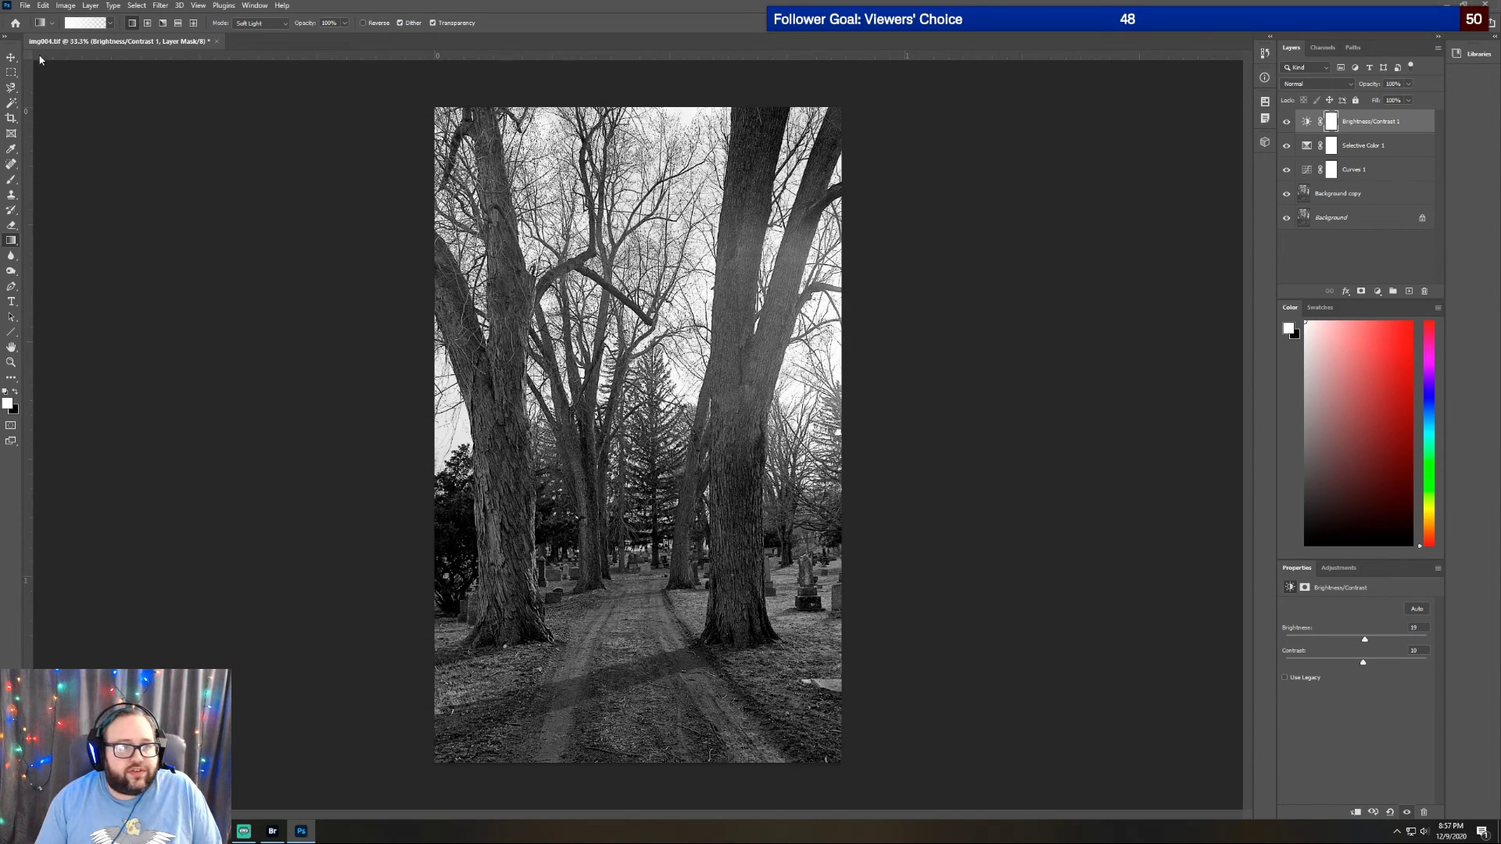
Save the photo as a TIFF named 004 in the Stream folder, with layers, no image compression and Macintosh byte order
click(25, 6)
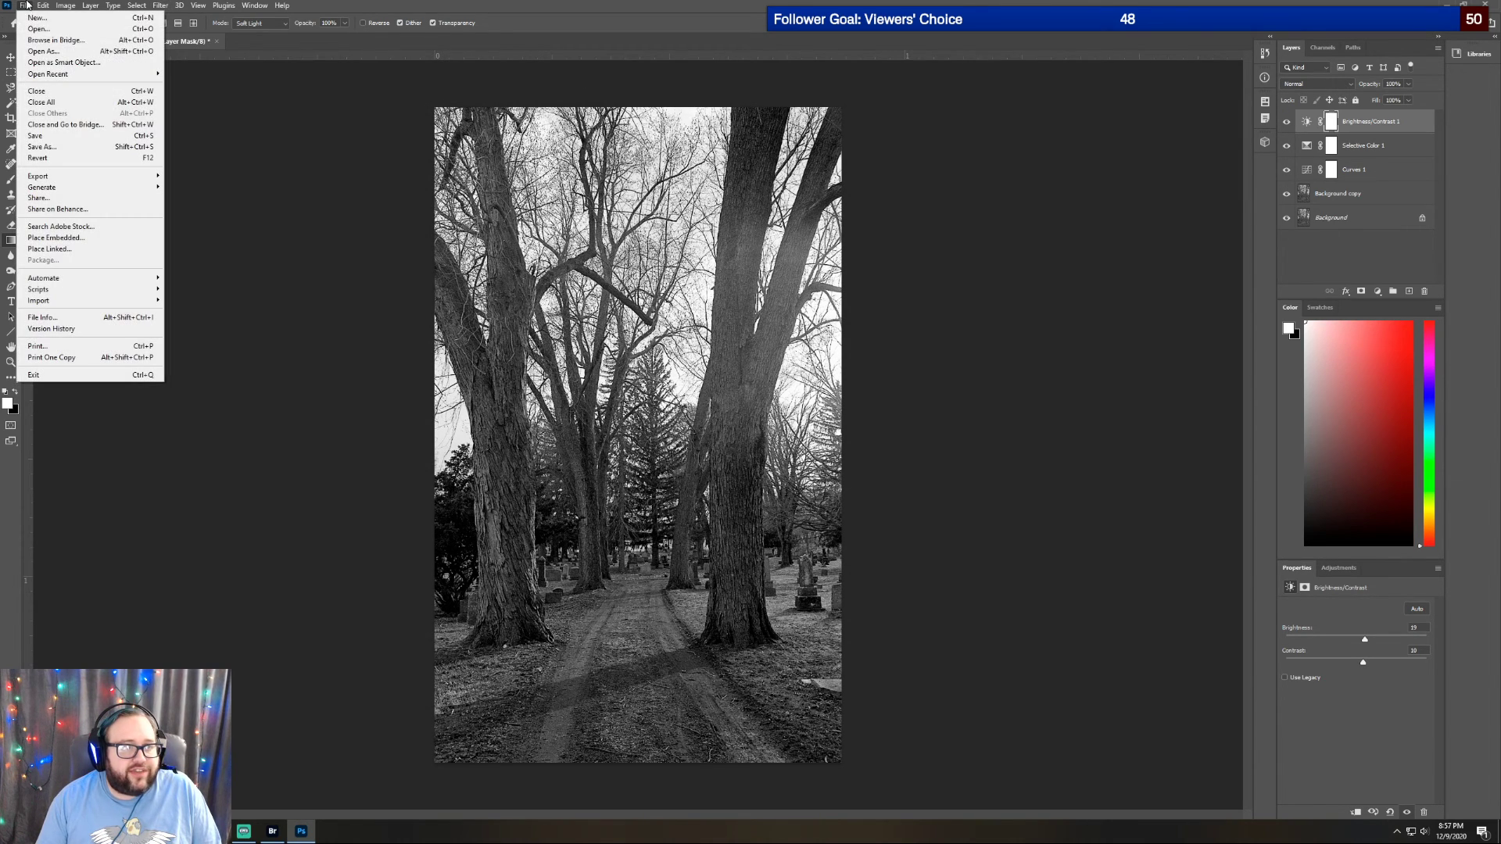
click(65, 148)
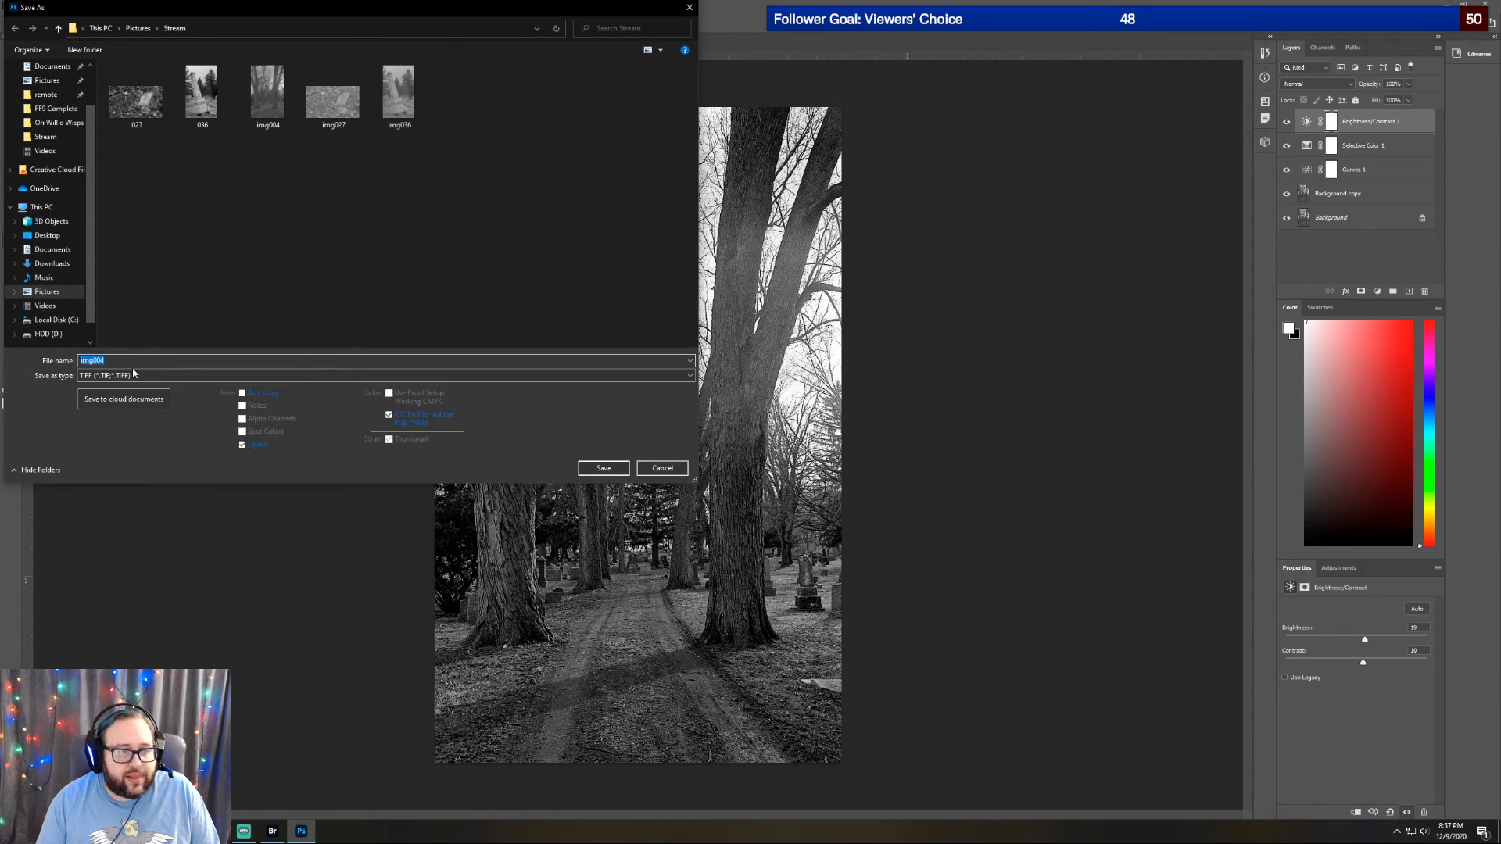
click(92, 361)
key(BackSpace)
key(BackSpace)
key(BackSpace)
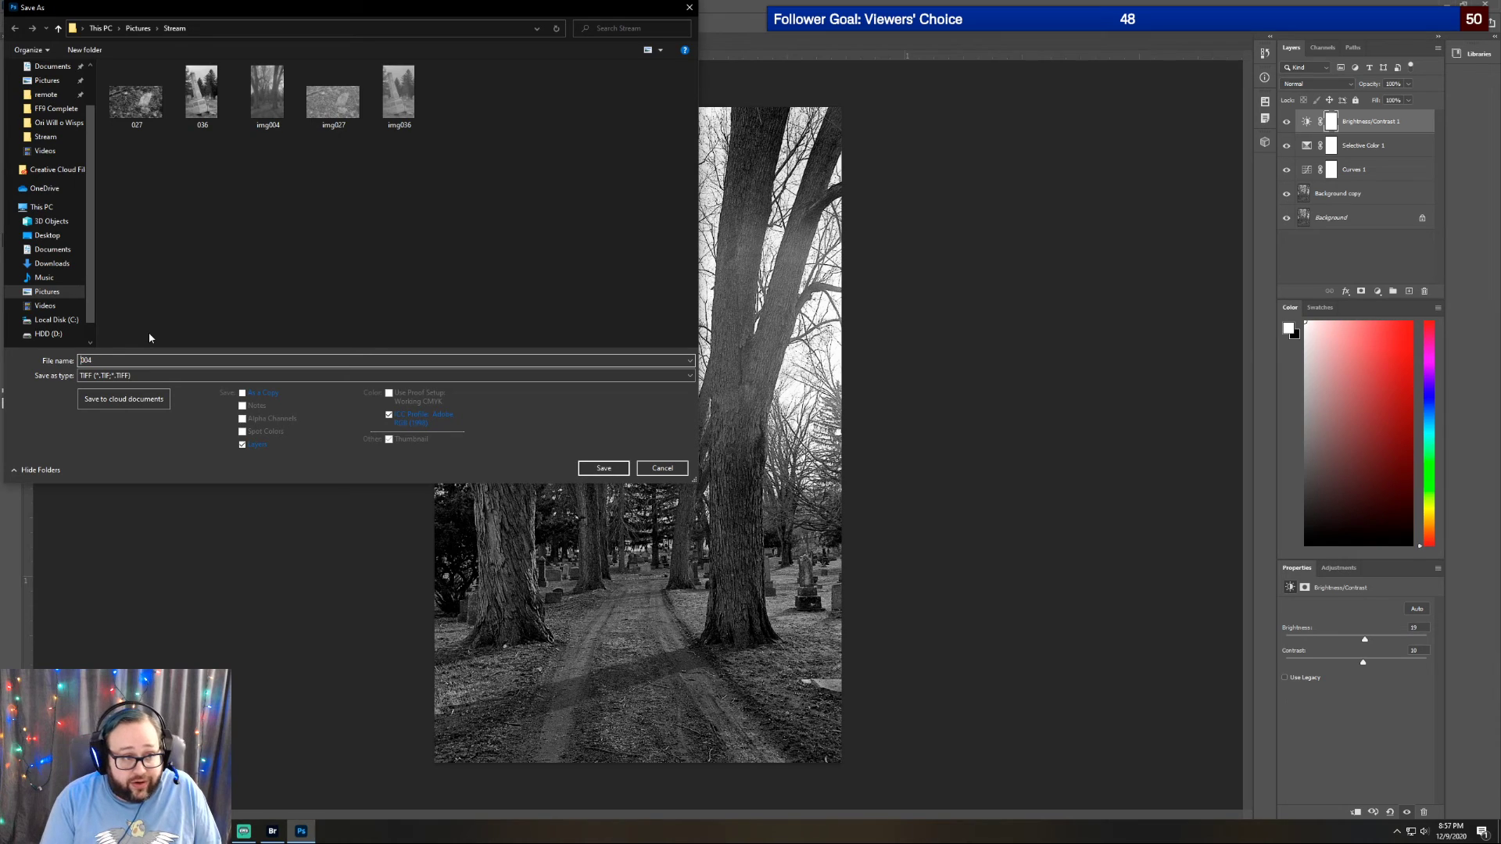
click(606, 469)
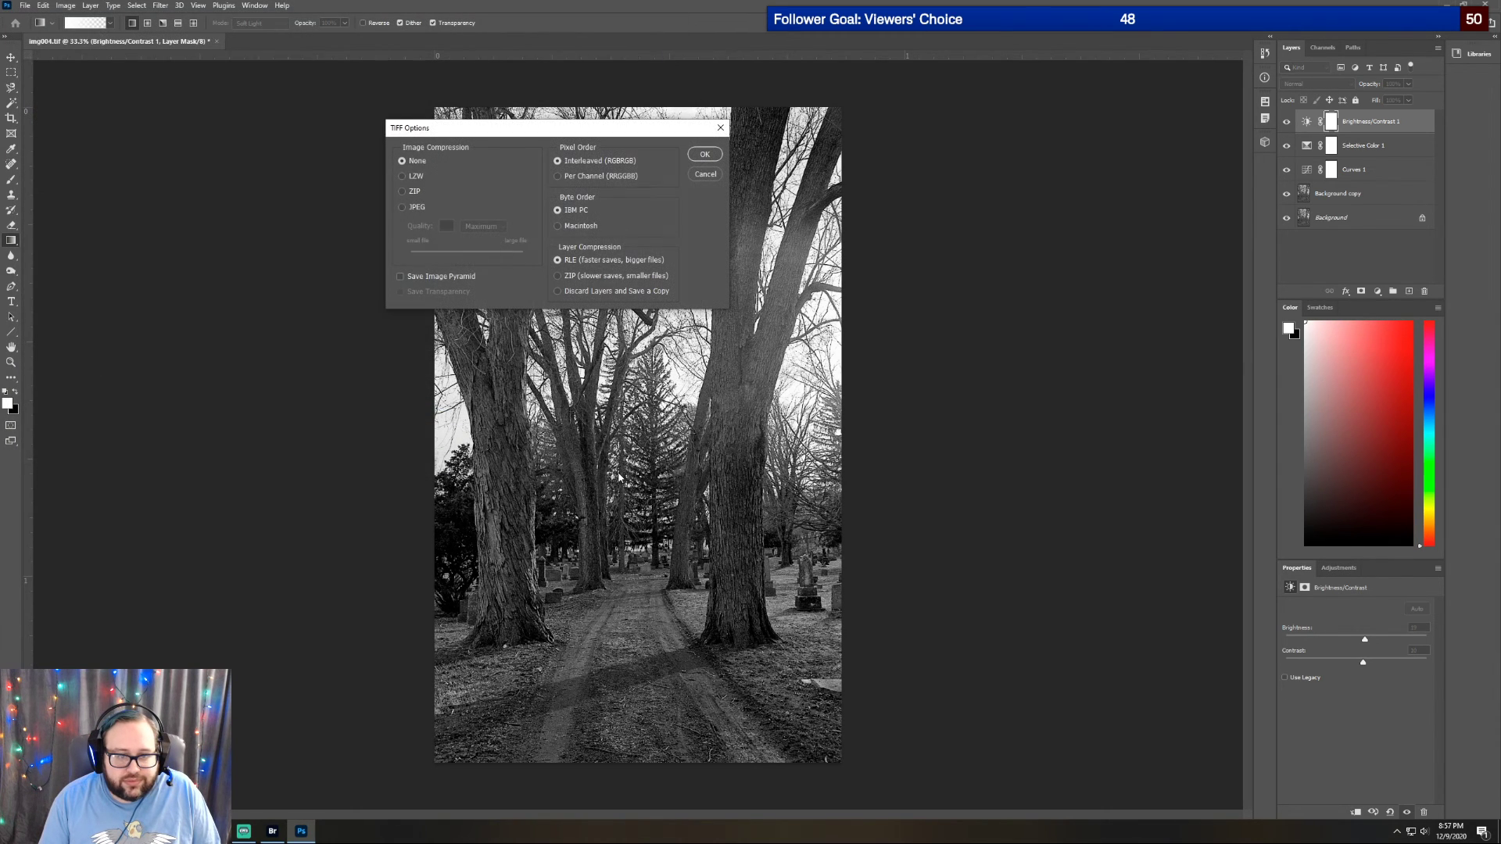
click(704, 154)
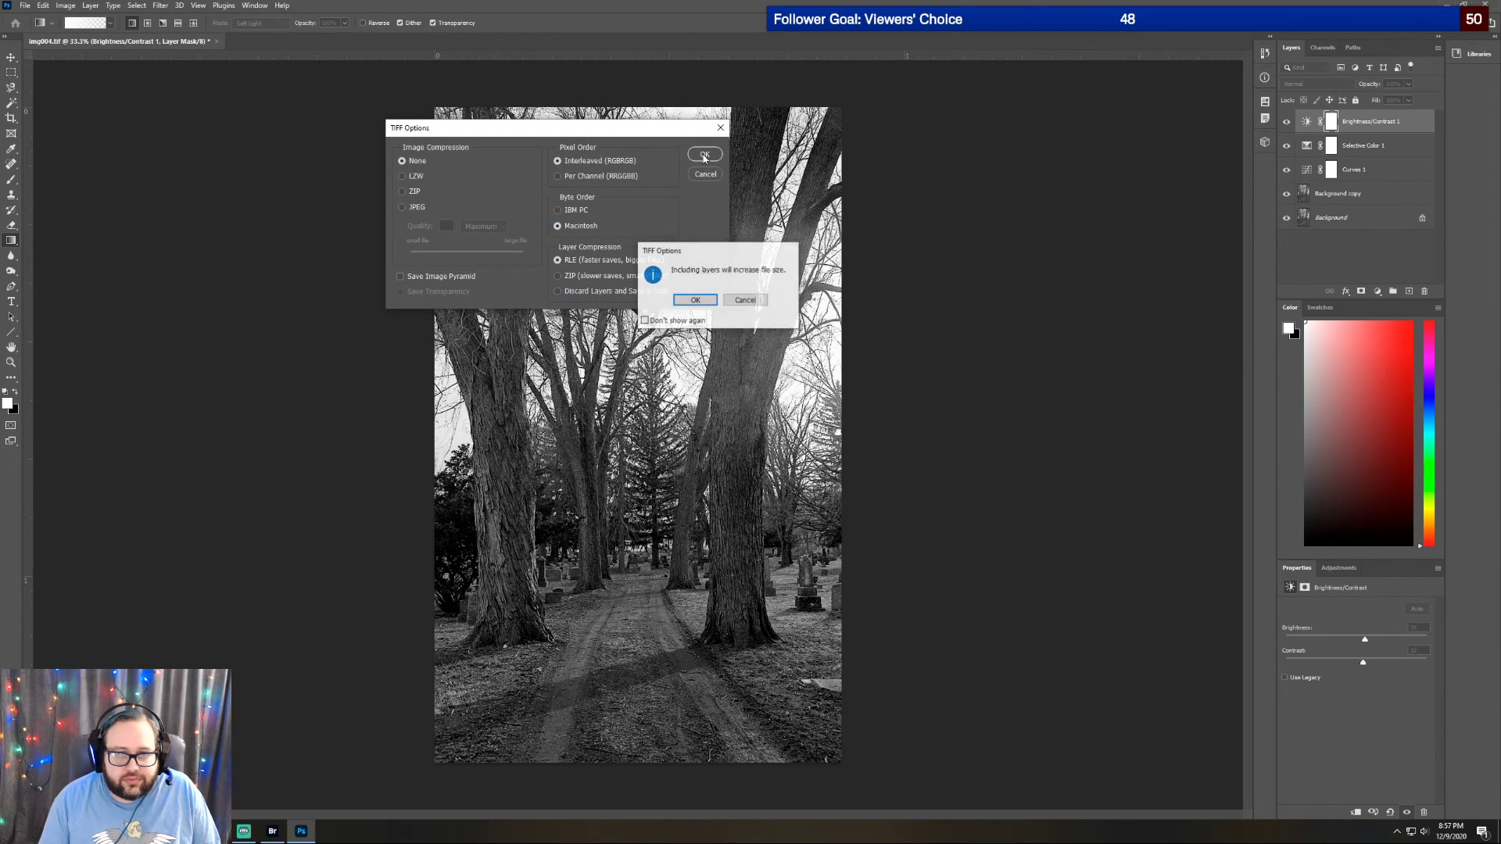
click(696, 304)
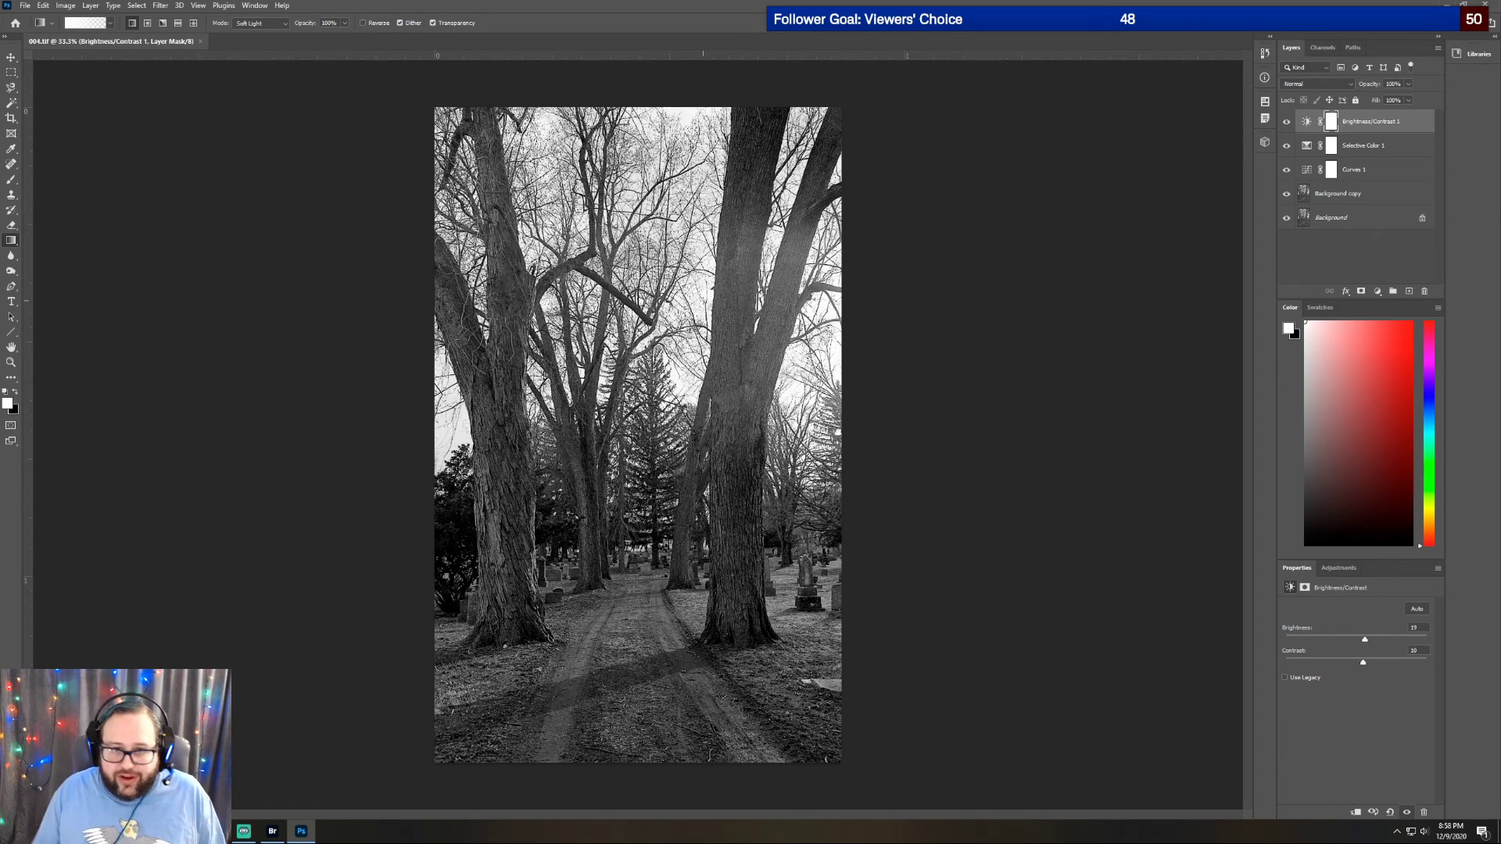
Activate the Burn tool on the Background copy layer for the forked tree trunk beside the path
click(12, 364)
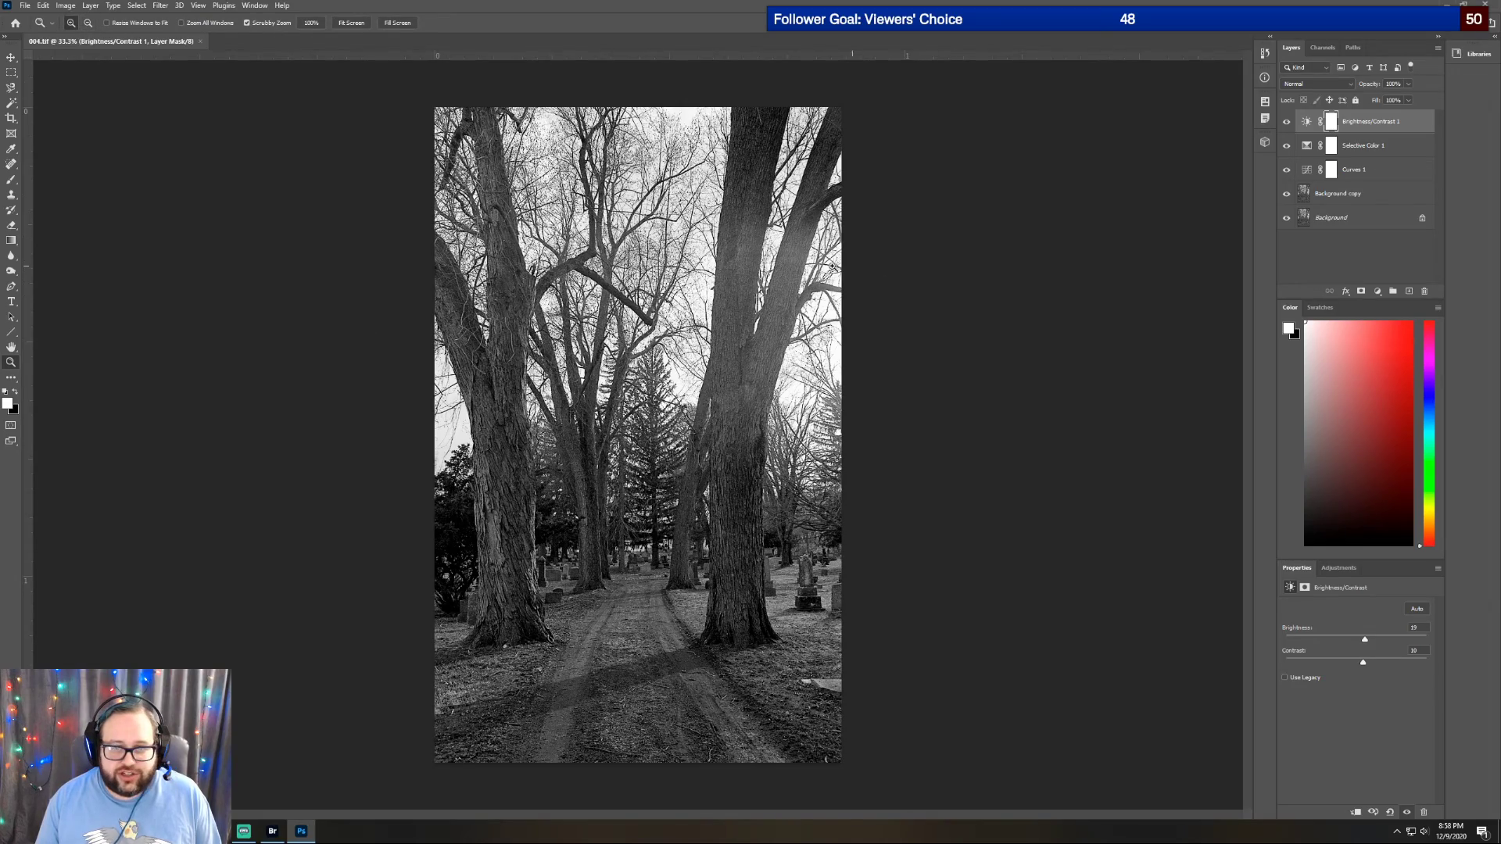
click(812, 267)
click(809, 268)
click(810, 267)
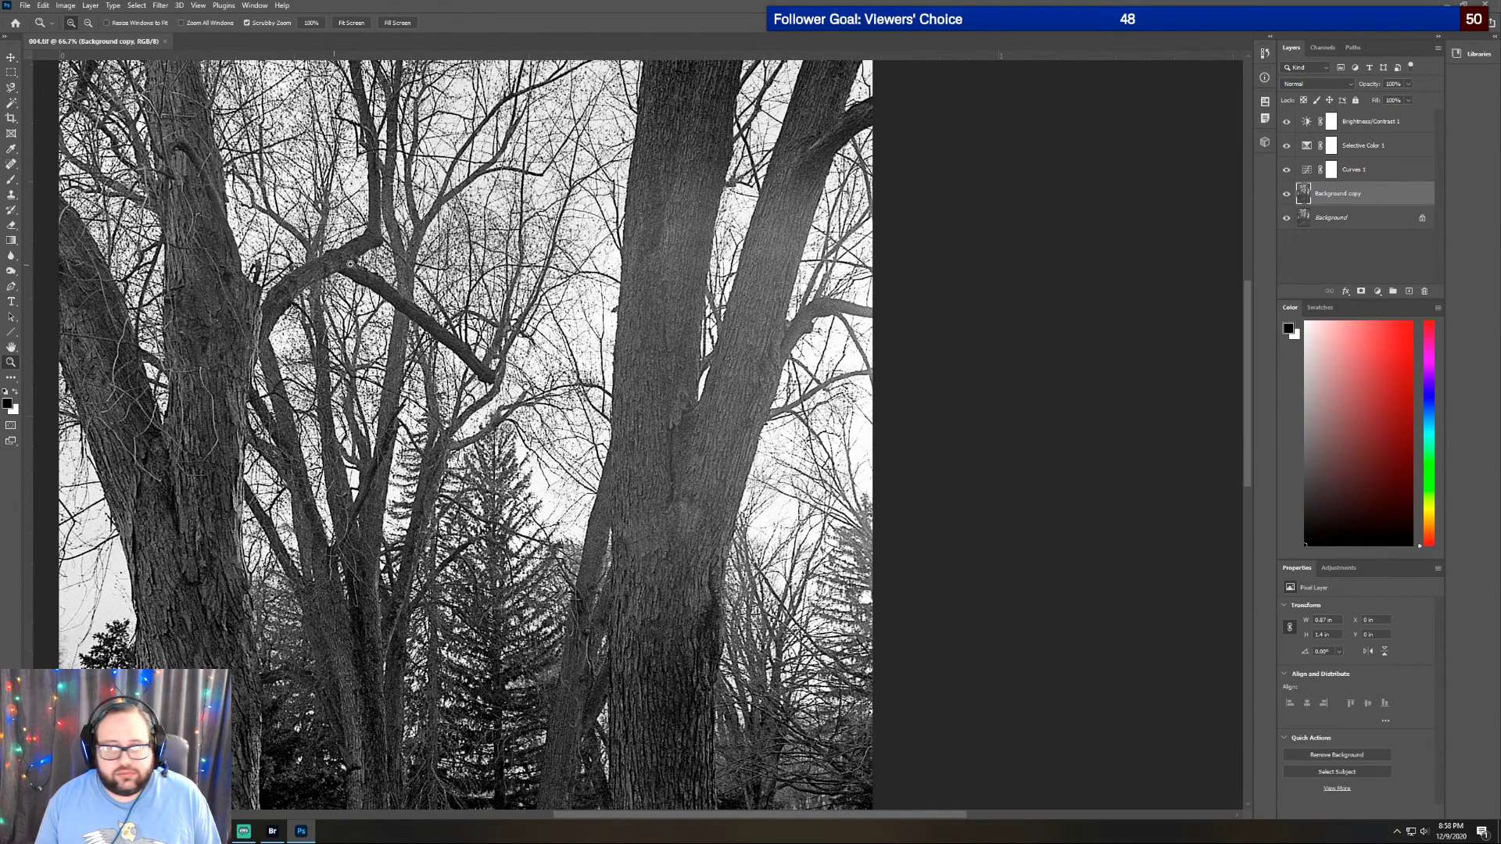
click(11, 272)
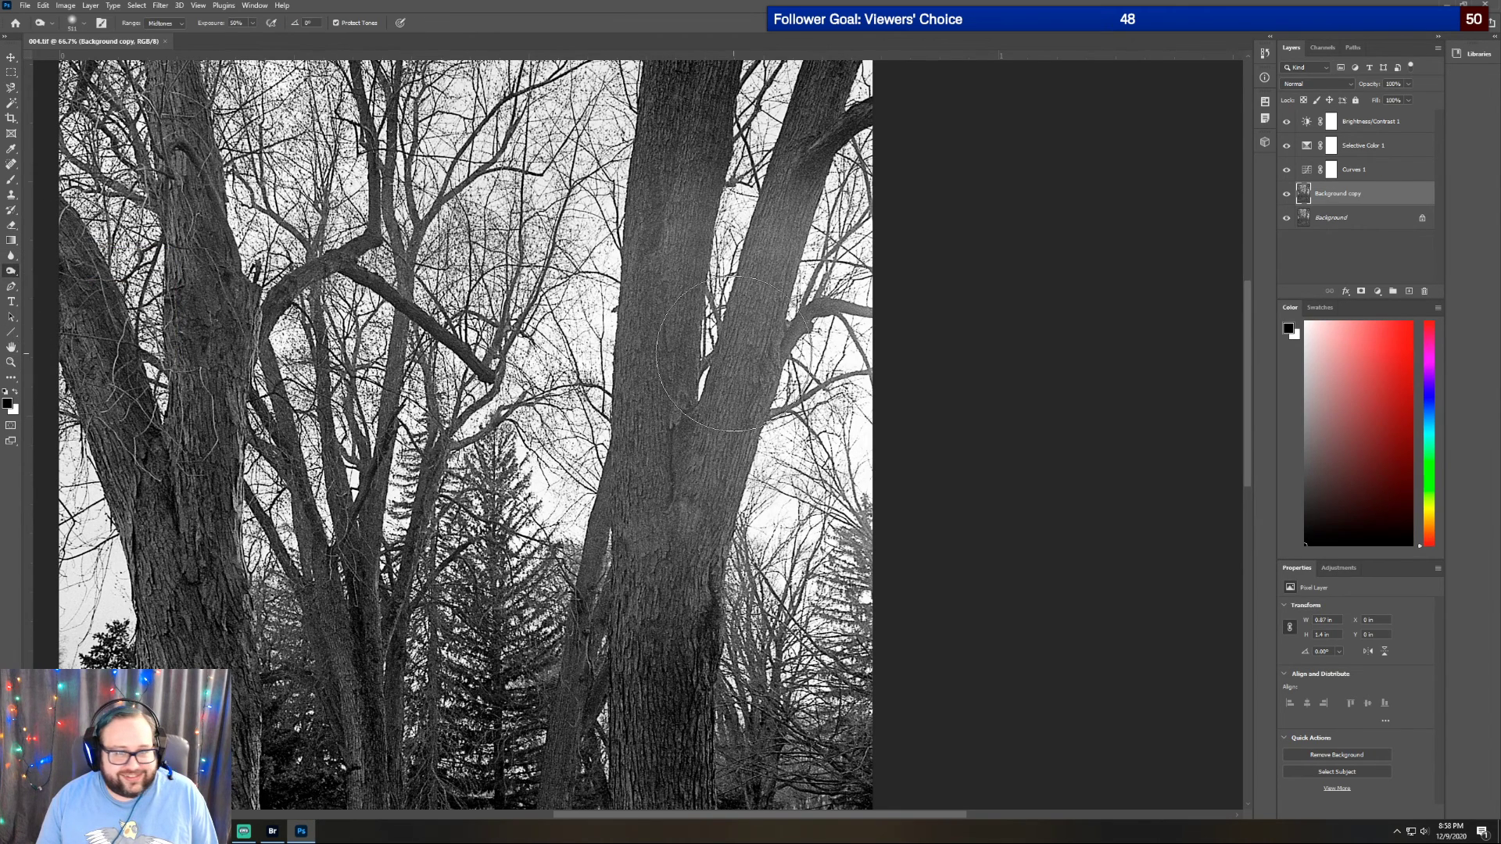
Try to darken the hazy area of the forked trunk with one wide Burn stroke at 50% exposure
drag(693, 262, 649, 586)
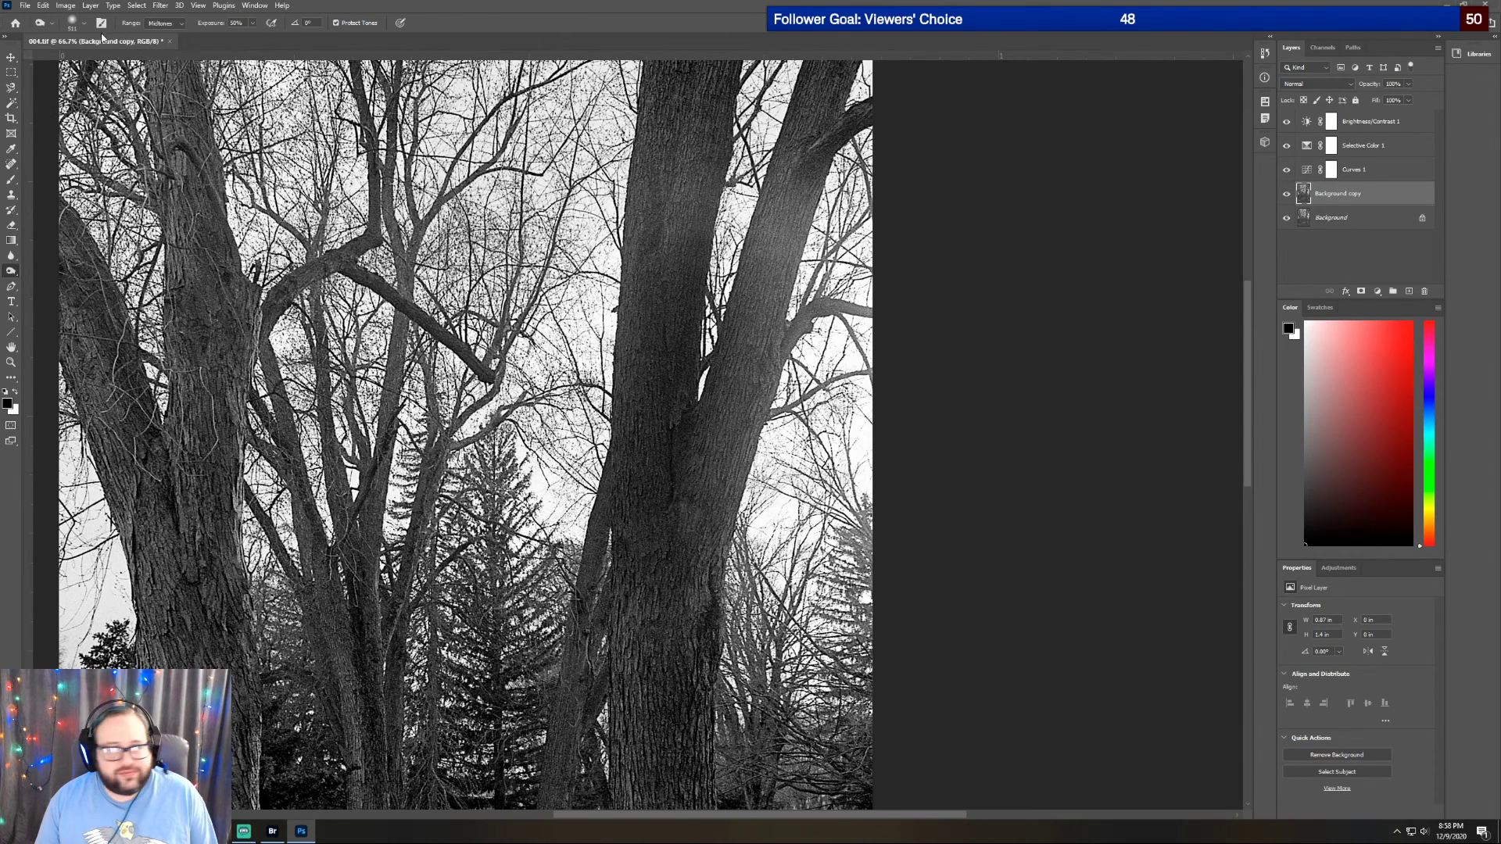
click(45, 6)
click(67, 17)
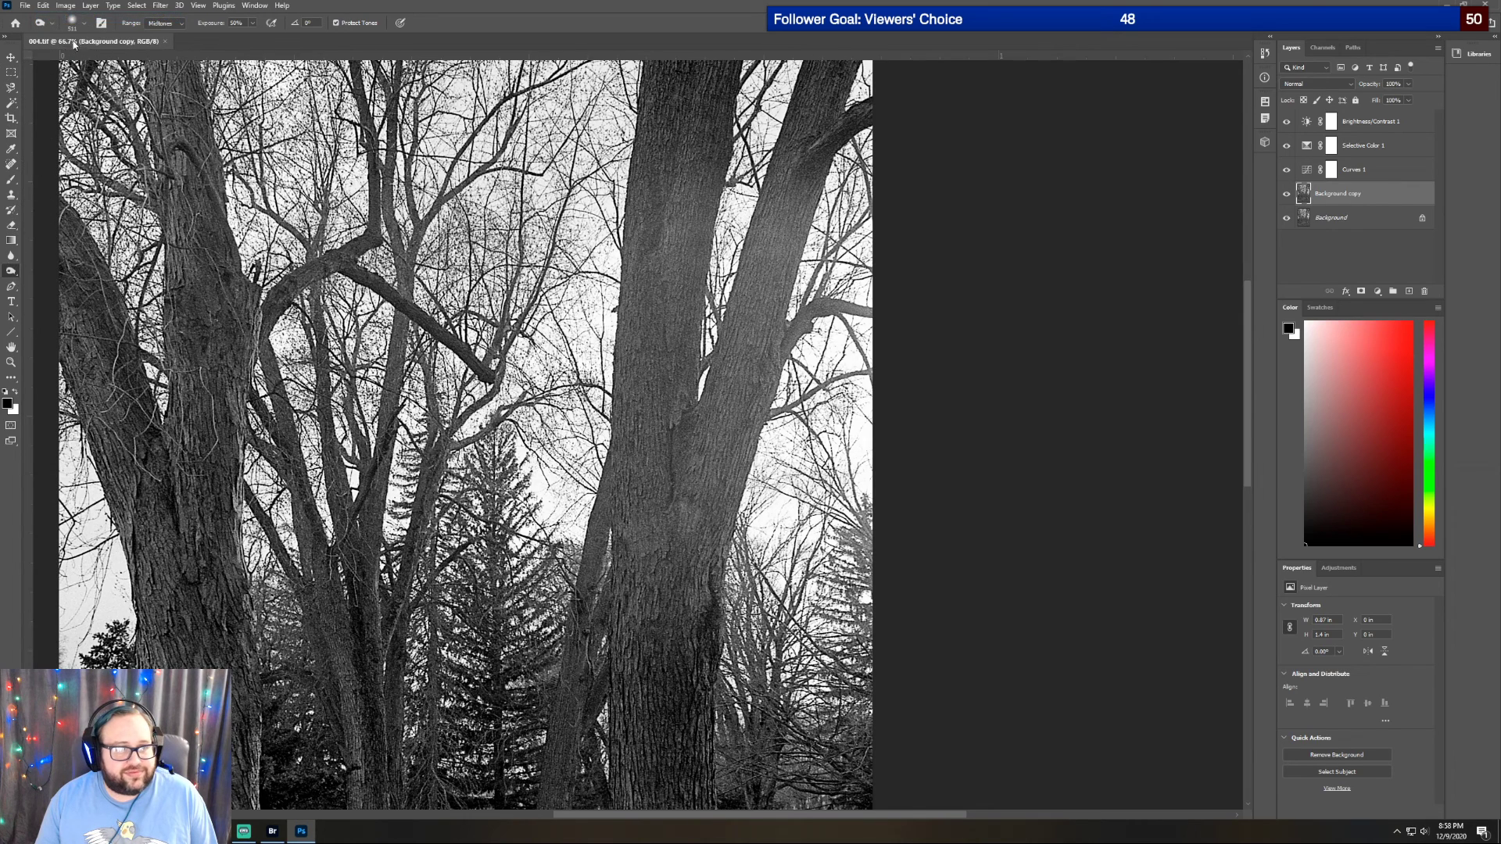
Reduce the Burn brush size to 177 px
click(85, 23)
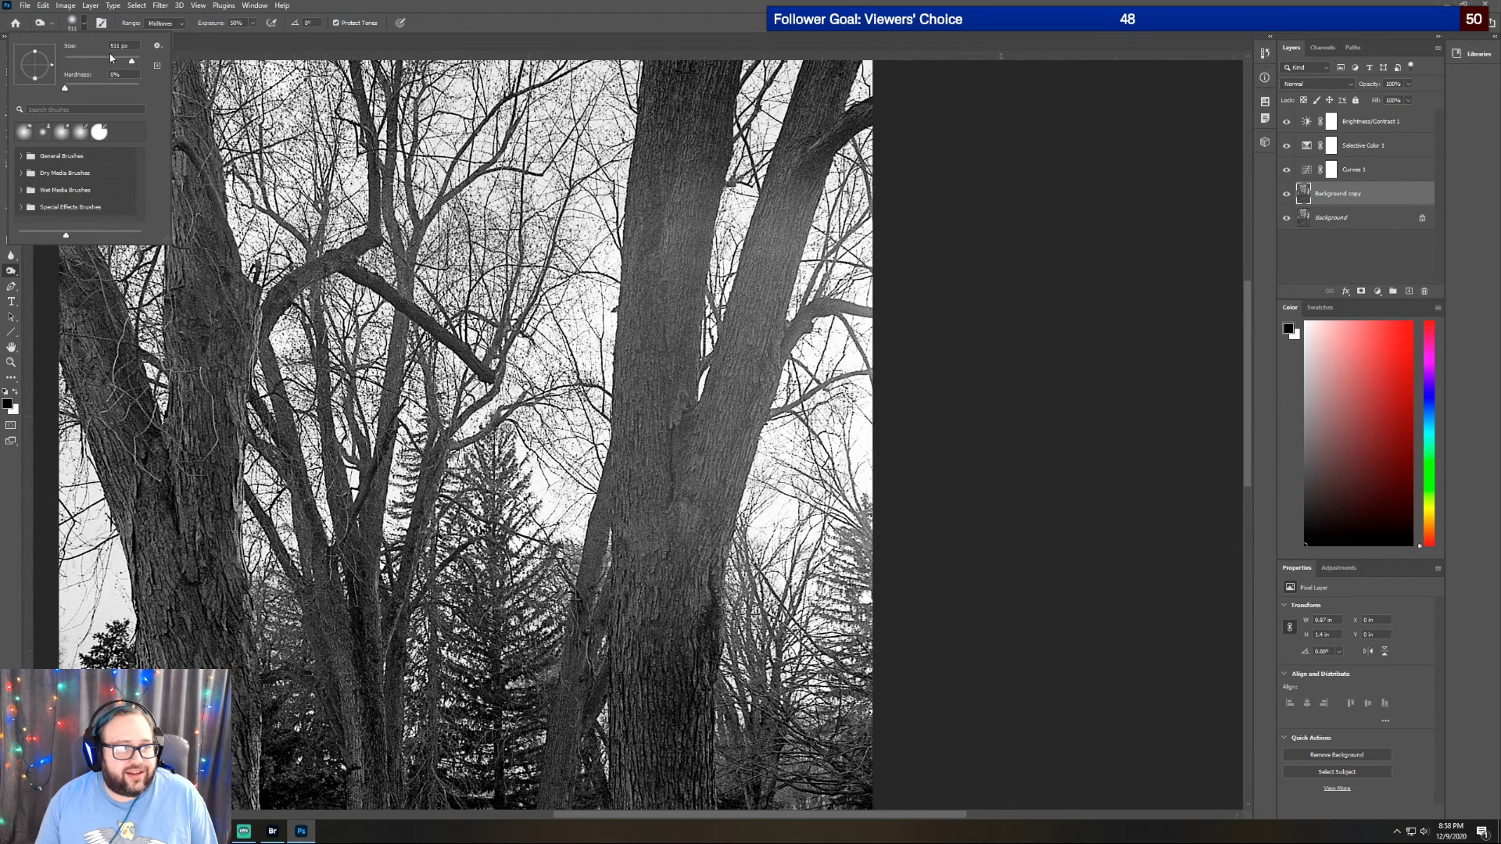
drag(113, 61, 114, 61)
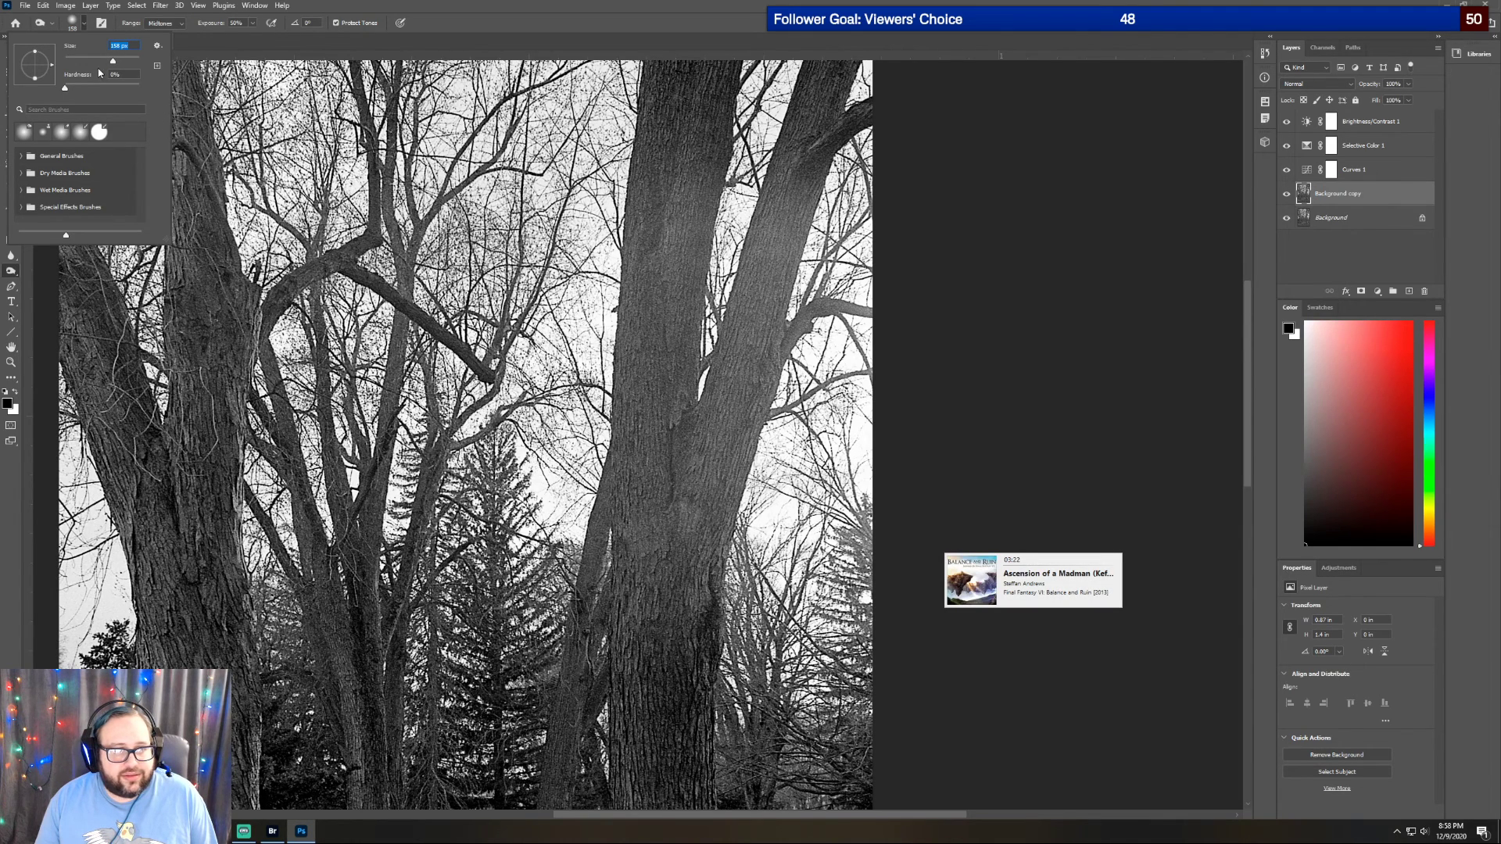
drag(116, 62, 116, 62)
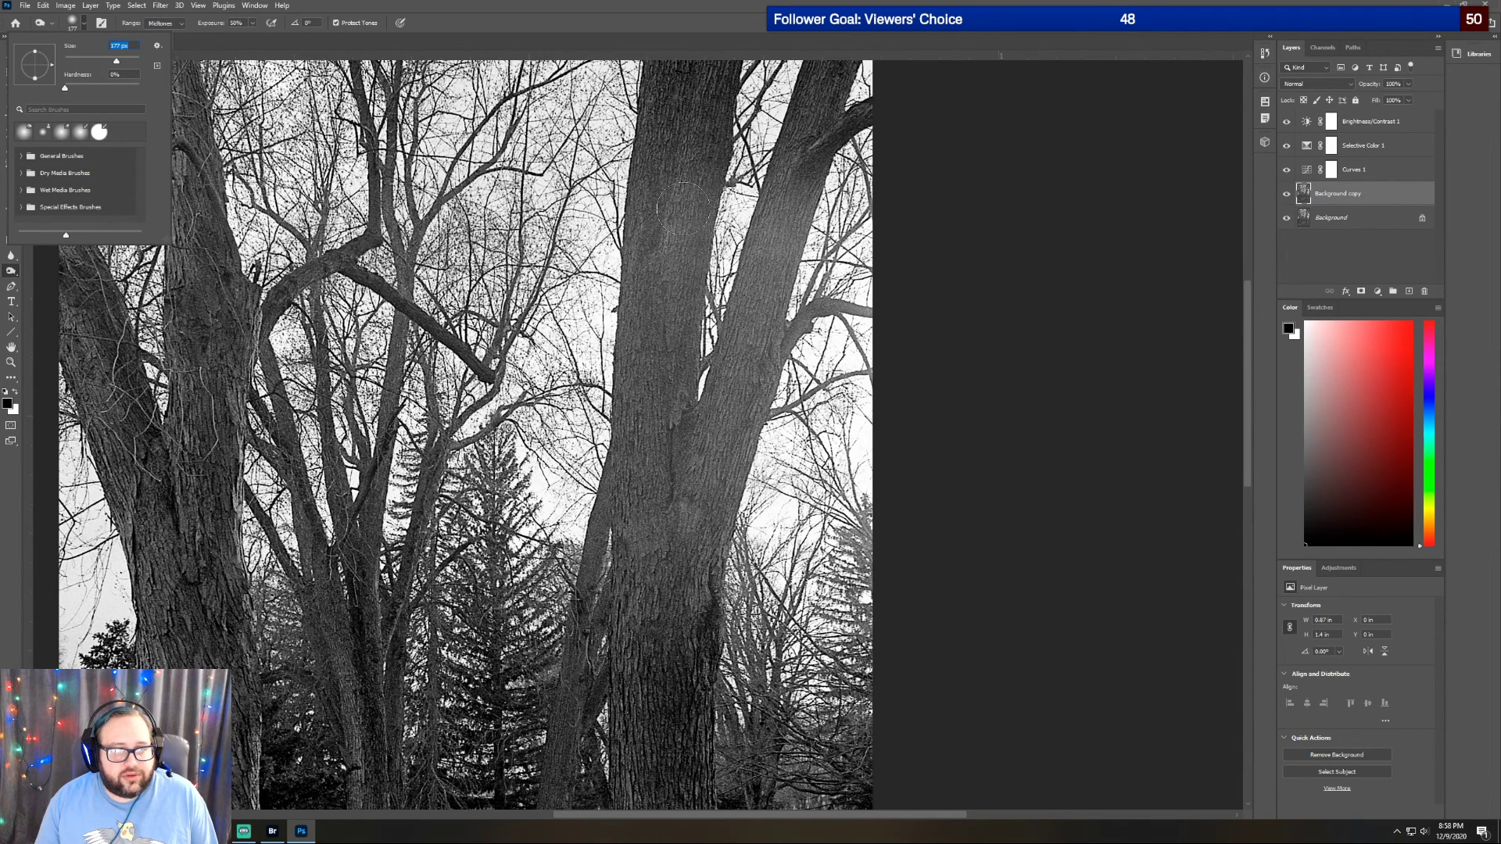
Try burning both stems of the forked trunk with the smaller brush at 50% exposure, and undo the strokes
mouse_move(691, 185)
mouse_down()
mouse_move(653, 526)
mouse_move(631, 473)
mouse_move(660, 143)
mouse_move(638, 621)
mouse_move(688, 571)
mouse_up()
mouse_move(681, 161)
mouse_down()
mouse_move(659, 477)
mouse_move(674, 497)
mouse_move(746, 335)
mouse_up()
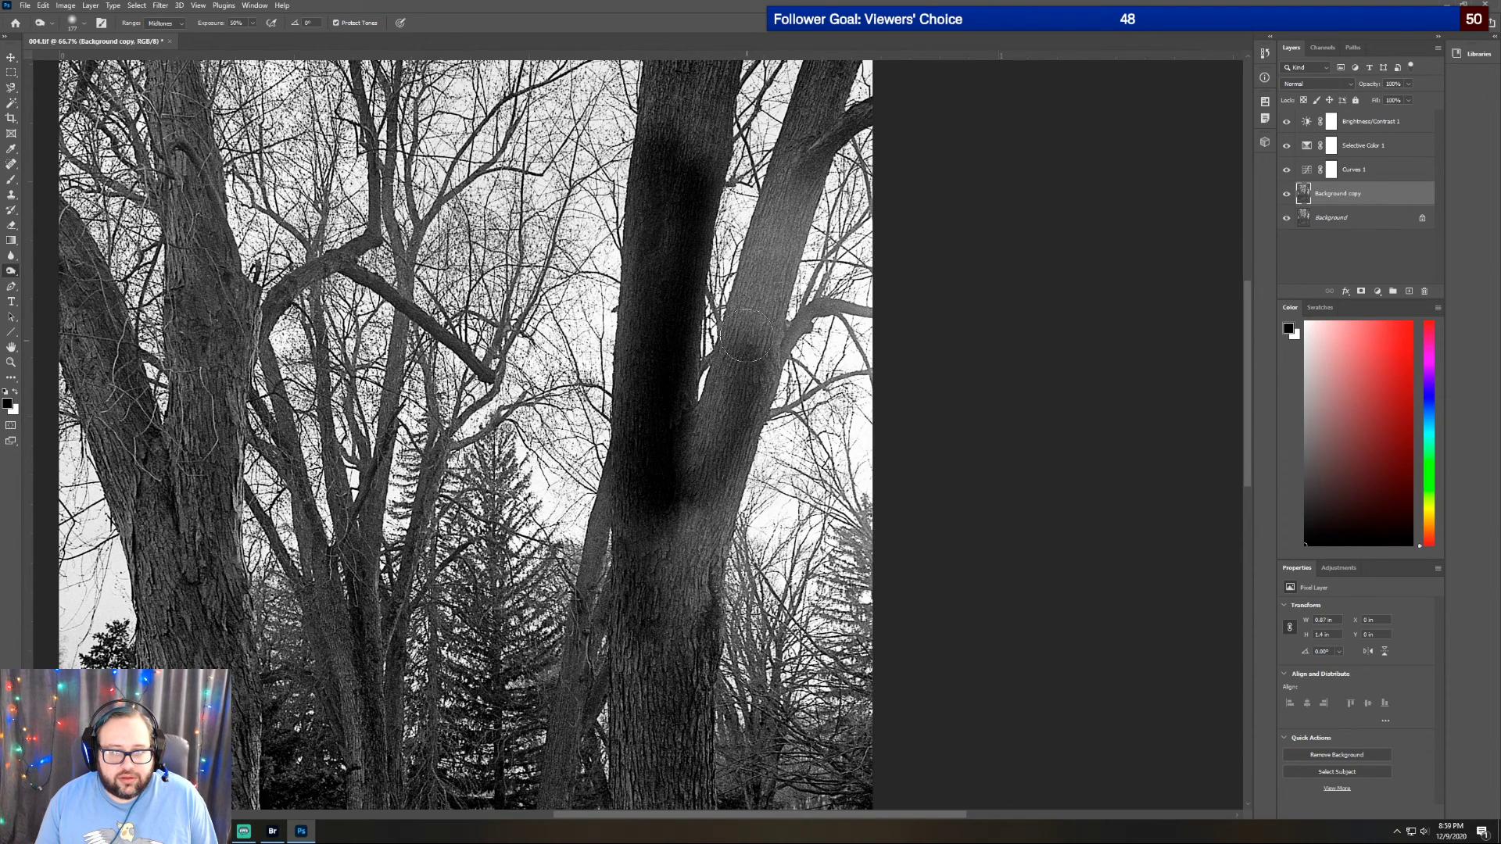
click(43, 5)
click(51, 17)
click(43, 4)
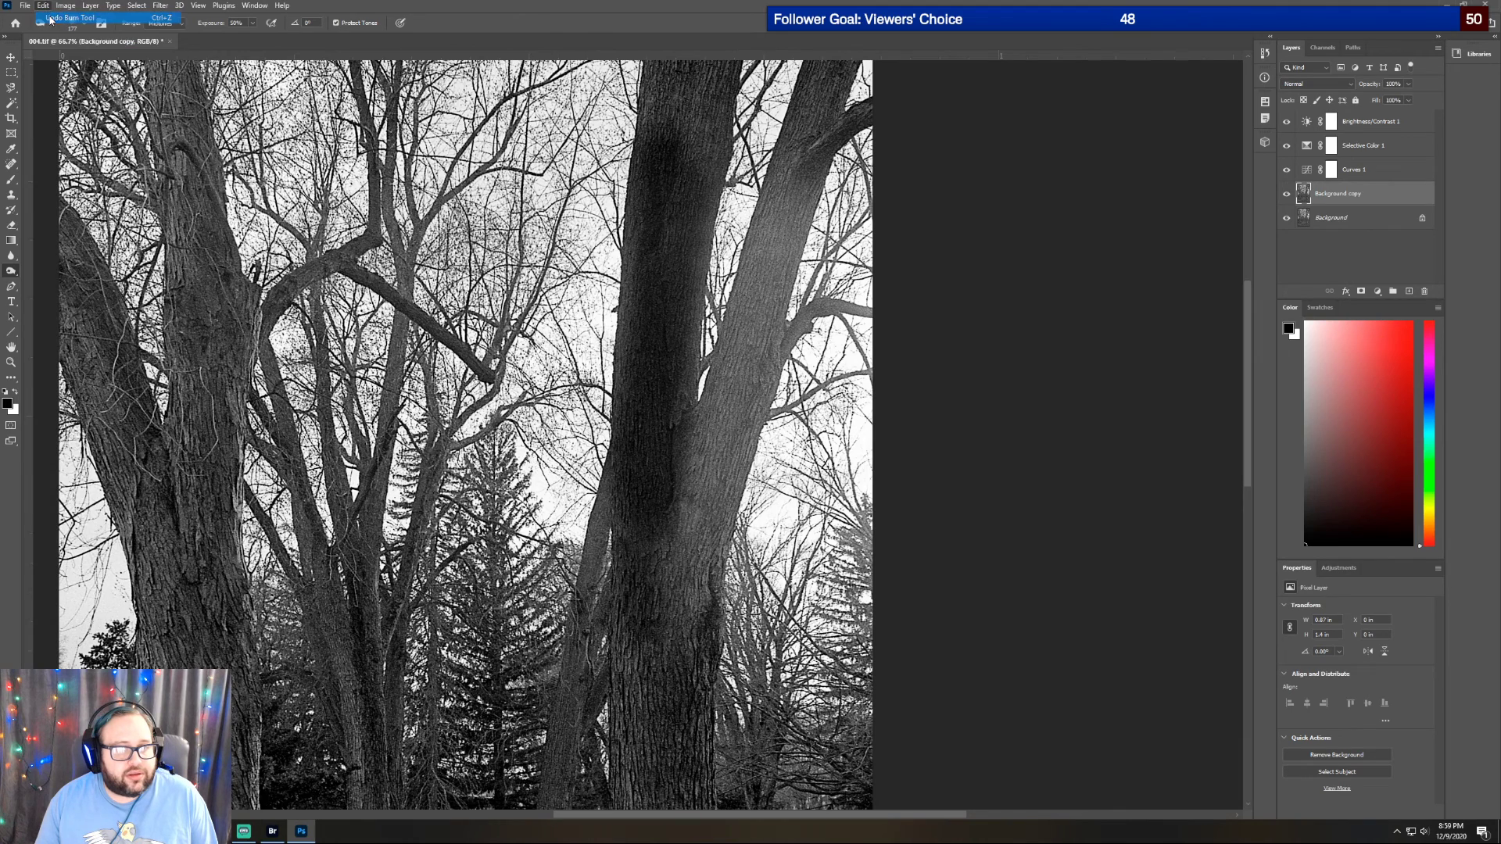
click(51, 18)
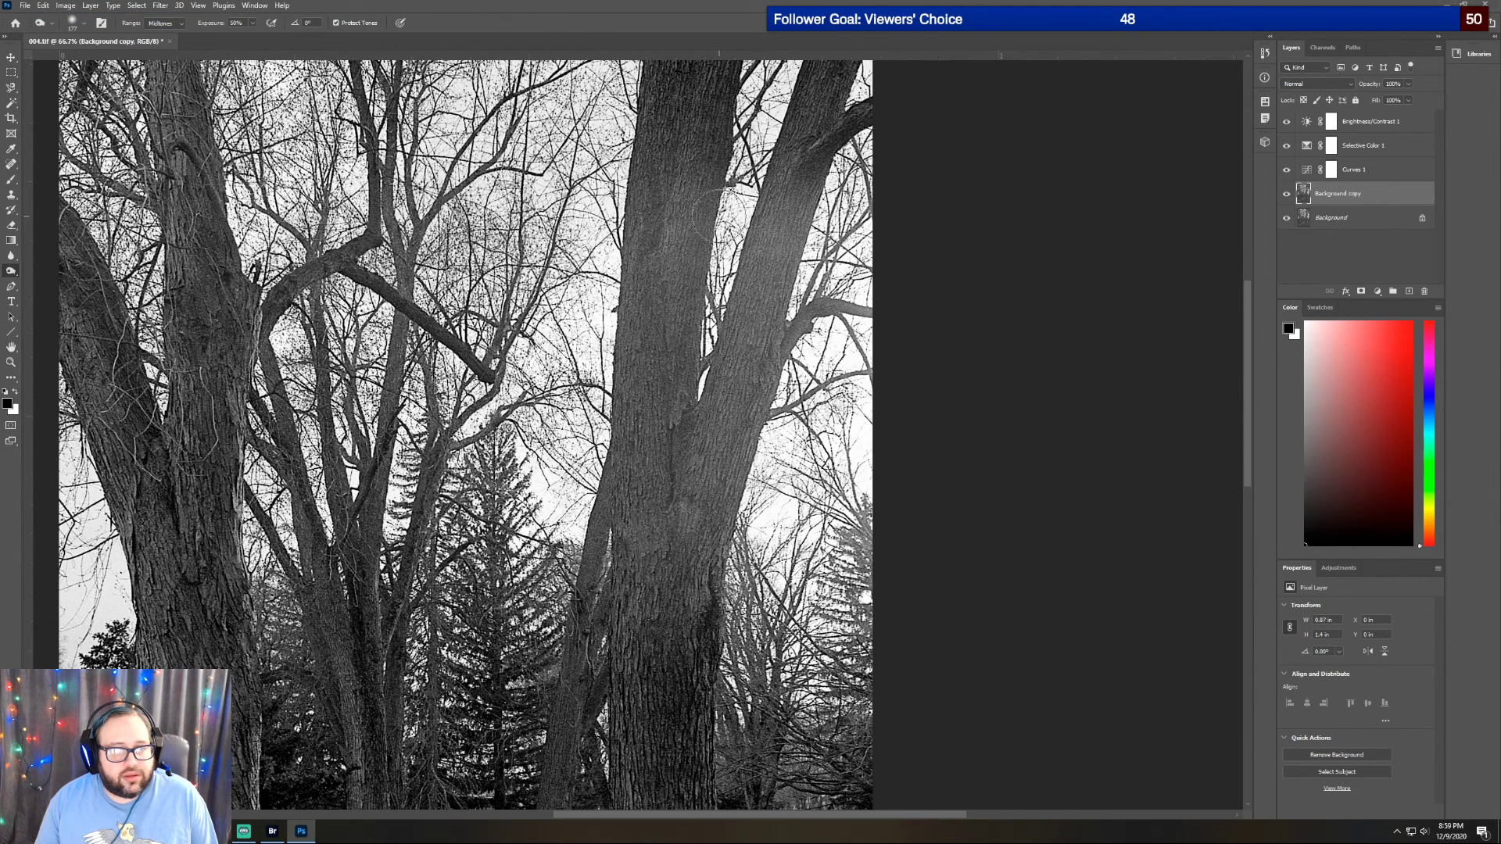
Try a single burn dab on the trunk with exposure raised to 89%, and undo it
click(252, 23)
drag(254, 39, 278, 39)
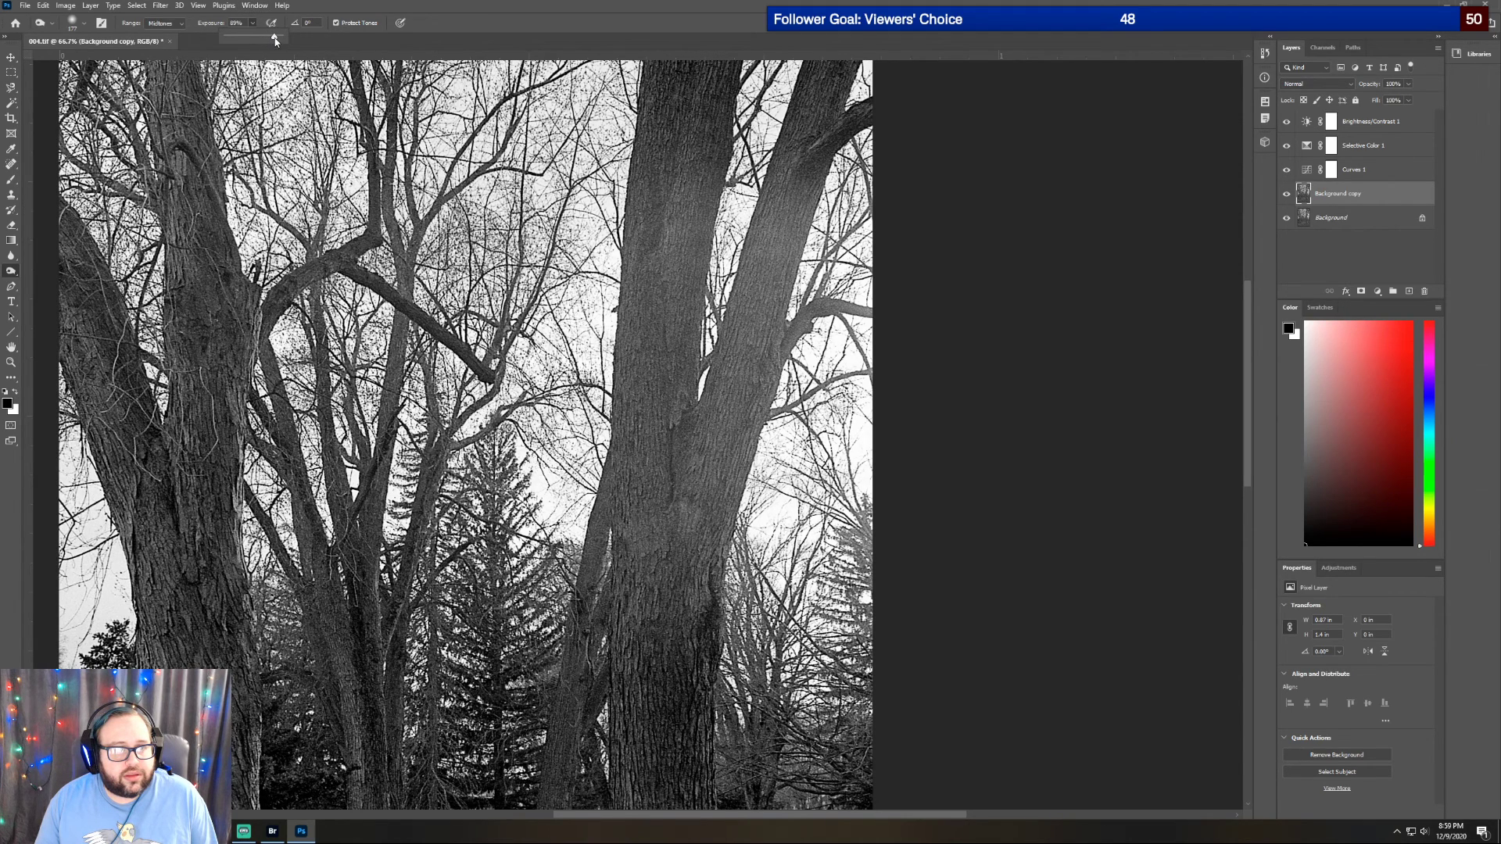
click(682, 259)
click(43, 5)
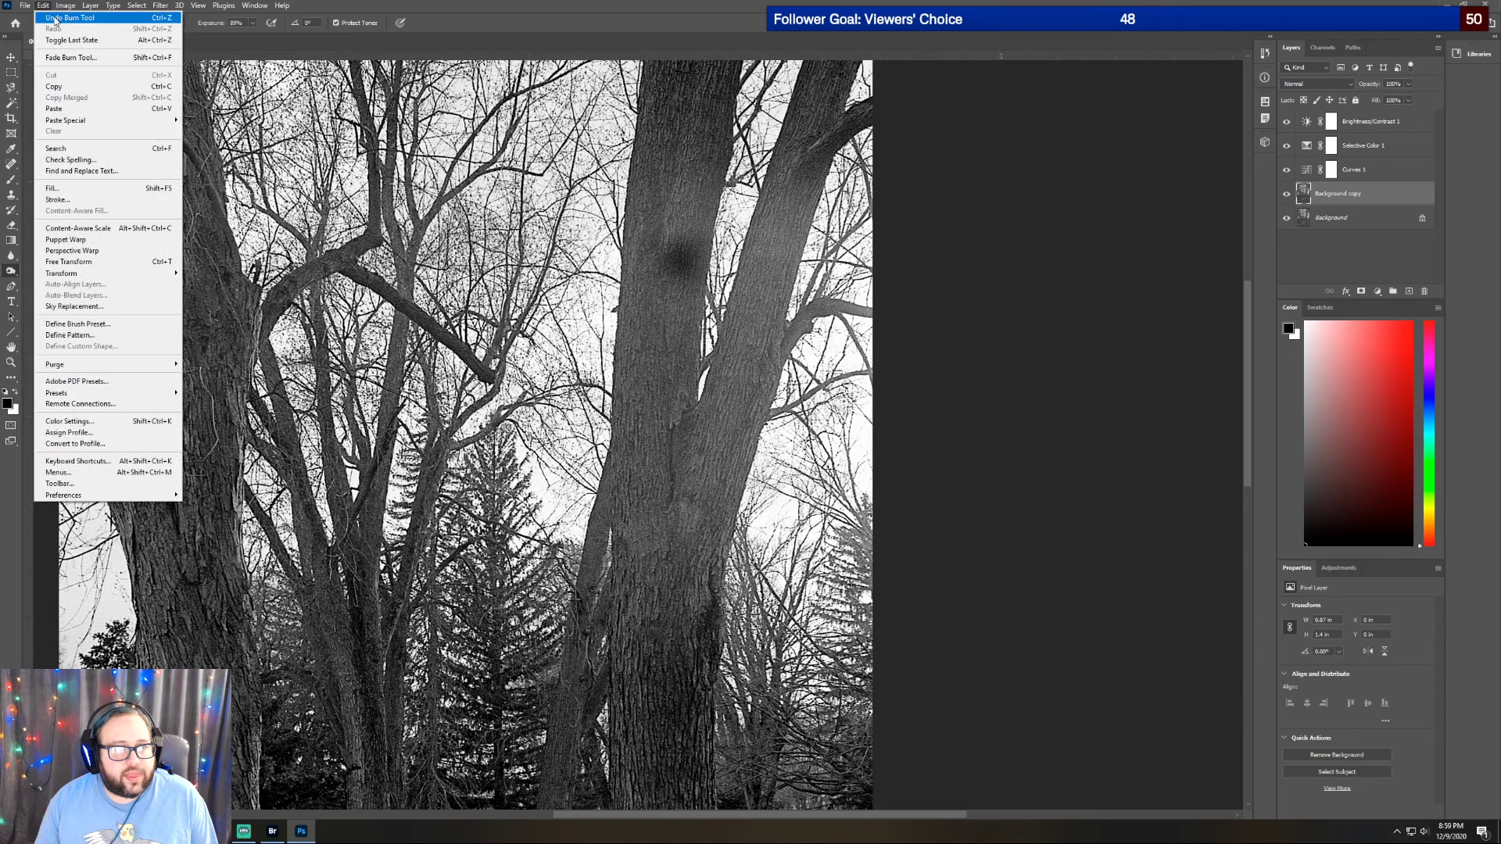
click(62, 16)
Lower the burn exposure to 27%, test one dab on the trunk and undo it
click(253, 23)
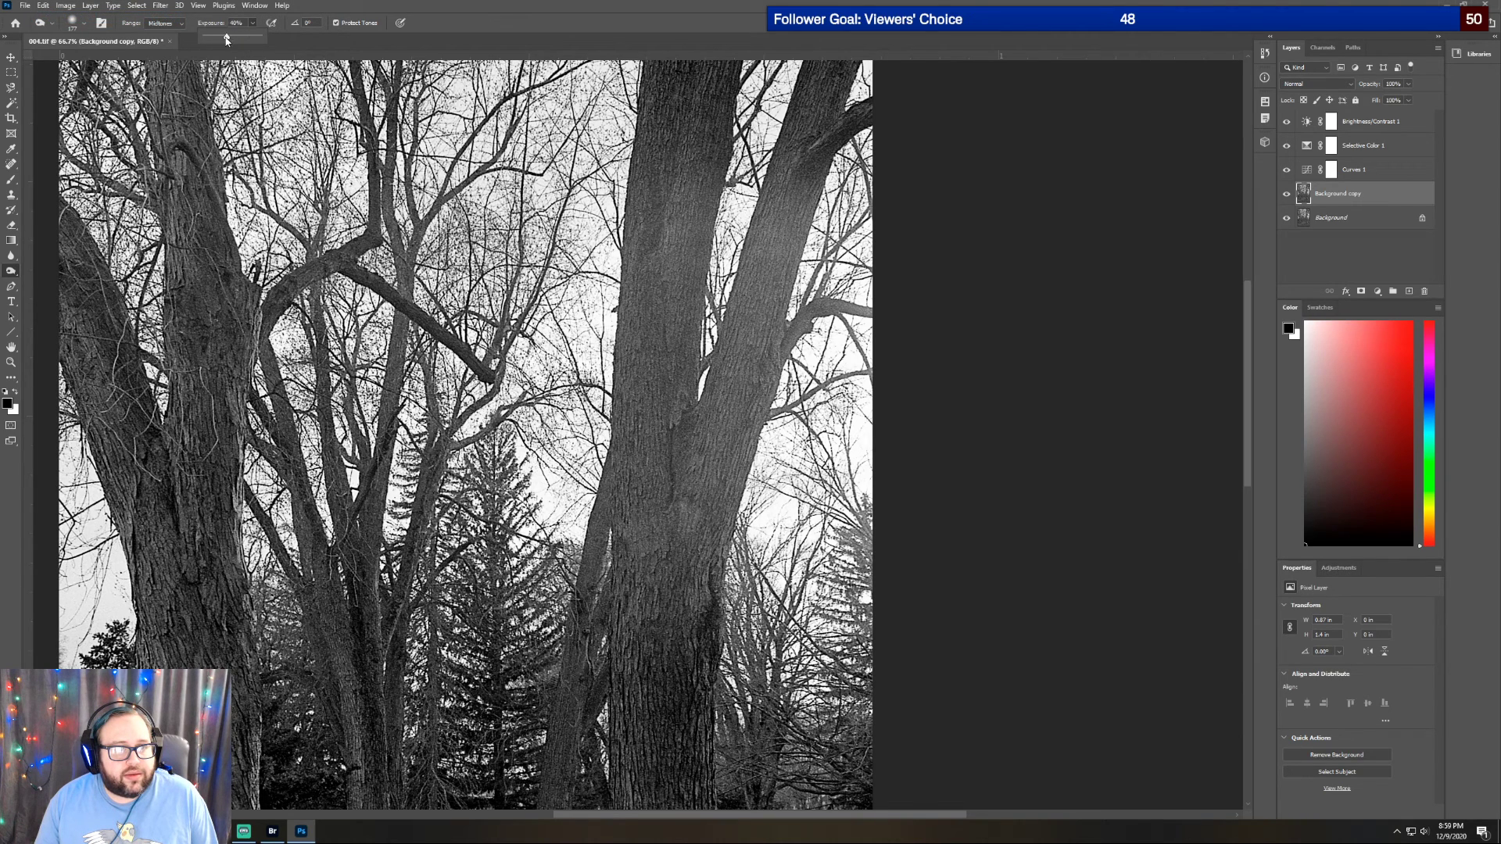
click(679, 251)
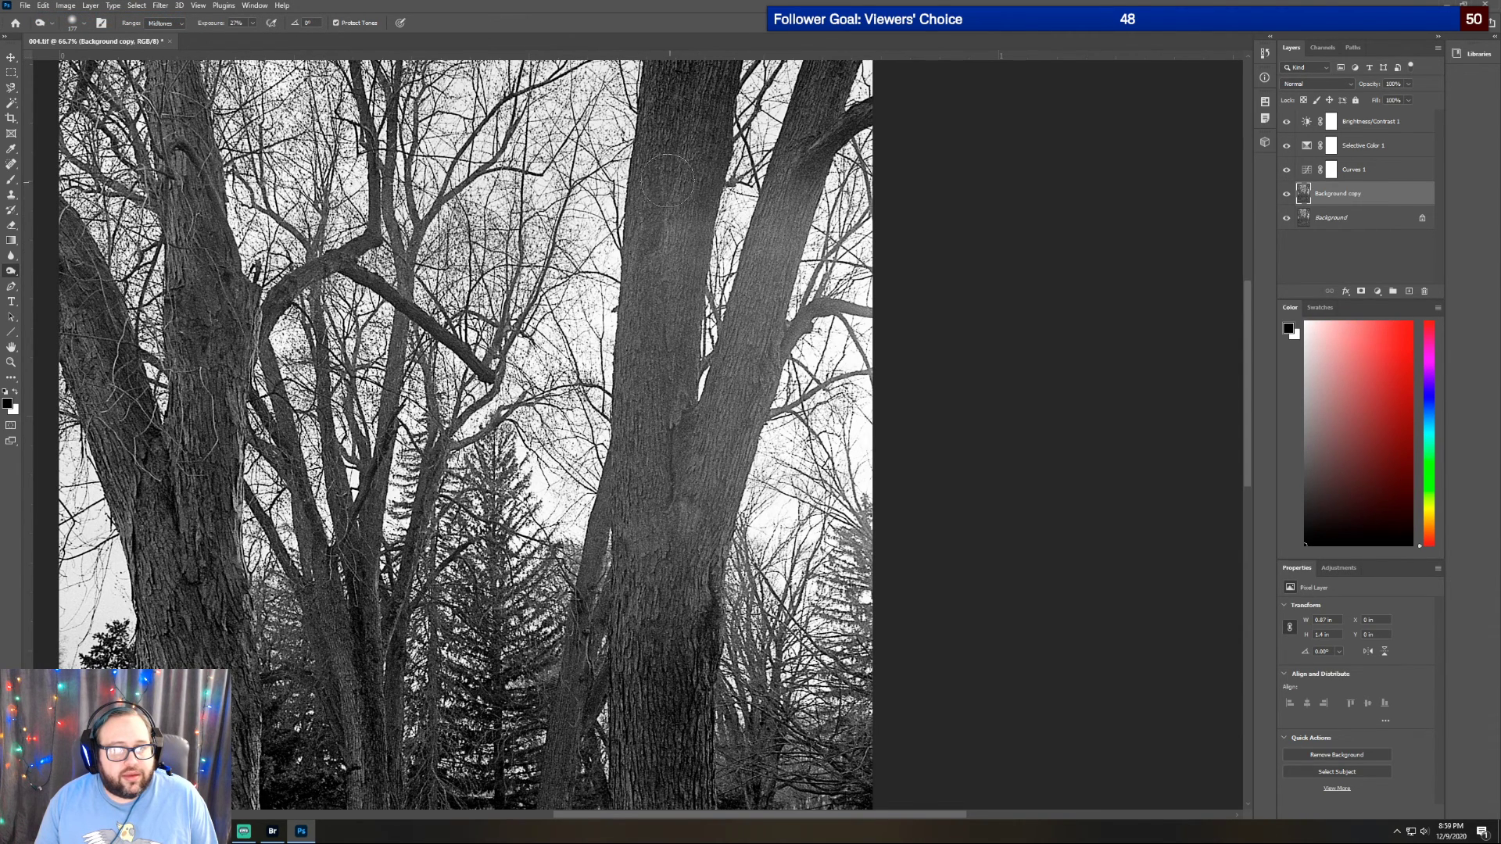
click(43, 6)
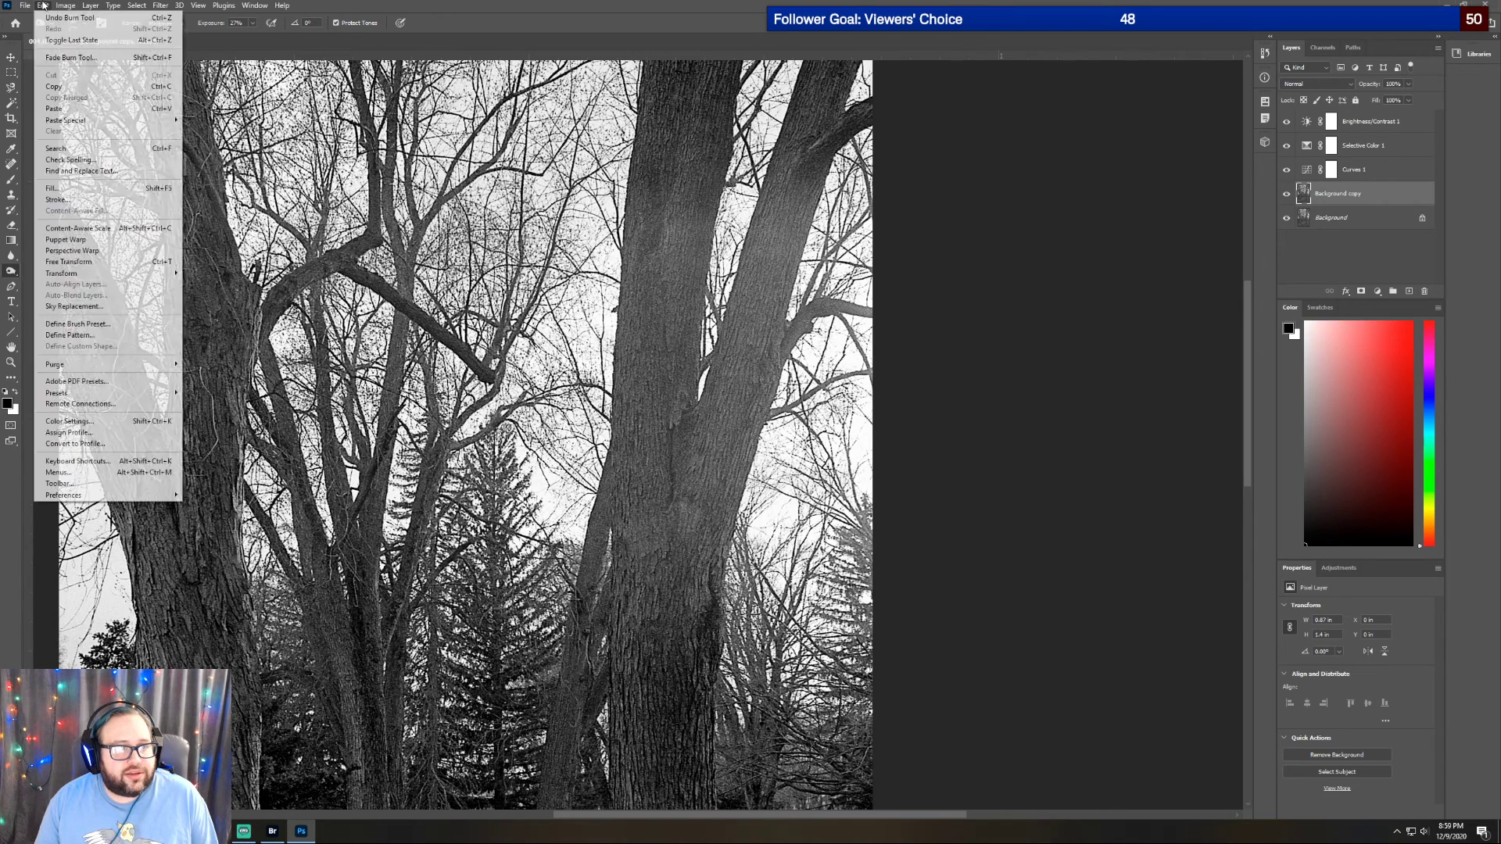
click(59, 18)
Try burning the main stem of the forked trunk with several lengthwise strokes at 27% exposure, and undo them all
drag(699, 164, 669, 478)
drag(683, 163, 641, 484)
drag(651, 165, 638, 481)
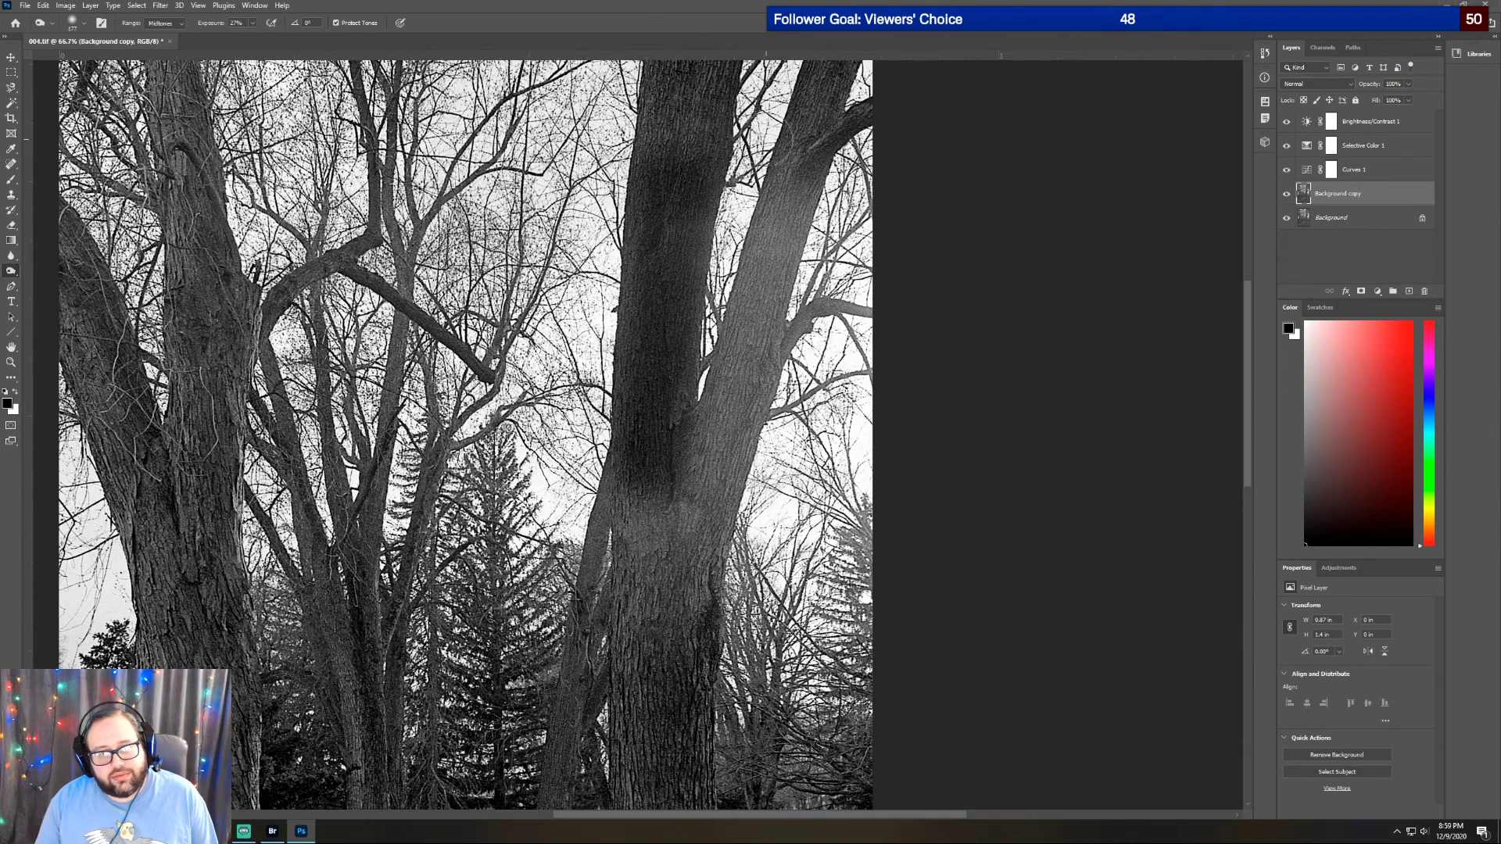
click(43, 5)
click(62, 27)
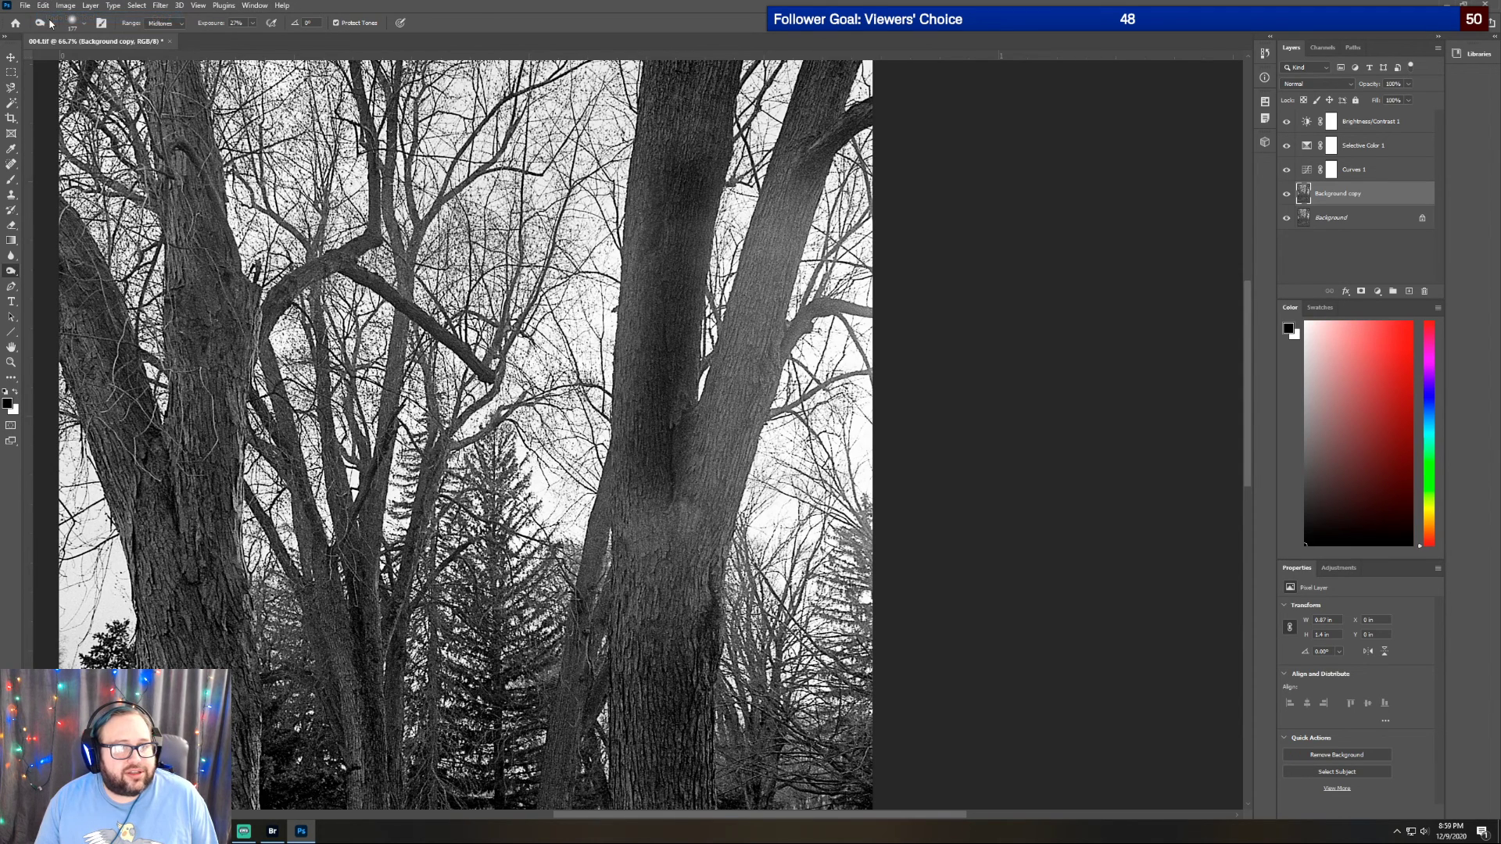
click(44, 5)
click(55, 19)
click(44, 5)
click(55, 18)
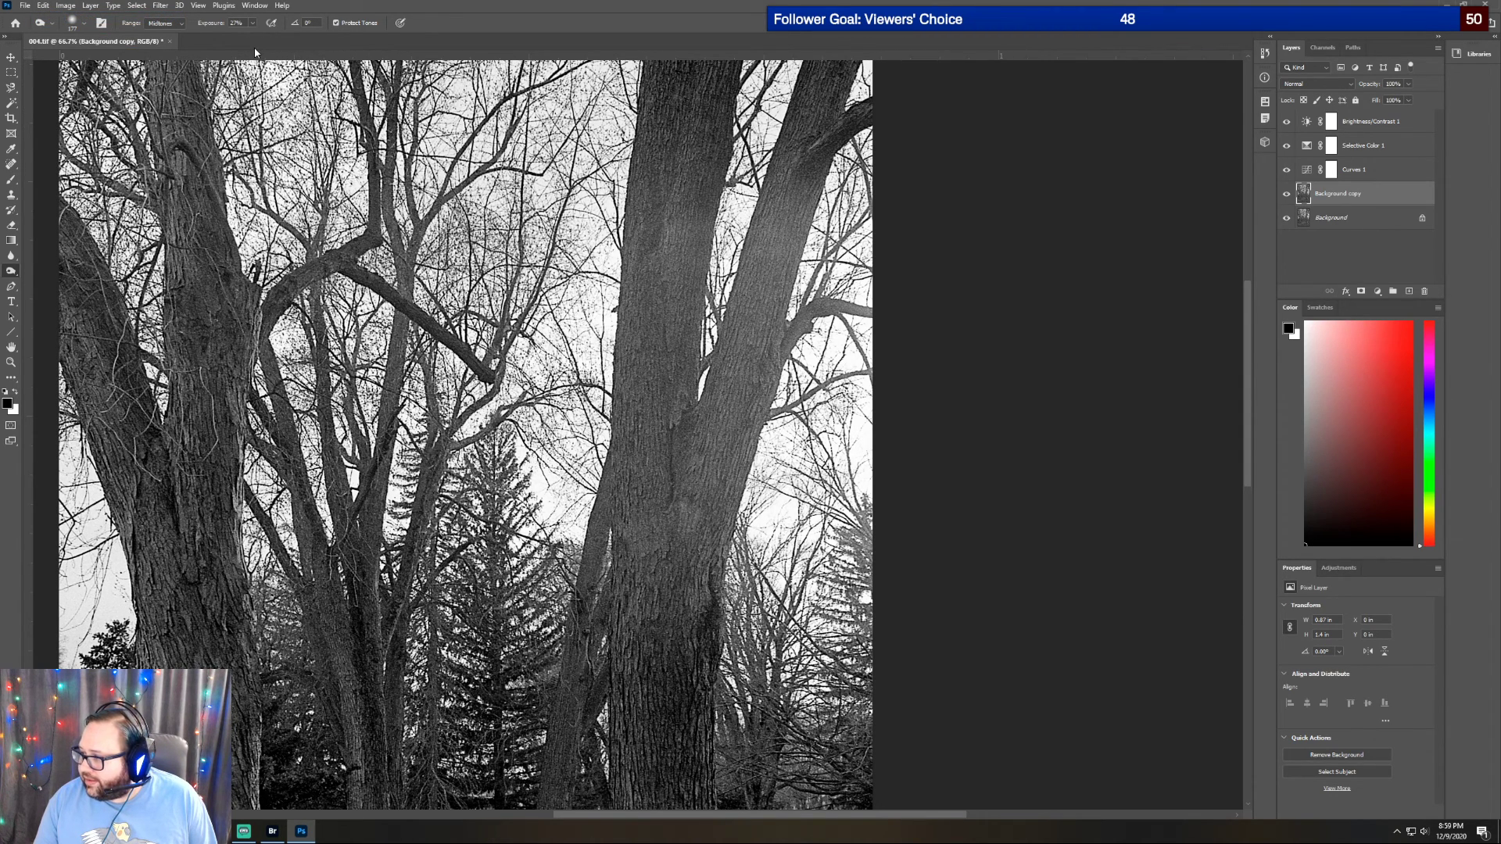
Lower the burn exposure to below 10% and lightly darken the hazy main stem of the forked trunk
drag(253, 39, 242, 41)
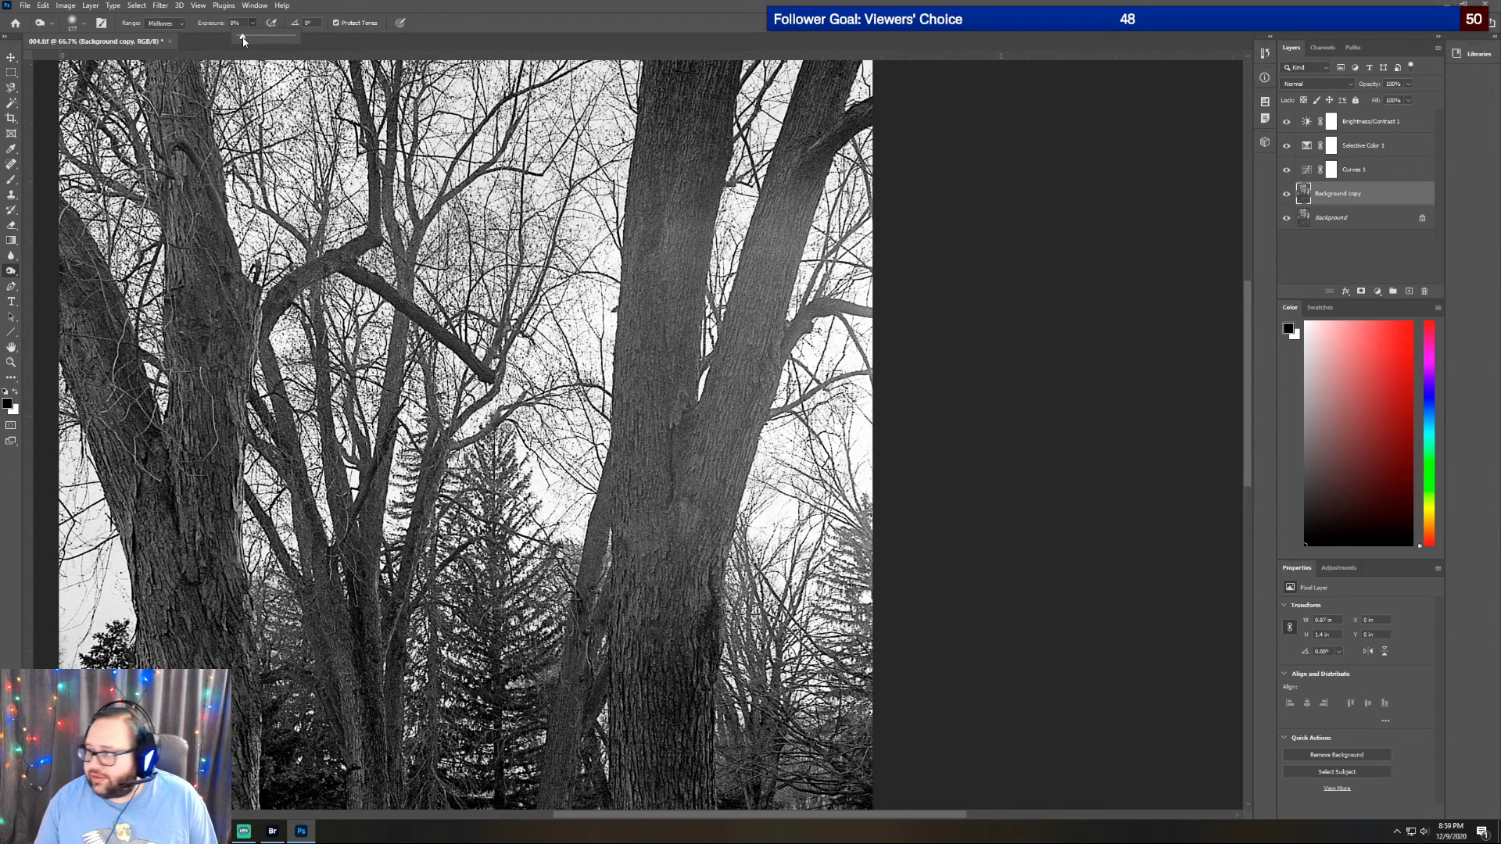
click(682, 256)
mouse_move(682, 256)
mouse_down()
mouse_move(674, 438)
mouse_move(653, 500)
mouse_move(641, 258)
mouse_move(633, 522)
mouse_move(651, 516)
mouse_move(658, 297)
mouse_move(644, 268)
mouse_move(680, 205)
mouse_move(661, 532)
mouse_move(687, 454)
mouse_move(680, 582)
mouse_move(646, 533)
mouse_move(643, 586)
mouse_up()
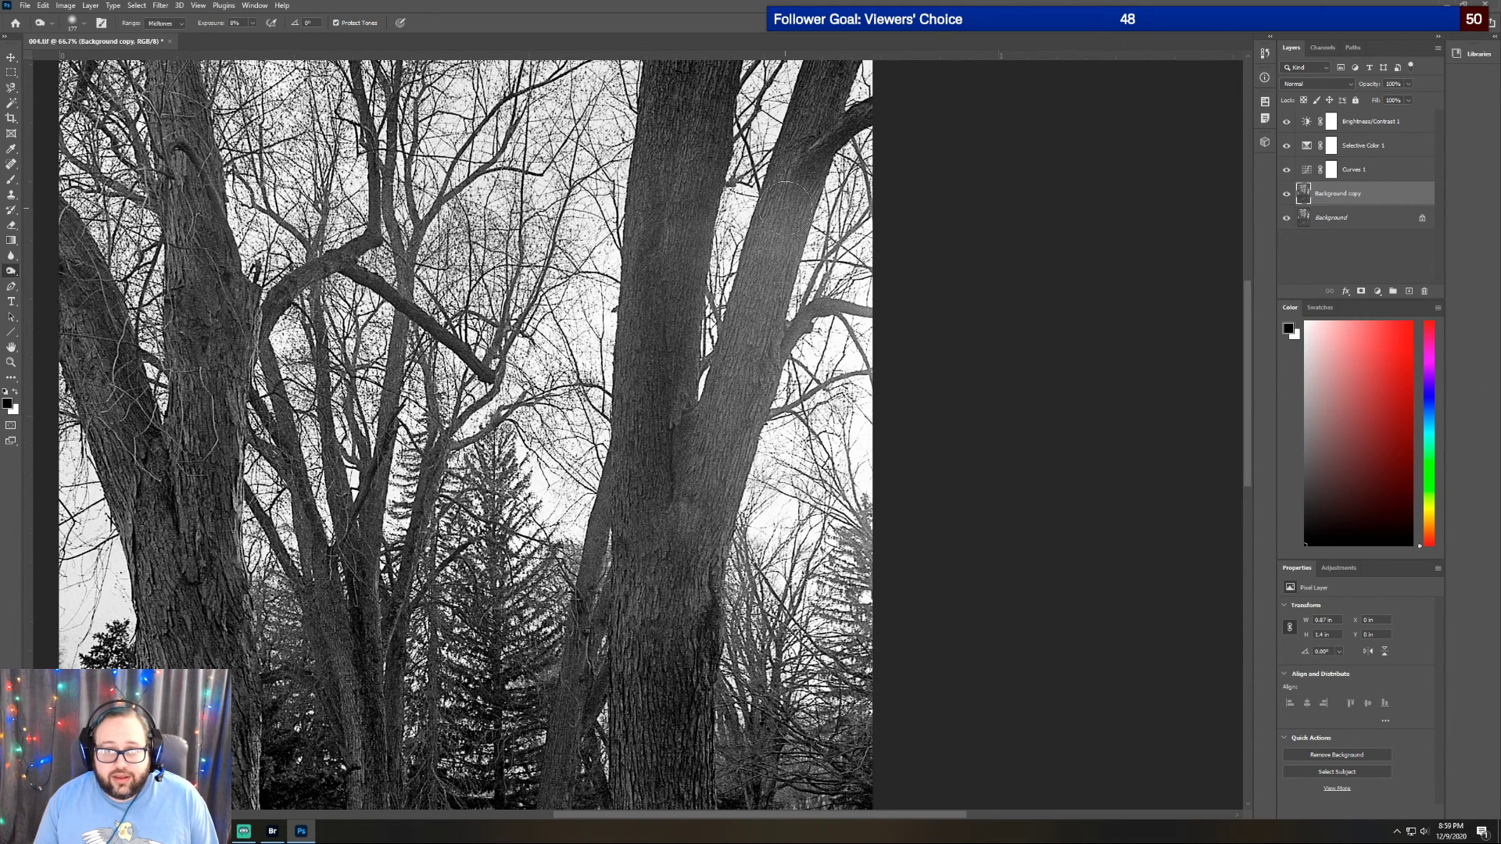
Burn the haze along the slanted stem of the forked trunk down to the fork with repeated light strokes
mouse_move(775, 242)
mouse_down()
mouse_move(706, 531)
mouse_move(750, 344)
mouse_up()
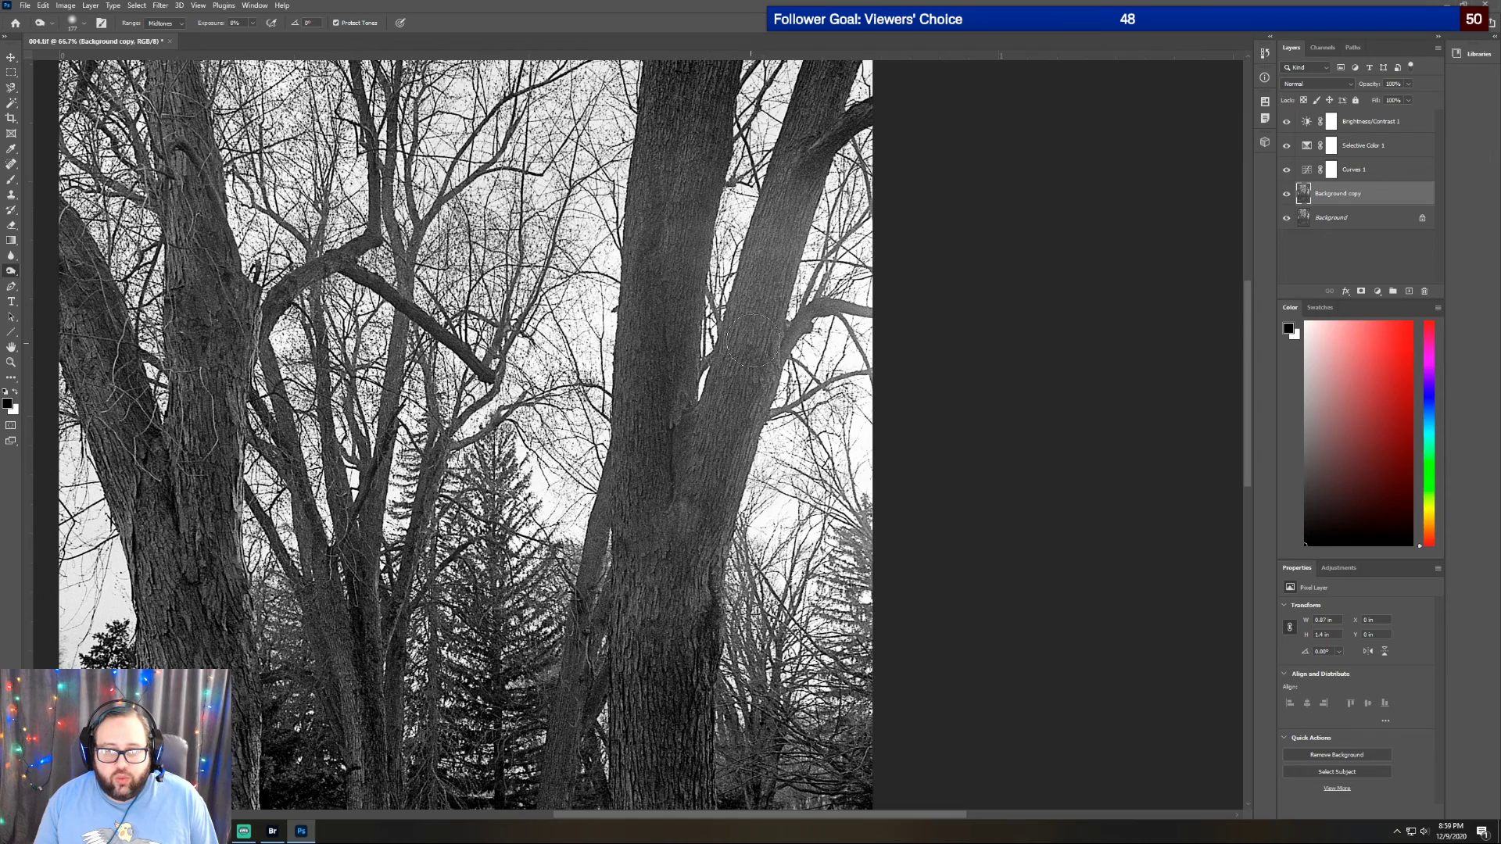
mouse_move(800, 193)
mouse_down()
mouse_move(817, 188)
mouse_move(762, 329)
mouse_move(784, 213)
mouse_move(766, 272)
mouse_up()
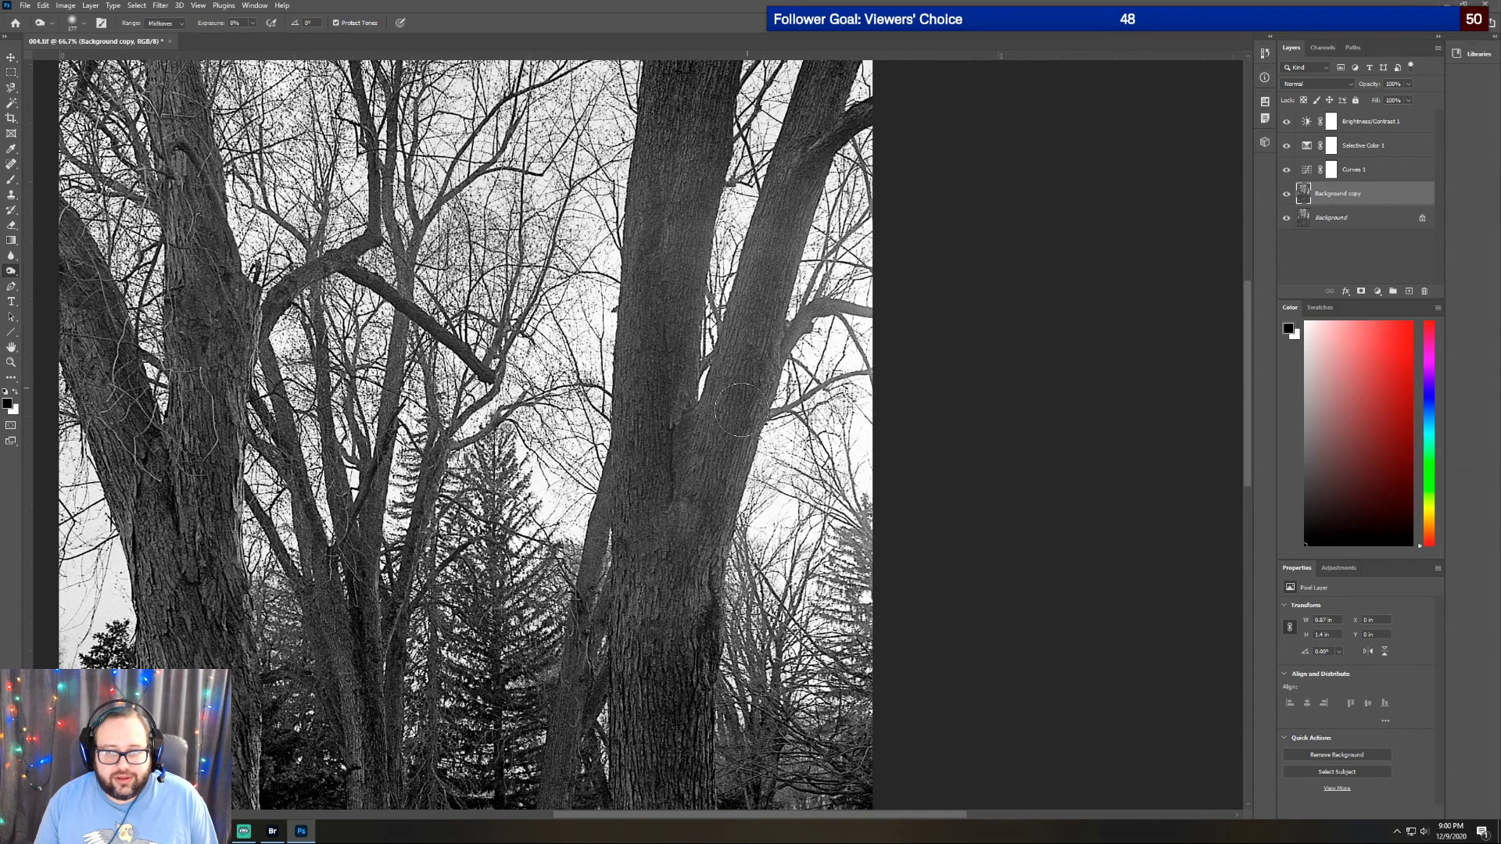
drag(712, 427, 667, 577)
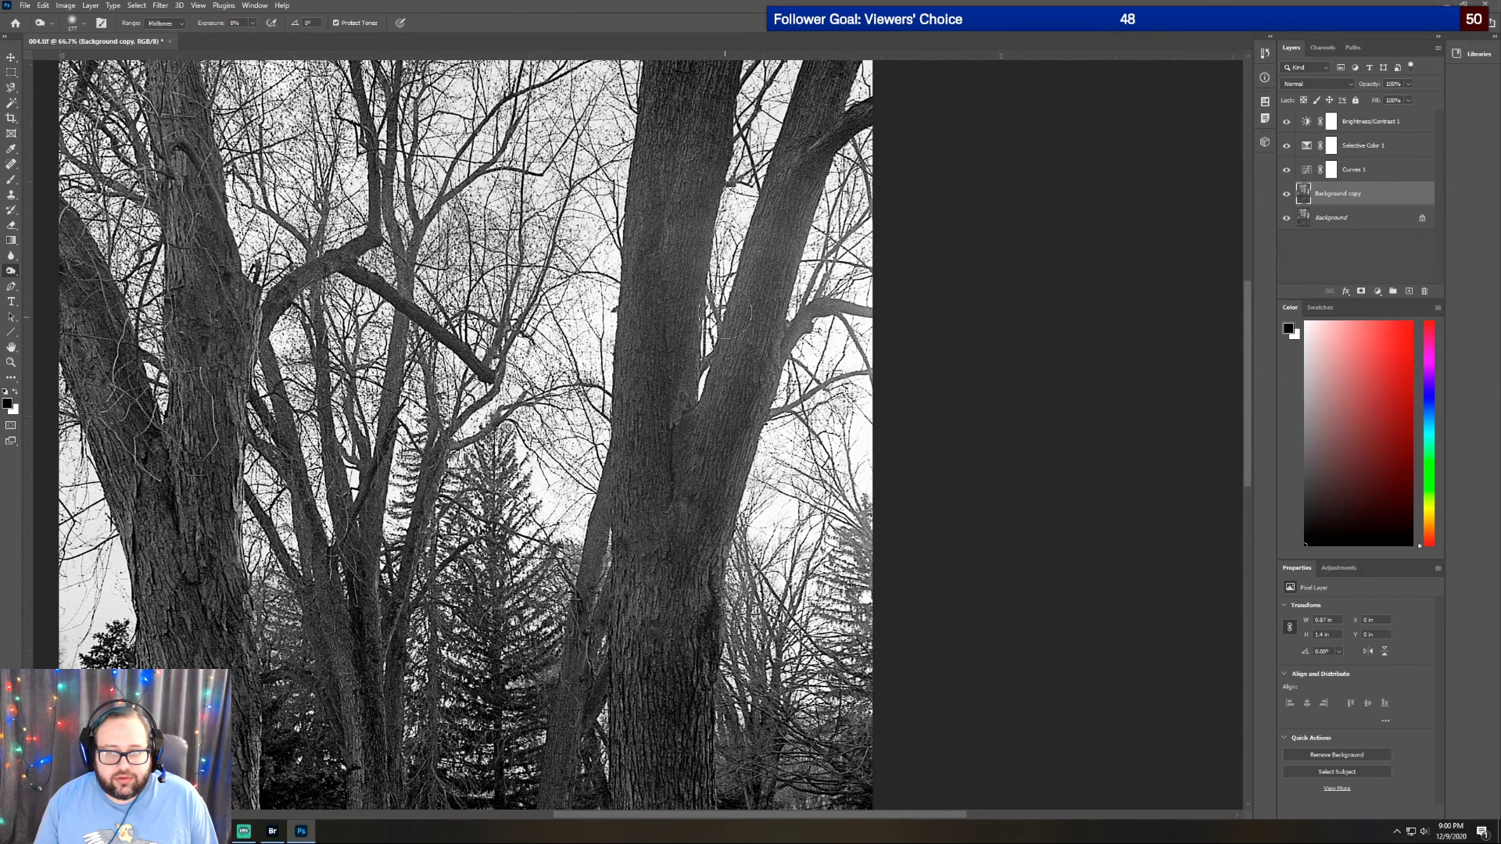
drag(804, 144, 679, 508)
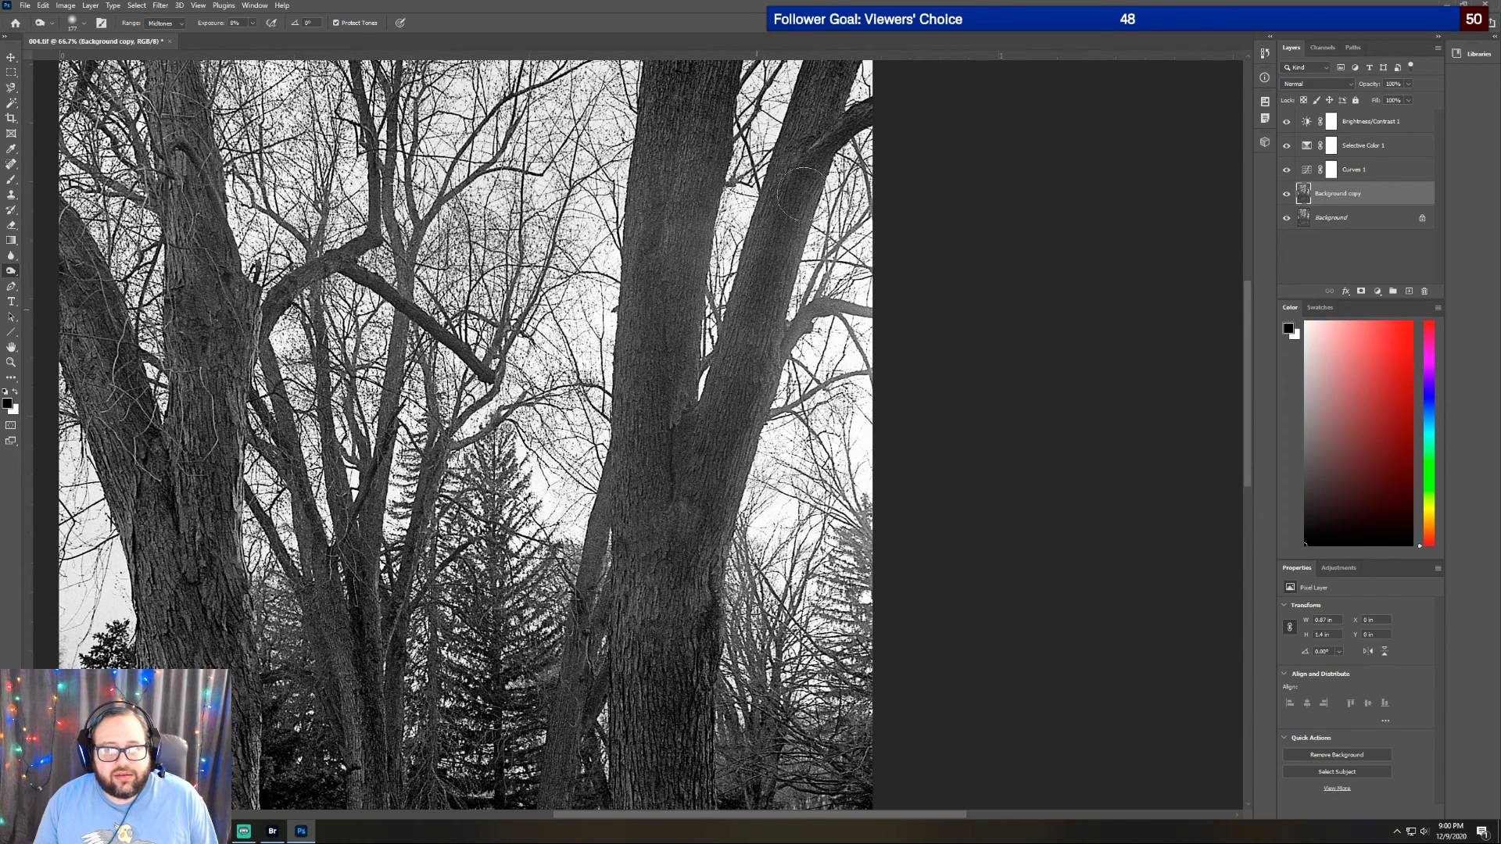
drag(801, 190, 692, 564)
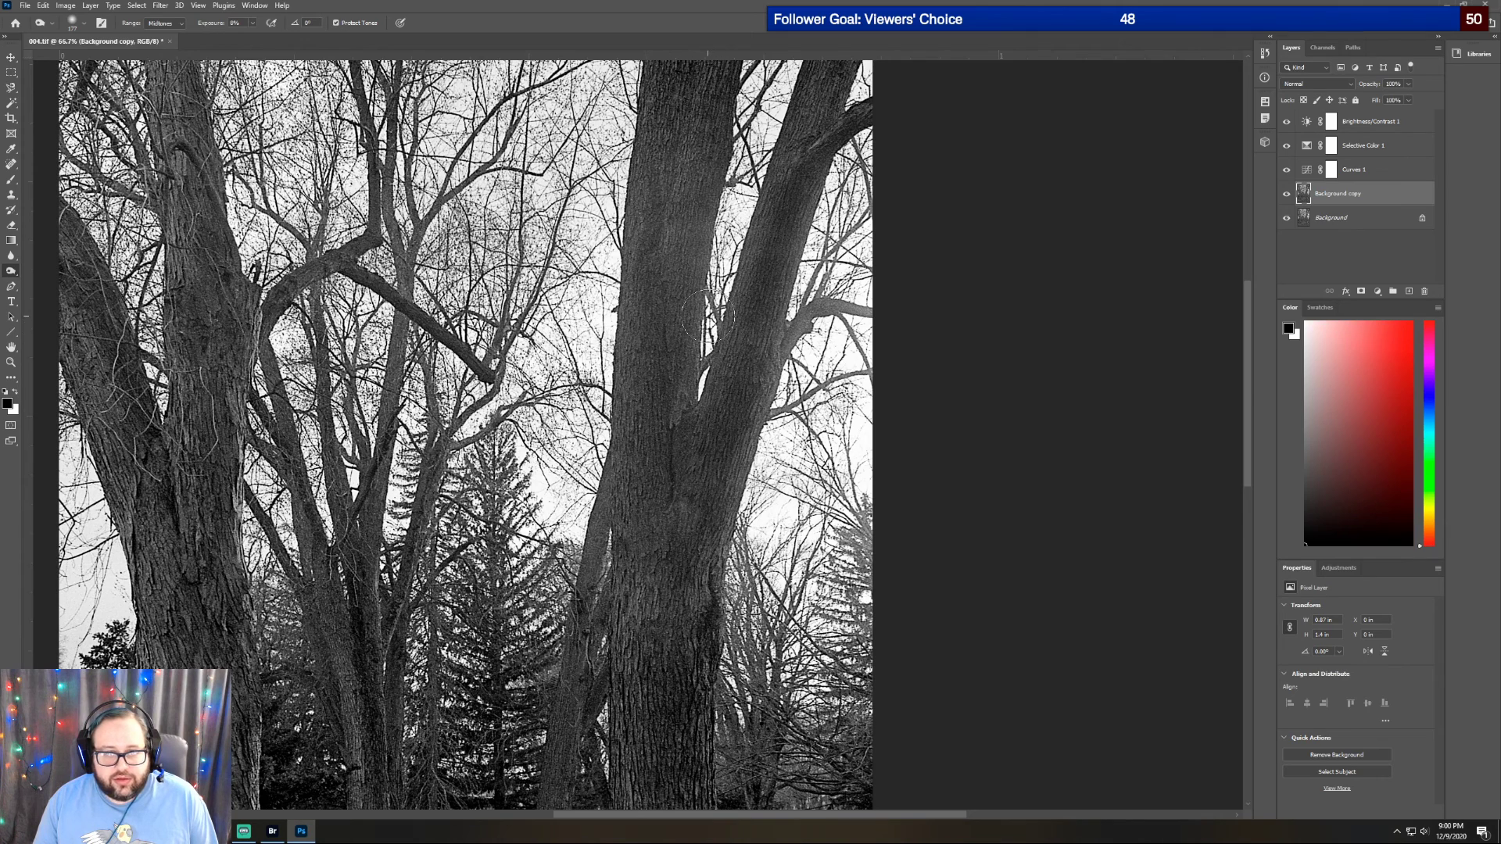
scroll(706, 376, down, 2)
scroll(677, 359, up, 1)
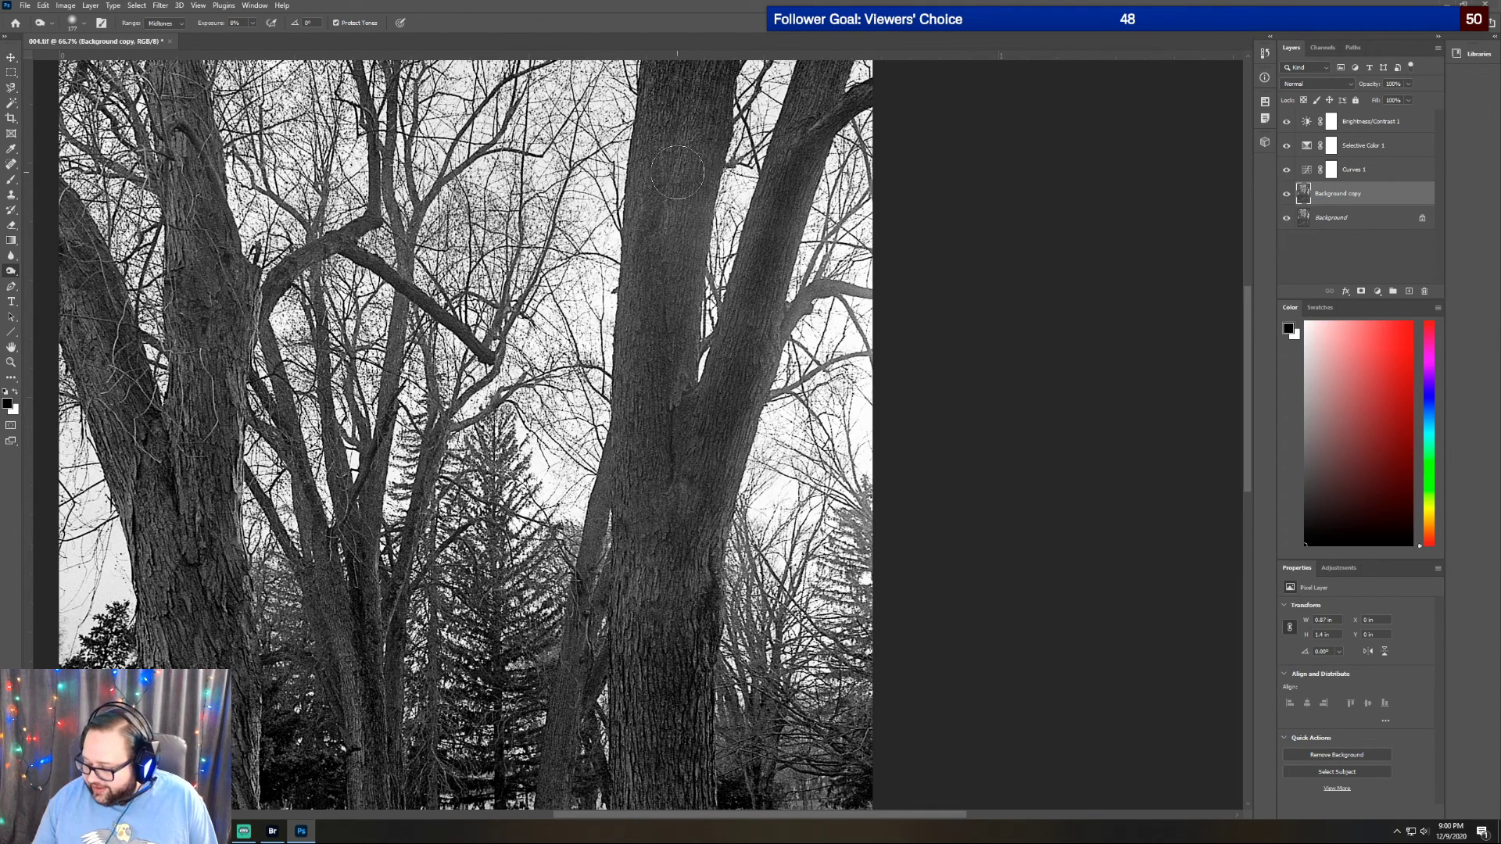
scroll(641, 469, down, 1)
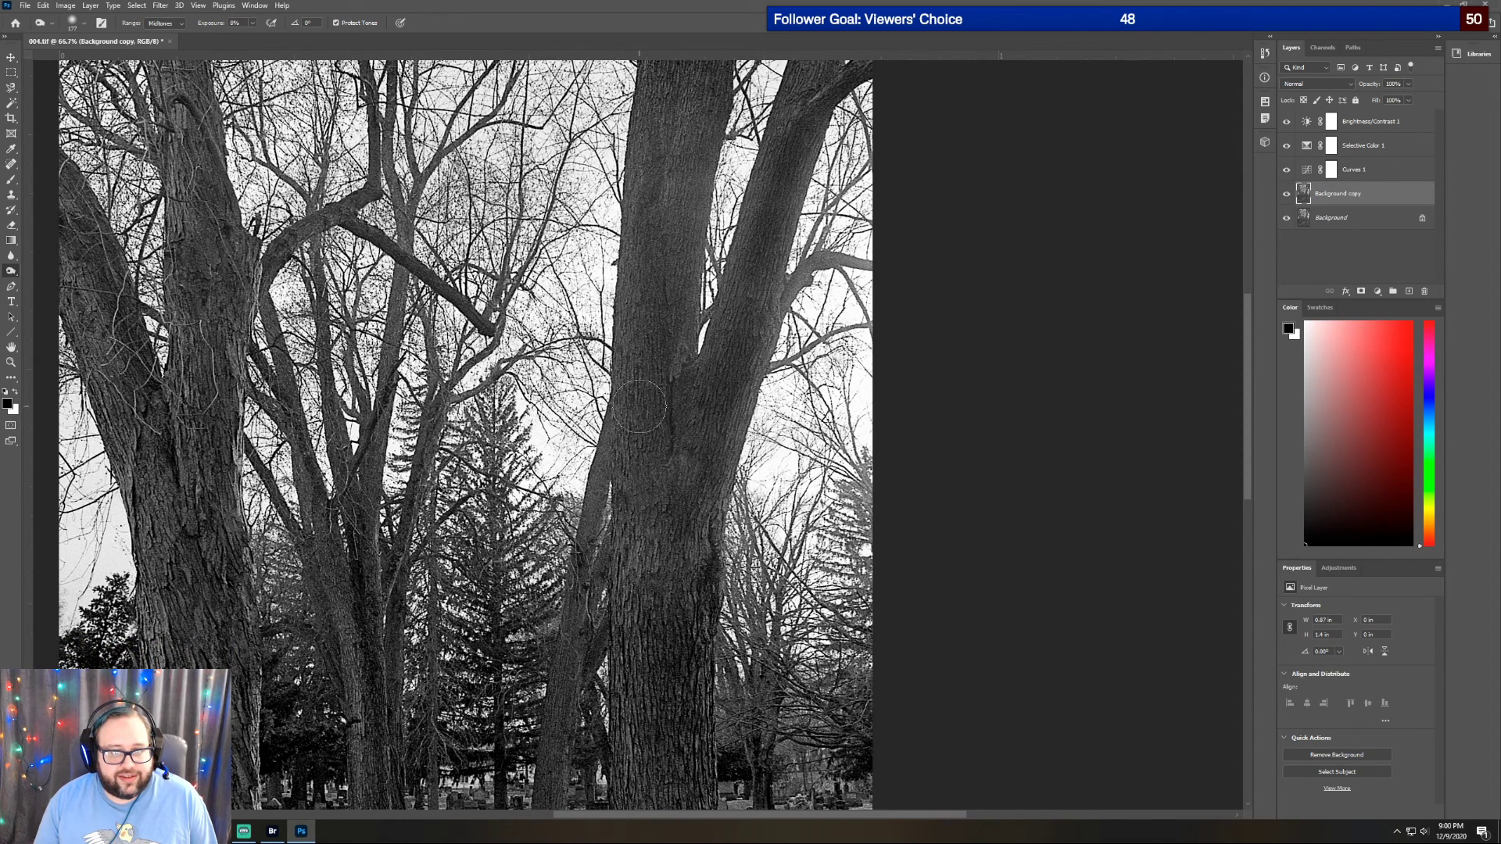
Check the burned trunk in the whole photo and save the changes to 004.tif
click(11, 364)
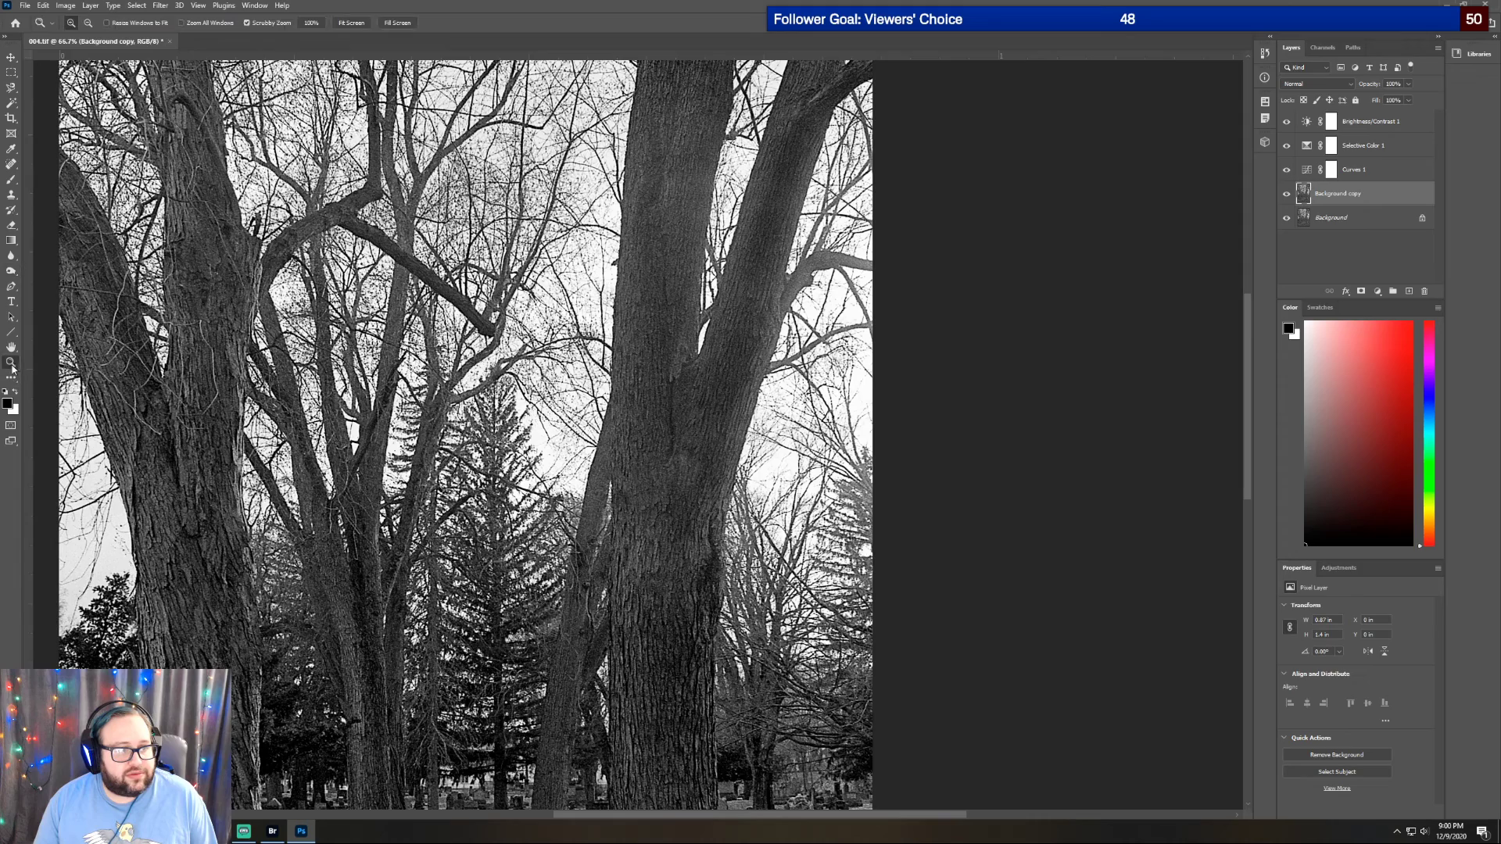
click(351, 23)
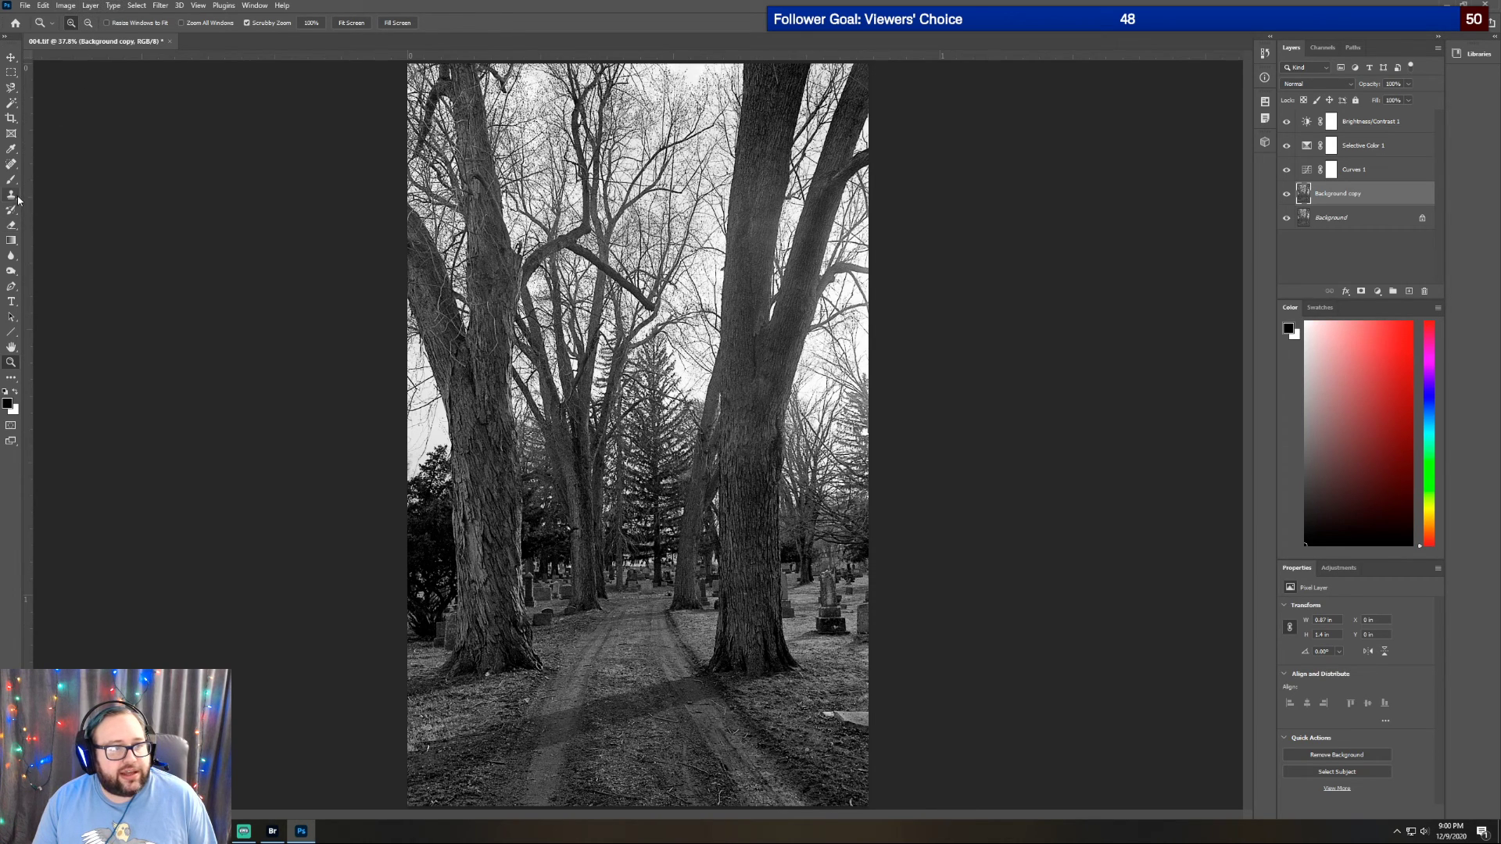
click(11, 274)
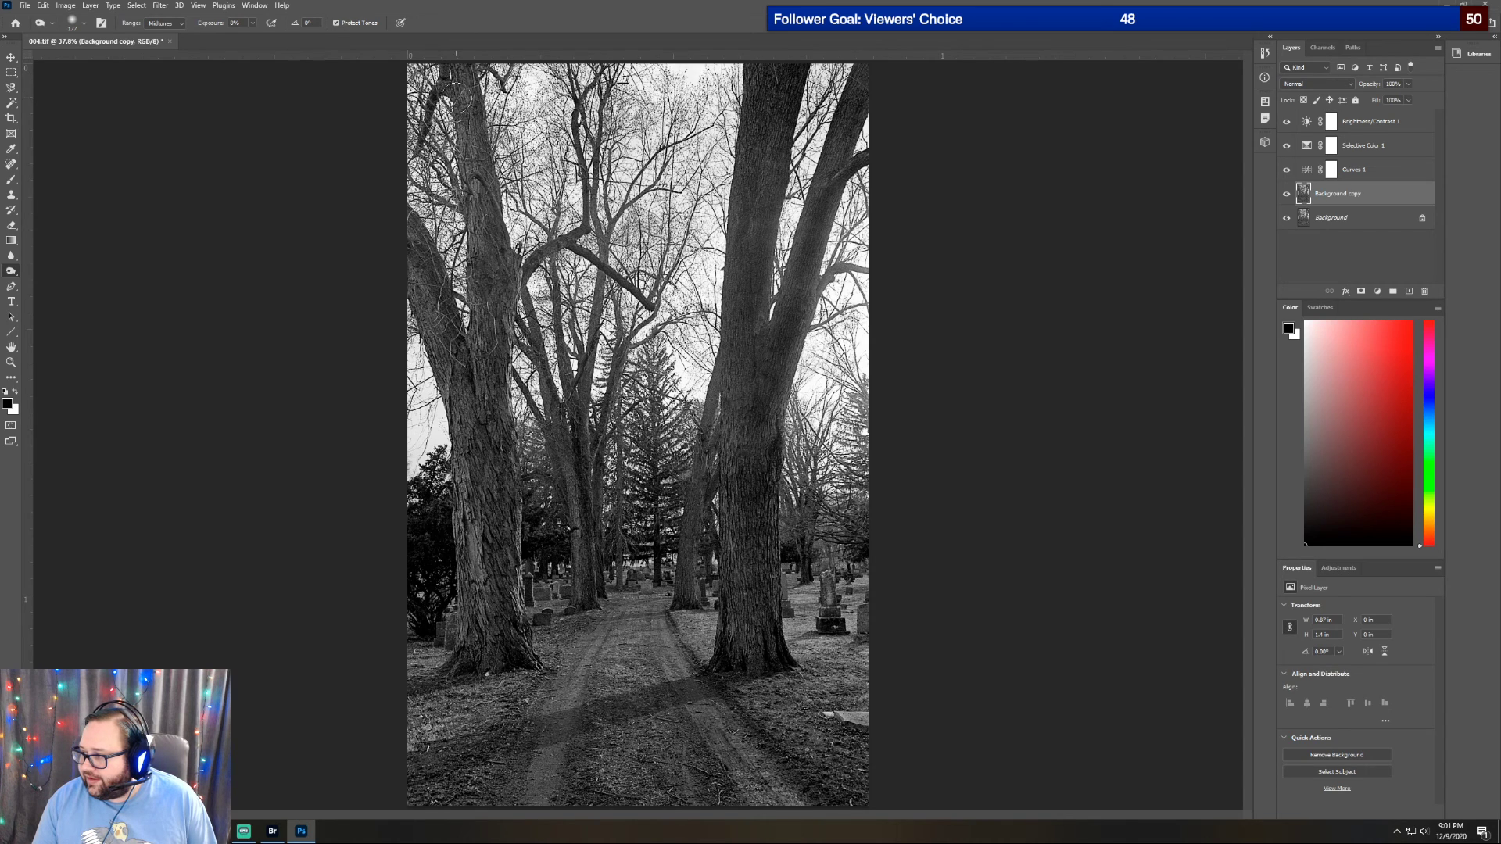
click(25, 6)
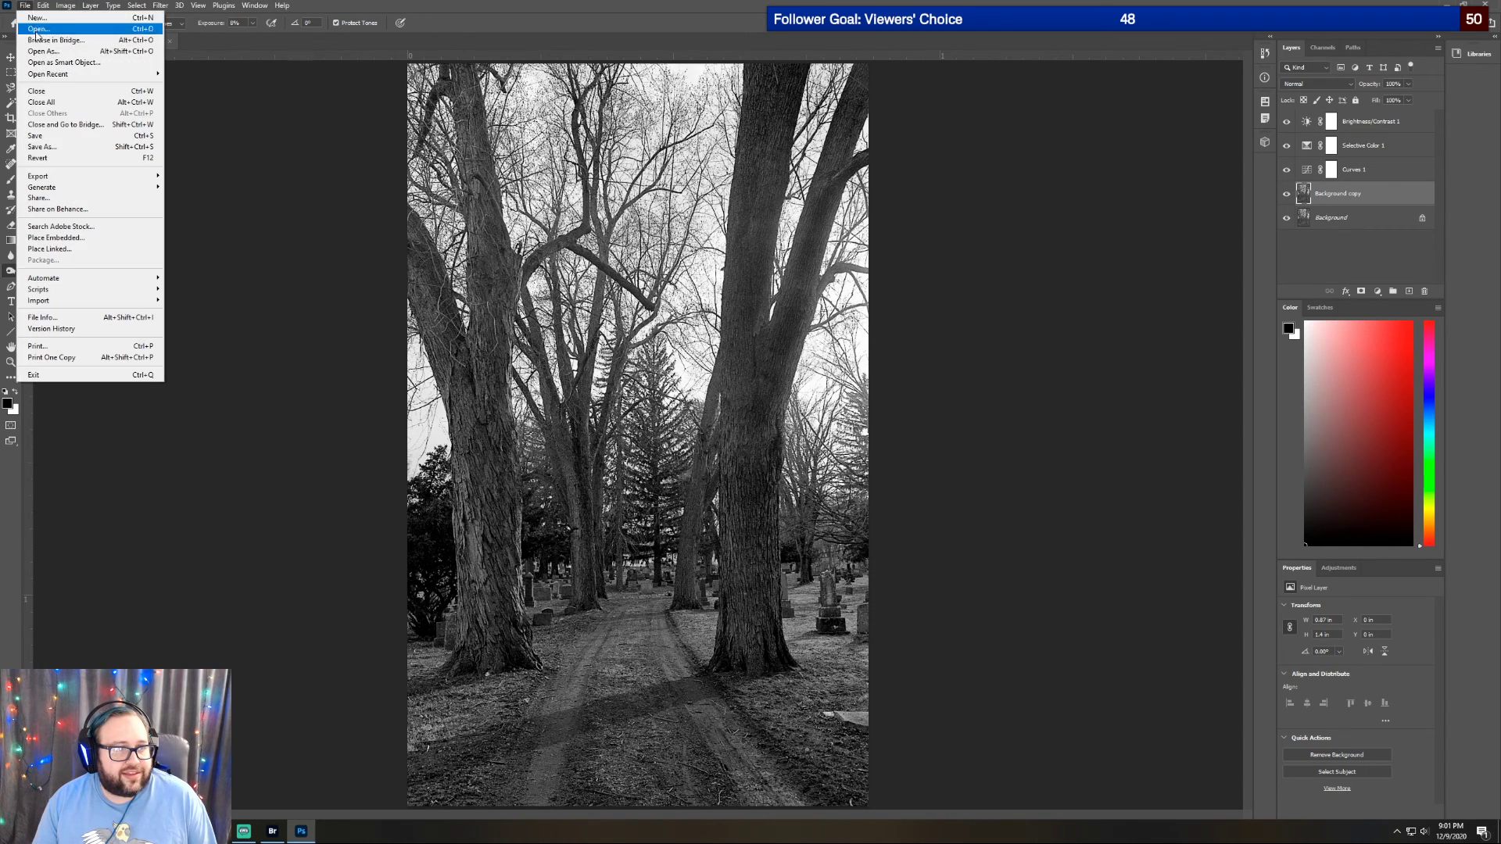
click(64, 138)
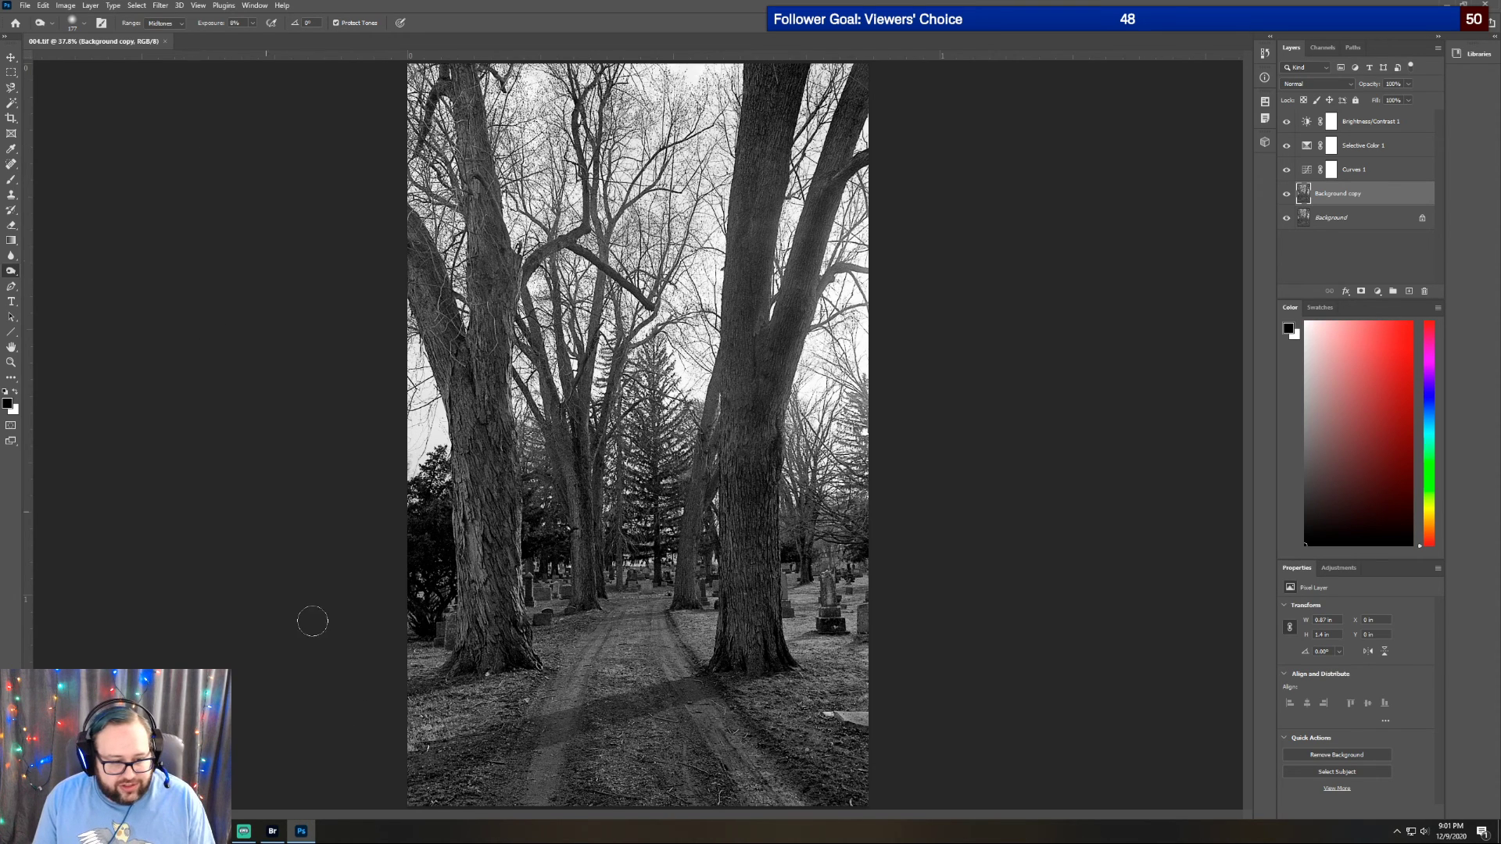
Switch to Bridge and filter the Stream folder to show only Photoshop documents
click(273, 832)
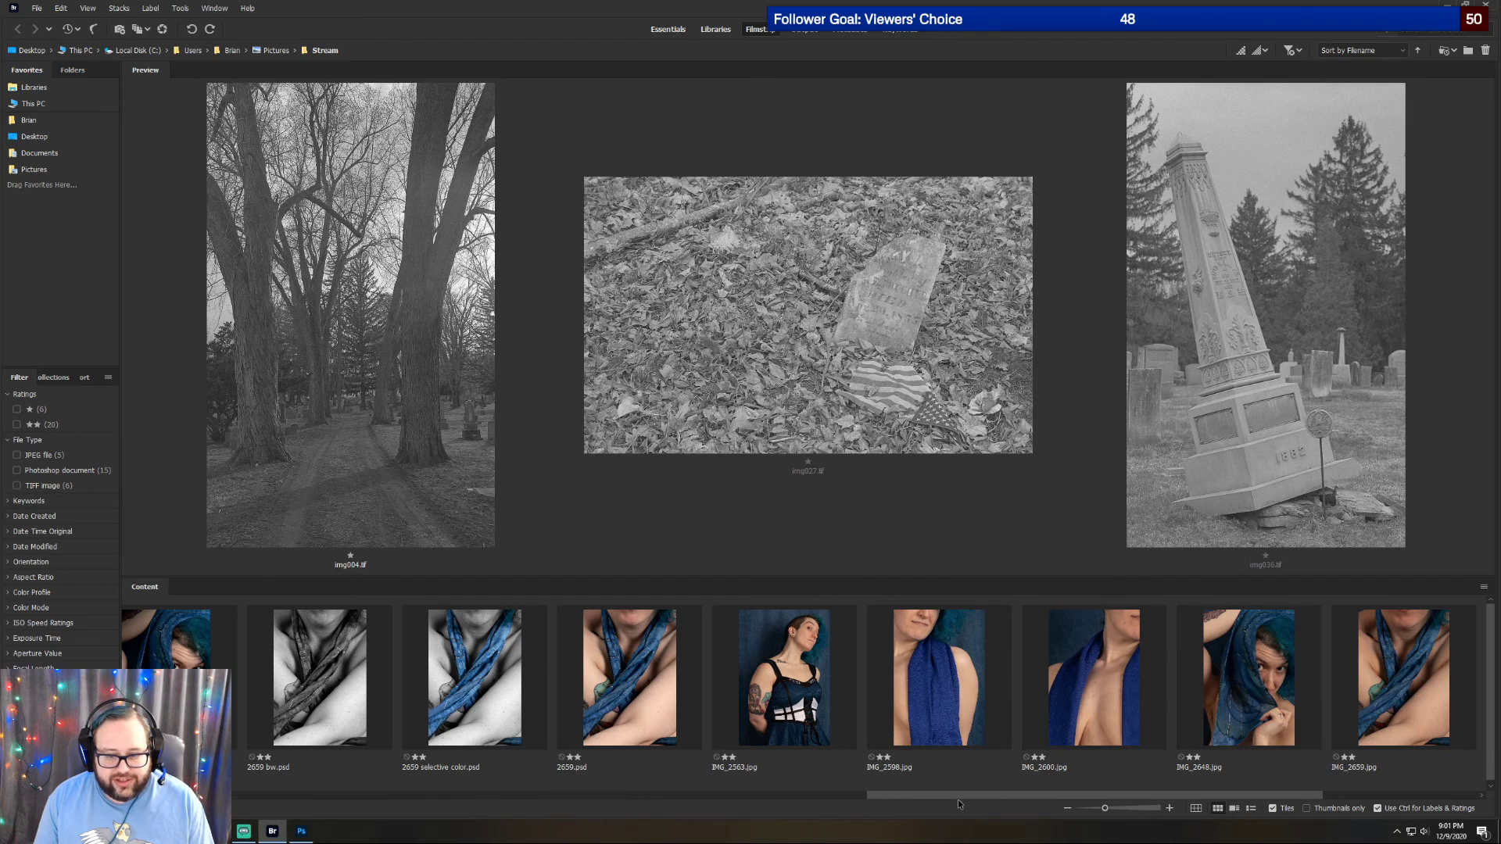
click(17, 471)
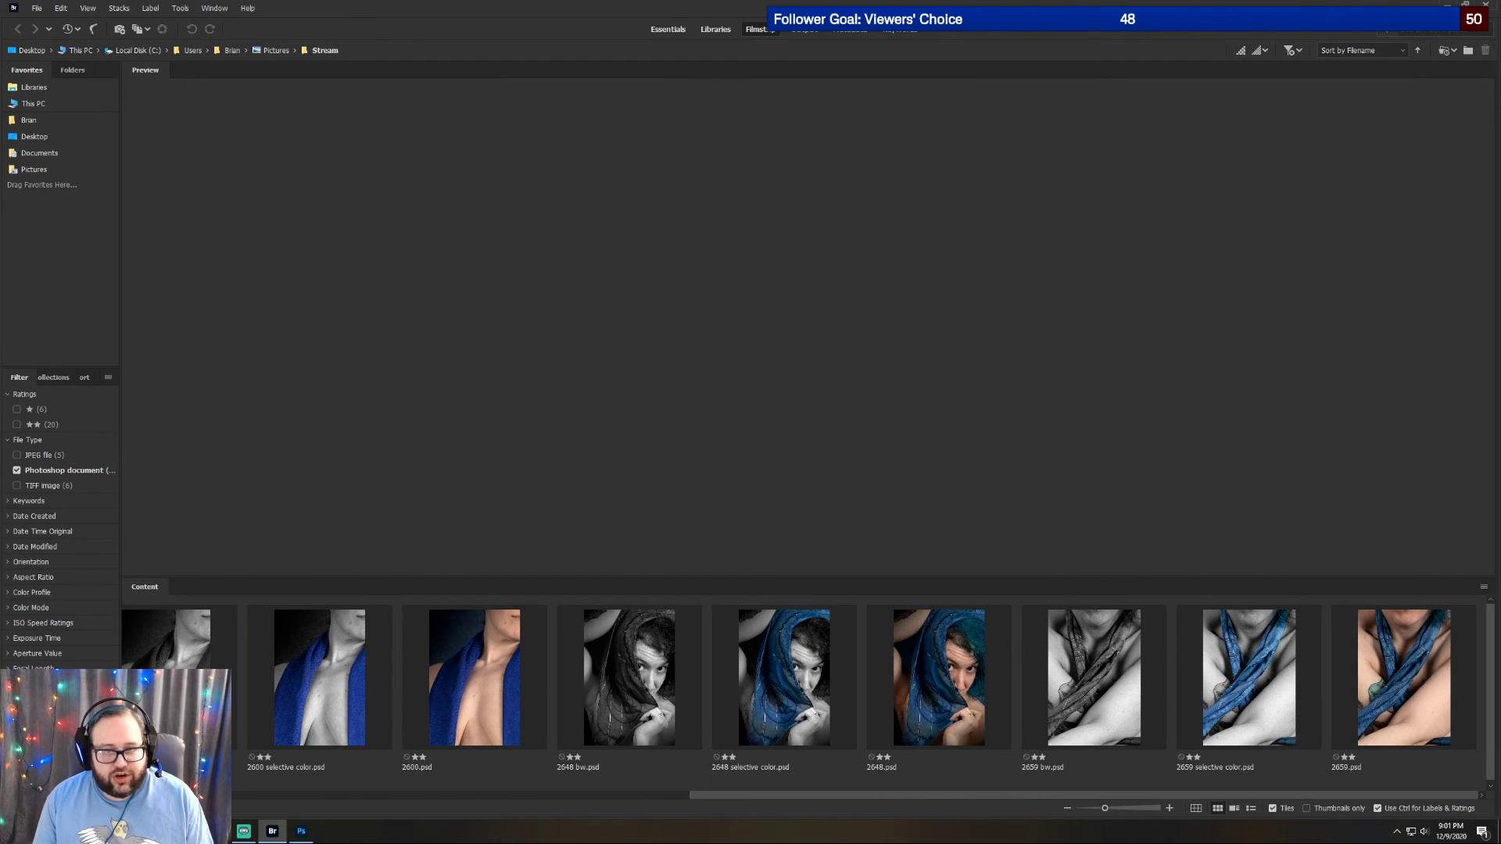
Preview the black-and-white, selective color and full-color versions of photos 2600, 2648 and 2659 side by side, one set at a time
click(177, 691)
shift+click(462, 685)
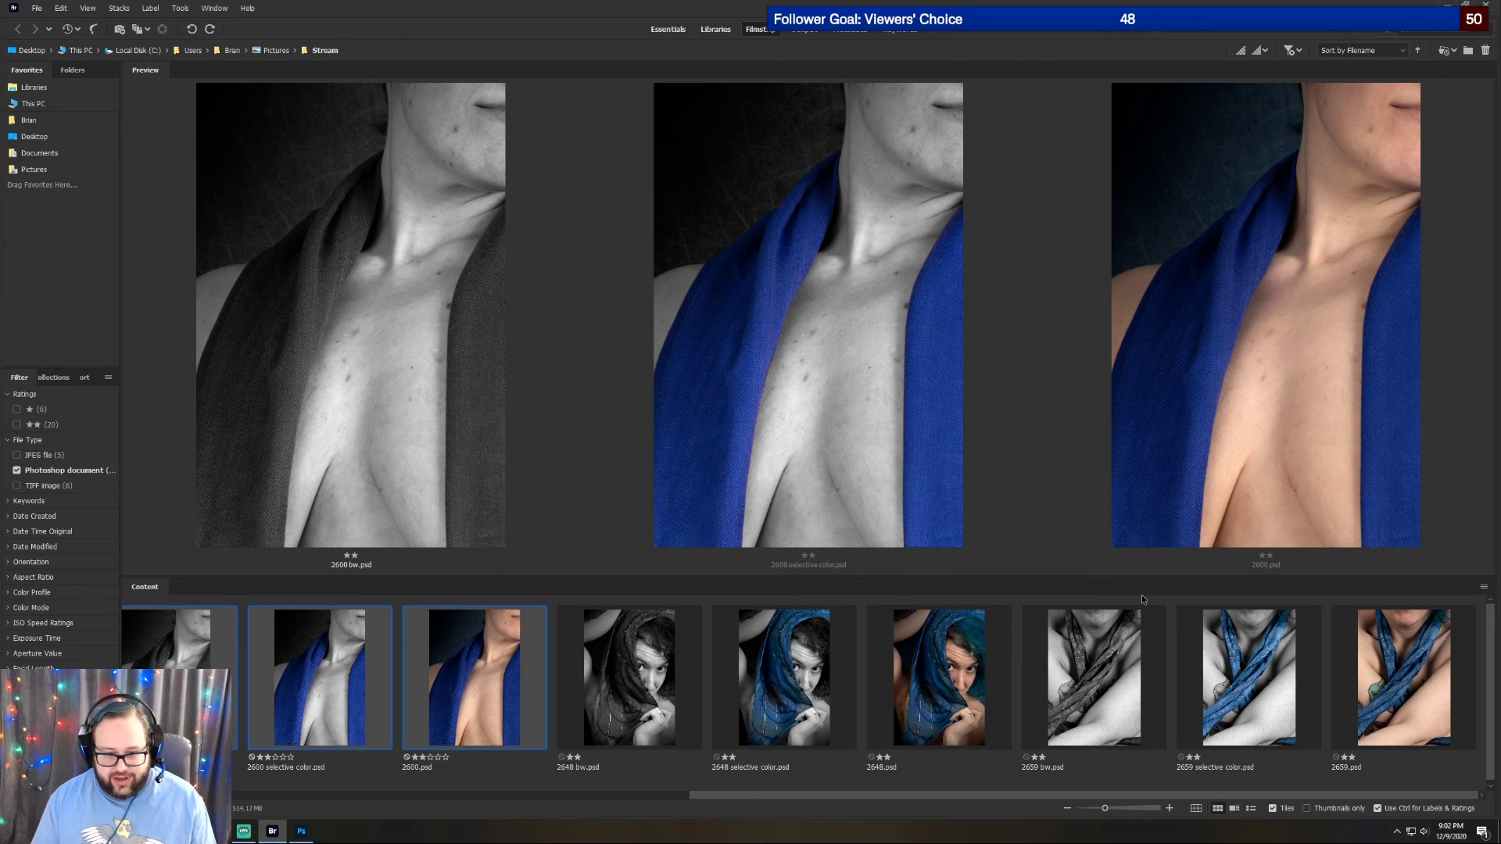
click(659, 723)
shift+click(938, 683)
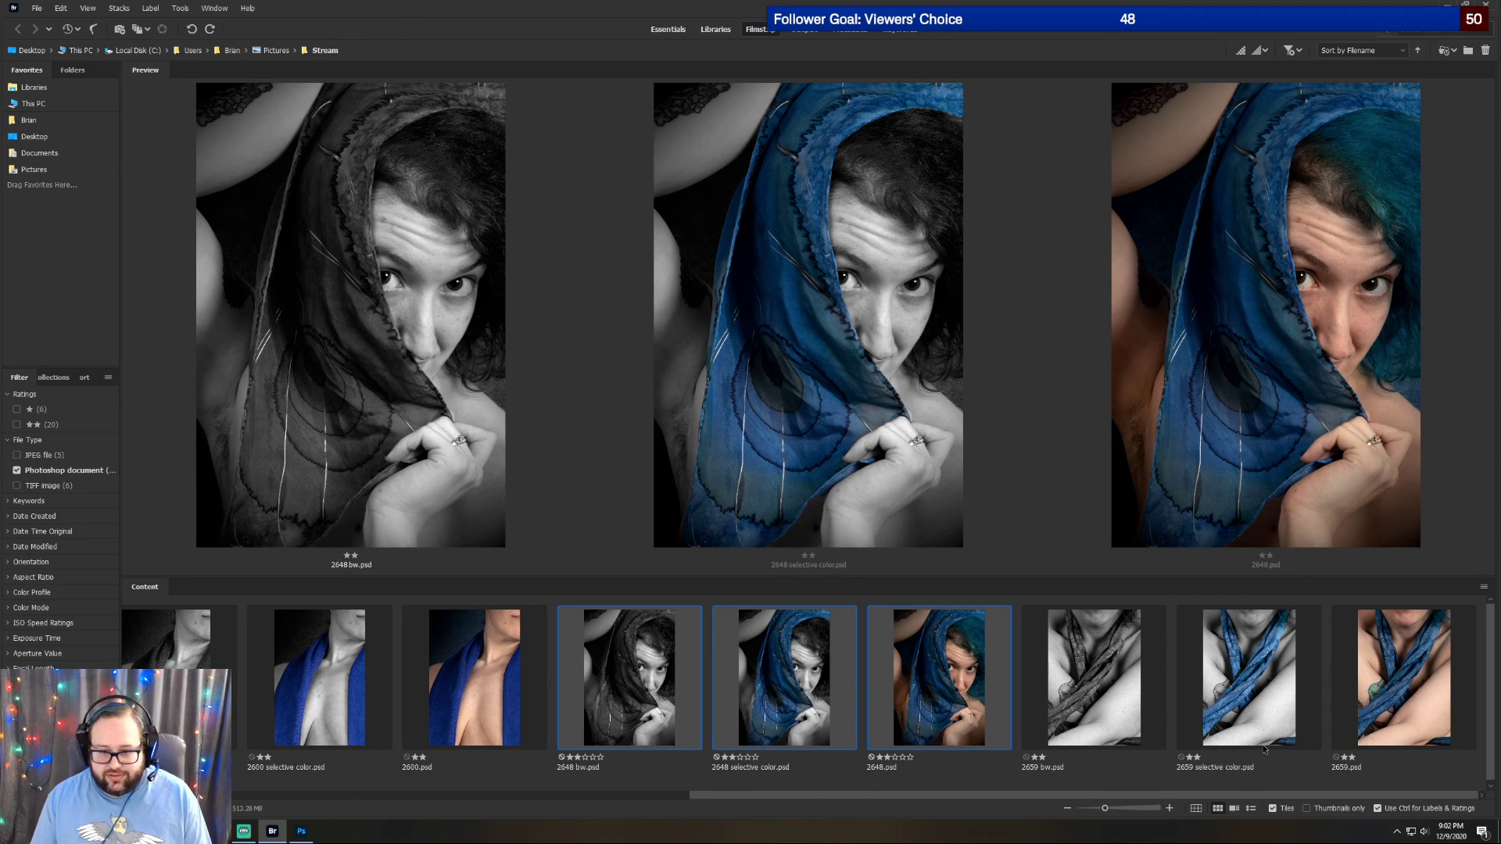
click(1110, 663)
shift+click(1401, 666)
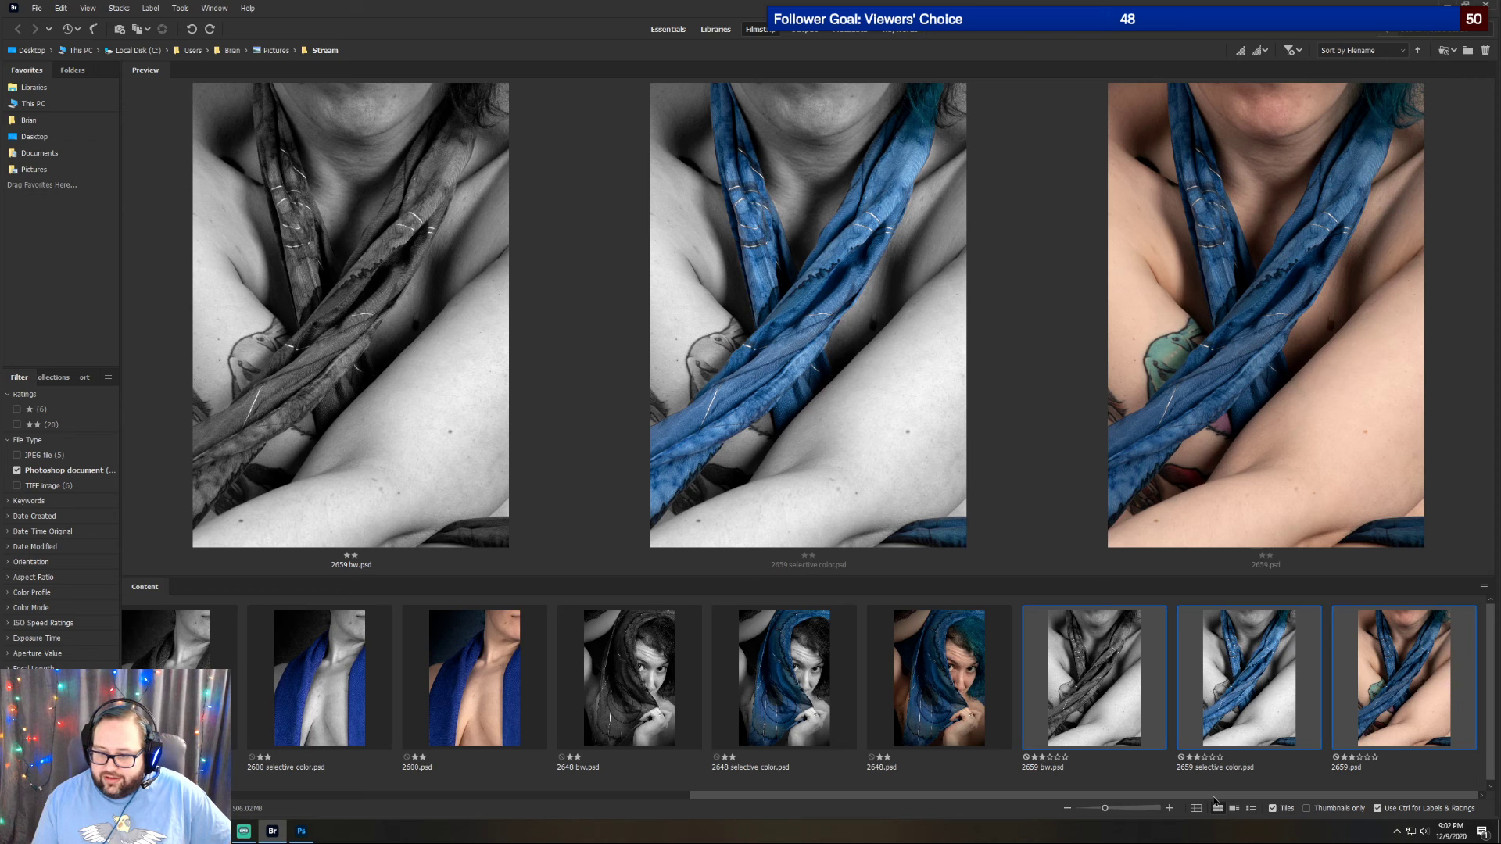
Preview the three versions of photo 2598 side by side, followed by the three versions of photo 2563
drag(1214, 800, 702, 809)
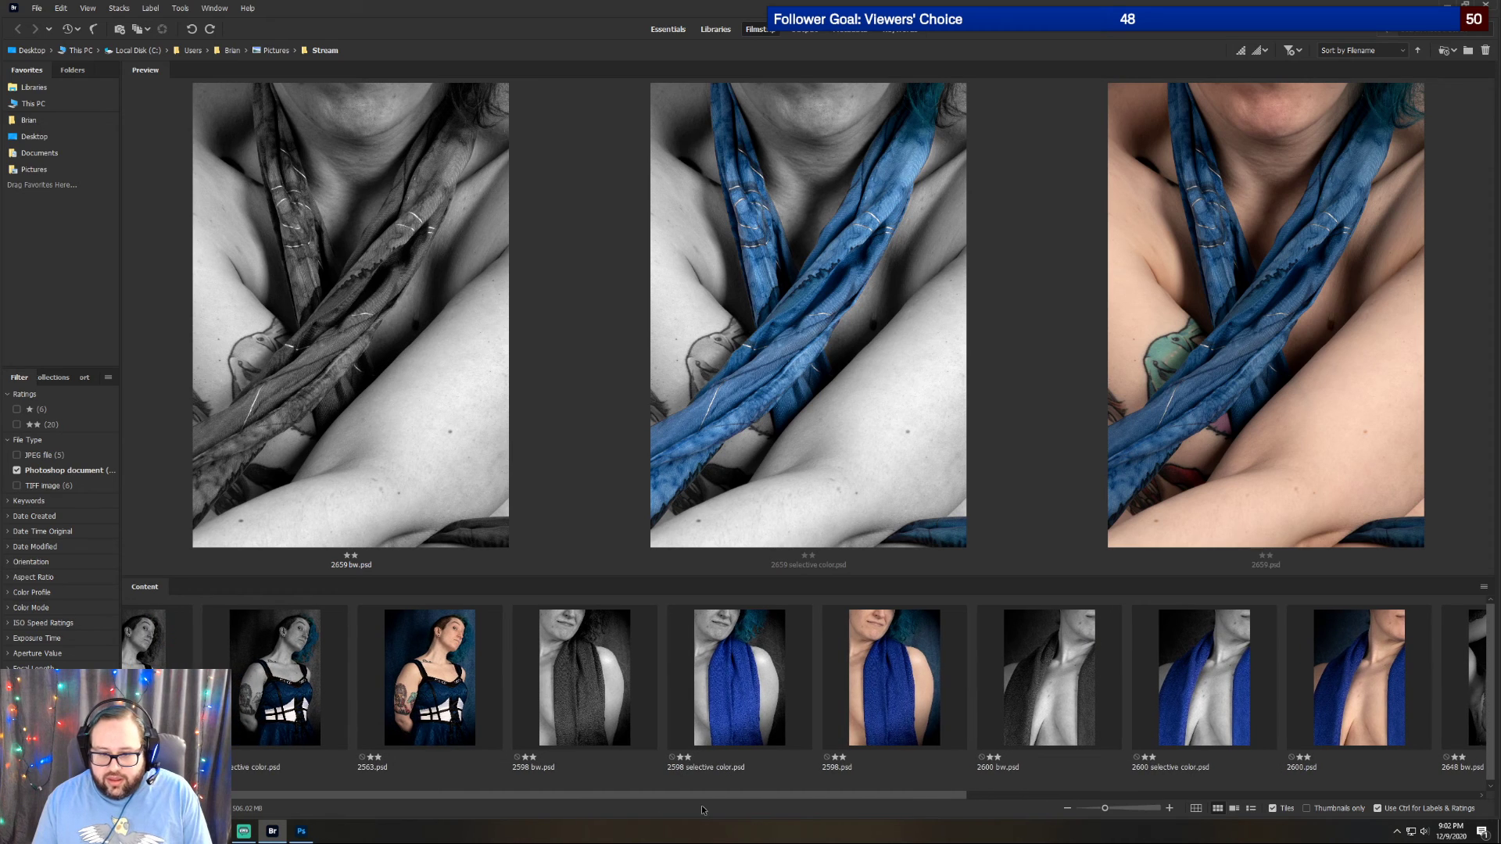
click(629, 738)
shift+click(907, 684)
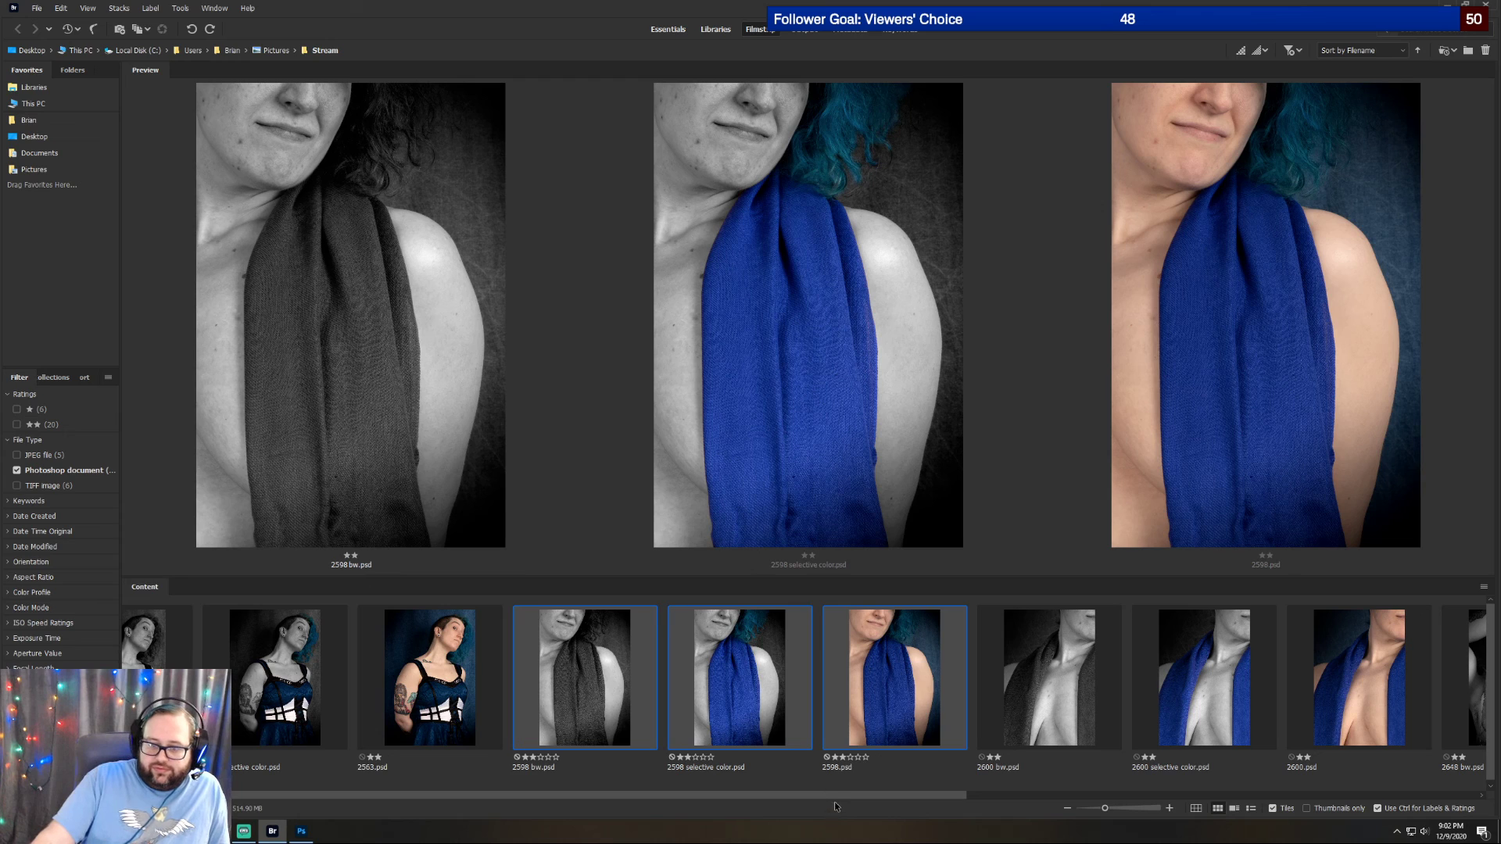
drag(830, 795, 782, 794)
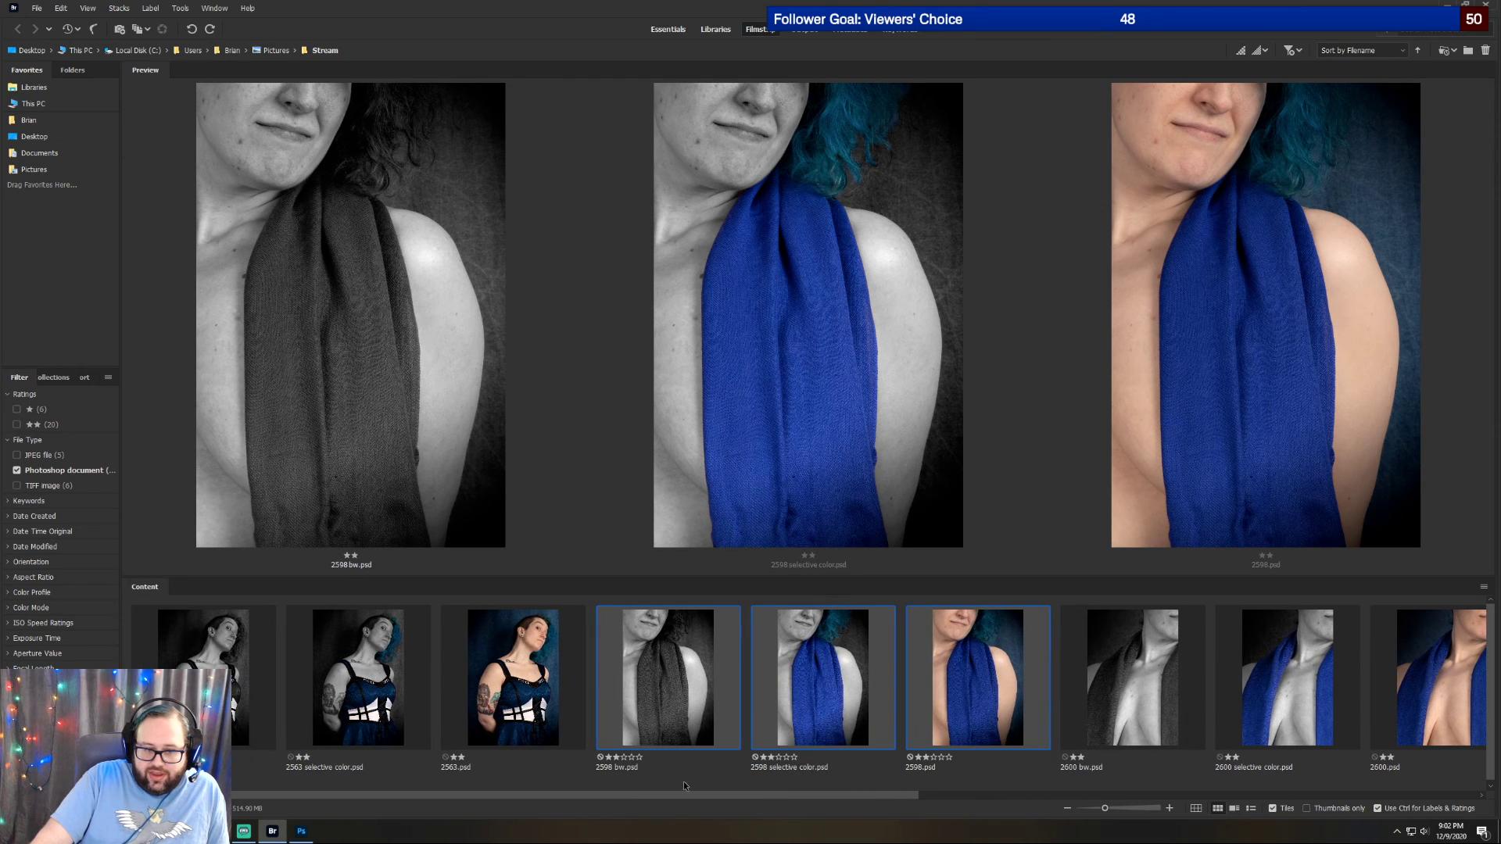
click(208, 665)
shift+click(472, 685)
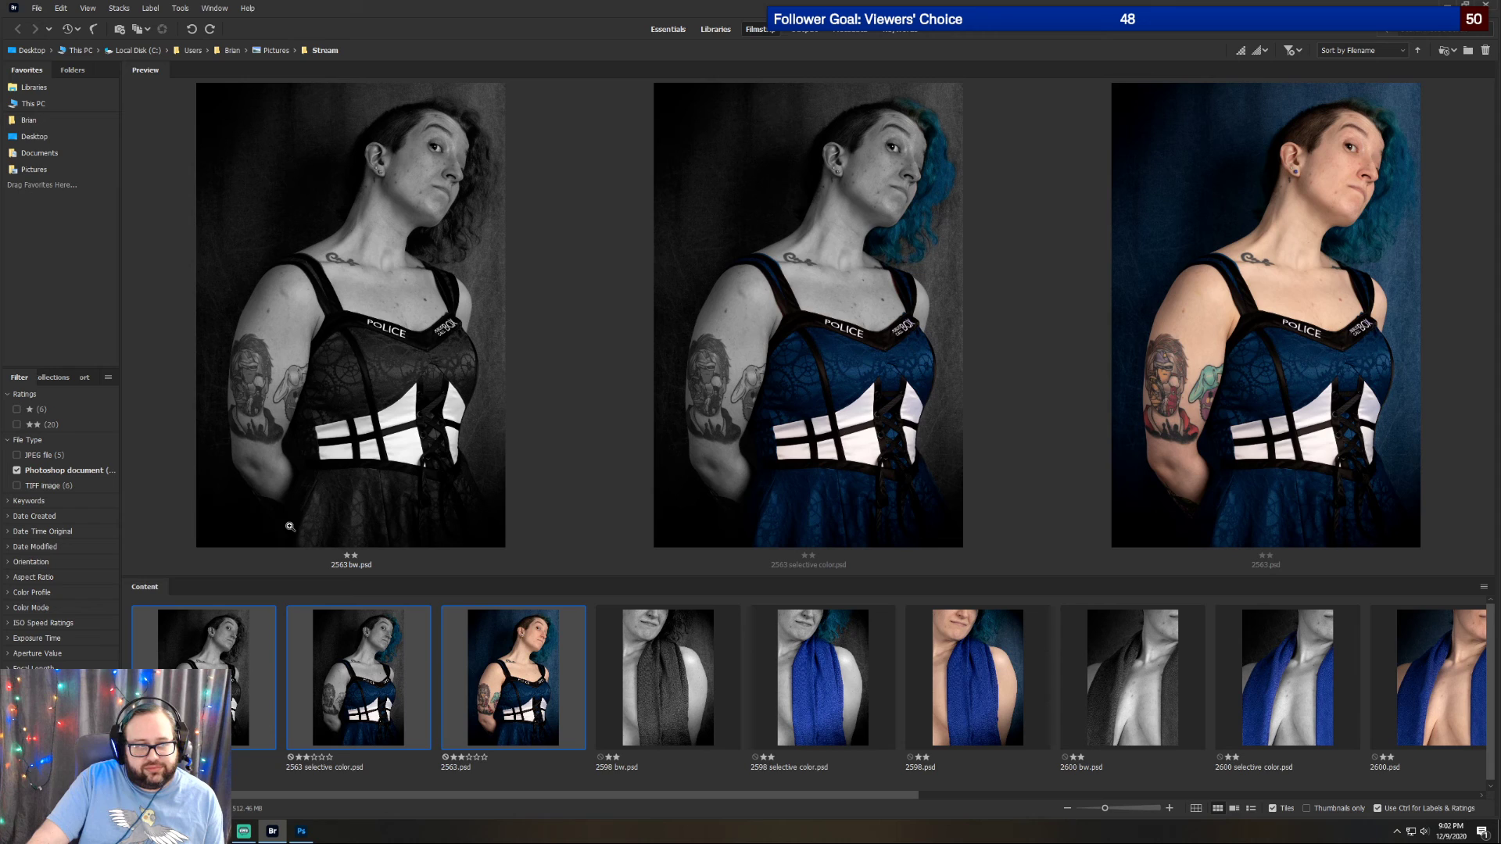
Filter the Stream folder to TIFF images only and preview 004.tif, 027.tif and 036.tif side by side
click(16, 470)
click(16, 486)
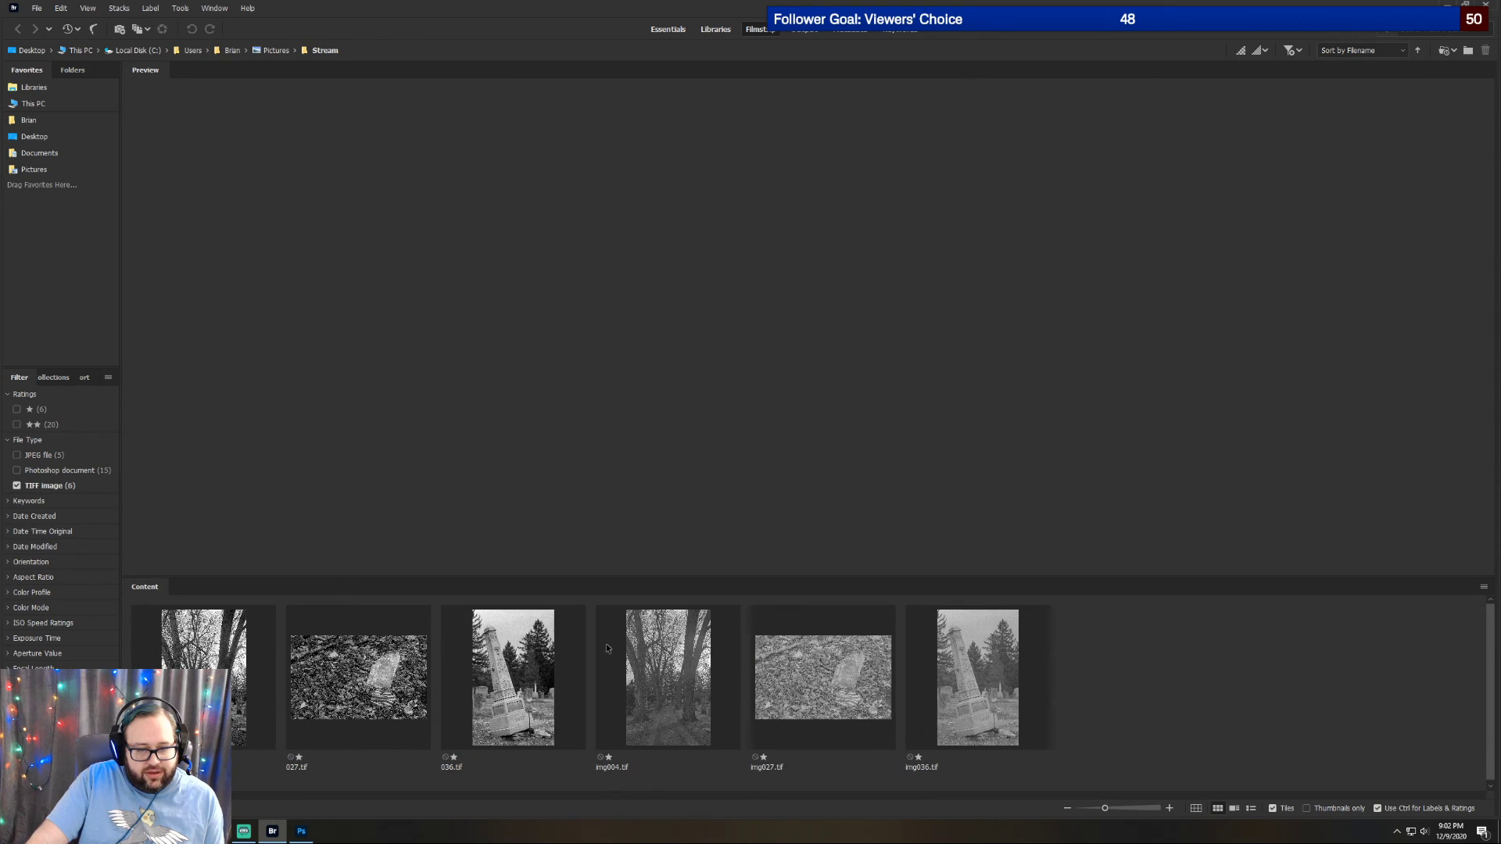
click(167, 652)
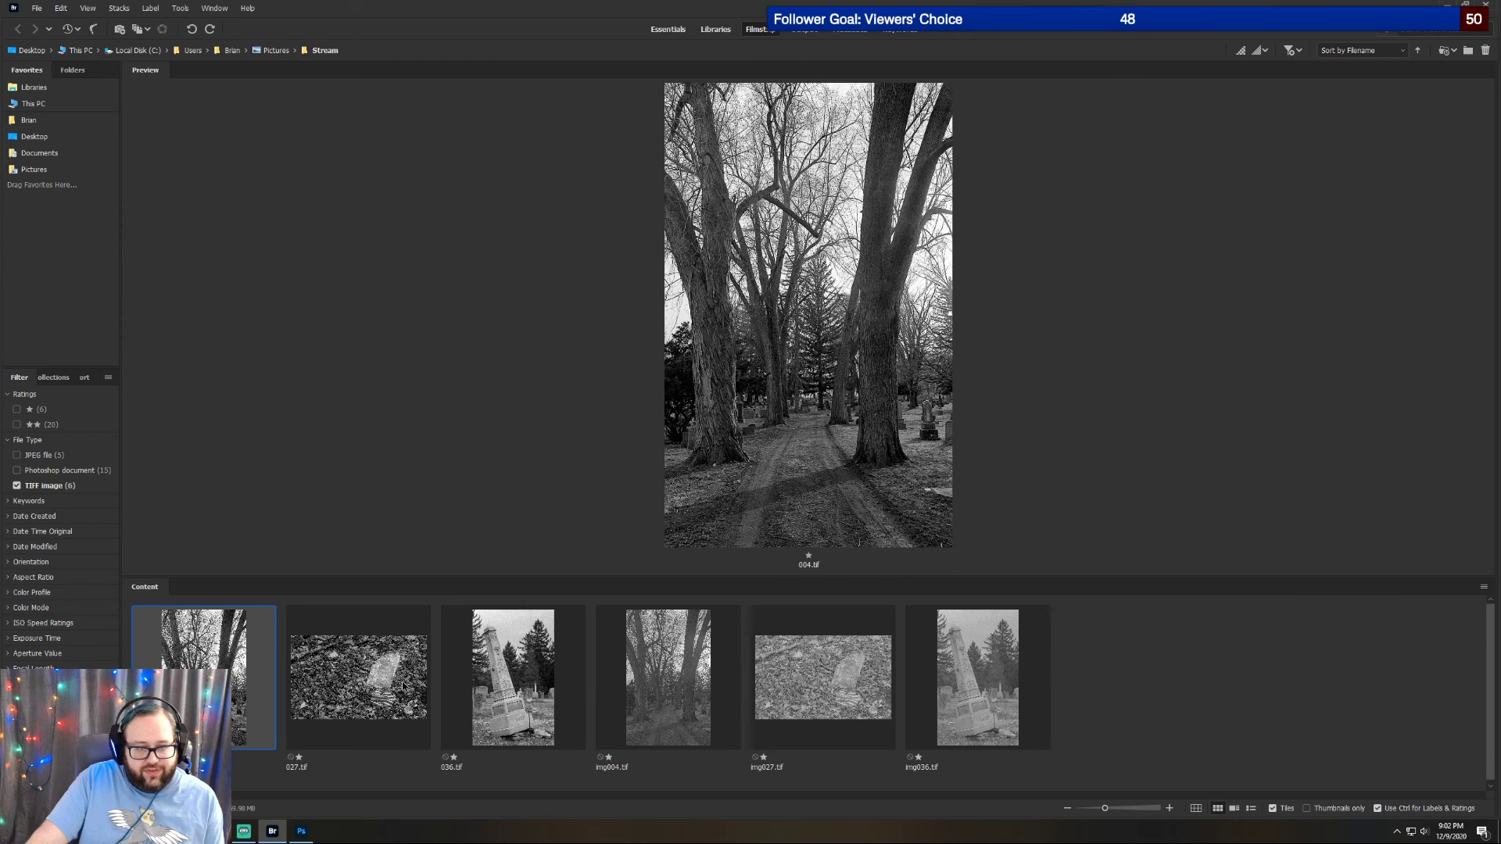
shift+click(473, 687)
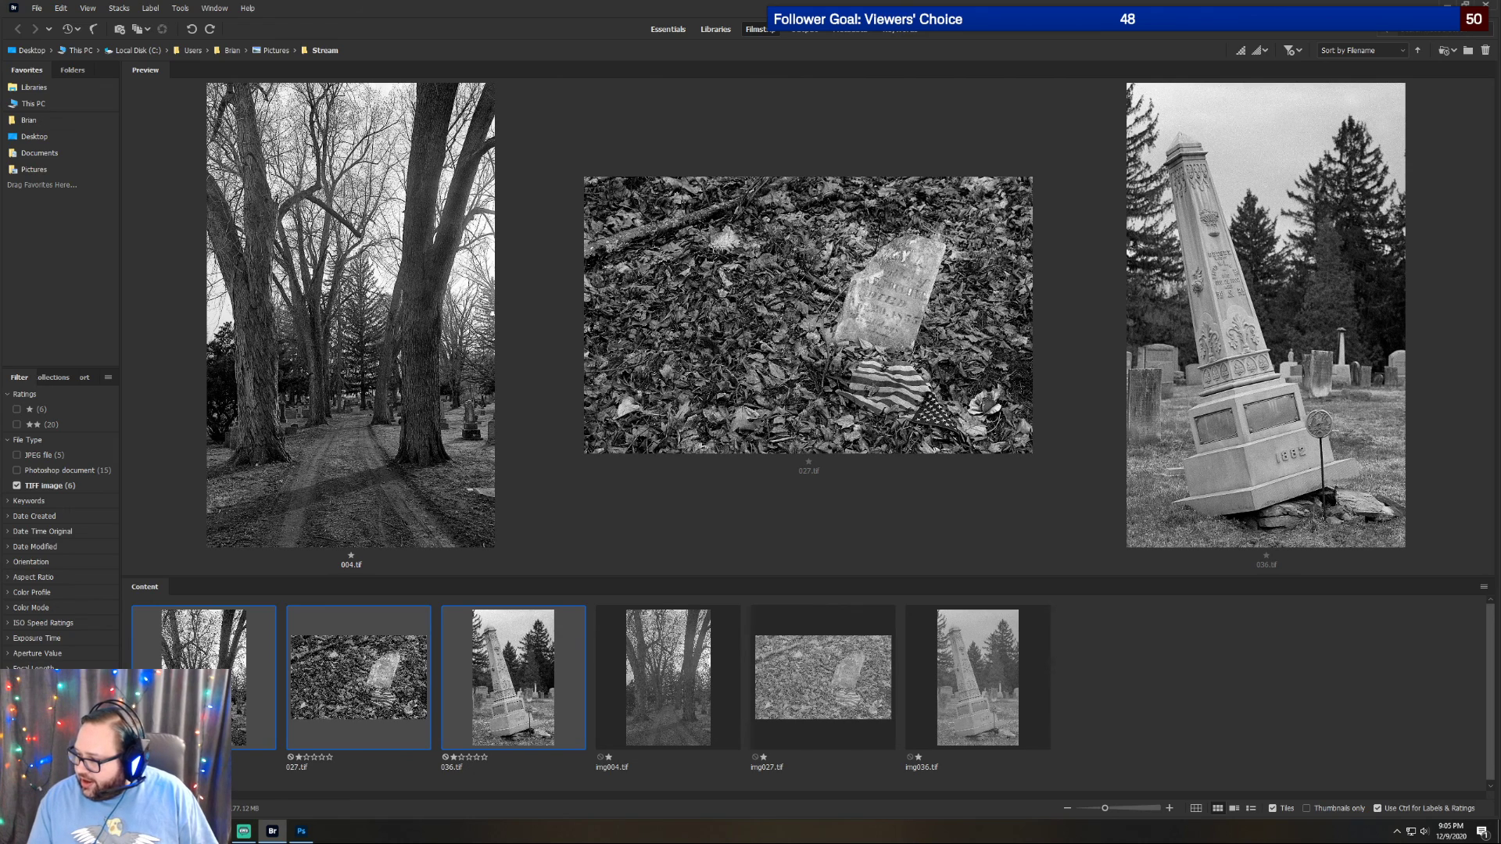
Switch to Photoshop to view the edited 004.tif
key(alt+Tab)
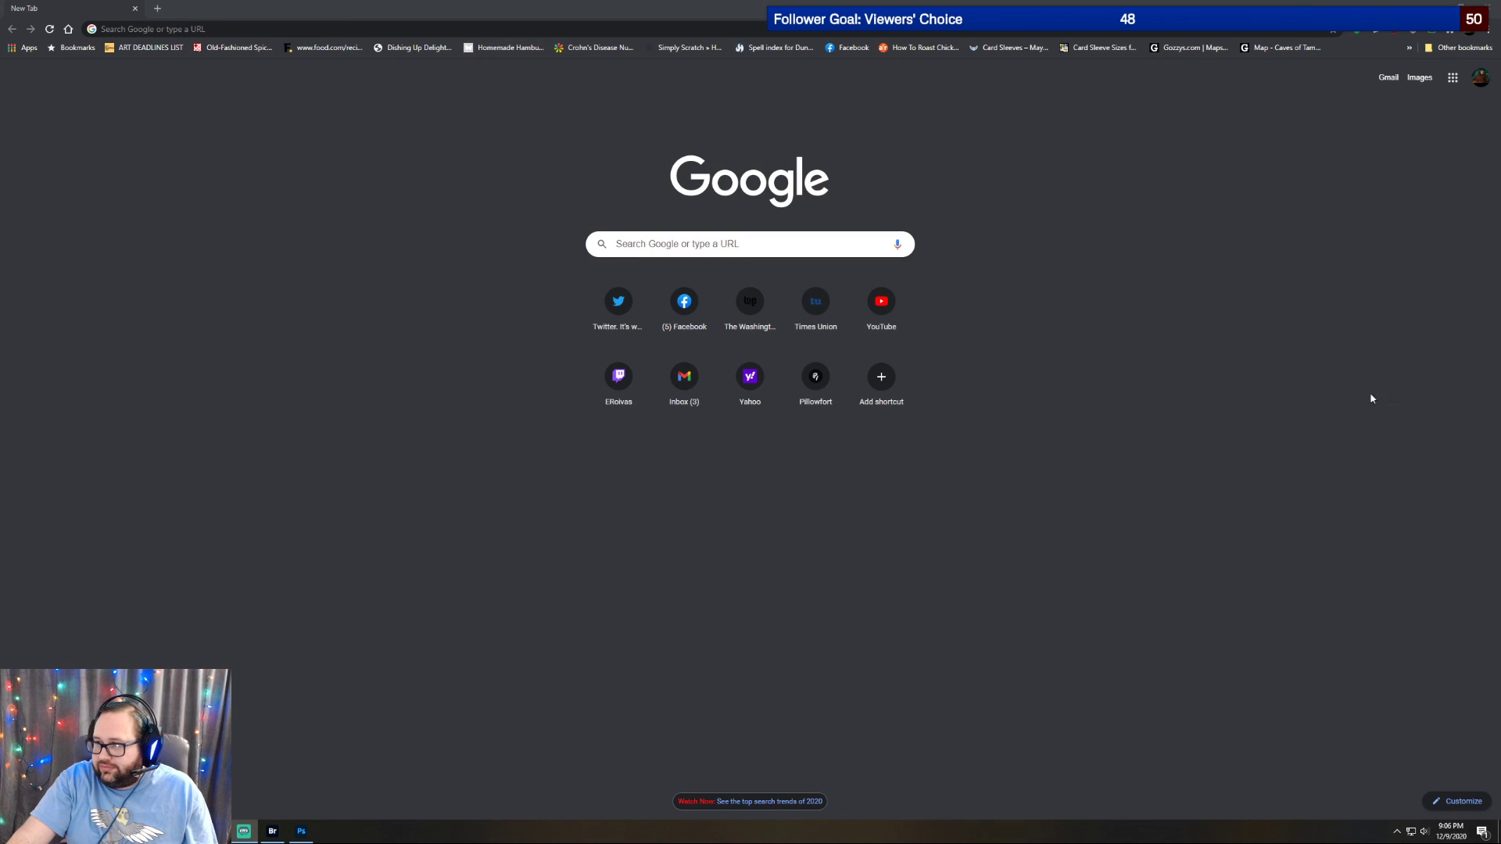
key(alt+Tab)
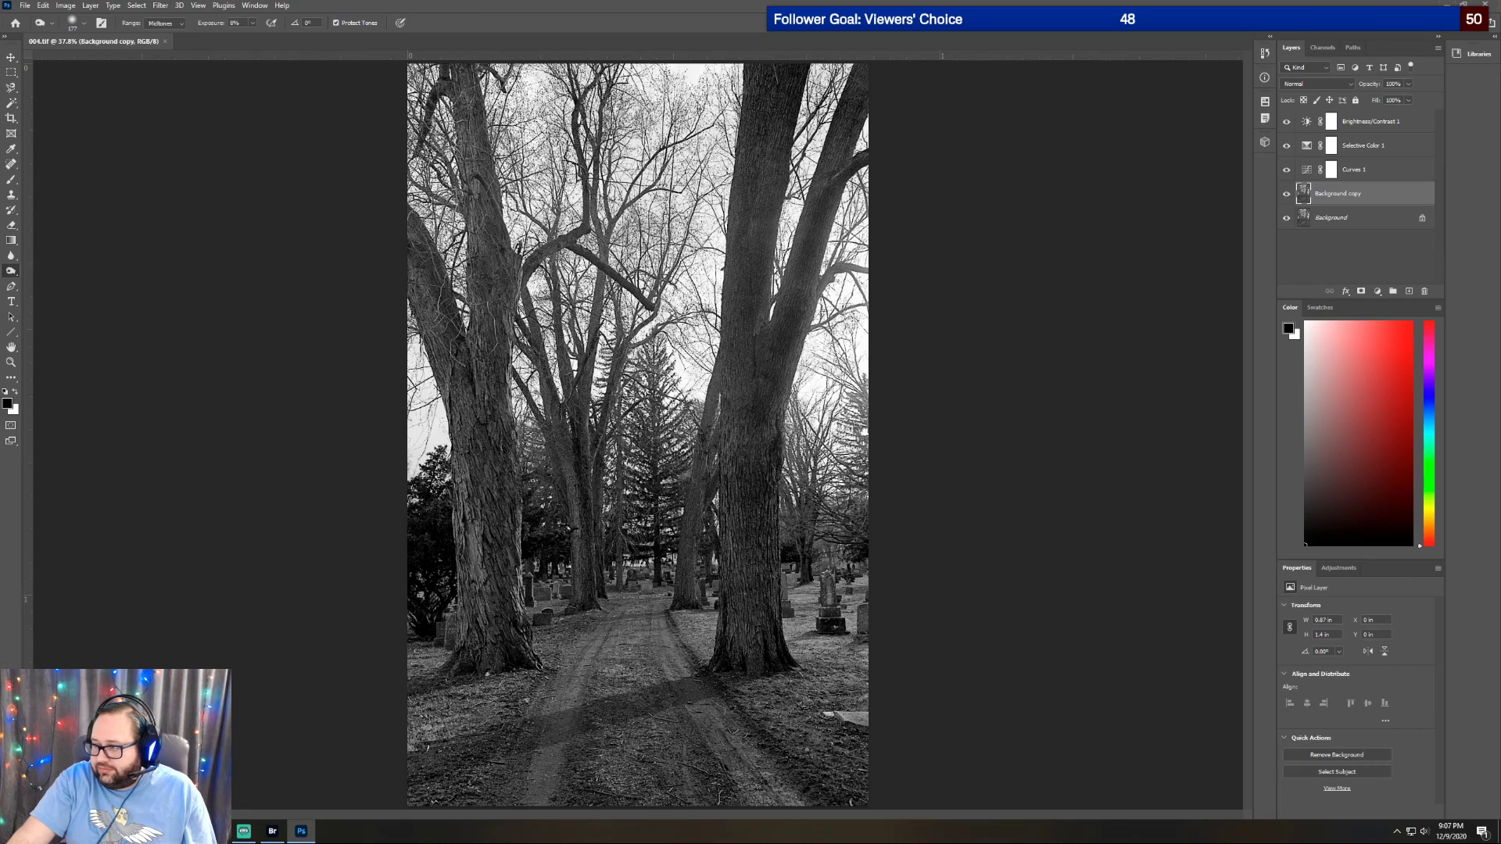